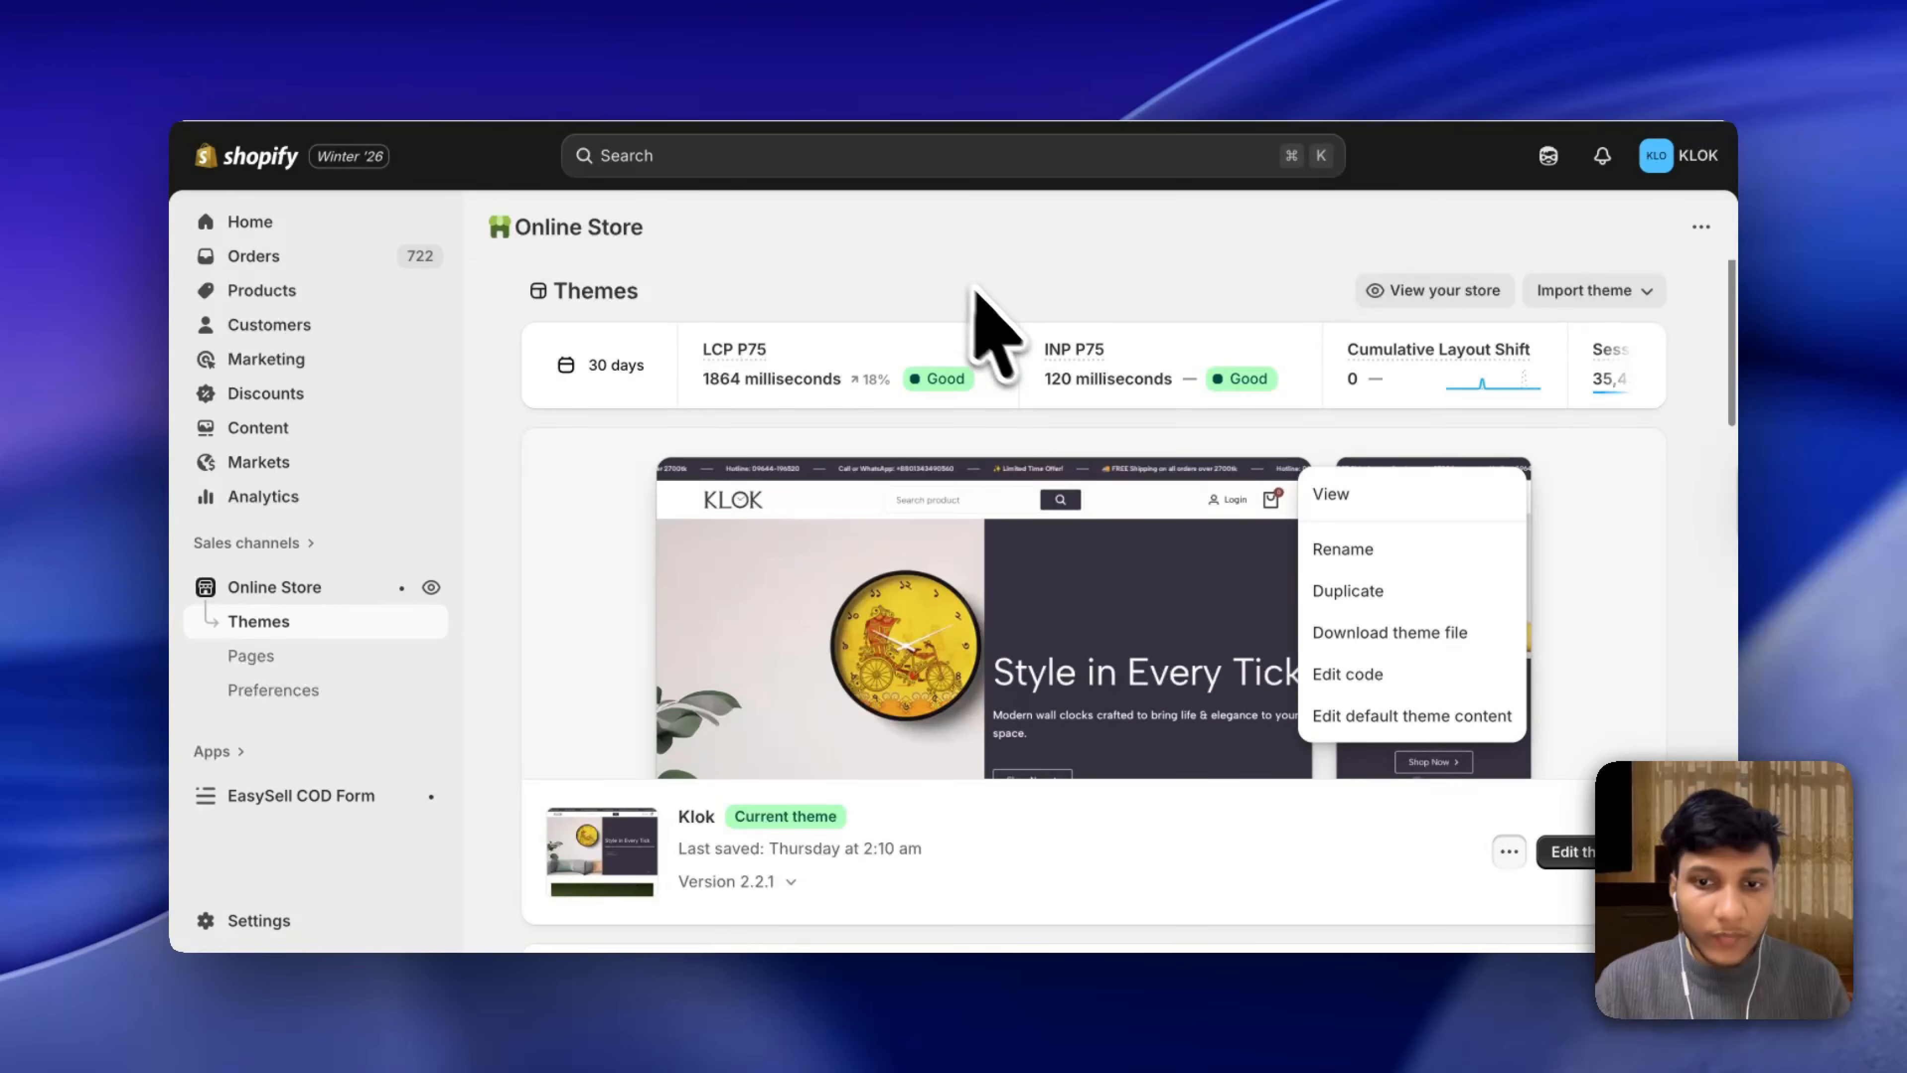
Look over the store's current theme, the theme library and the EasySell COD Form app entry.
scroll(702, 532, "down", 5)
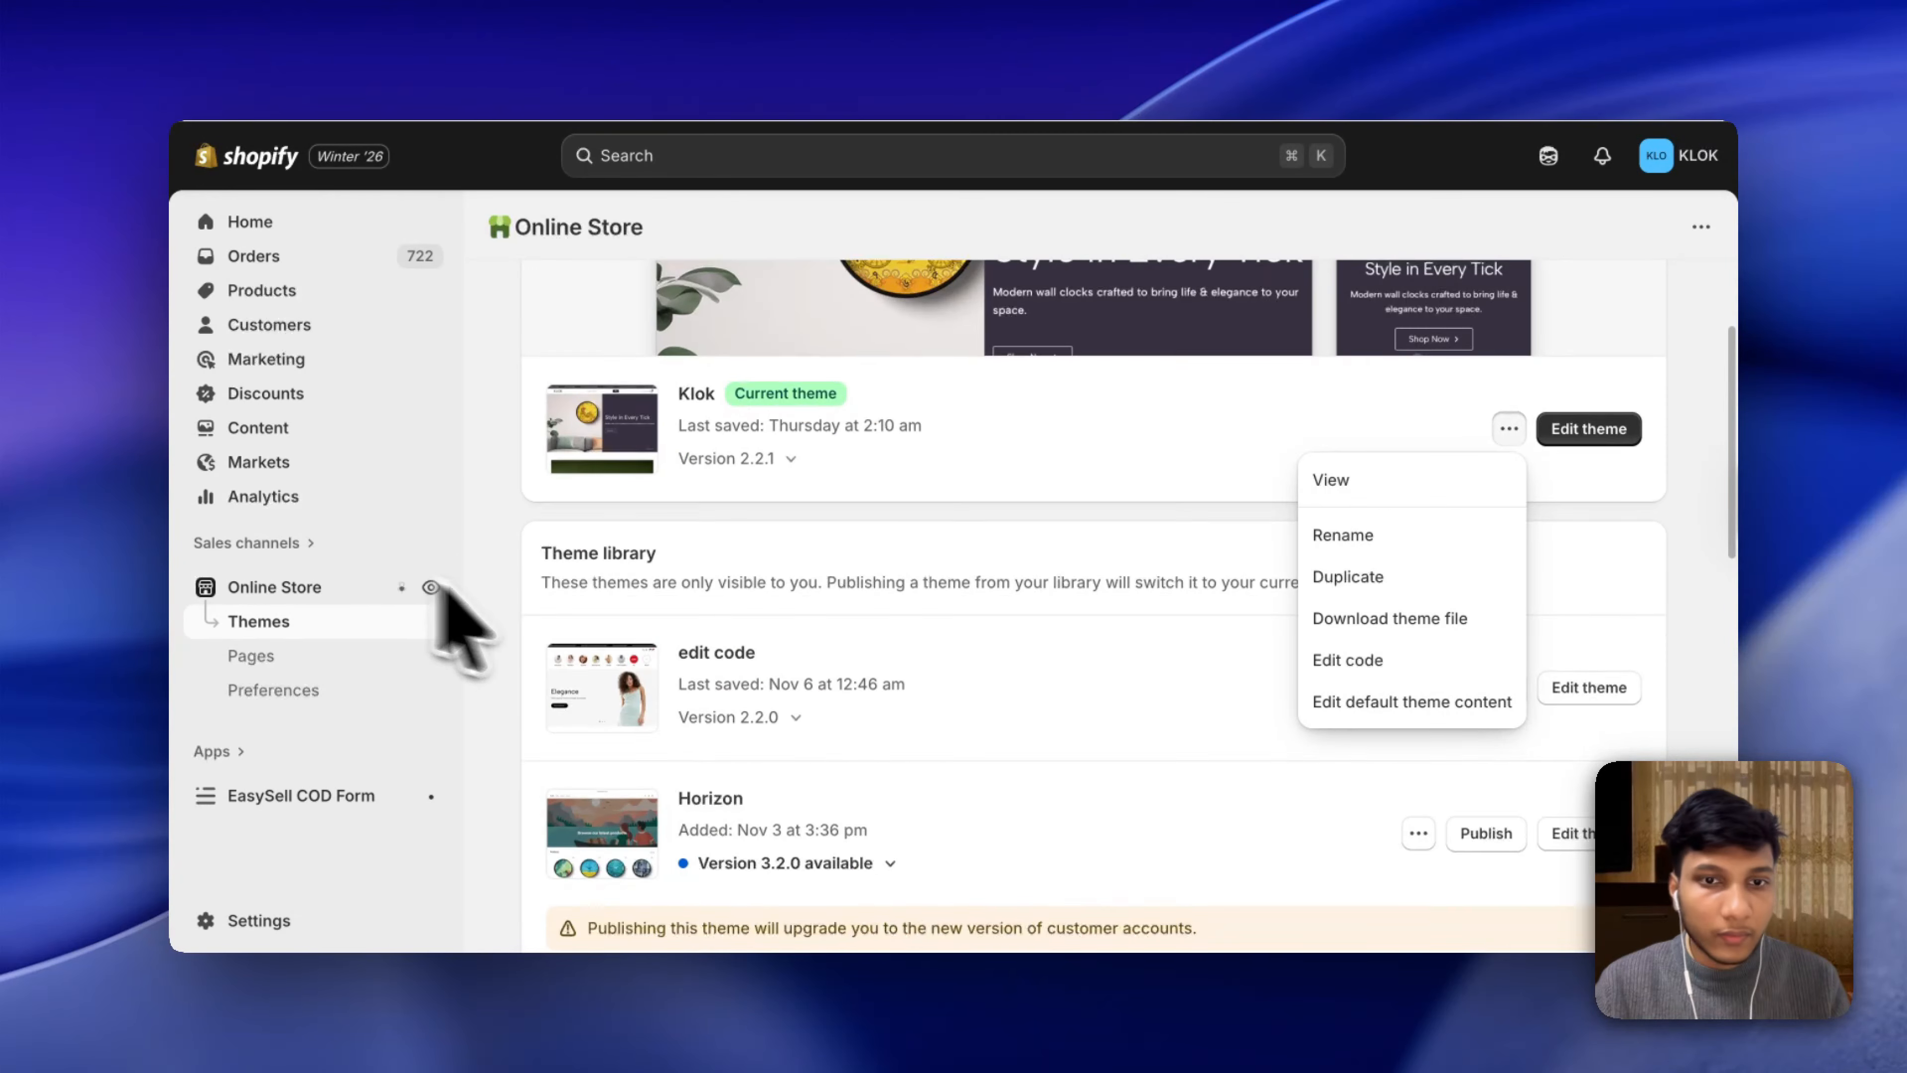
scroll(526, 638, "down", 6)
scroll(601, 662, "up", 5)
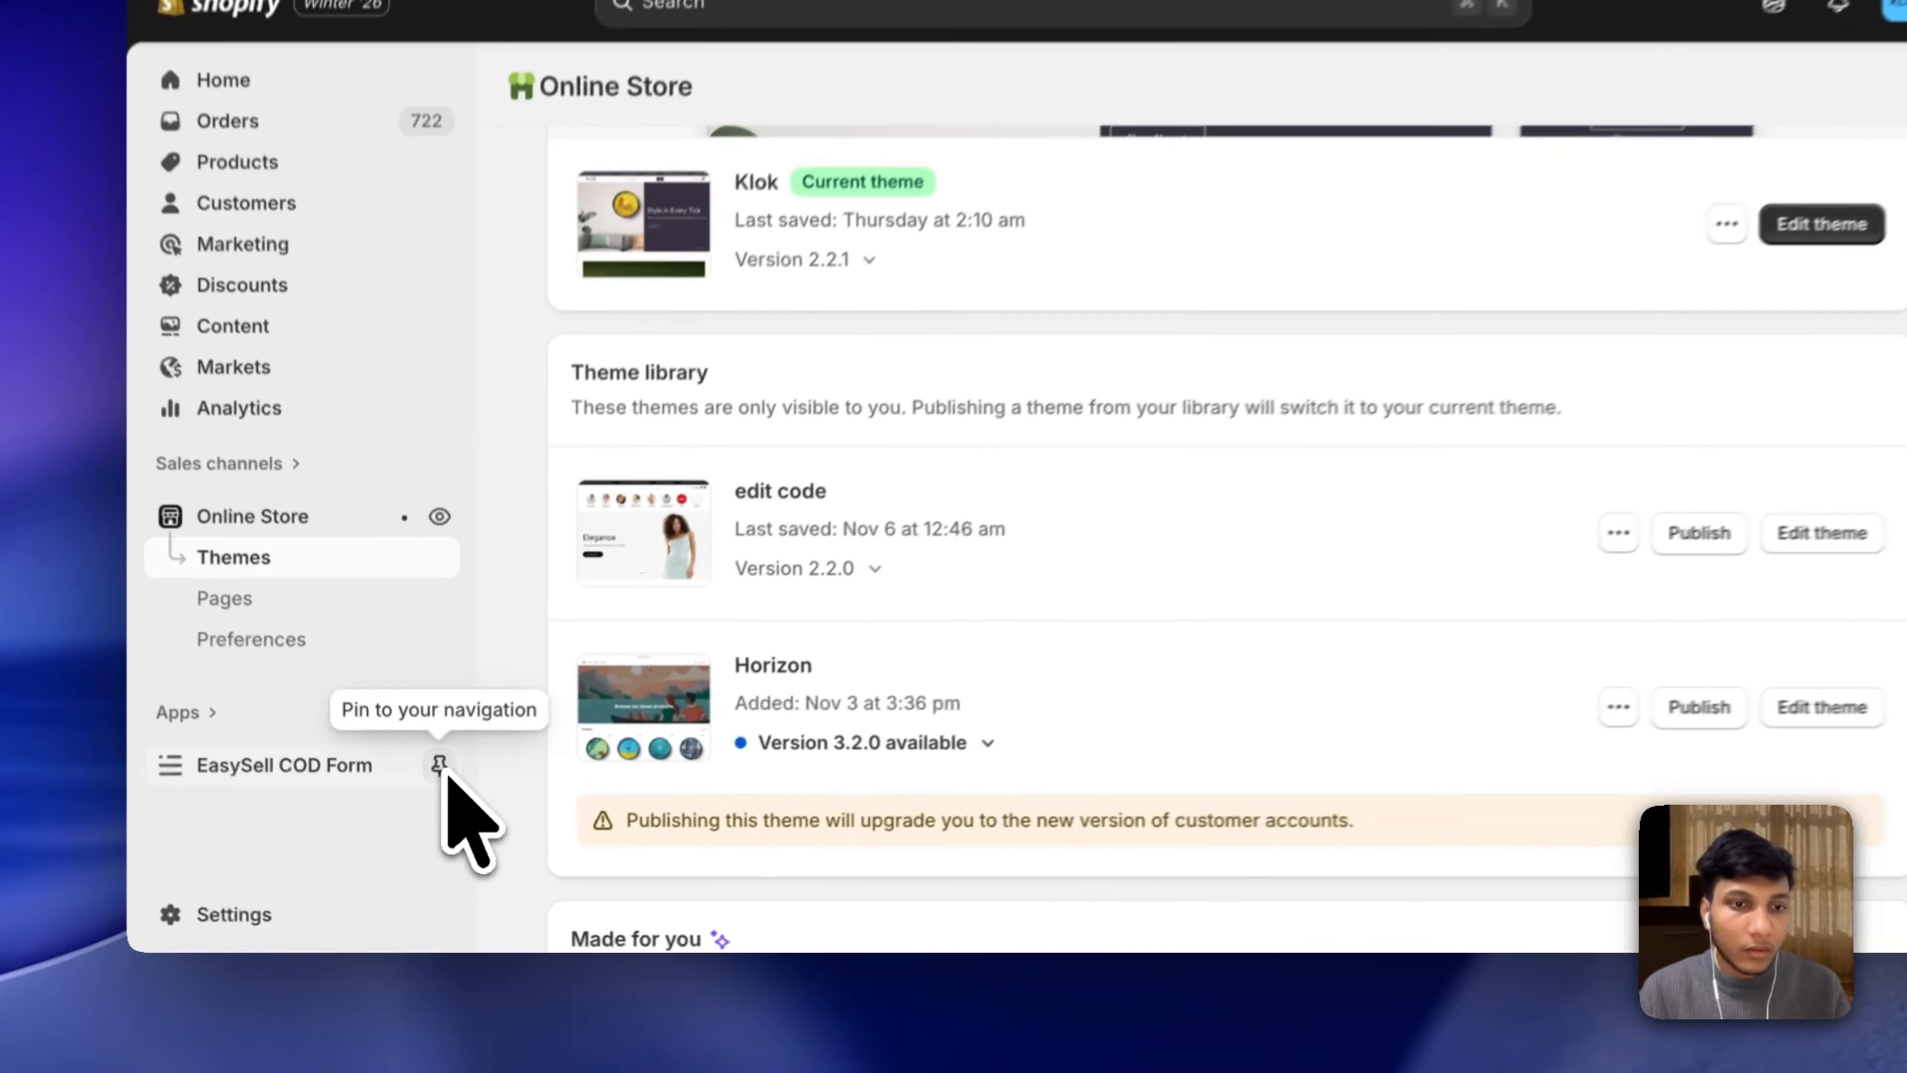
left_click(430, 795)
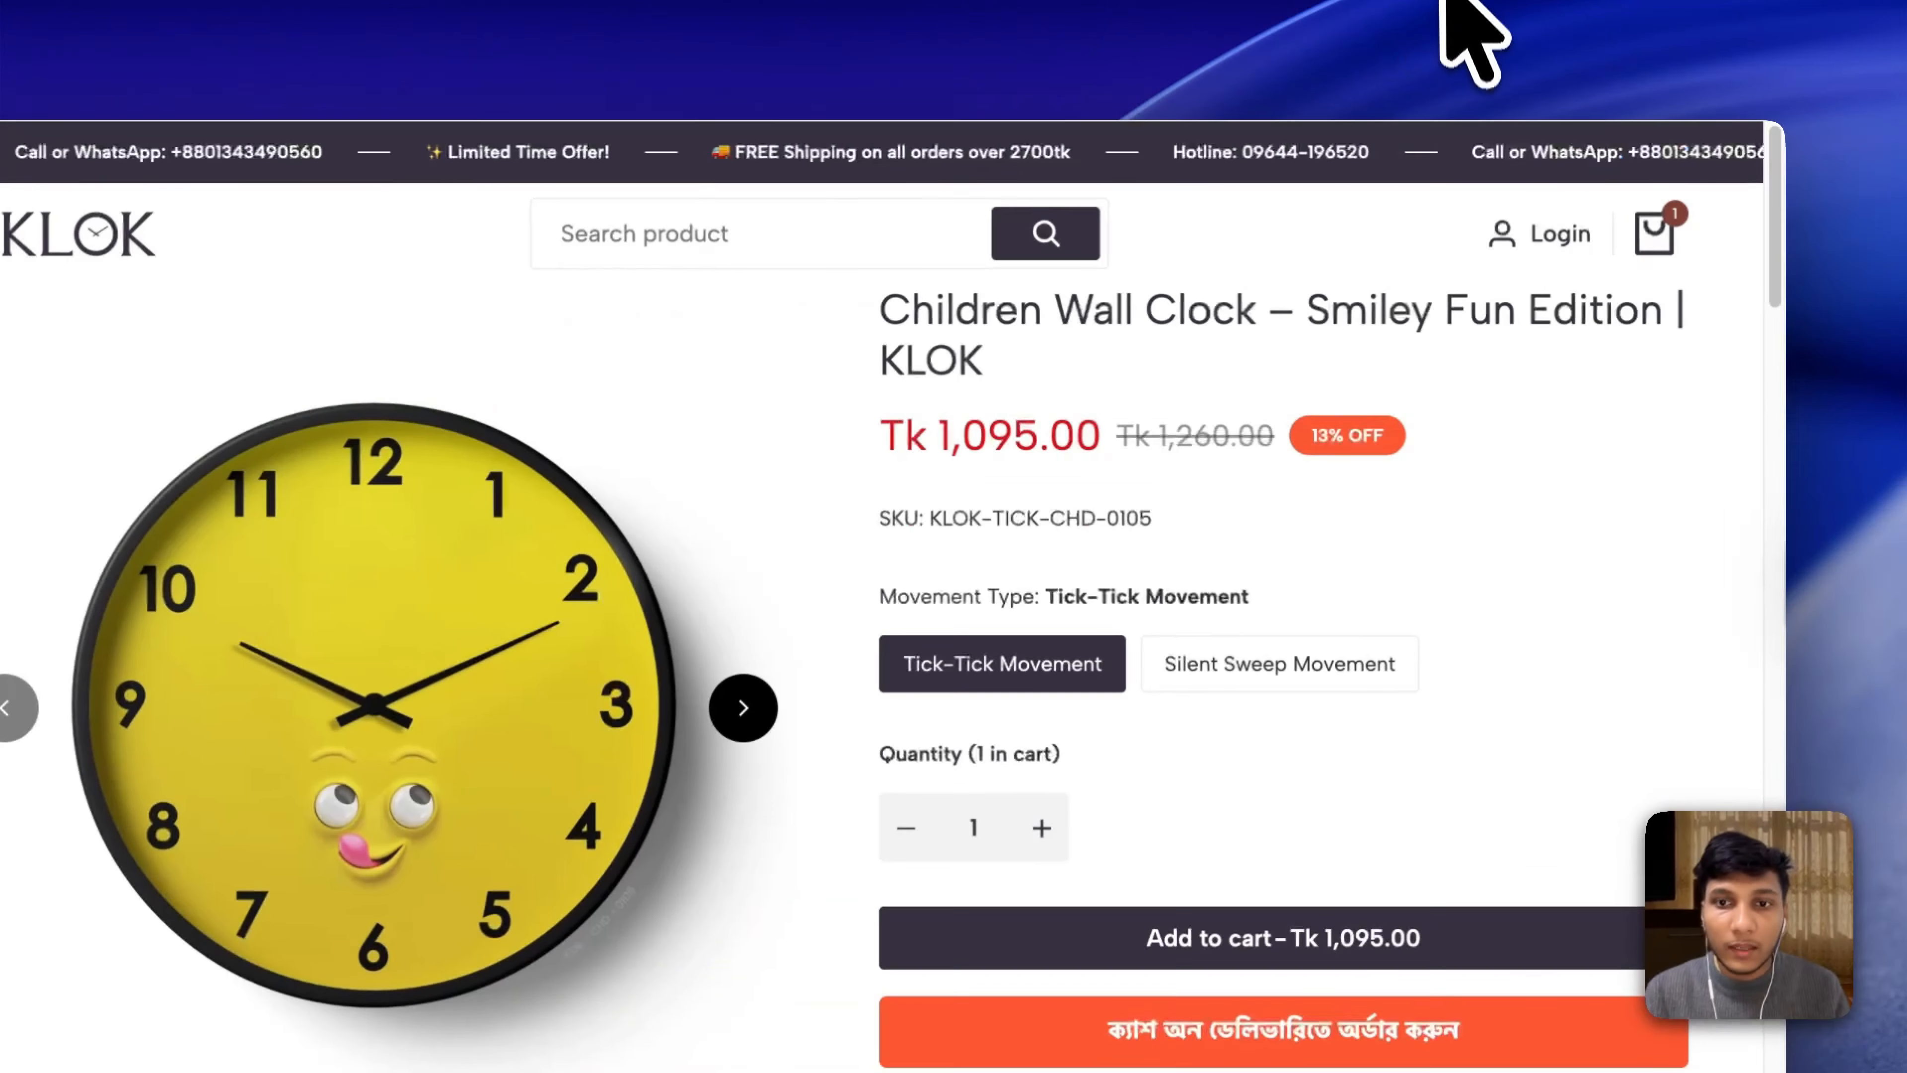
Open the cash-on-delivery order form from the Children Wall Clock – Smiley Fun Edition product page.
scroll(1477, 488, "down", 3)
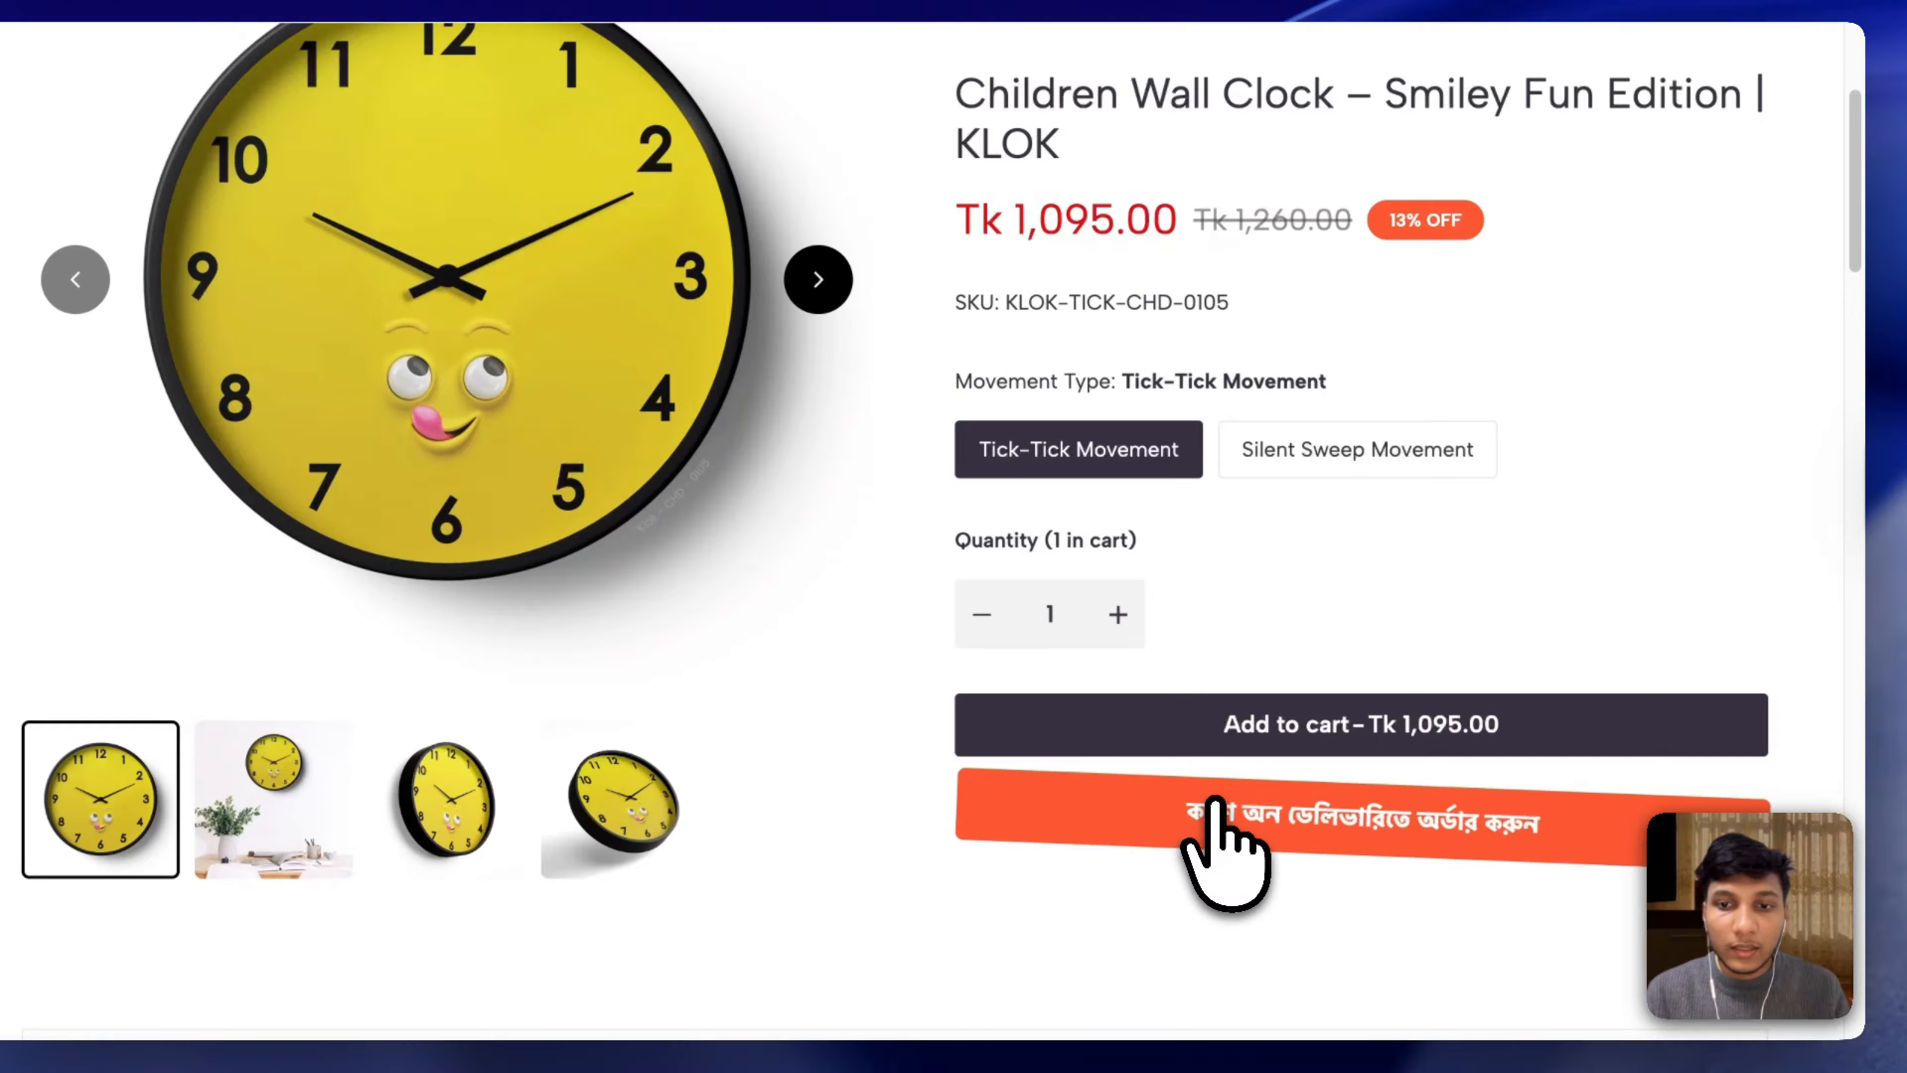
left_click(1224, 846)
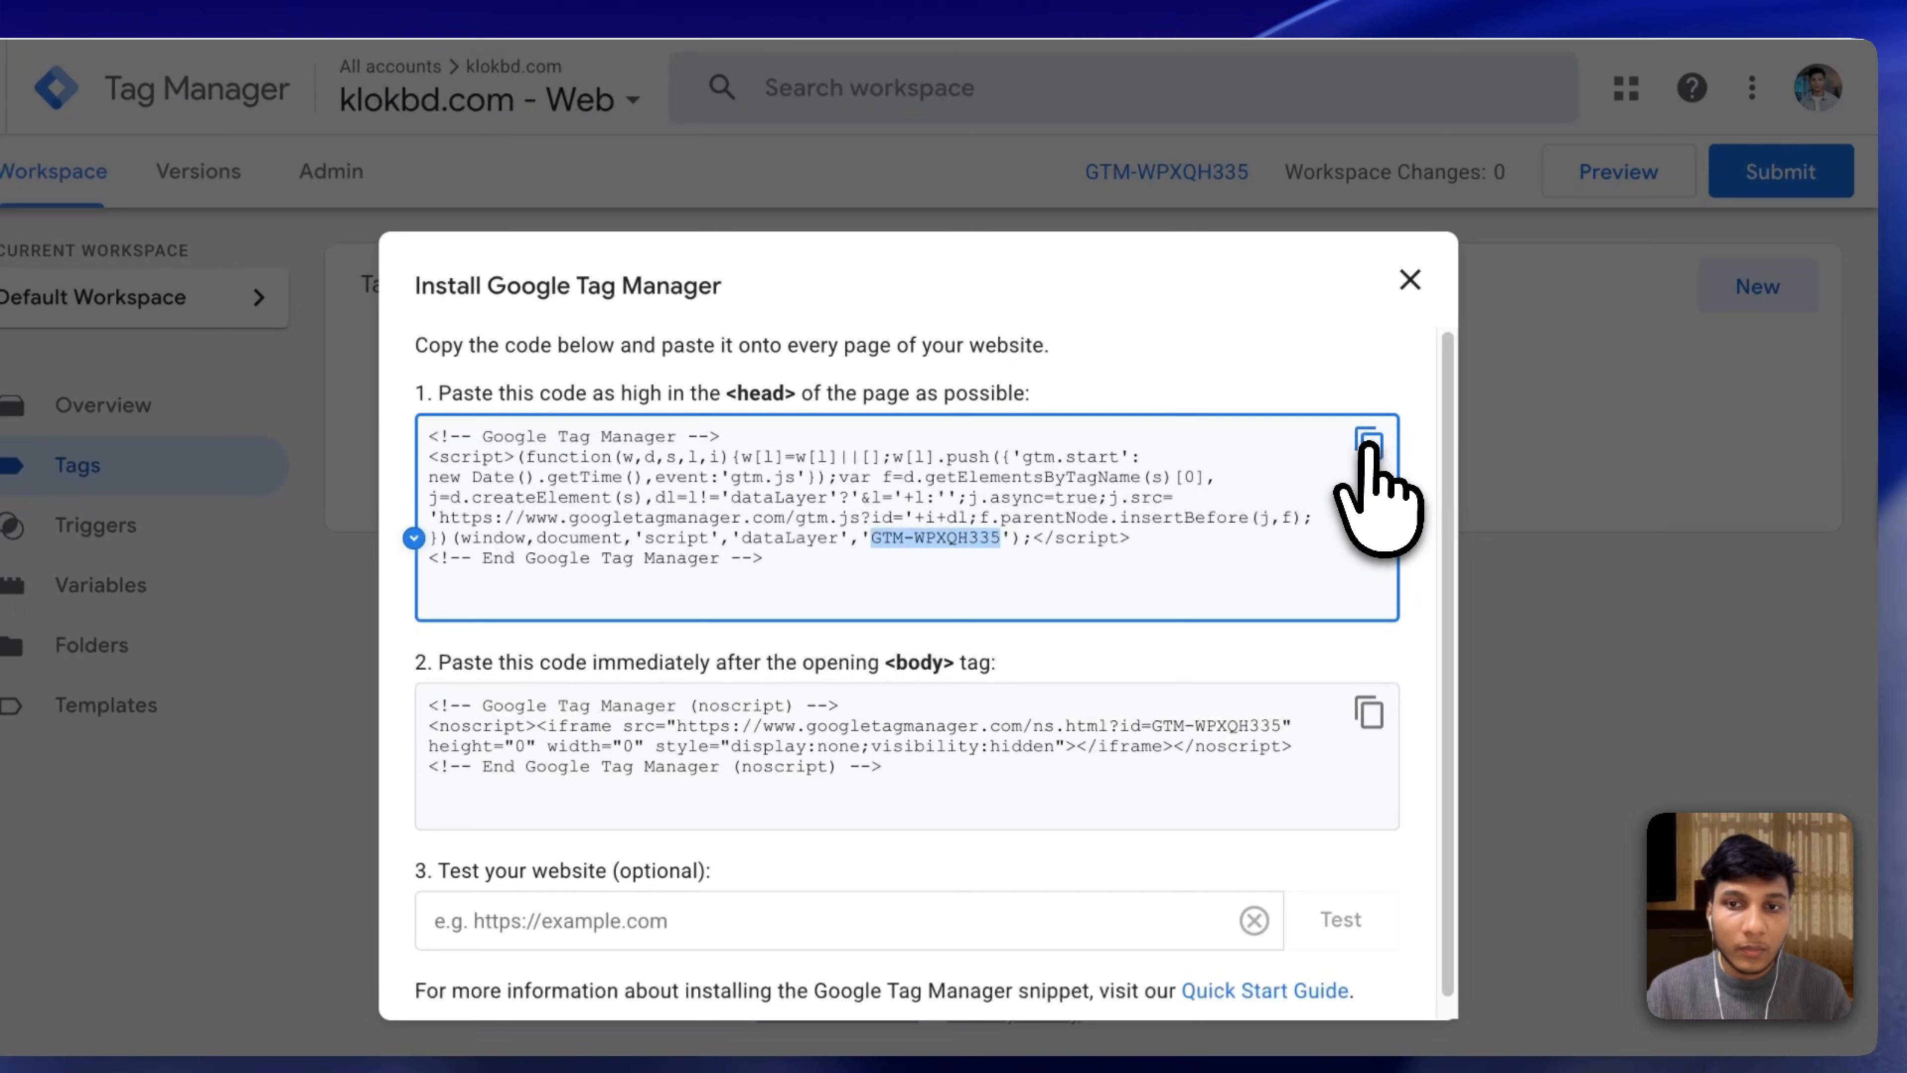
Copy the Google Tag Manager head snippet and switch to the Klok theme's code editor.
left_click(1379, 497)
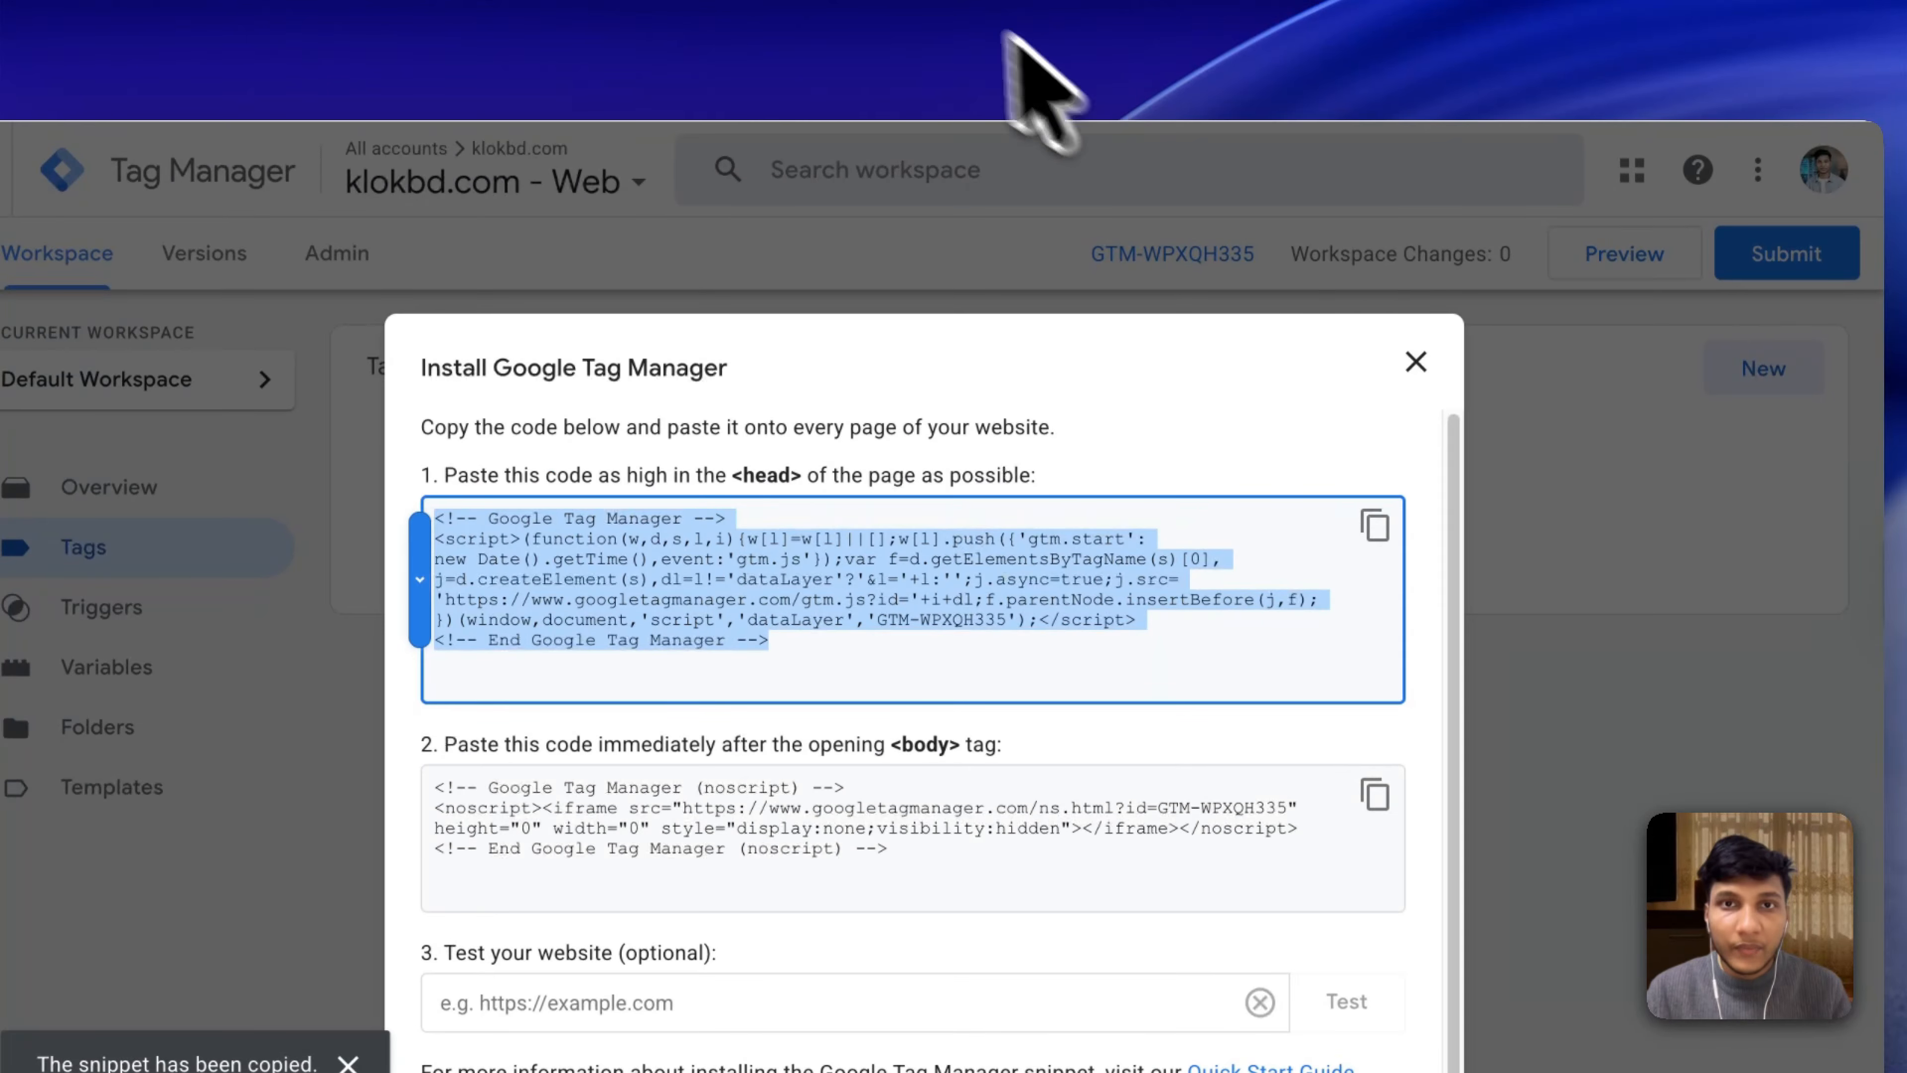
left_click(1008, 22)
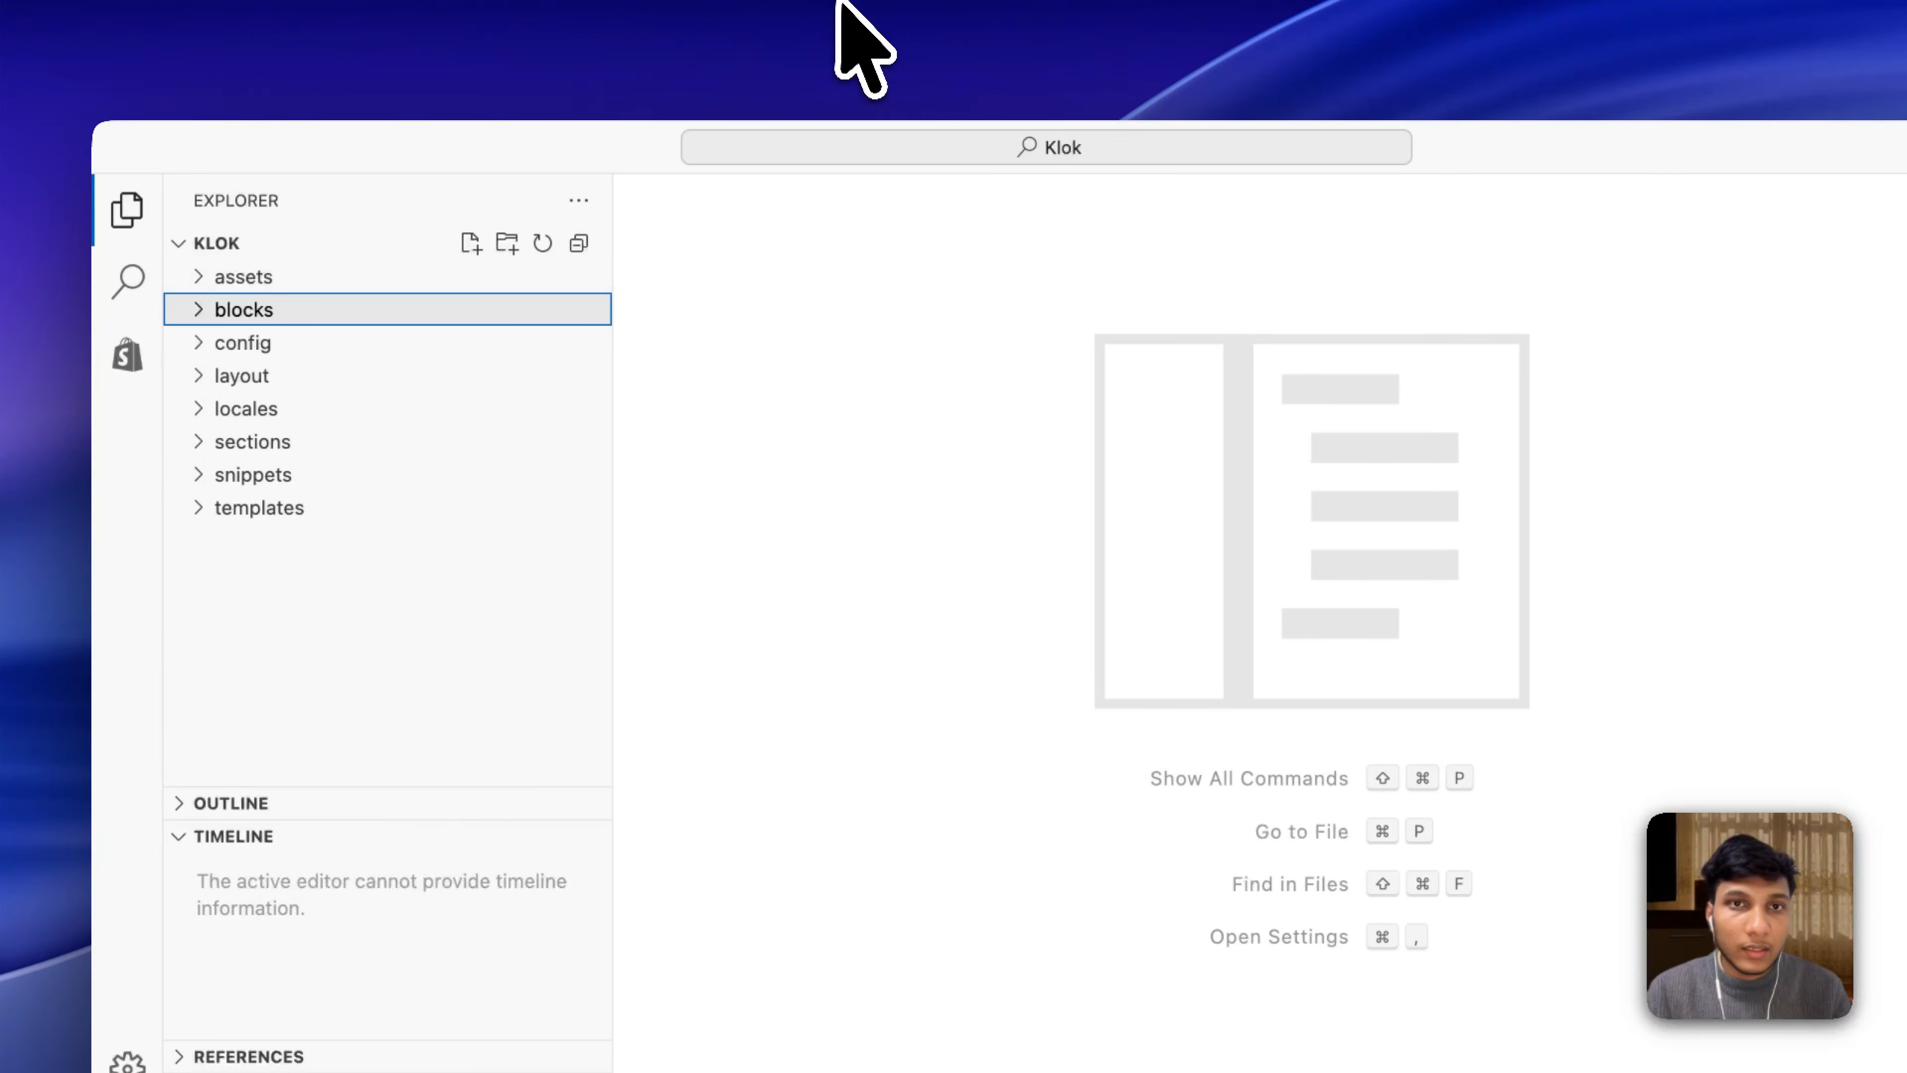
Check the current Klok theme's actions in the Shopify theme list and open layout/theme.liquid in its code editor.
left_click(859, 21)
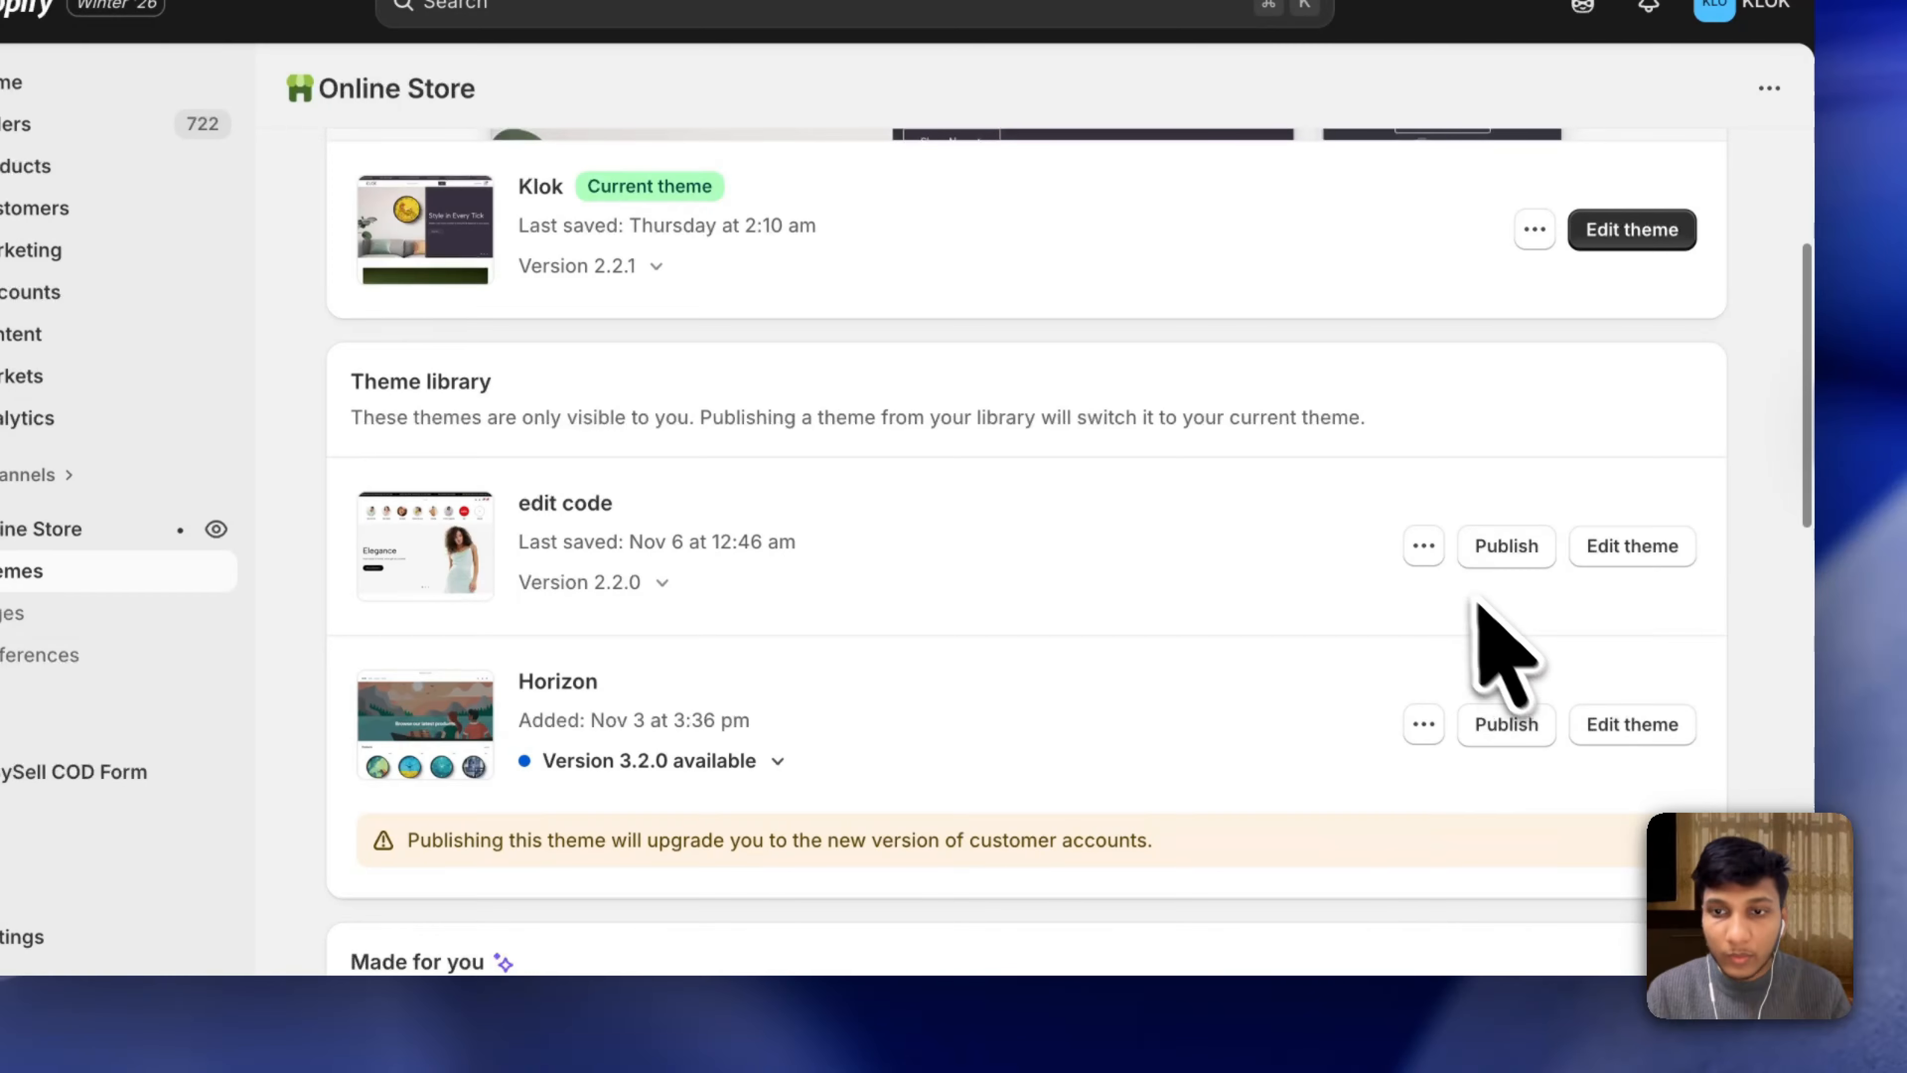
scroll(1452, 502, "up", 4)
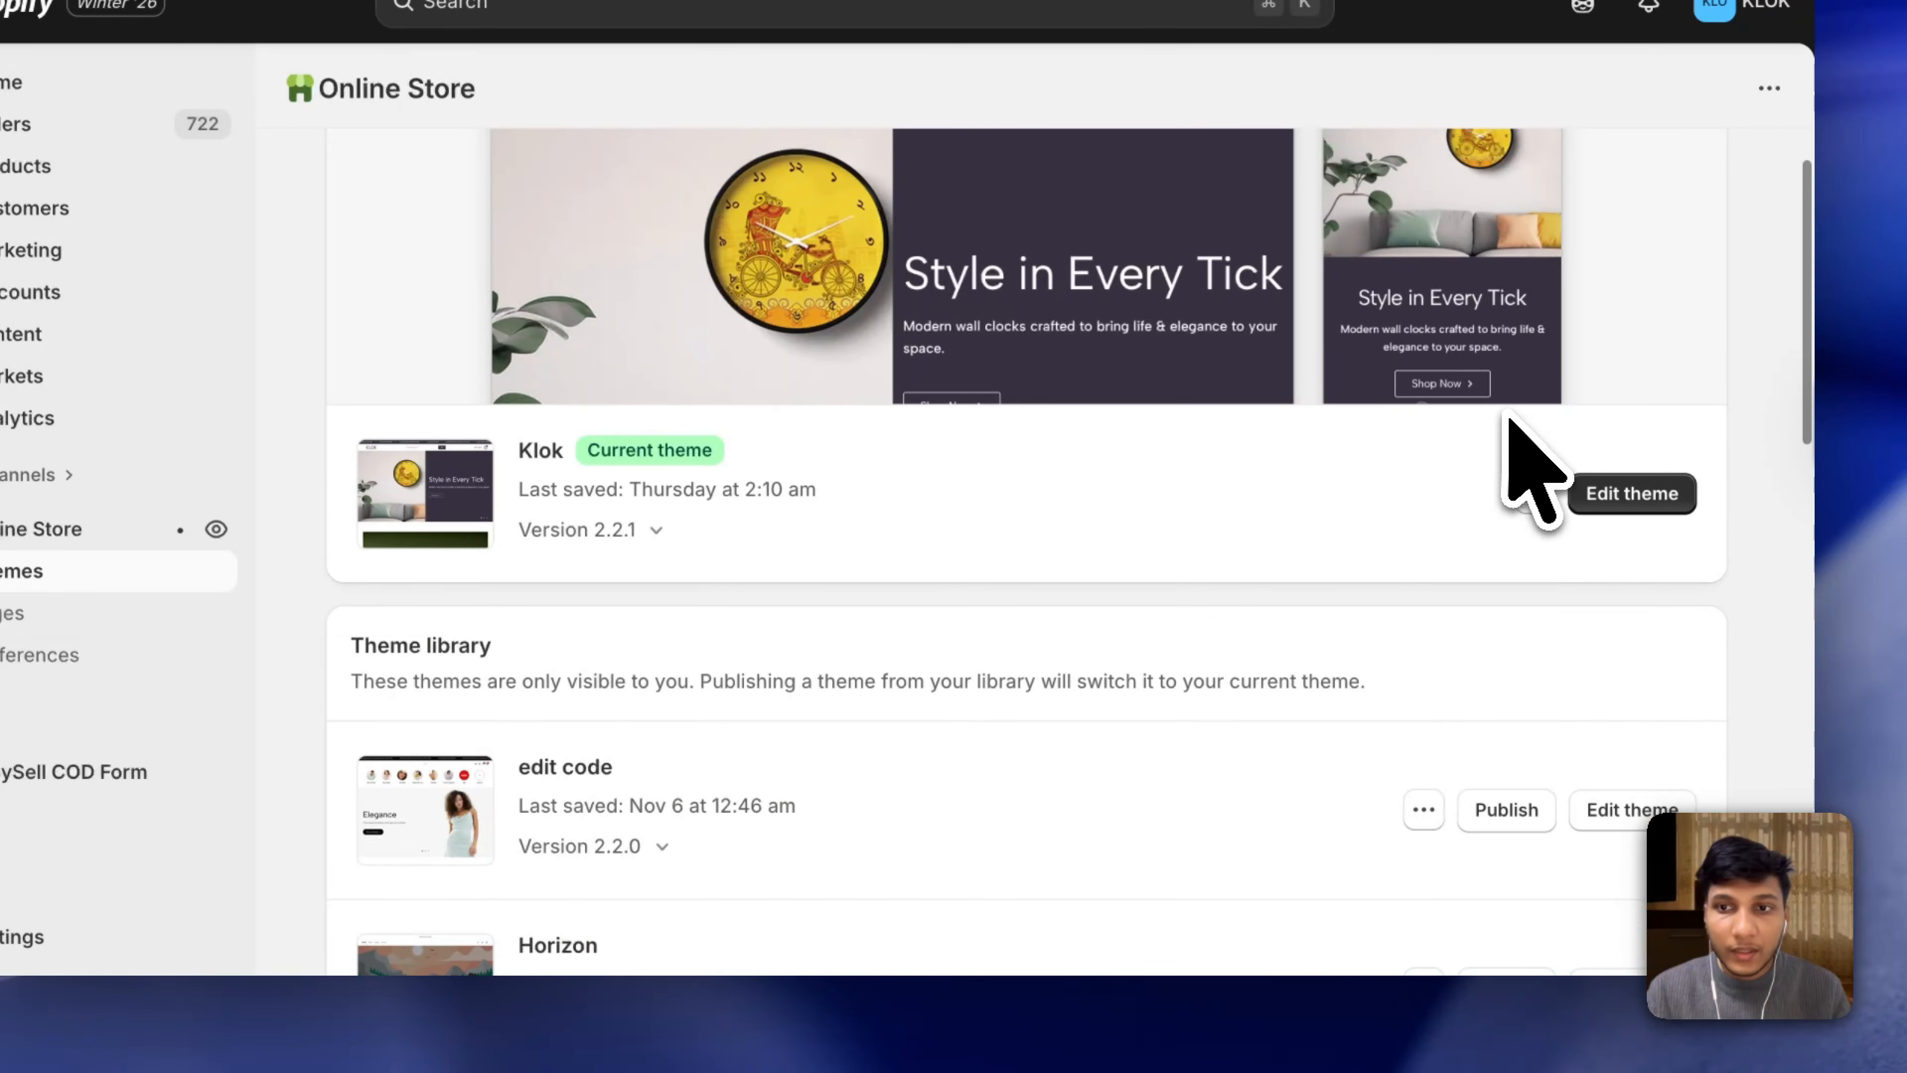
left_click(1534, 493)
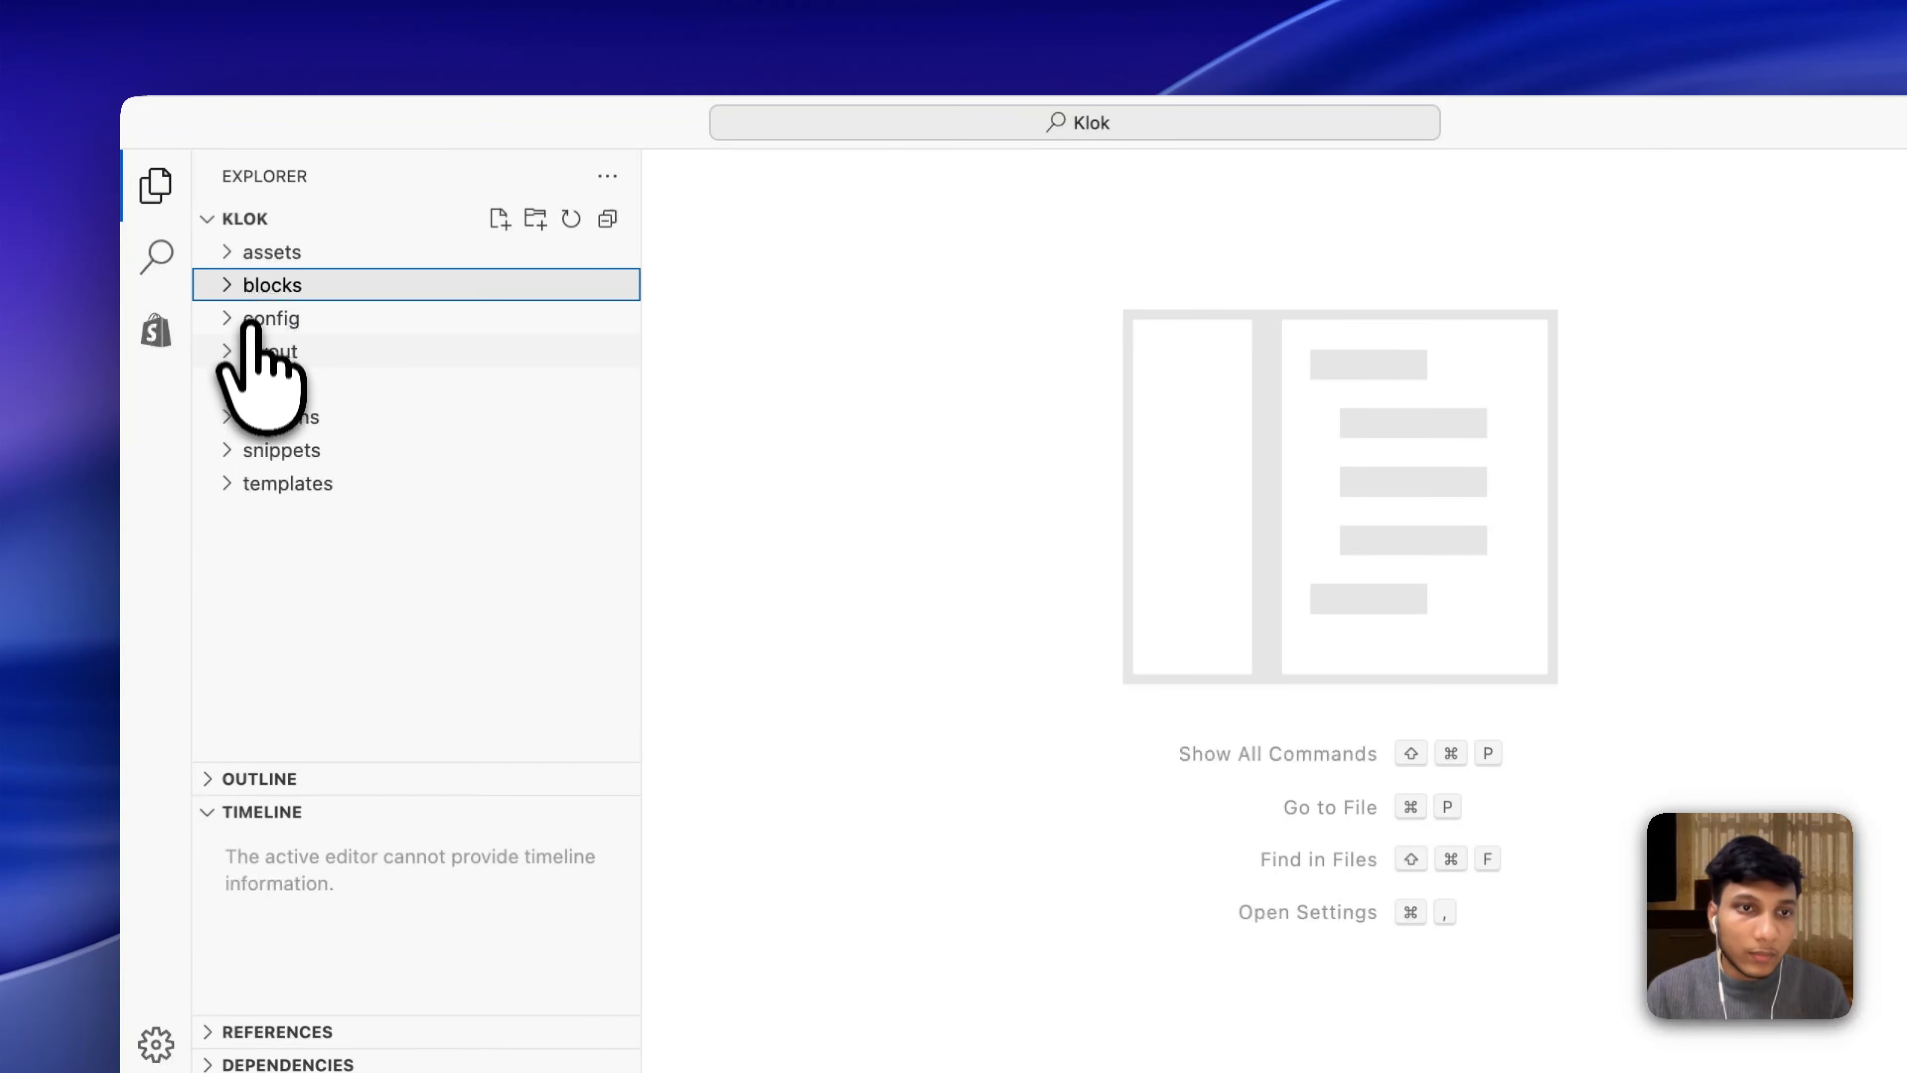
left_click(225, 346)
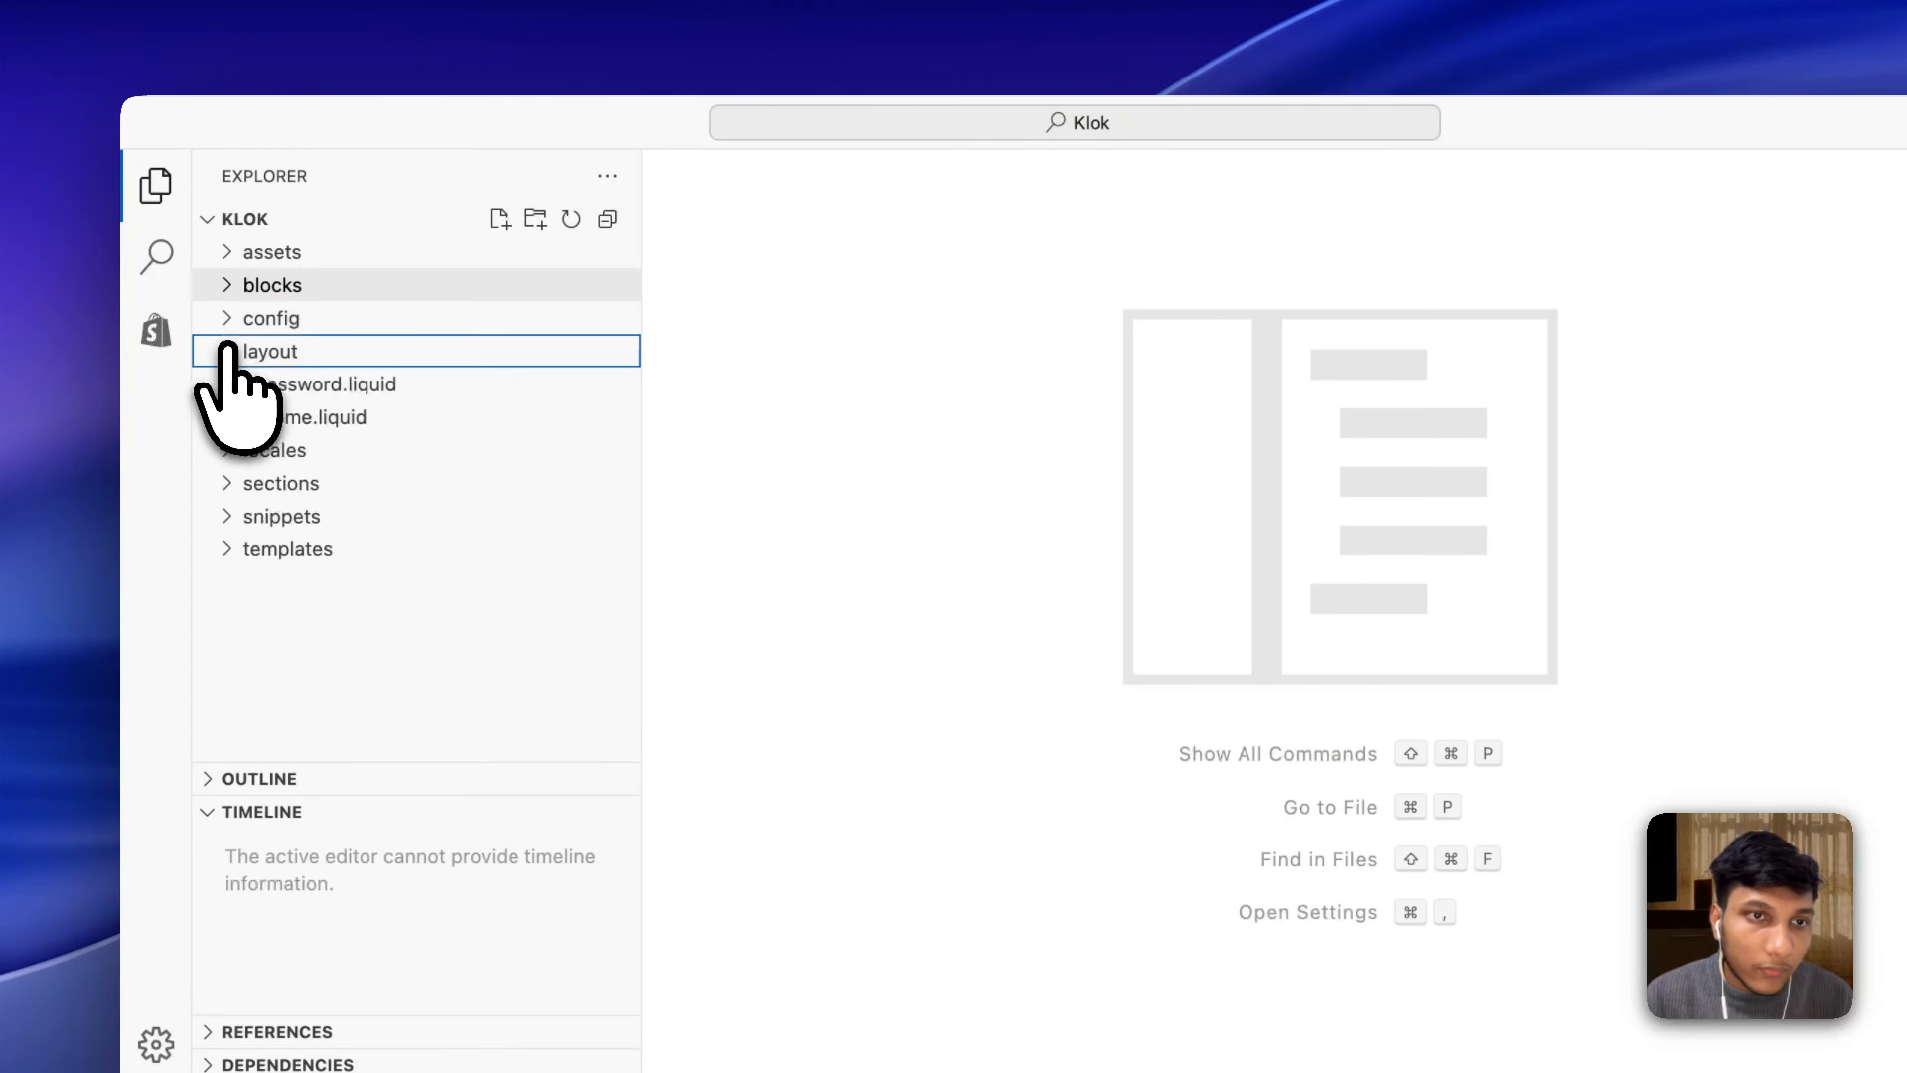
left_click(375, 415)
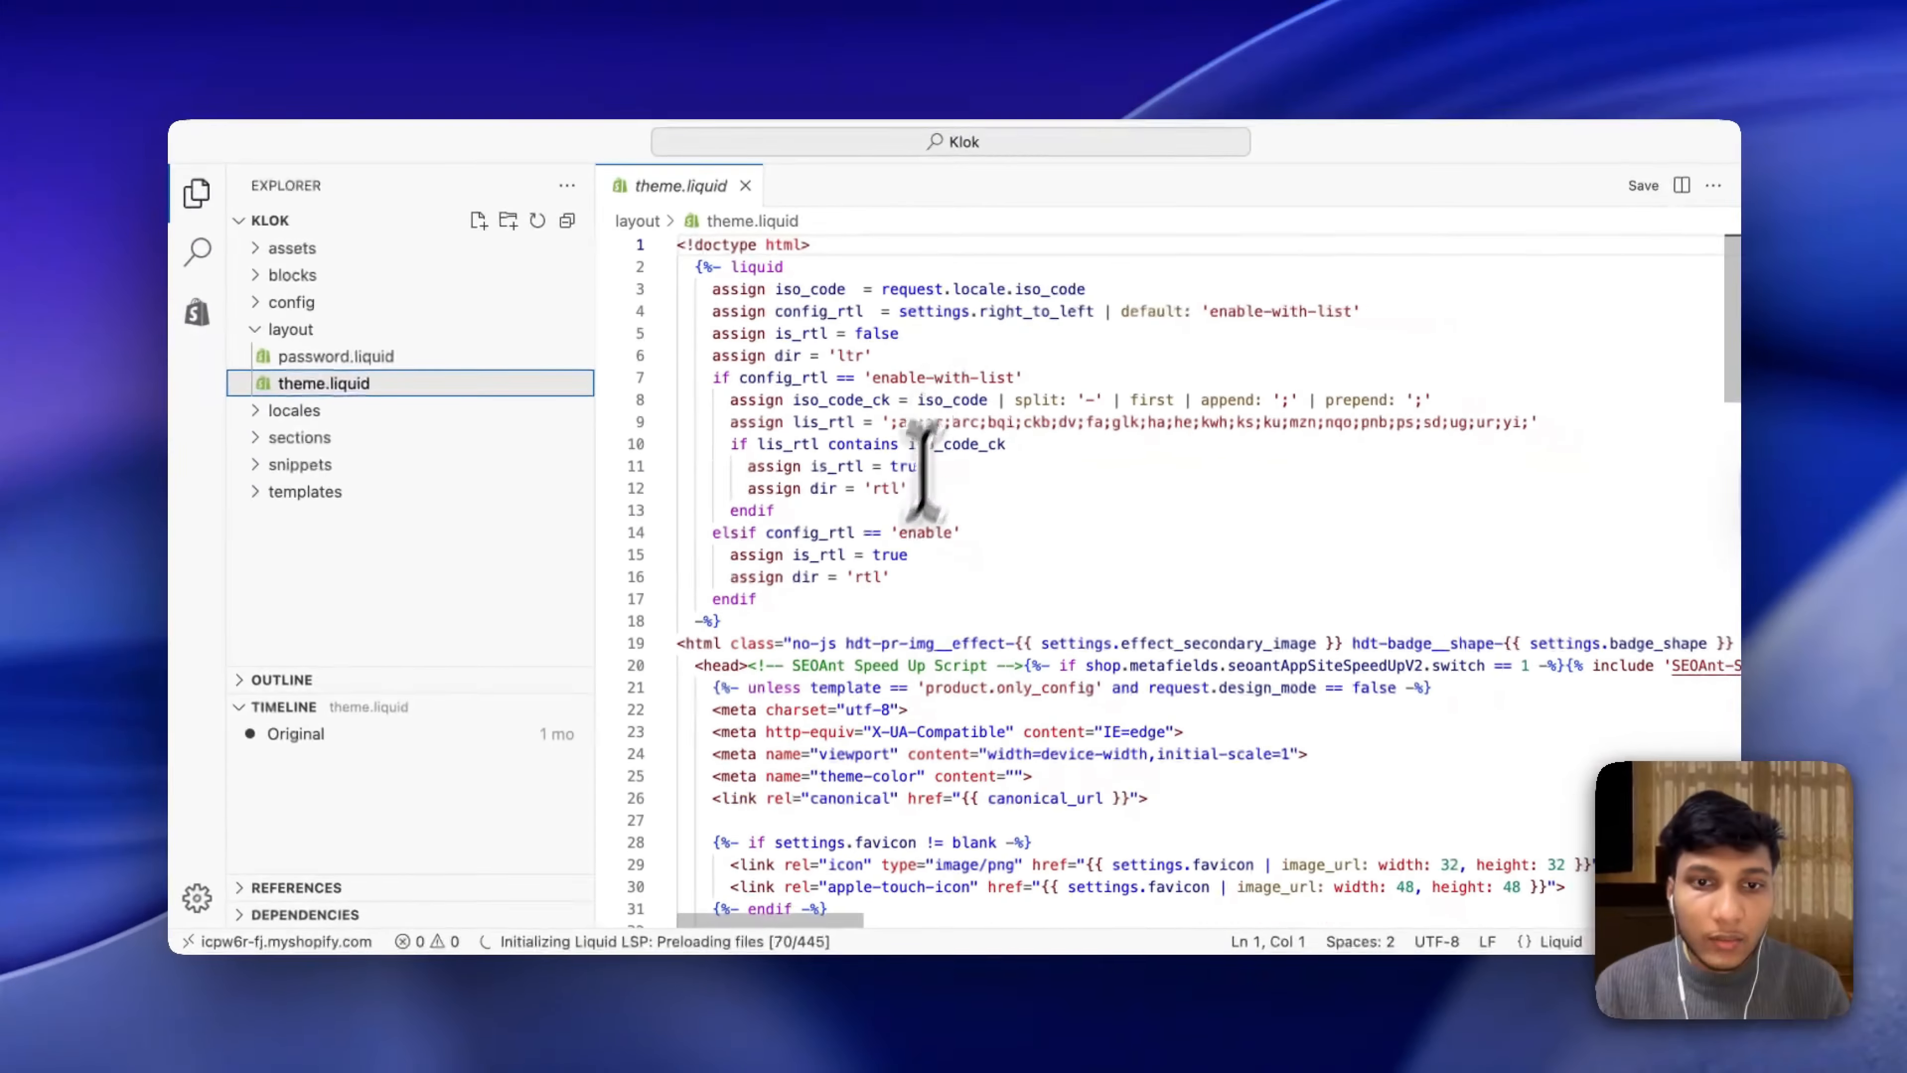
Insert the copied Google Tag Manager snippet on new lines directly below the opening head tag of theme.liquid and save the file.
scroll(938, 682, "down", 3)
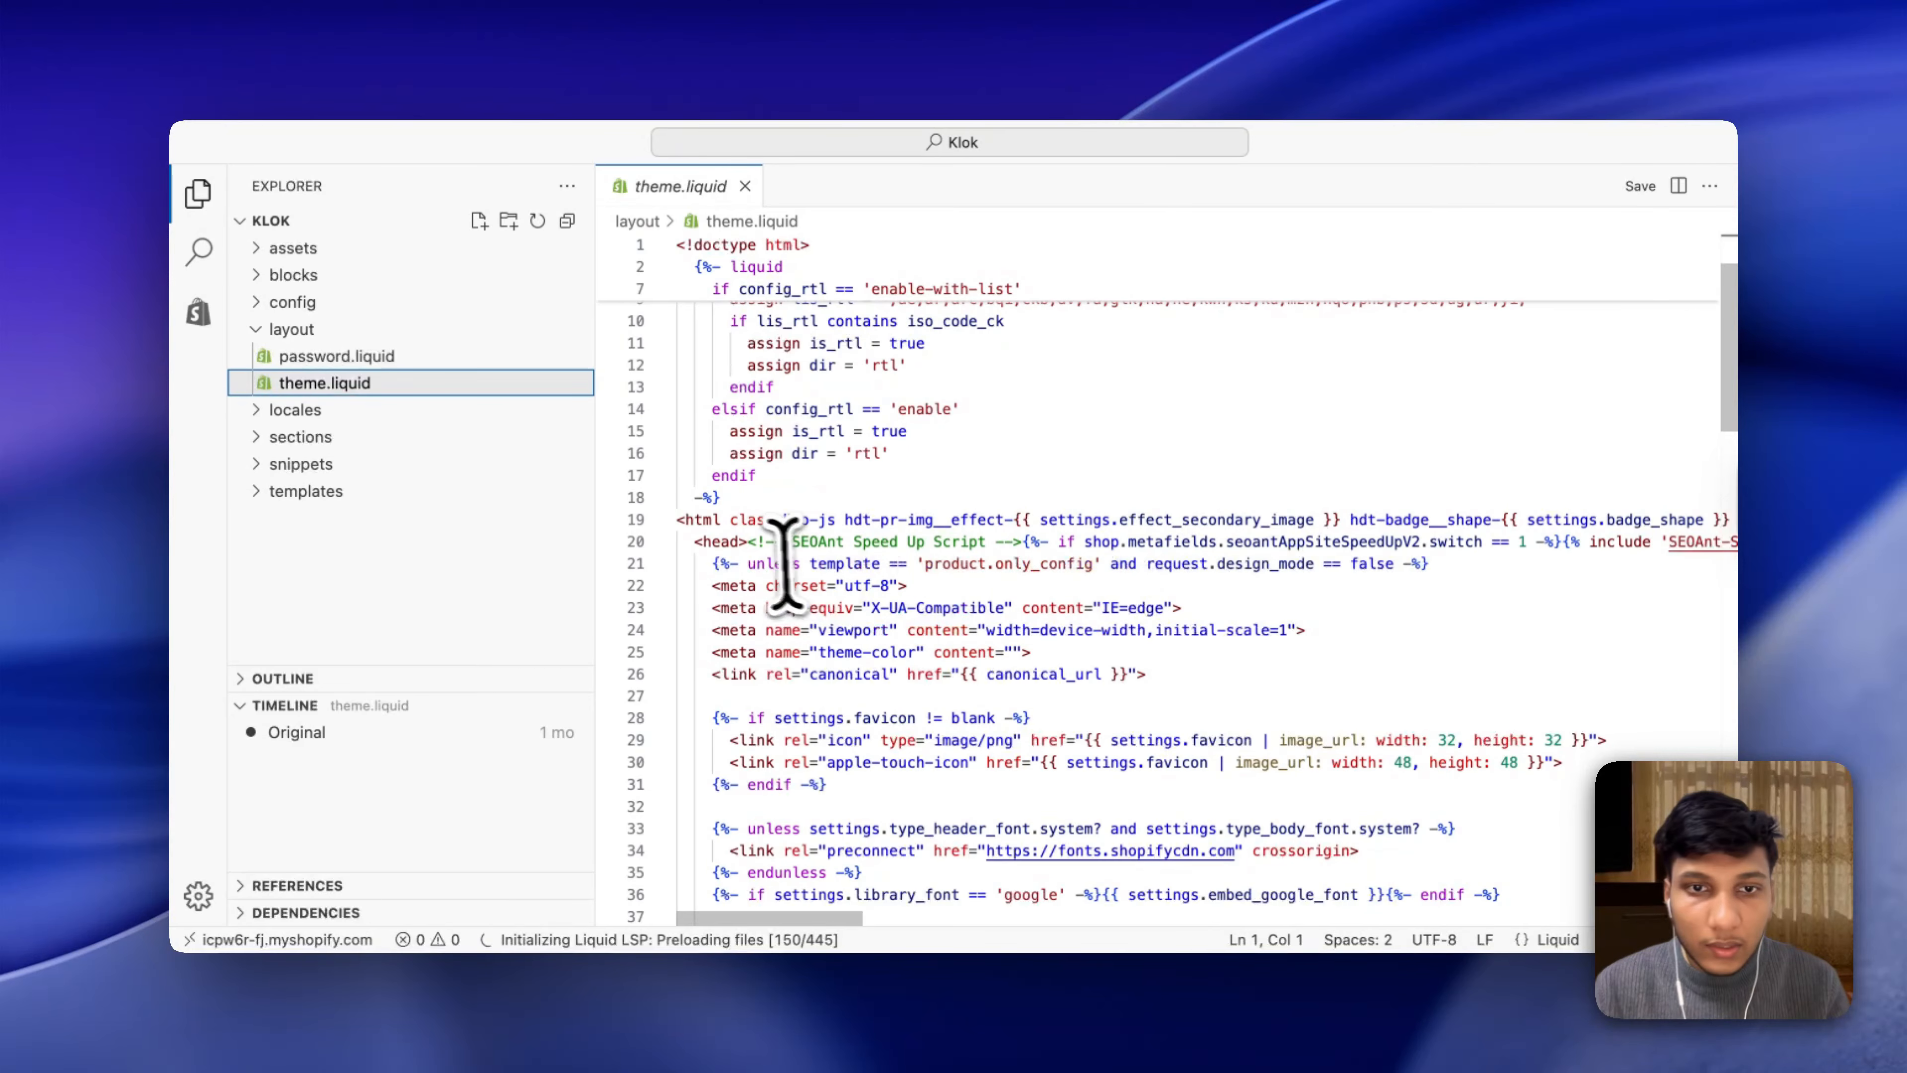
left_click(751, 542)
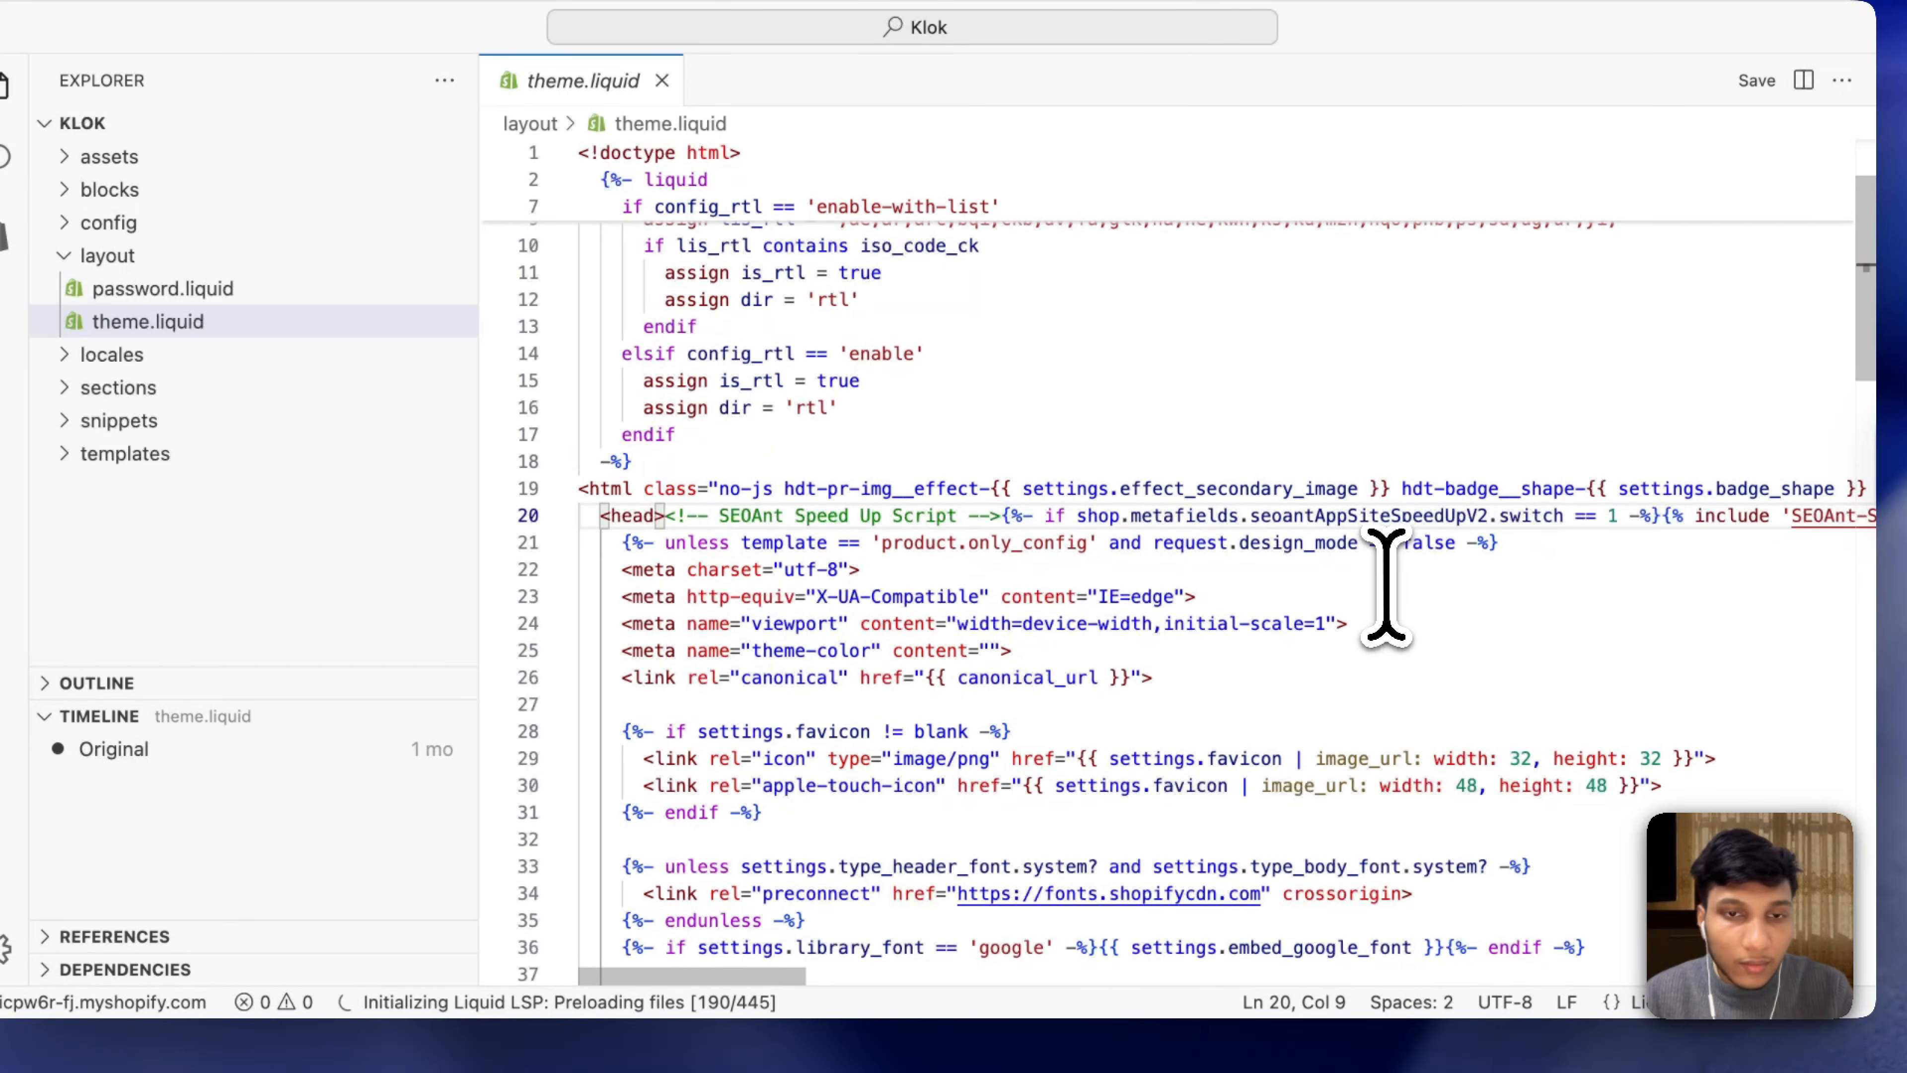
key("Return")
key("Return")
key("Return")
key("Return")
left_click(742, 570)
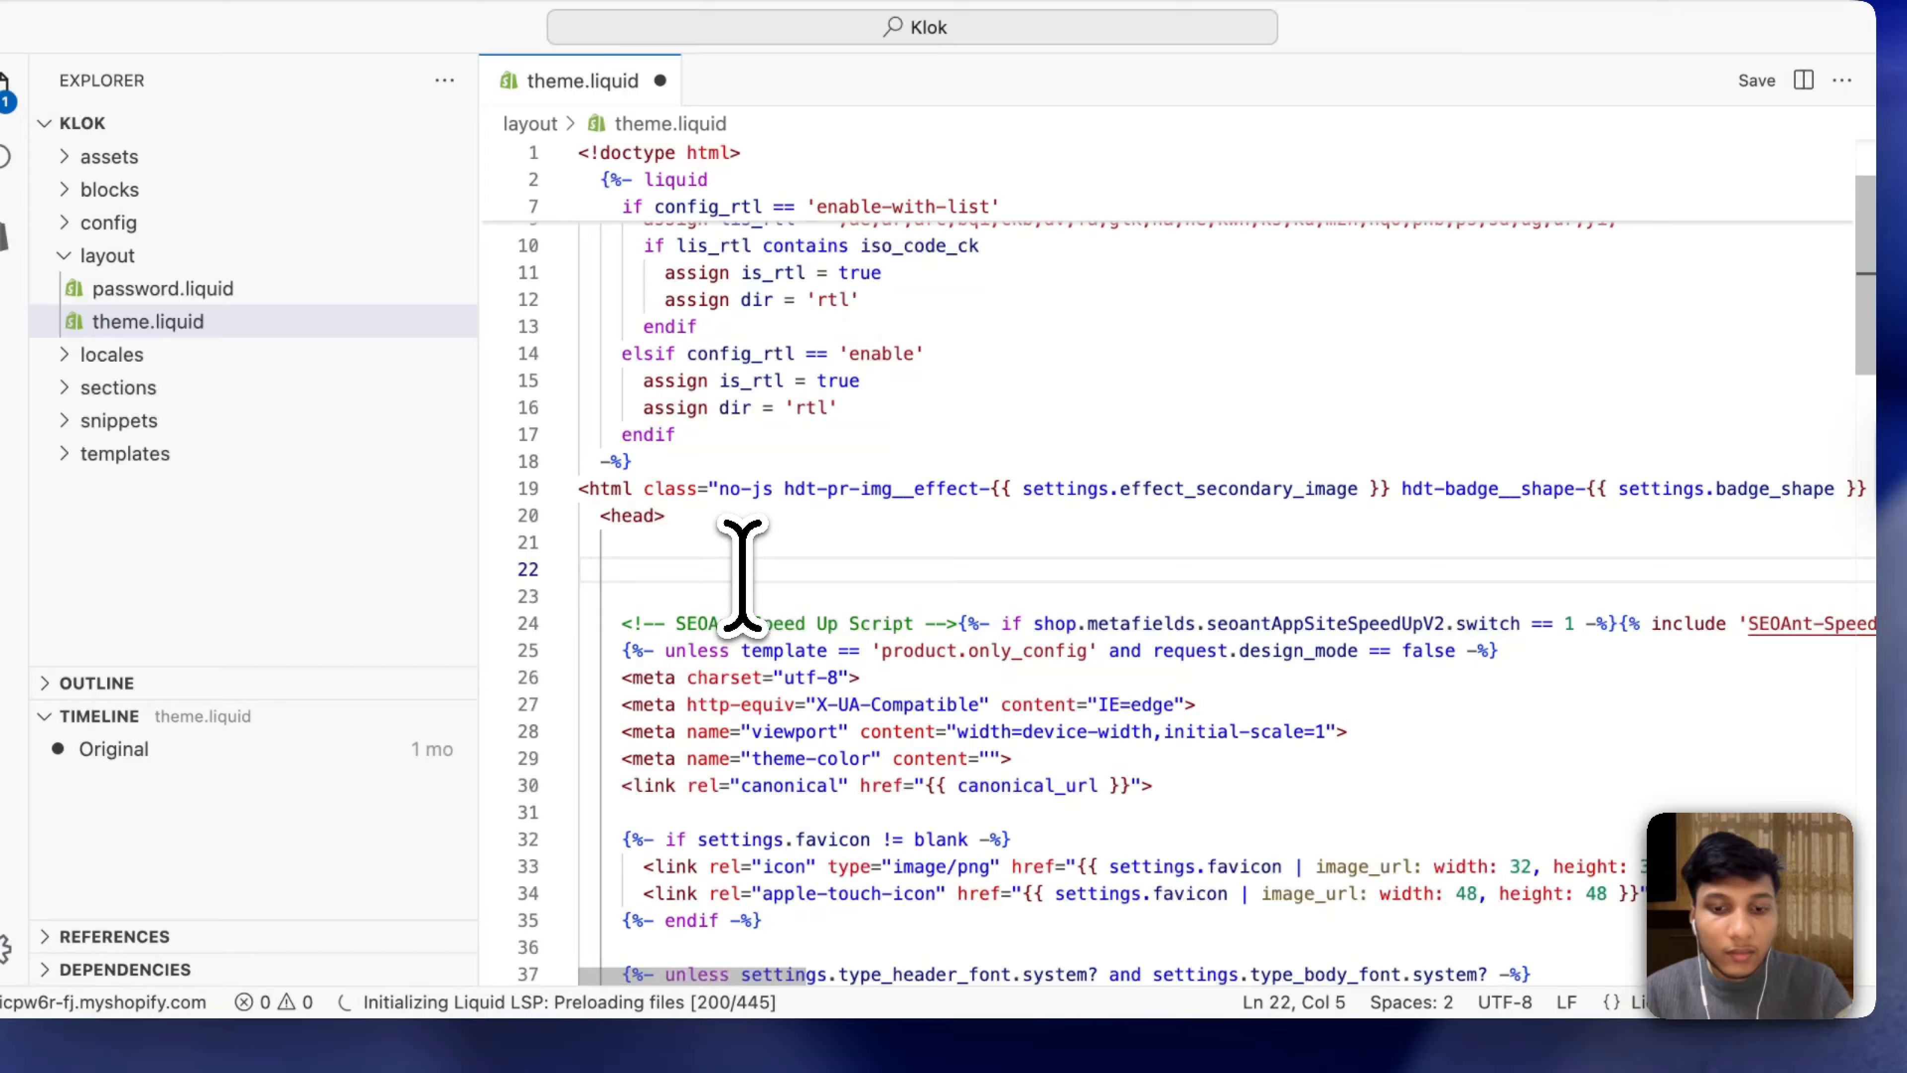
key("super+v")
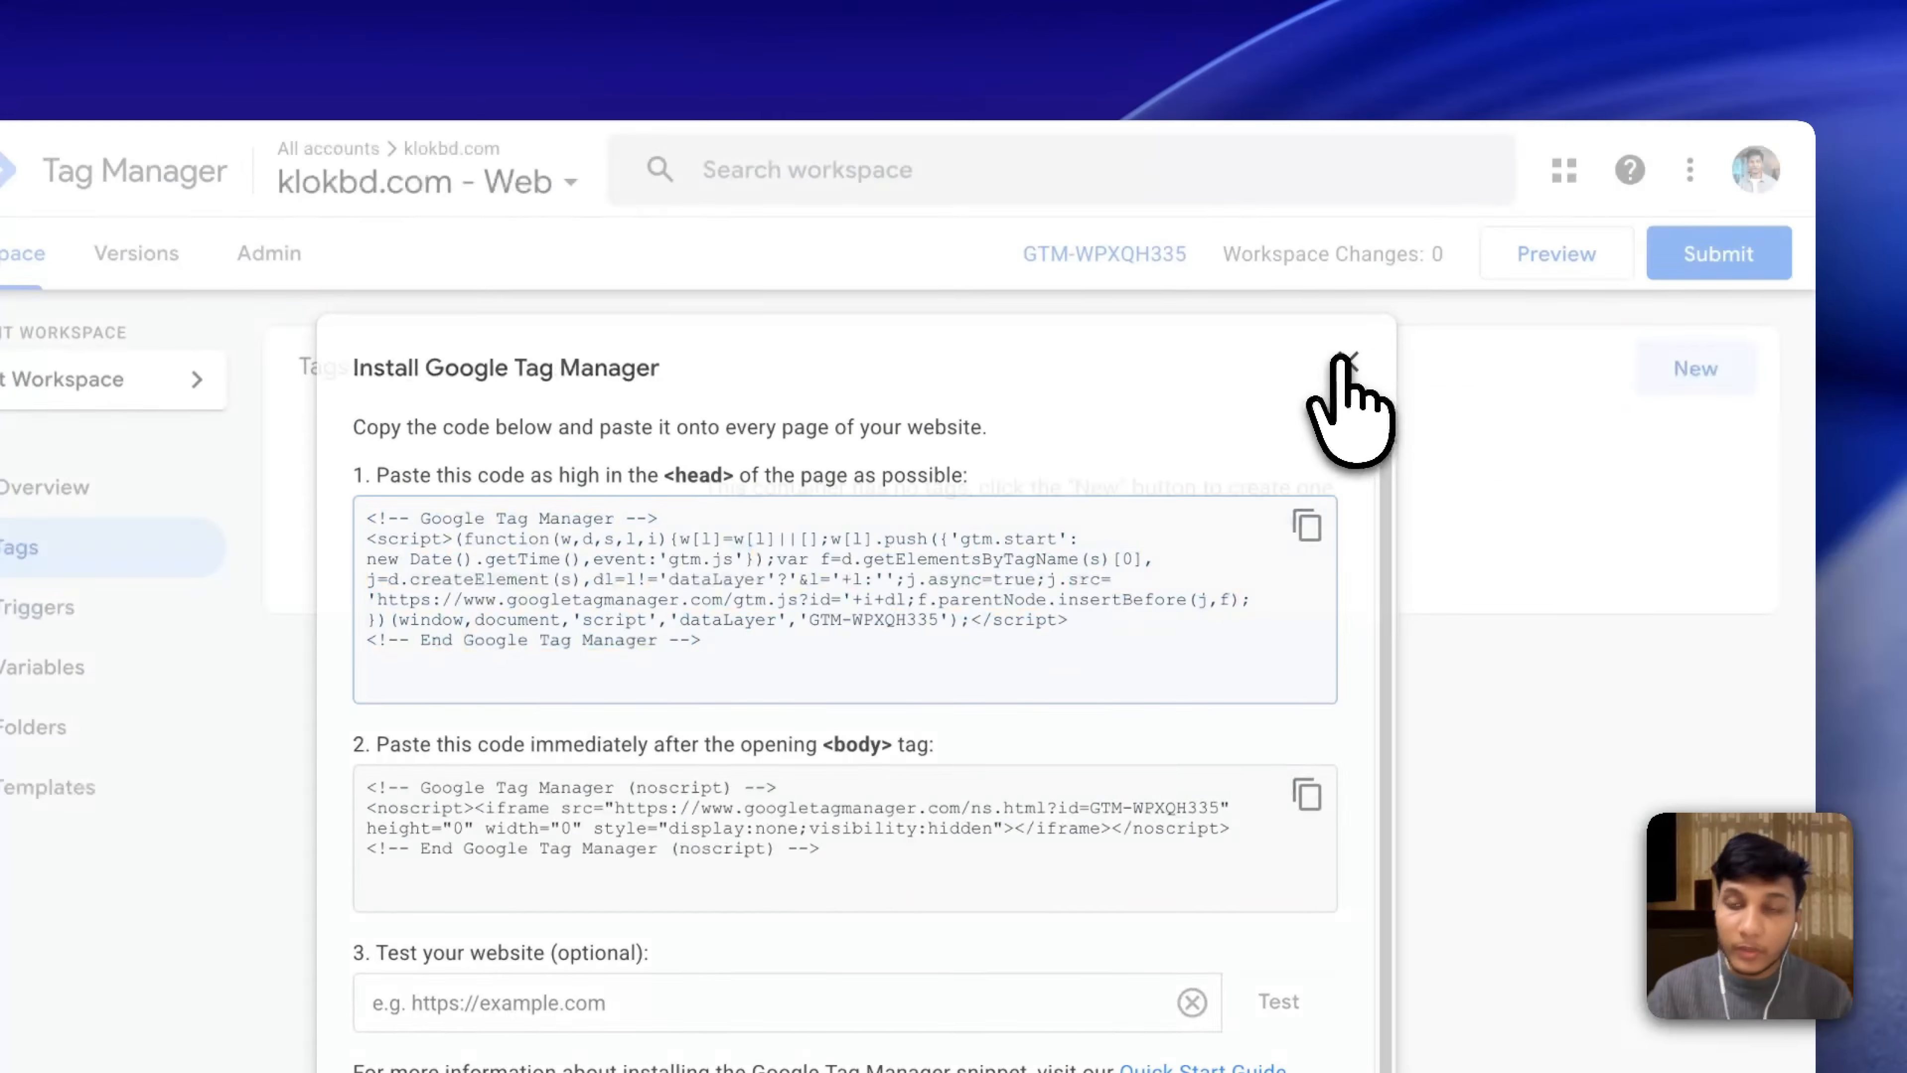
left_click(1346, 361)
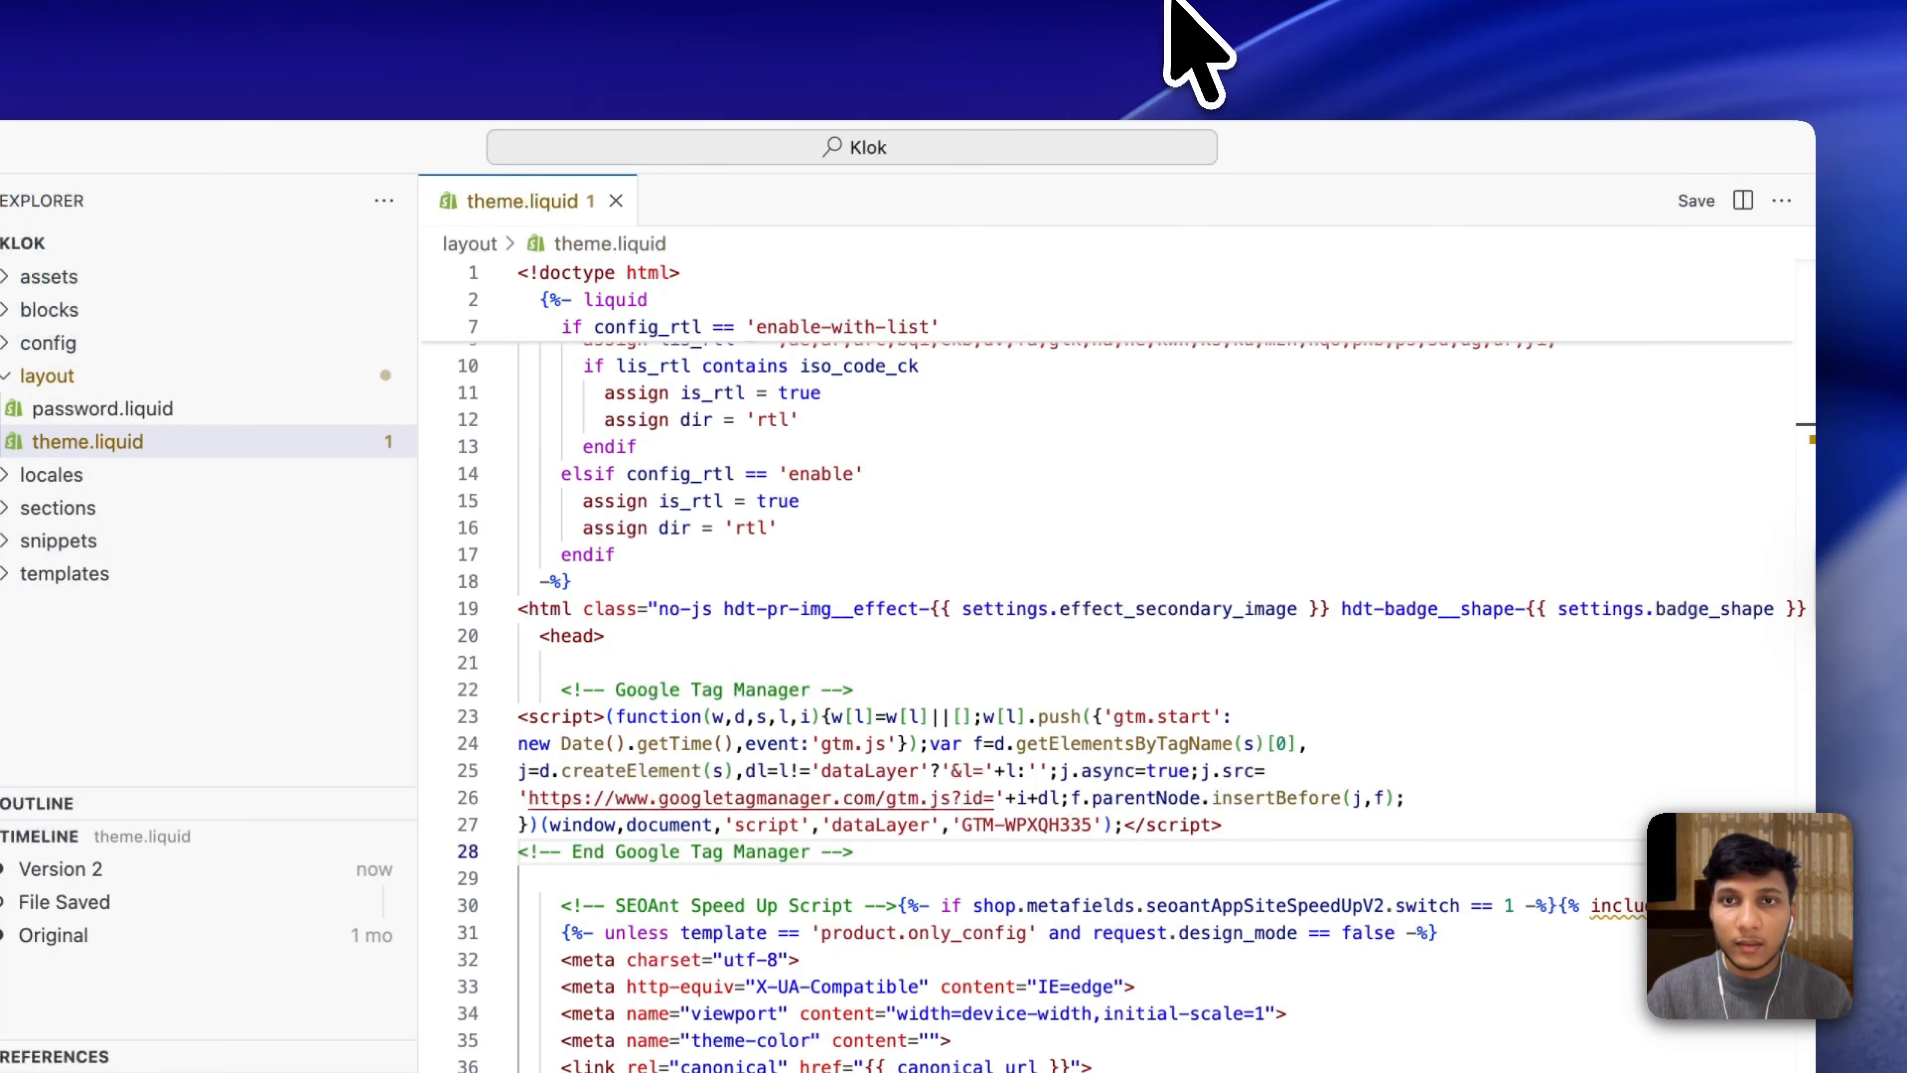
left_click(1168, 1)
left_click(1549, 244)
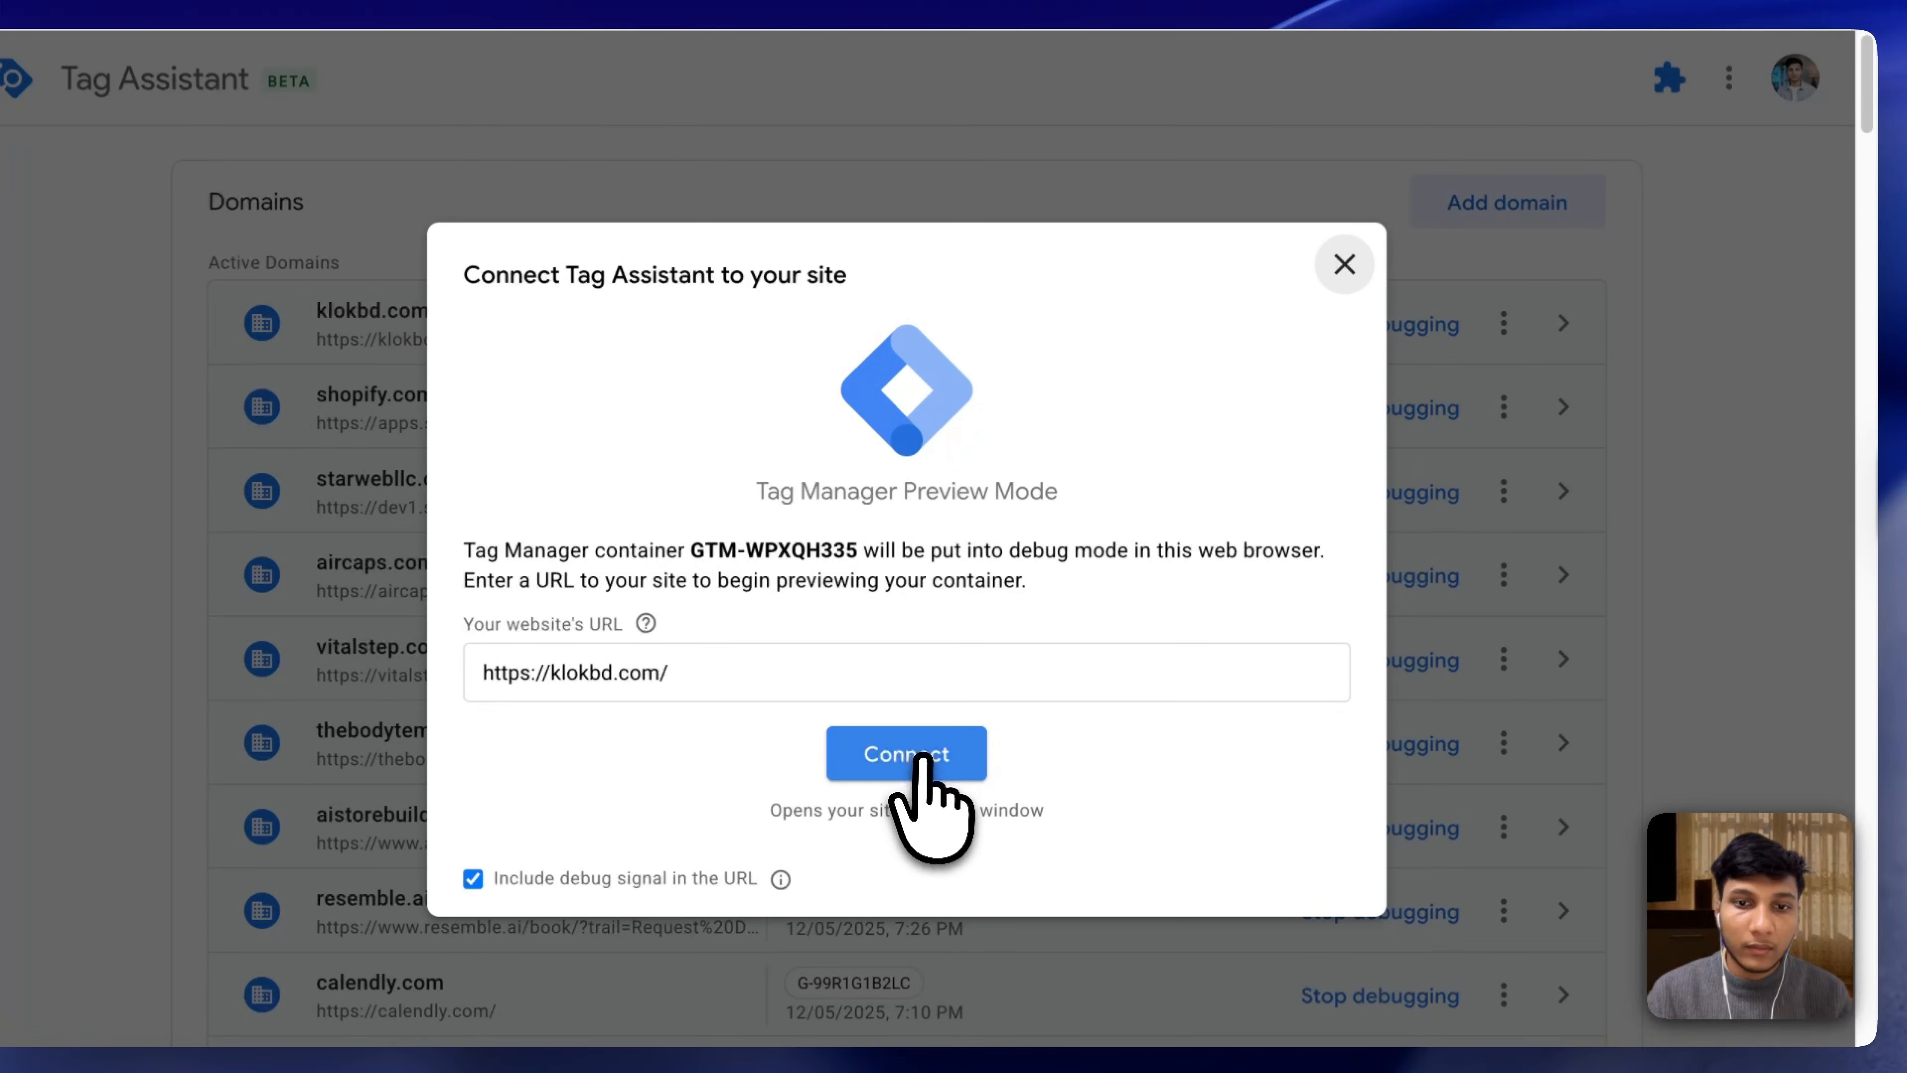
left_click(920, 759)
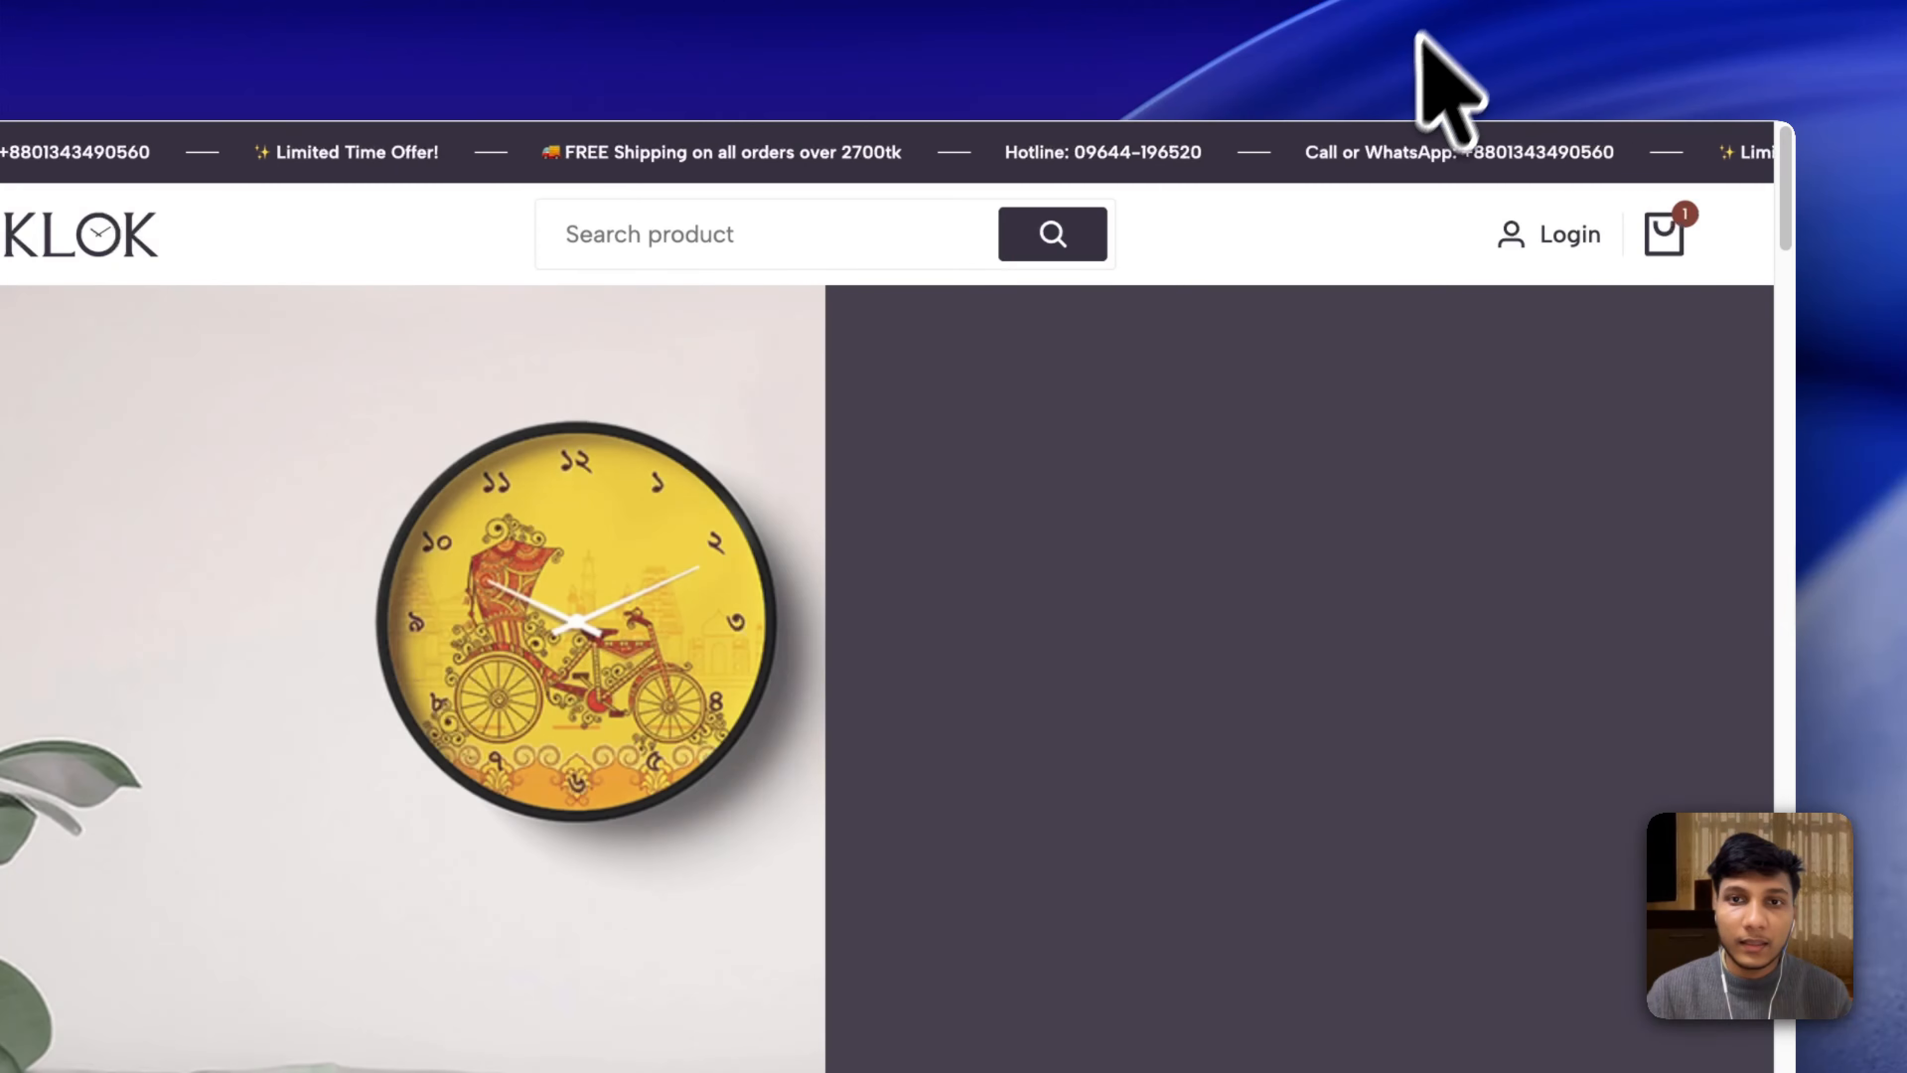
Browse the store homepage in debug mode, return to Tag Assistant and continue to the container summary.
scroll(1128, 383, "down", 5)
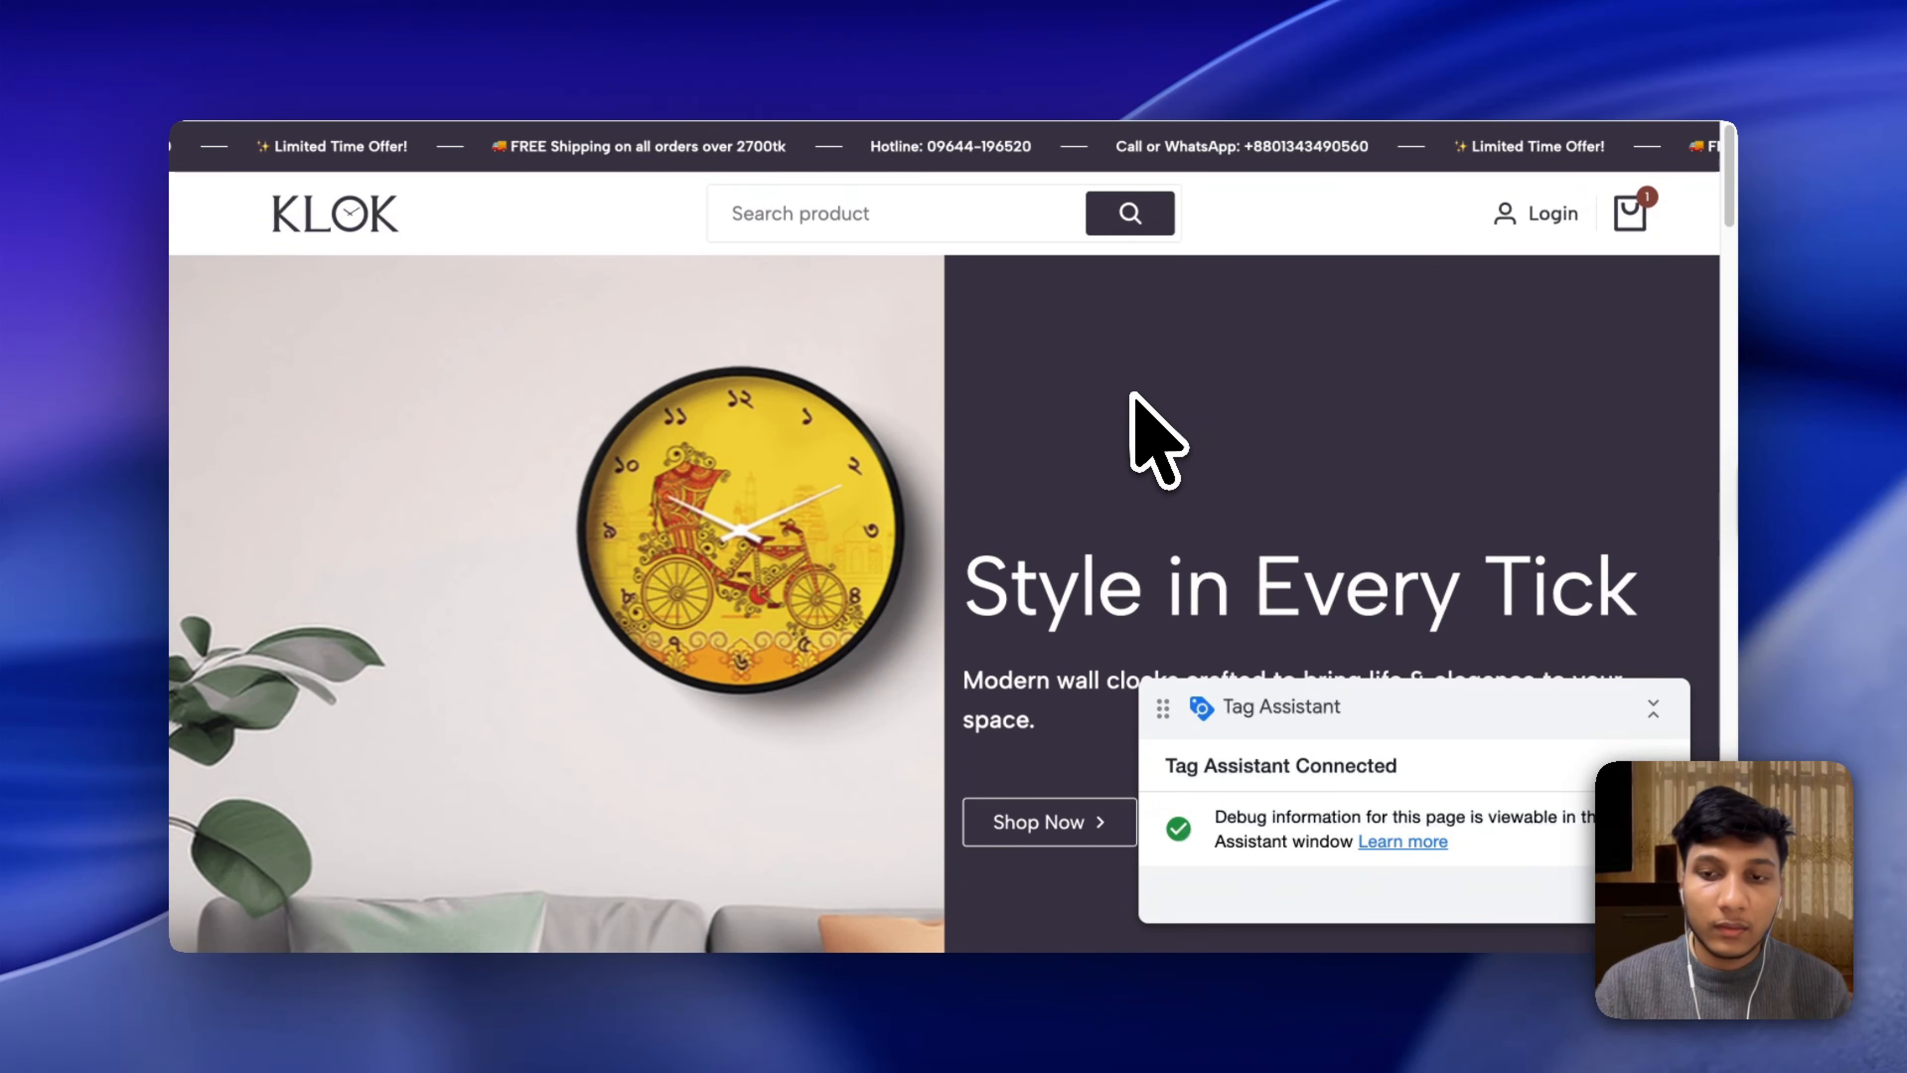
scroll(1142, 426, "down", 10)
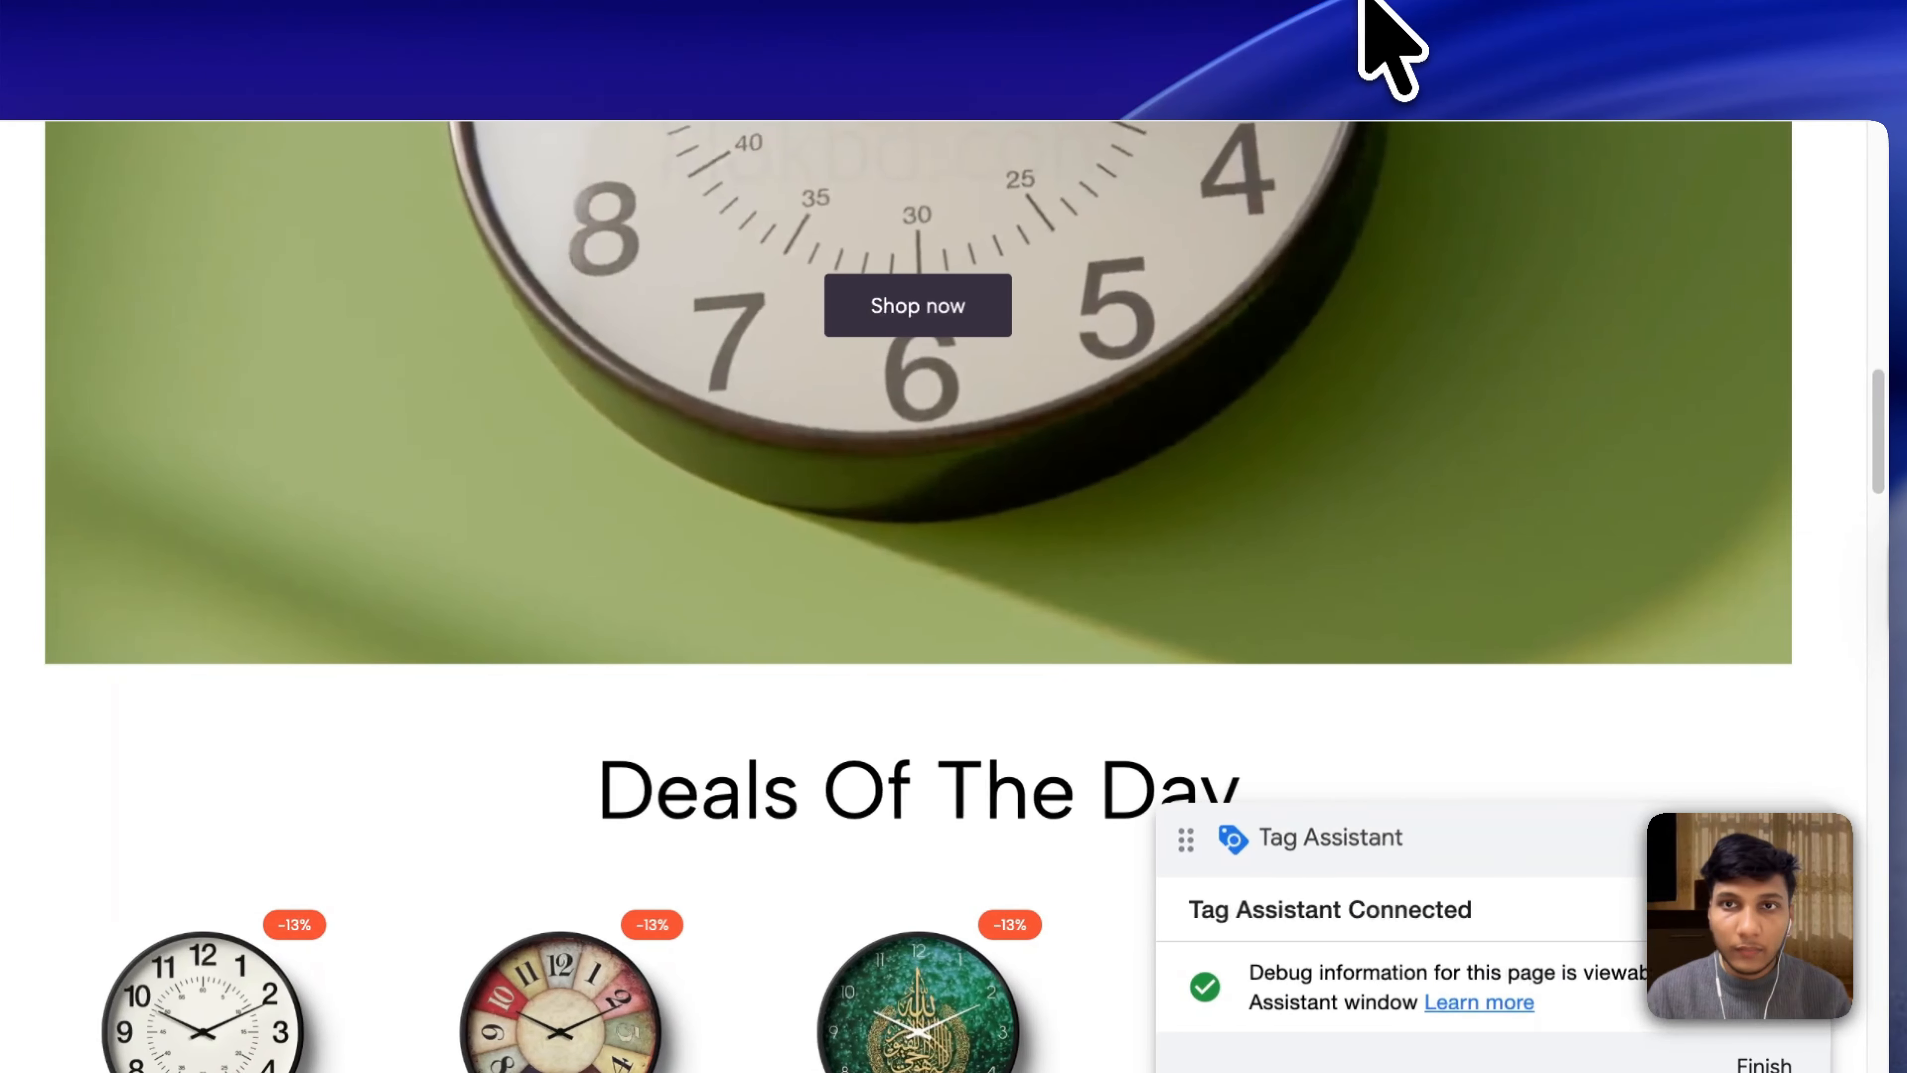
left_click(1360, 1)
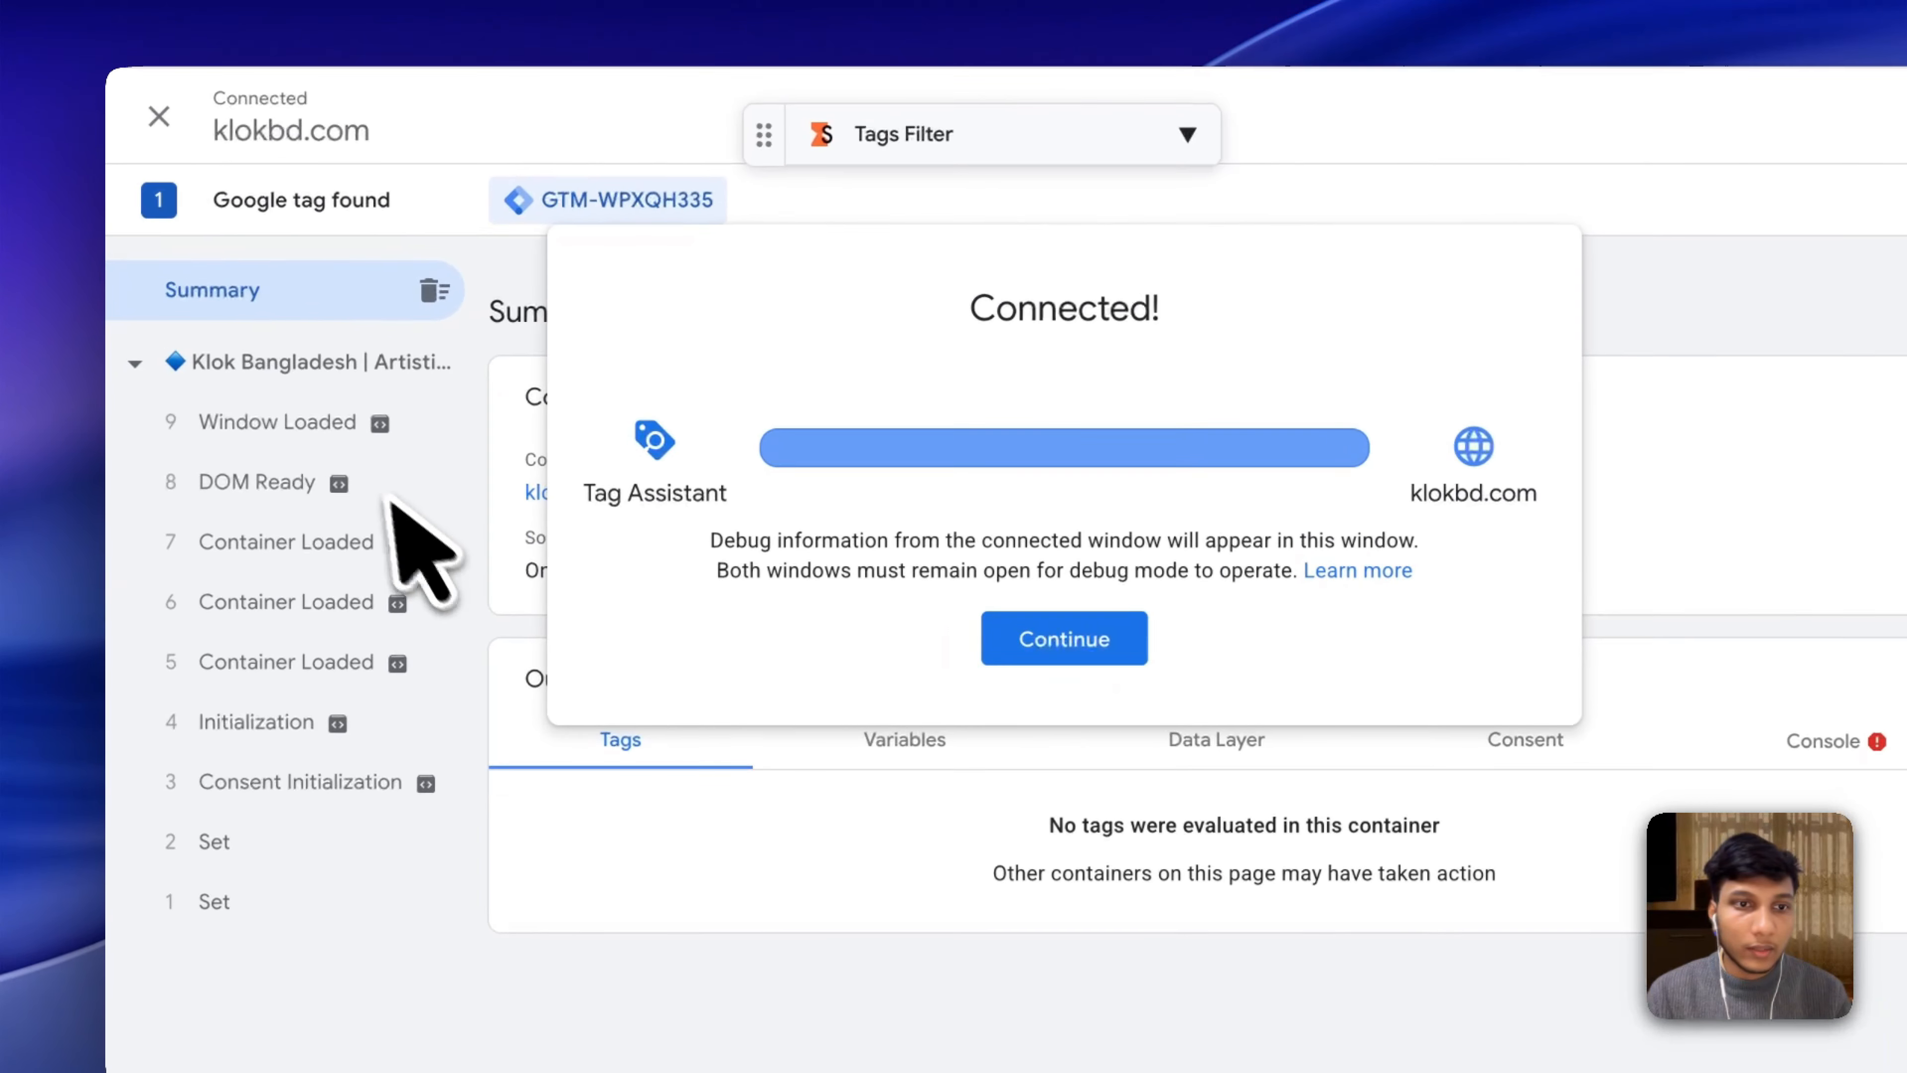
left_click(1051, 639)
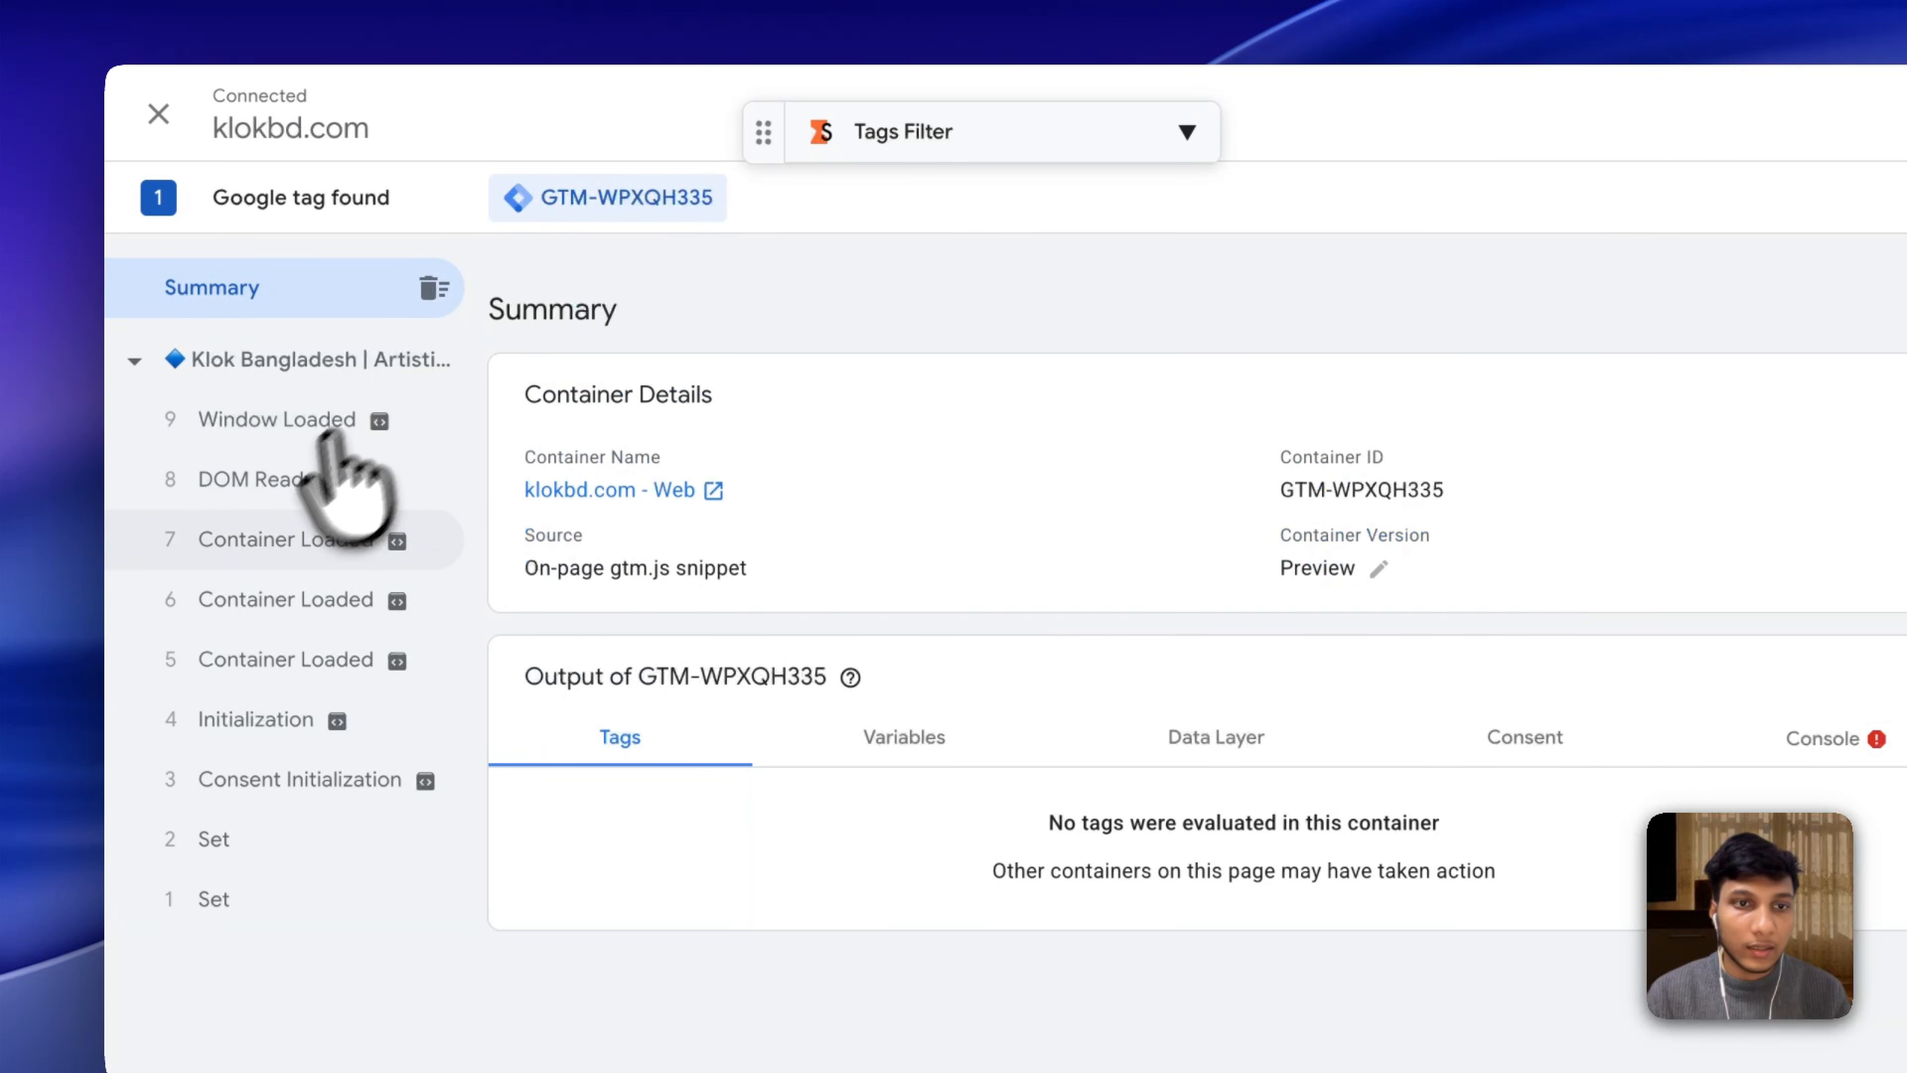
Open the Ayatul Kursi Wall Clock product page in the store and inspect its Container Loaded events in Tag Assistant.
scroll(1085, 554, "down", 10)
scroll(873, 341, "up", 6)
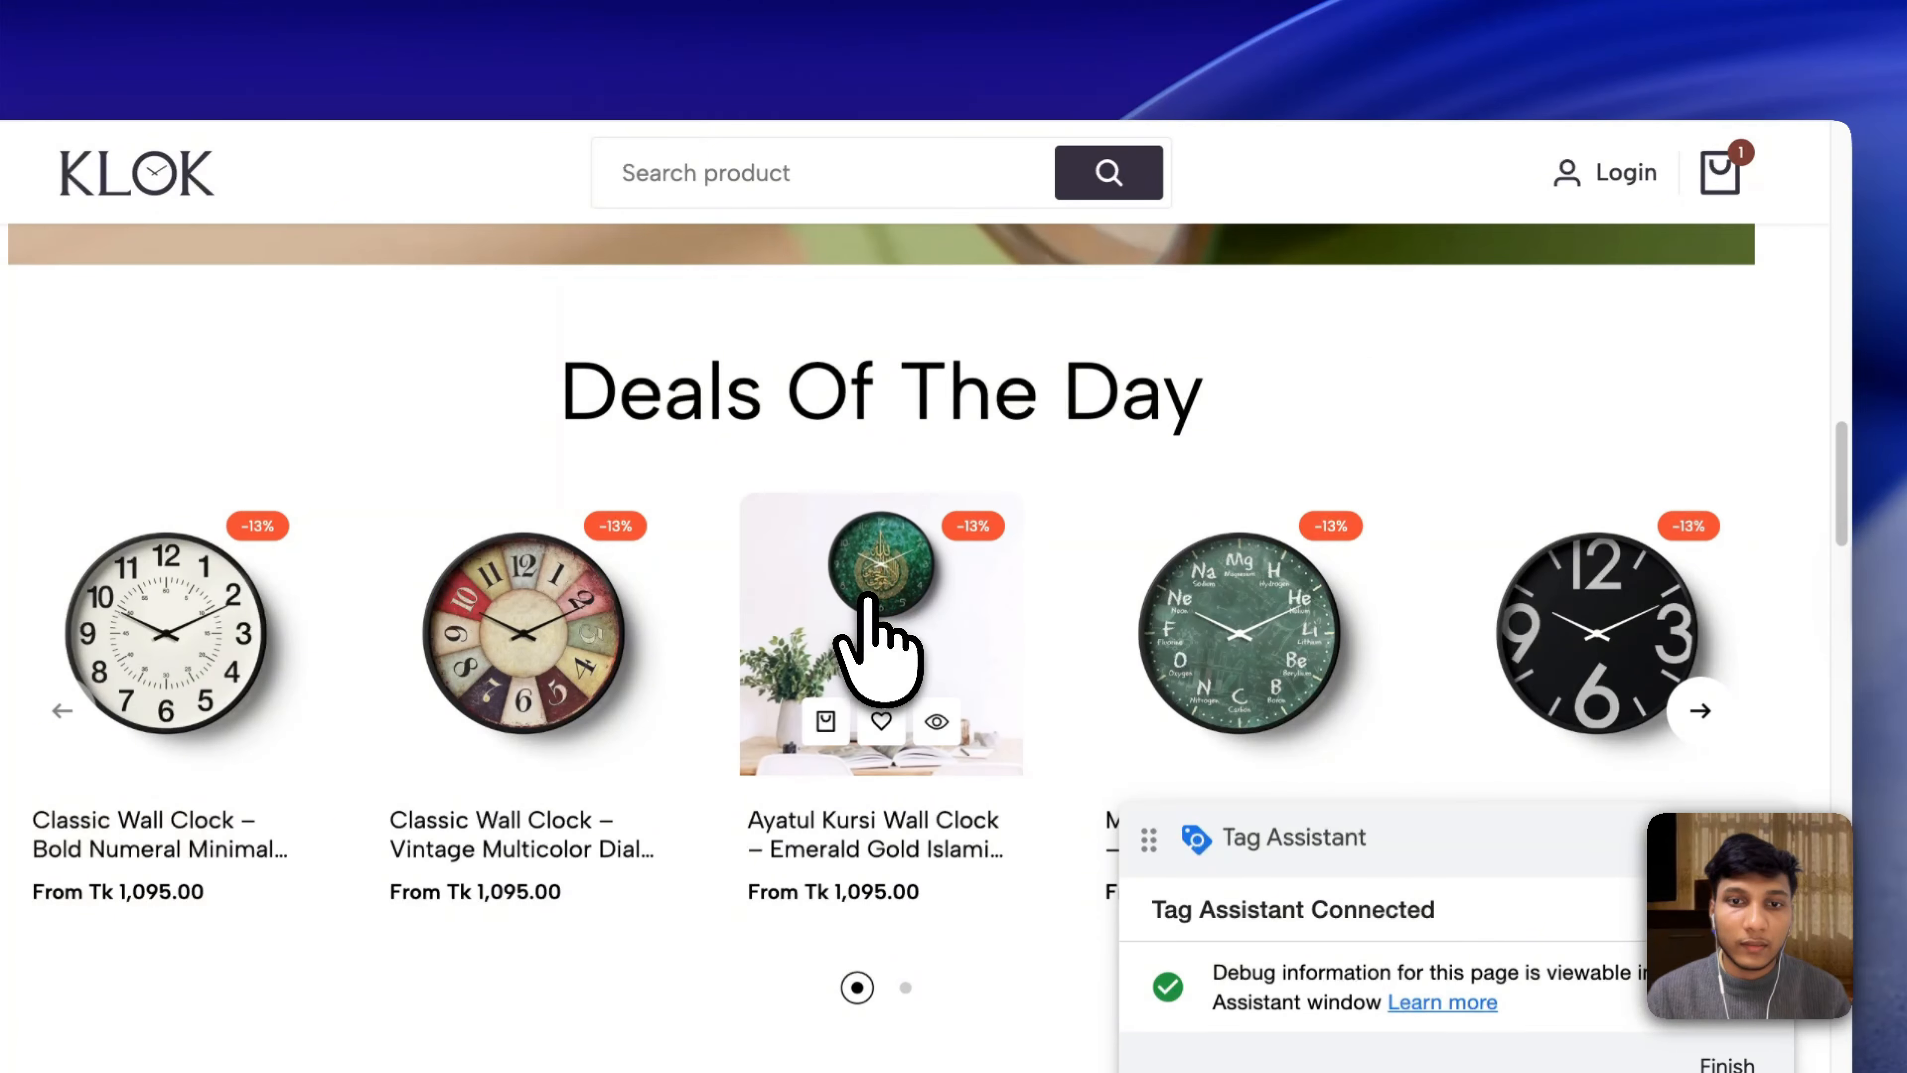
left_click(1353, 4)
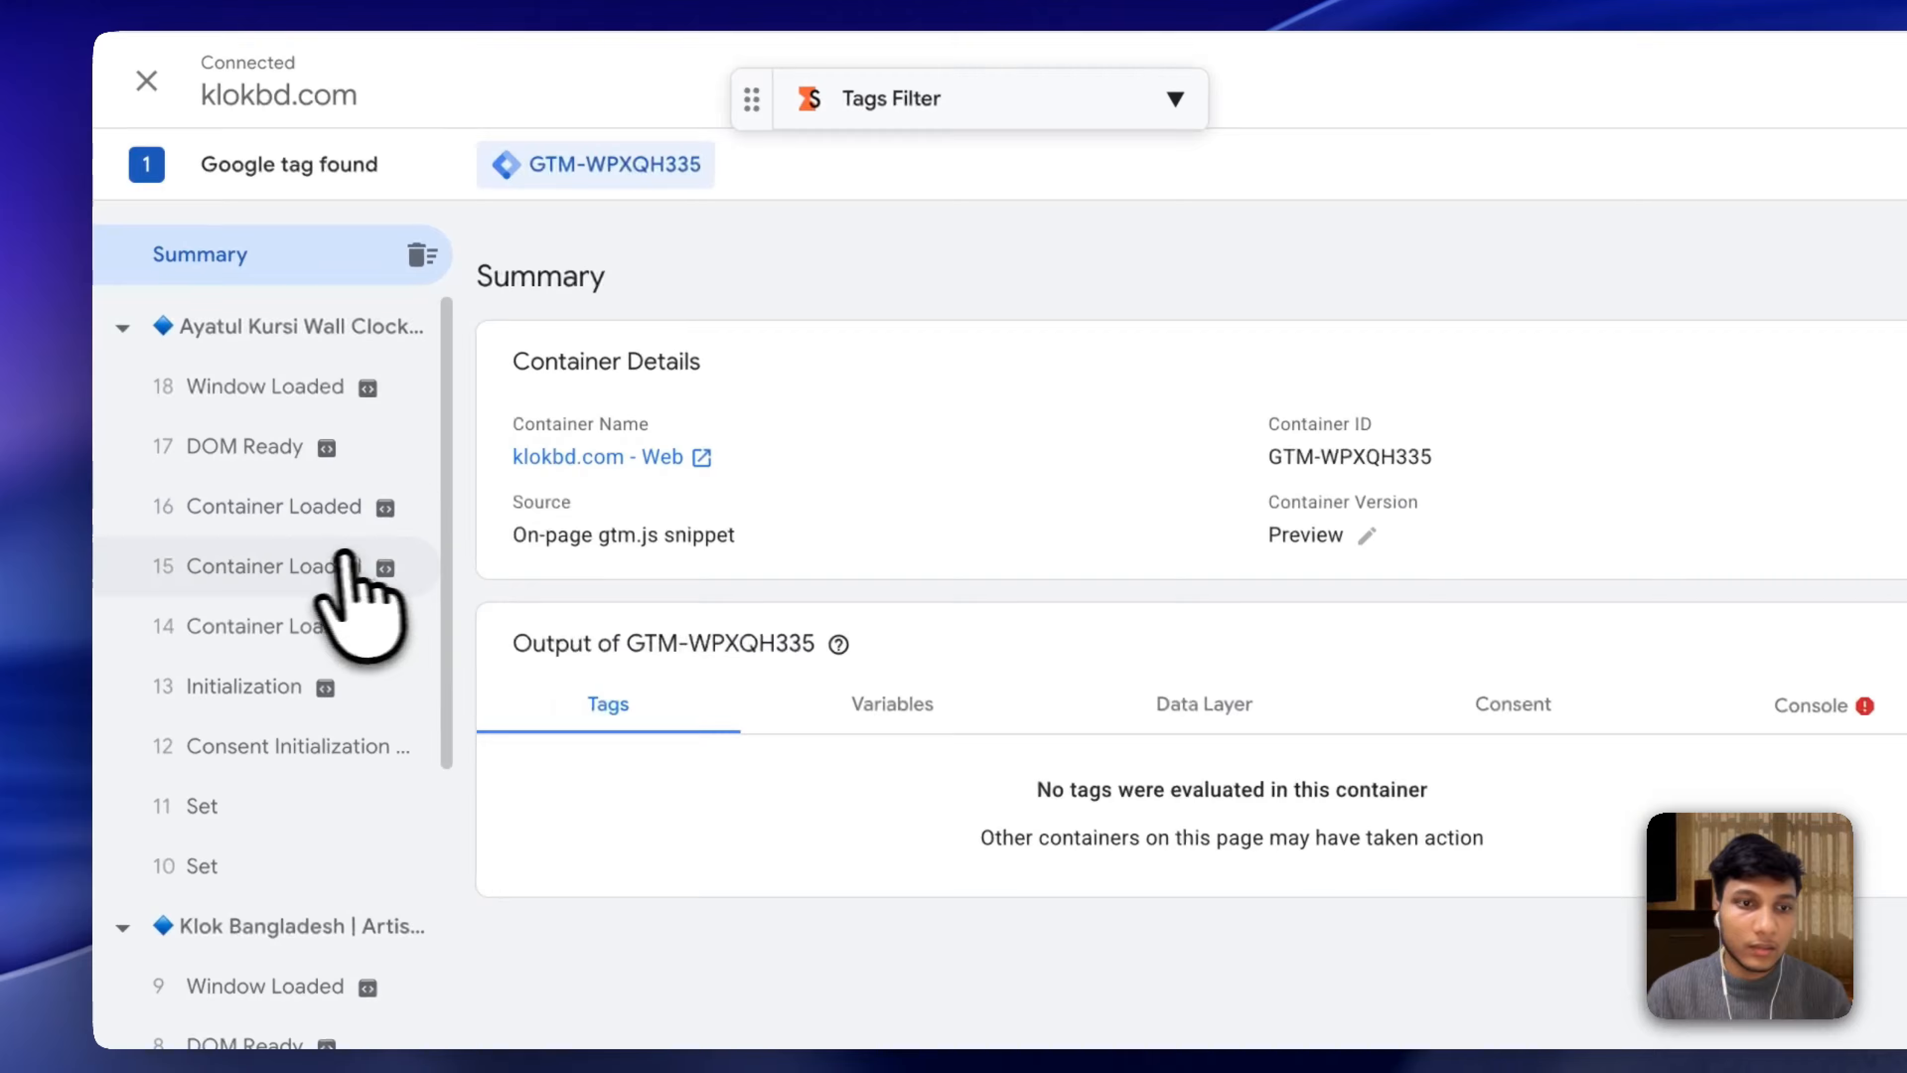
left_click(362, 575)
left_click(368, 511)
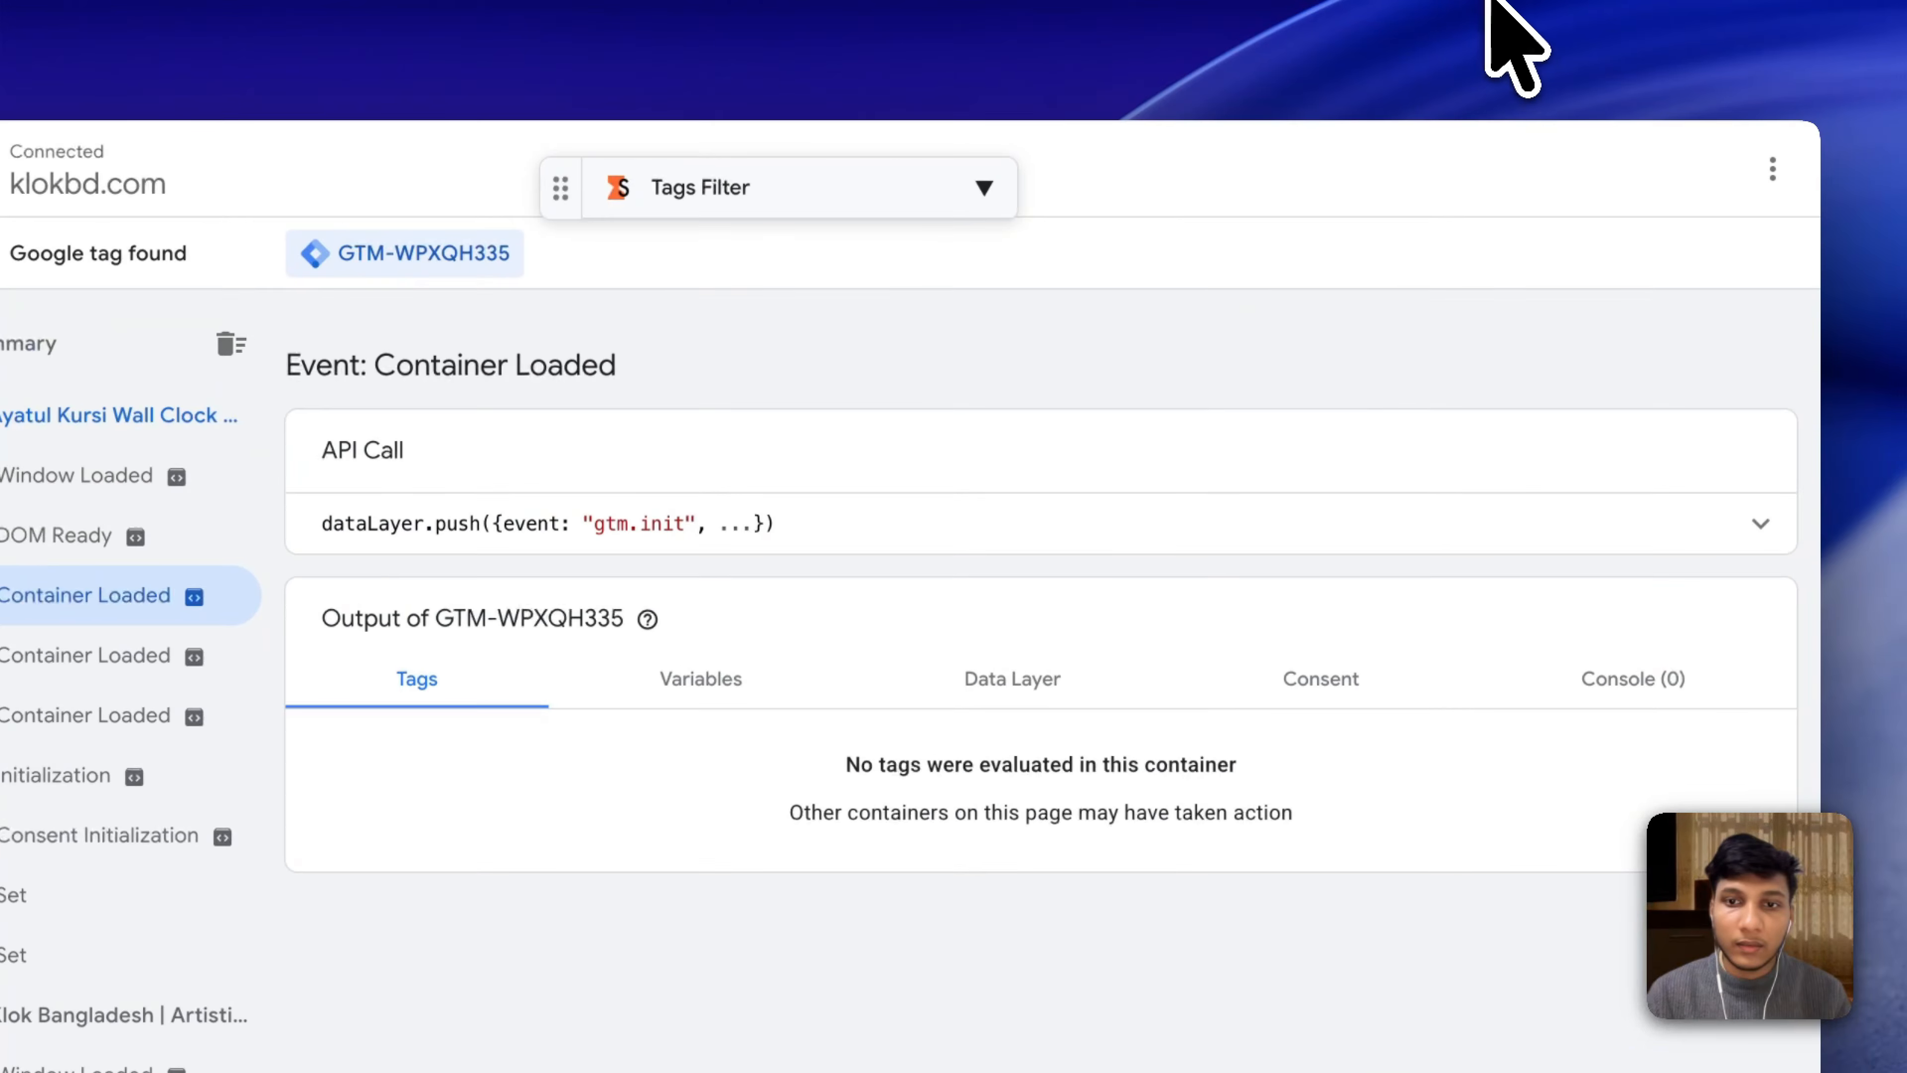
Switch back to the store and open the cash-on-delivery order form for the Ayatul Kursi Wall Clock.
left_click(1488, 3)
scroll(1399, 451, "down", 5)
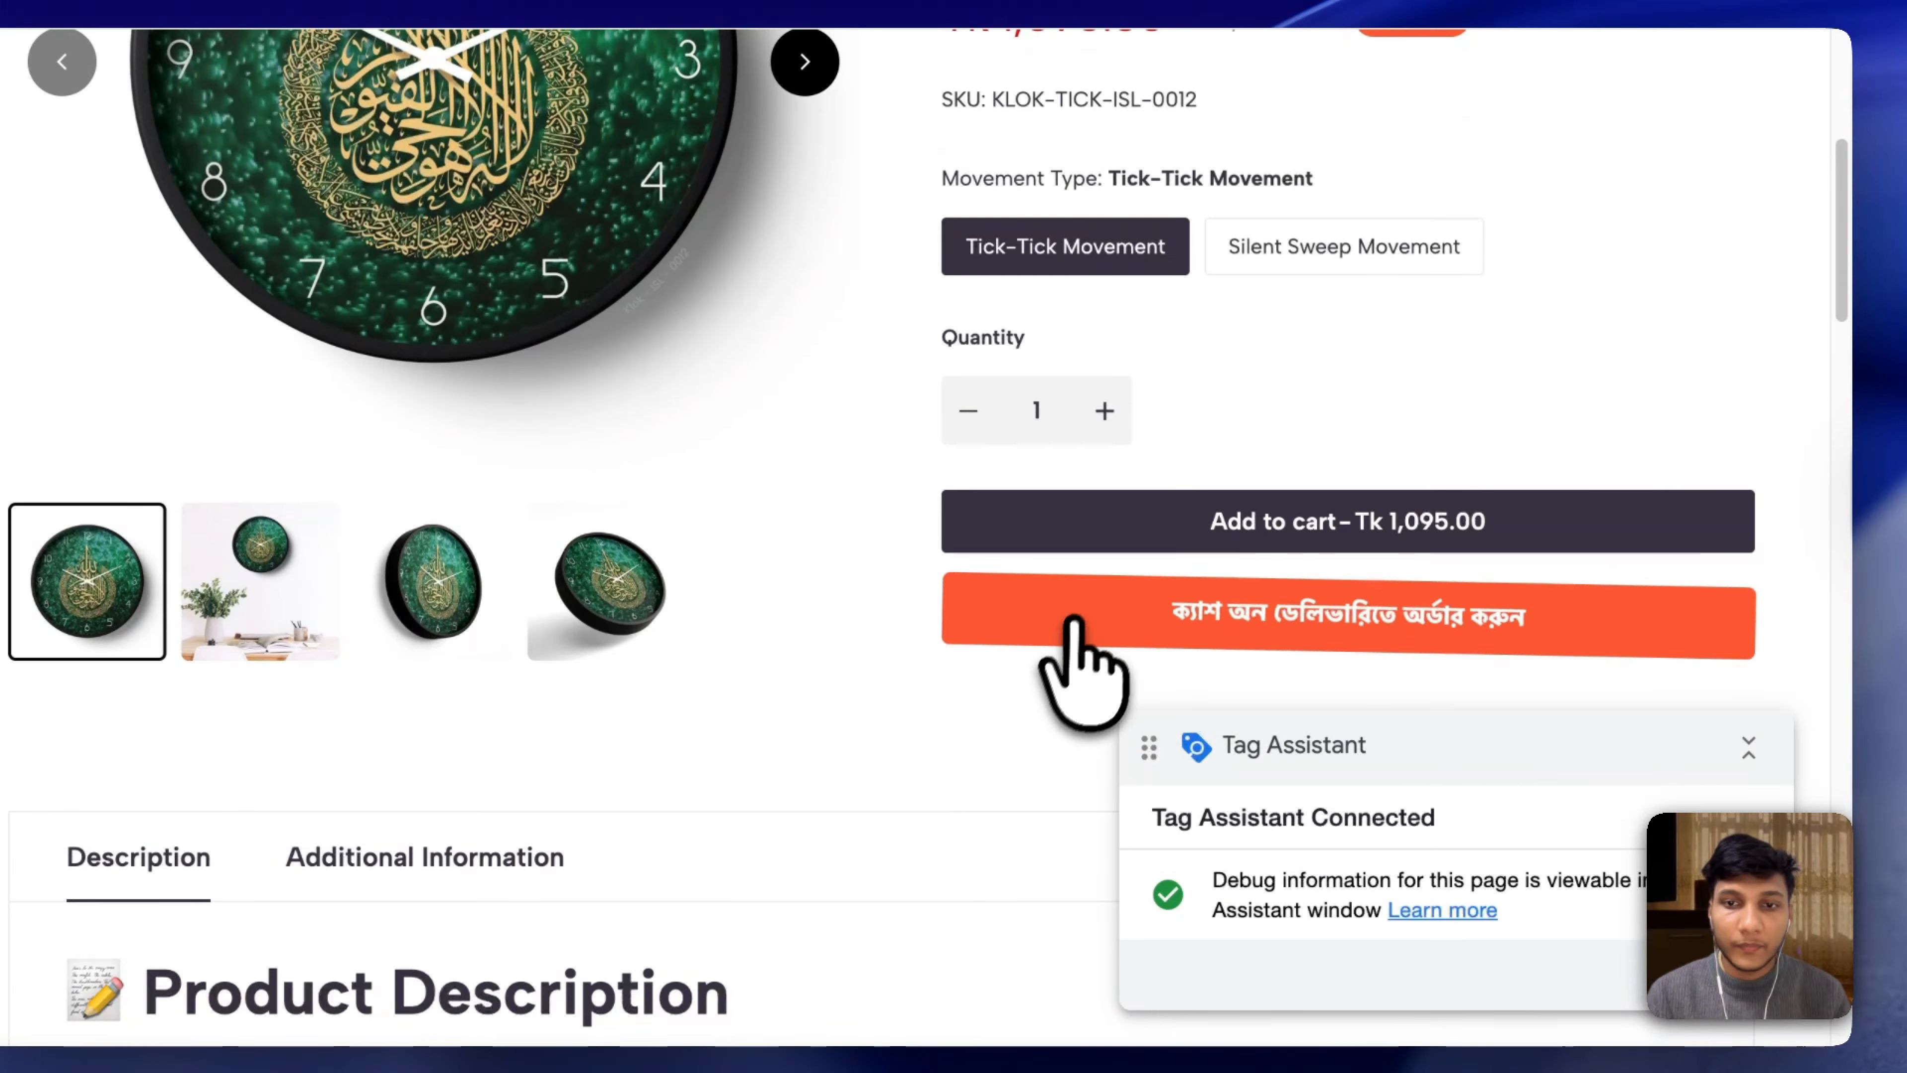
left_click(1081, 613)
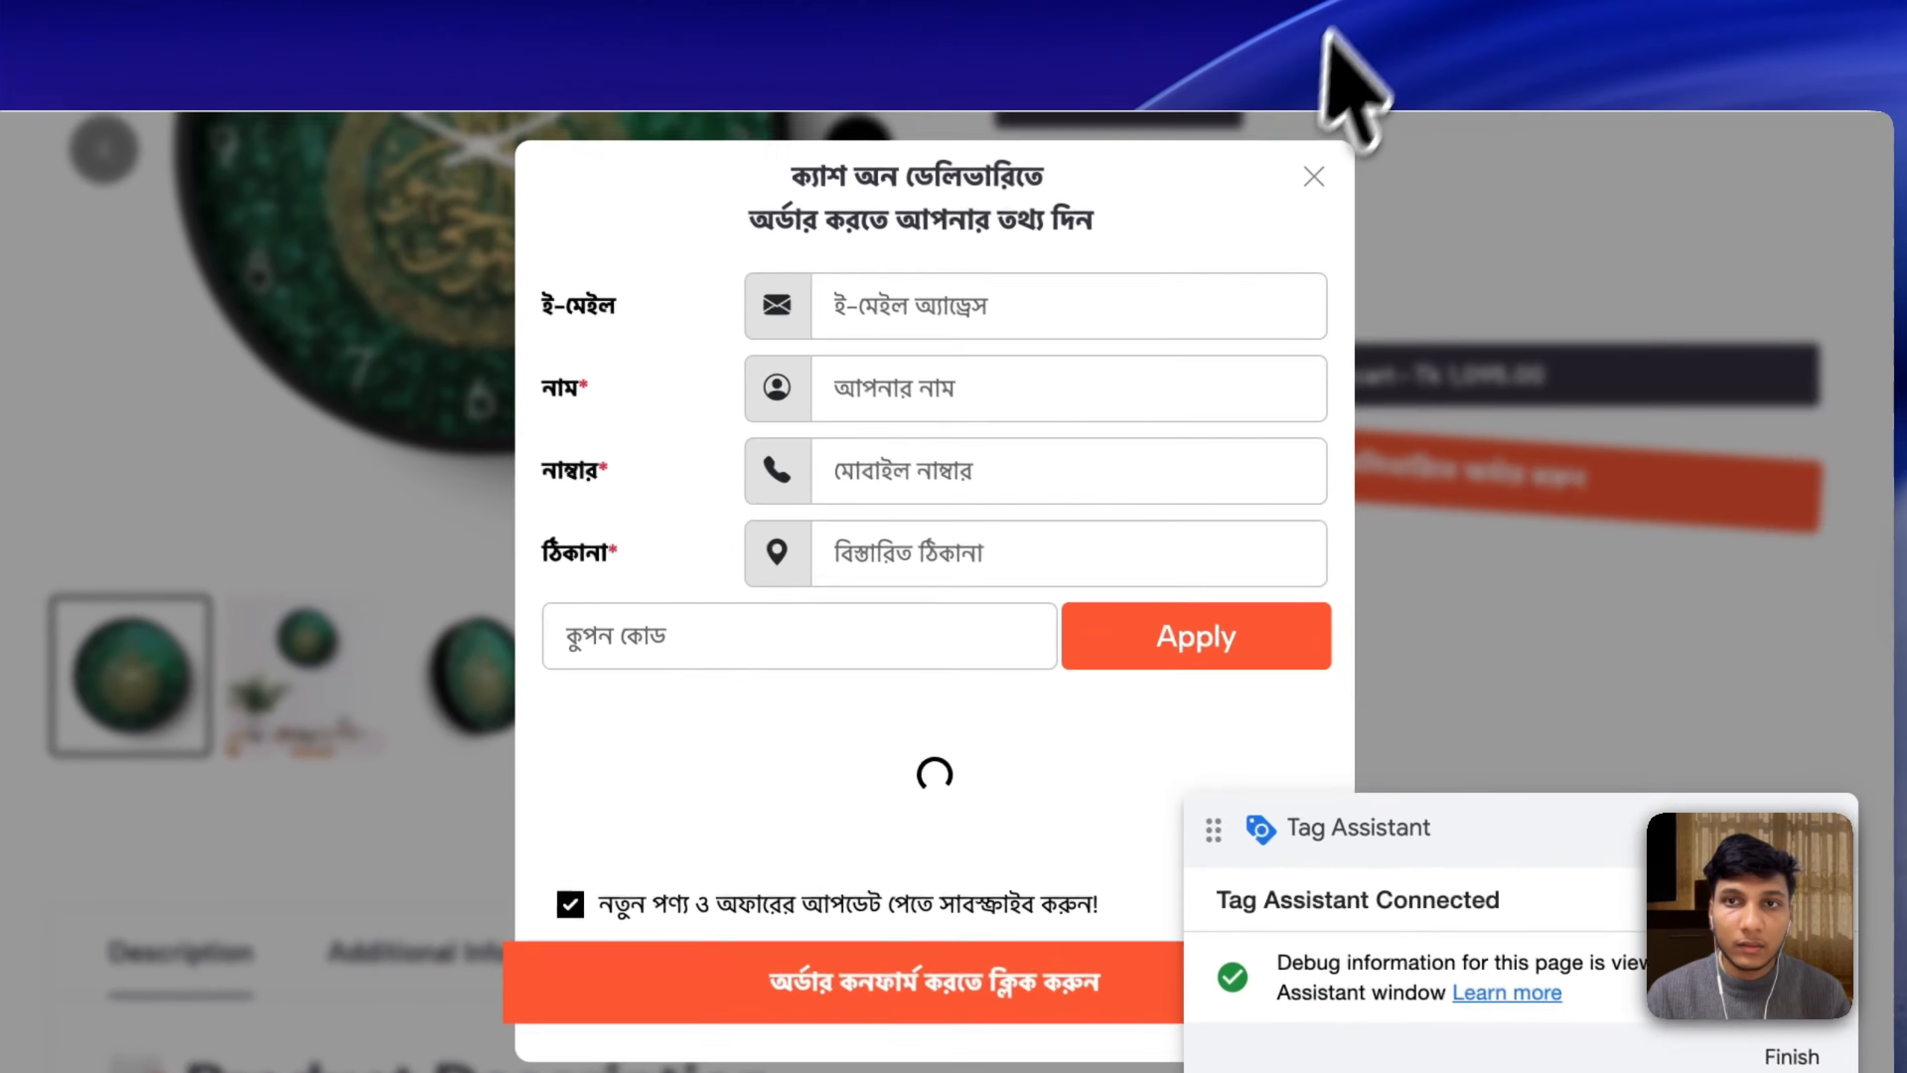
Examine the full data layer call of the begin_checkout event in Tag Assistant, including its value, currency and items.
left_click(1364, 3)
left_click(150, 475)
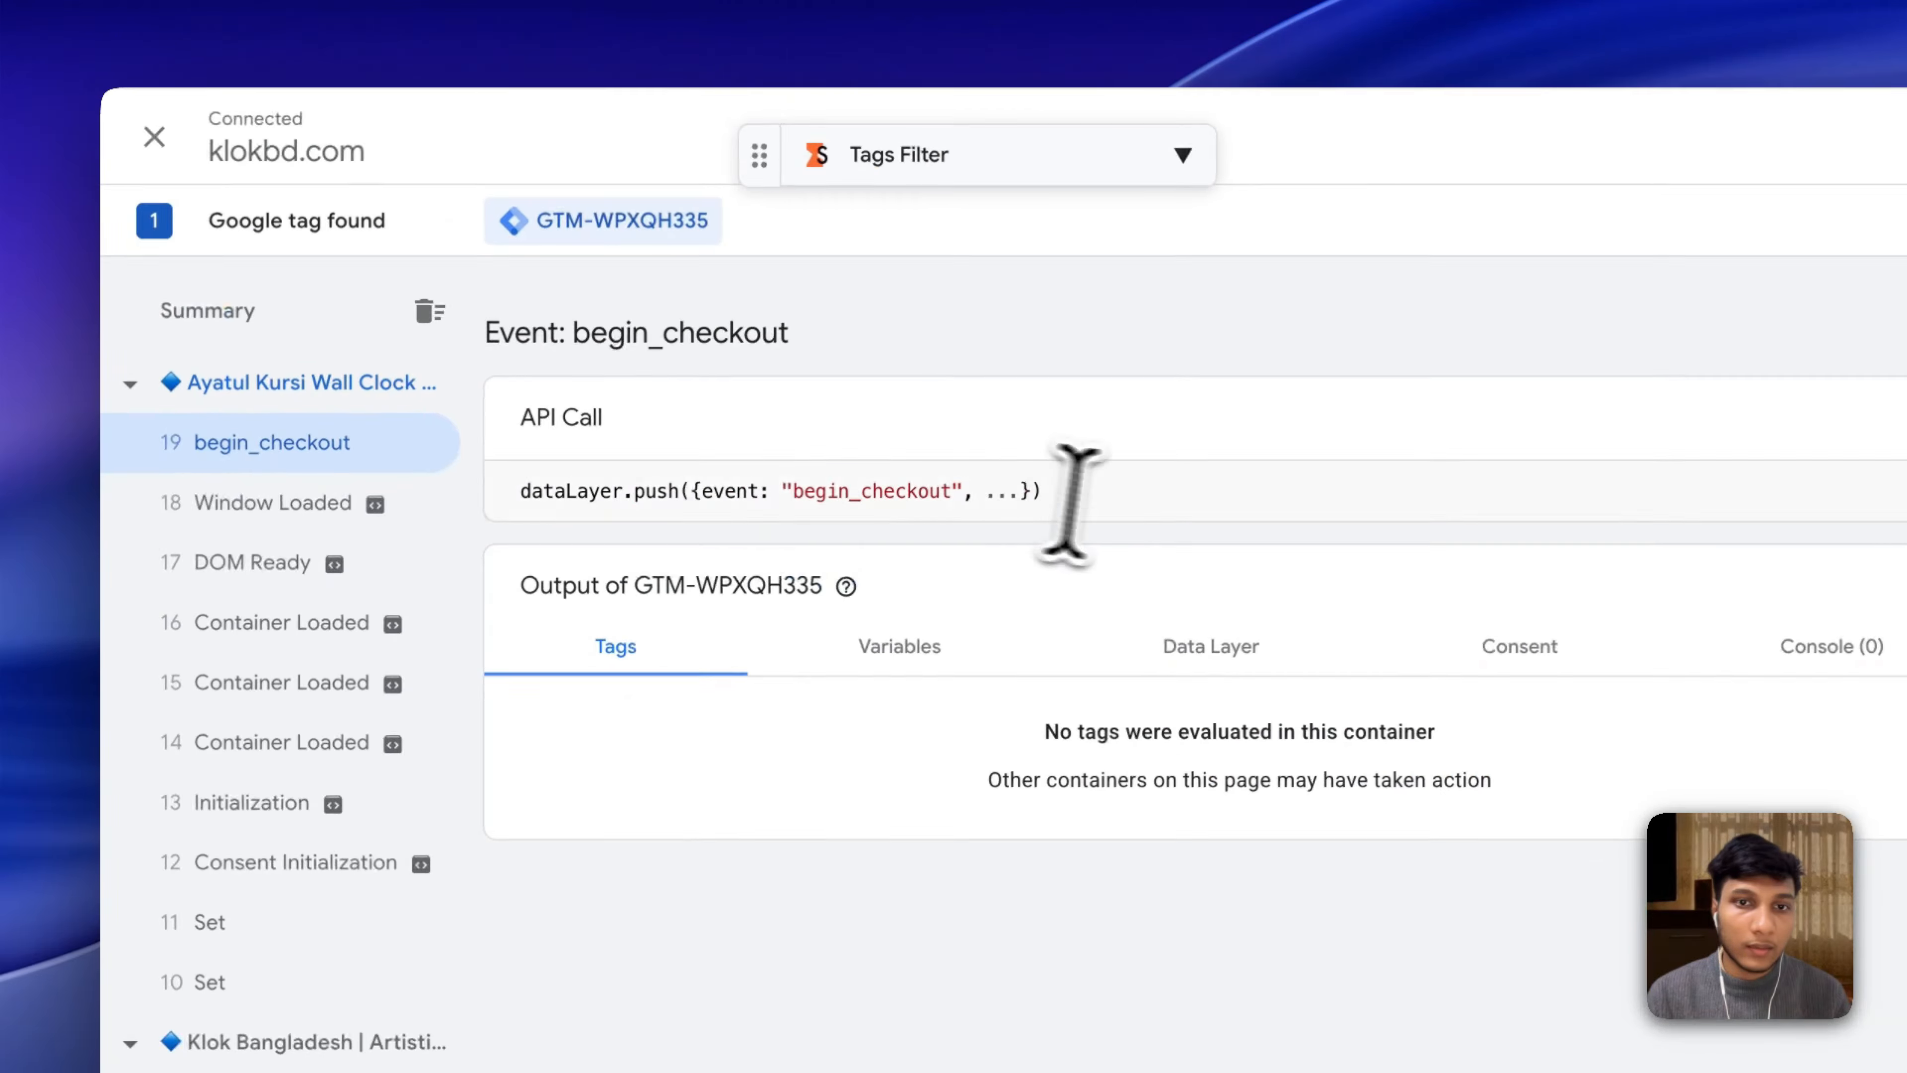
left_click(1398, 525)
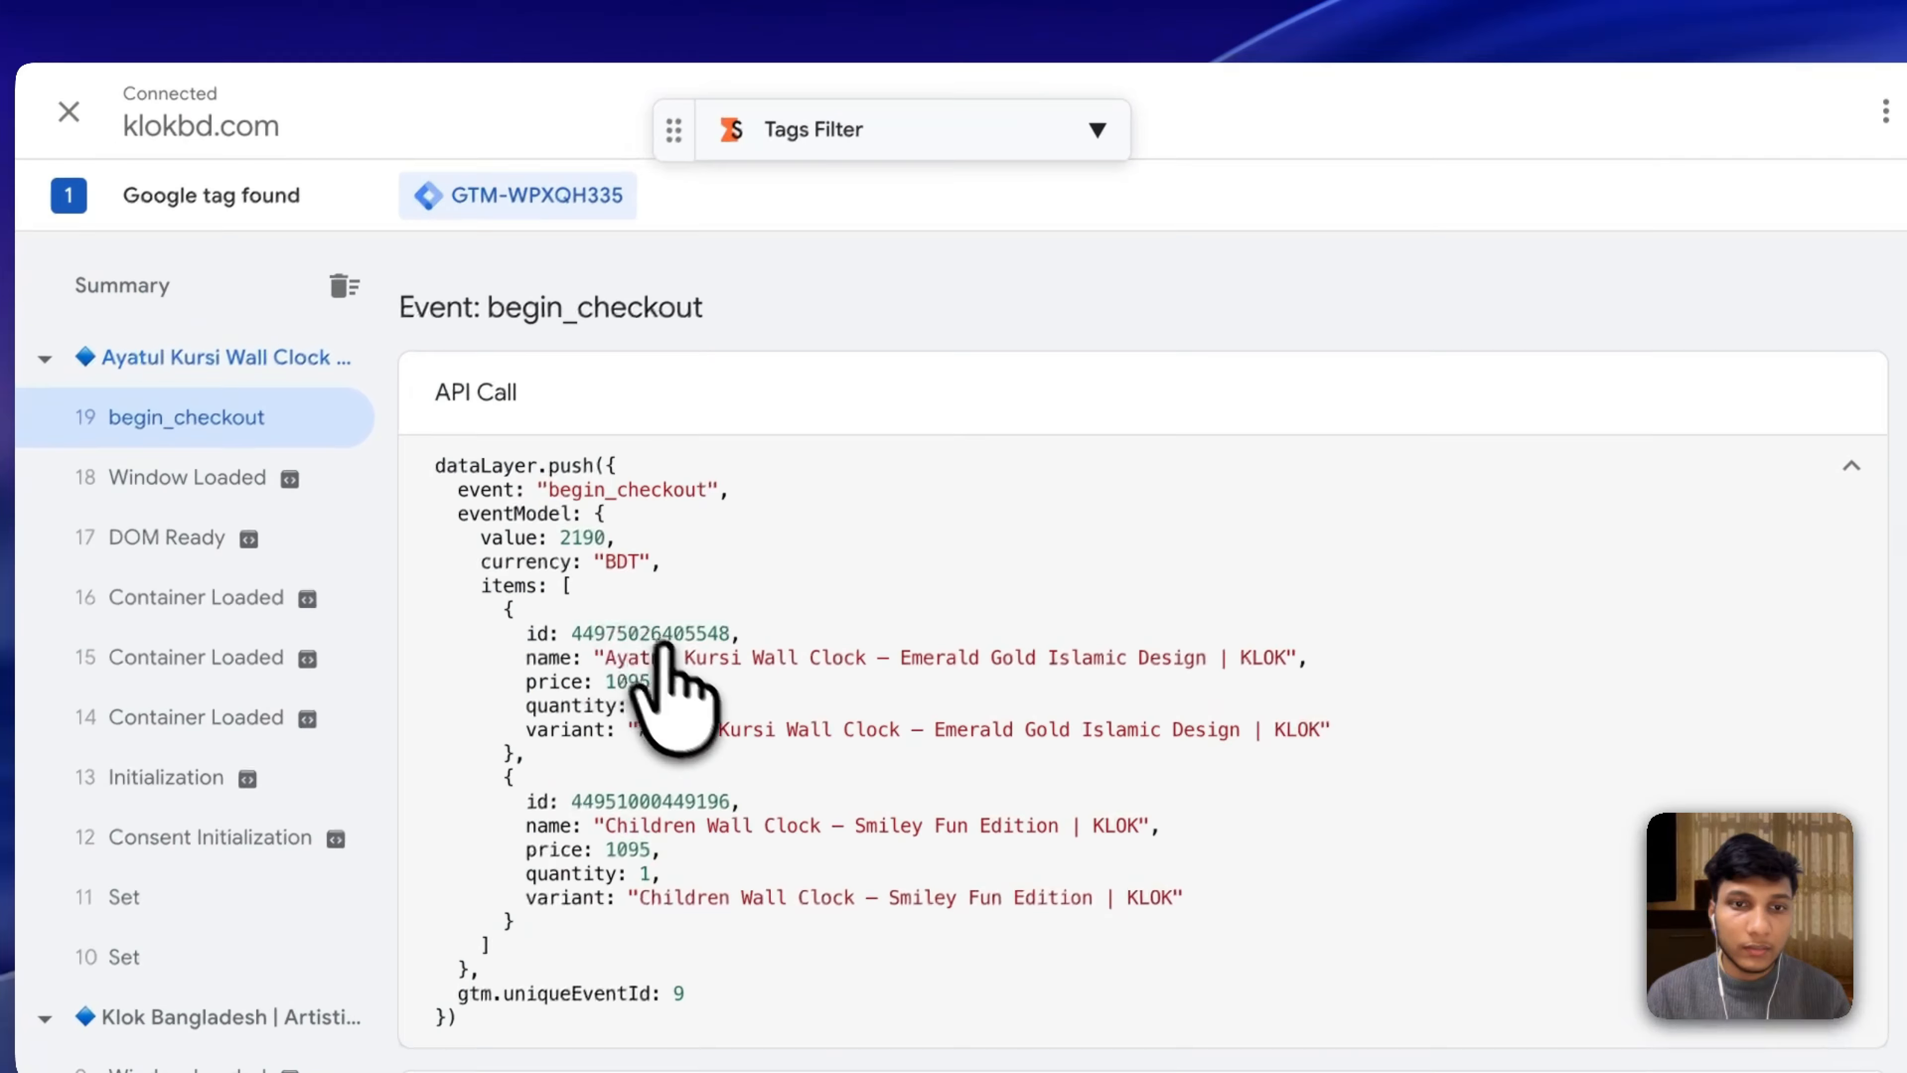
scroll(859, 636, "down", 1)
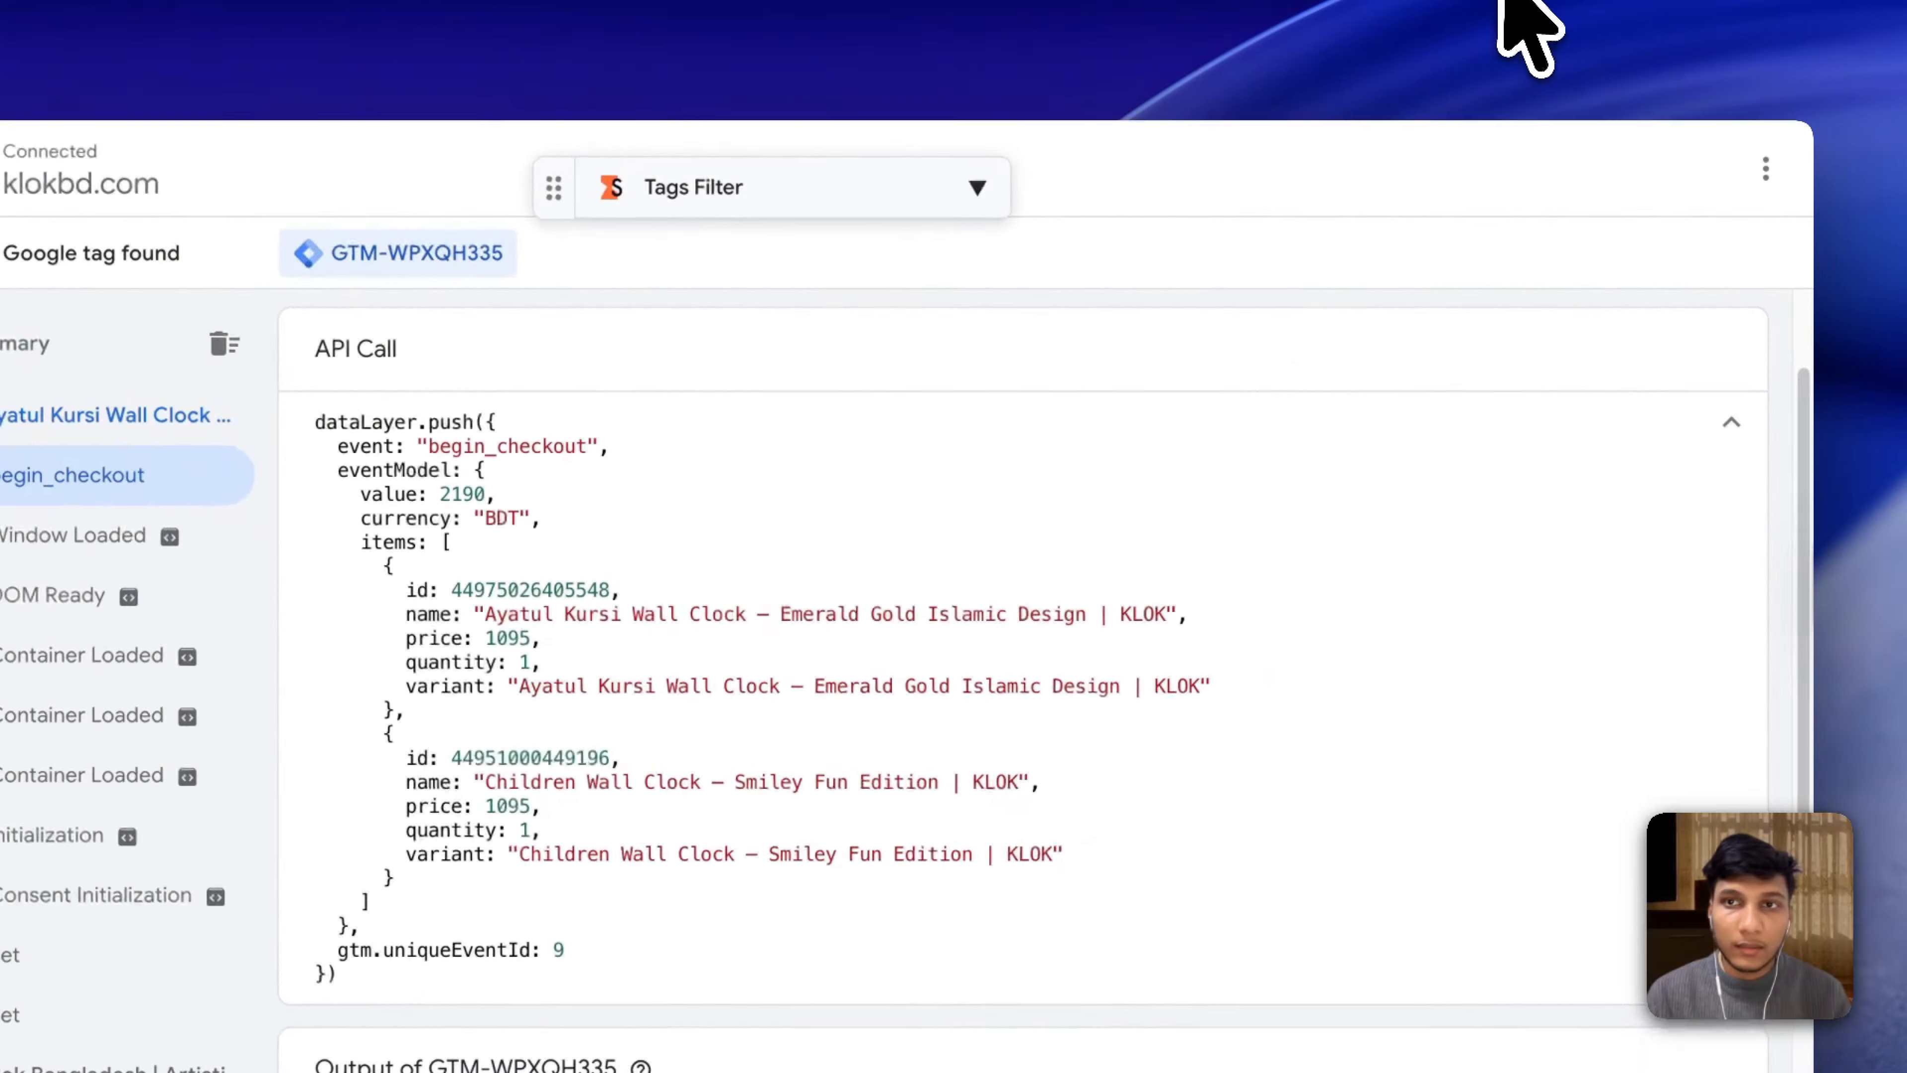
Fill the cash-on-delivery form with the saved test contact details and replace the phone number with a dummy one.
left_click(1502, 2)
left_click(884, 315)
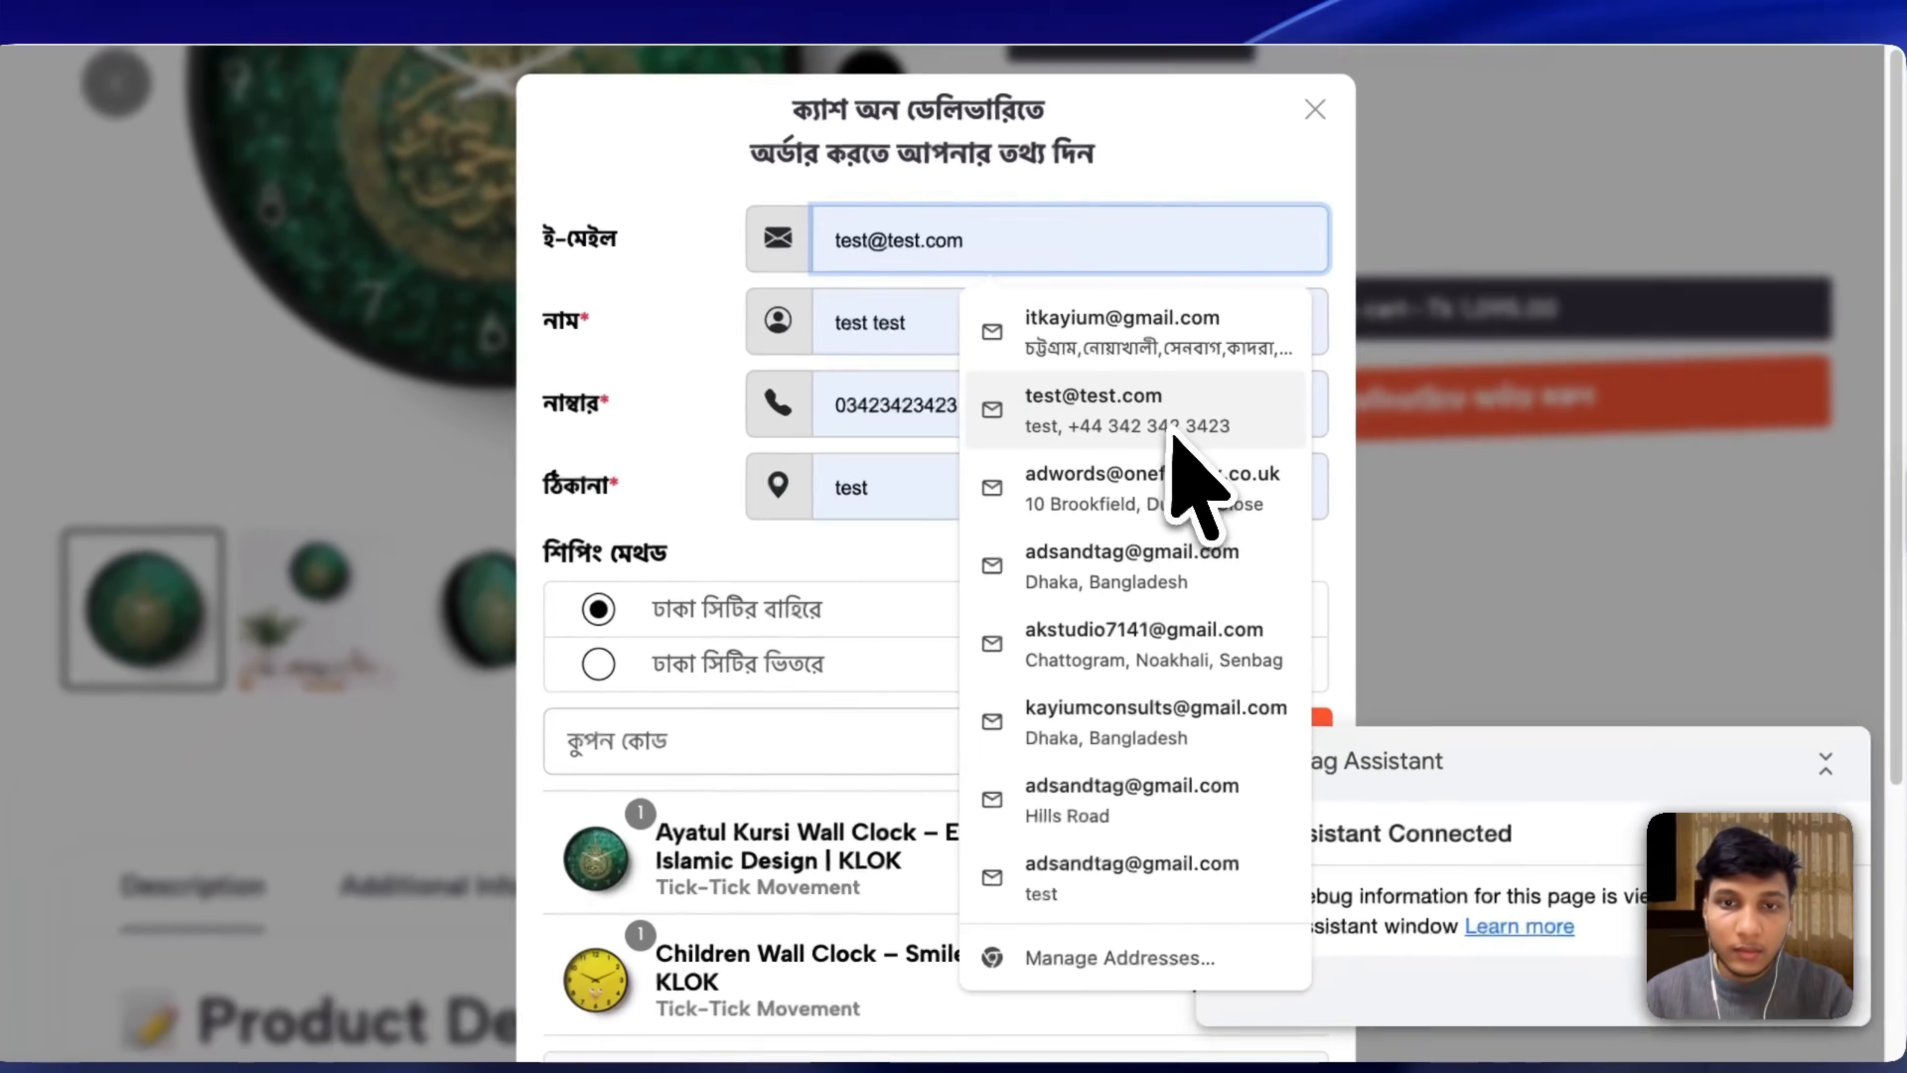
left_click(1081, 485)
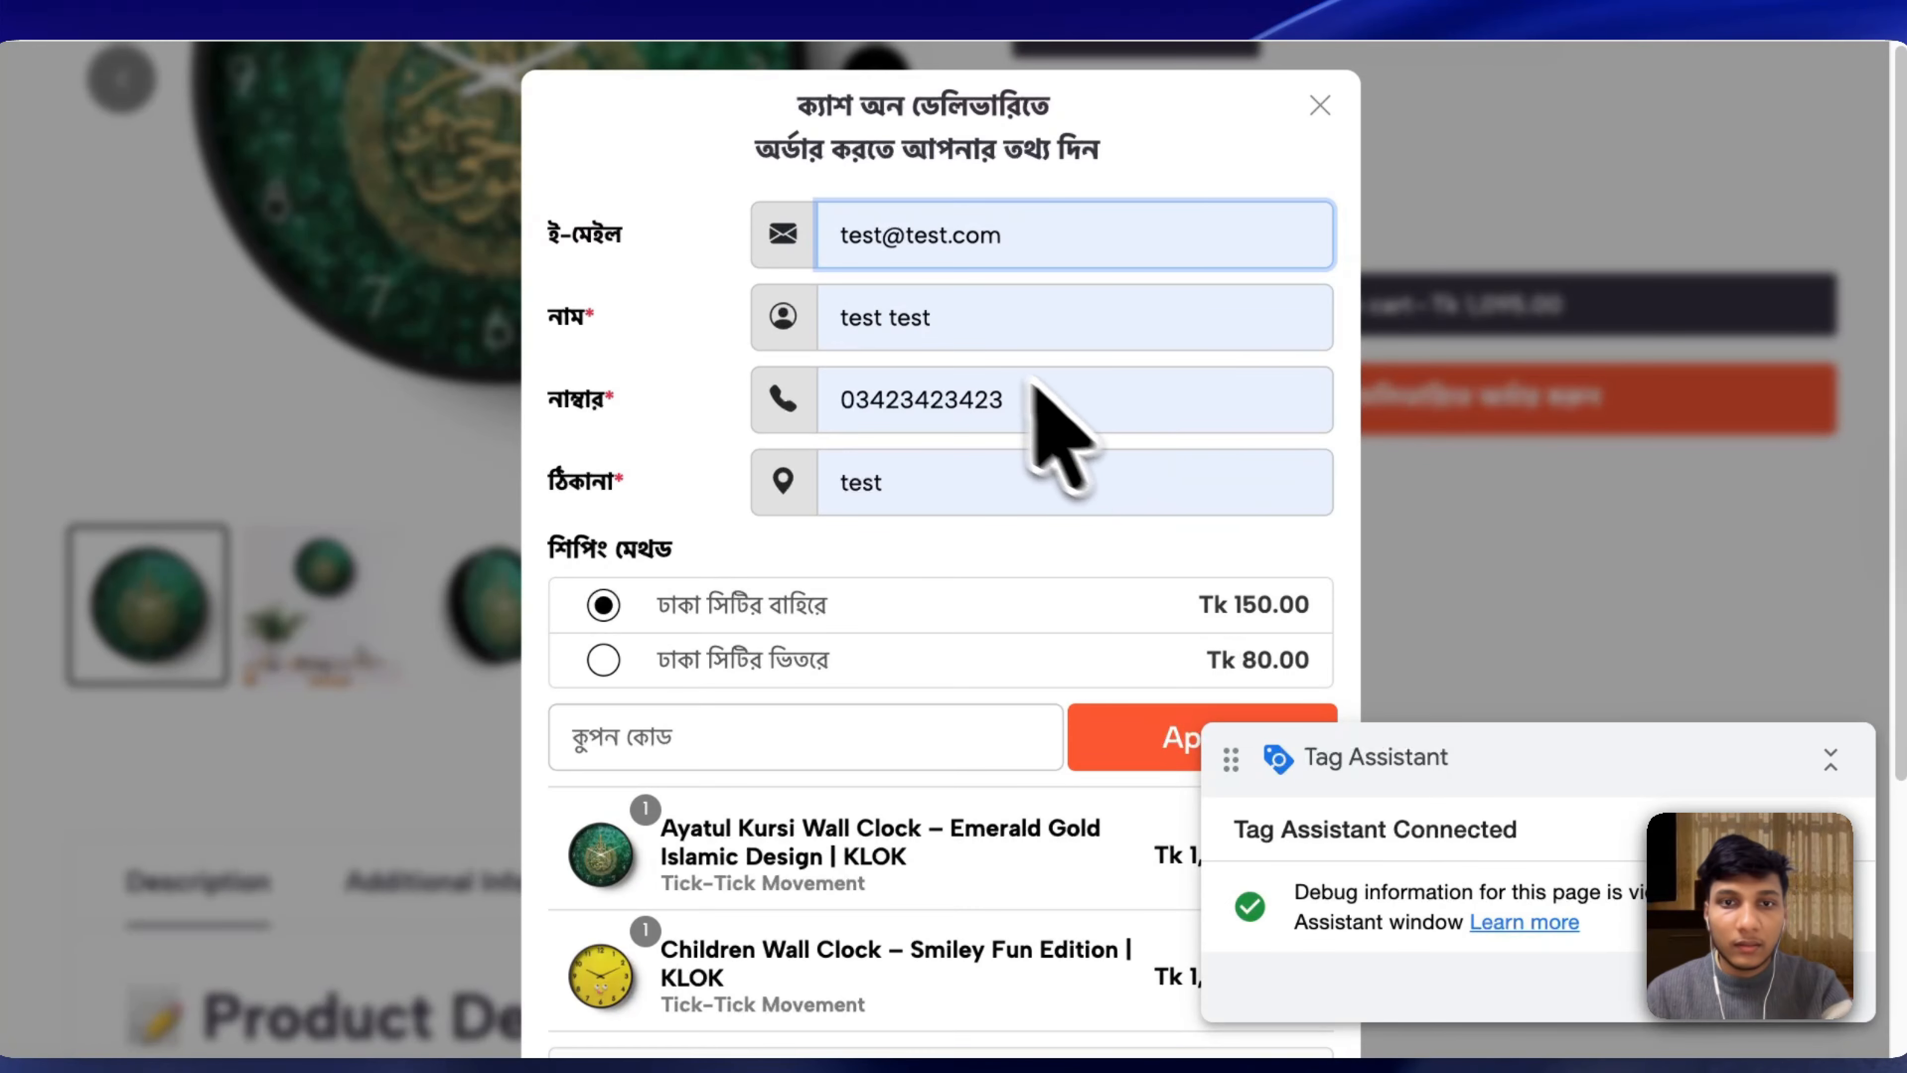
left_click(1081, 411)
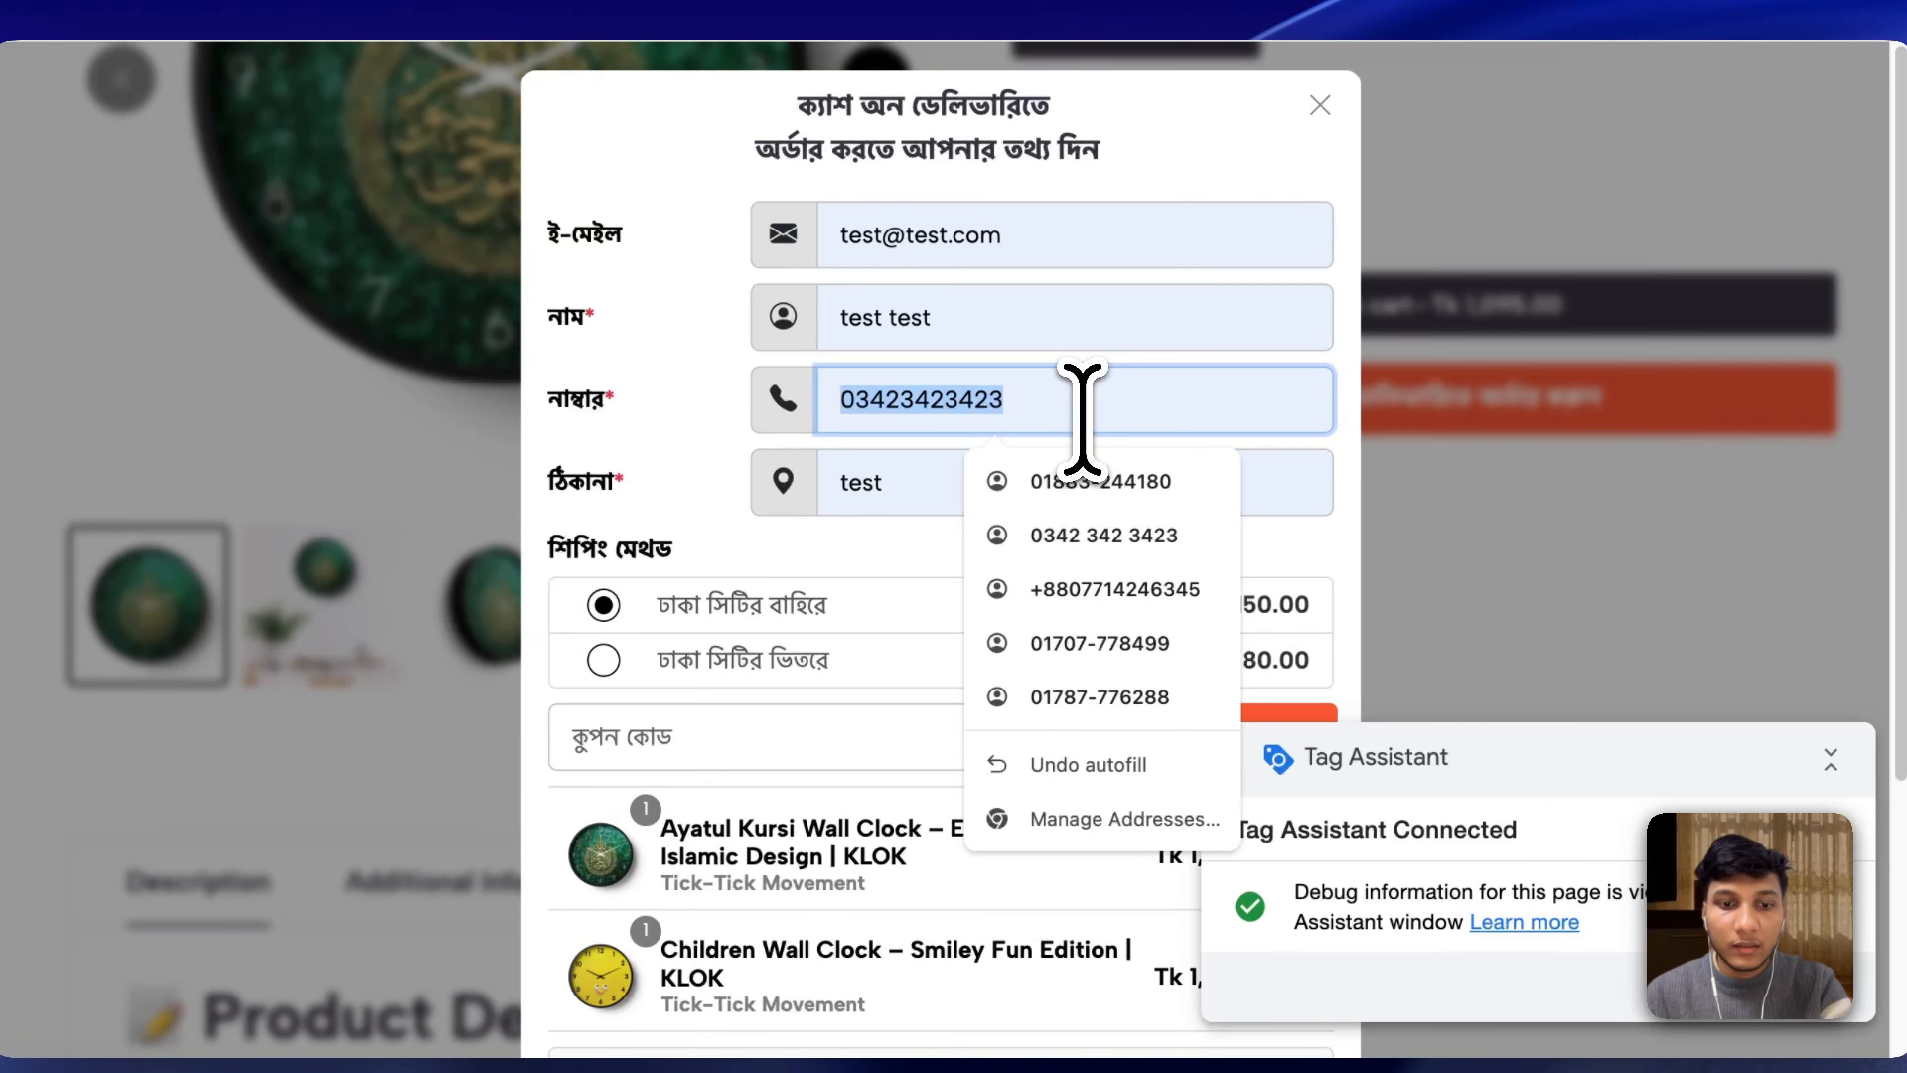
type("000000")
left_click(1026, 560)
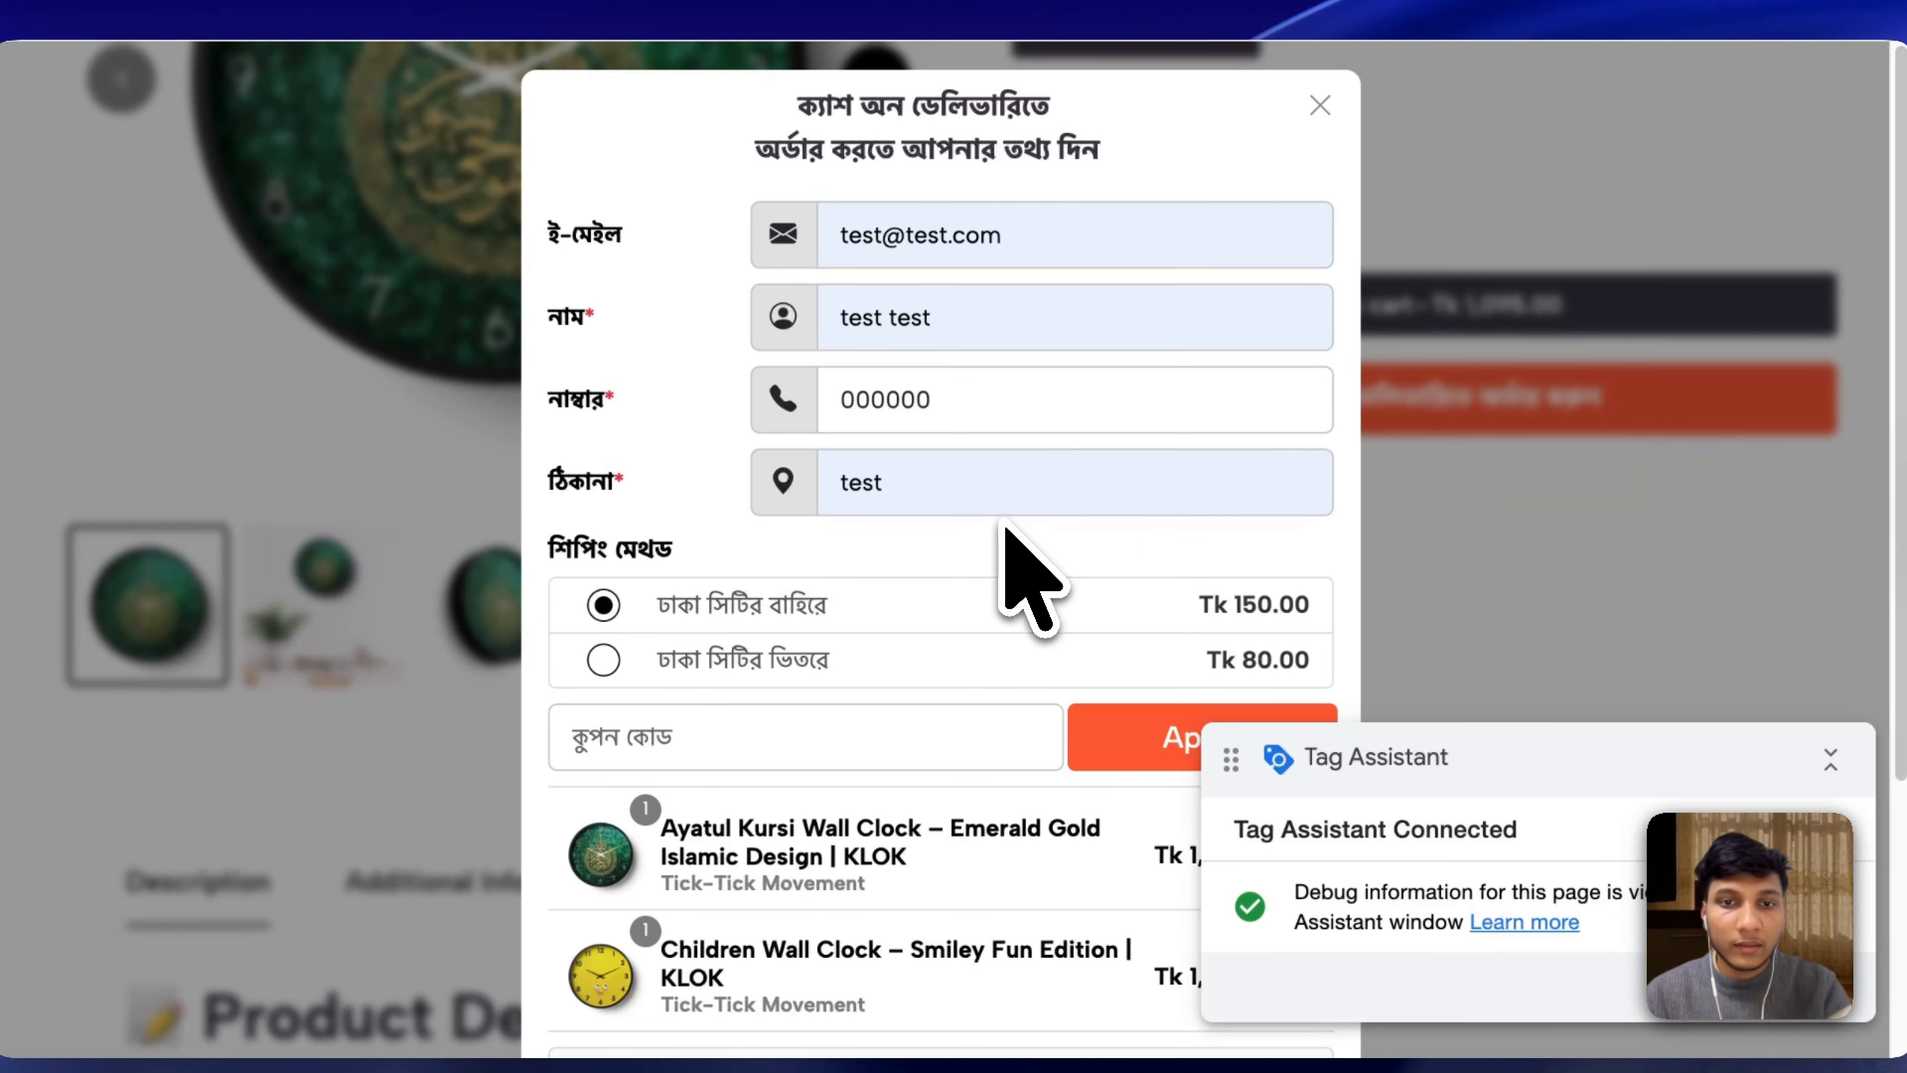
Place the test order from the completed cash-on-delivery form for the wall clocks.
scroll(972, 565, "down", 3)
scroll(1065, 567, "down", 2)
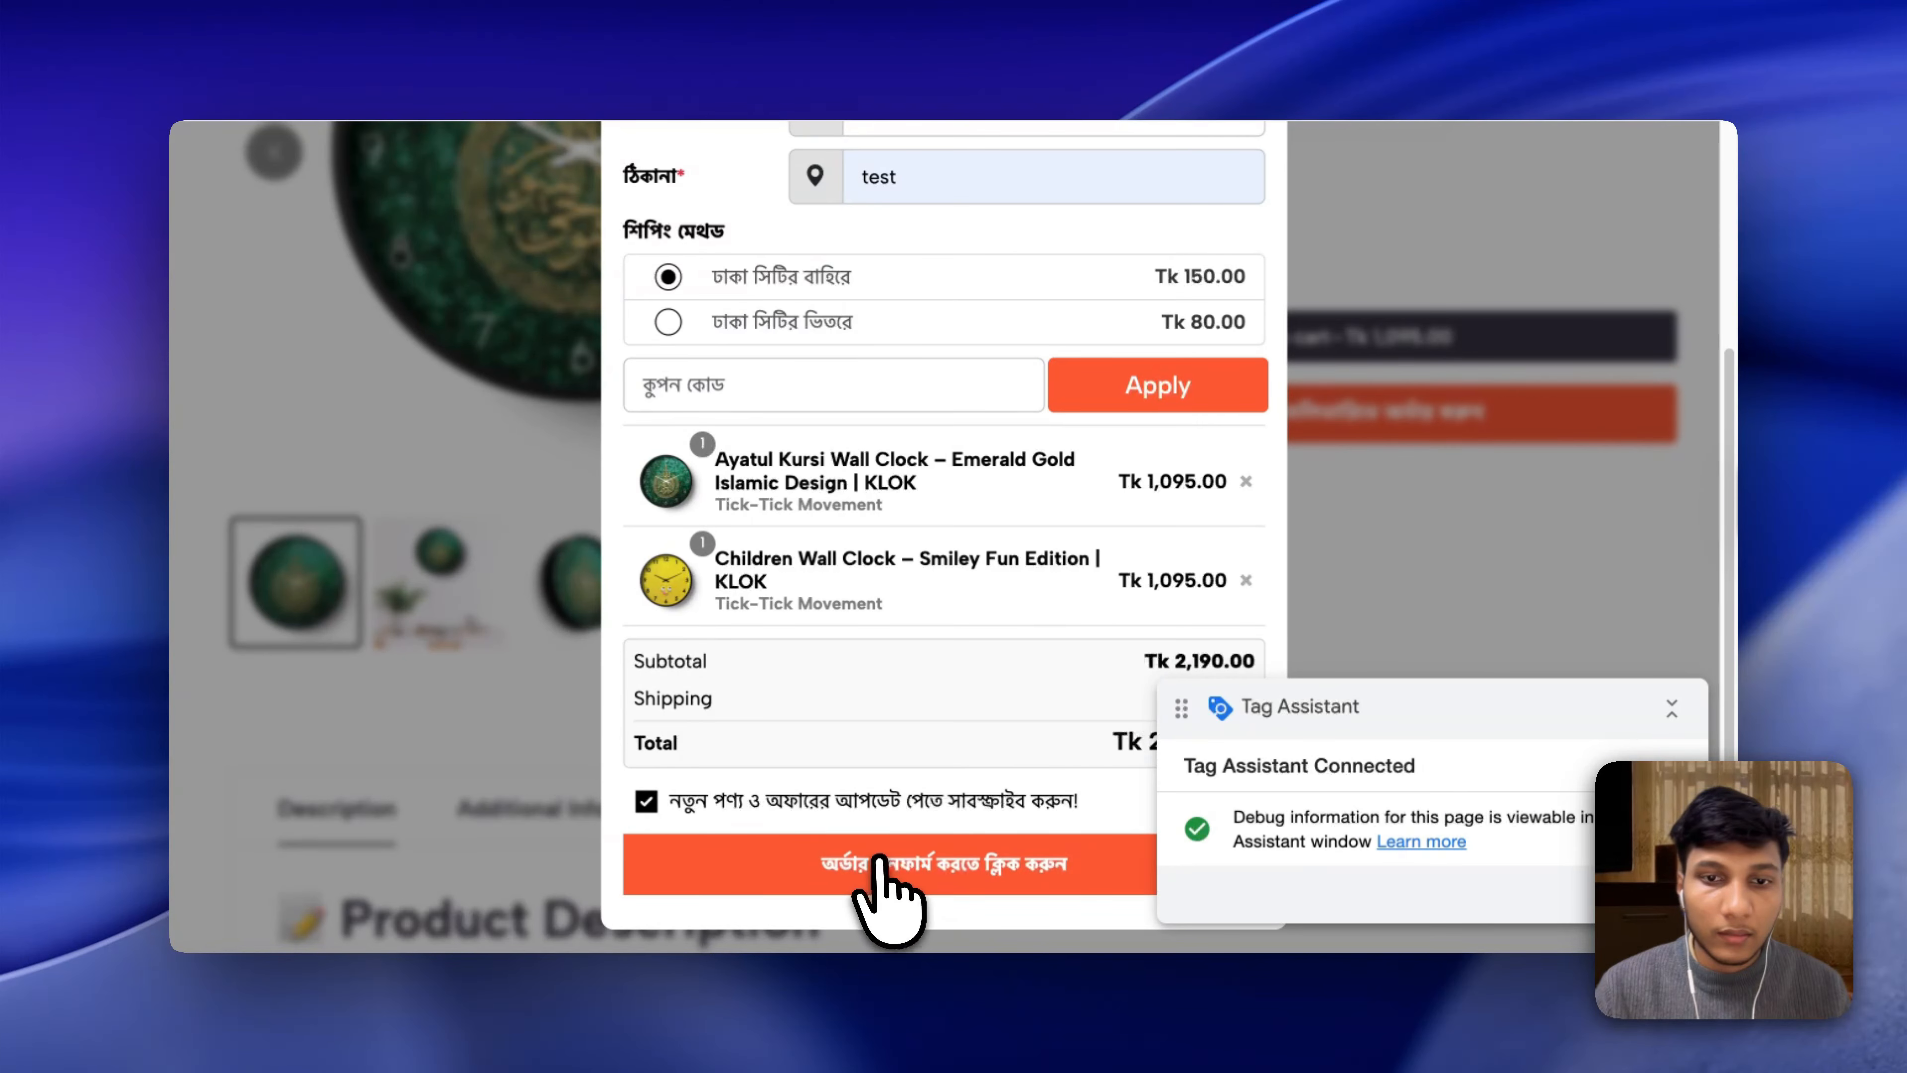
left_click(885, 872)
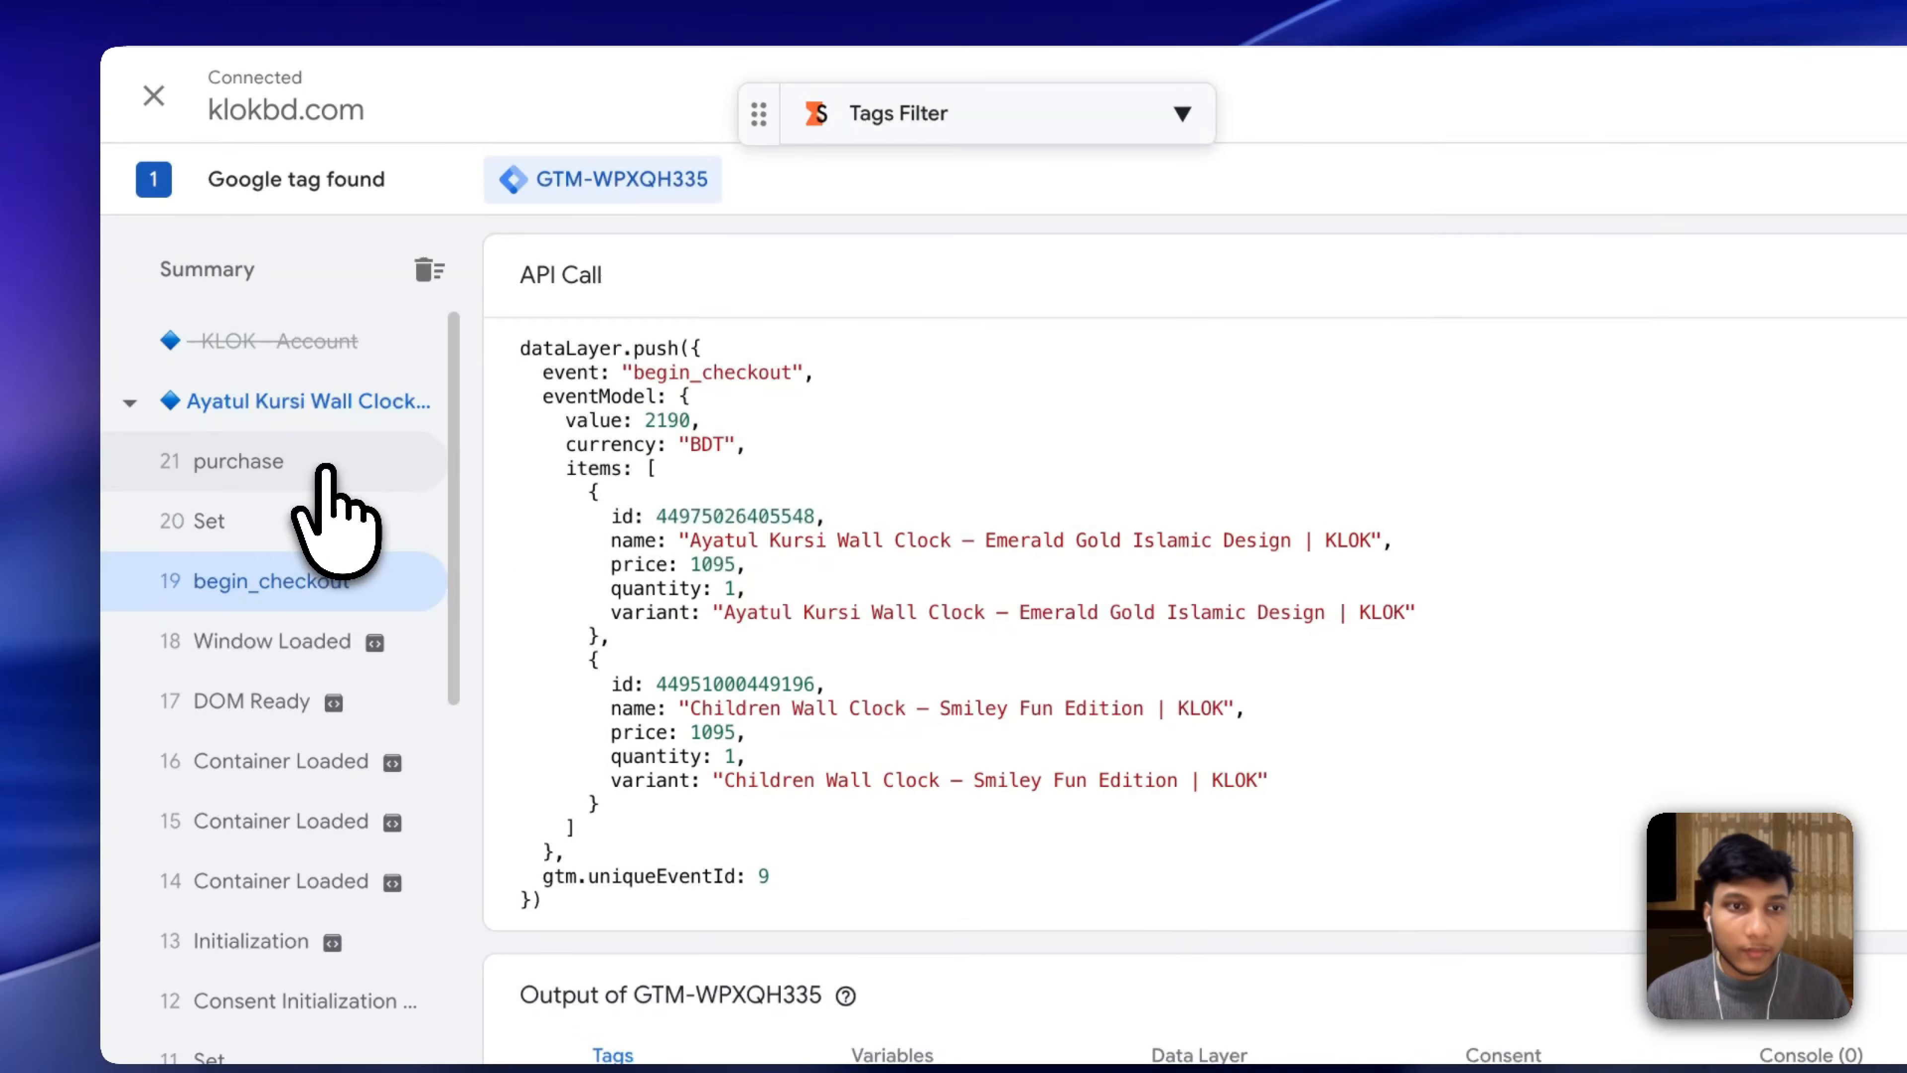
Examine the purchase event's data layer call in Tag Assistant, including its value, currency, items and transaction ID.
left_click(327, 464)
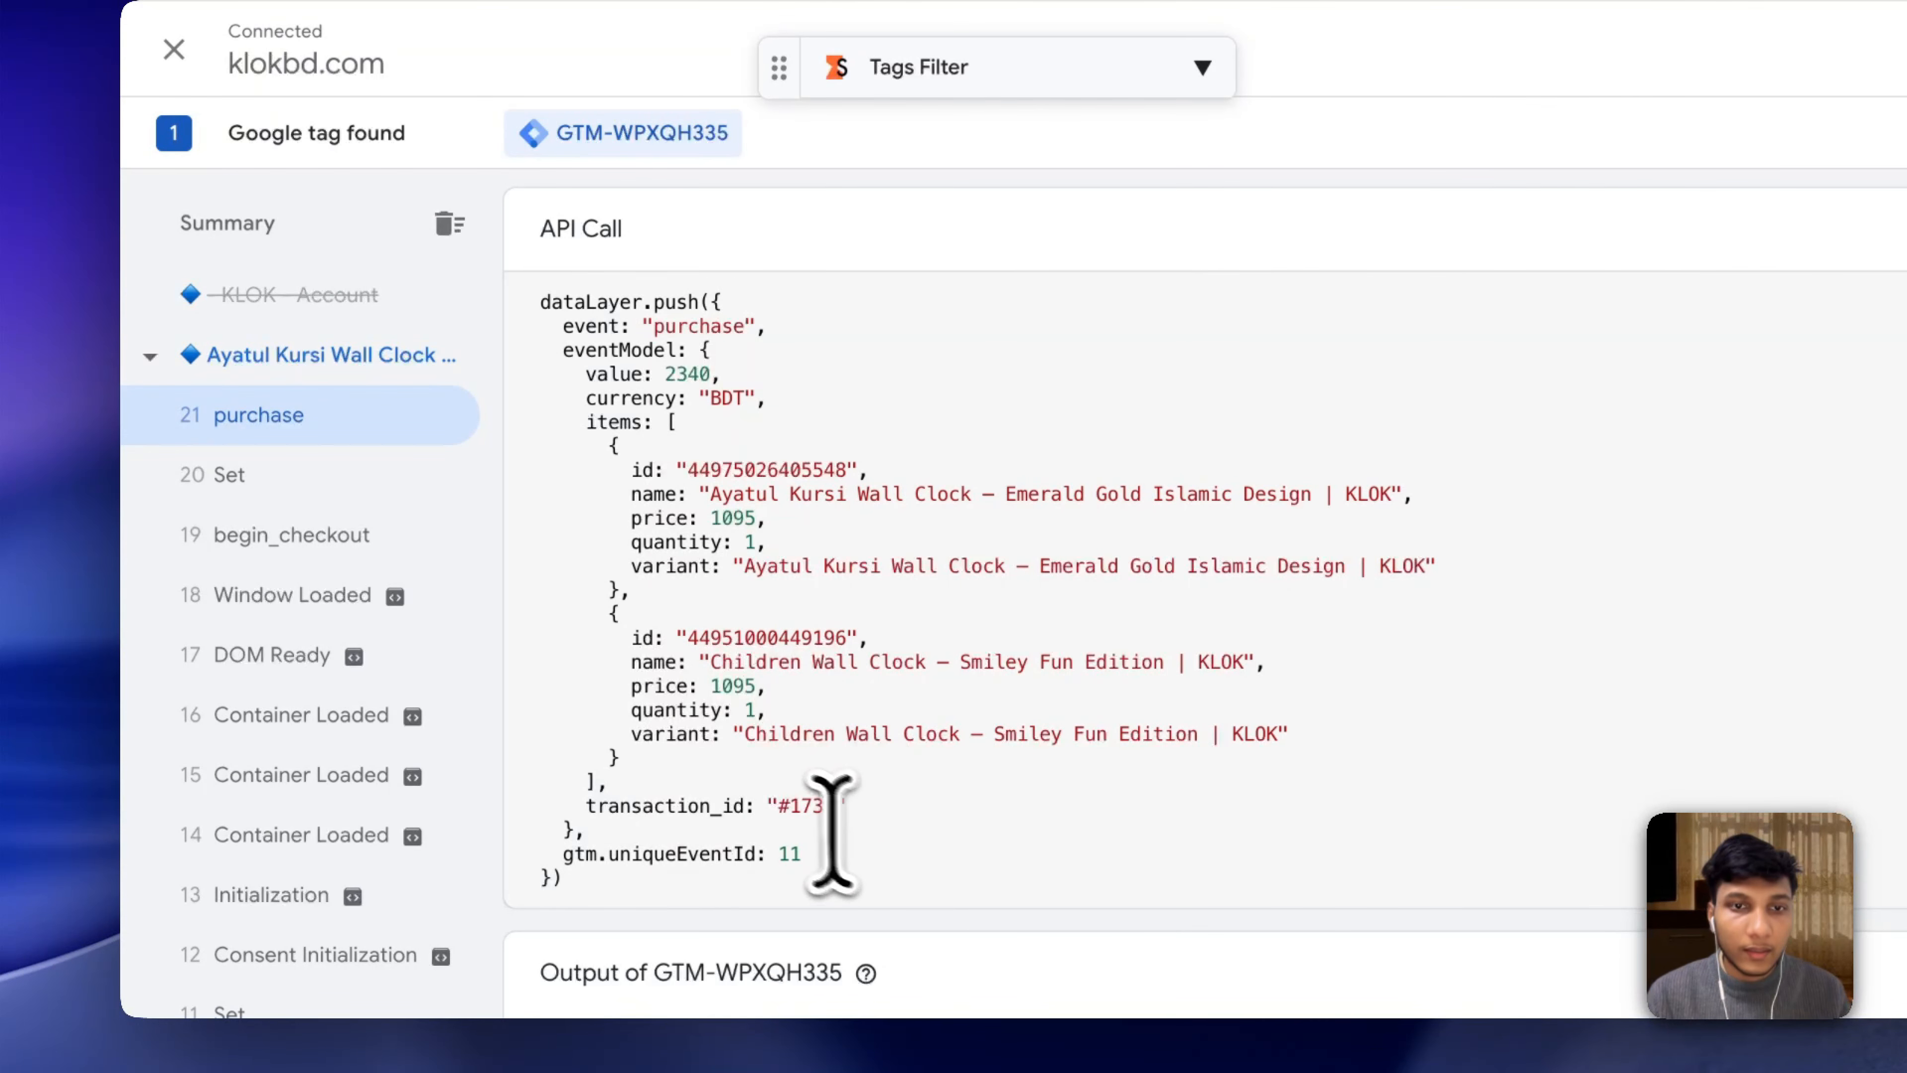
triple_click(686, 336)
left_click(727, 348)
left_click_drag(625, 406, 700, 428)
left_click(634, 454)
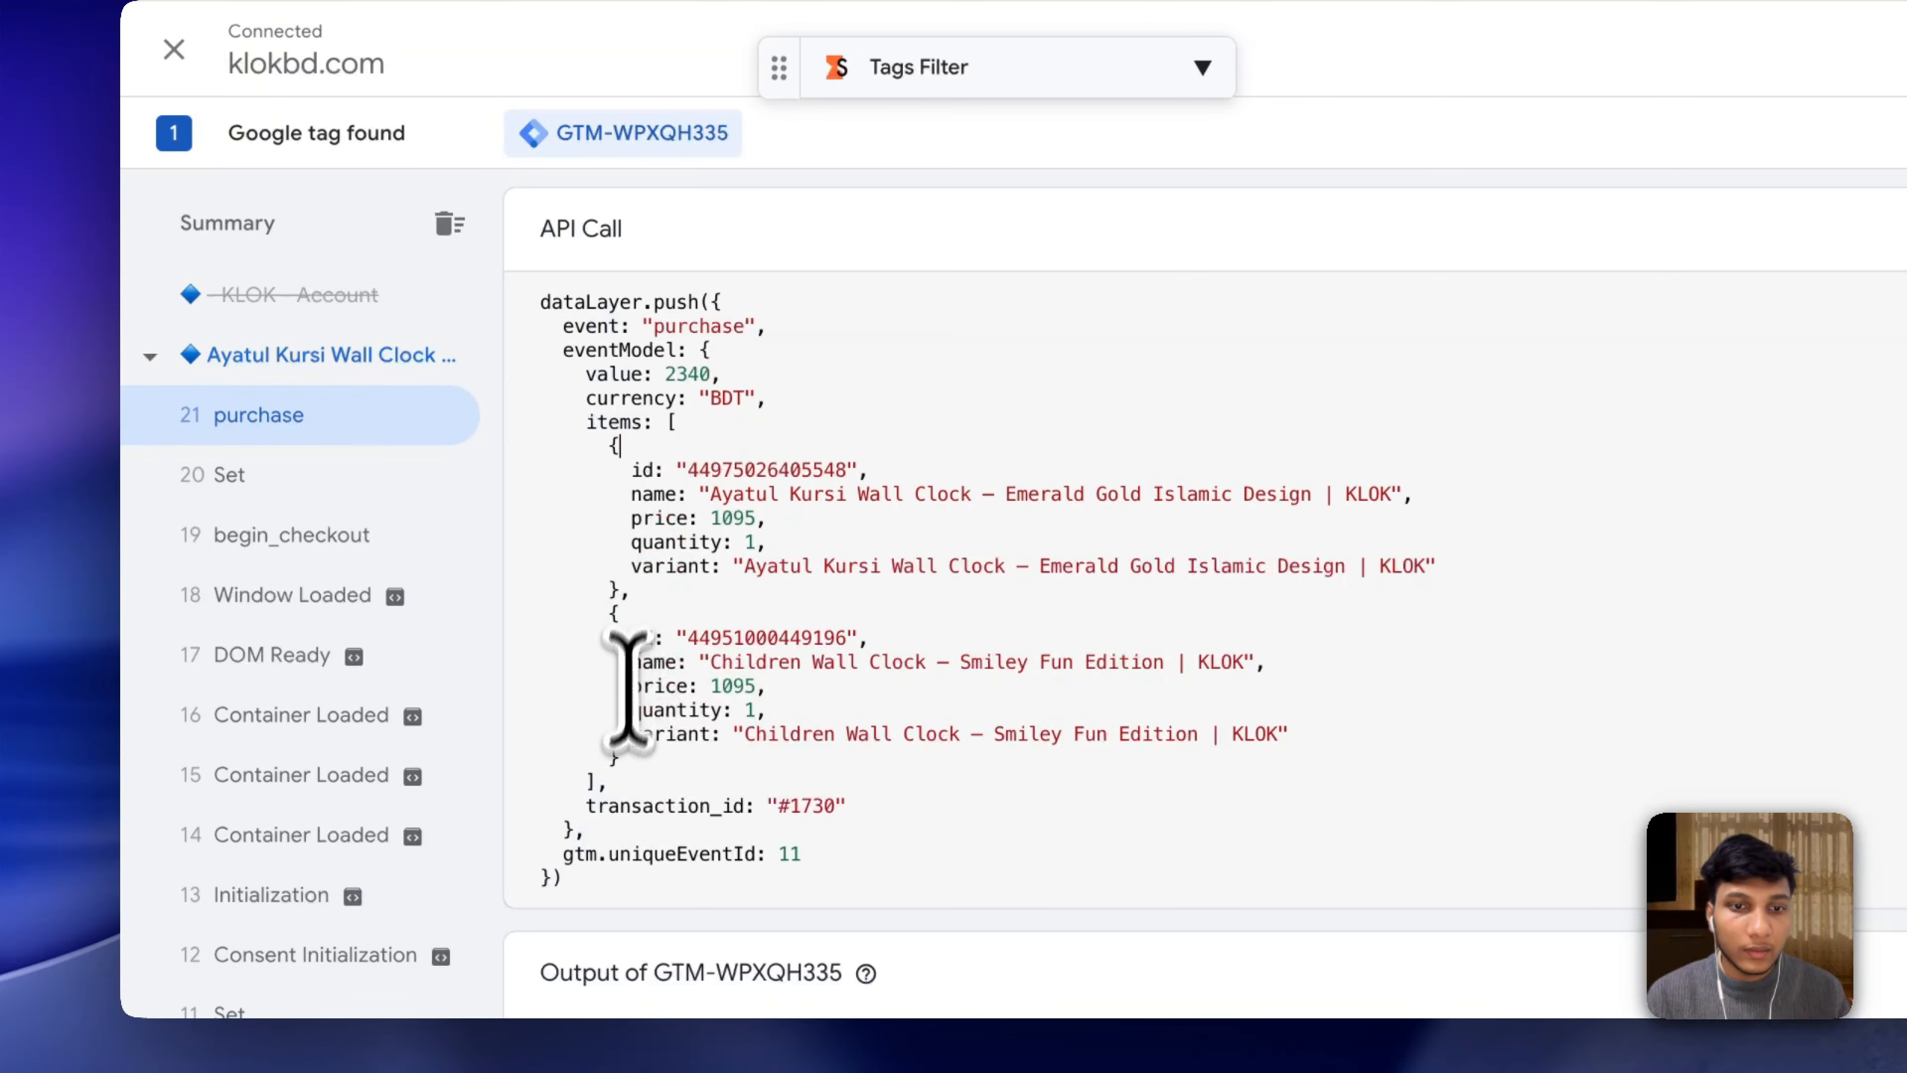
left_click_drag(639, 819, 799, 827)
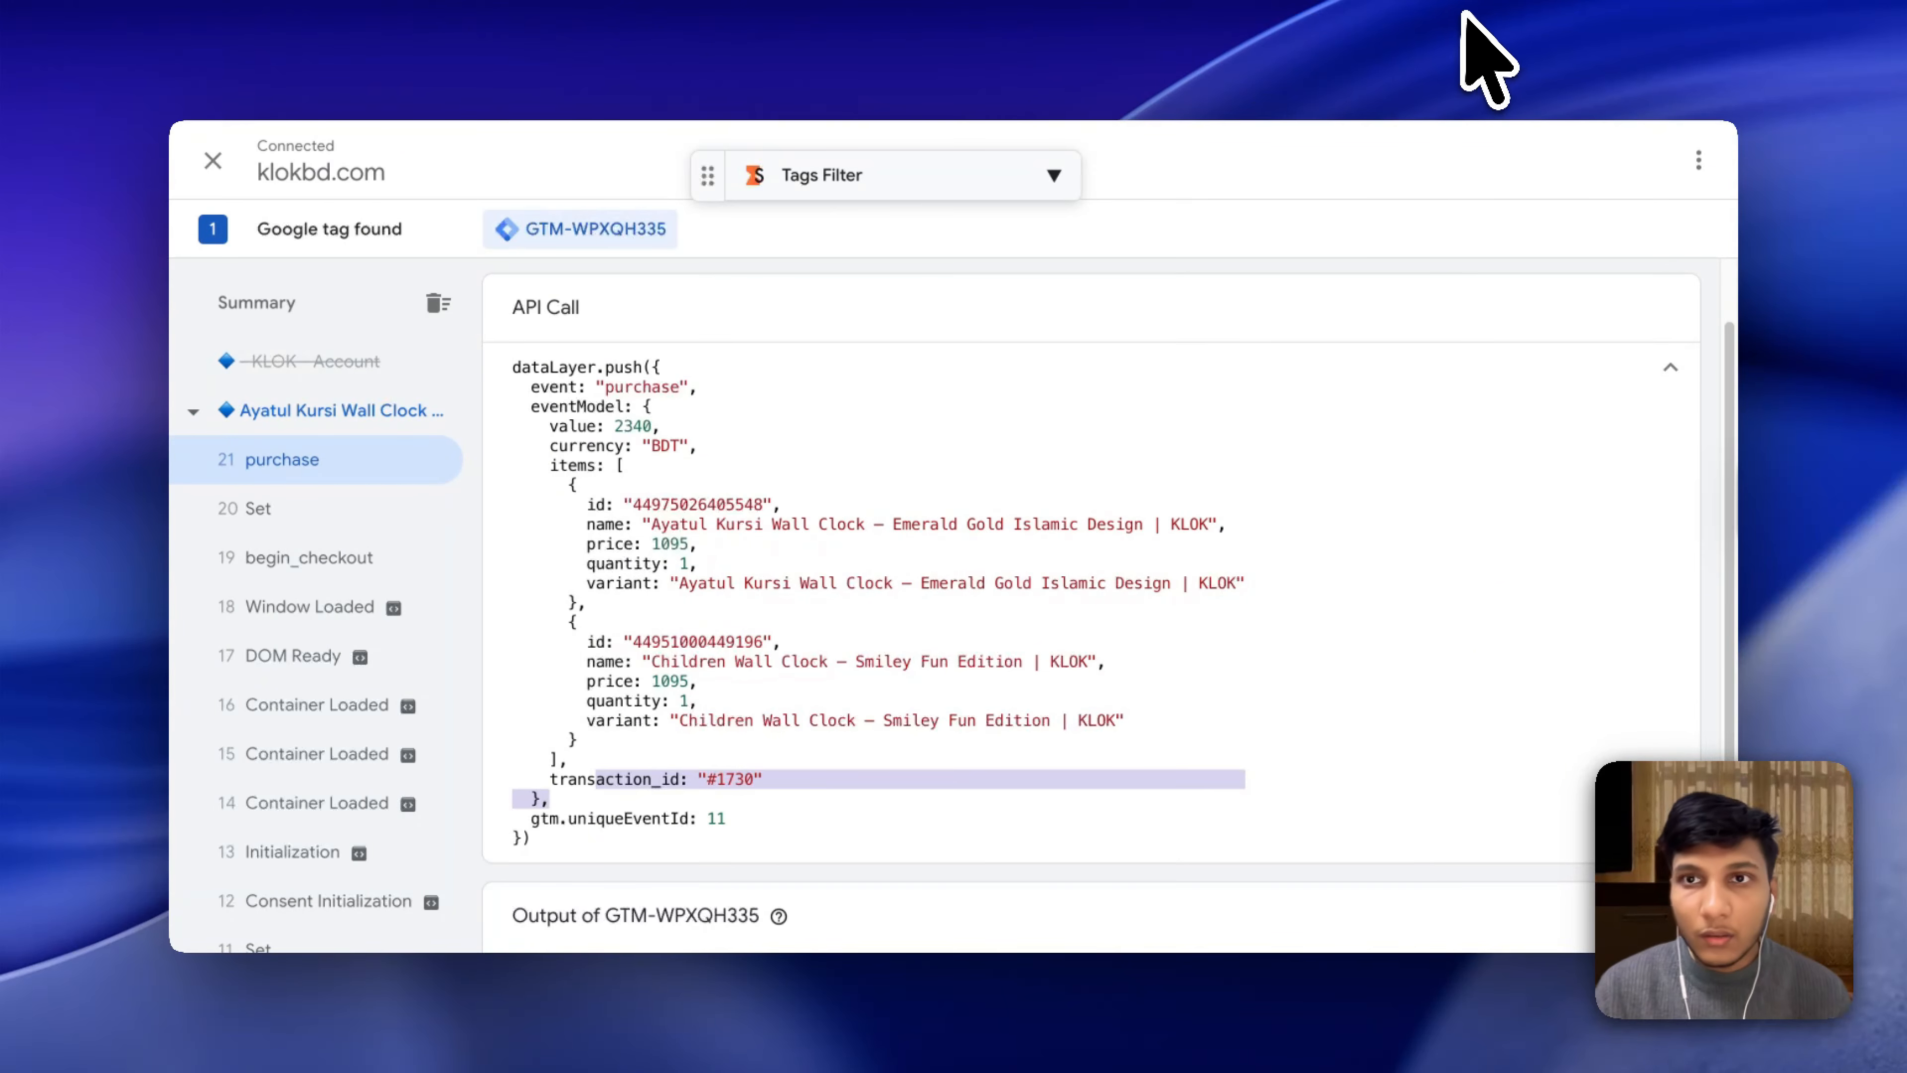
Switch to the Shopify admin and open the Pixels settings of the EasySell COD Form app.
left_click(797, 11)
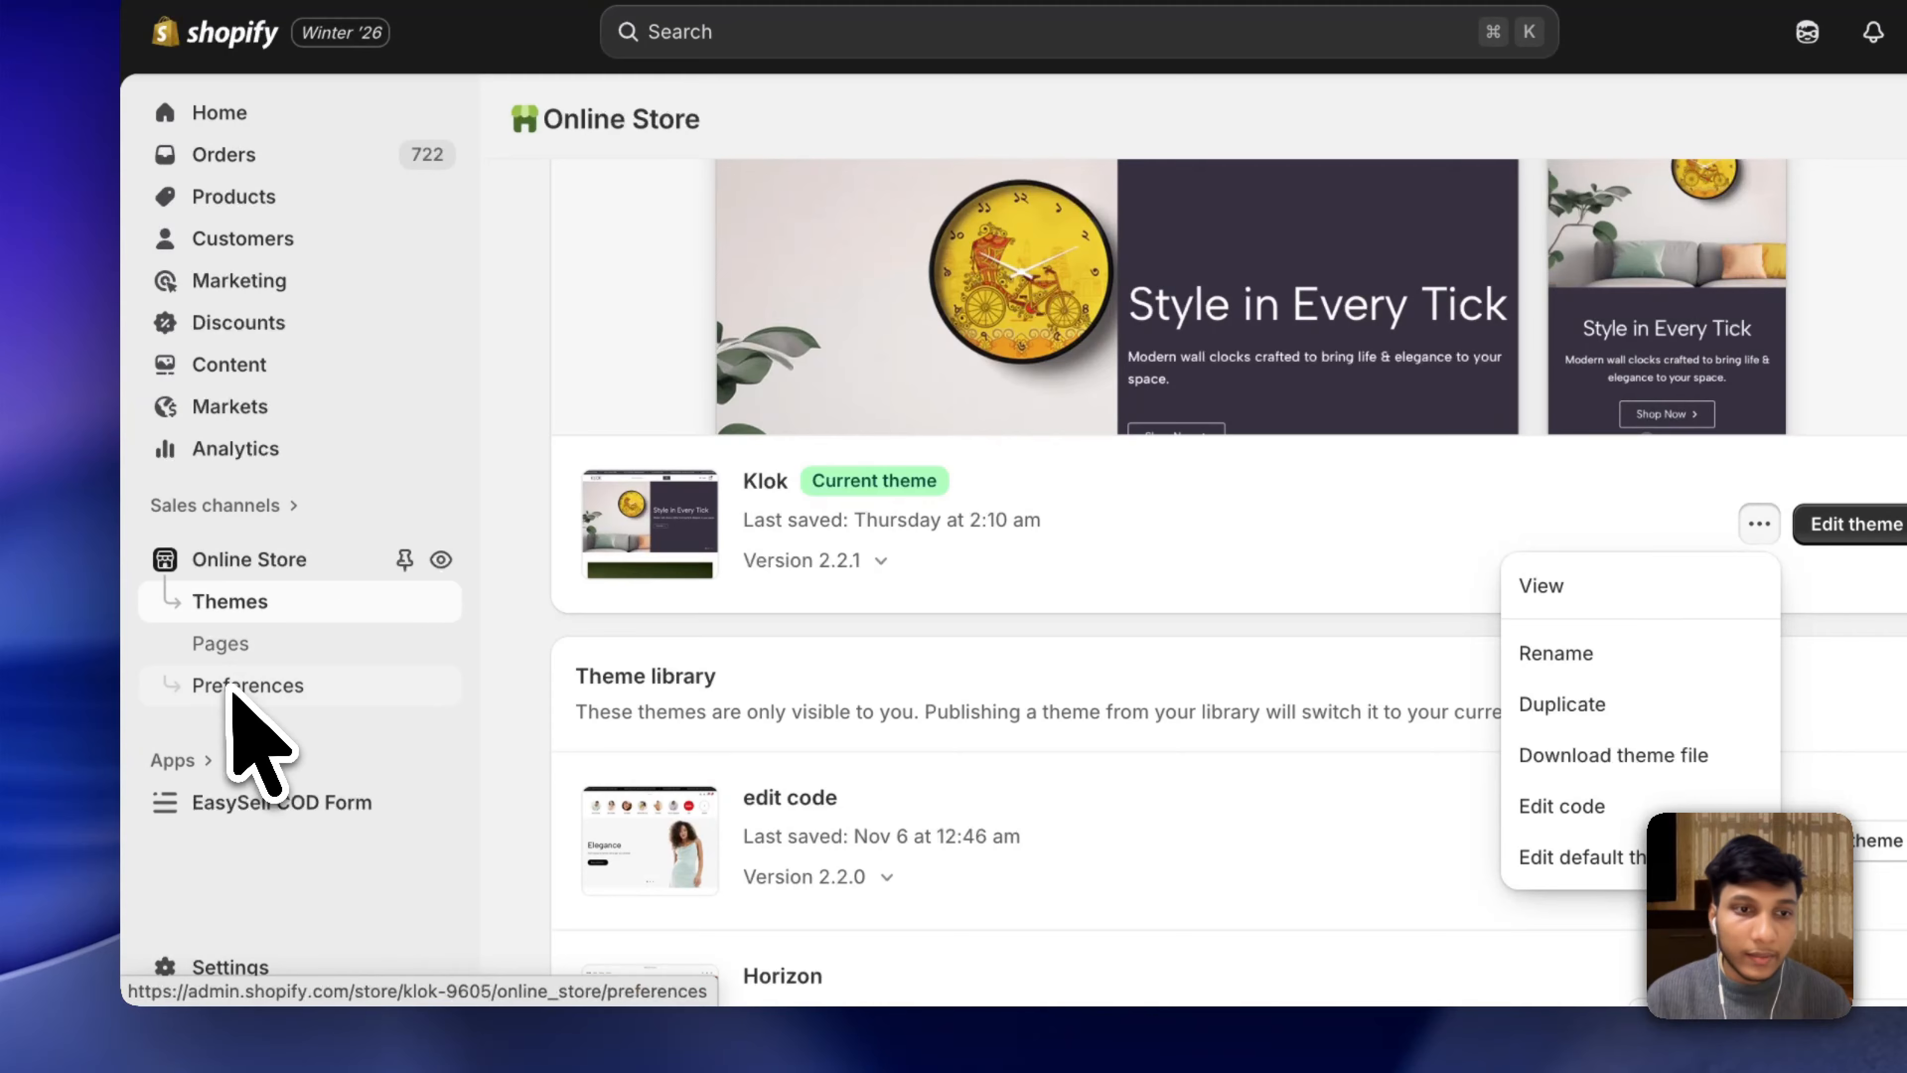
left_click(272, 800)
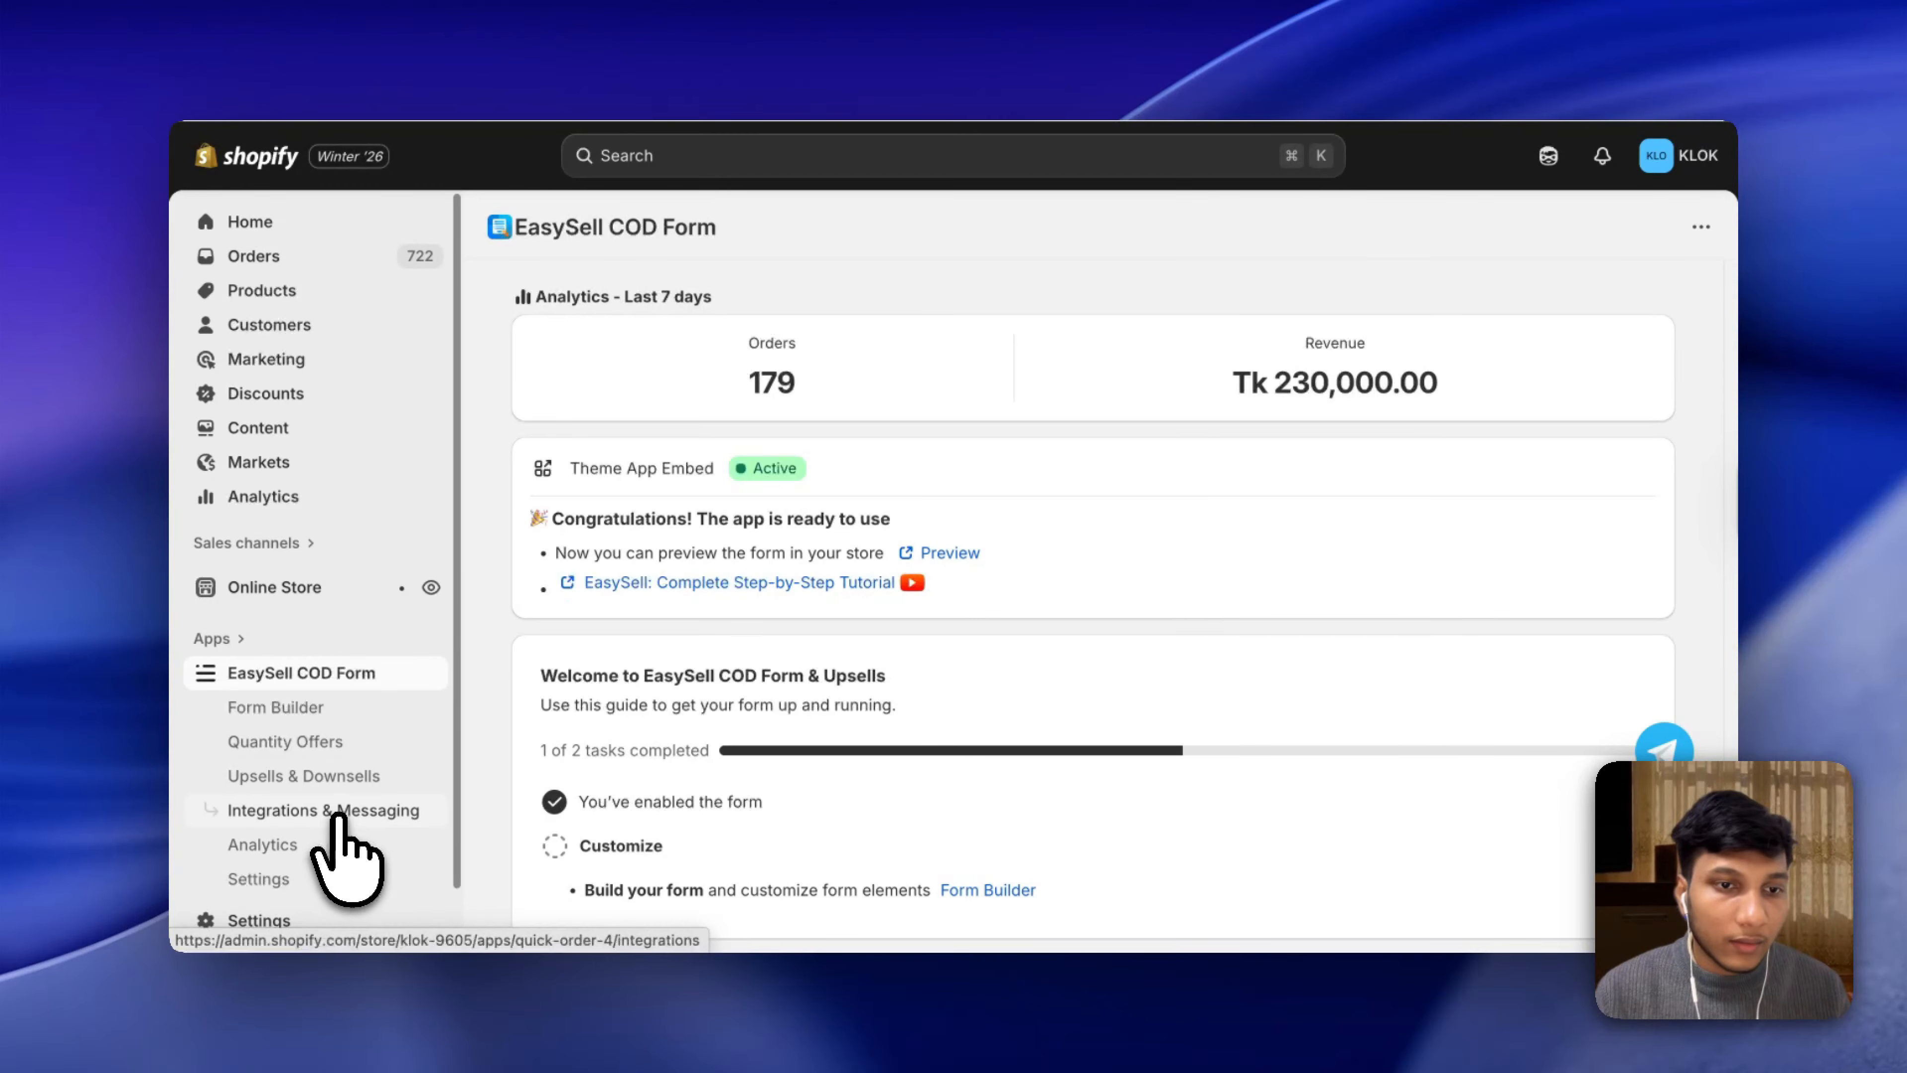
left_click(359, 811)
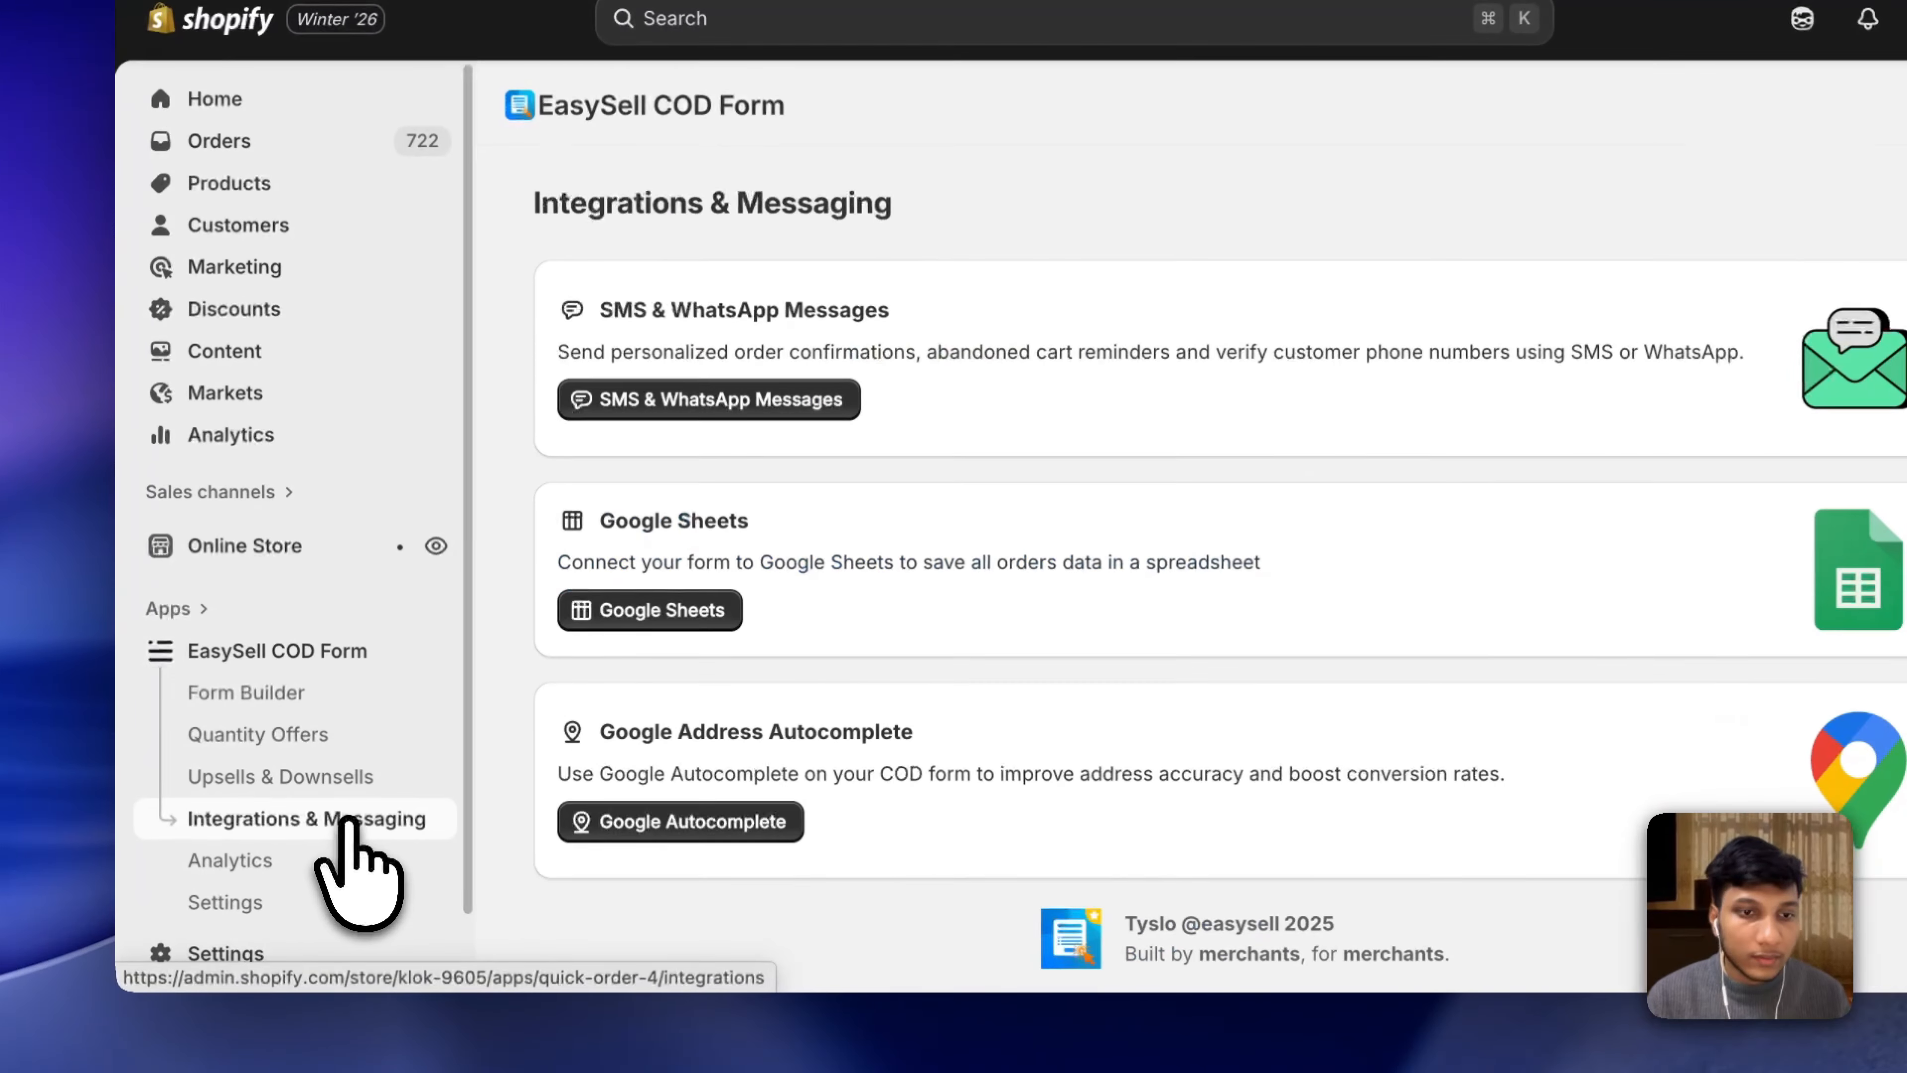
left_click(248, 901)
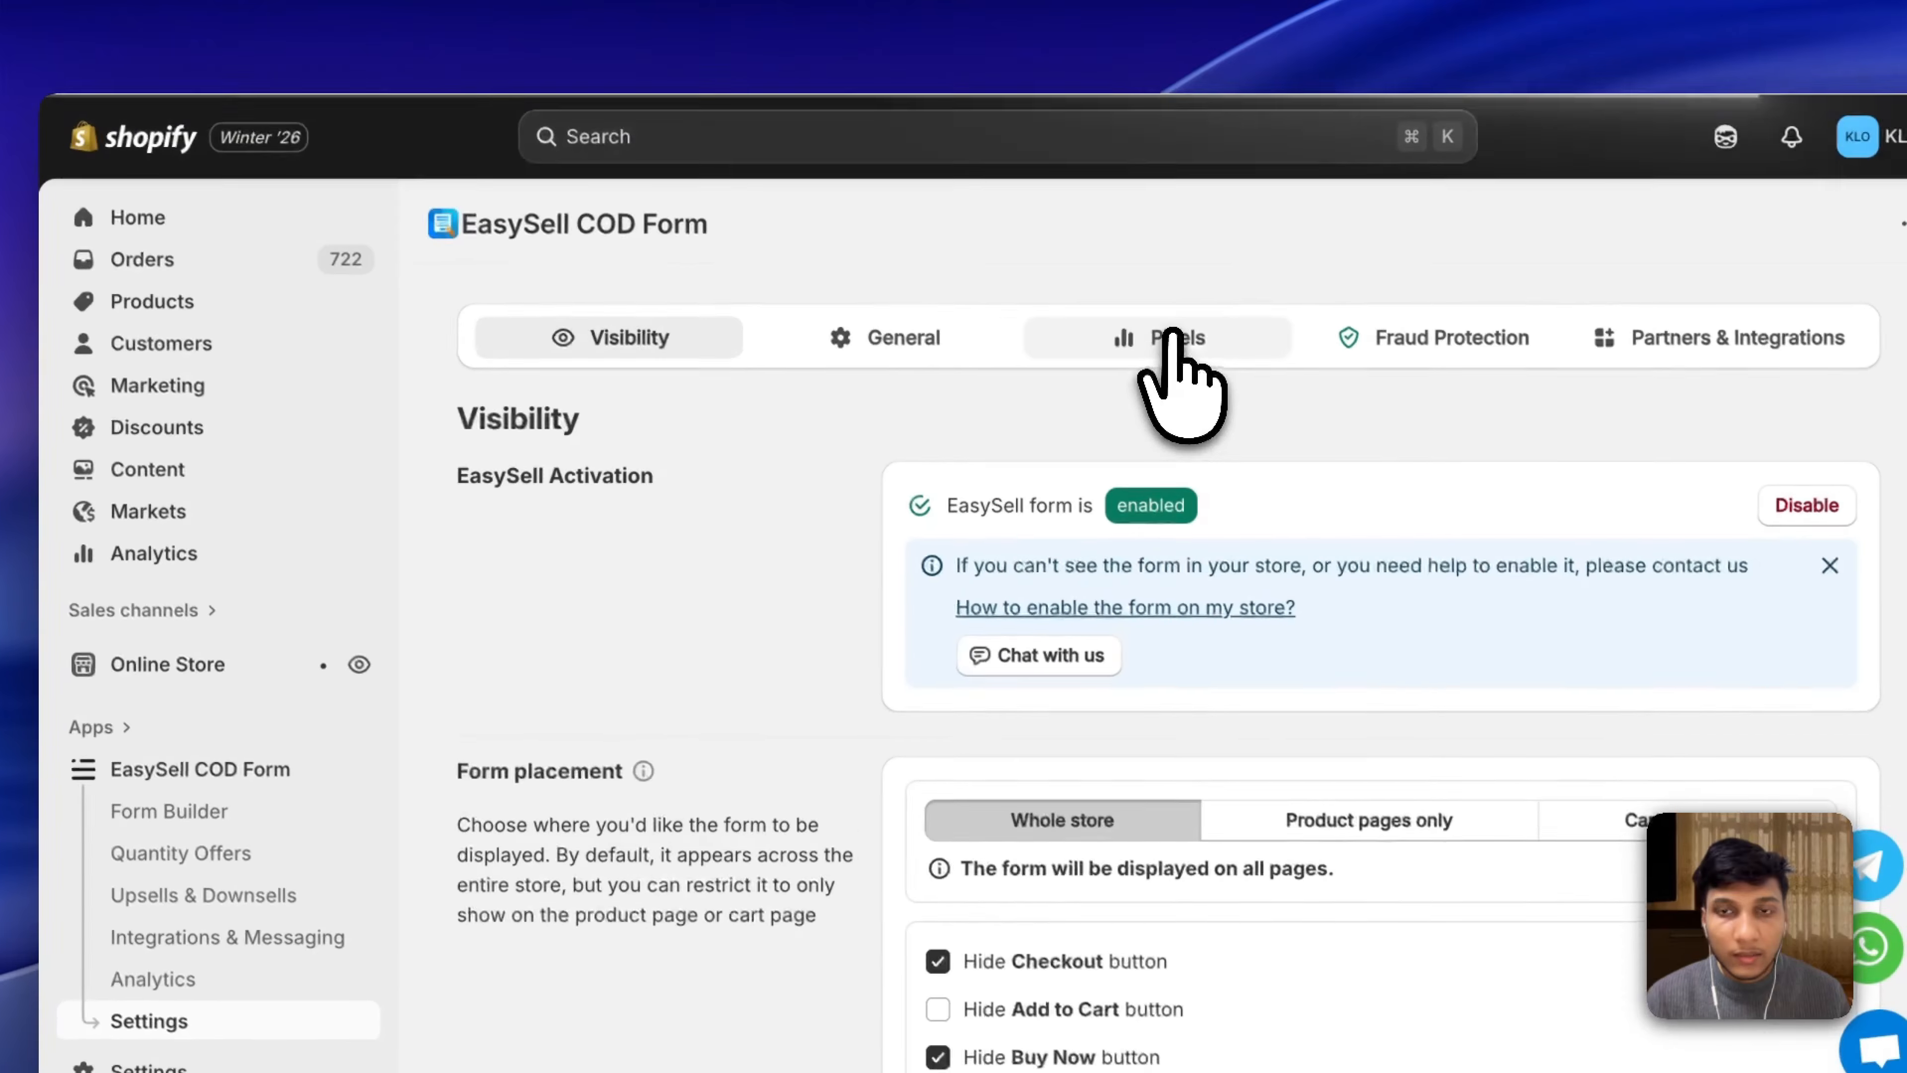
left_click(1171, 335)
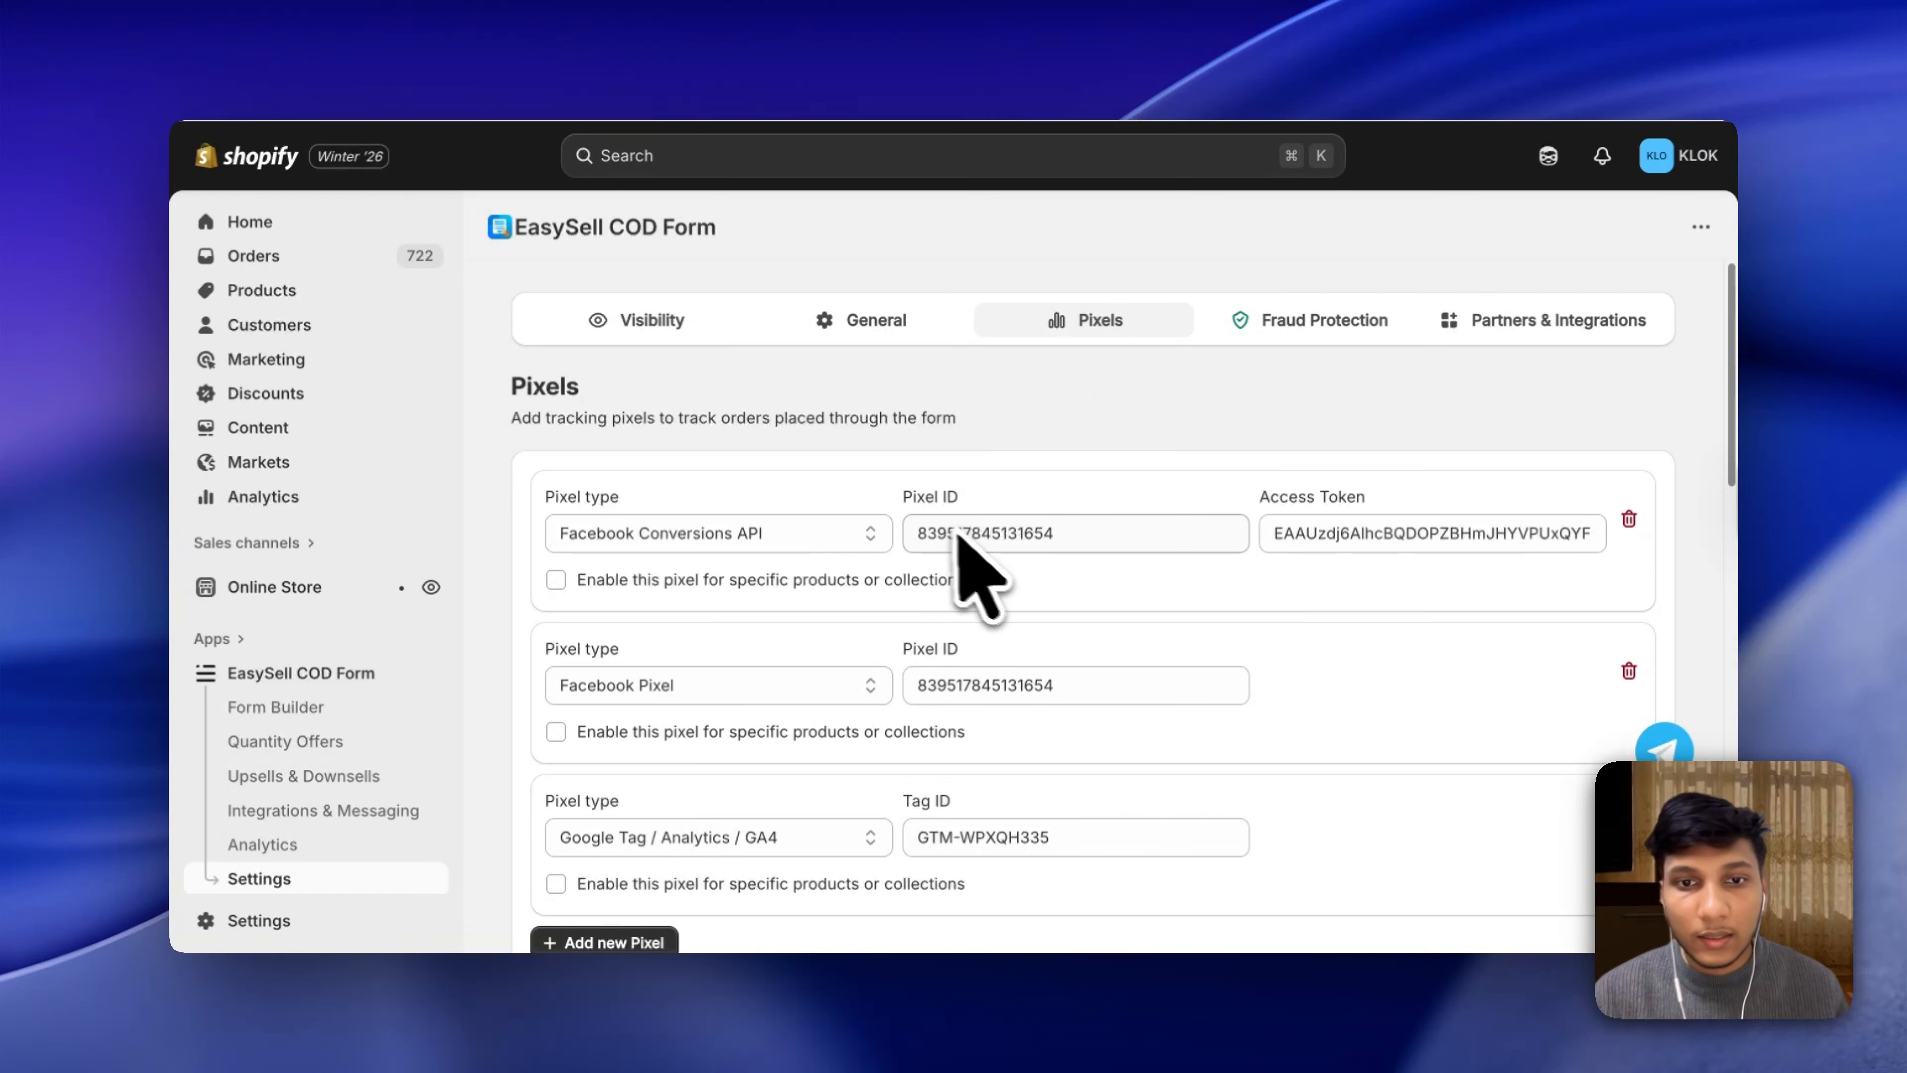
Review the configured tracking pixels and the tracked events list, focusing on the tag ID of the Google Tag / Analytics / GA4 pixel.
scroll(959, 535, "down", 4)
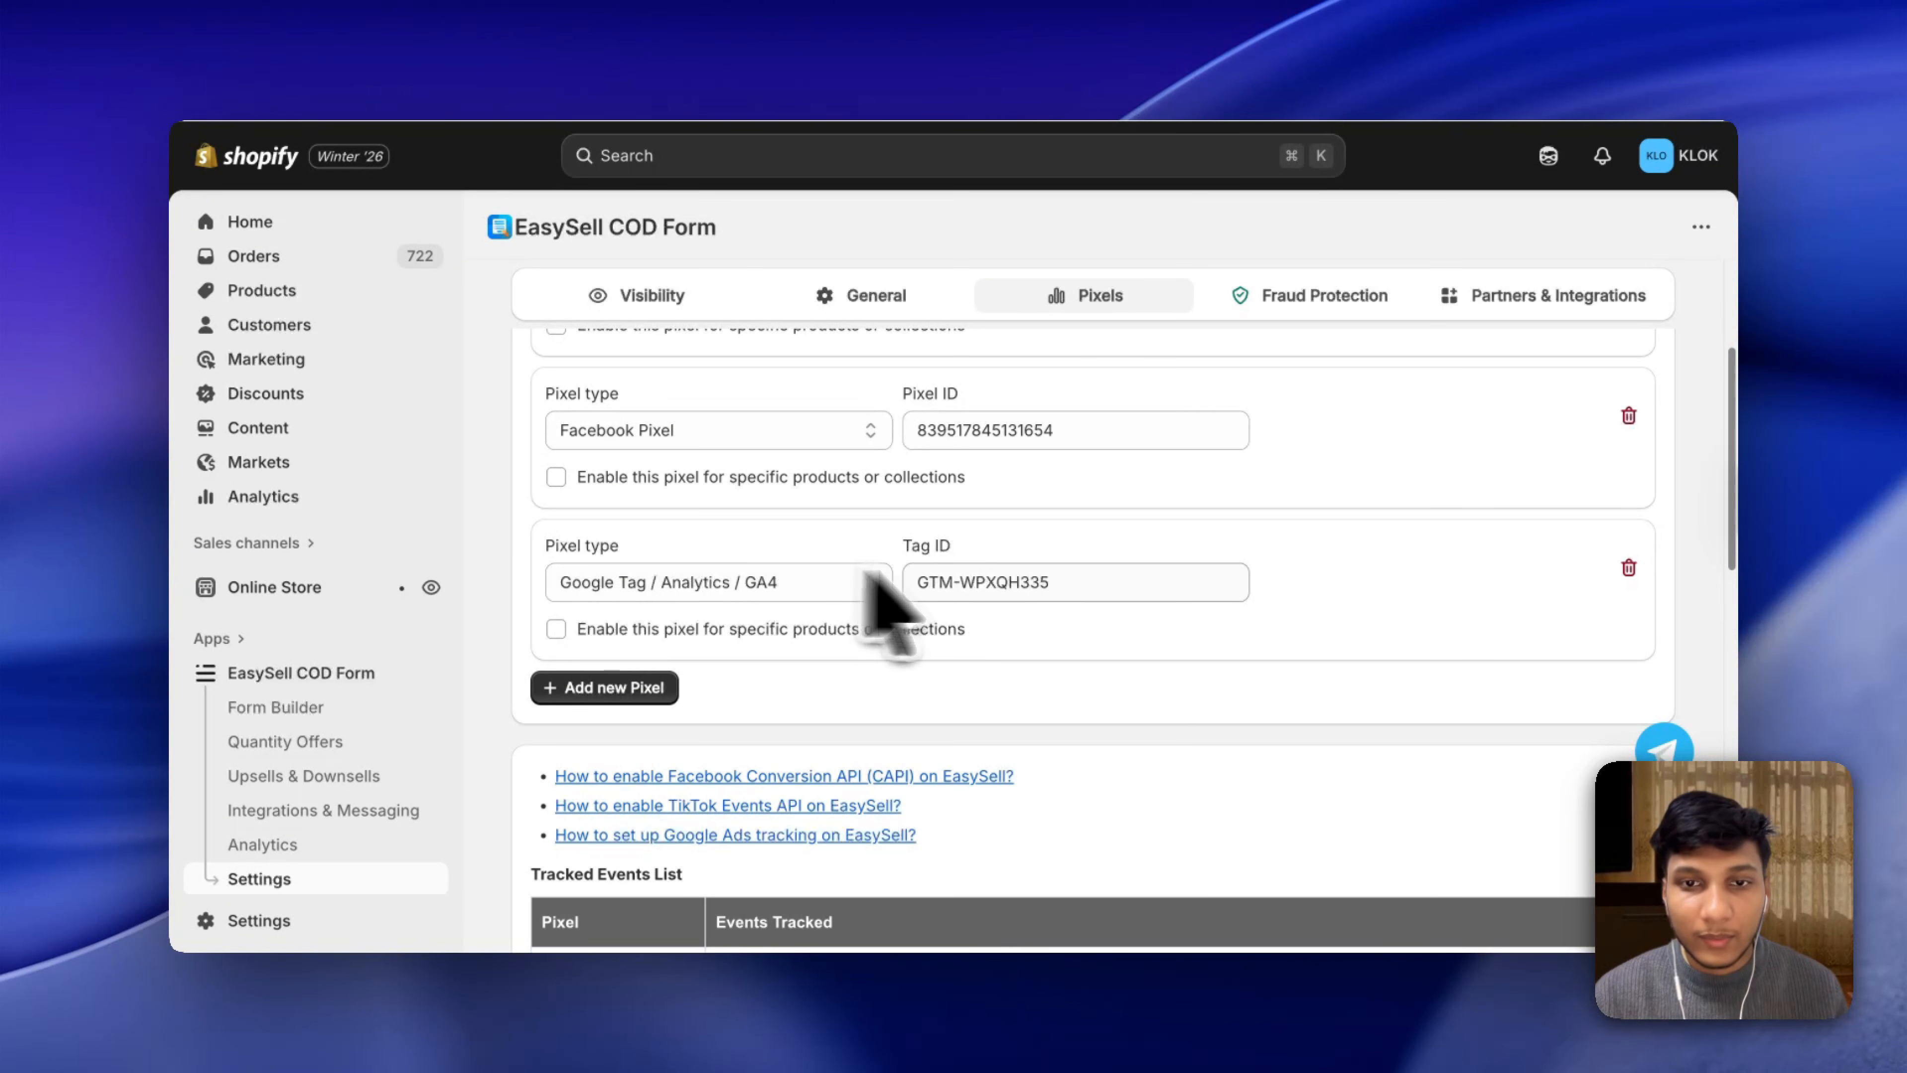
scroll(1022, 538, "down", 3)
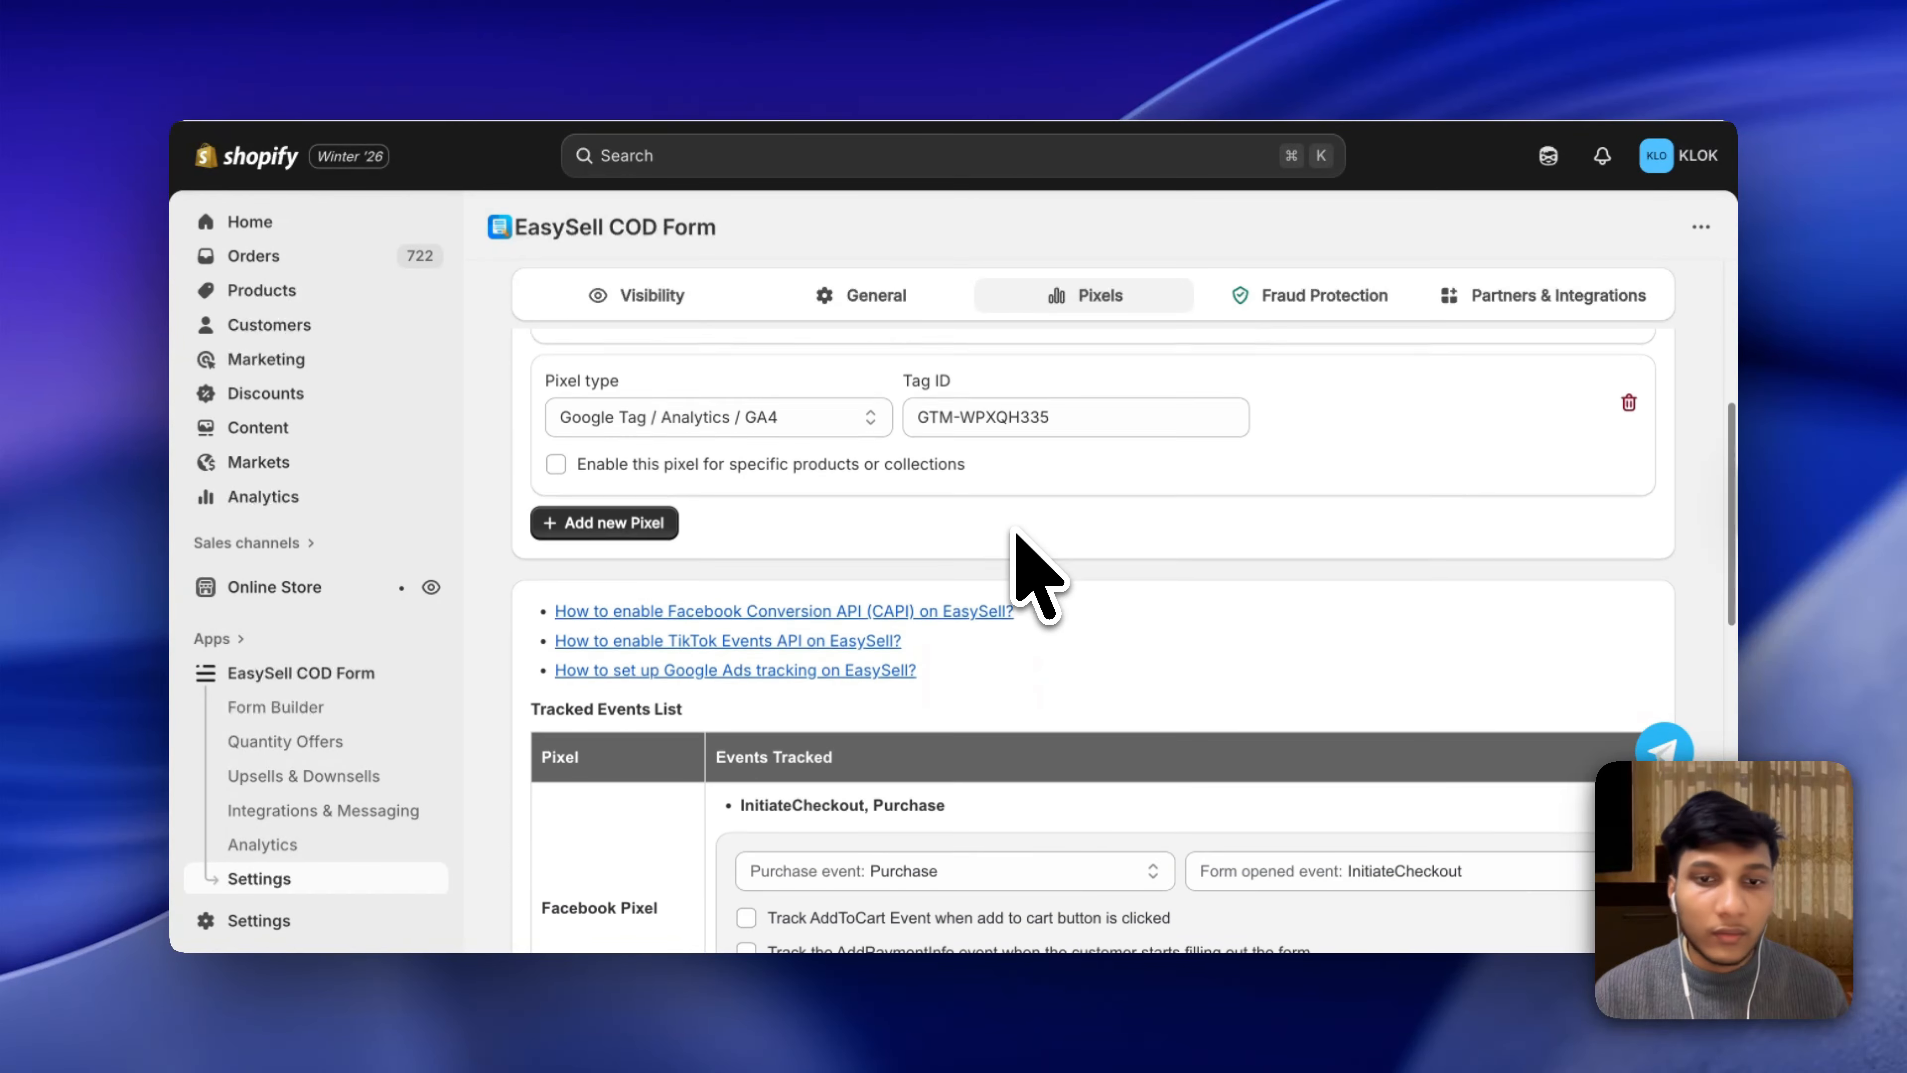
scroll(1040, 577, "down", 1)
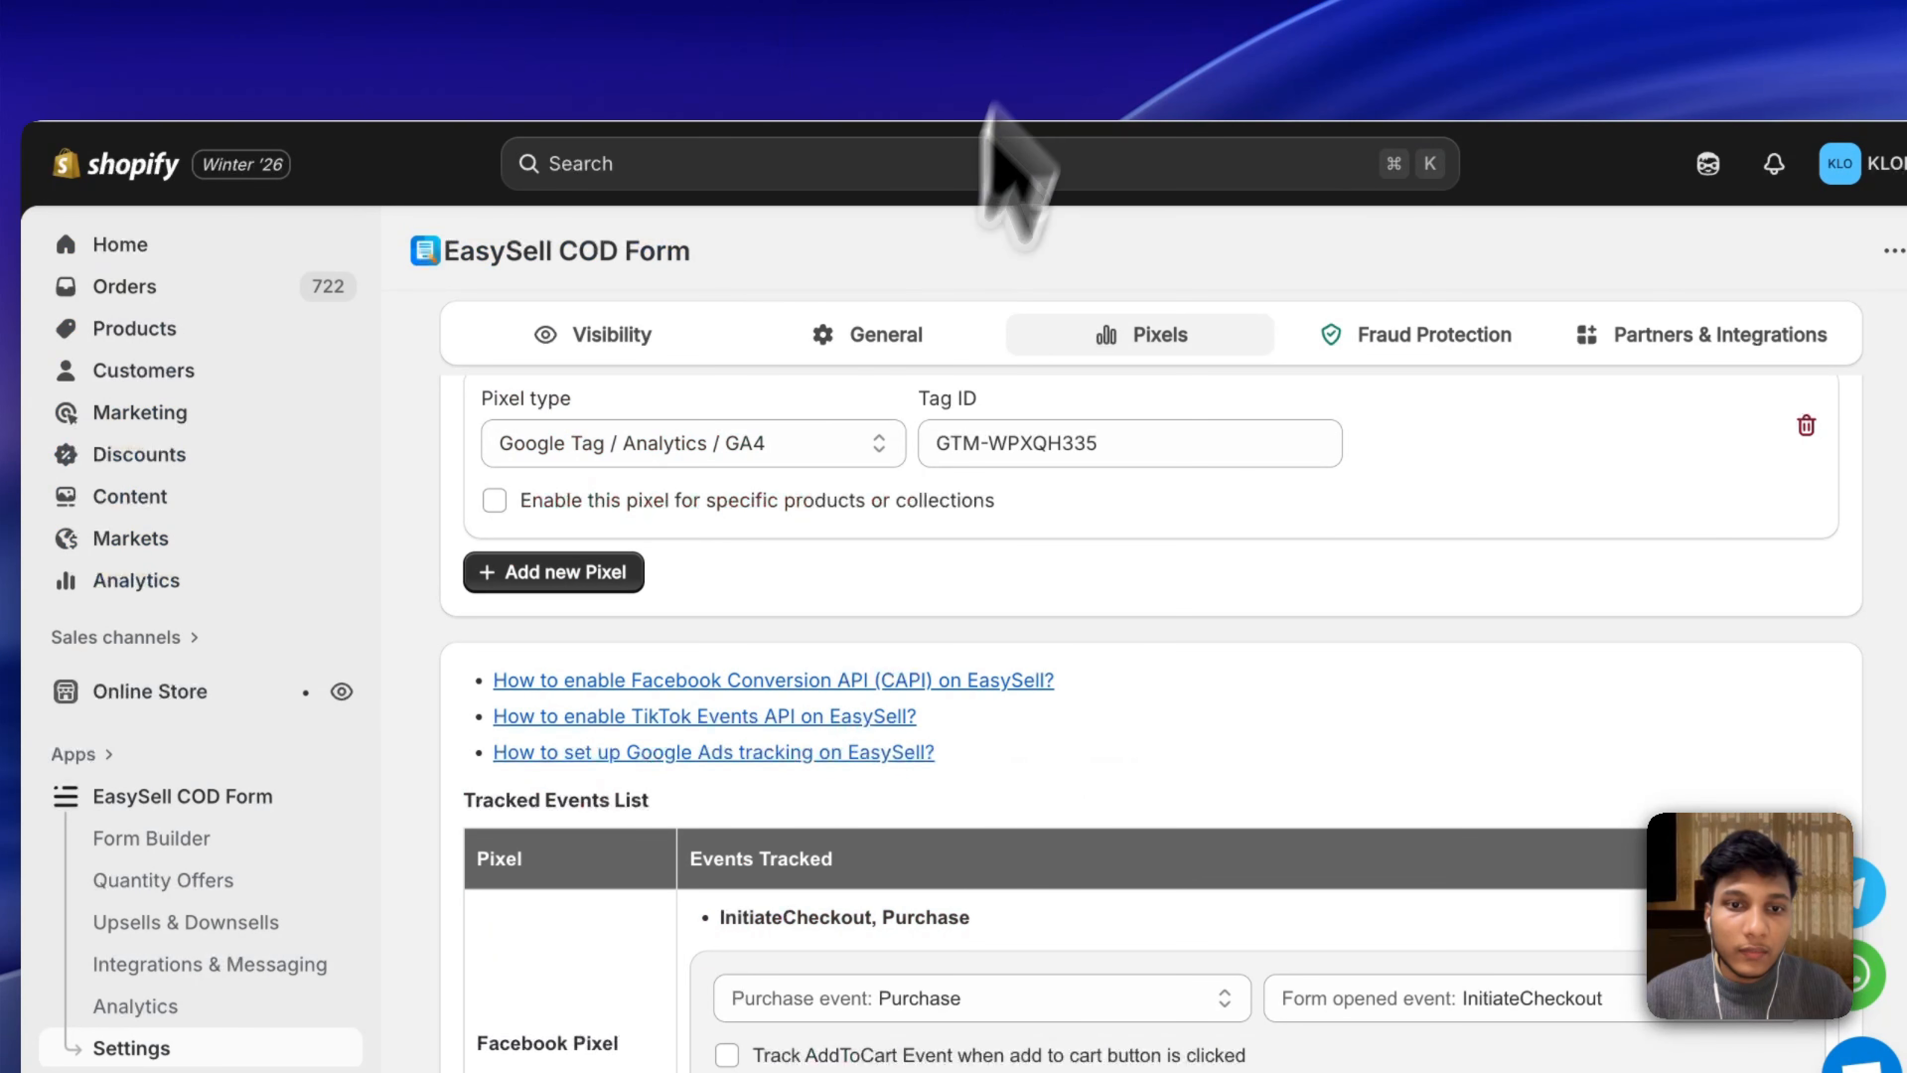
scroll(796, 518, "up", 1)
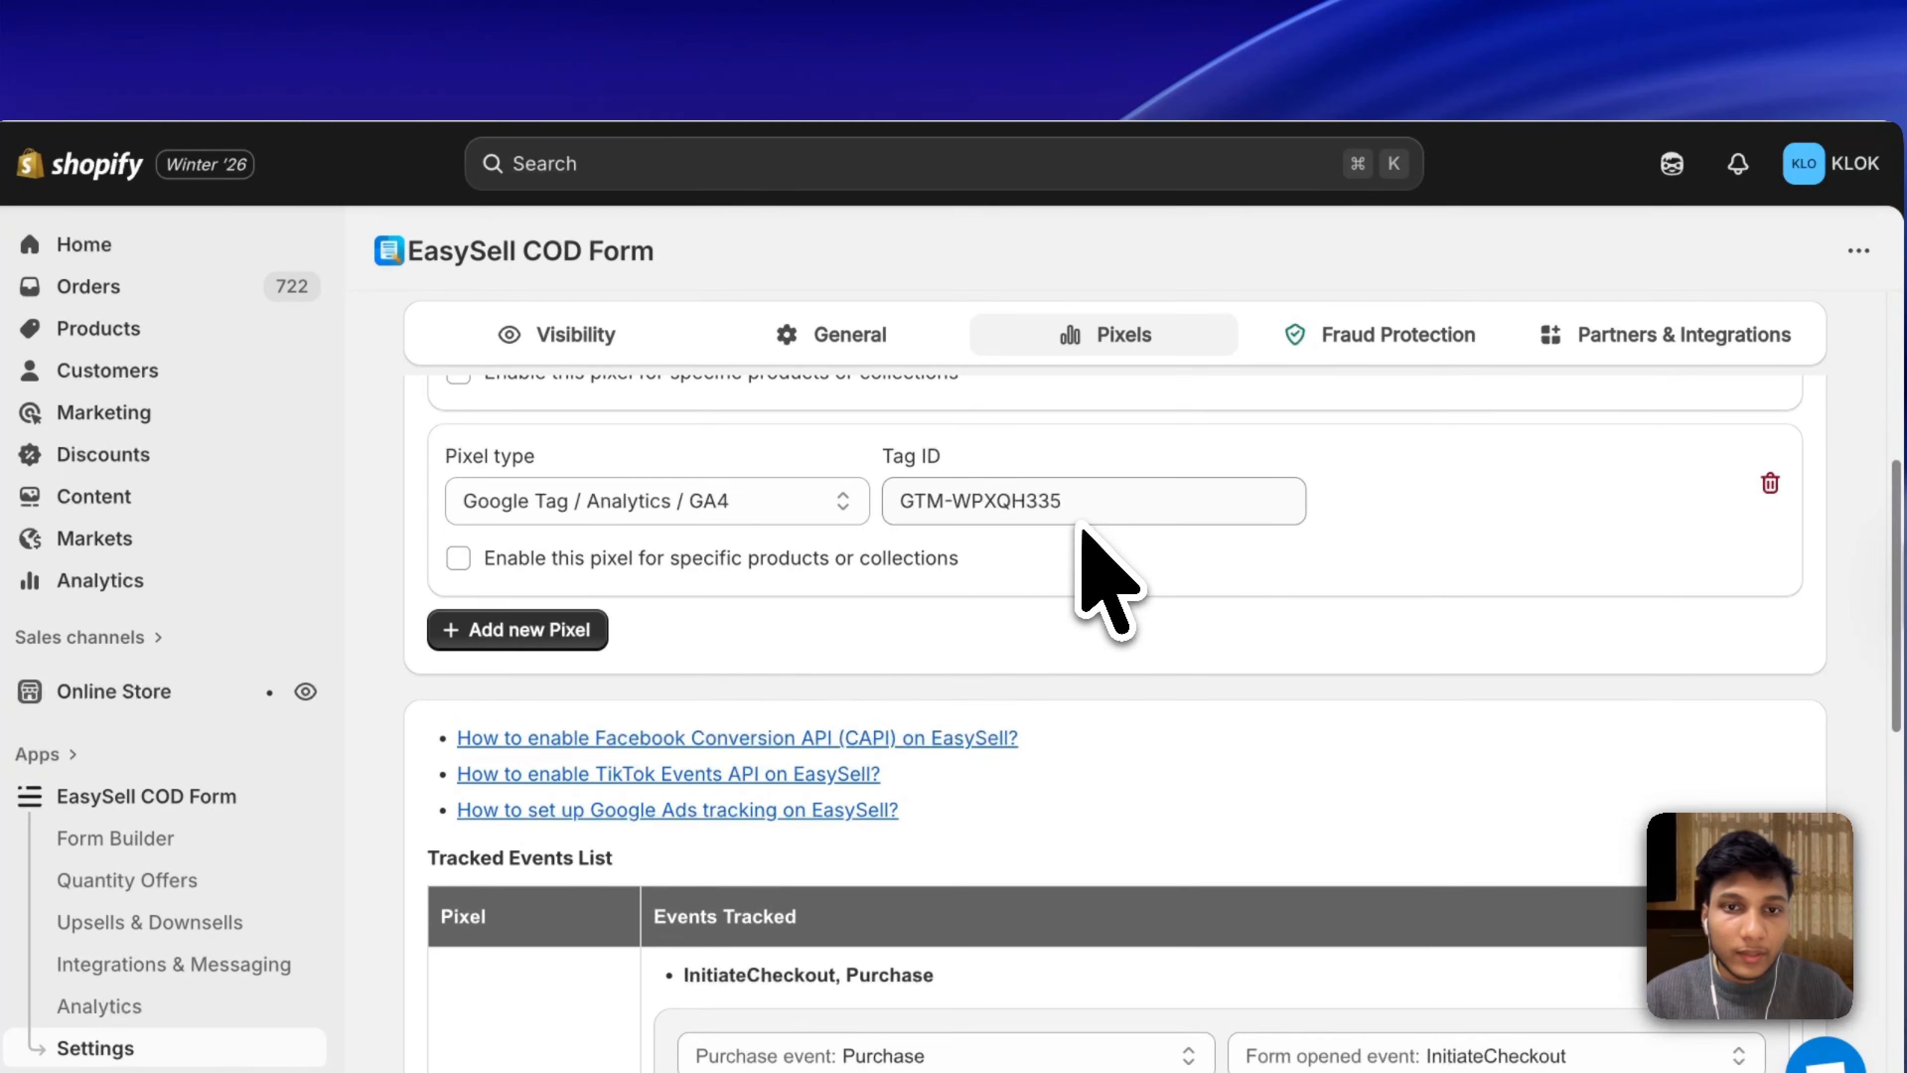
scroll(1150, 617, "up", 2)
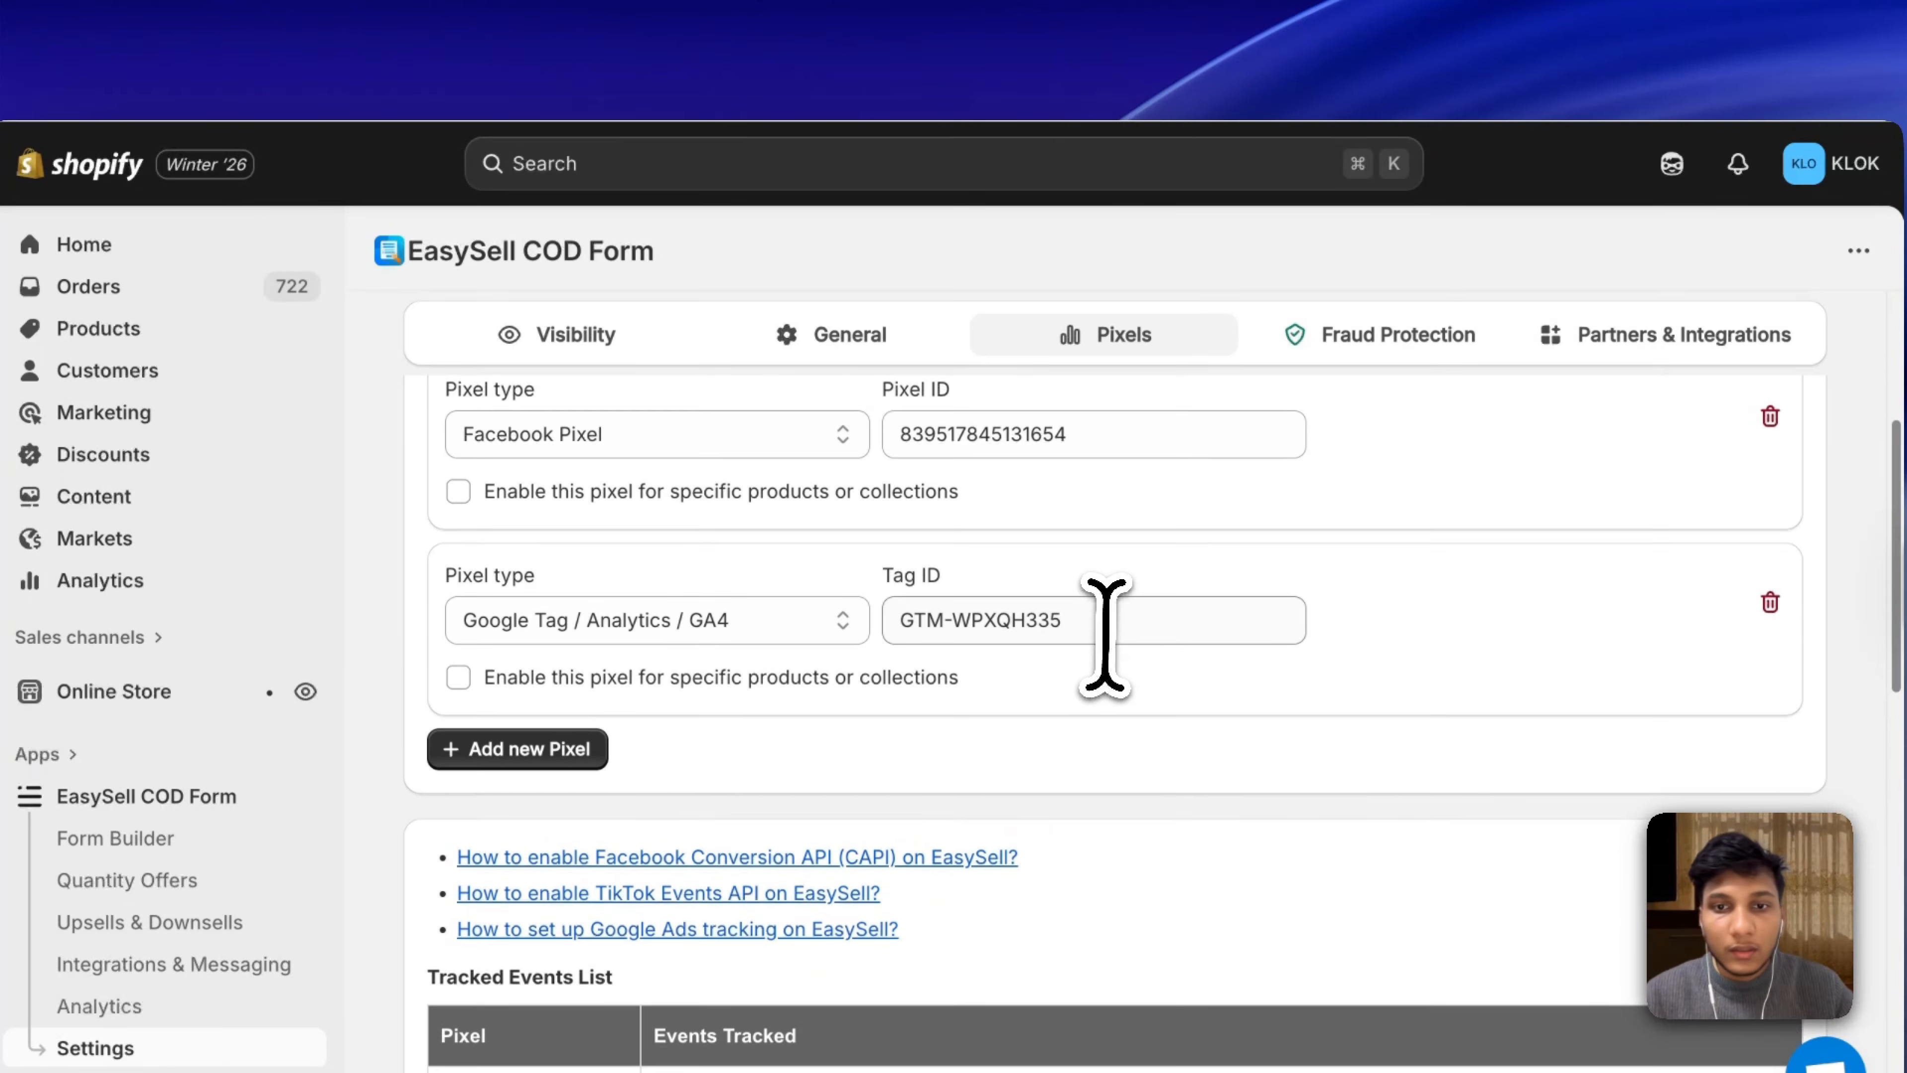
double_click(1113, 619)
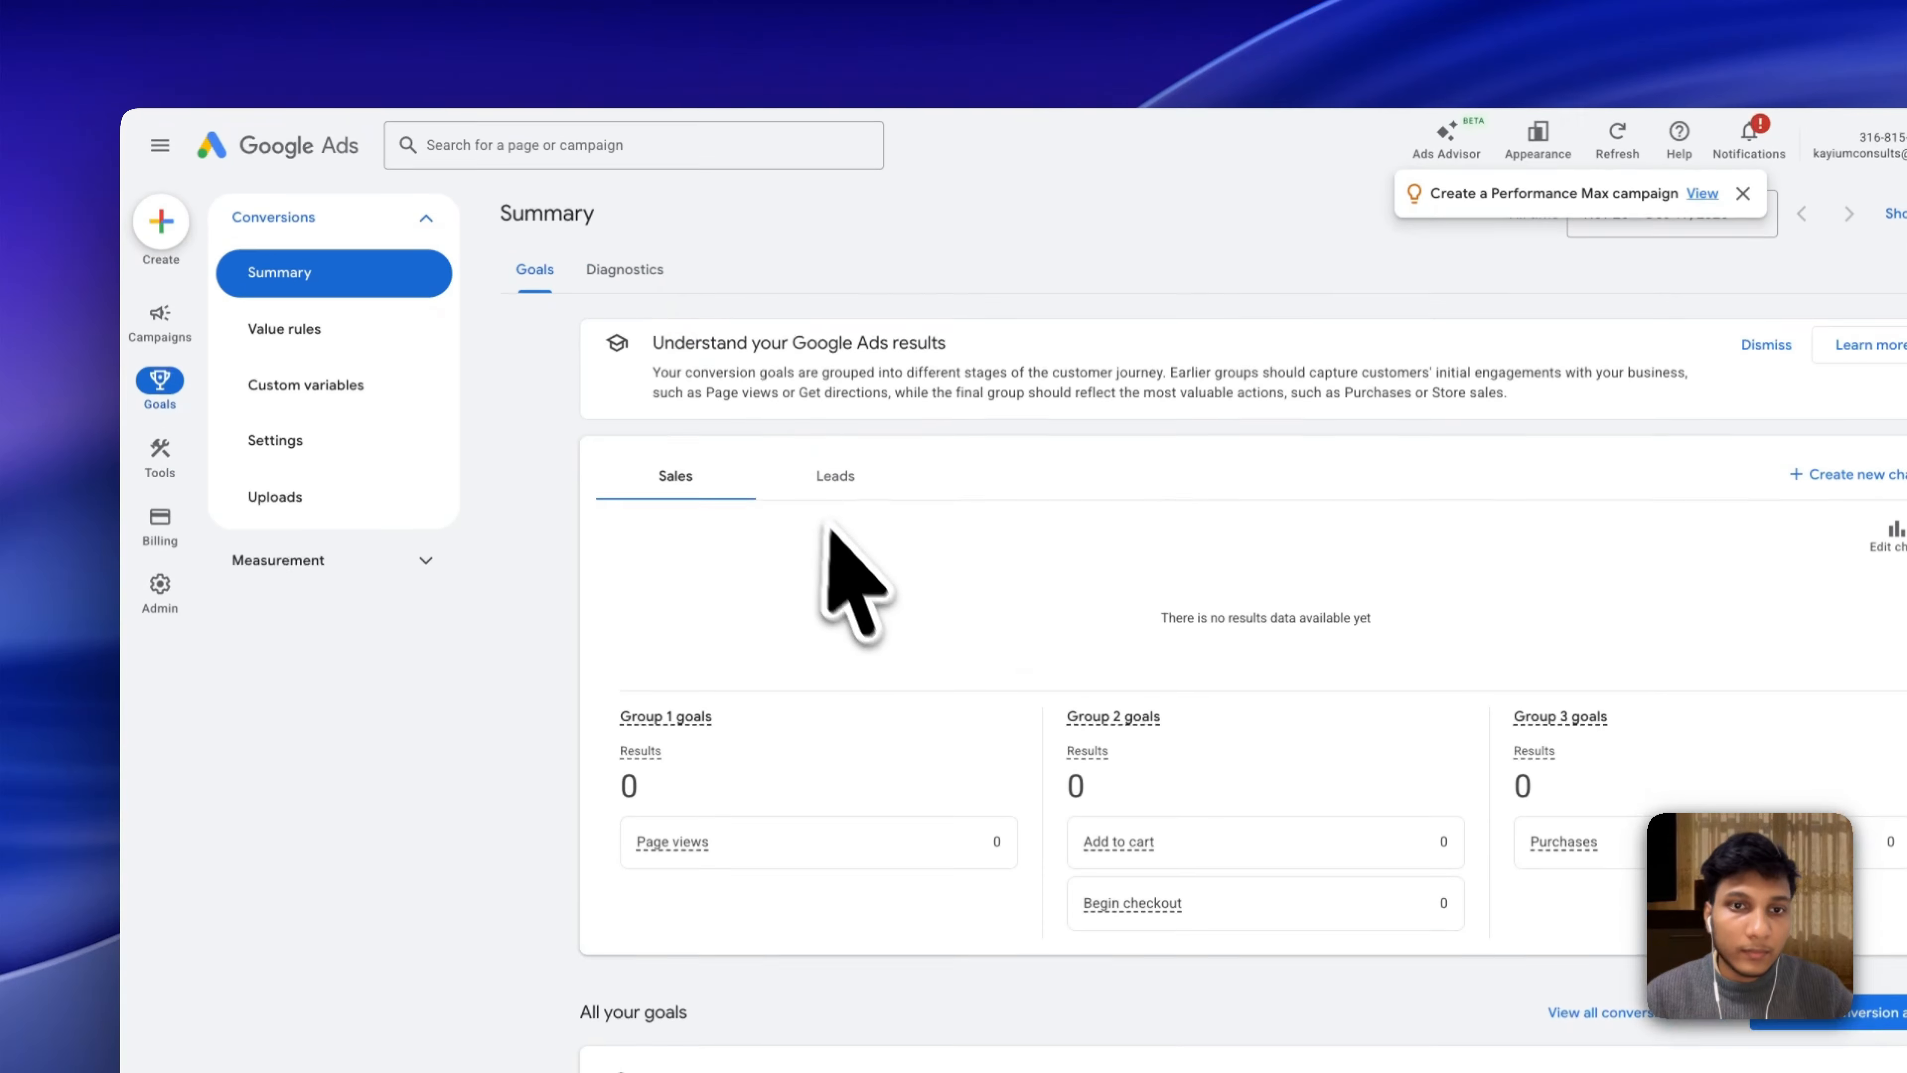
Switch to Google Ads and check the status of the Purchase goal's conversion action in the conversions summary.
scroll(1052, 488, "down", 10)
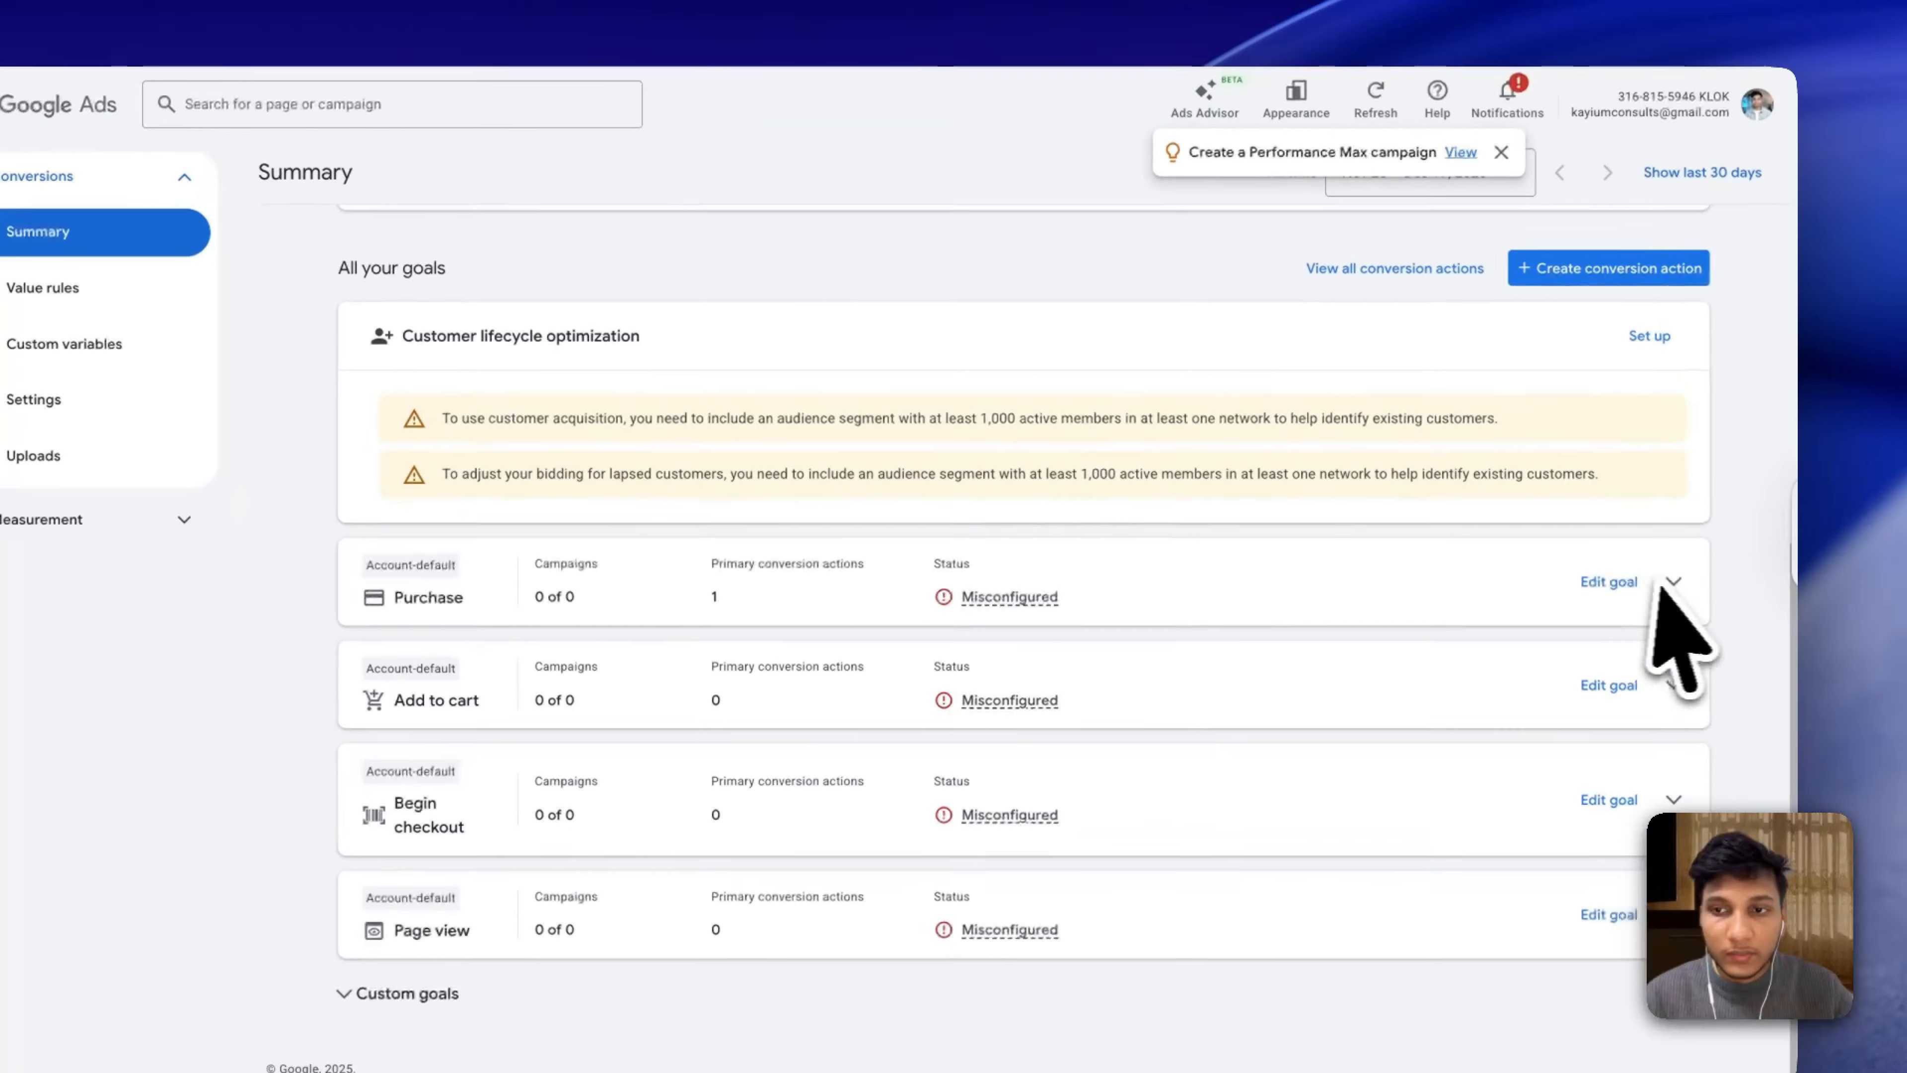
left_click(1813, 529)
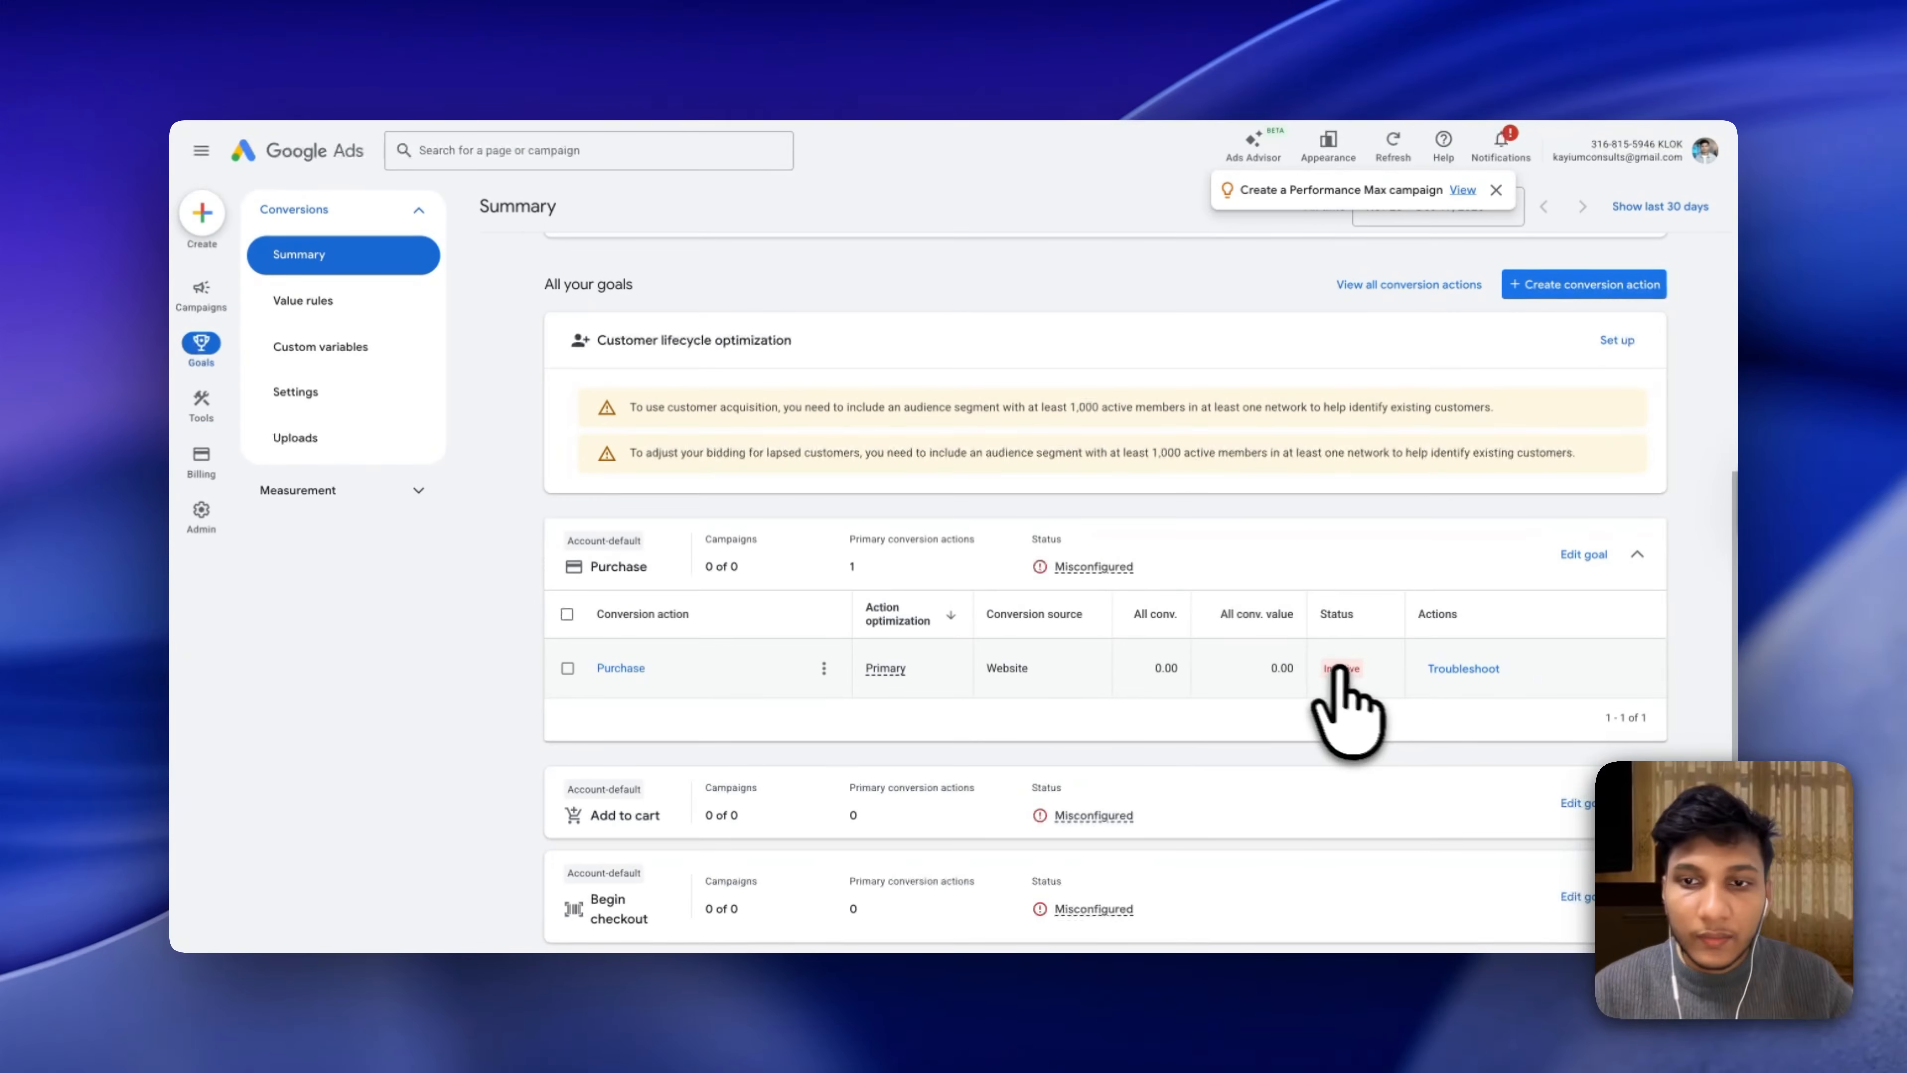
mouse_move(1325, 665)
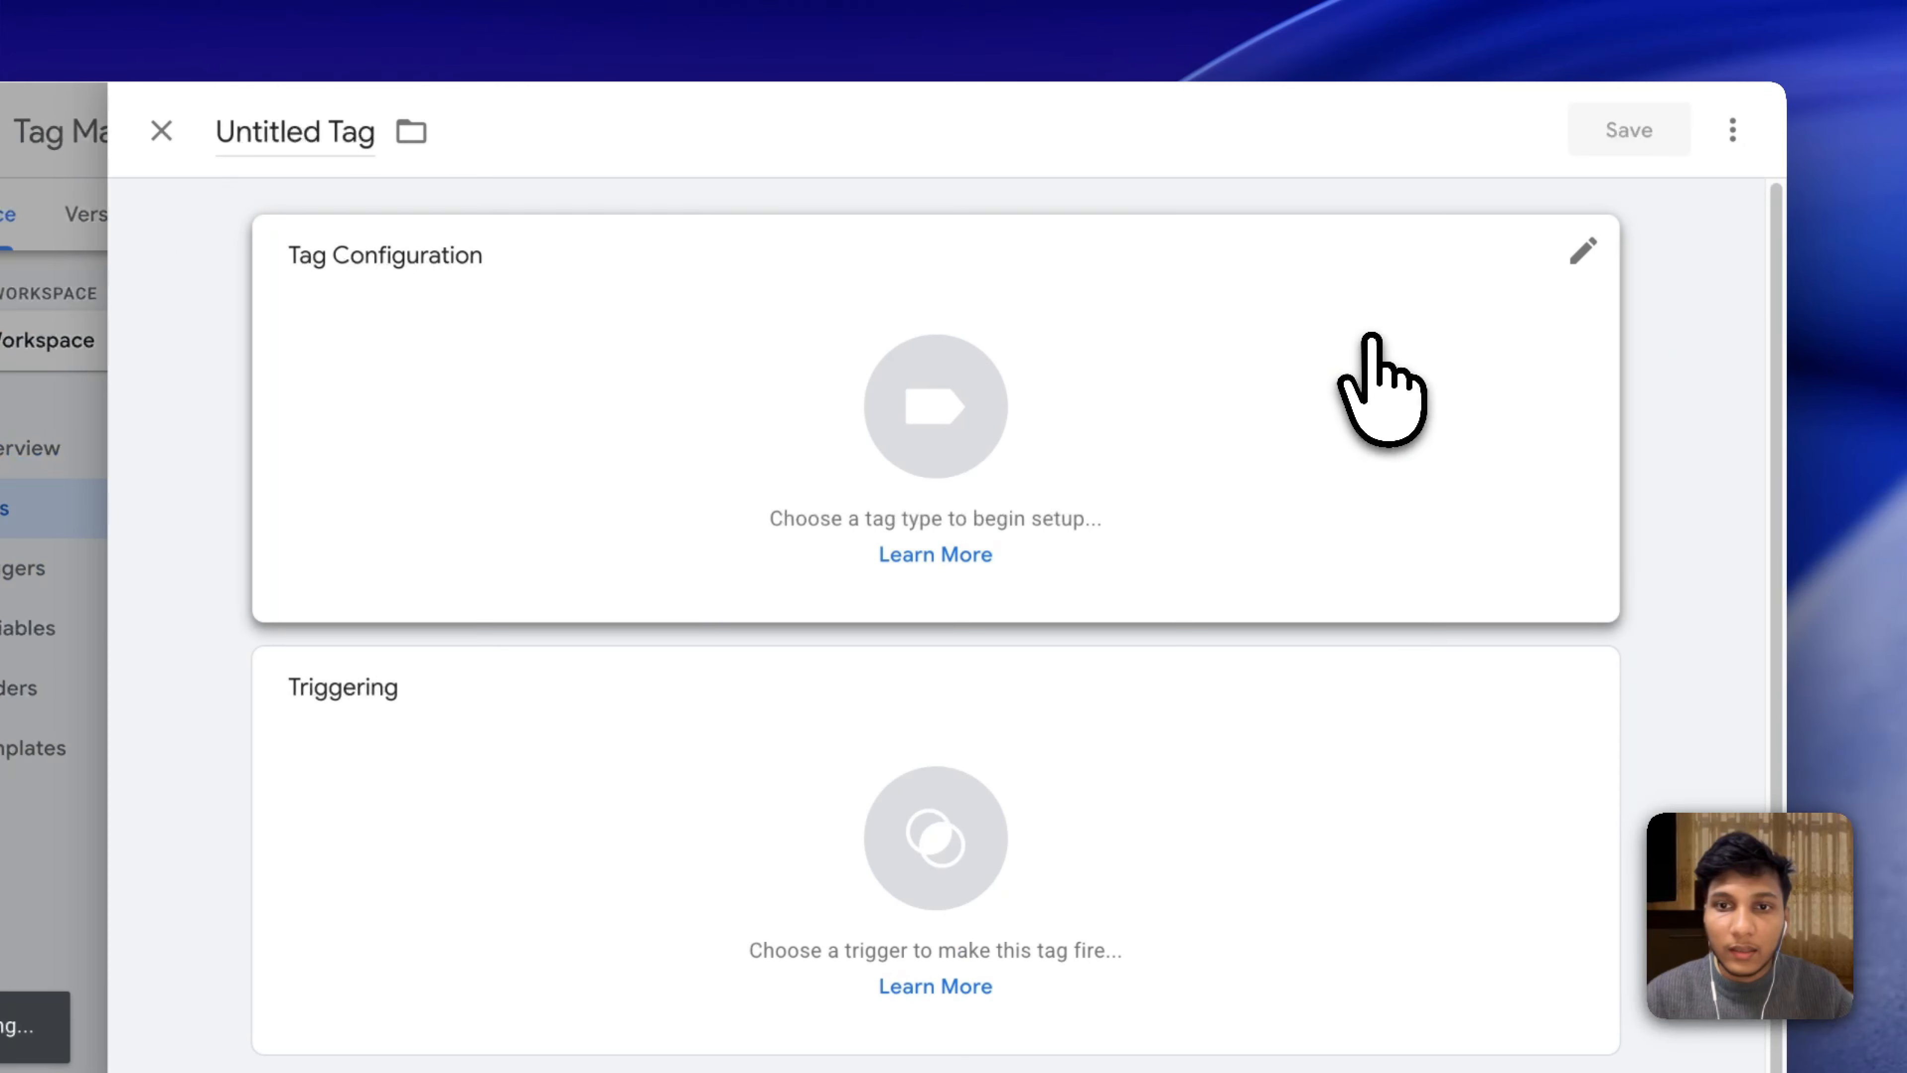
Switch to Google Tag Manager and set the untitled tag's type to Google Tag.
left_click(1352, 361)
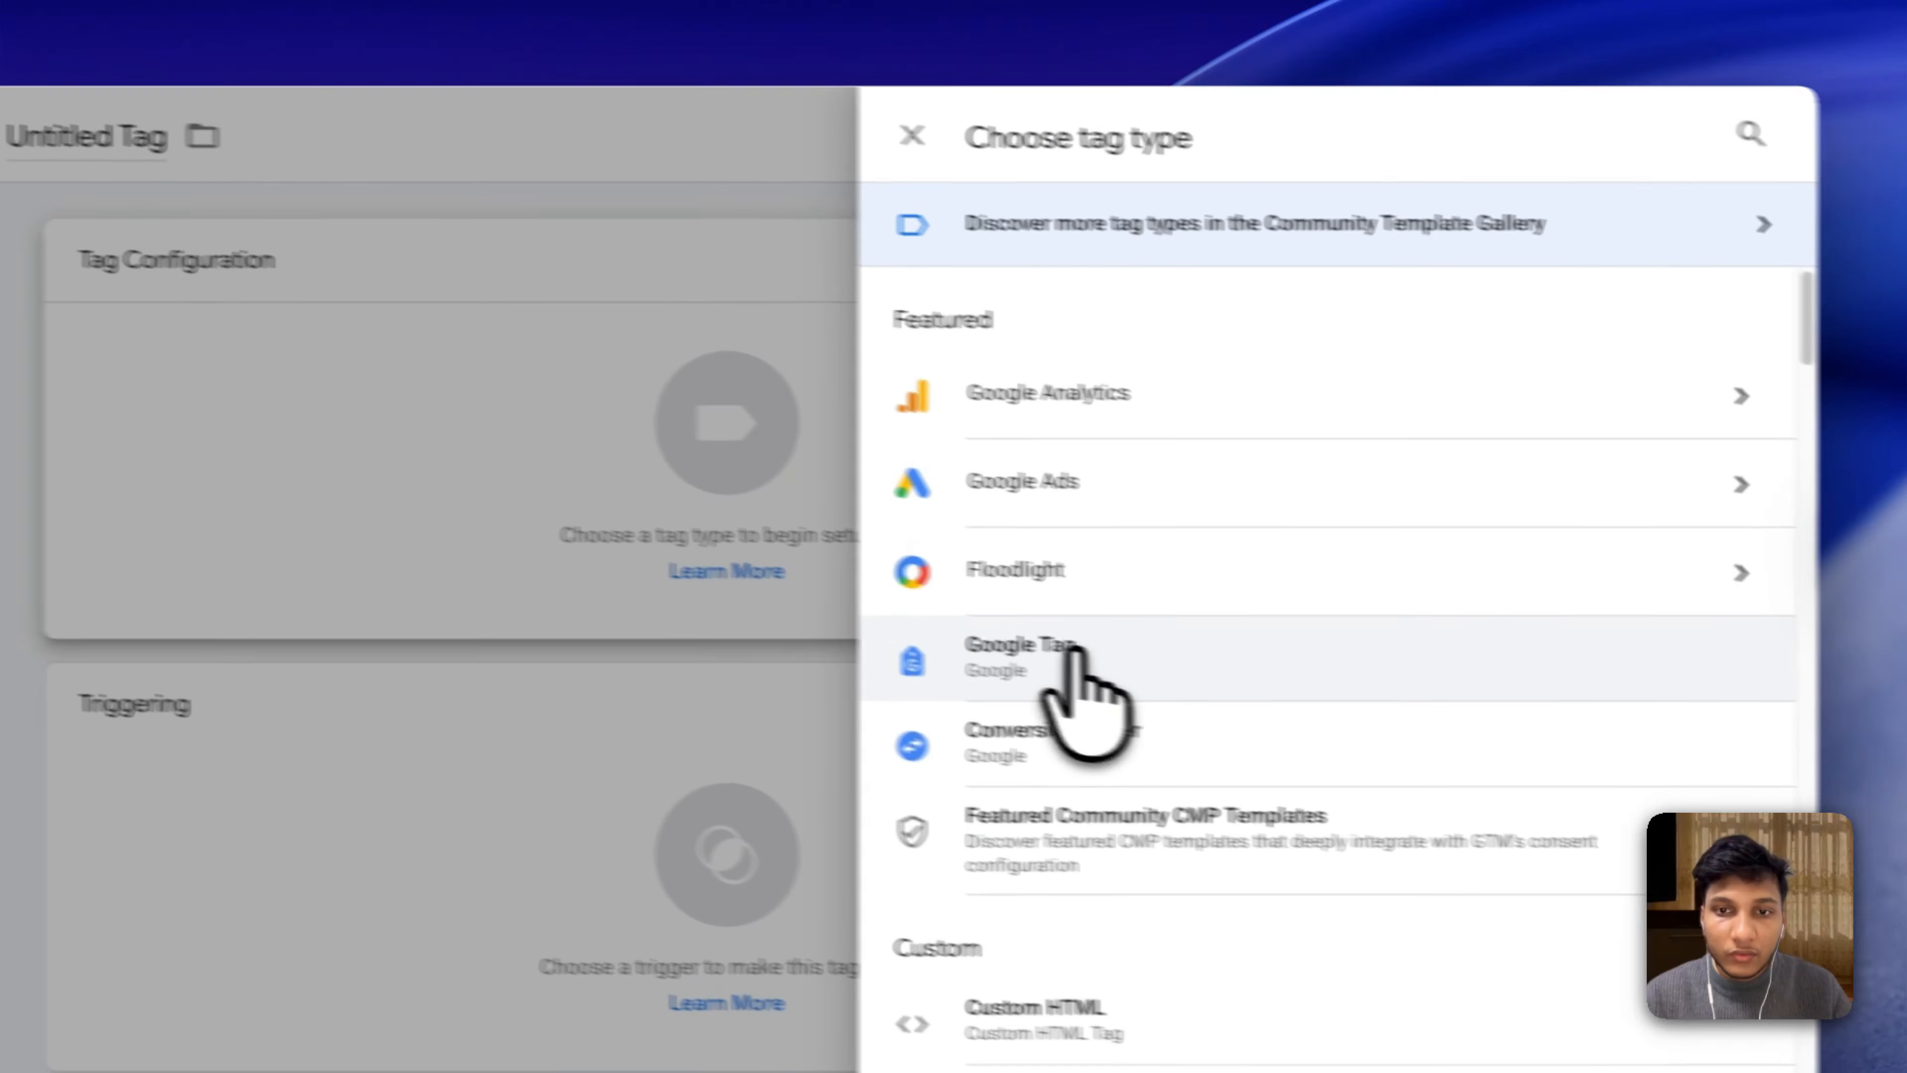
left_click(1073, 648)
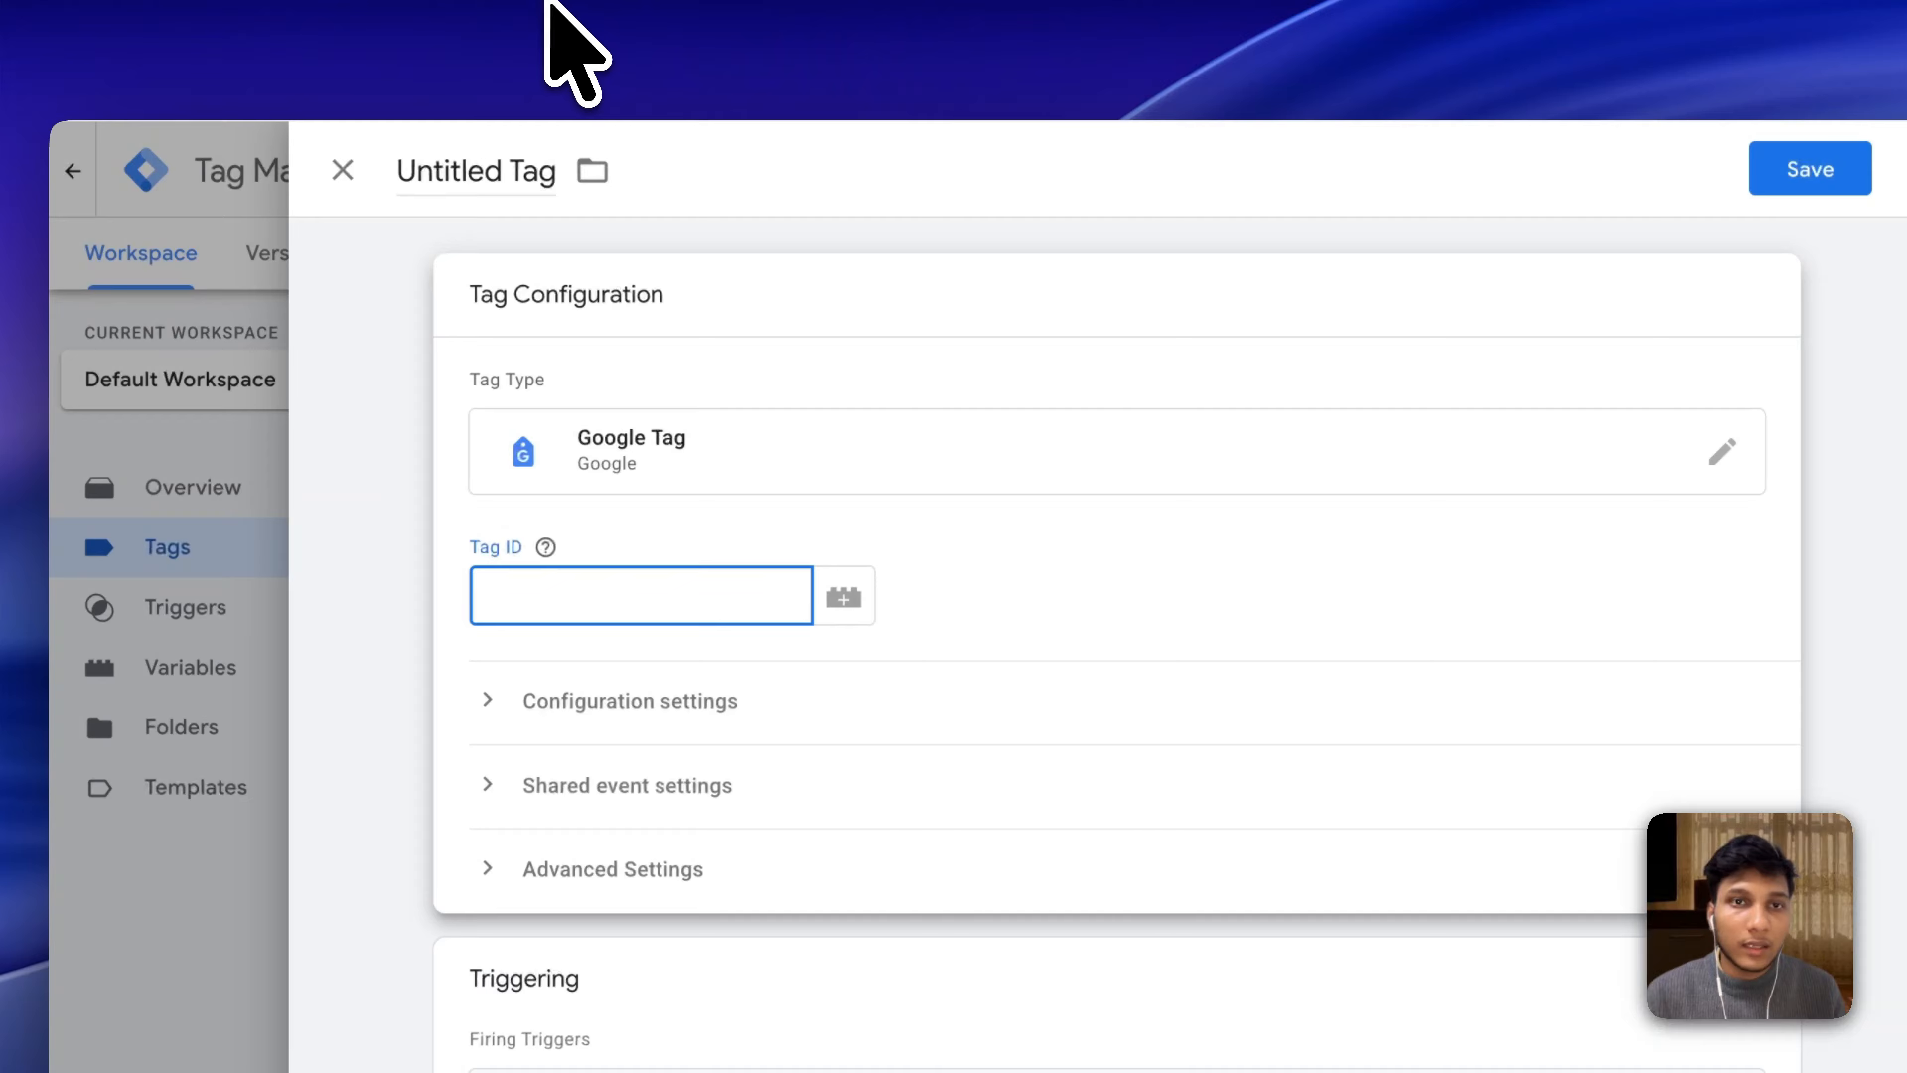
Return to Google Ads, display the Purchase conversion's setup instructions for Google Tag Manager and copy the conversion ID.
left_click(552, 2)
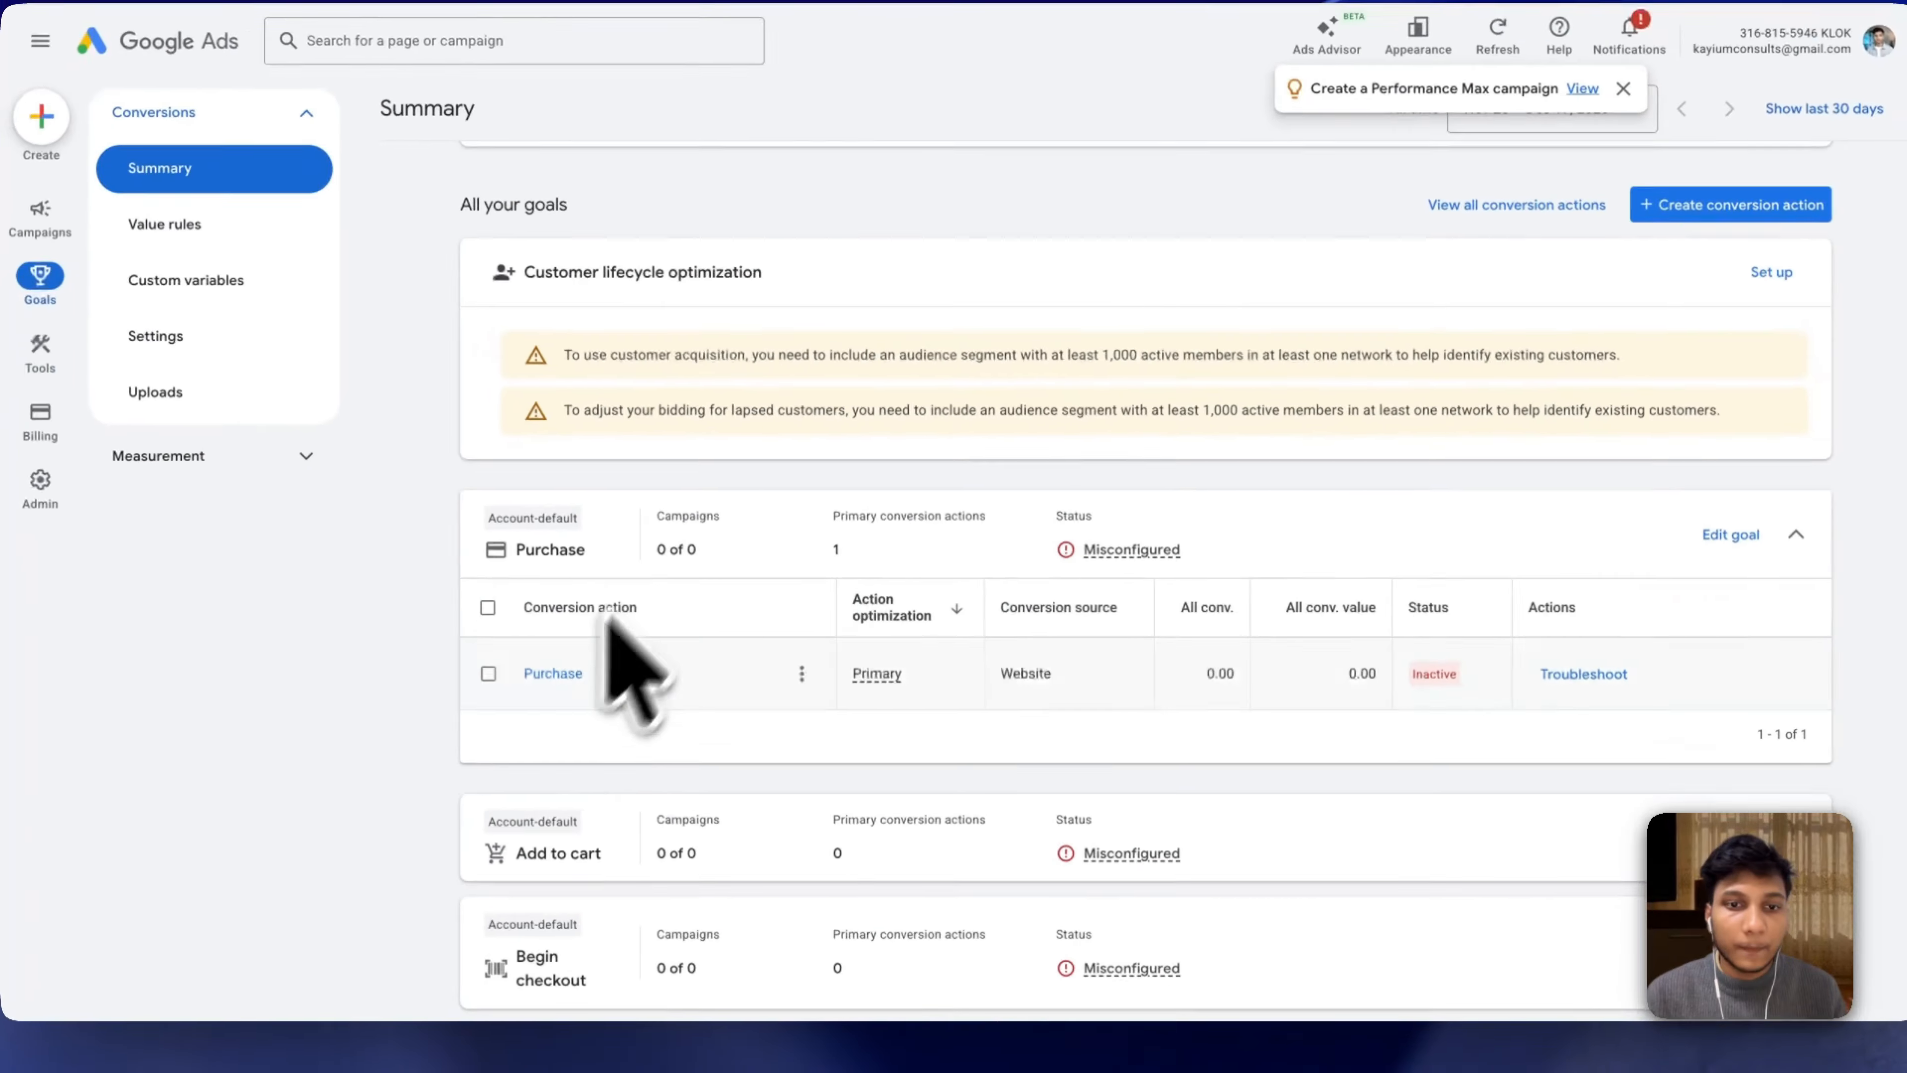
left_click(556, 673)
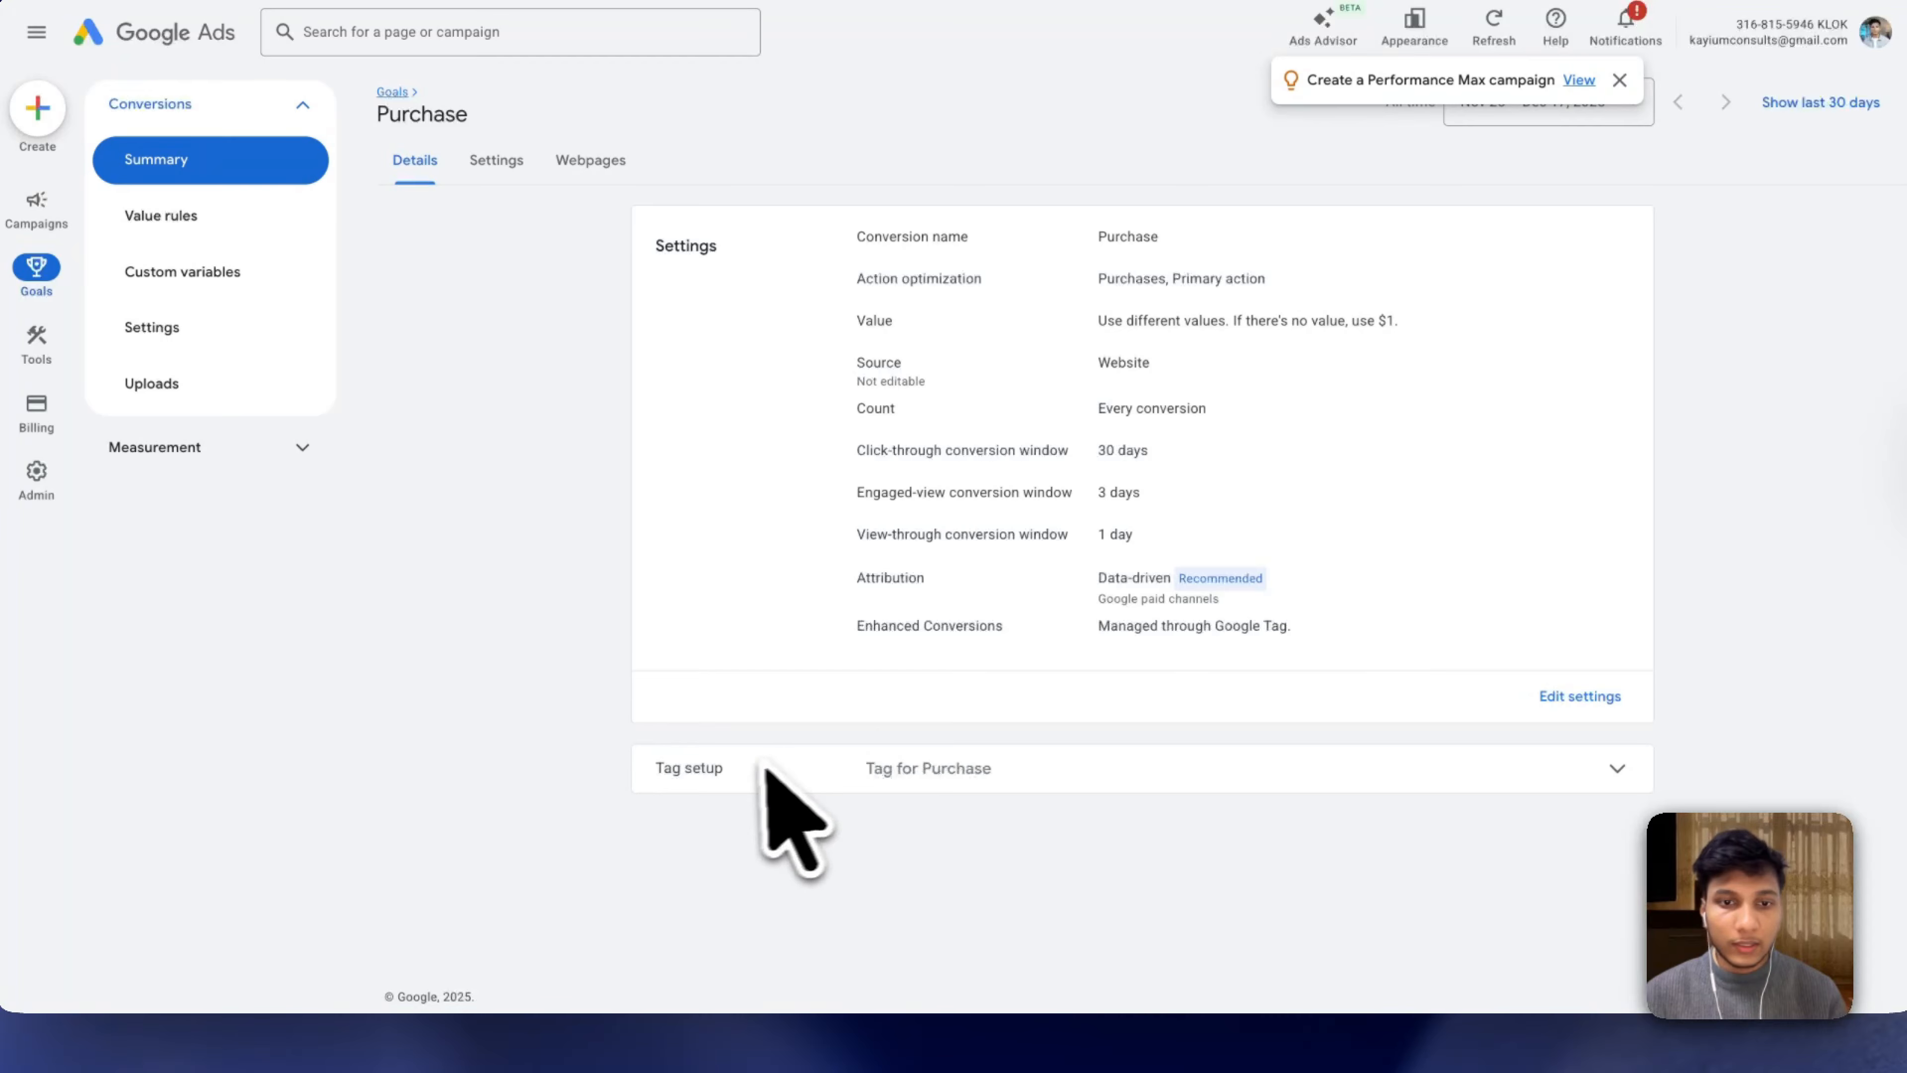
left_click(746, 772)
scroll(773, 827, "down", 1)
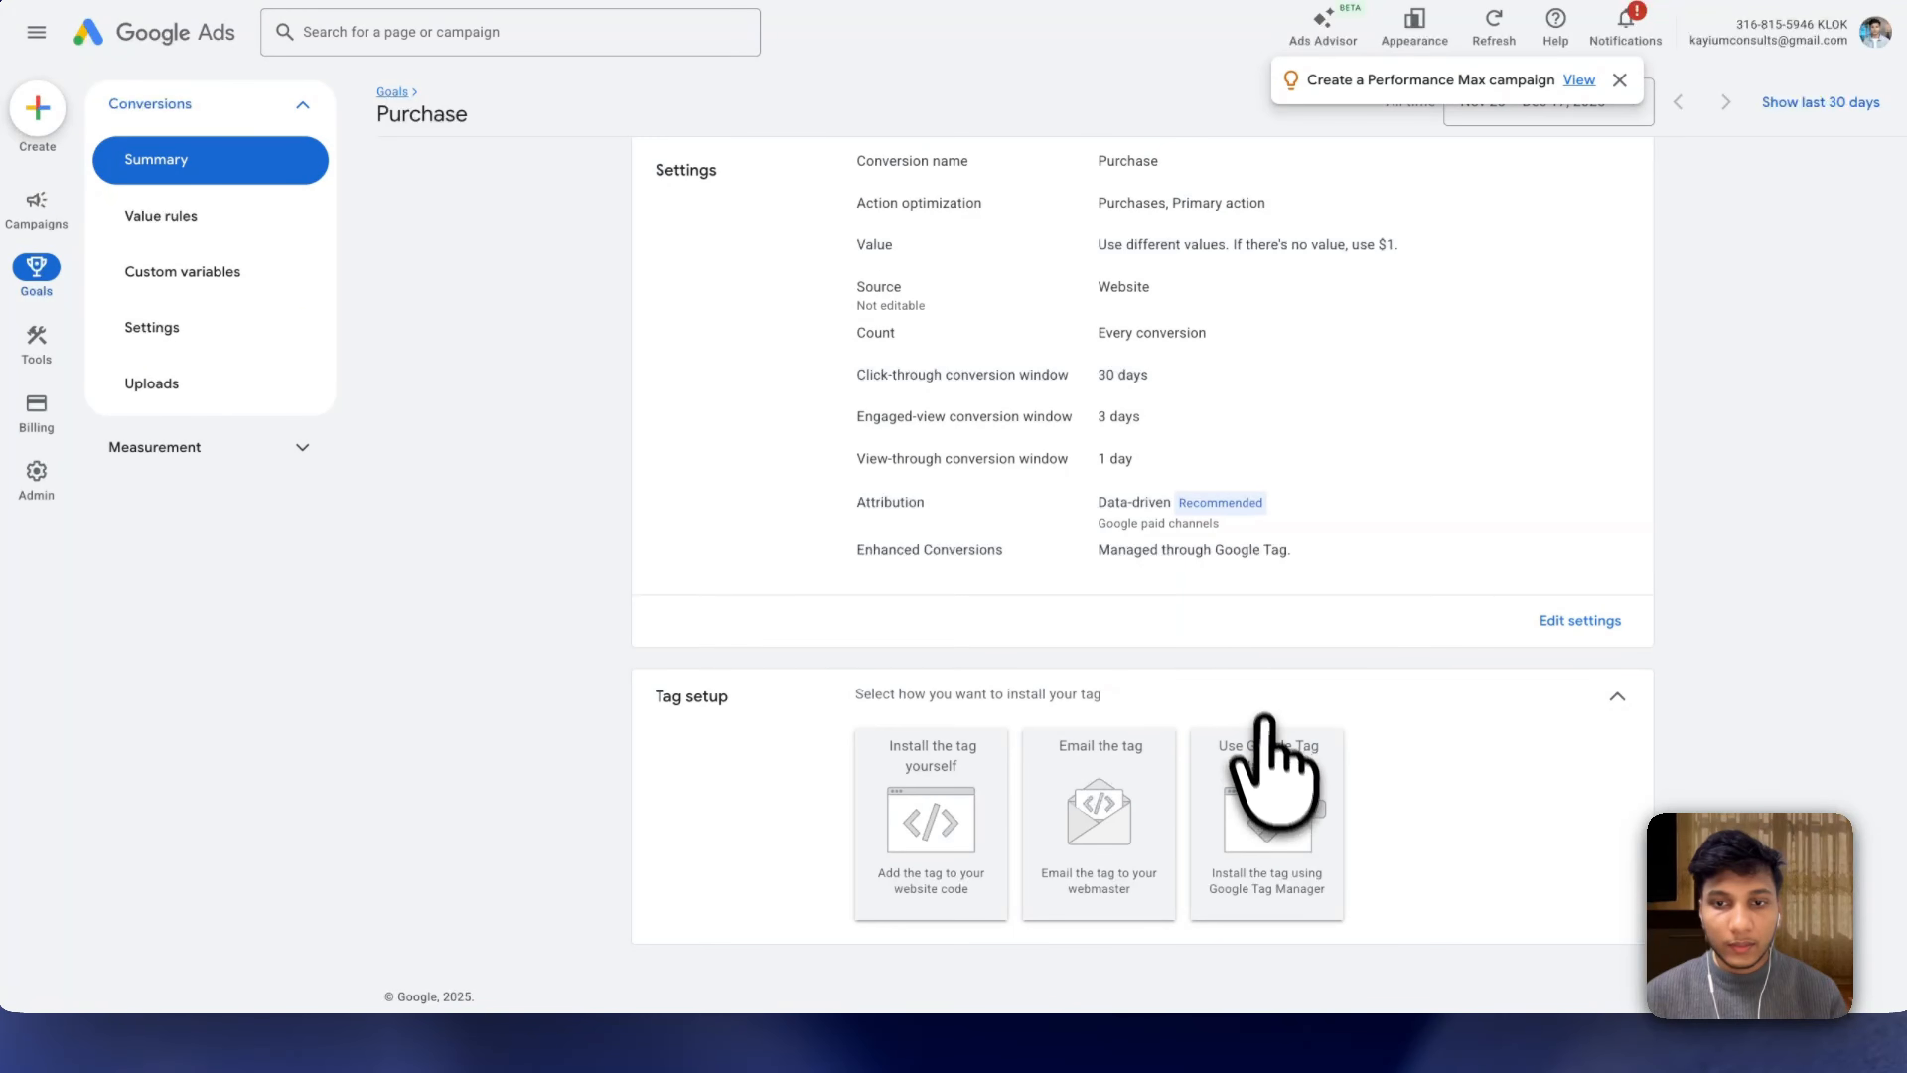
left_click(1267, 748)
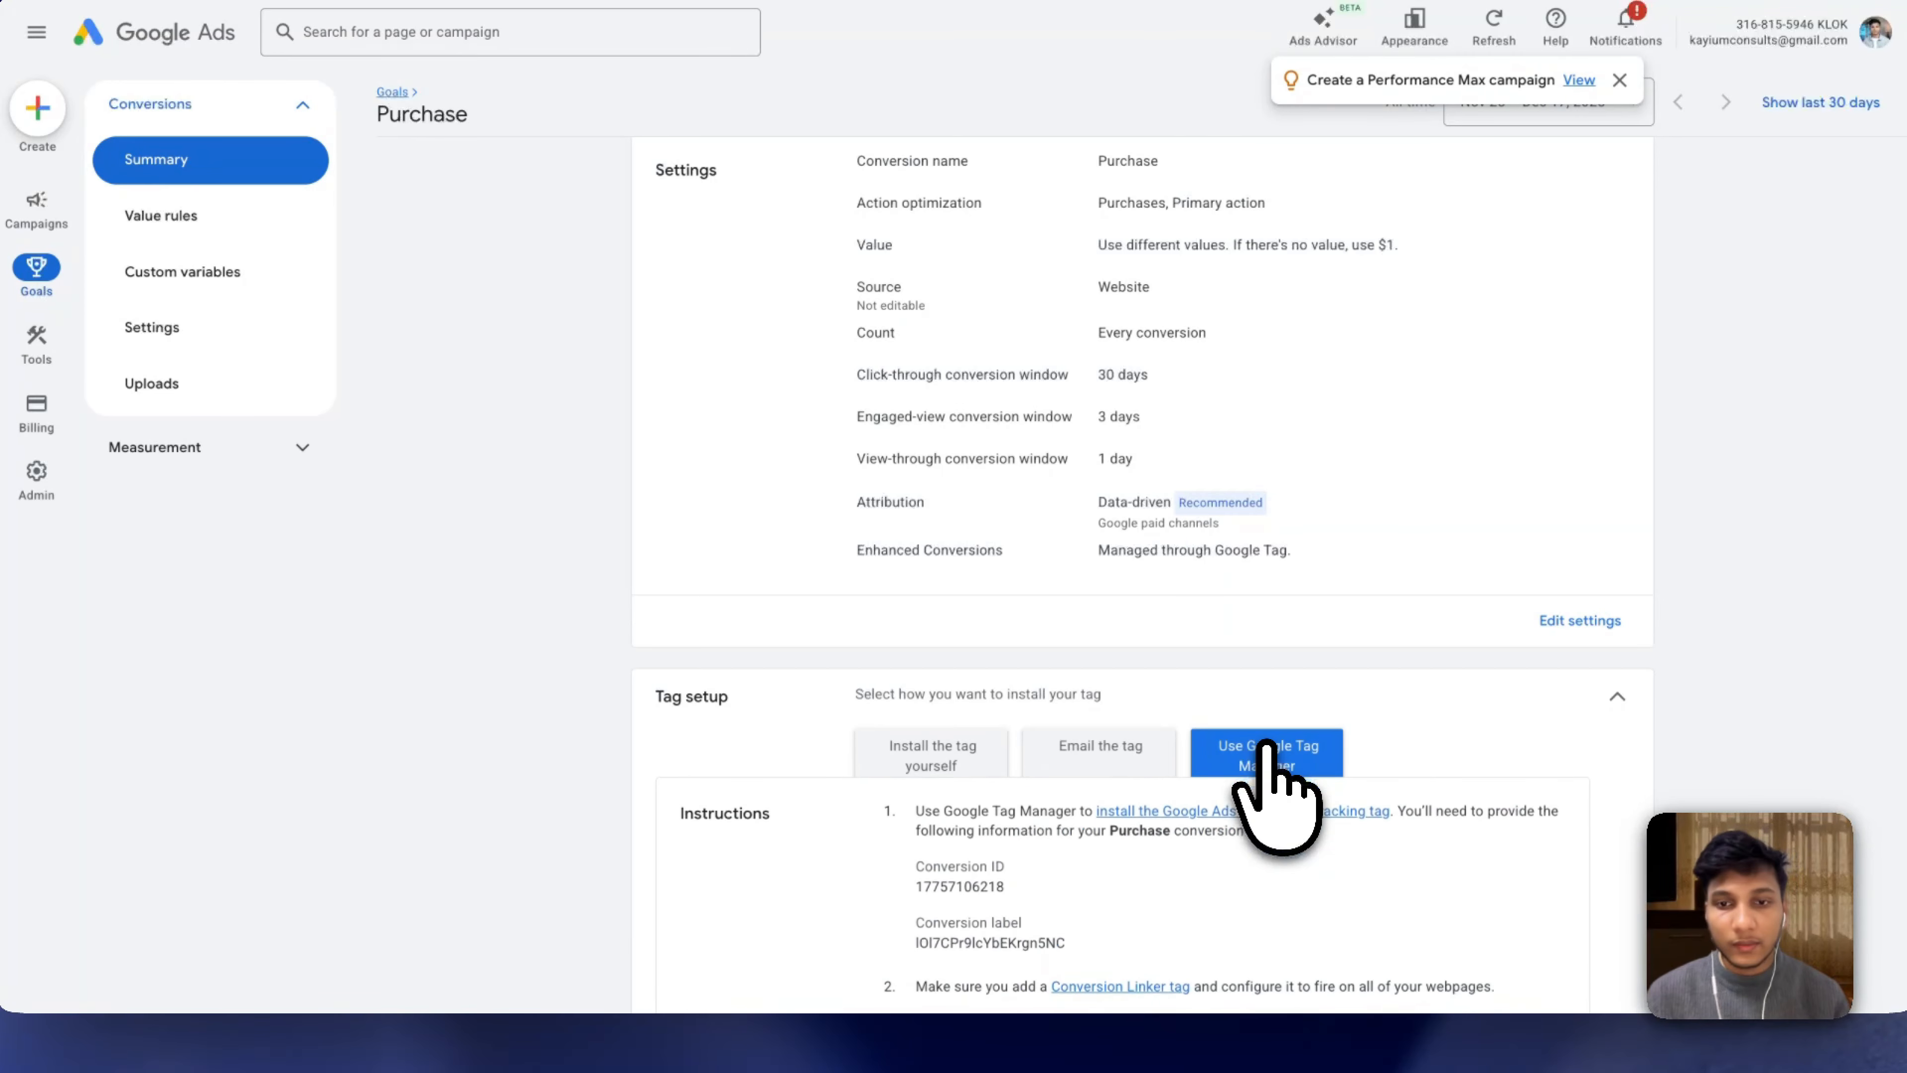
scroll(1277, 797, "down", 2)
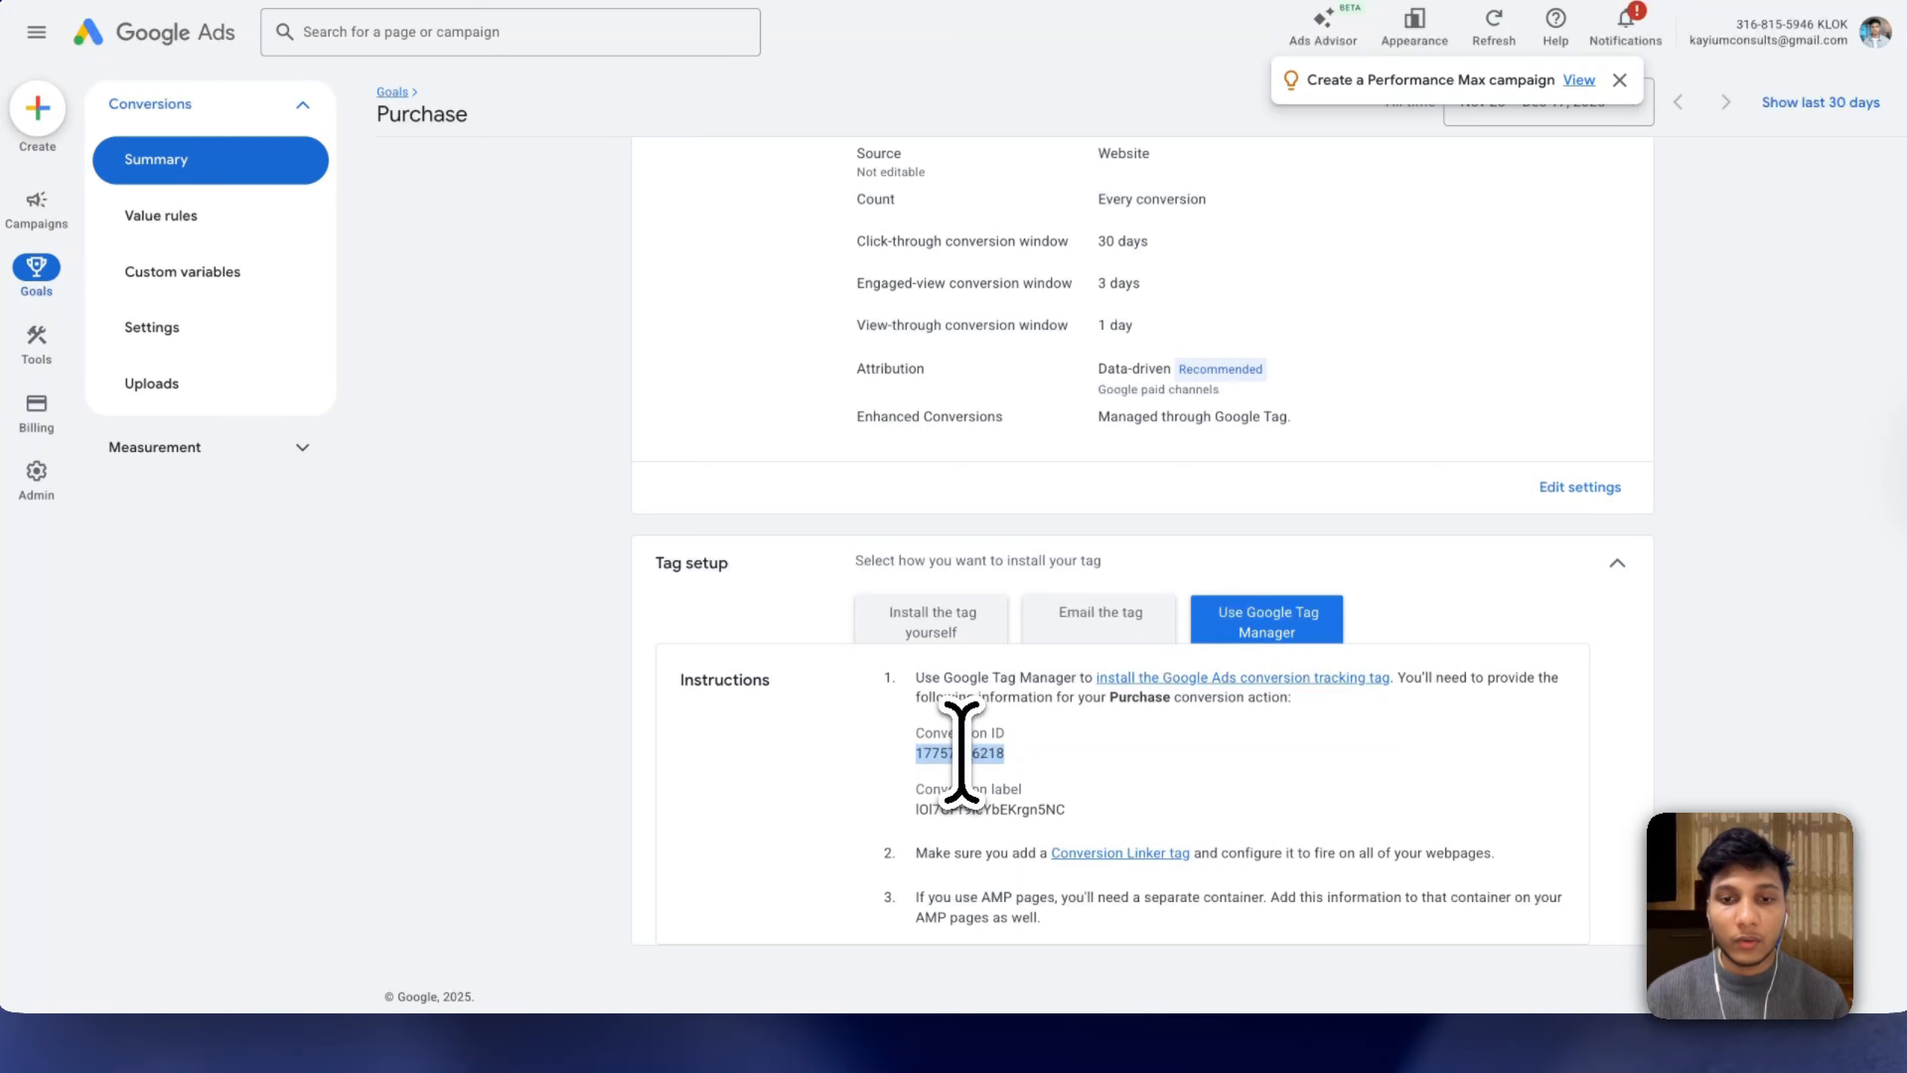
right_click(962, 753)
left_click(1066, 534)
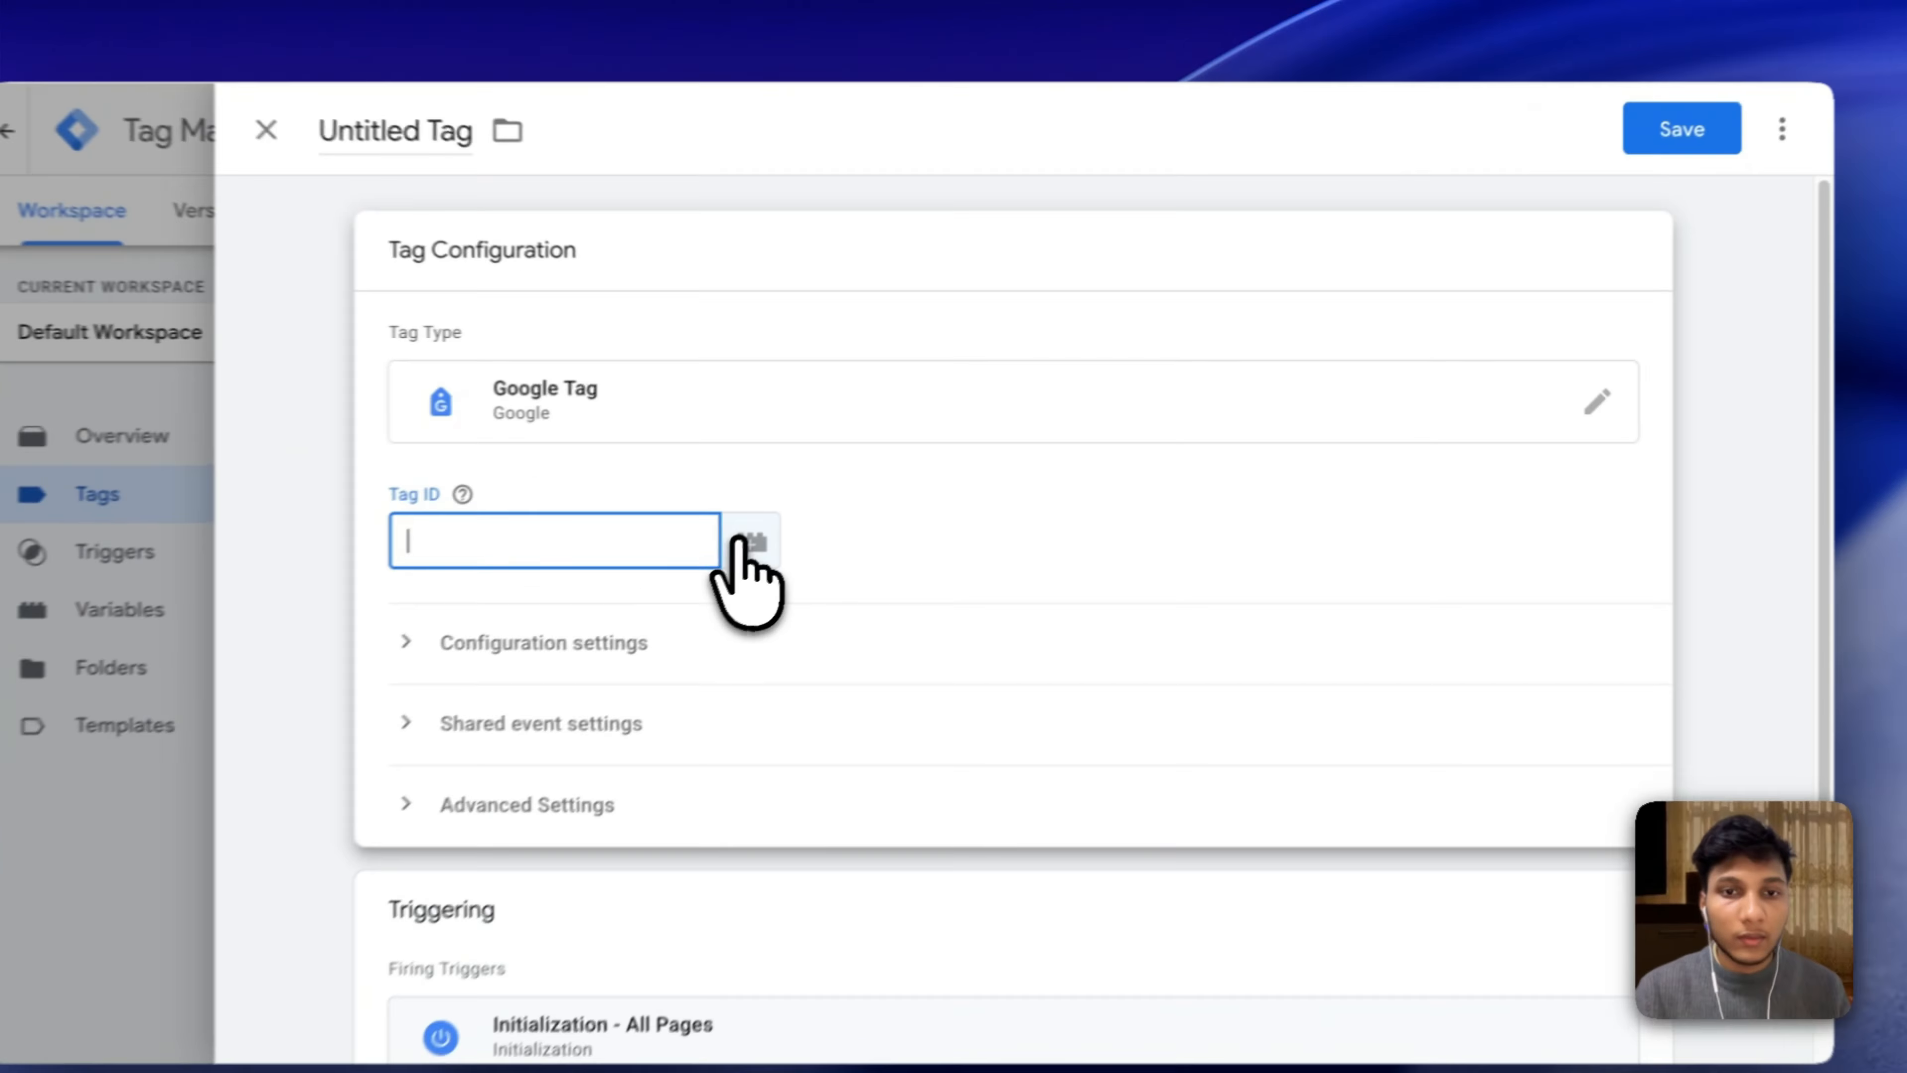
In Google Tag Manager, create a Constant variable for the Google Tag's Tag ID and paste the copied conversion ID as its value.
left_click(812, 510)
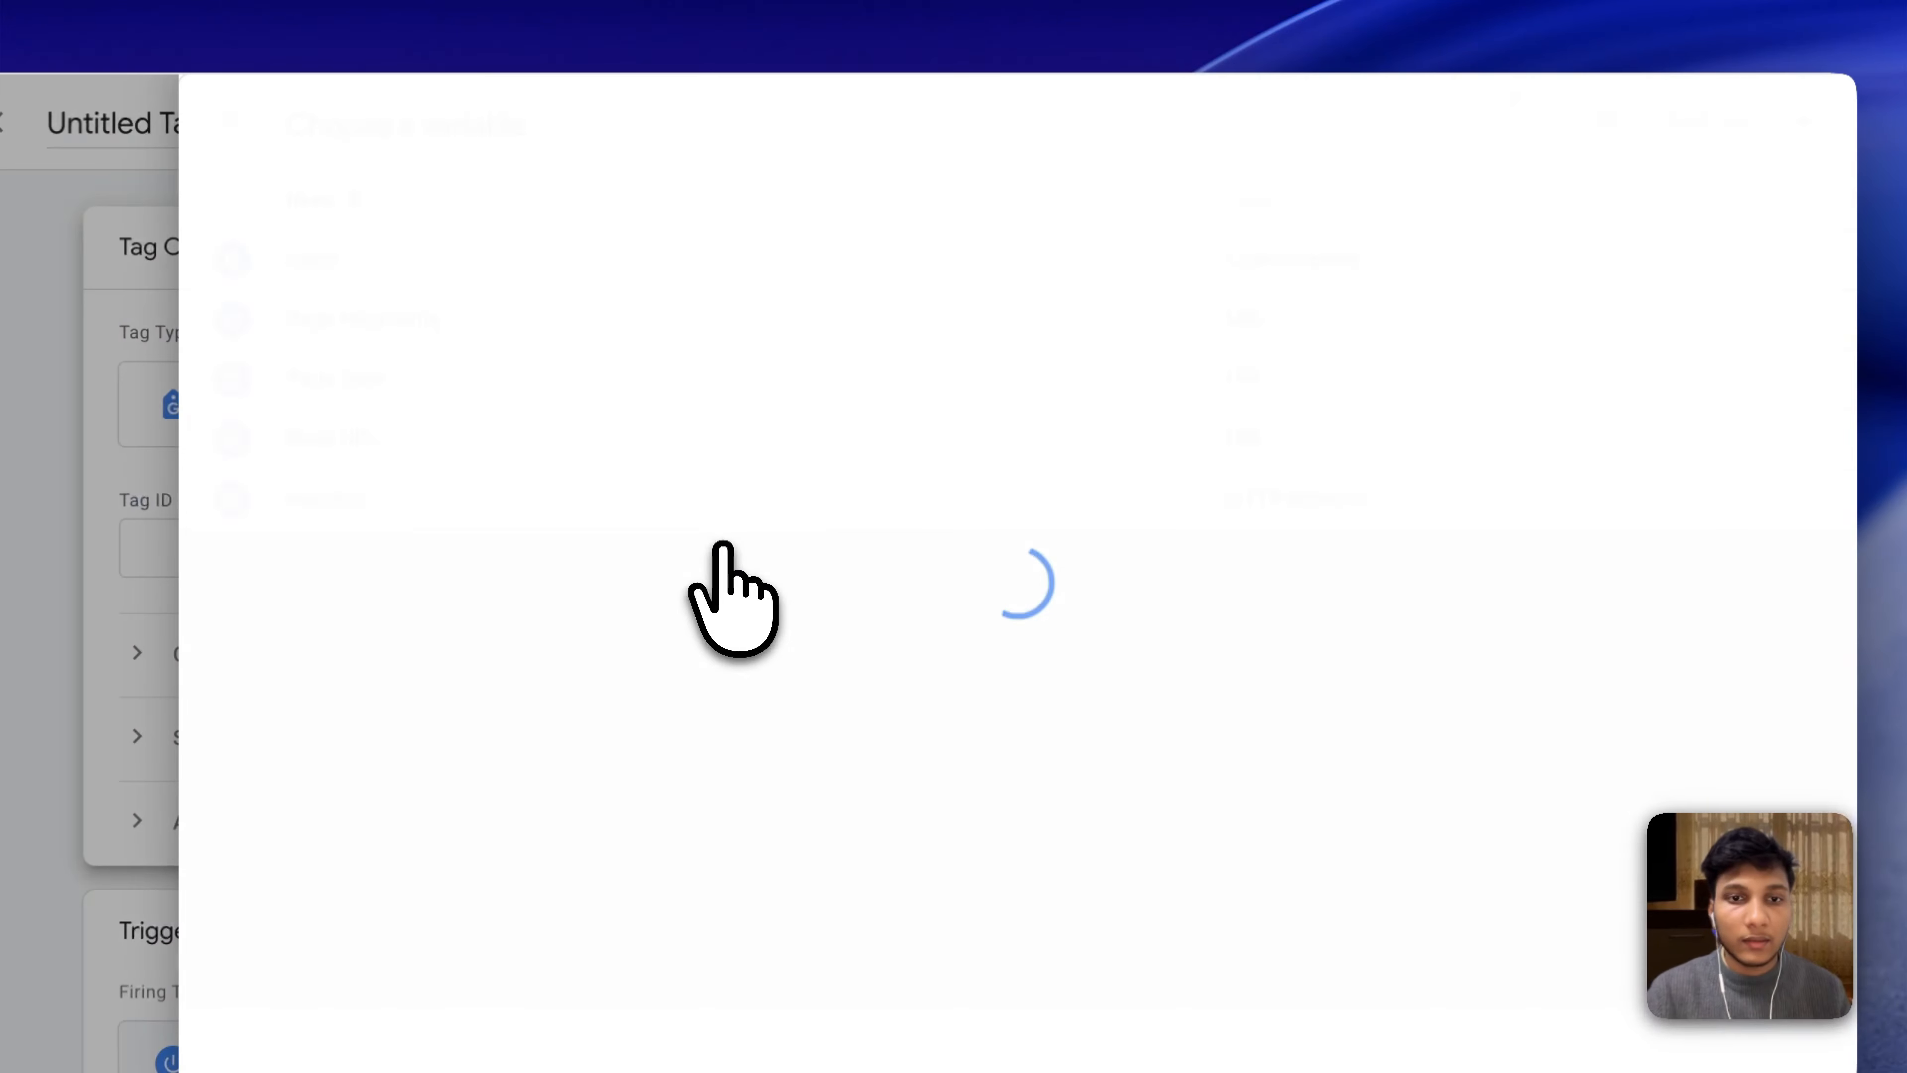
left_click(1736, 147)
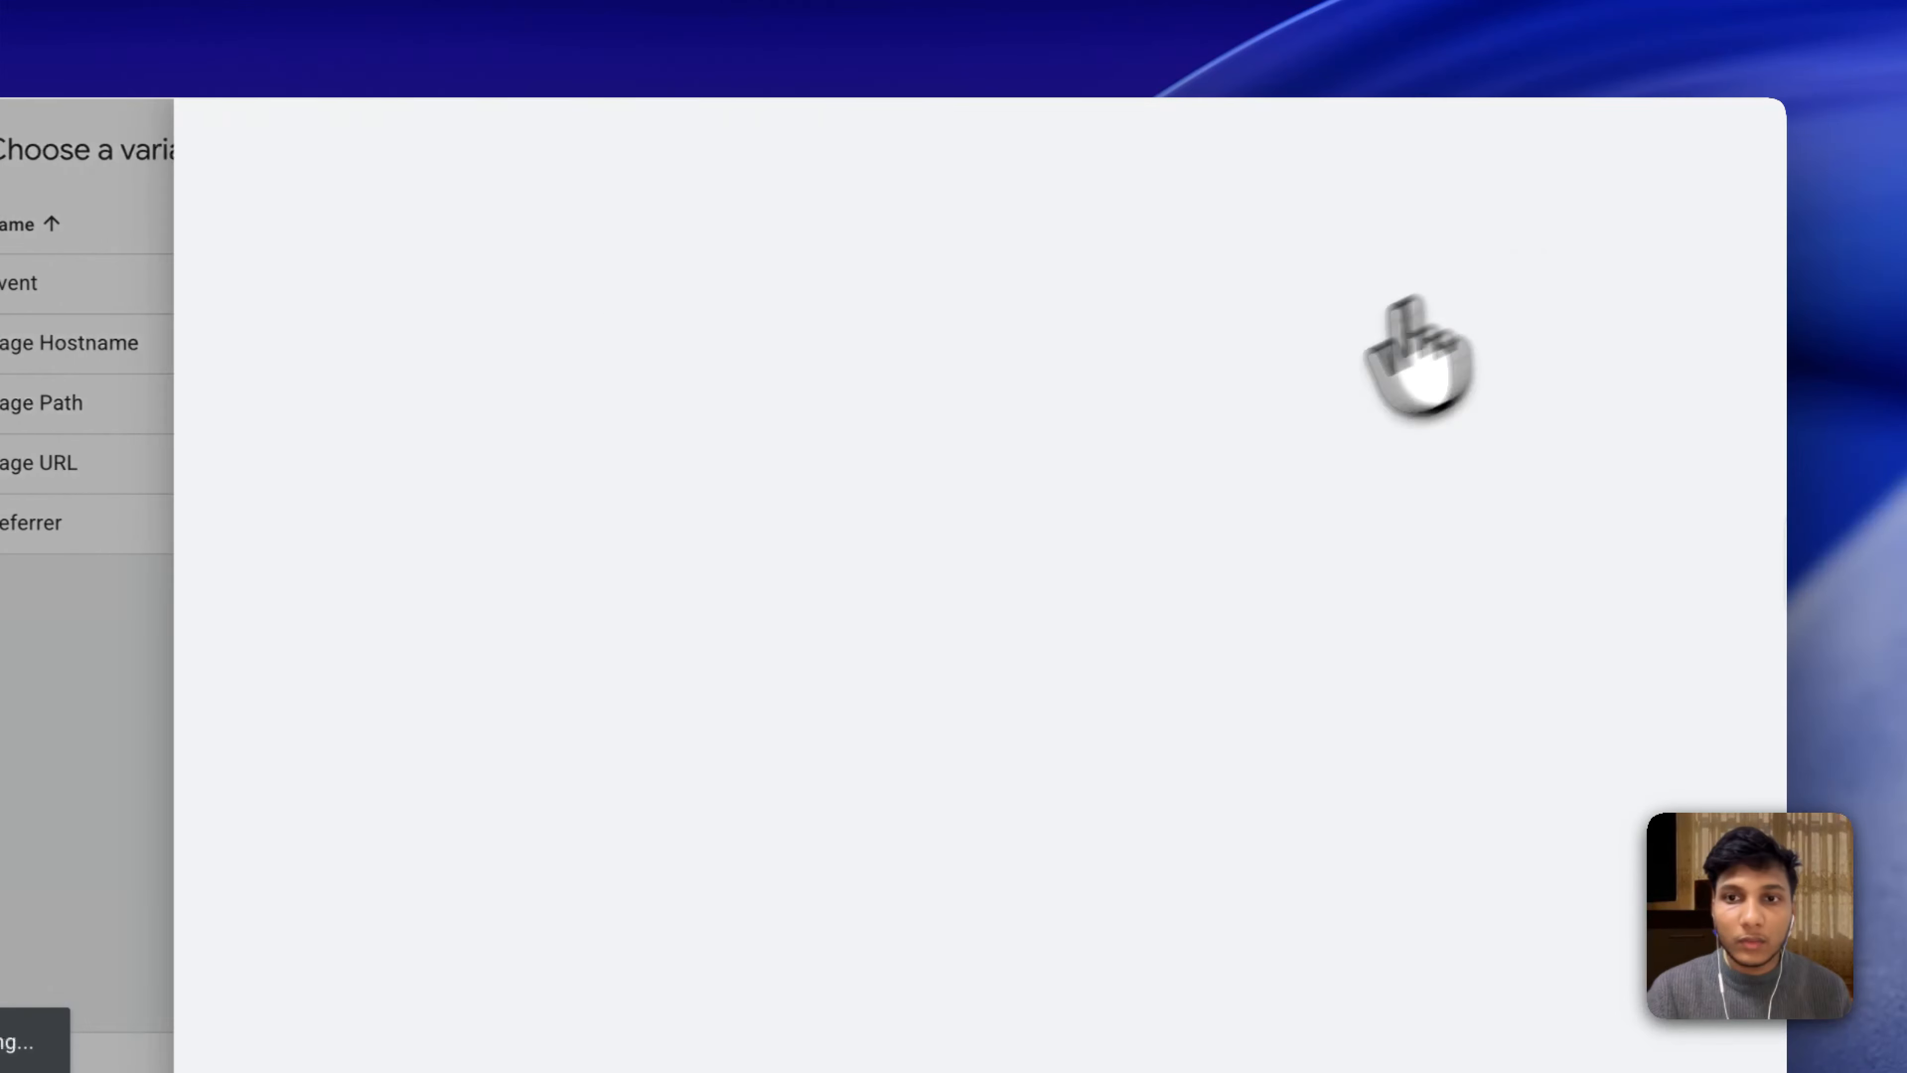
left_click(1263, 379)
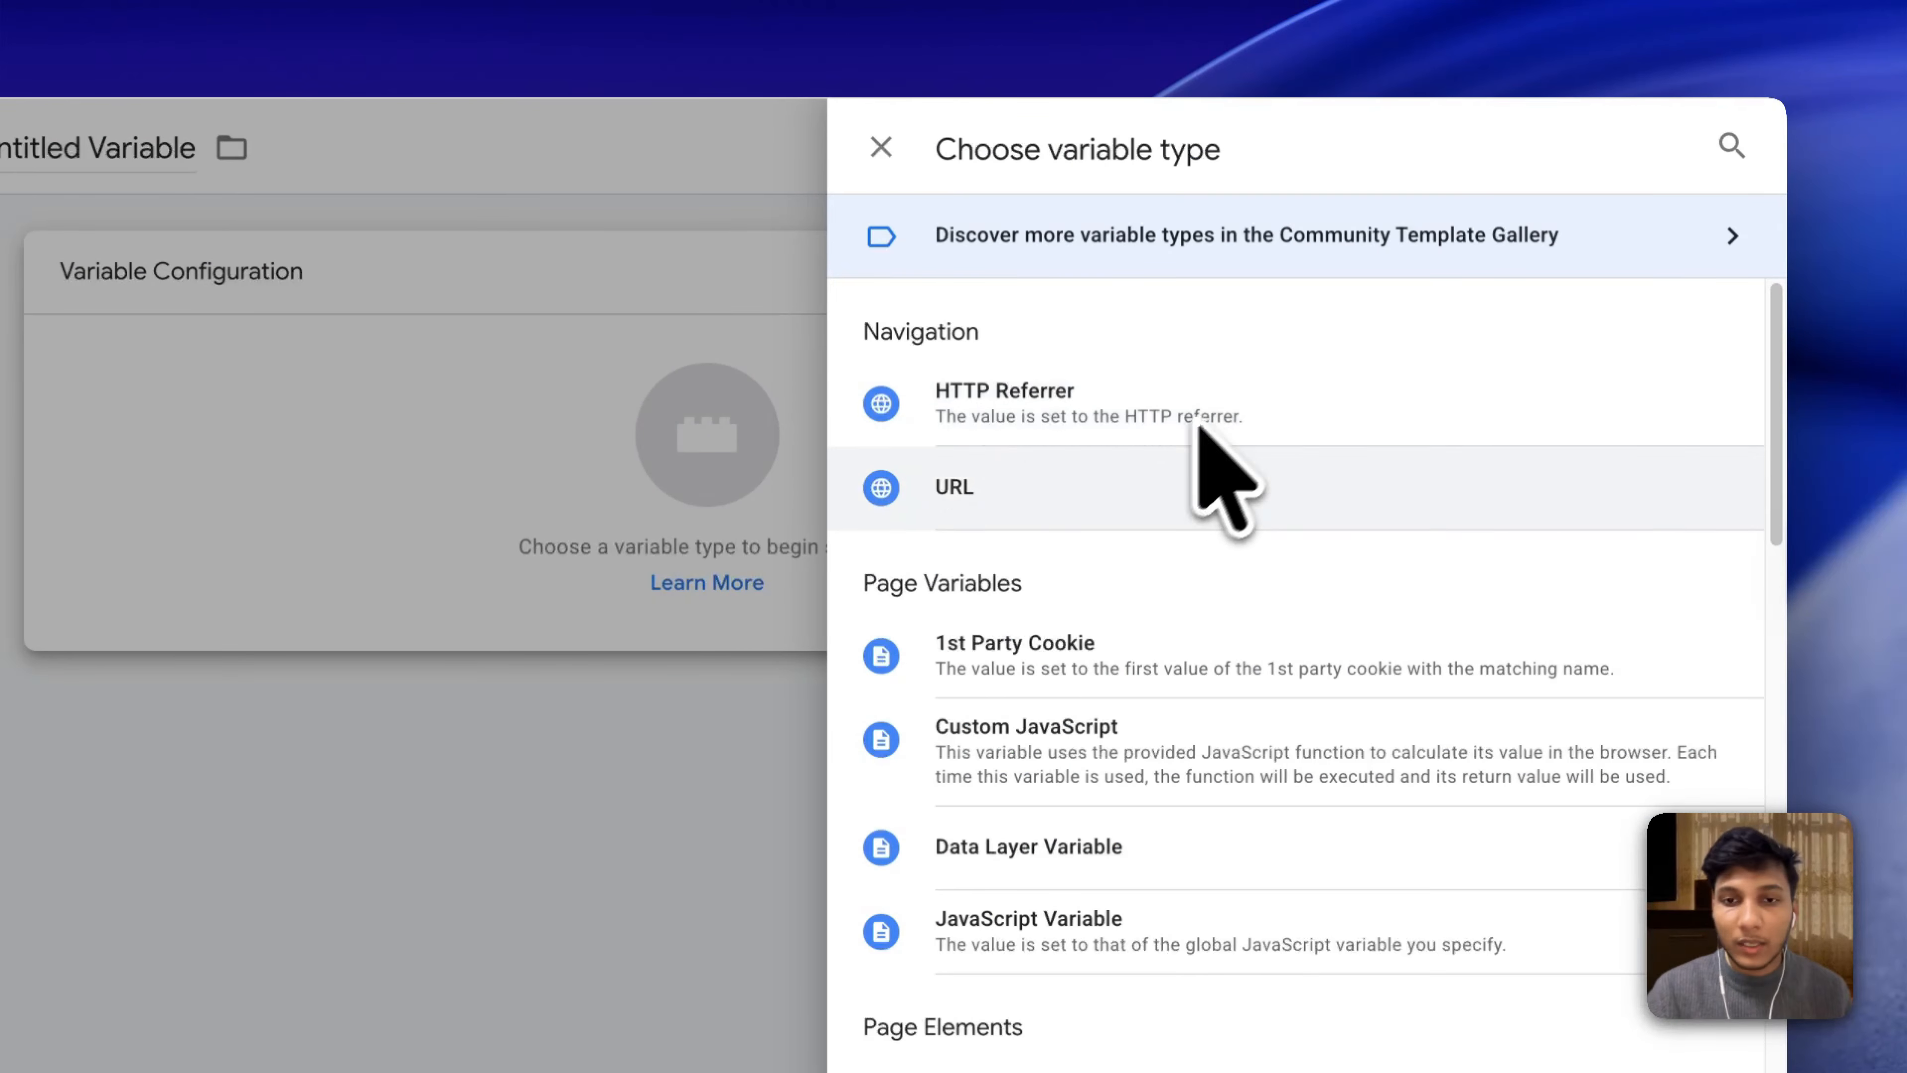
scroll(1044, 623, "down", 4)
scroll(1014, 608, "down", 6)
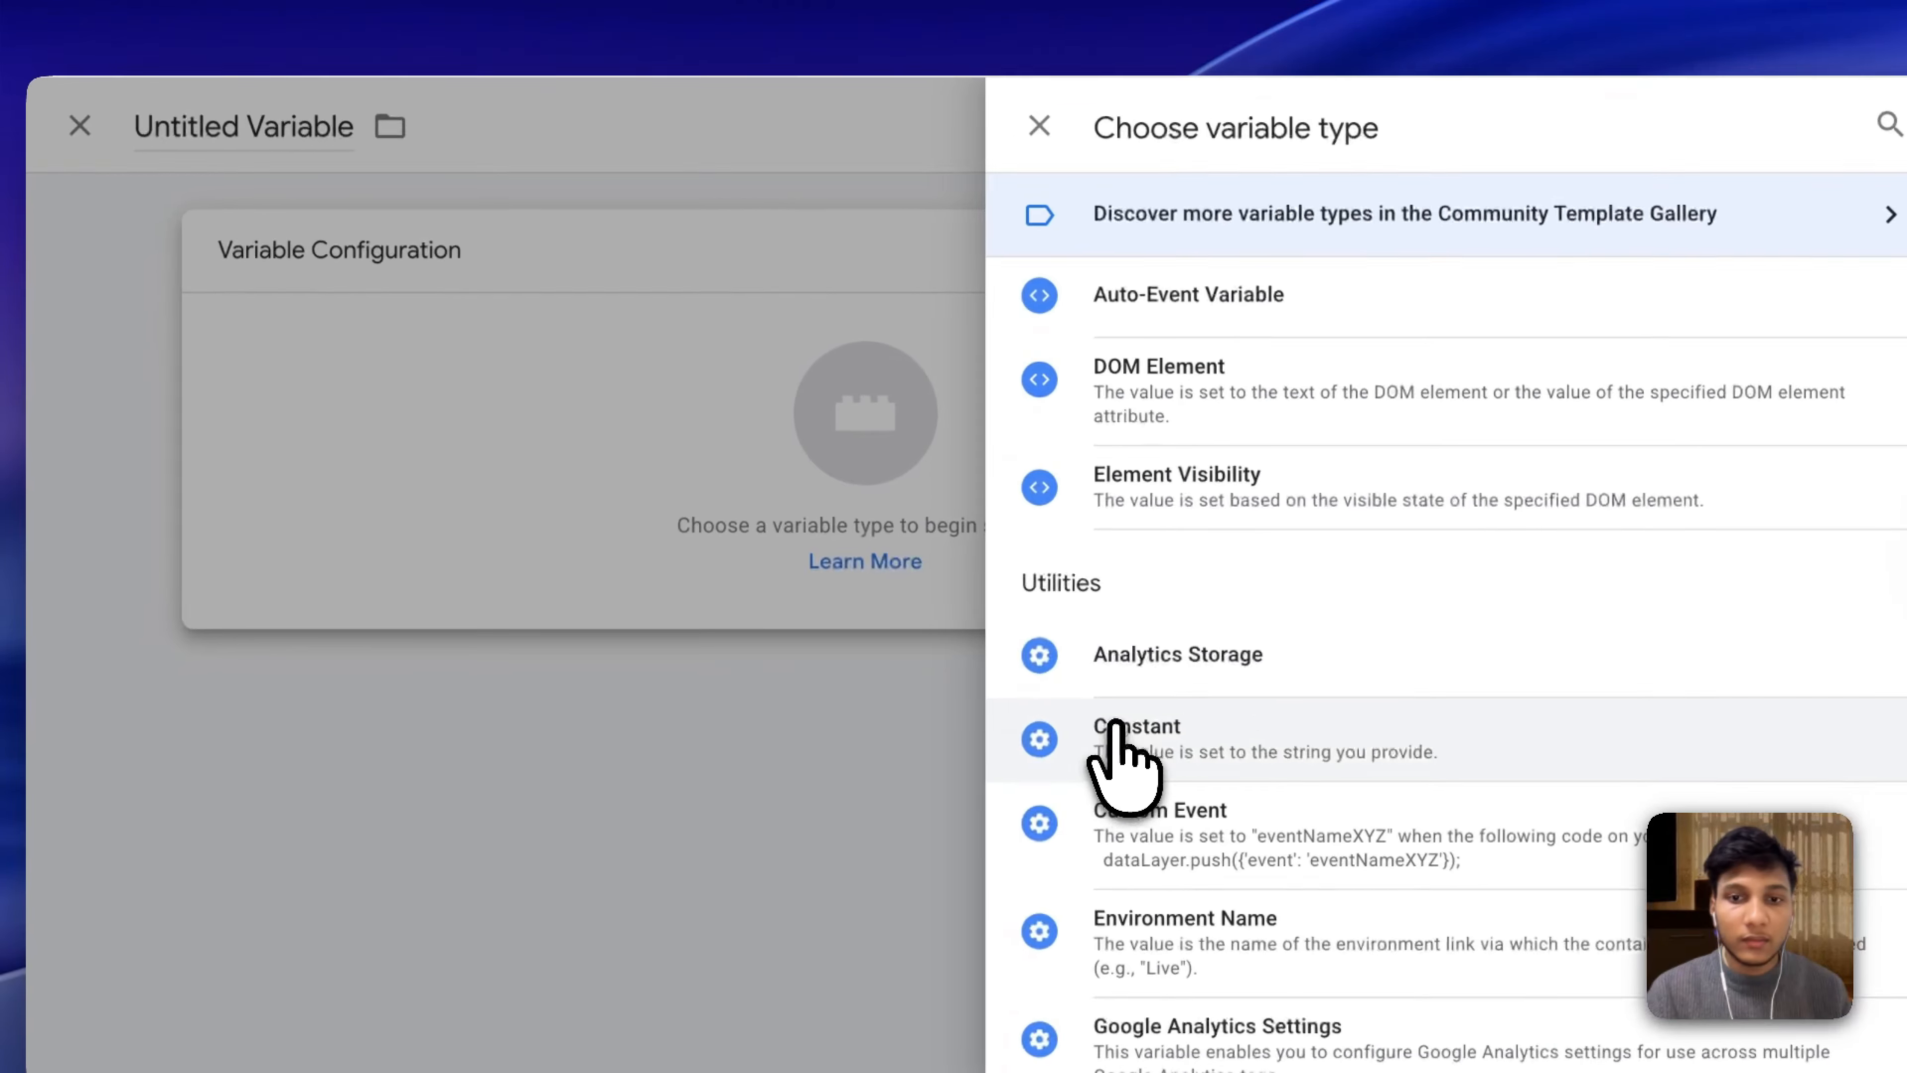
left_click(1117, 727)
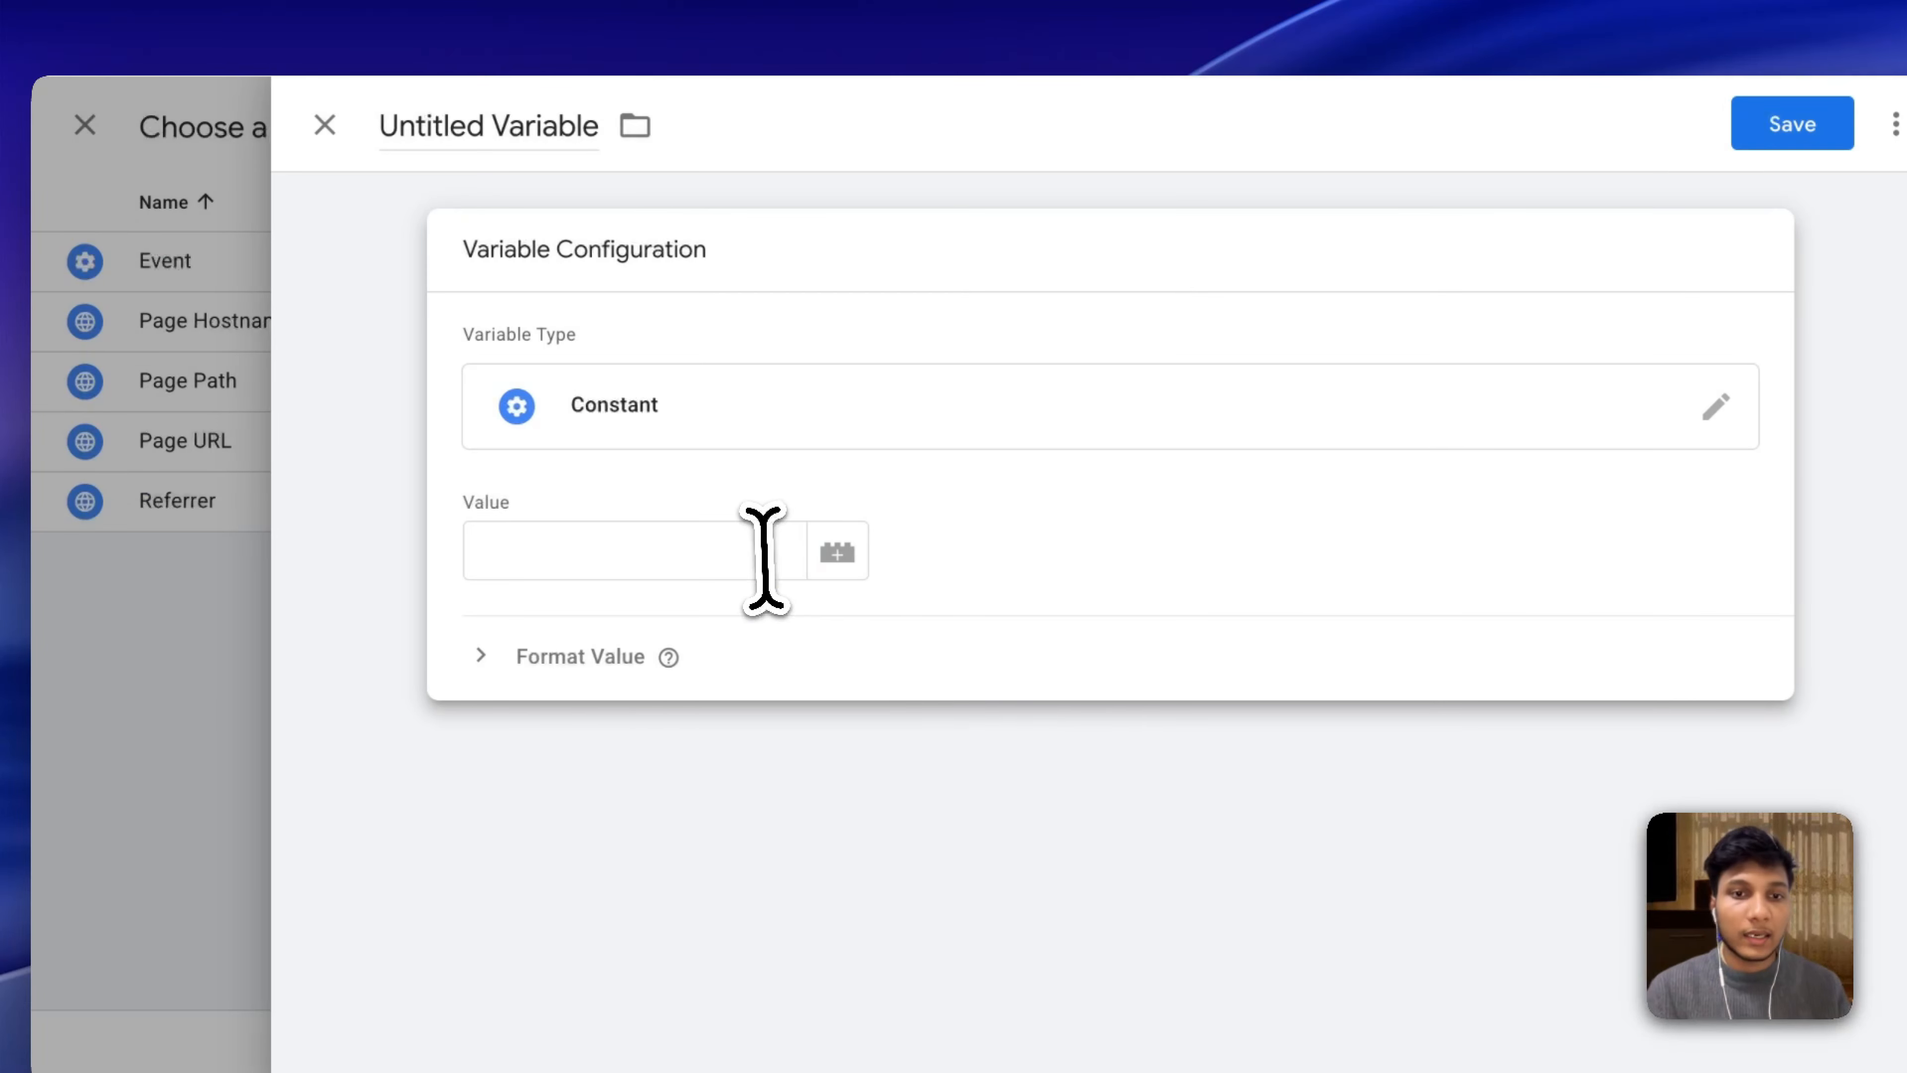
key("super+v")
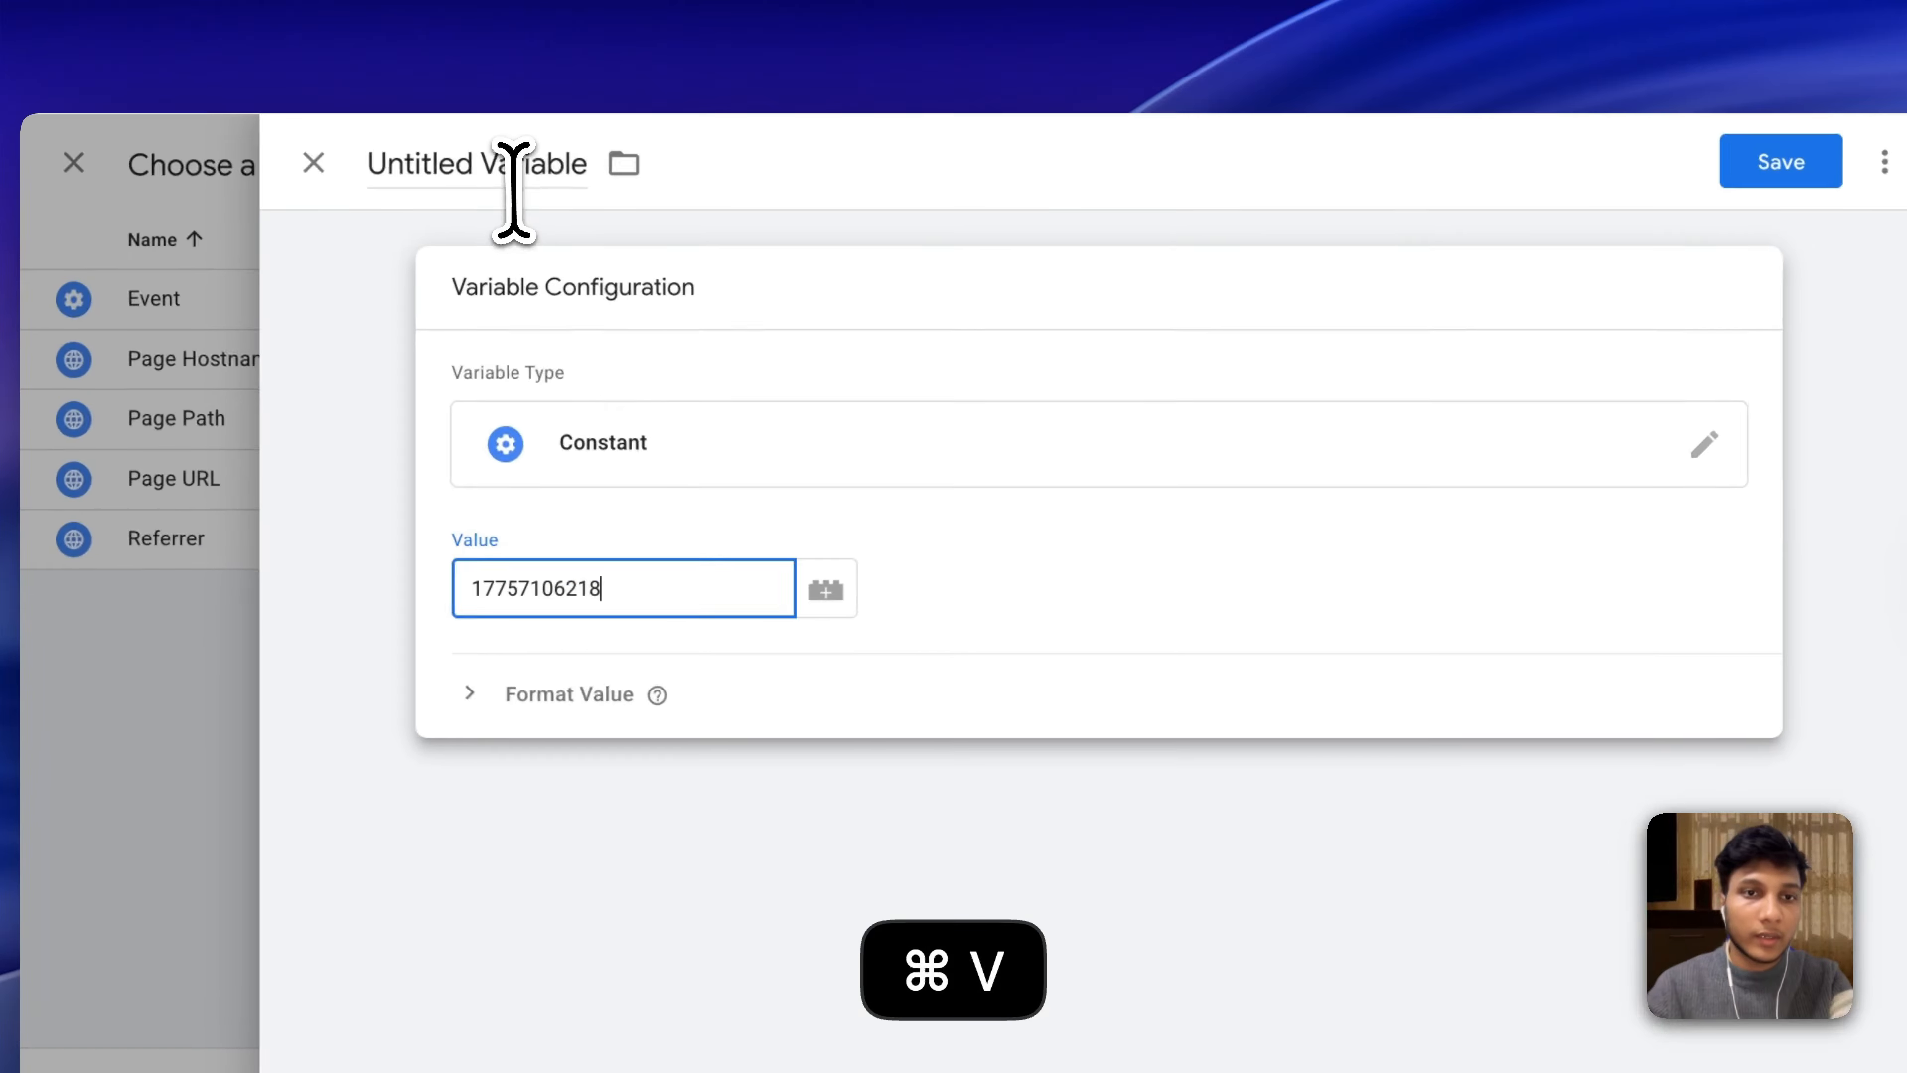
Name the new Constant variable "Google Ads ID" and save it for use as the Tag ID.
double_click(524, 146)
triple_click(512, 196)
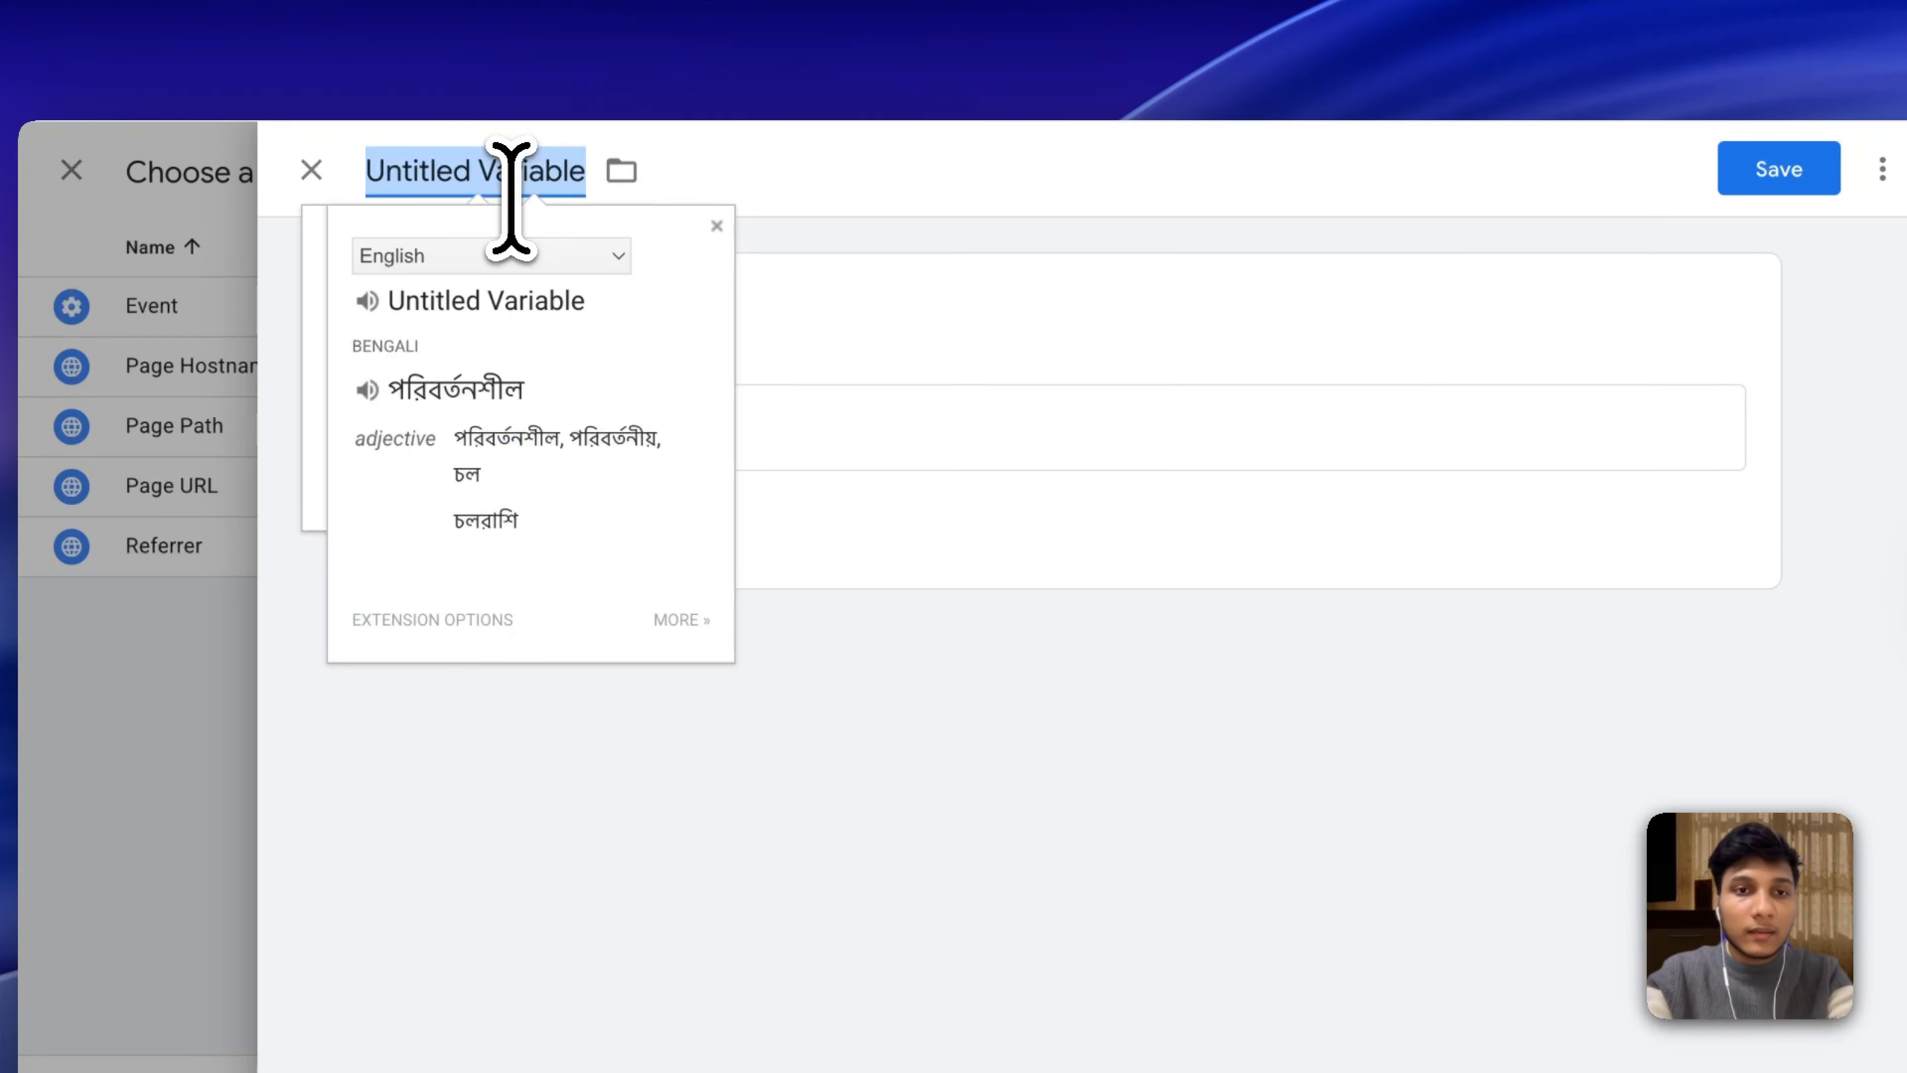
type("Google Ads")
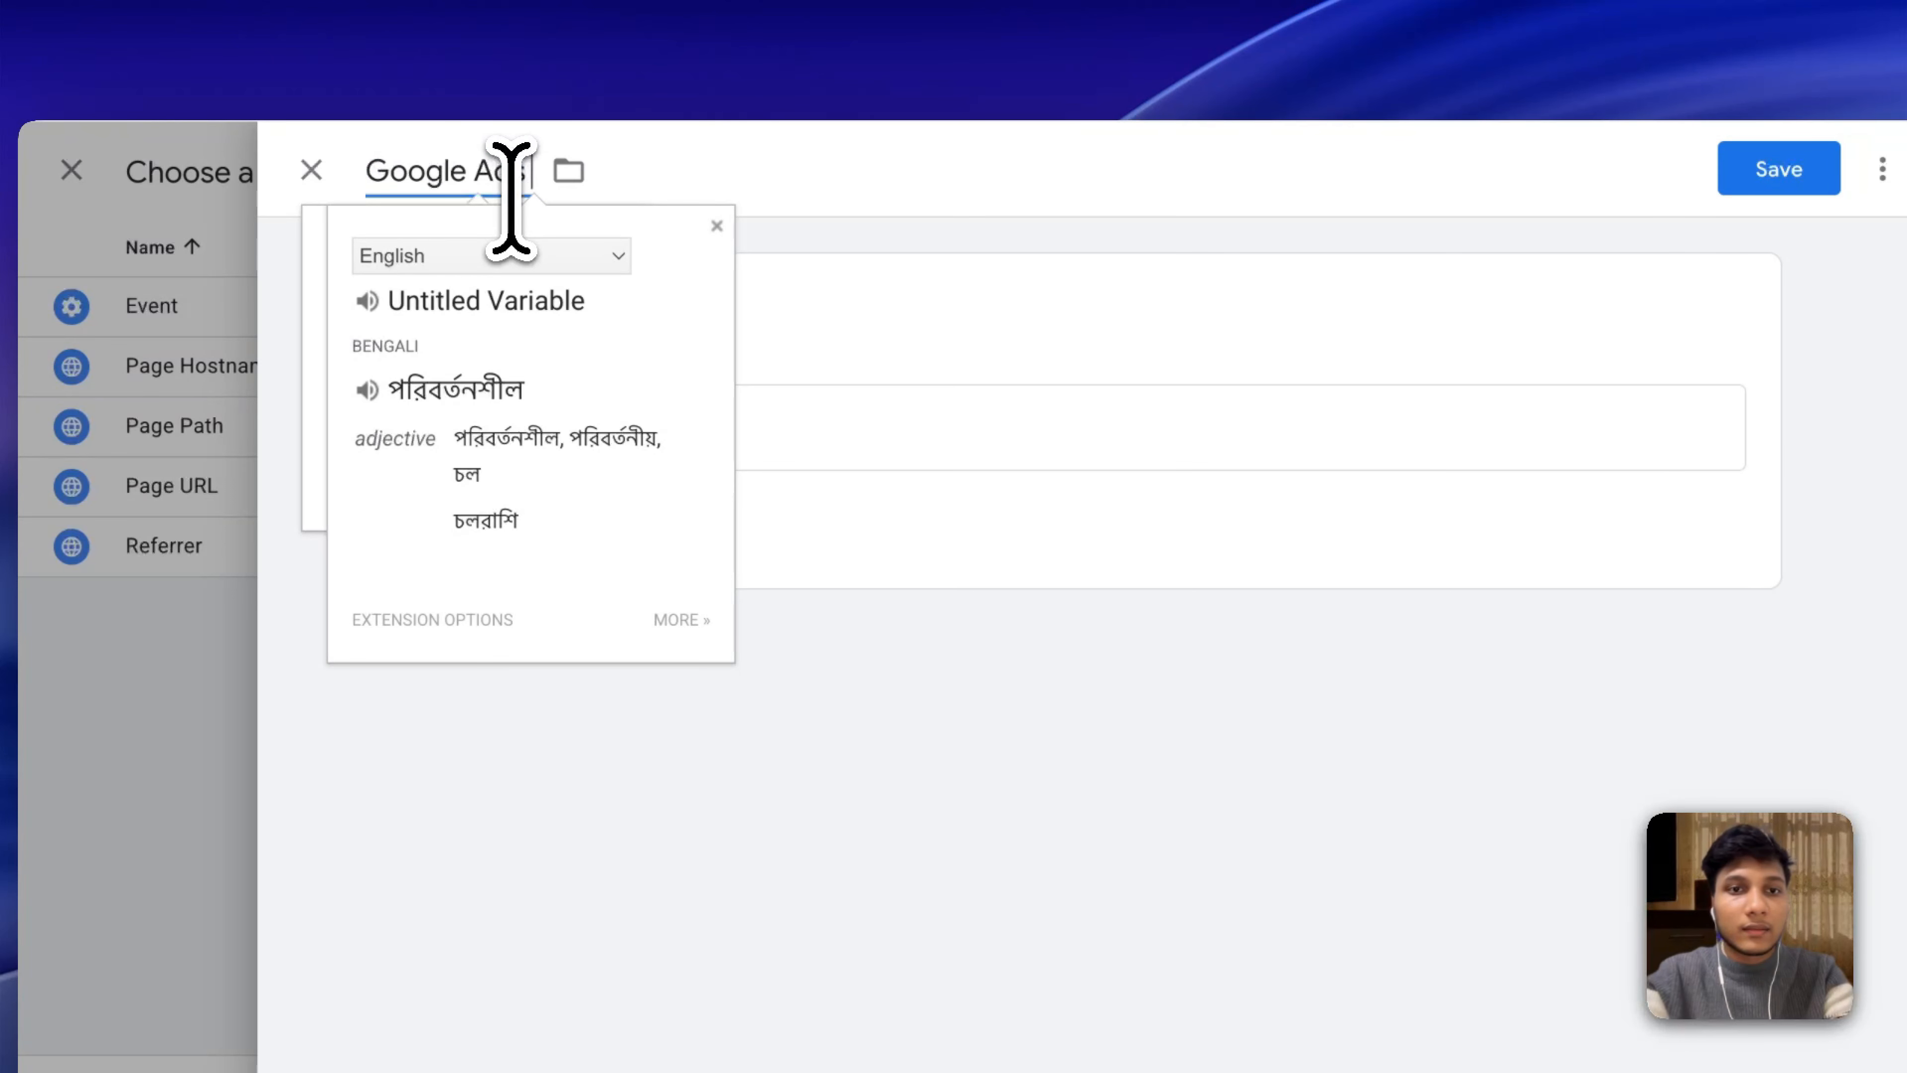
type(" ID")
left_click(1750, 168)
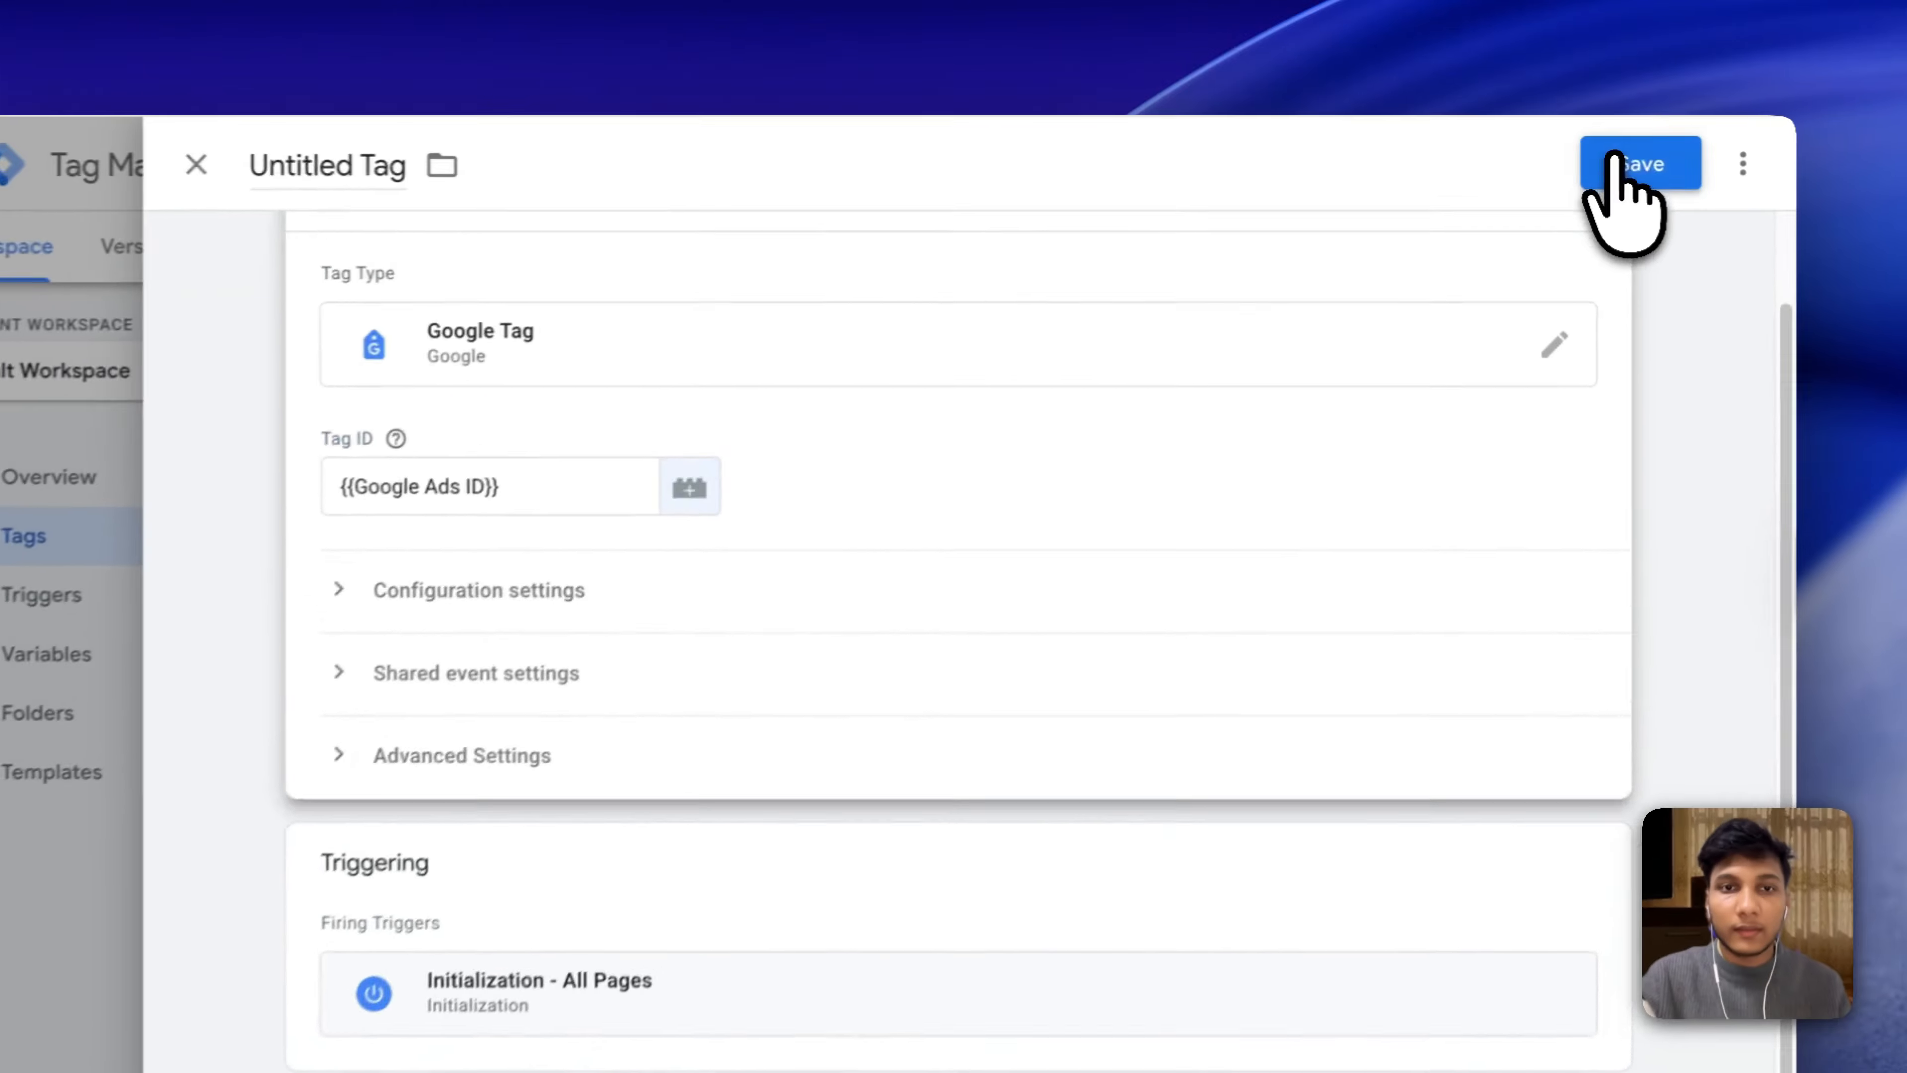
Save the Google Tag firing on Initialization - All Pages under the name "Google Tag for Google Ads".
left_click(1609, 160)
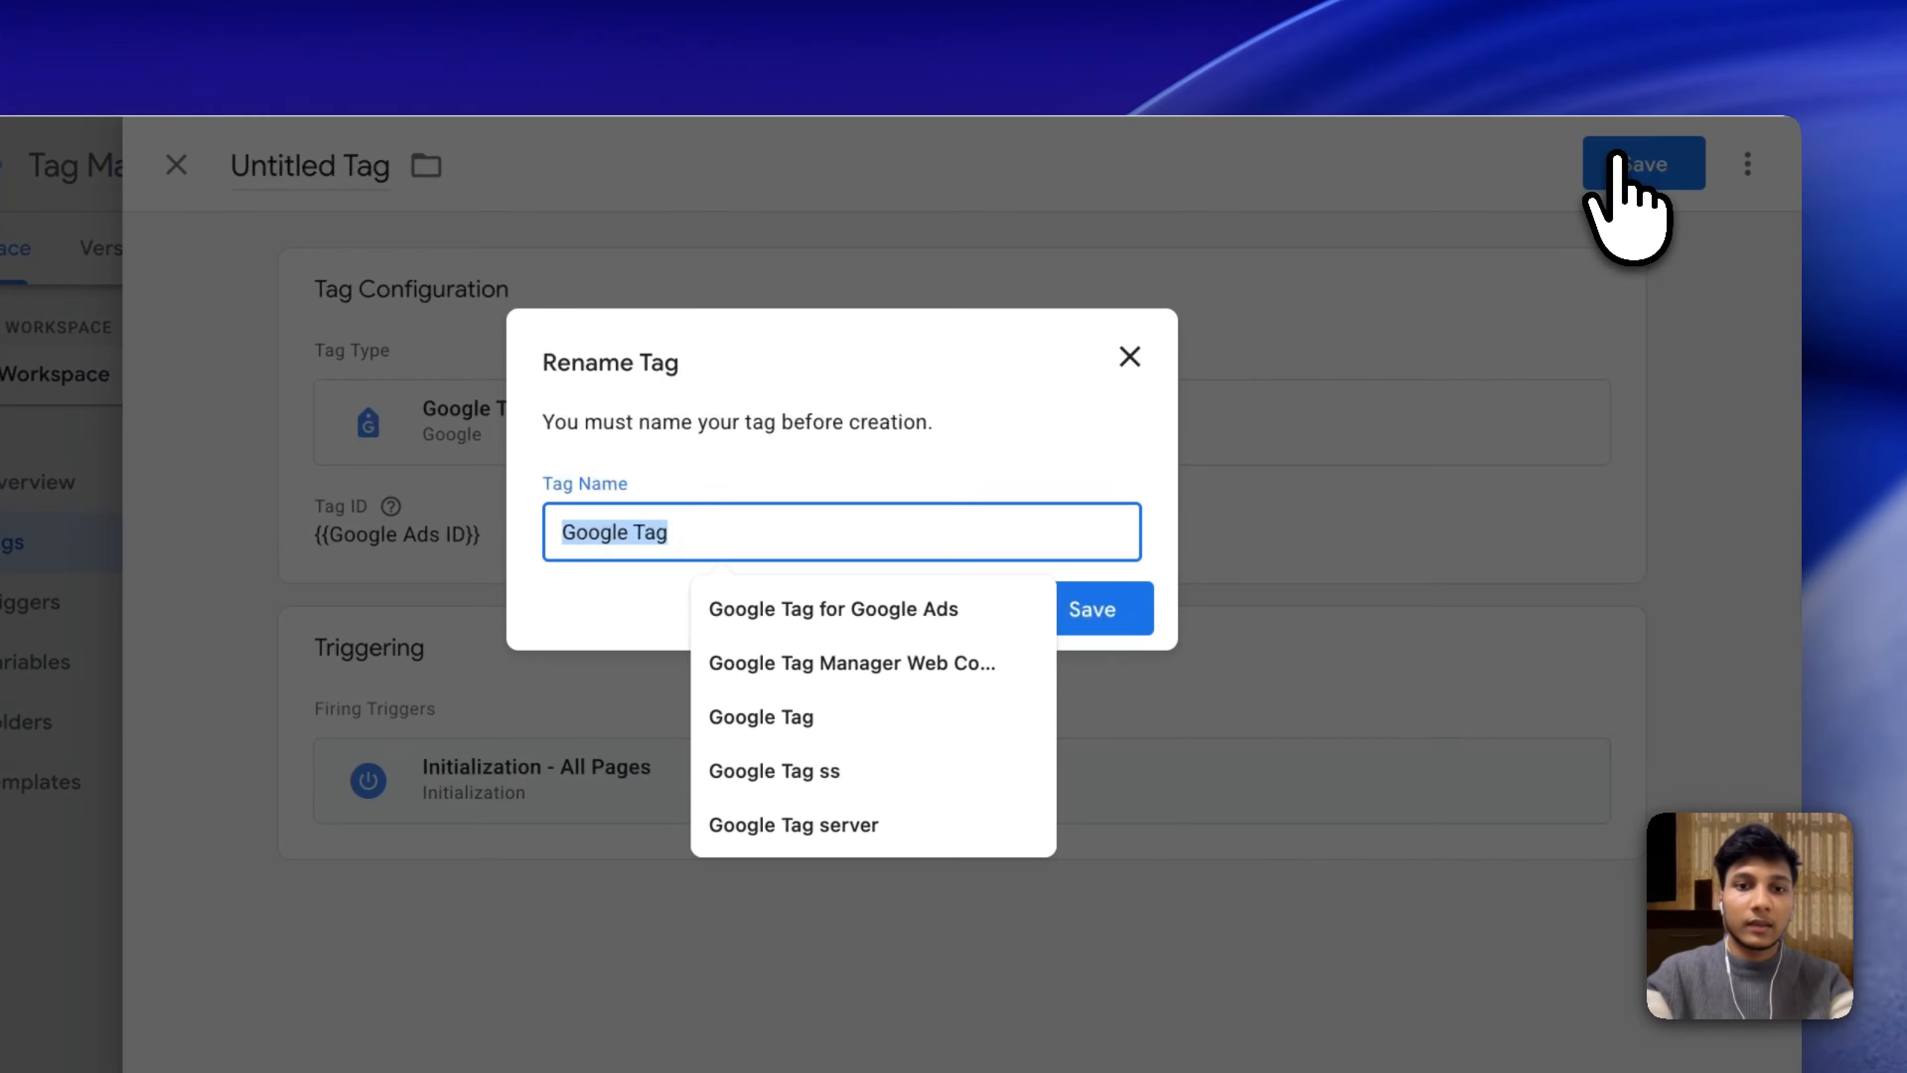
left_click(920, 610)
left_click(1045, 610)
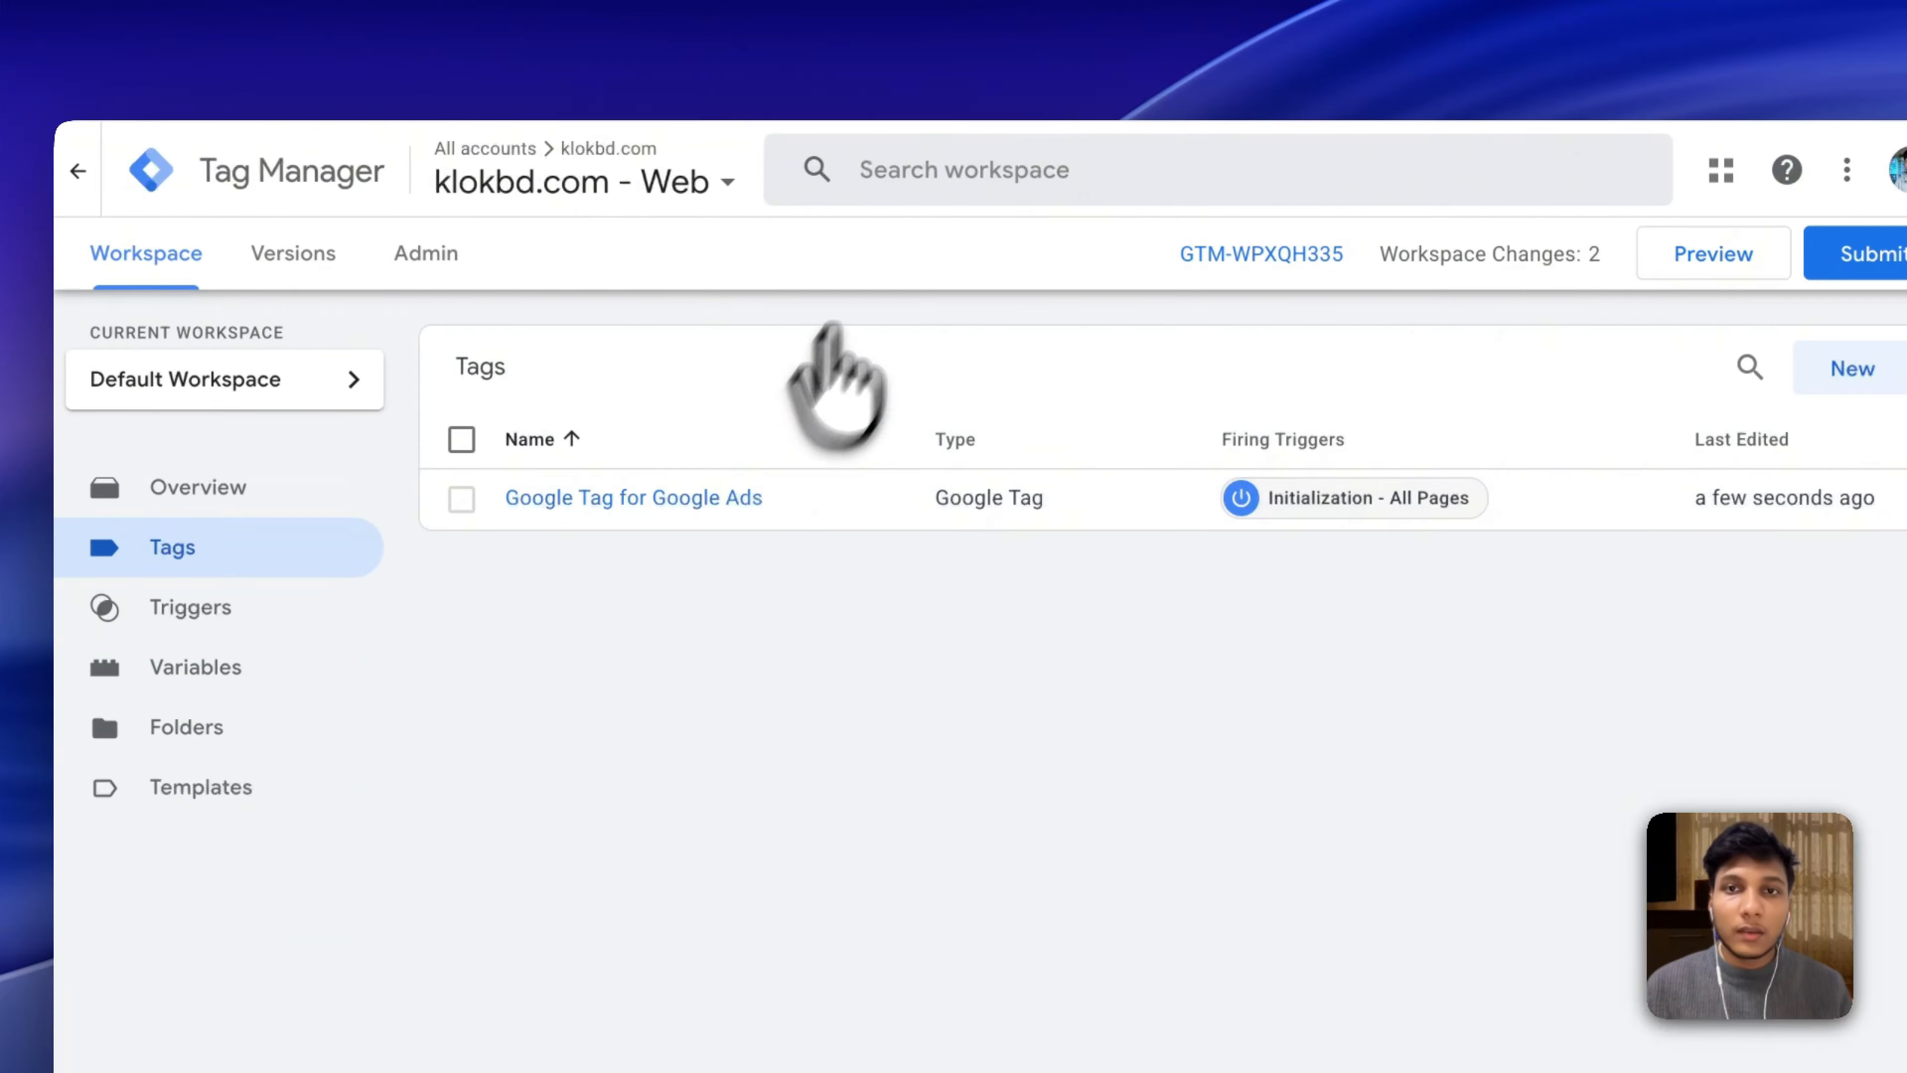
left_click(1852, 368)
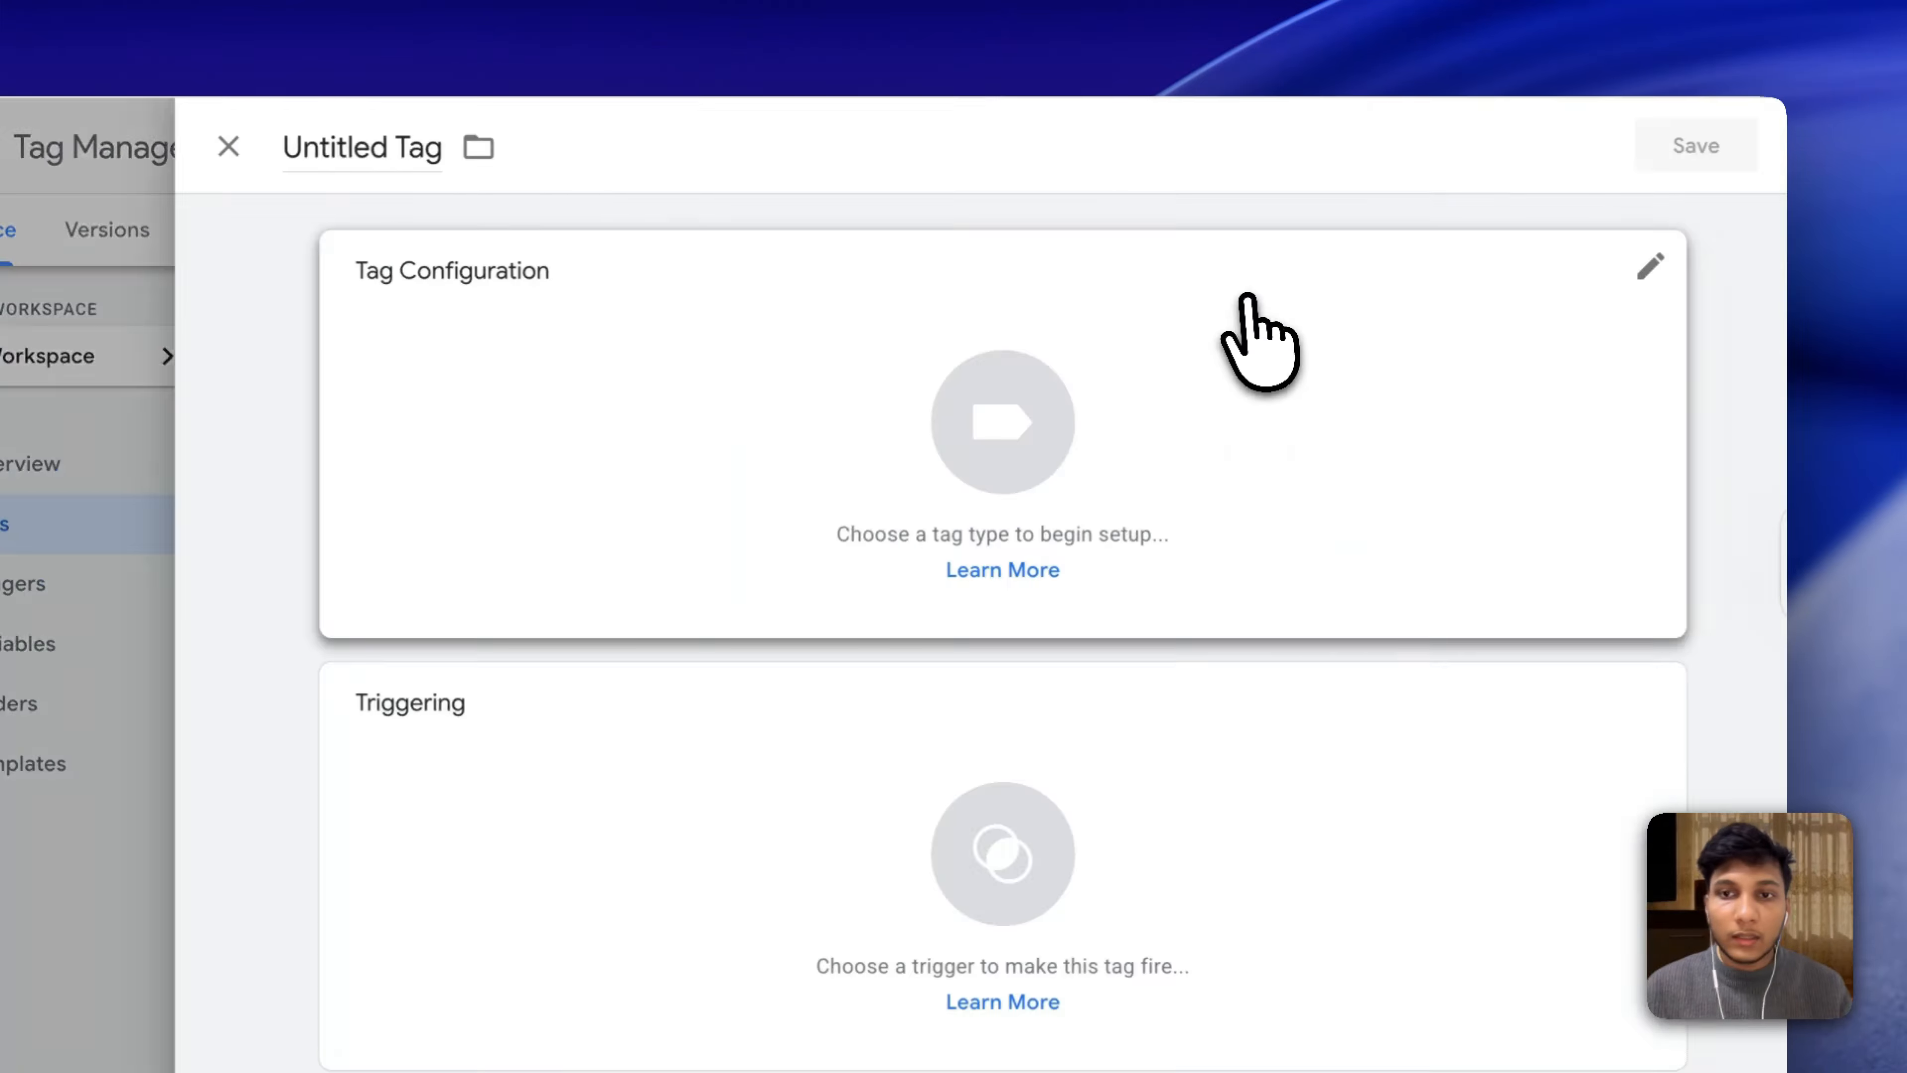
left_click(1249, 297)
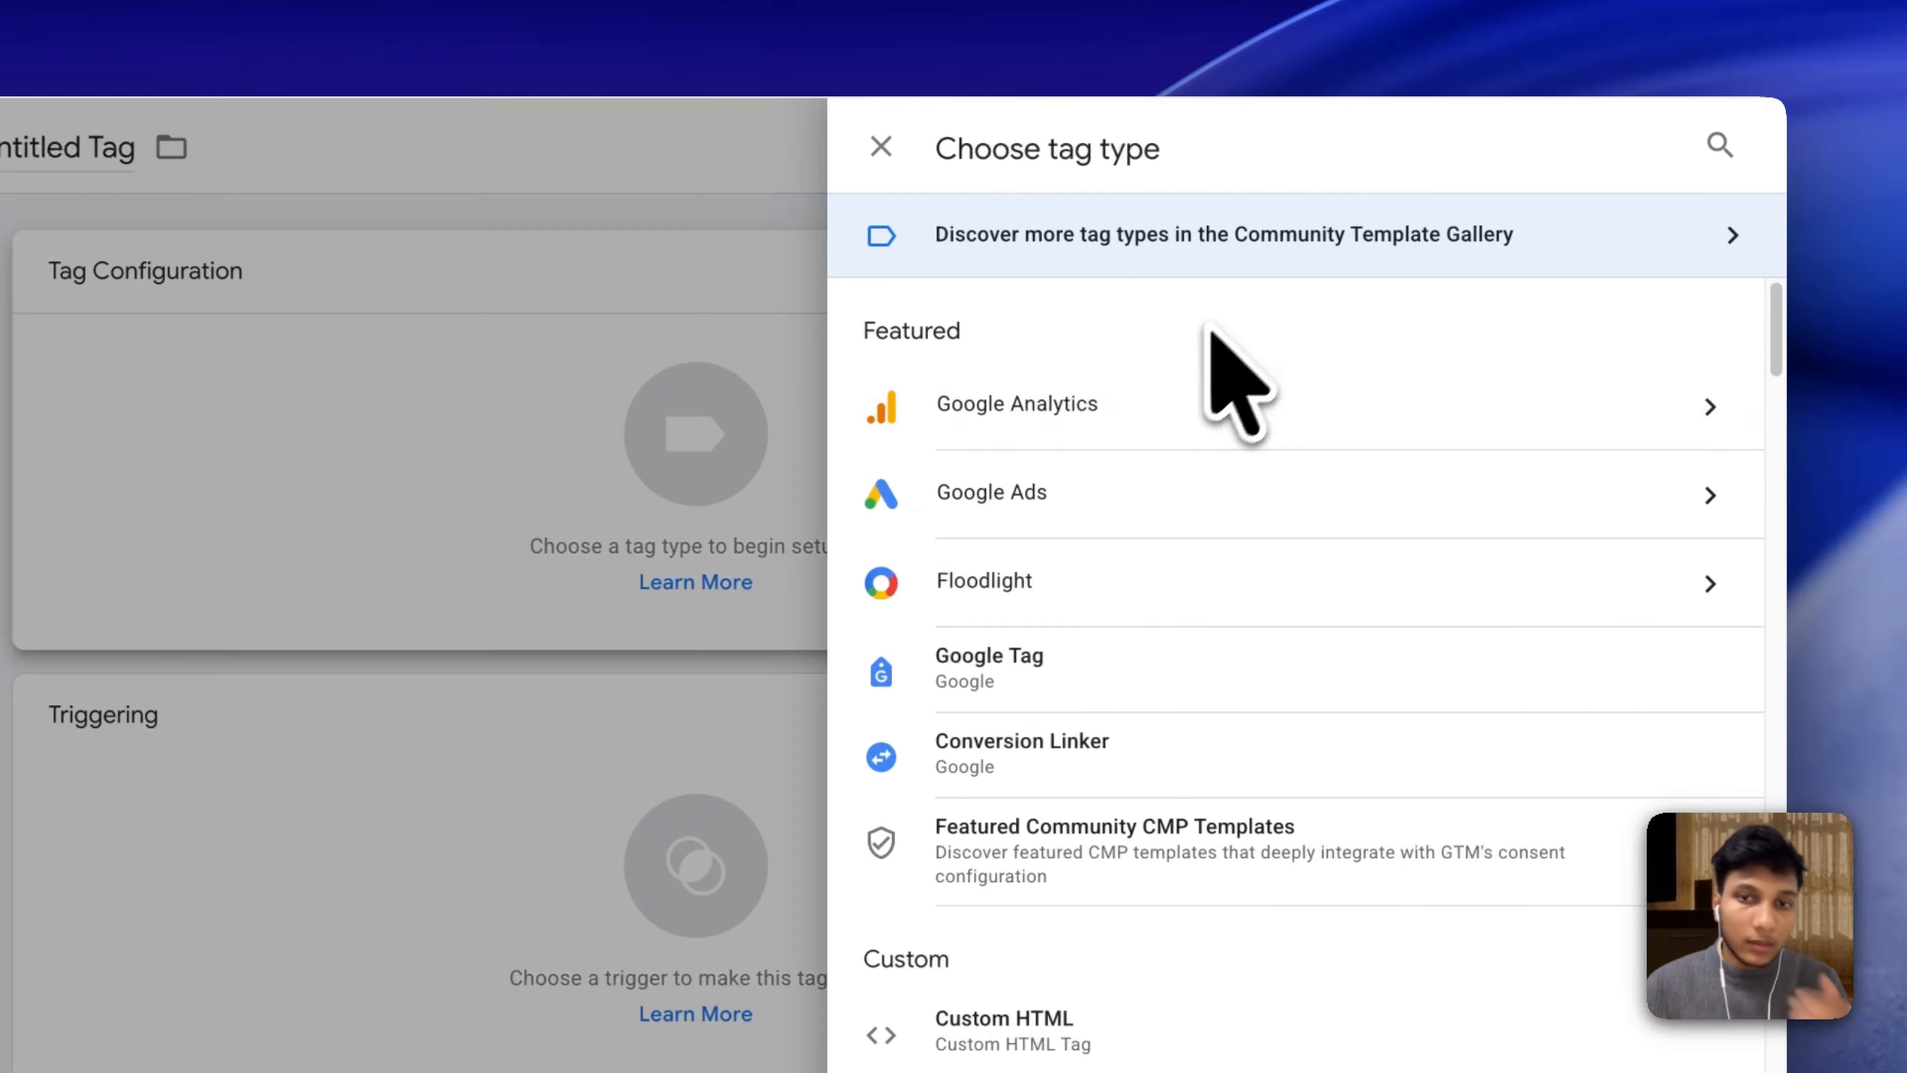
left_click(1155, 490)
left_click(1160, 508)
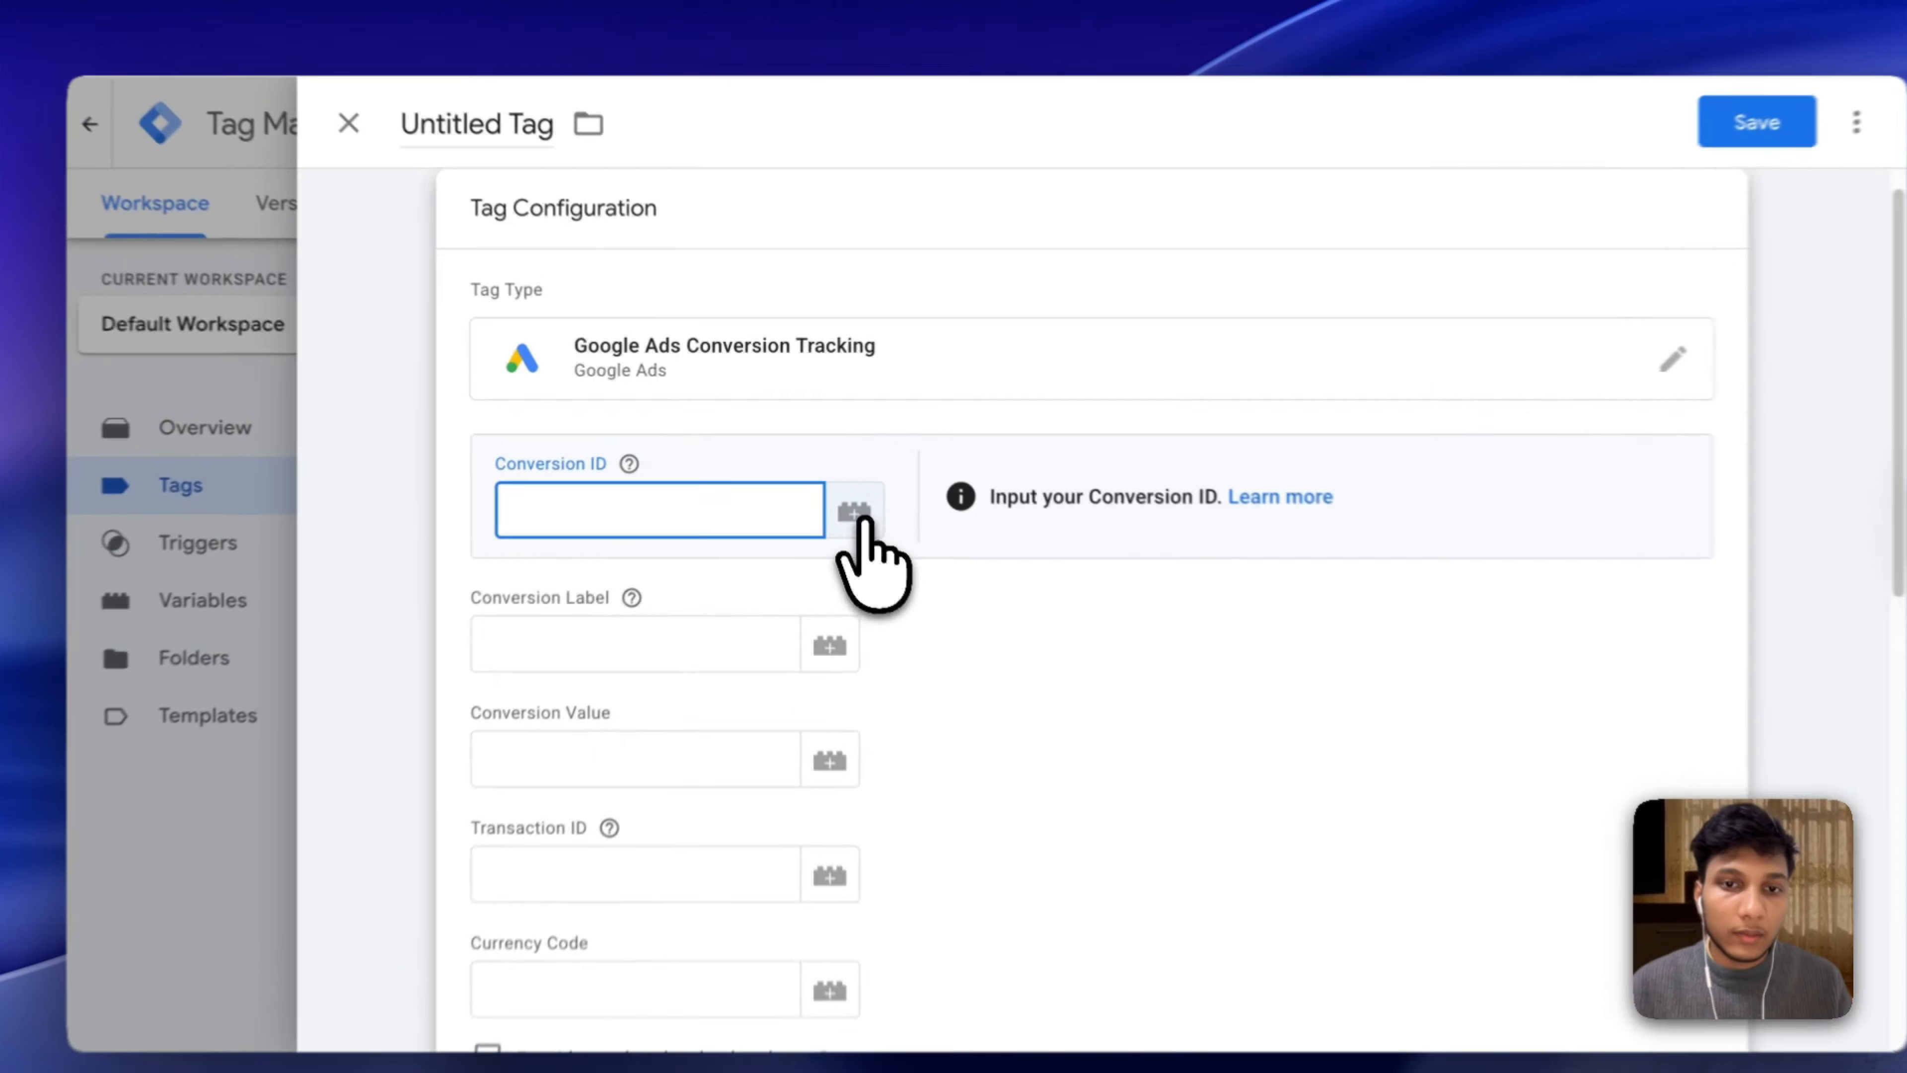
left_click(839, 492)
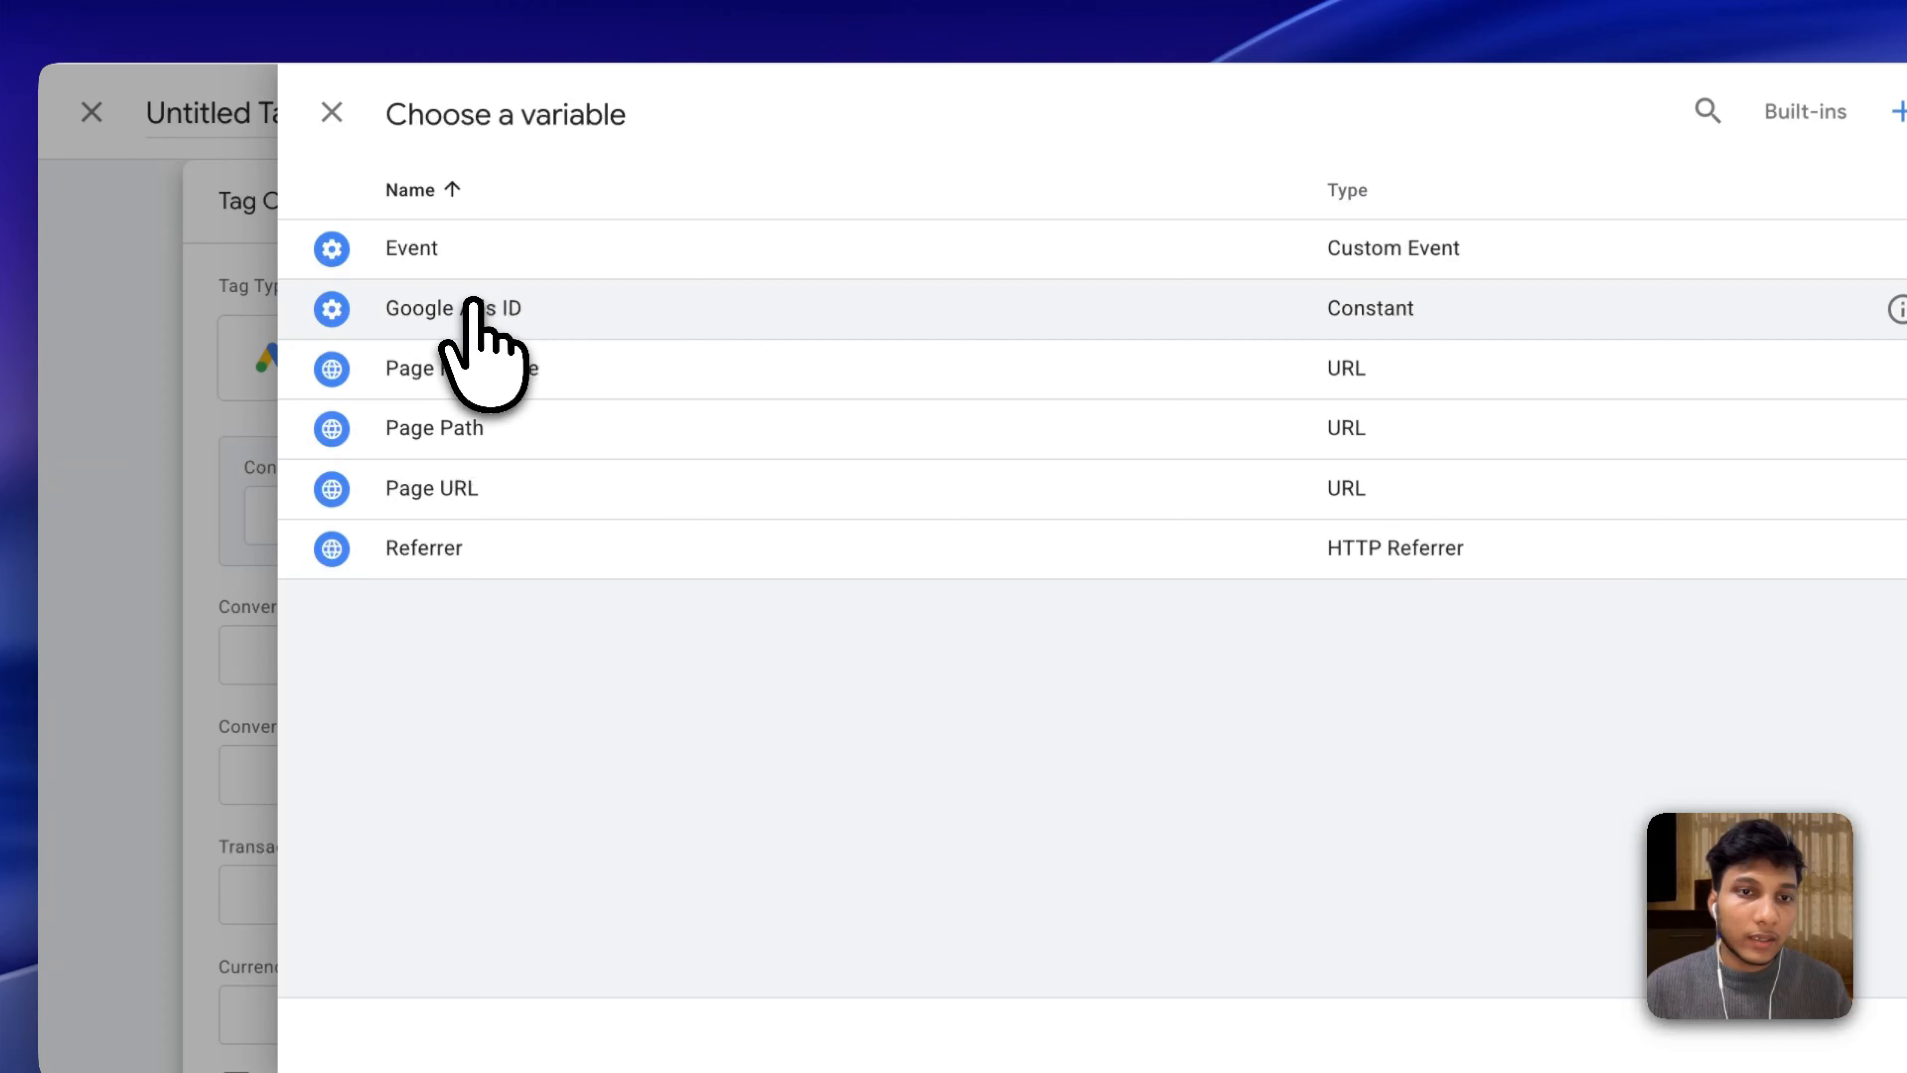
left_click(471, 302)
left_click(710, 637)
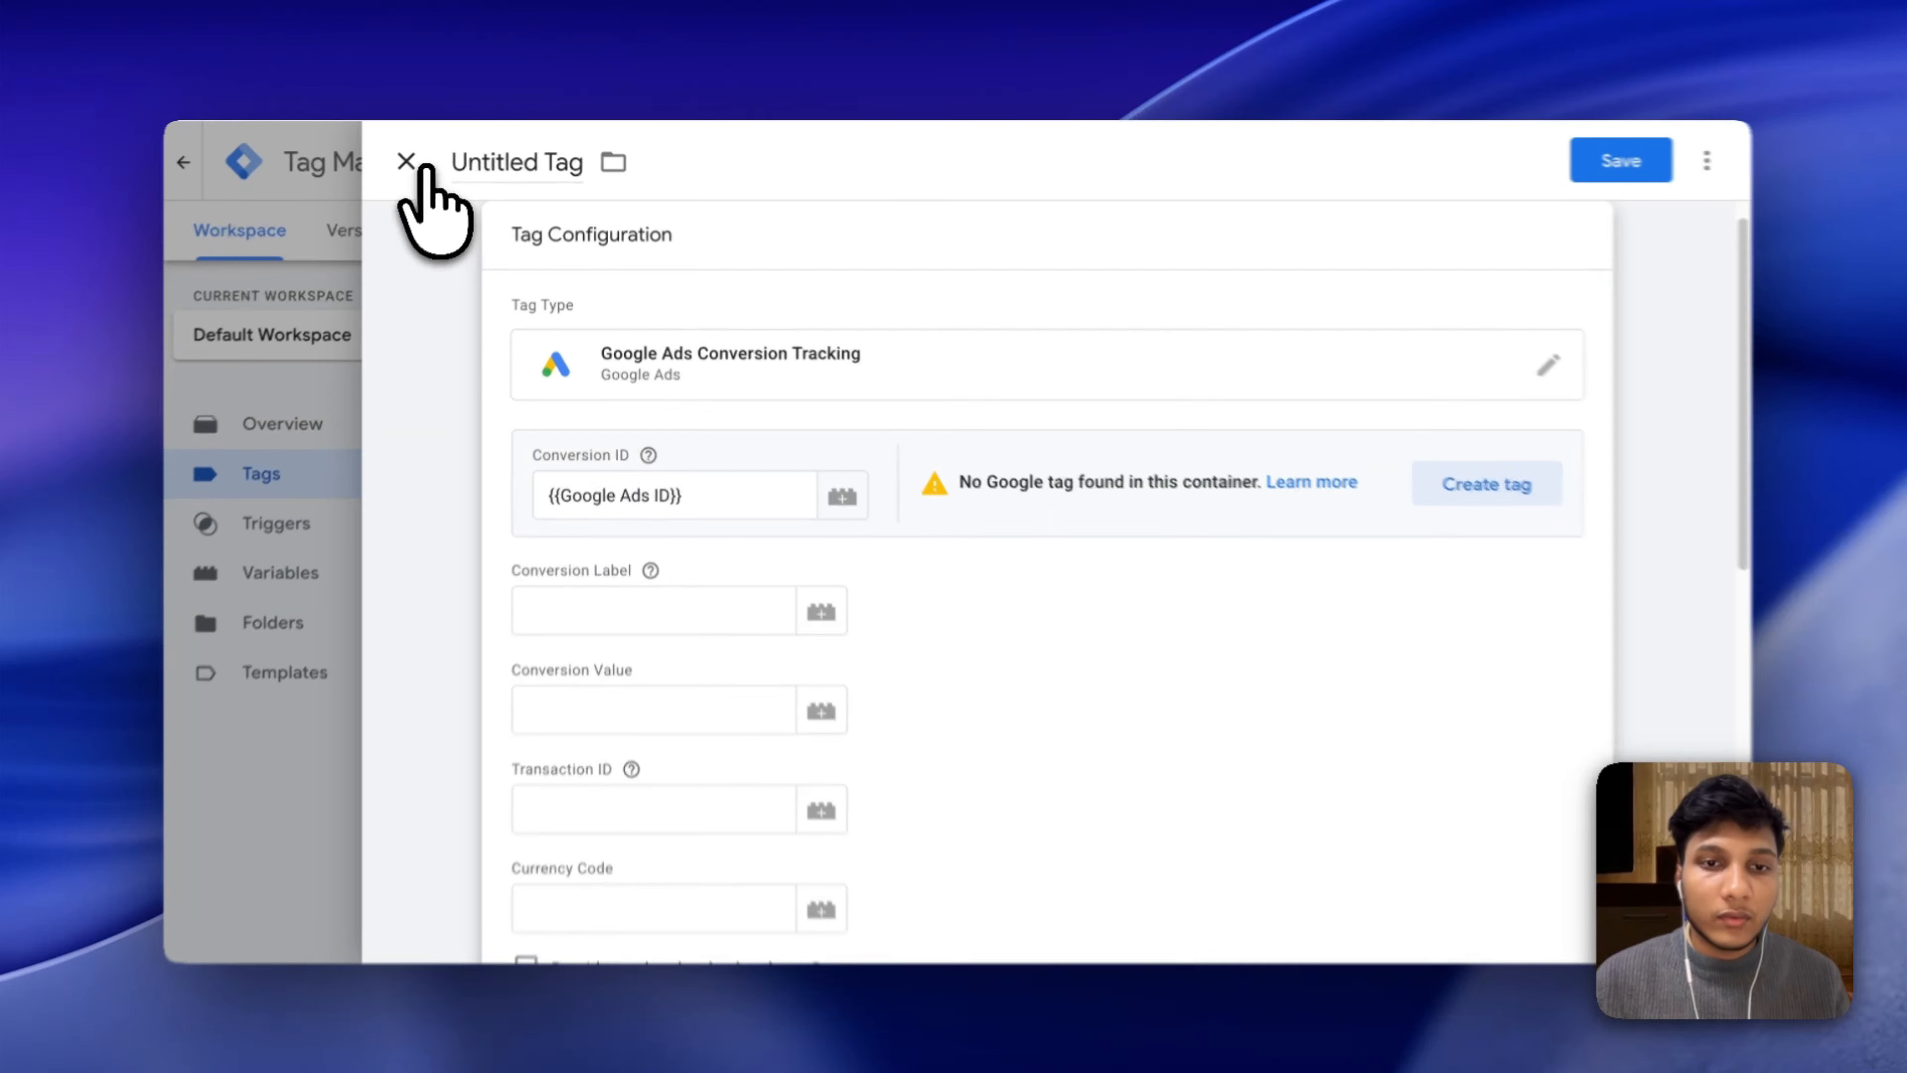
left_click(408, 161)
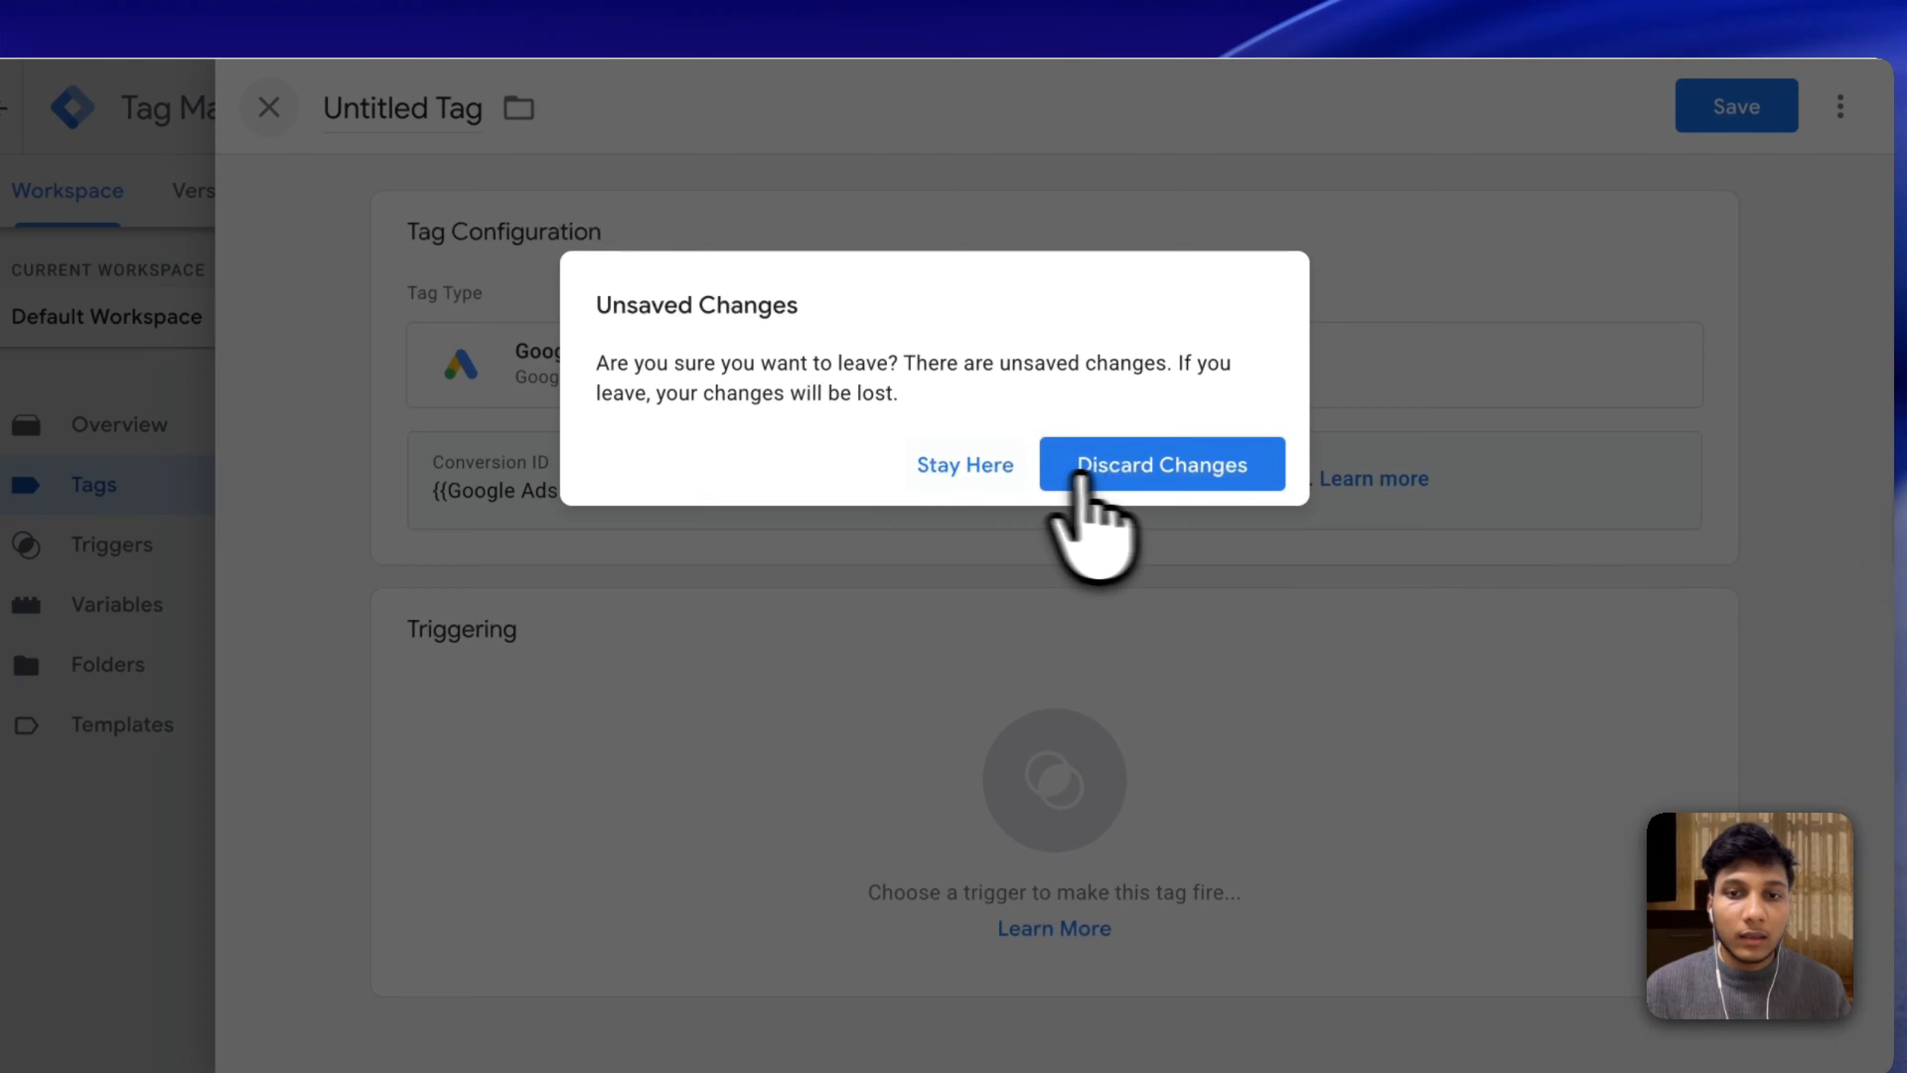
left_click(1193, 460)
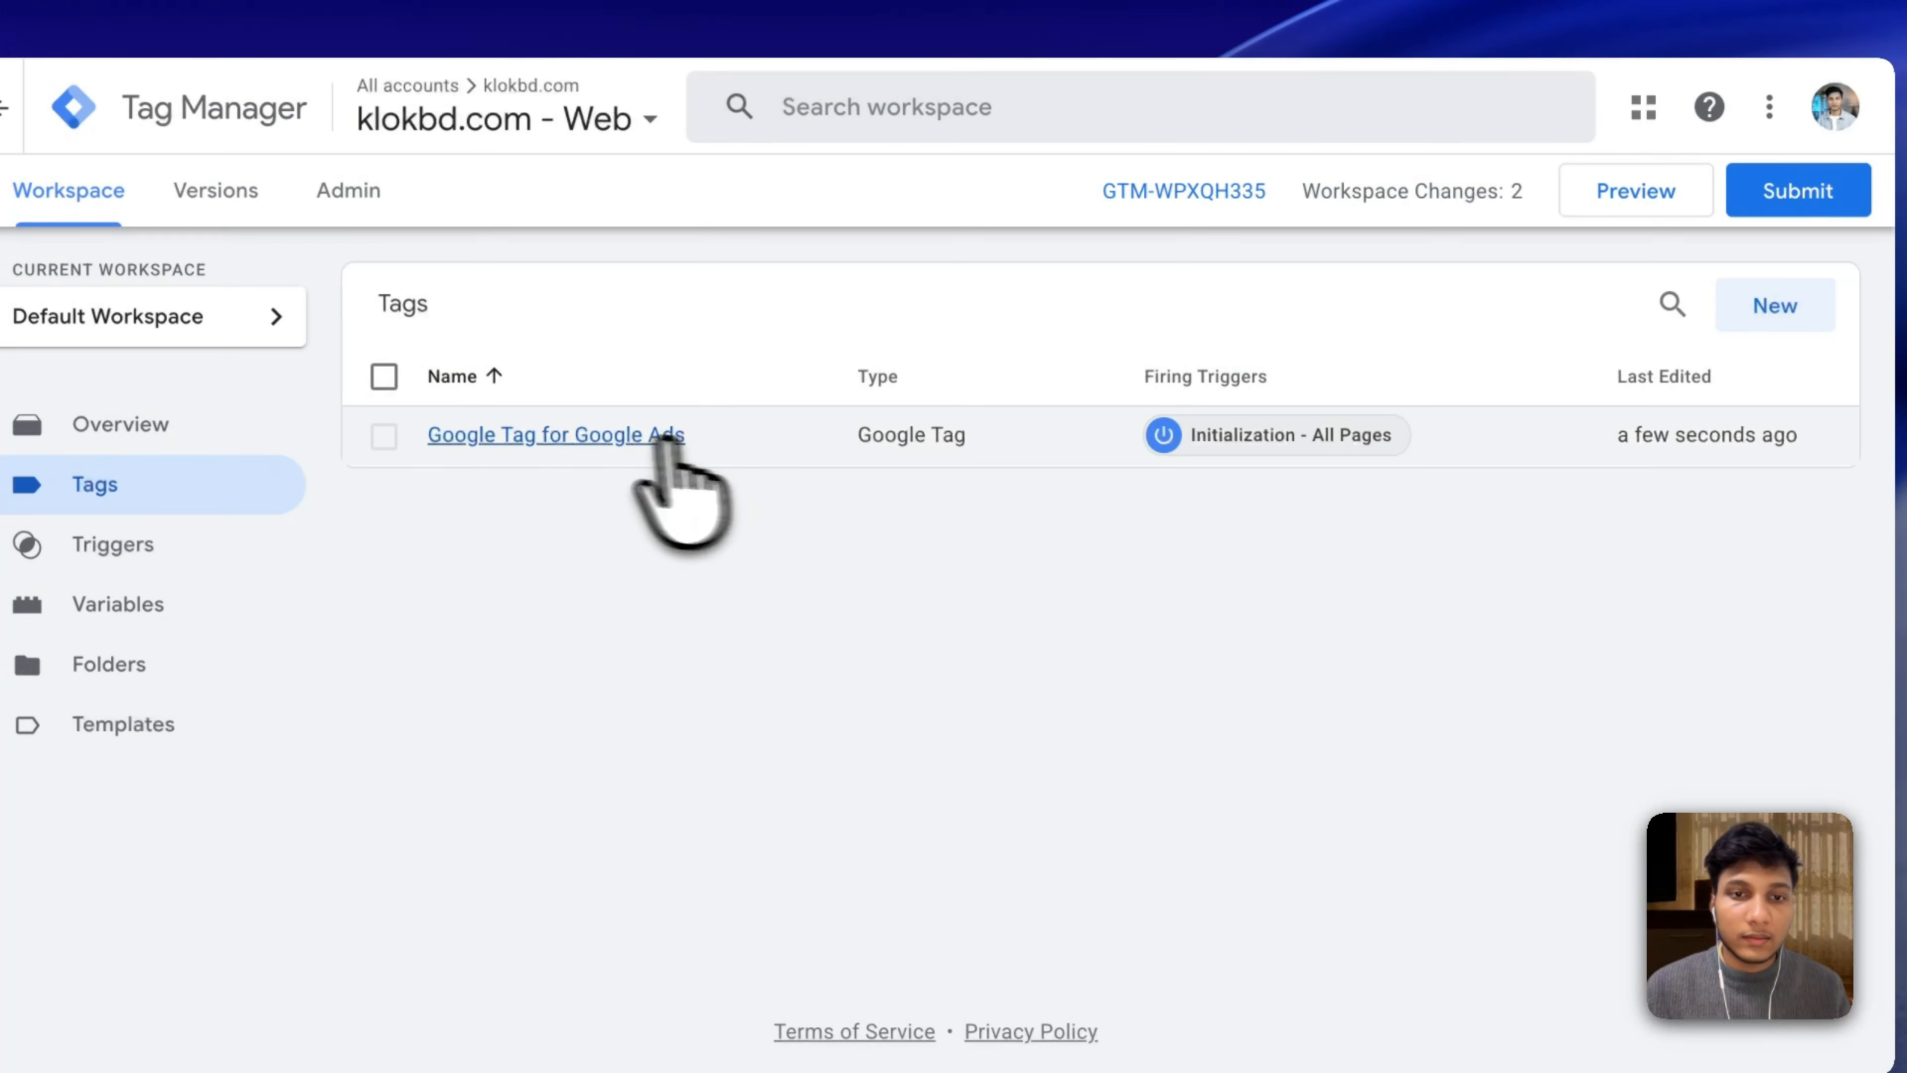
Edit the Google Tag for Google Ads and prefix its Tag ID with AW- so it reads AW-{{Google Ads ID}}.
left_click(660, 435)
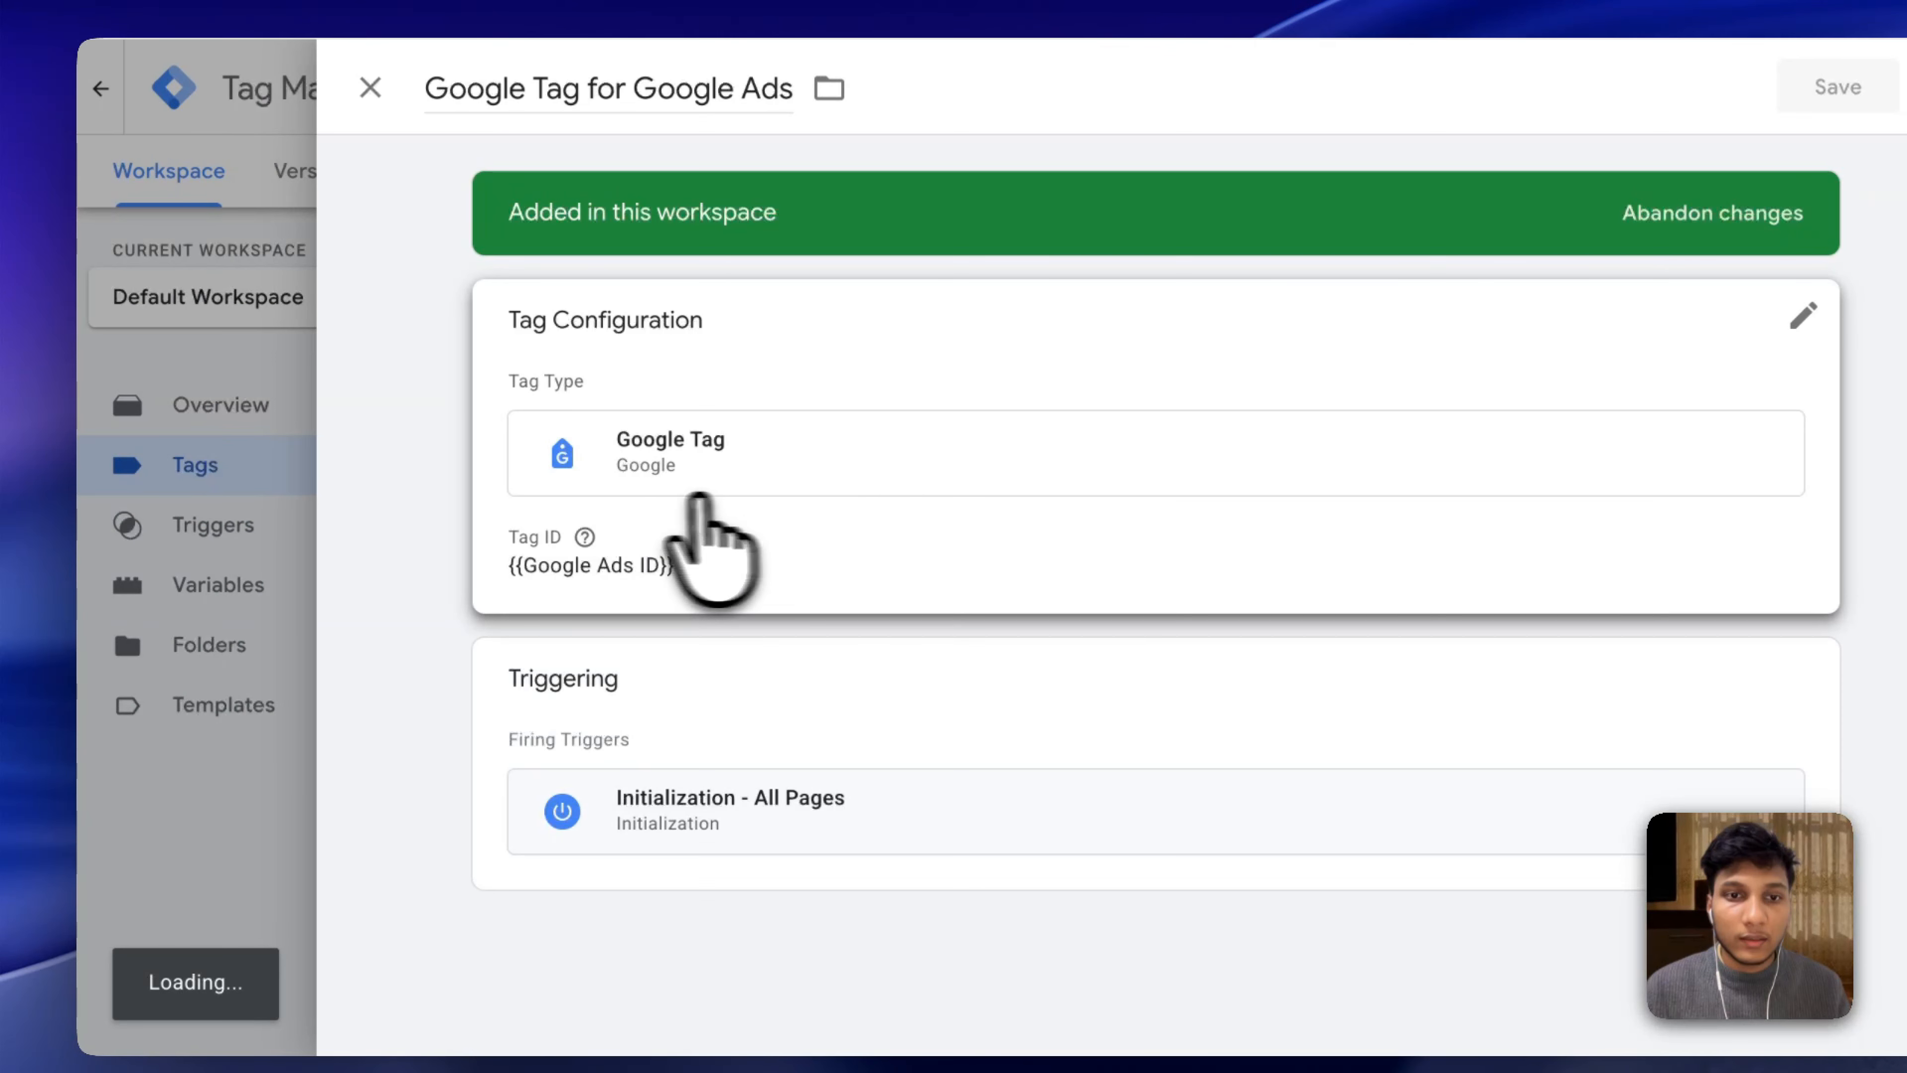
left_click(702, 533)
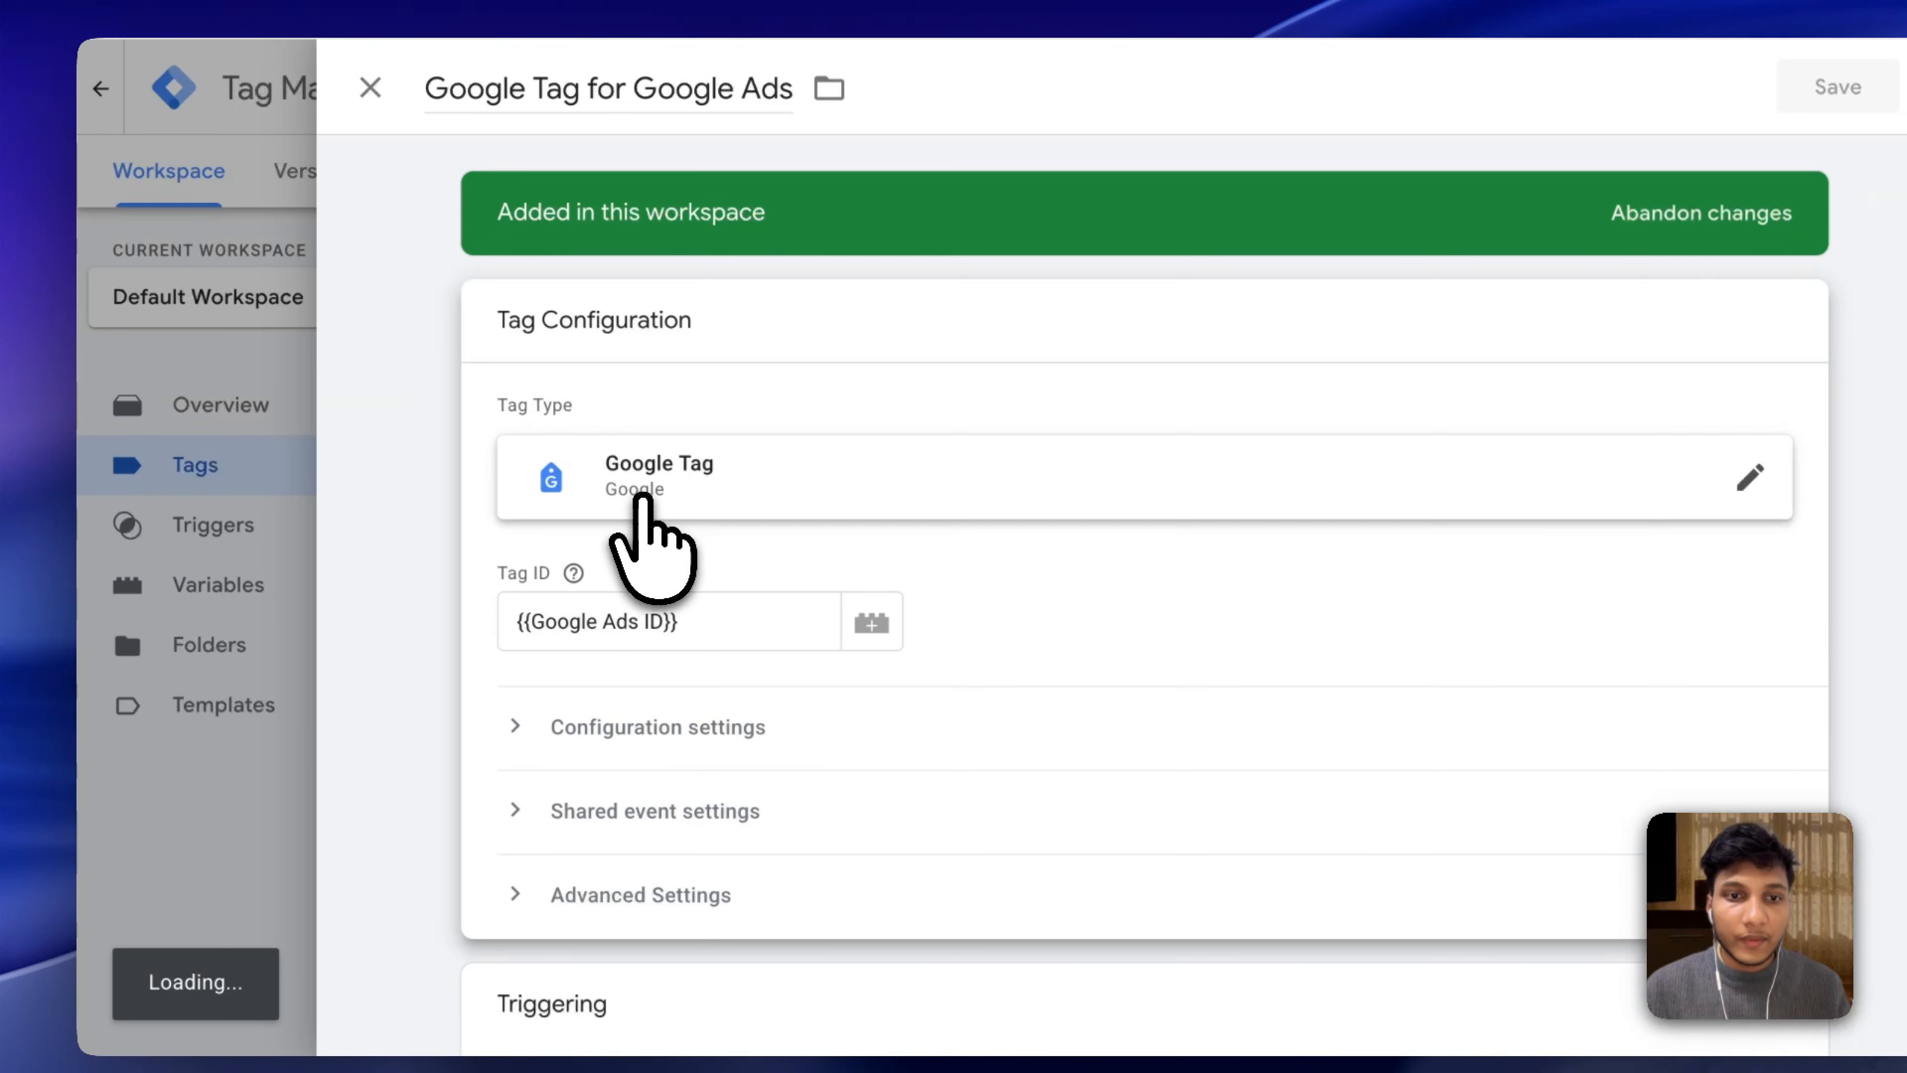
left_click(520, 617)
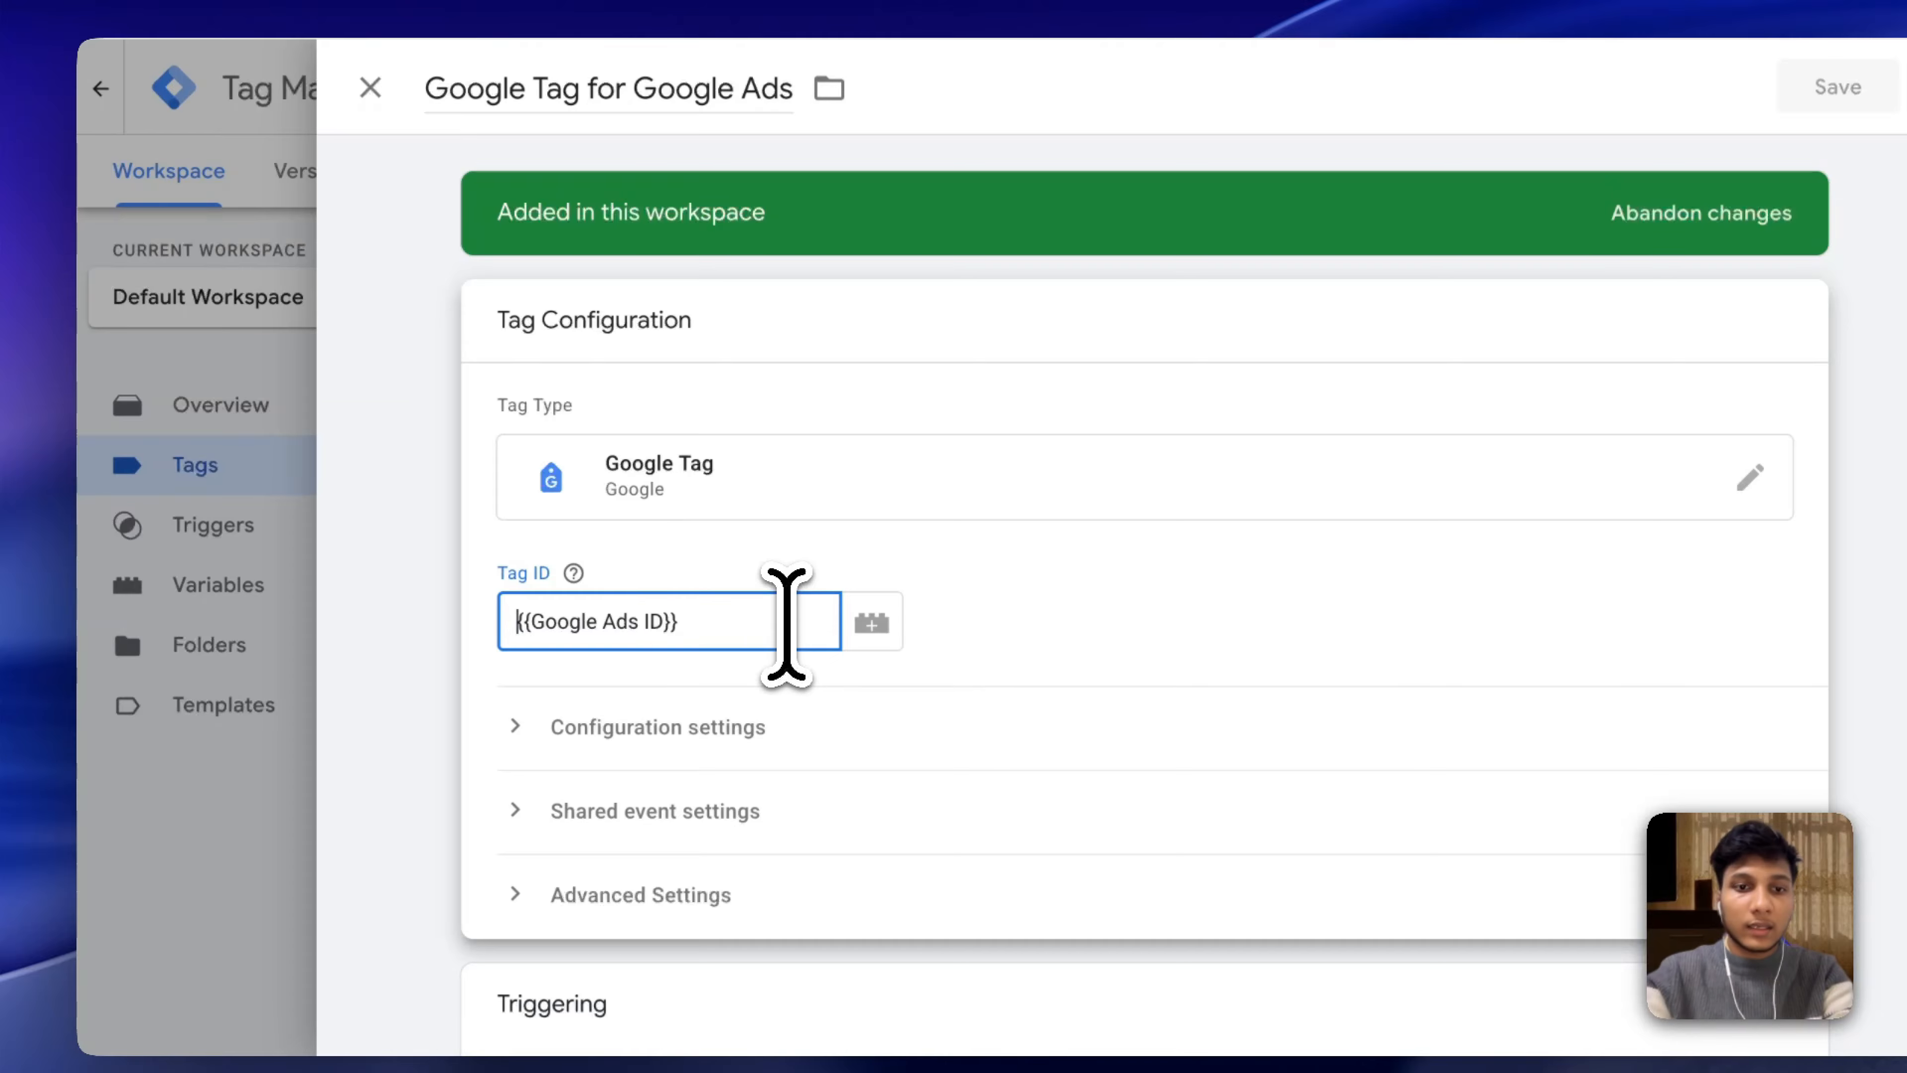
type("W")
key("BackSpace")
type("AW")
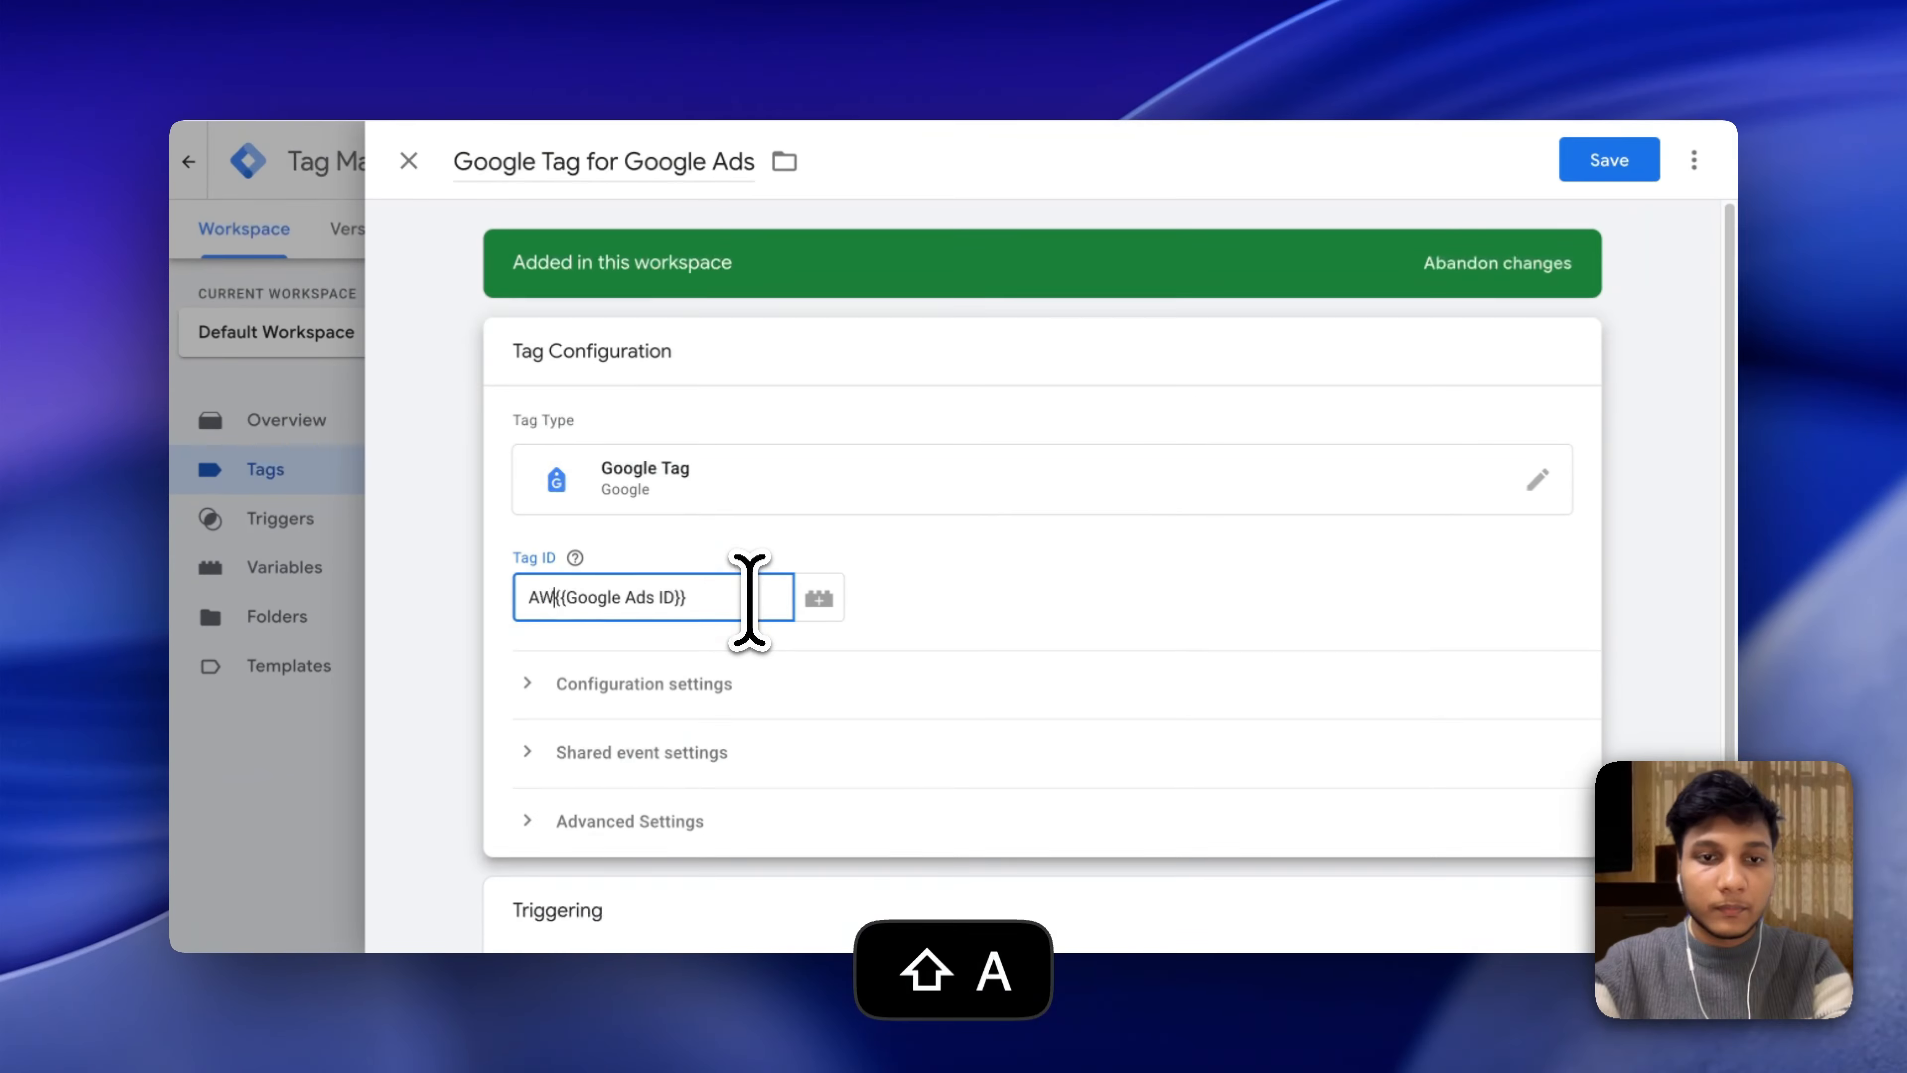
type("-")
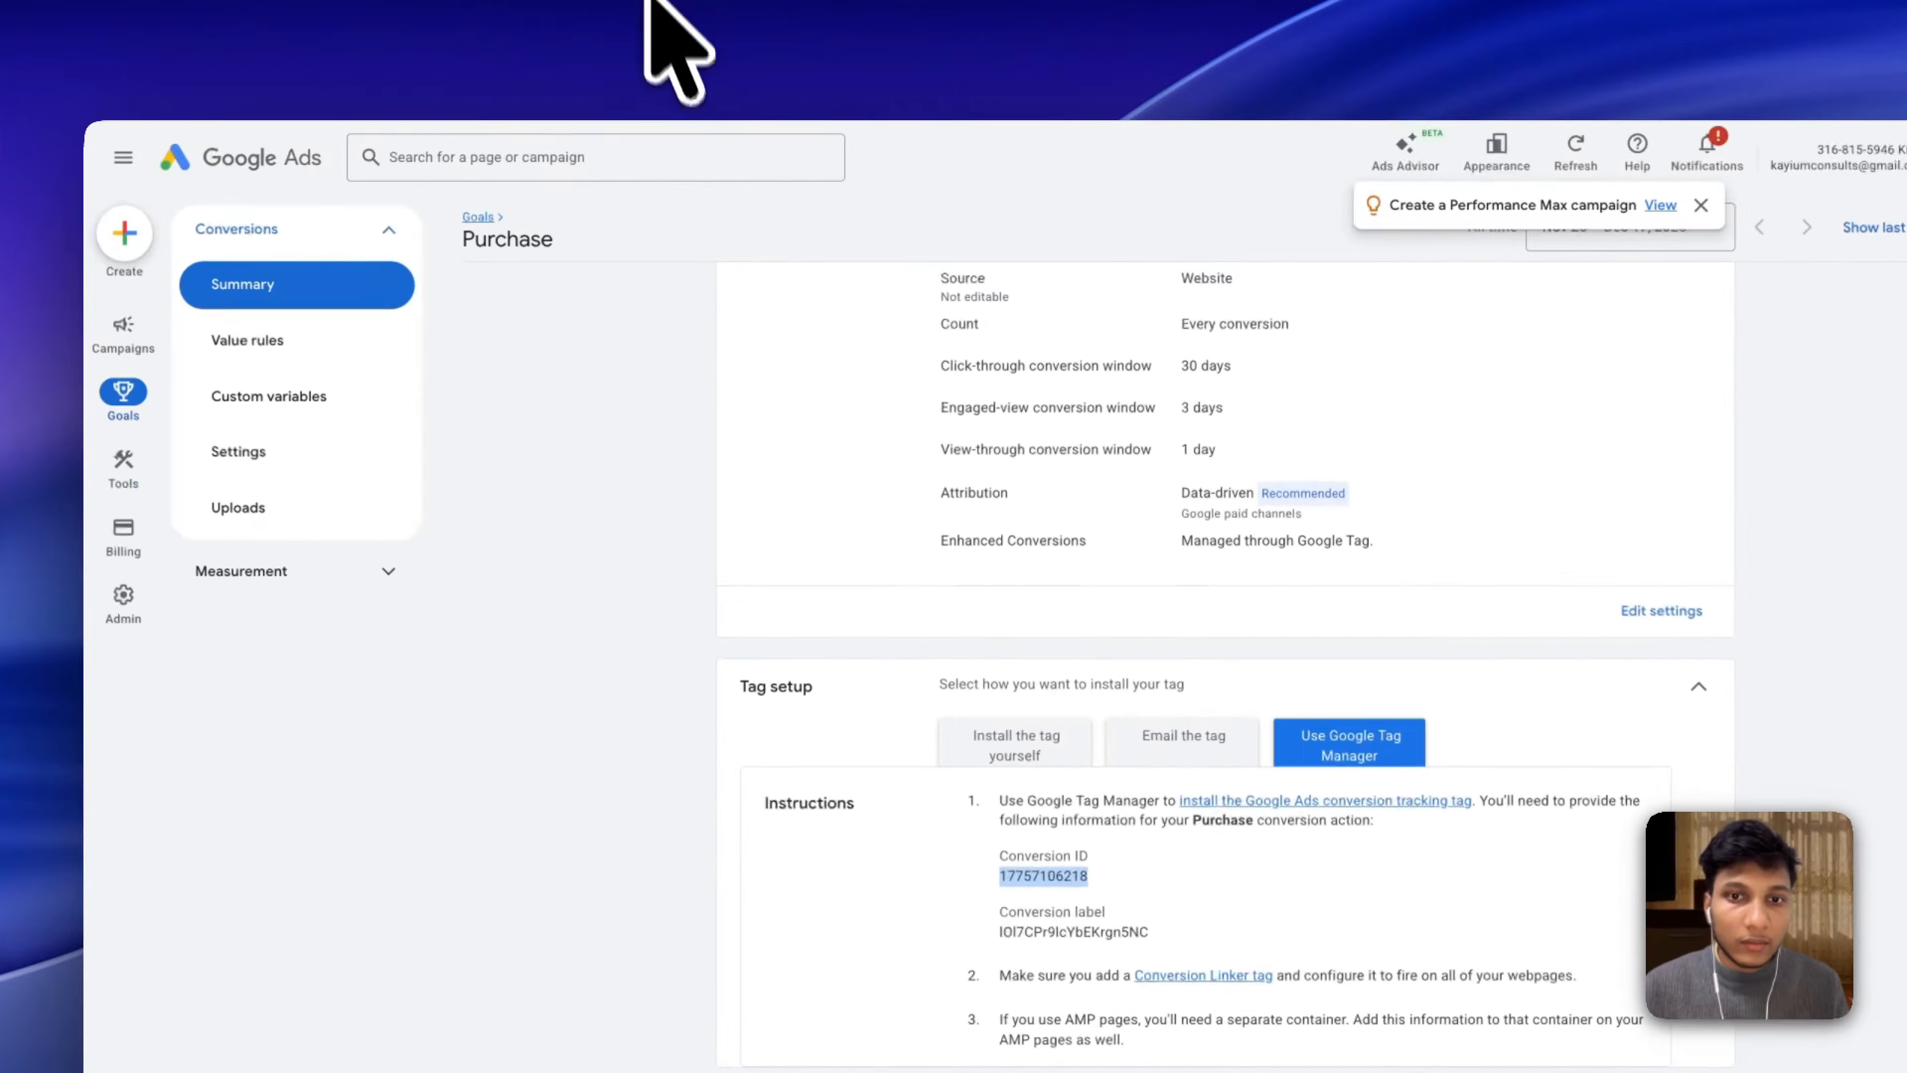
Switch to Google Ads and examine the ID format in the Purchase event snippet for installing the tag yourself.
left_click(1061, 747)
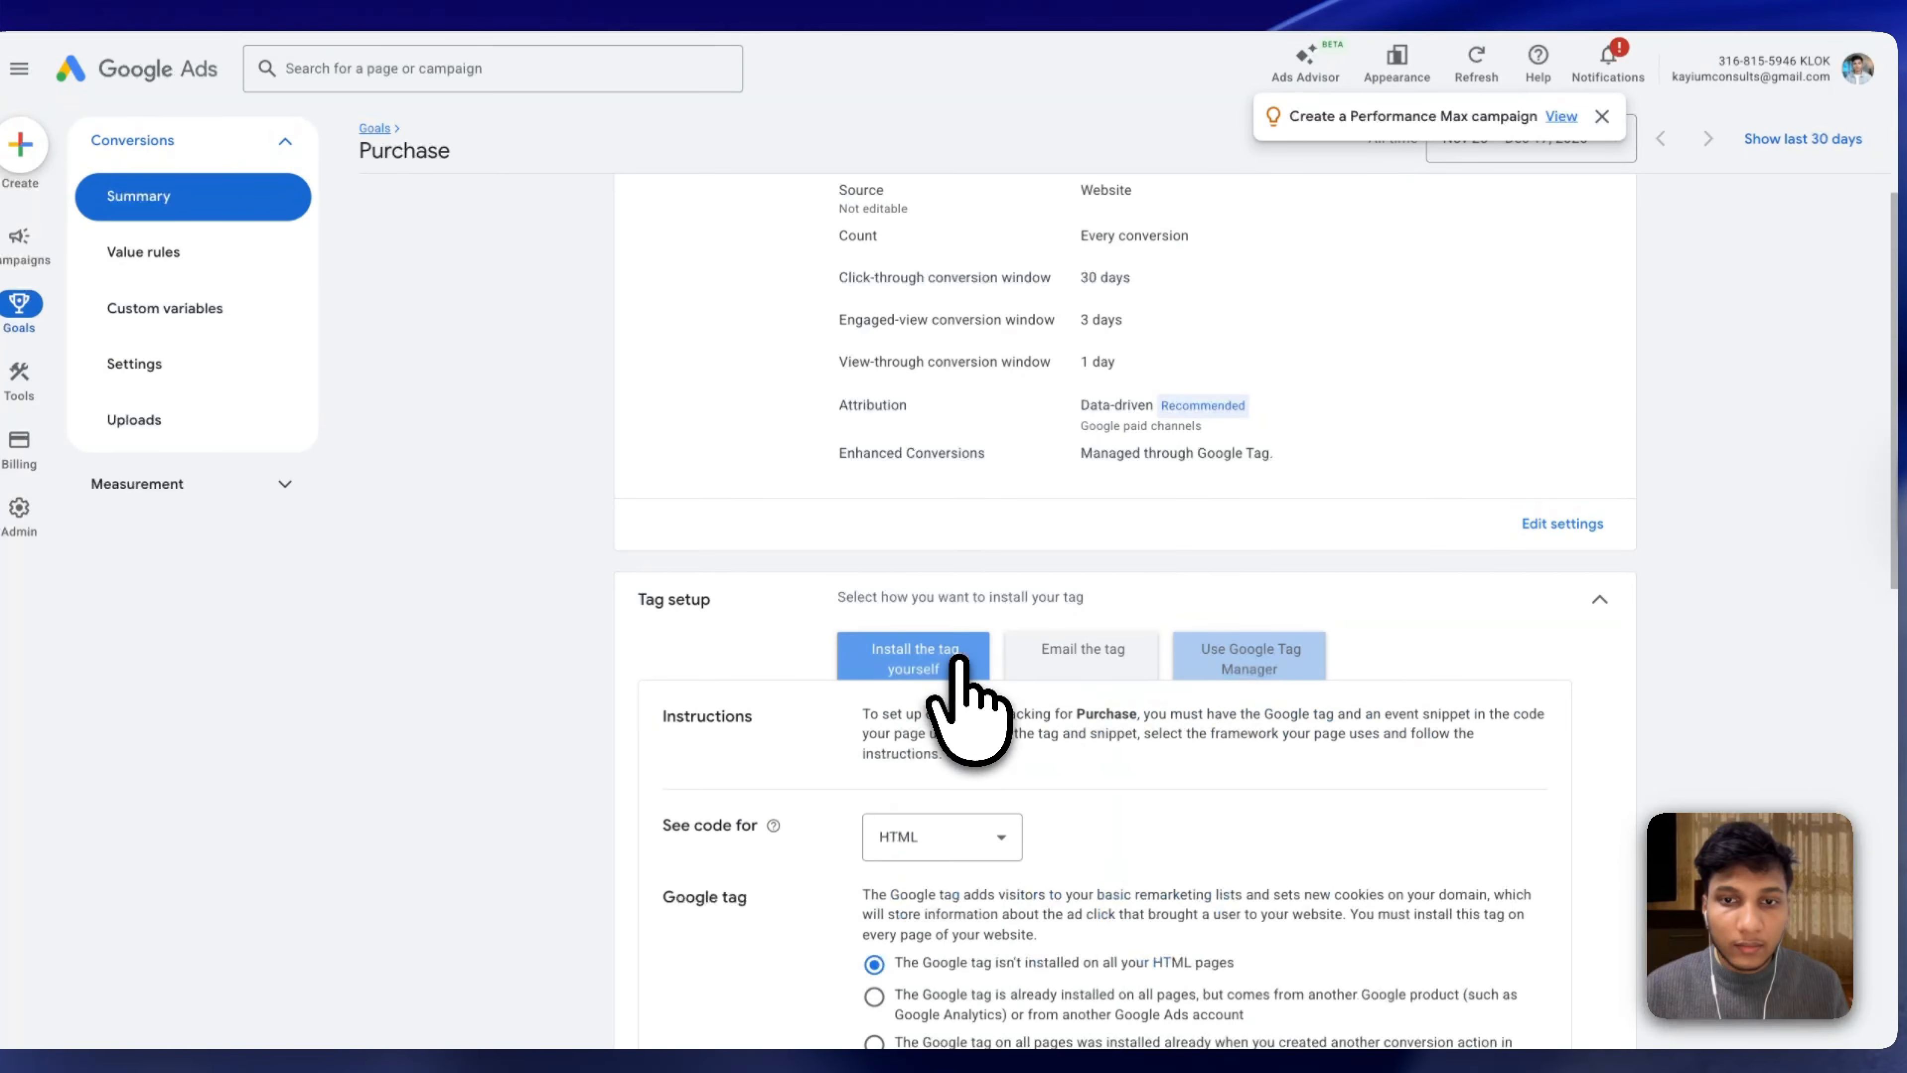
scroll(1100, 719, "down", 12)
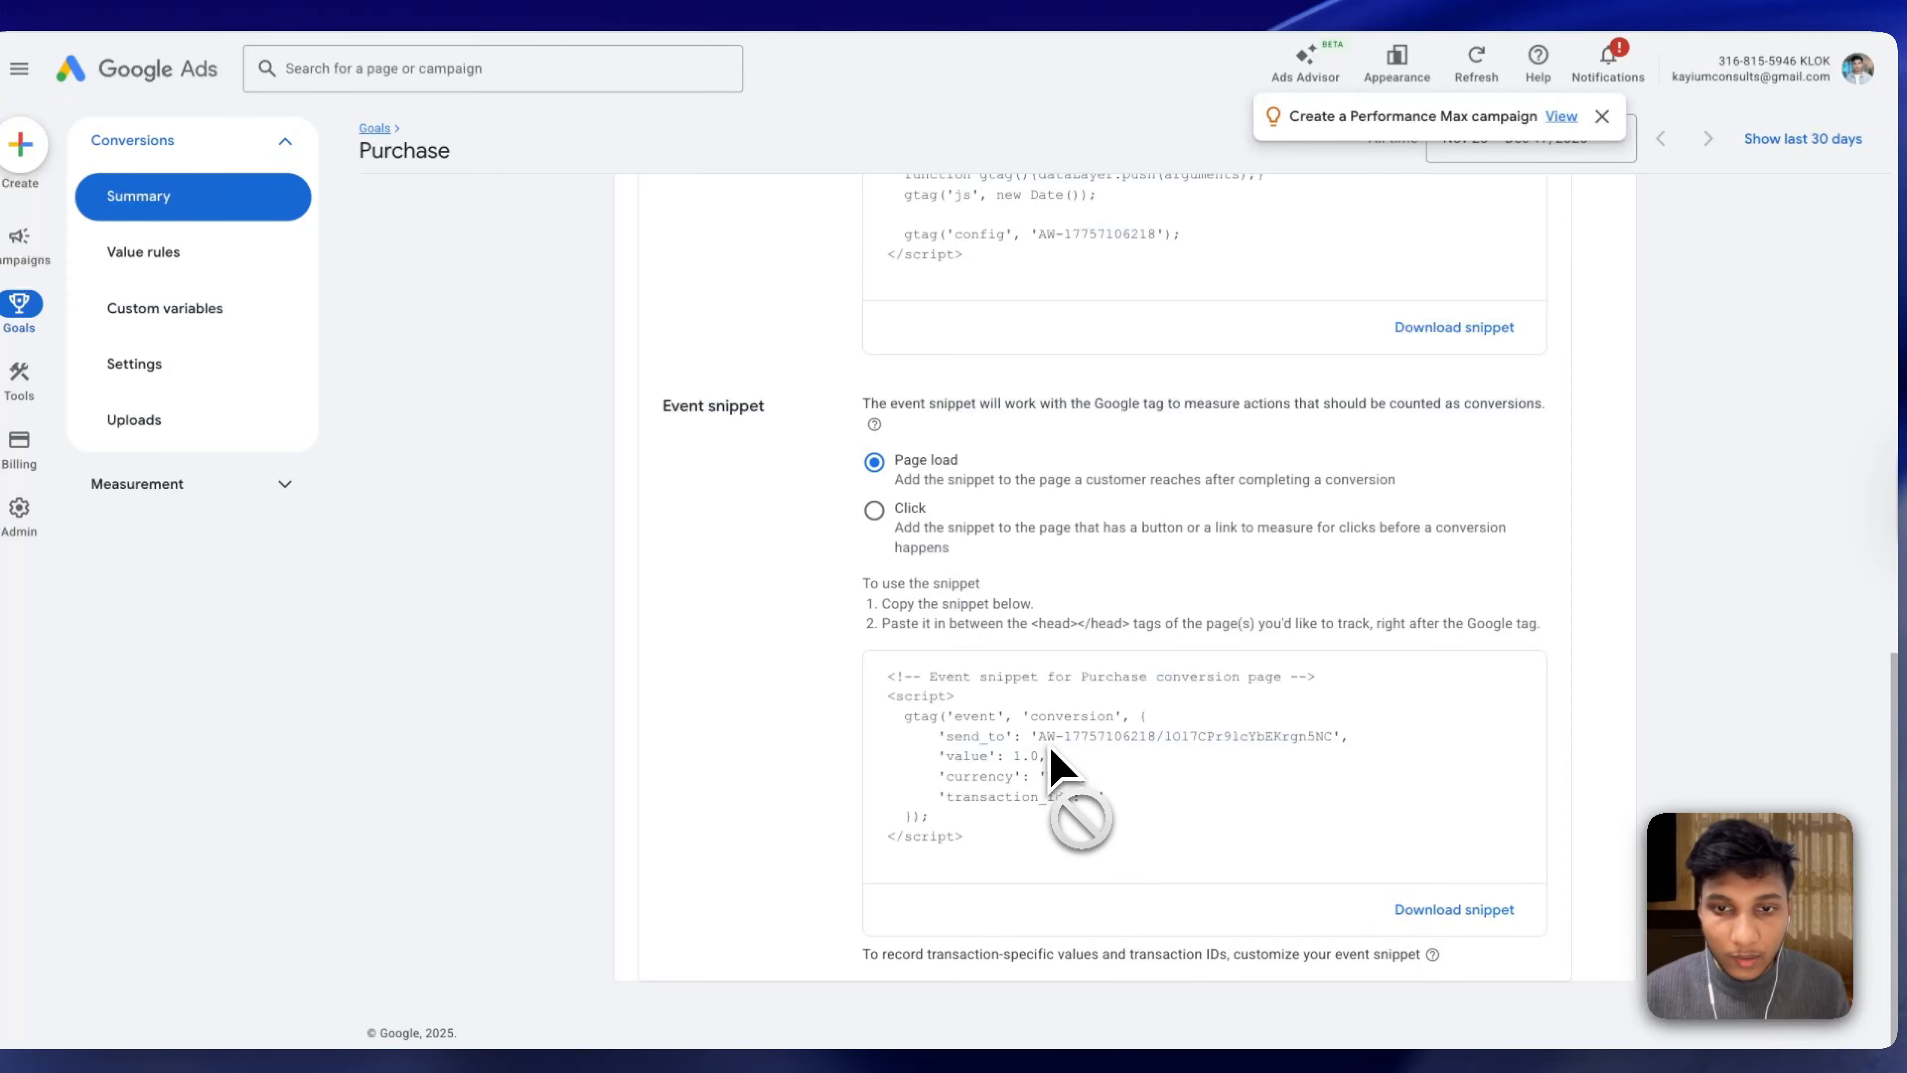
left_click(1078, 749)
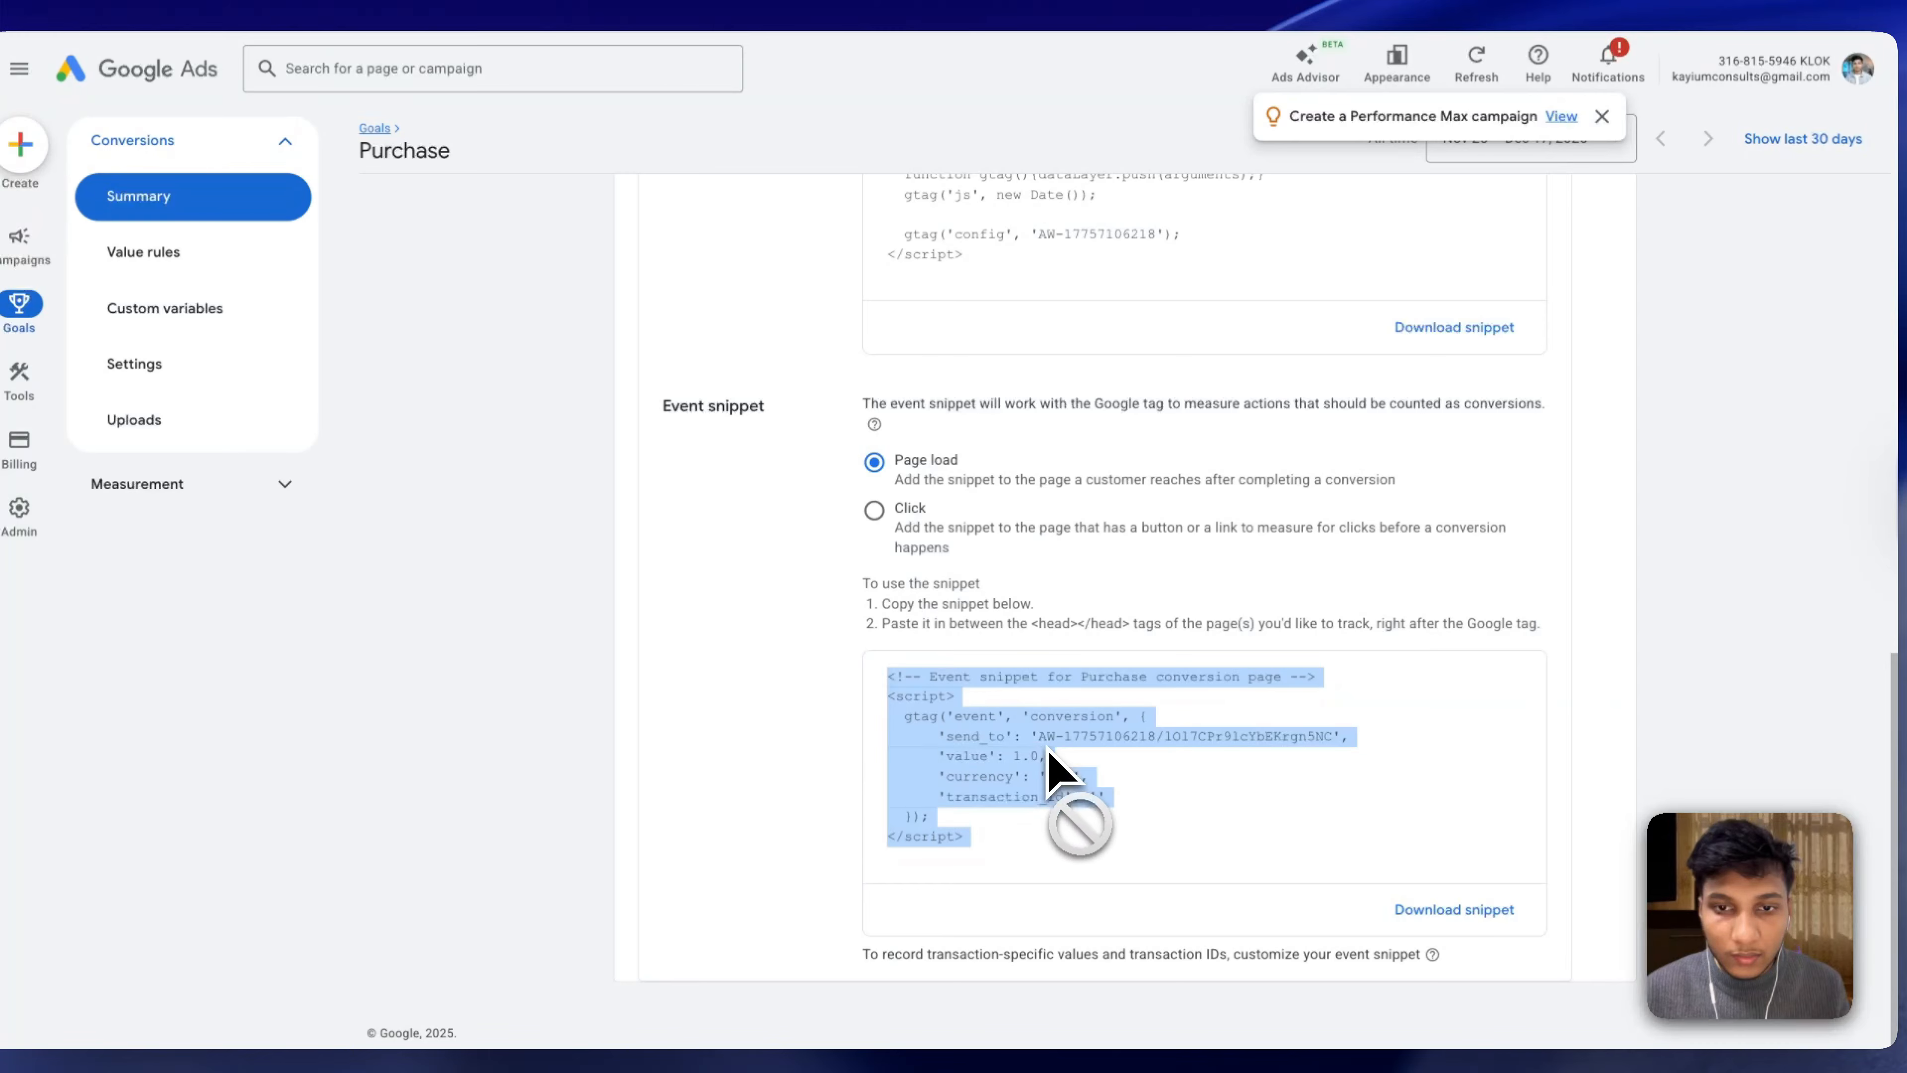
left_click(1054, 753)
left_click(1095, 756)
left_click(1111, 754)
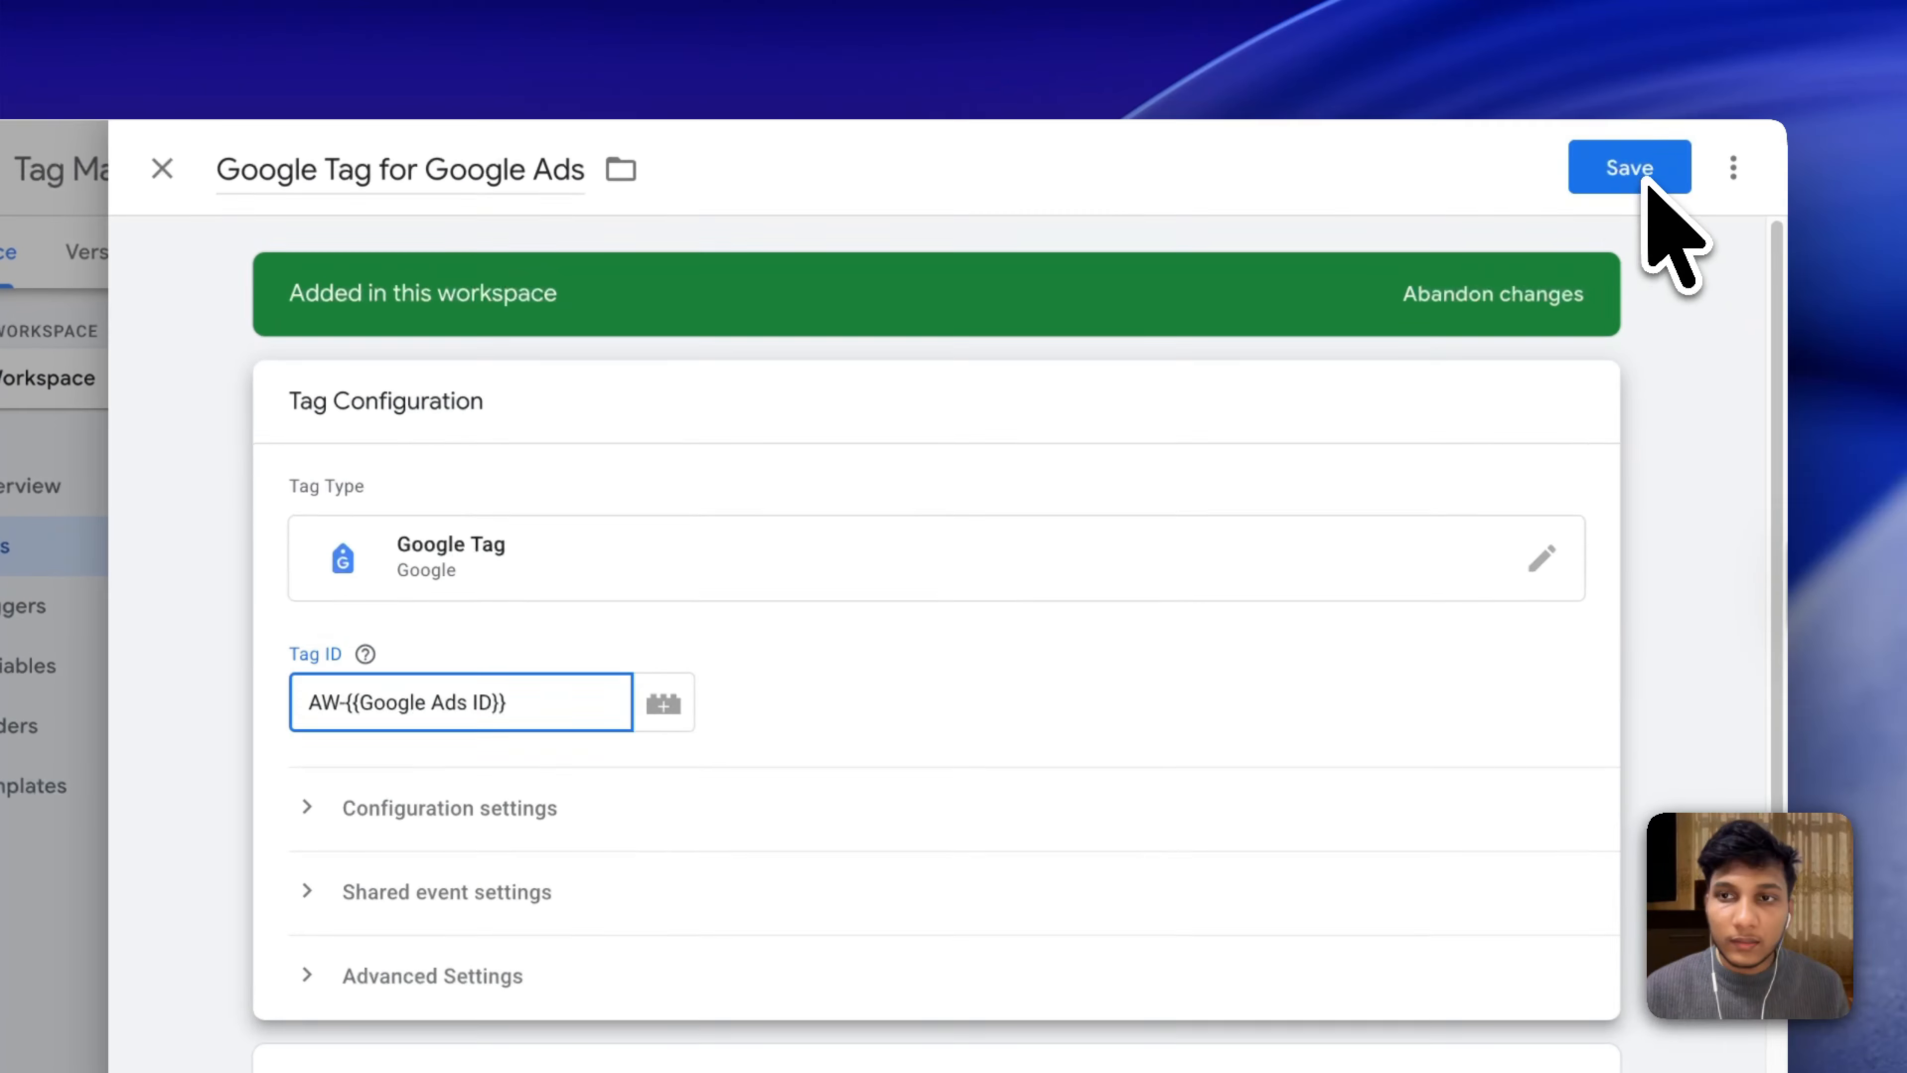
In Google Tag Manager, save the Google Tag for Google Ads and reopen it briefly to check its Tag ID.
left_click(1791, 88)
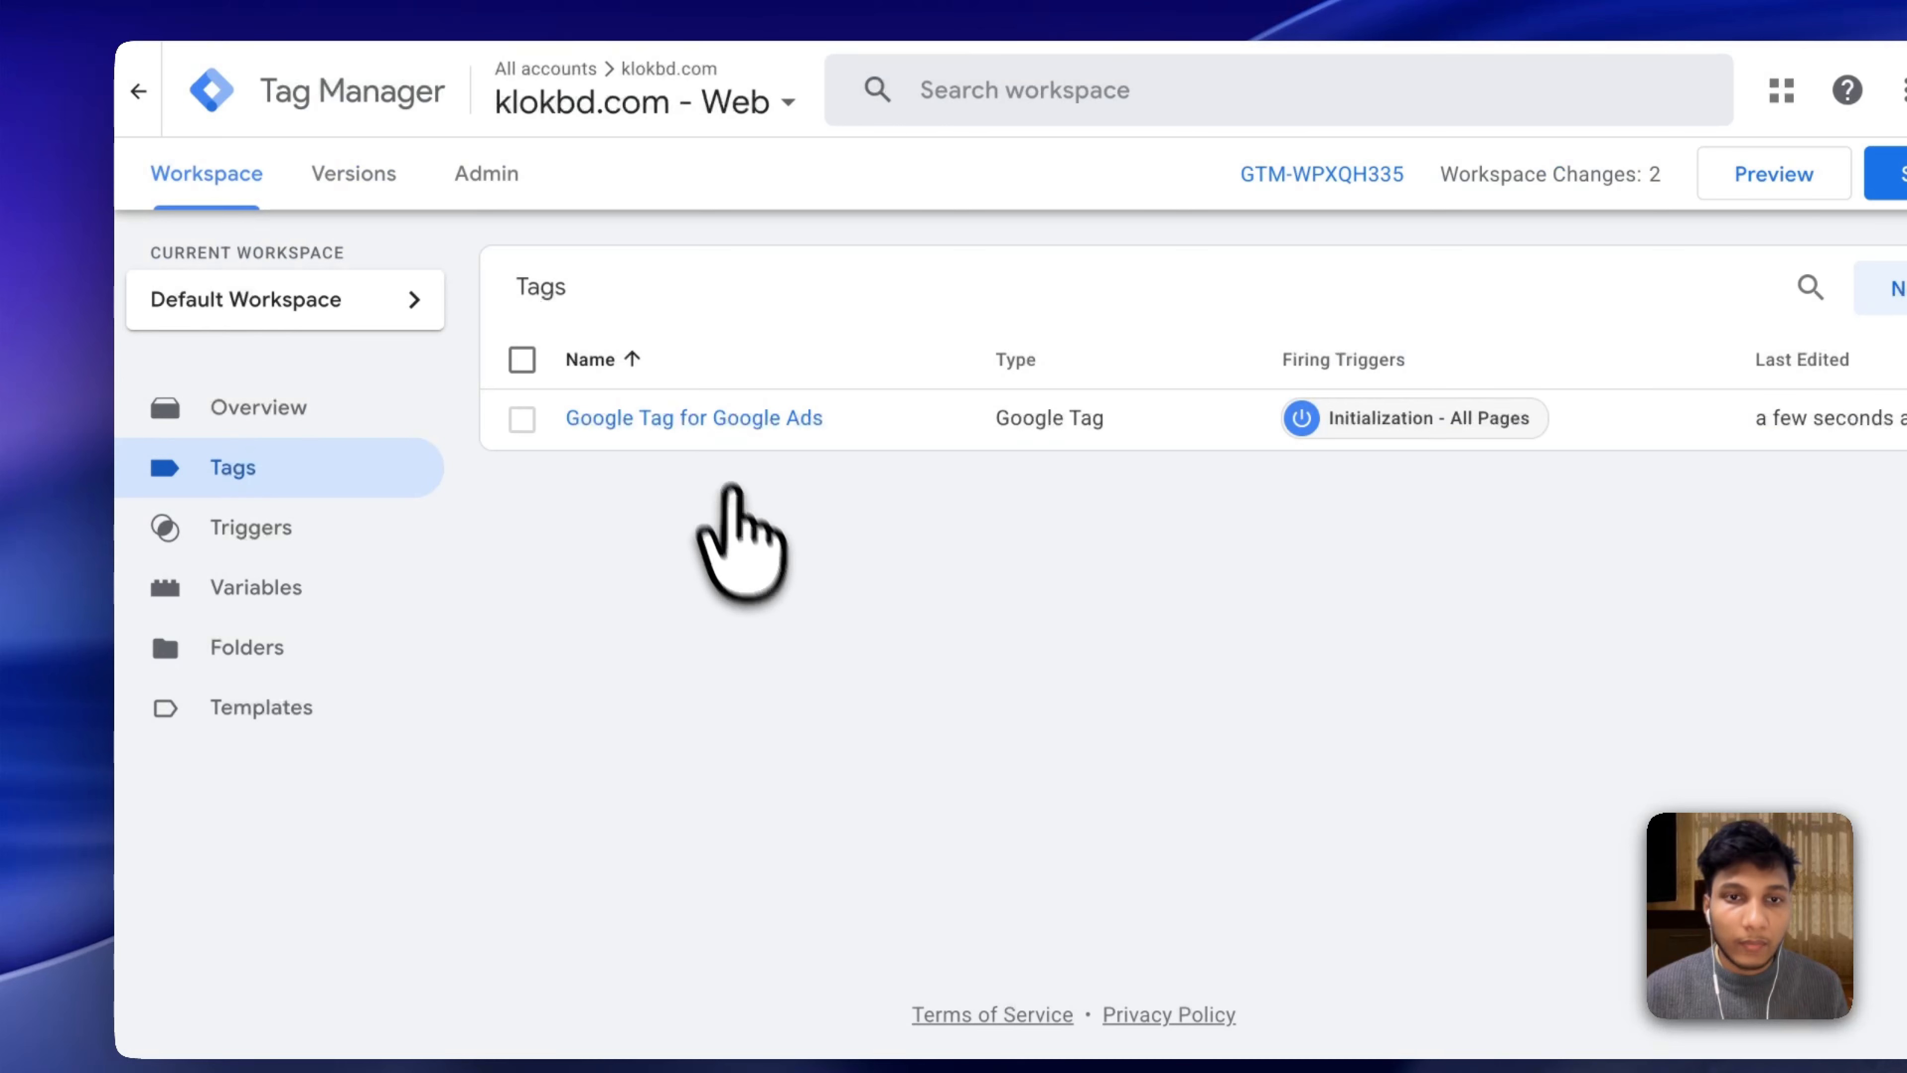
left_click(699, 418)
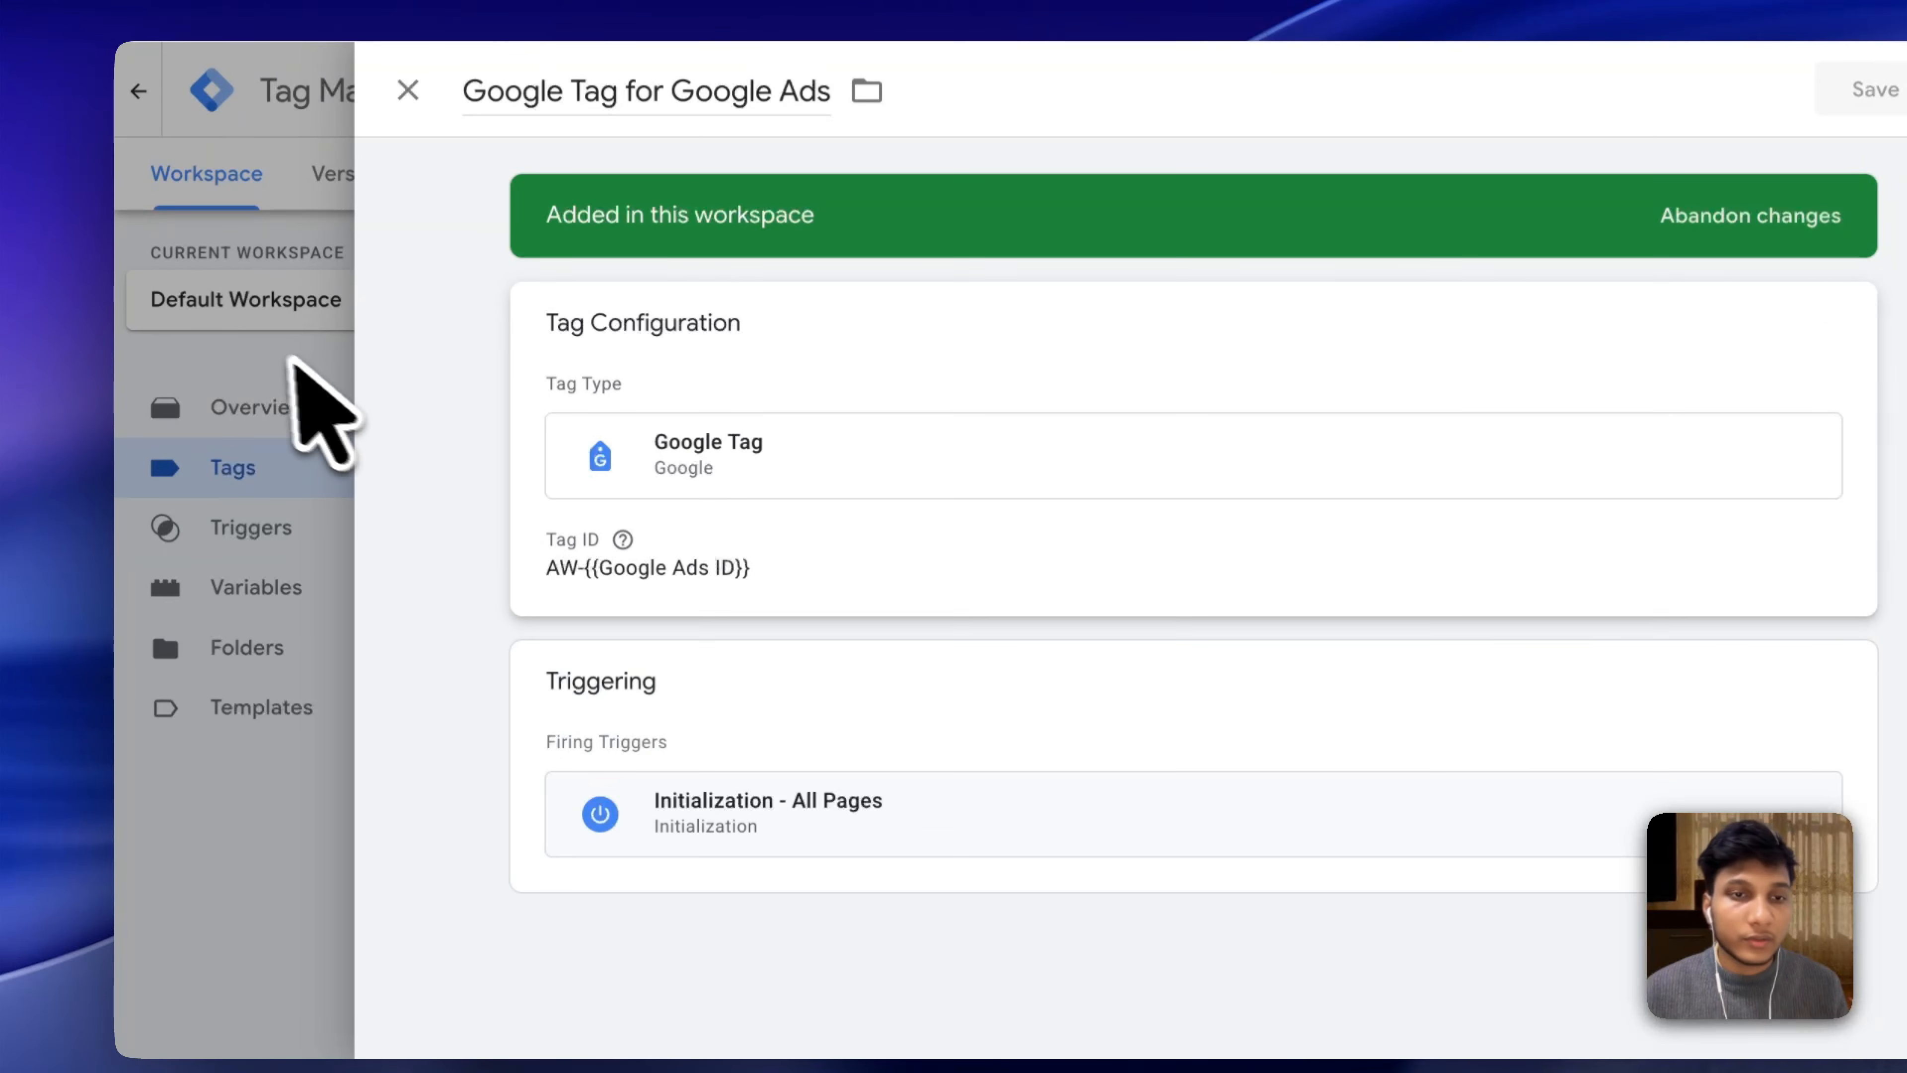
left_click(293, 361)
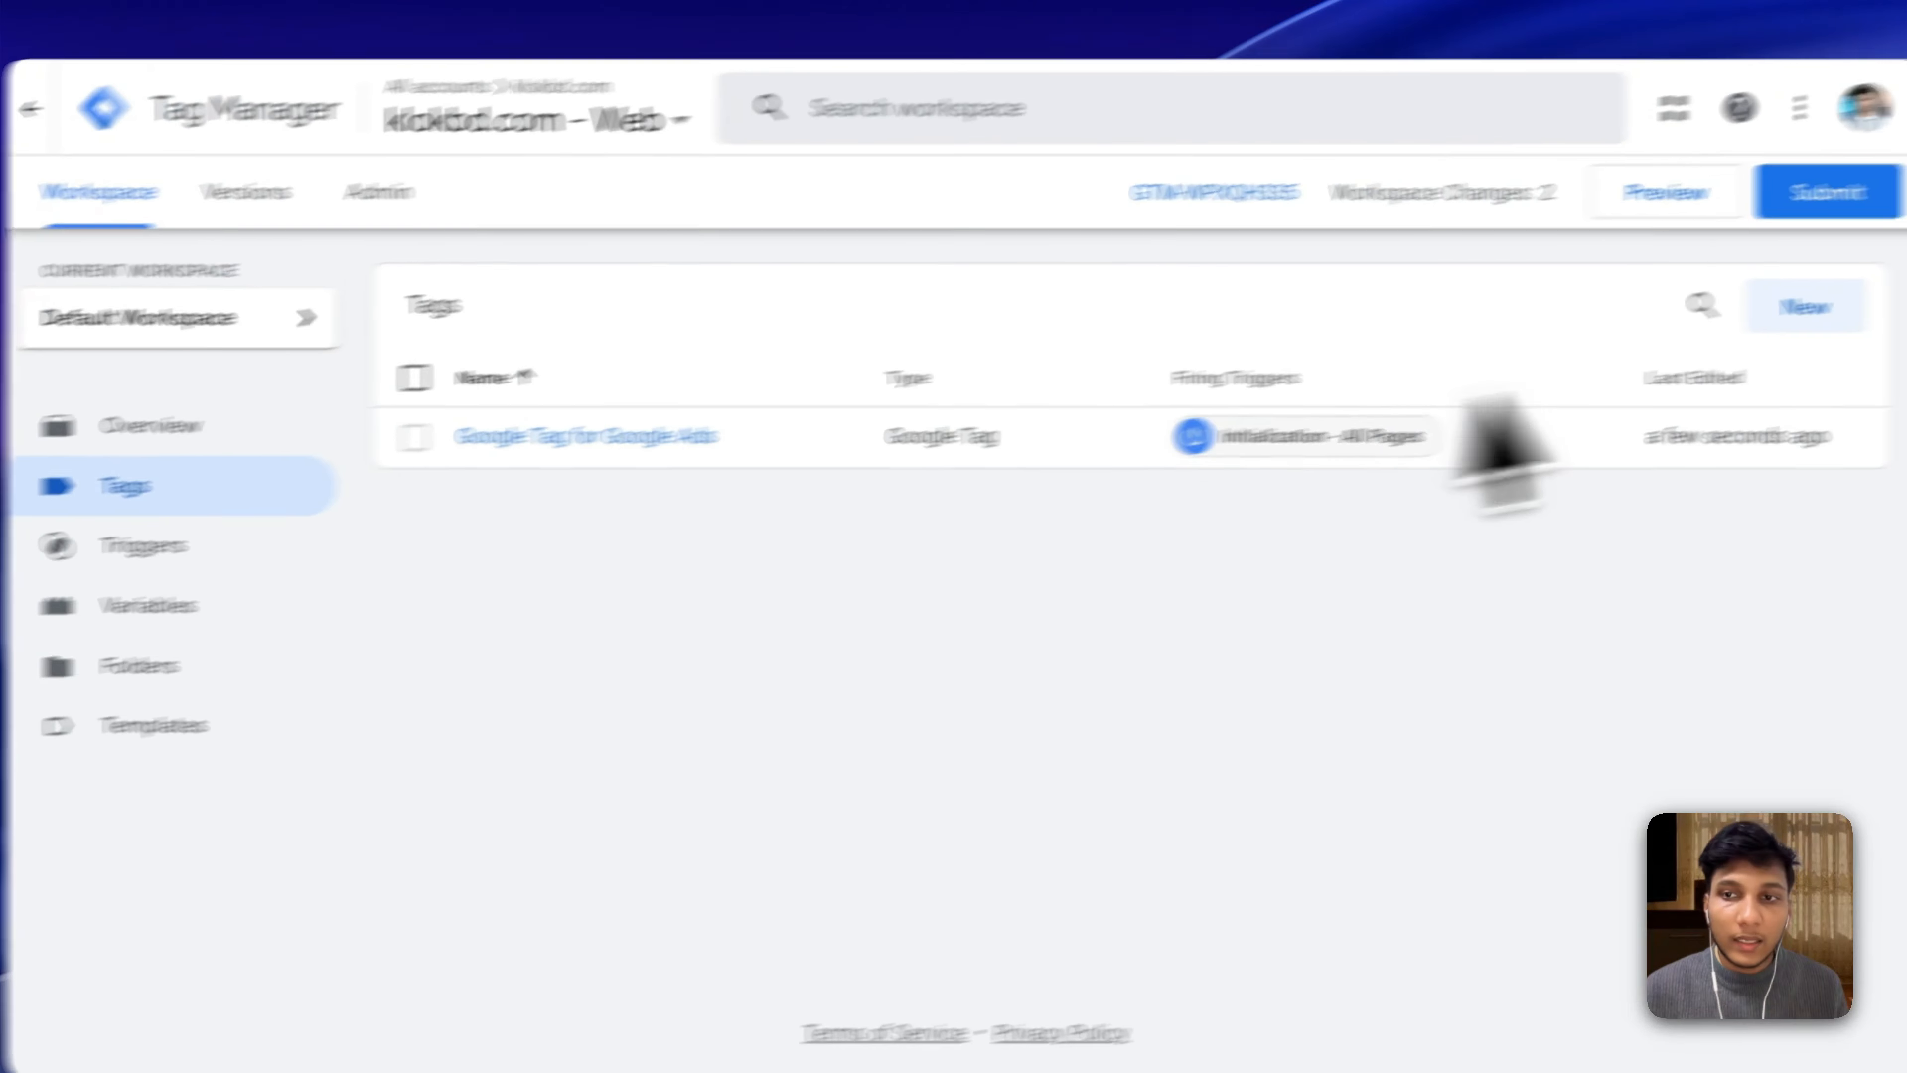
Create a Google Ads Conversion Tracking tag and set its Conversion ID to the {{Google Ads ID}} variable.
left_click(1802, 306)
left_click(1377, 353)
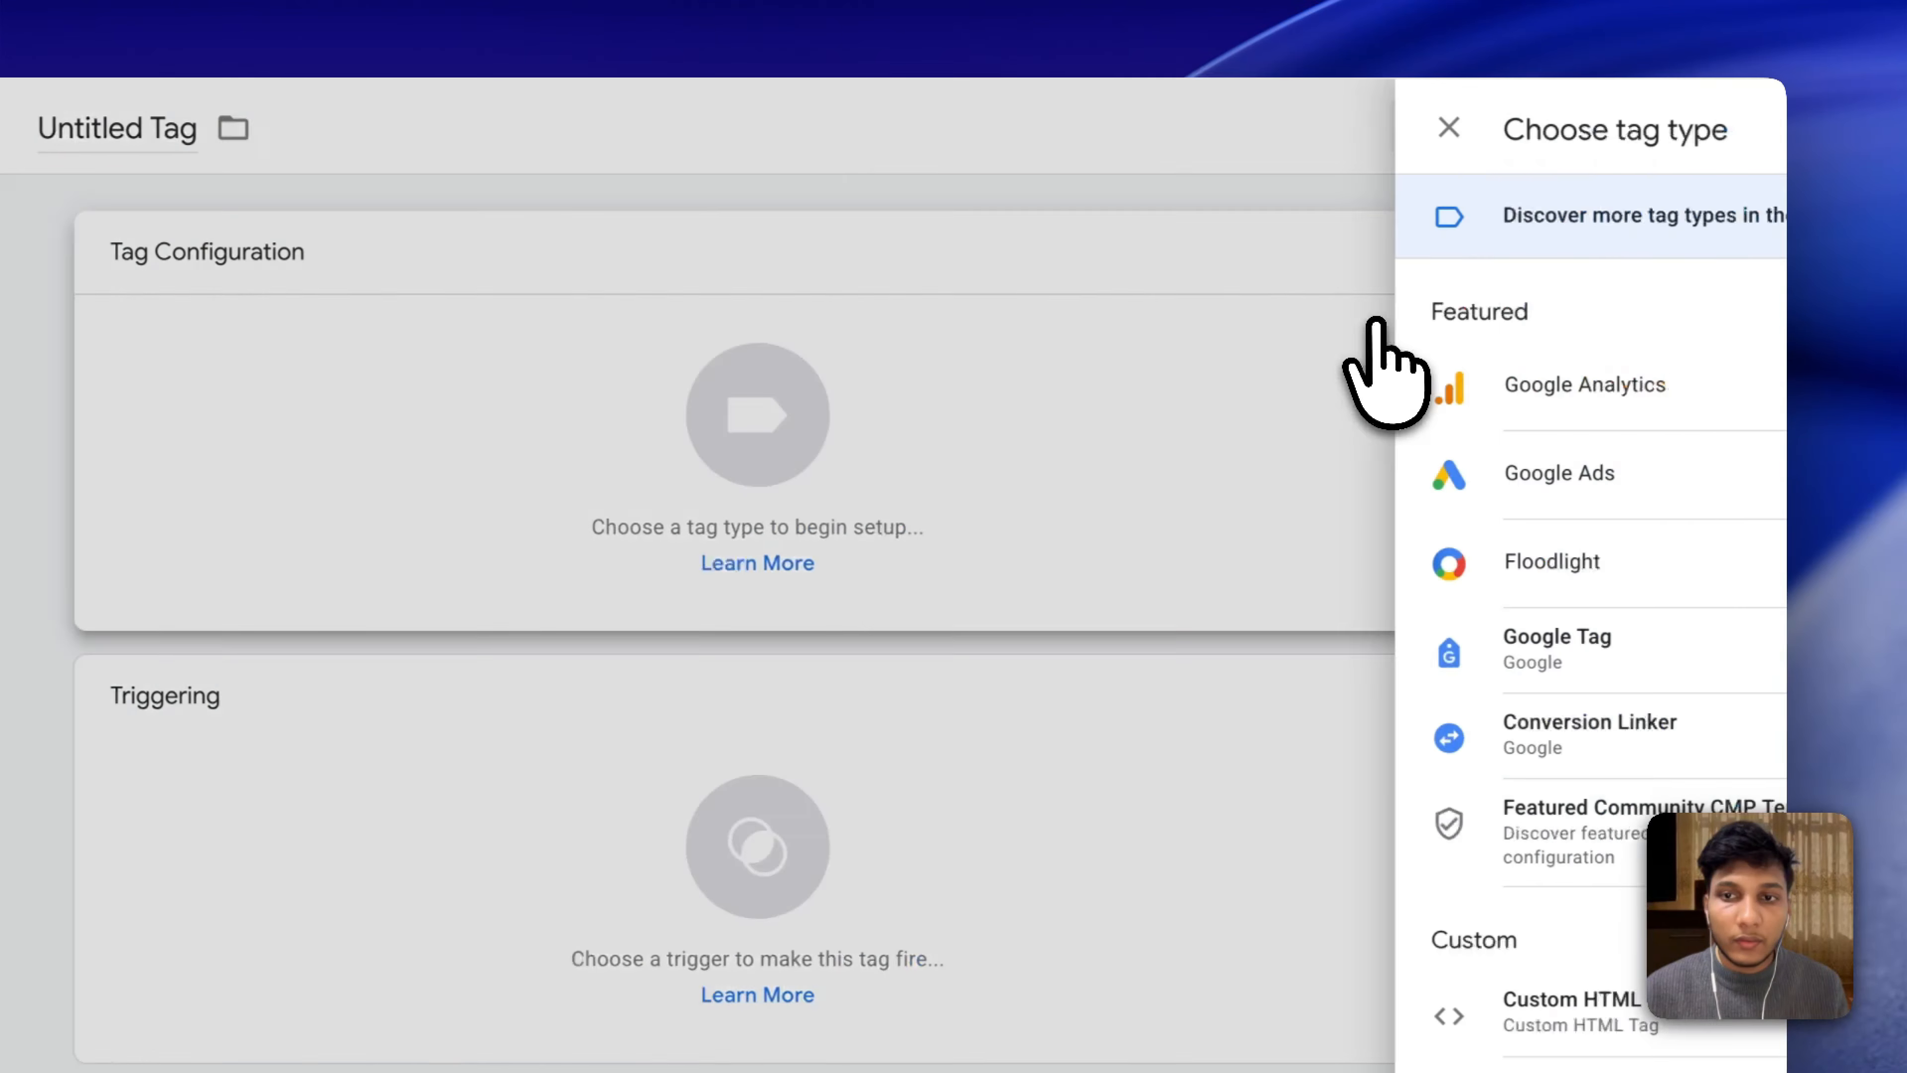
left_click(1081, 473)
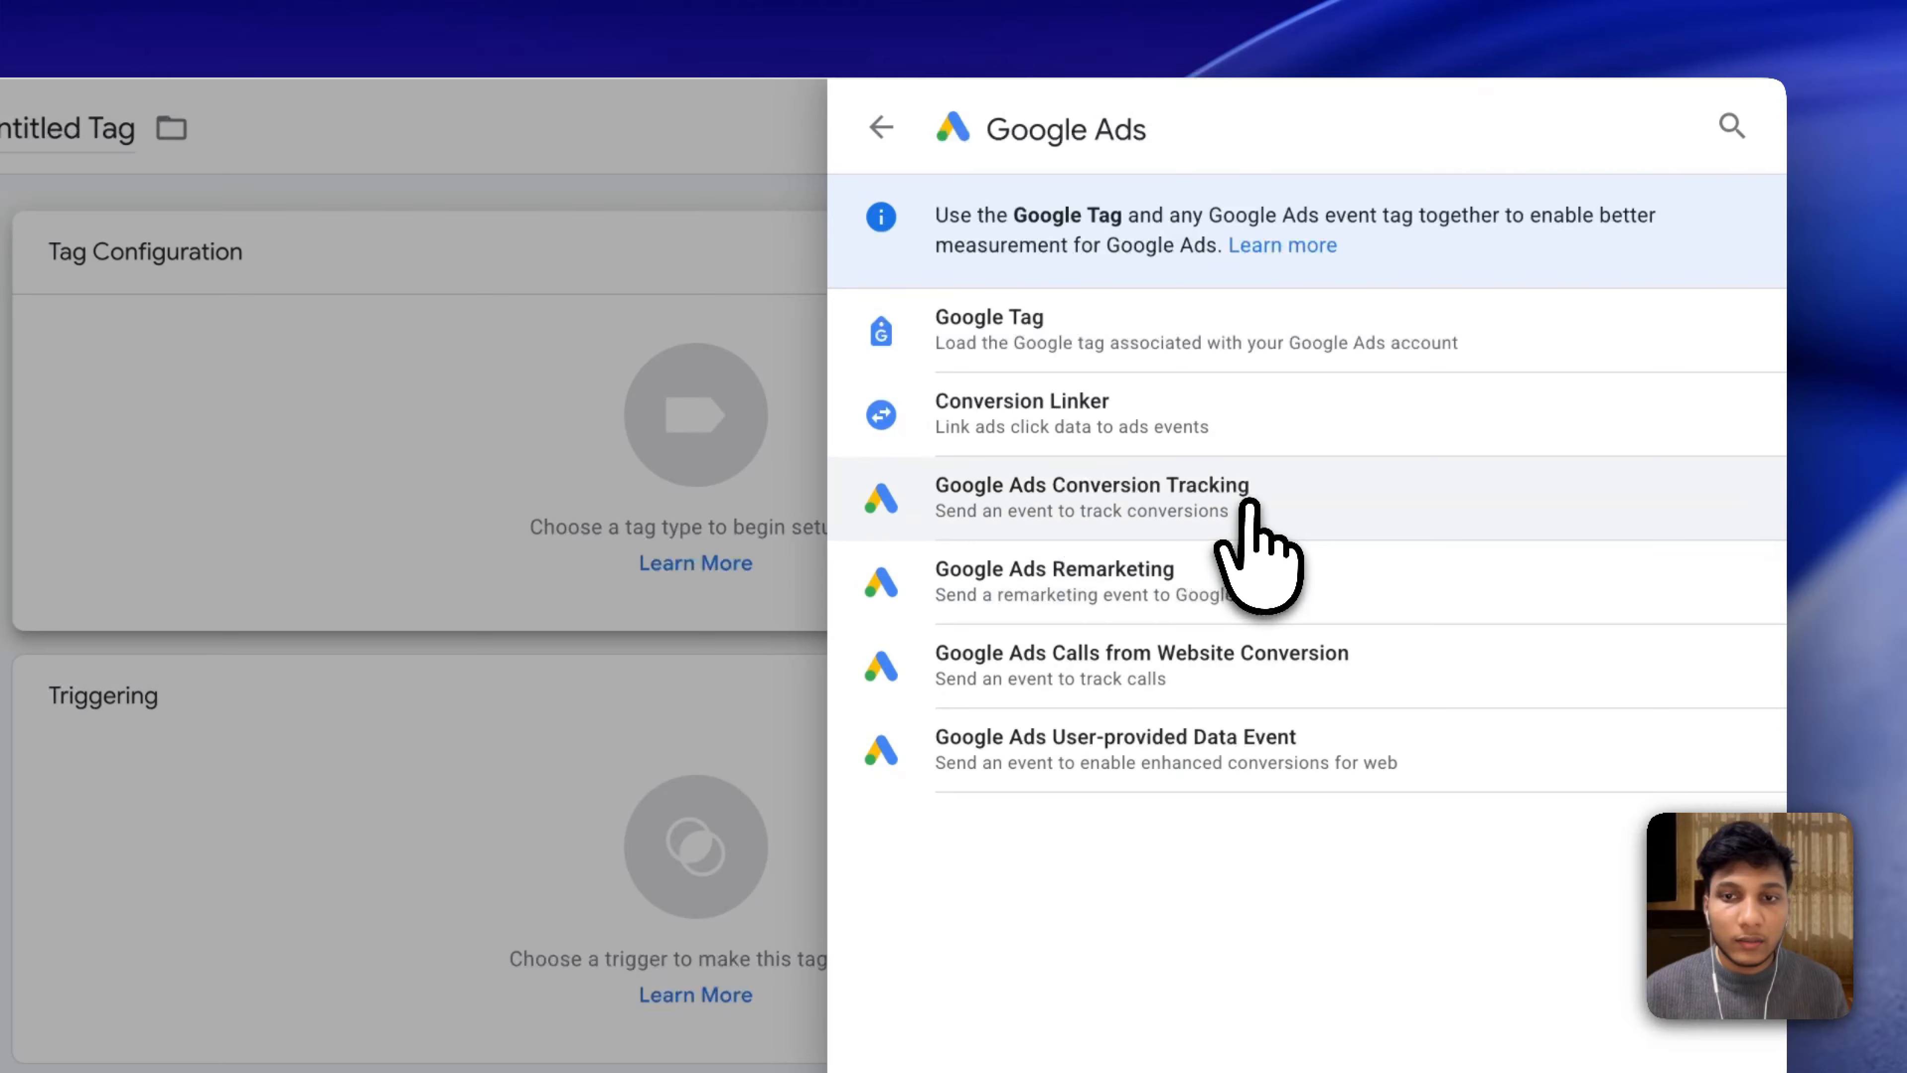
left_click(1239, 500)
left_click(472, 531)
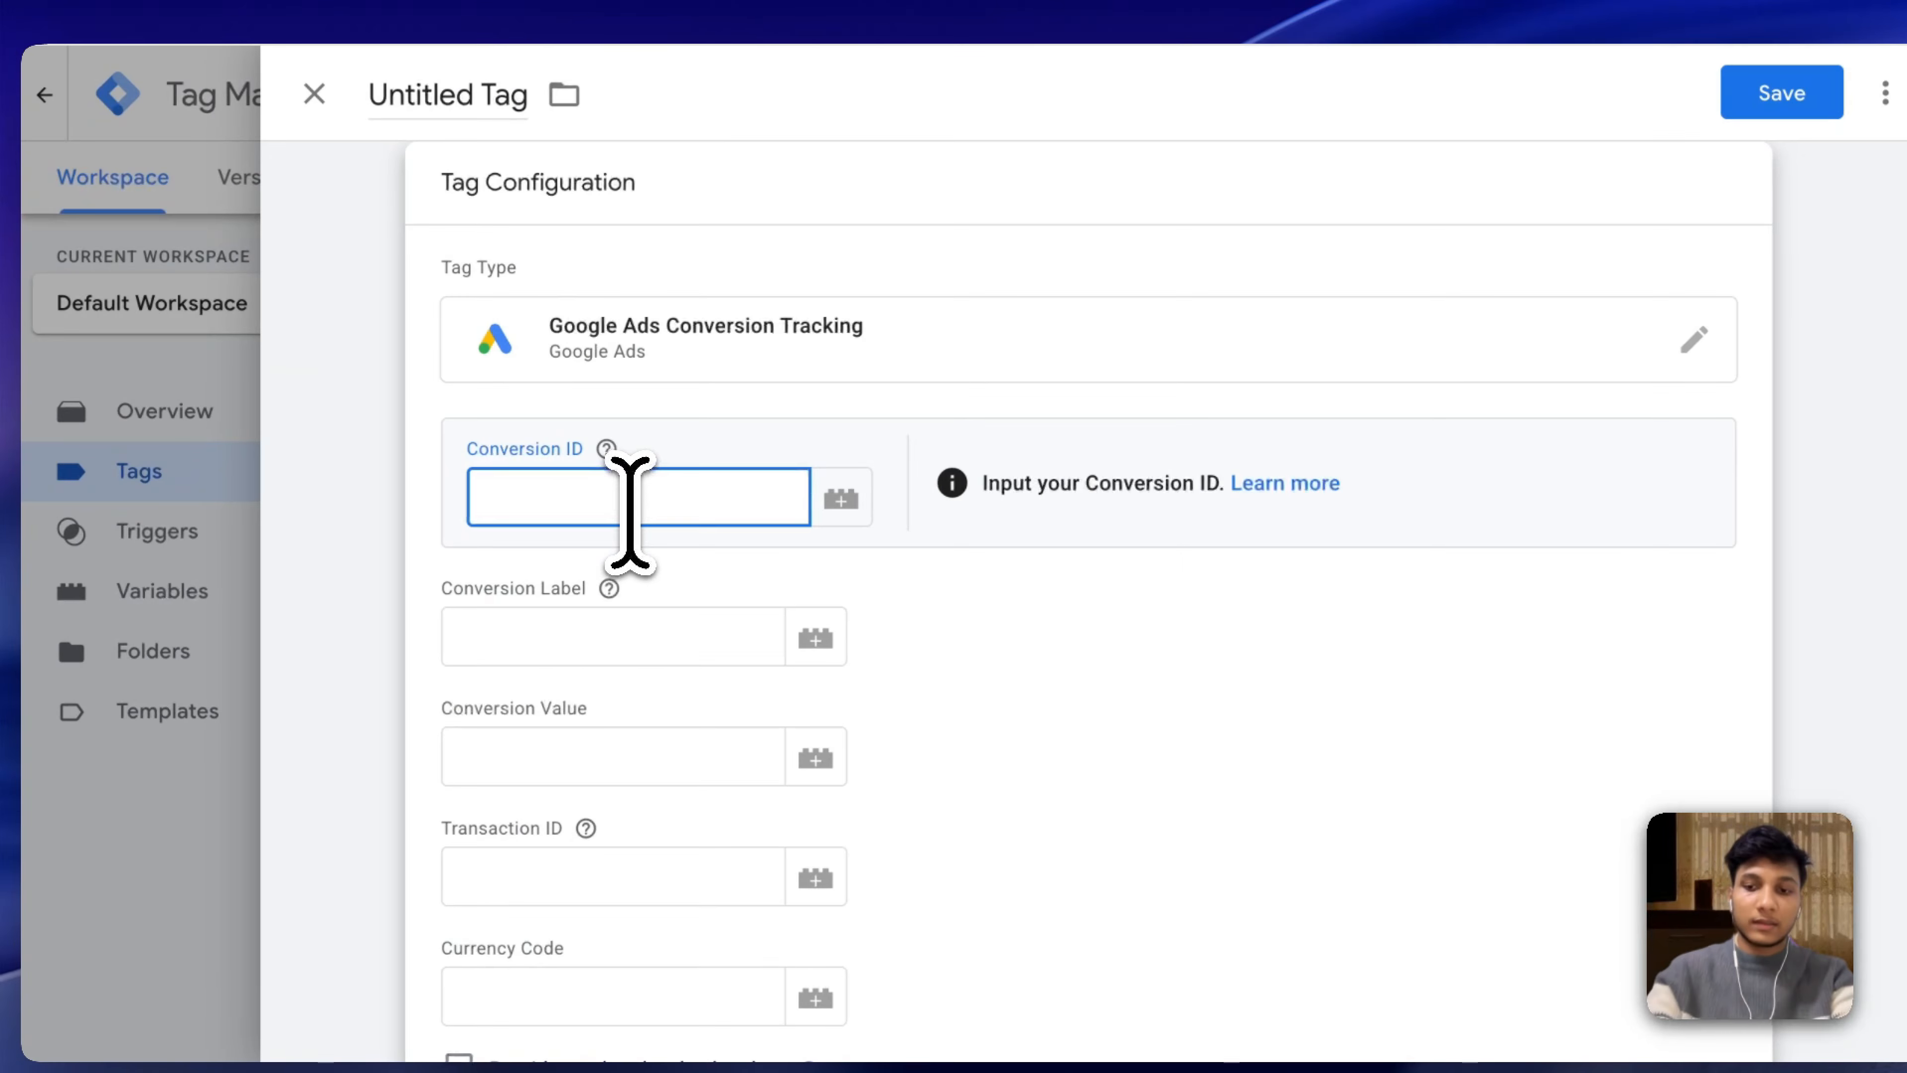
type("{{ggle")
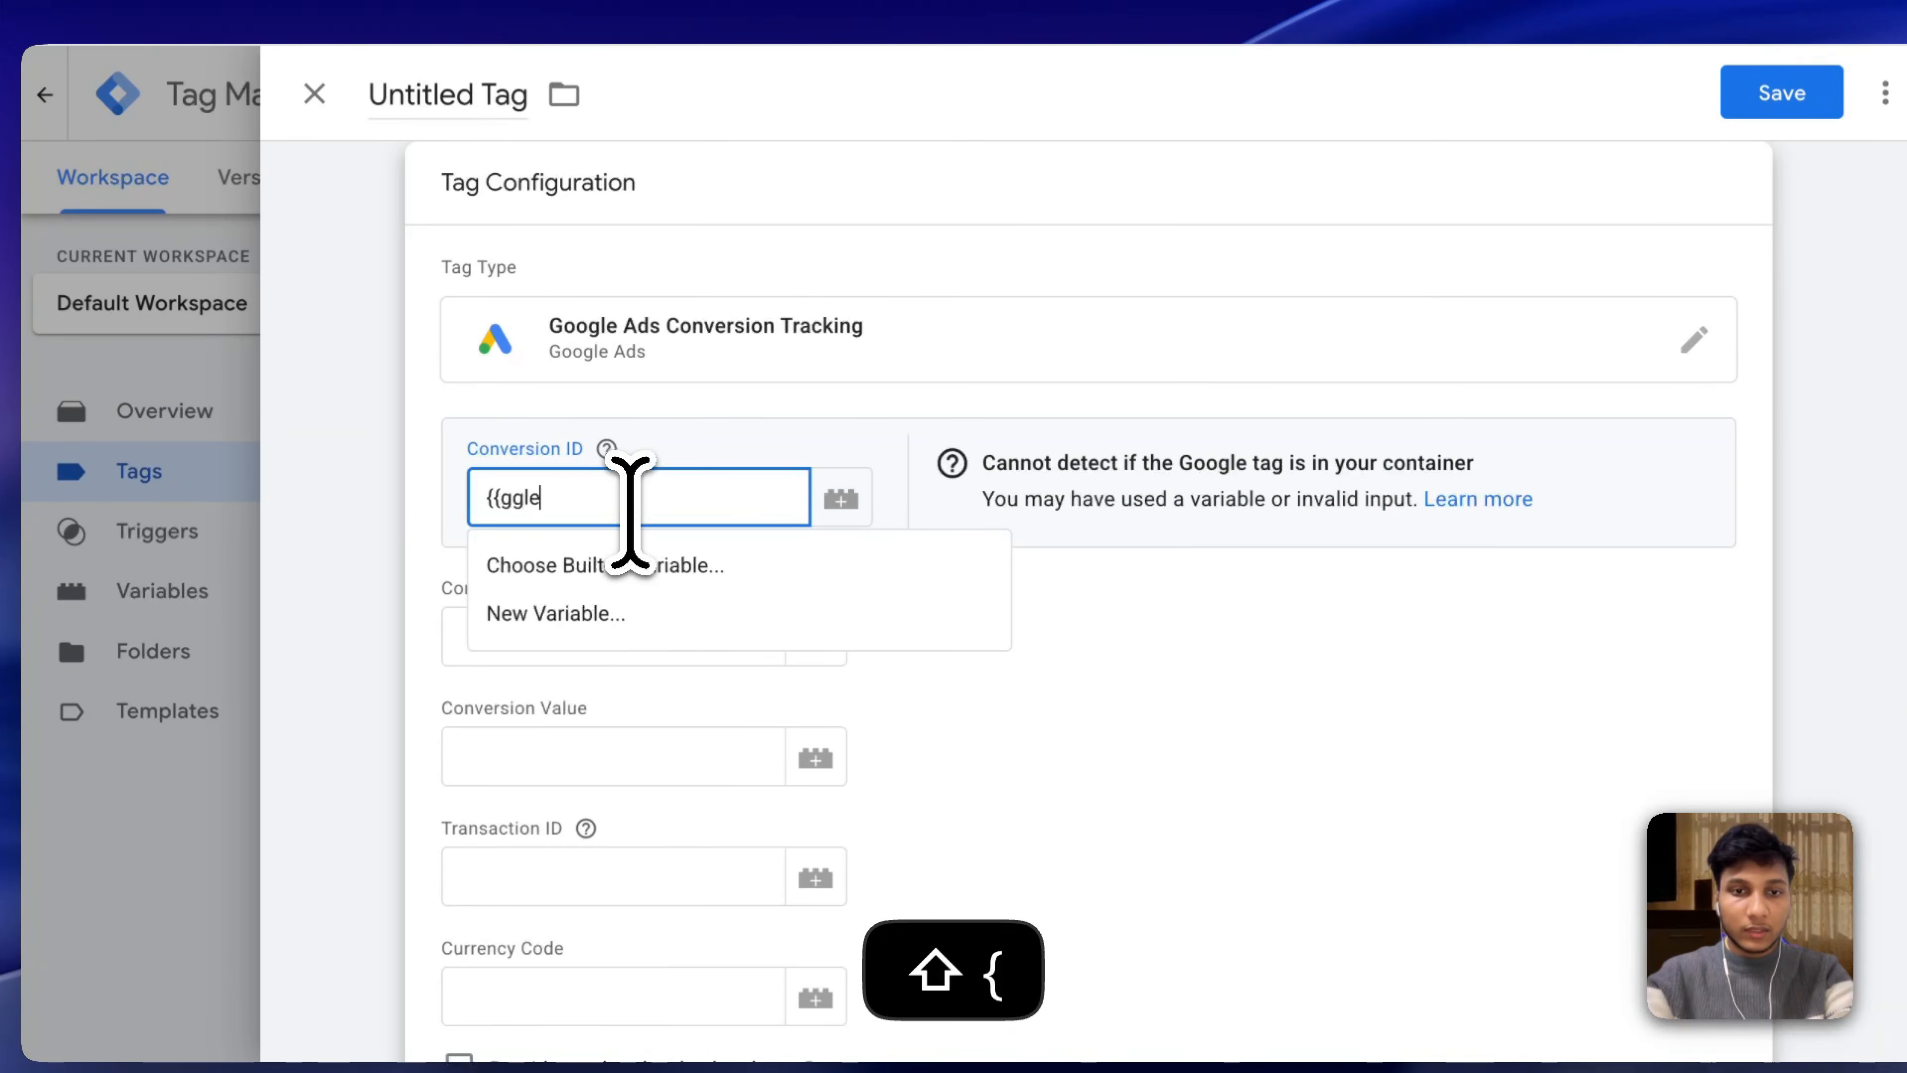
key("BackSpace")
key("BackSpace")
key("BackSpace")
left_click(632, 553)
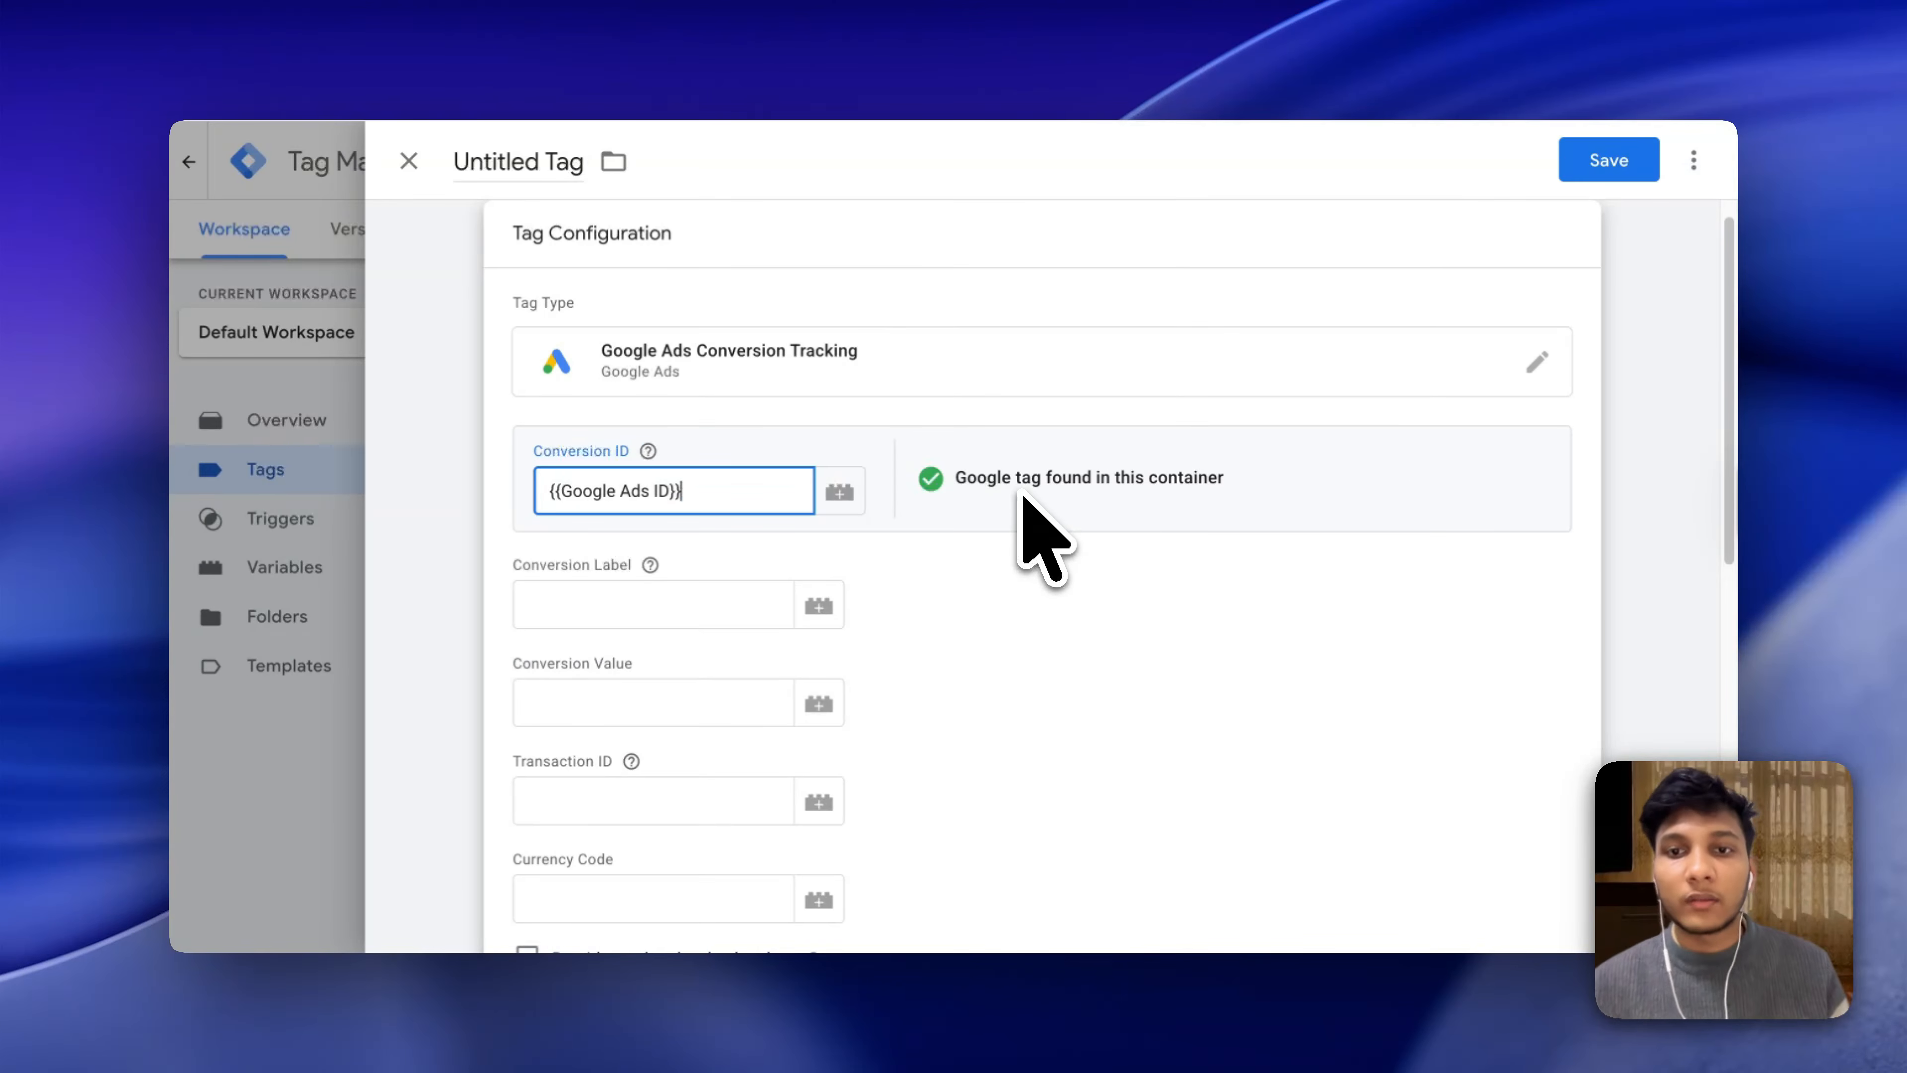
Switch to Google Ads, display the Purchase conversion's Google Tag Manager instructions and copy the conversion label.
left_click(642, 603)
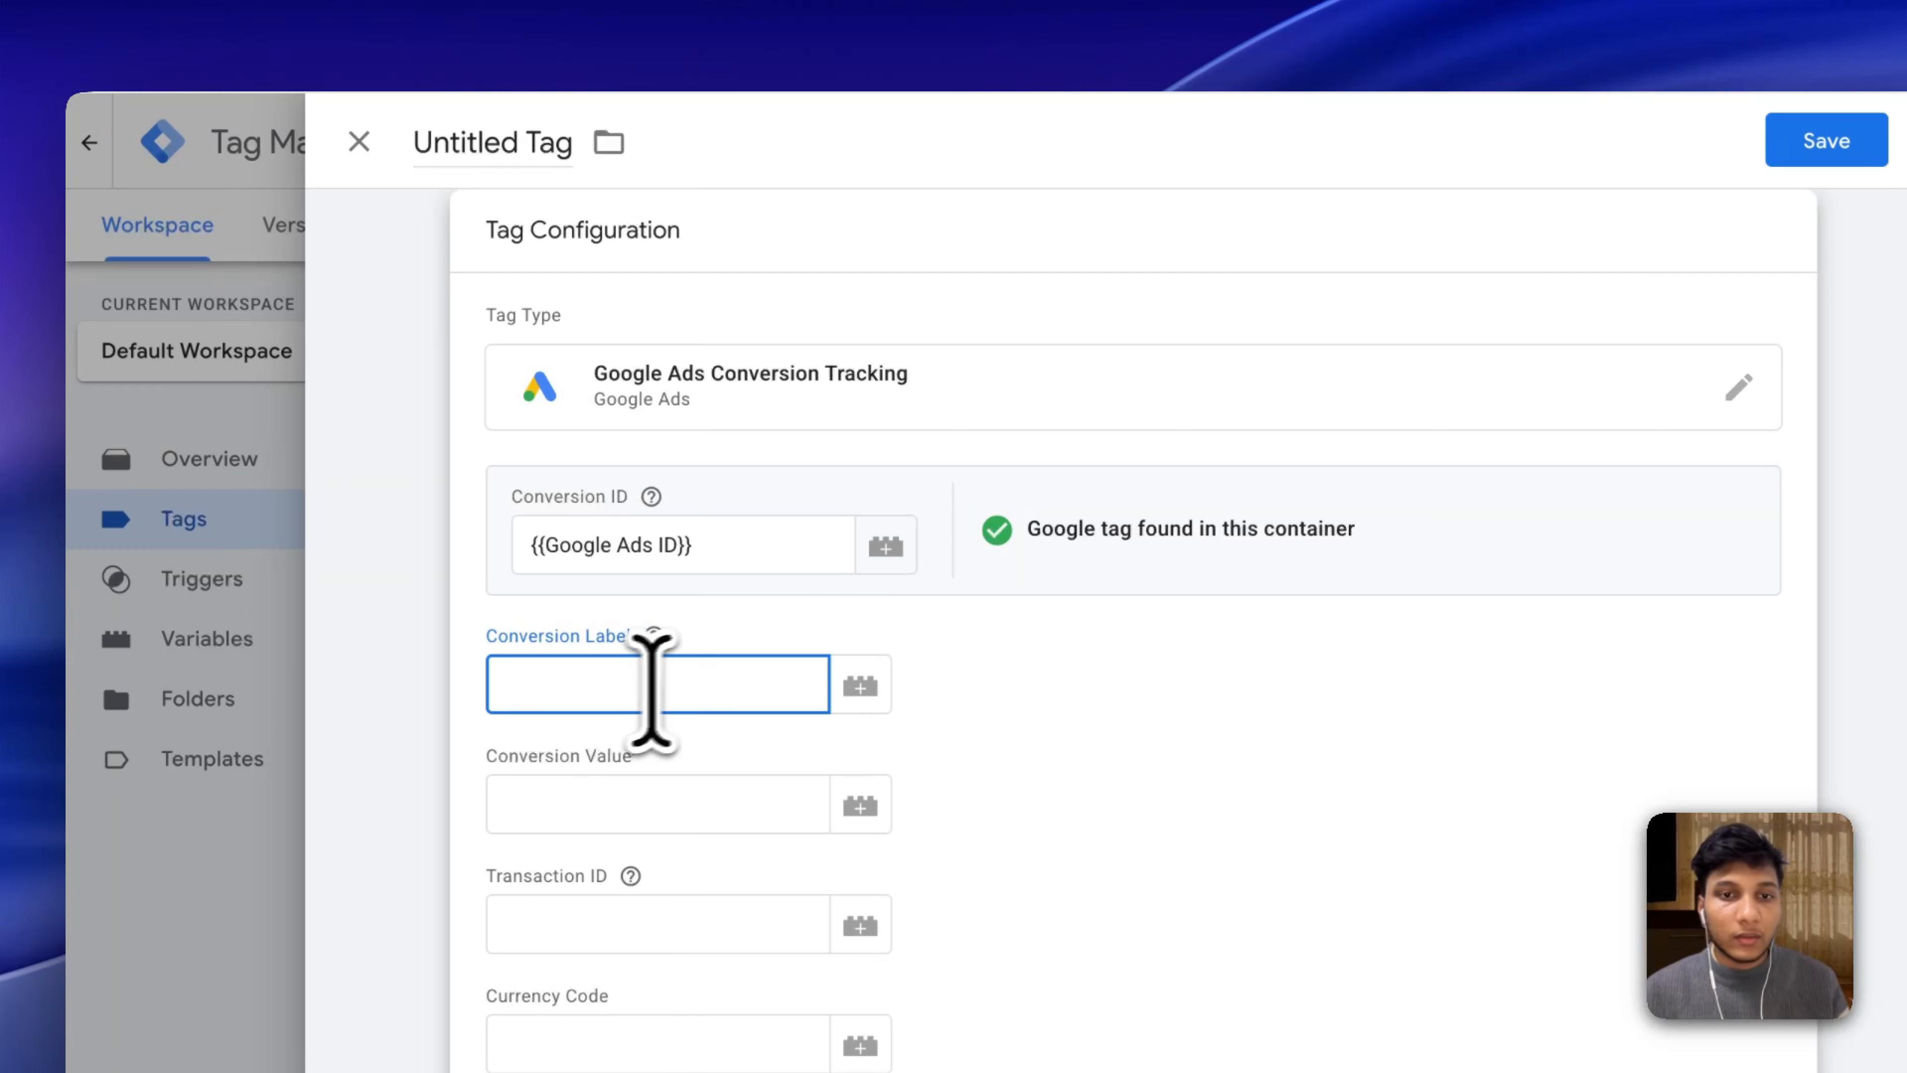
left_click(578, 3)
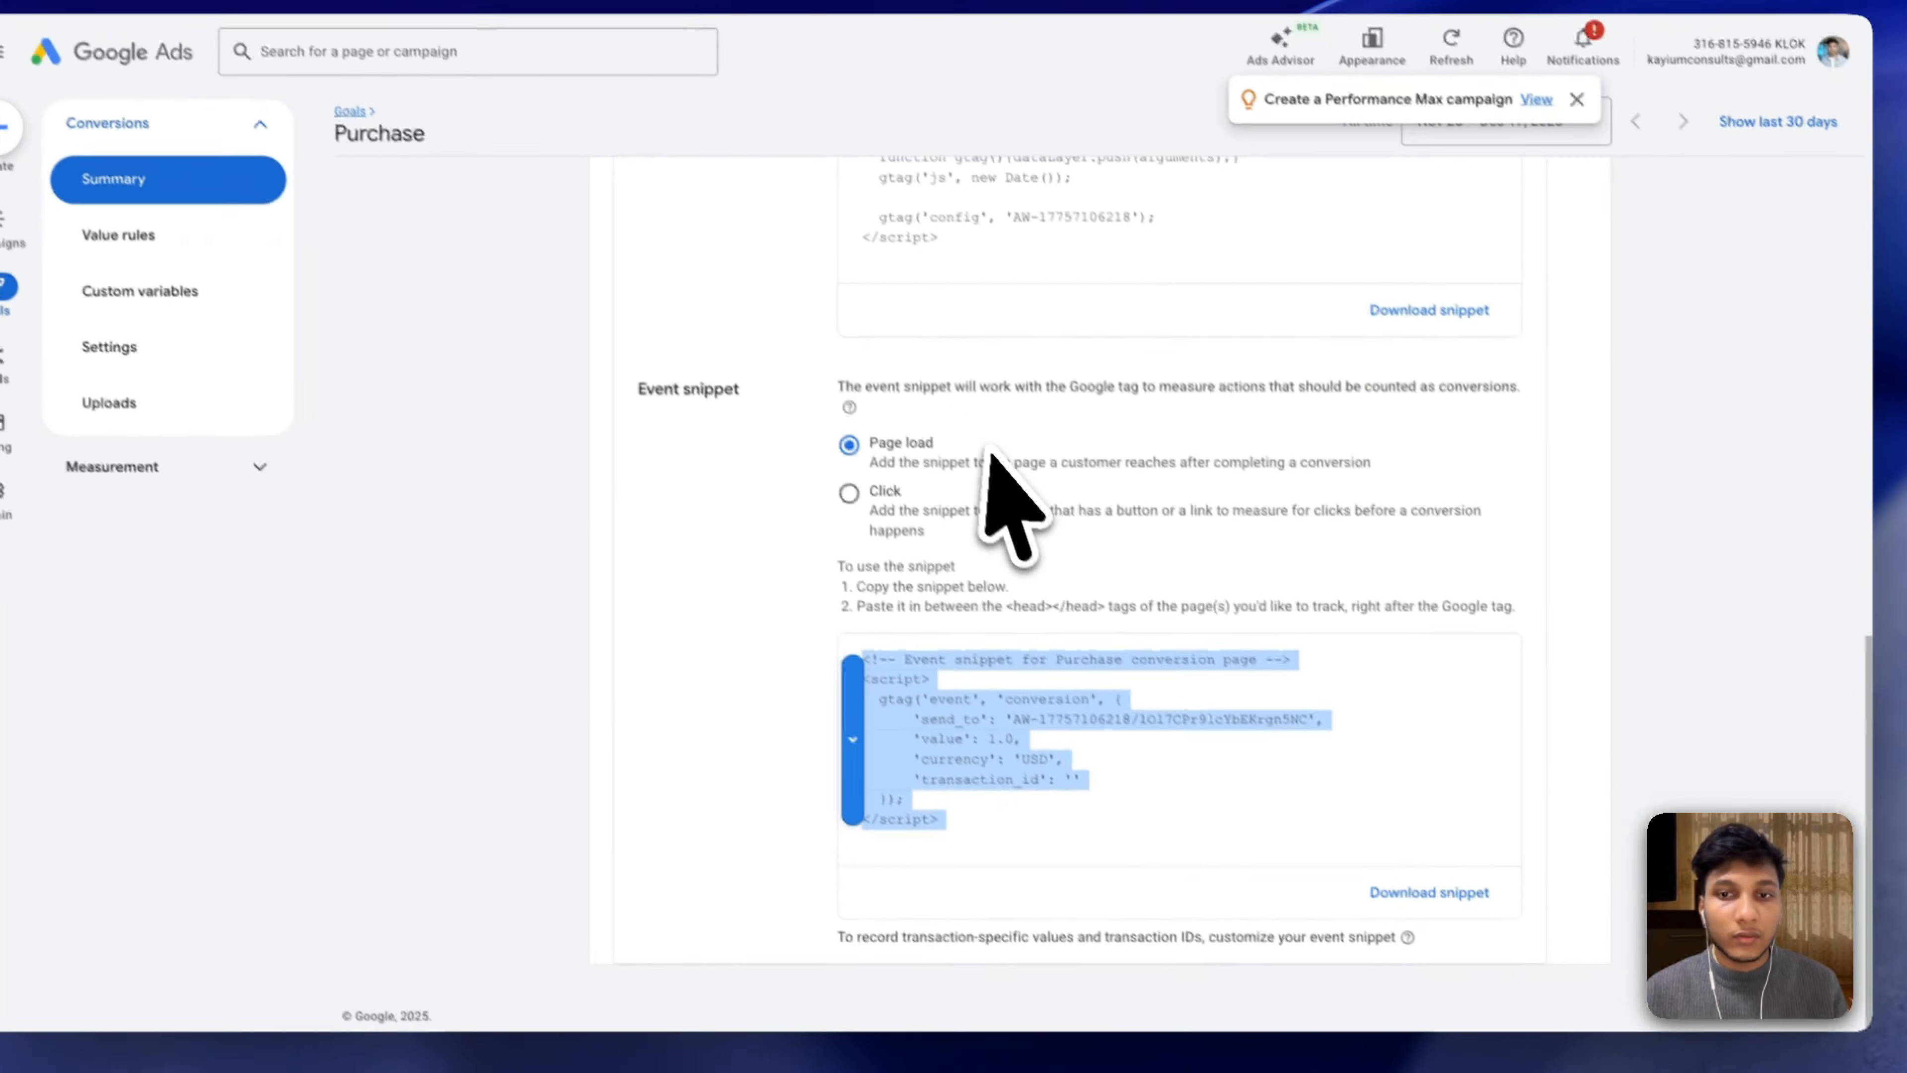
scroll(992, 451, "up", 10)
left_click(1250, 425)
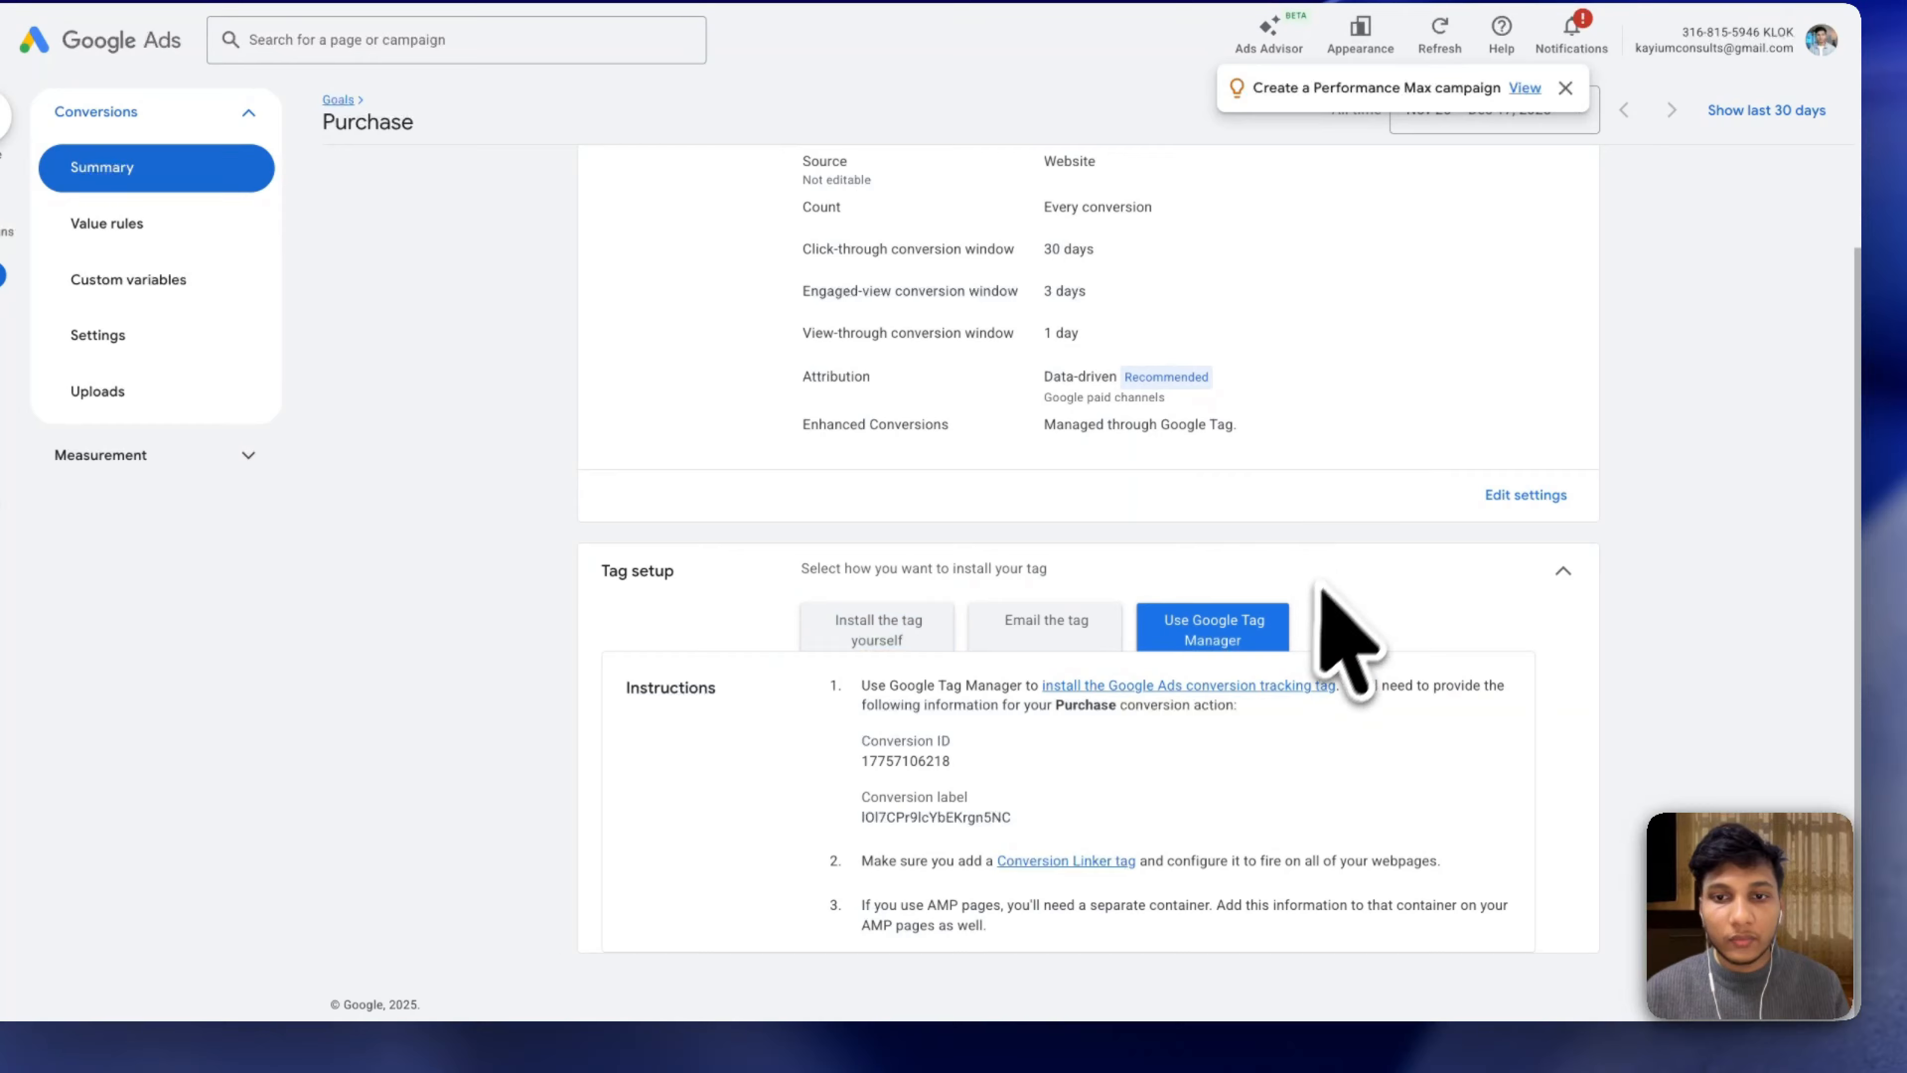
right_click(916, 823)
left_click(1077, 541)
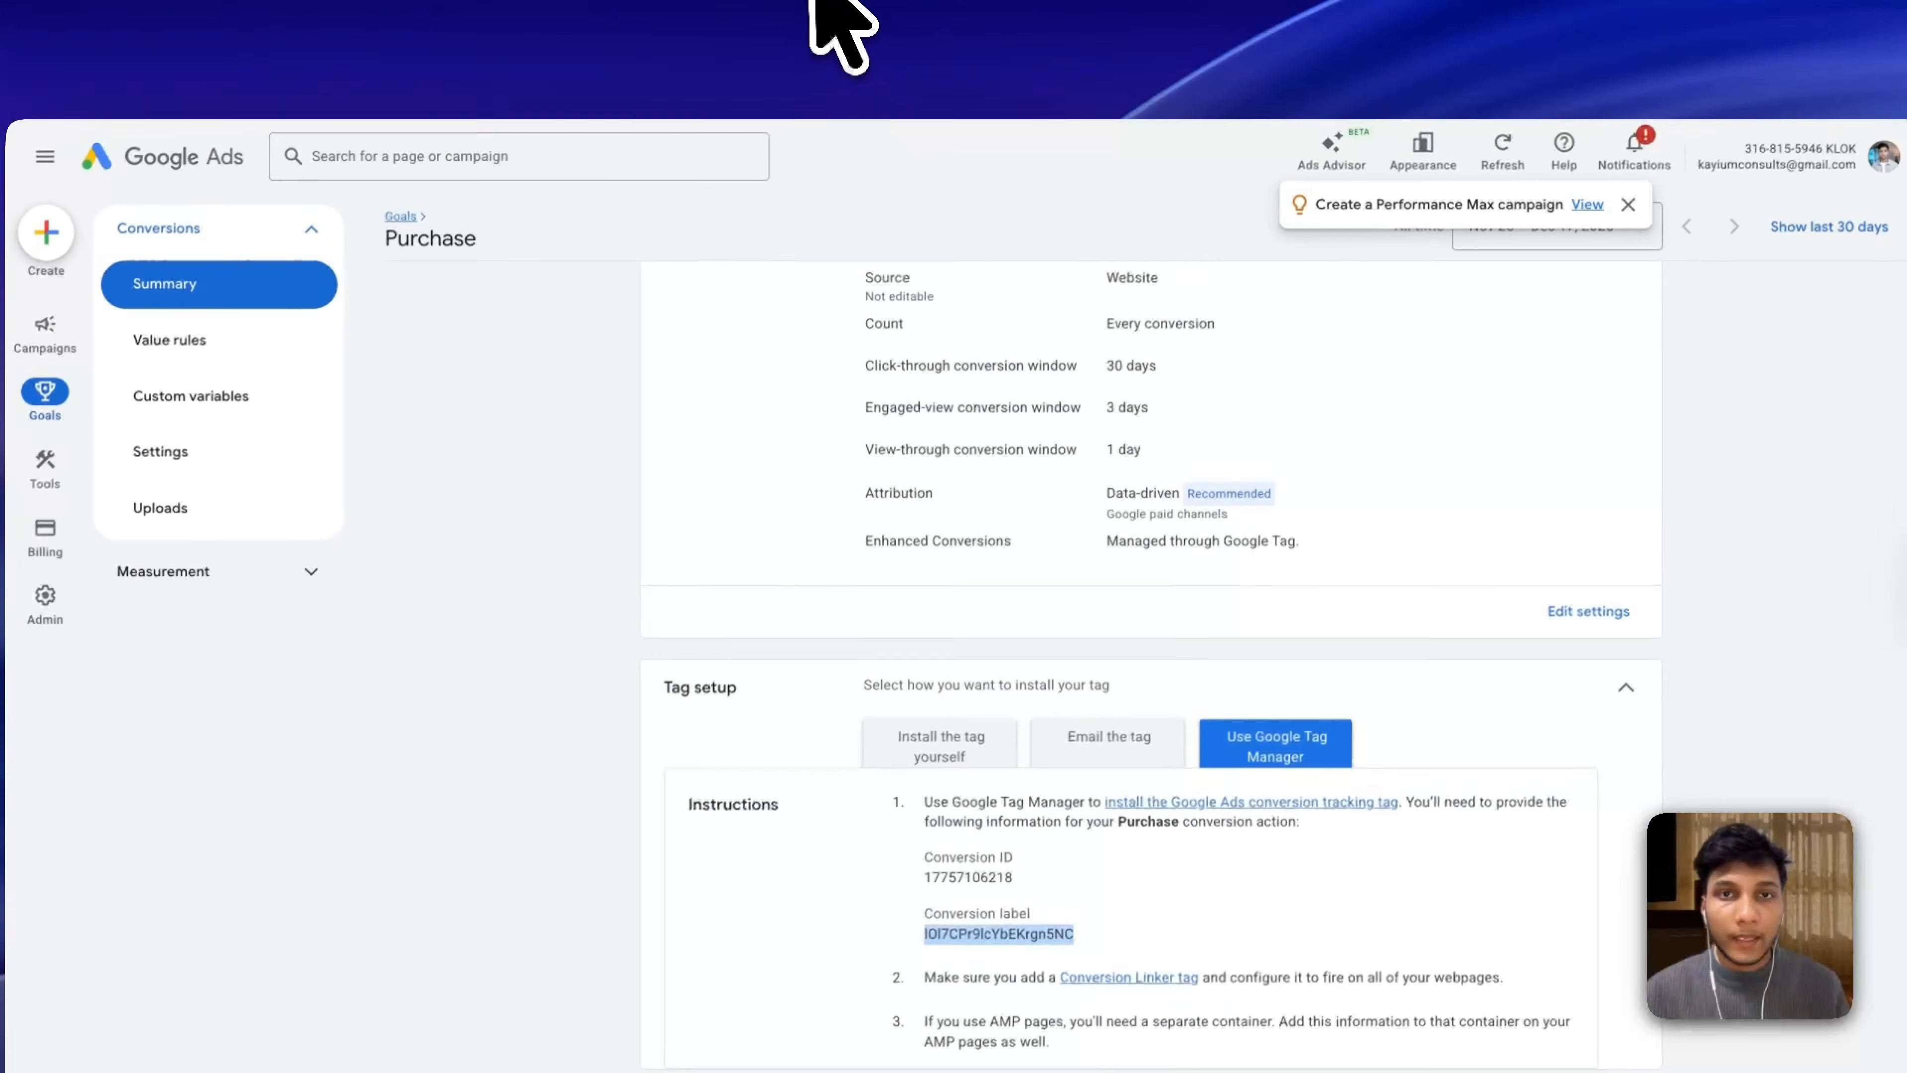
Return to Google Tag Manager, paste the copied Purchase conversion label into the tag's Conversion Label field and check the remaining fields.
left_click(1011, 2)
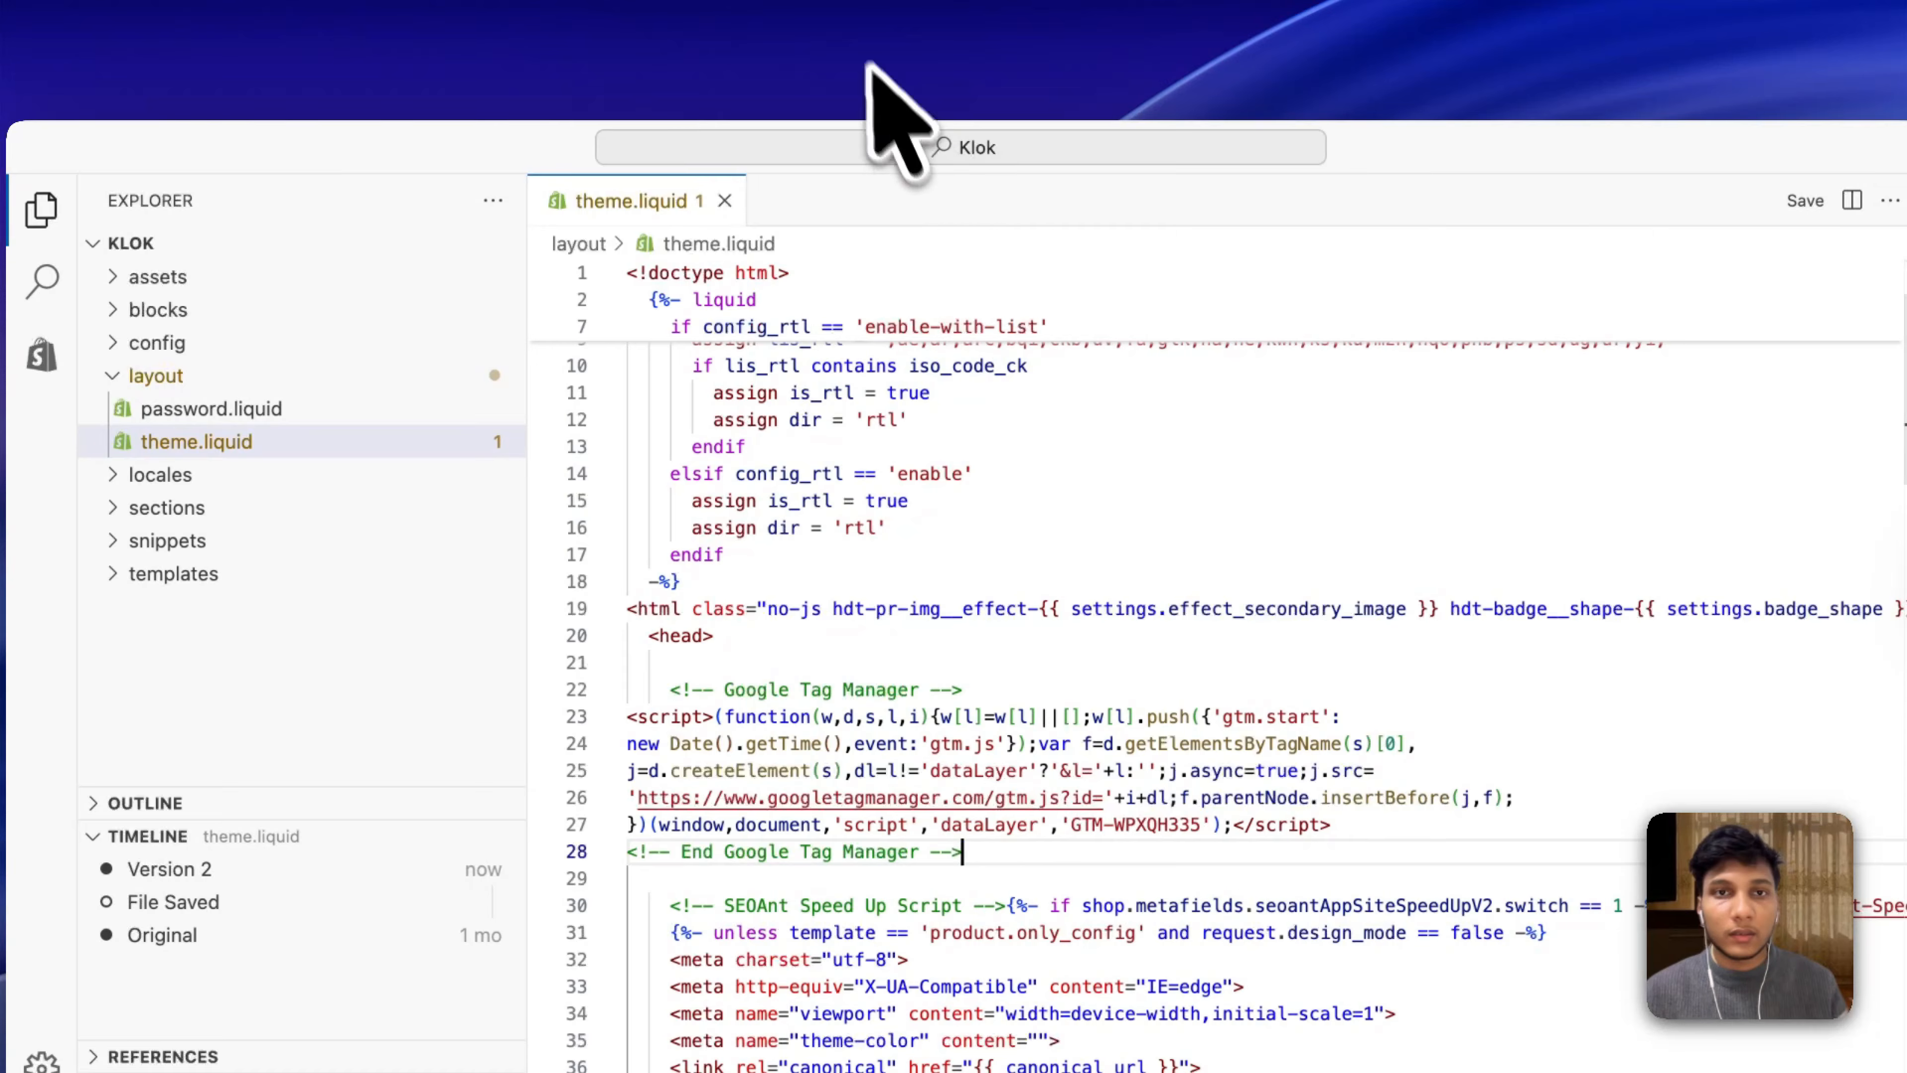
left_click(1002, 3)
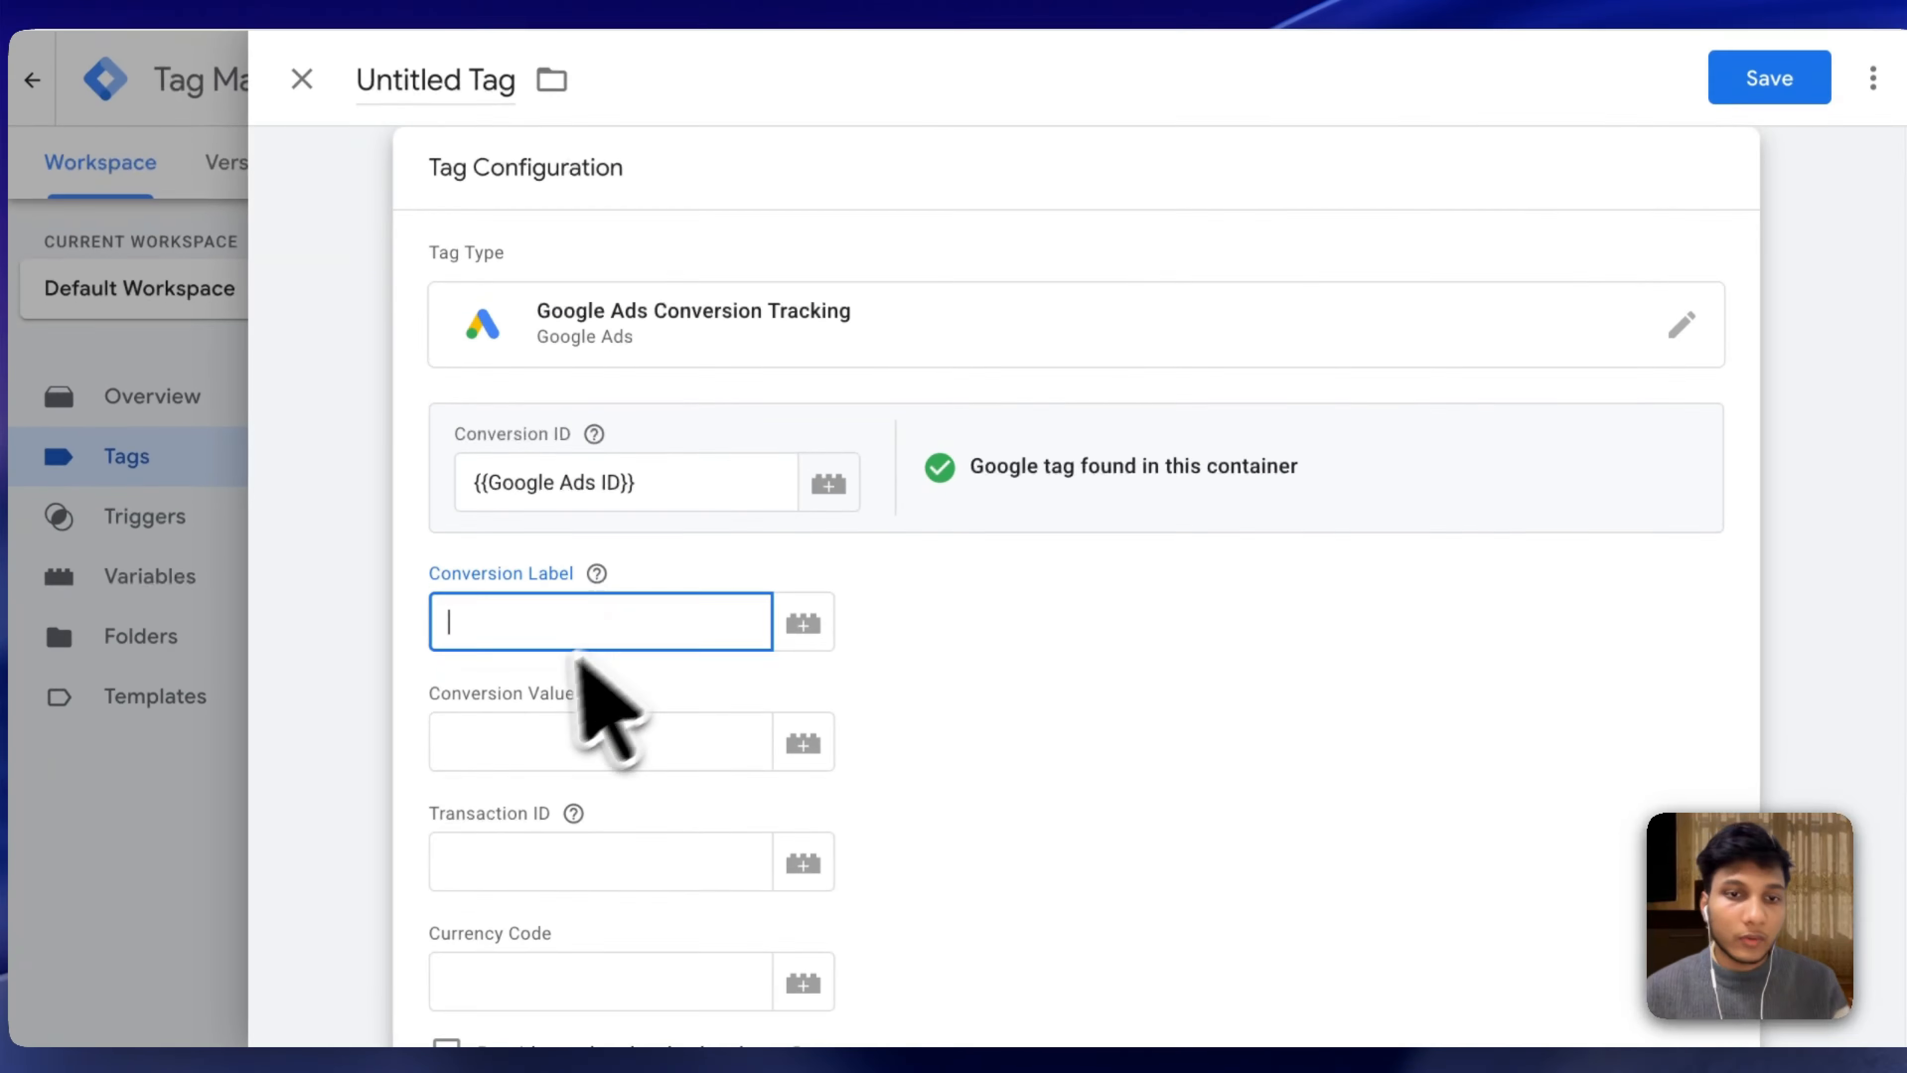
key("super+v")
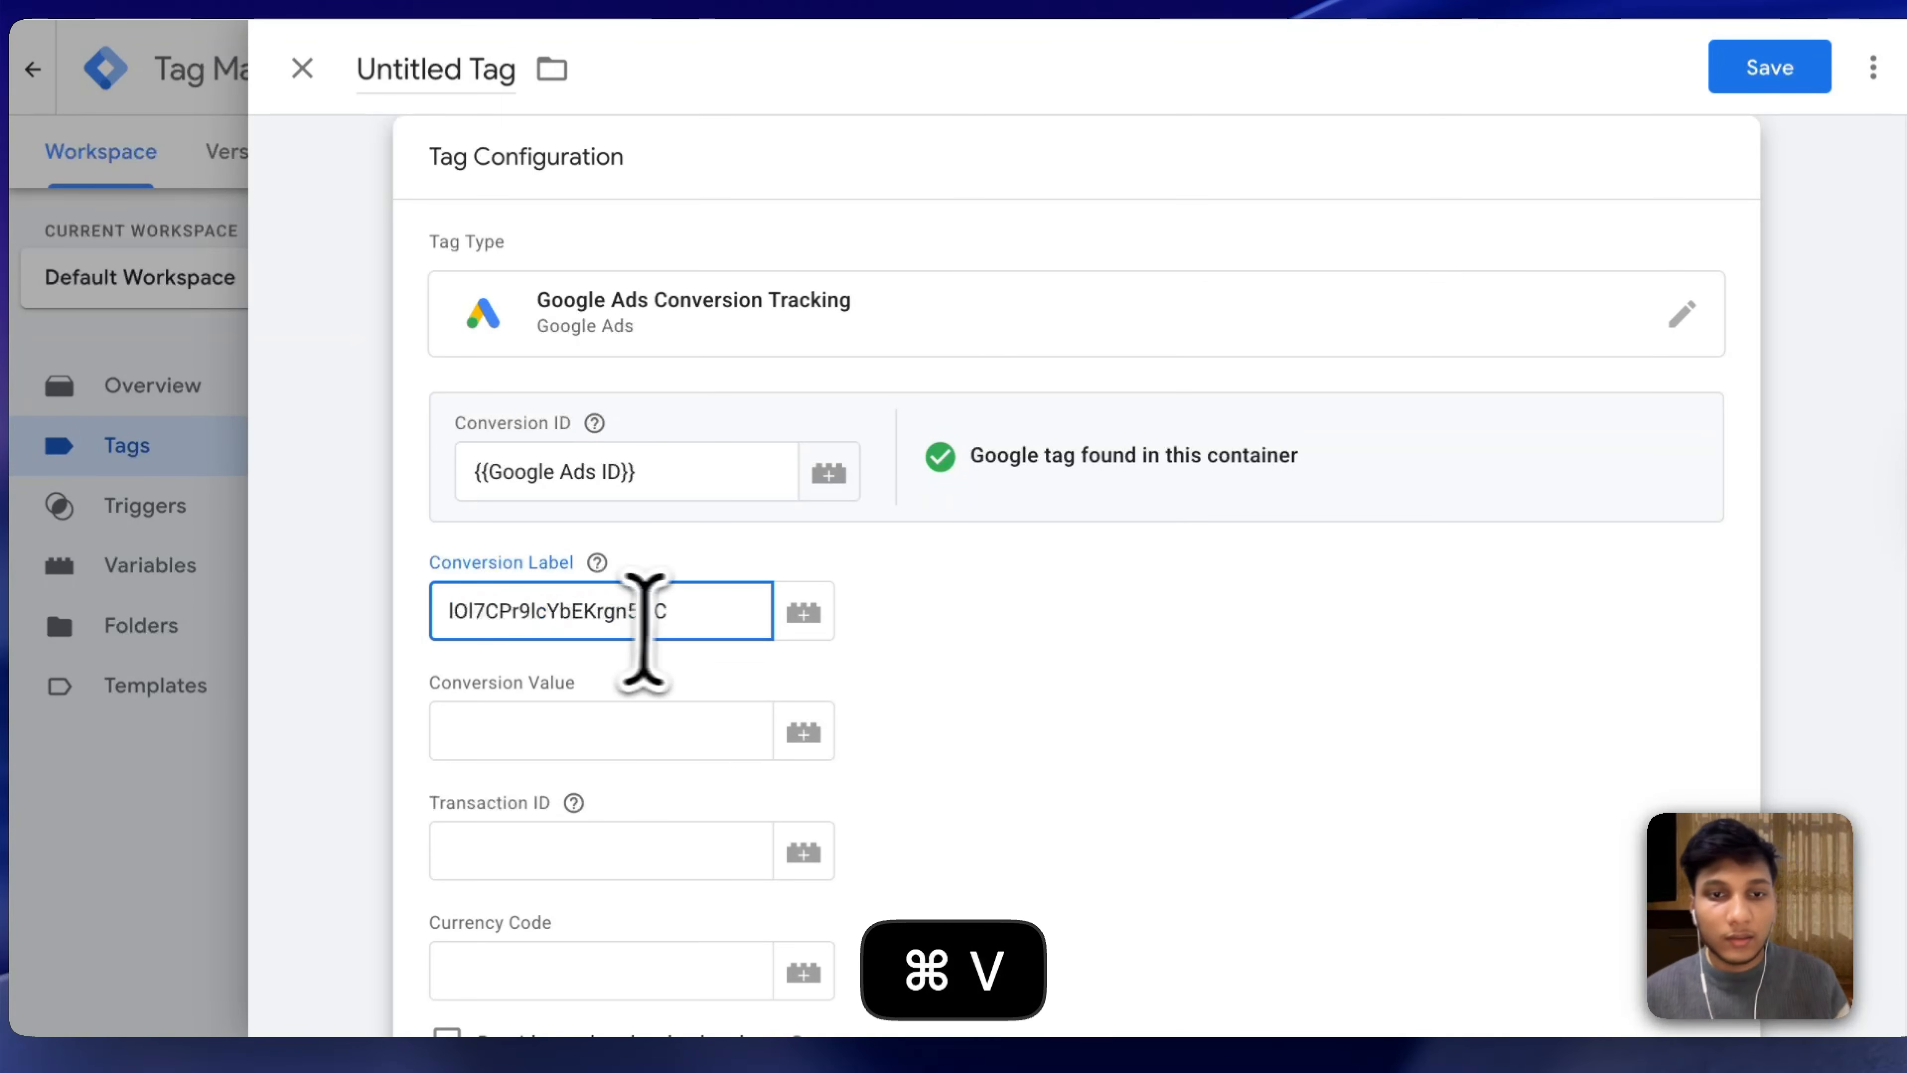
scroll(798, 580, "down", 3)
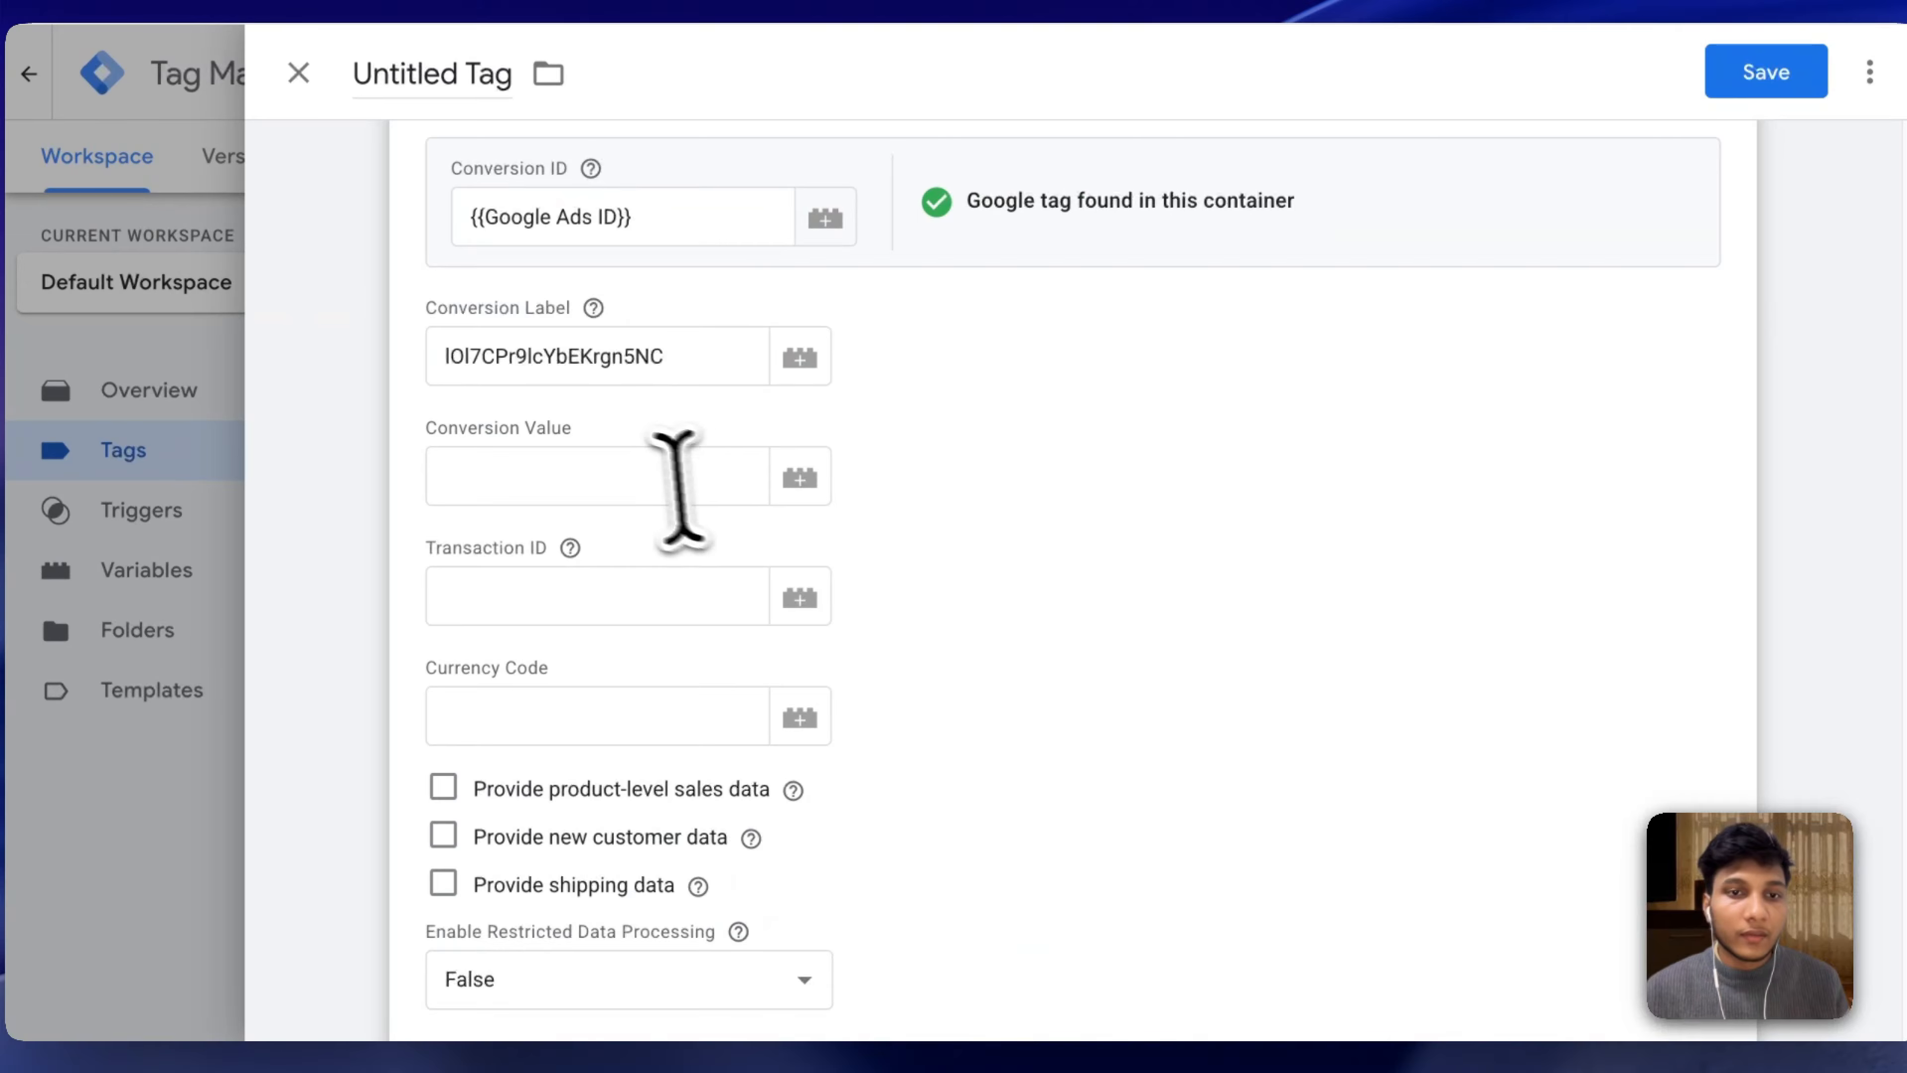
left_click(653, 484)
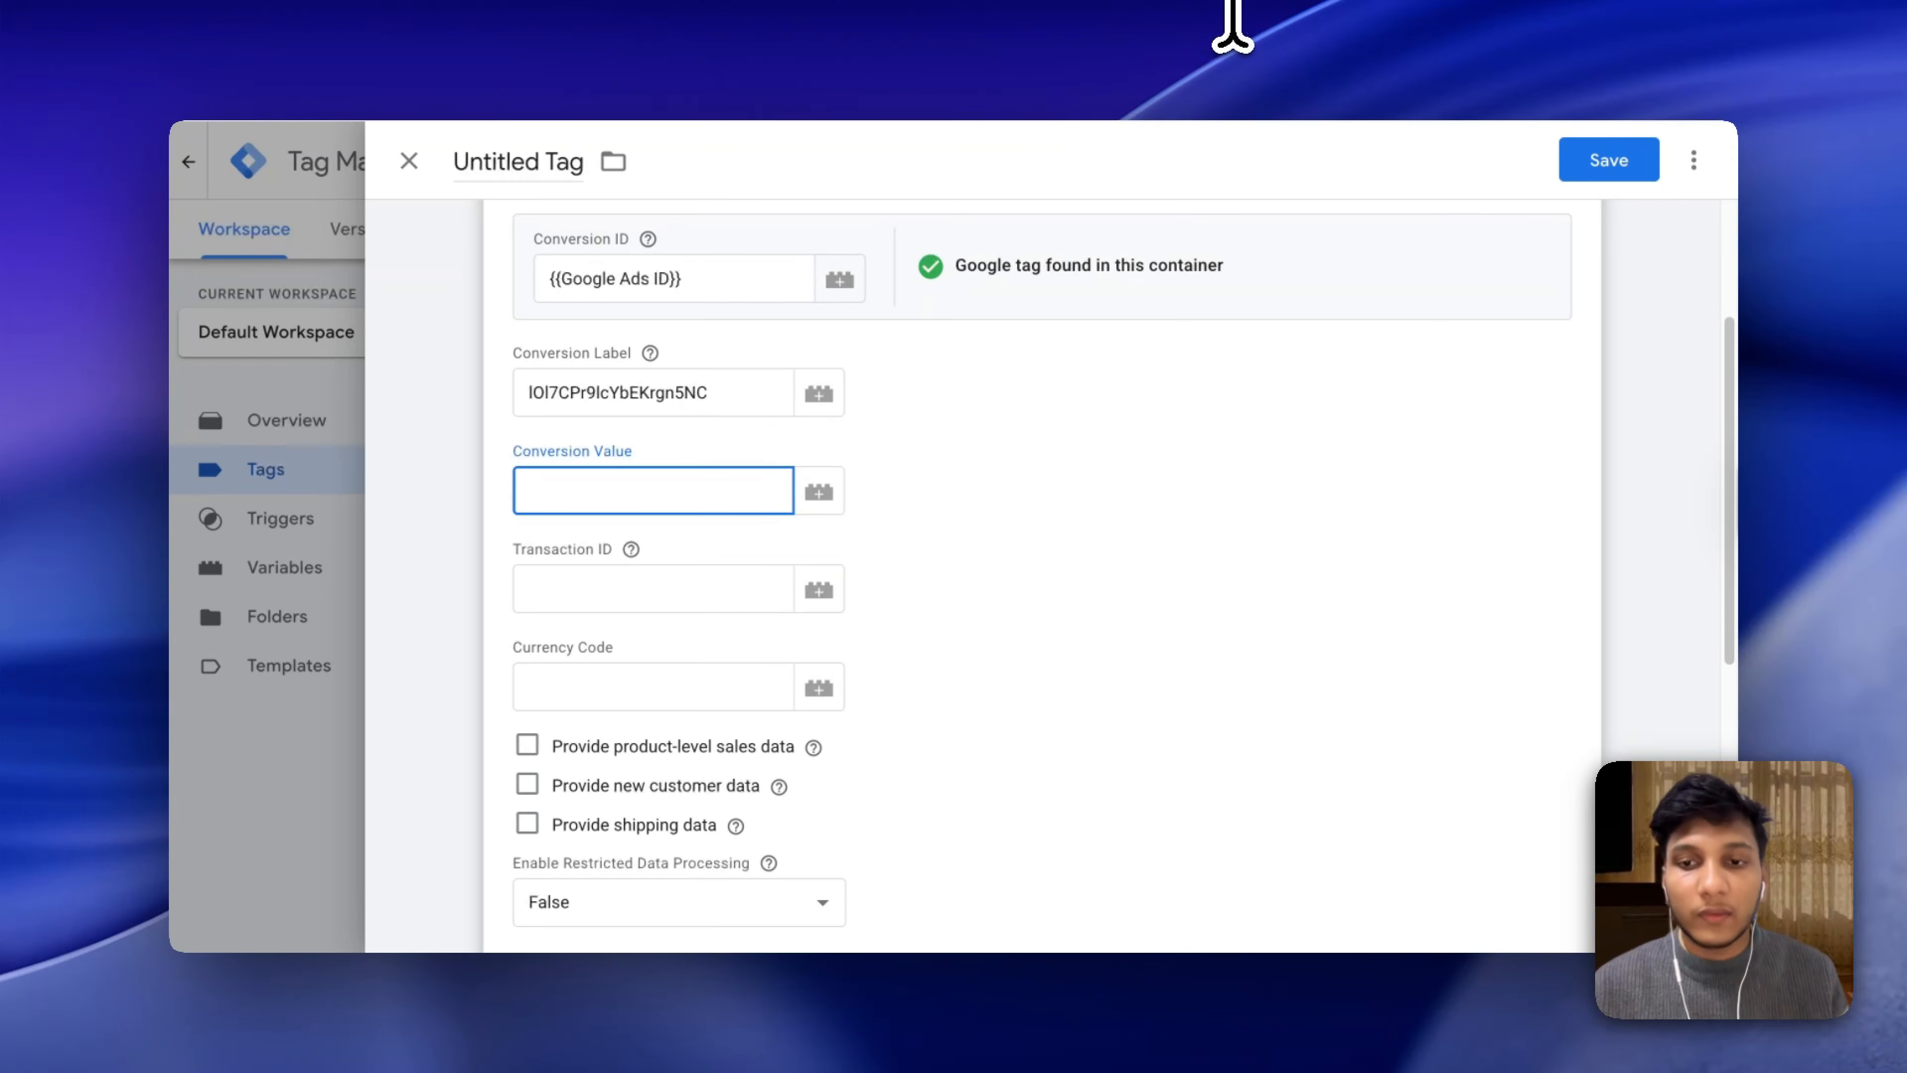
scroll(1038, 545, "down", 3)
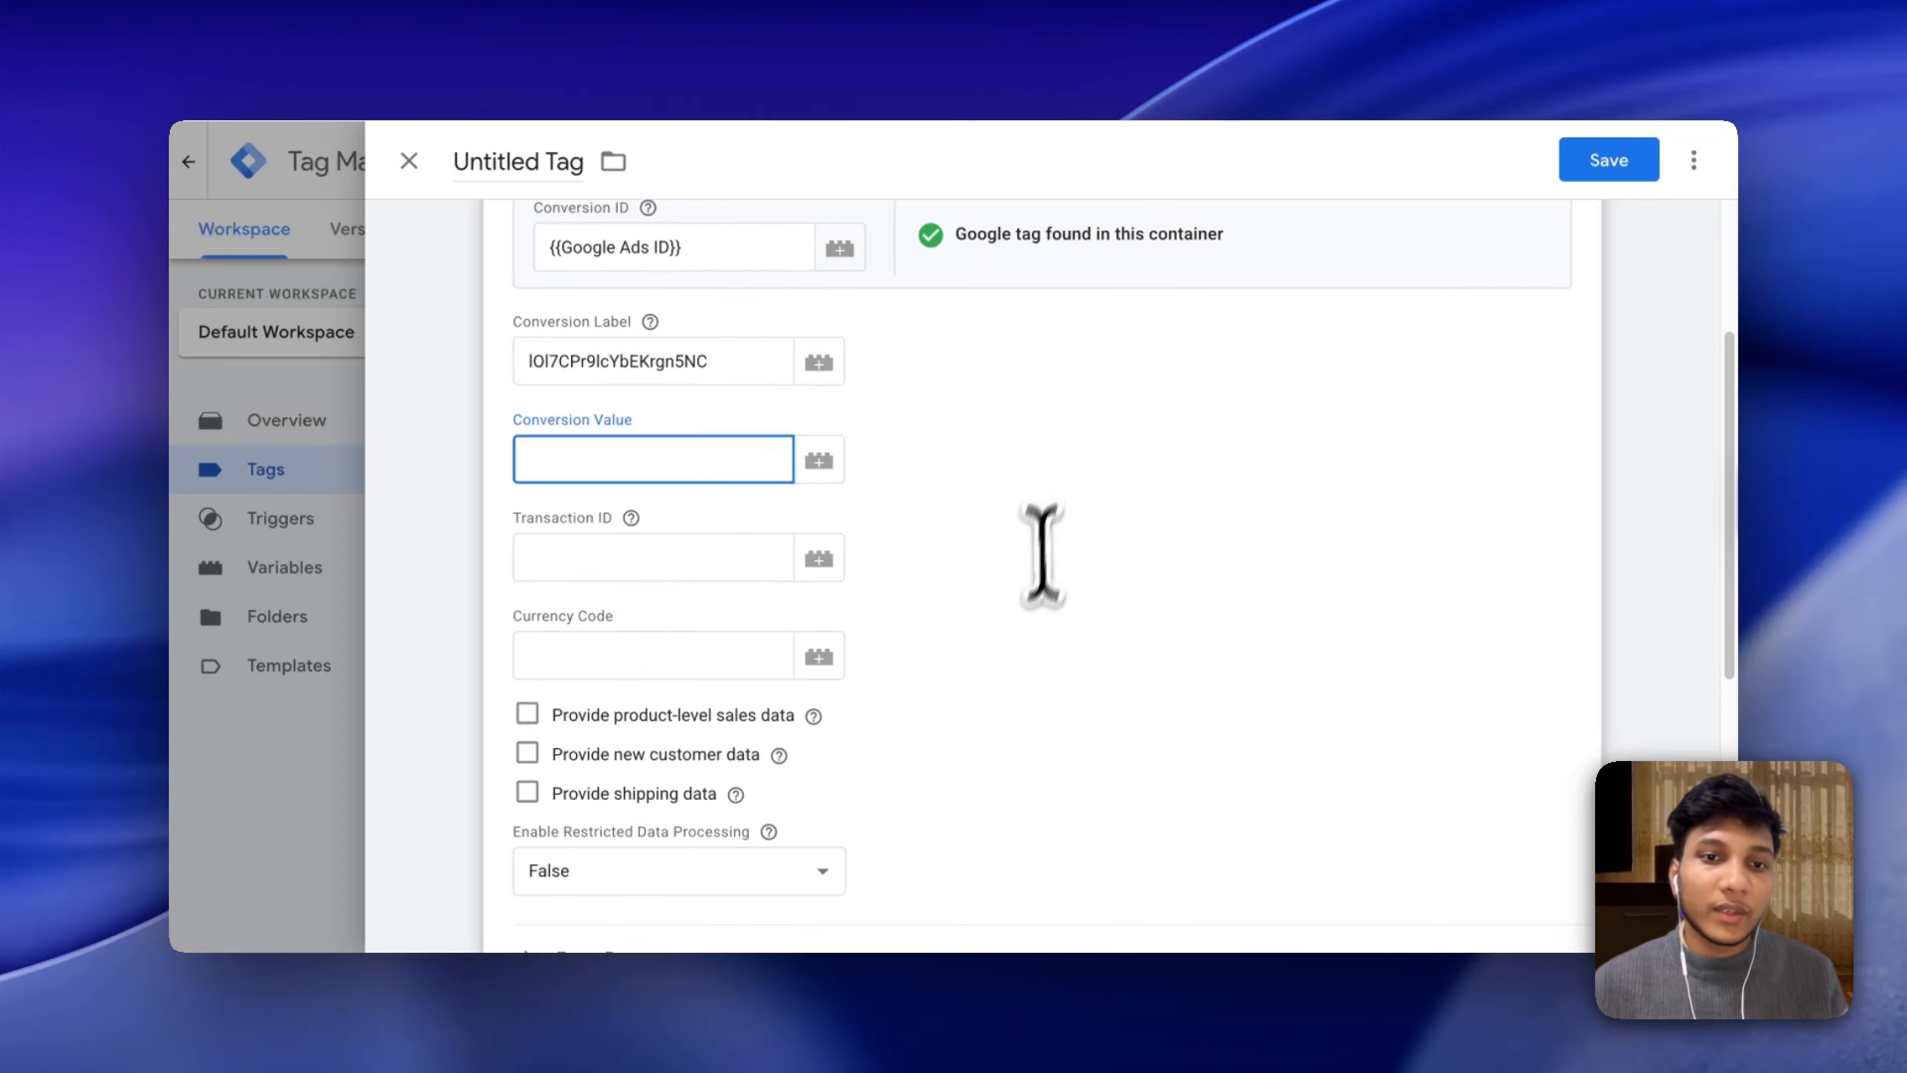
scroll(740, 634, "down", 4)
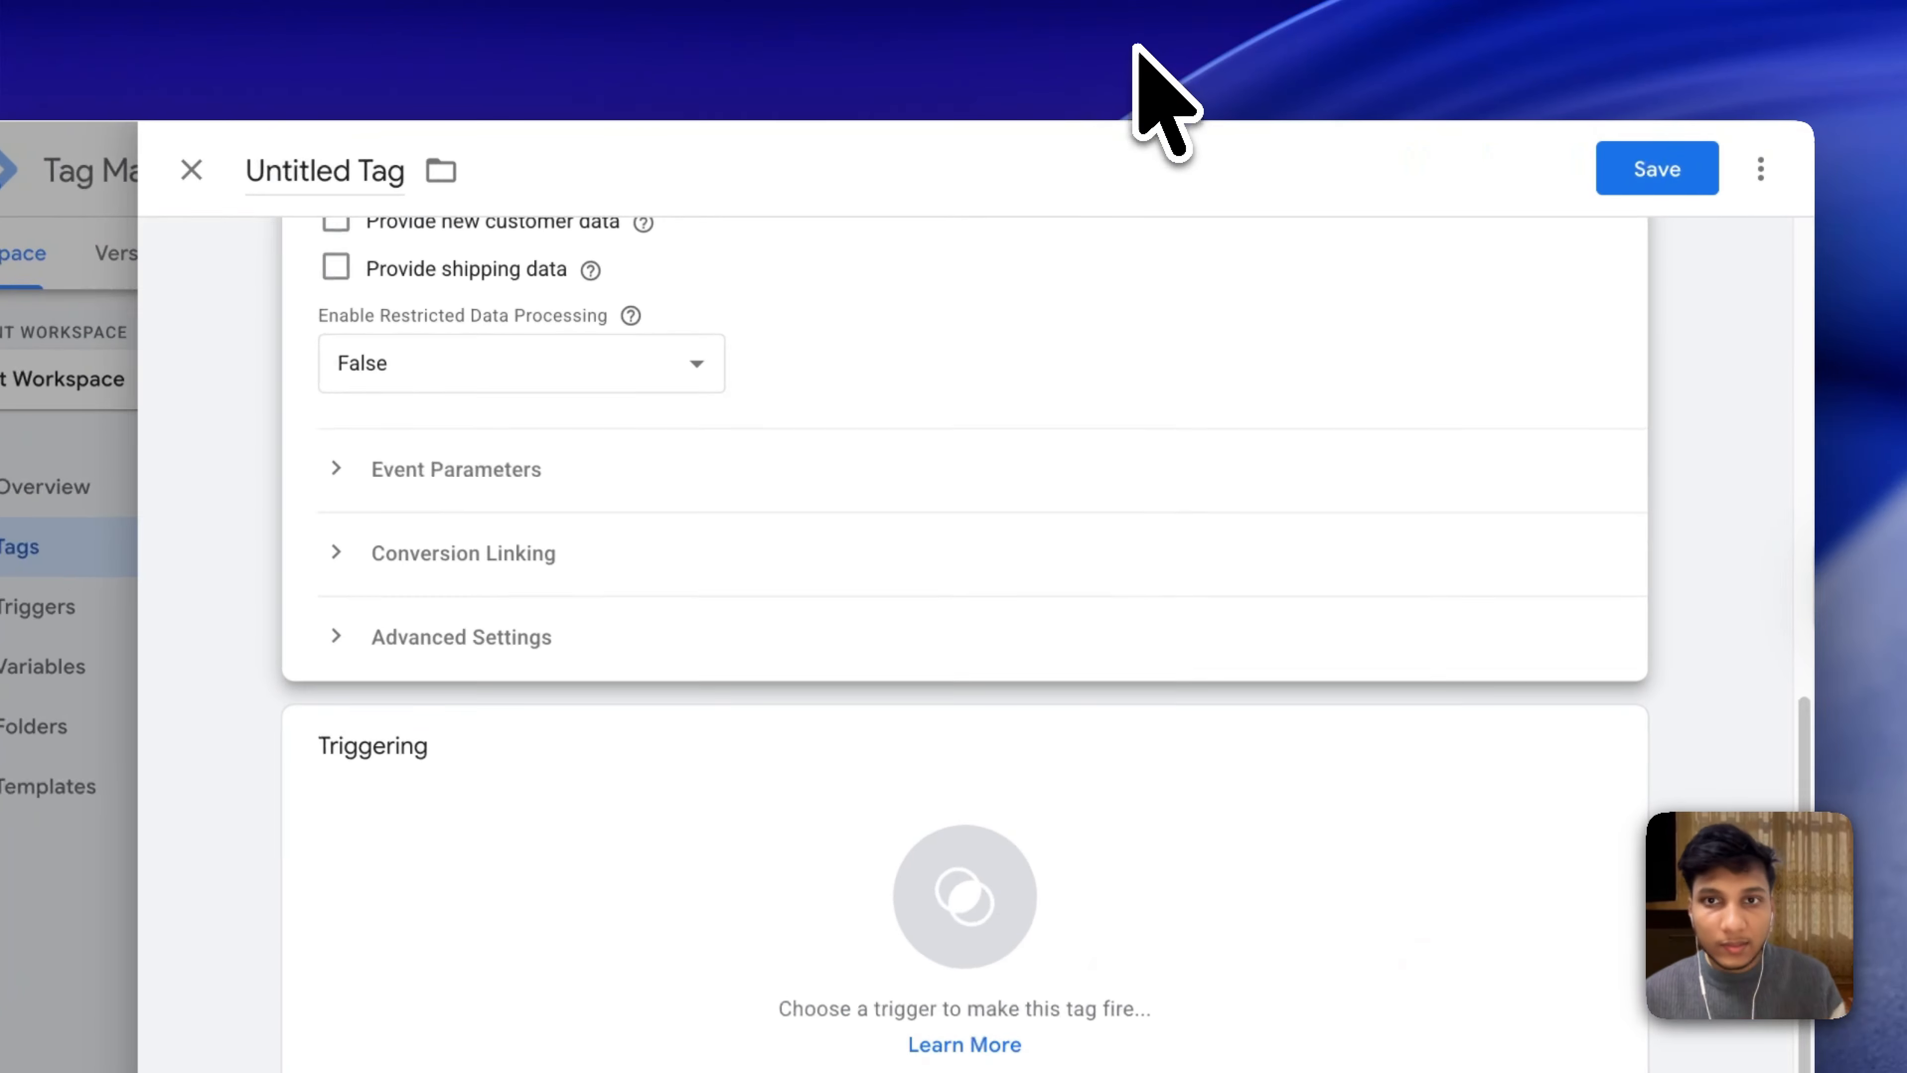
Switch to Tag Assistant and examine the purchase event's API call for value, currency, items and transaction_id.
left_click(1185, 53)
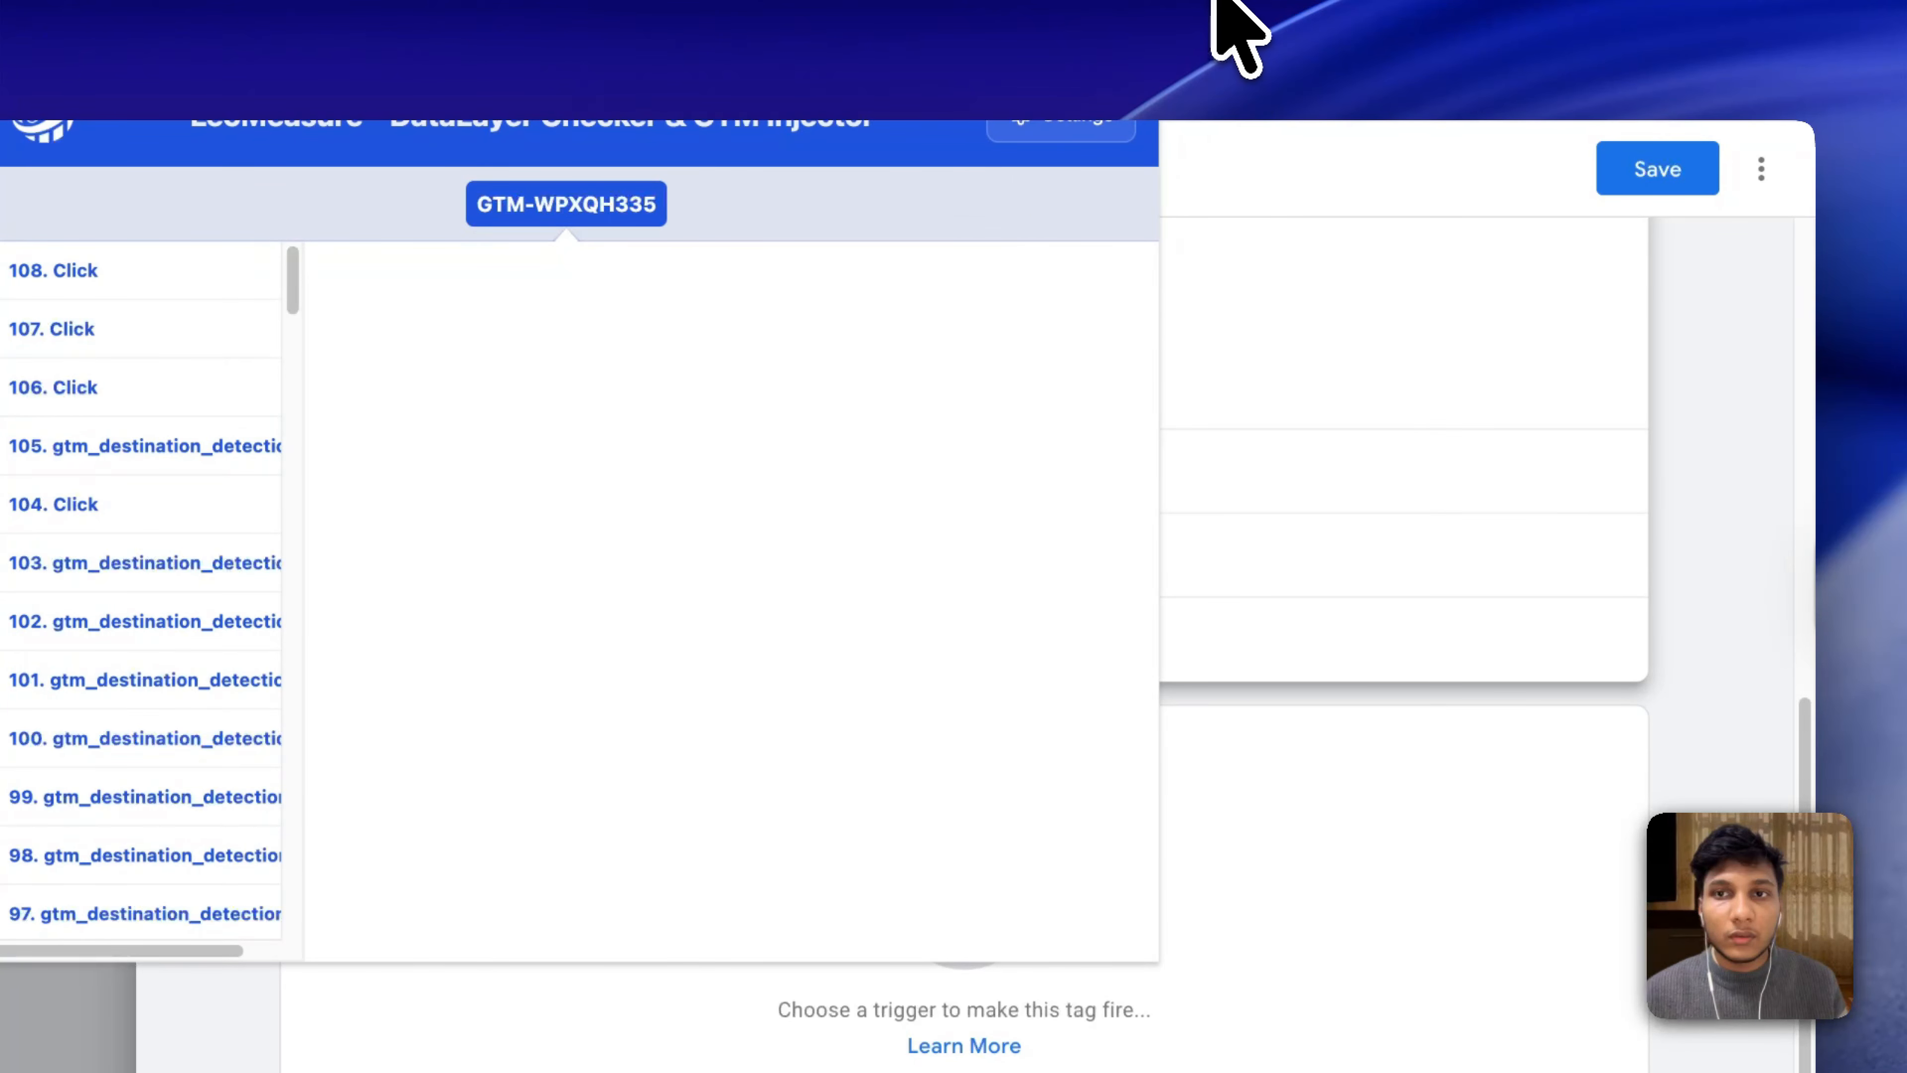
left_click(1472, 0)
left_click(1131, 42)
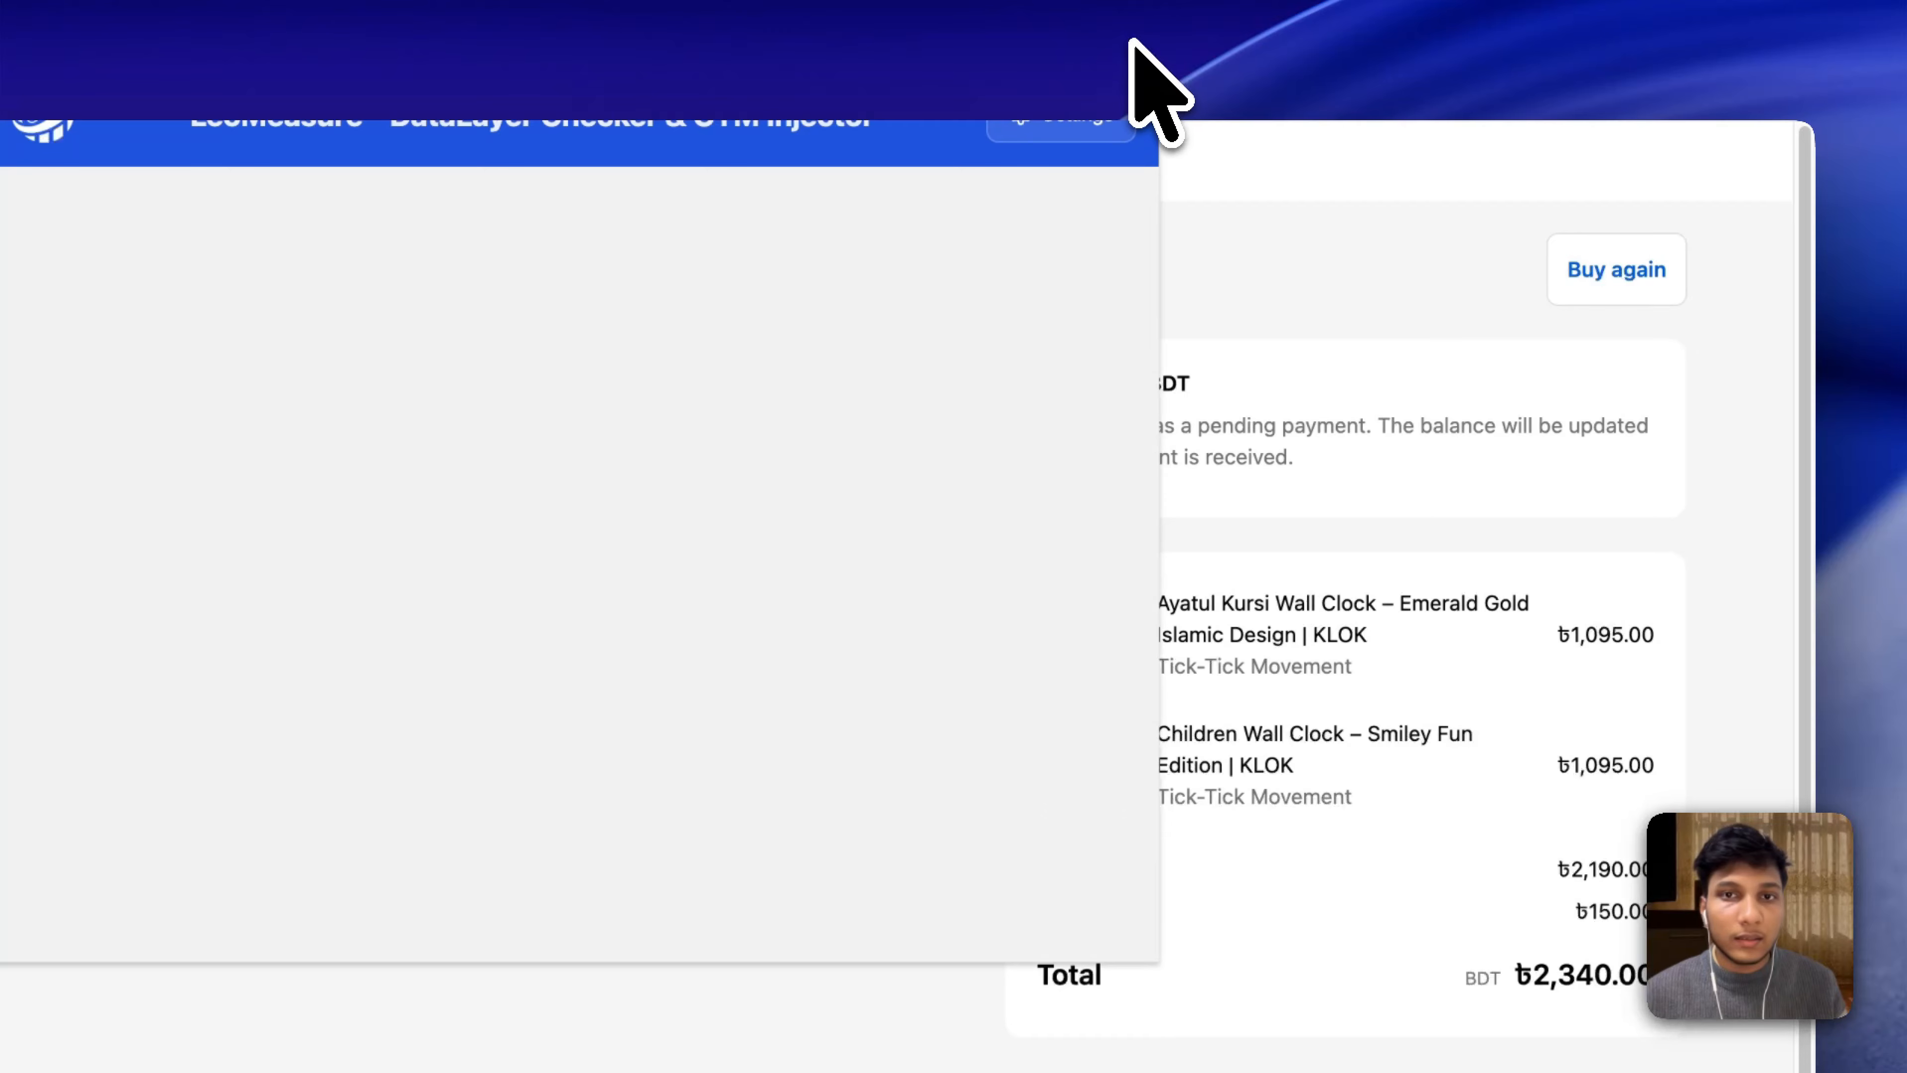
left_click(1132, 42)
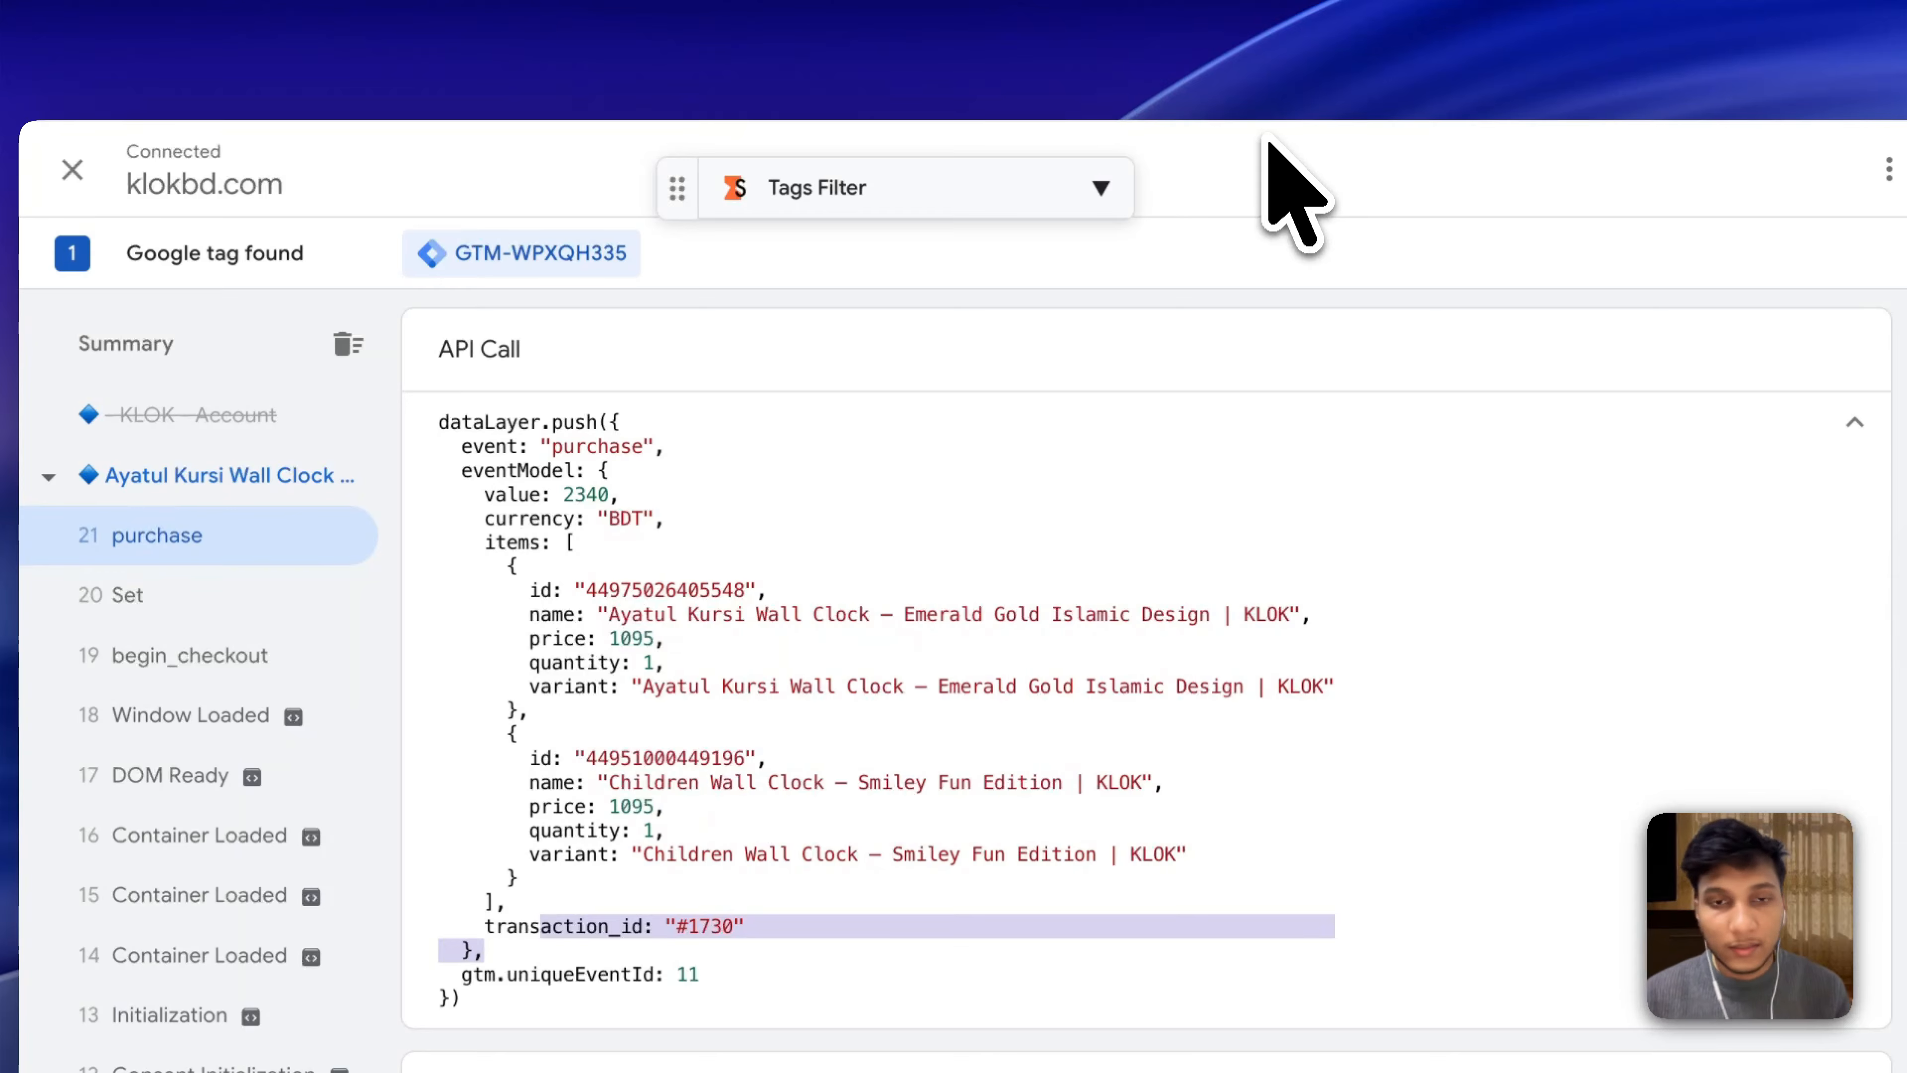
left_click(545, 443)
left_click_drag(436, 421, 558, 743)
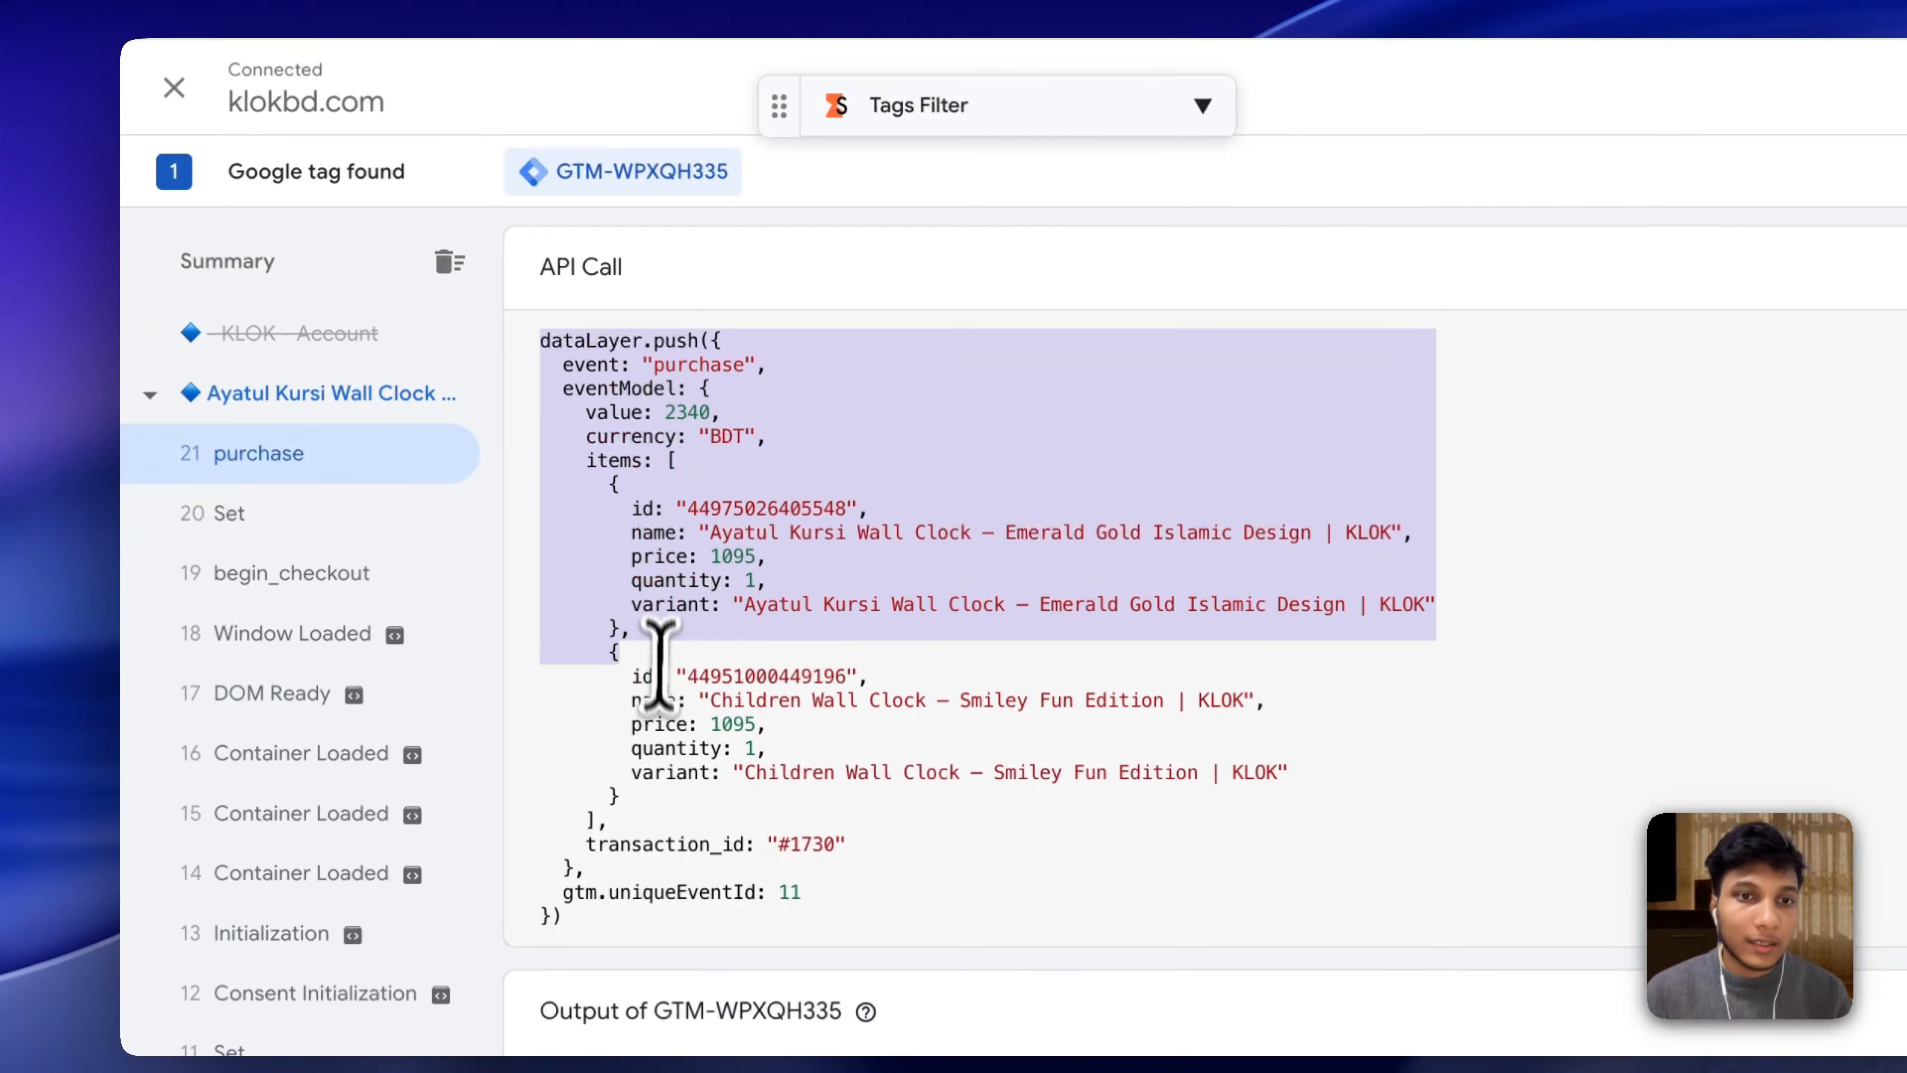
scroll(668, 668, "down", 3)
left_click_drag(659, 665, 665, 698)
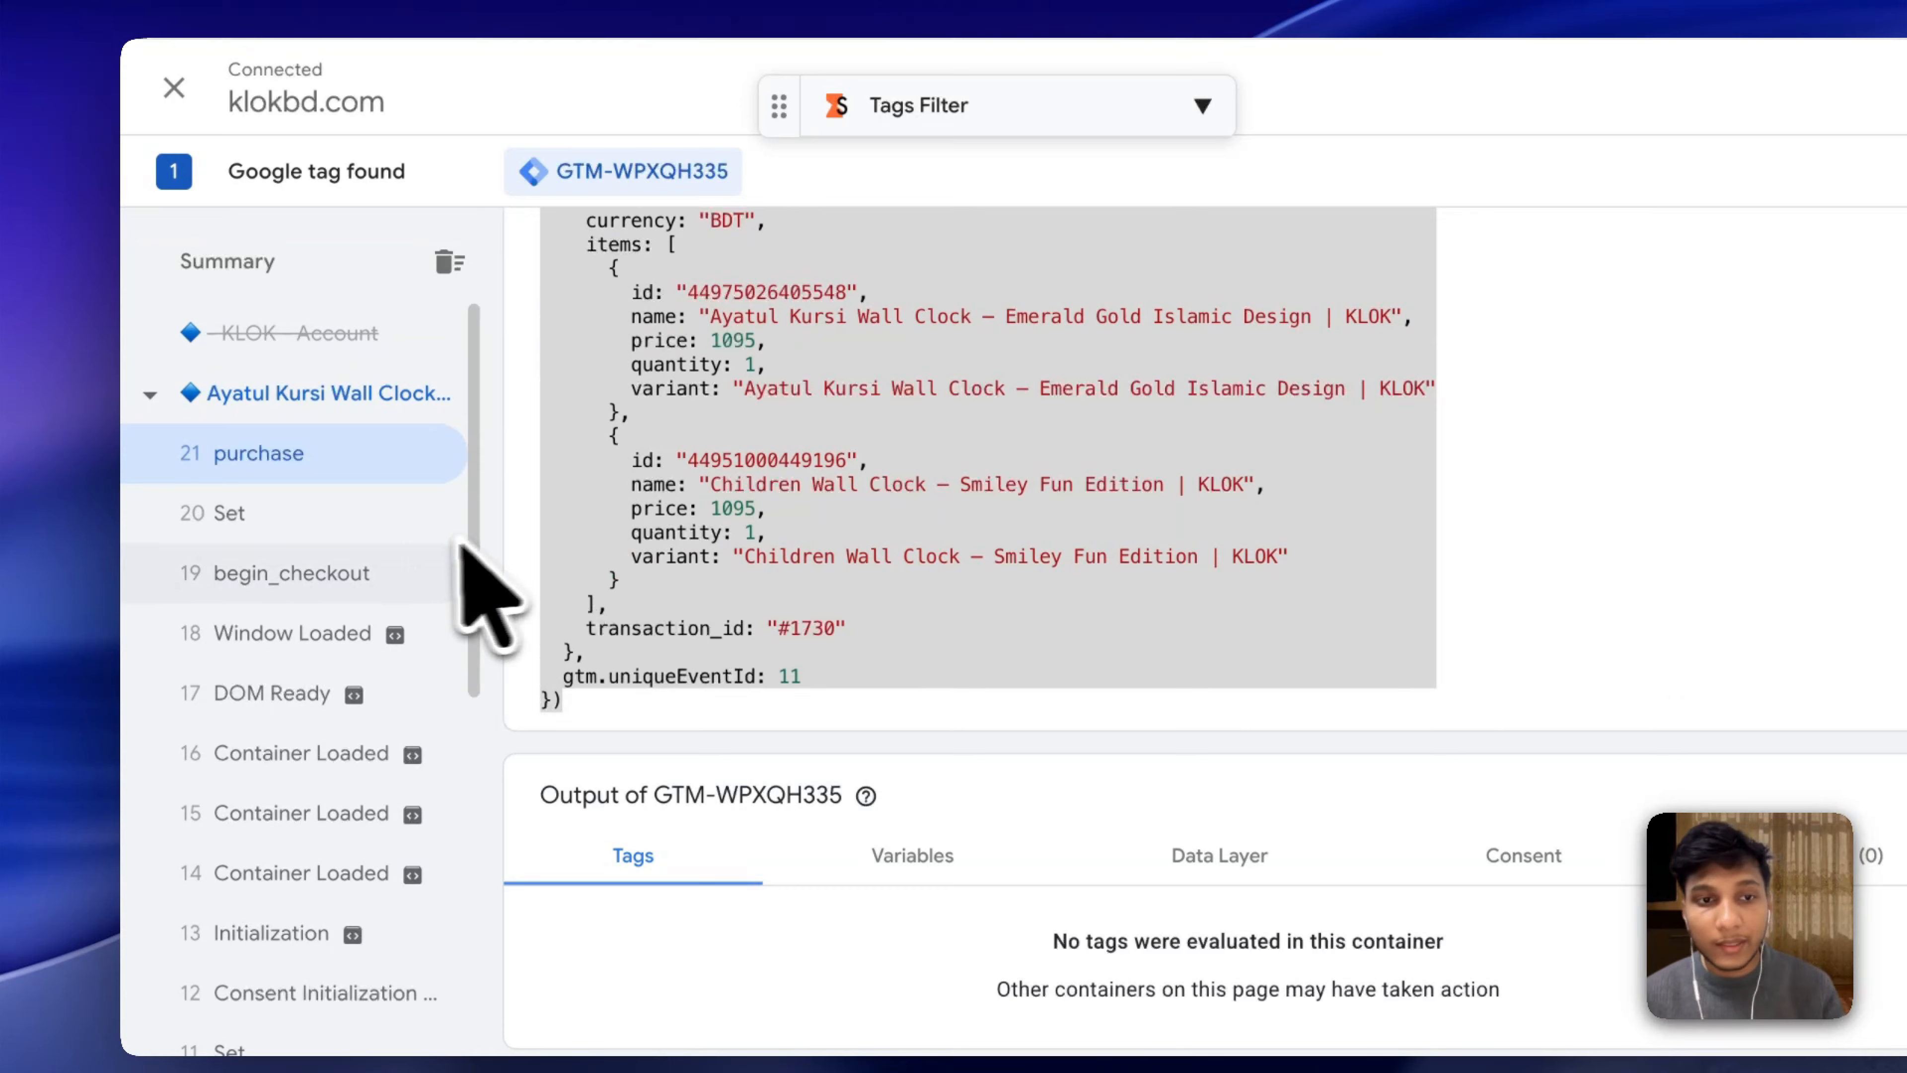
scroll(732, 519, "up", 3)
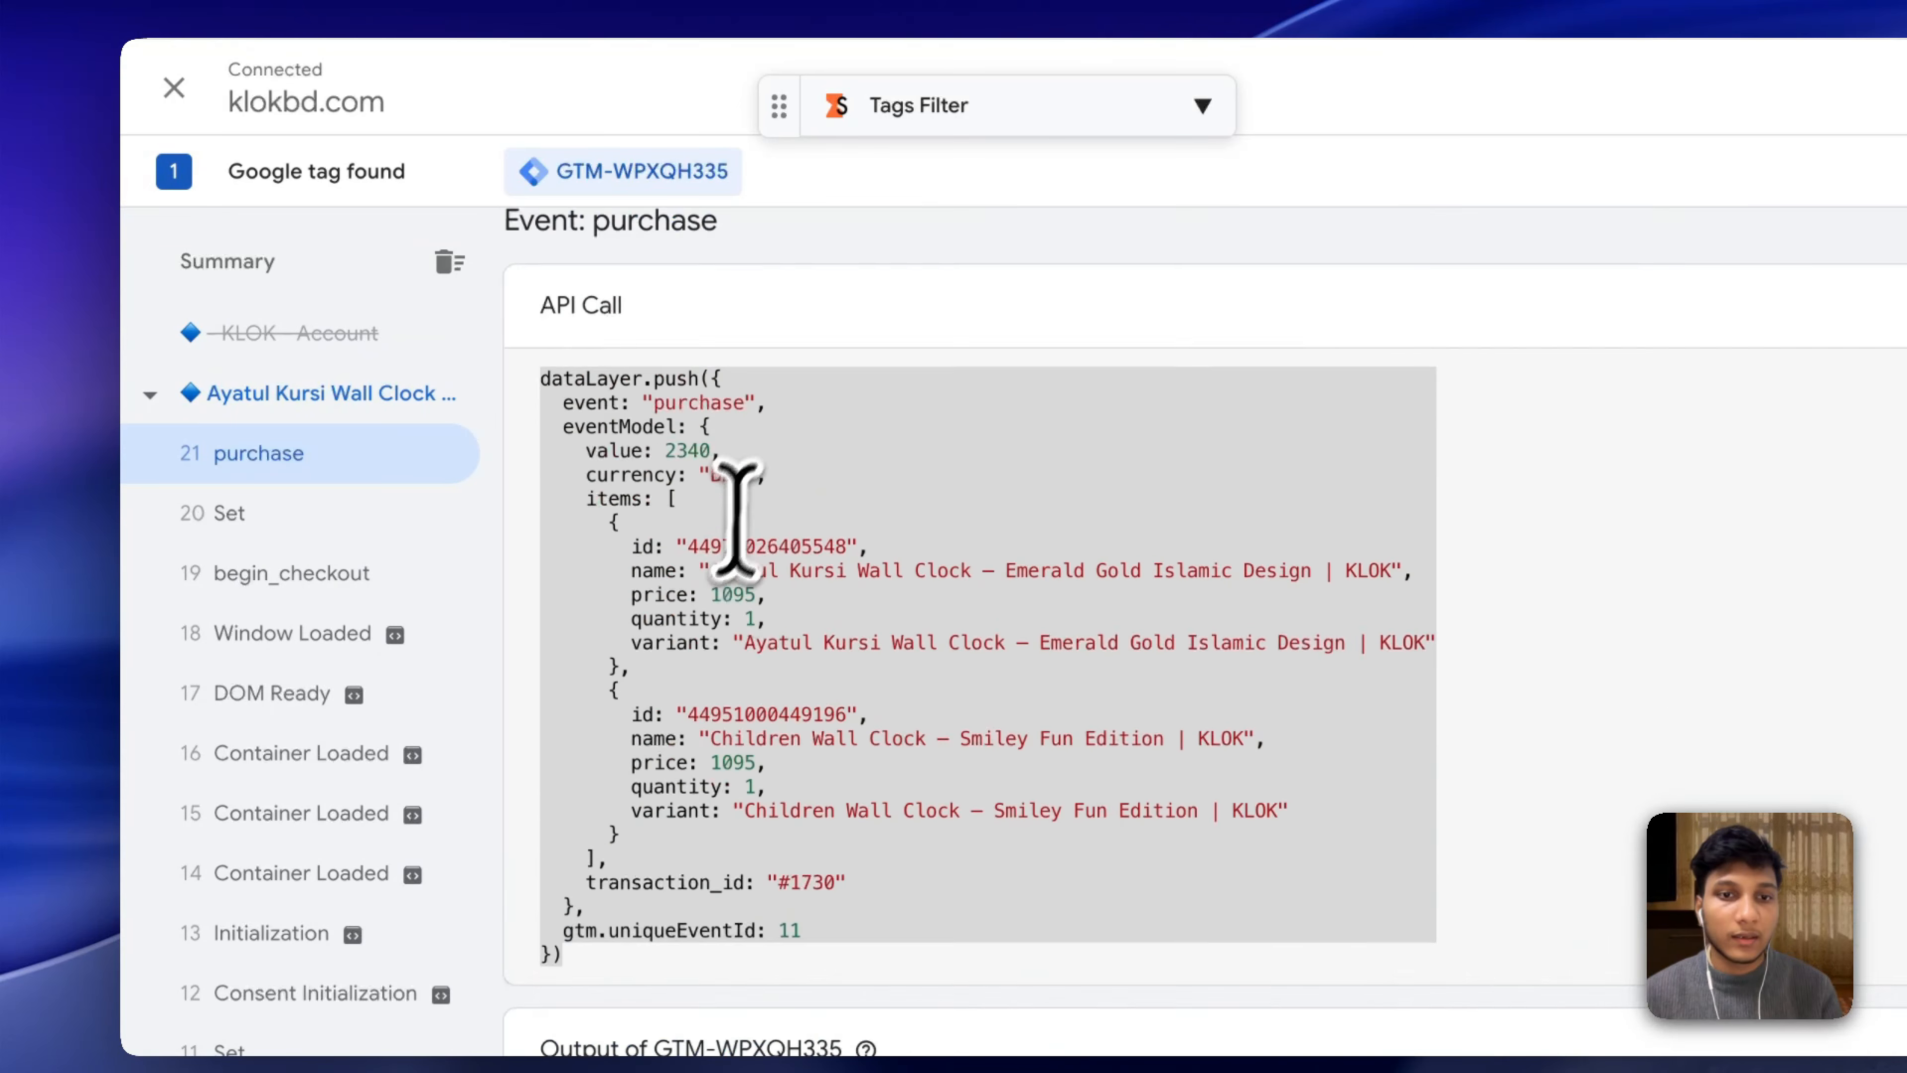
left_click(631, 496)
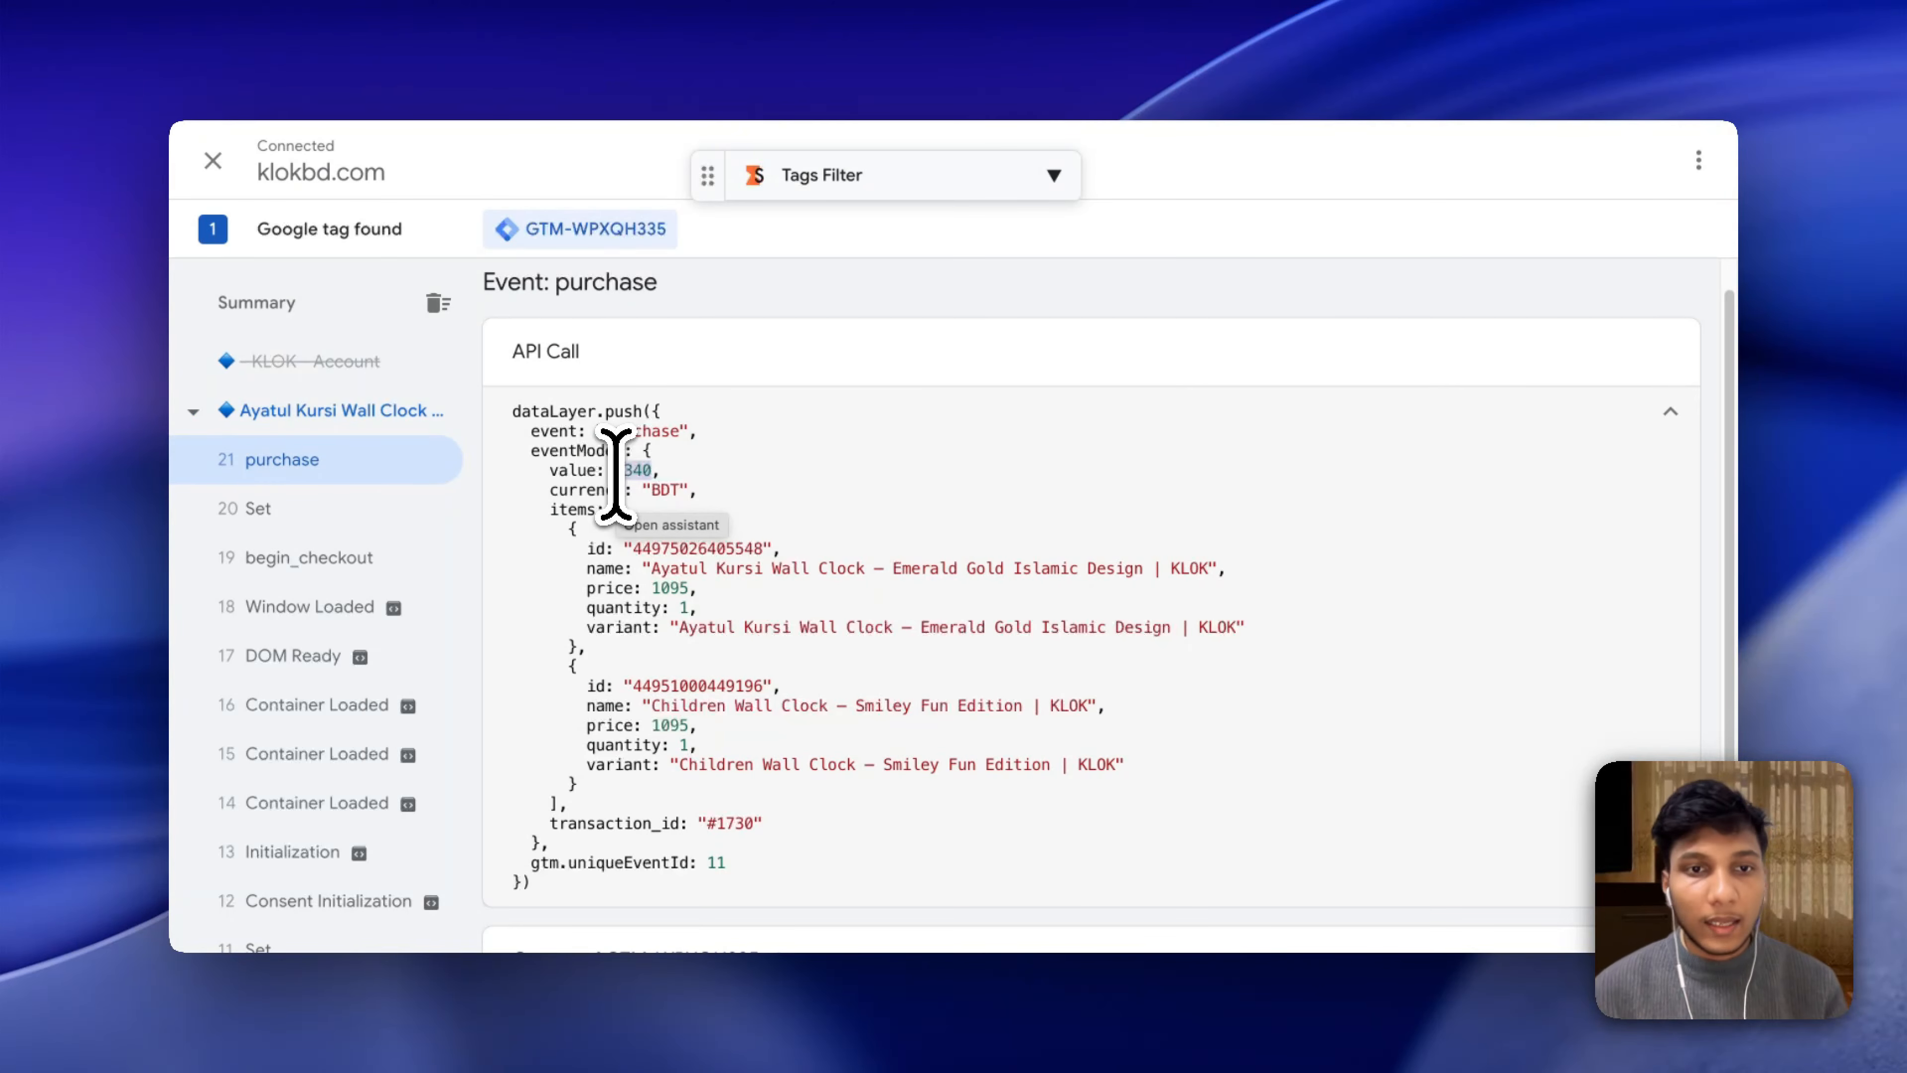
Copy the purchase event's entire dataLayer.push code from the API call.
left_click_drag(513, 411, 641, 894)
key("super+c")
left_click(809, 369)
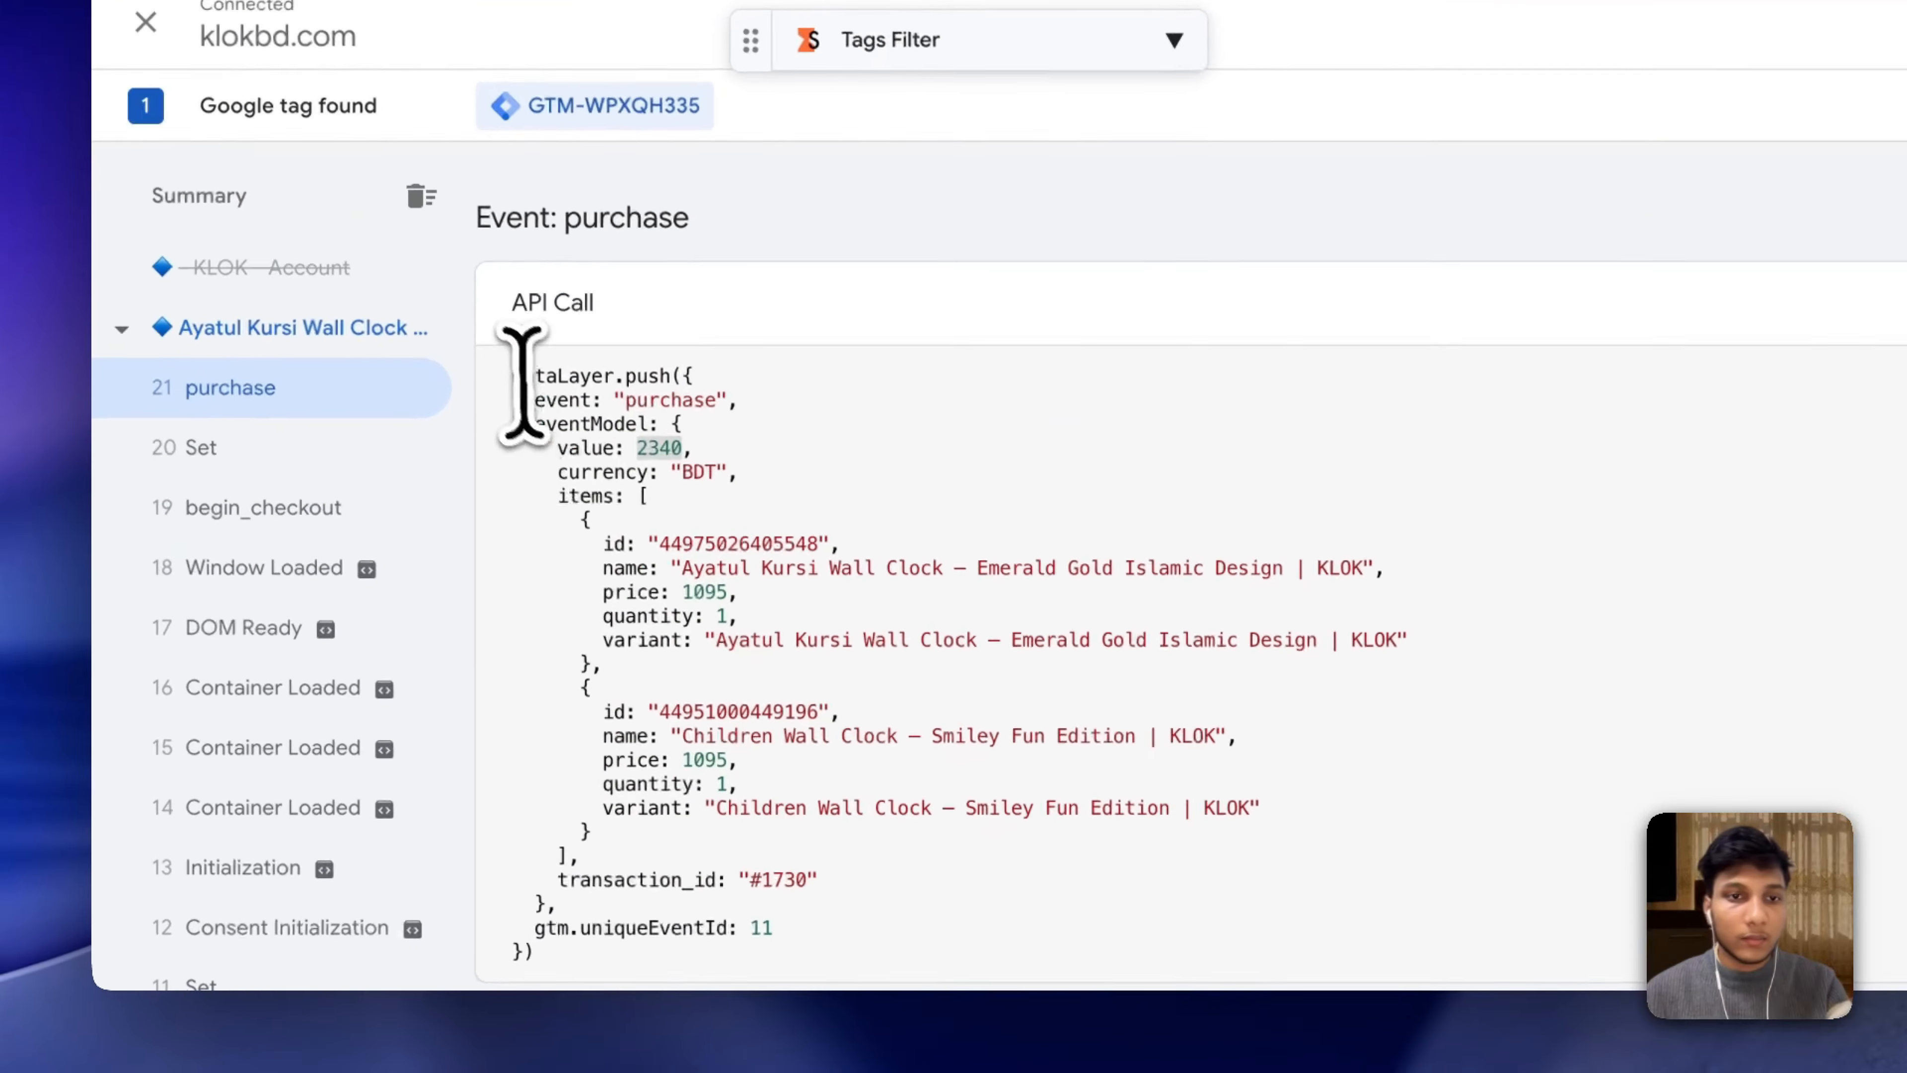
left_click_drag(522, 382, 854, 1021)
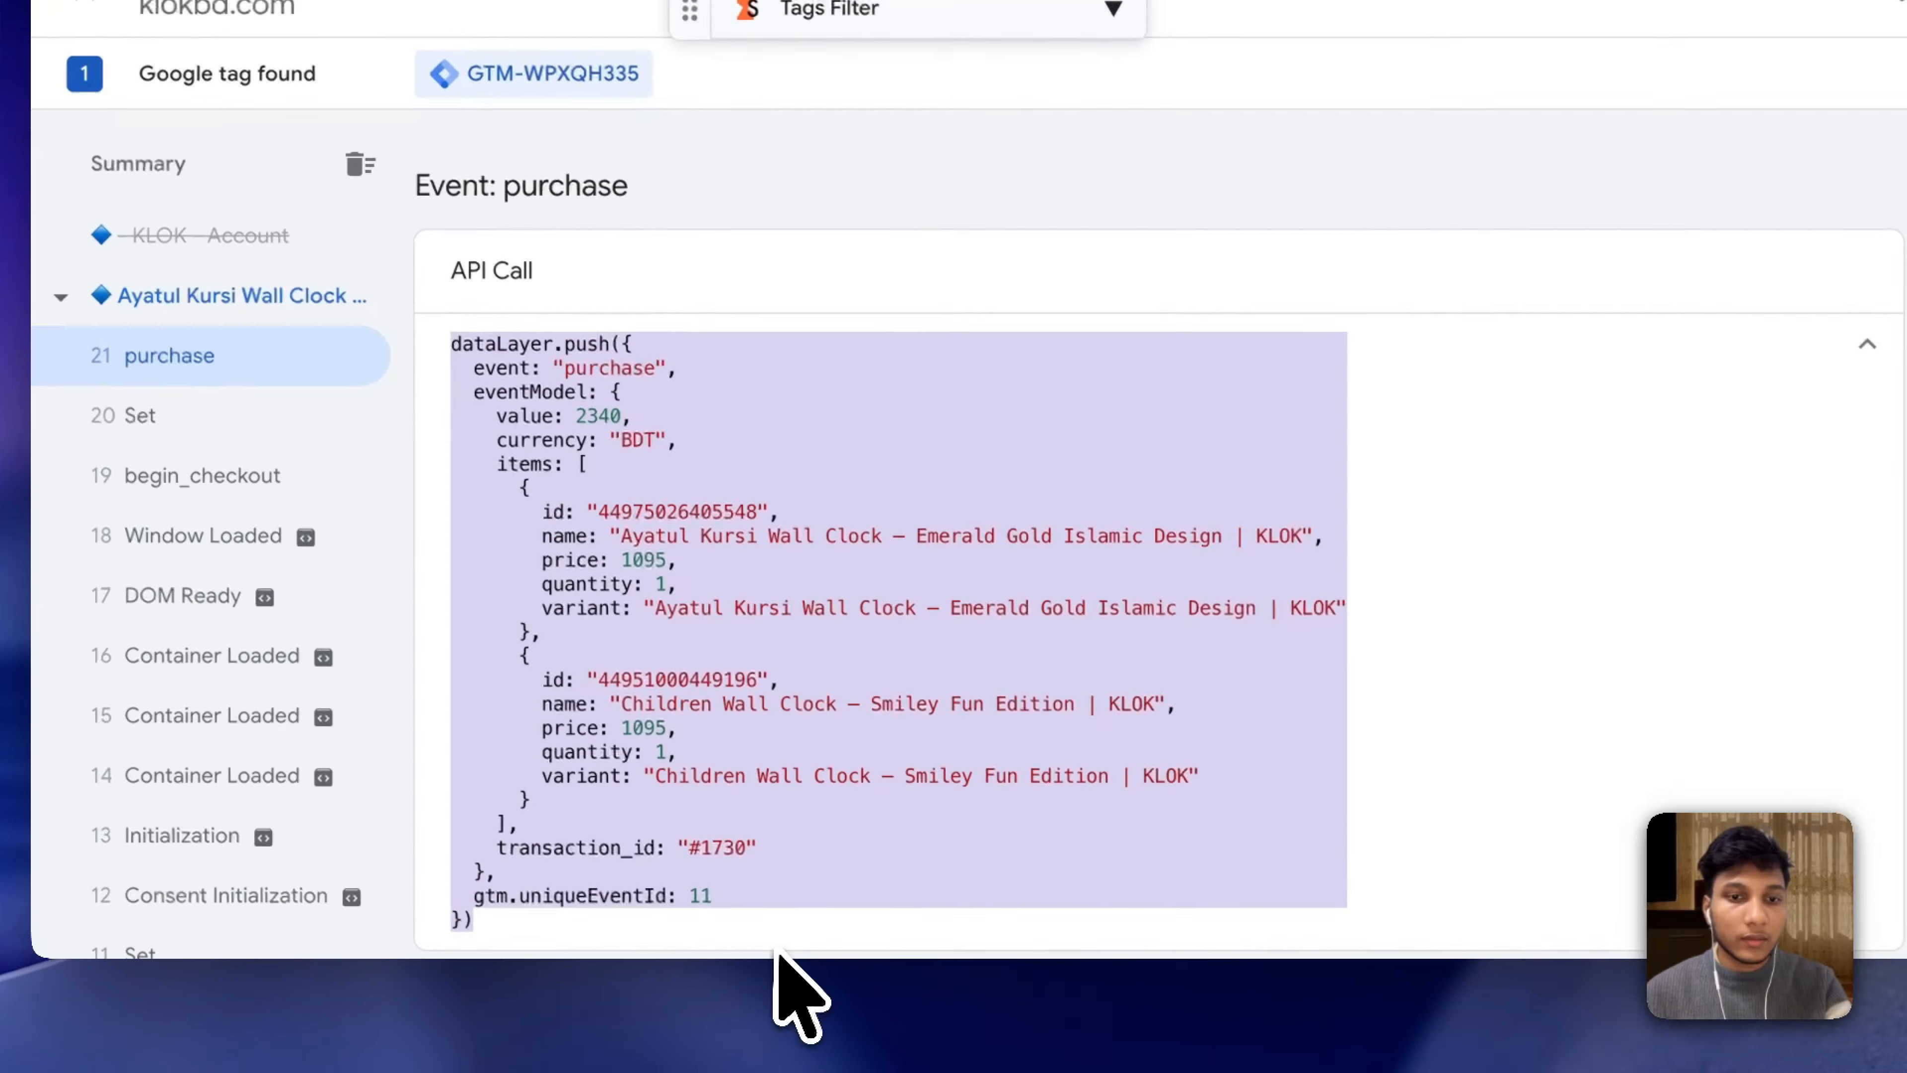
right_click(827, 439)
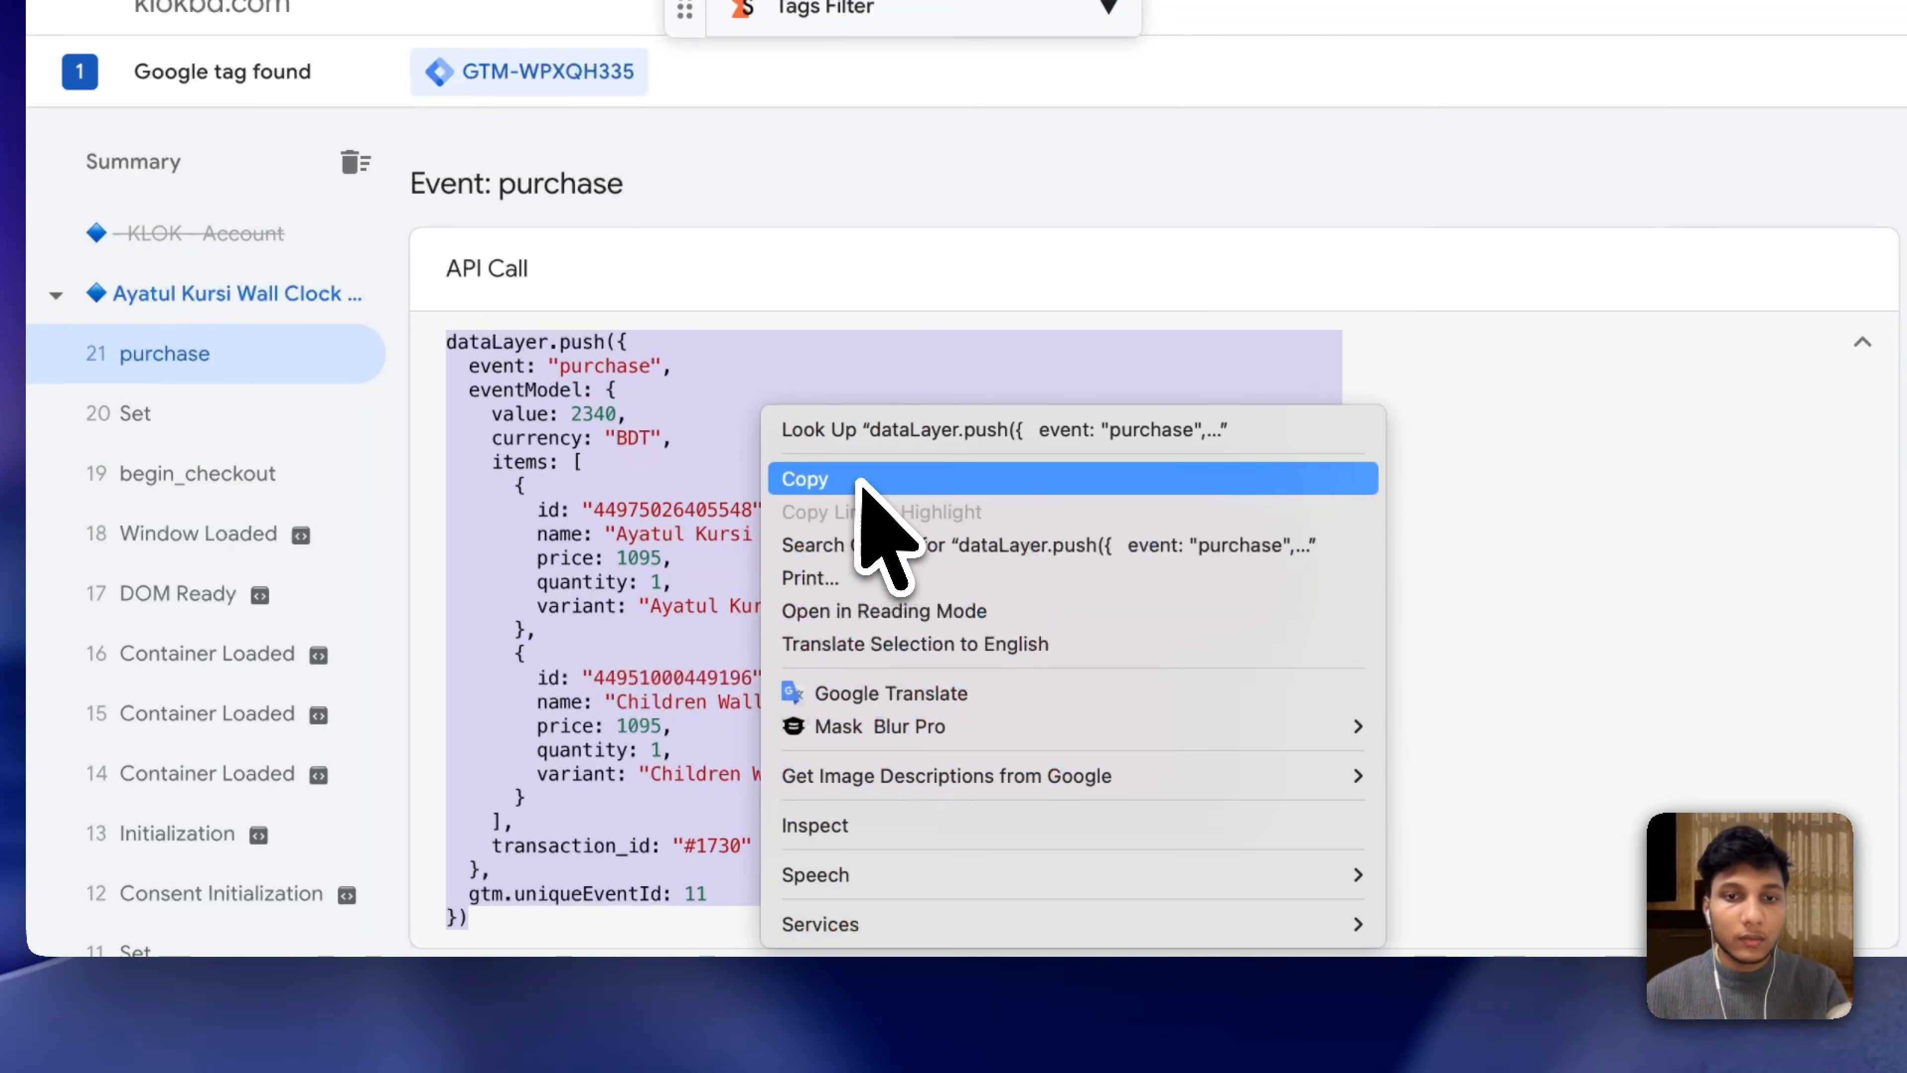
left_click(860, 481)
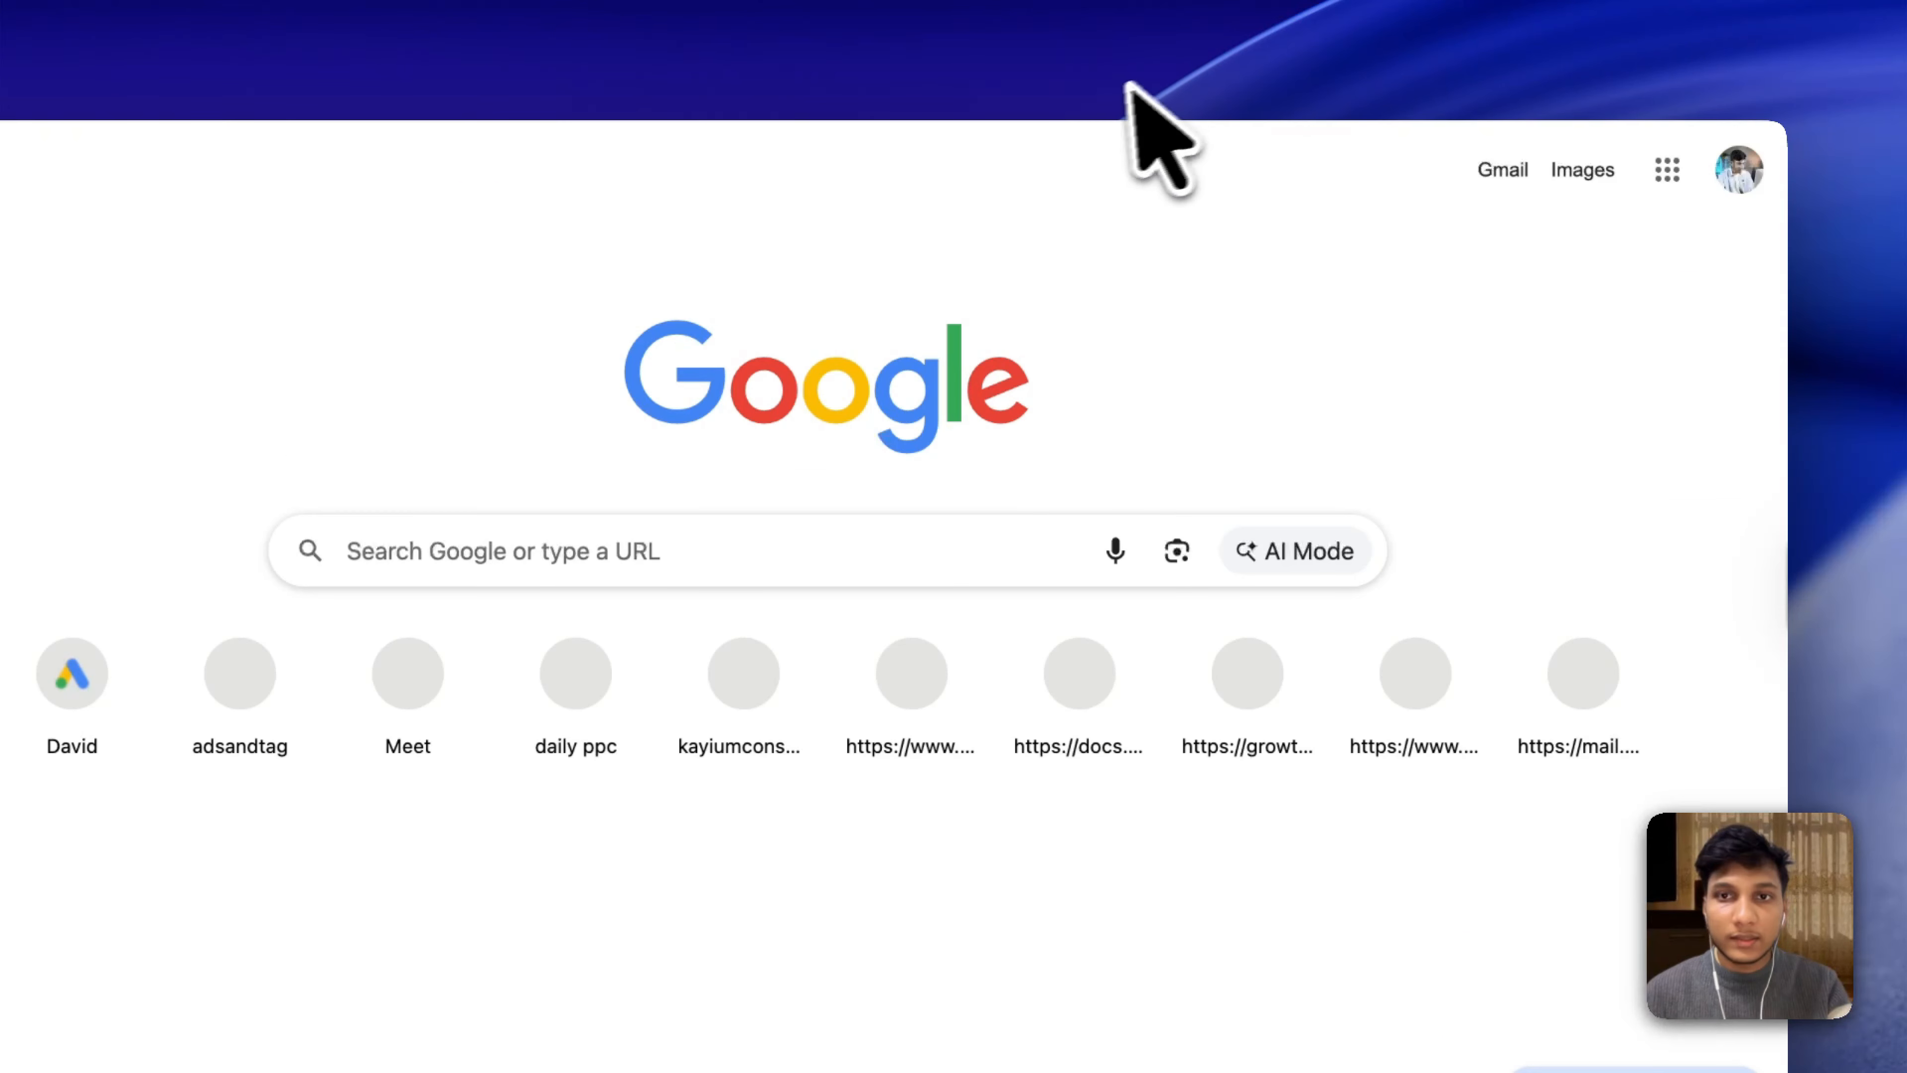
Switch to ChatGPT and write a prompt asking for the exact variable values for creating data layer variables in GTM.
left_click(1115, 87)
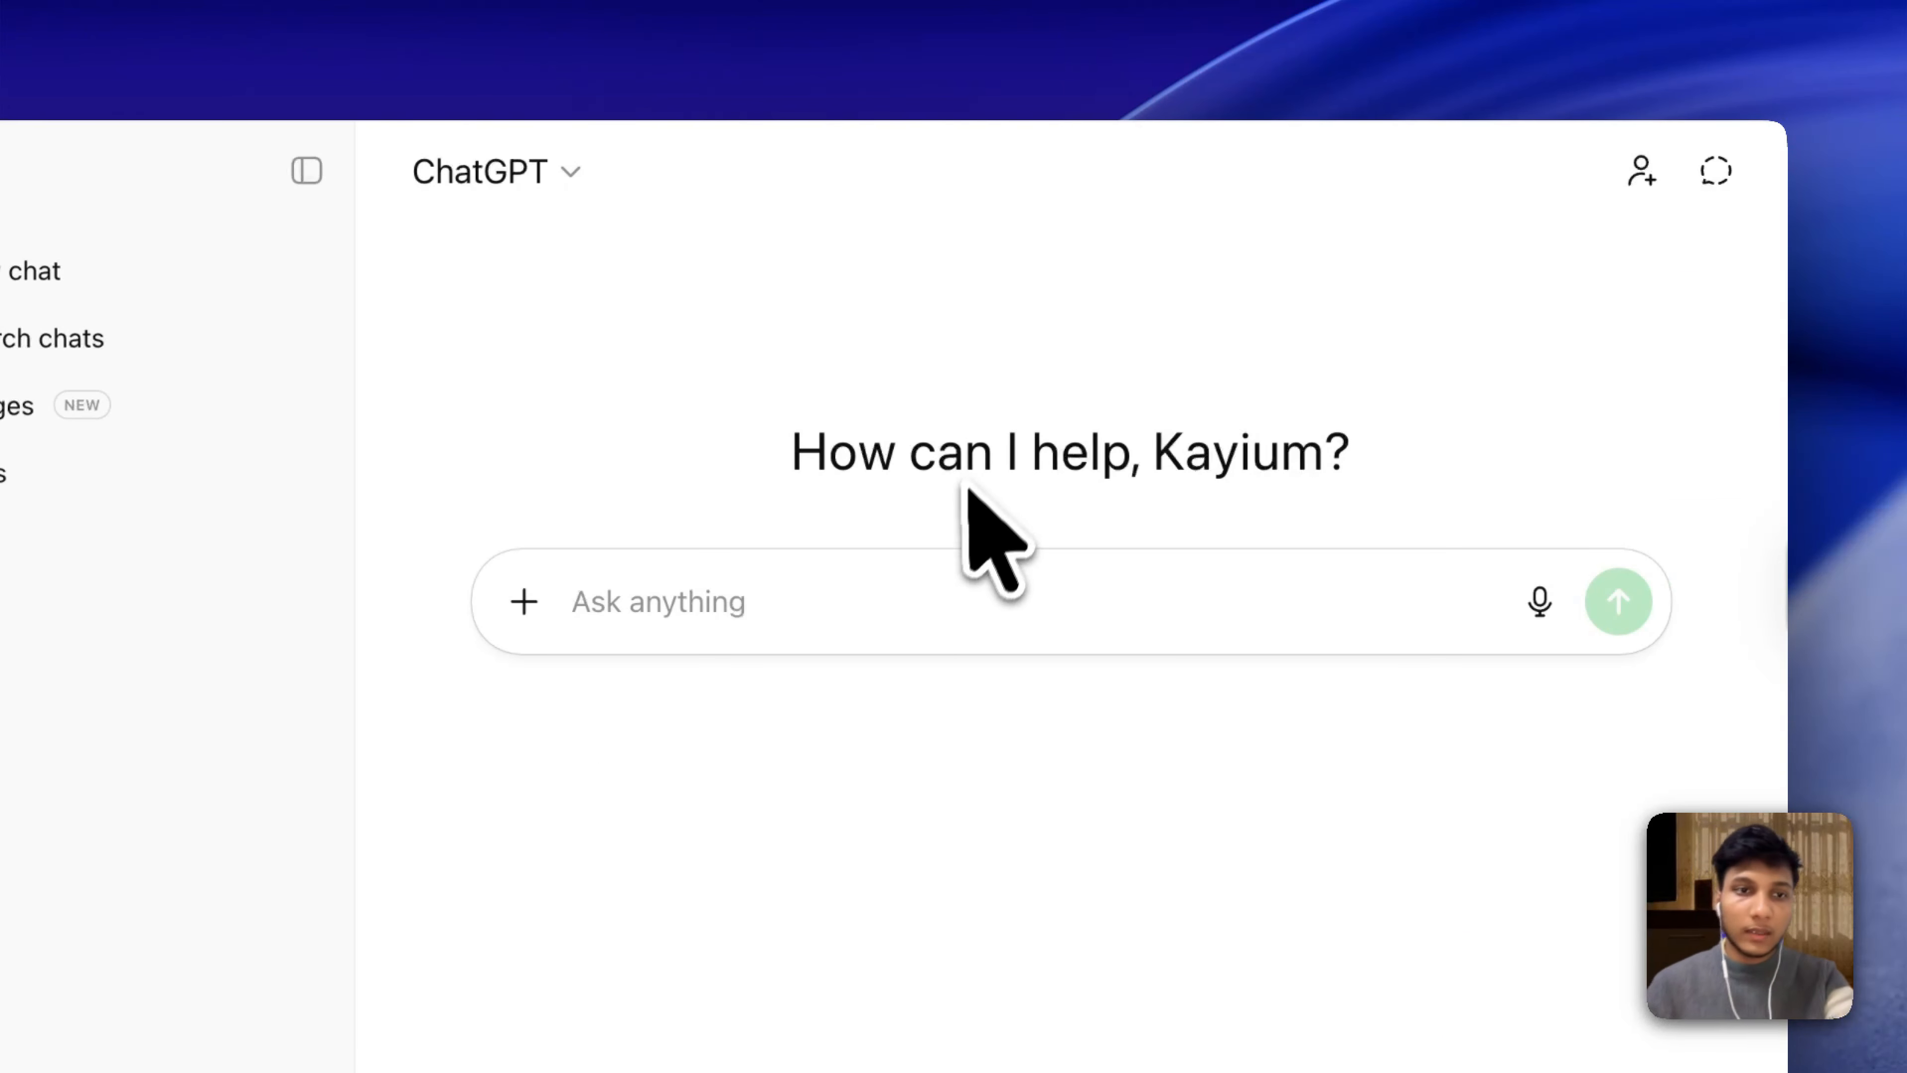
type("this si my")
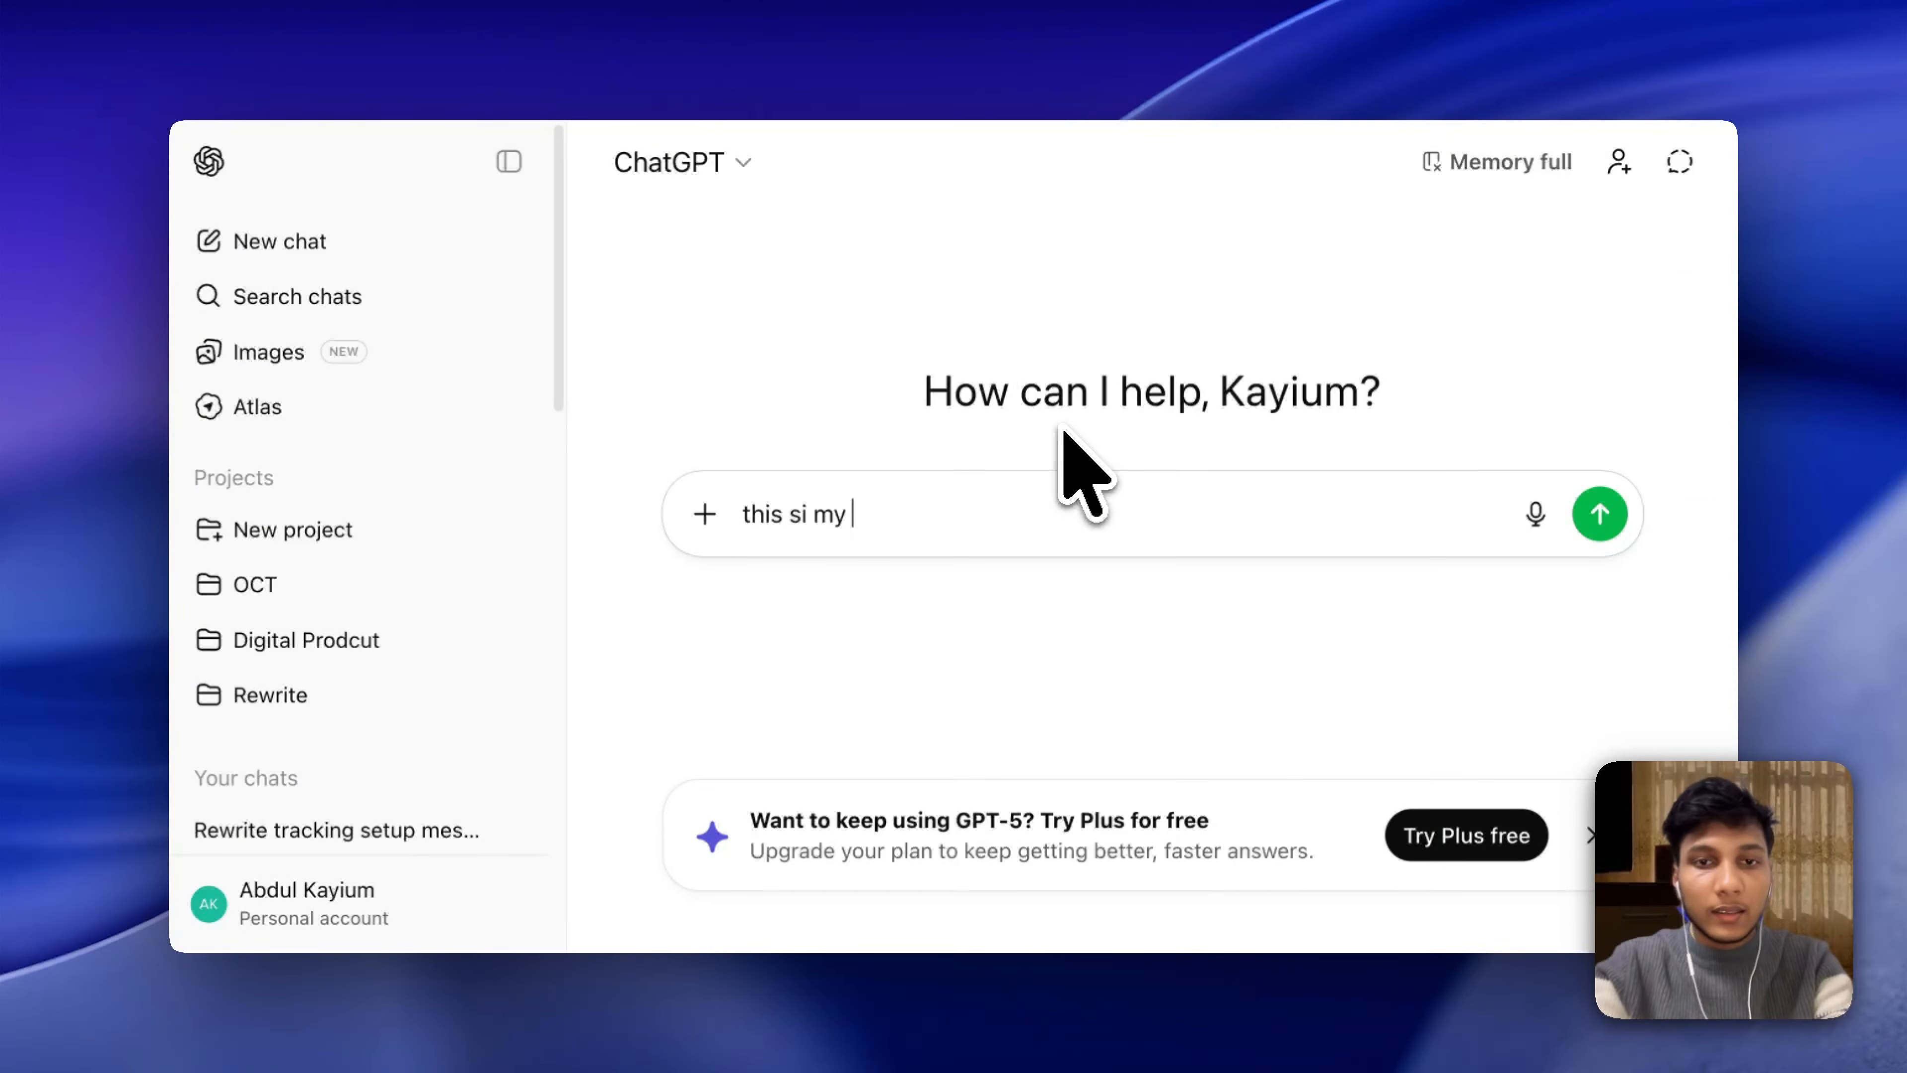
key("BackSpace")
key("BackSpace")
key("BackSpace")
key("BackSpace")
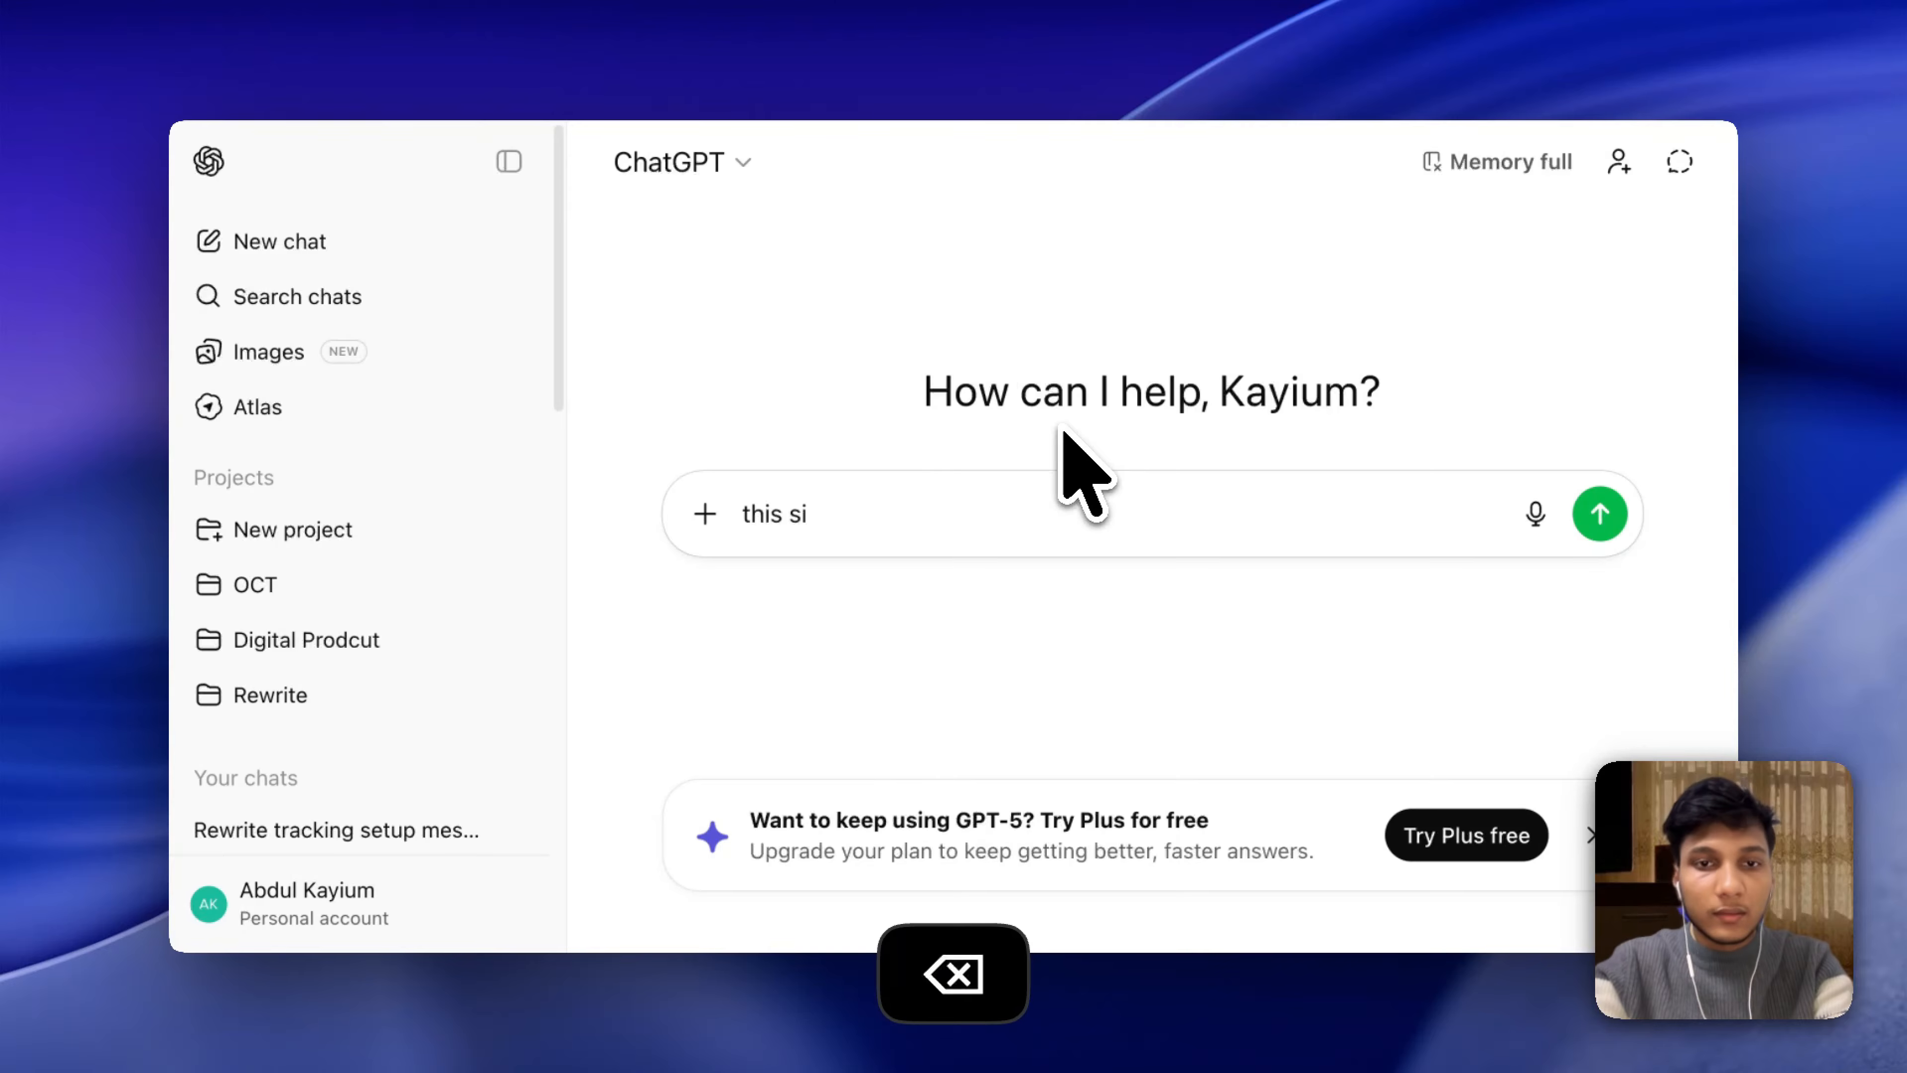
type("is my data layer and i wnated to create data lyaer va")
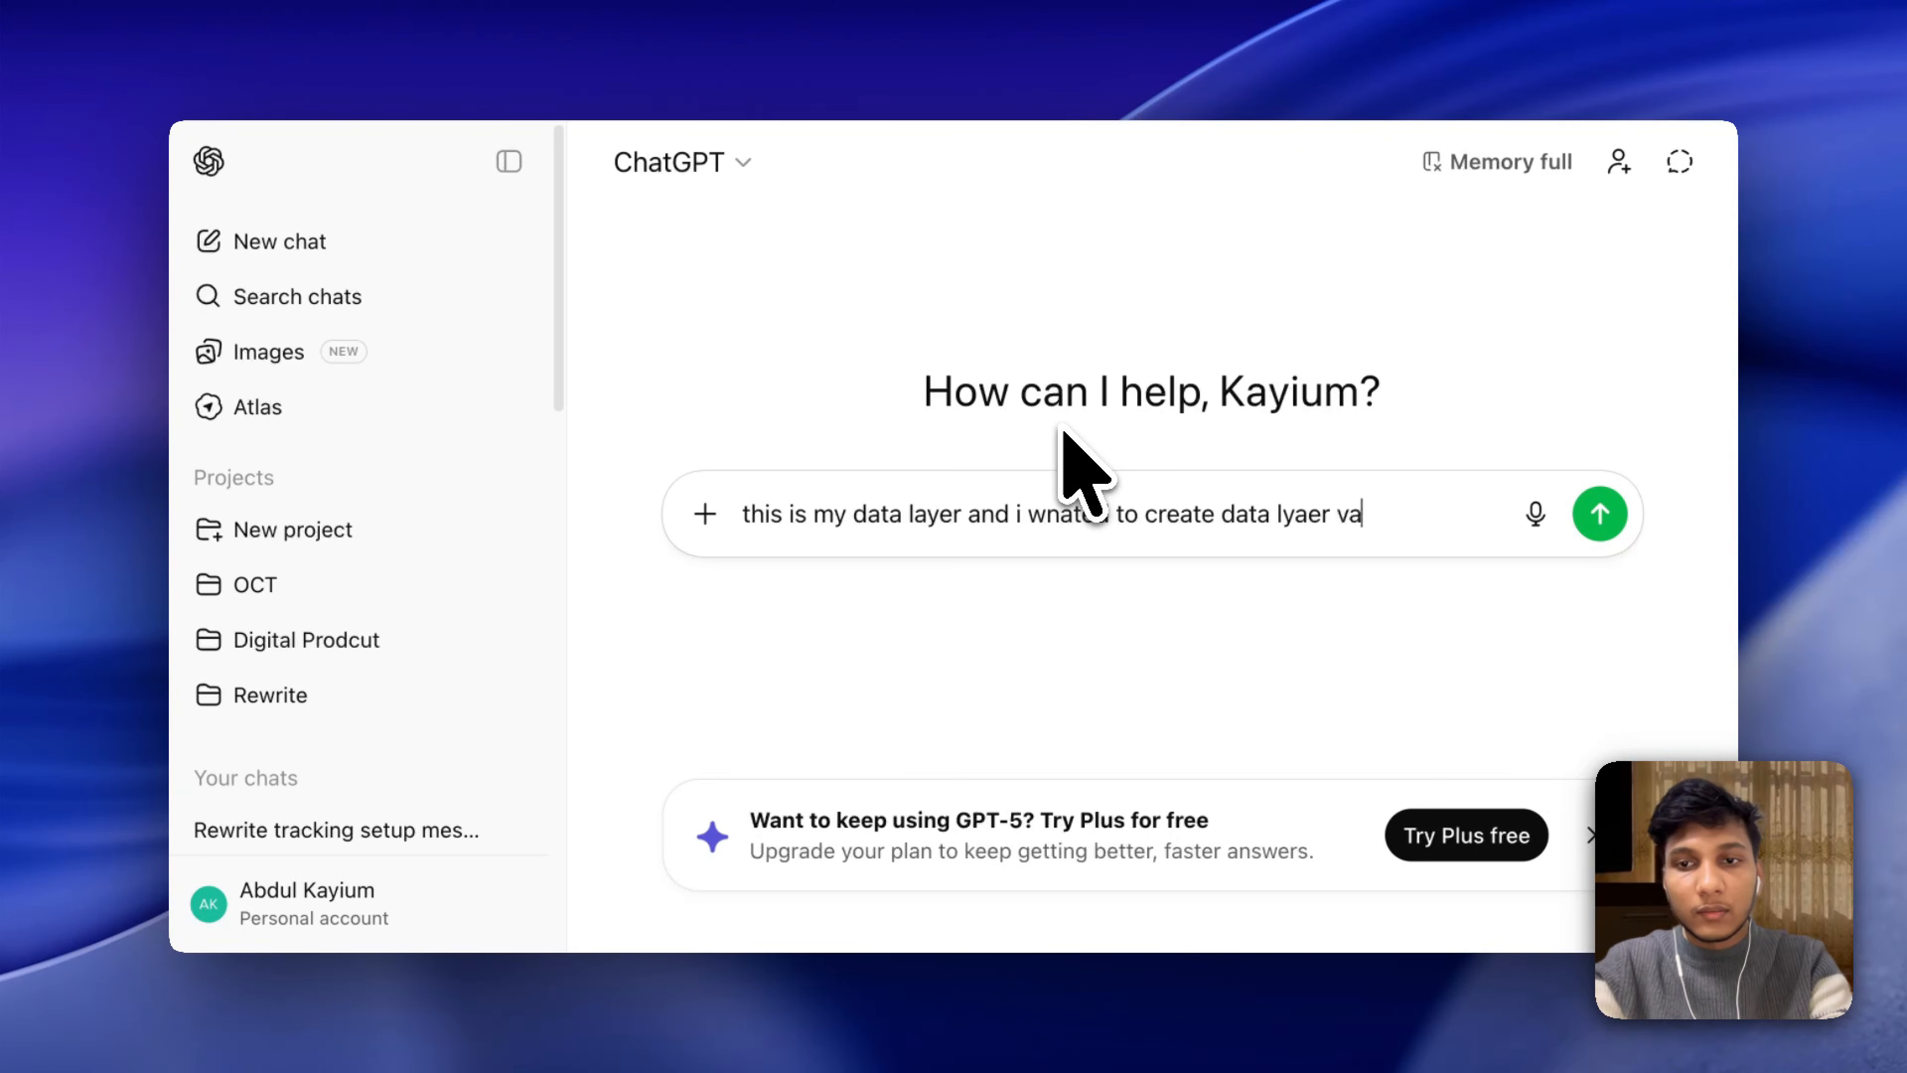
type("GTM so")
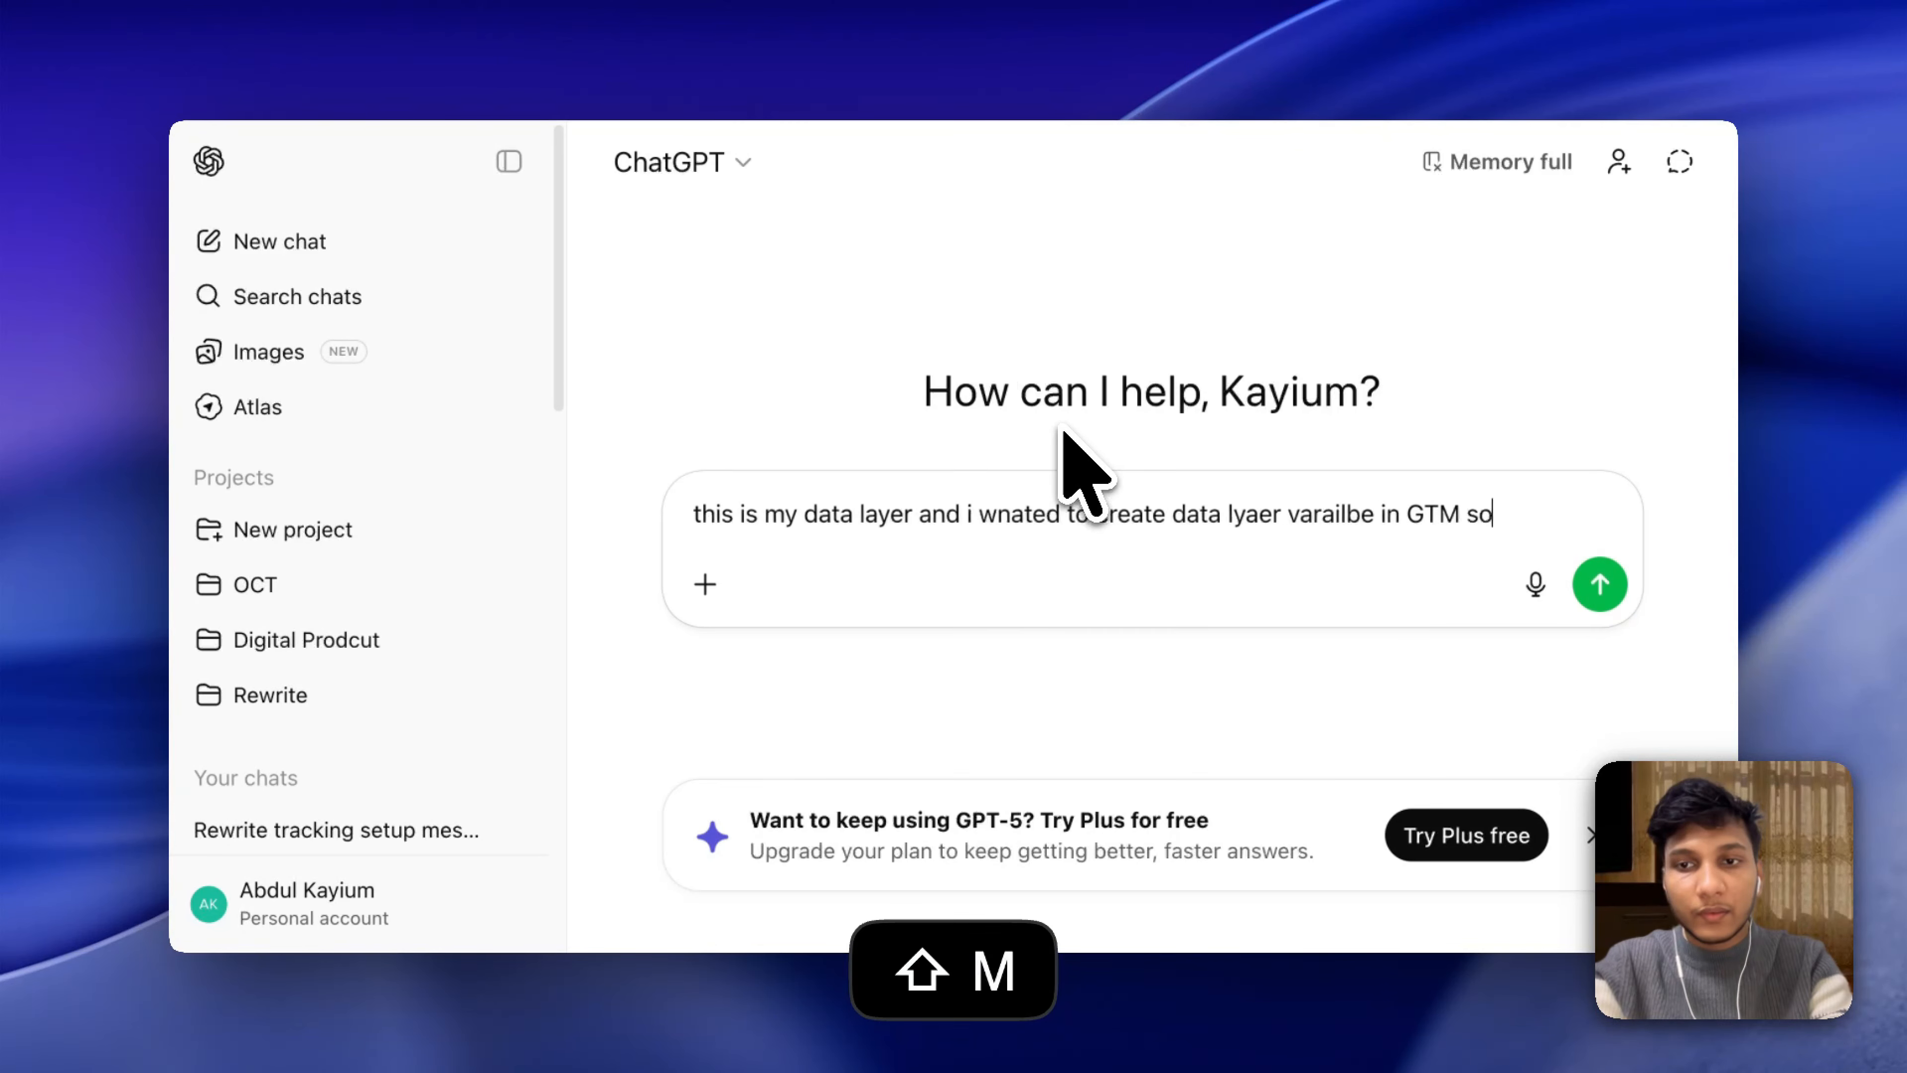
type(" can you proivde me some in")
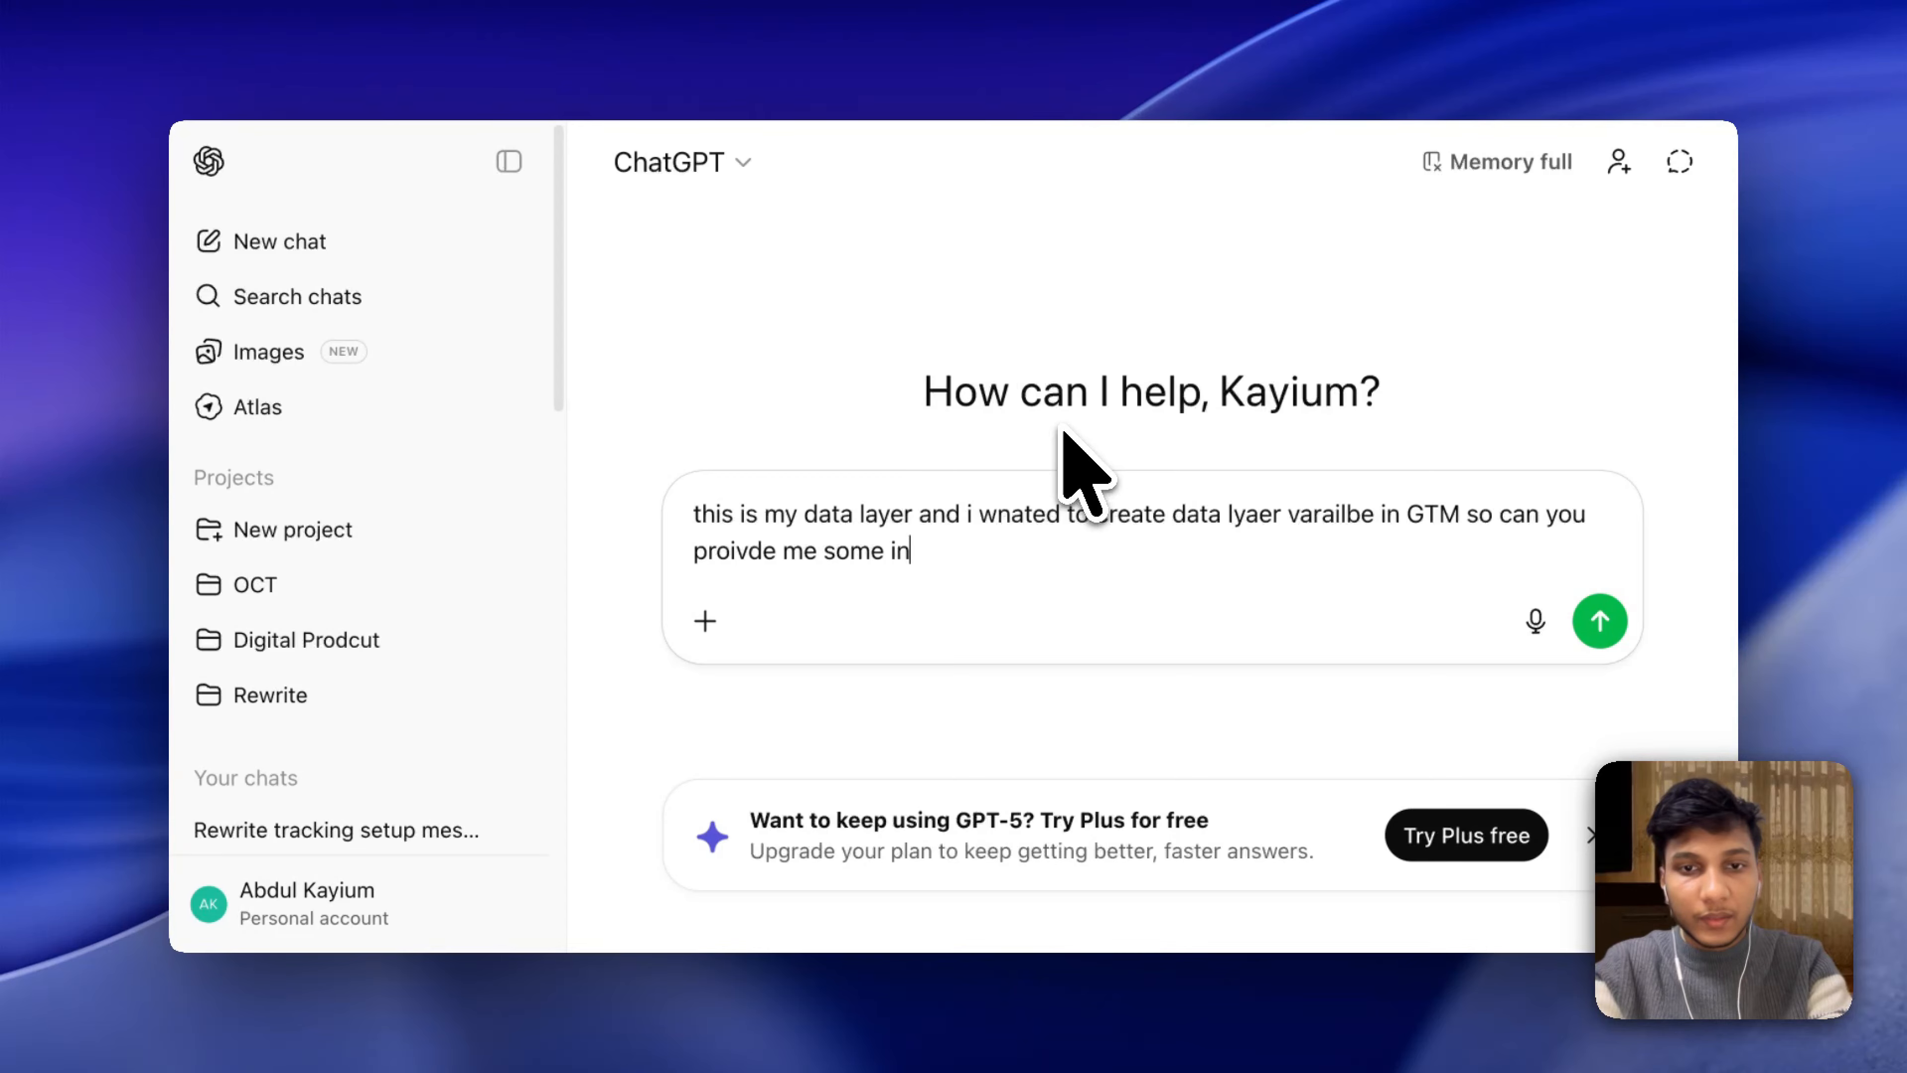
key("BackSpace")
key("BackSpace")
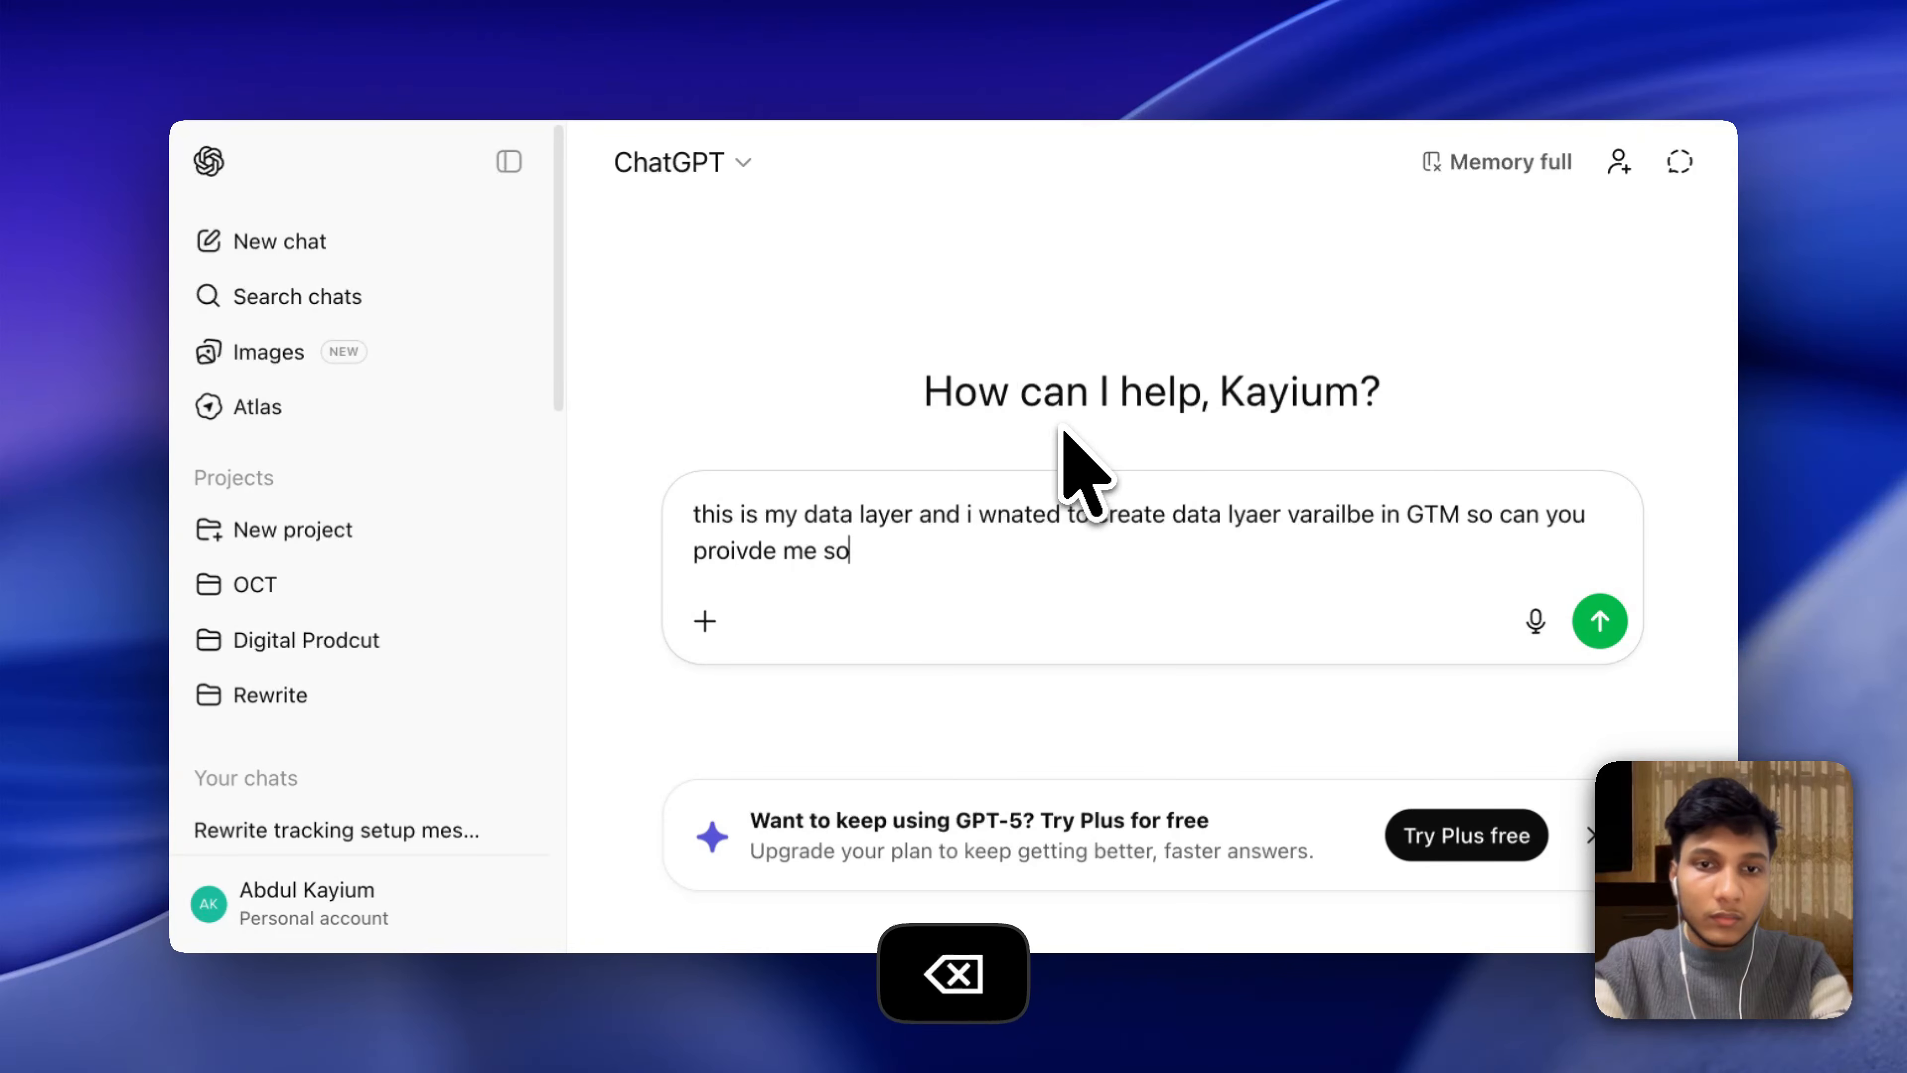
type("ert varialbe")
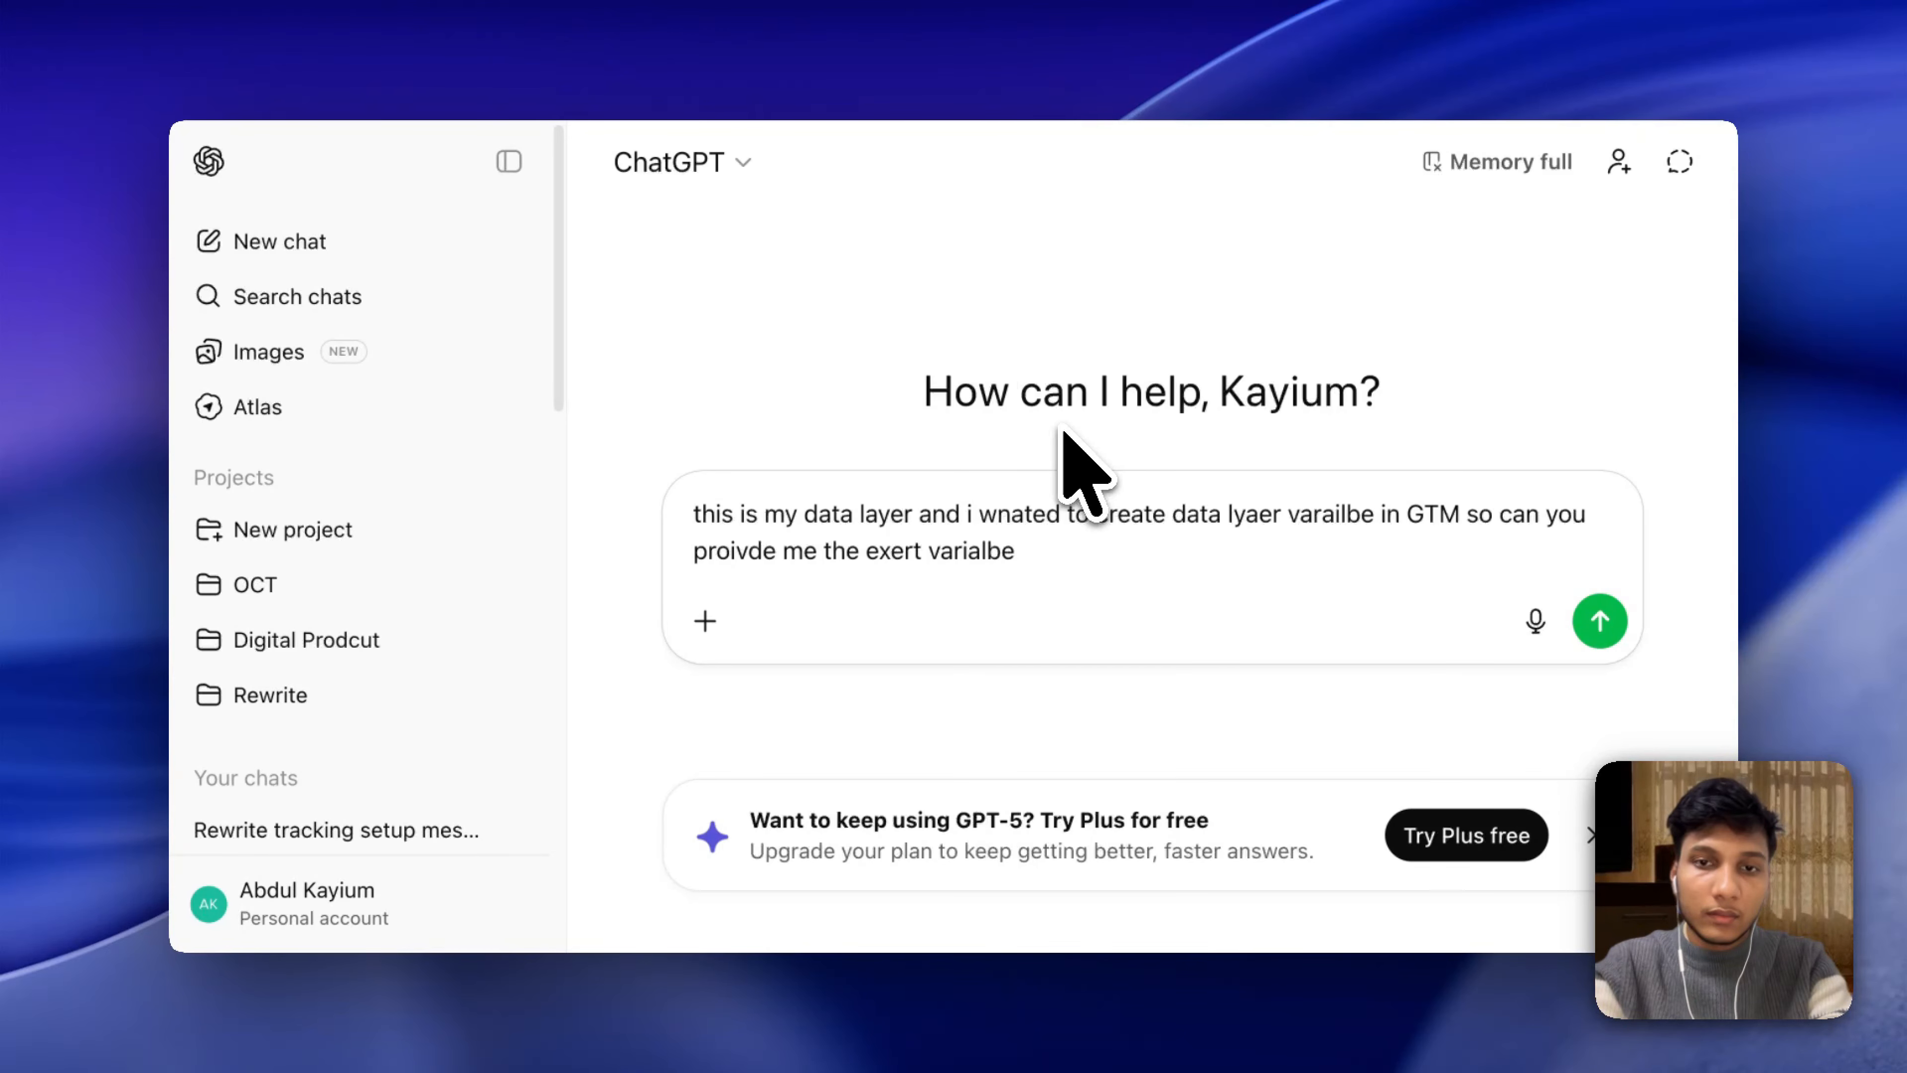
Paste the copied purchase dataLayer.push code below the prompt text and check it.
key("shift+Return")
key("shift+Return")
key("super+v")
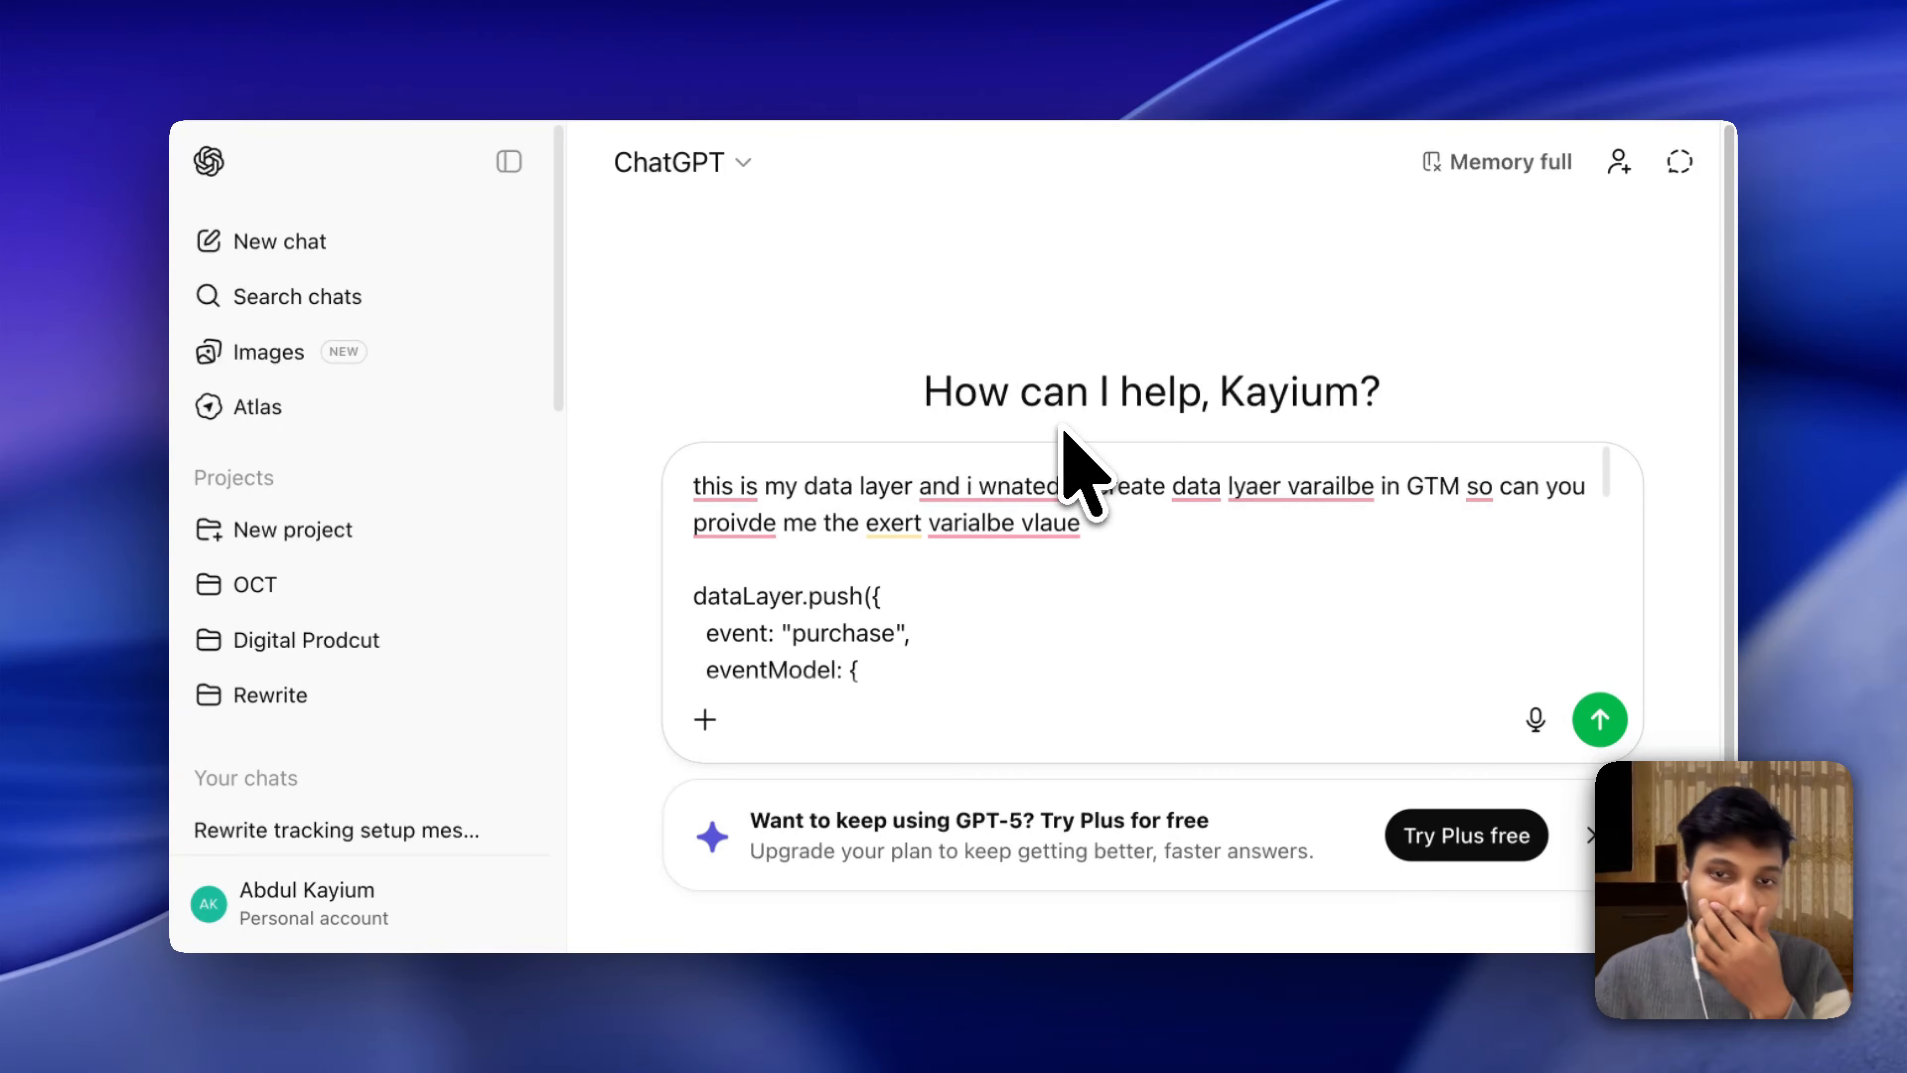
scroll(971, 601, "down", 5)
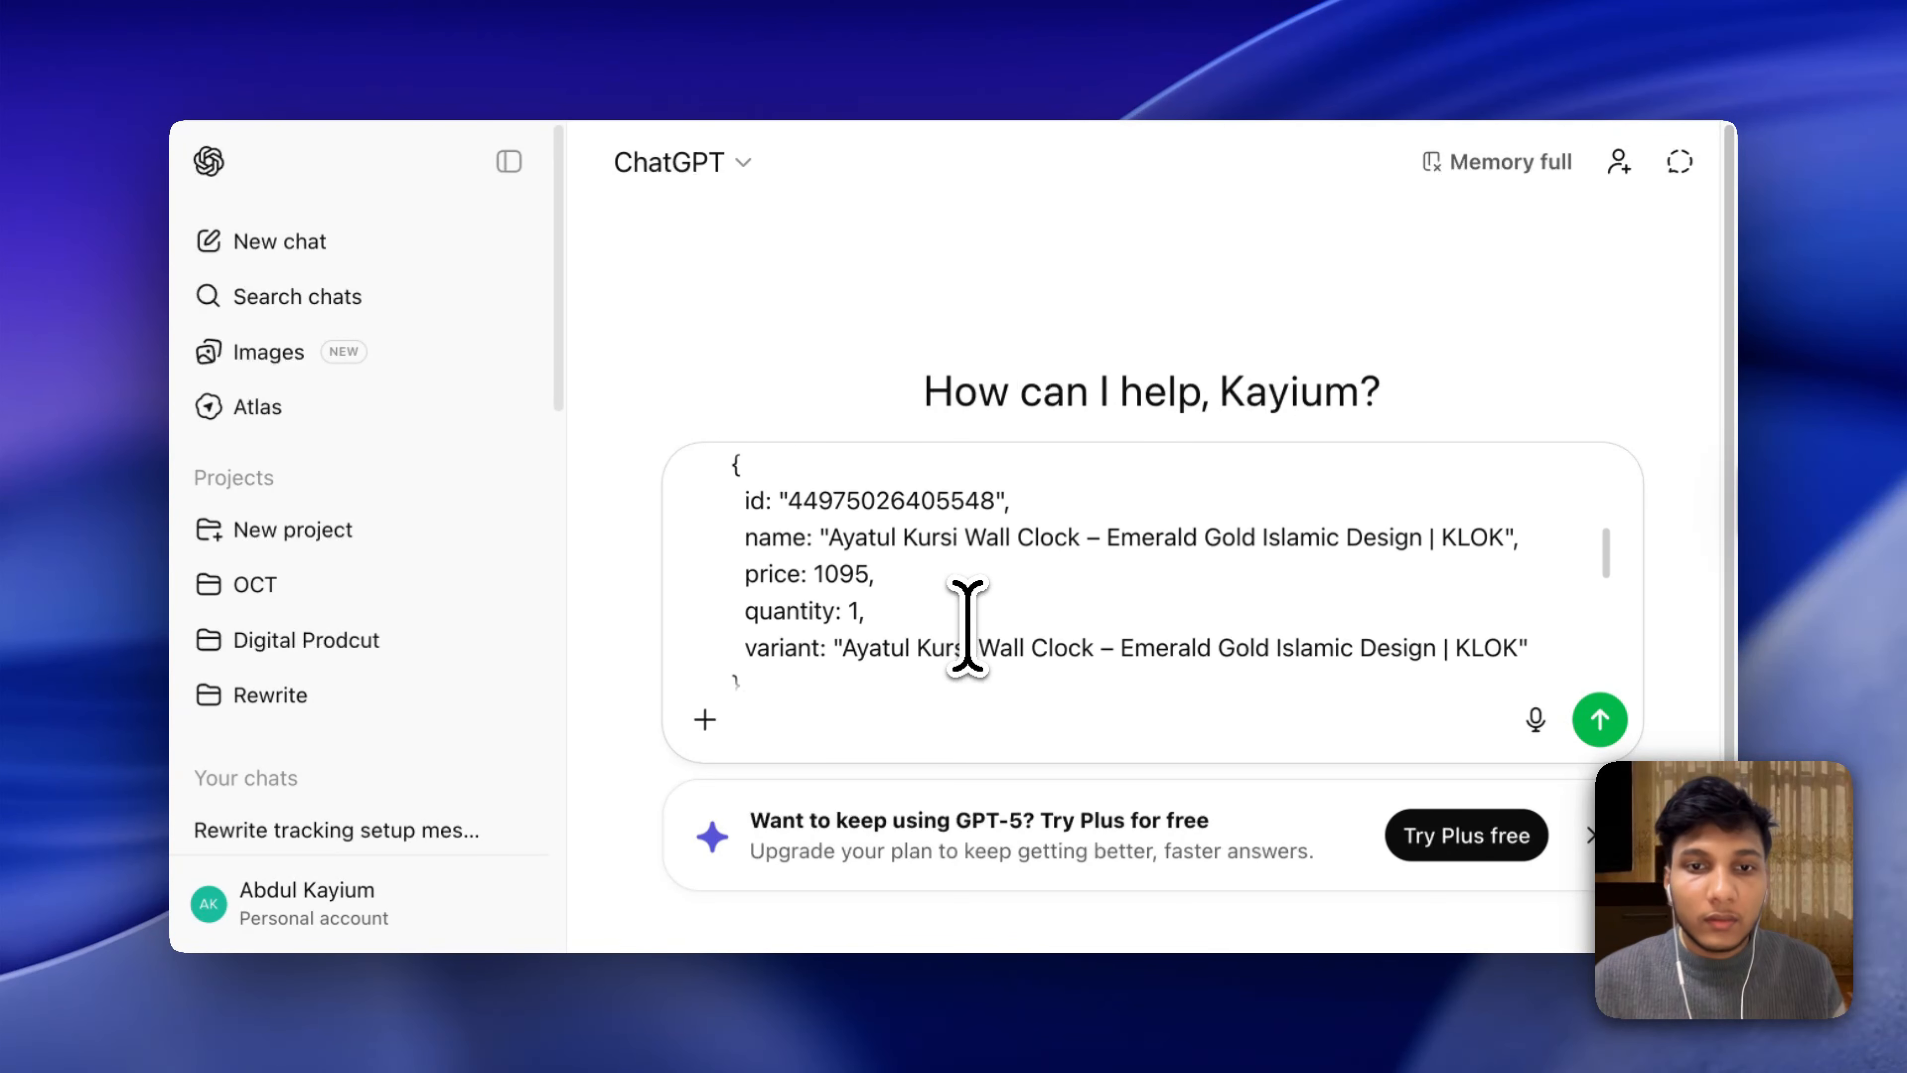
scroll(1022, 587, "up", 5)
Add a line above the code requesting value, items, currency, transaction ID etc., and send the prompt.
left_click(1064, 547)
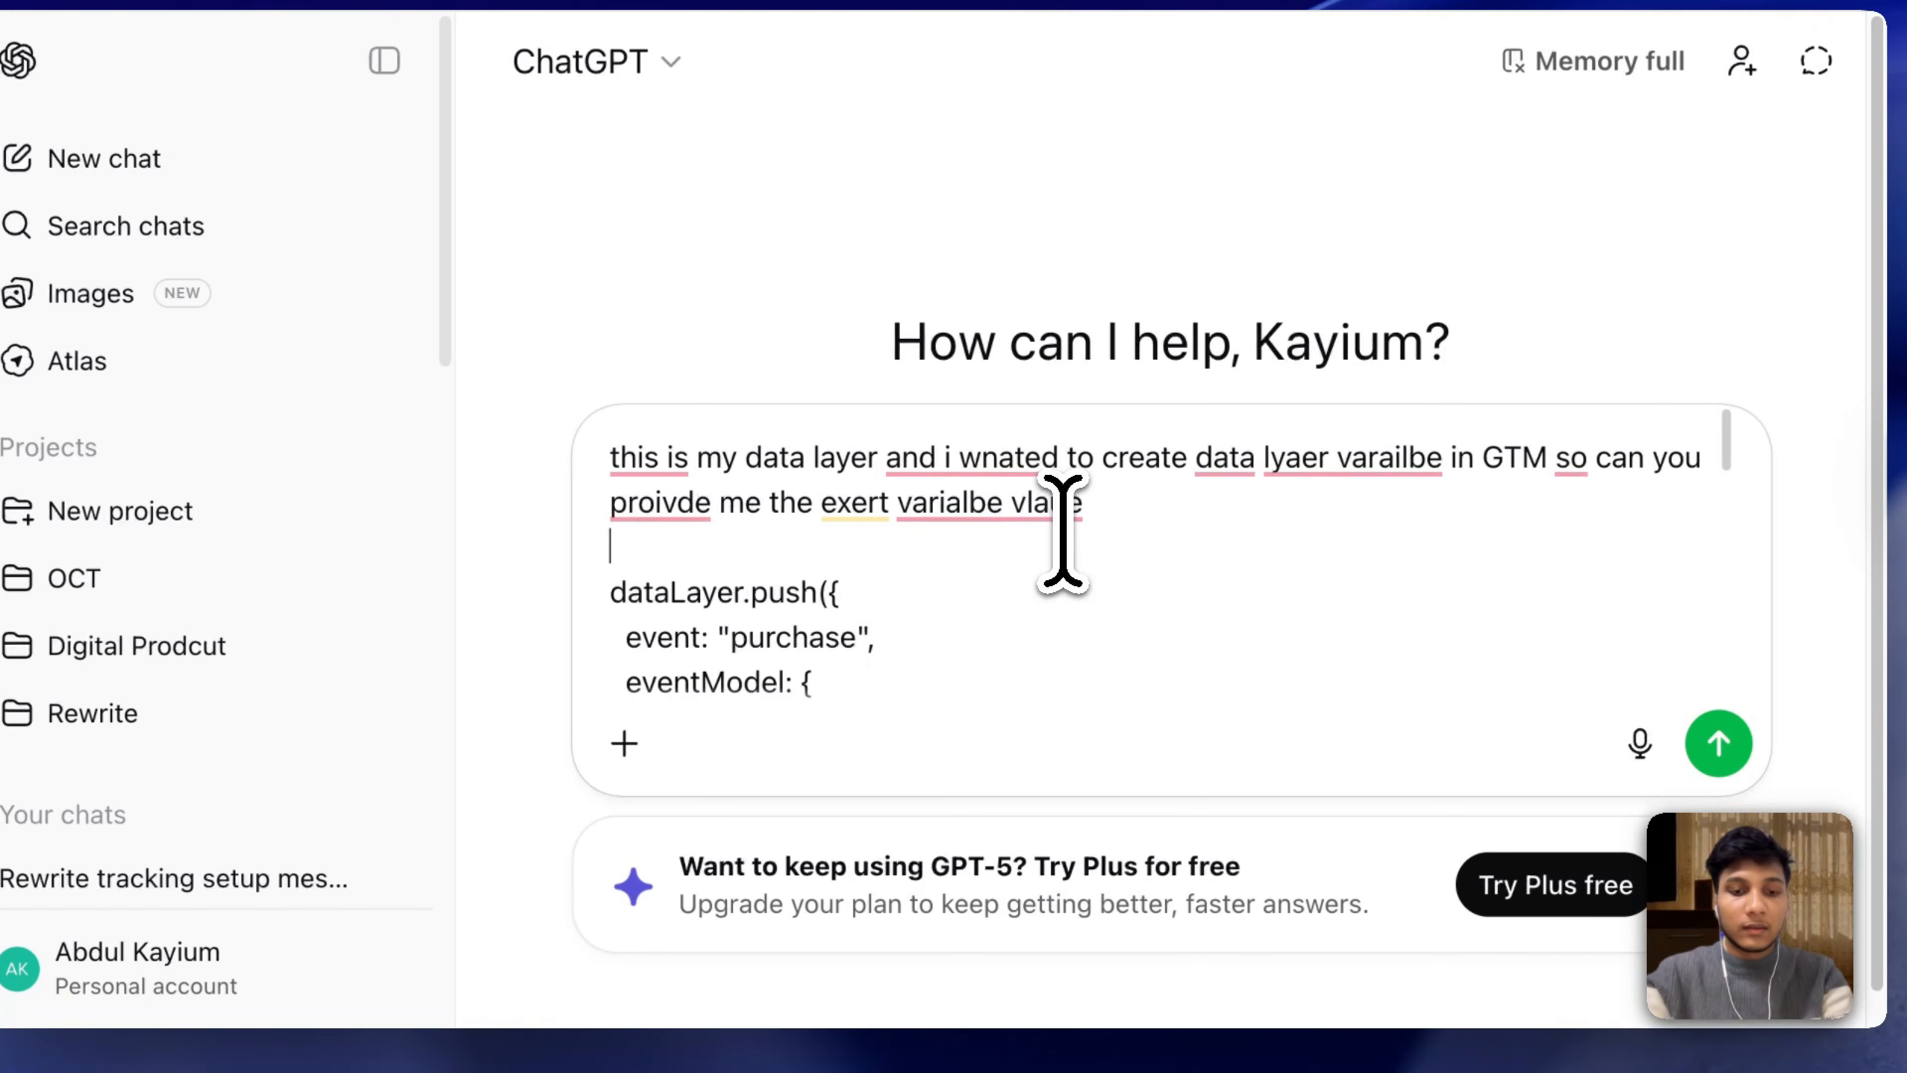
key("shift+Return")
key("shift+Return")
type("i w")
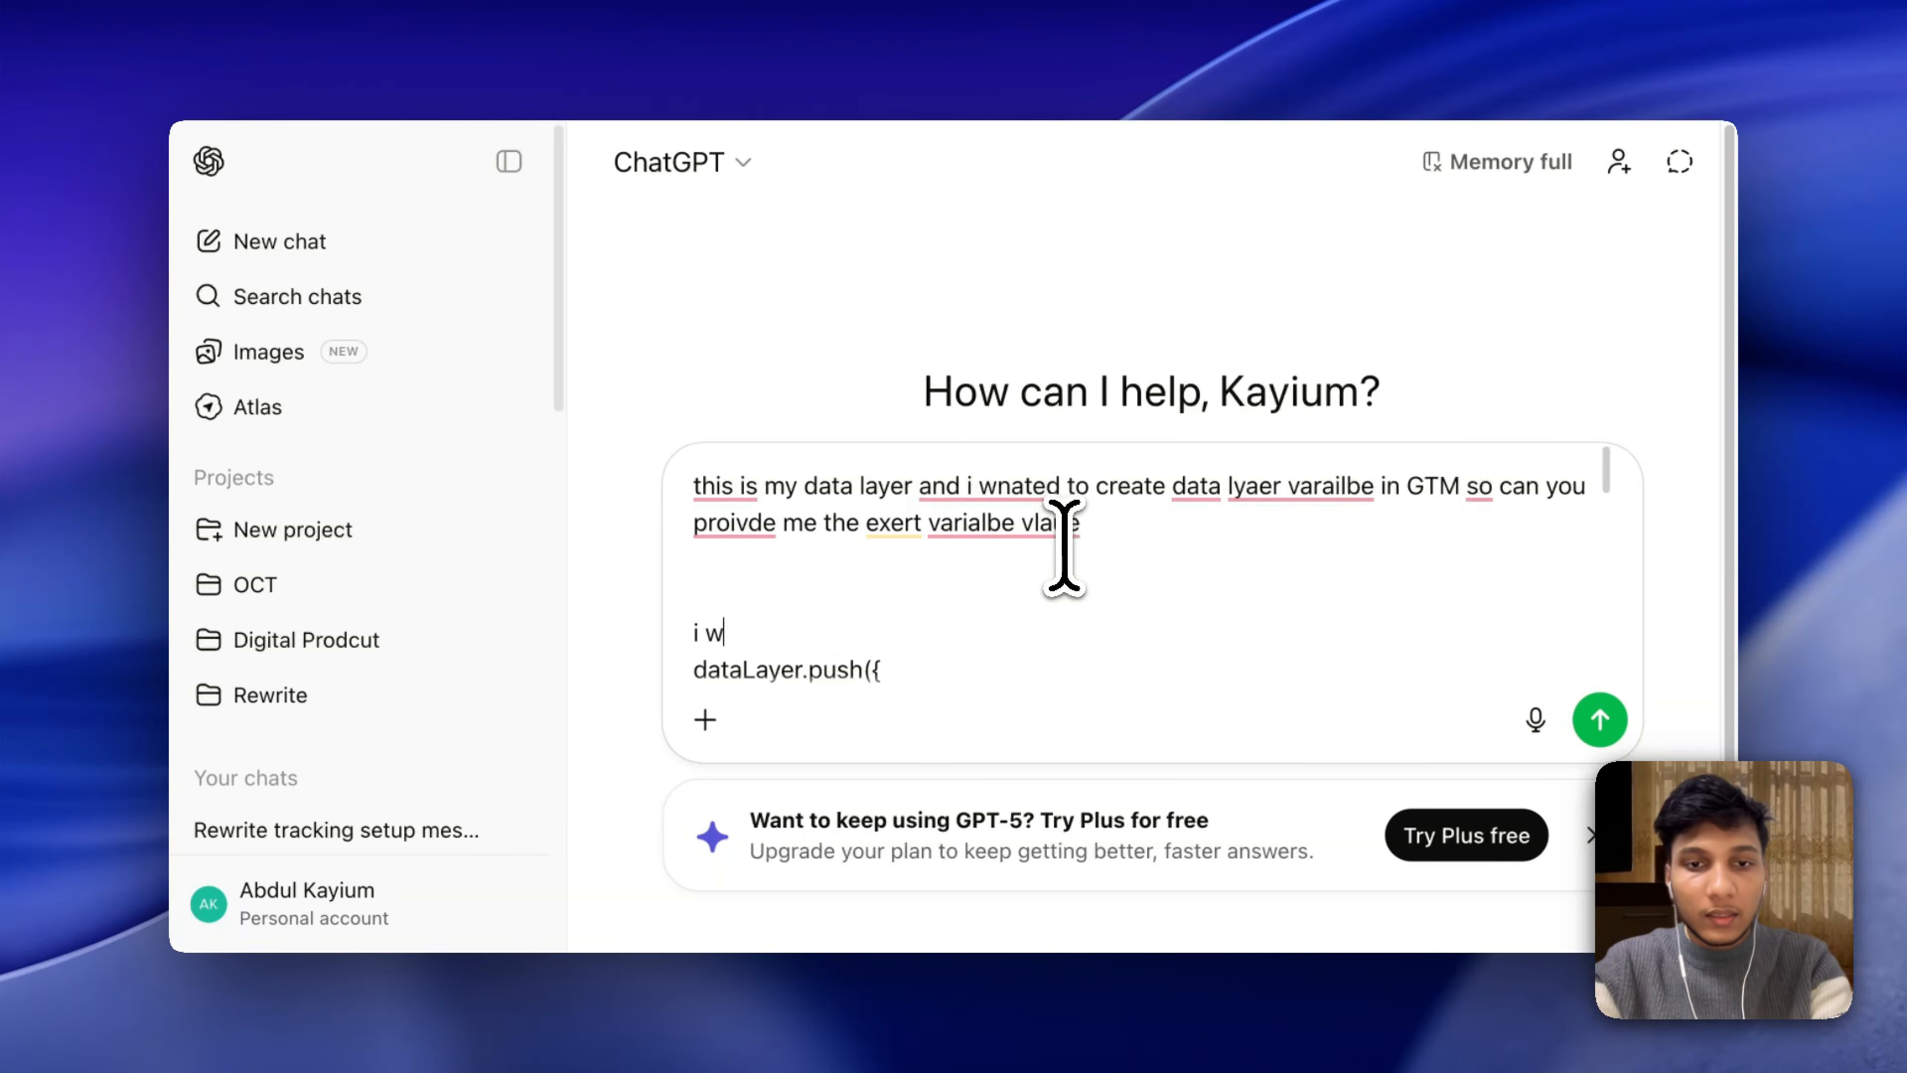
key("BackSpace")
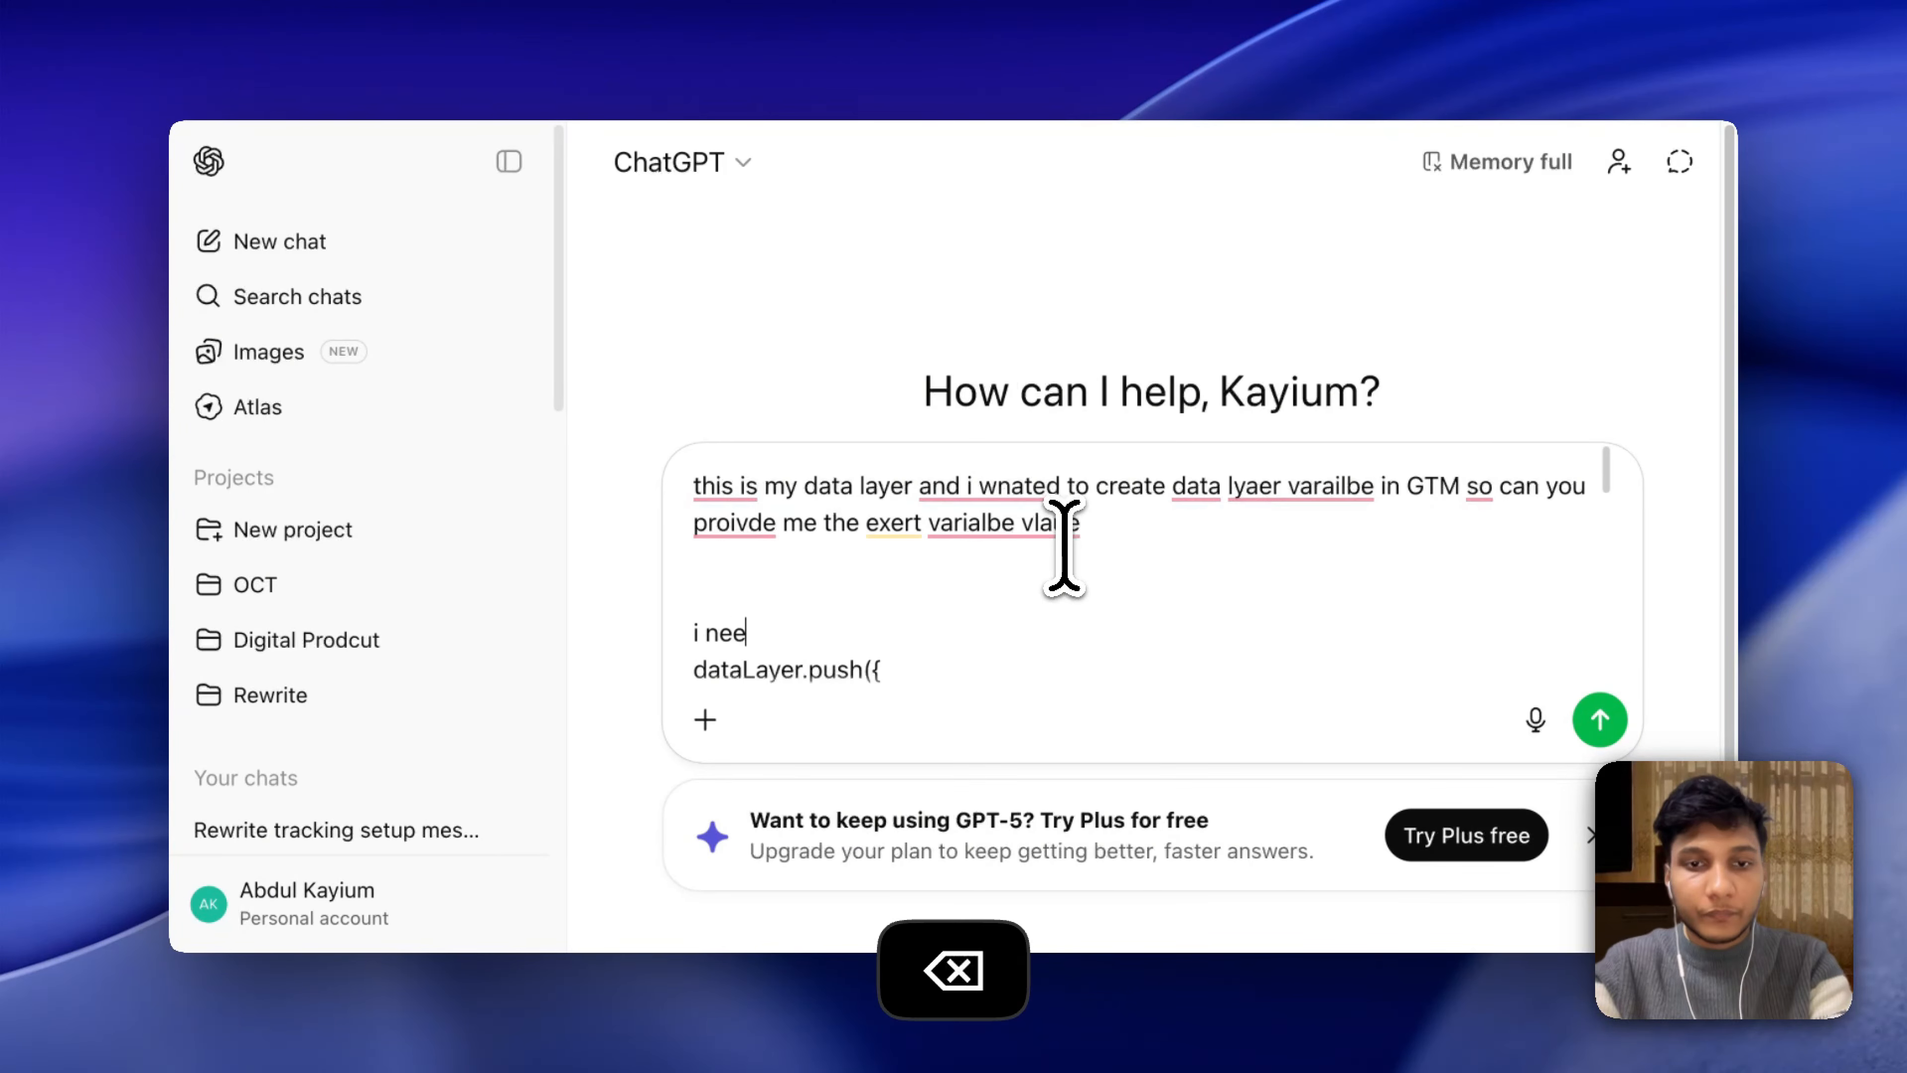
key("shift+Return")
key("shift+Return")
type("vluae, ")
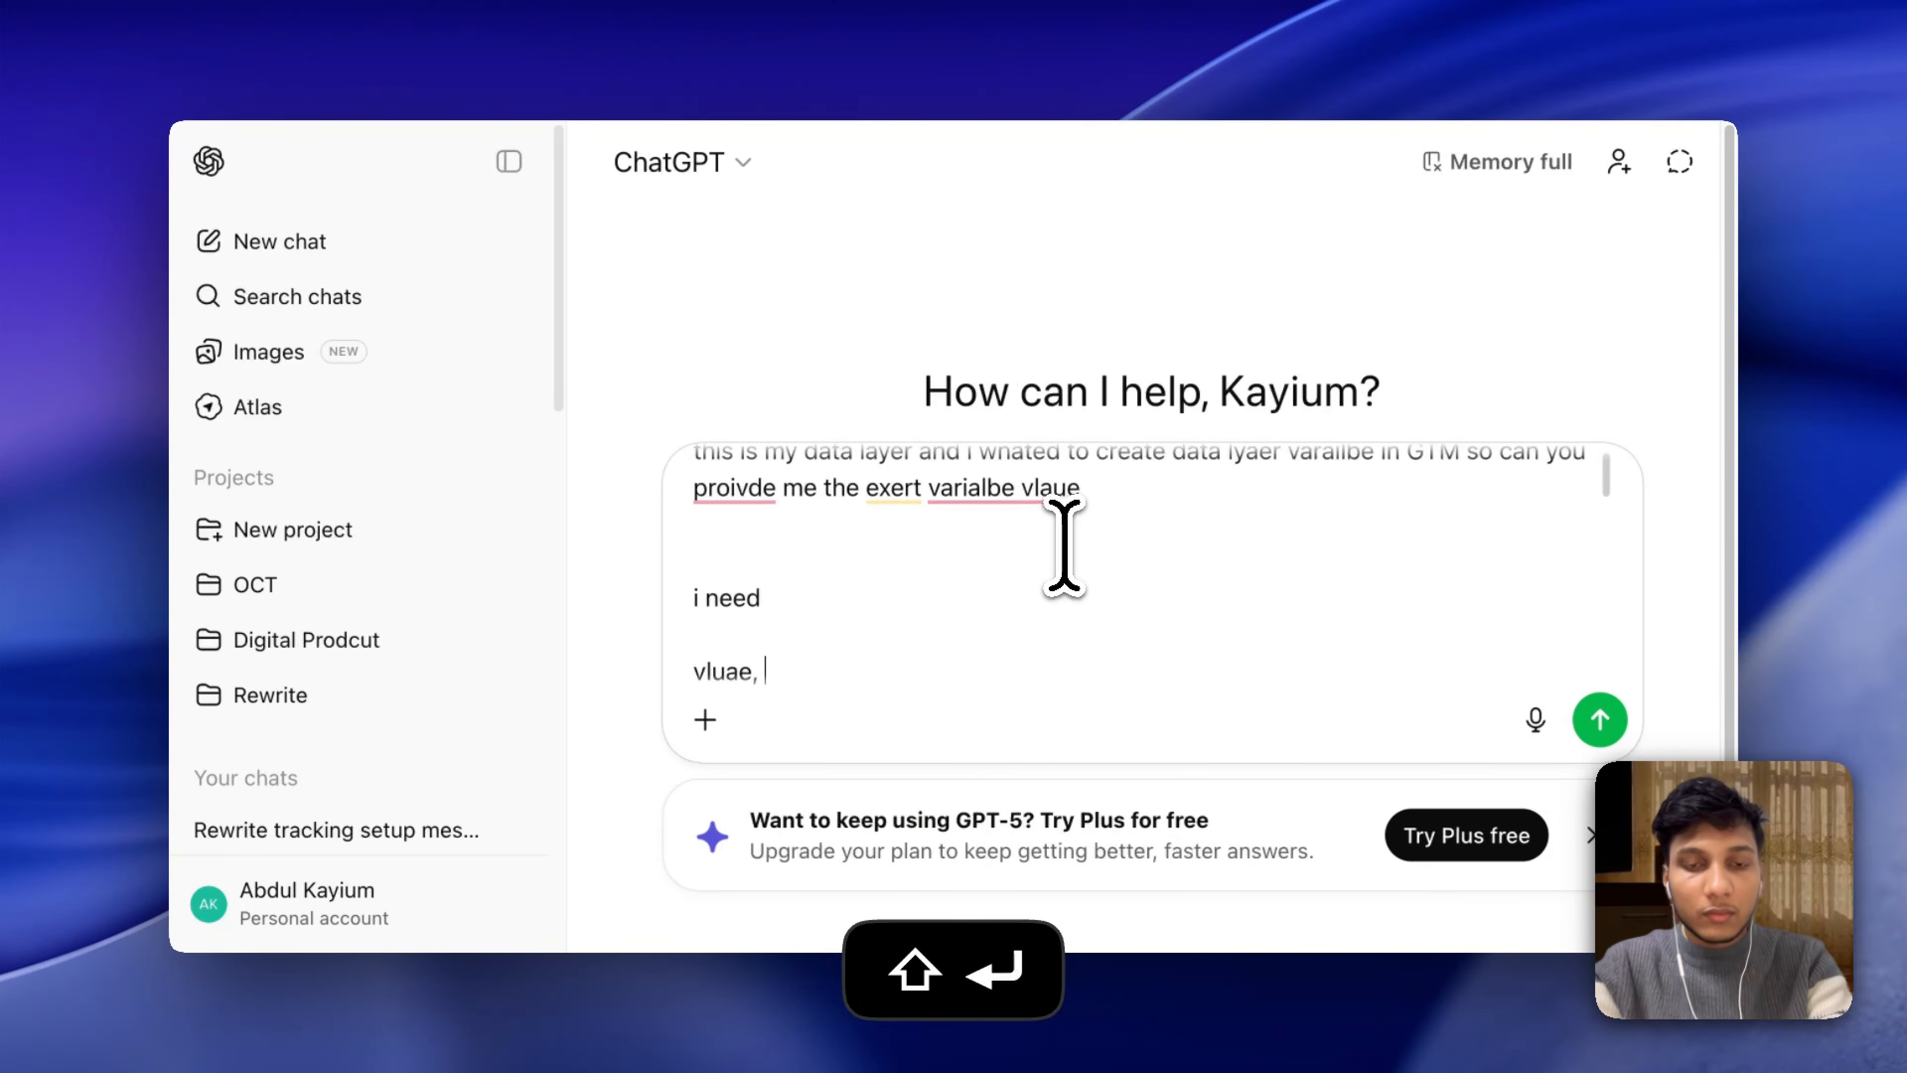
type("it")
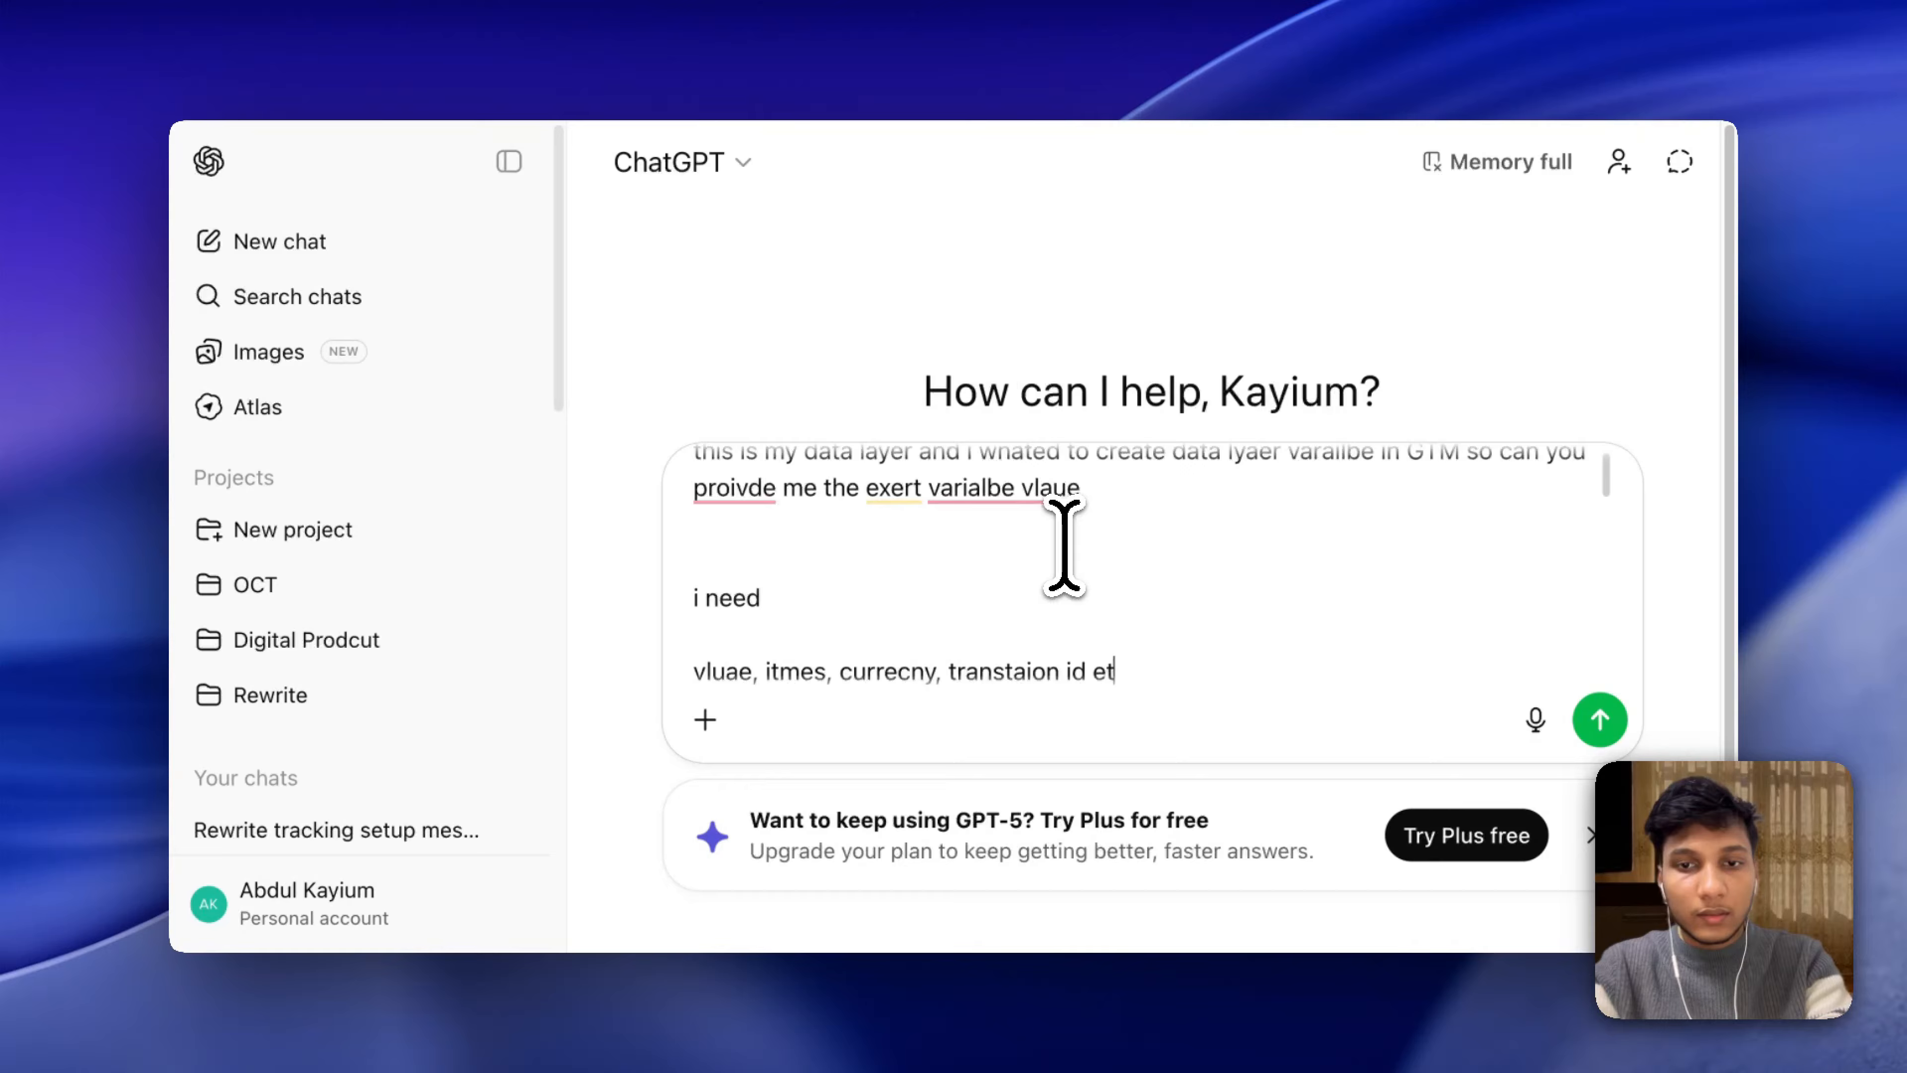
type("c")
key("Return")
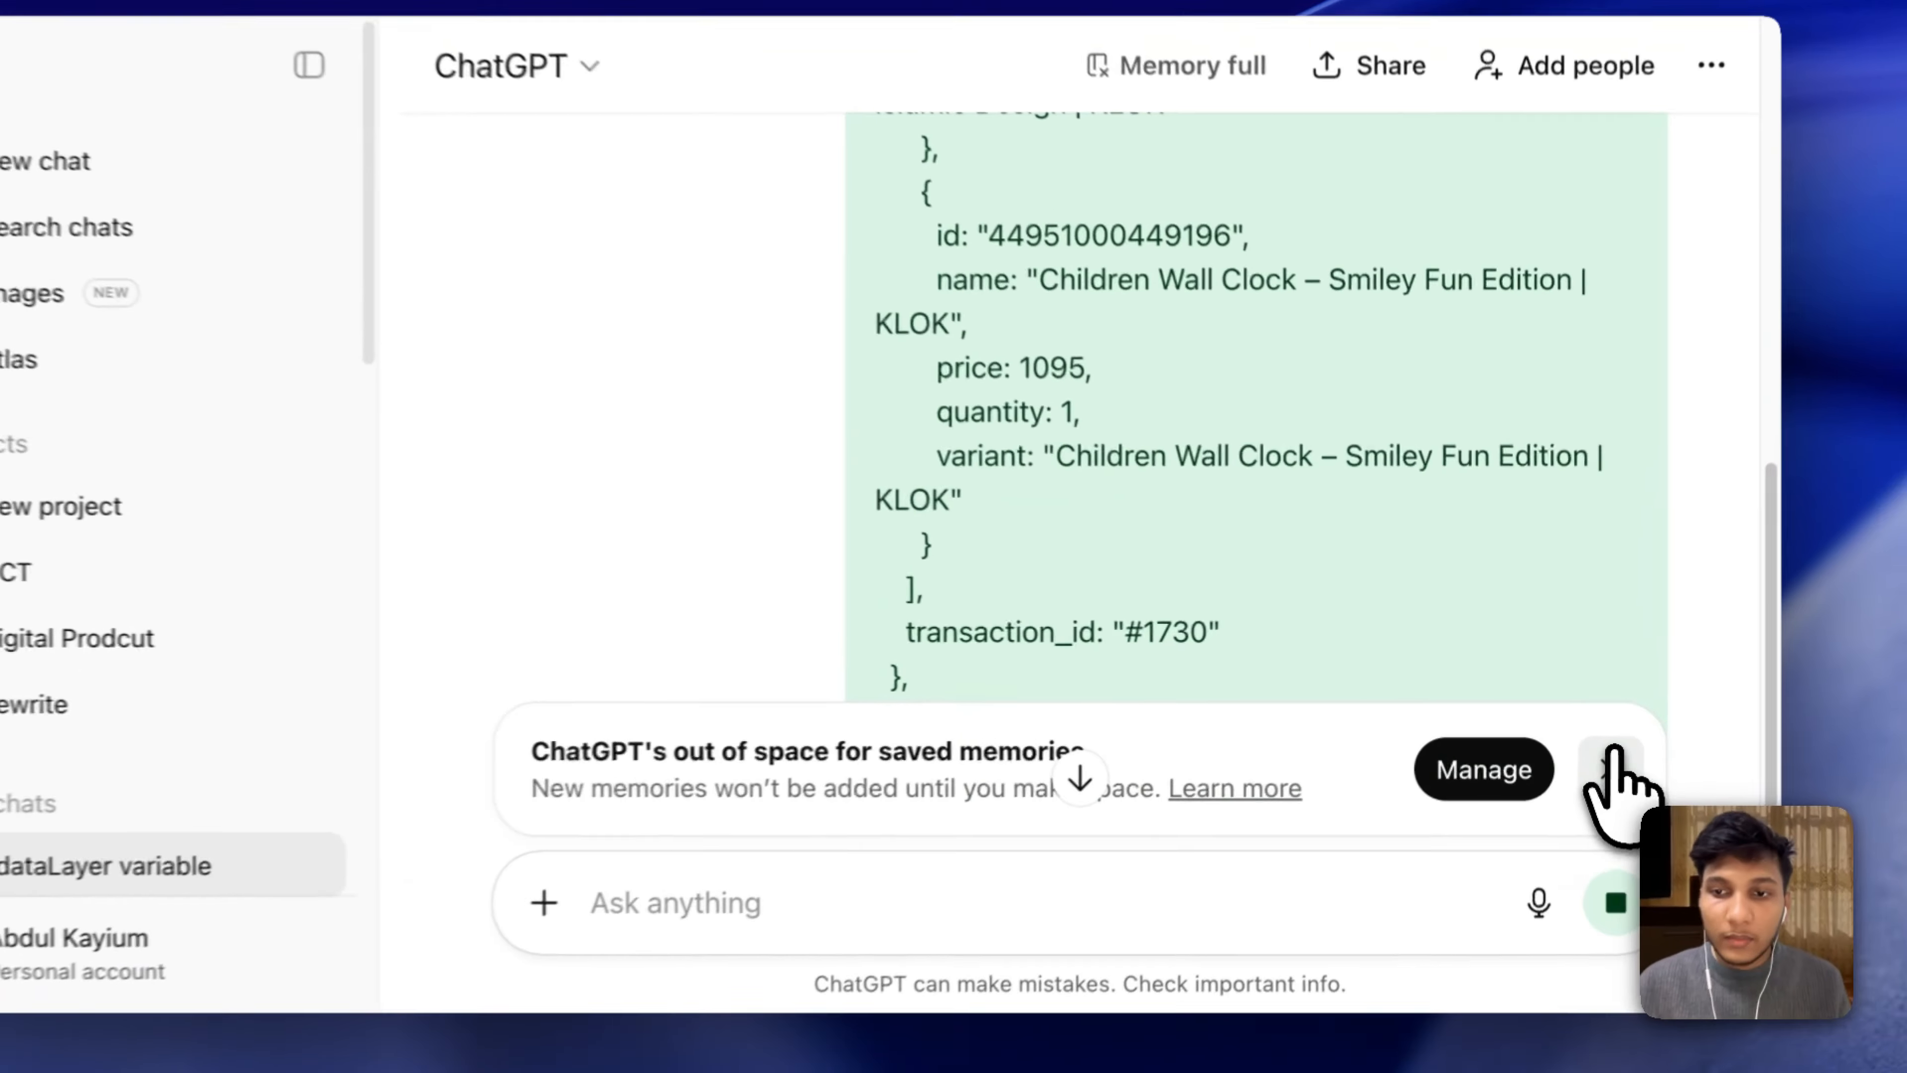
Dismiss the saved-memories notice and read through ChatGPT's reply on the data layer variables.
left_click(1596, 749)
scroll(1439, 634, "down", 10)
scroll(1165, 582, "down", 2)
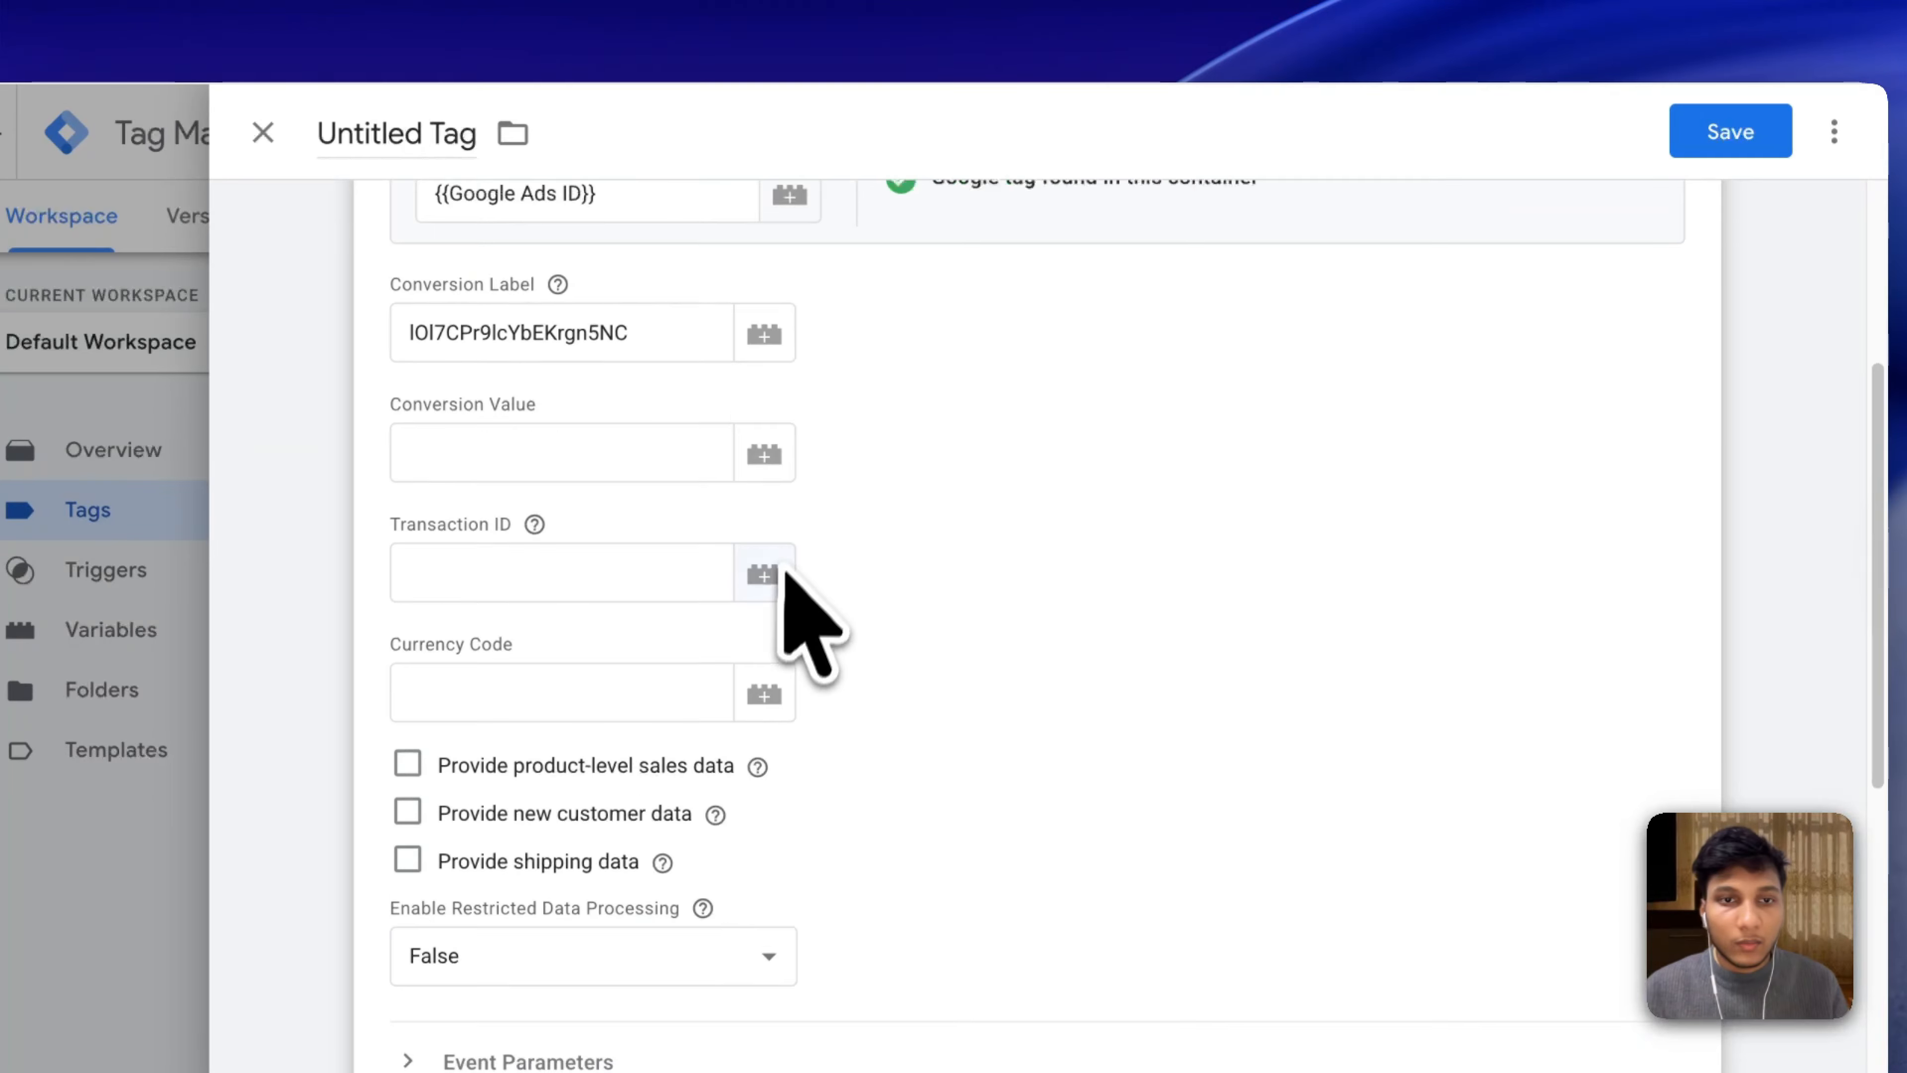
Start a new variable of type Data Layer Variable for the tag's Conversion Value field.
scroll(785, 571, "up", 1)
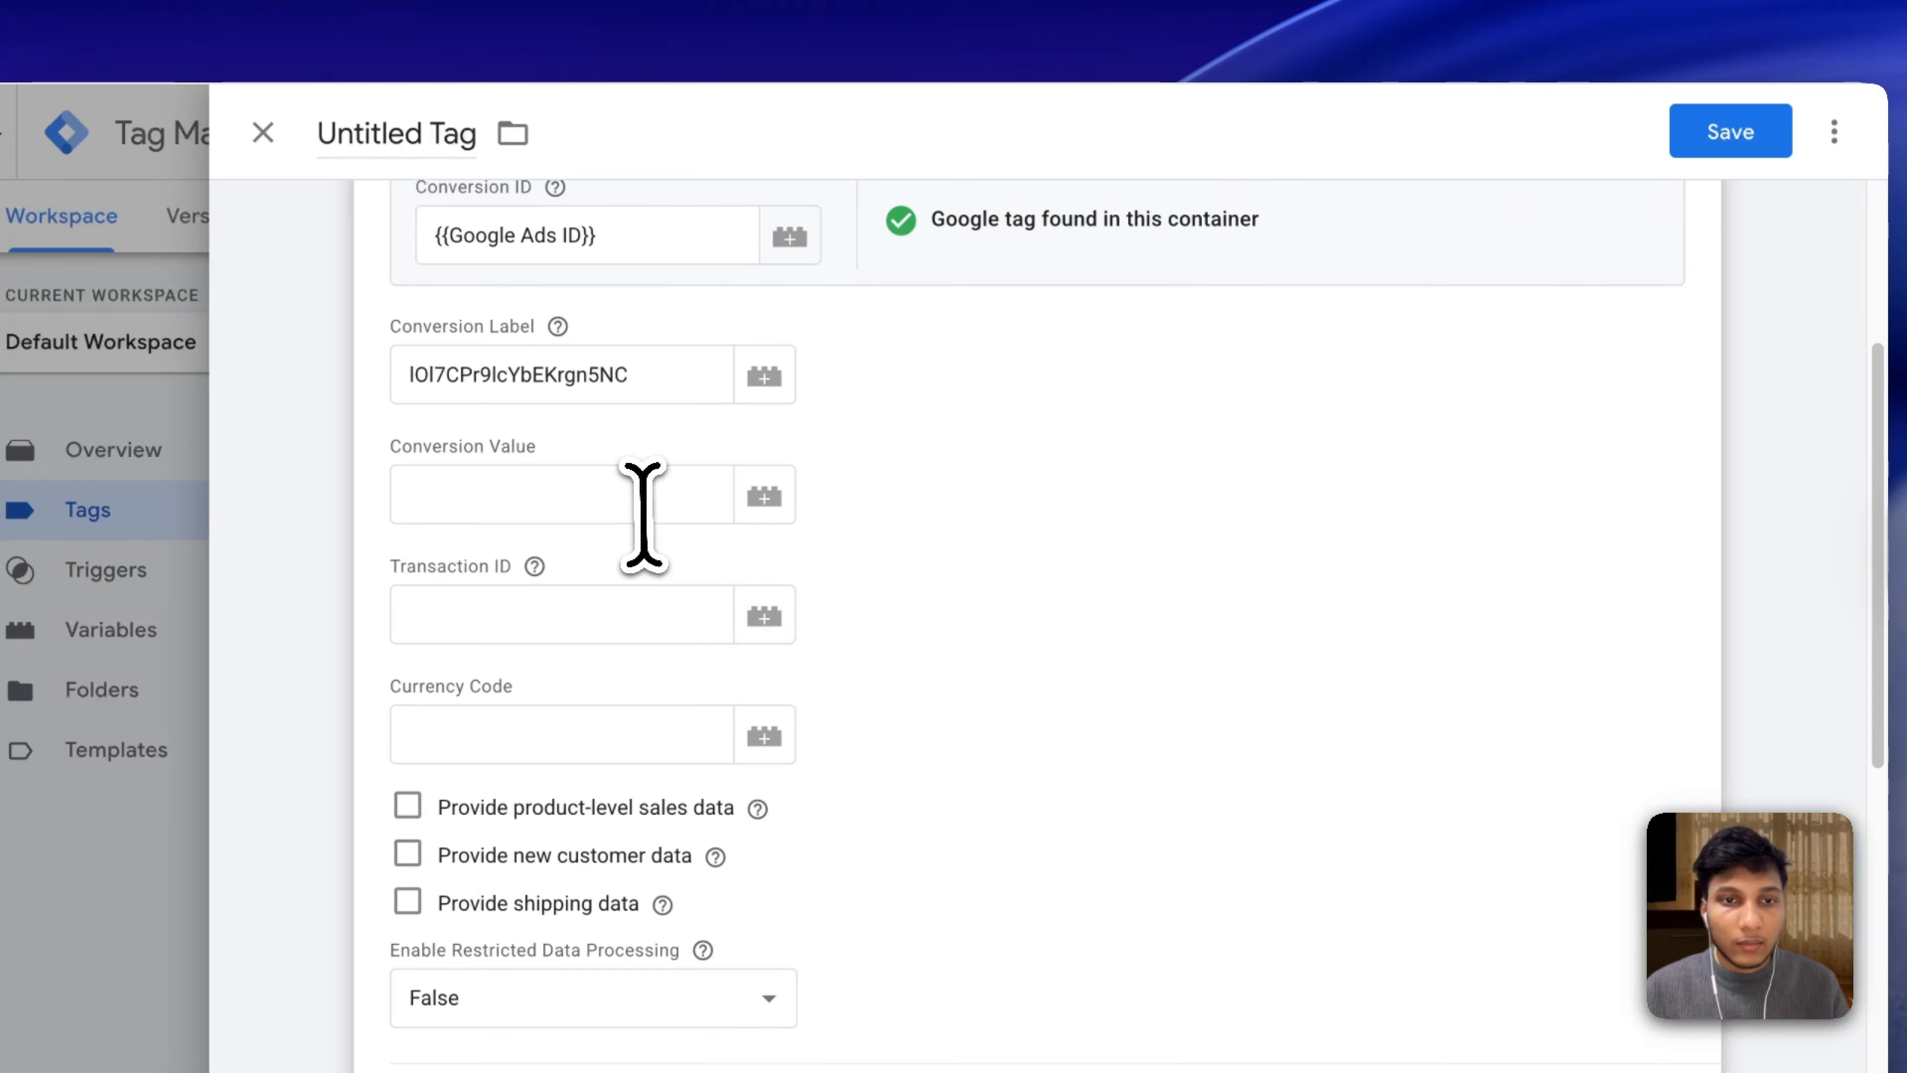
left_click(780, 497)
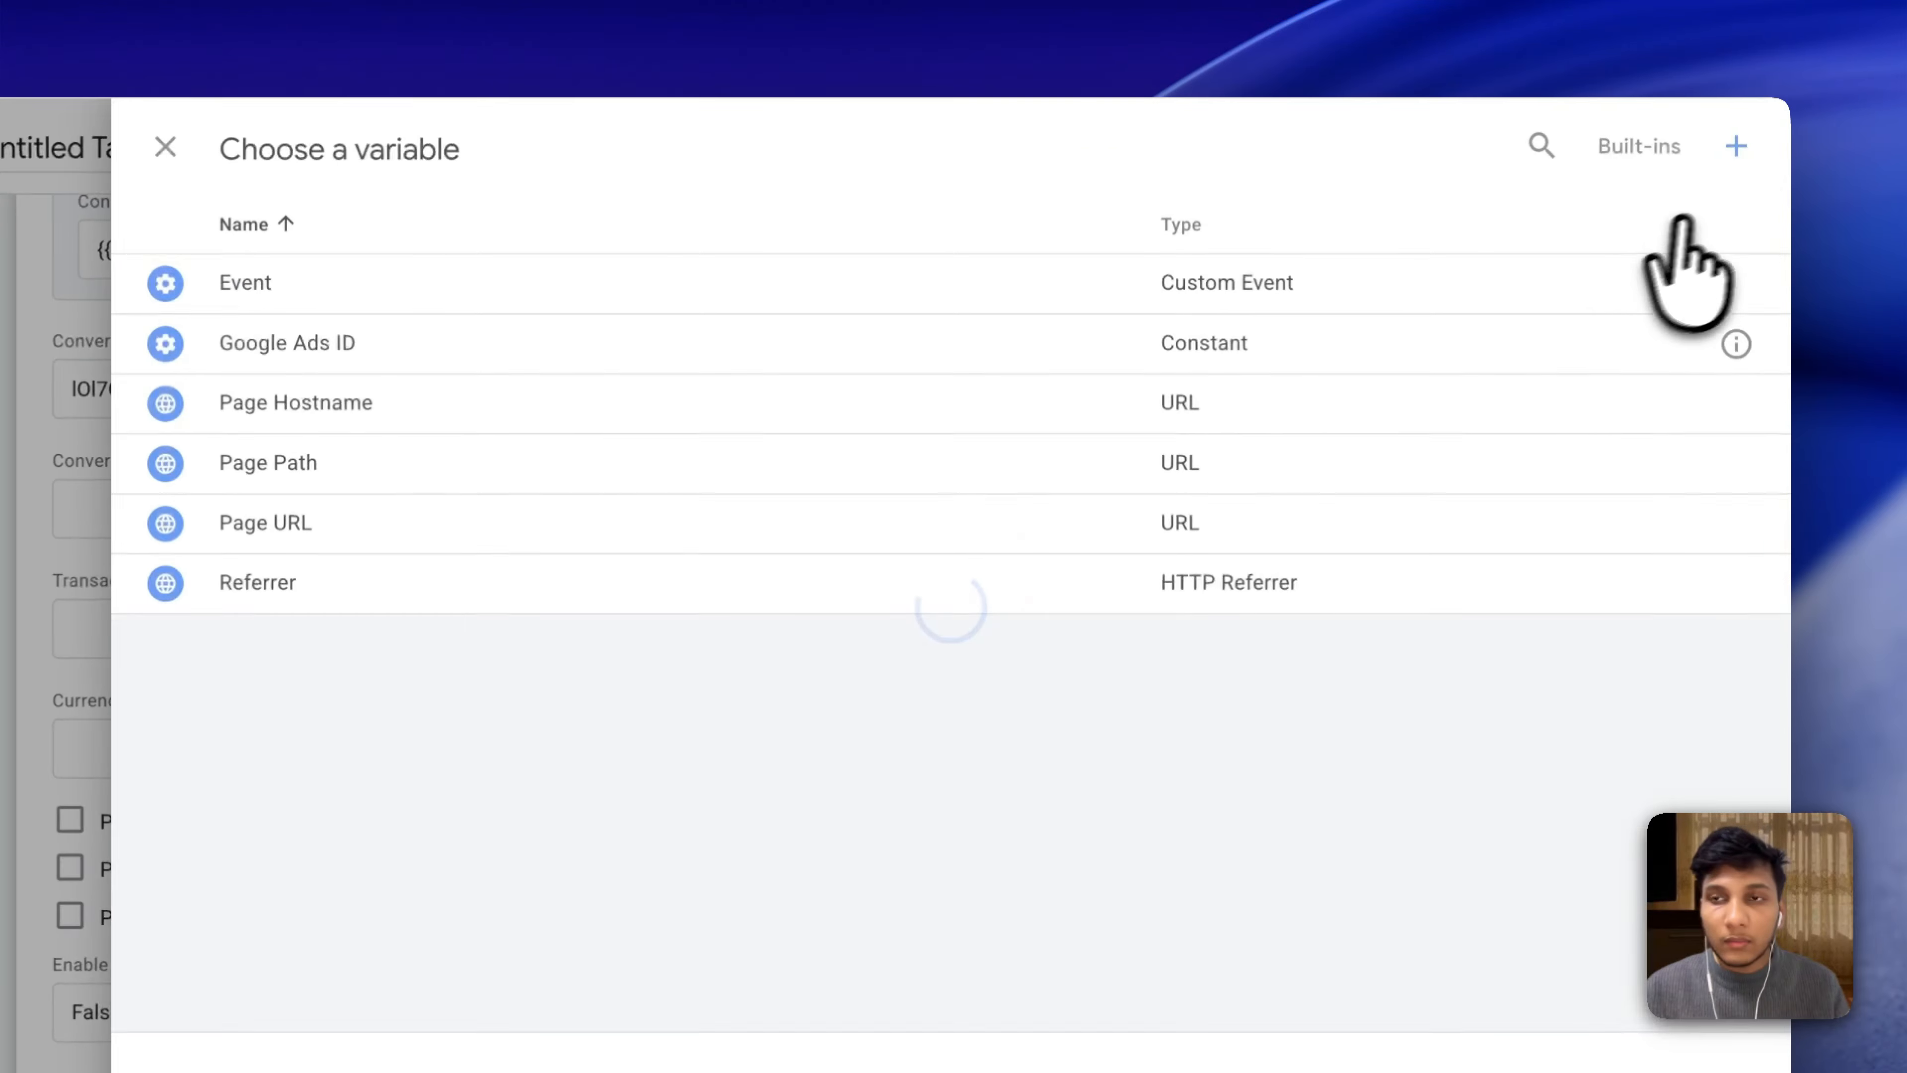
left_click(1729, 145)
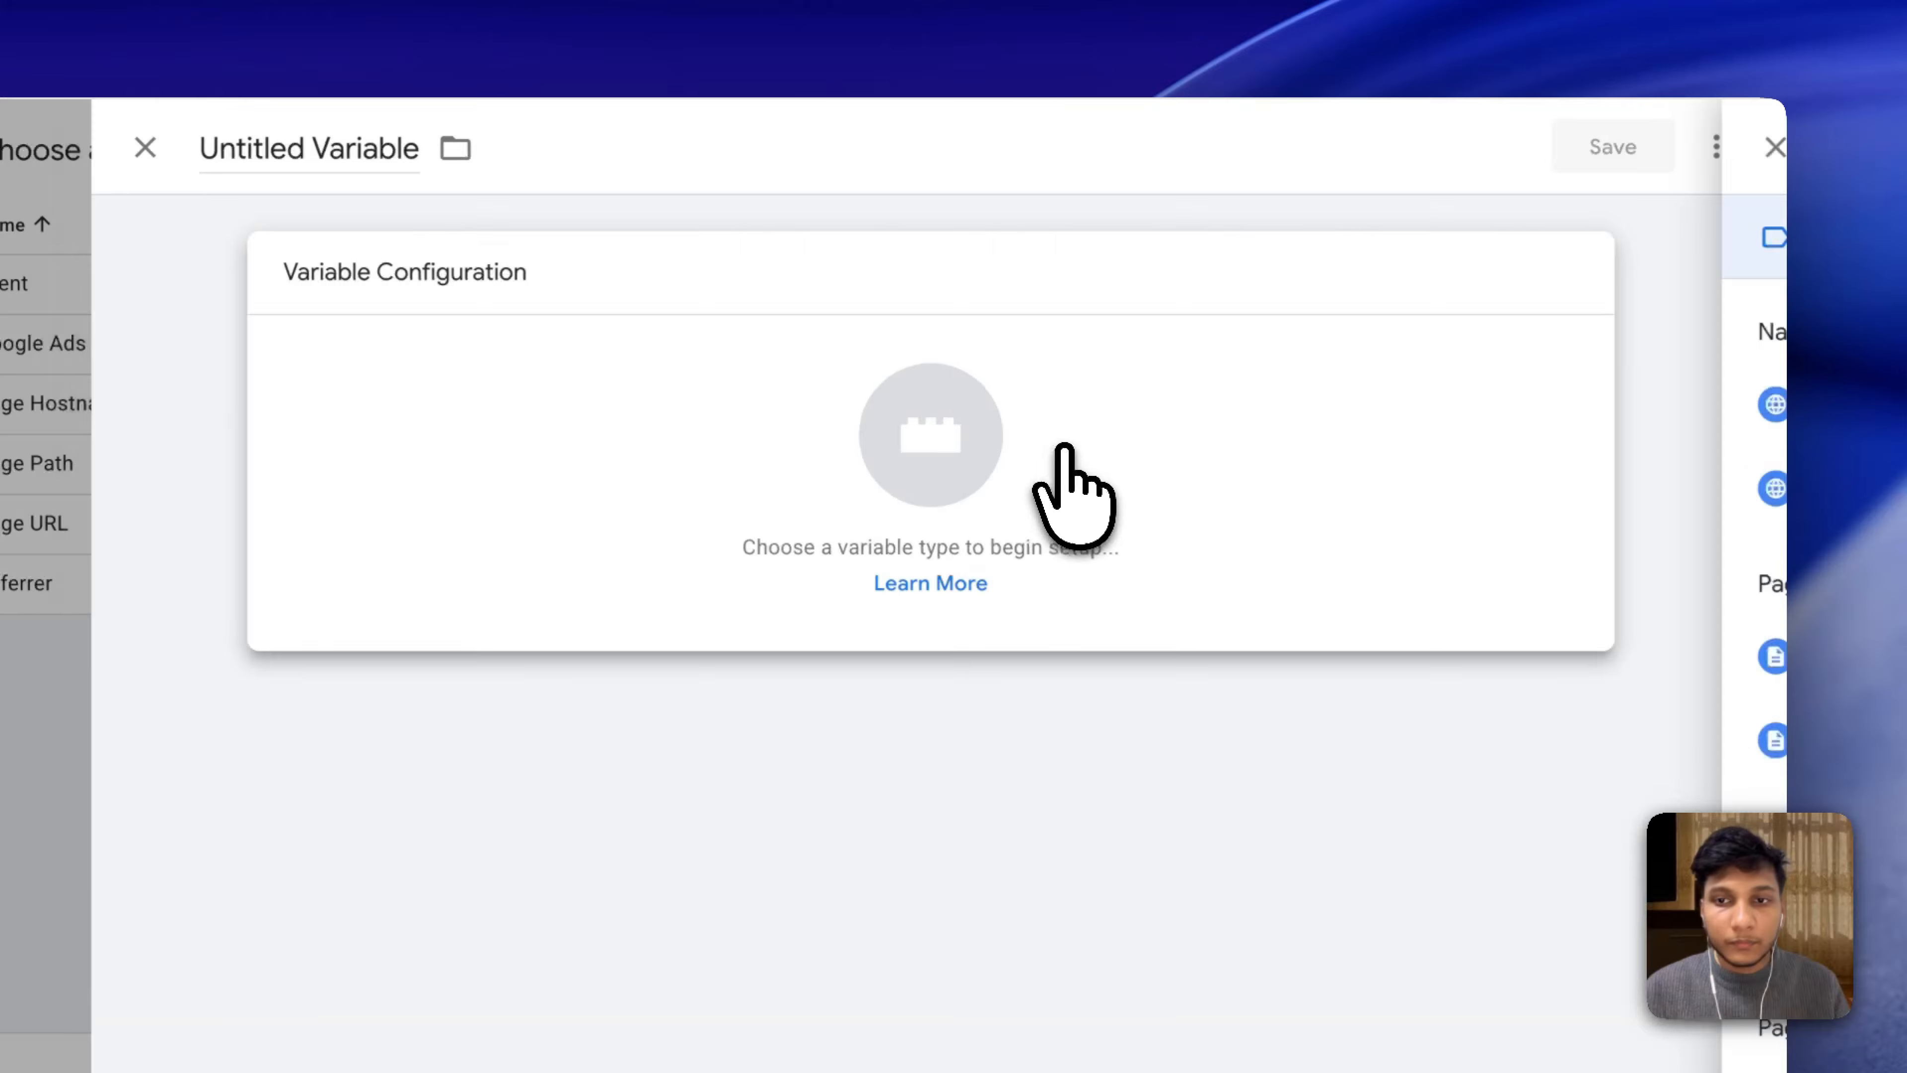
left_click(1051, 451)
scroll(1111, 608, "down", 2)
left_click(1299, 557)
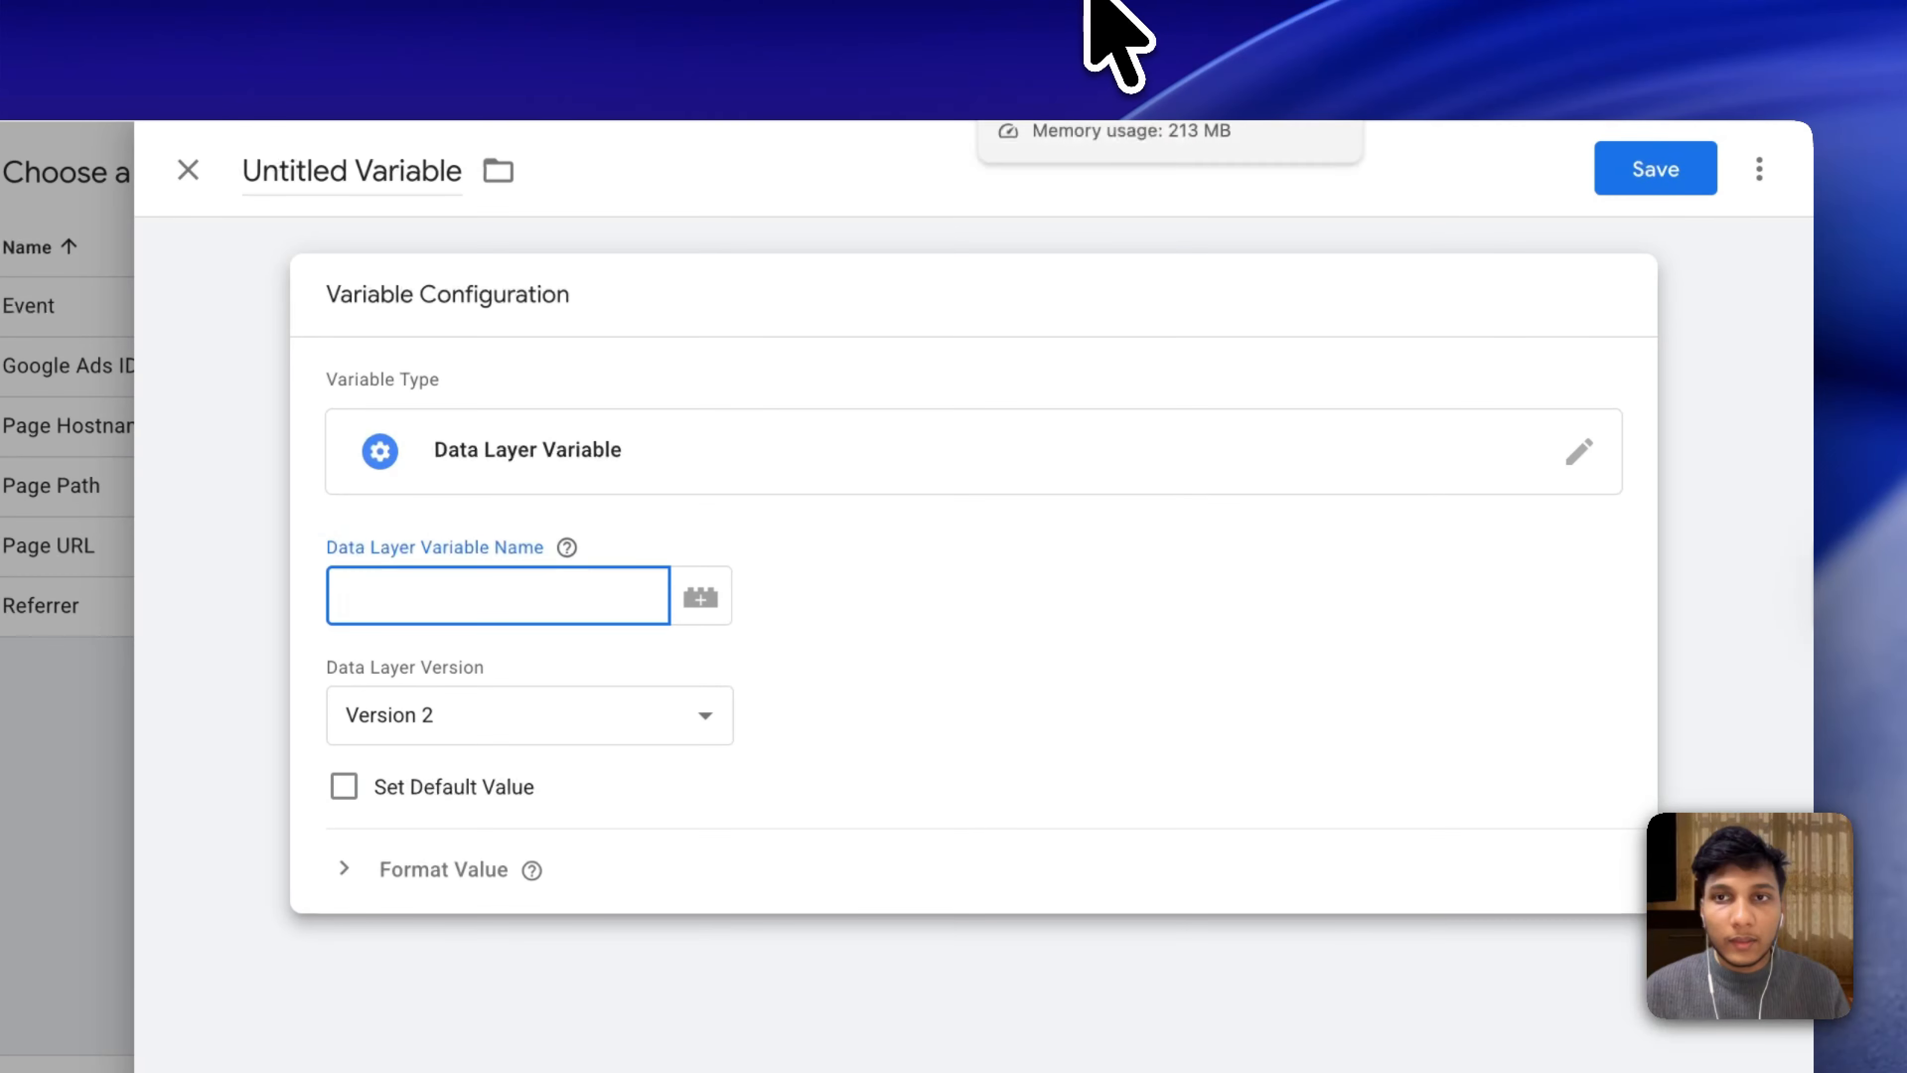
Compare ChatGPT's eventModel.value variable name with the eventModel object in the purchase event's dataLayer.push code in Tag Assistant.
left_click(1443, 1)
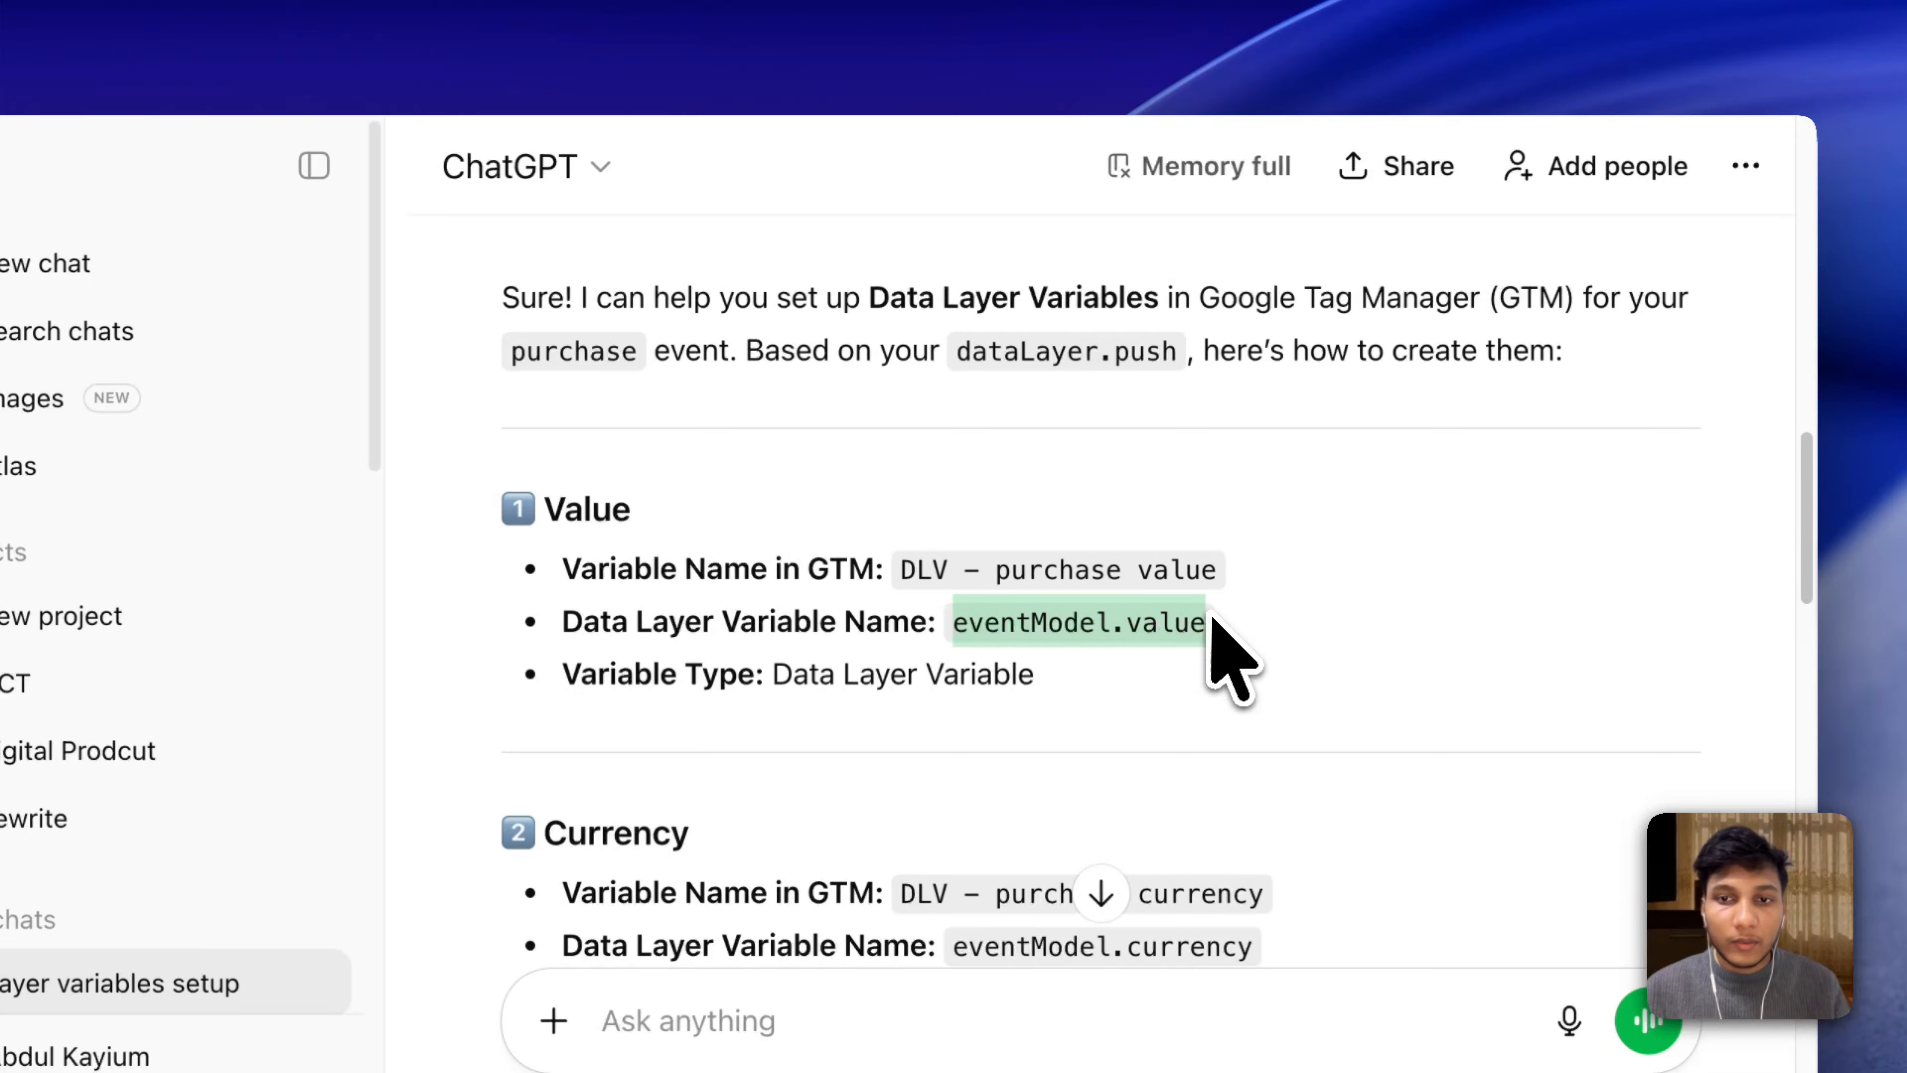
right_click(1175, 610)
left_click(1220, 651)
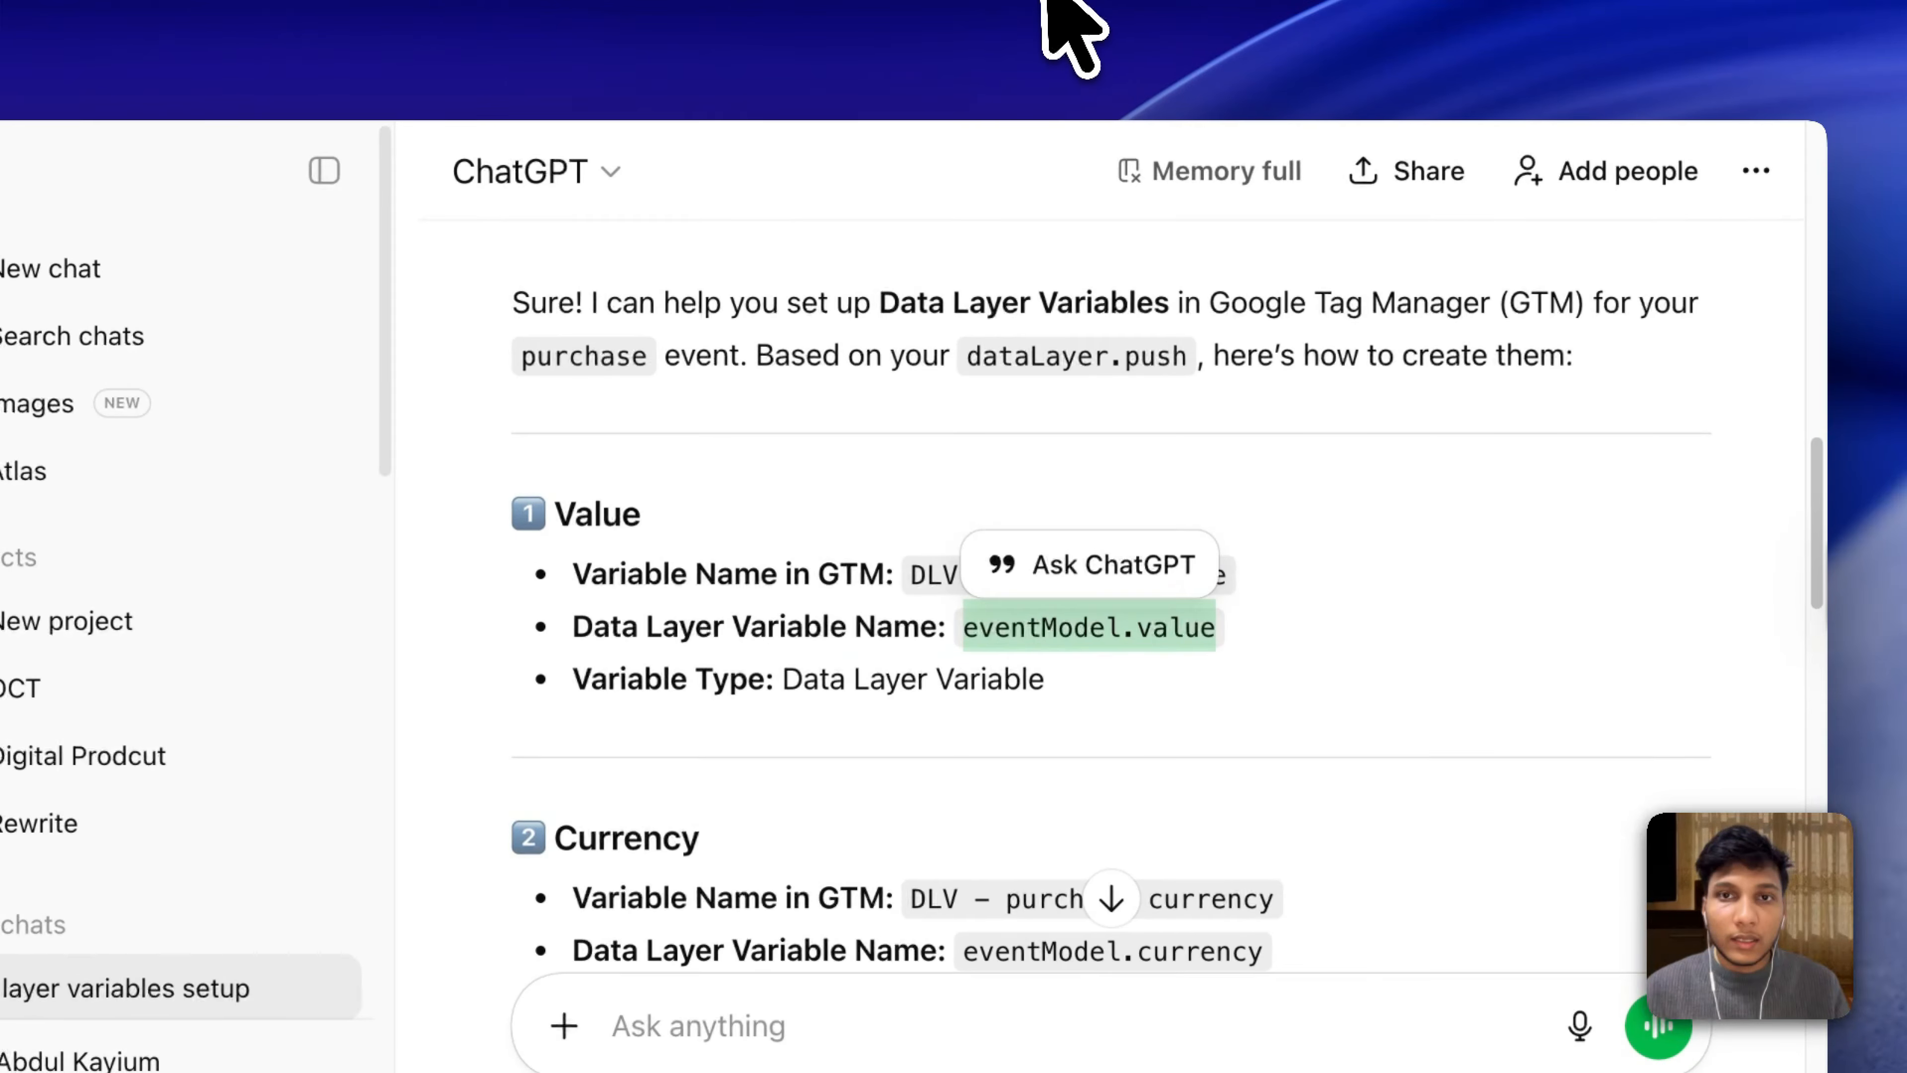
left_click(1046, 2)
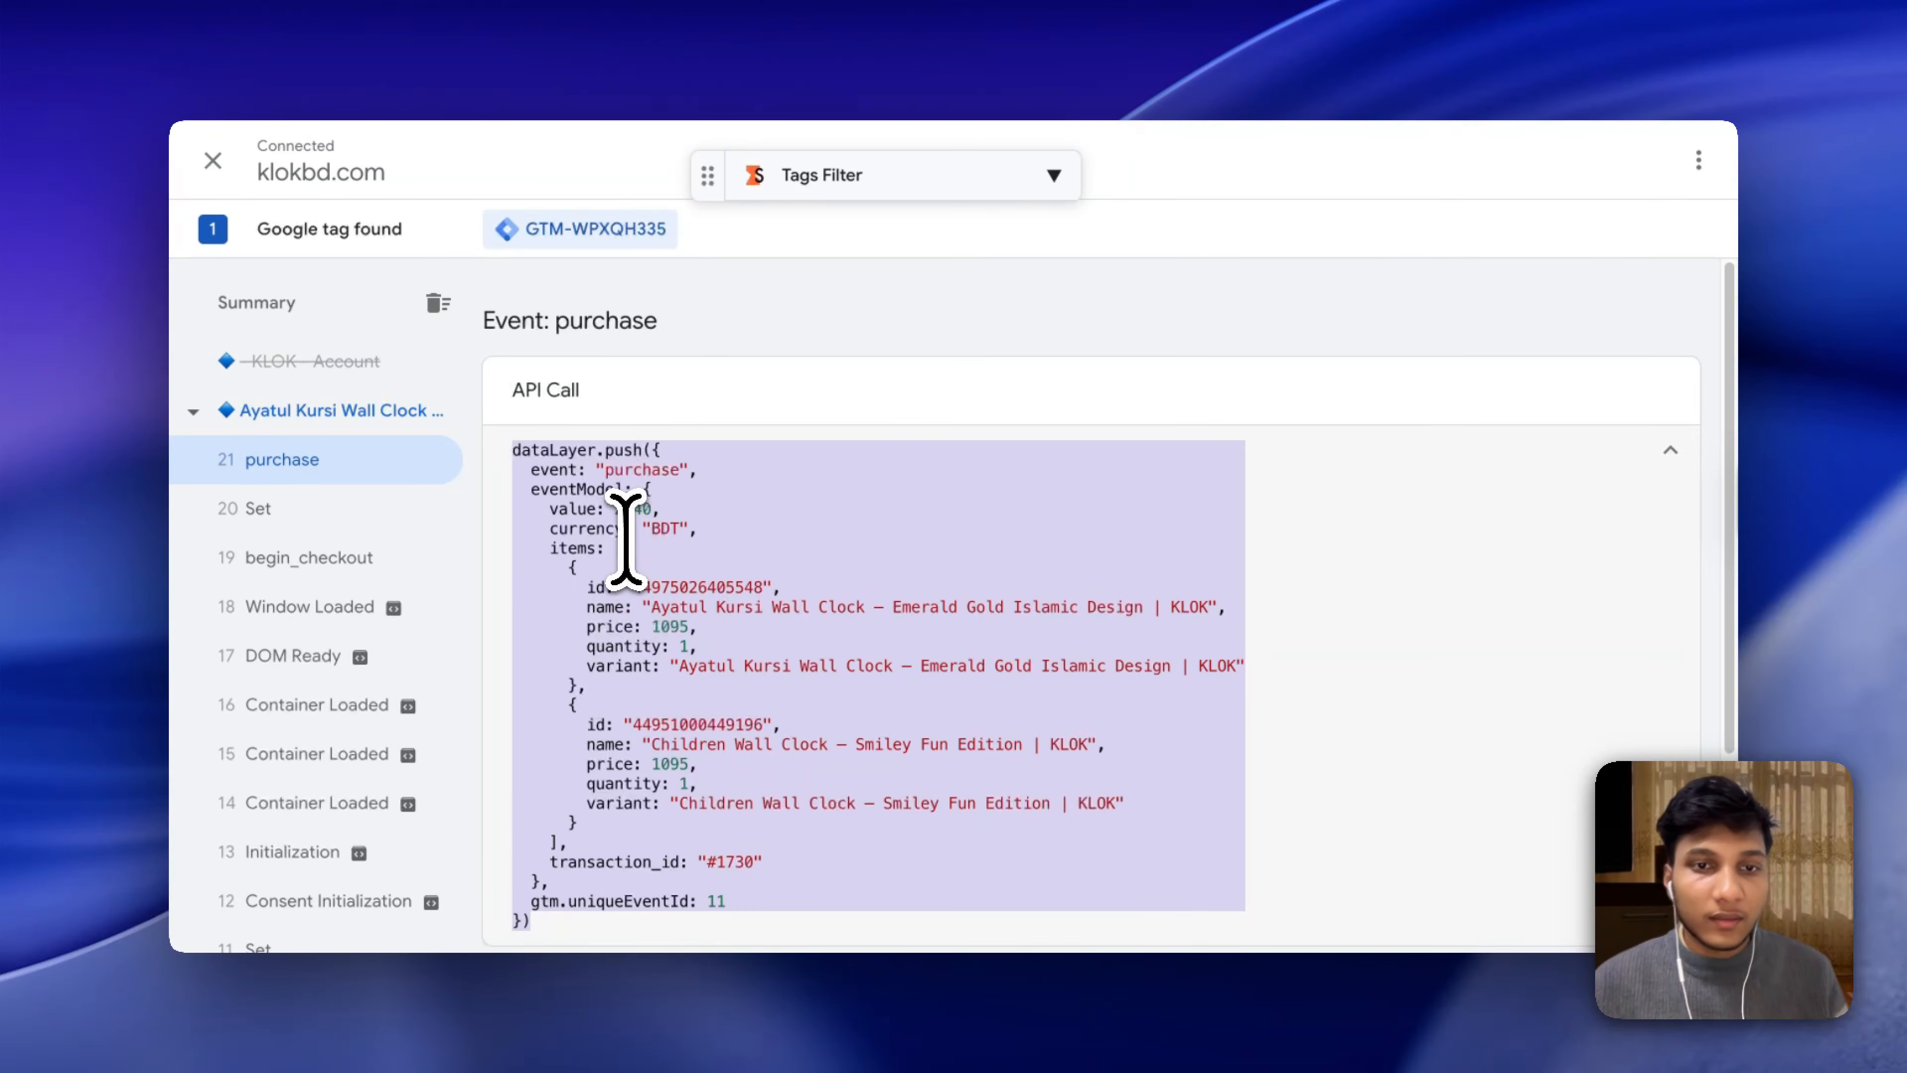
double_click(542, 489)
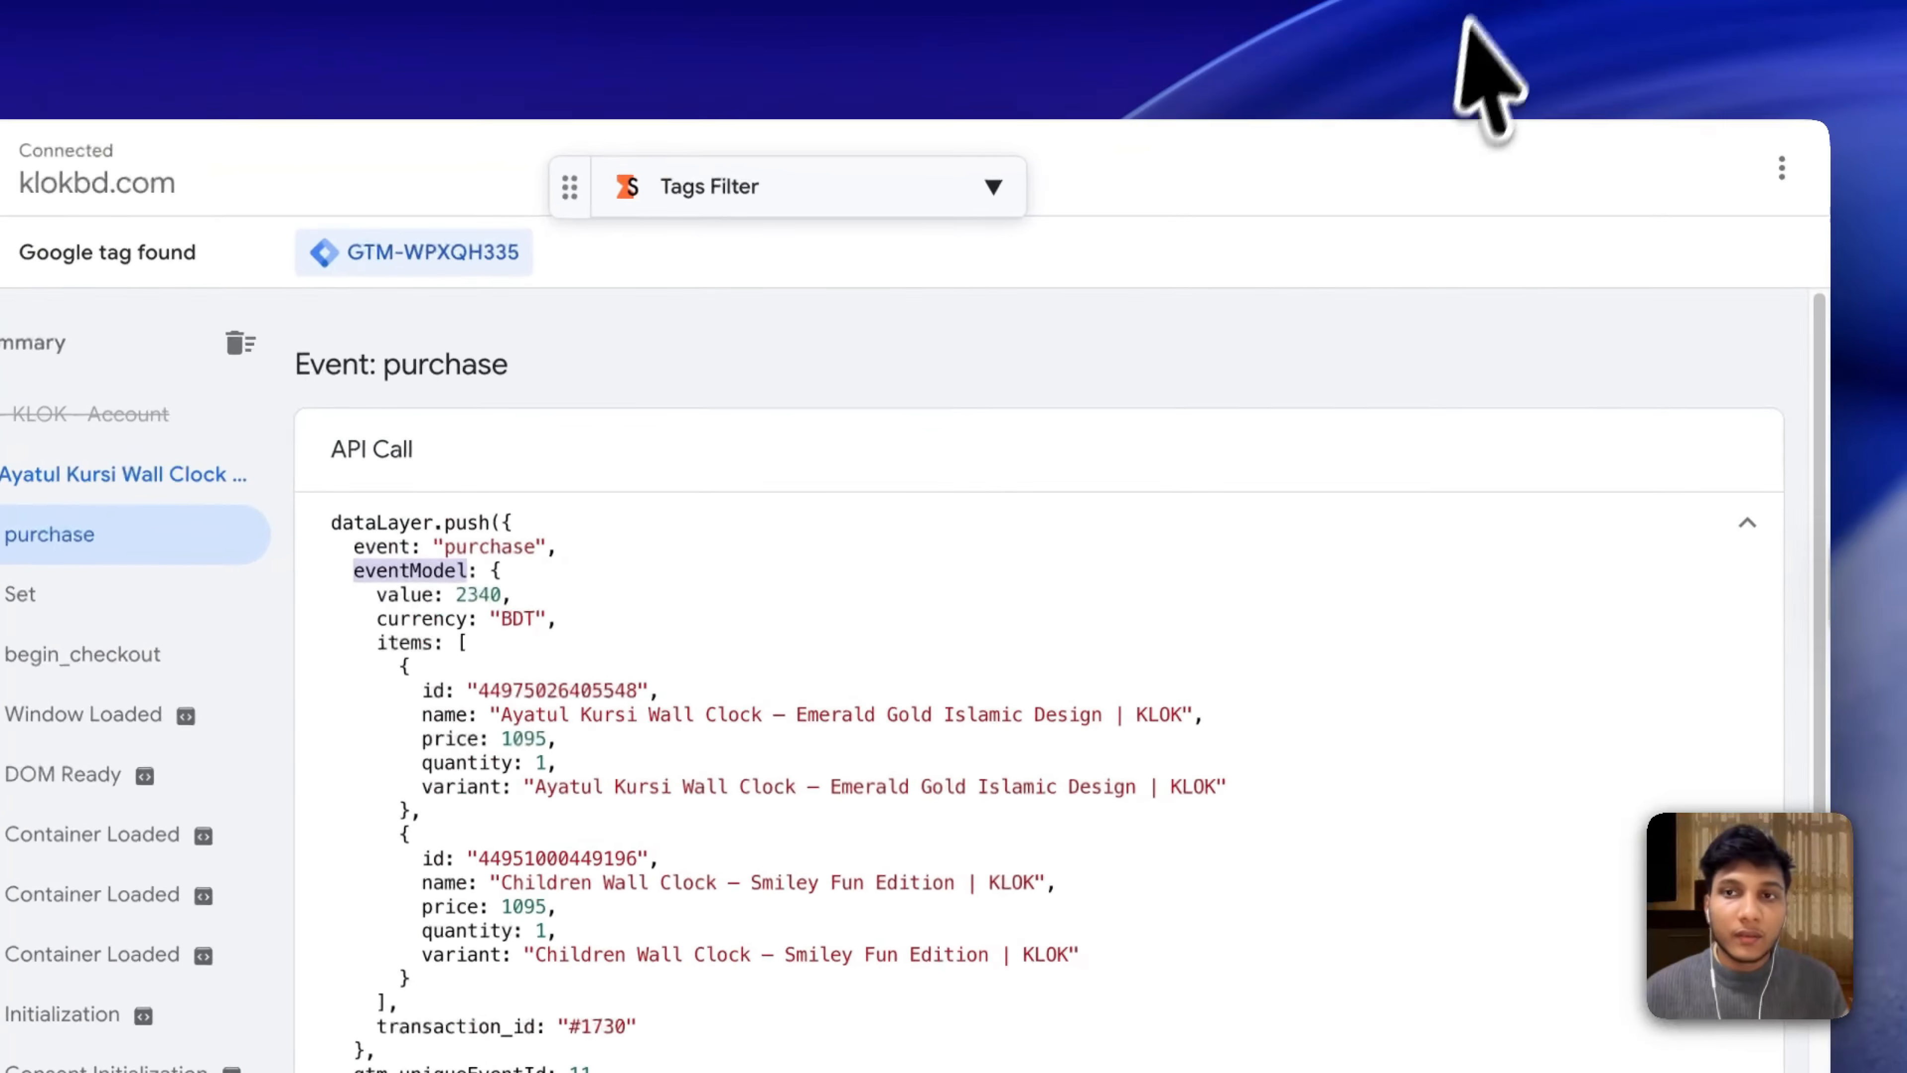
left_click(1477, 2)
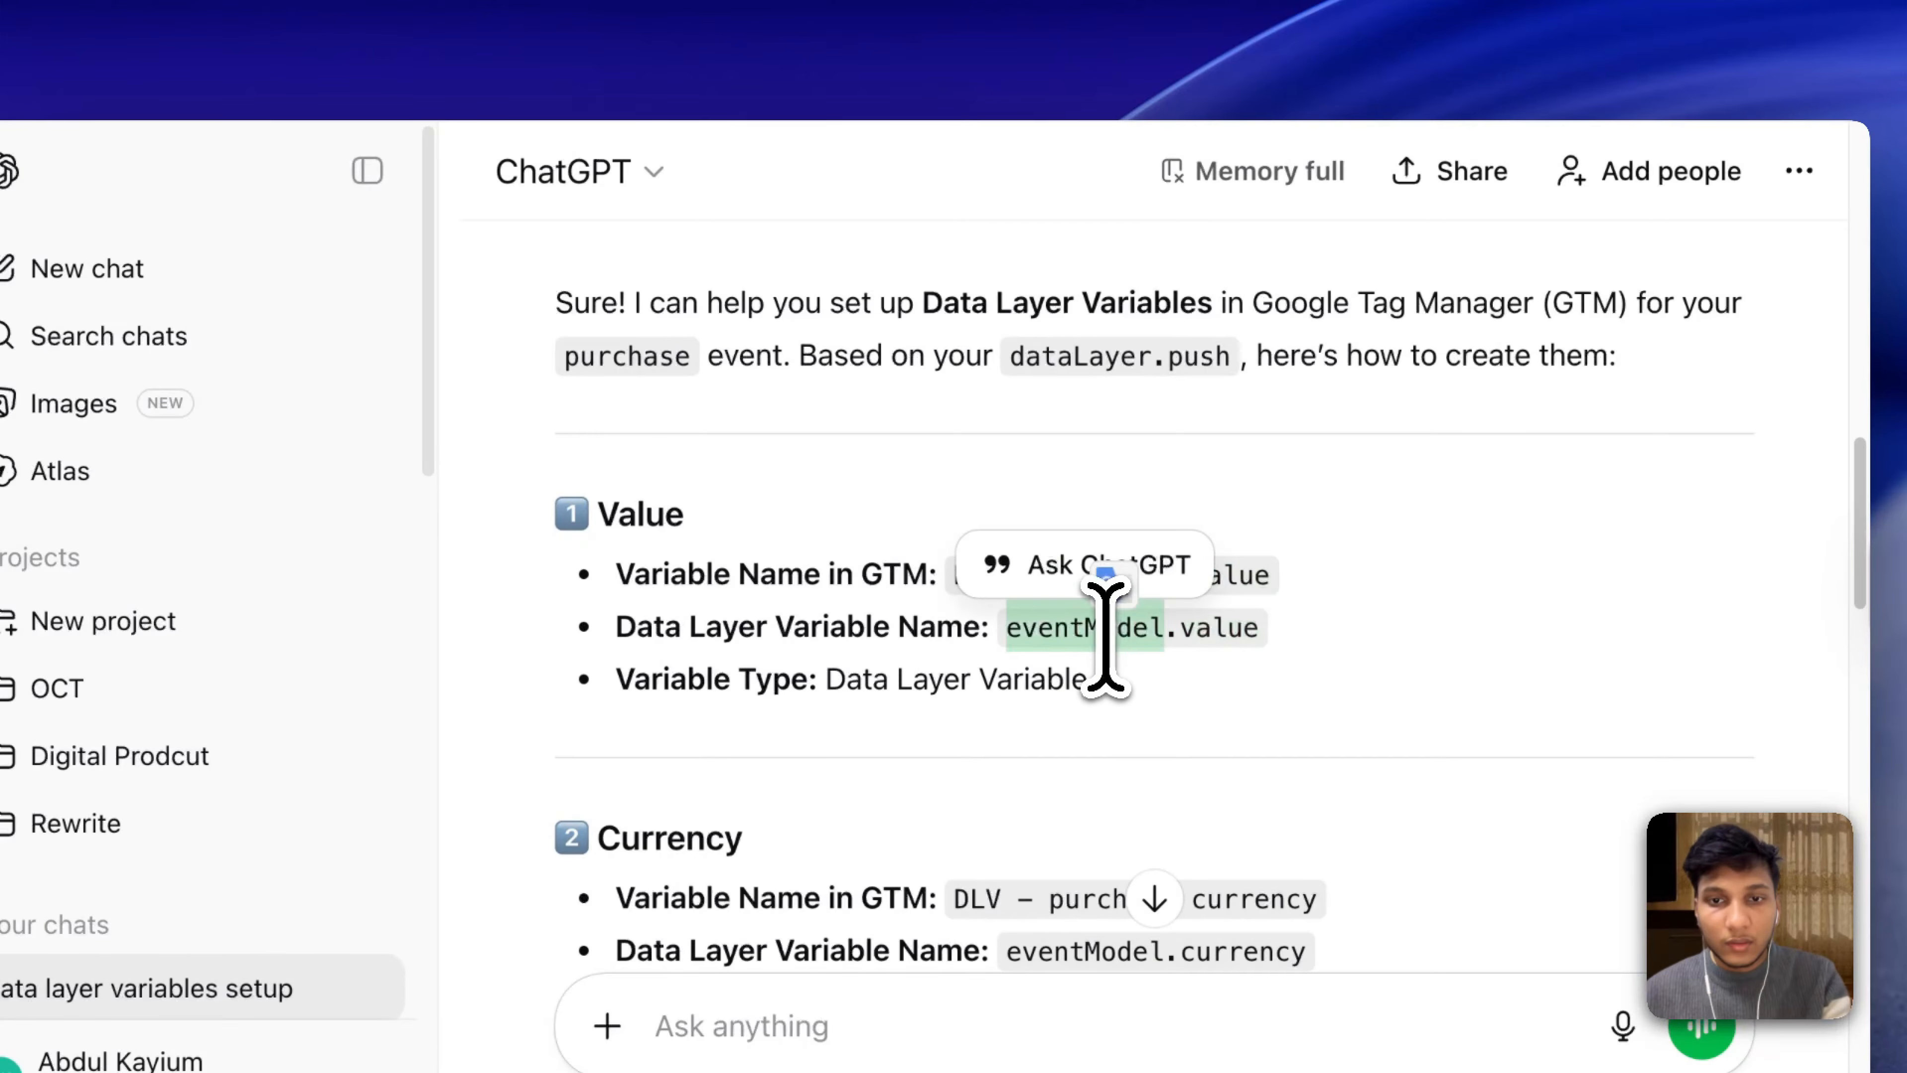
Copy eventModel.value from ChatGPT's Value section and enter it as the Data Layer Variable Name in Google Tag Manager.
left_click(1075, 639)
left_click_drag(1010, 627, 1250, 640)
key("super+c")
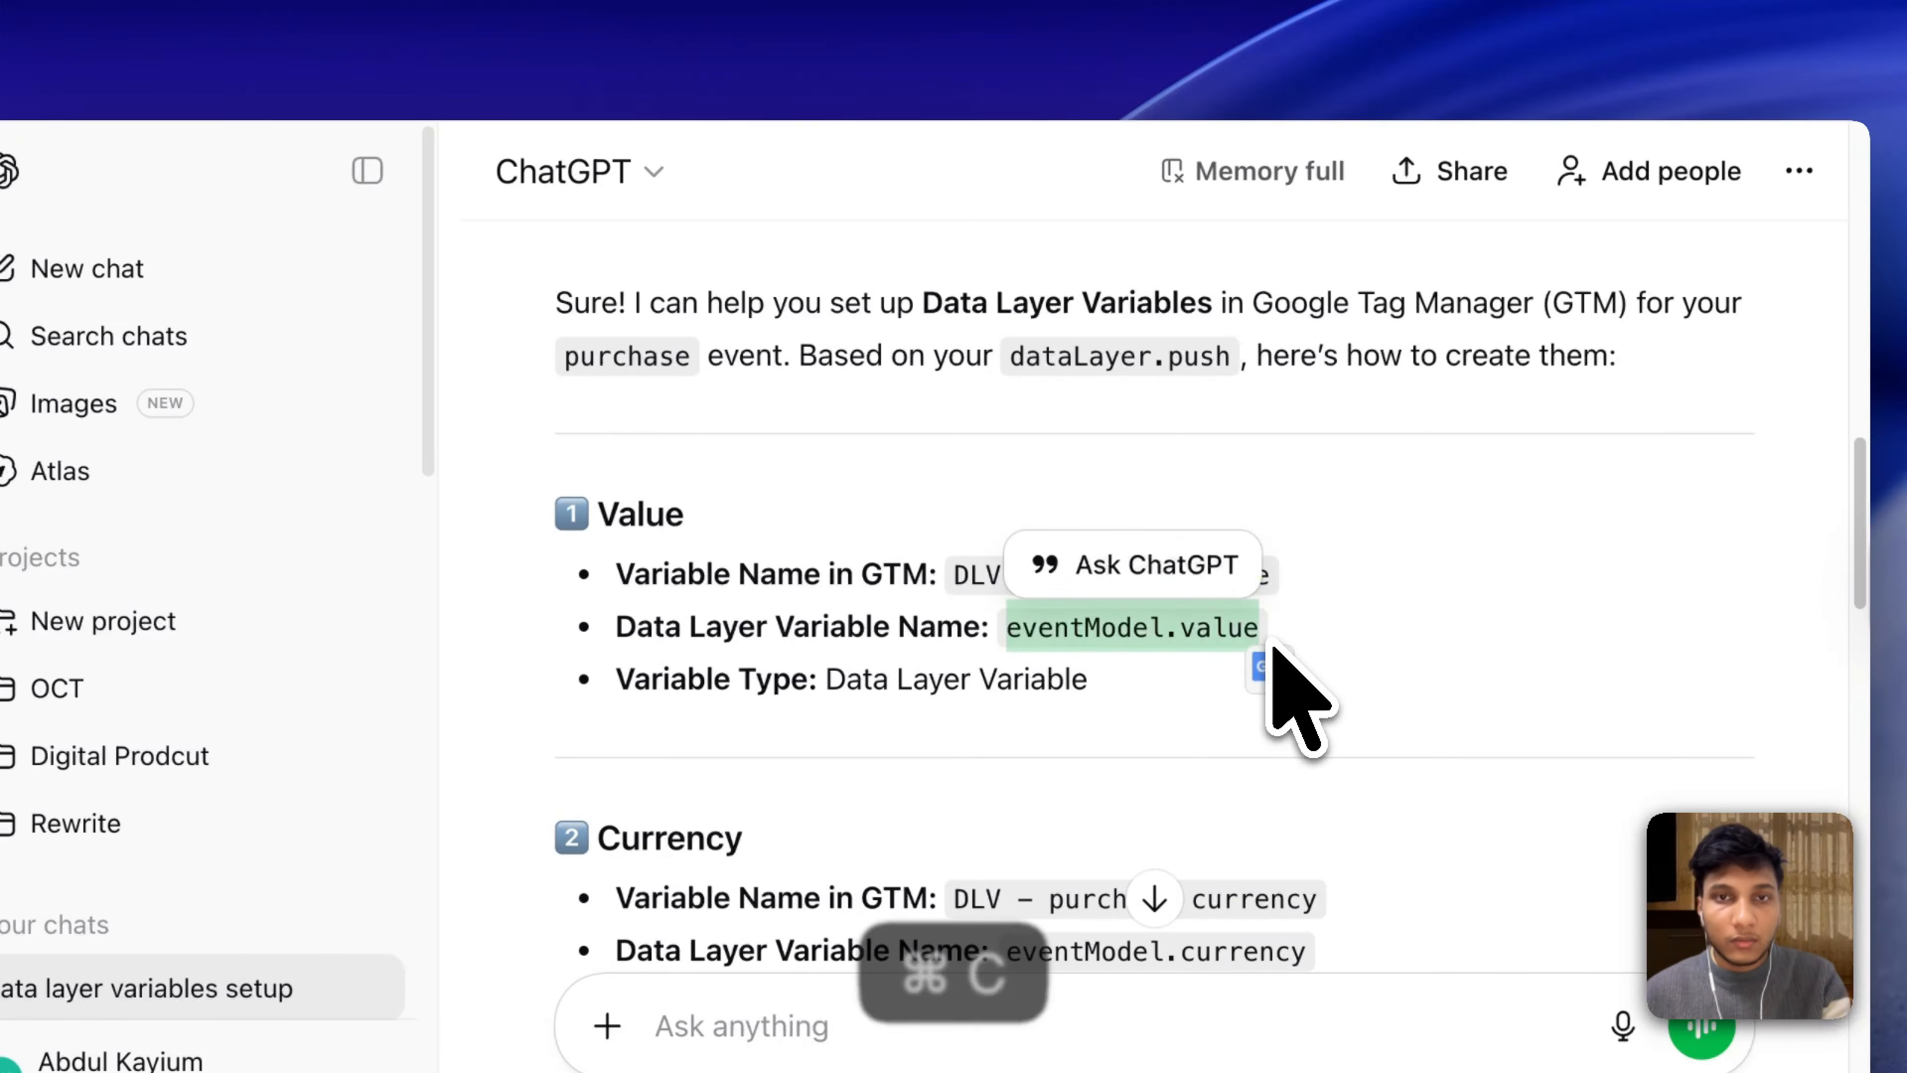
left_click(1014, 8)
key("super+v")
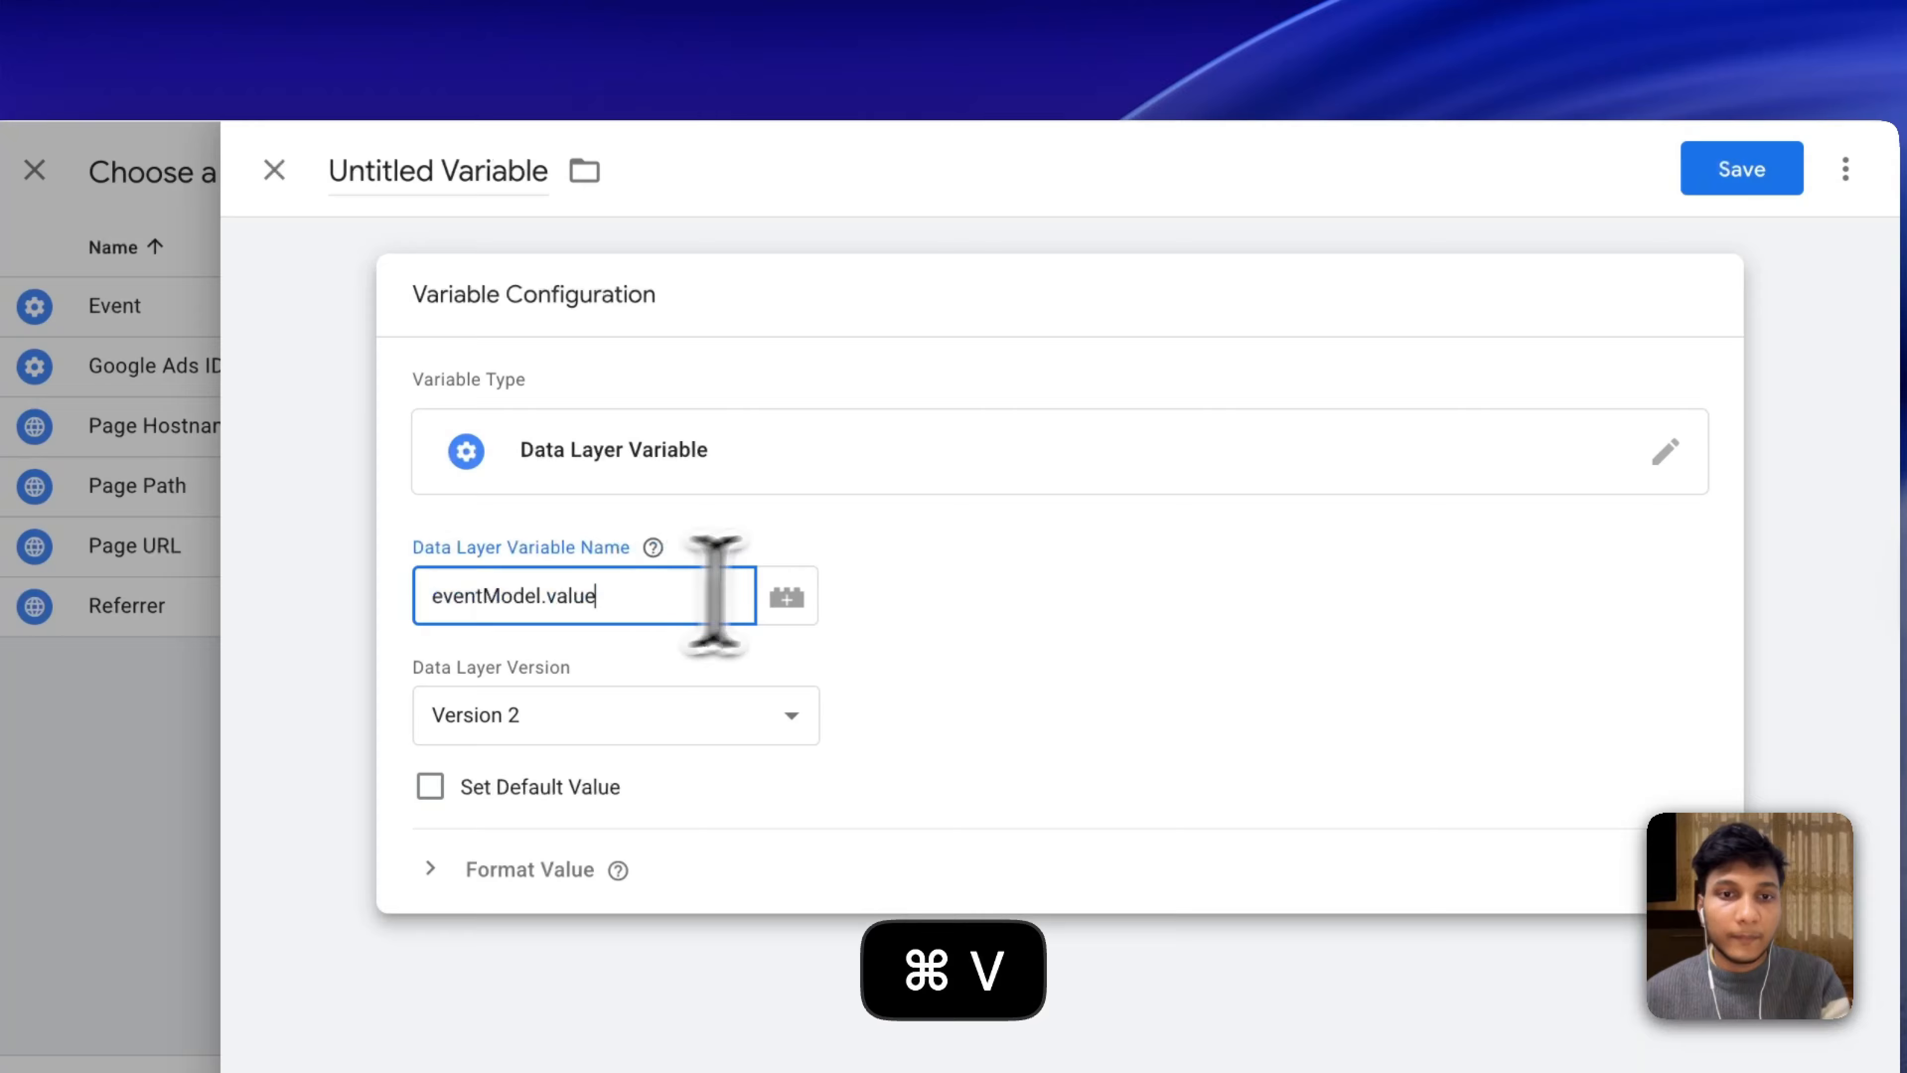
Return to ChatGPT's reply and copy "purchase value" from the suggested GTM variable name in the Value section.
left_click(1403, 34)
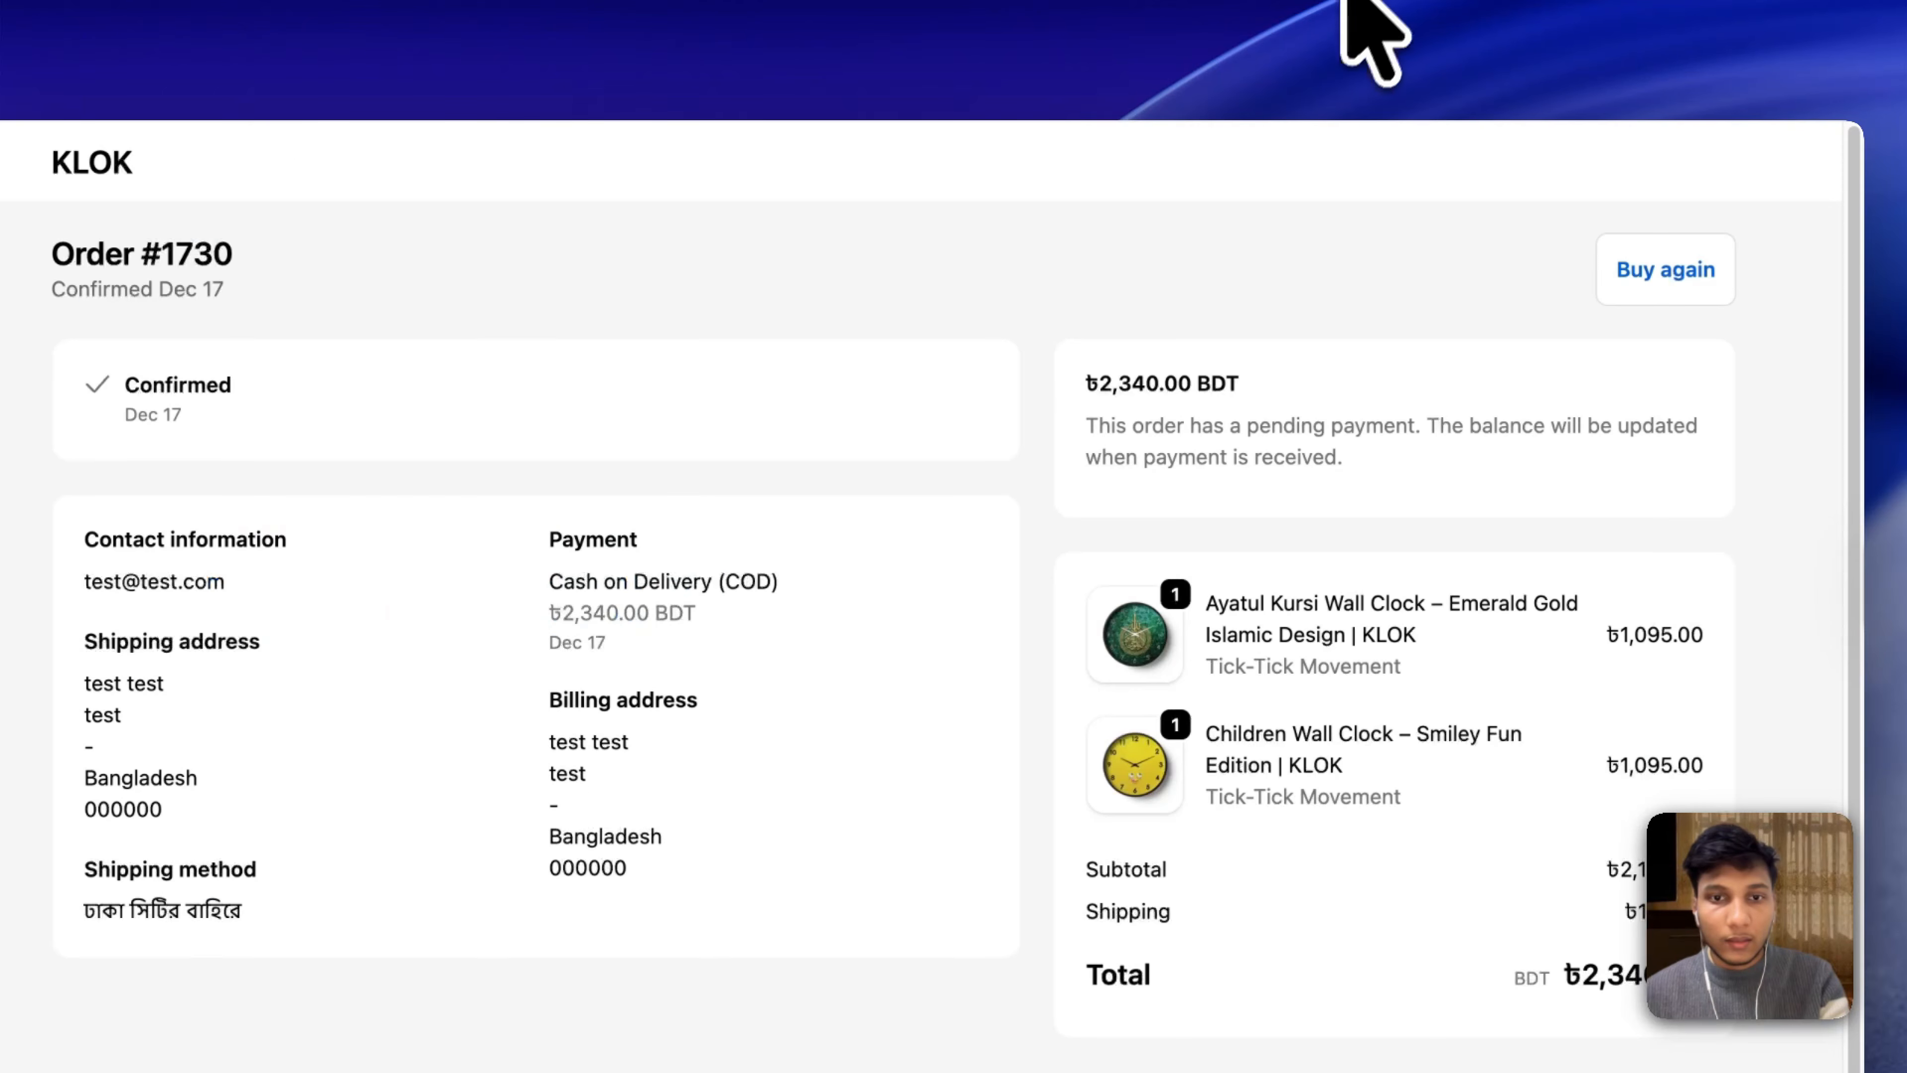
left_click(1111, 4)
left_click(1314, 4)
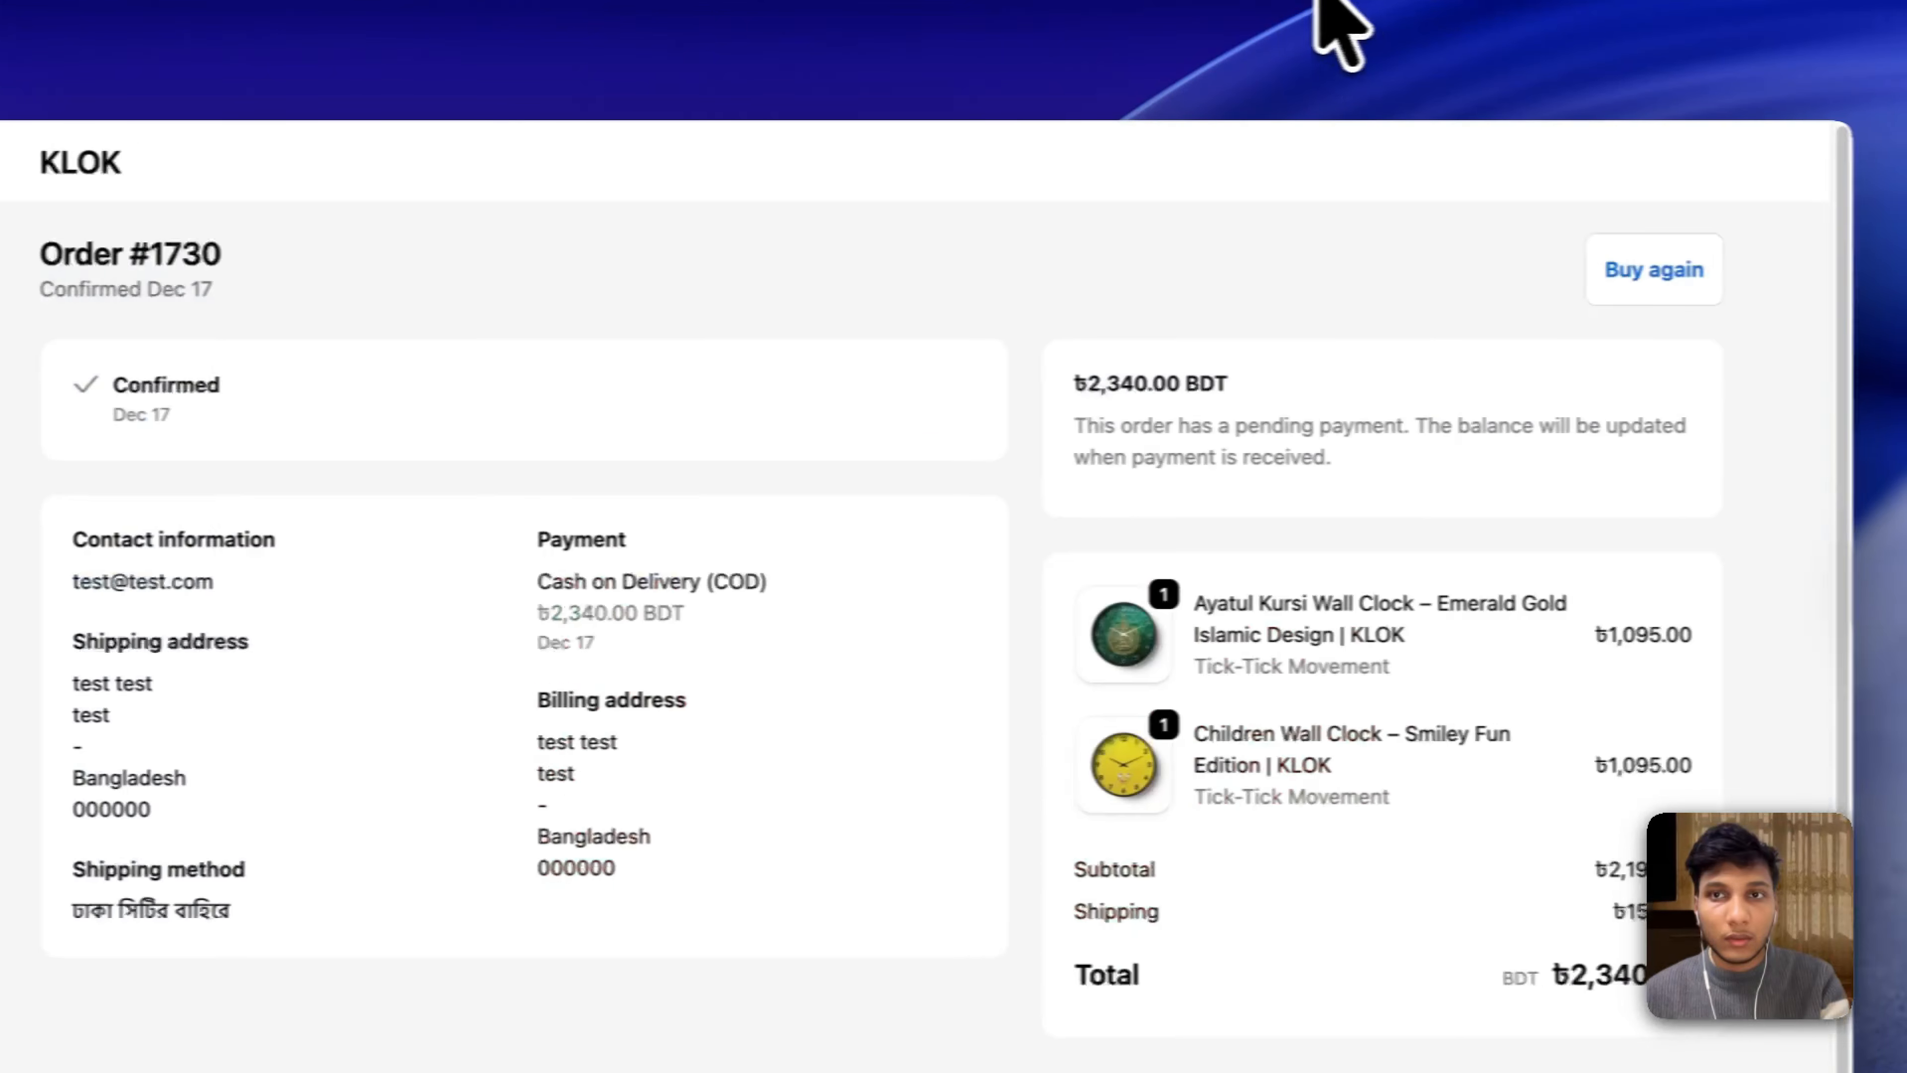
left_click(1142, 12)
left_click(1448, 12)
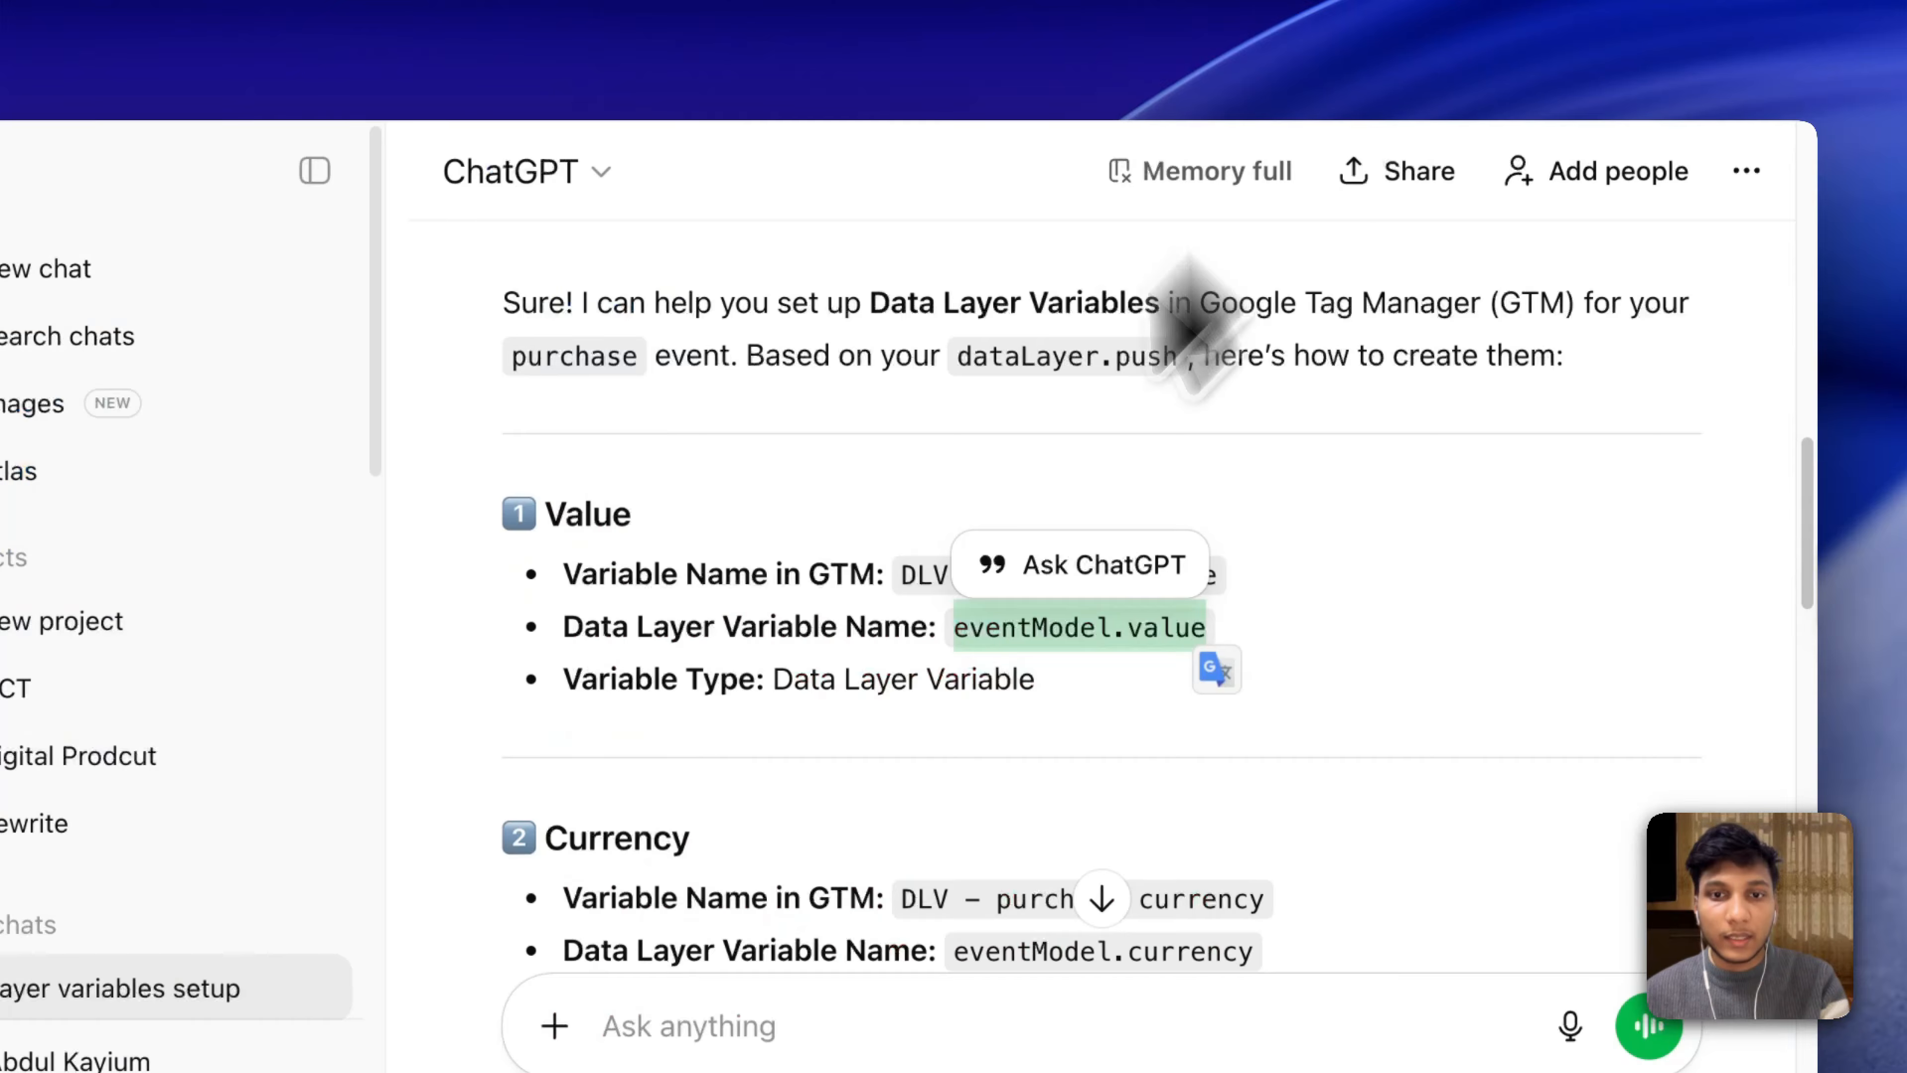
left_click(916, 593)
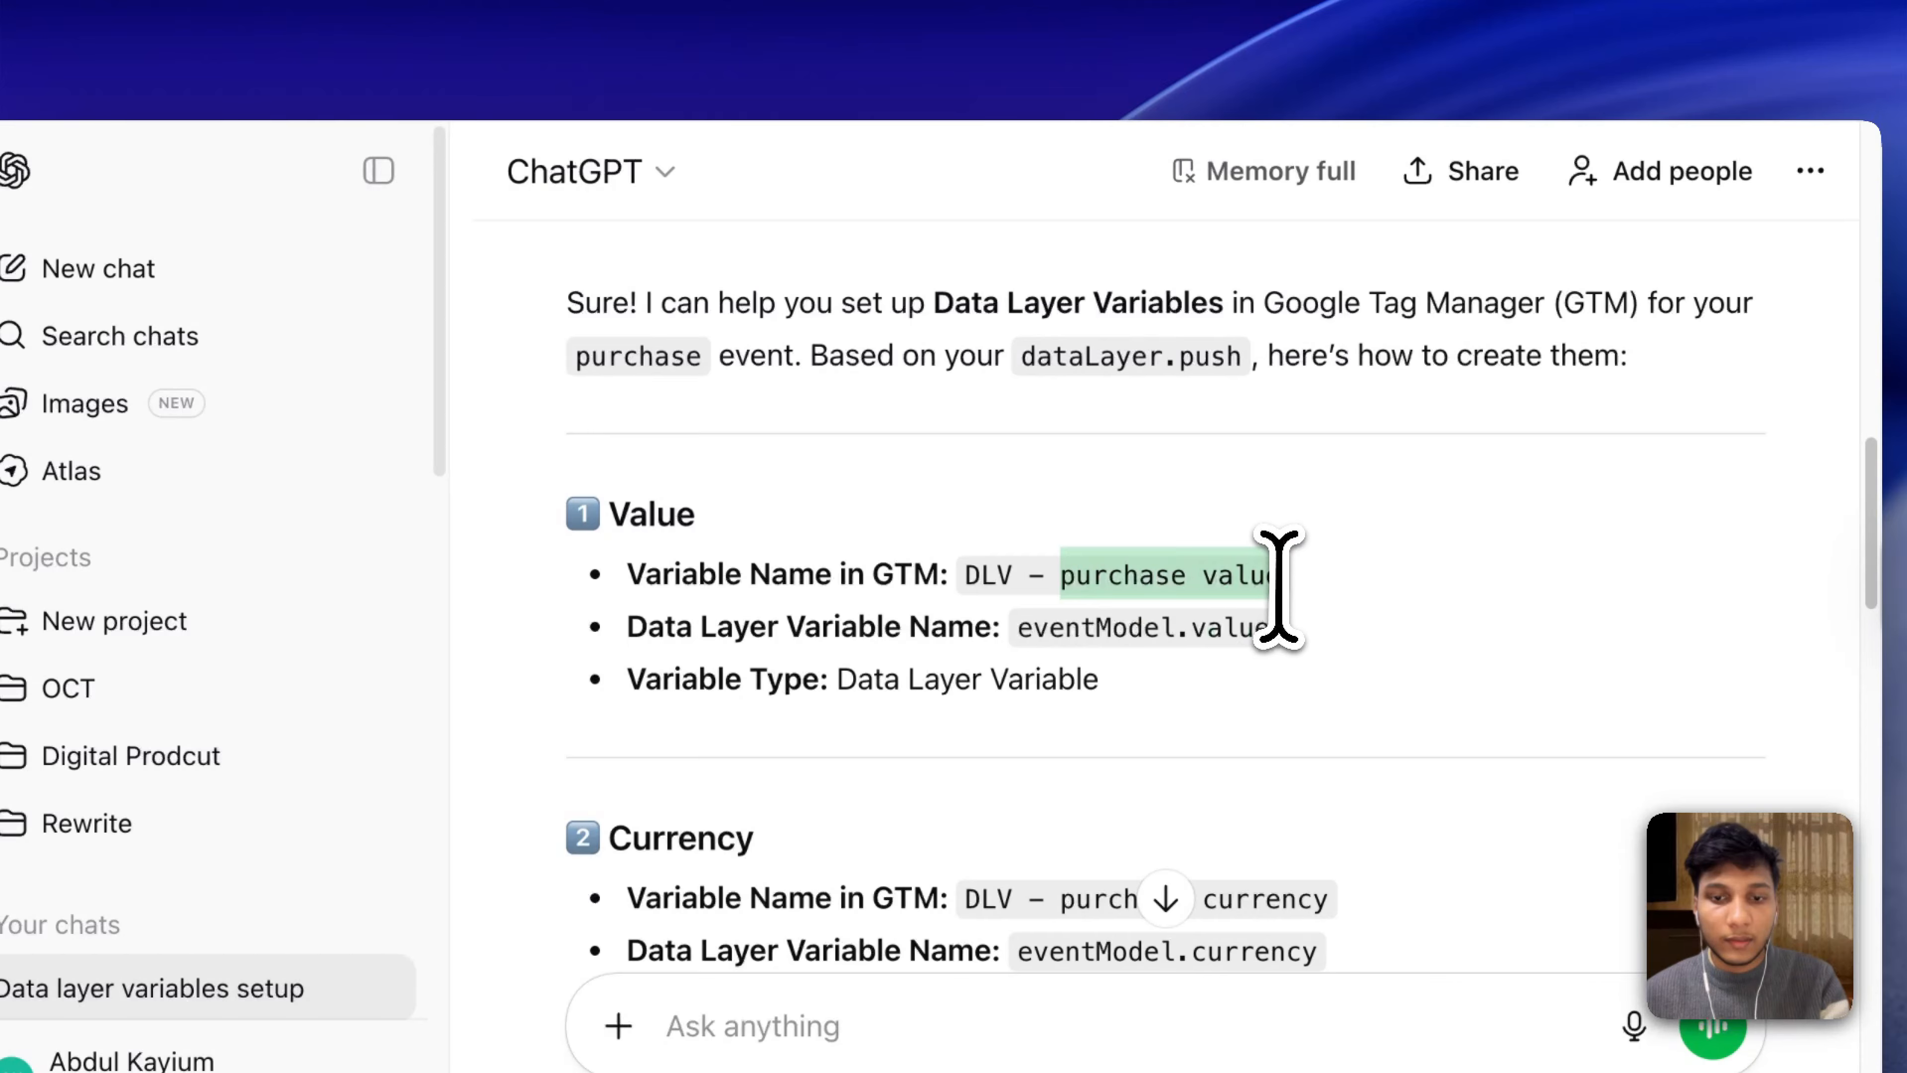
left_click_drag(1279, 586, 1283, 580)
key("super+c")
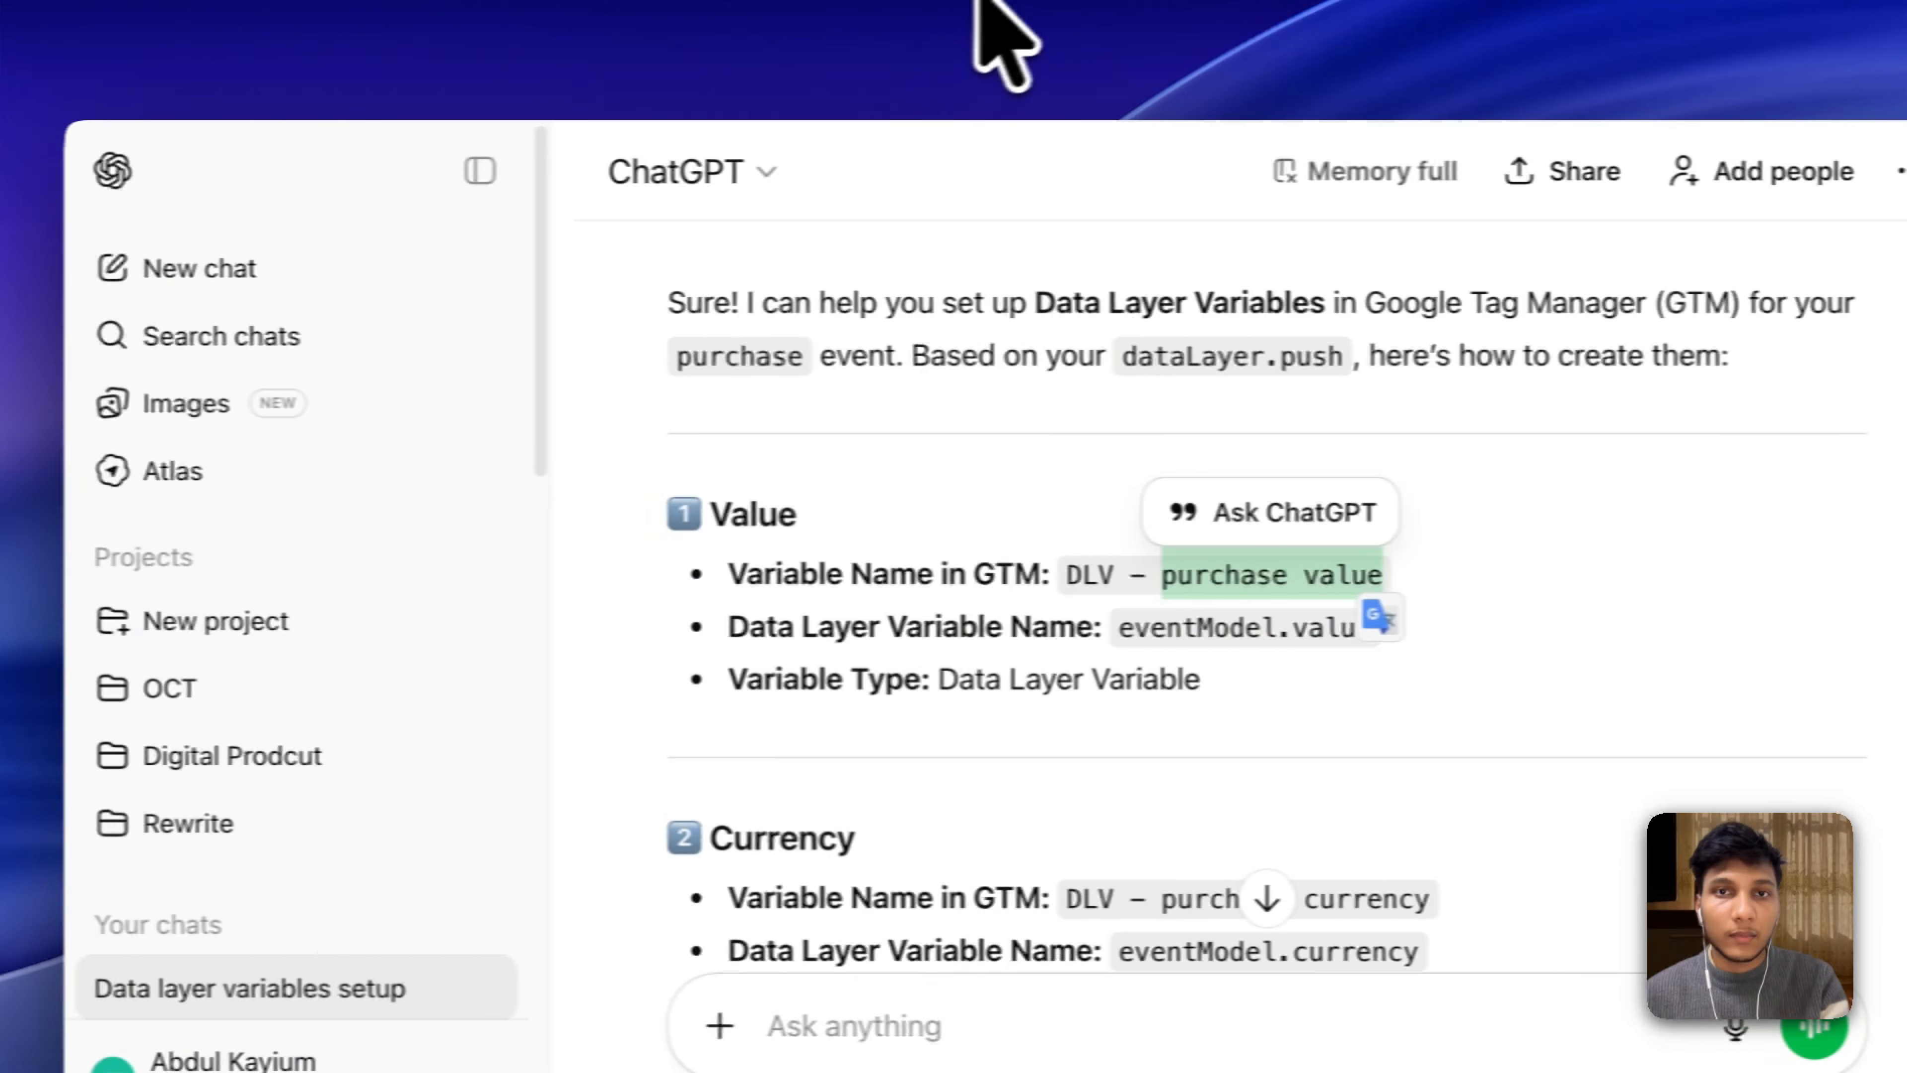
Switch to Google Tag Manager, name the untitled variable "purchase value" and save it into the Conversion Value field.
left_click(976, 3)
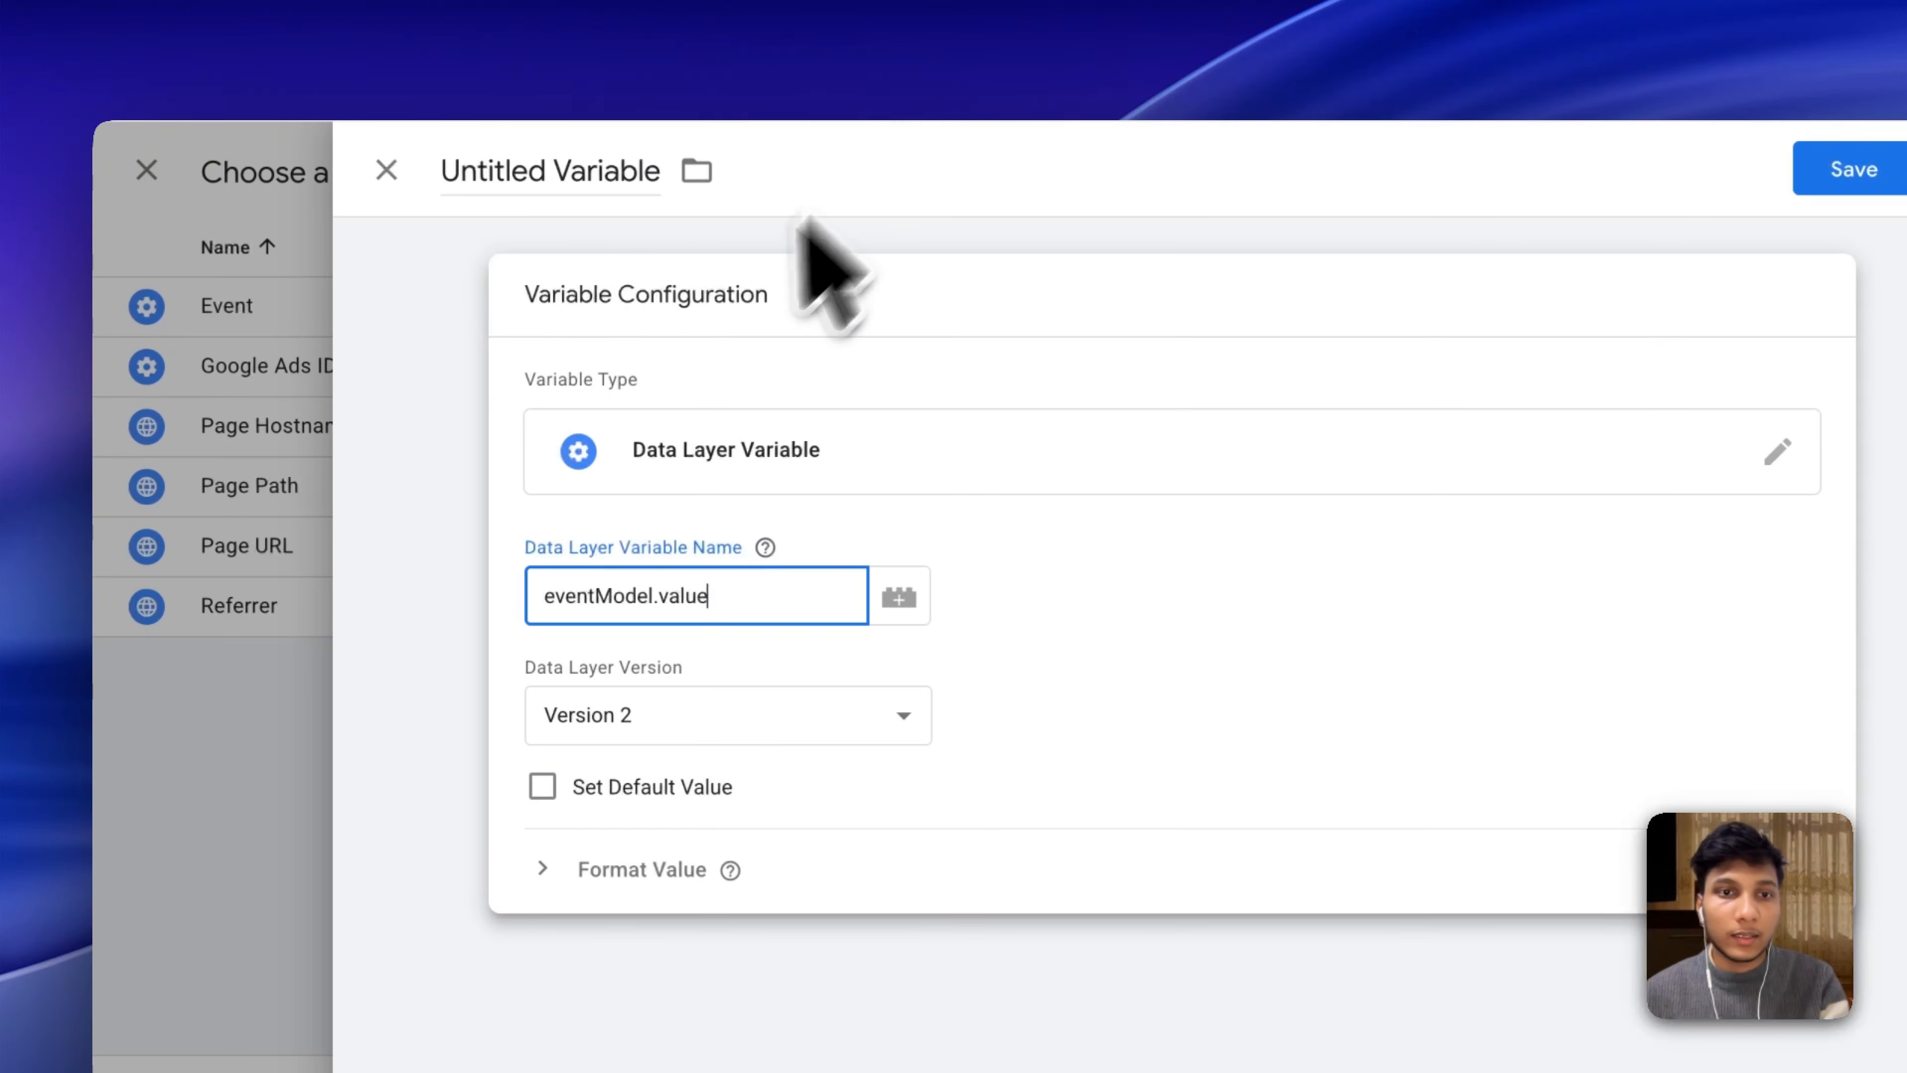
double_click(562, 182)
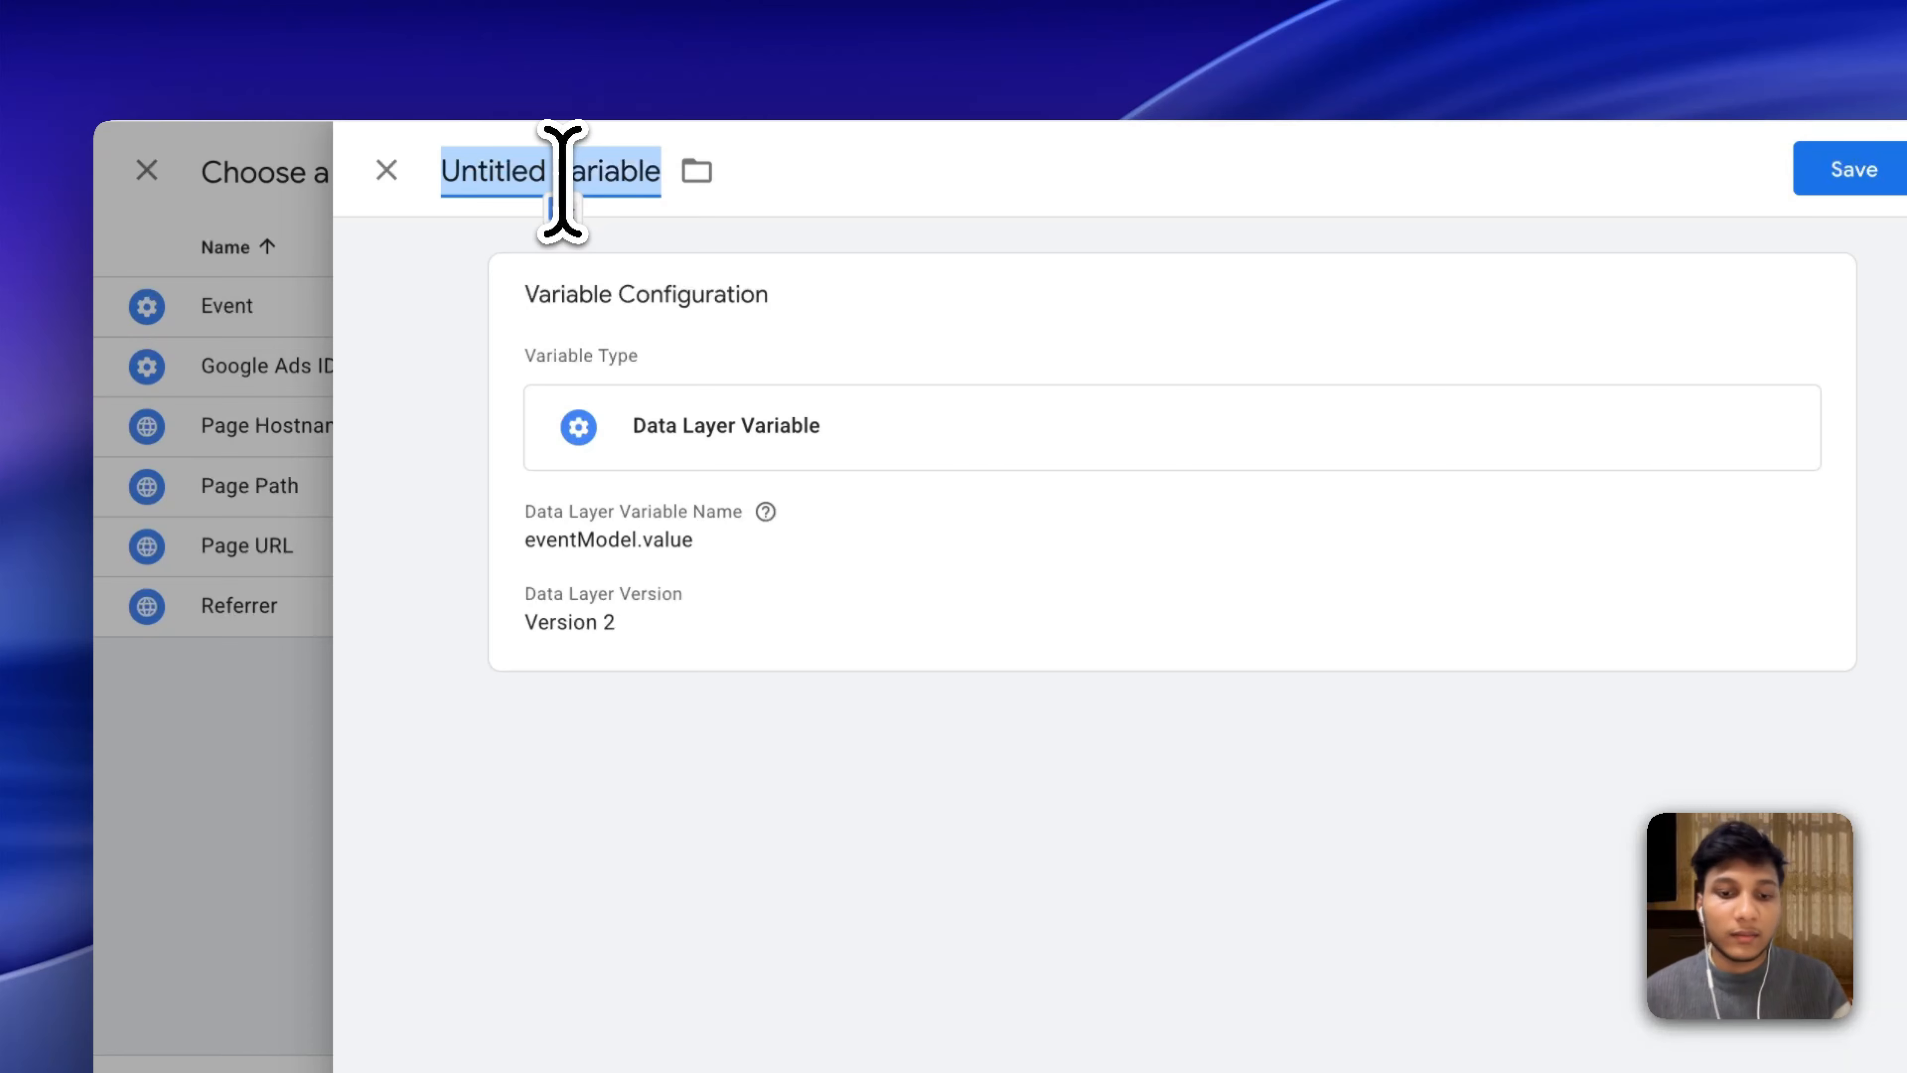
key("super+v")
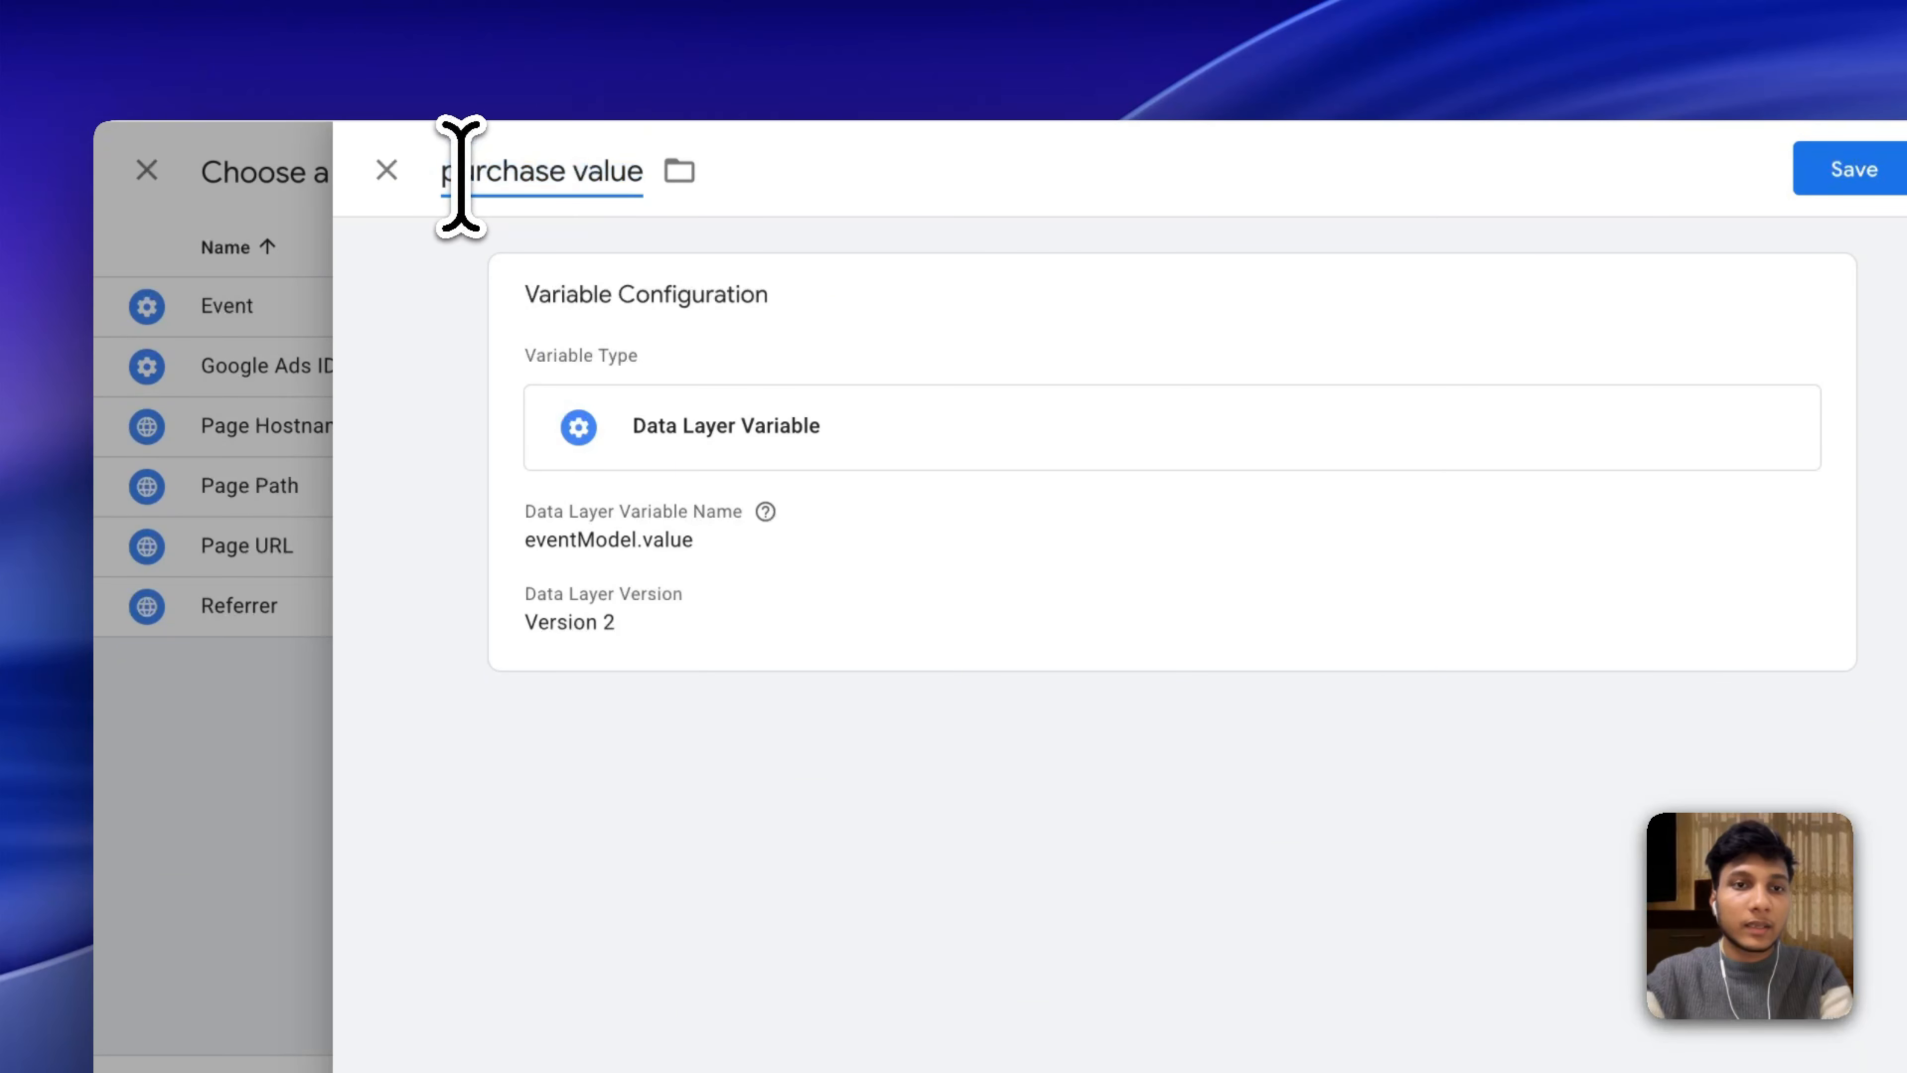
left_click(1812, 165)
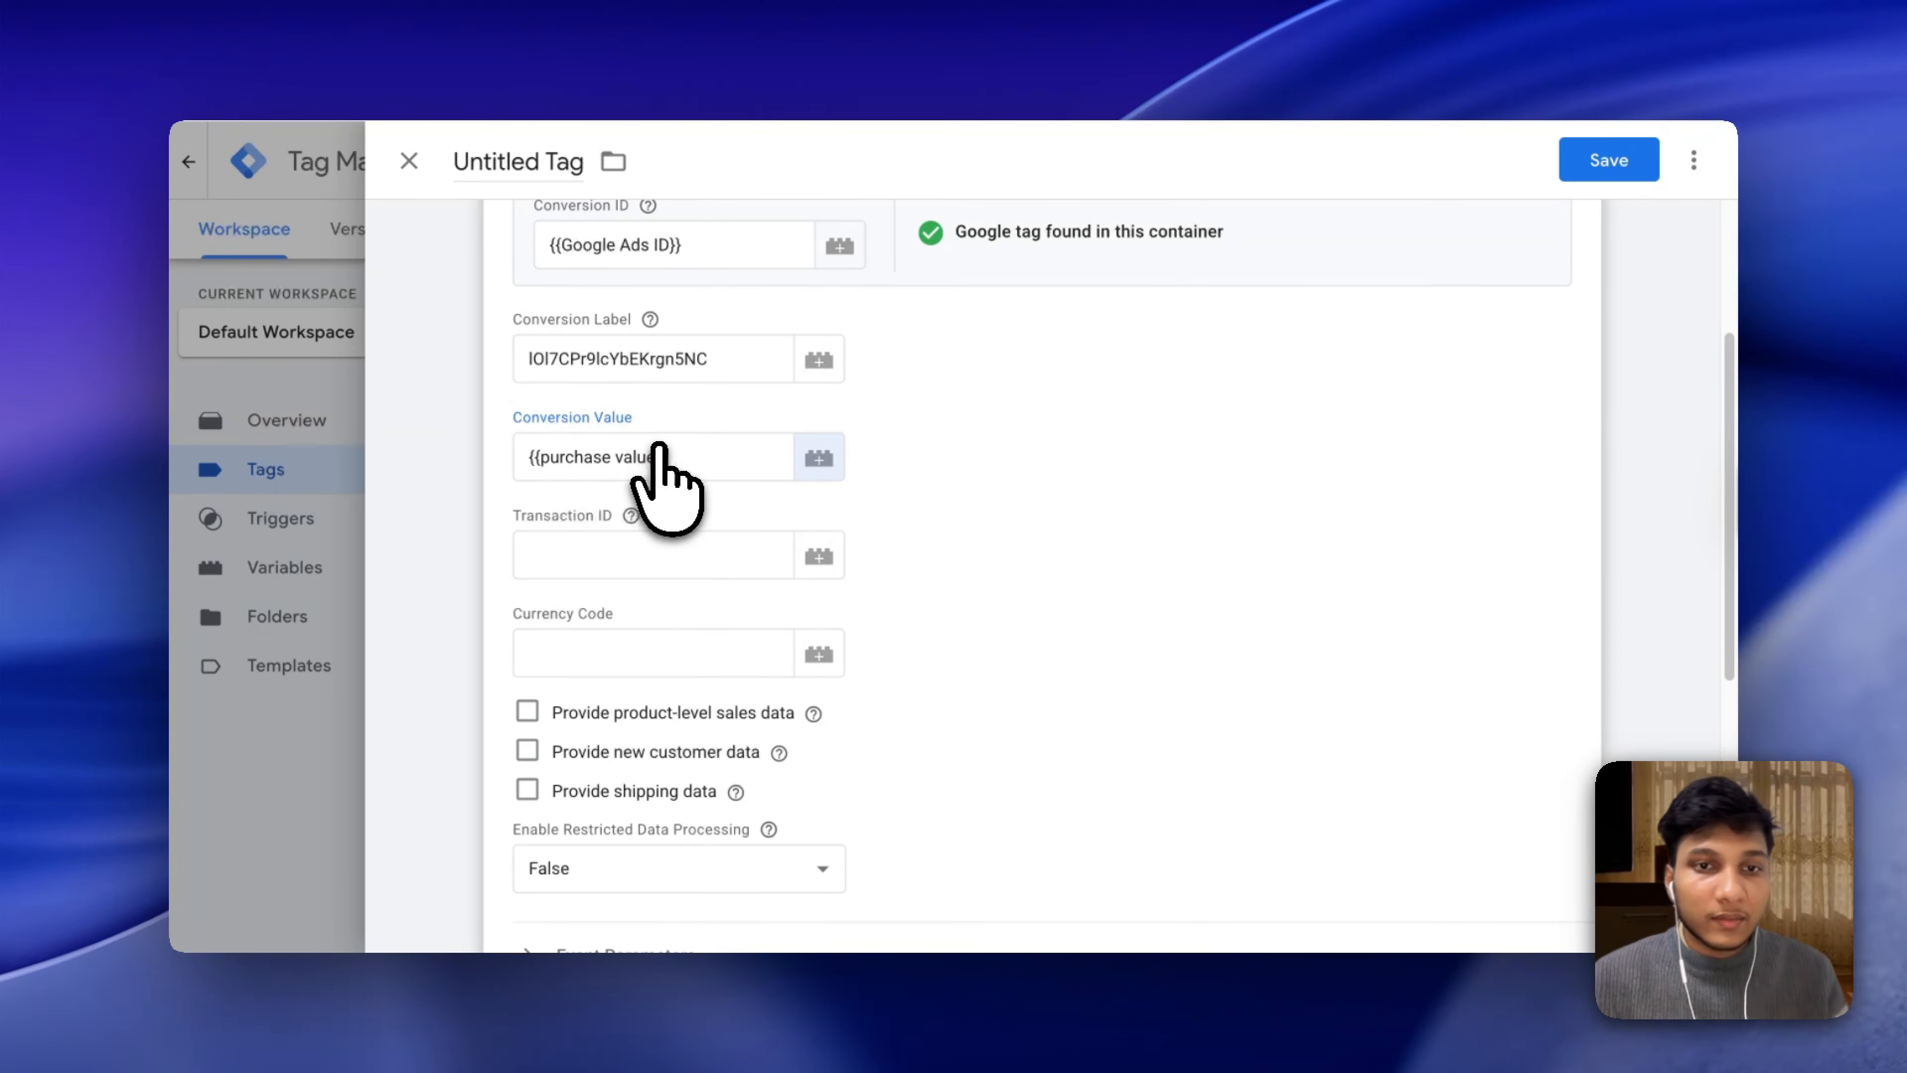
Start a new variable of type Data Layer Variable for the tag's Transaction ID field.
left_click(651, 553)
left_click(818, 556)
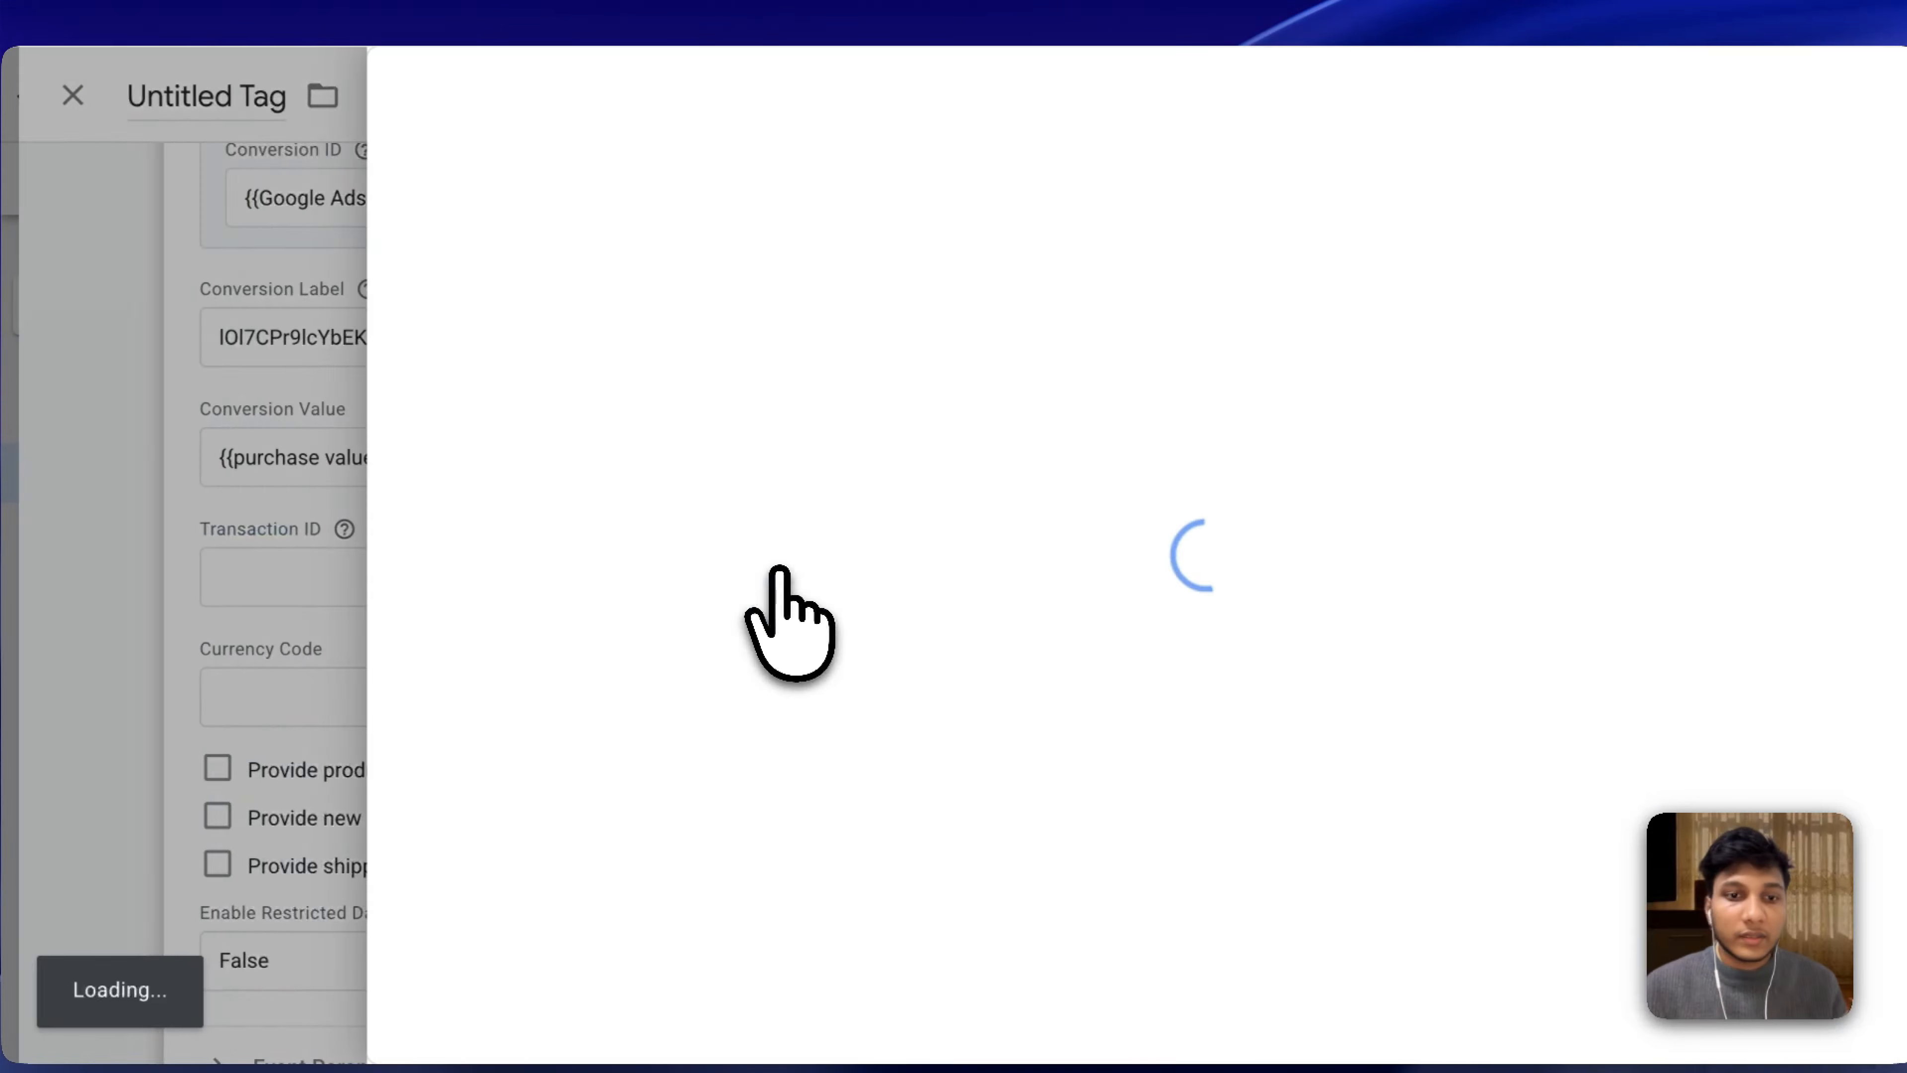
left_click(1728, 159)
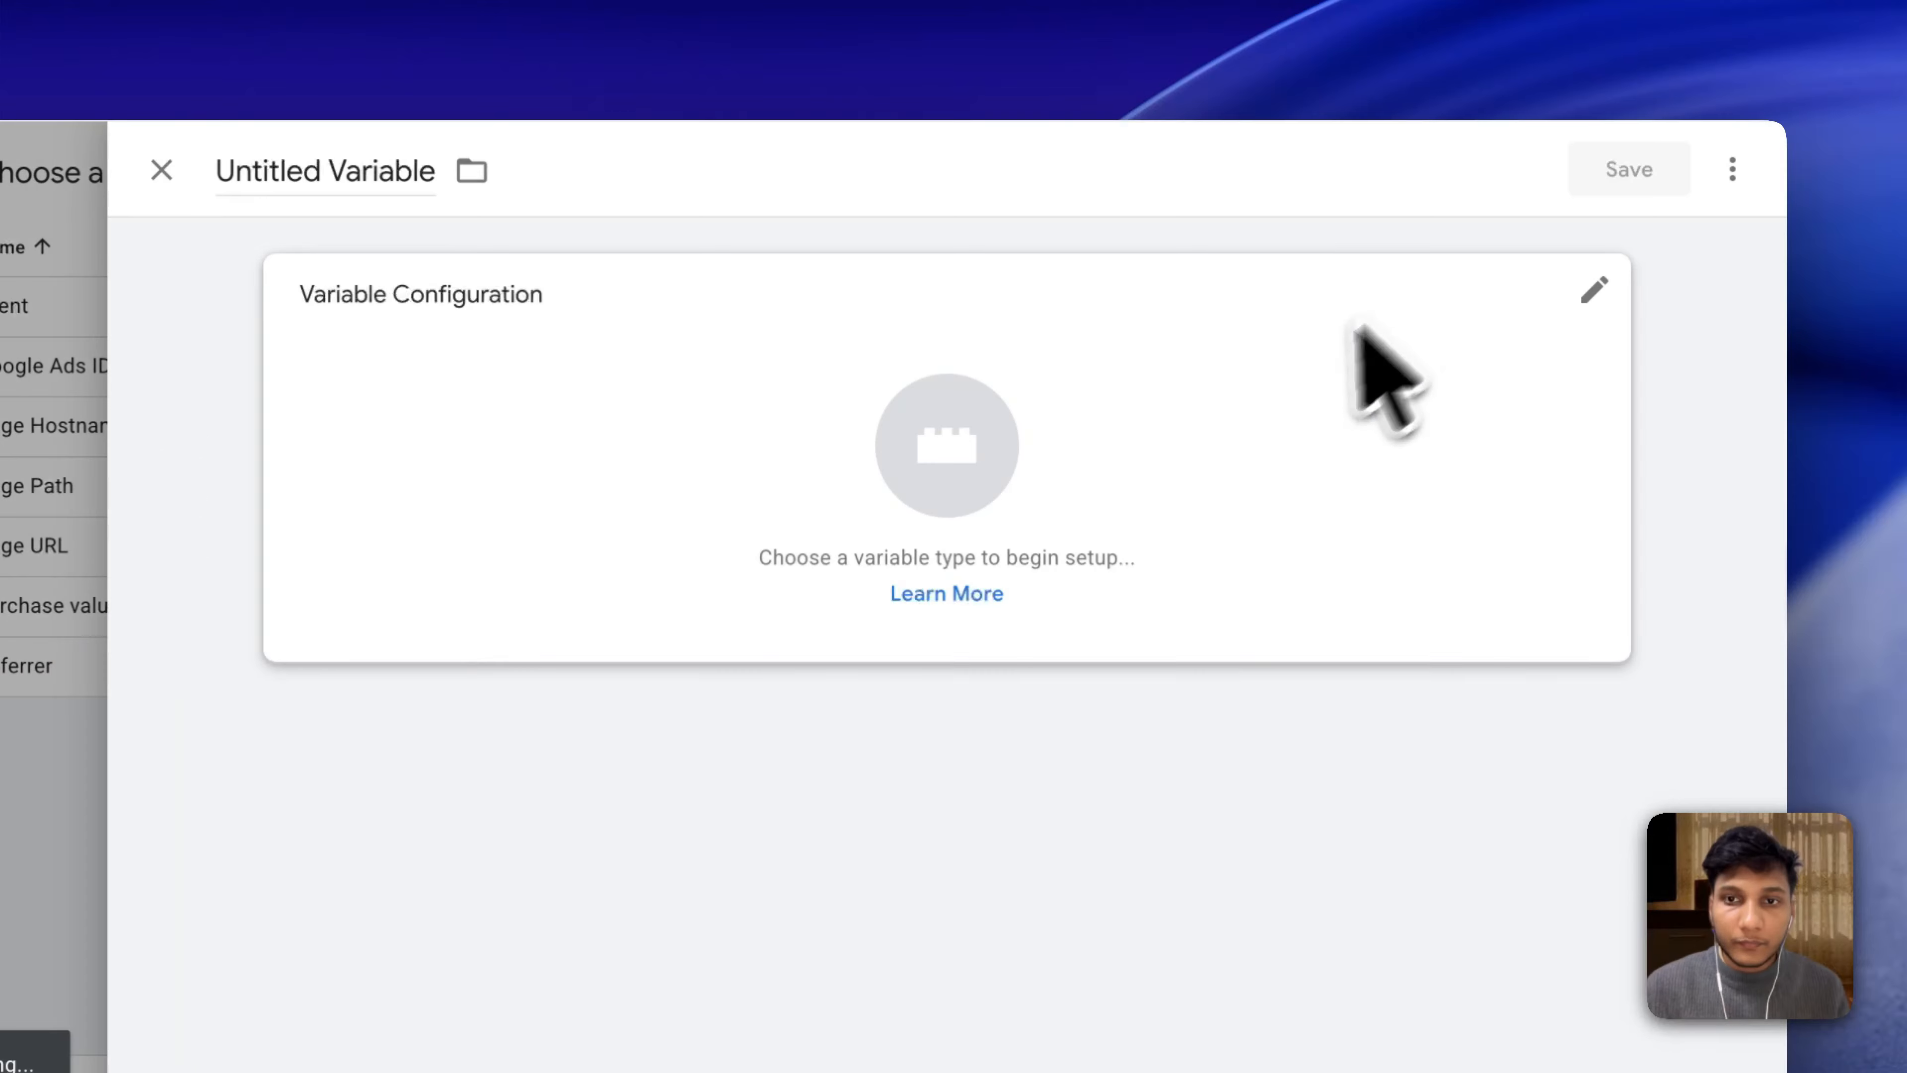
left_click(1234, 447)
scroll(1247, 736, "down", 1)
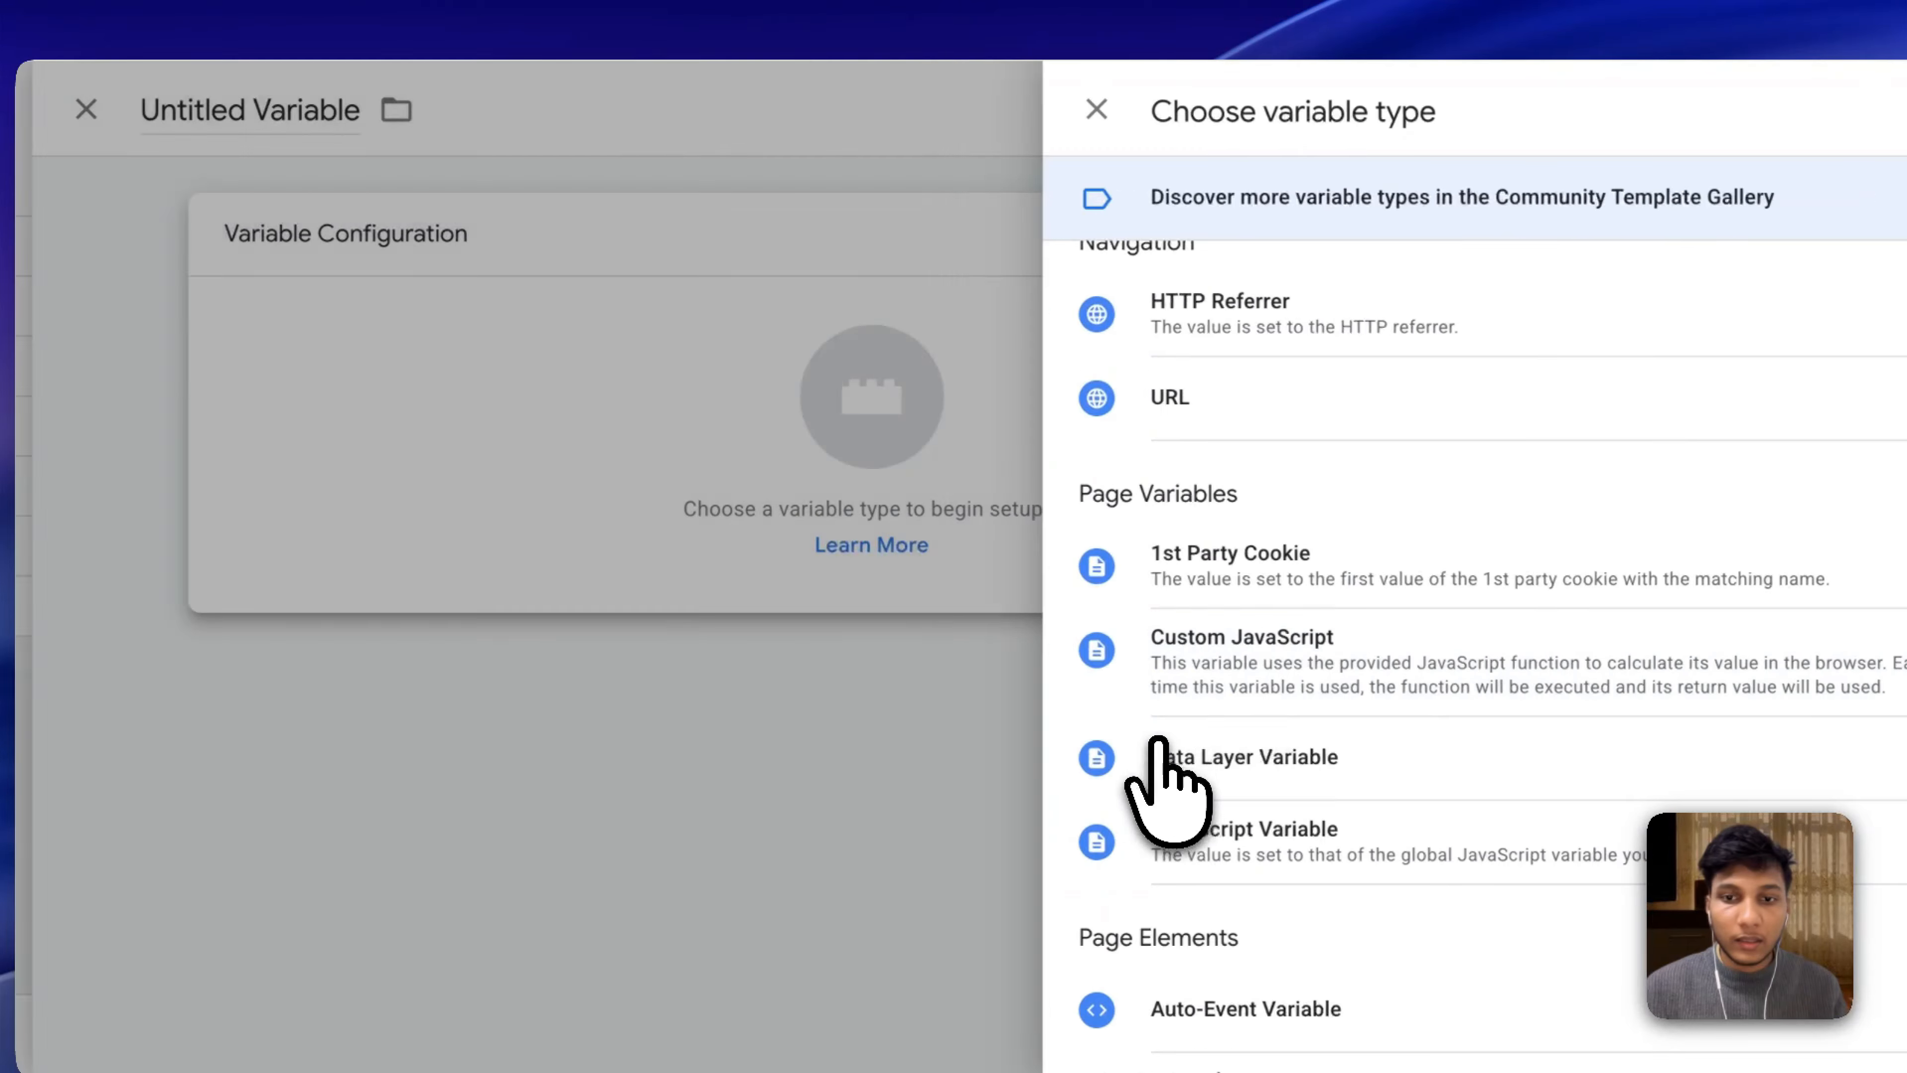
left_click(1161, 748)
left_click(596, 537)
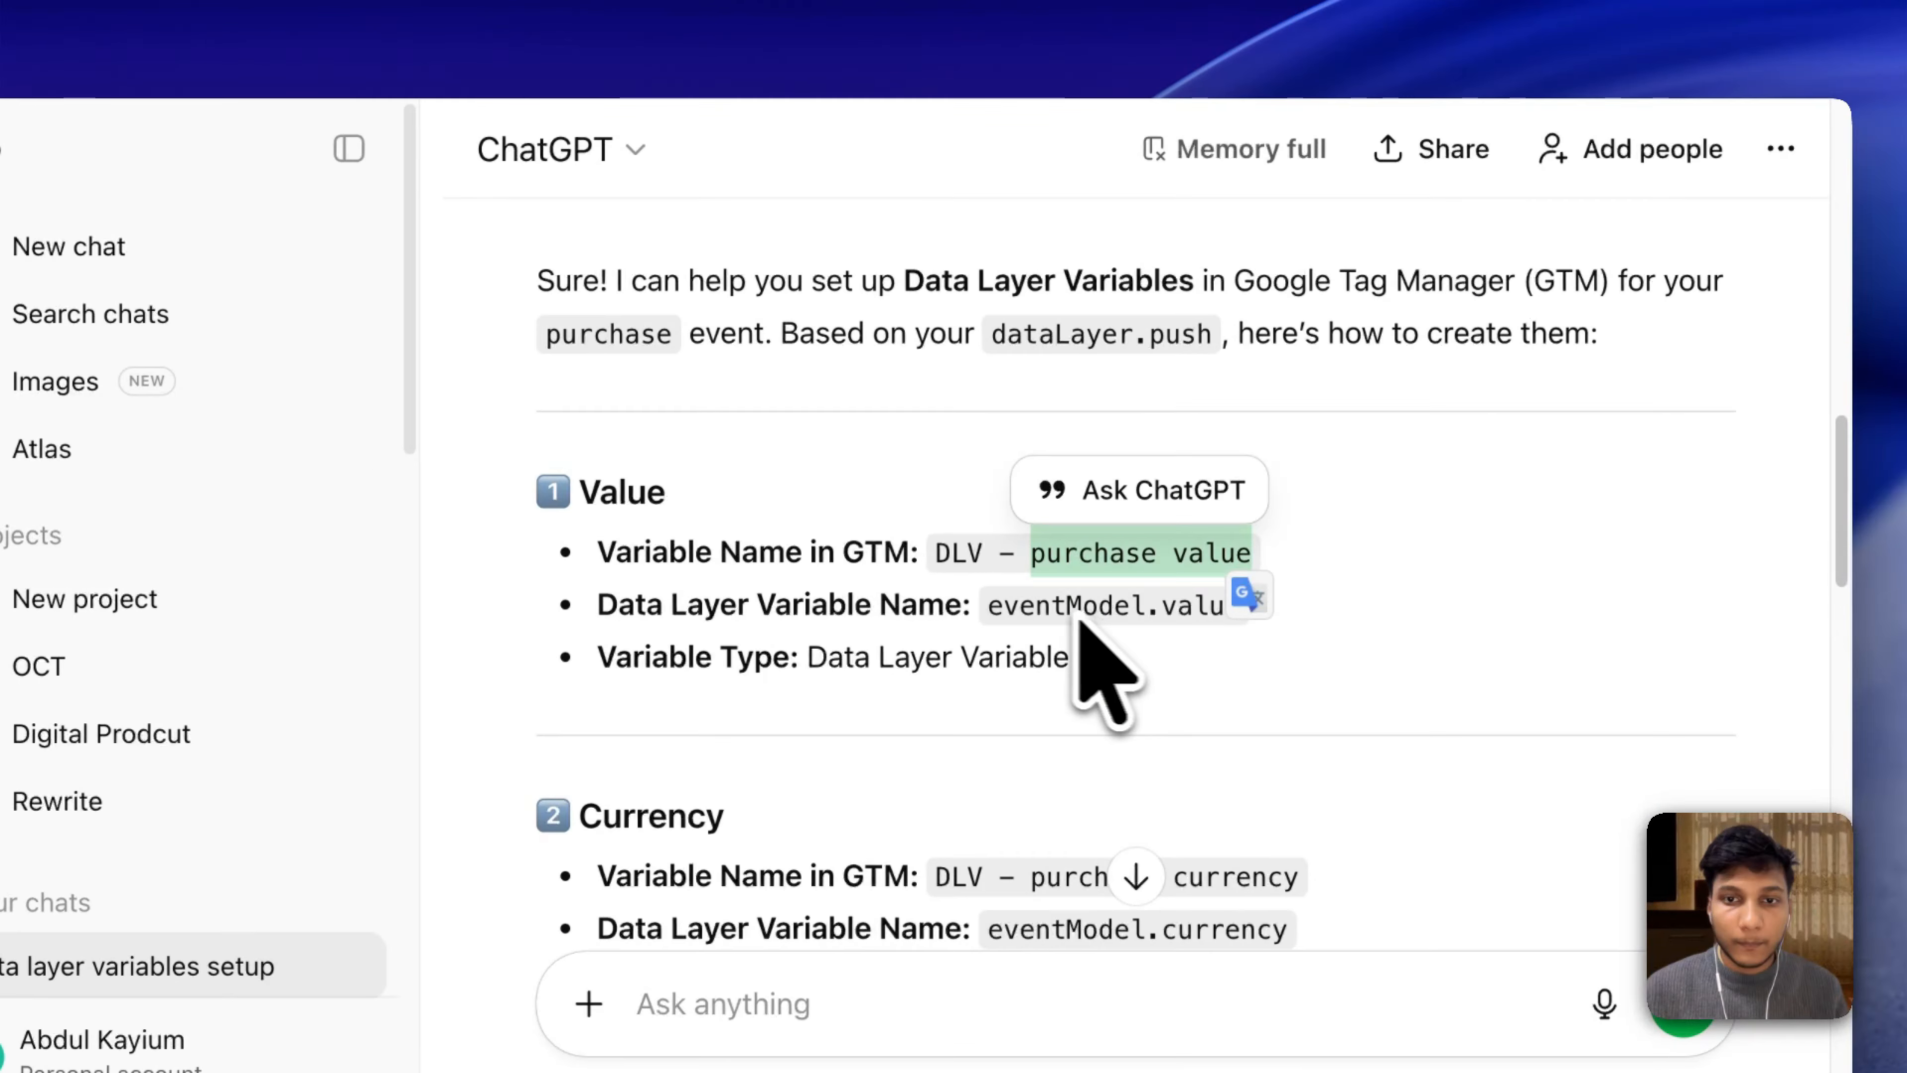
Copy eventModel.transaction_id from ChatGPT's Transaction ID section and enter it as the Data Layer Variable Name in Google Tag Manager.
scroll(1066, 646, "down", 3)
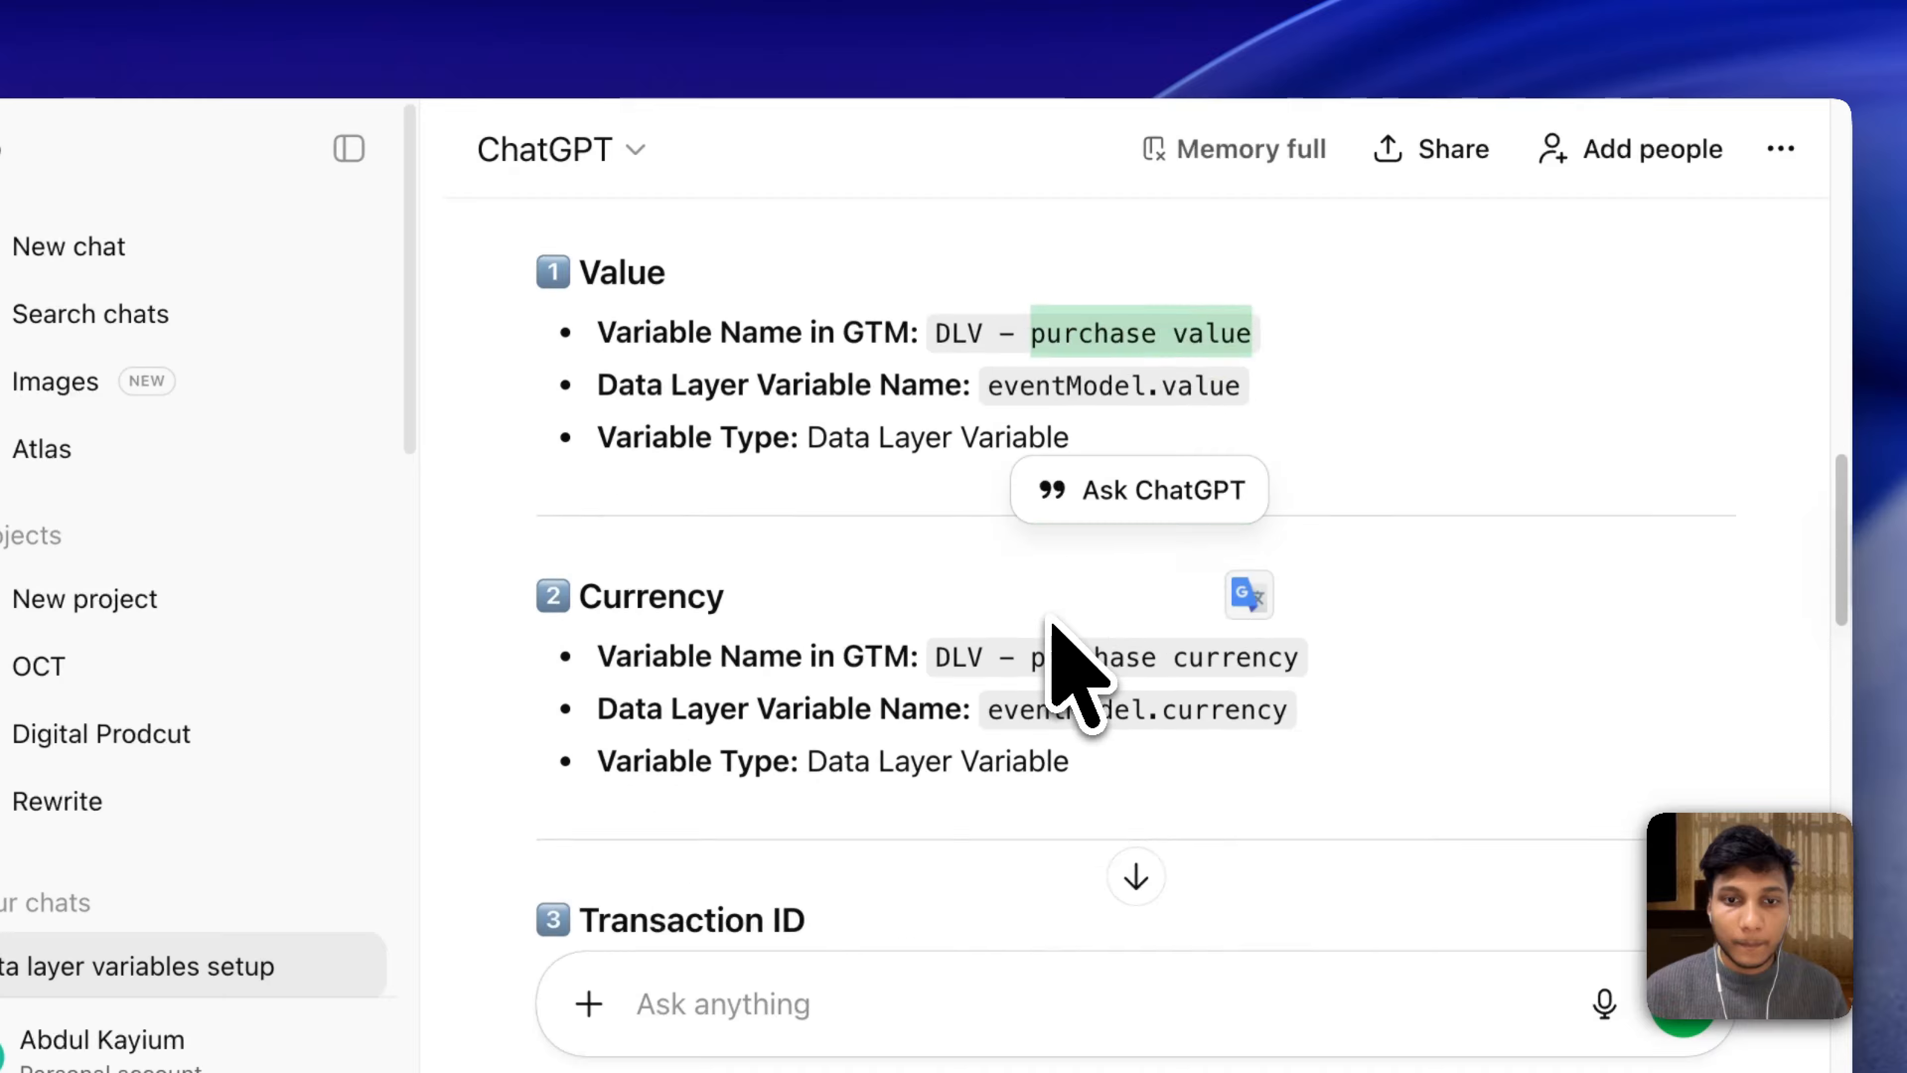
scroll(1052, 624, "down", 5)
left_click(990, 634)
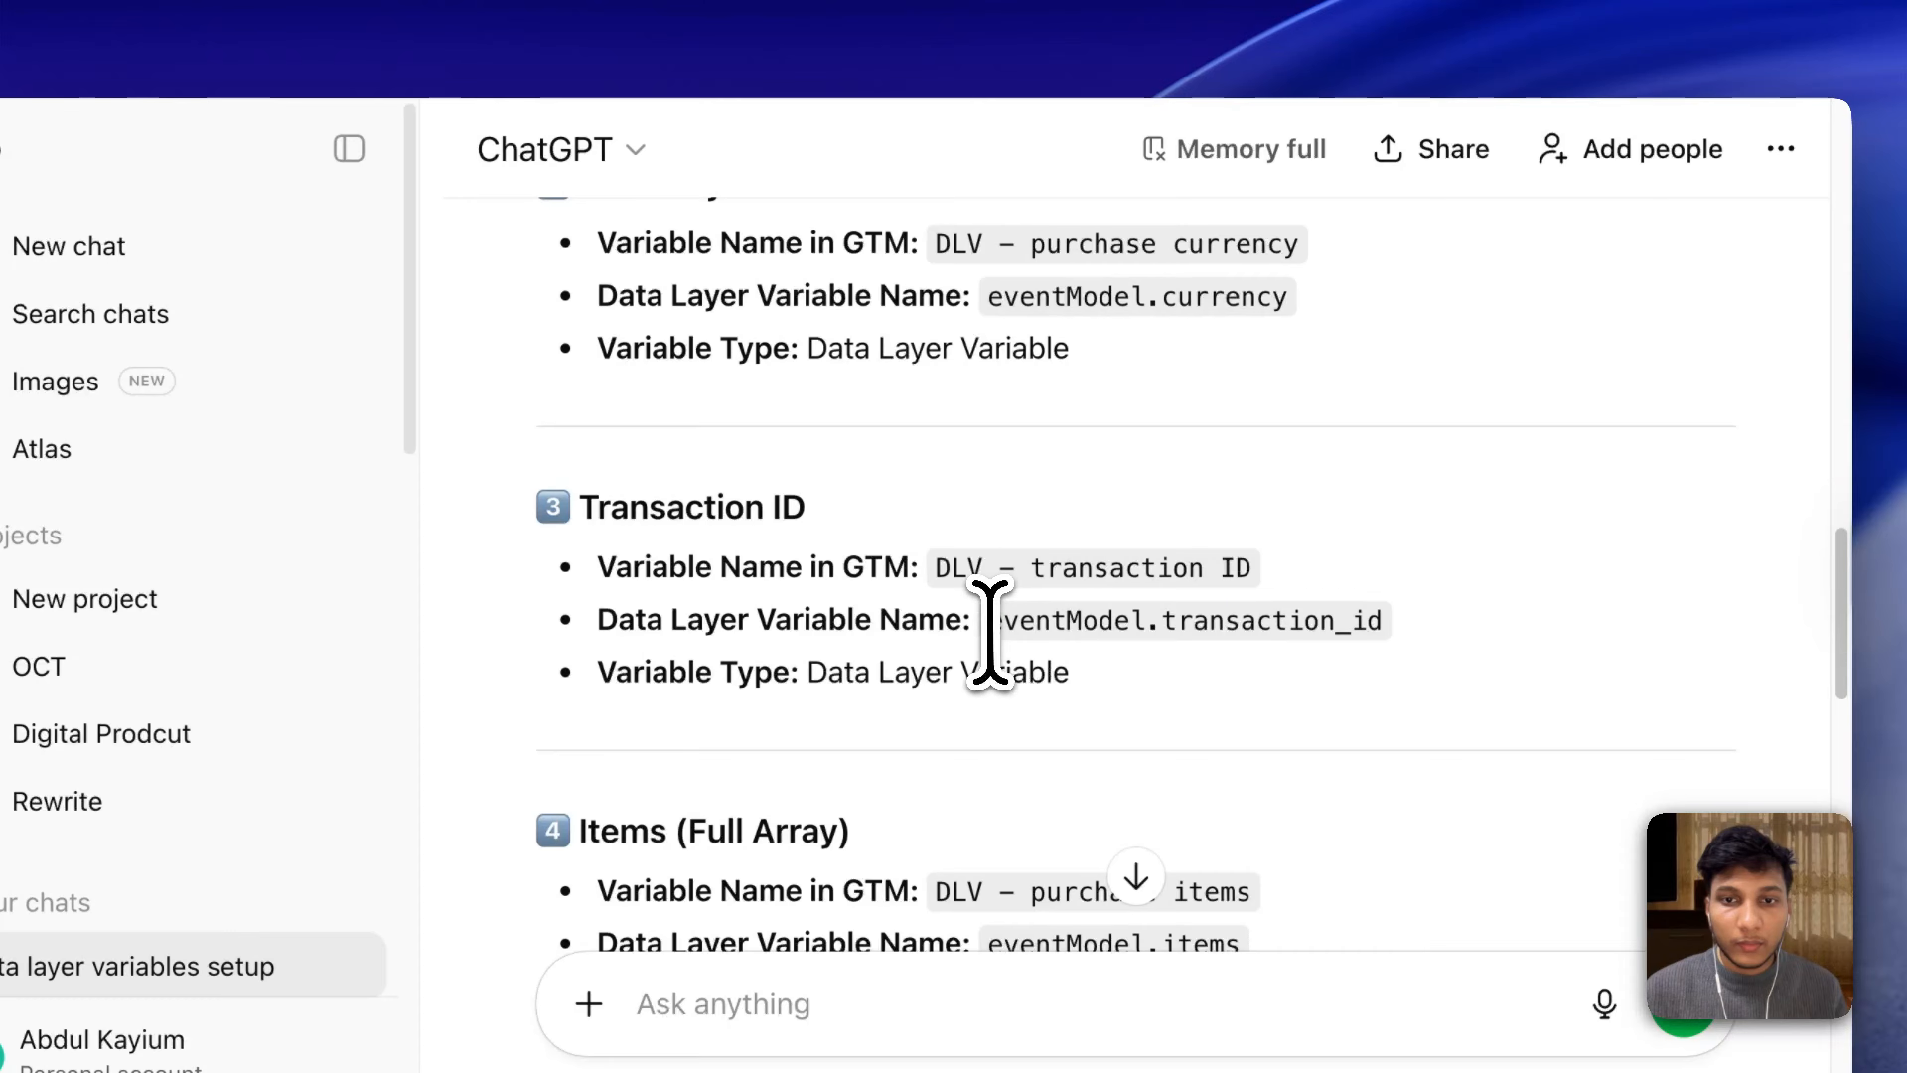
left_click_drag(989, 633, 1378, 634)
right_click(1374, 637)
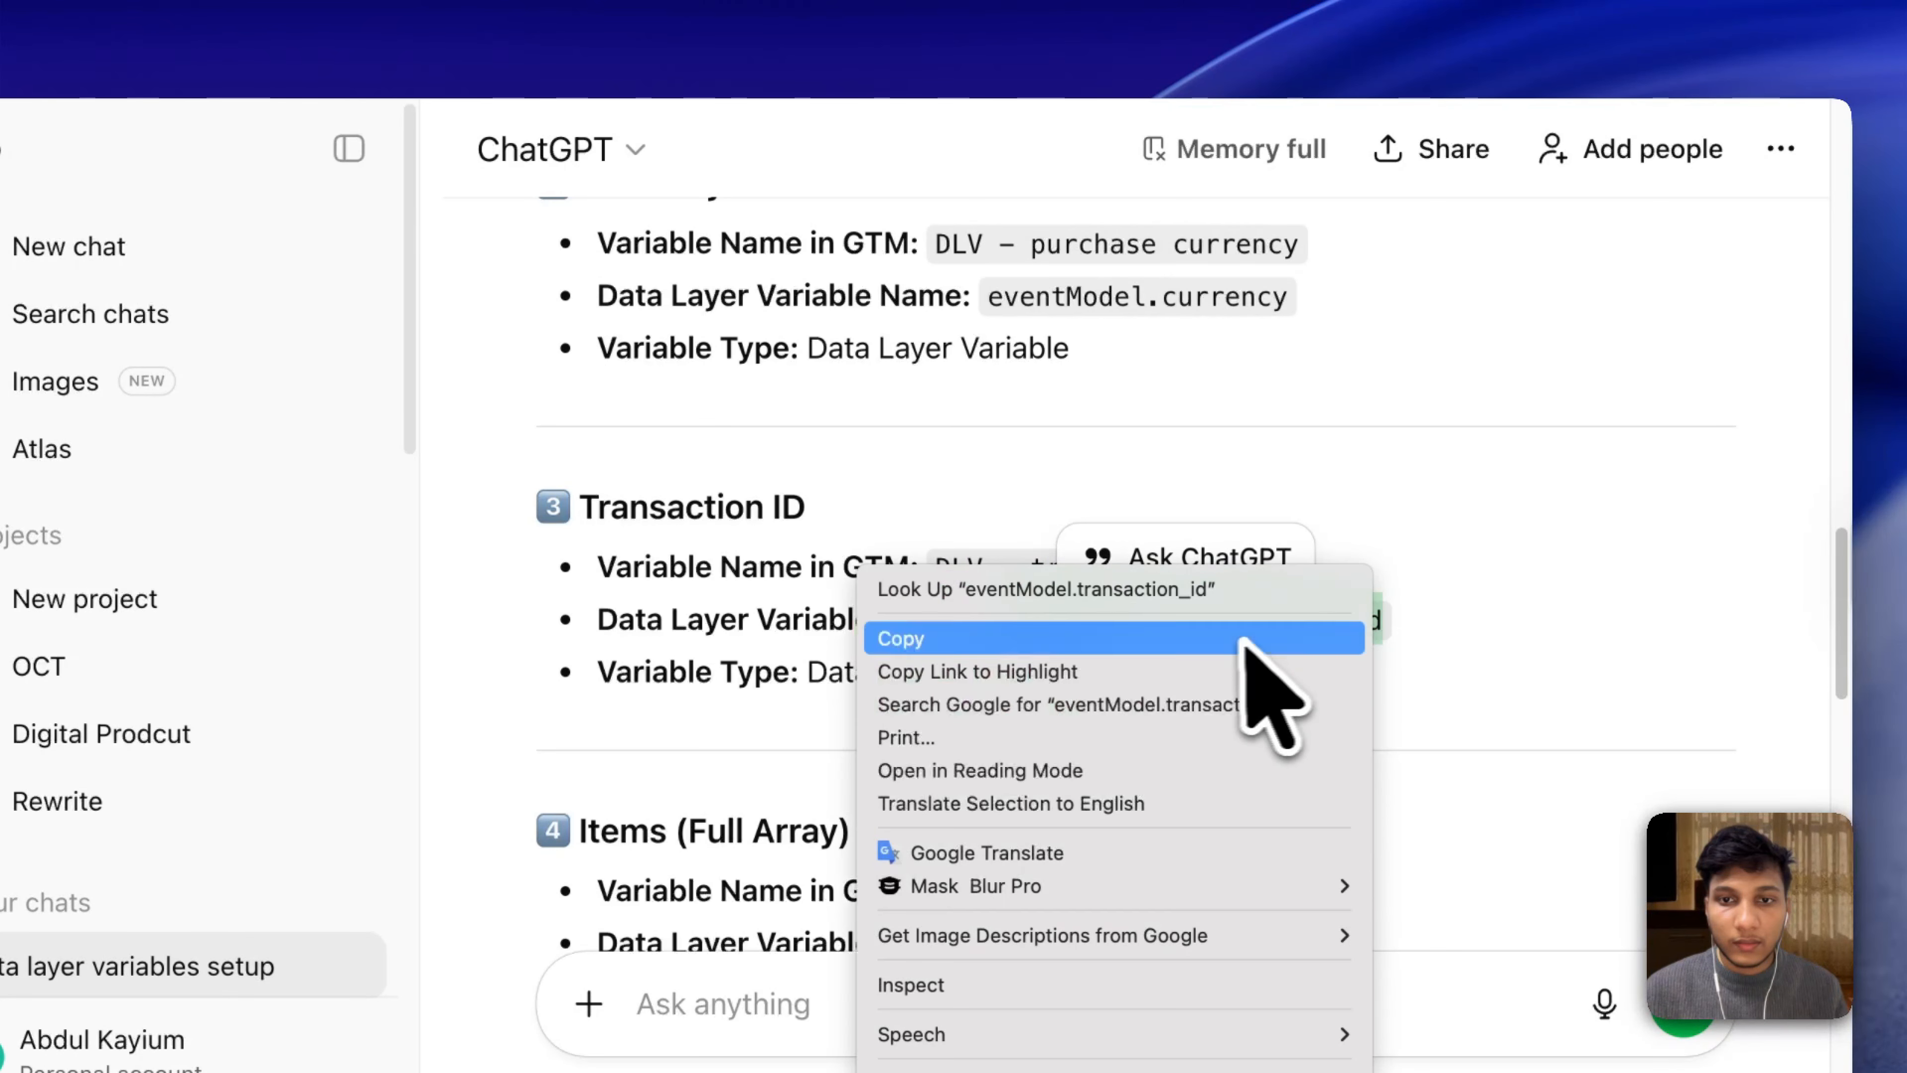
left_click(1247, 637)
key("super+Tab")
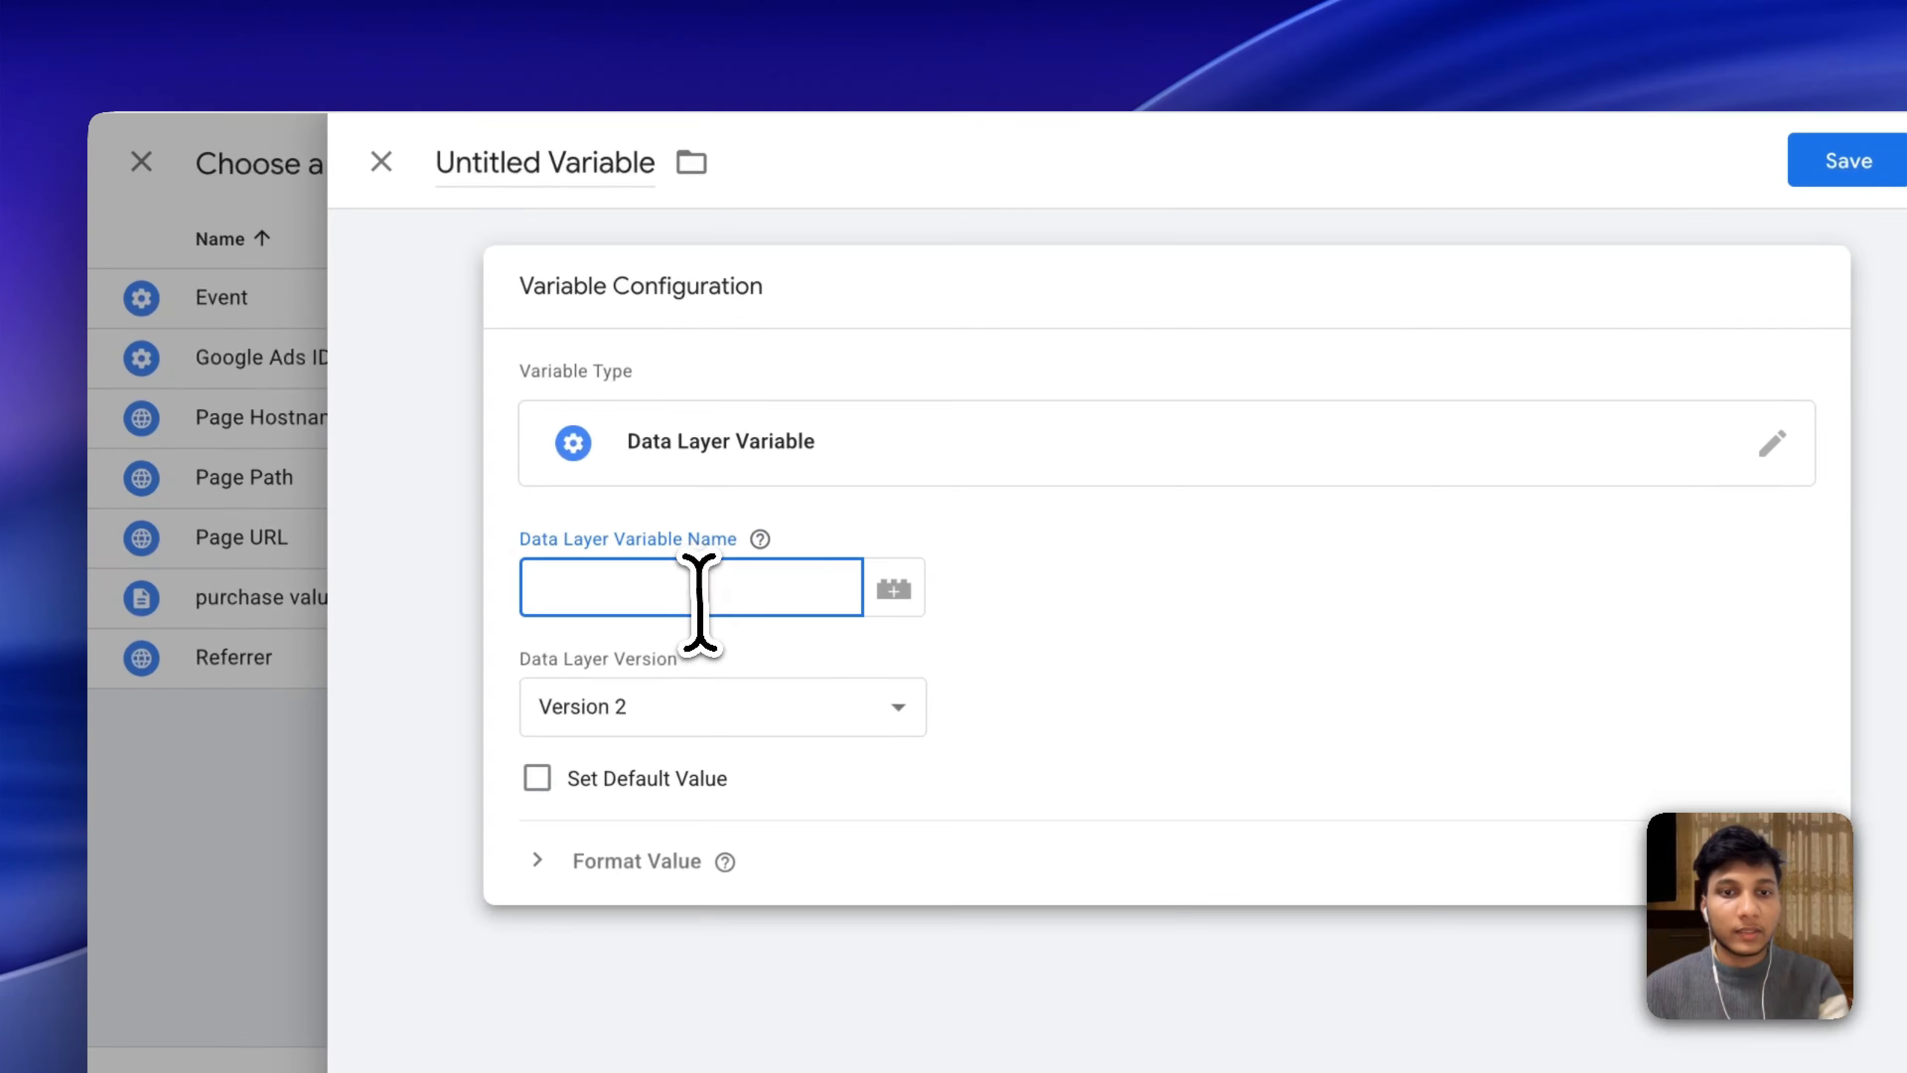
key("super+v")
Name the variable "Transaction id" and save it into the tag's Transaction ID field.
left_click(561, 150)
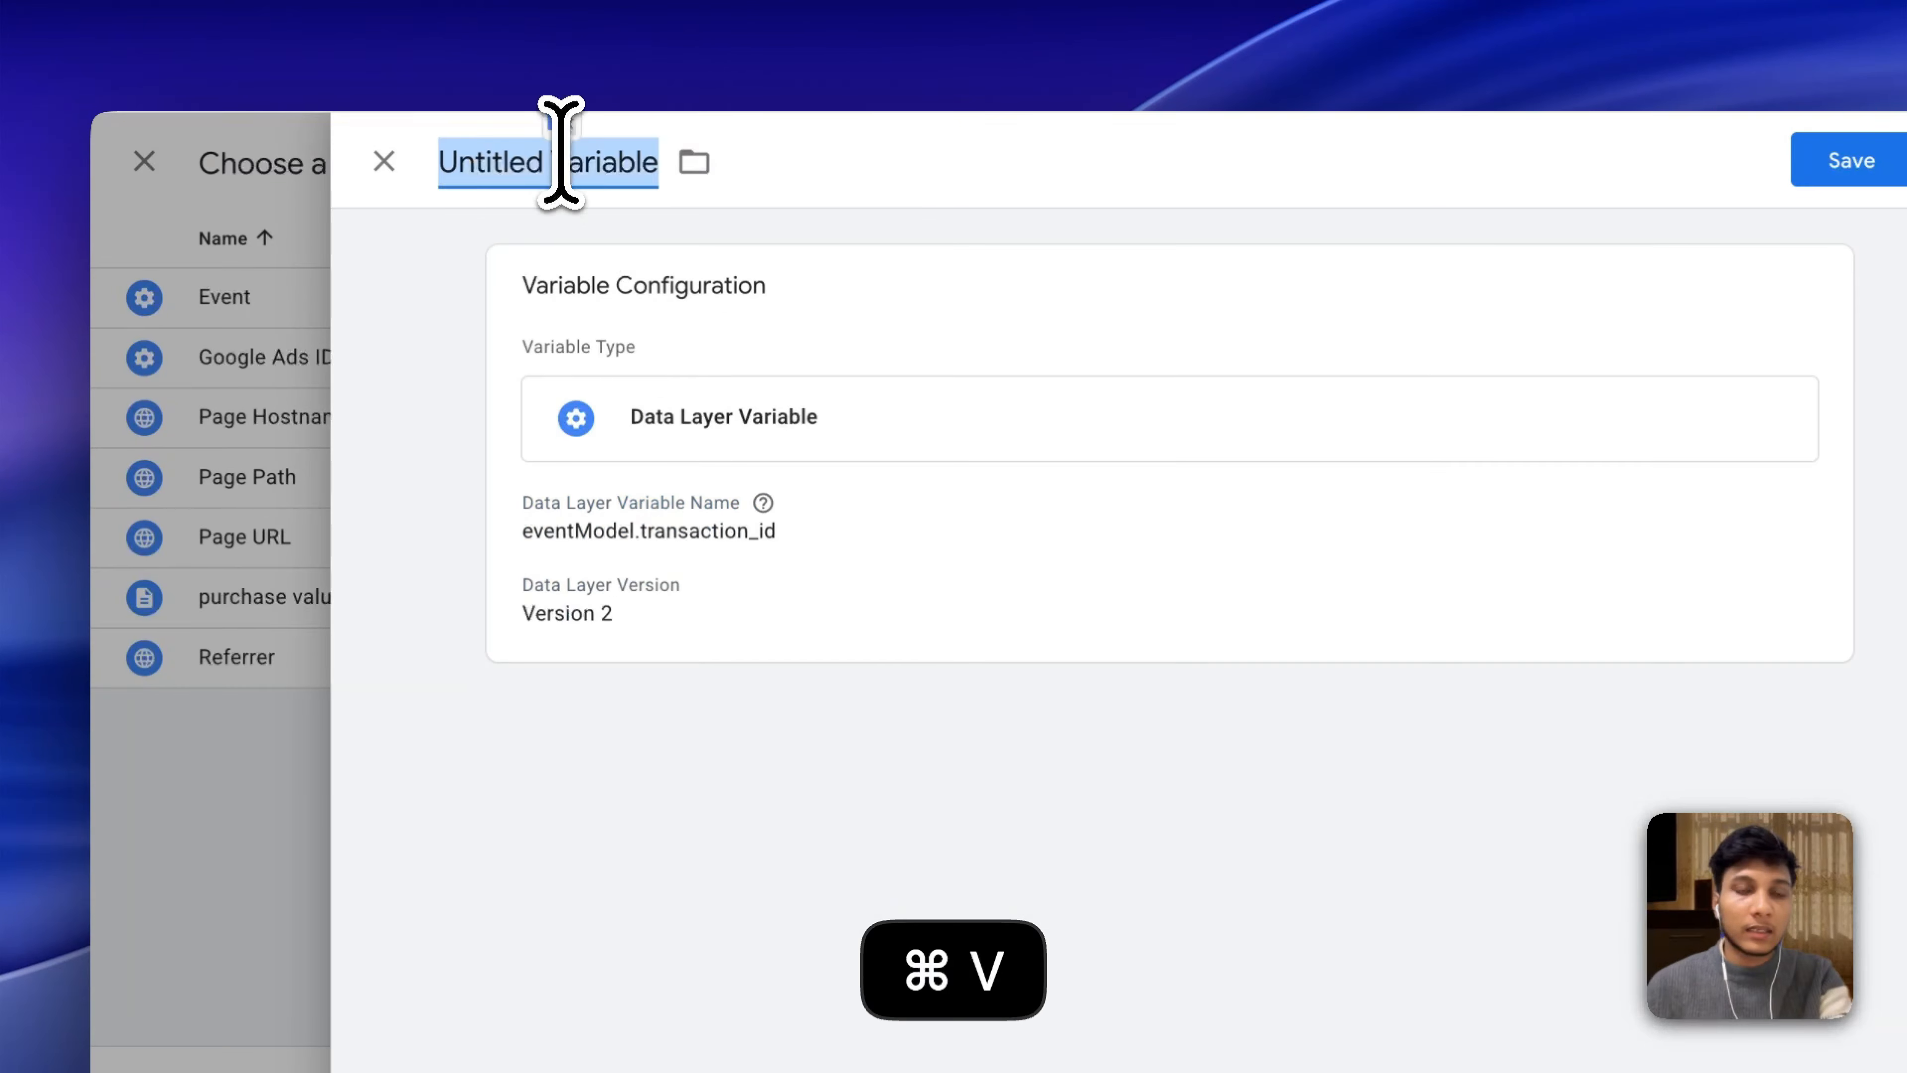
key("super+v")
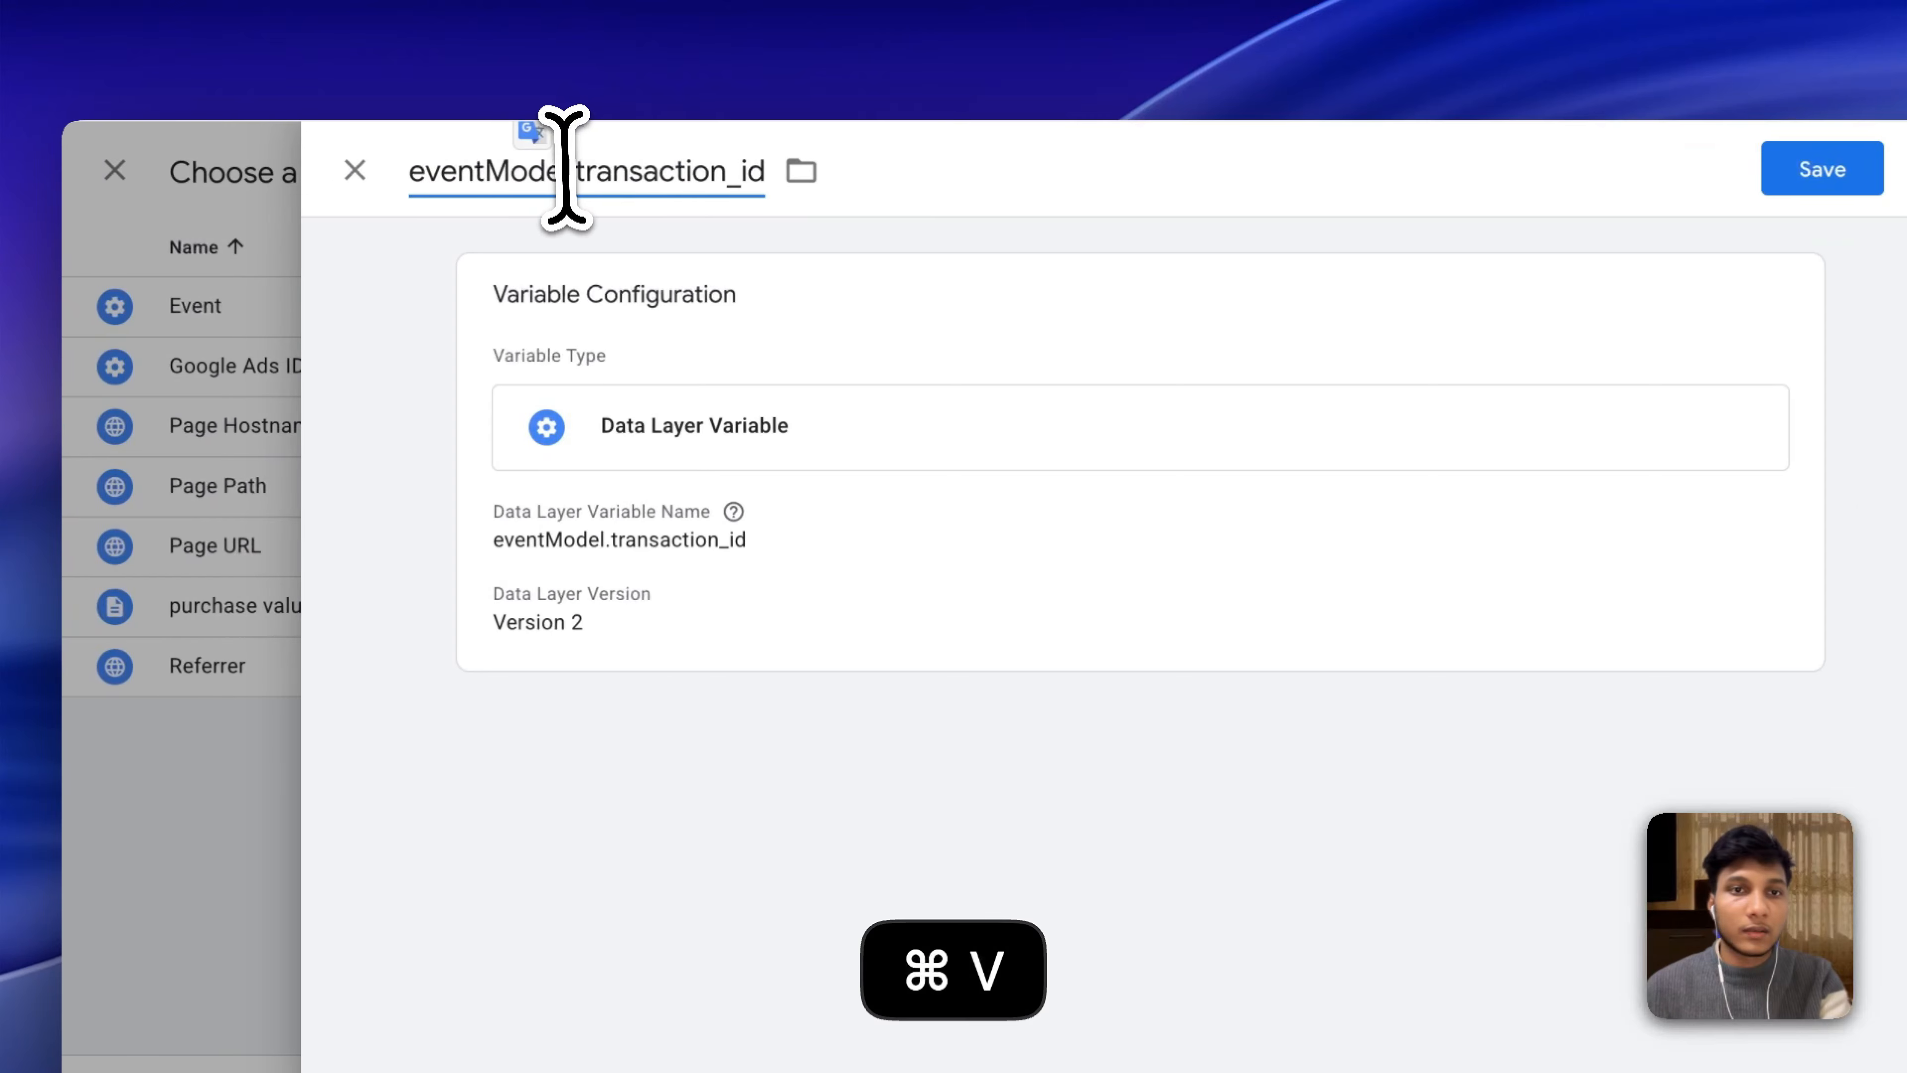
left_click_drag(504, 171, 388, 174)
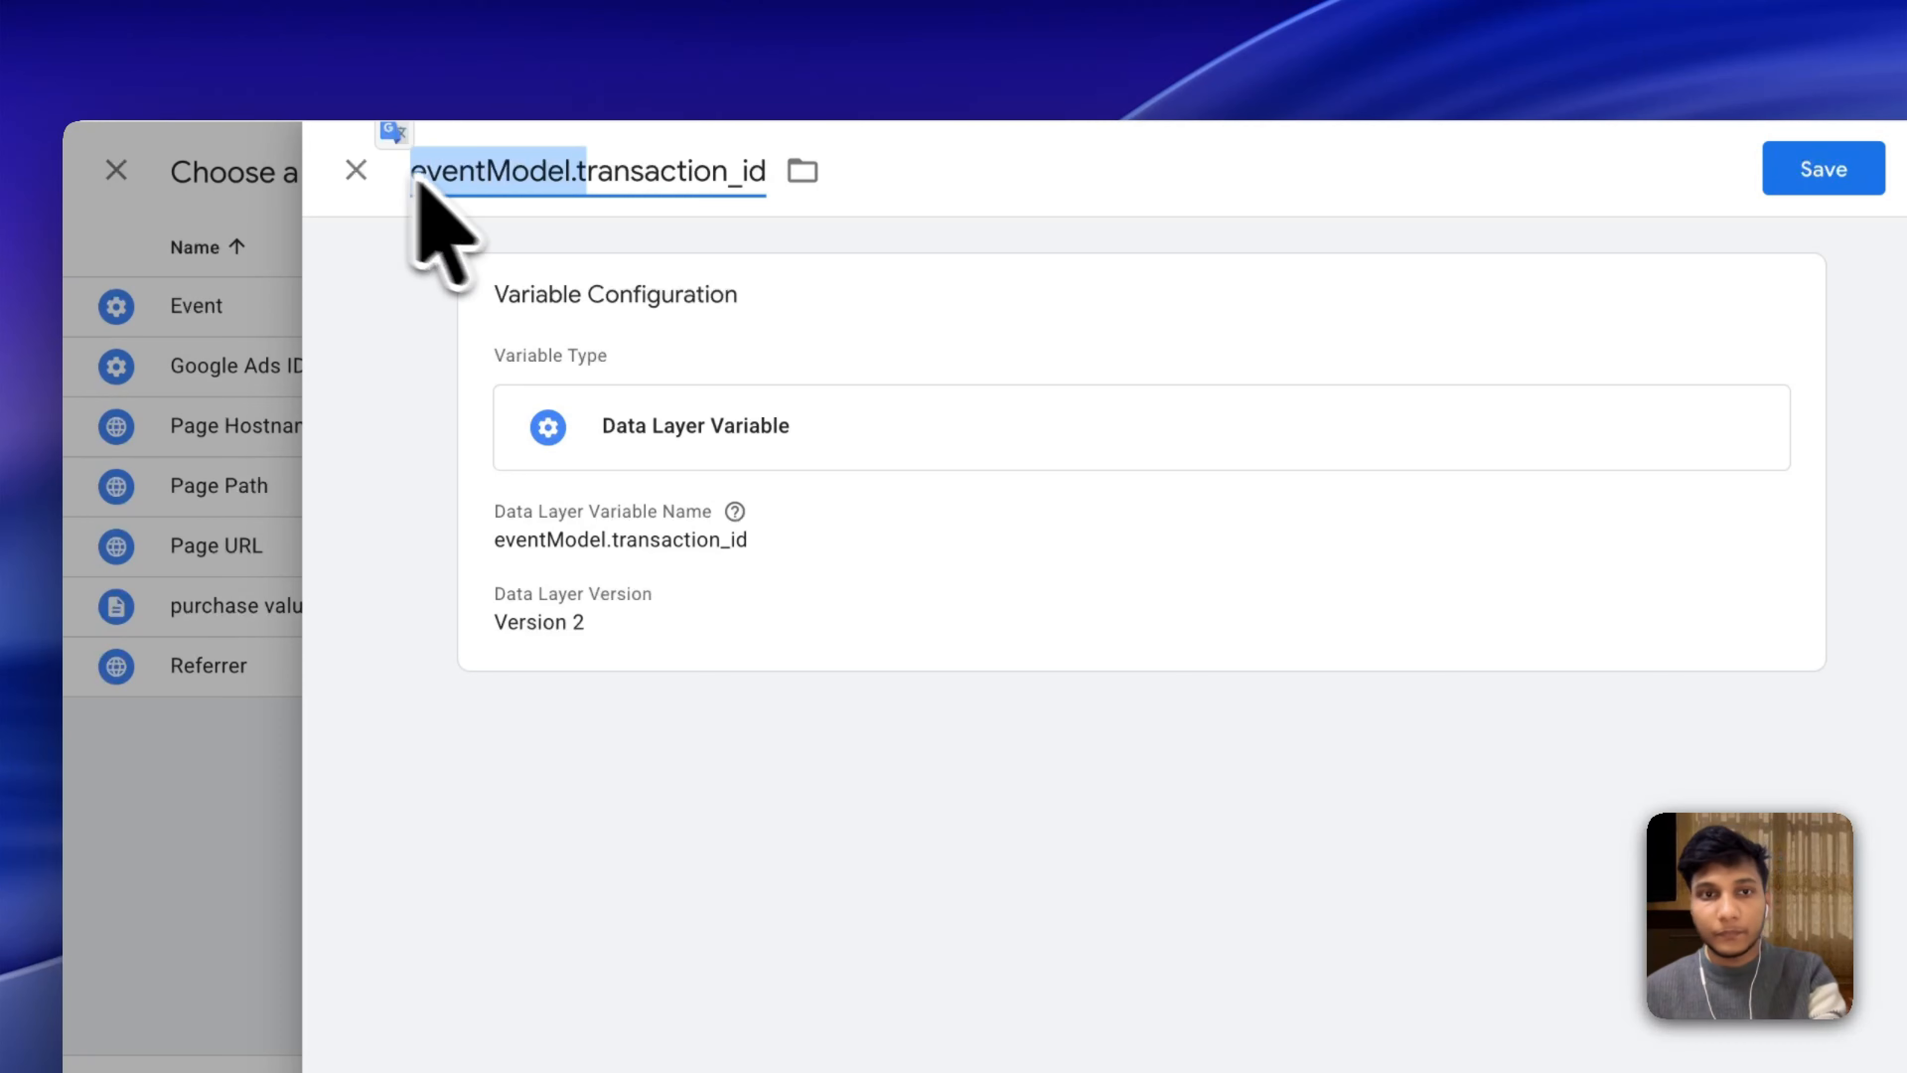
key("BackSpace")
type("Transaction")
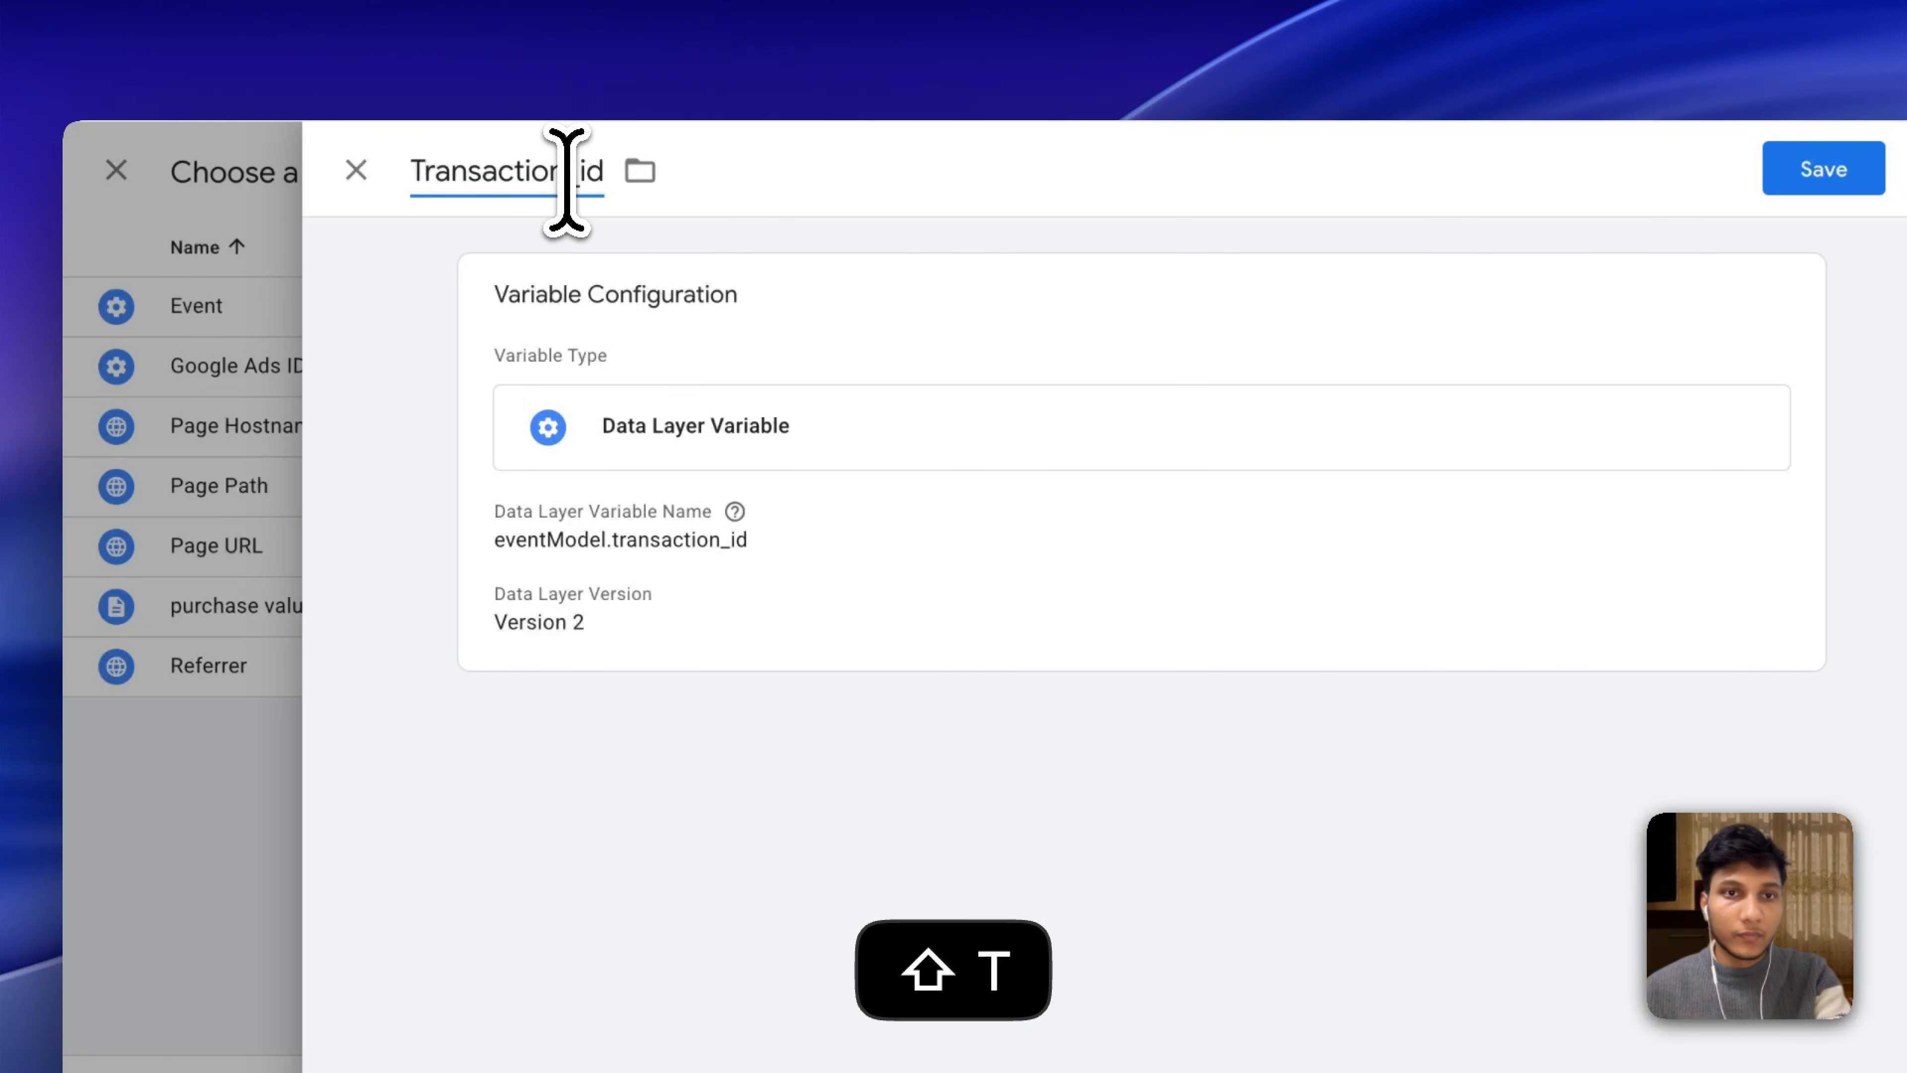
left_click(1805, 169)
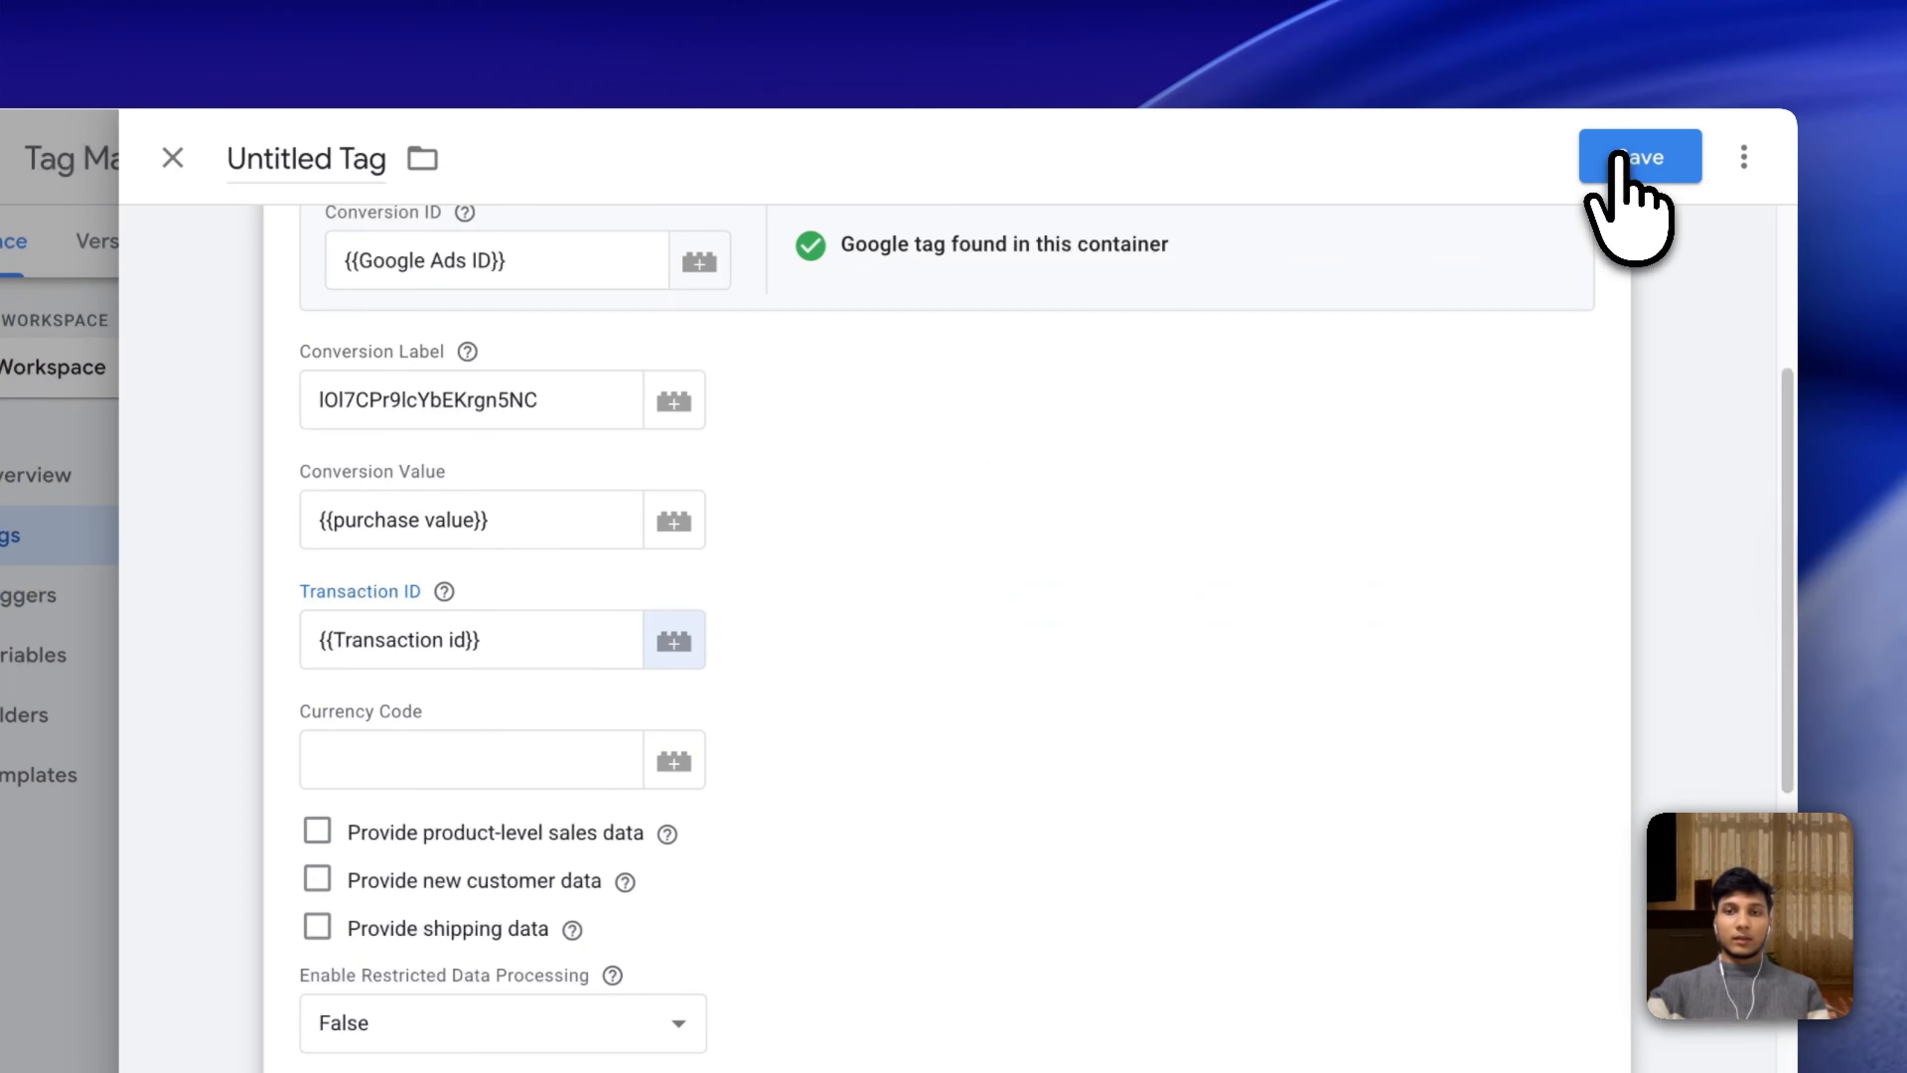
Open the variable choices for the tag's Currency Code and copy eventModel.currency from the Currency section in ChatGPT.
left_click(354, 744)
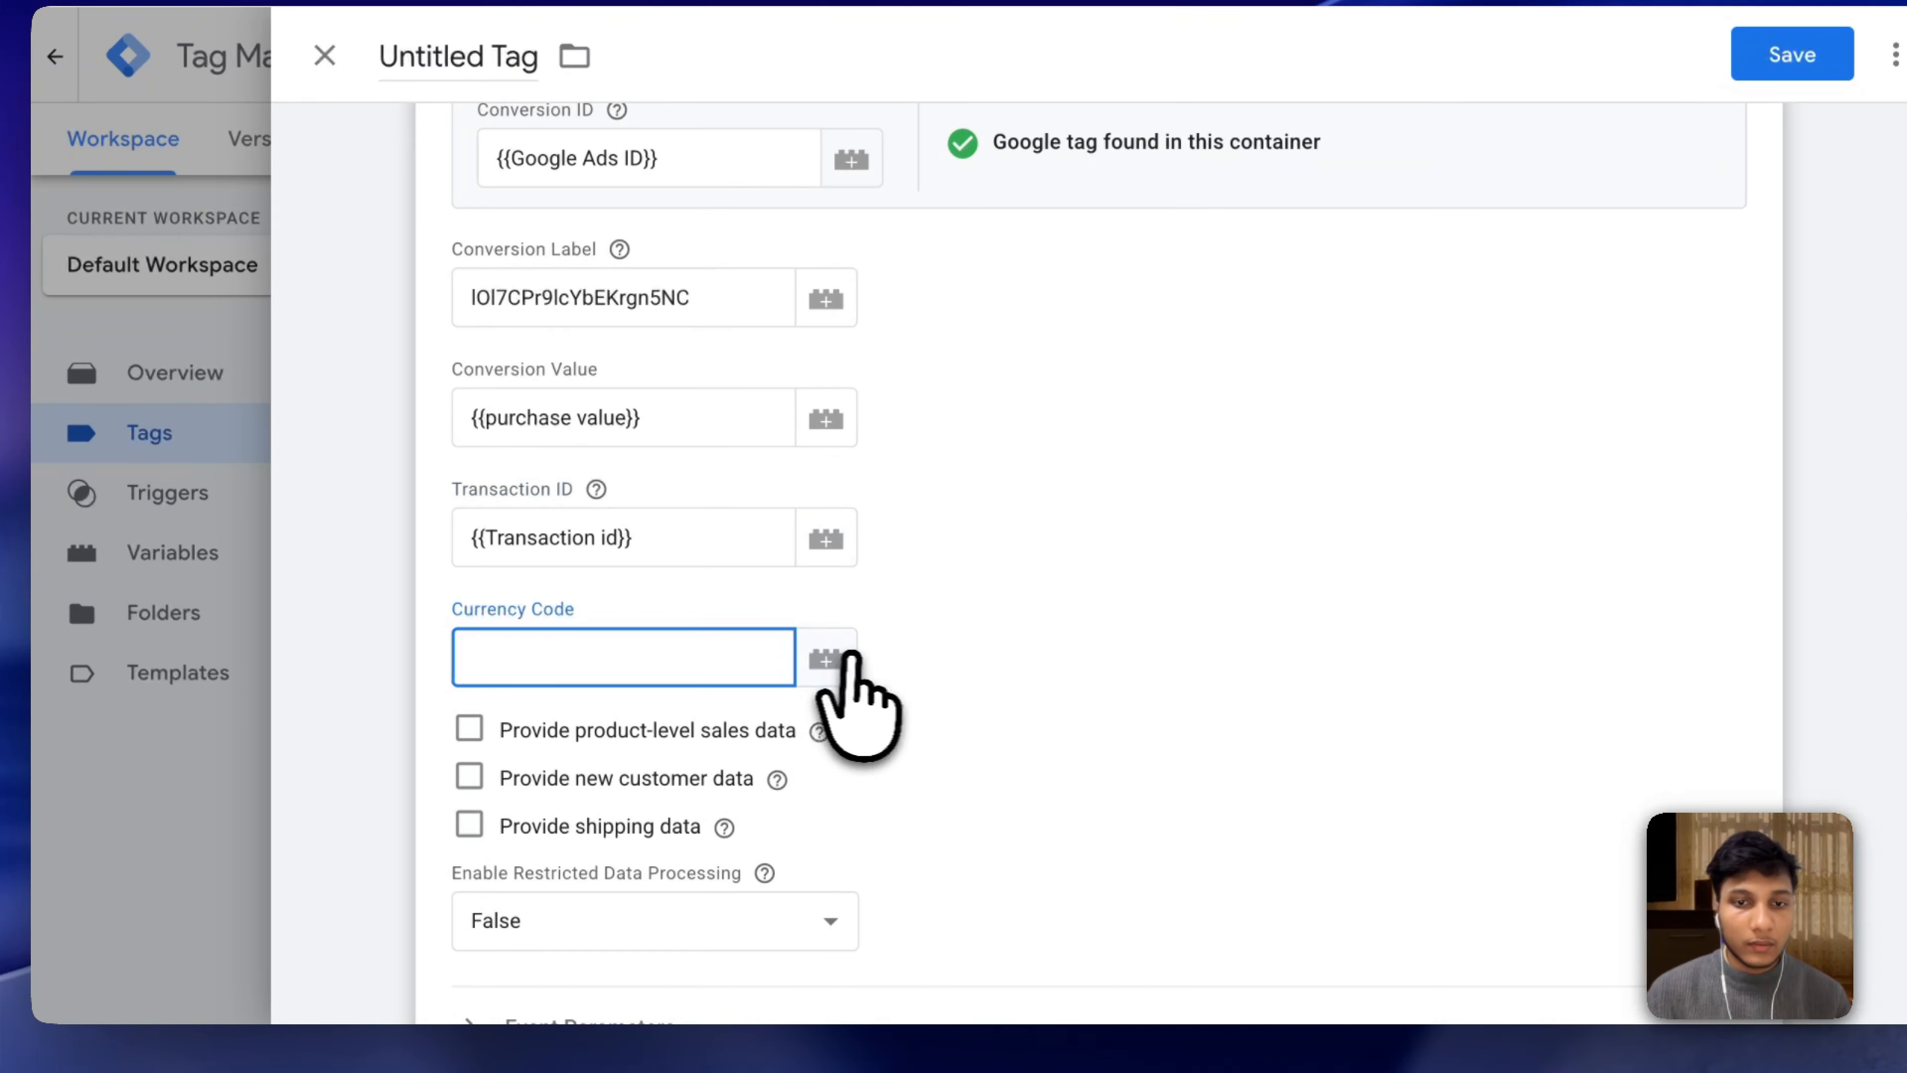
left_click(685, 763)
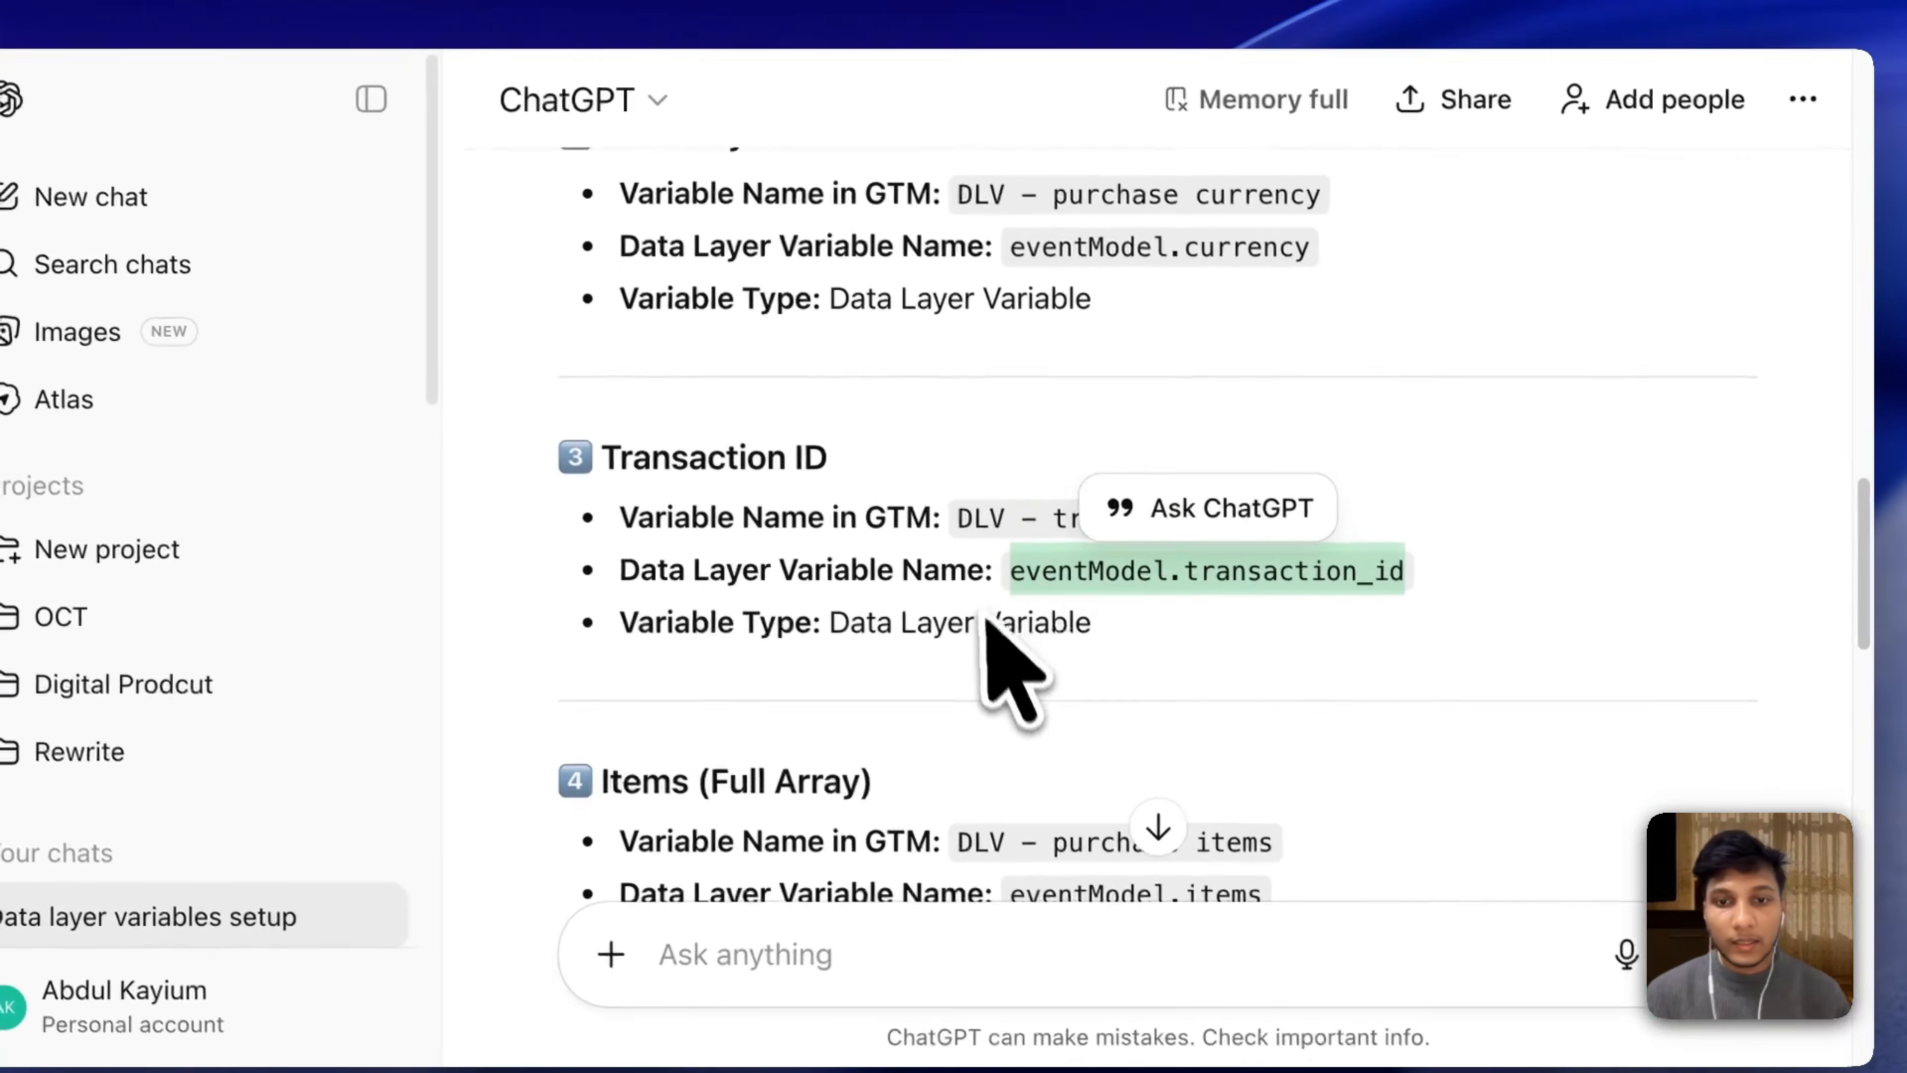
scroll(1000, 660, "down", 8)
scroll(1028, 652, "up", 10)
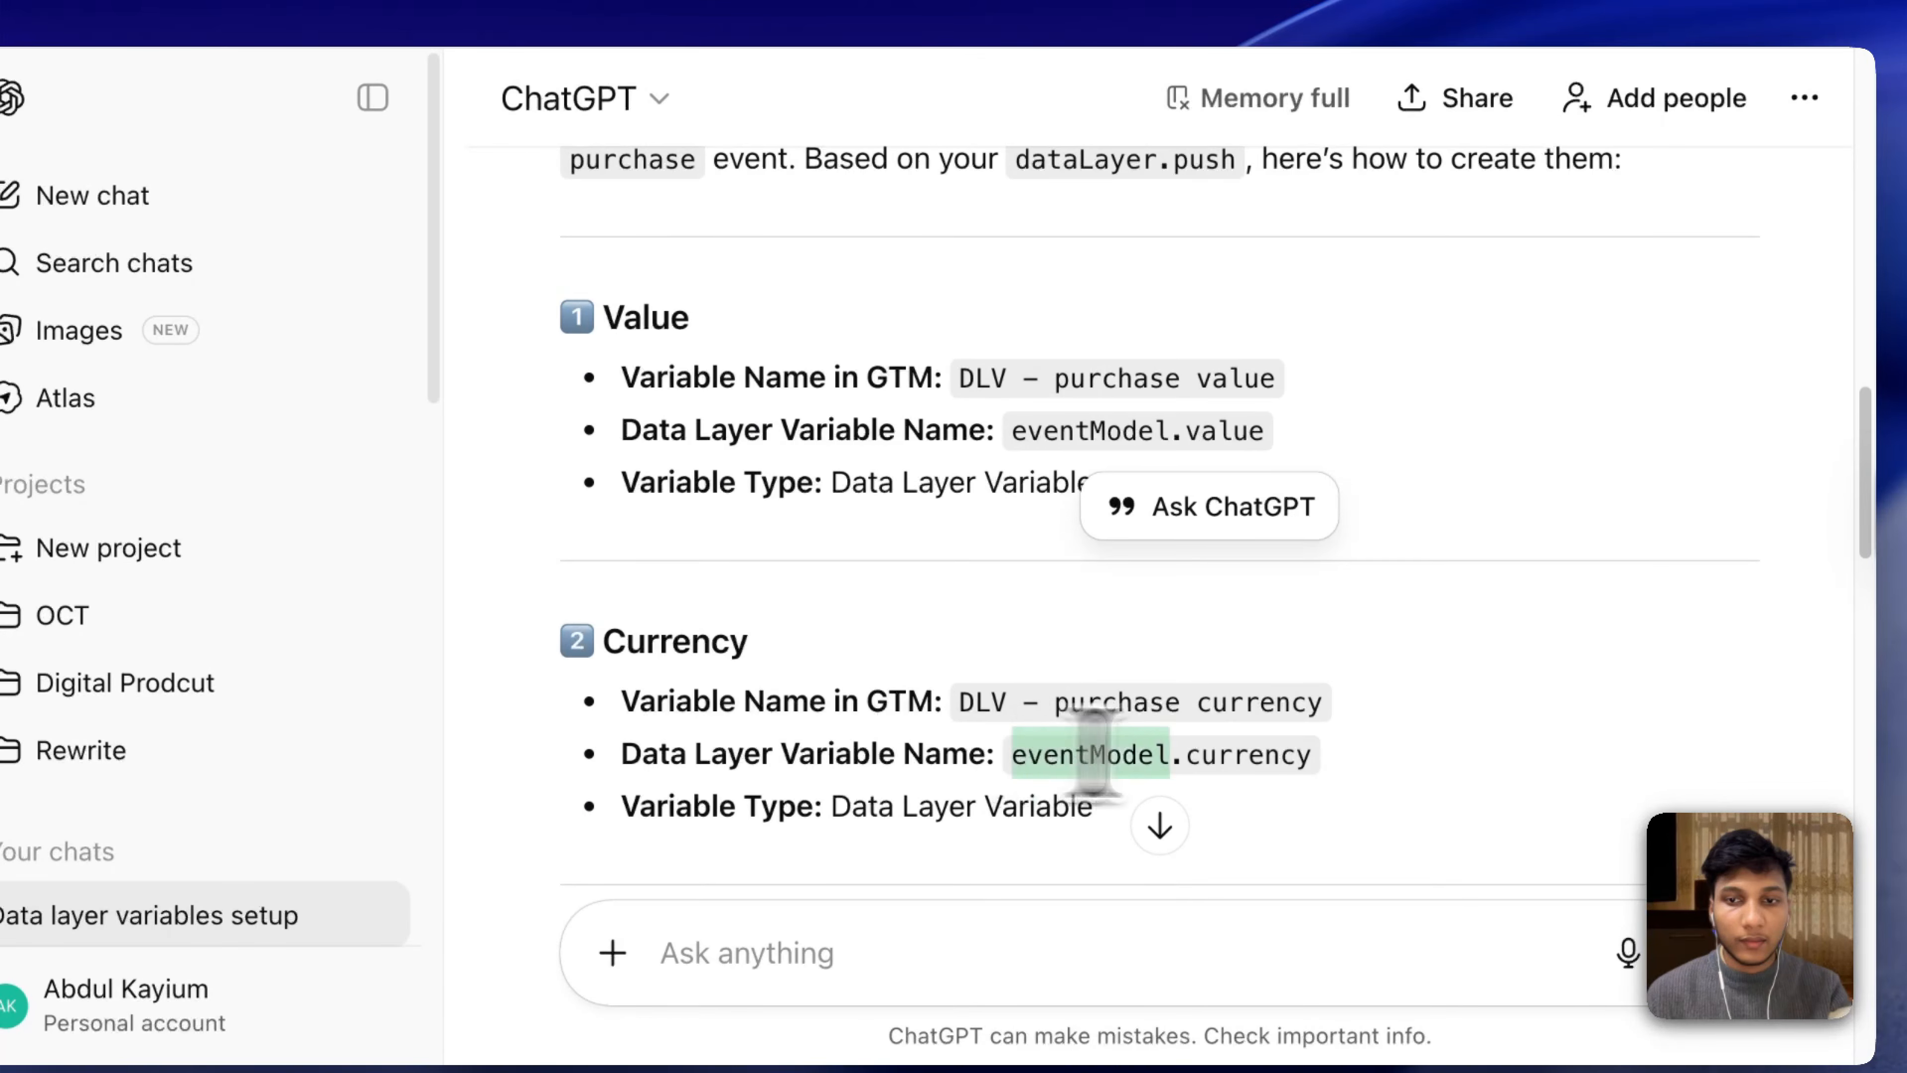
left_click_drag(1301, 743, 1090, 747)
key("super+c")
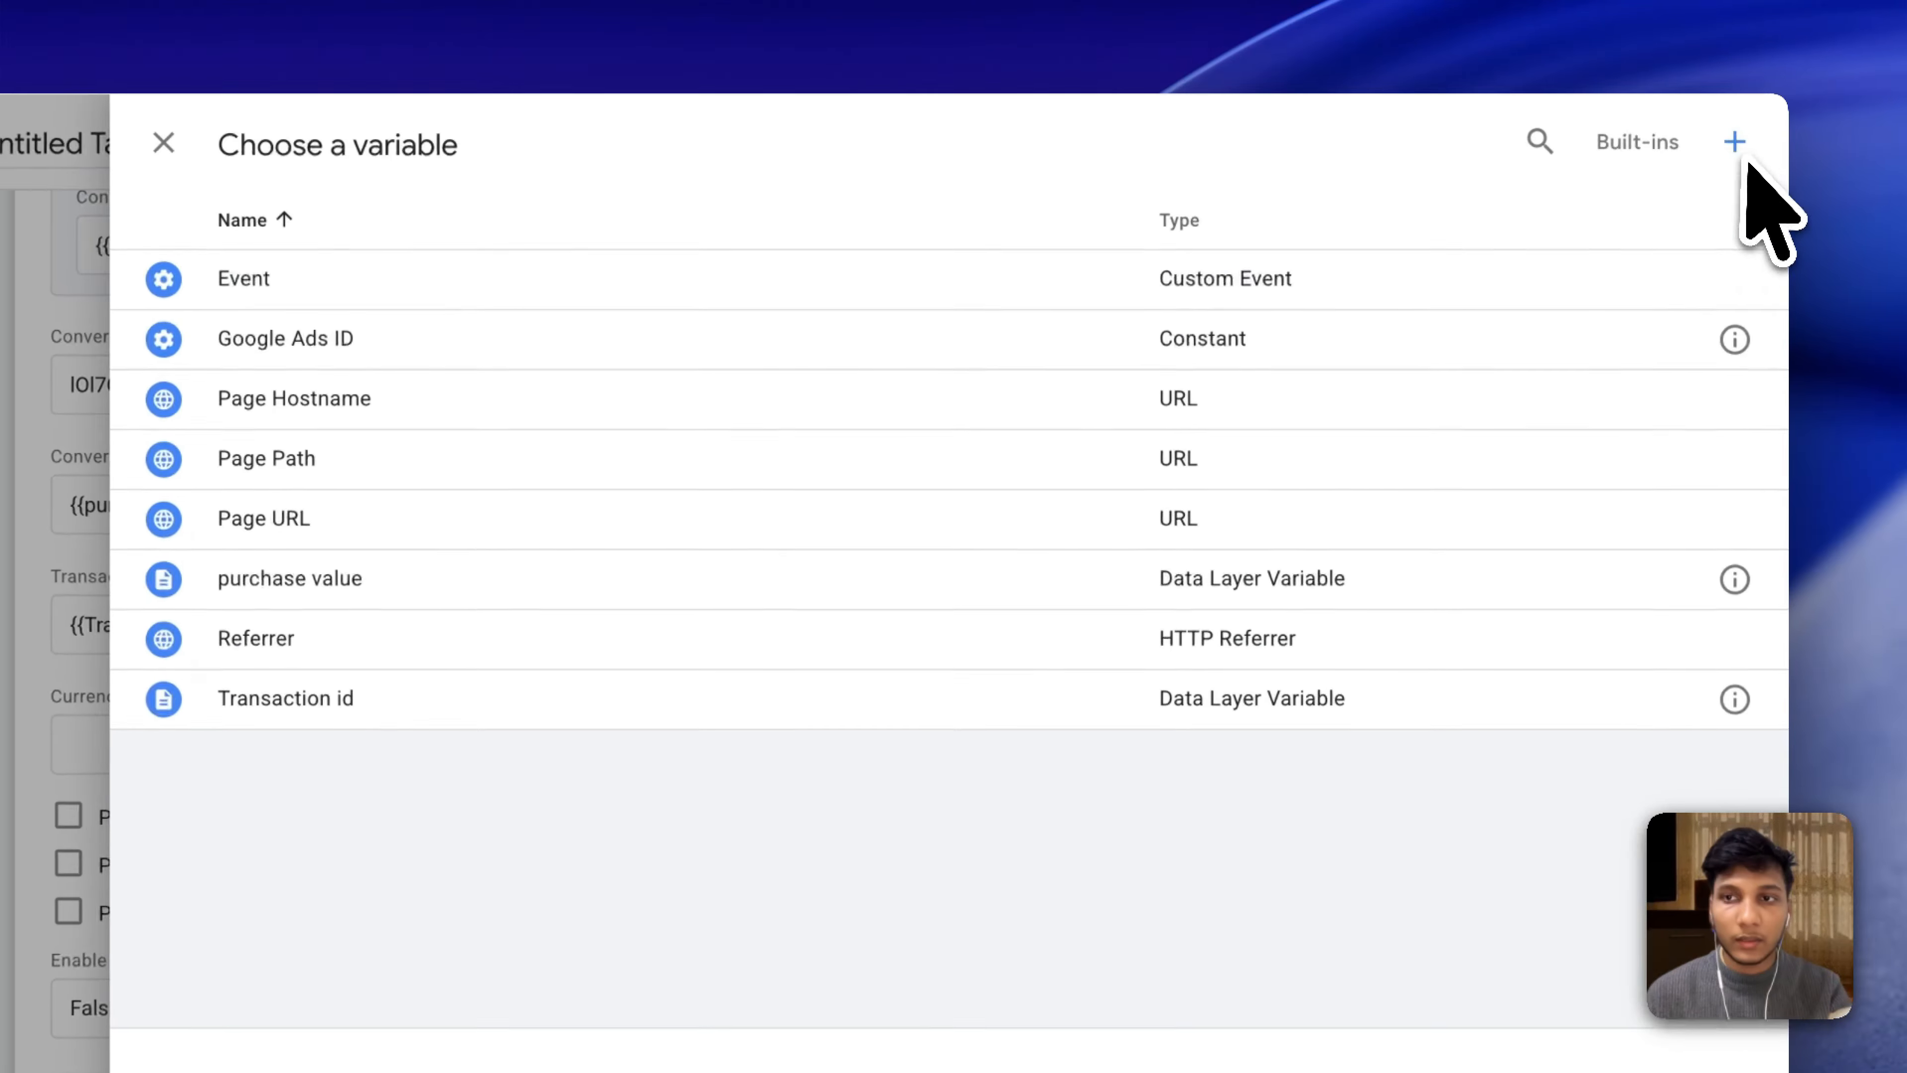
In Google Tag Manager, create a Data Layer Variable for Currency Code with eventModel.currency as its Data Layer Variable Name.
left_click(1735, 146)
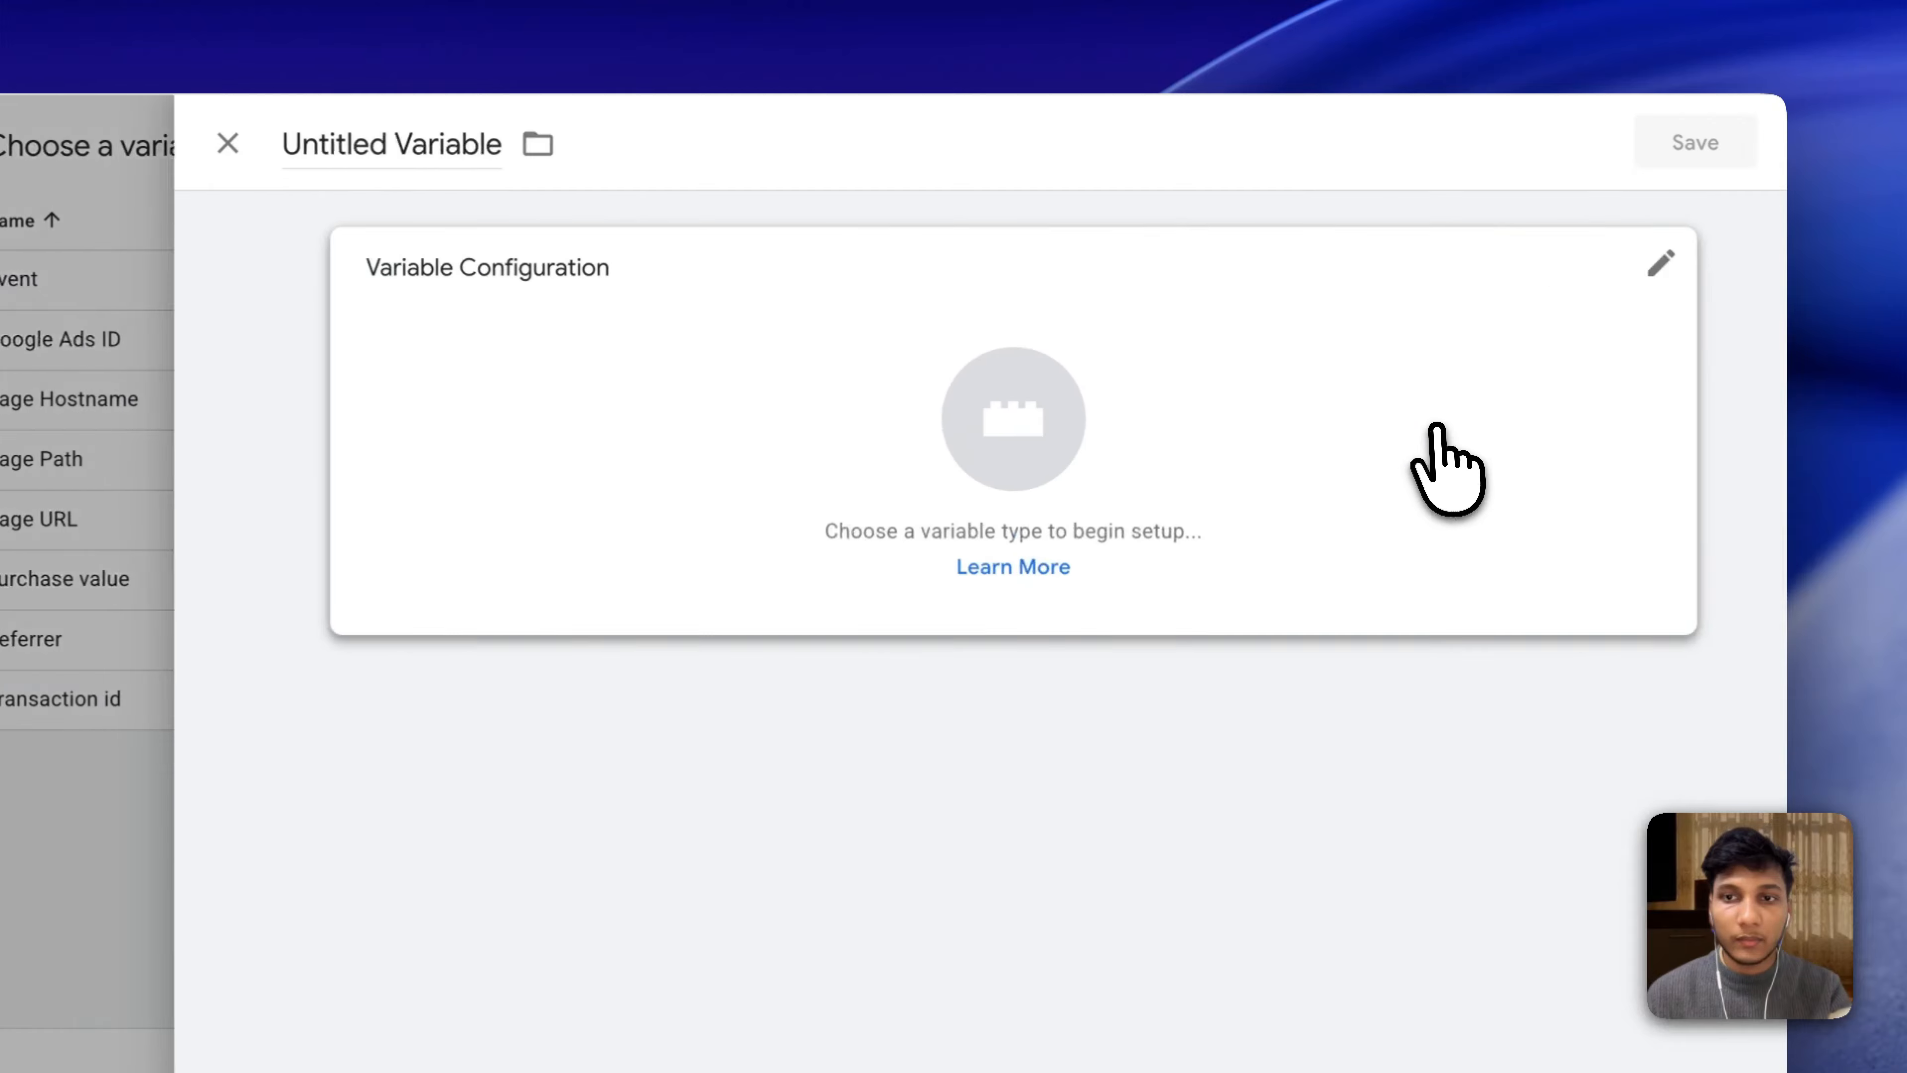
left_click(1448, 460)
scroll(1319, 660, "down", 3)
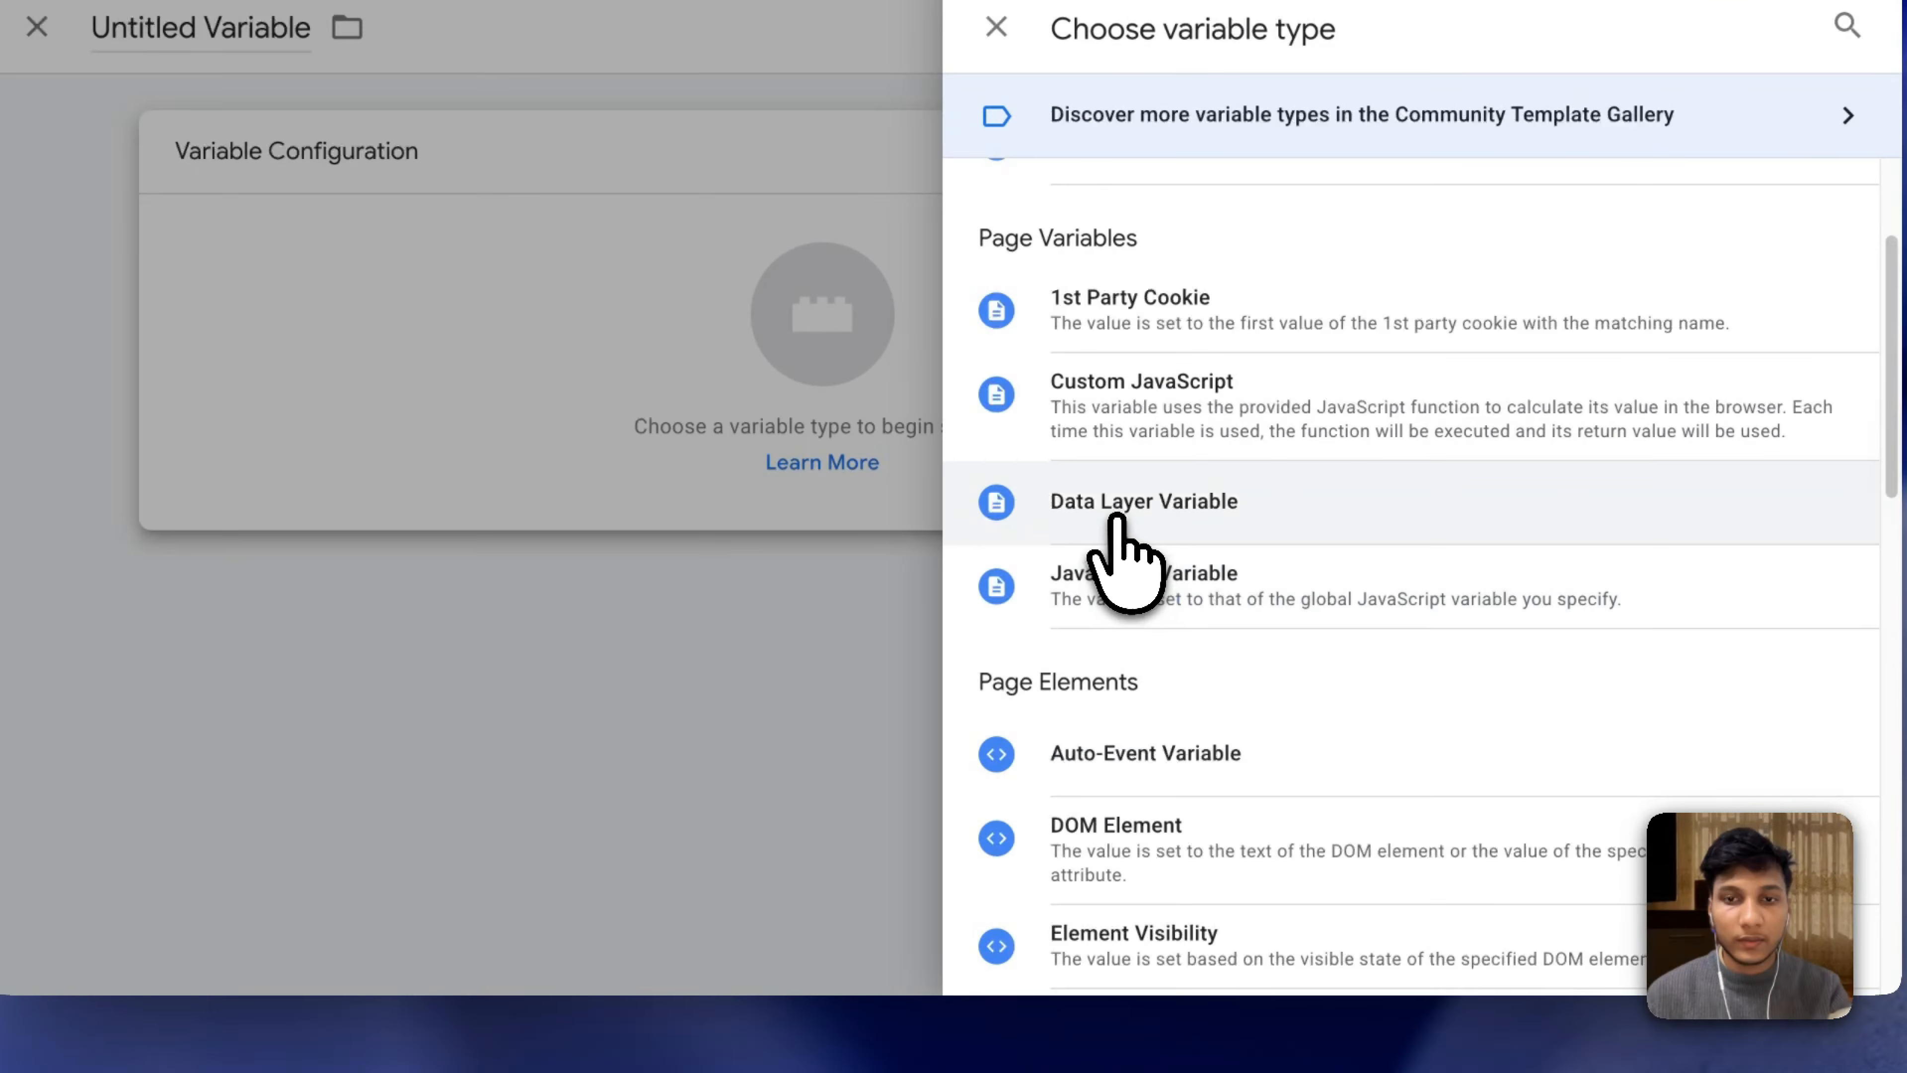
left_click(1117, 519)
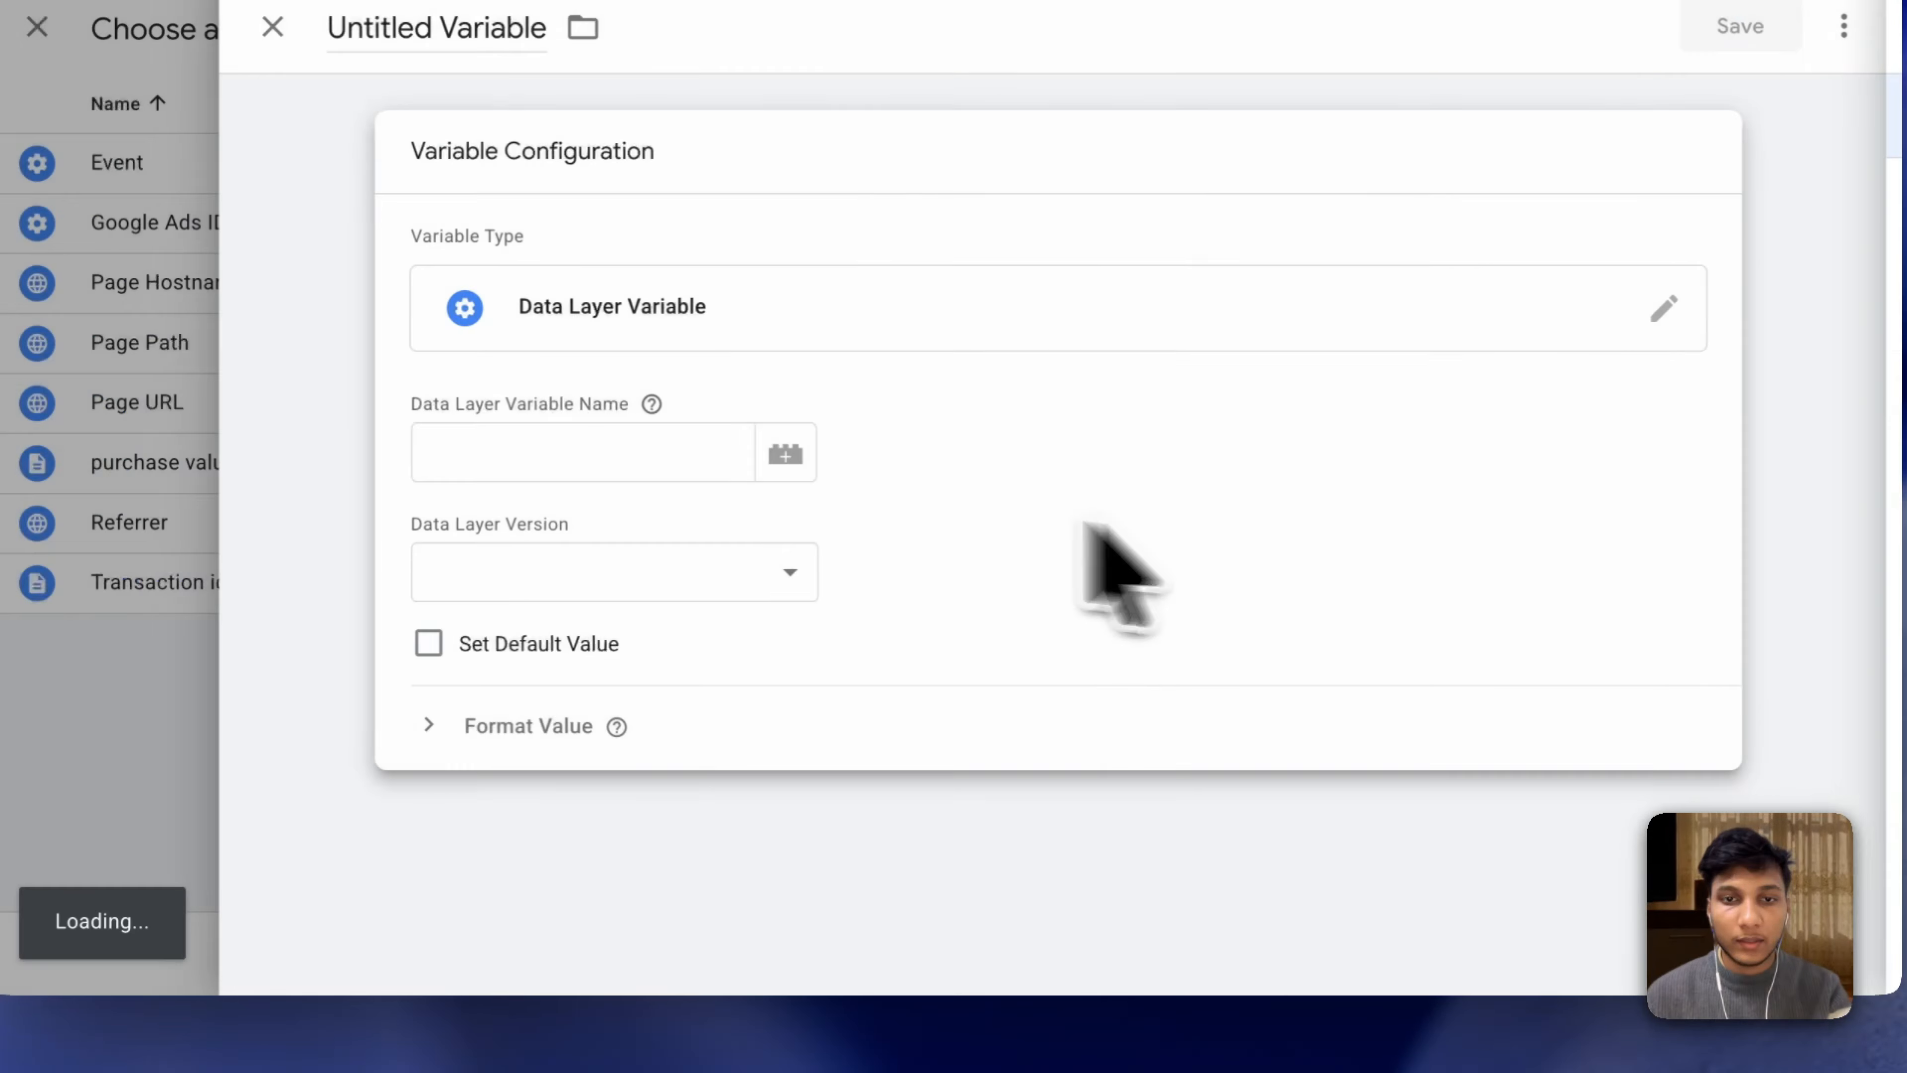
left_click(583, 498)
key("super+v")
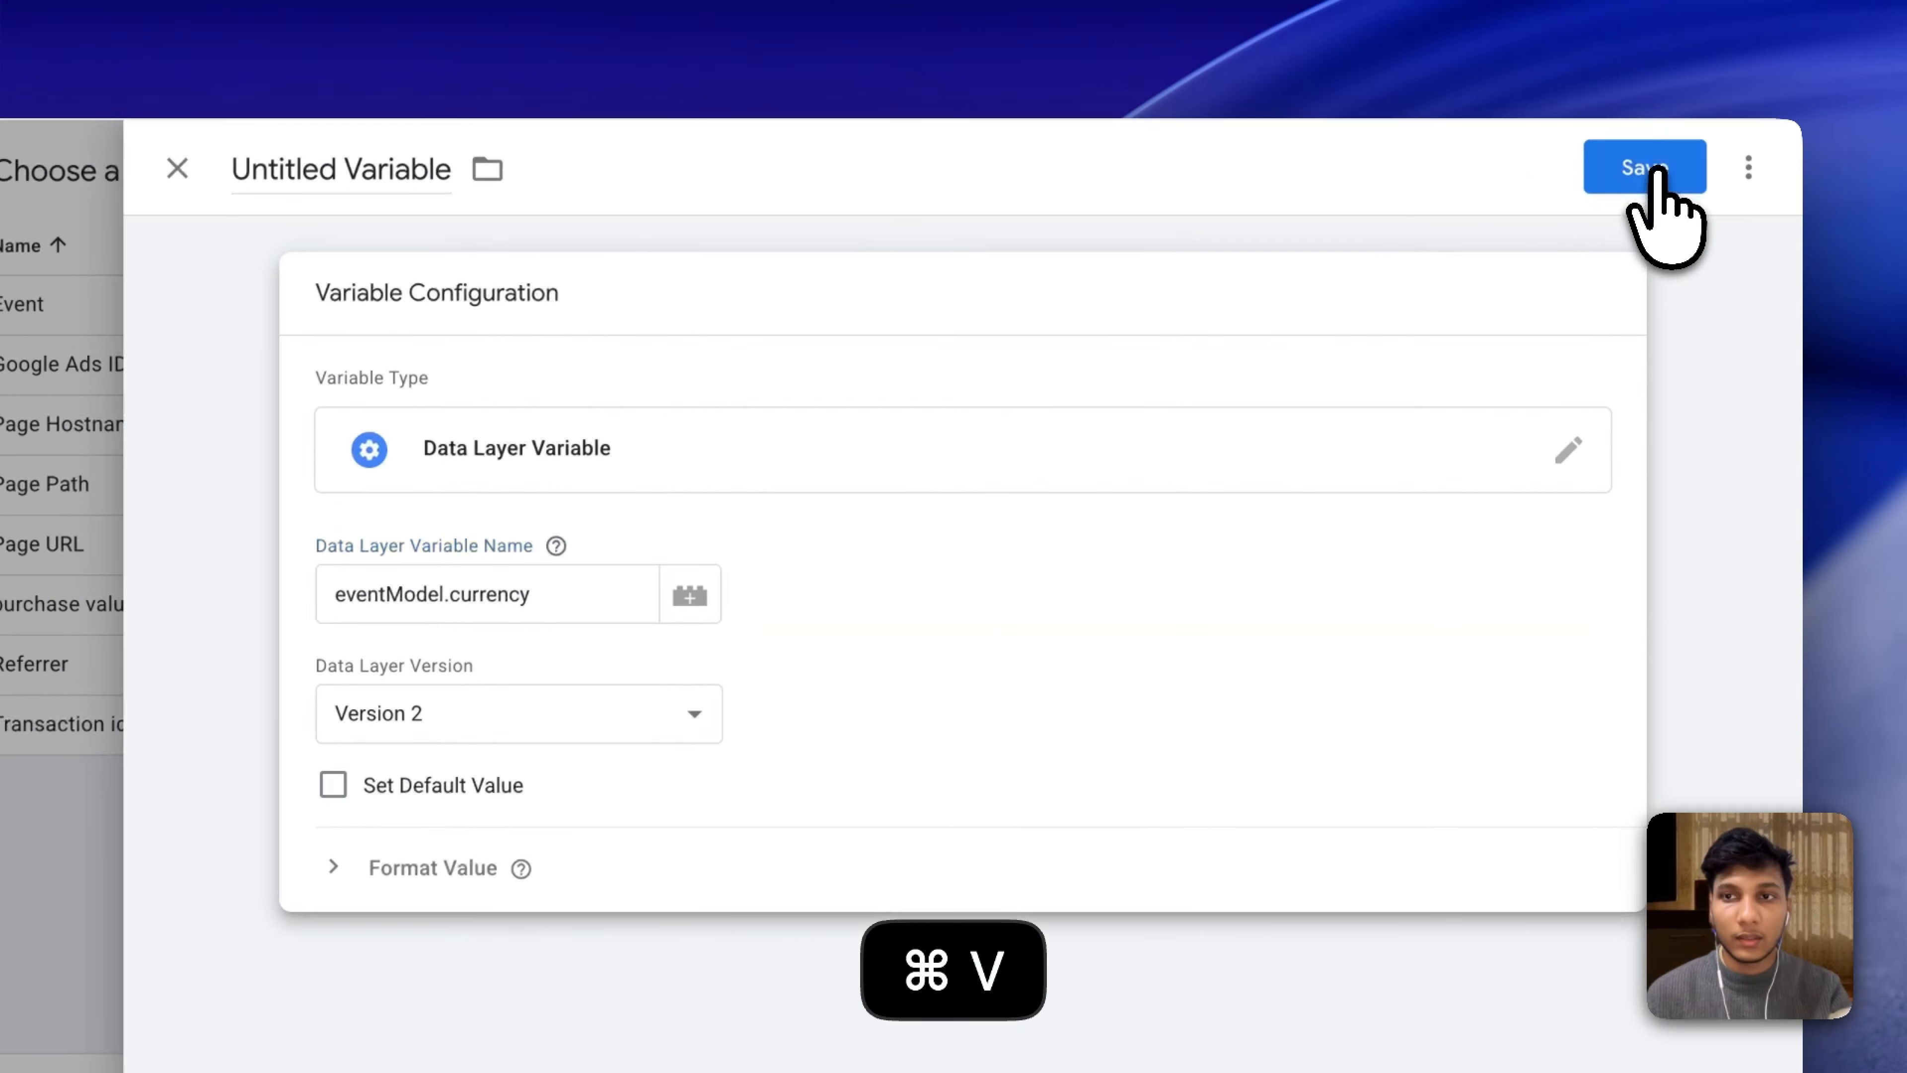
Name the variable "Currency" and save it into the tag's Currency Code field.
left_click(1647, 169)
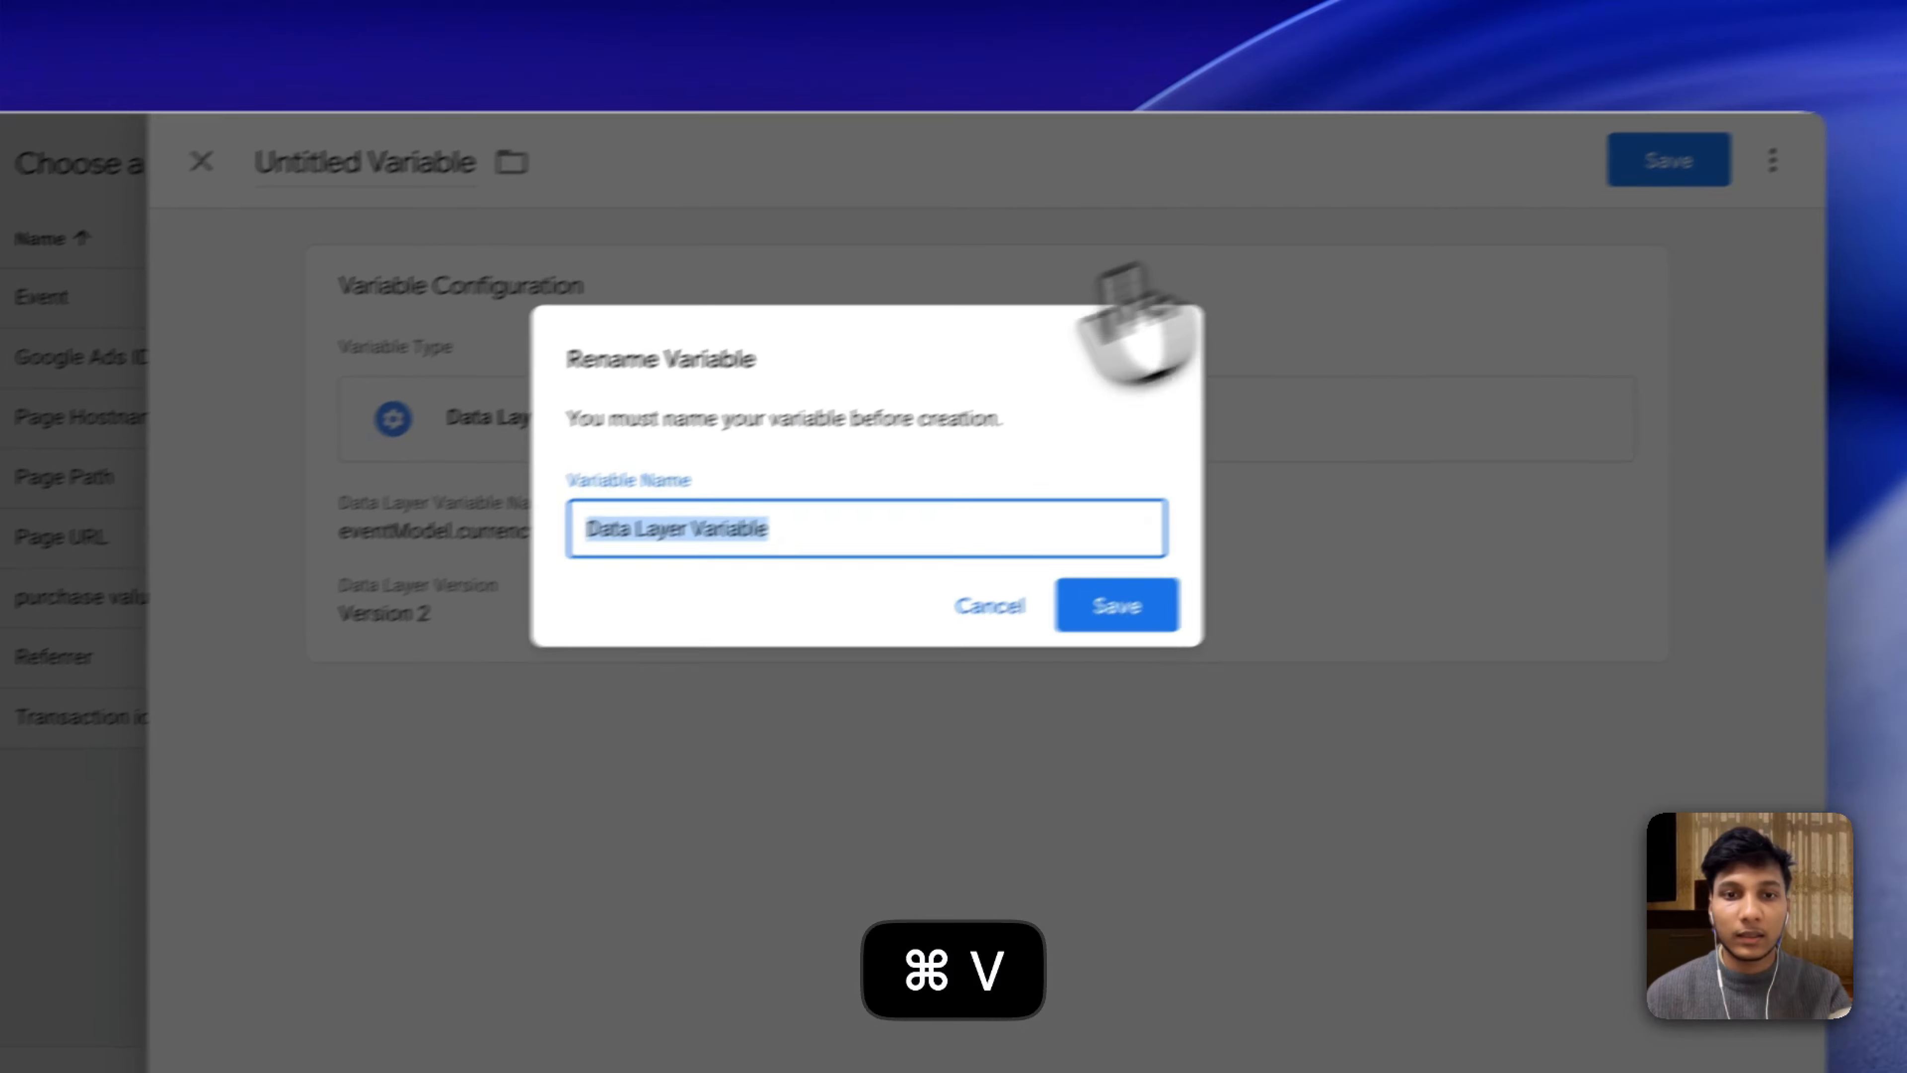
key("super+v")
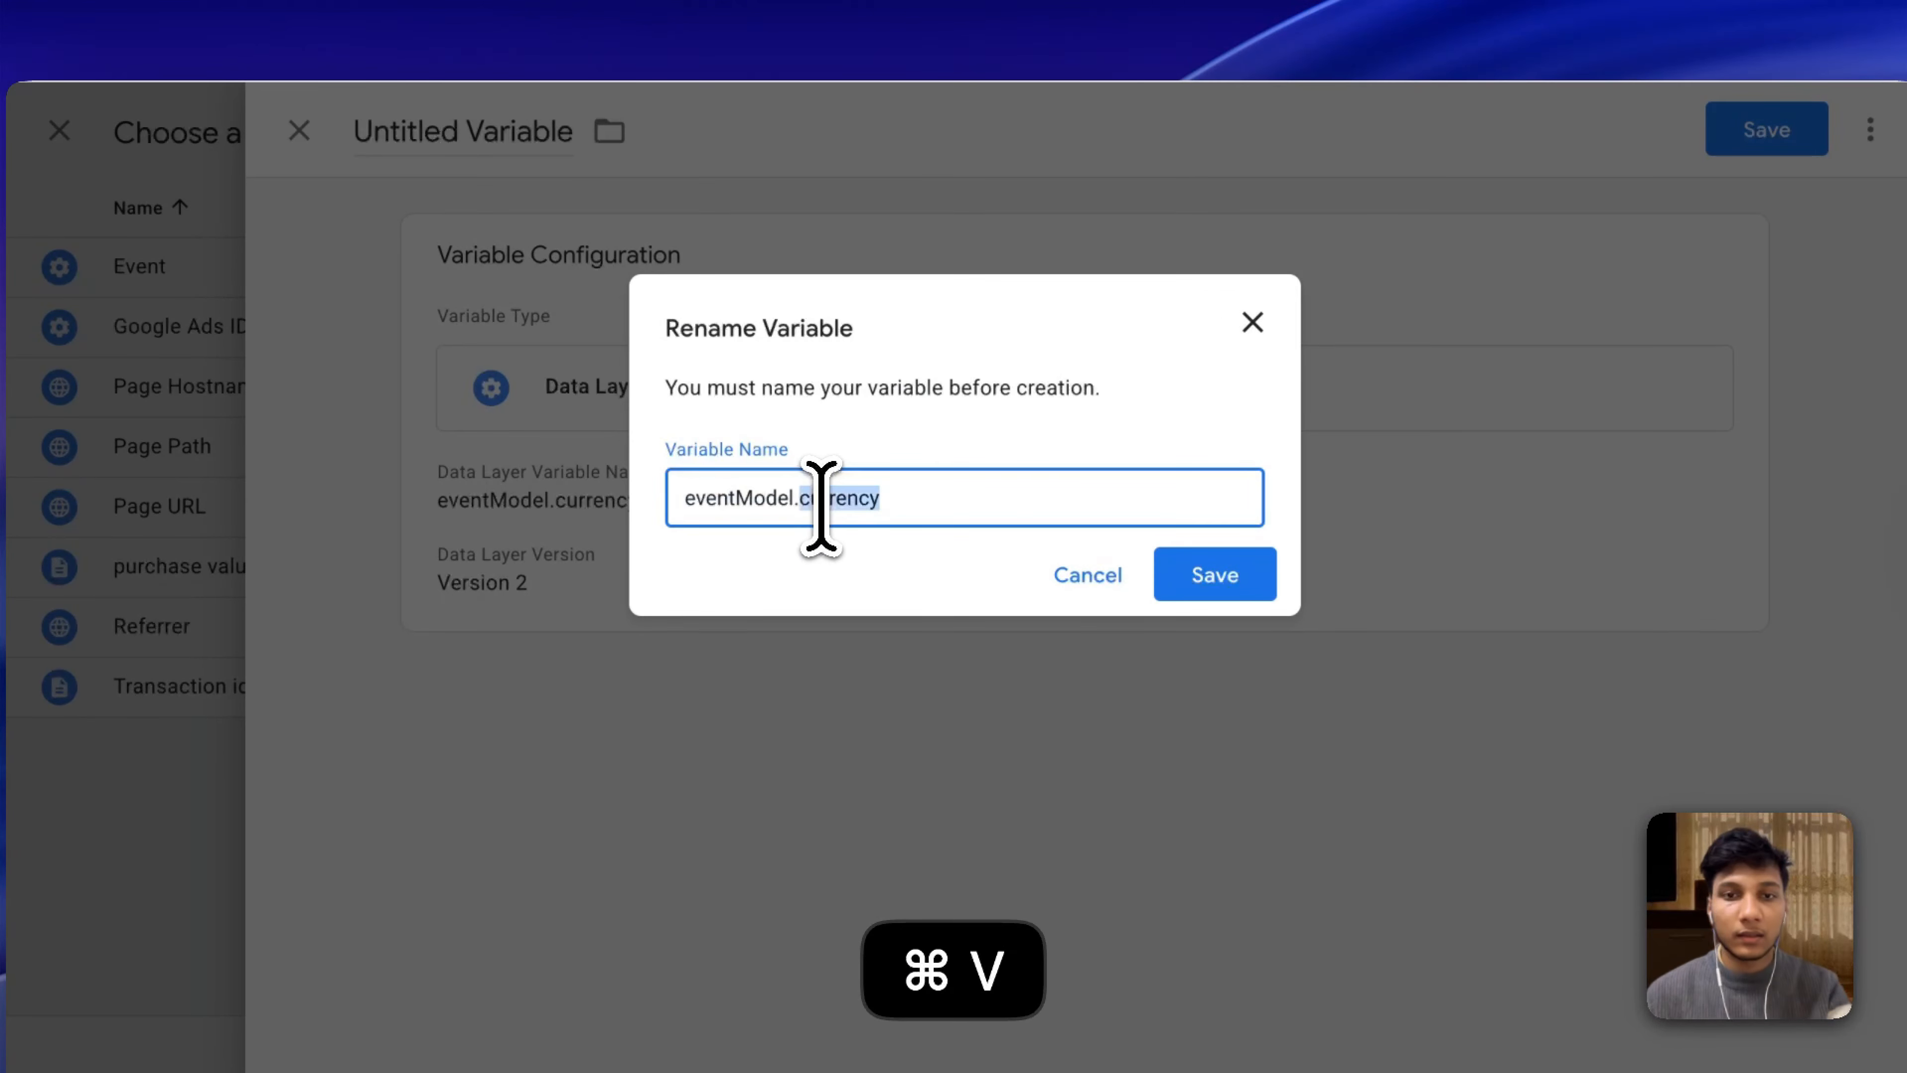
double_click(810, 498)
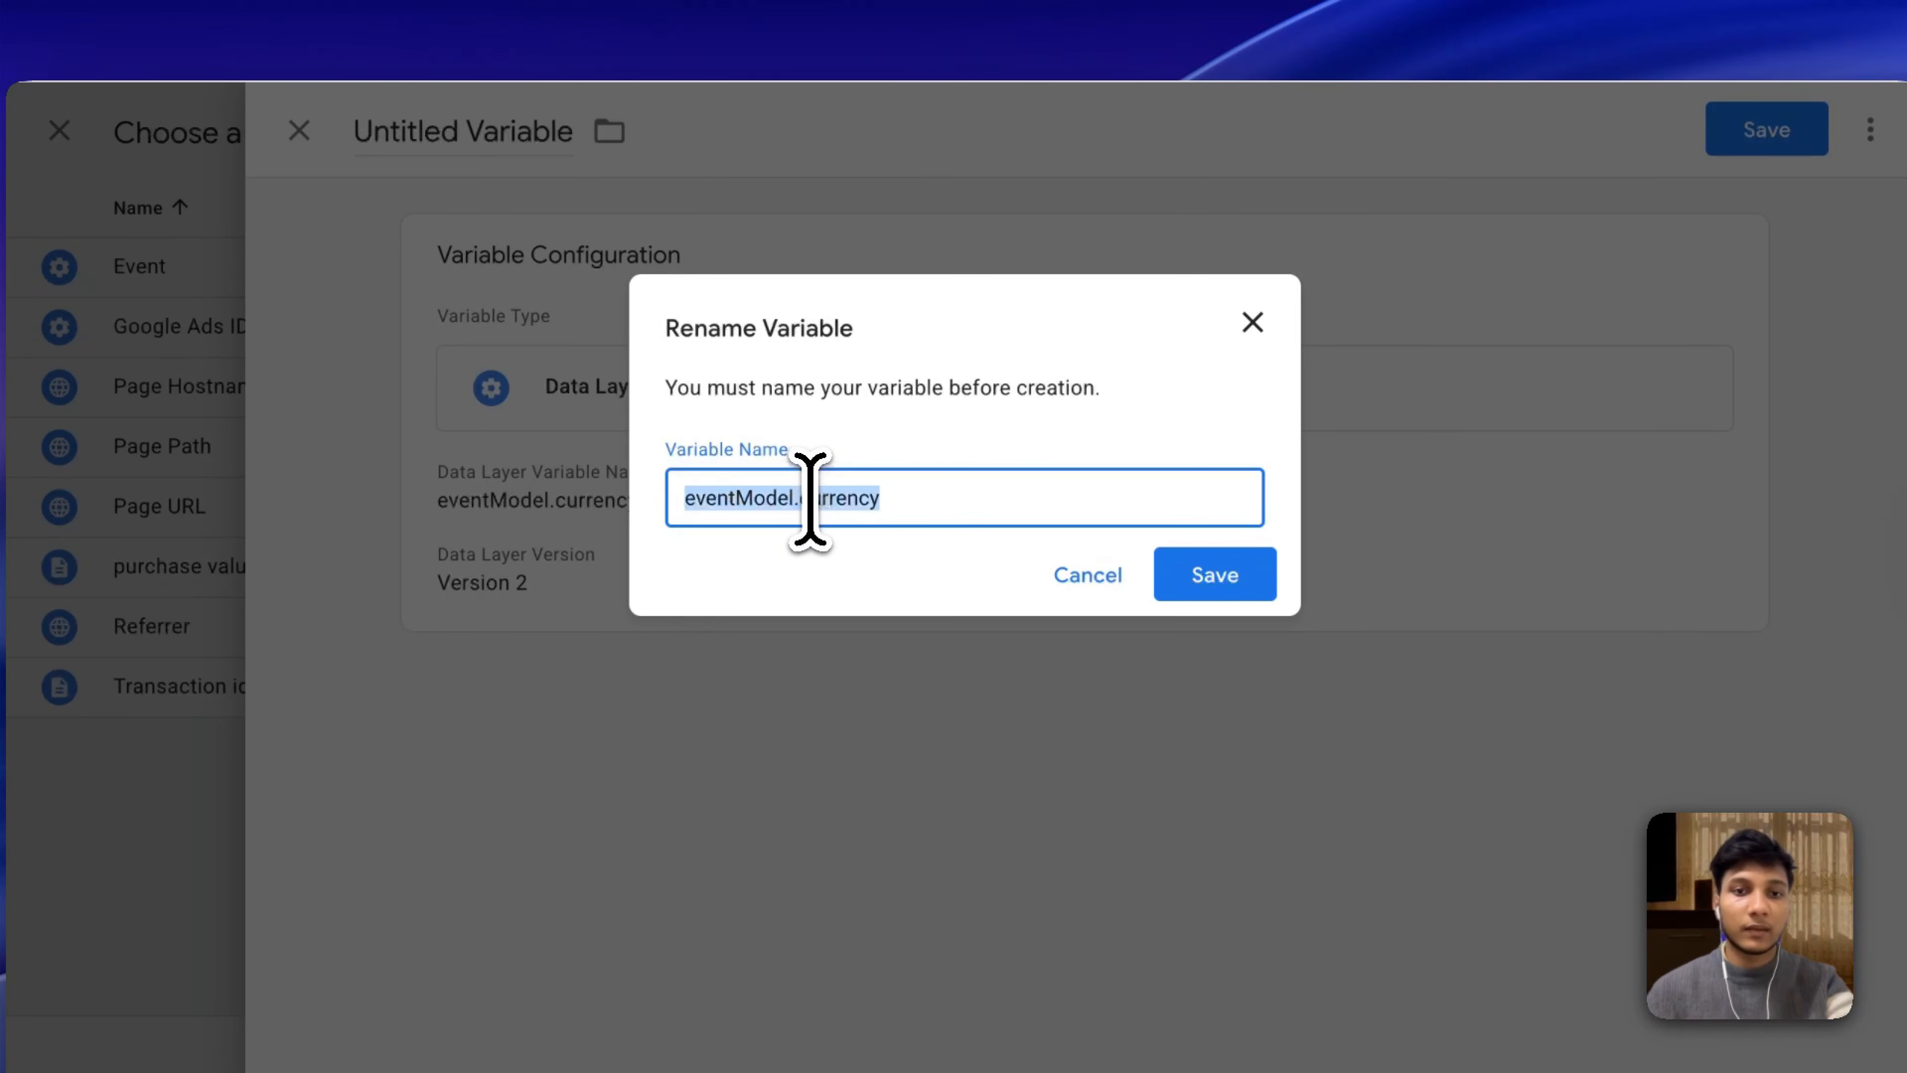
key("BackSpace")
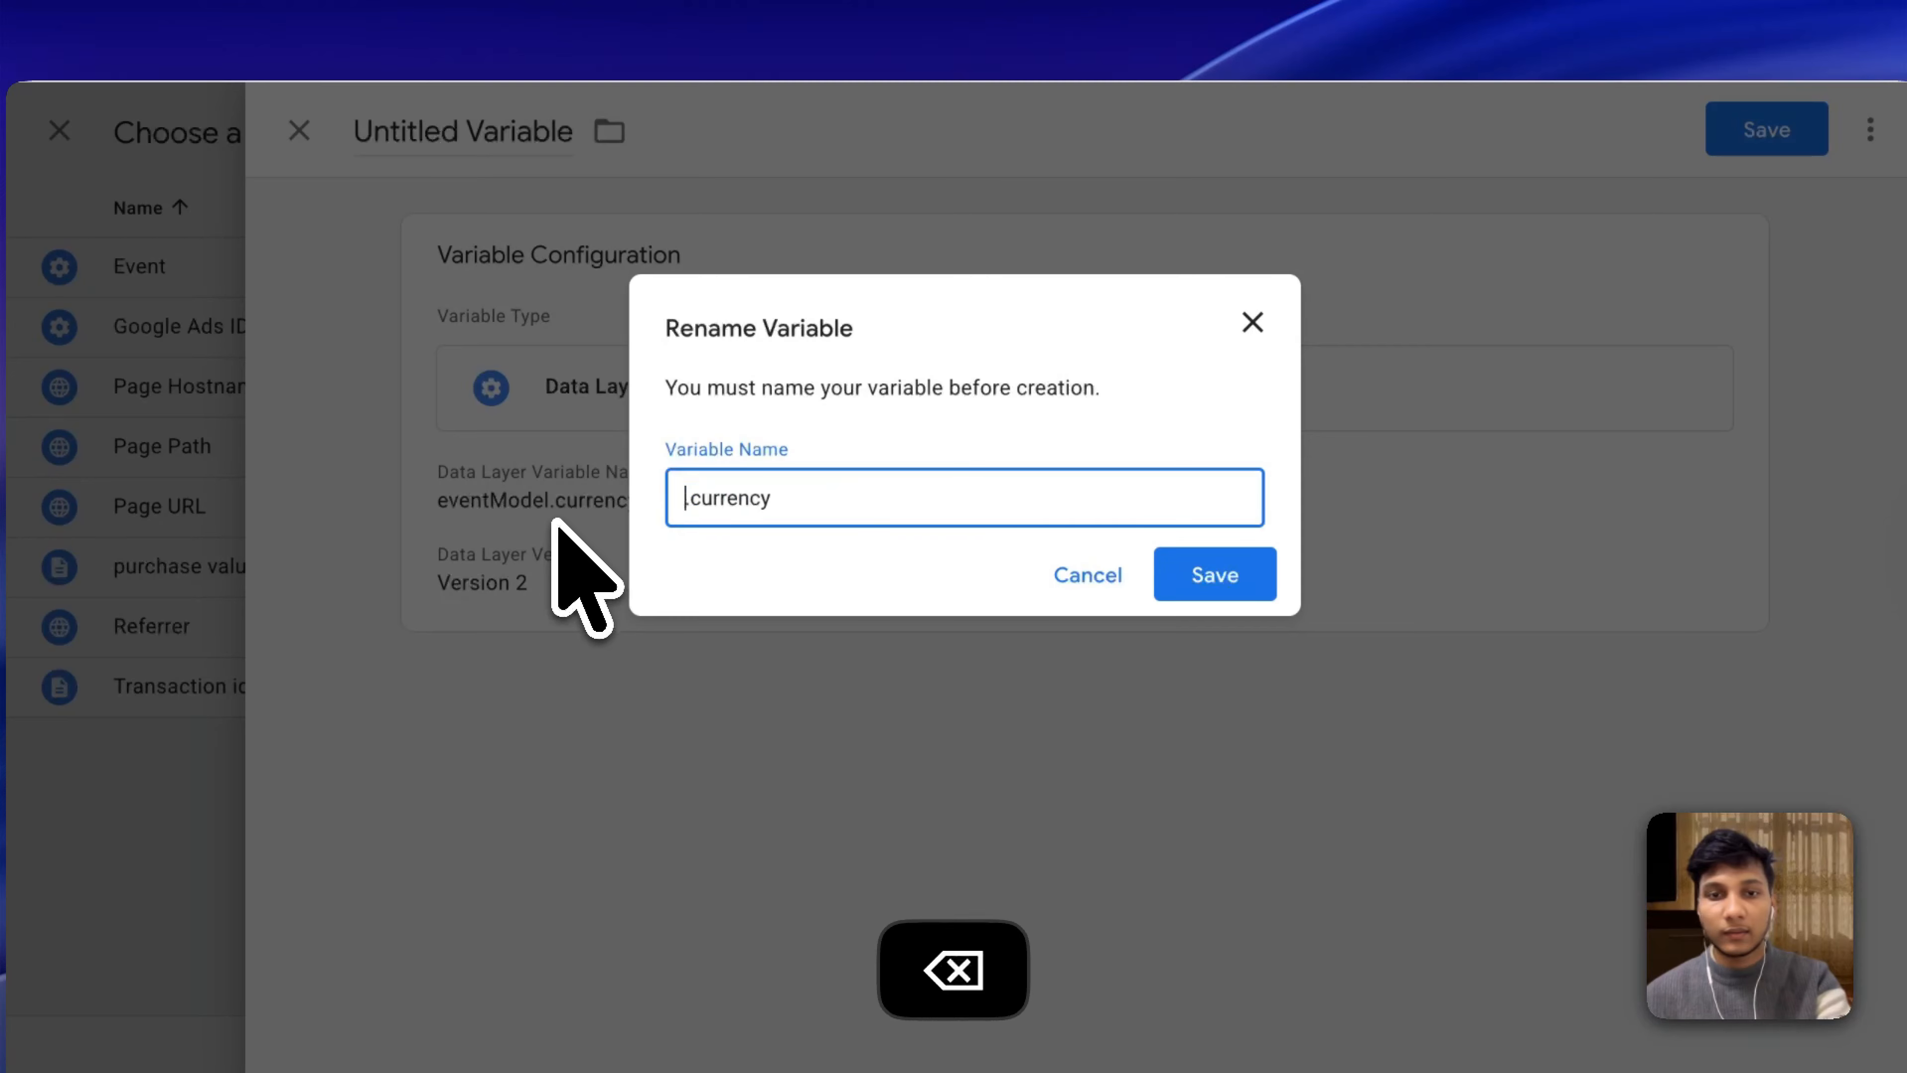
left_click_drag(702, 499, 682, 499)
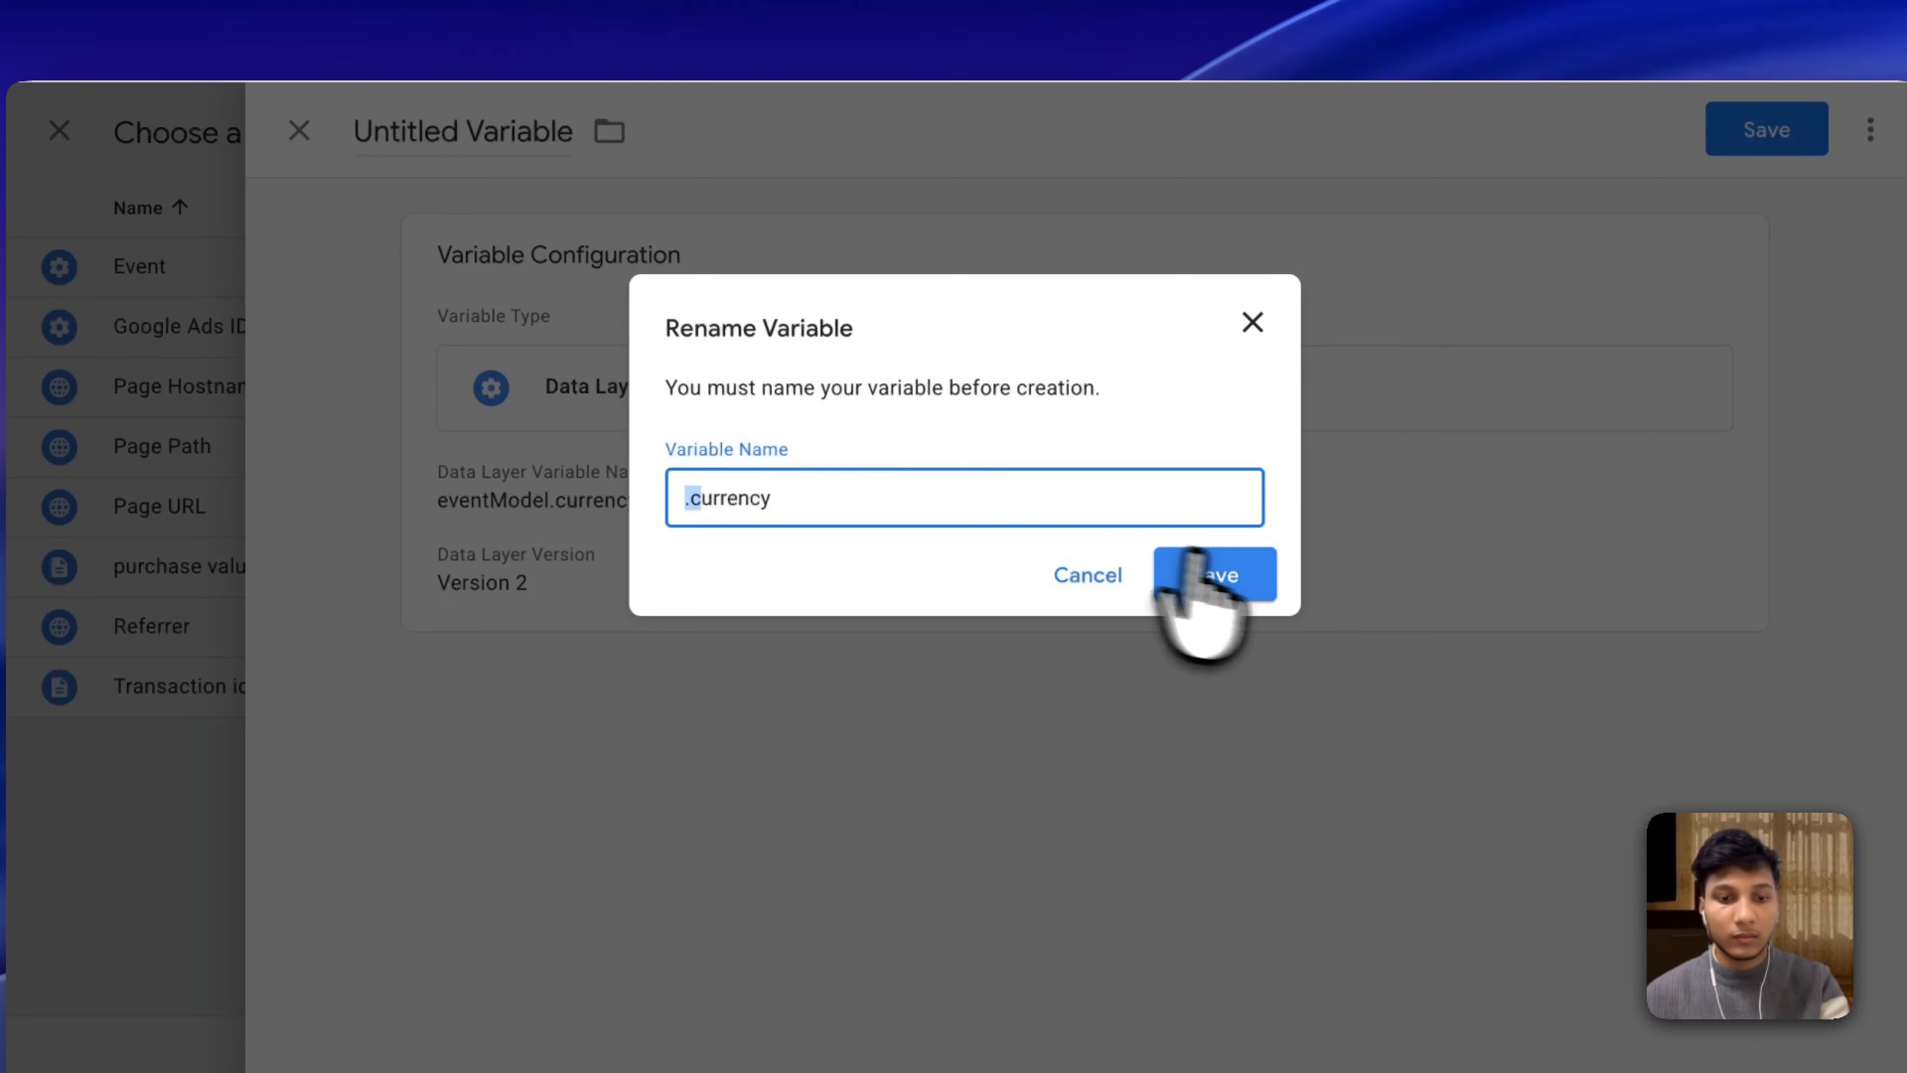
type("C")
left_click(1209, 577)
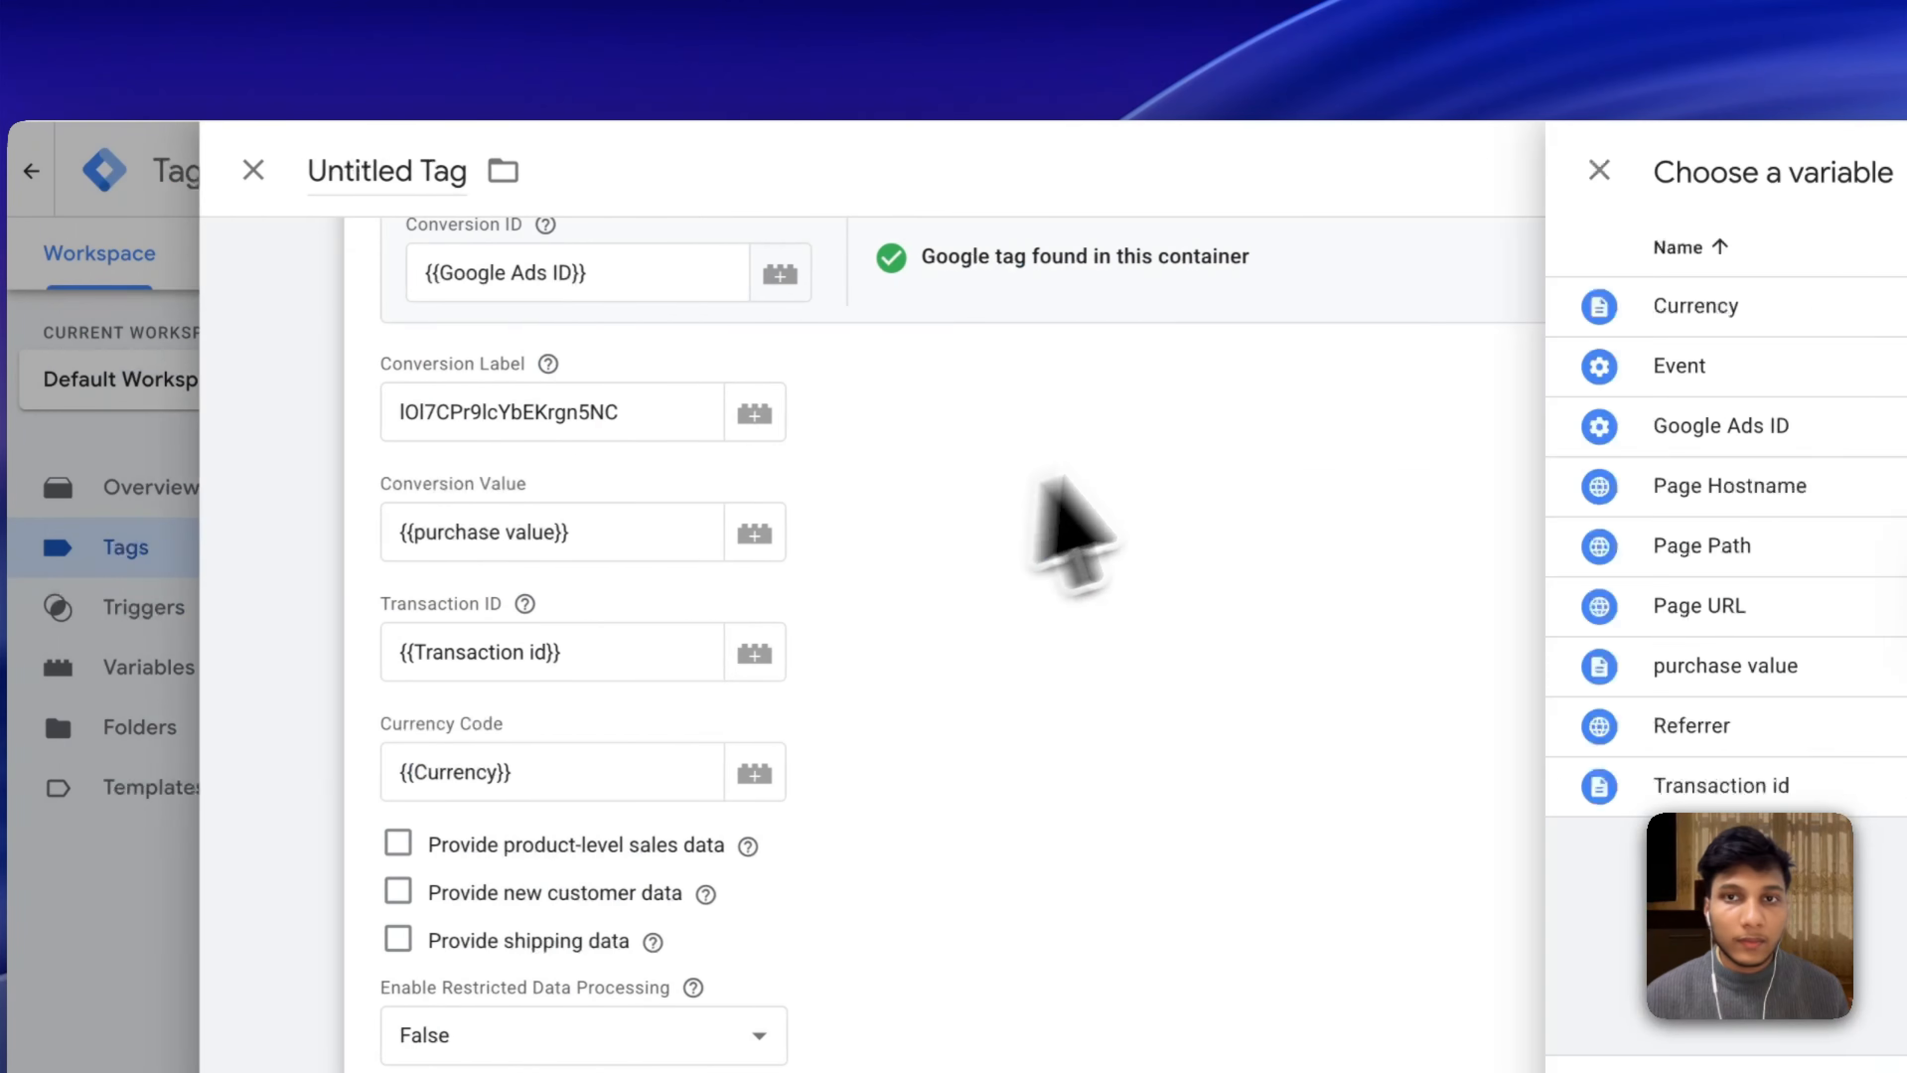
Review the purchase event's dataLayer push in Tag Assistant and the items variables and item-name JavaScript example in ChatGPT.
scroll(894, 511, "down", 1)
left_click(1143, 3)
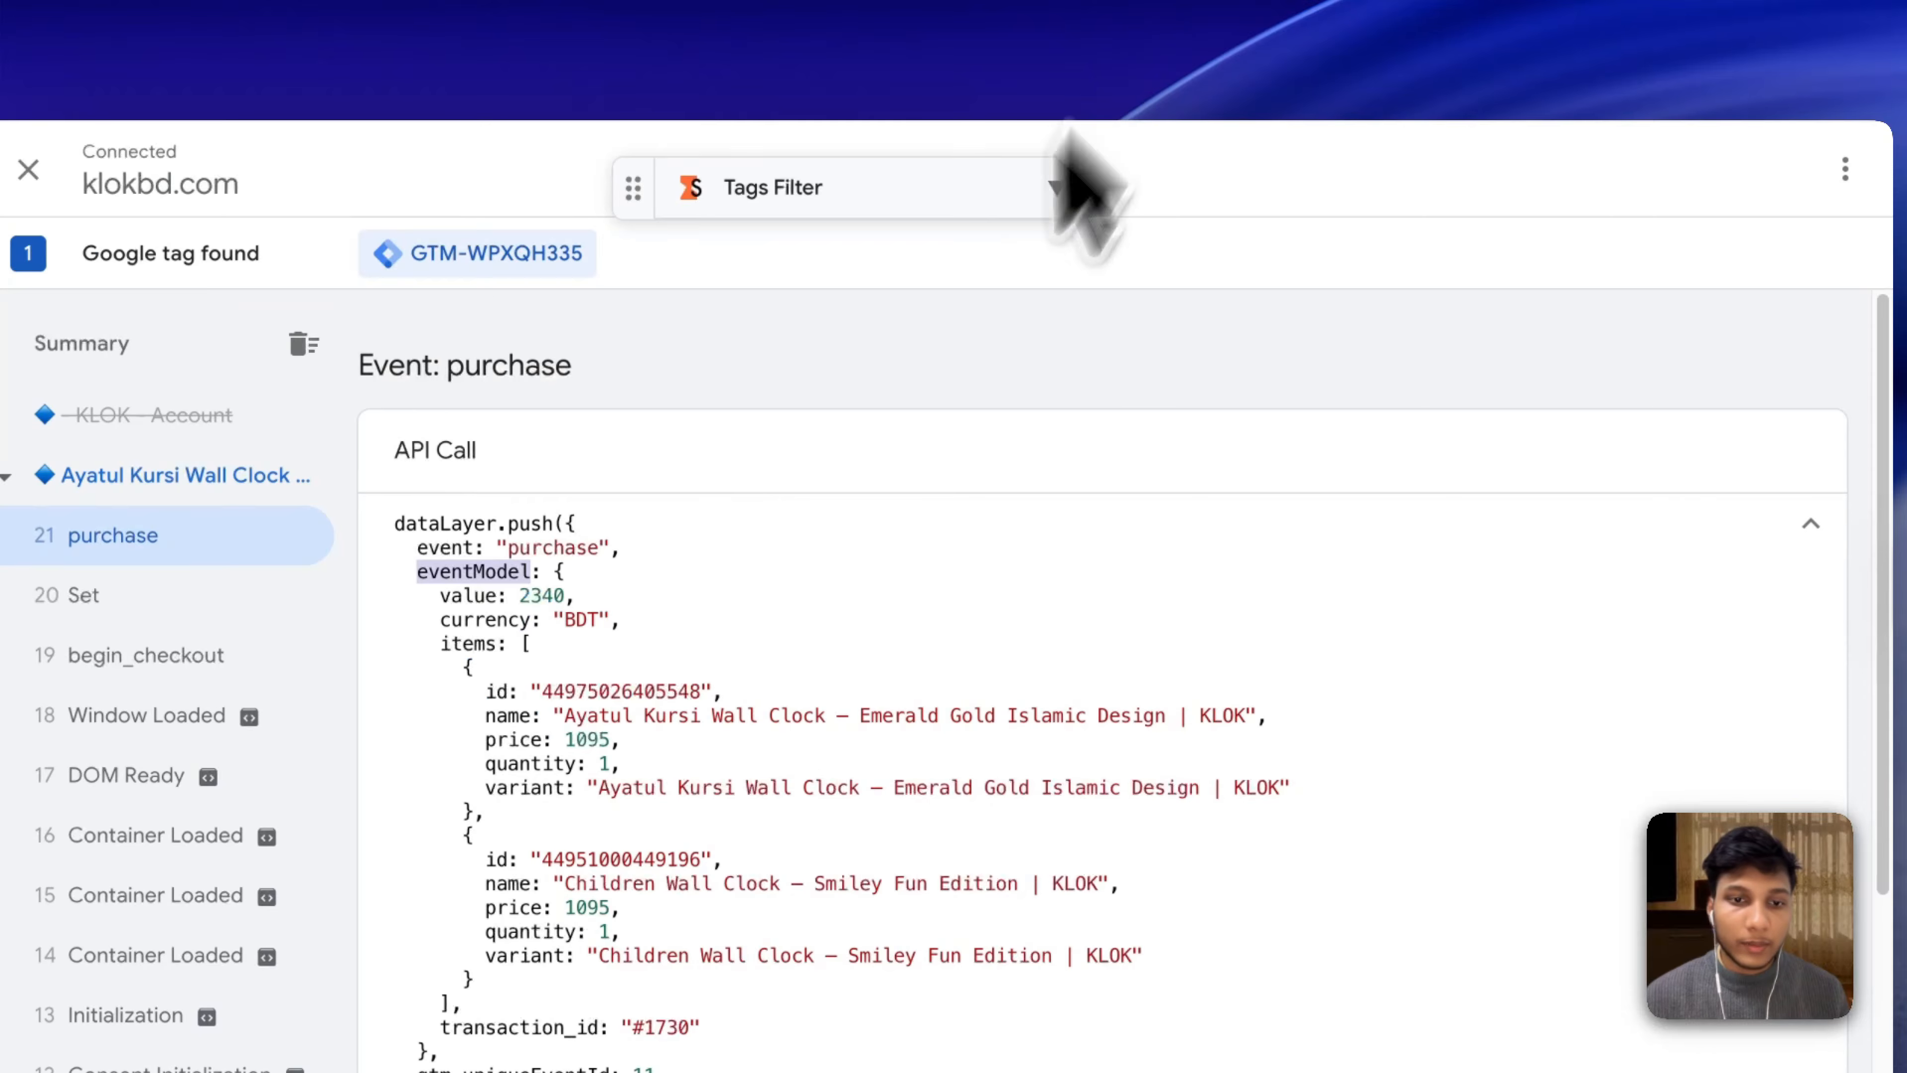
scroll(887, 511, "down", 1)
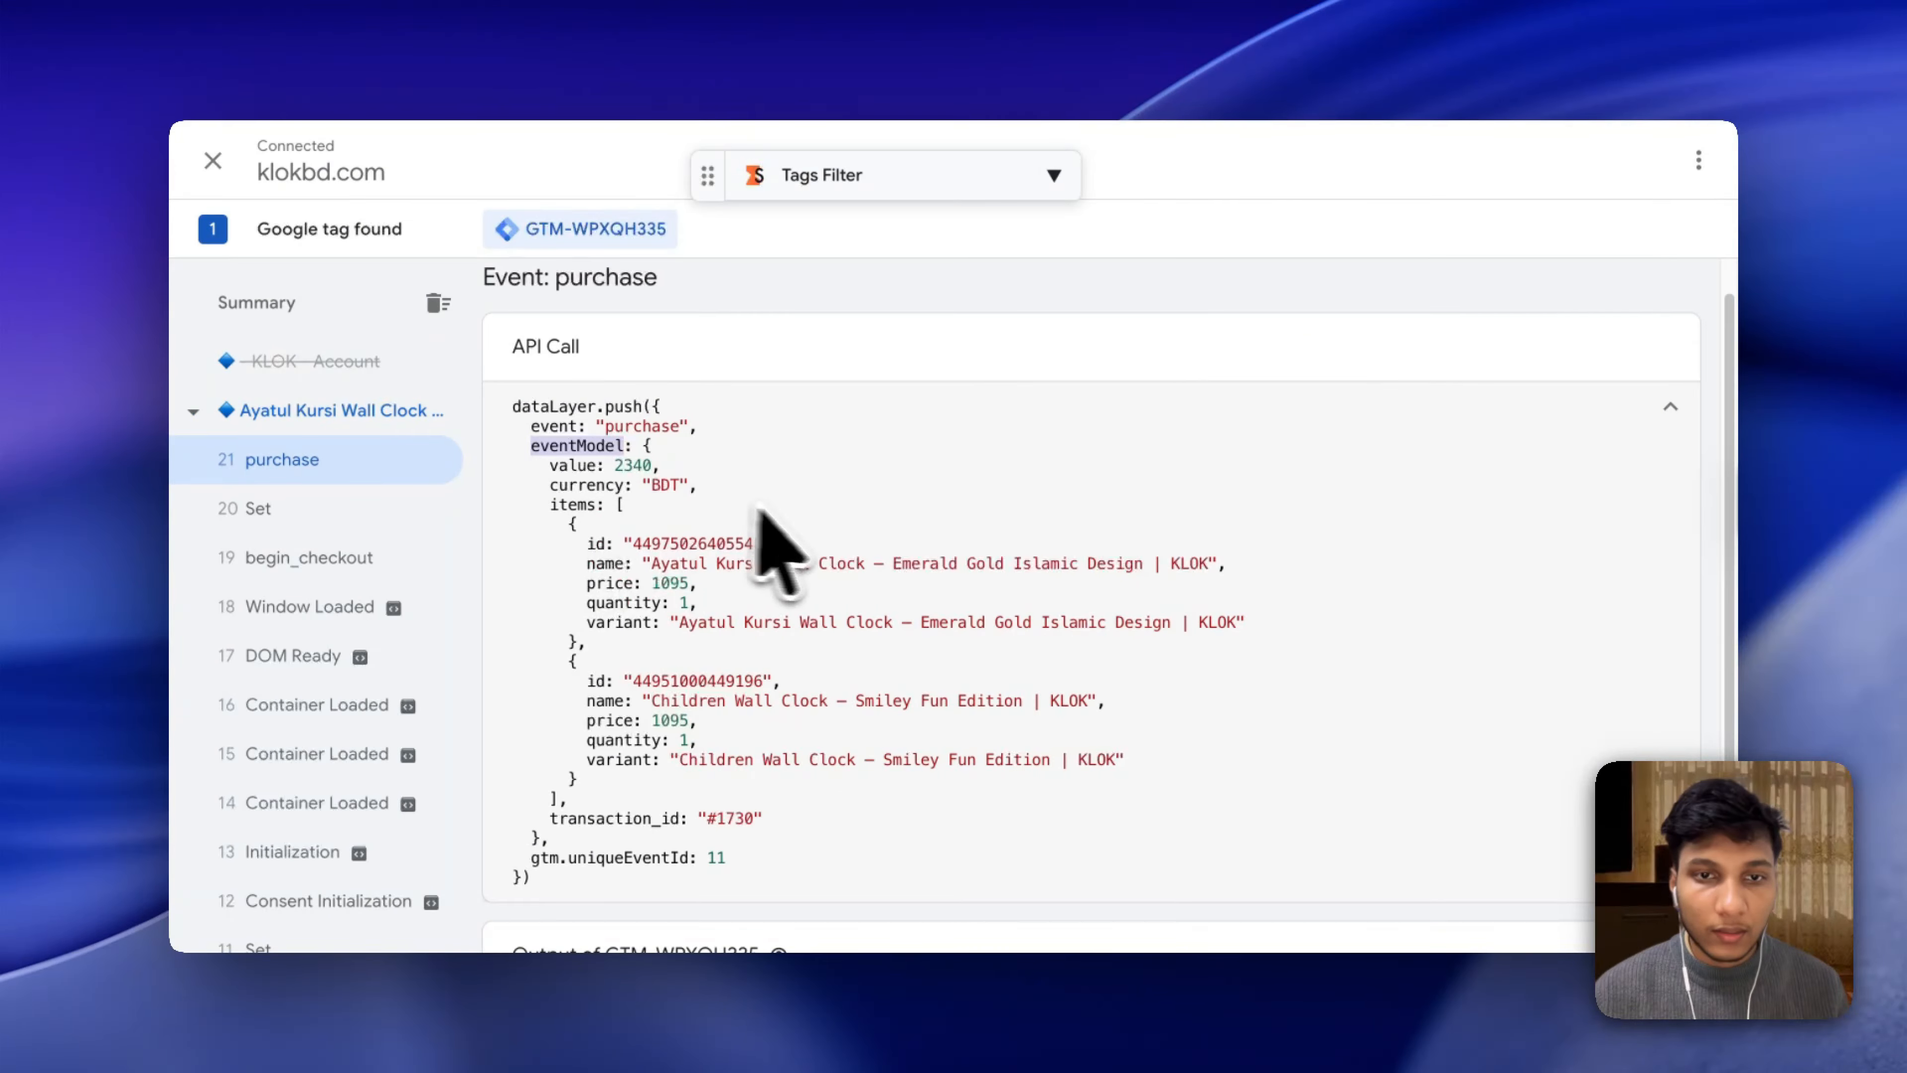
left_click(1416, 2)
scroll(1194, 266, "down", 1)
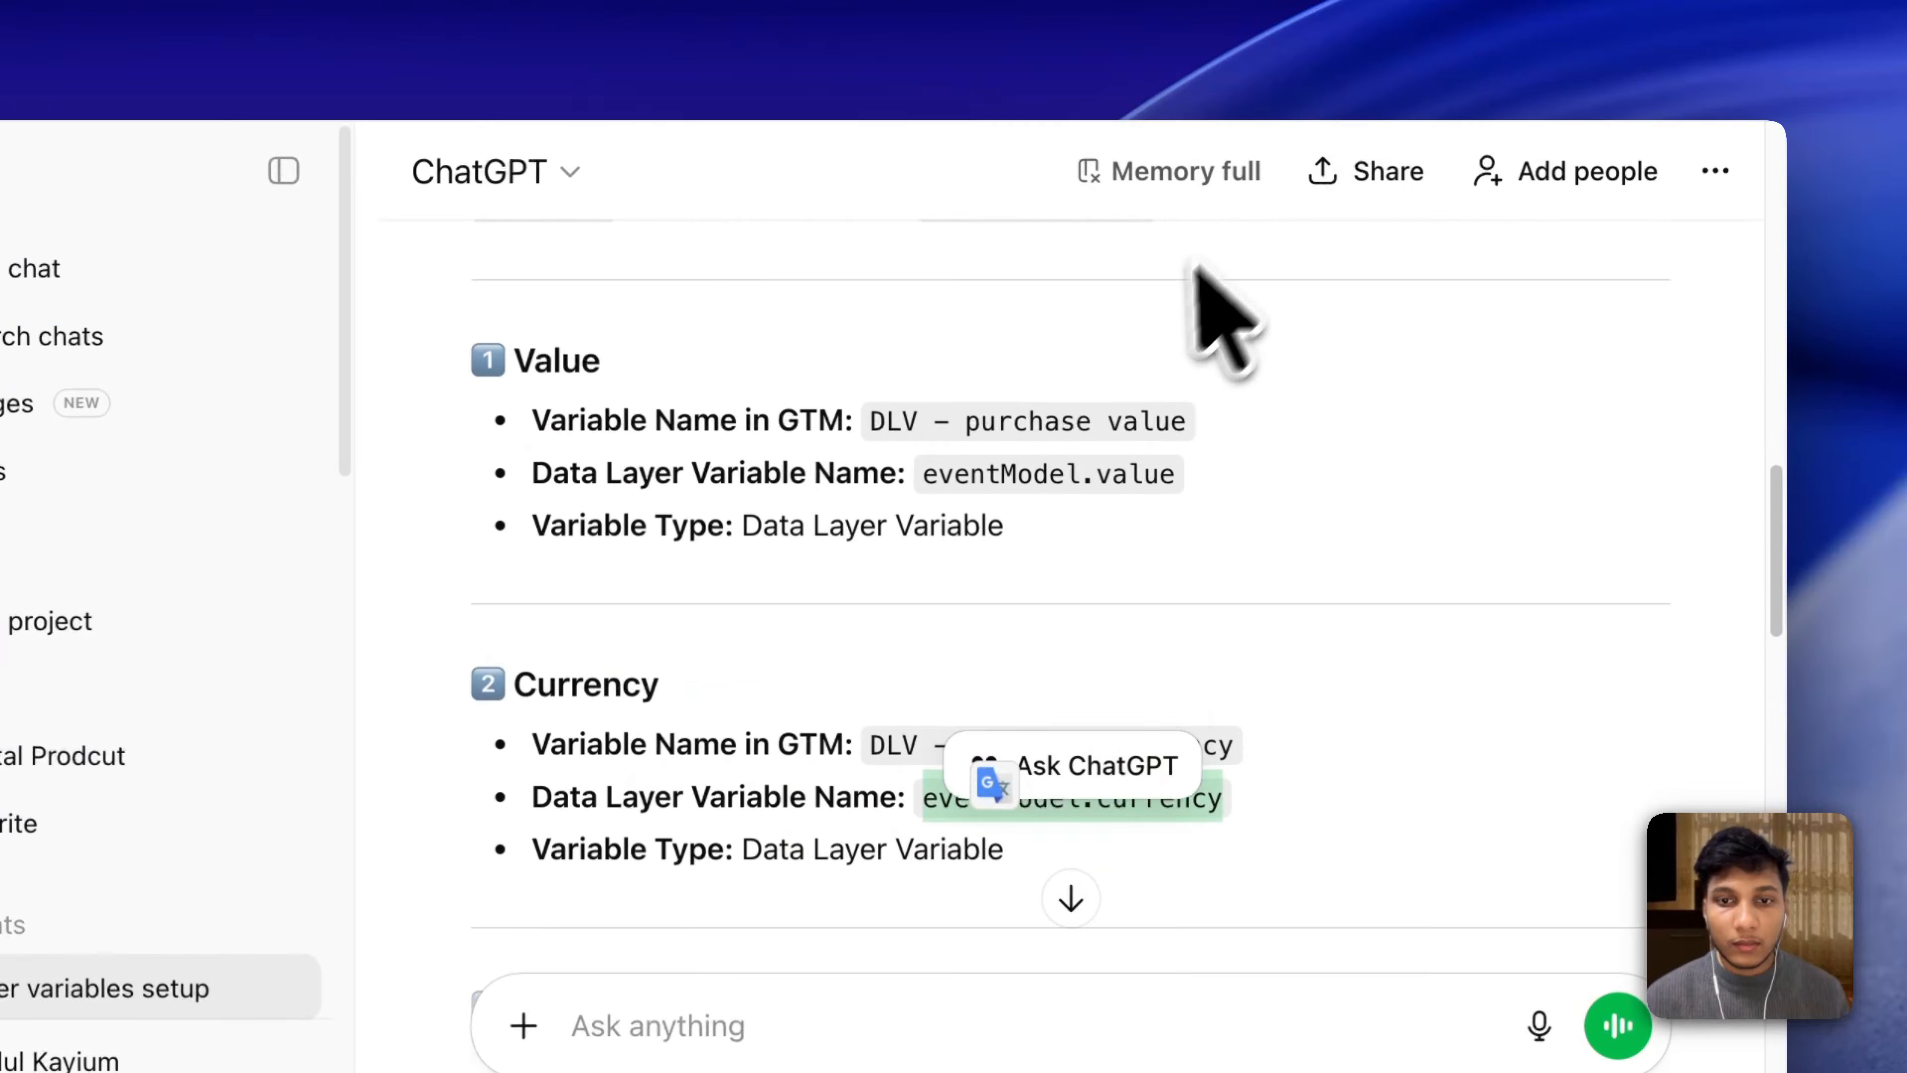
scroll(1196, 270, "down", 15)
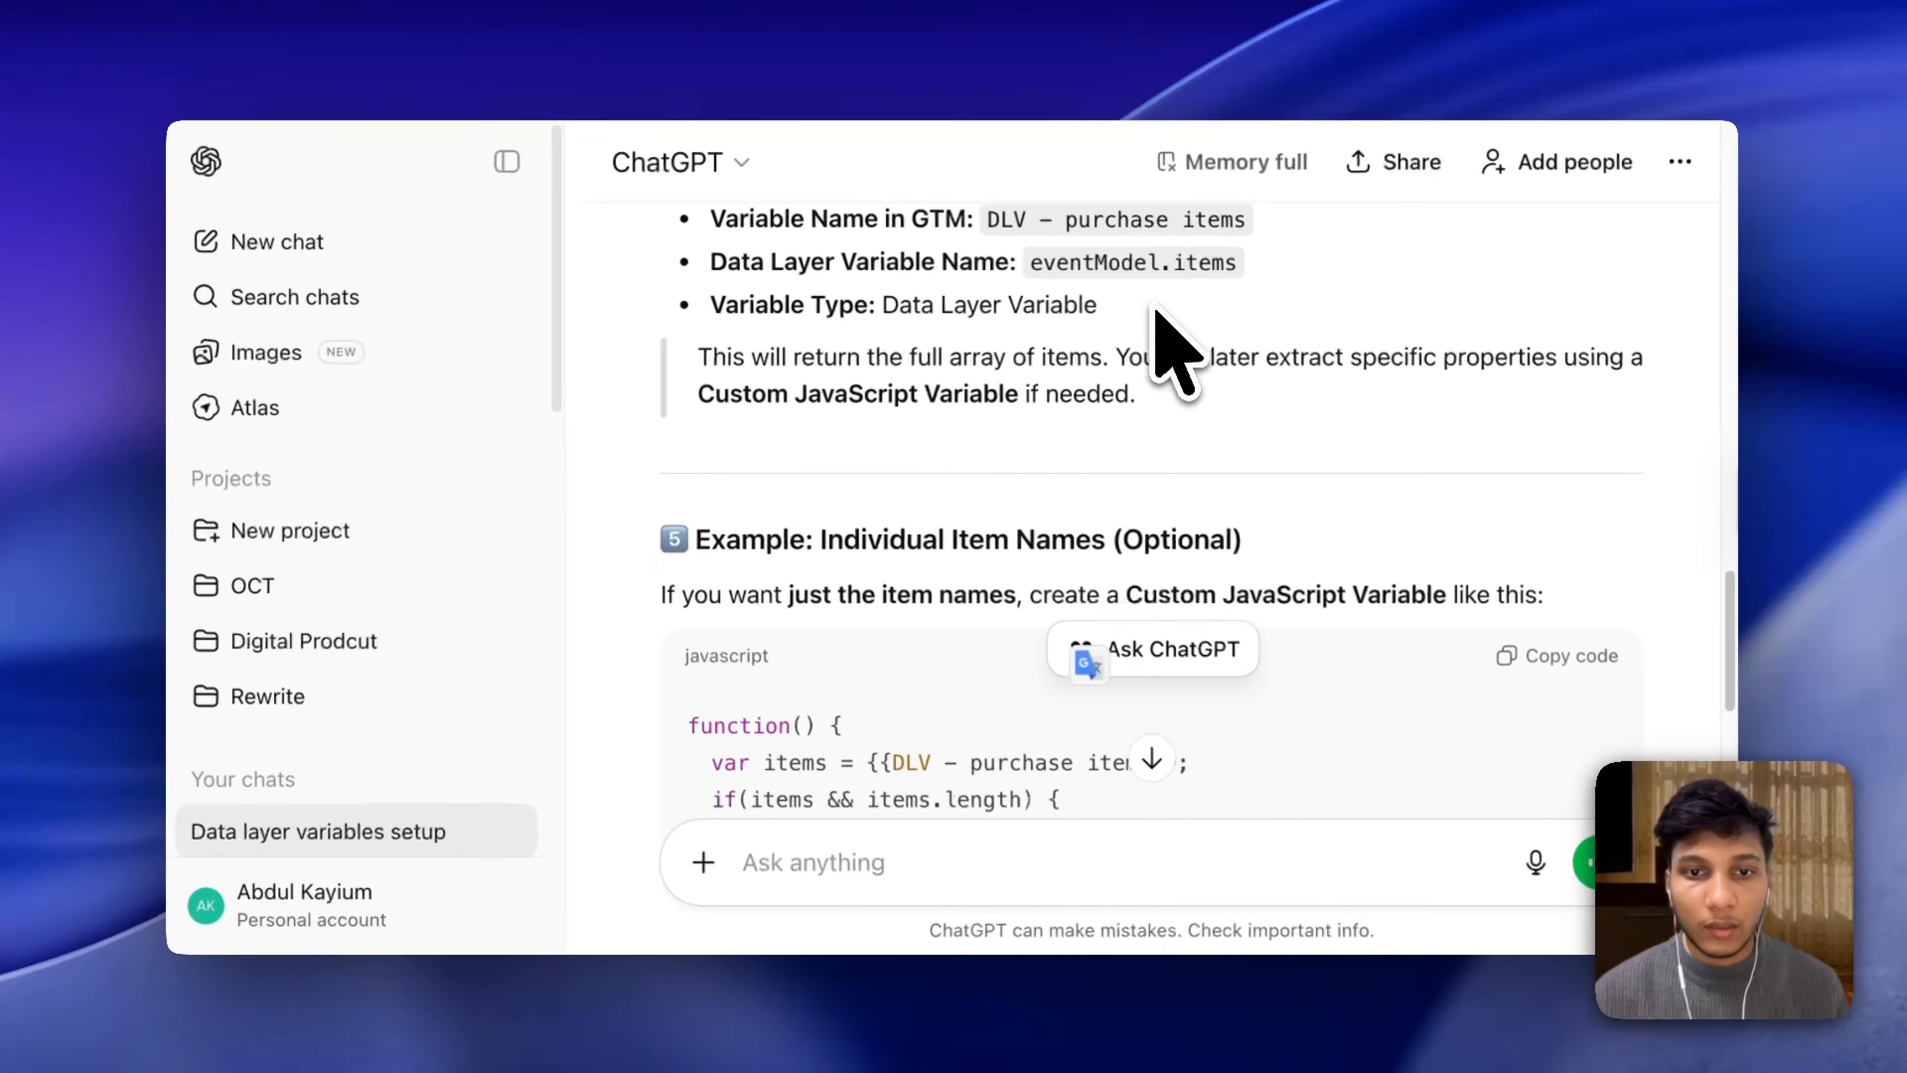
scroll(1103, 334, "down", 5)
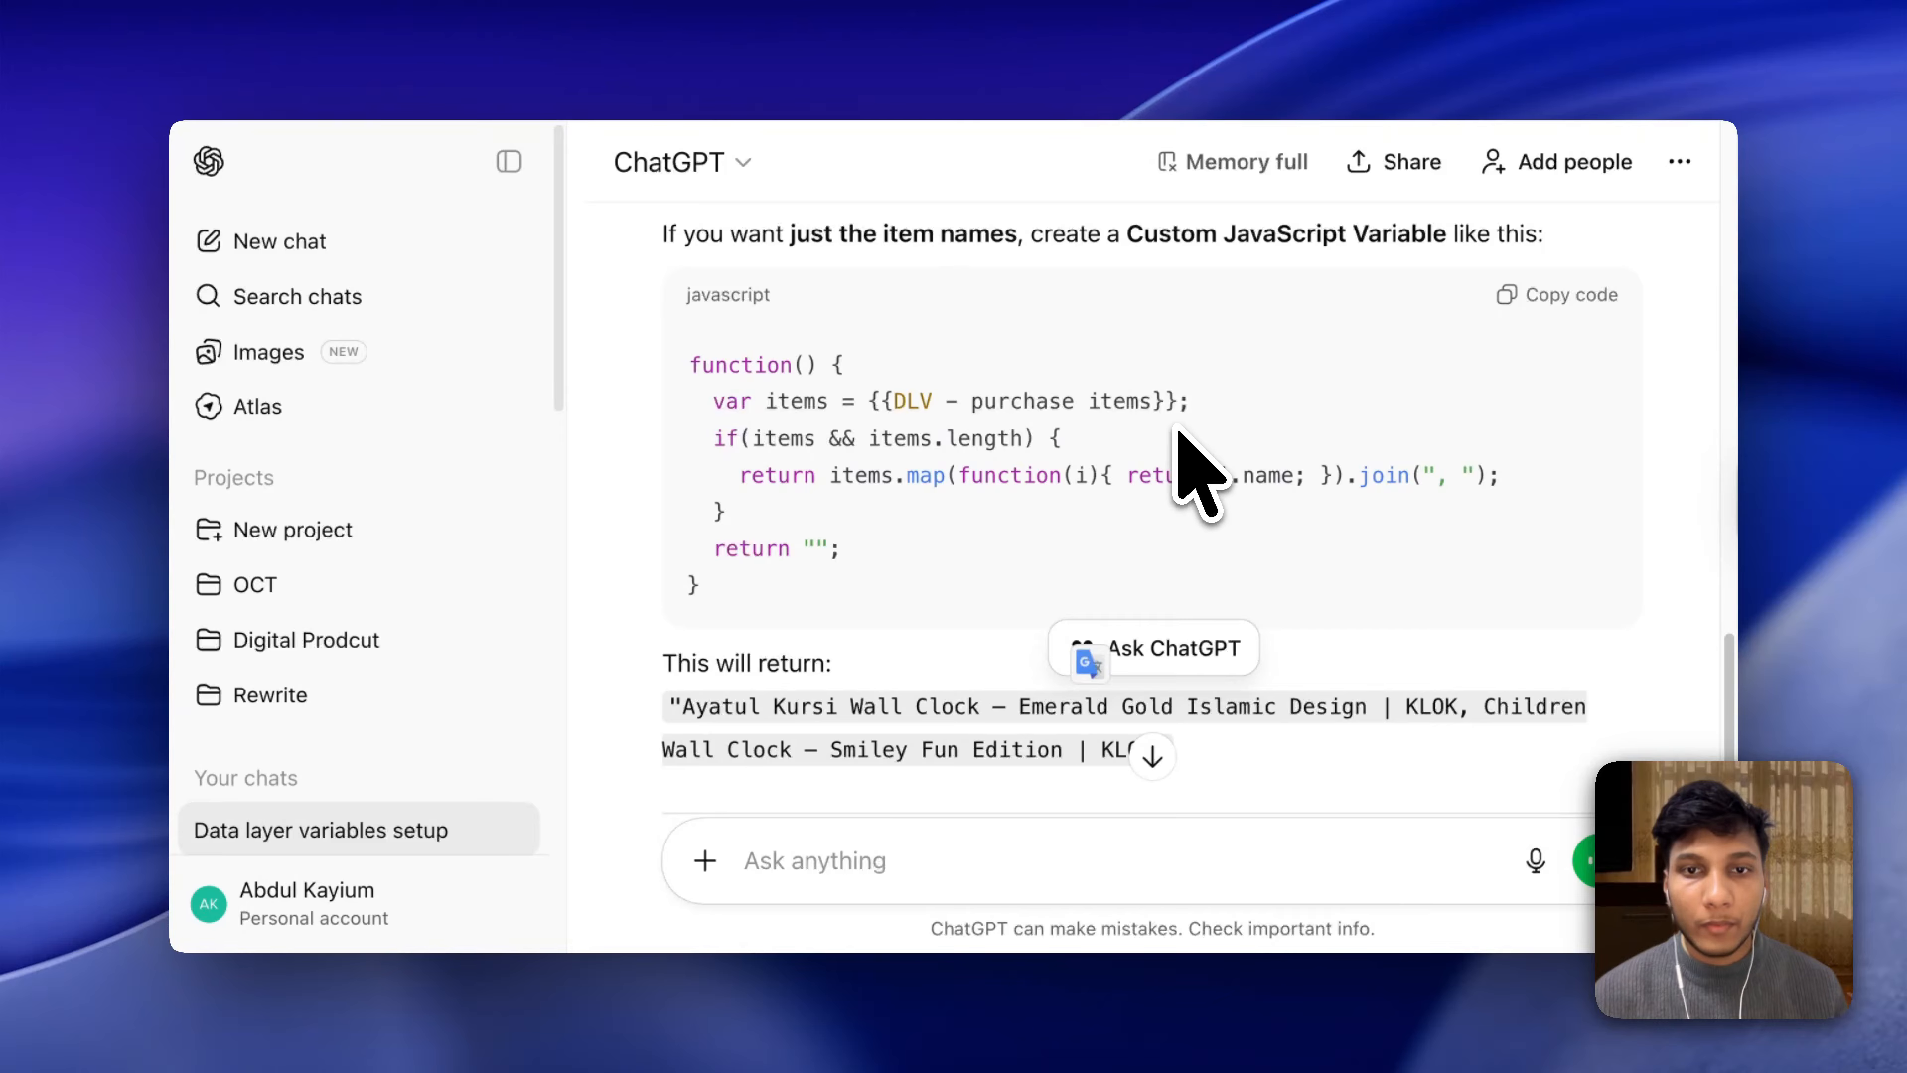
scroll(1179, 434, "up", 3)
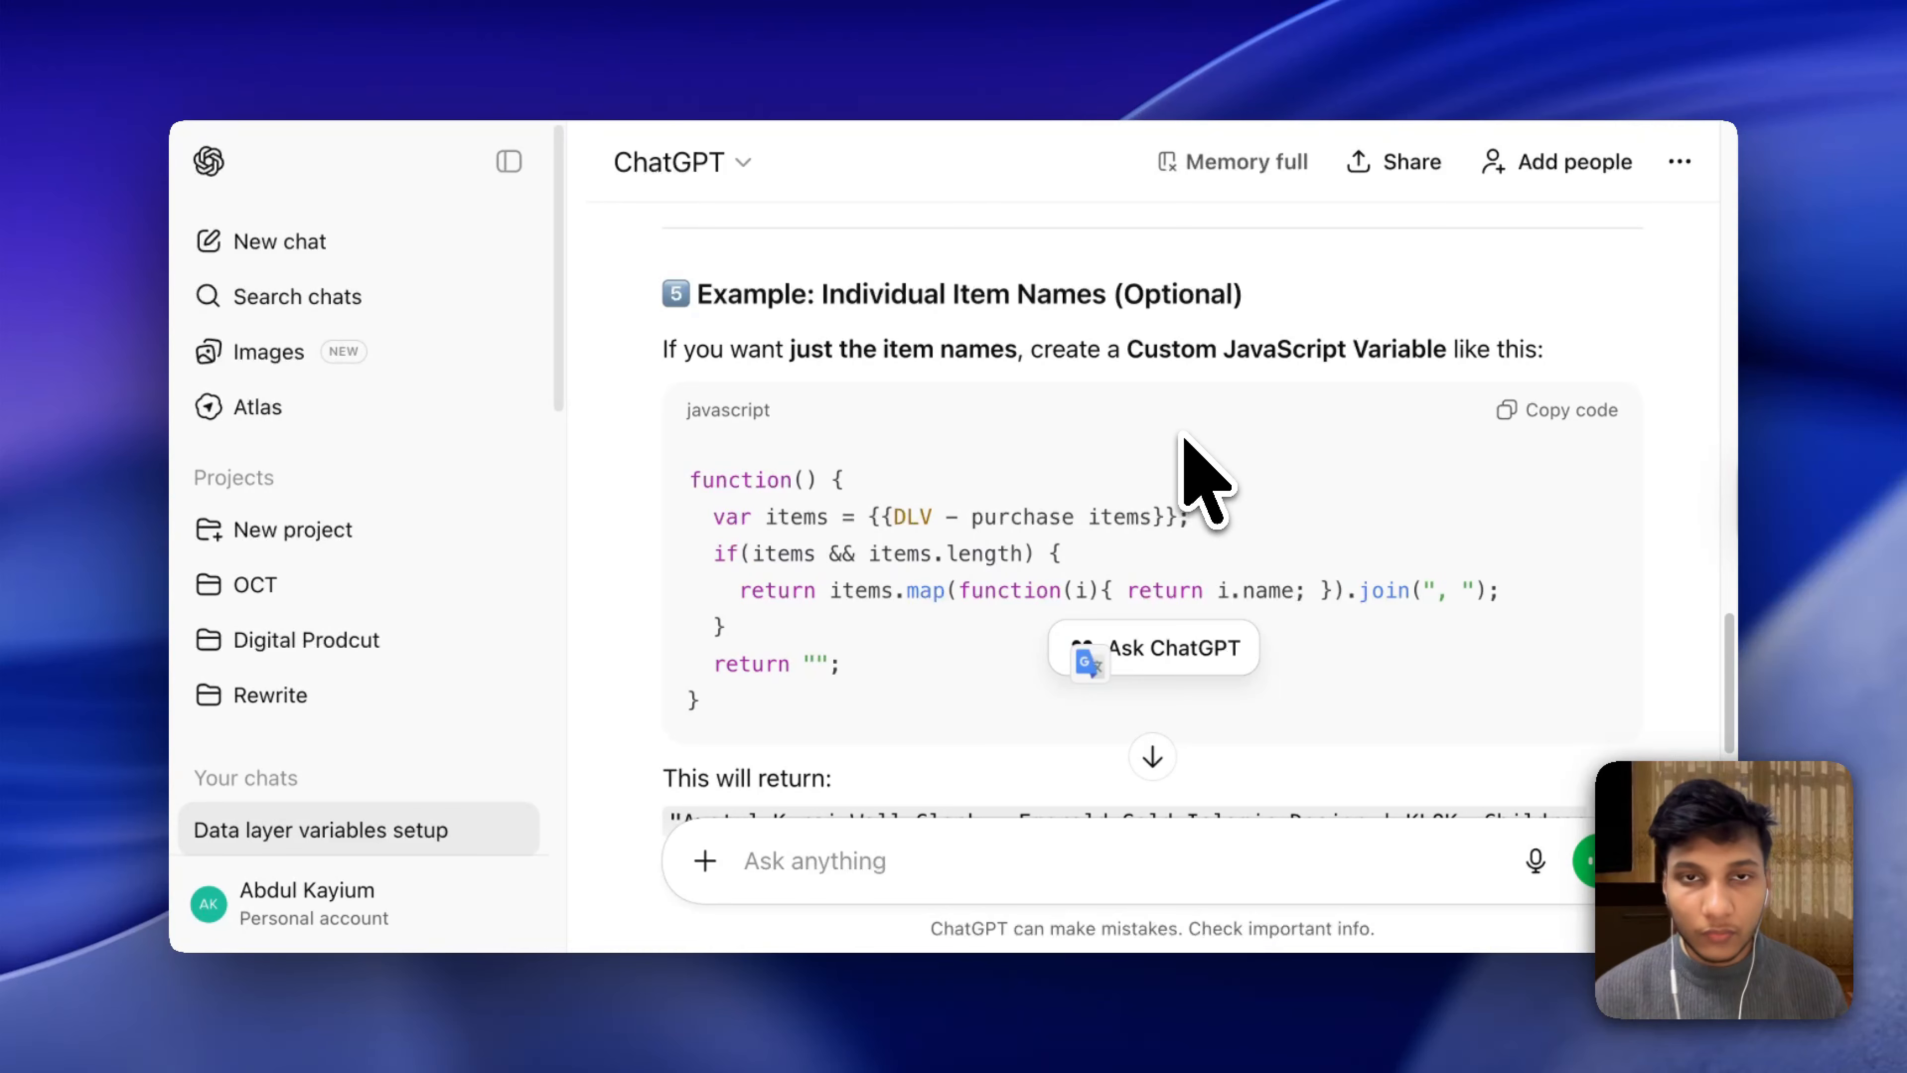
scroll(1190, 451, "up", 8)
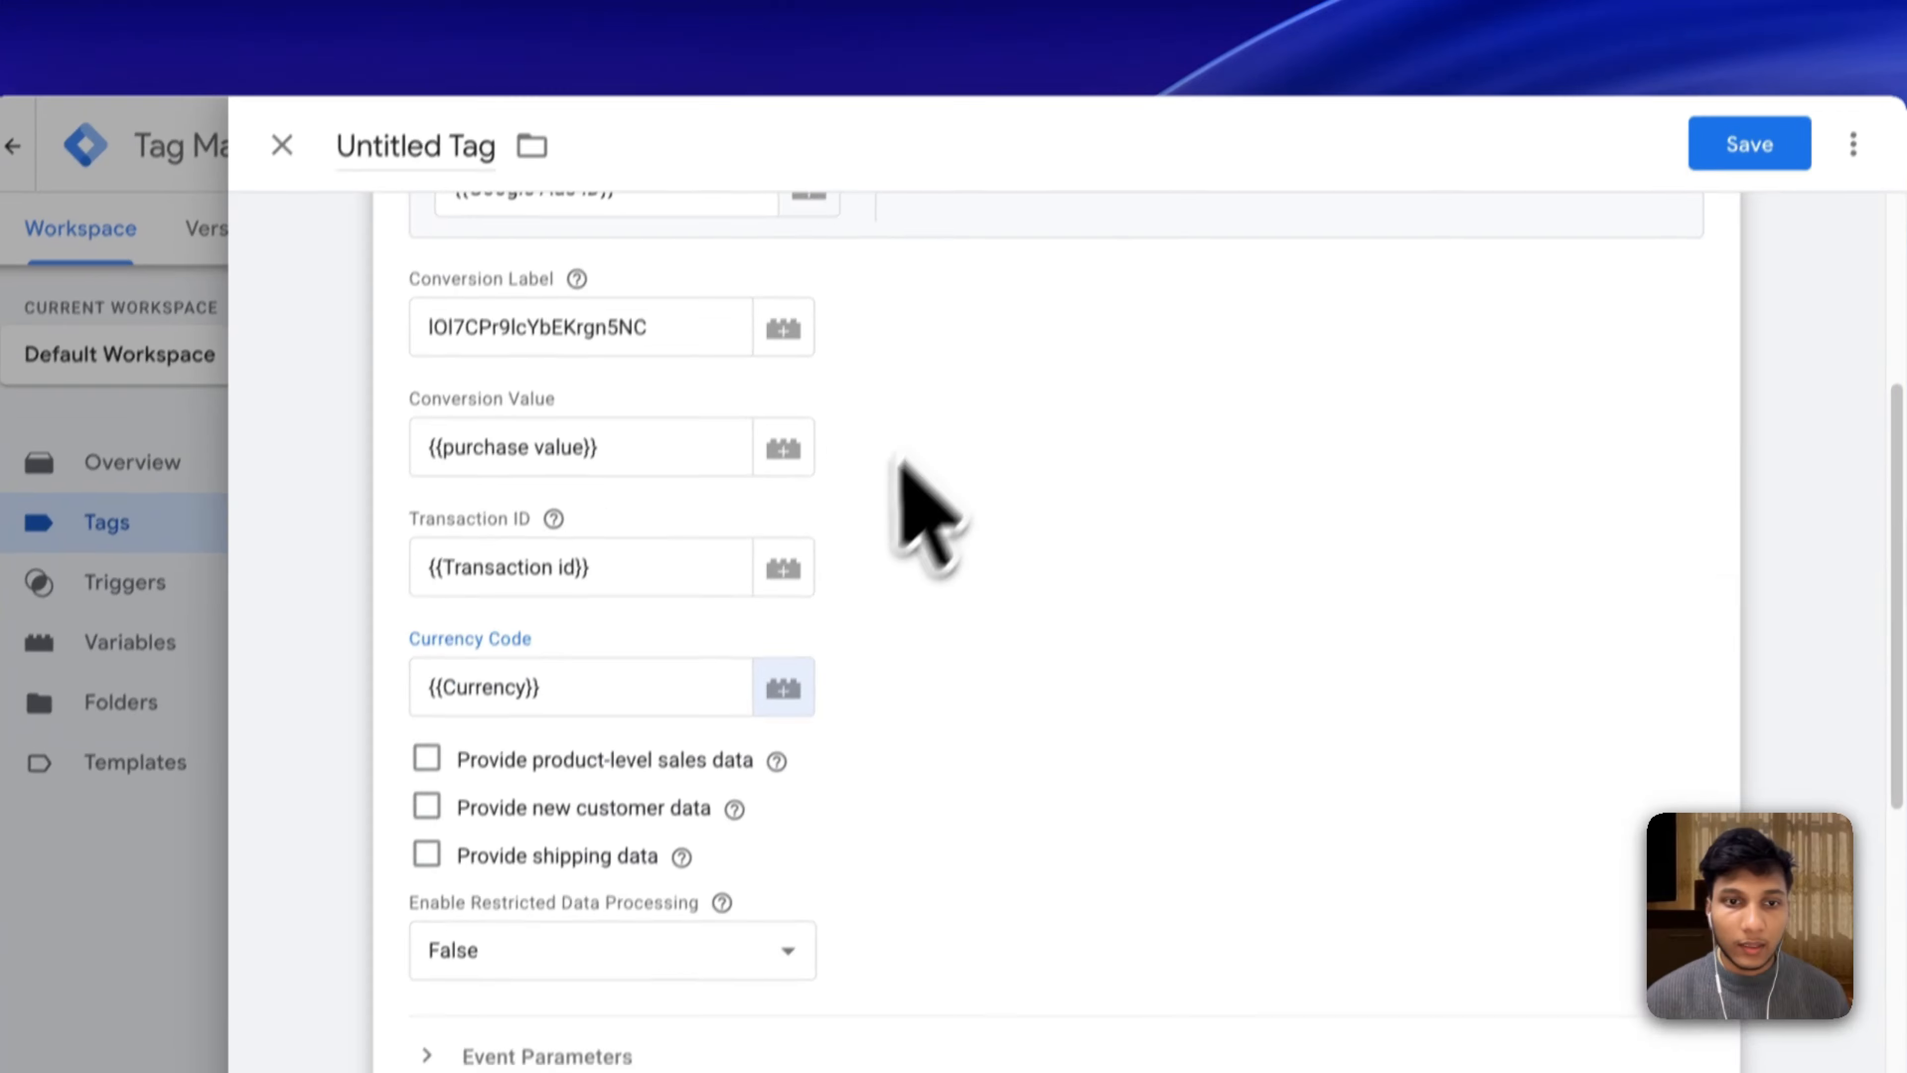
In Google Tag Manager, add a new Custom Event trigger to the tag with the event name purchase.
scroll(899, 460, "down", 8)
left_click(710, 723)
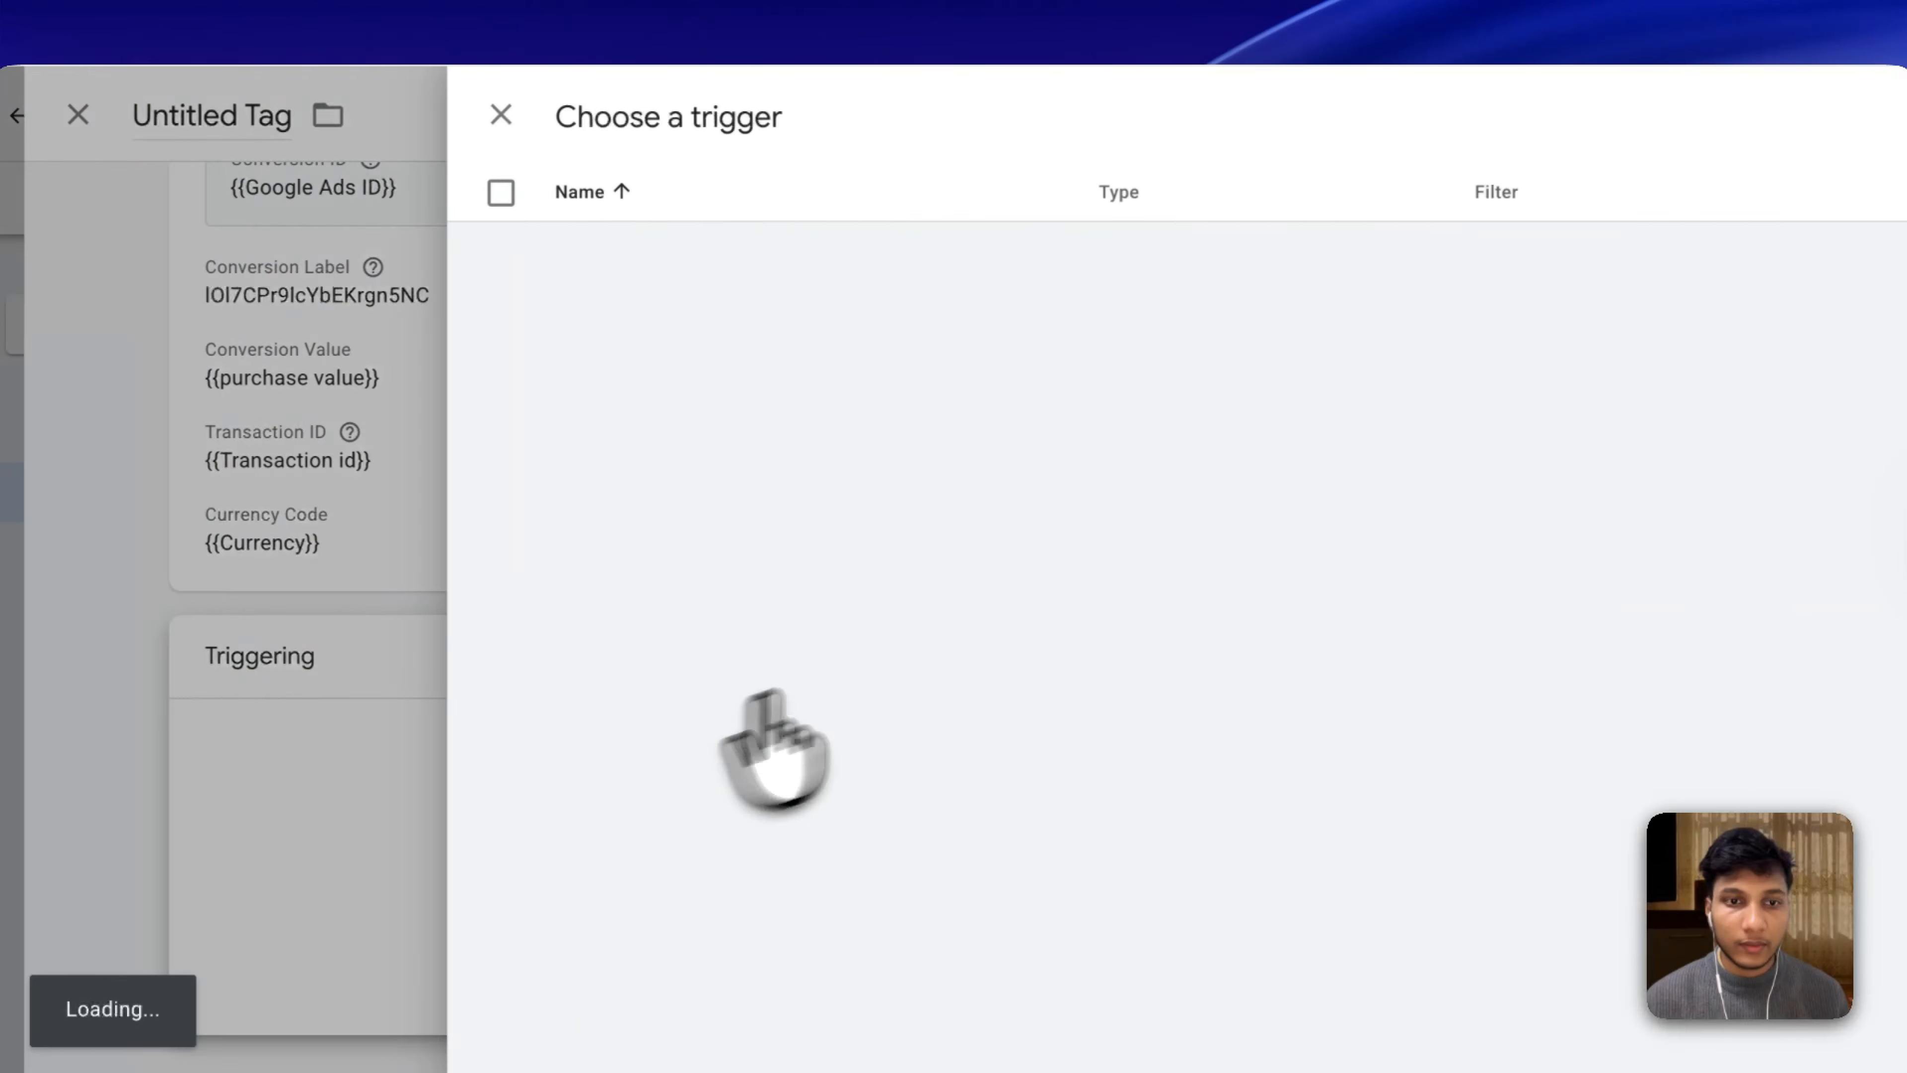
left_click(1734, 140)
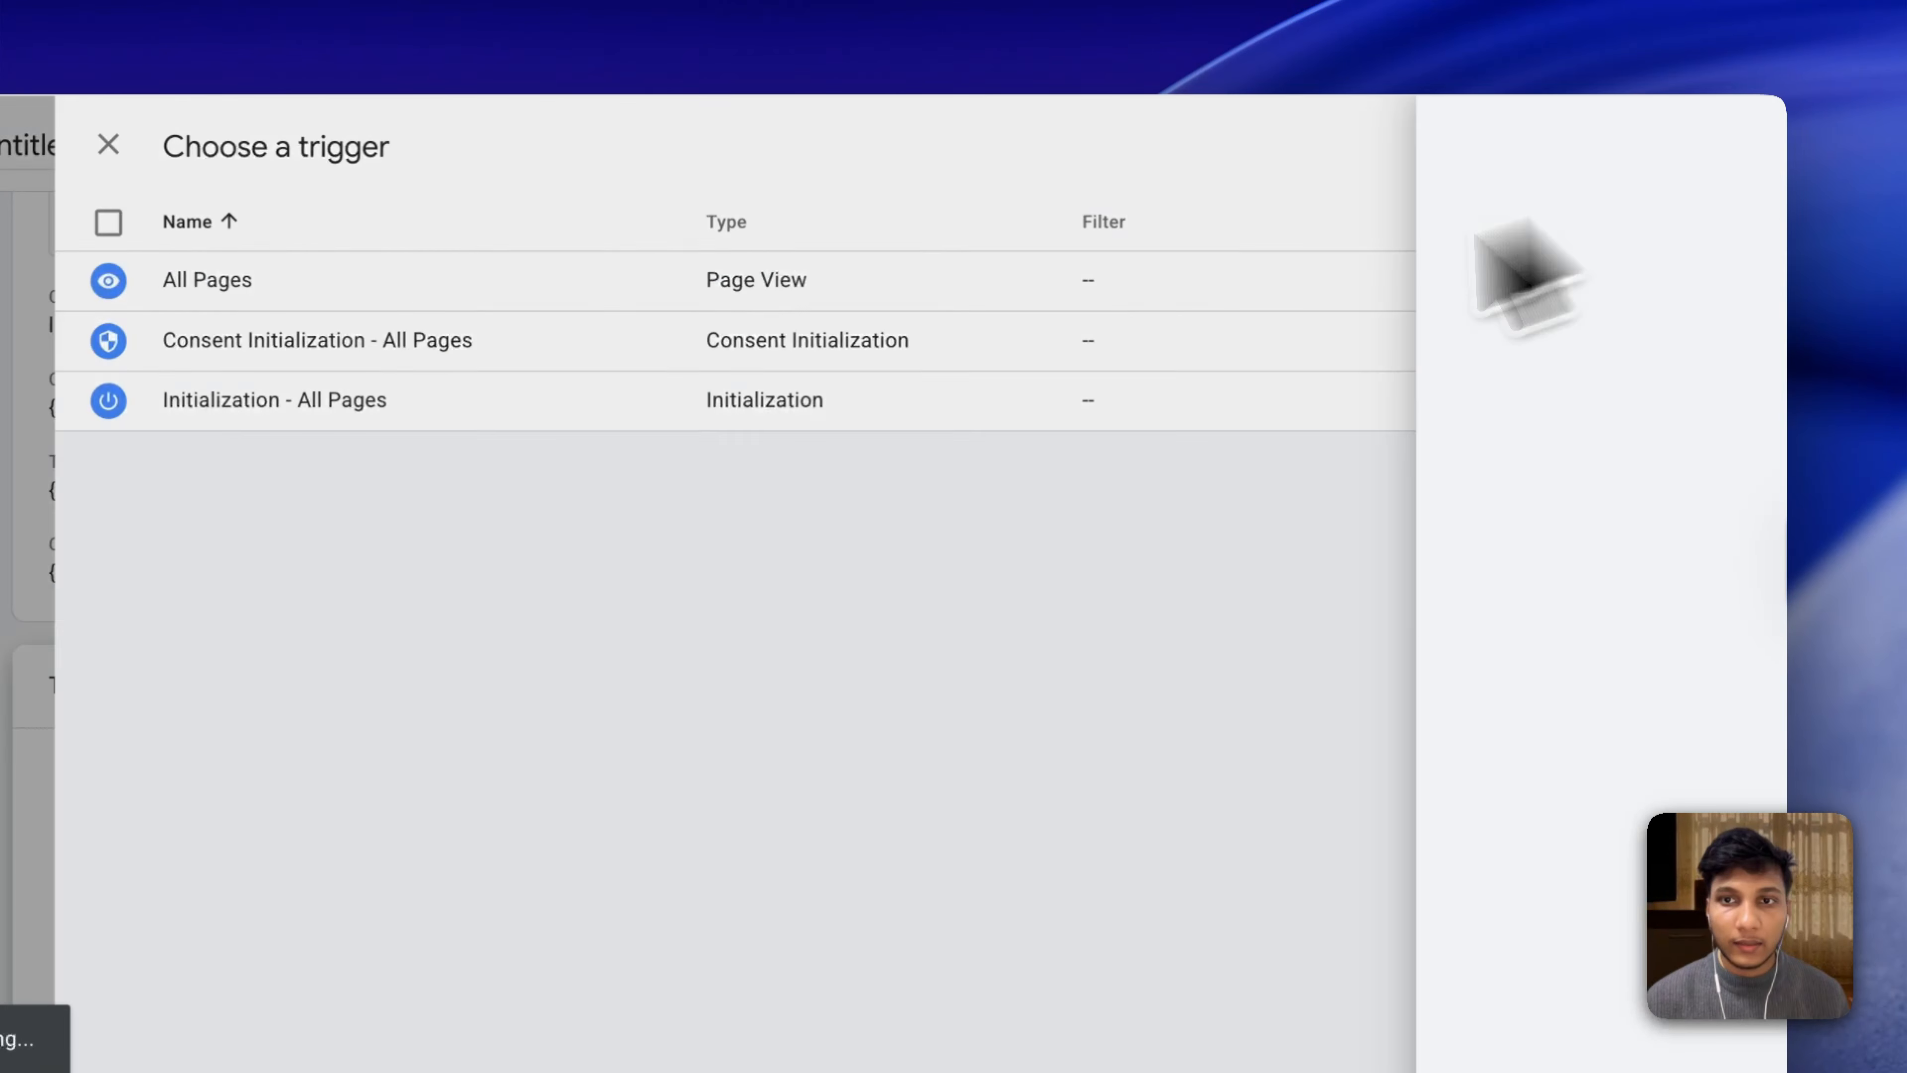
left_click(1235, 376)
scroll(1217, 676, "down", 8)
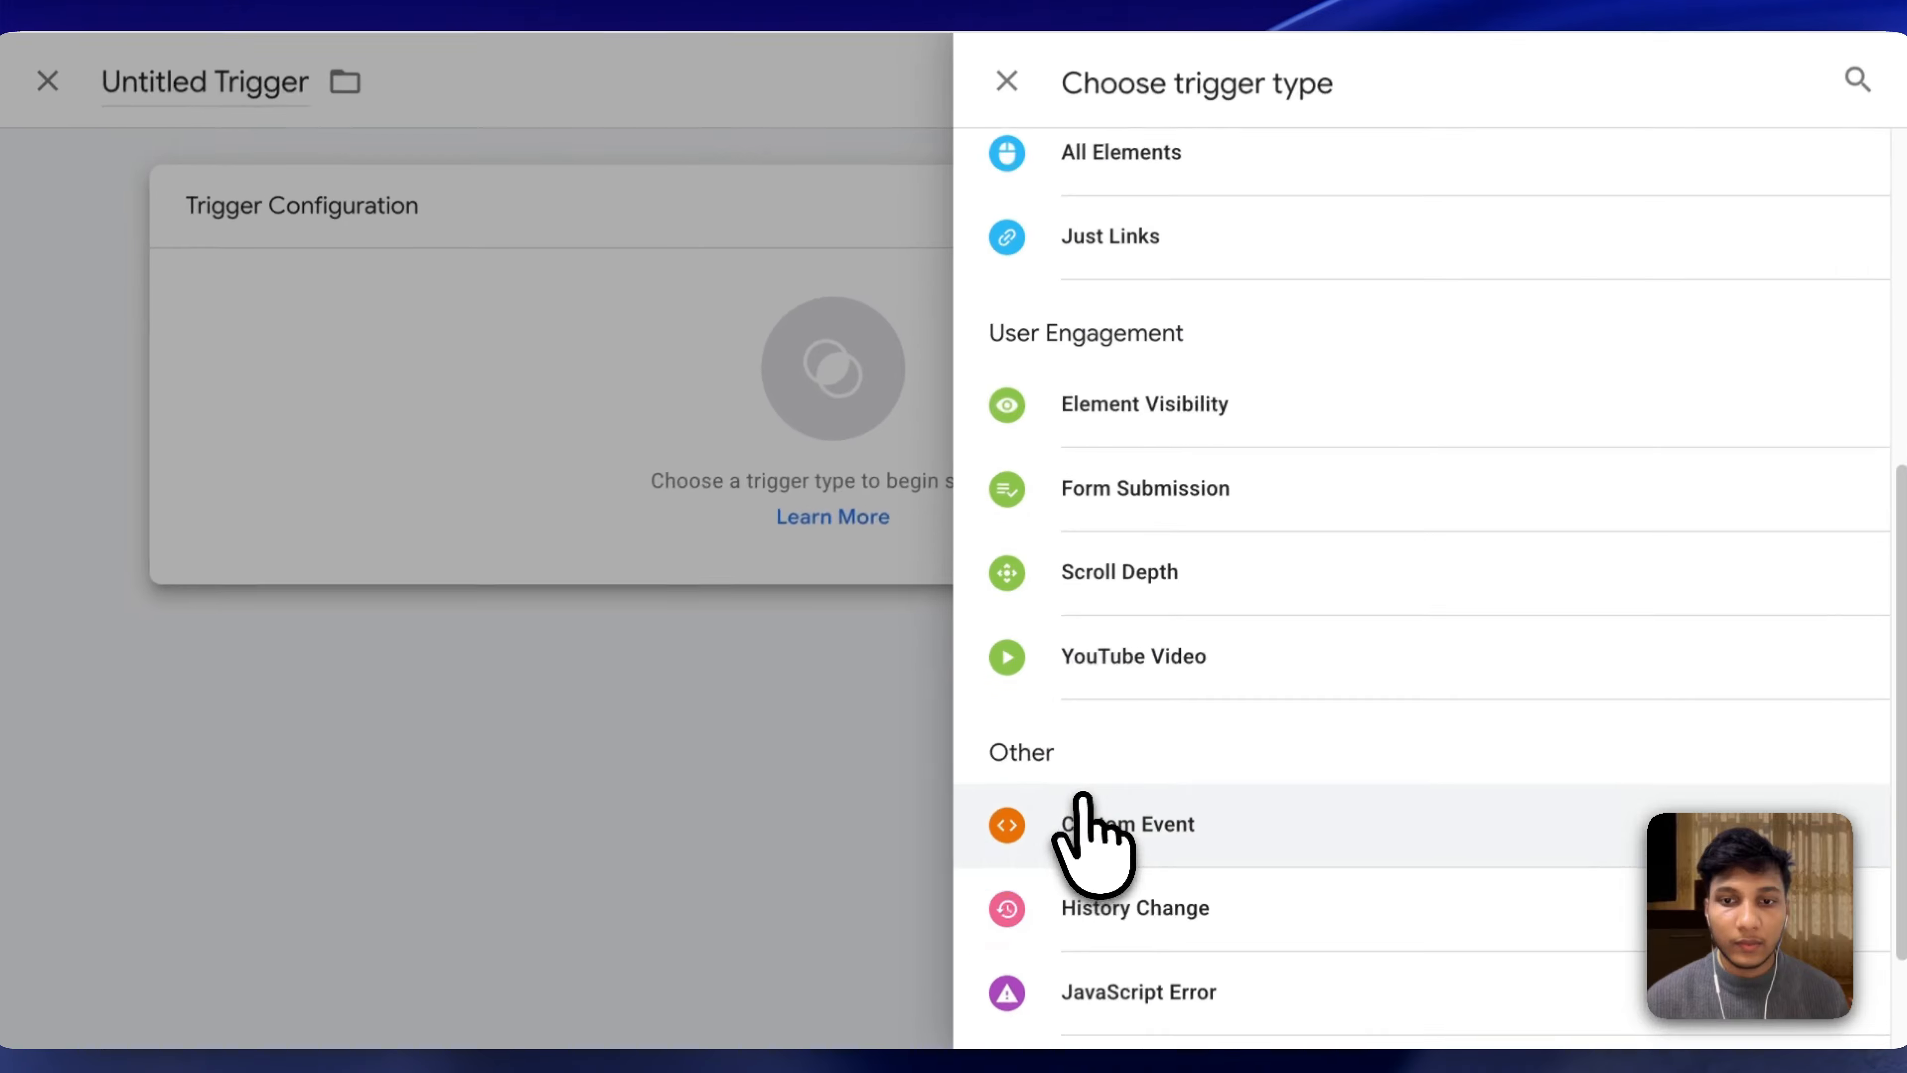
left_click(954, 885)
left_click(638, 501)
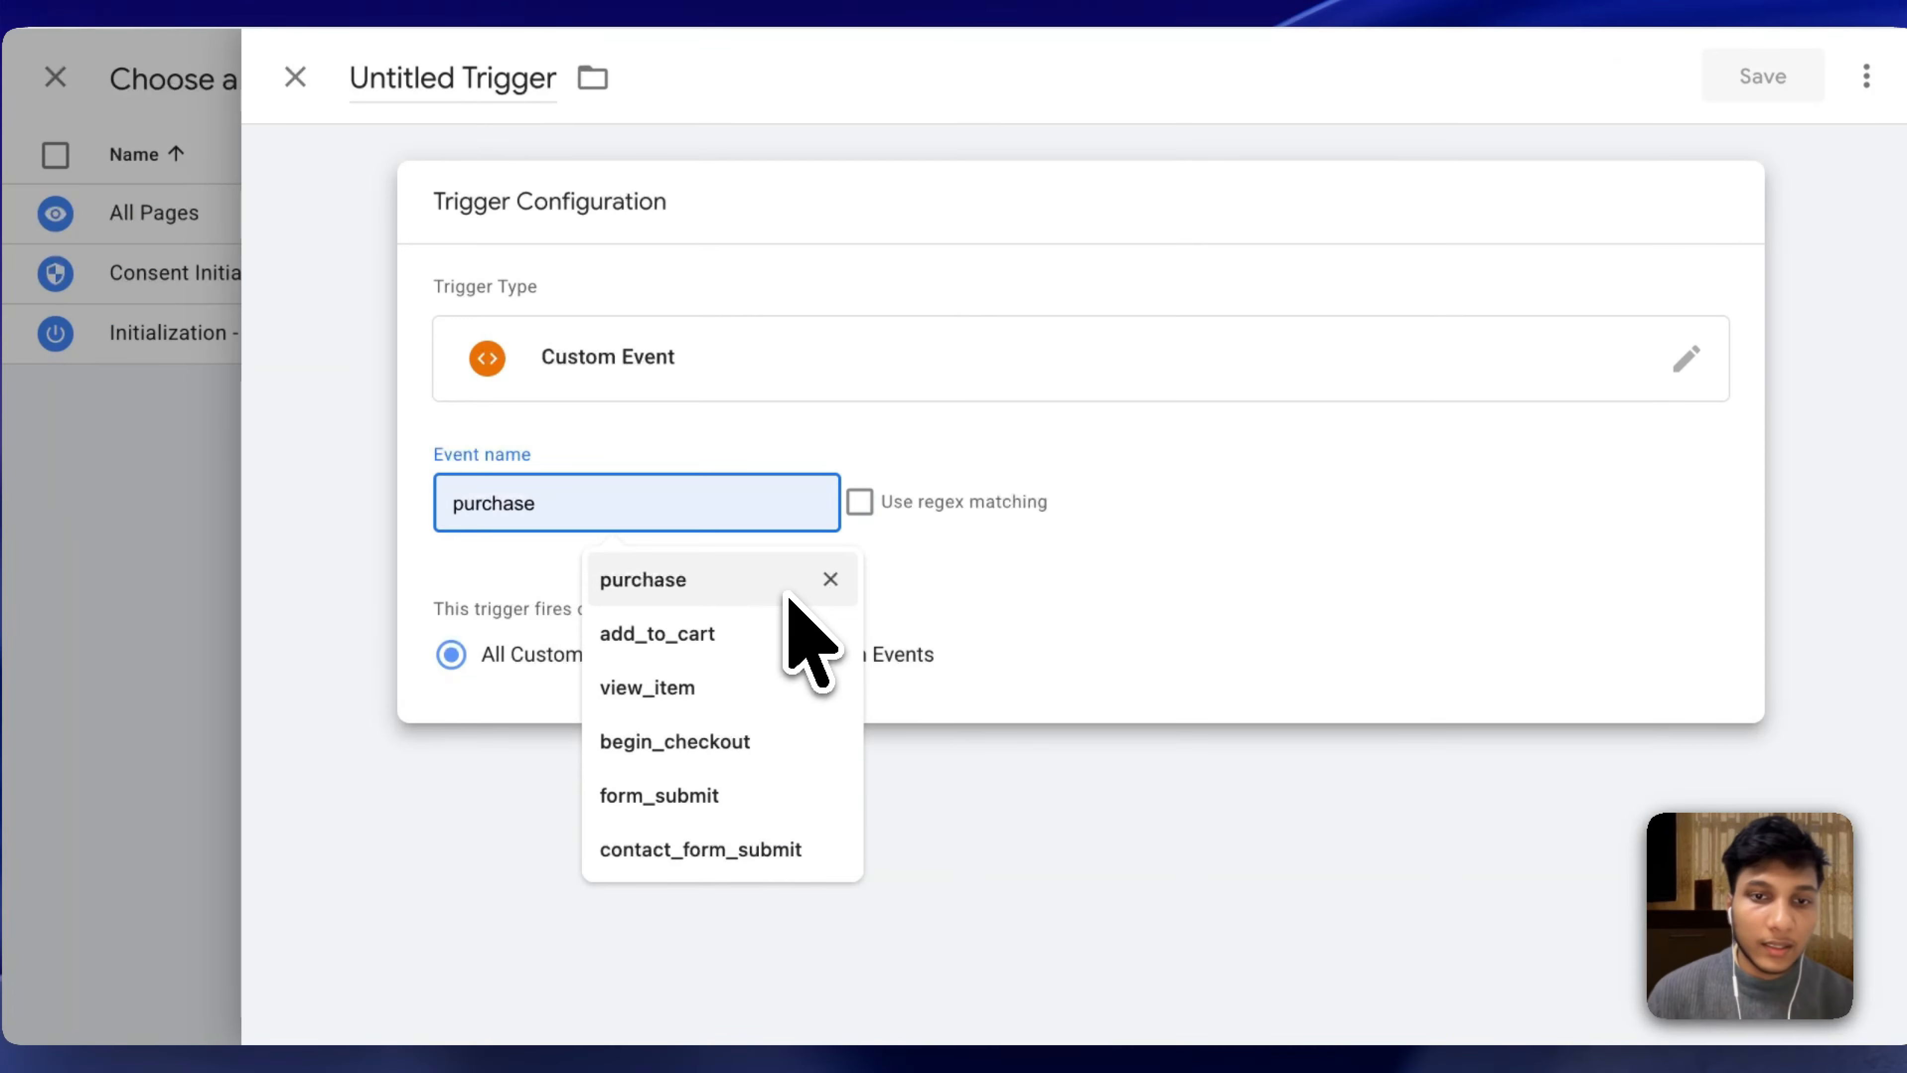
left_click(783, 594)
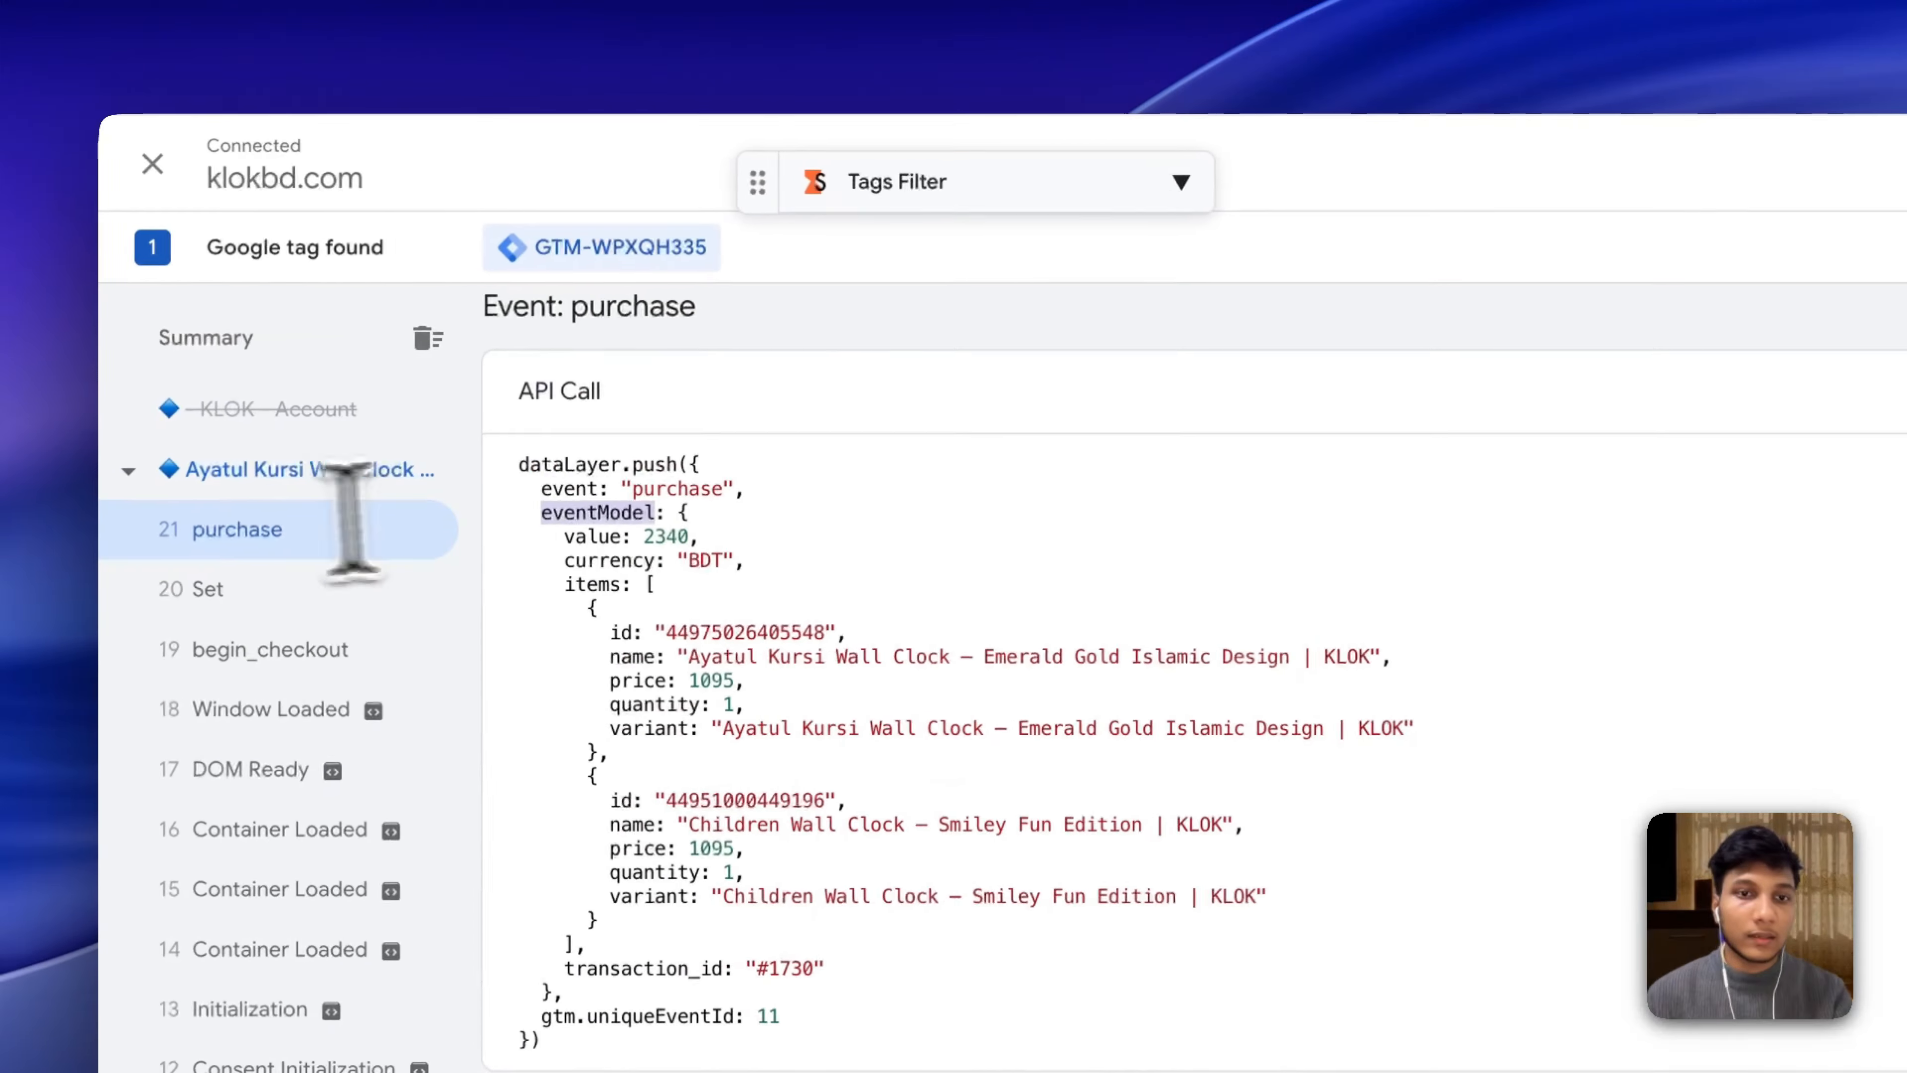
Copy the event name purchase from Tag Assistant's dataLayer push and paste it as the trigger's event name in Google Tag Manager.
left_click(579, 497)
key("super+c")
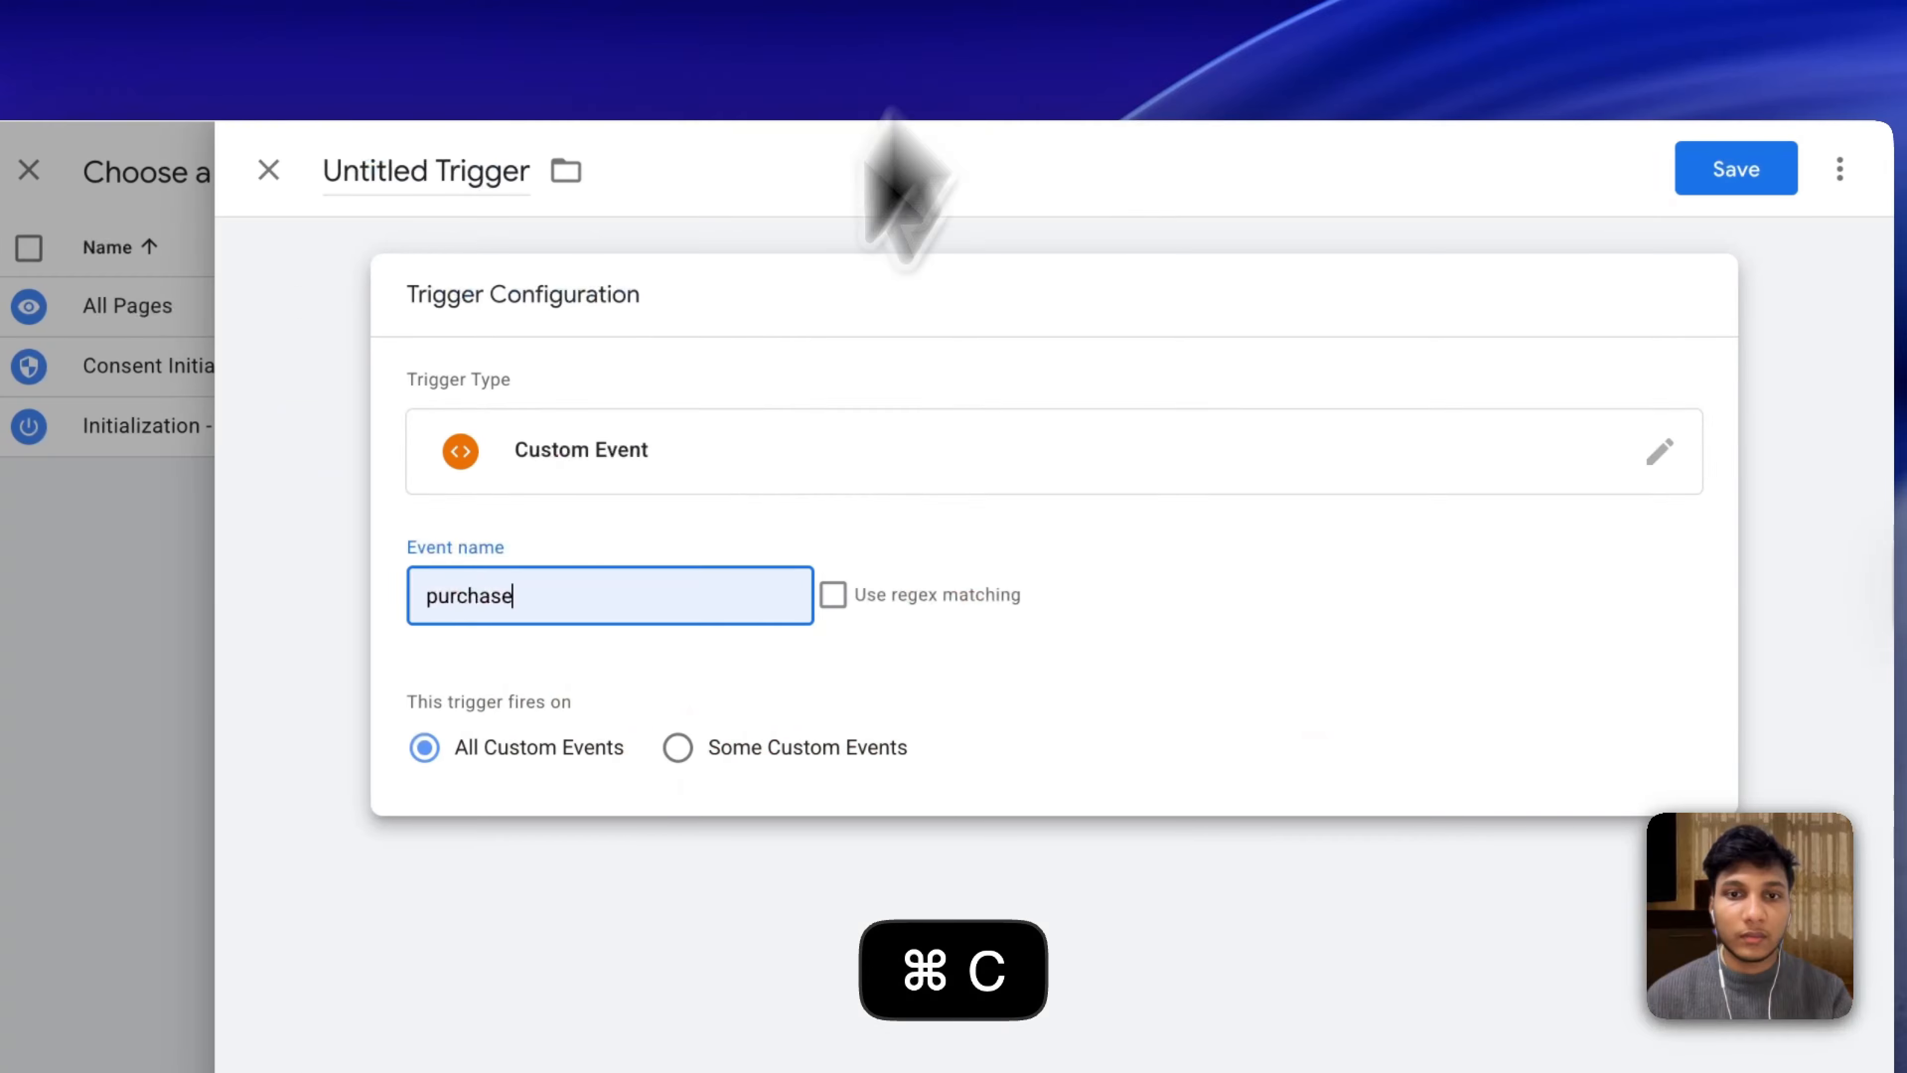
left_click(638, 589)
key("super+v")
Name the trigger "Purchase" and save it as the tag's firing trigger.
left_click(490, 173)
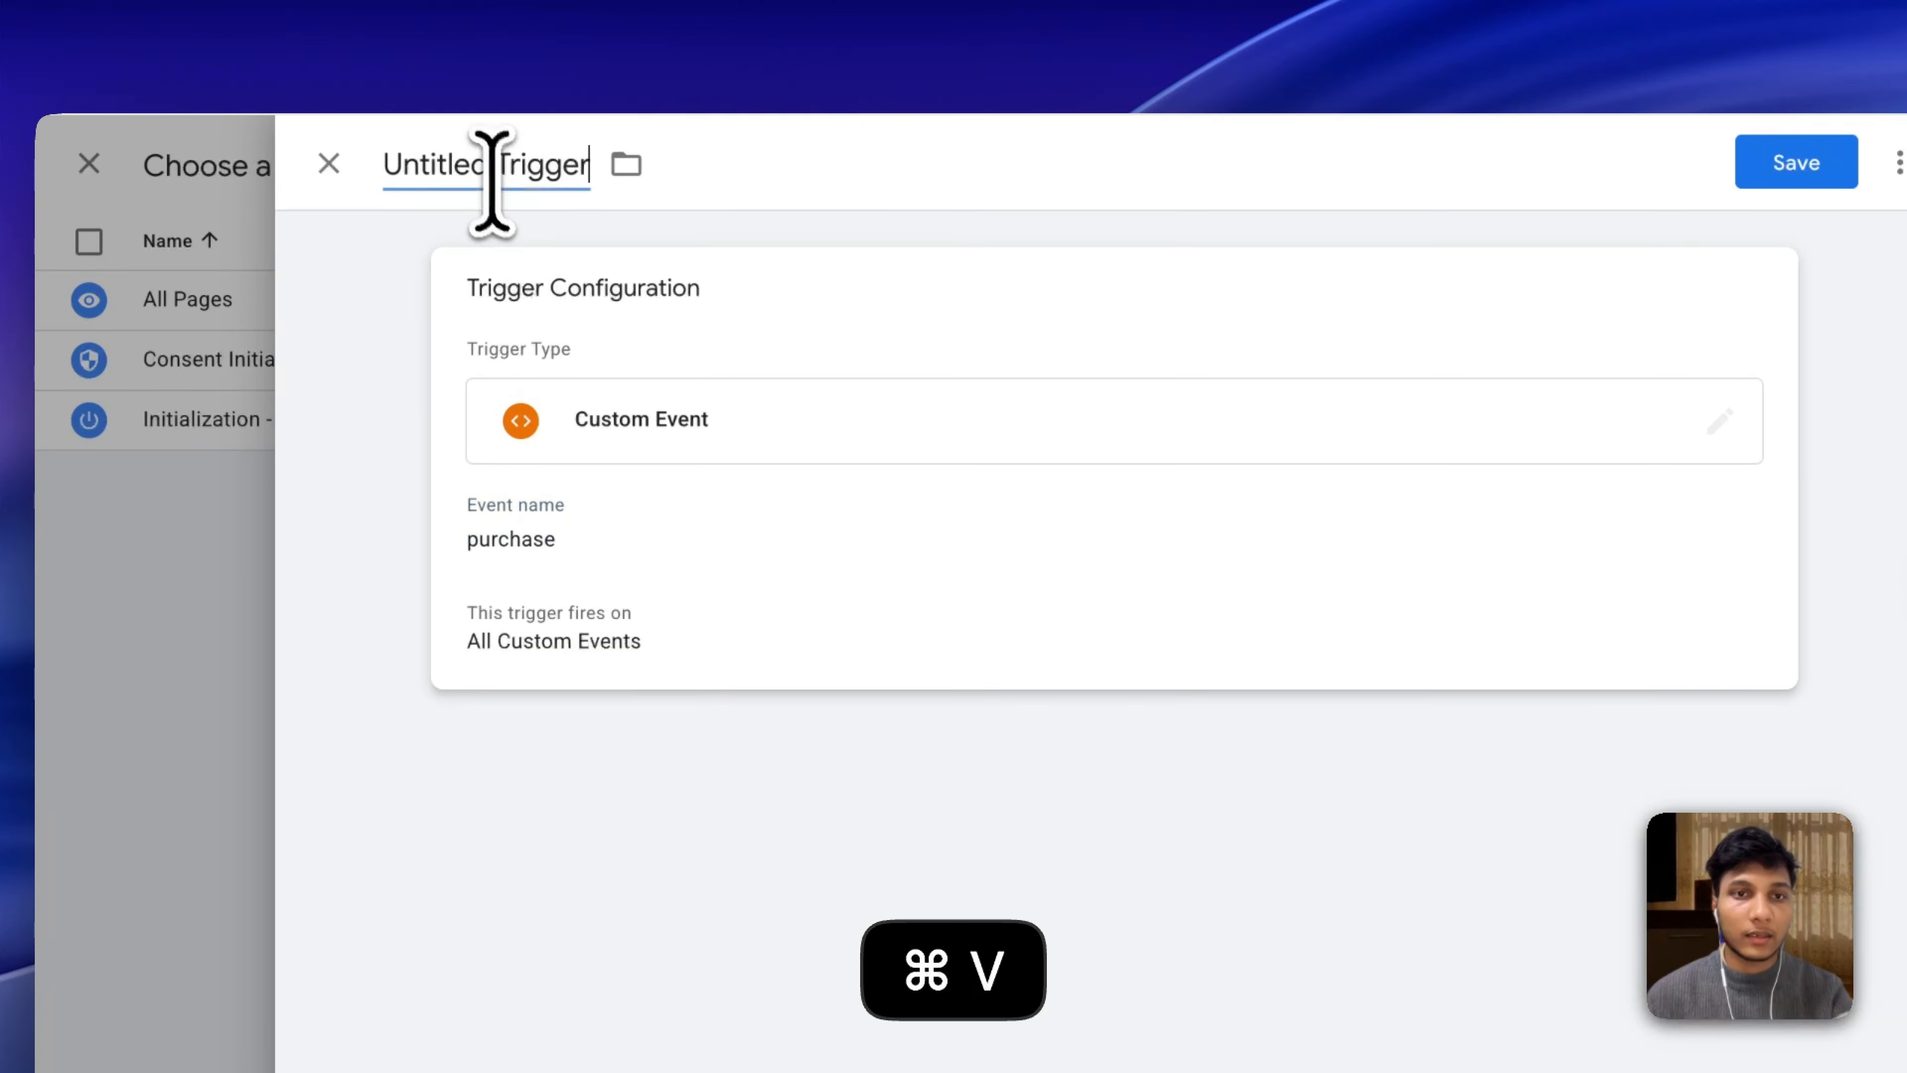
type("P")
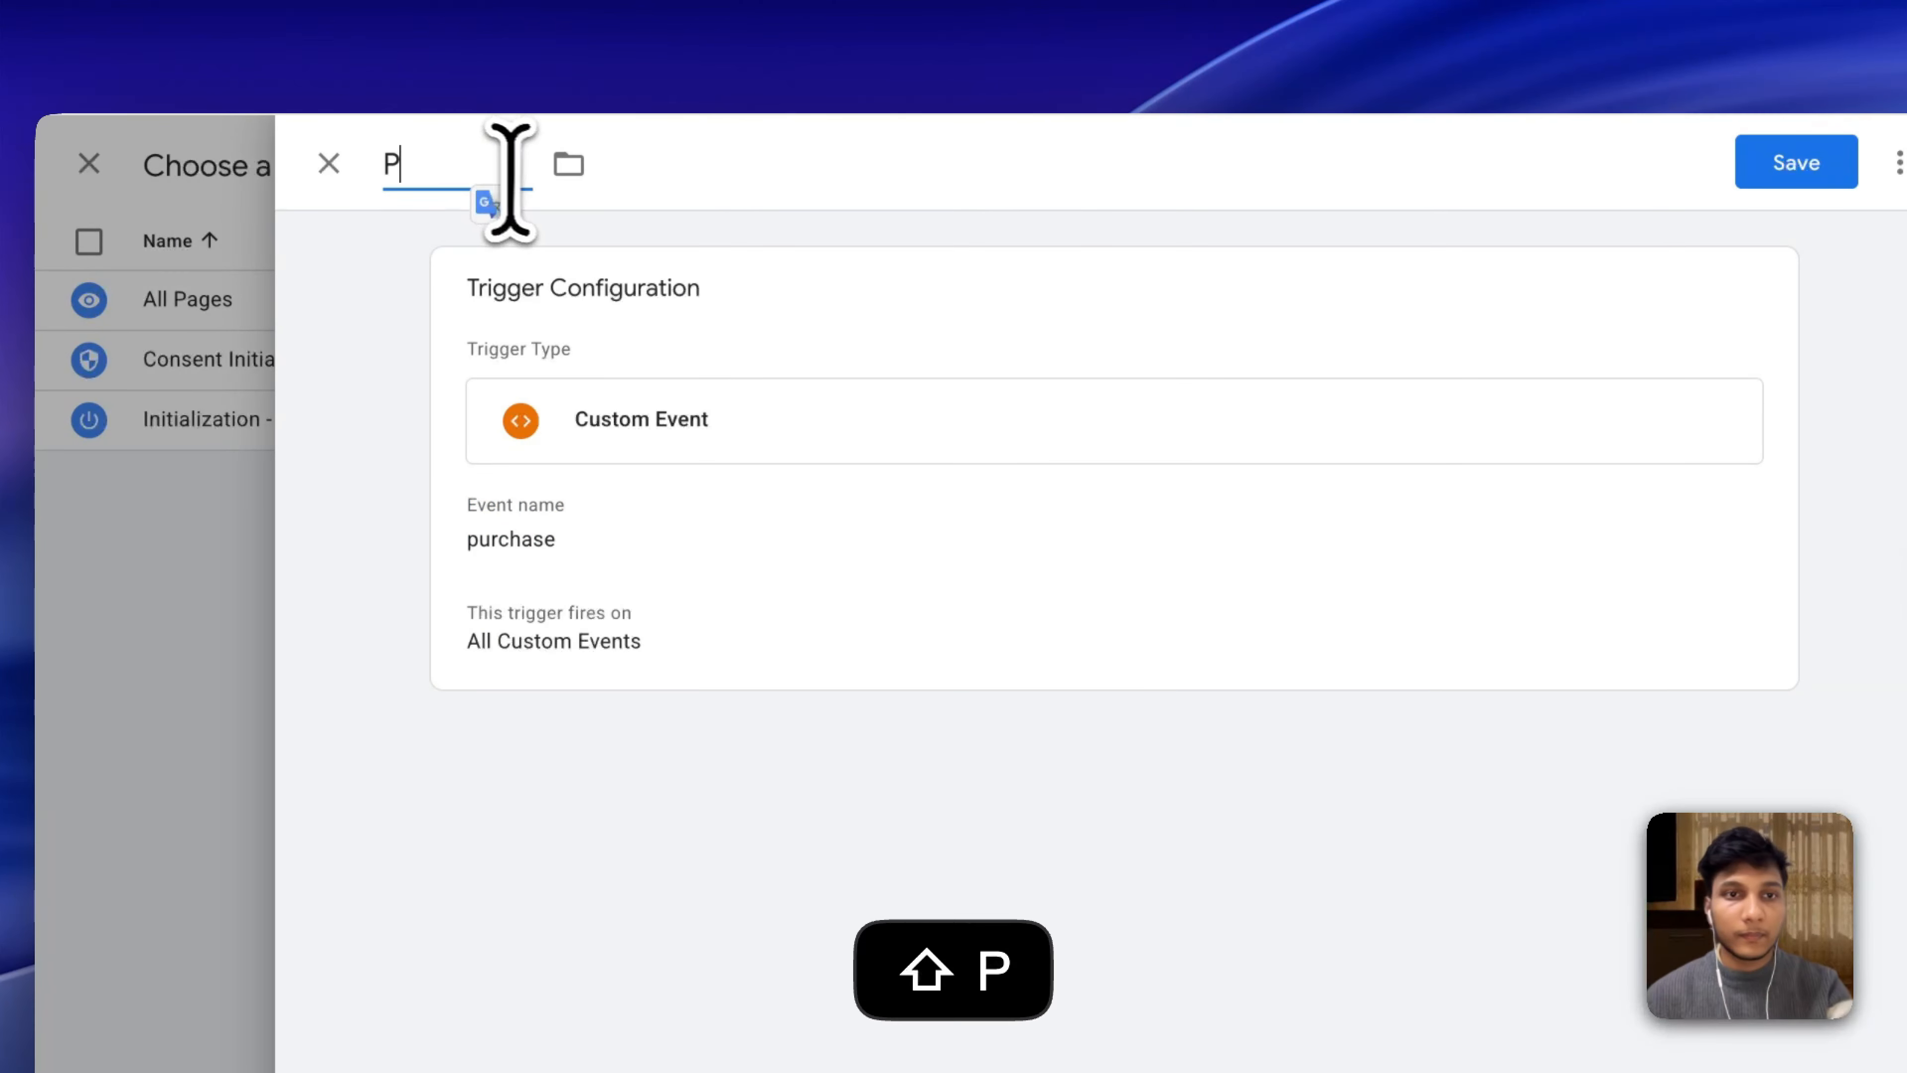
type("urchase")
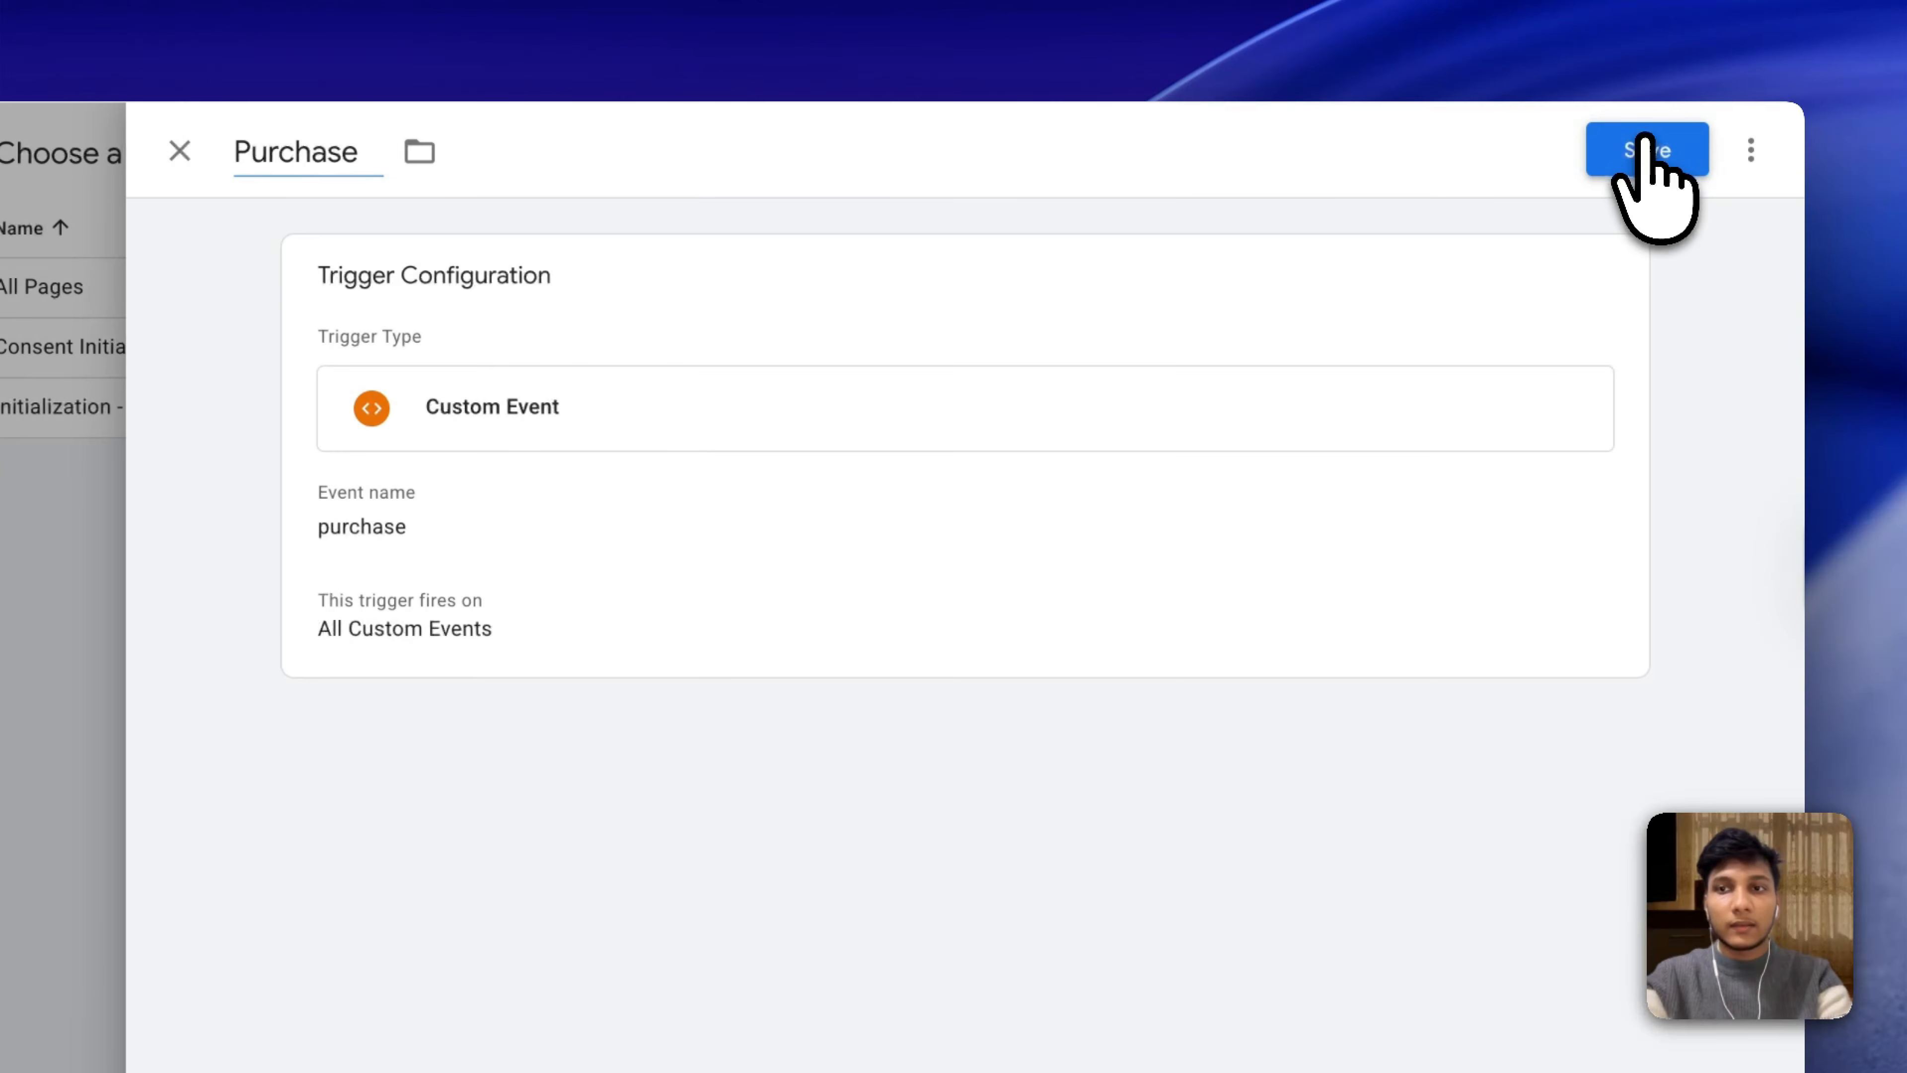
left_click(1794, 159)
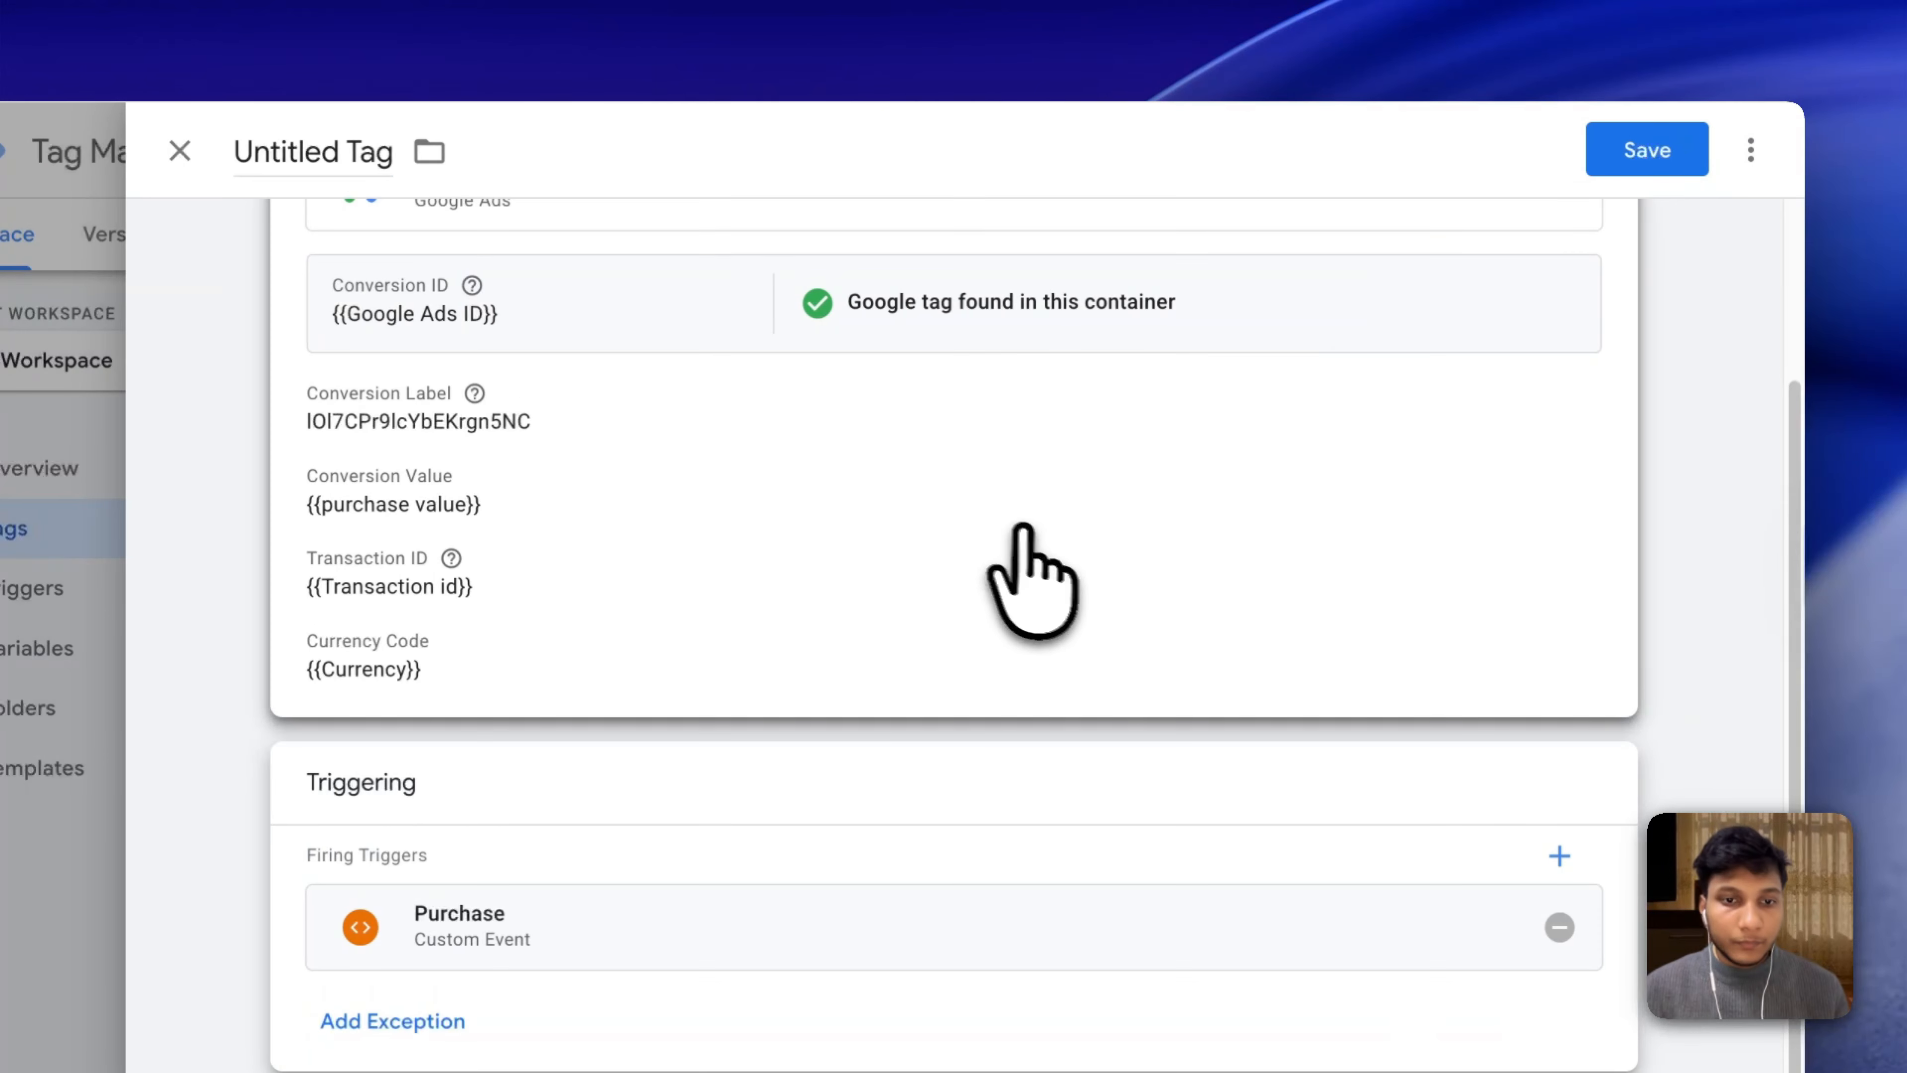
Rename the untitled tag as "Google Ads - Purchase".
scroll(938, 585, "up", 3)
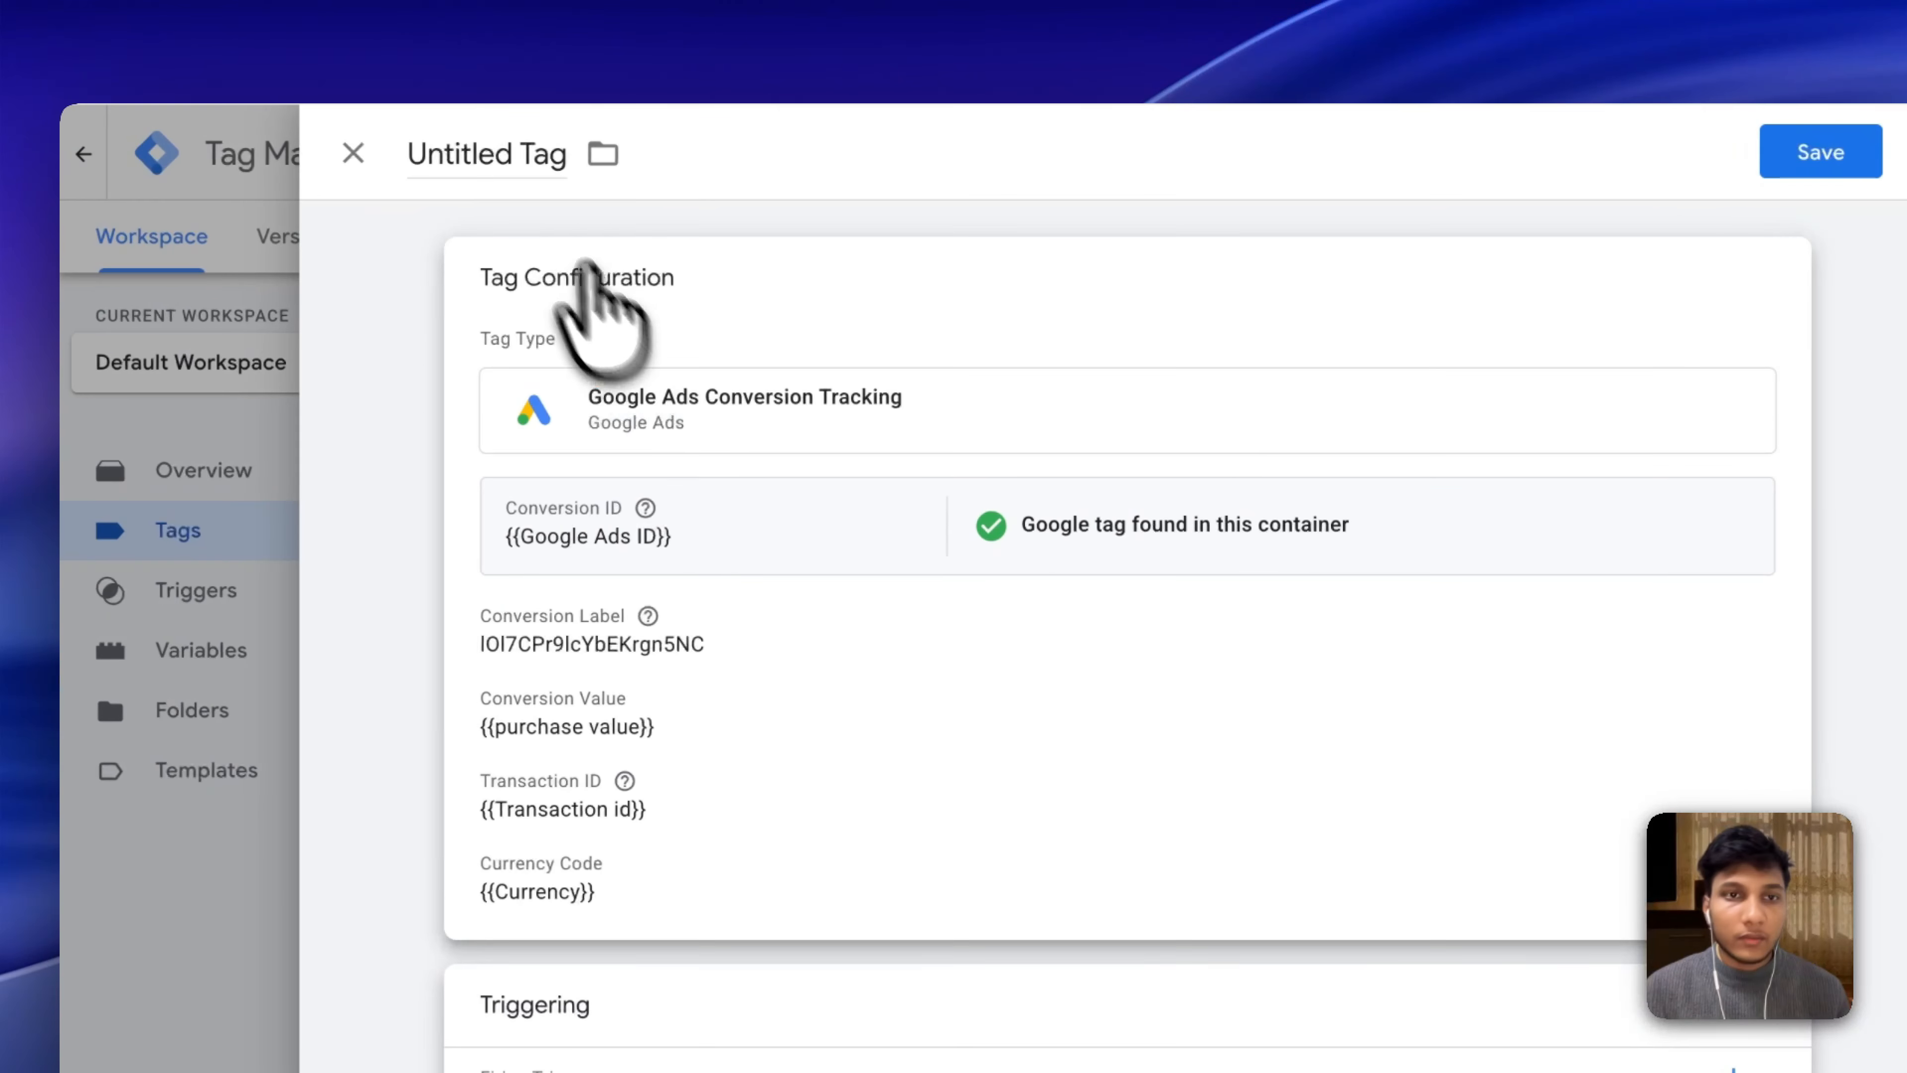
left_click(334, 163)
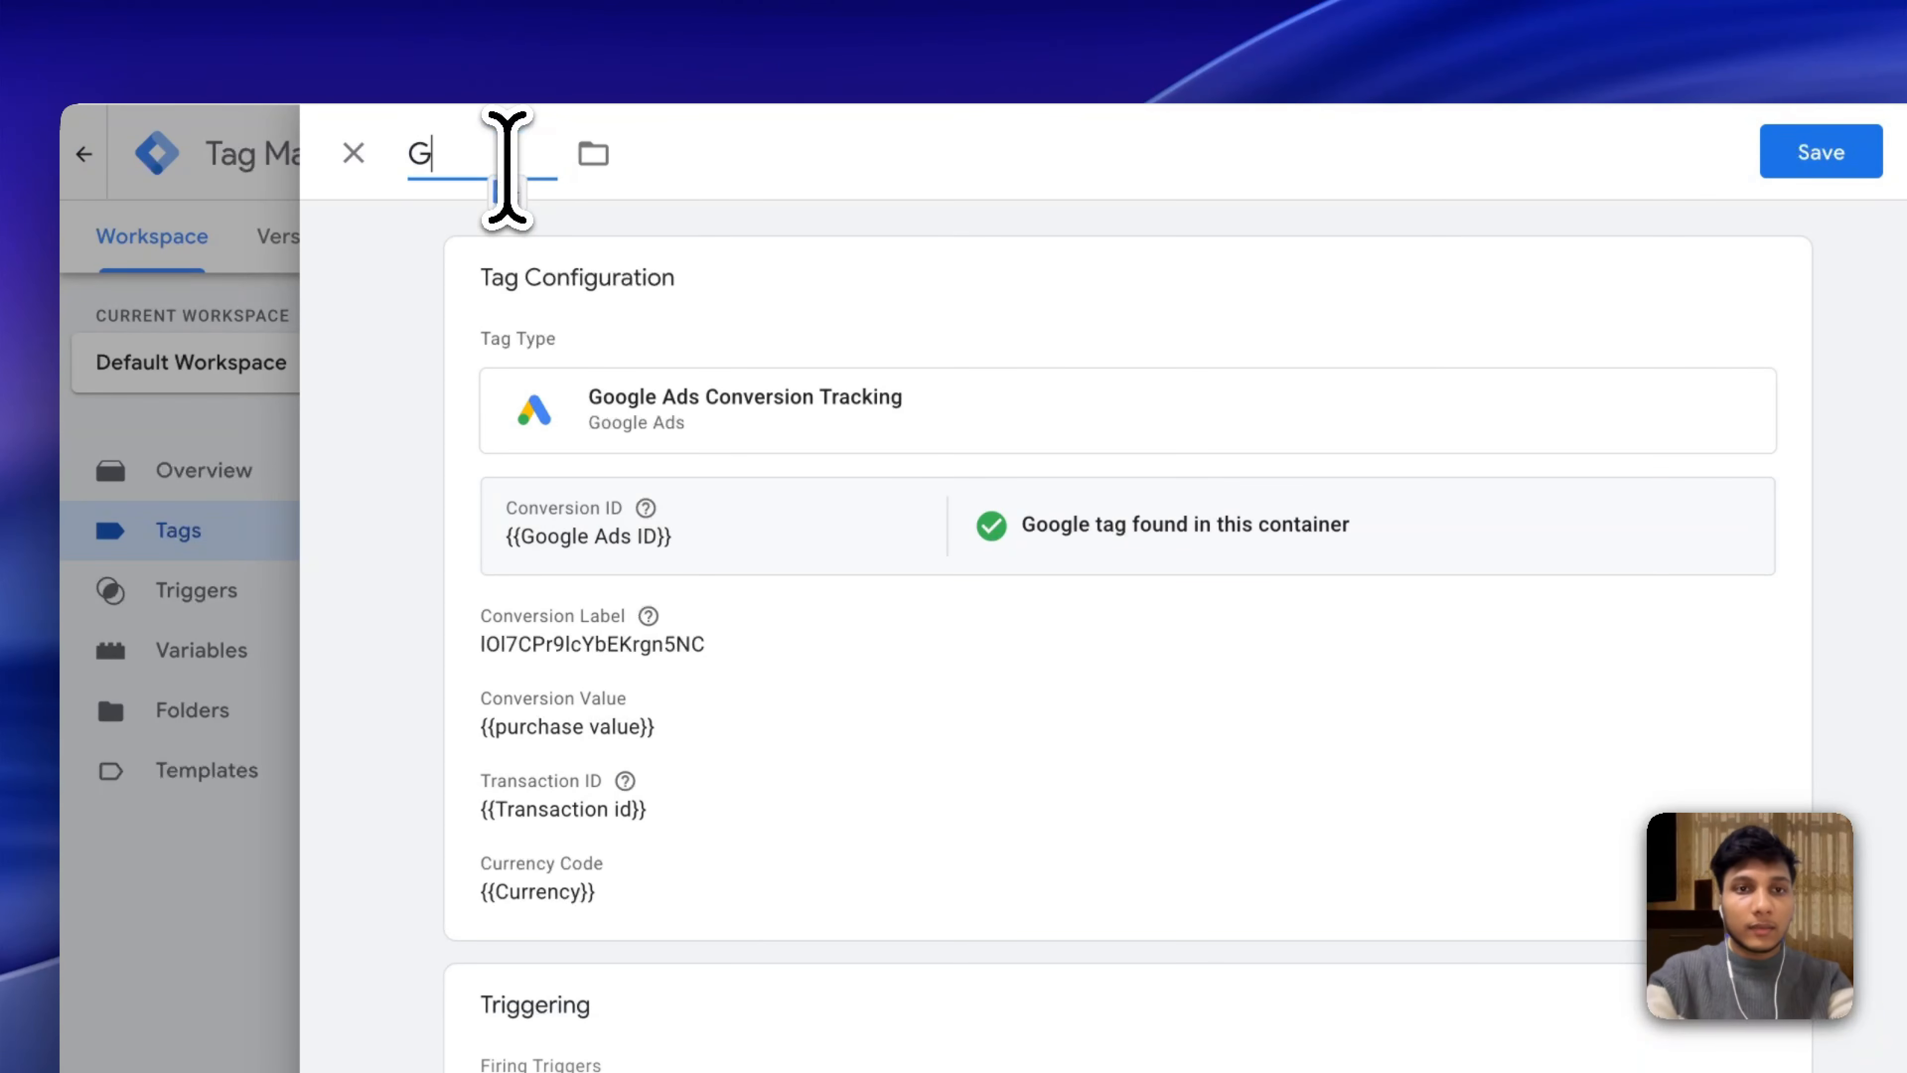
type("Google")
key("BackSpace")
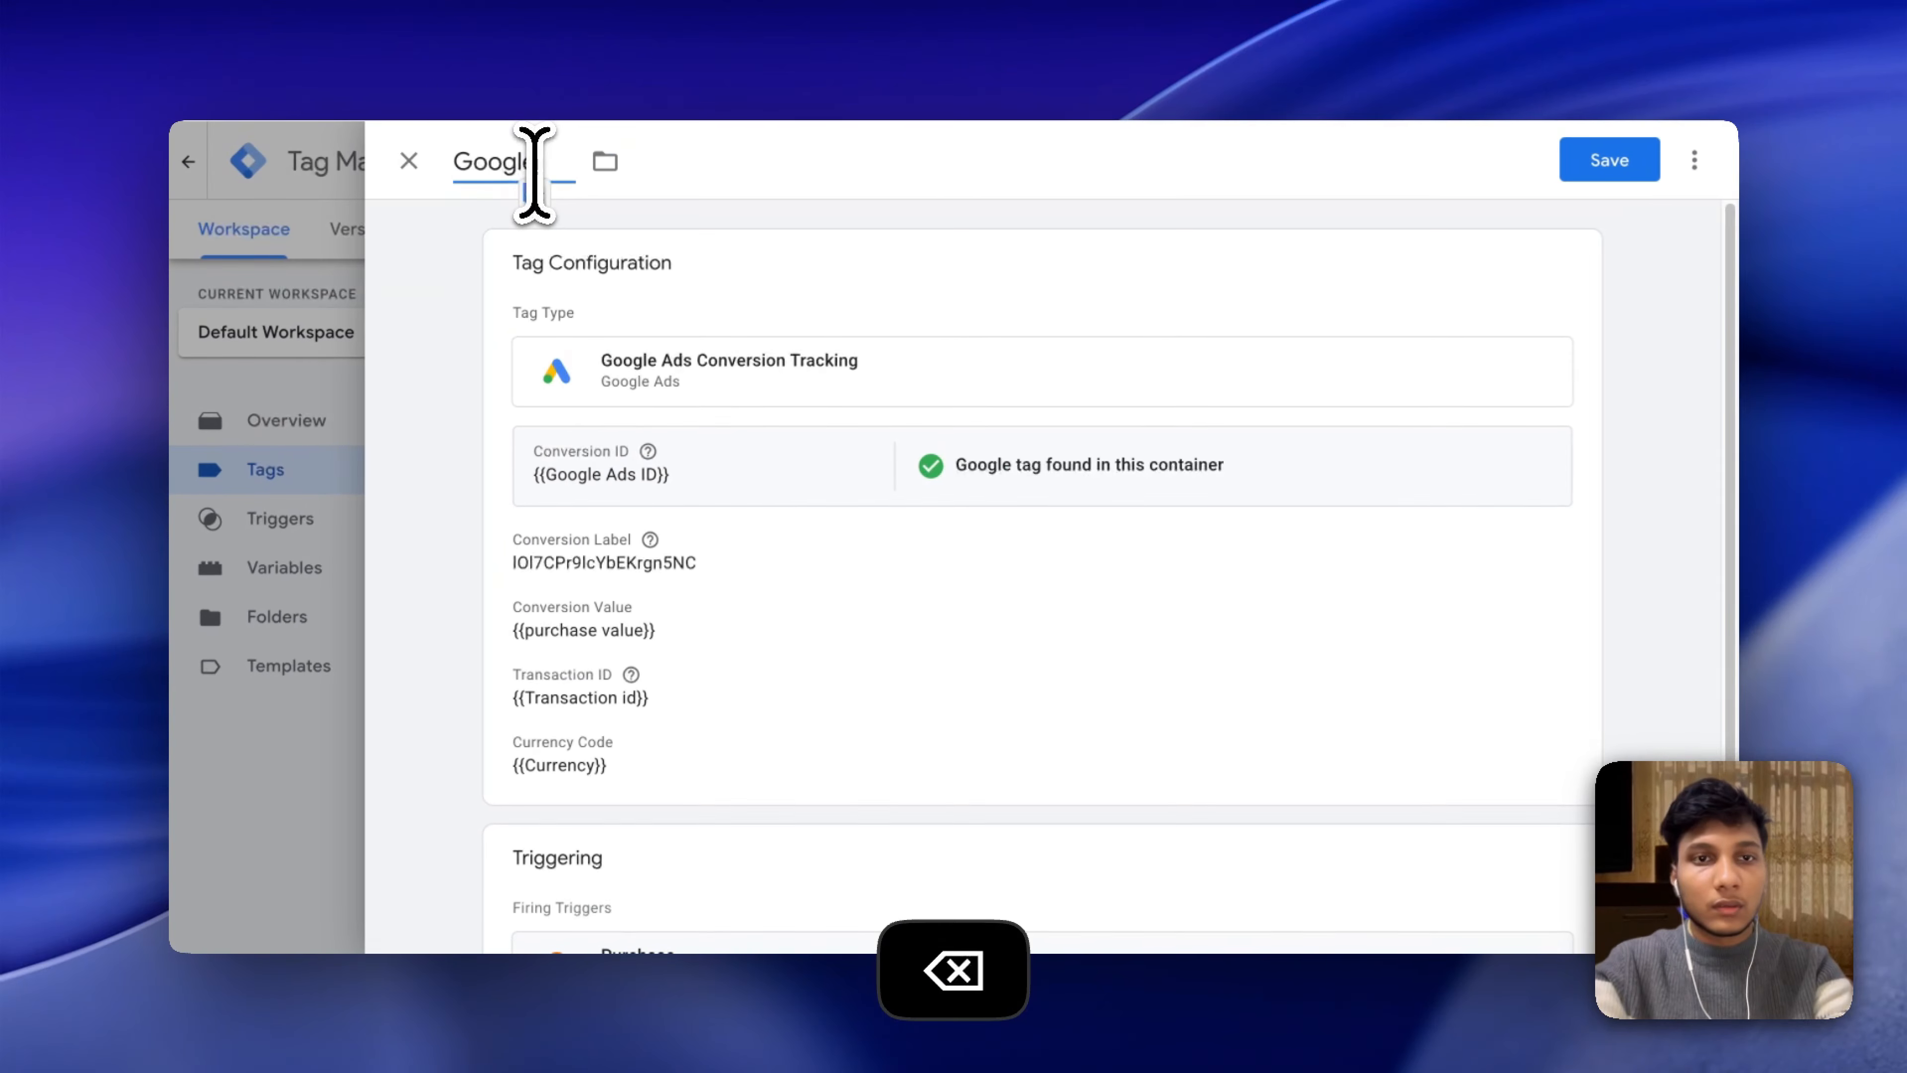
type("Ads - Purchase")
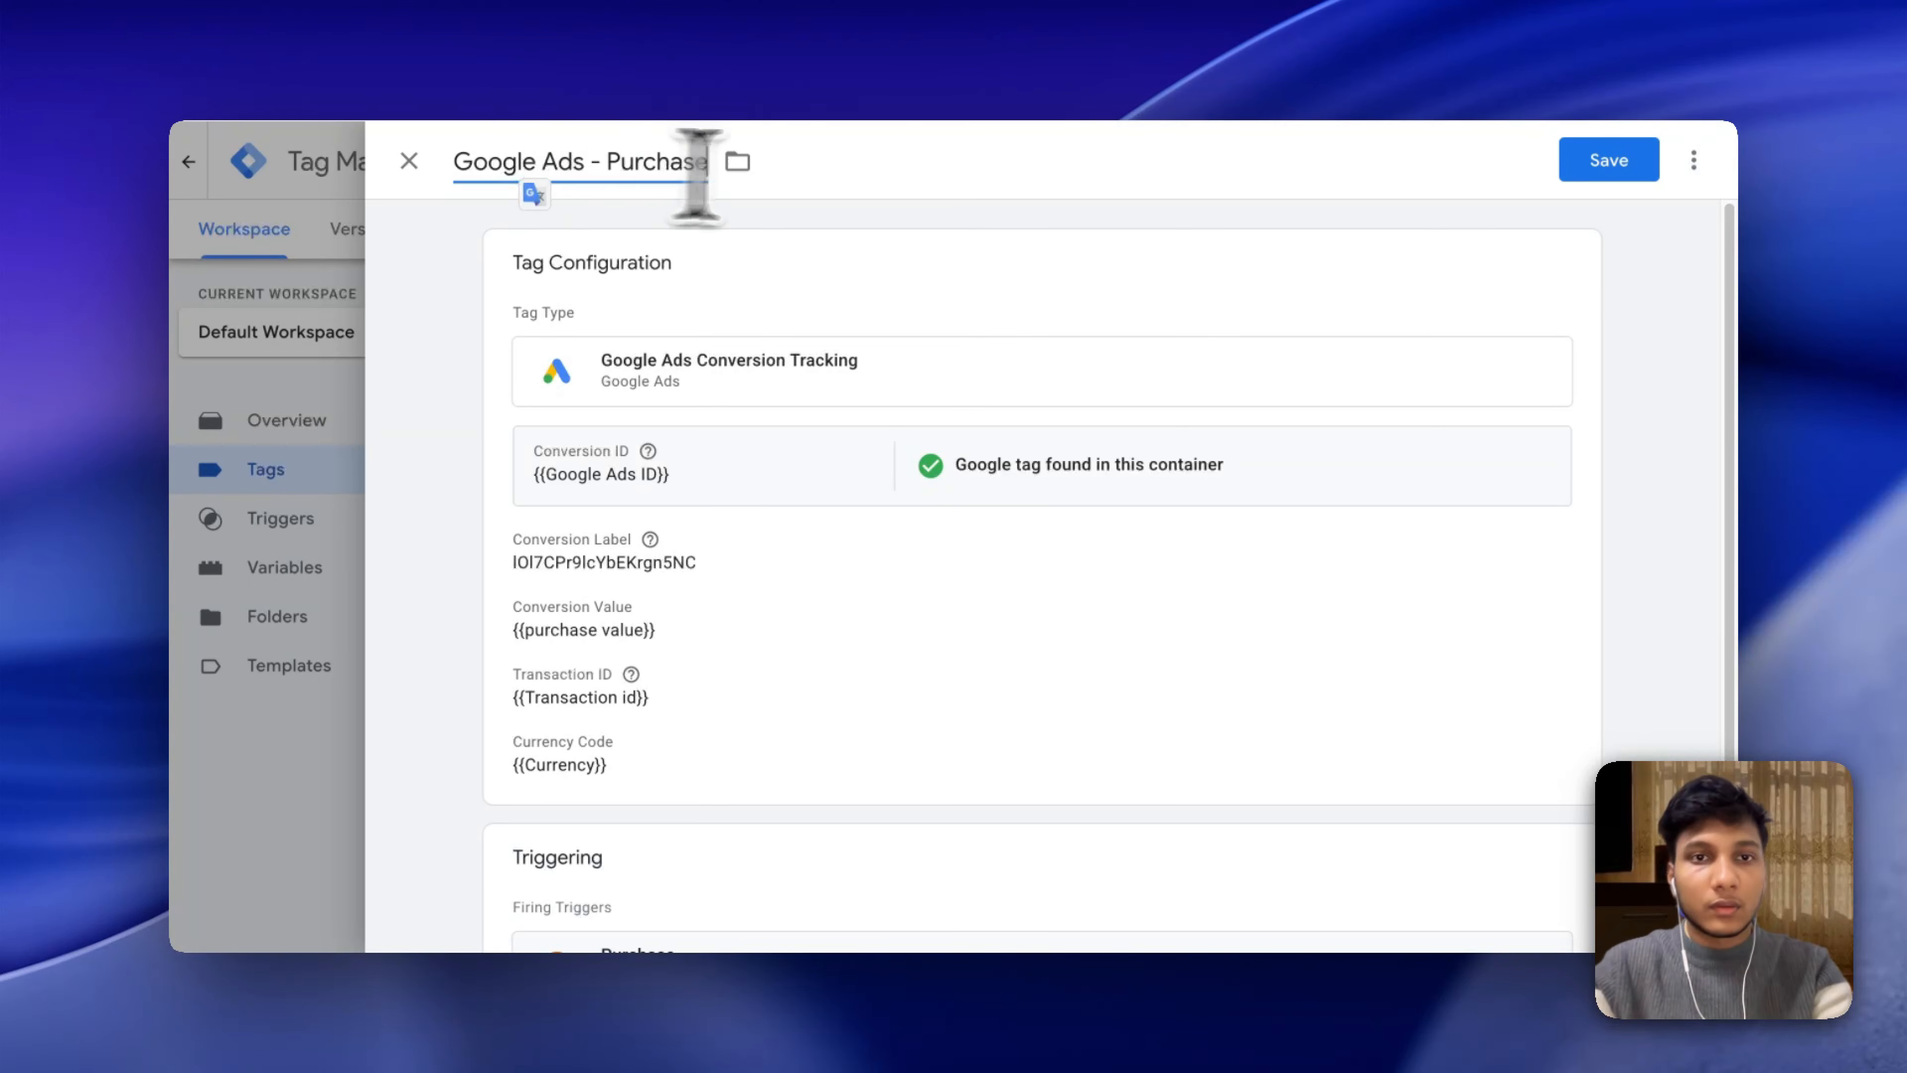
Save the Google Ads - Purchase tag, and review the purchase event's dataLayer push in Tag Assistant.
left_click(834, 171)
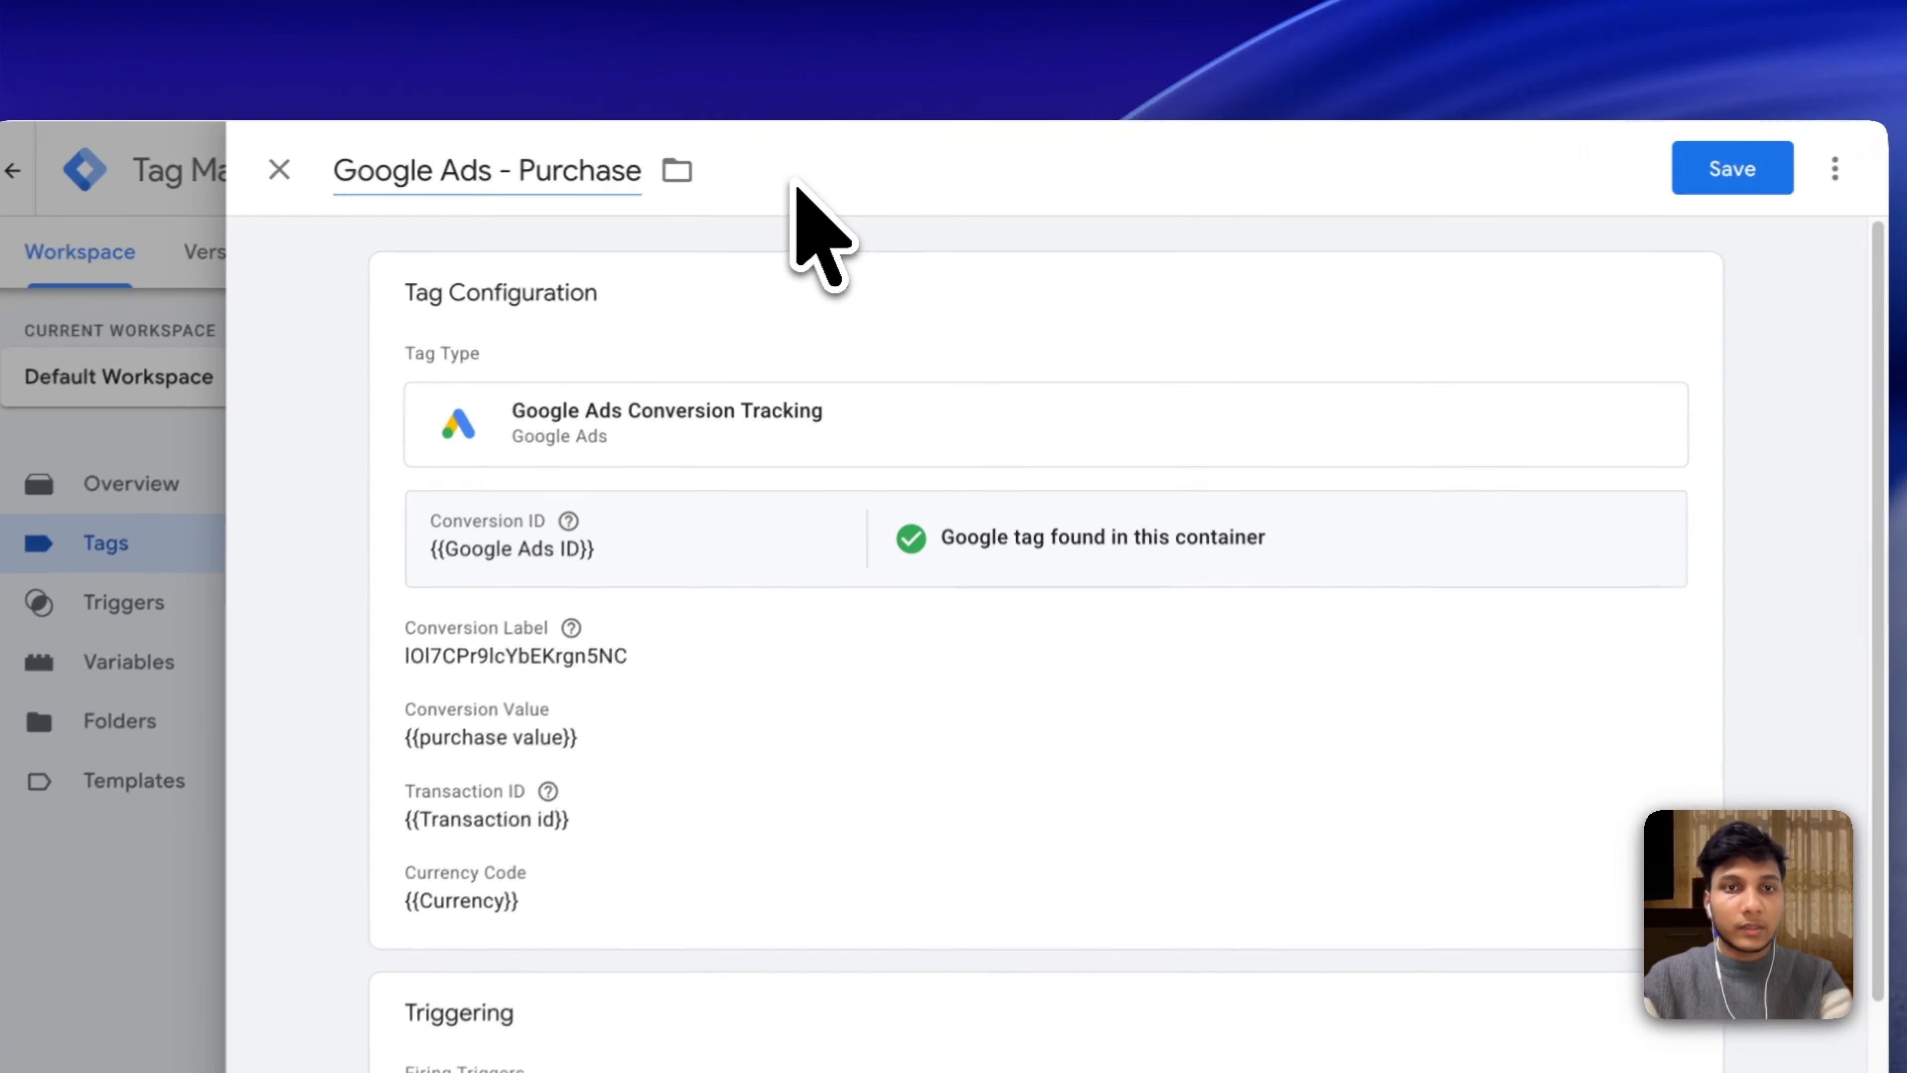
scroll(1076, 317, "down", 2)
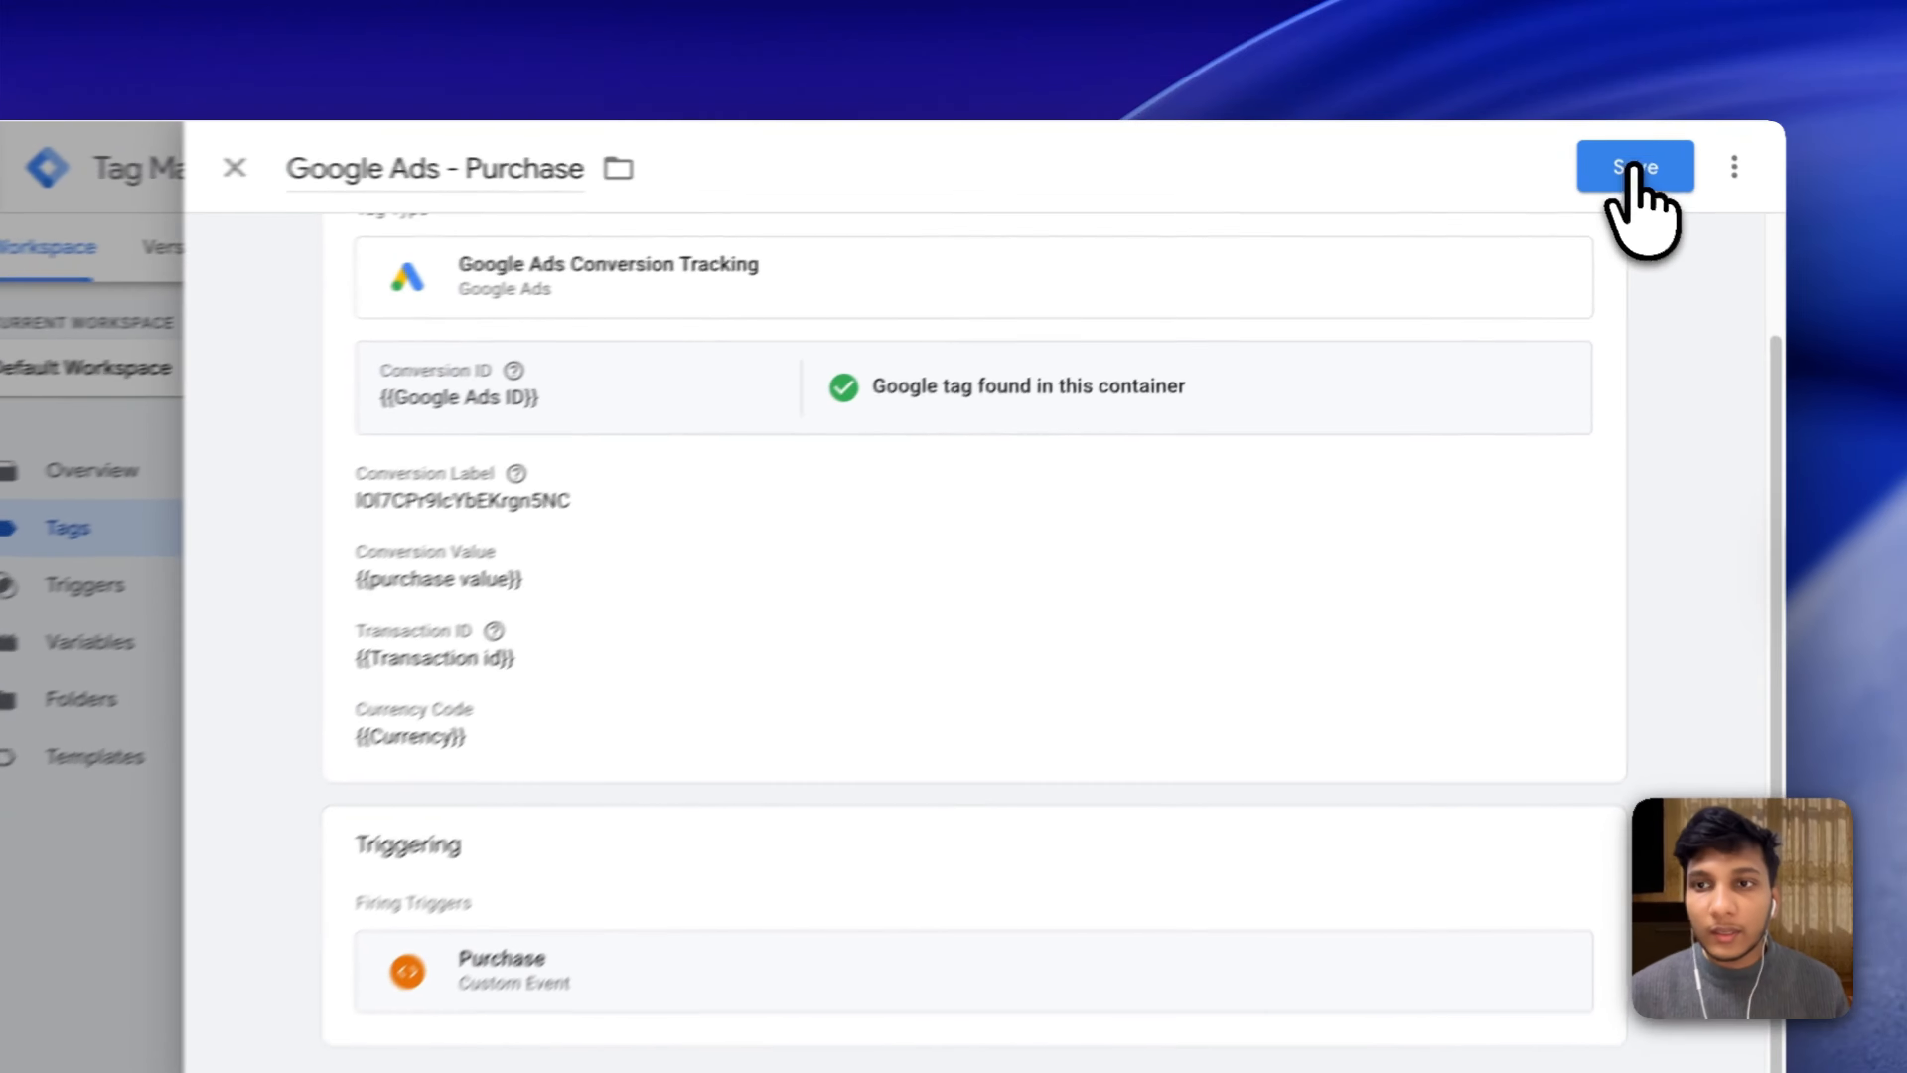
left_click(1603, 162)
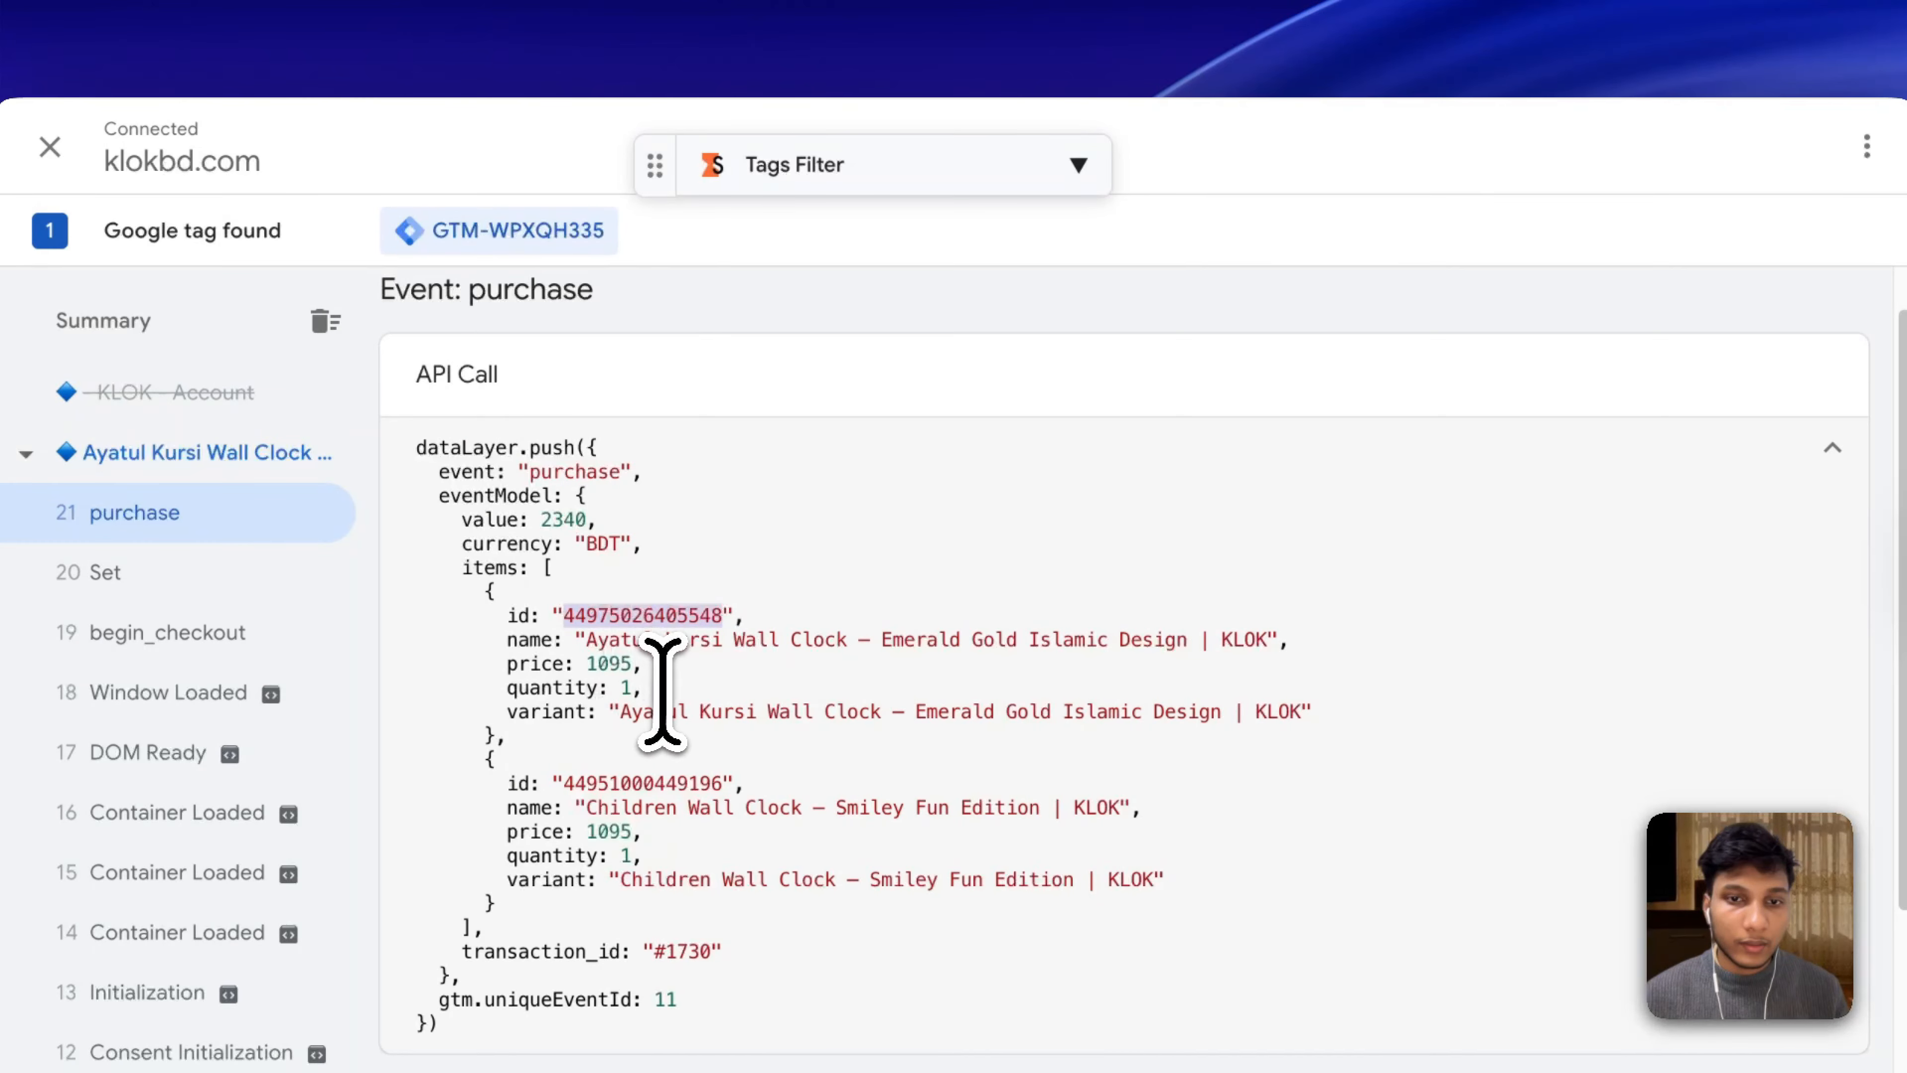
scroll(839, 661, "down", 3)
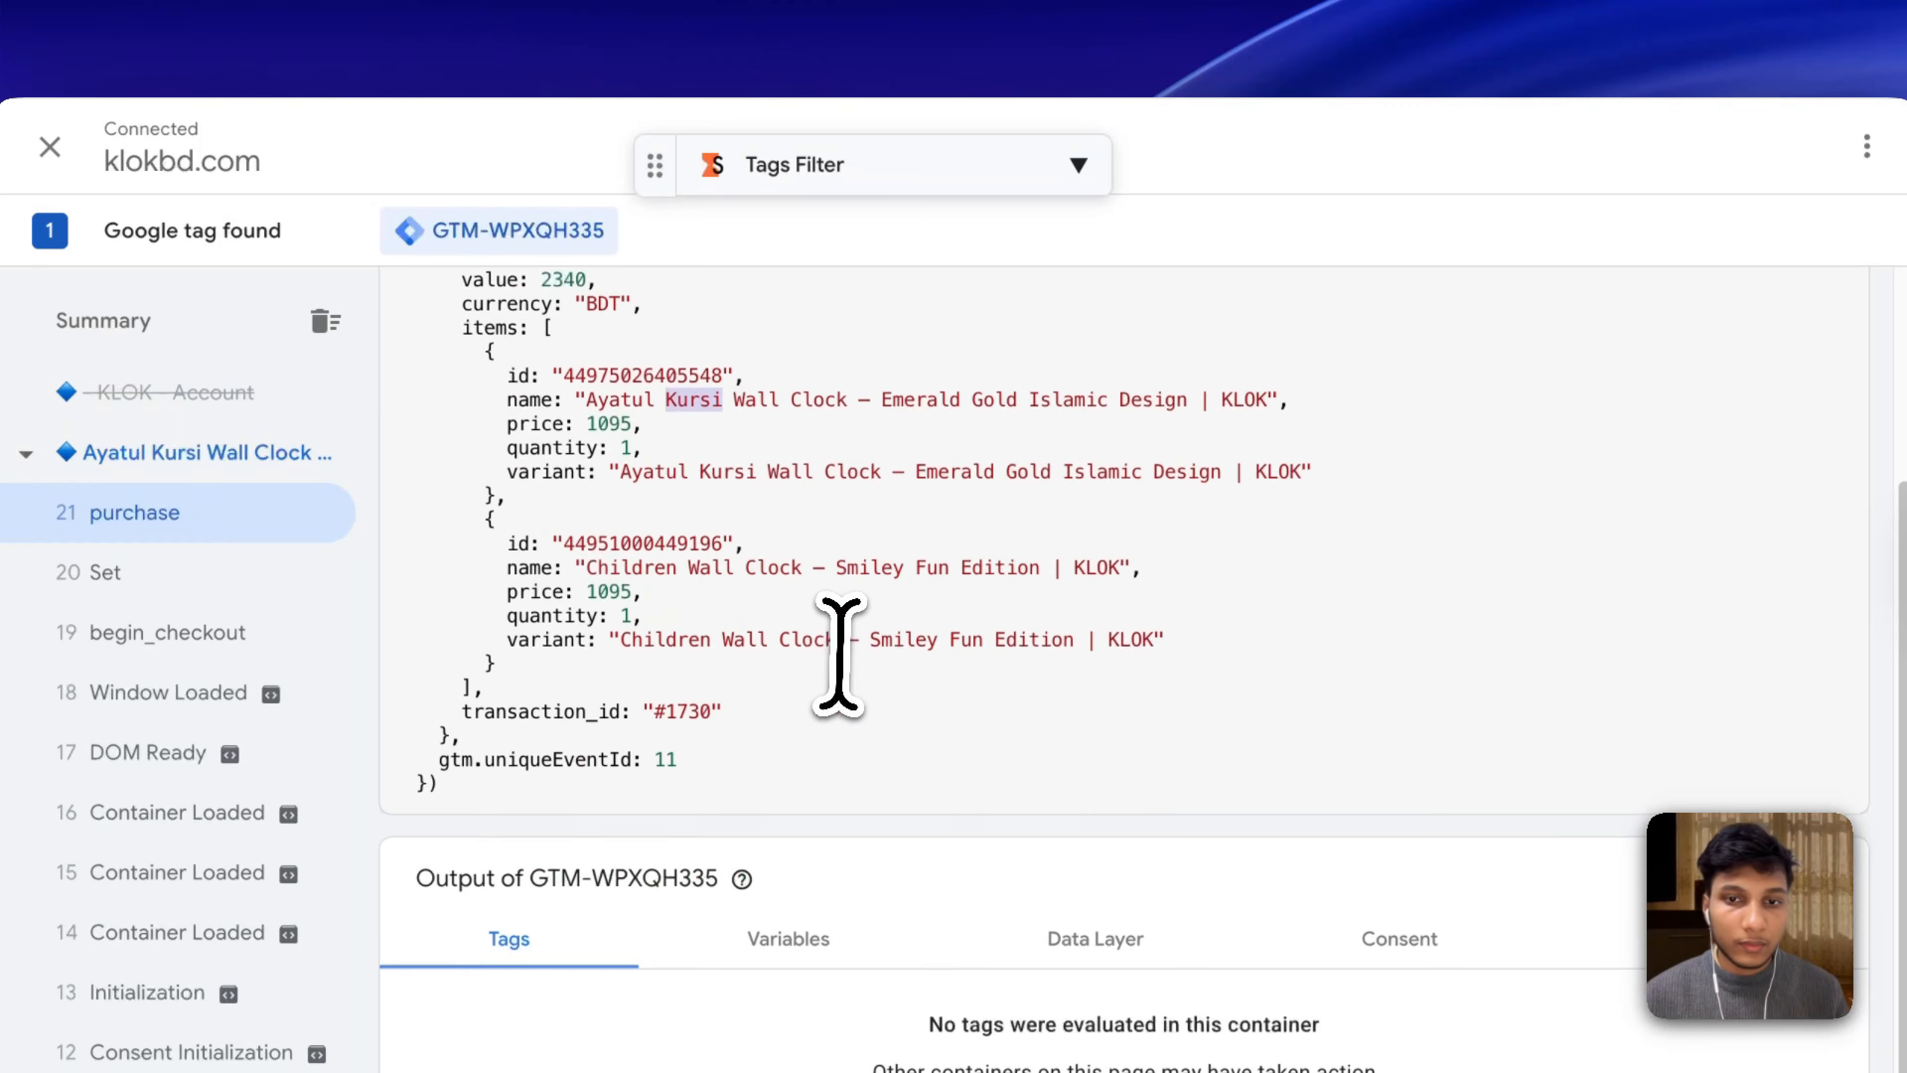
scroll(838, 660, "up", 5)
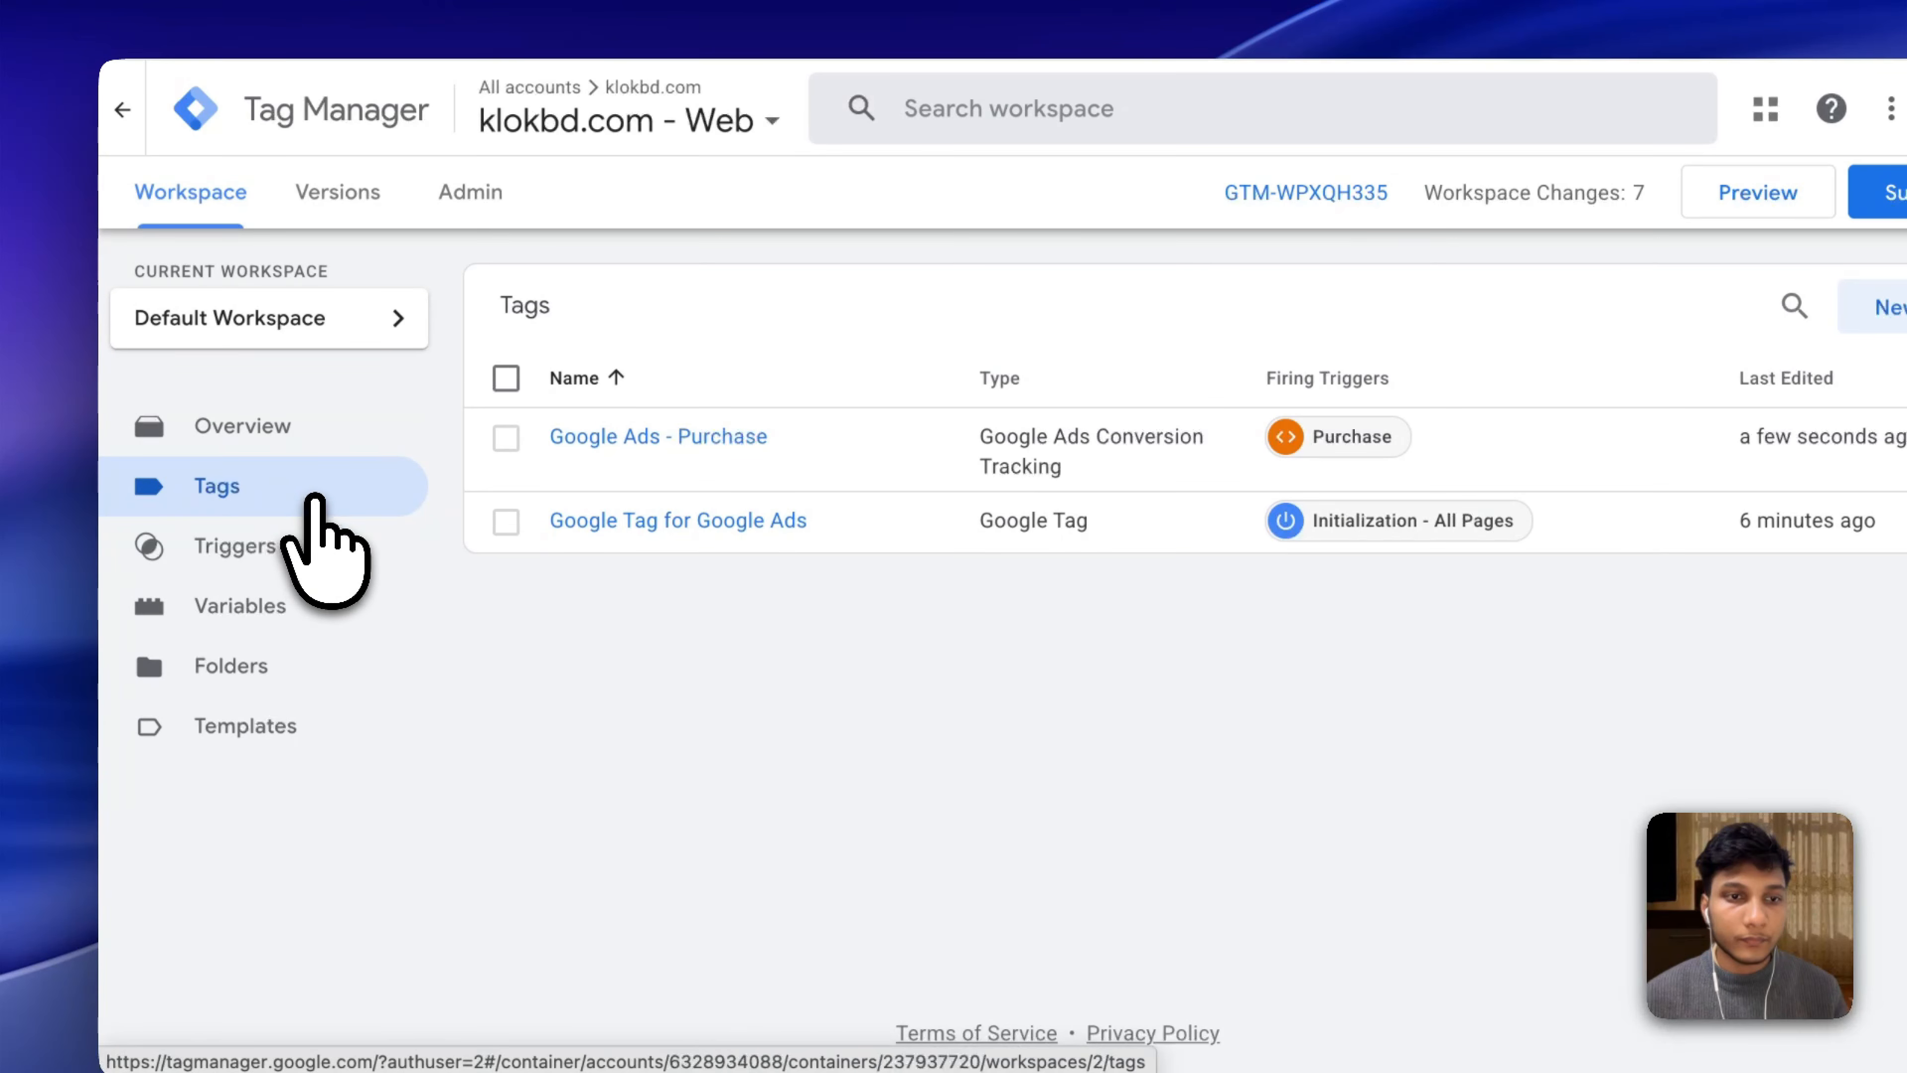
In Google Tag Manager, make a copy of the Google Ads - Purchase tag and name it "Google Ads - Checkout".
left_click(1877, 307)
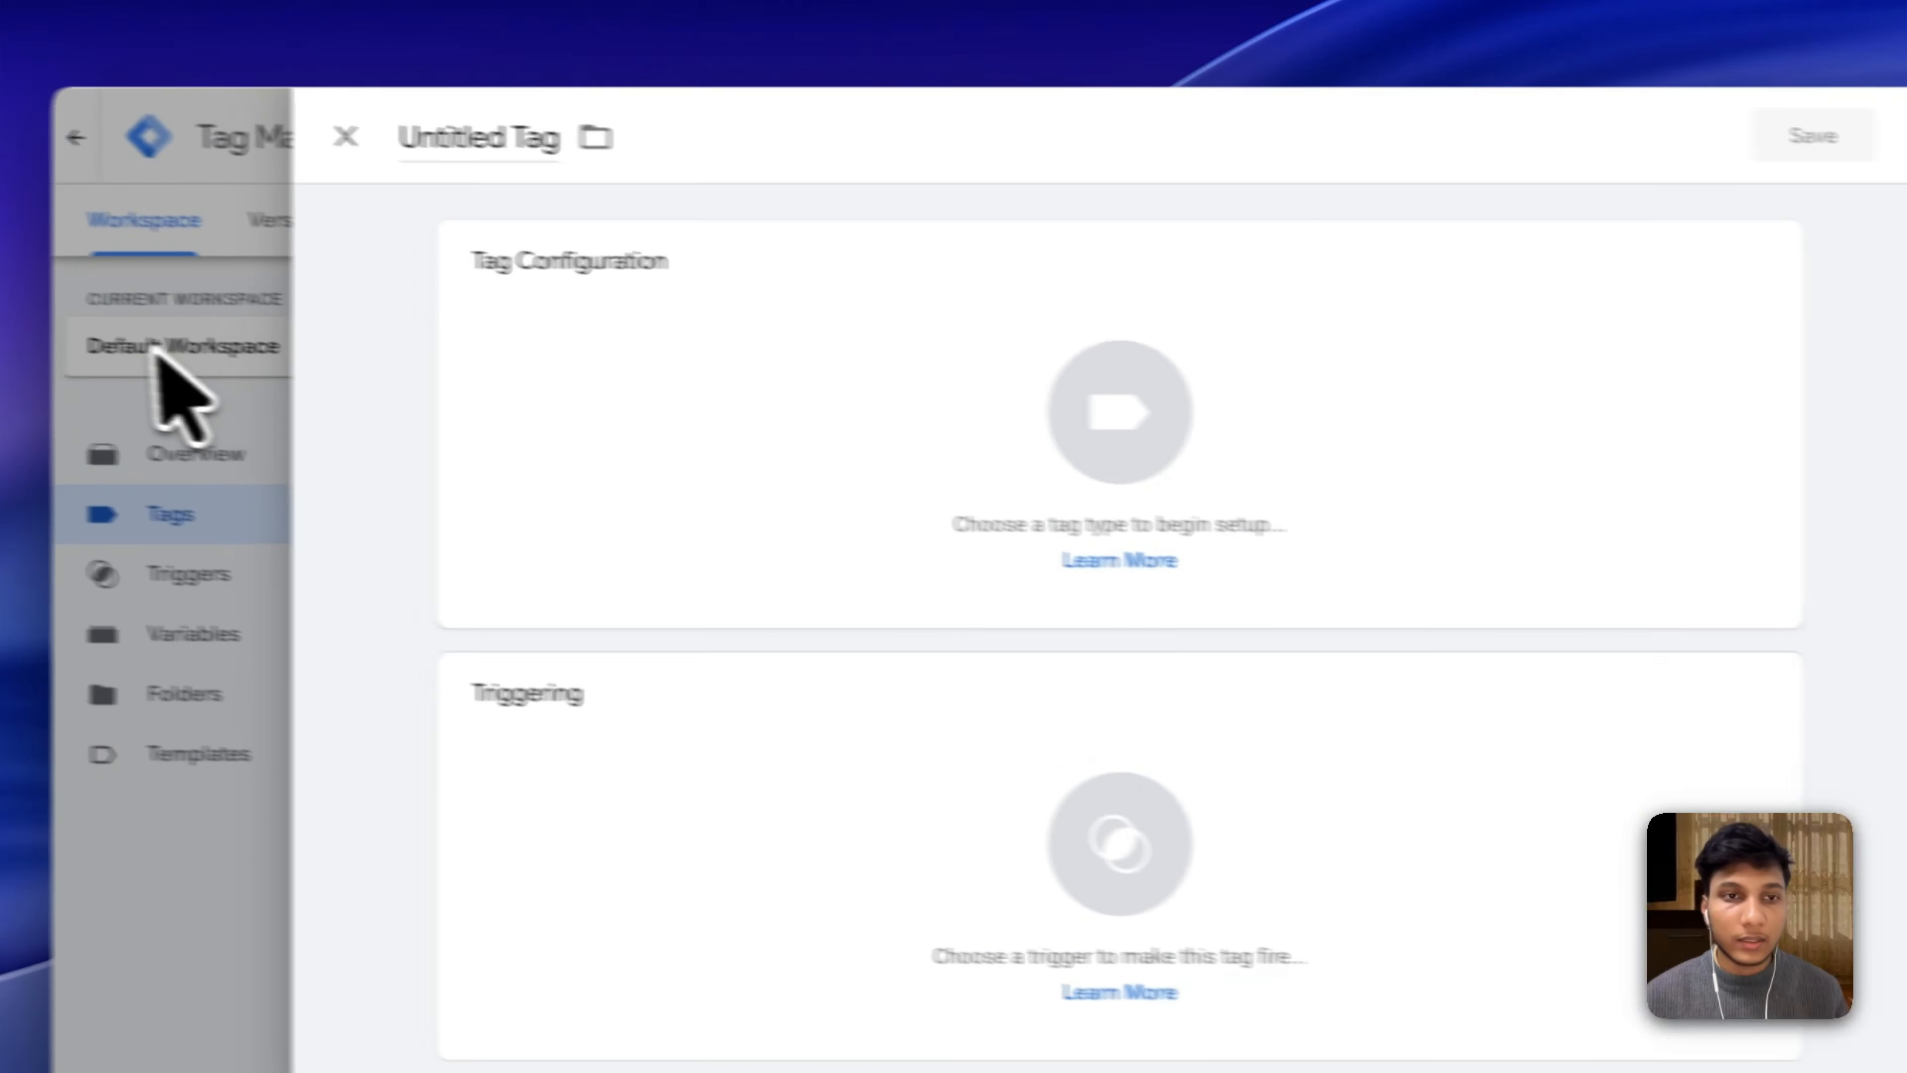
left_click(145, 348)
left_click(634, 469)
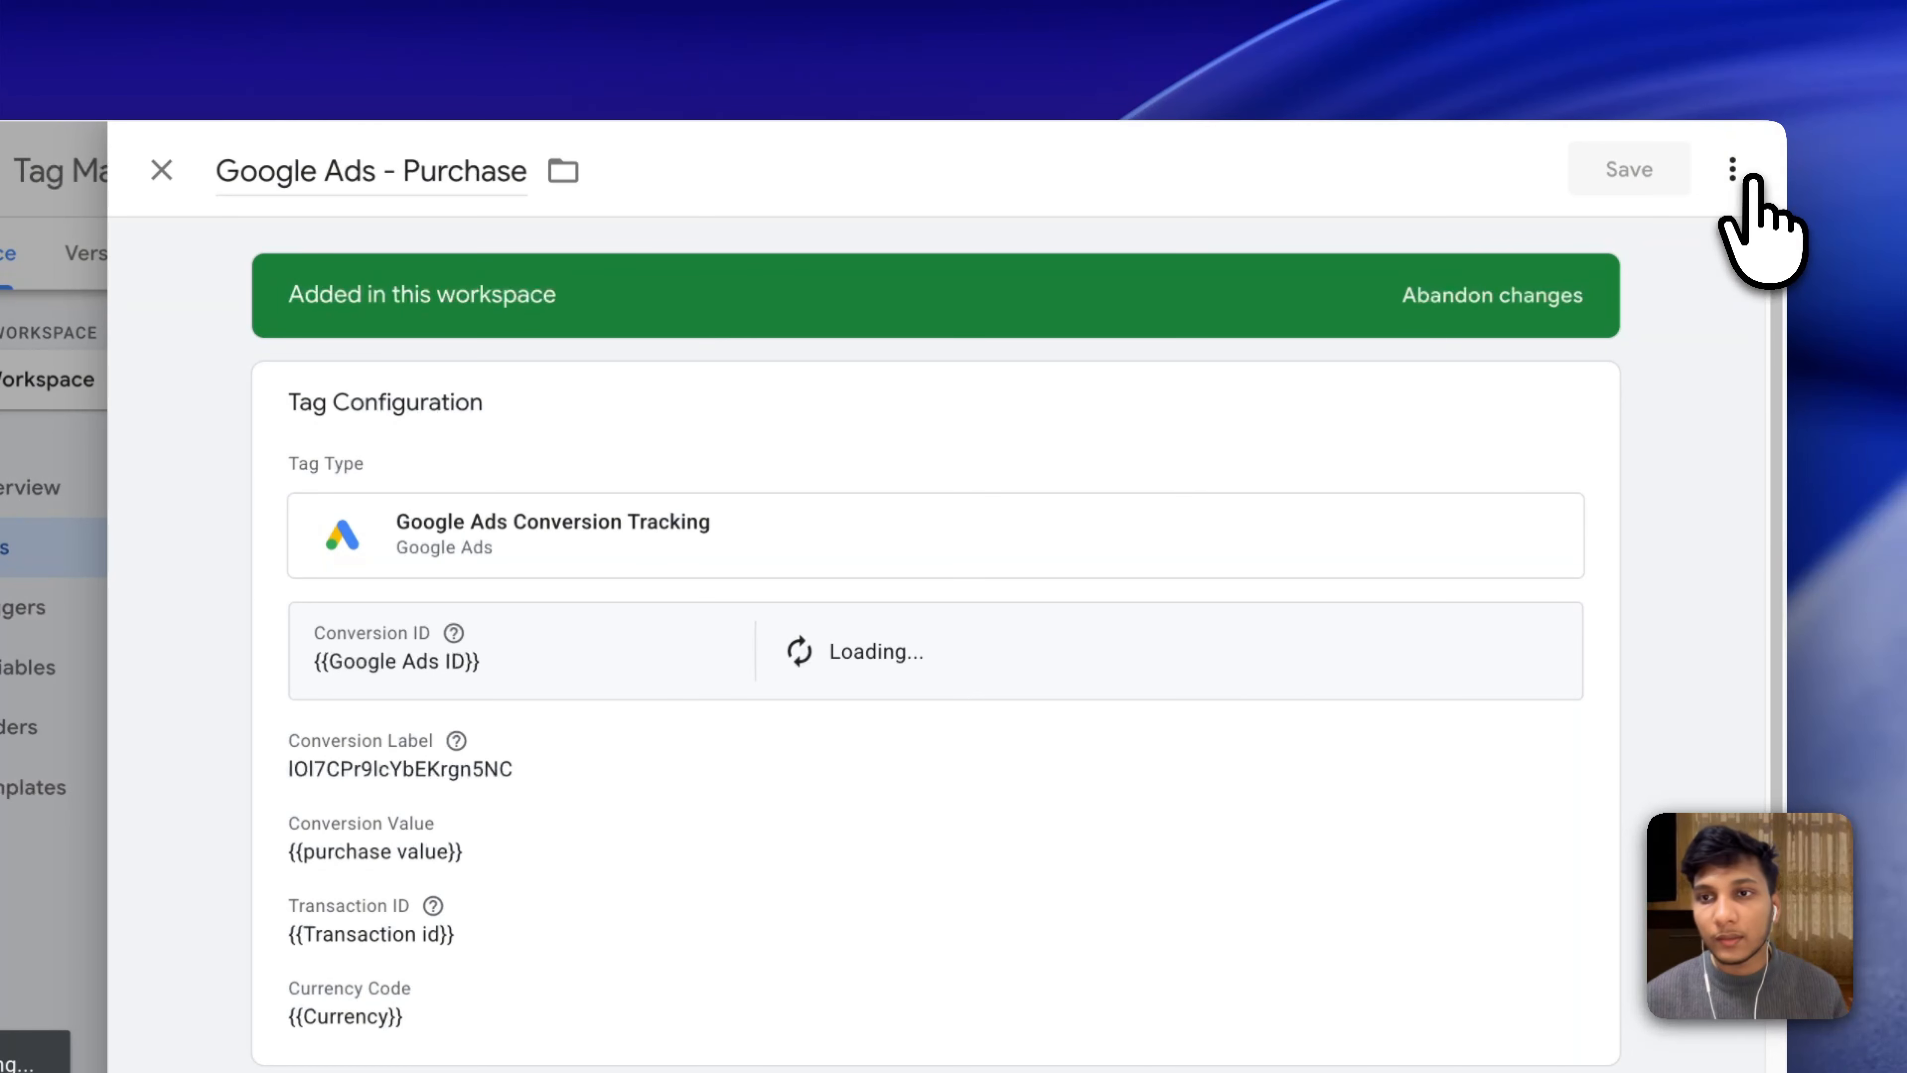
left_click(1734, 171)
left_click(1686, 242)
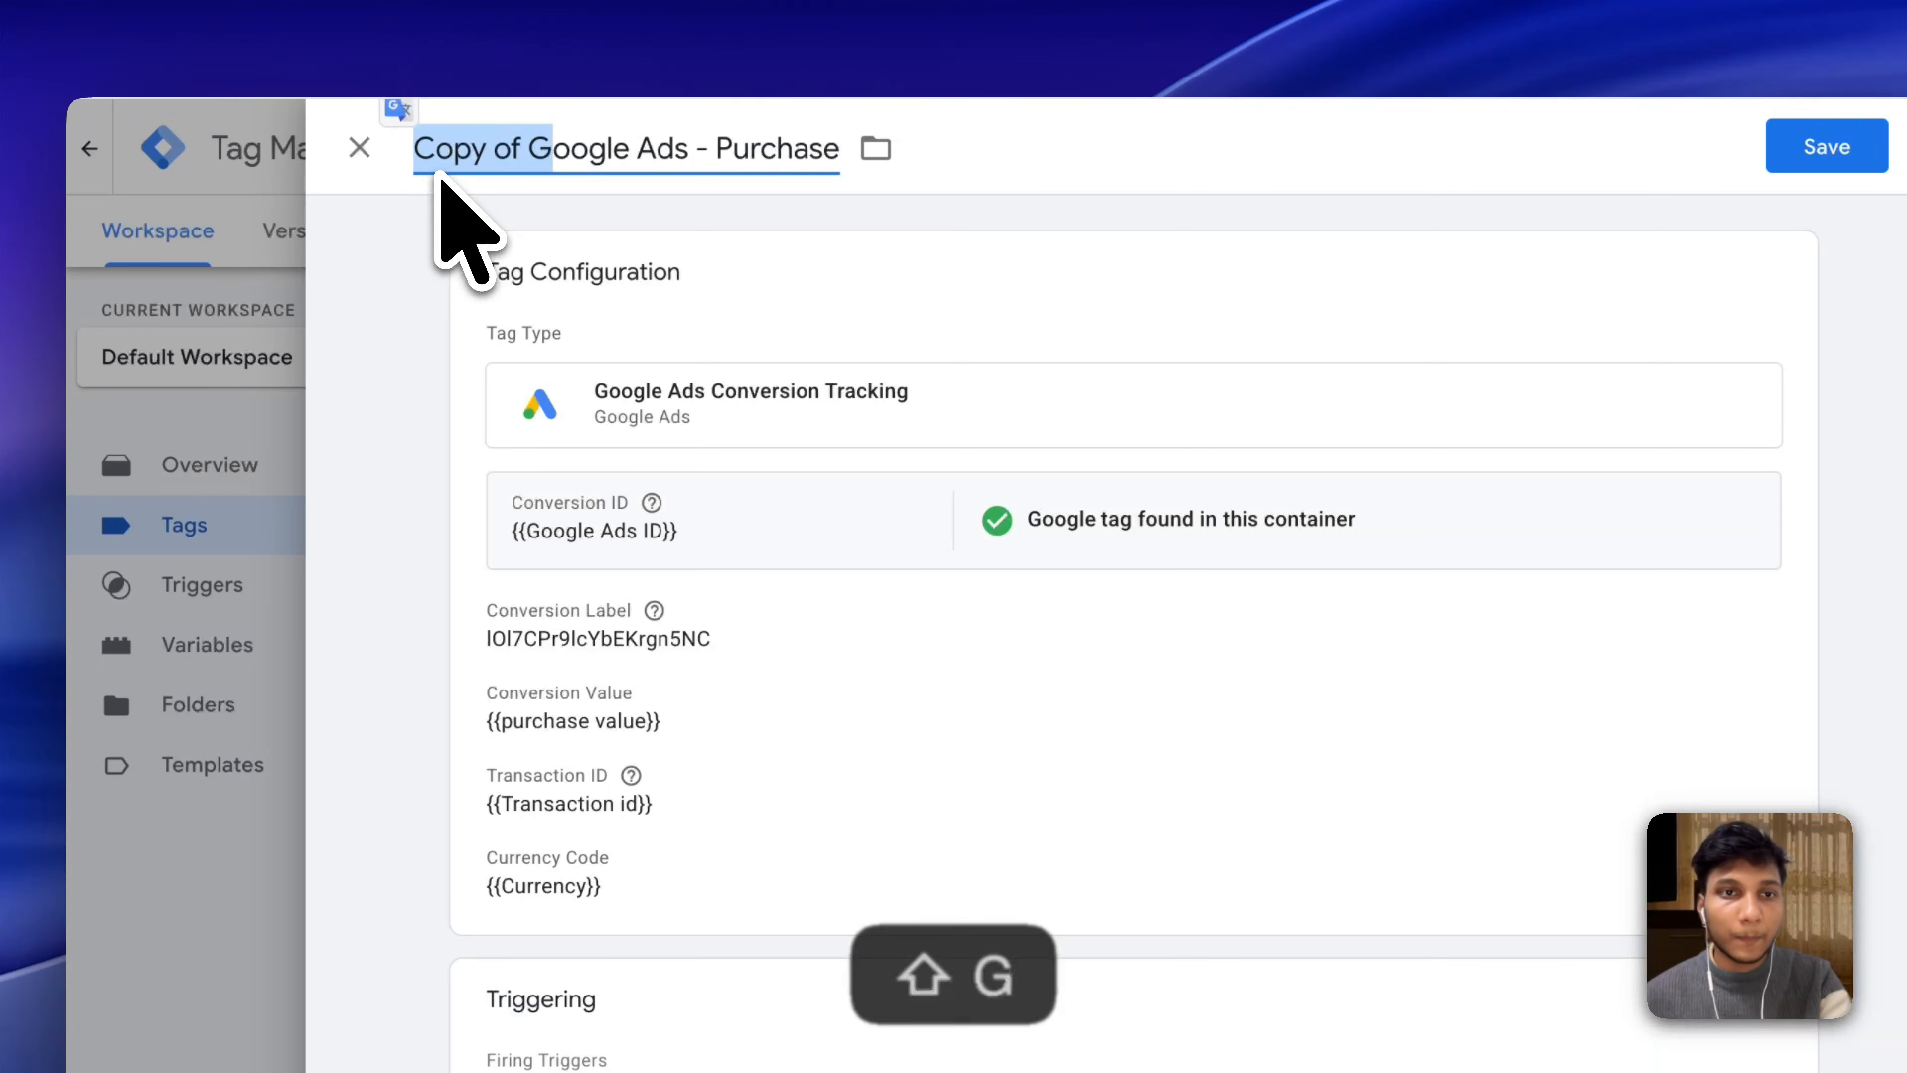
type("G")
left_click_drag(734, 154, 729, 146)
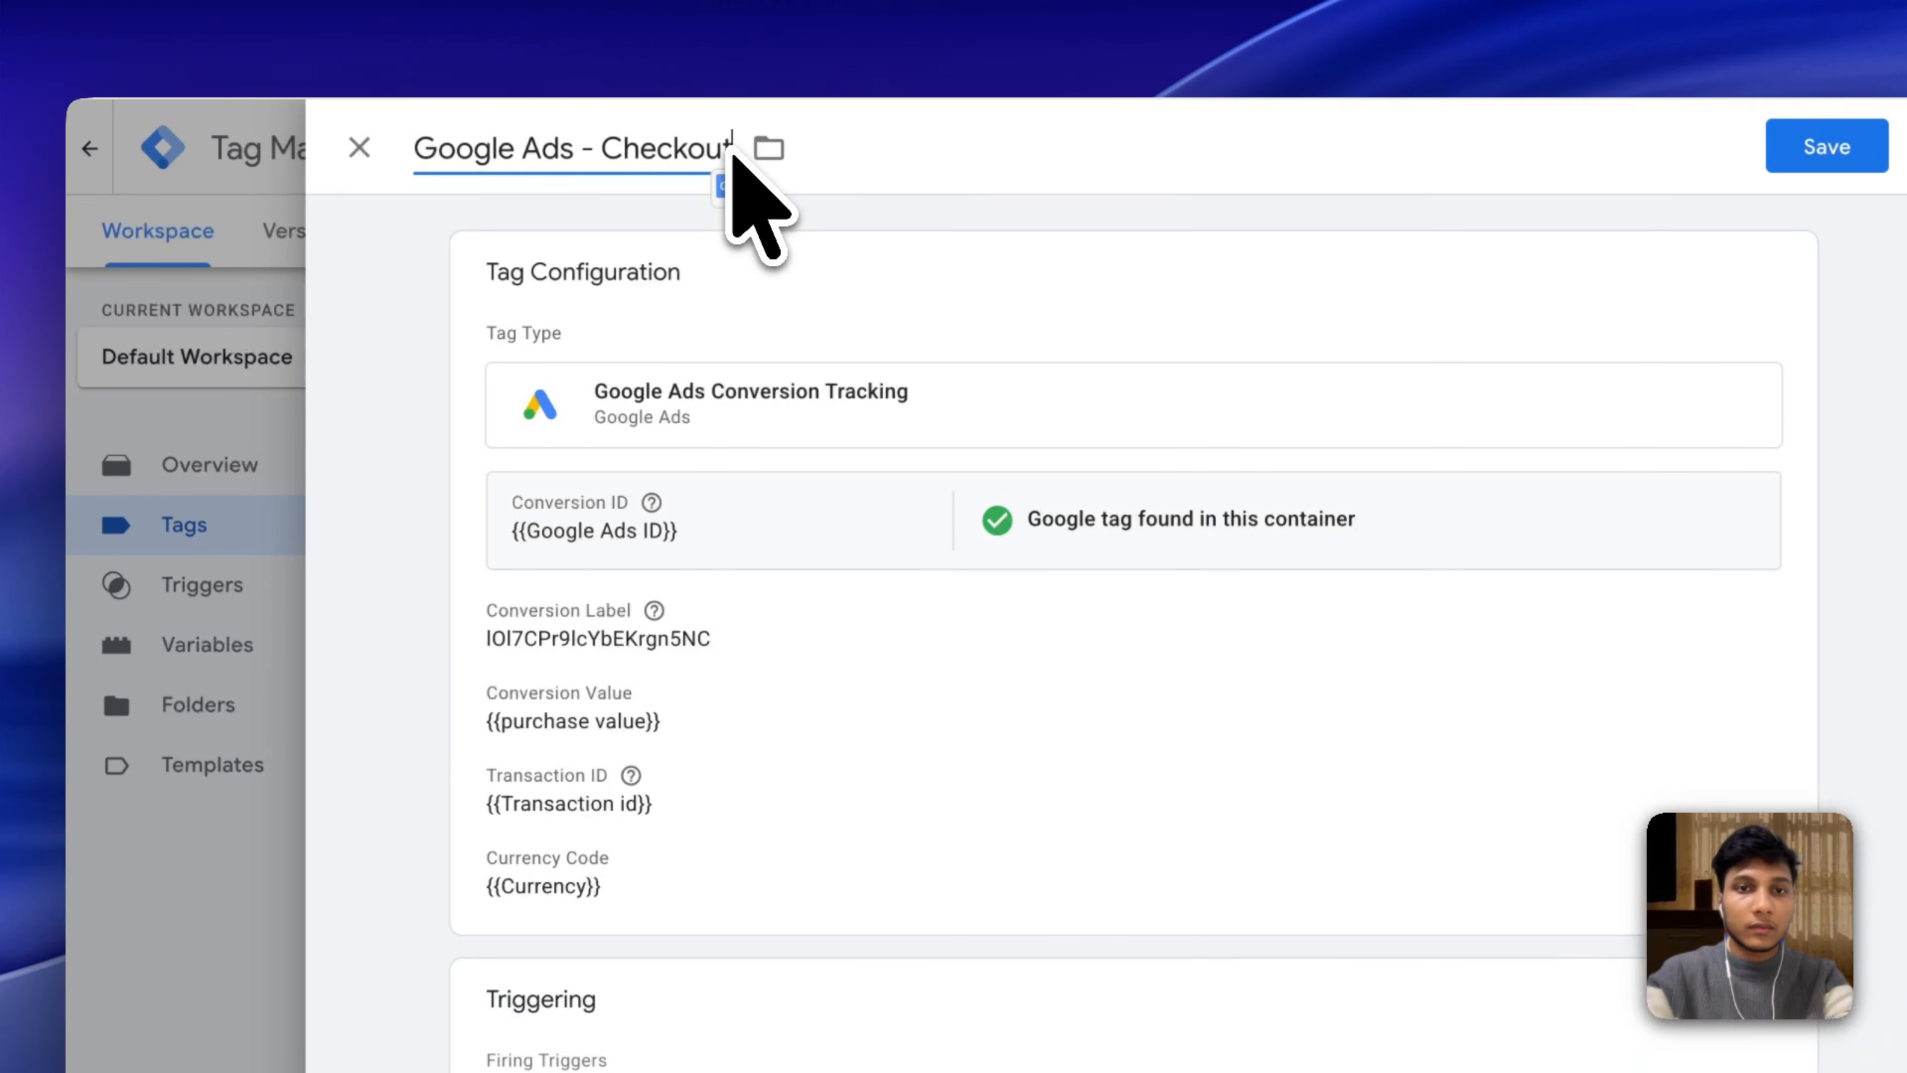
Clear the Conversion Label of the Google Ads - Checkout tag.
left_click(800, 711)
double_click(805, 729)
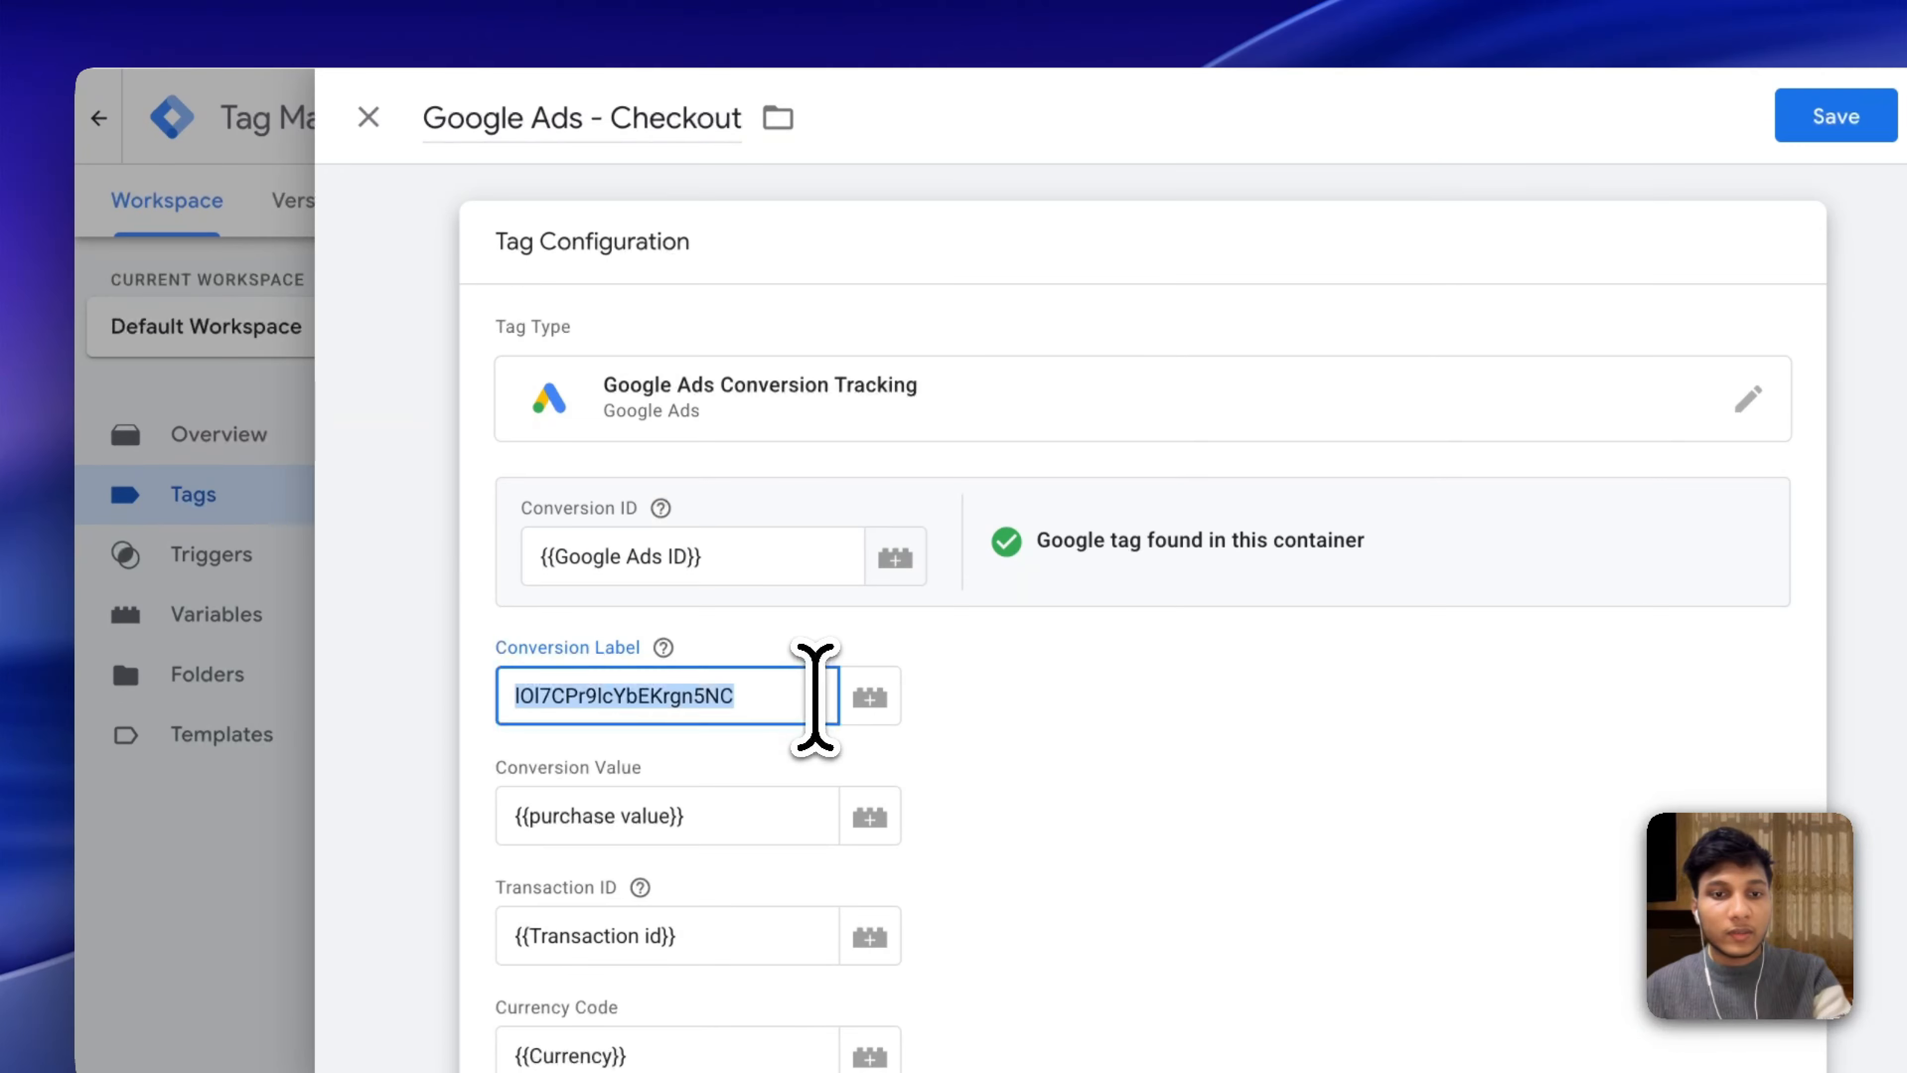
key("BackSpace")
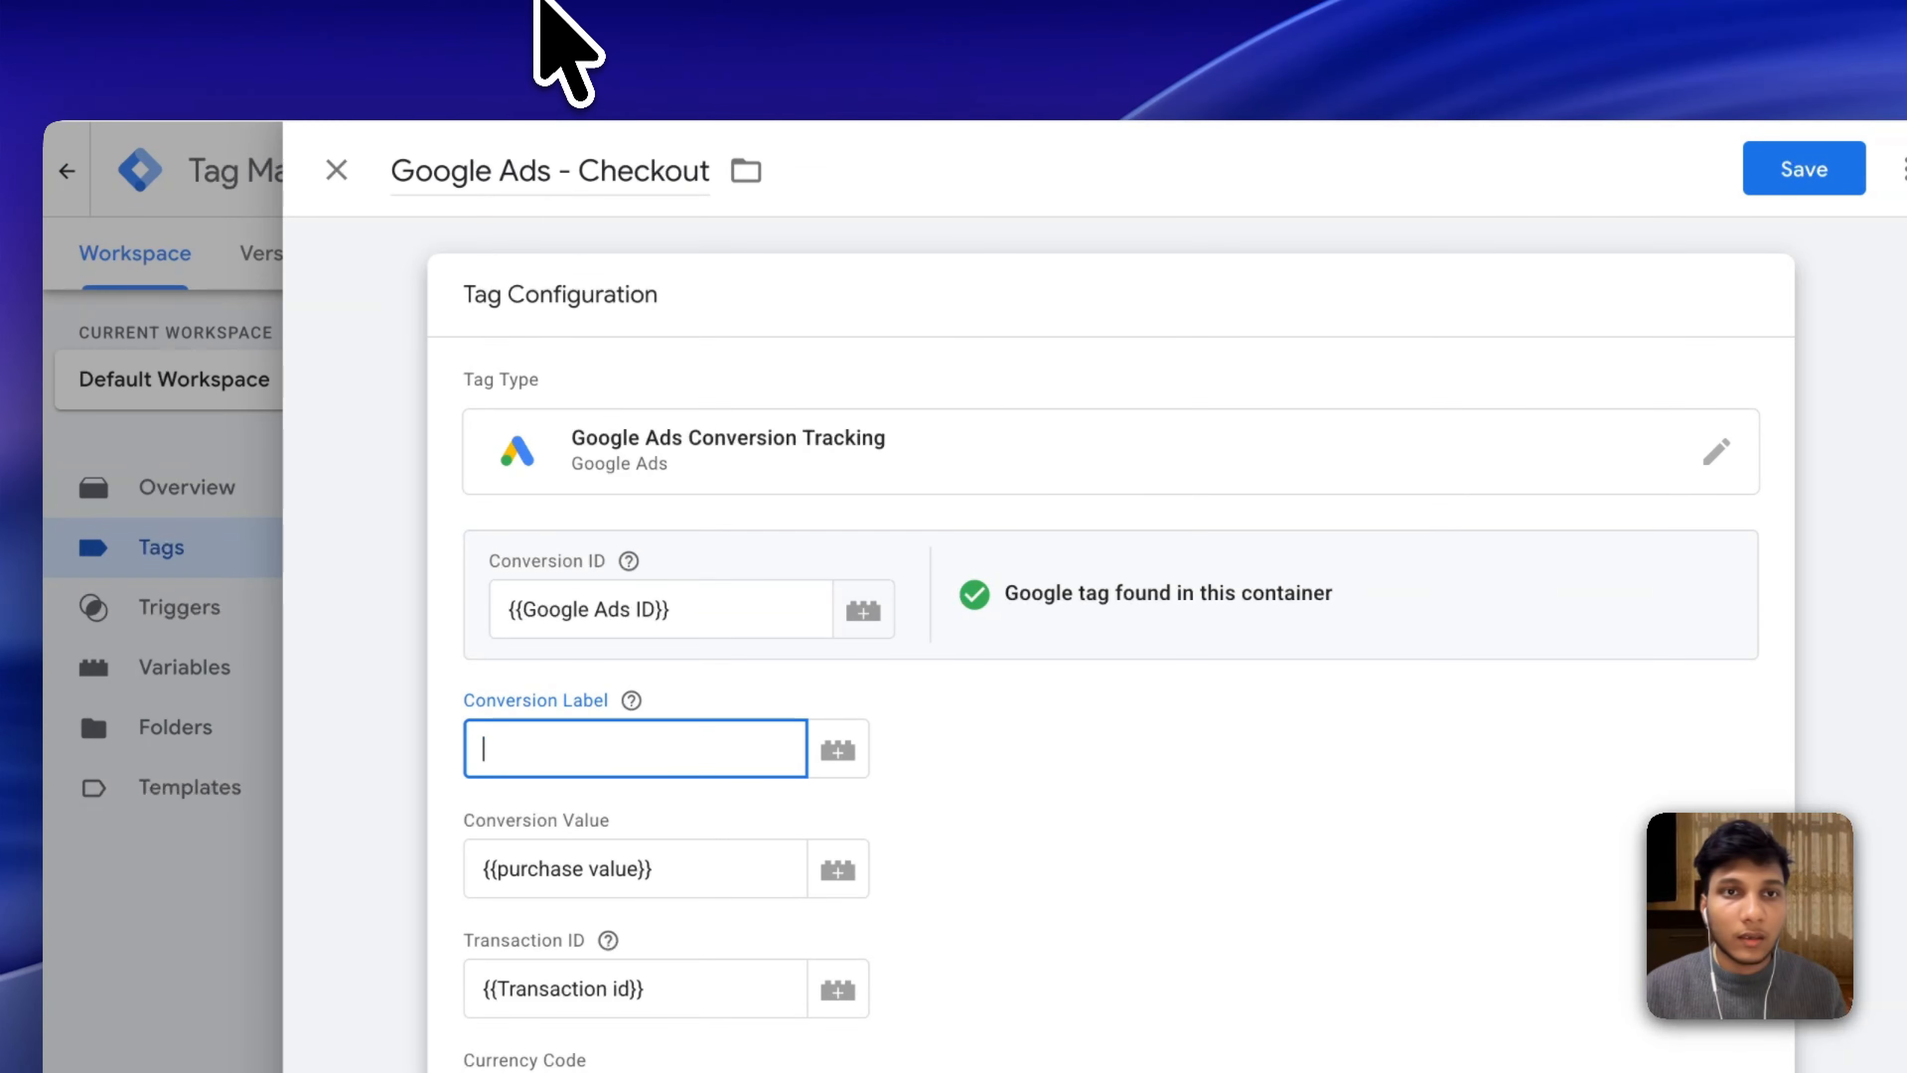
Switch to Google Ads and open the Google Tag Manager setup instructions of the Begin Checkout conversion action.
left_click(542, 2)
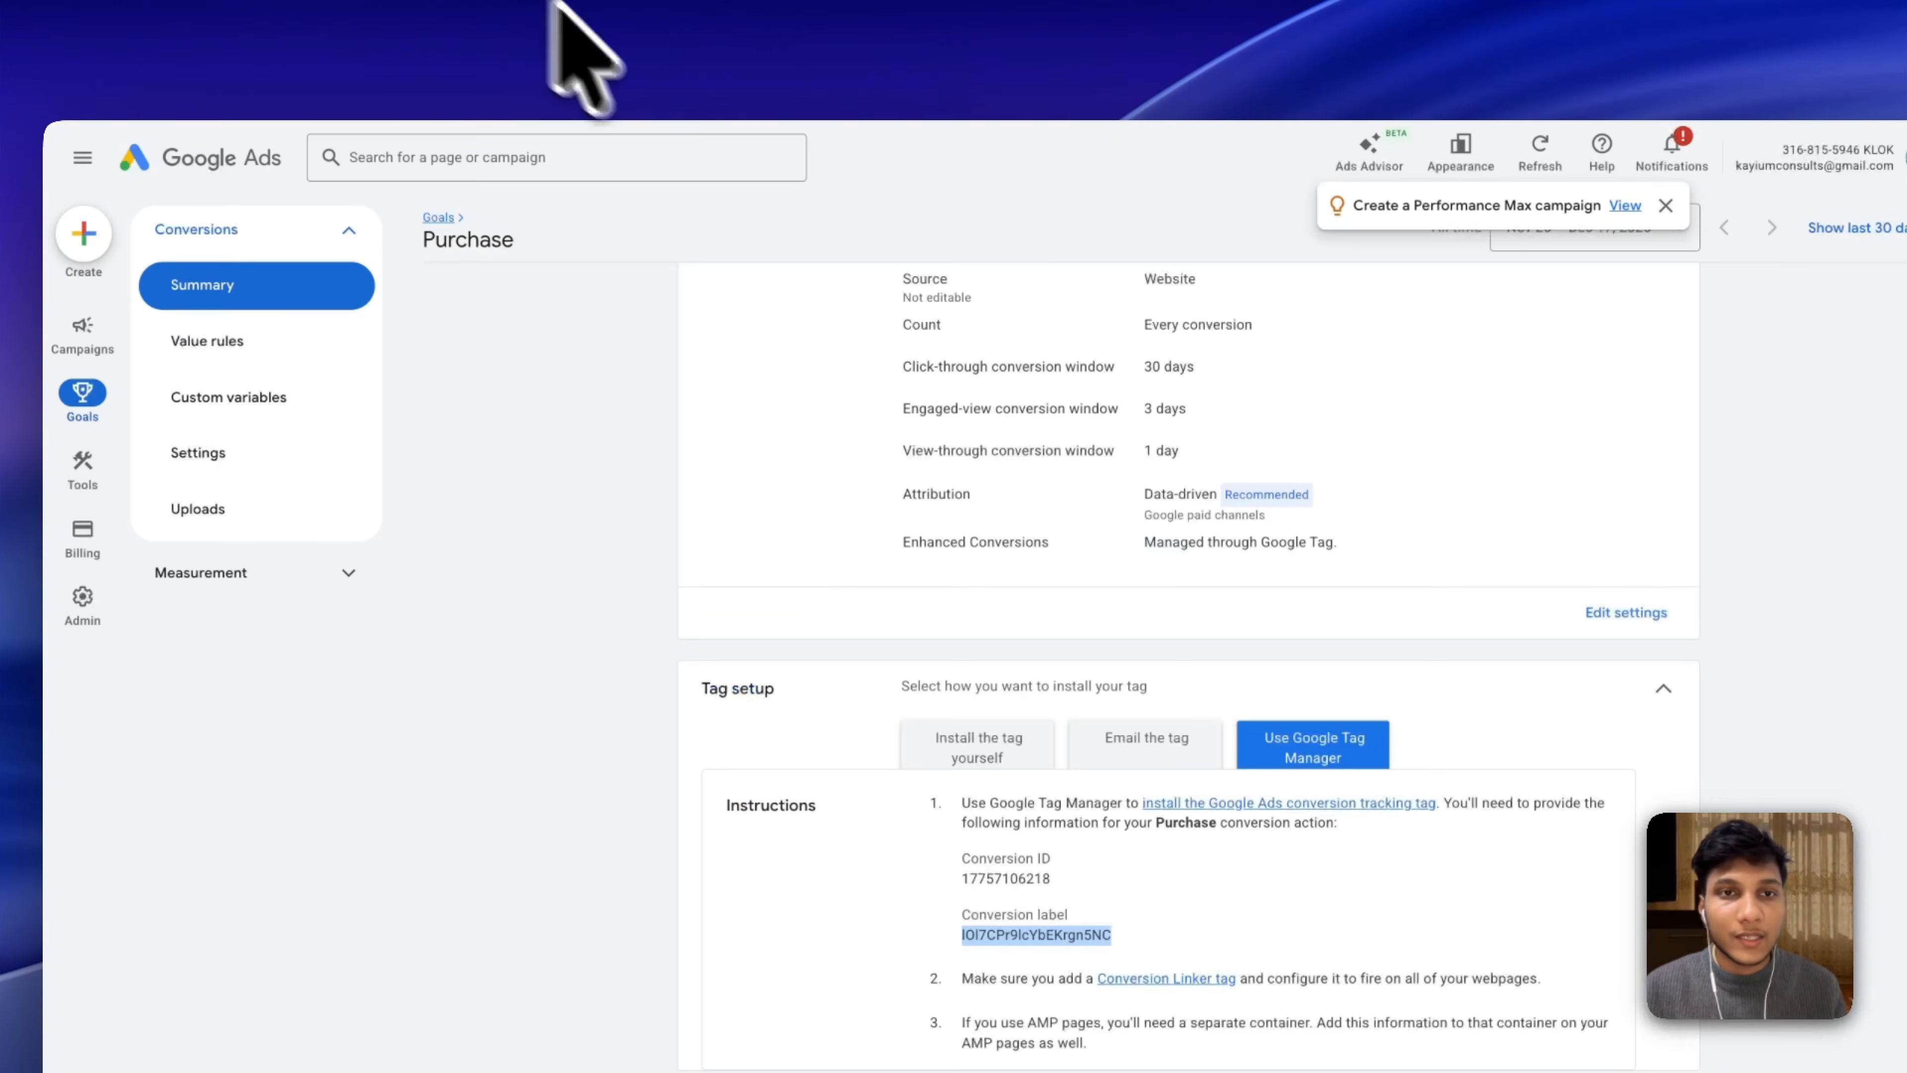
left_click(443, 207)
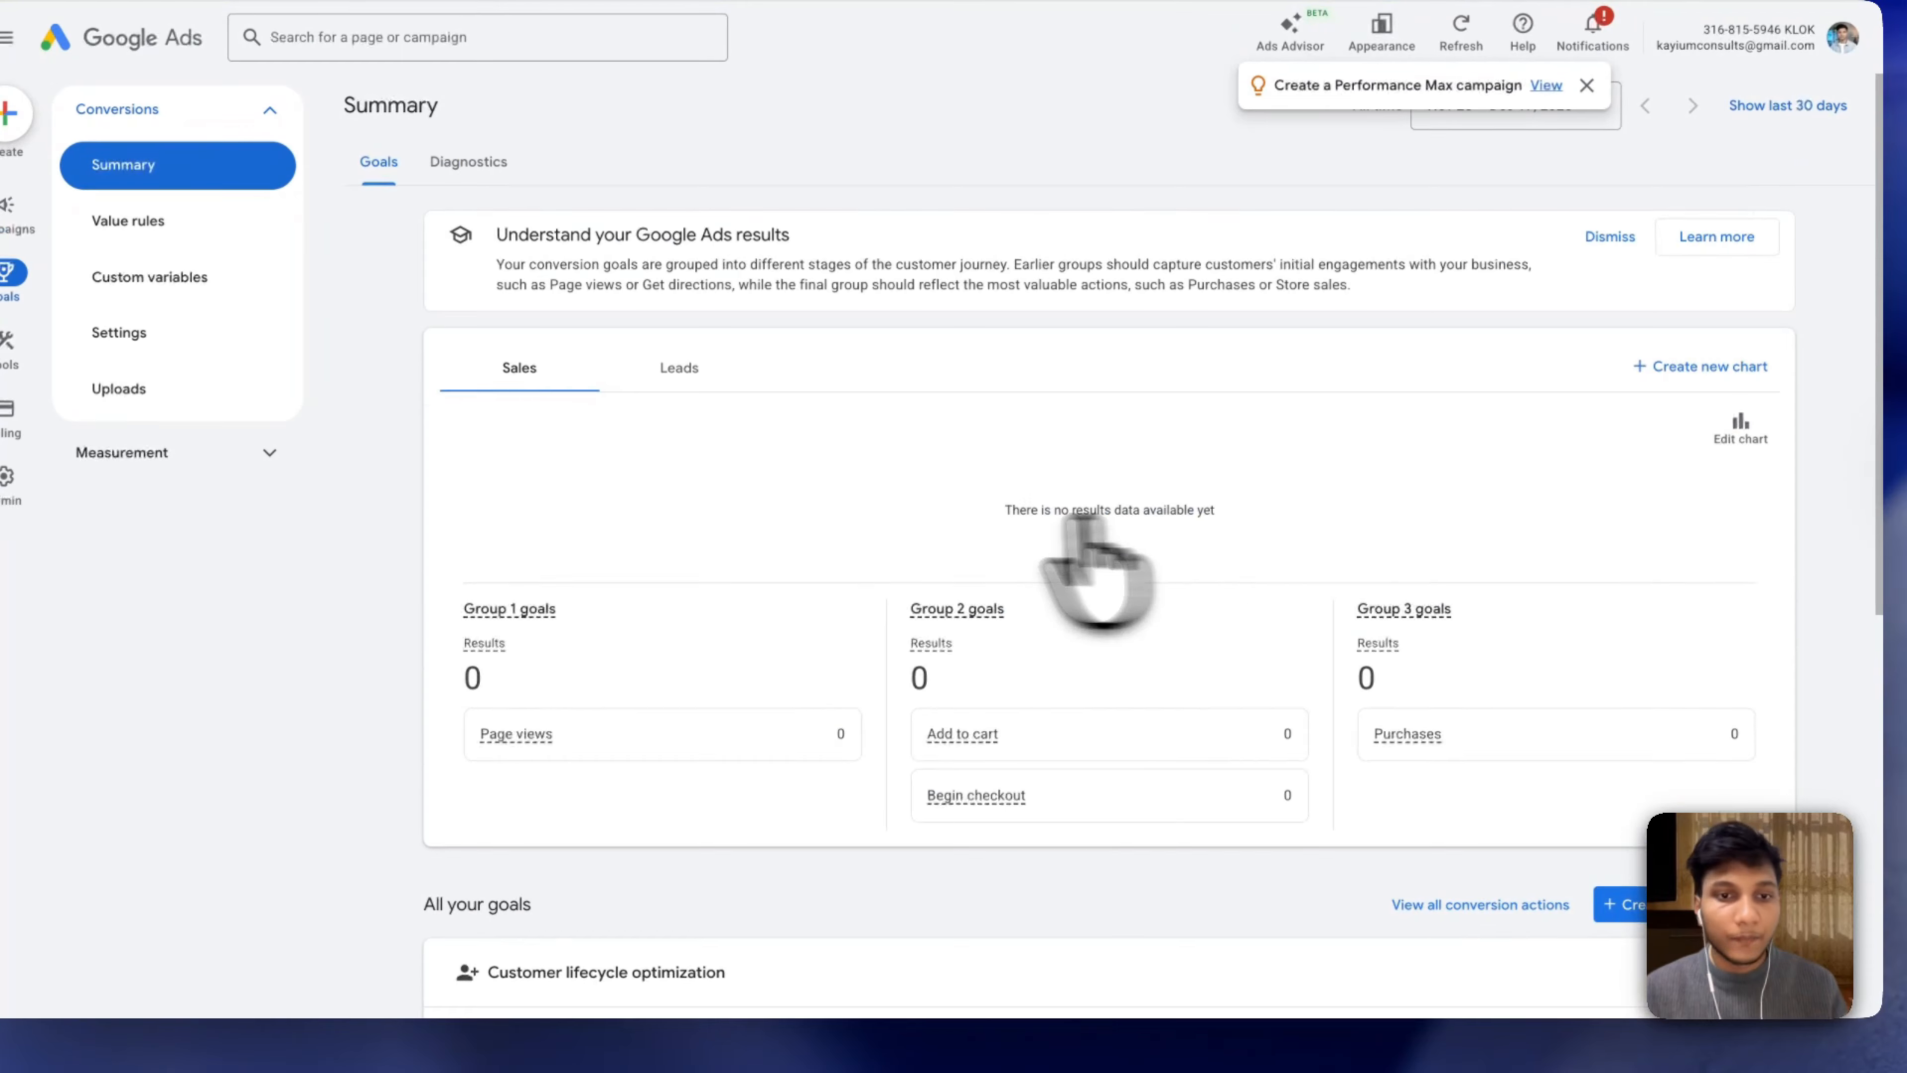
scroll(826, 541, "down", 5)
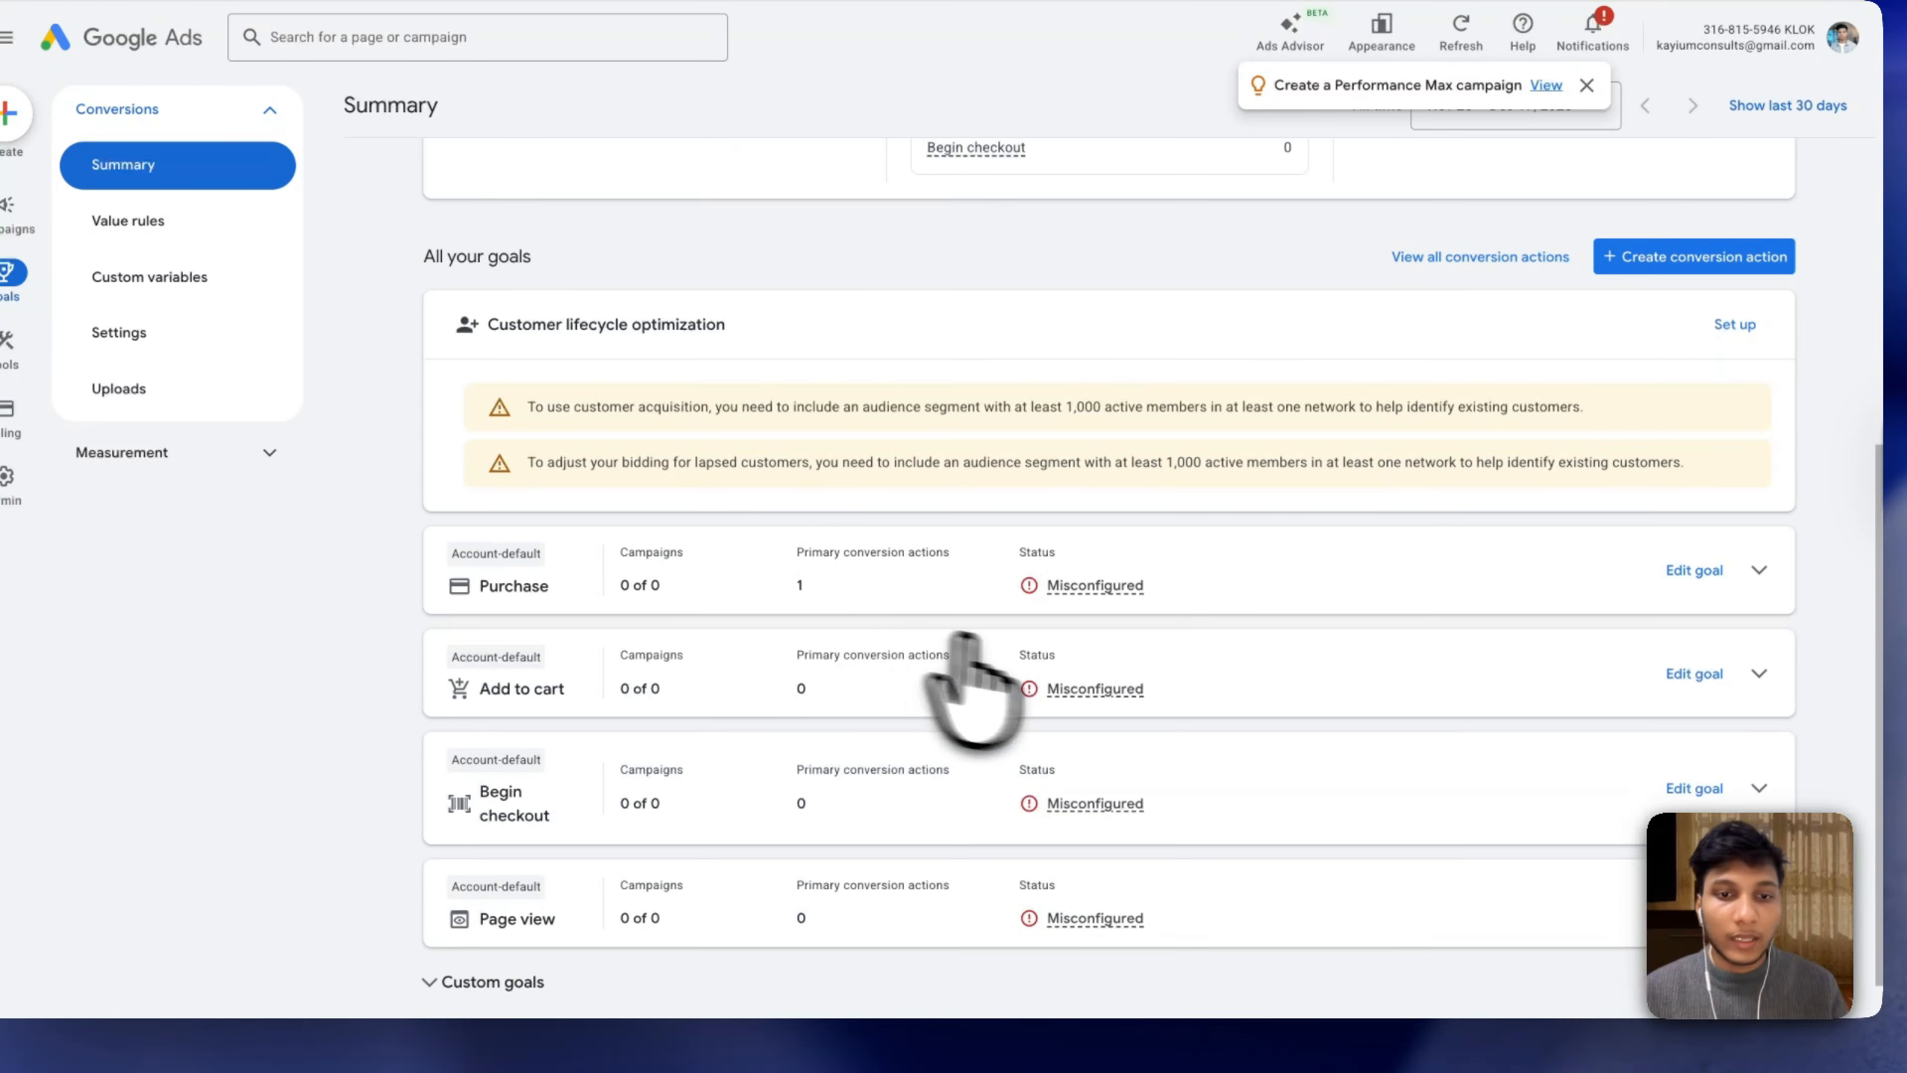
scroll(912, 699, "down", 1)
left_click(1672, 691)
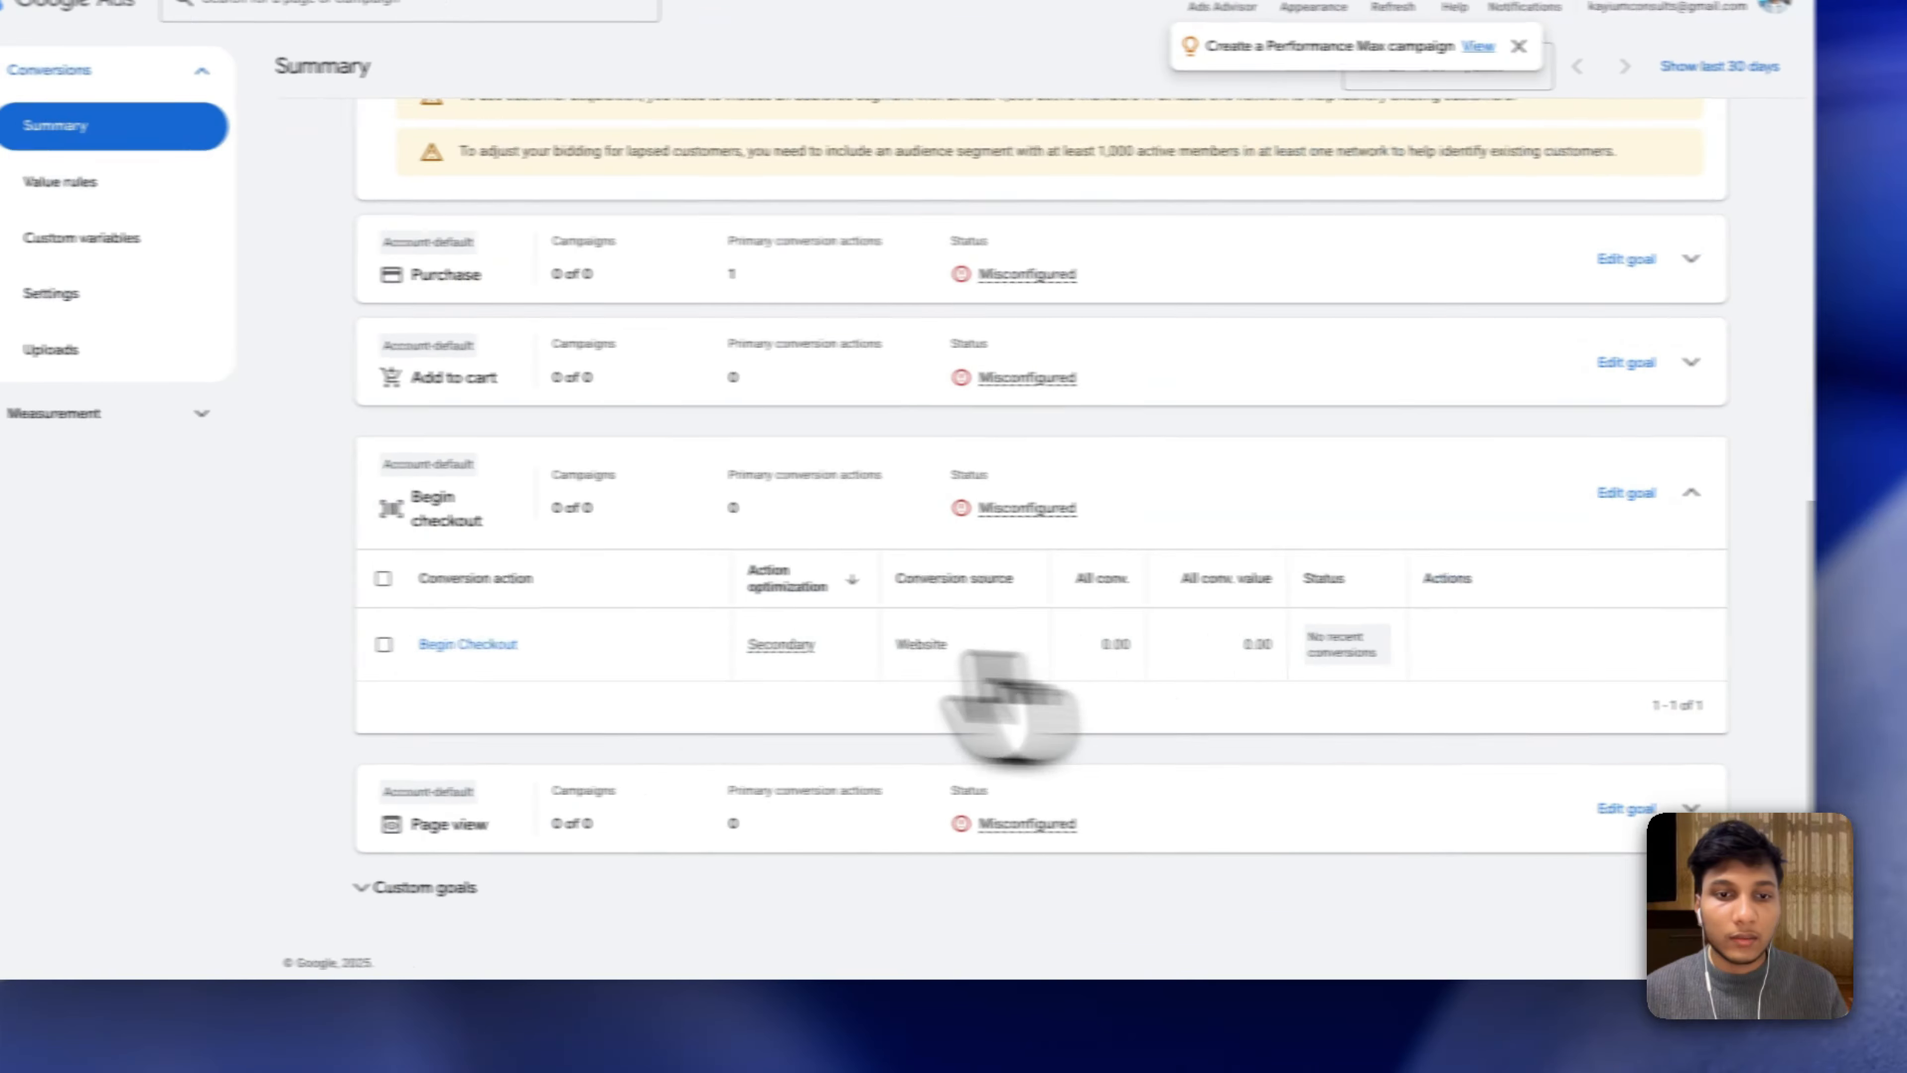
left_click(480, 647)
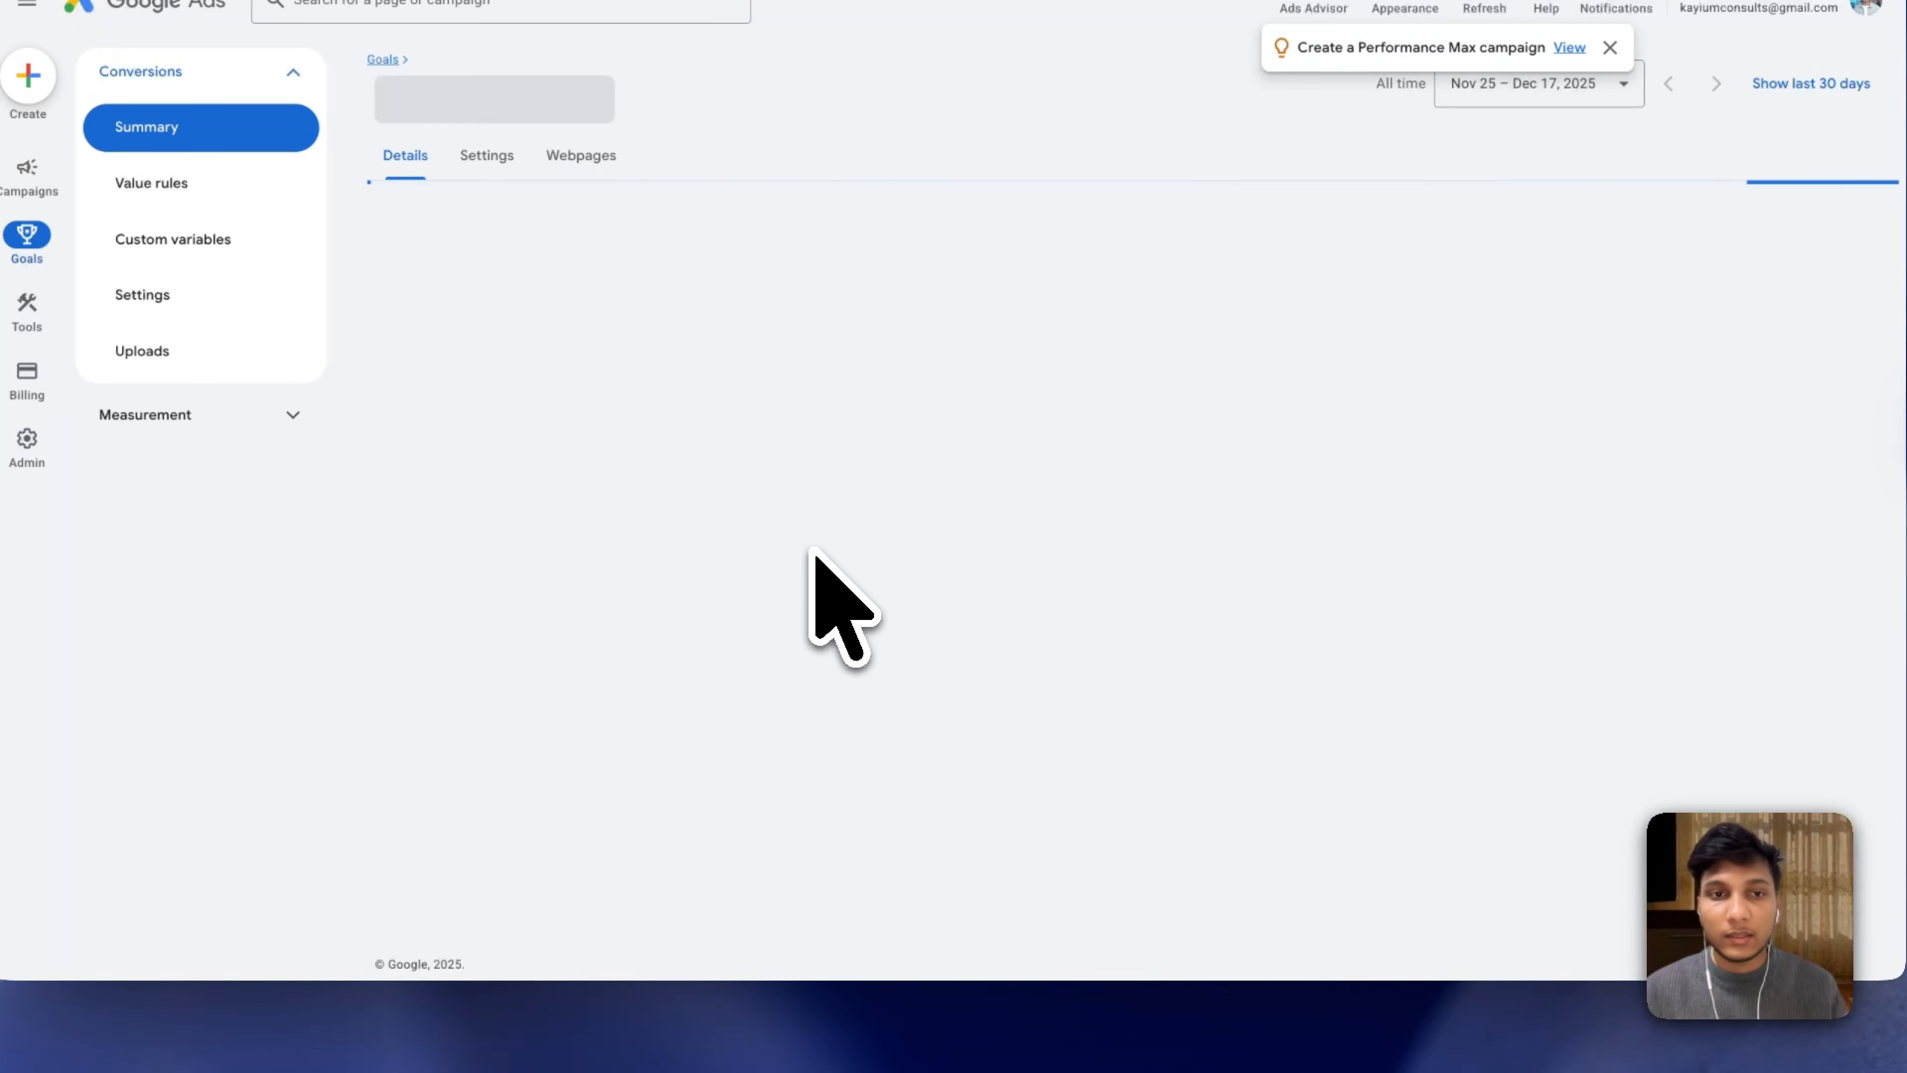
left_click(974, 710)
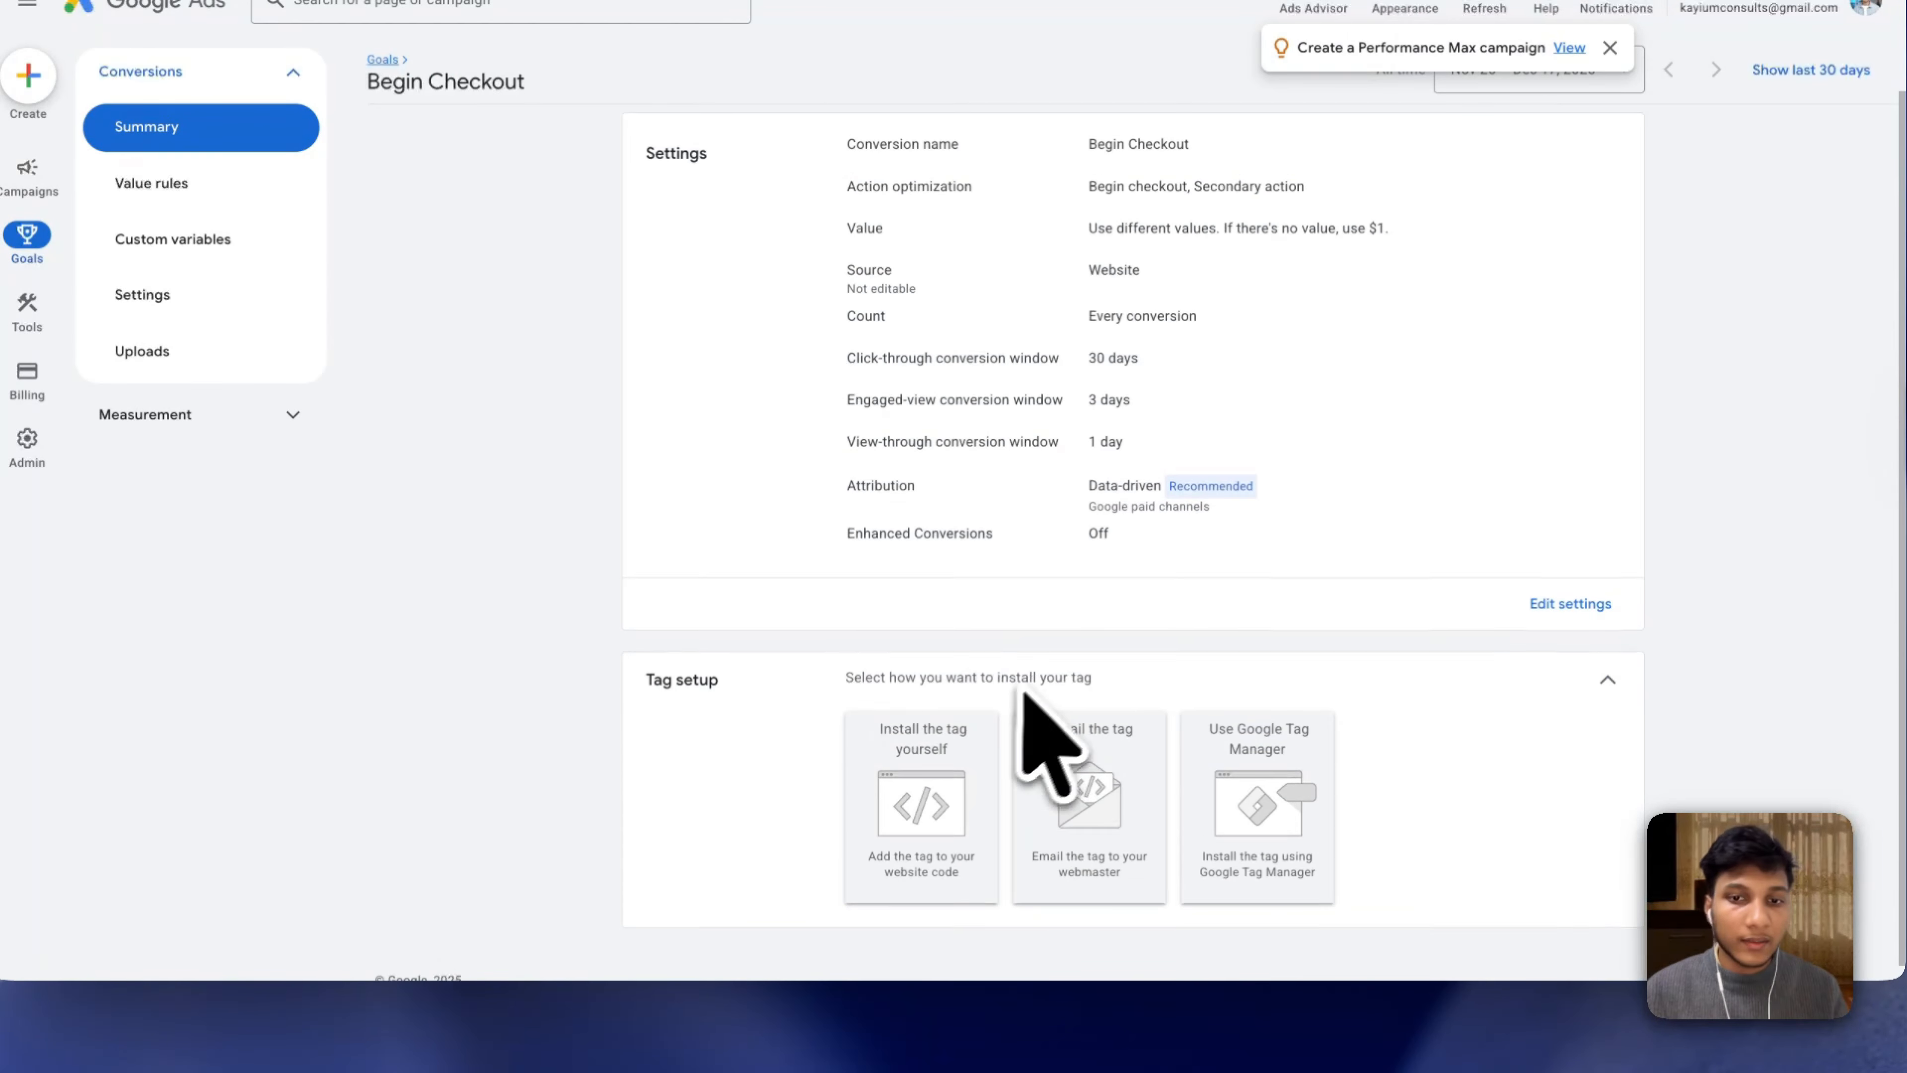
left_click(1226, 706)
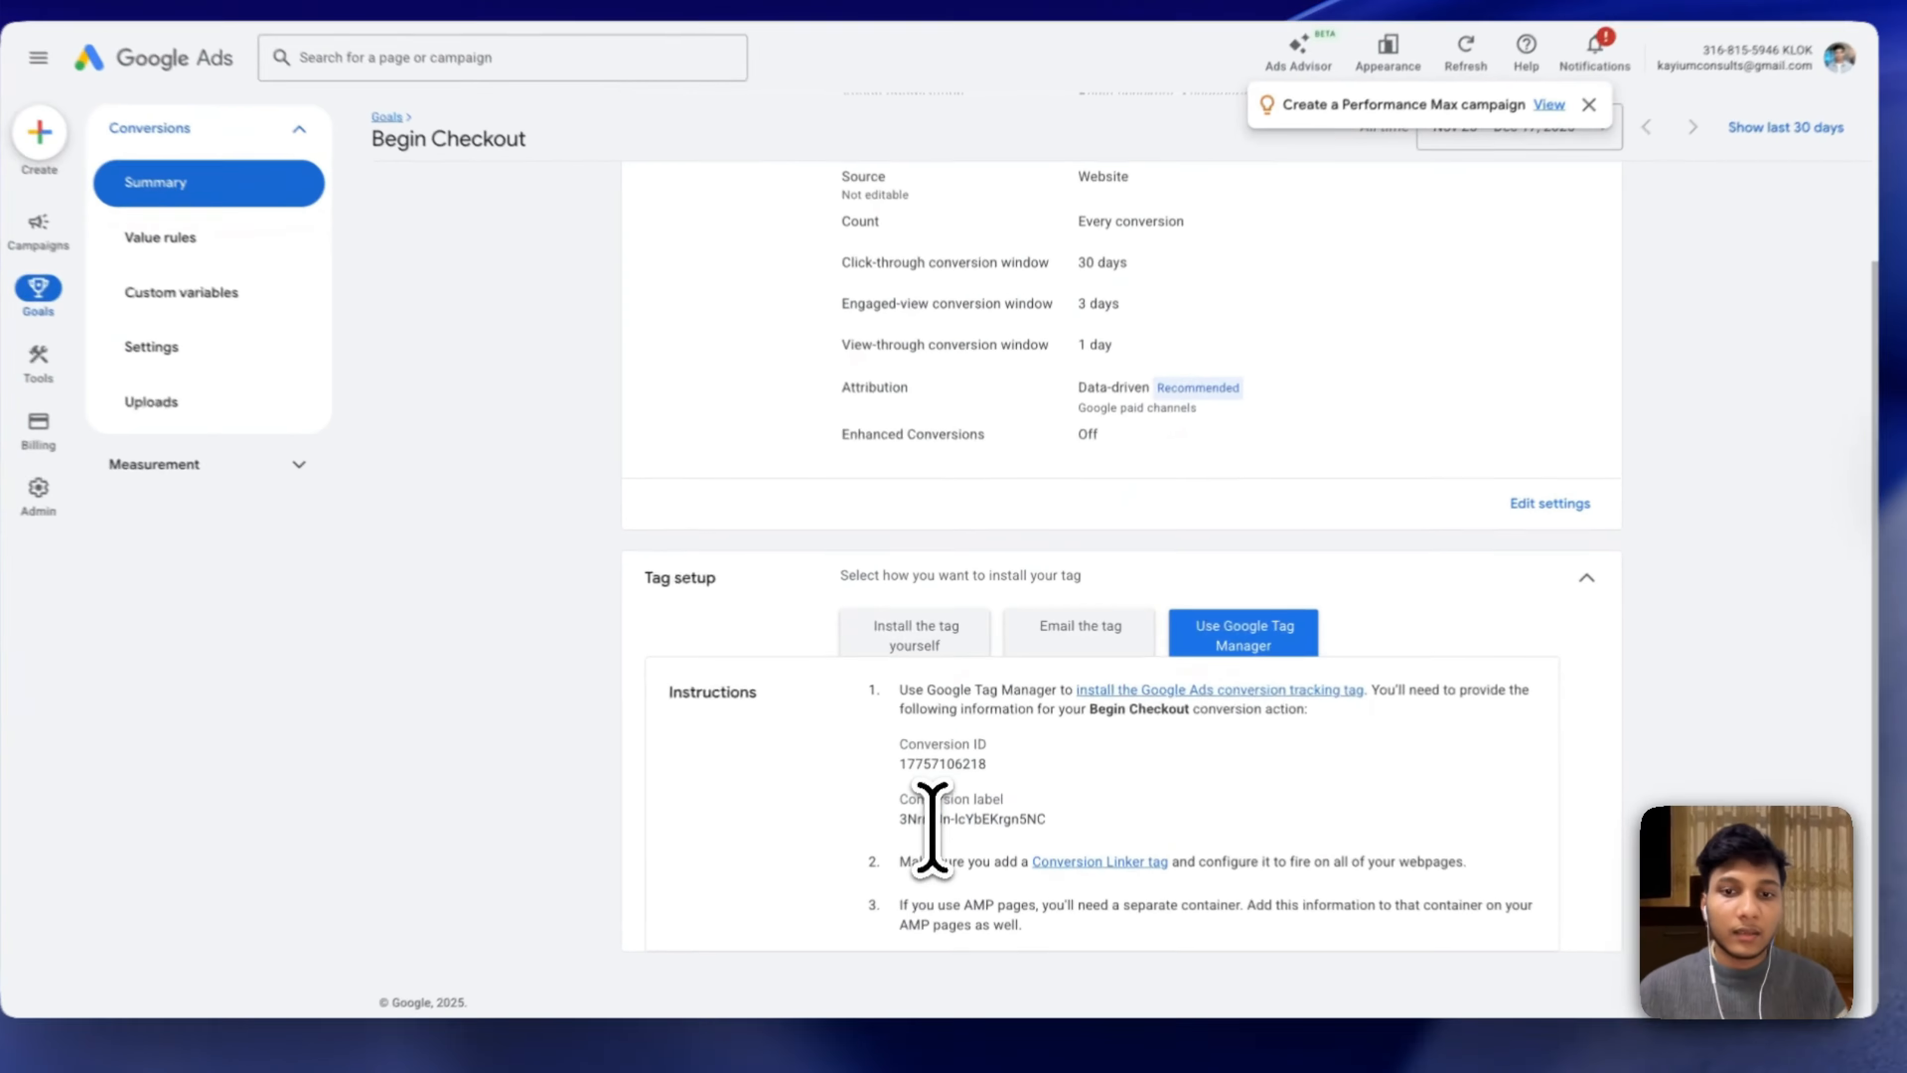
Copy the Begin Checkout conversion label and paste it as the Checkout tag's Conversion Label in Google Tag Manager.
double_click(946, 783)
right_click(948, 782)
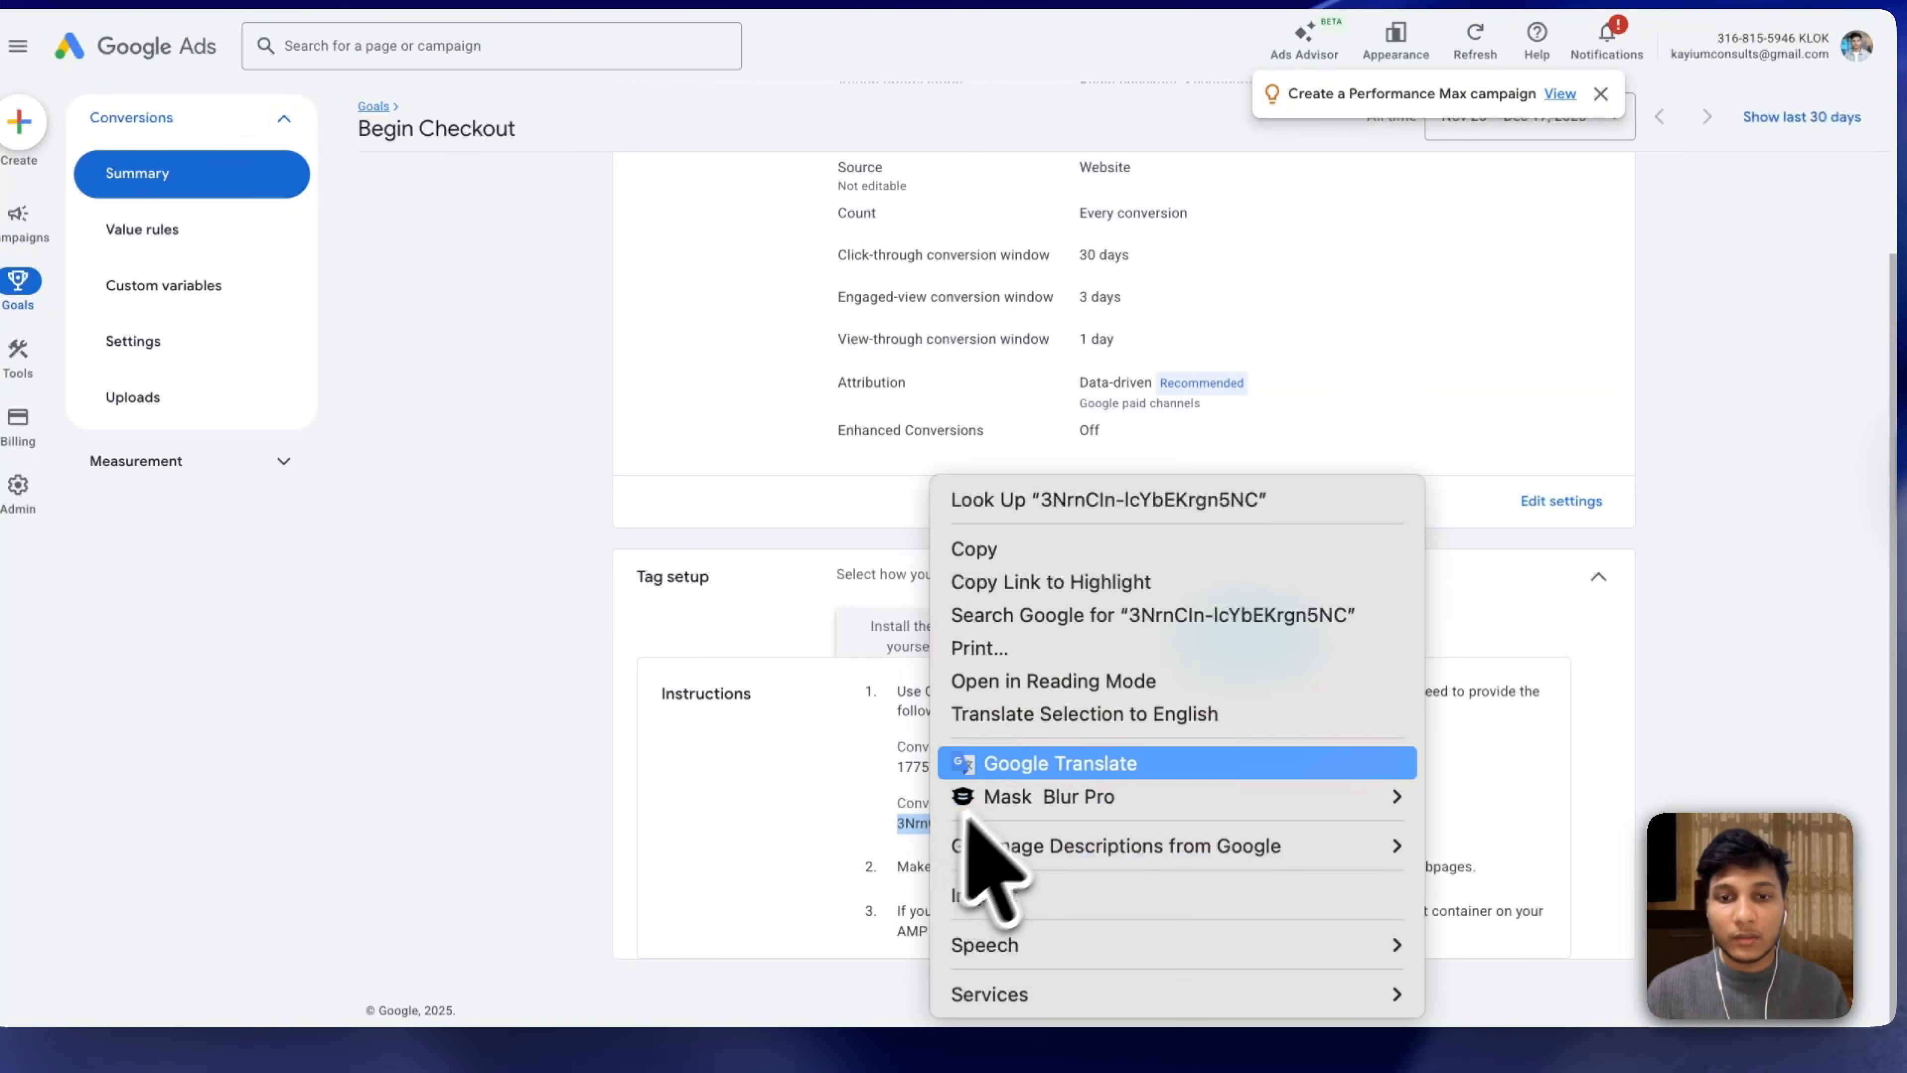
left_click(1060, 547)
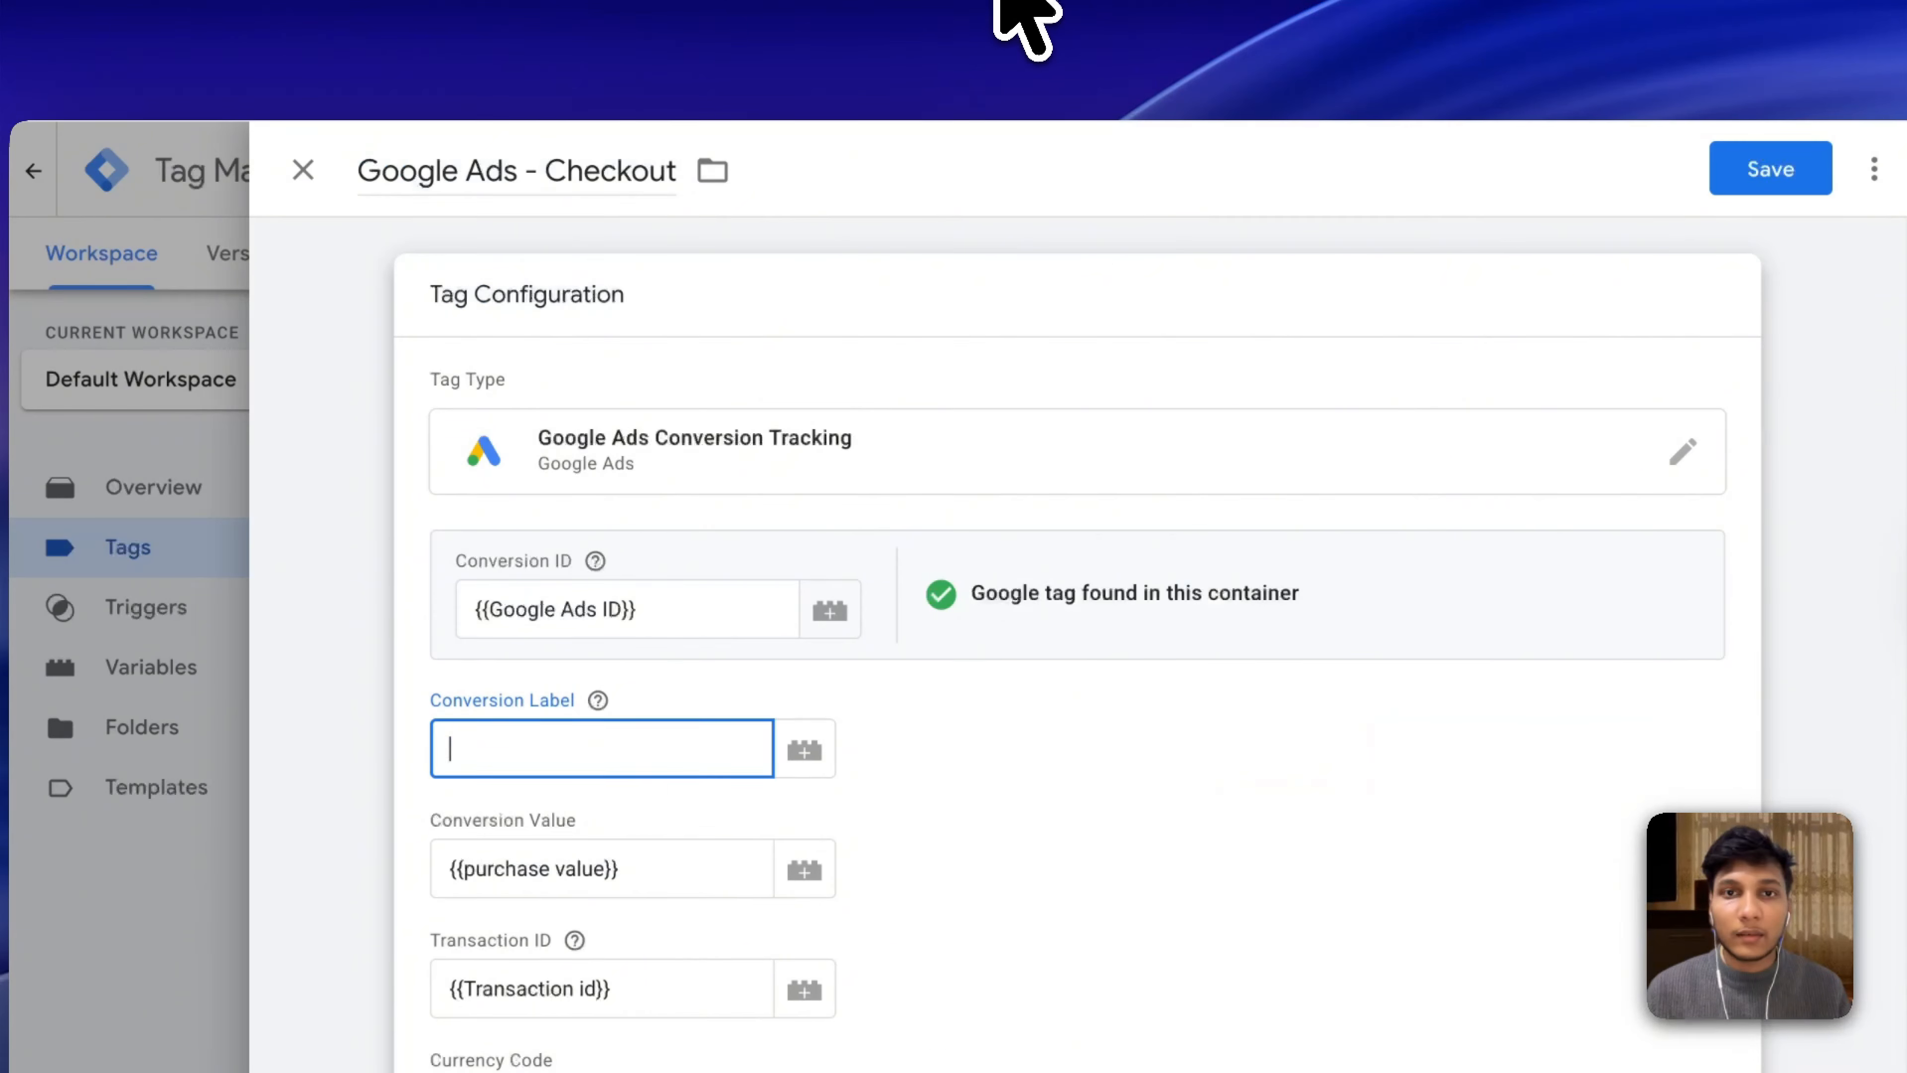
left_click(616, 718)
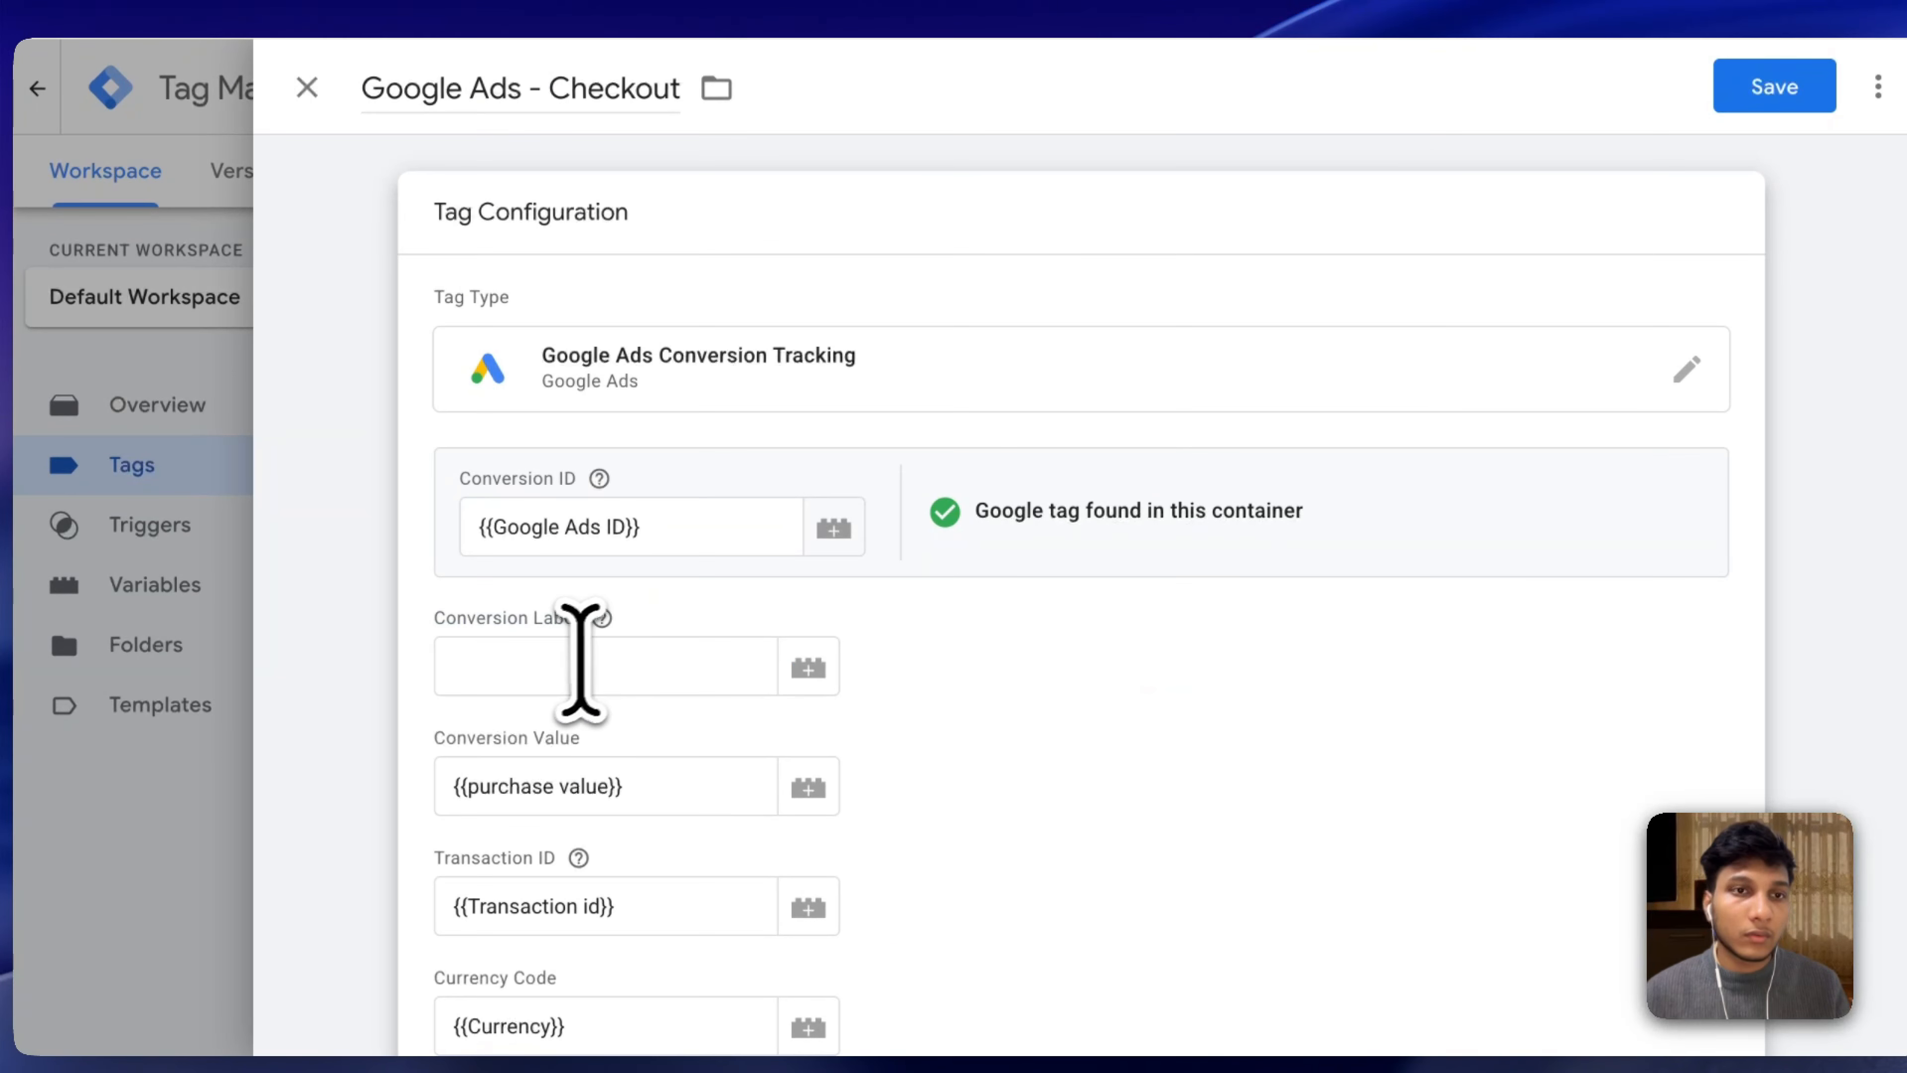
key("super+v")
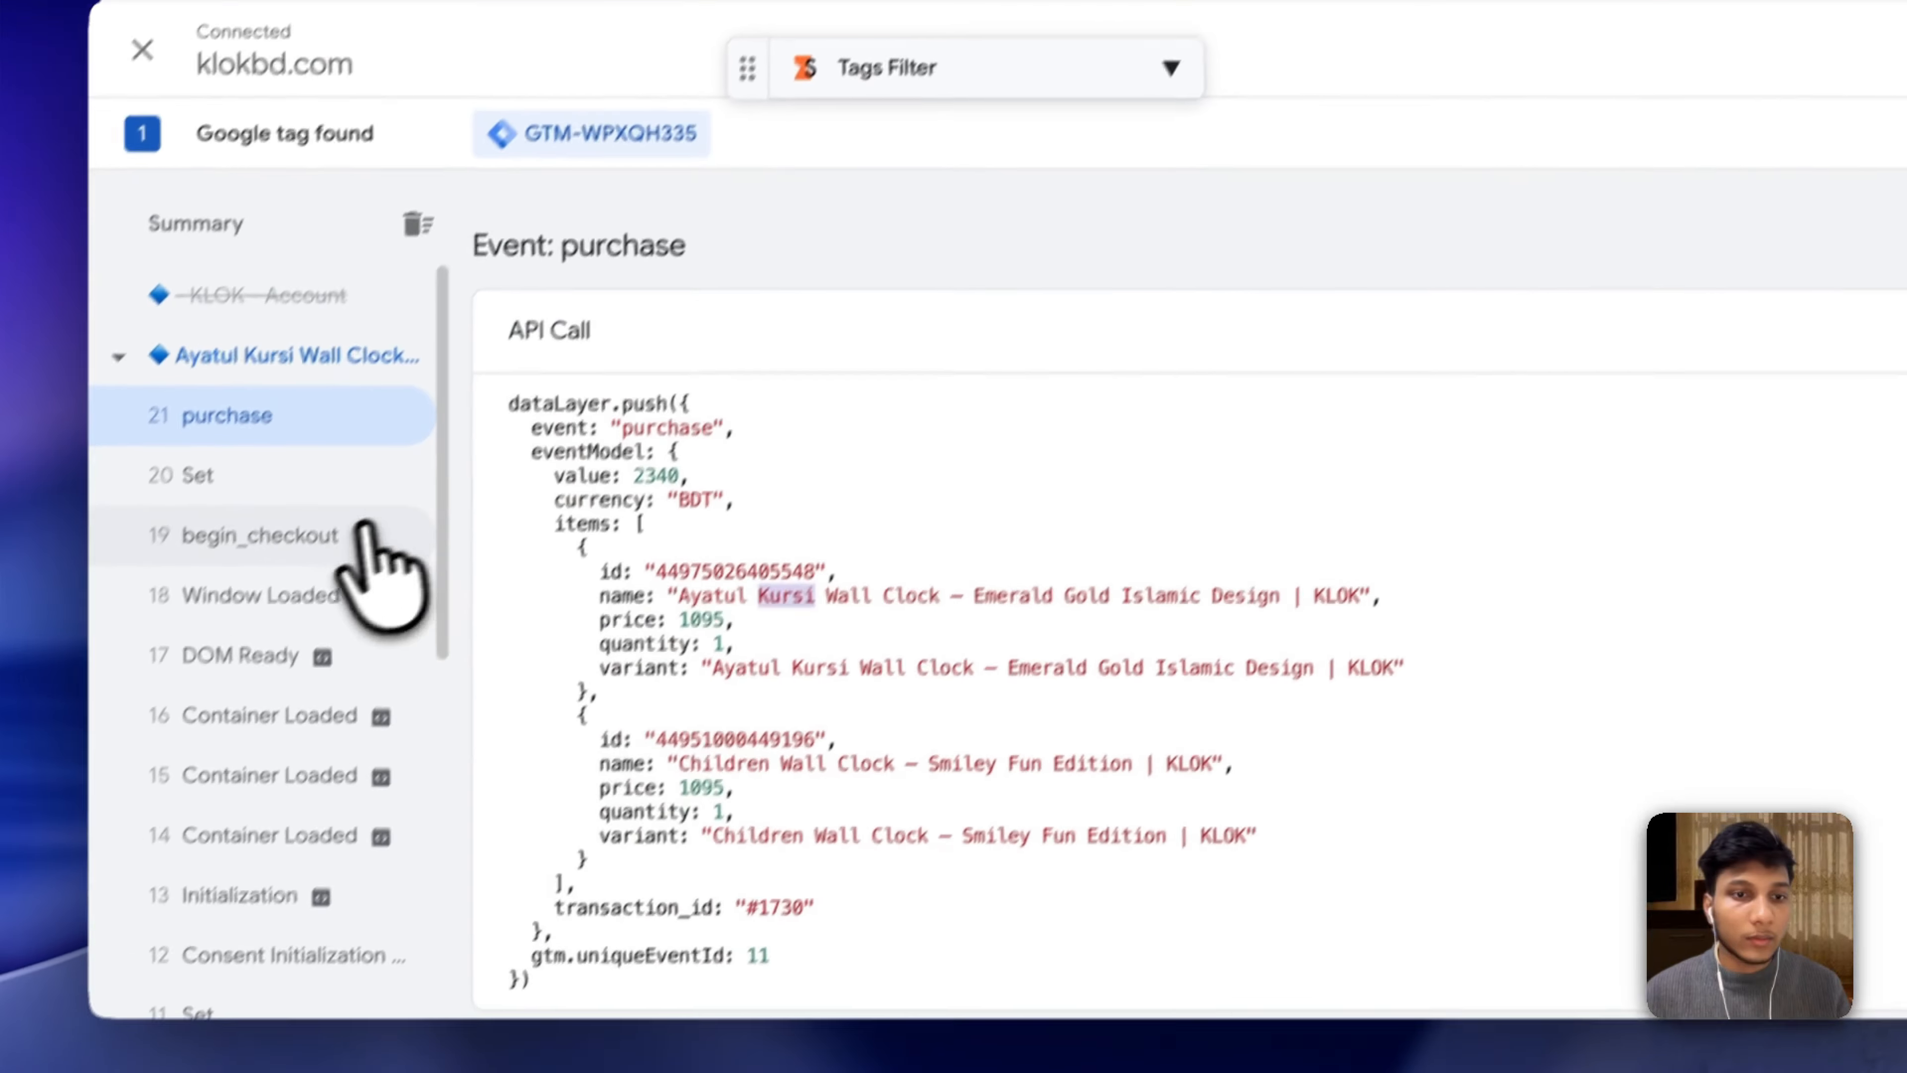
Check the begin_checkout event in Tag Assistant and clear the Transaction ID of the Checkout tag in Google Tag Manager.
left_click(364, 532)
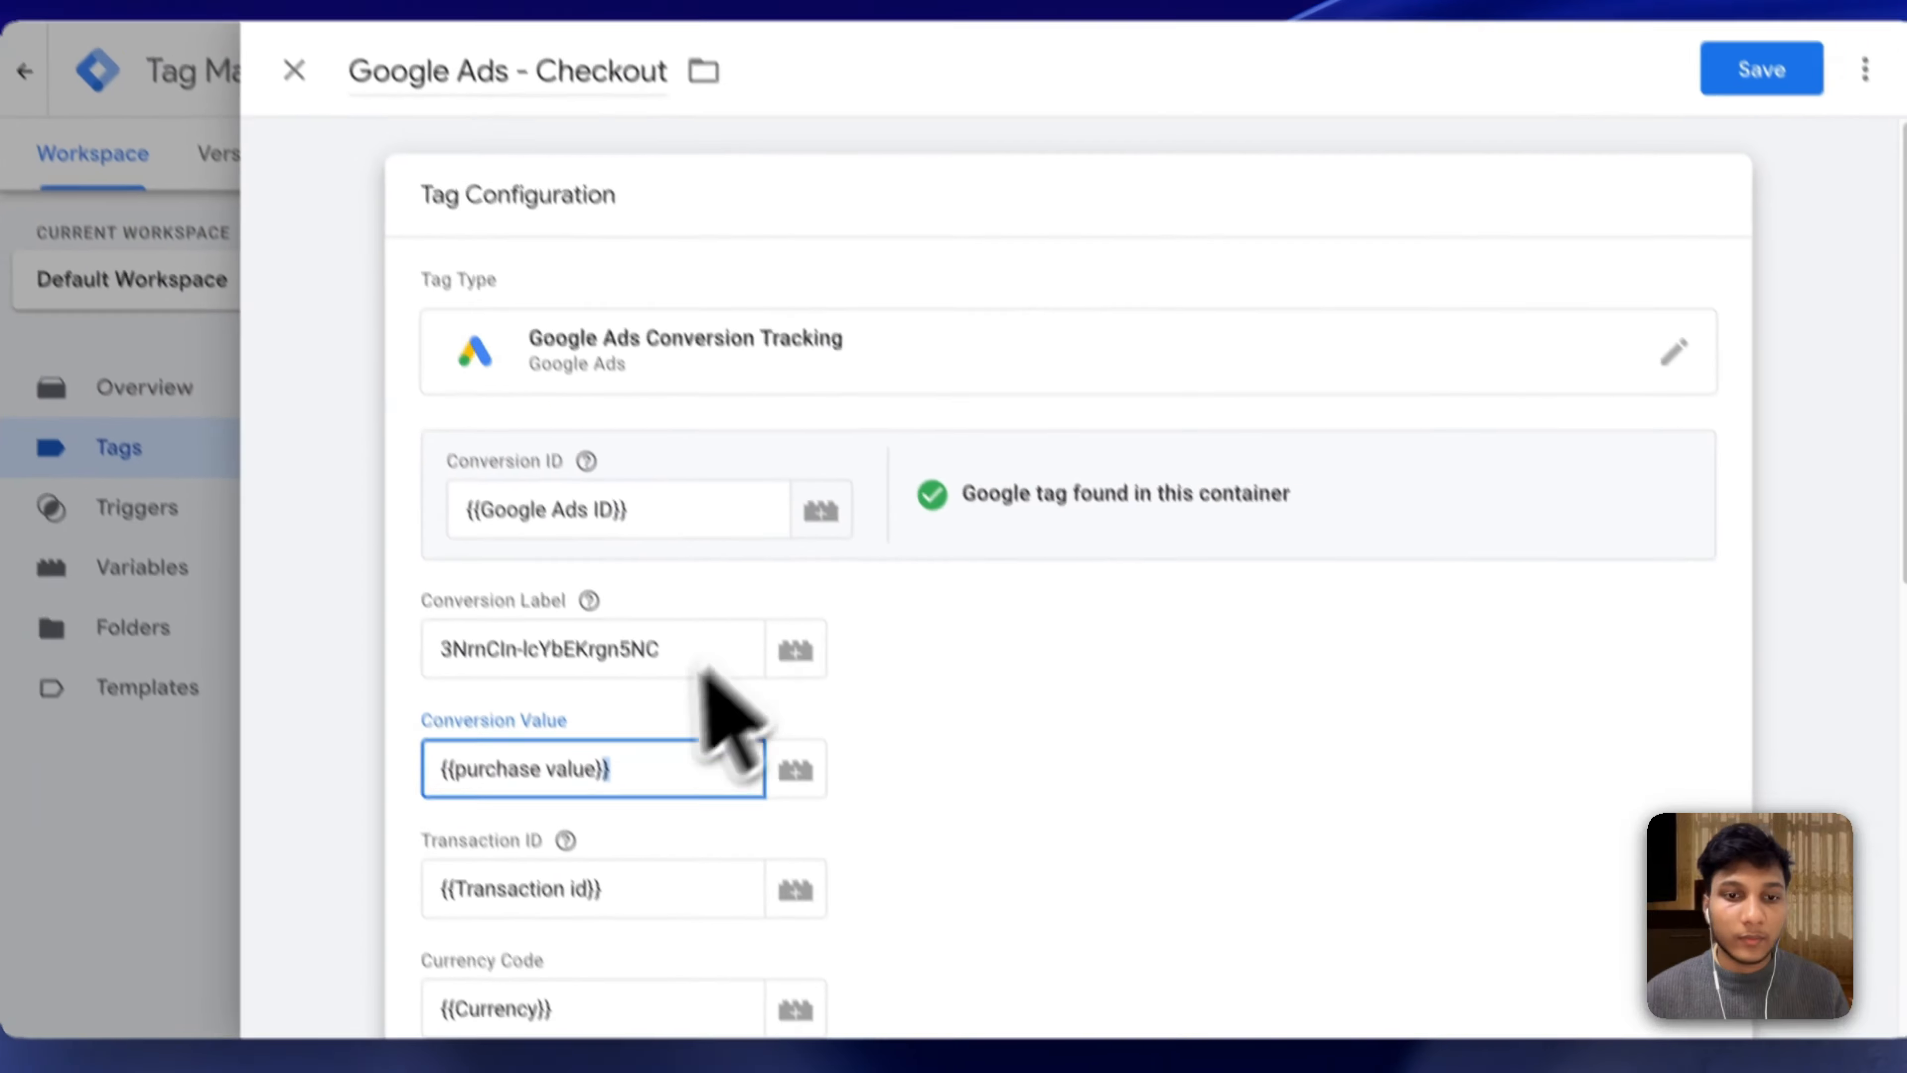
scroll(706, 671, "down", 4)
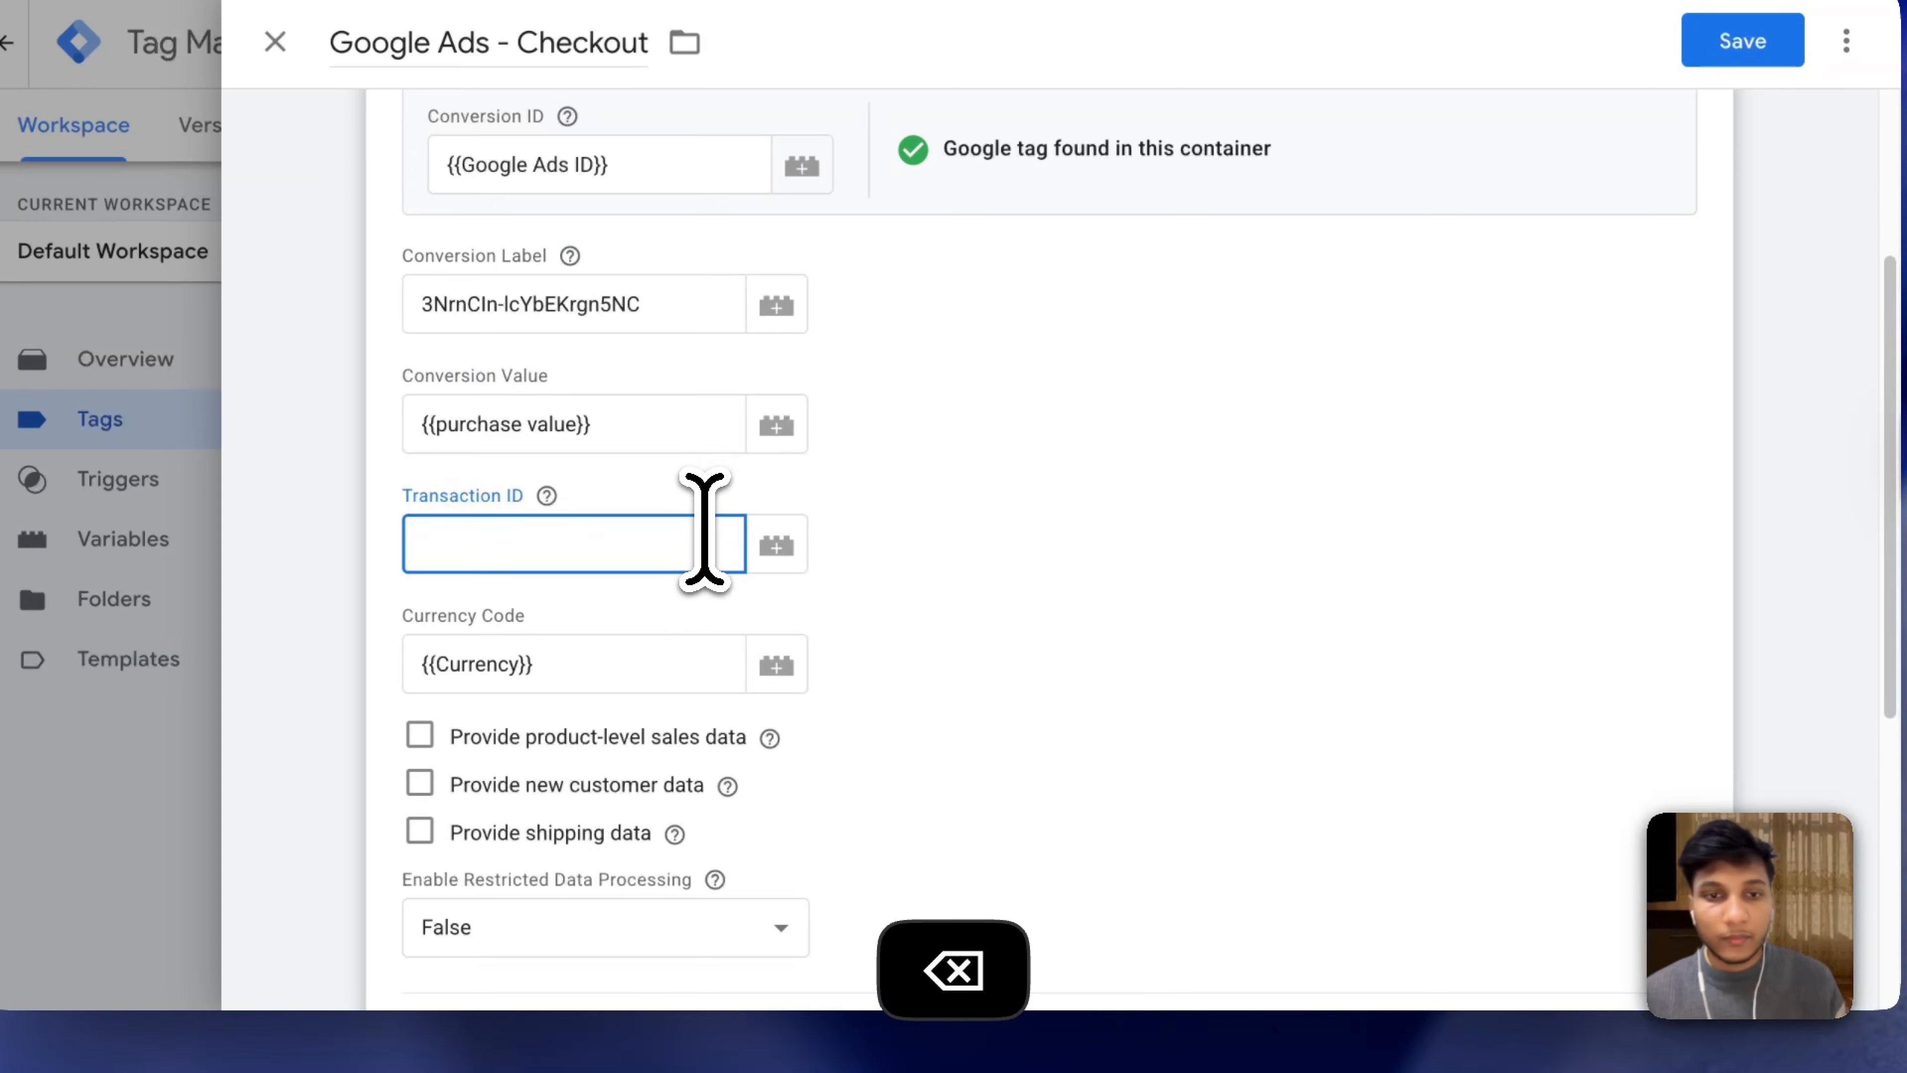
scroll(660, 661, "down", 3)
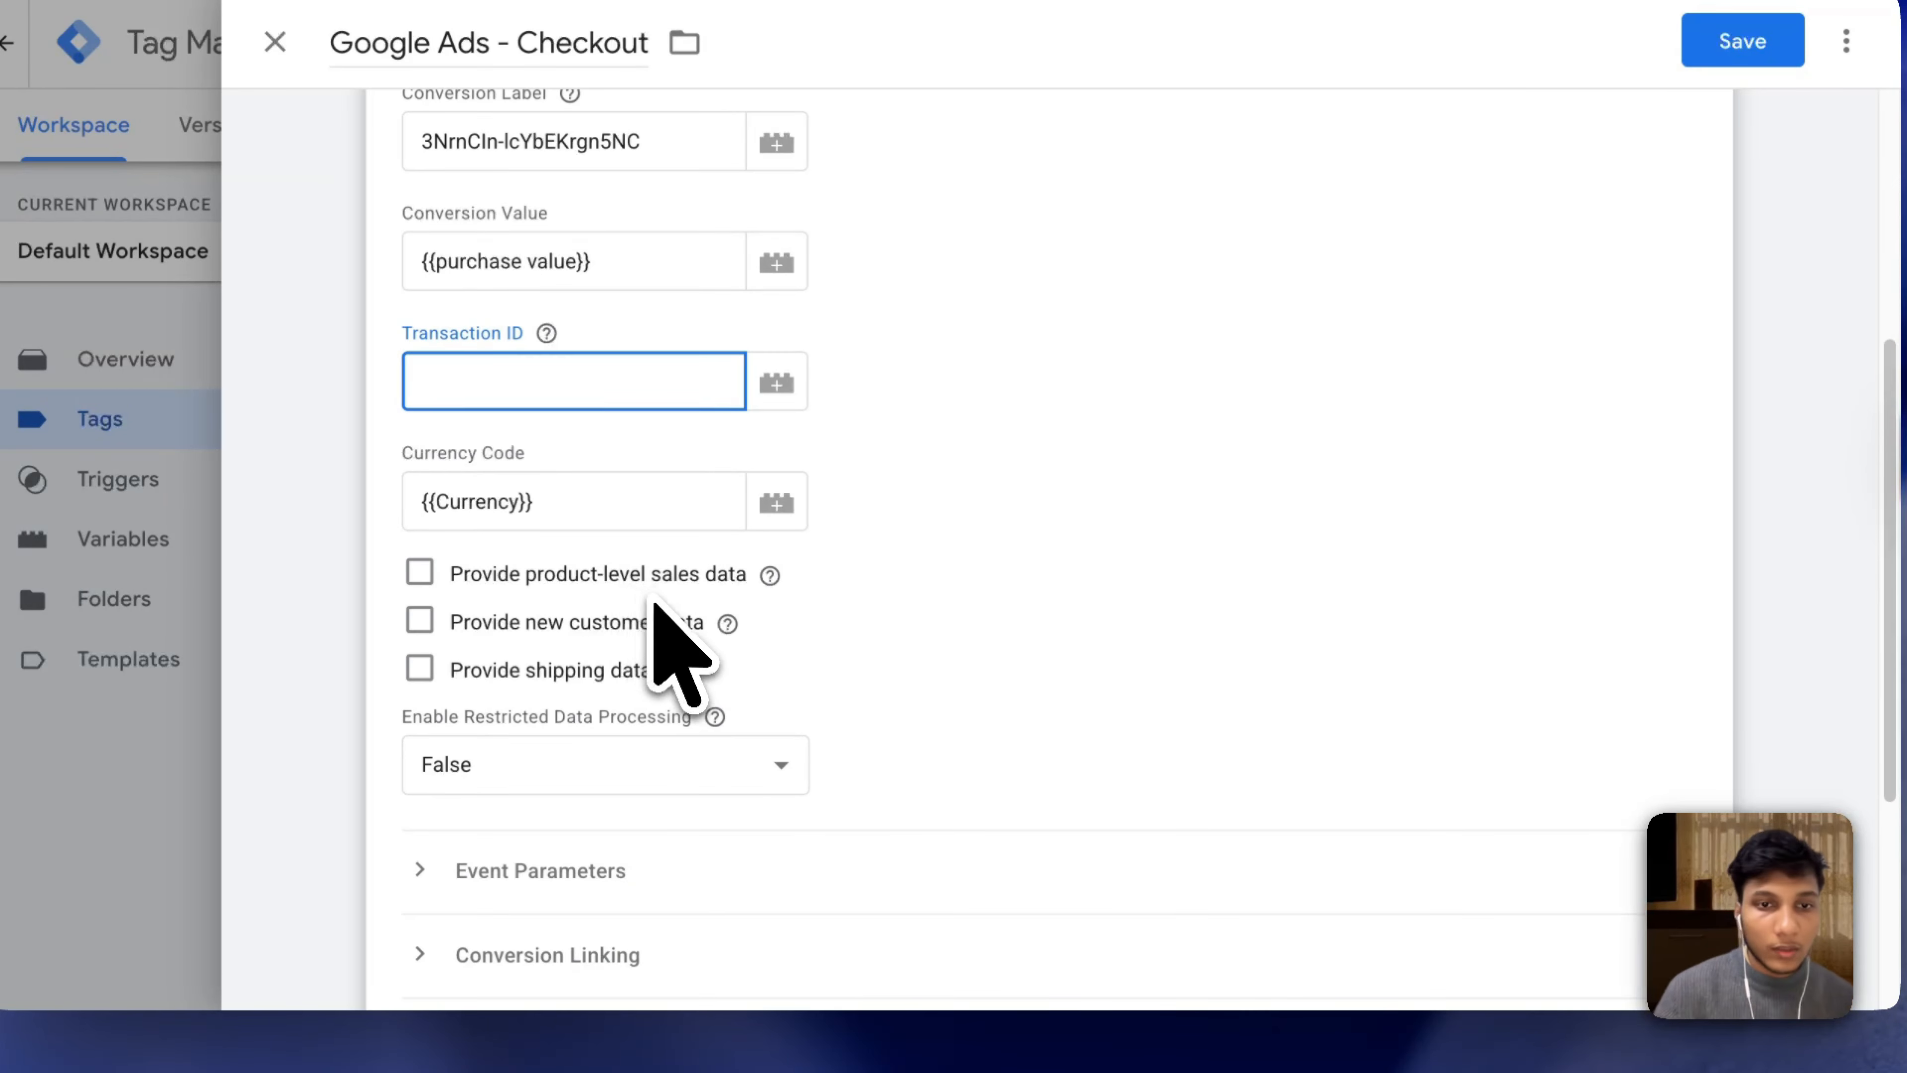
scroll(714, 676, "down", 5)
Remove the Purchase firing trigger from the Checkout tag and start a new Custom Event trigger in its place.
left_click(907, 822)
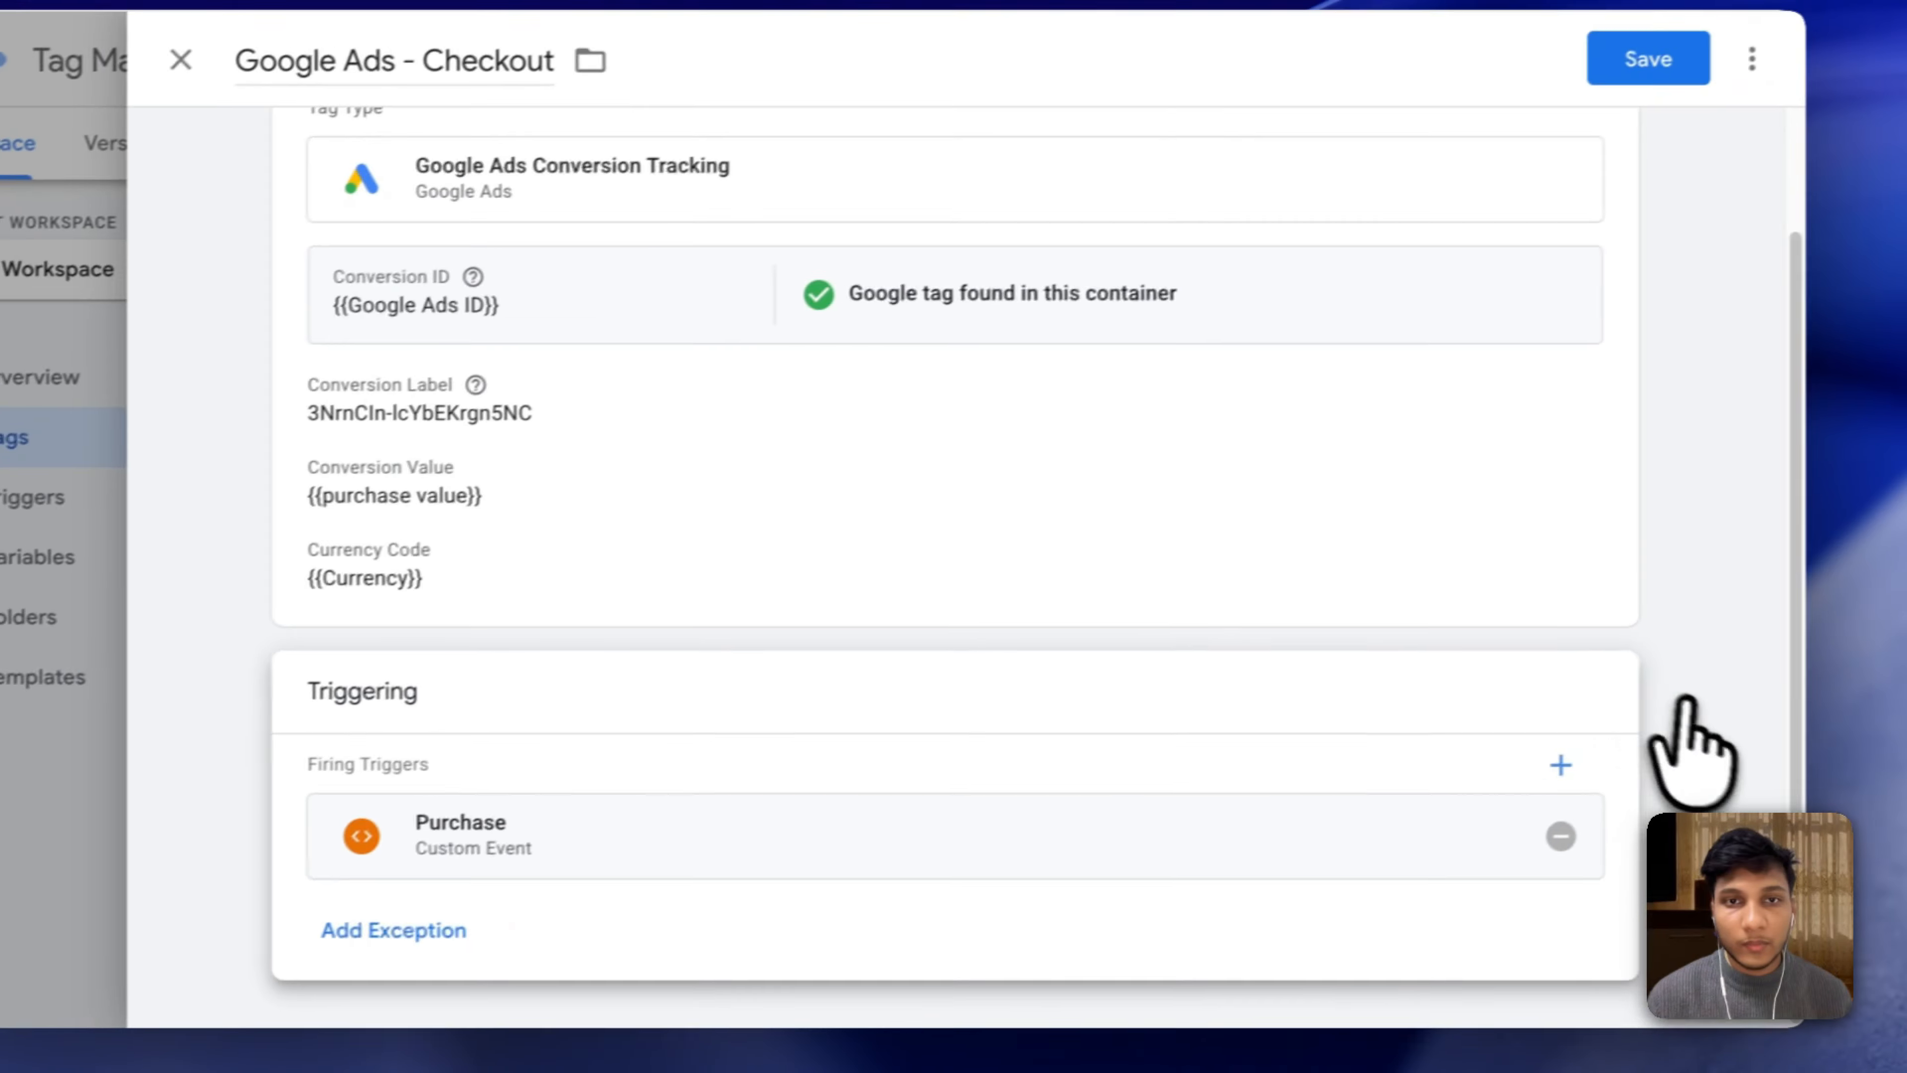
left_click(1561, 835)
left_click(1517, 827)
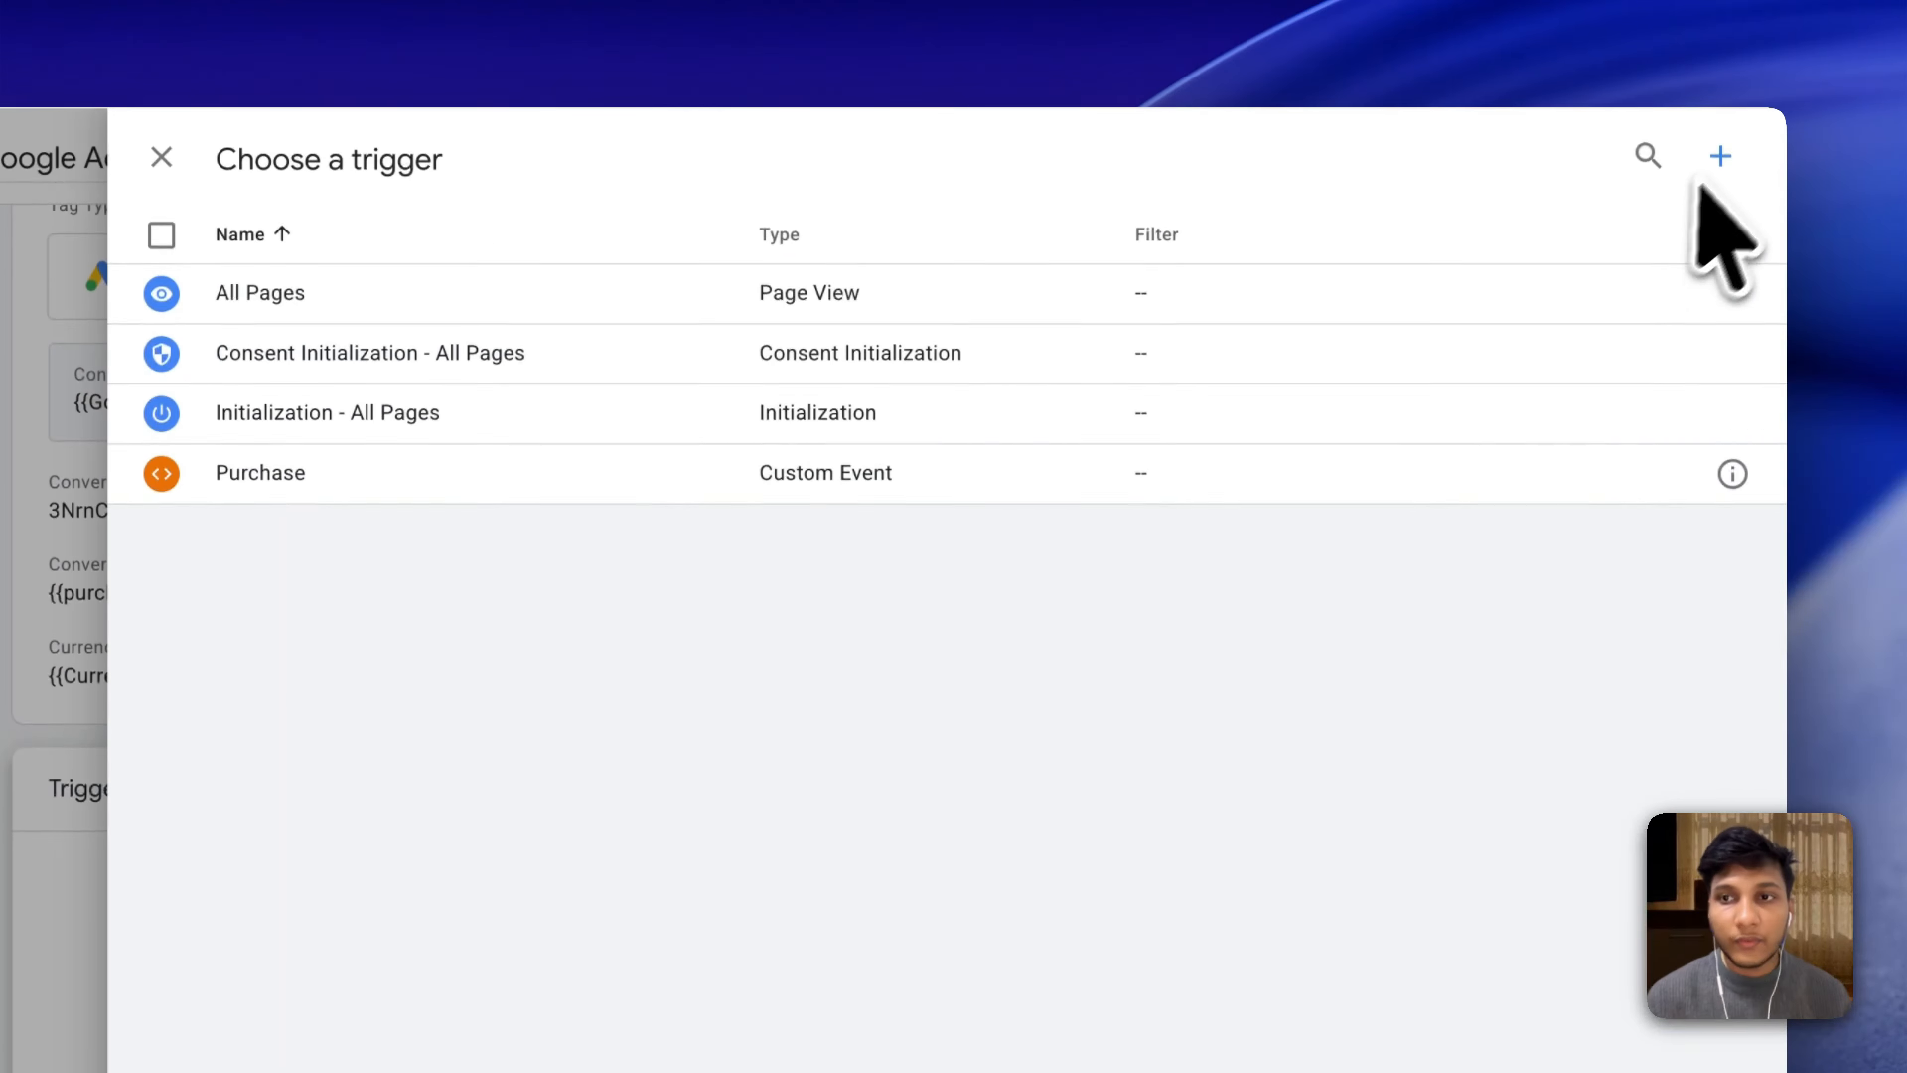
left_click(1708, 168)
left_click(1307, 383)
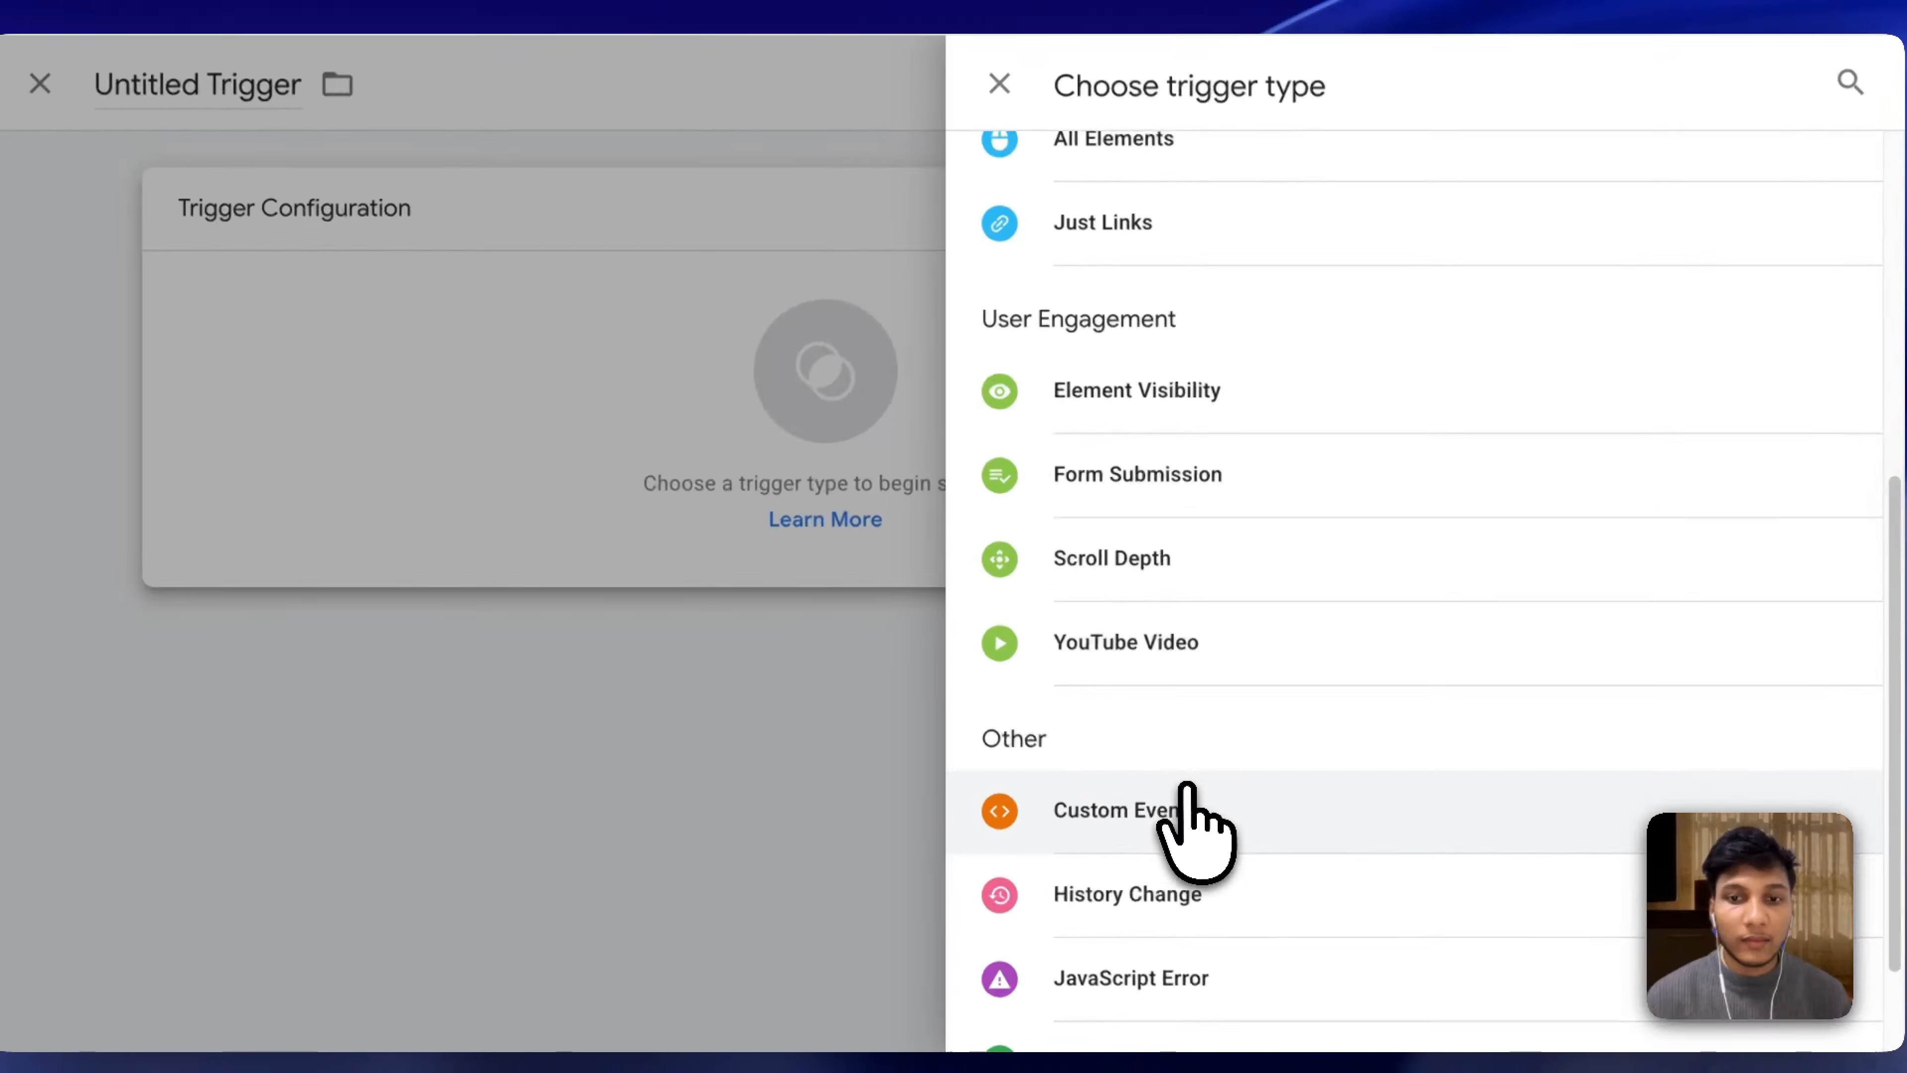
left_click(1081, 872)
left_click(578, 578)
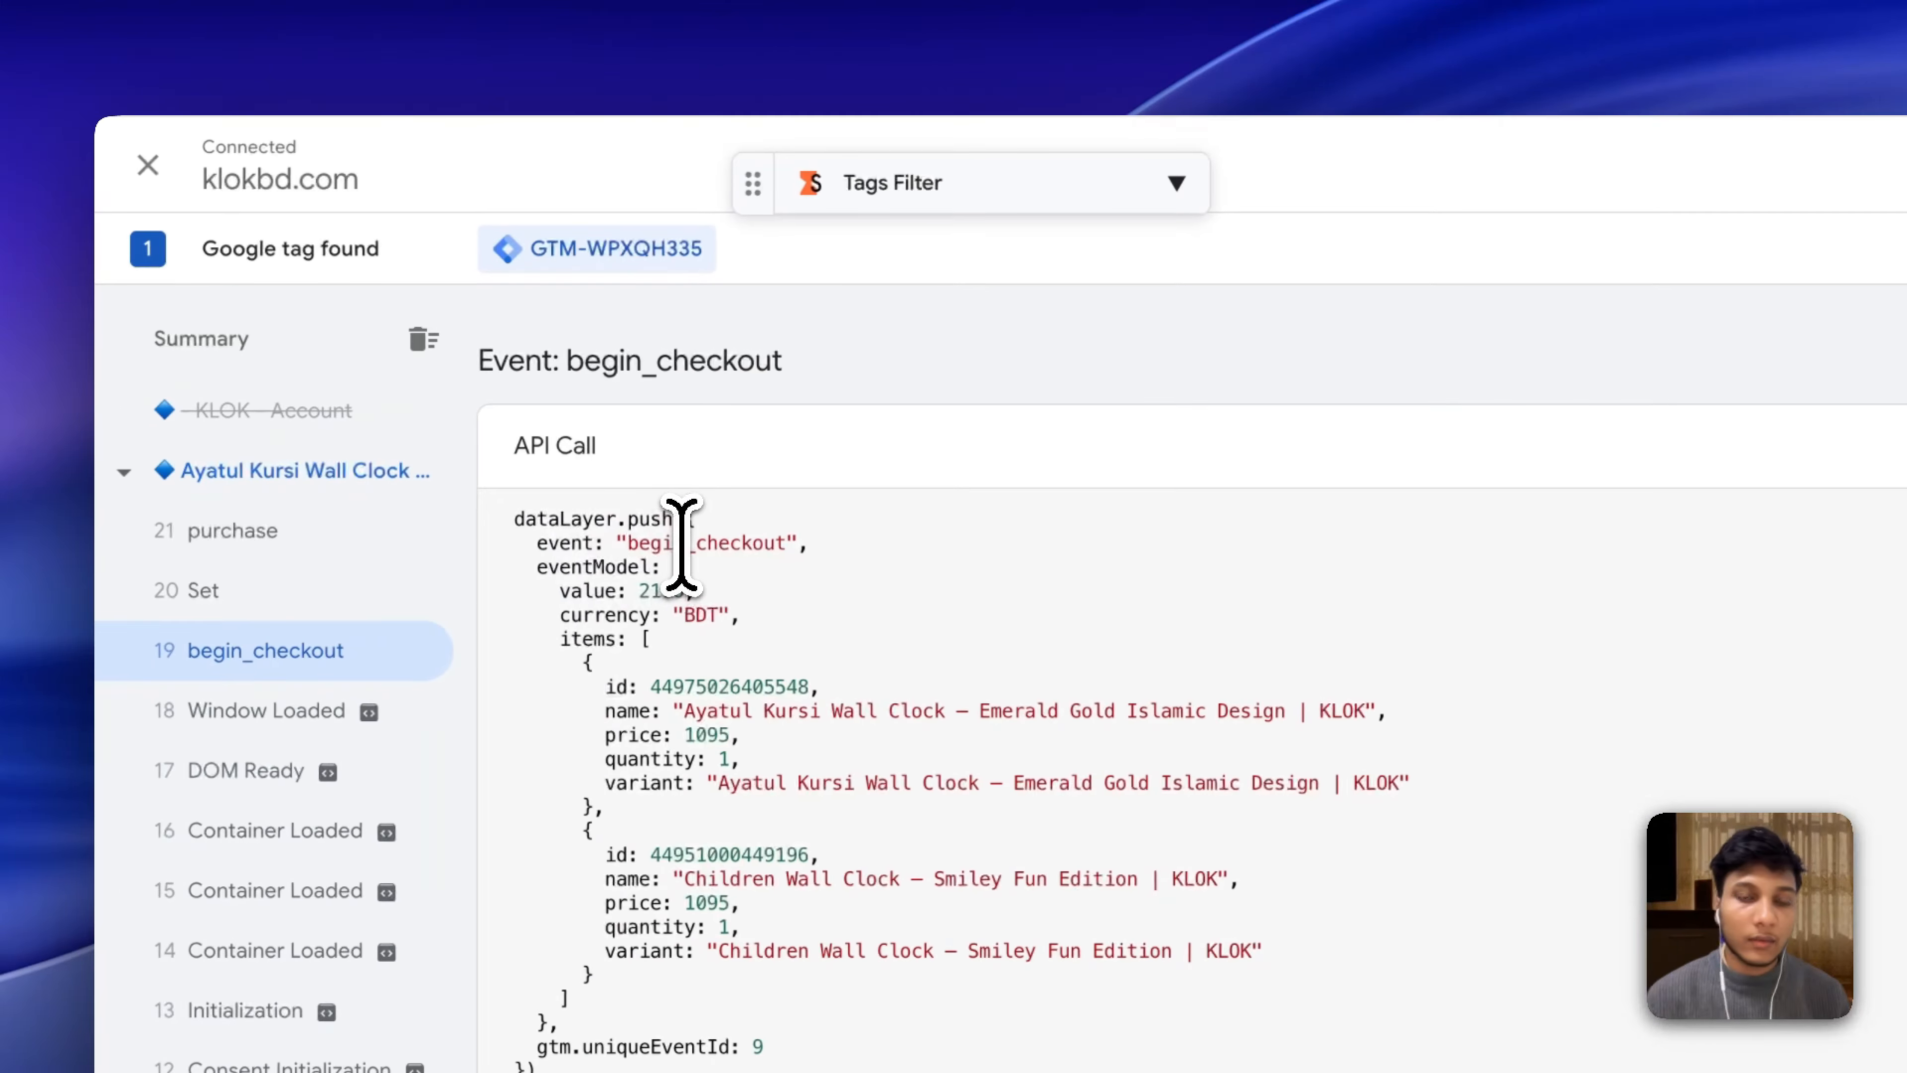
Copy the event name begin_checkout from Tag Assistant's dataLayer push and paste it as the new trigger's event name in Google Tag Manager.
right_click(682, 544)
left_click(767, 605)
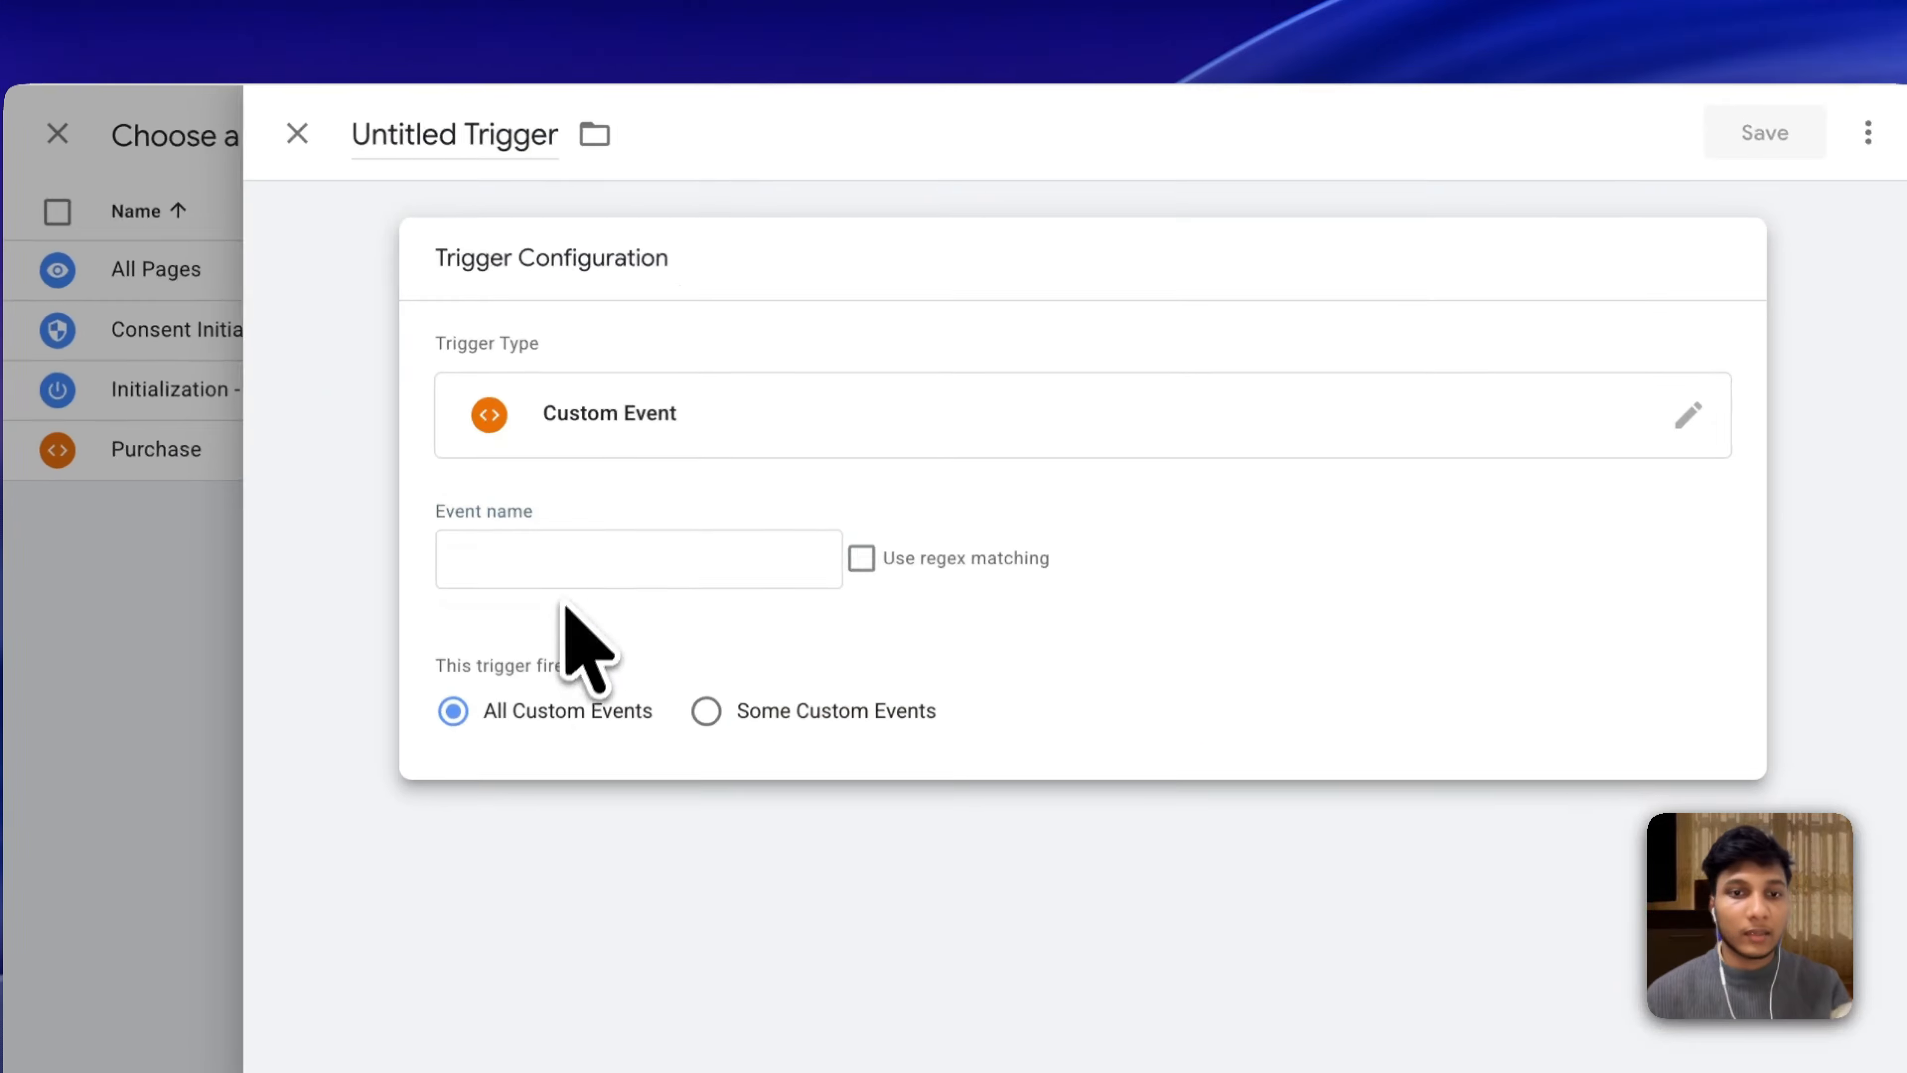
left_click(631, 534)
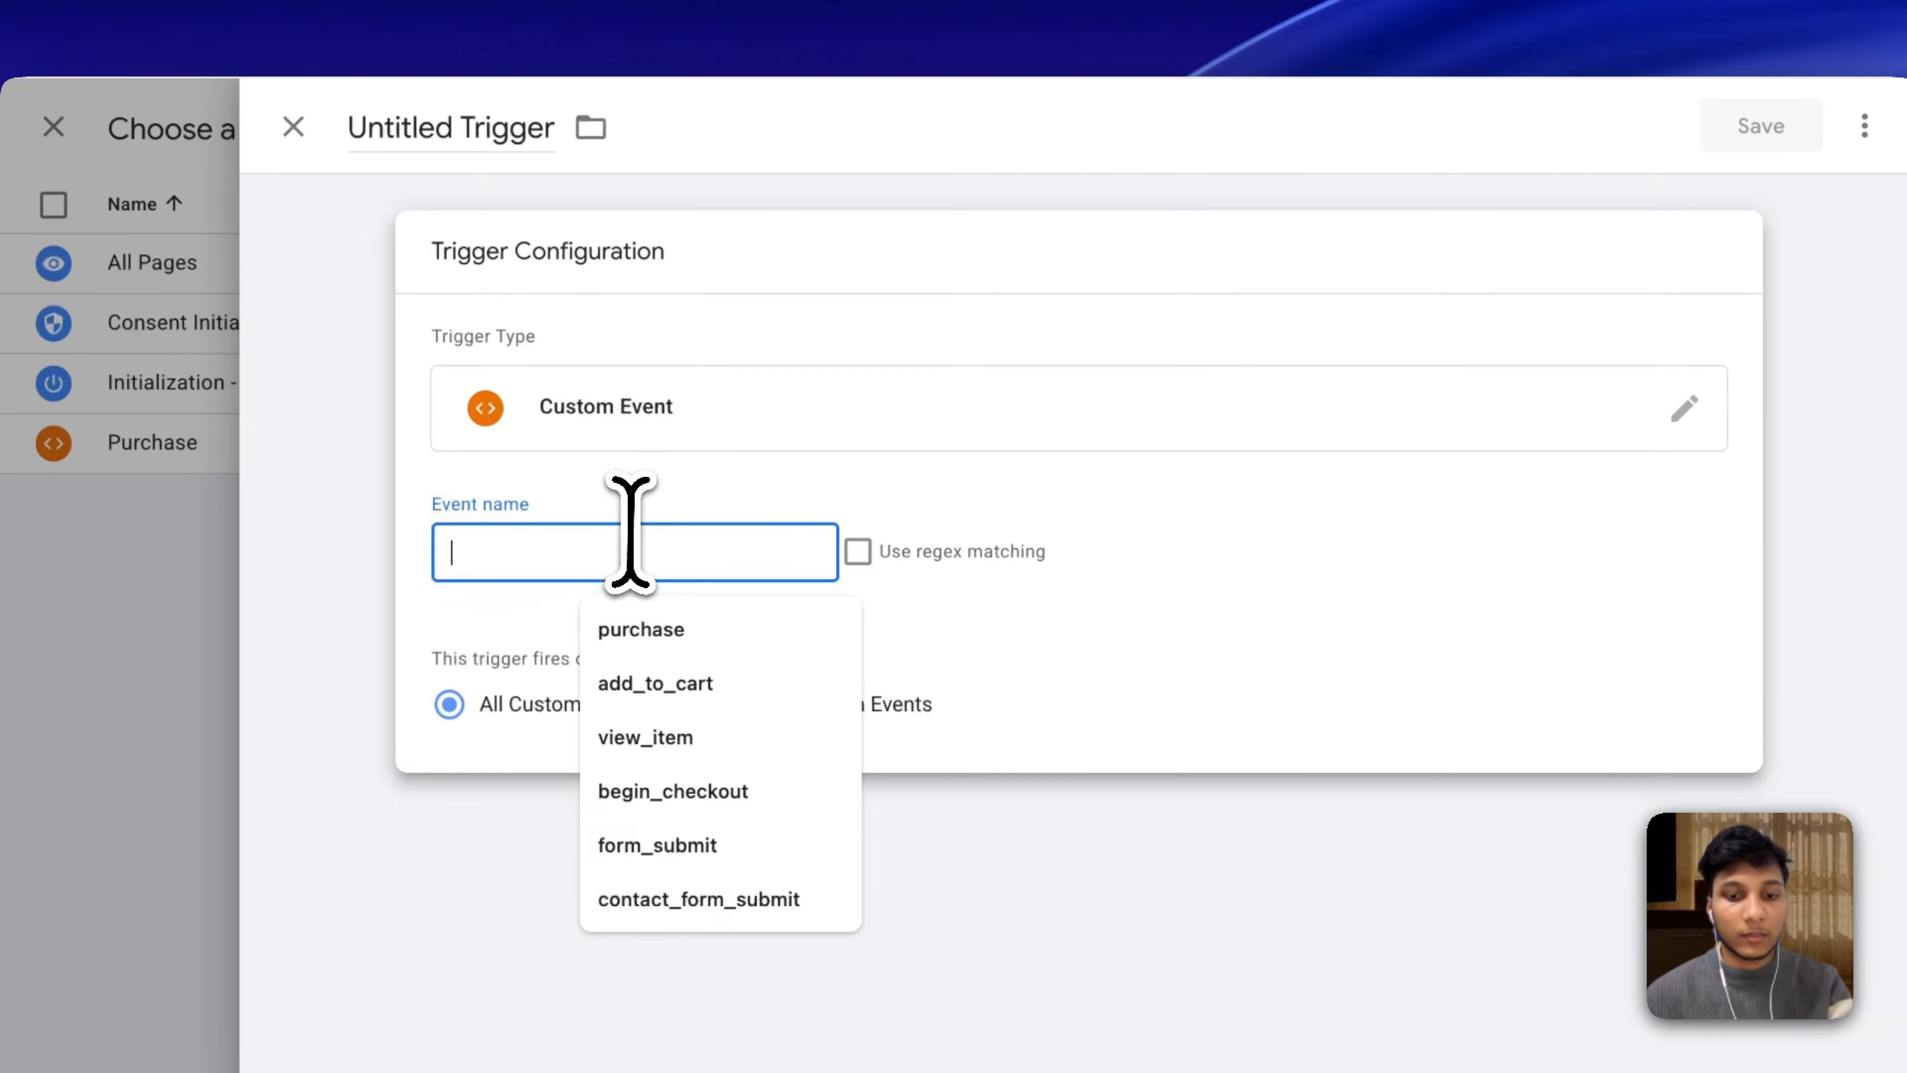
key("super+v")
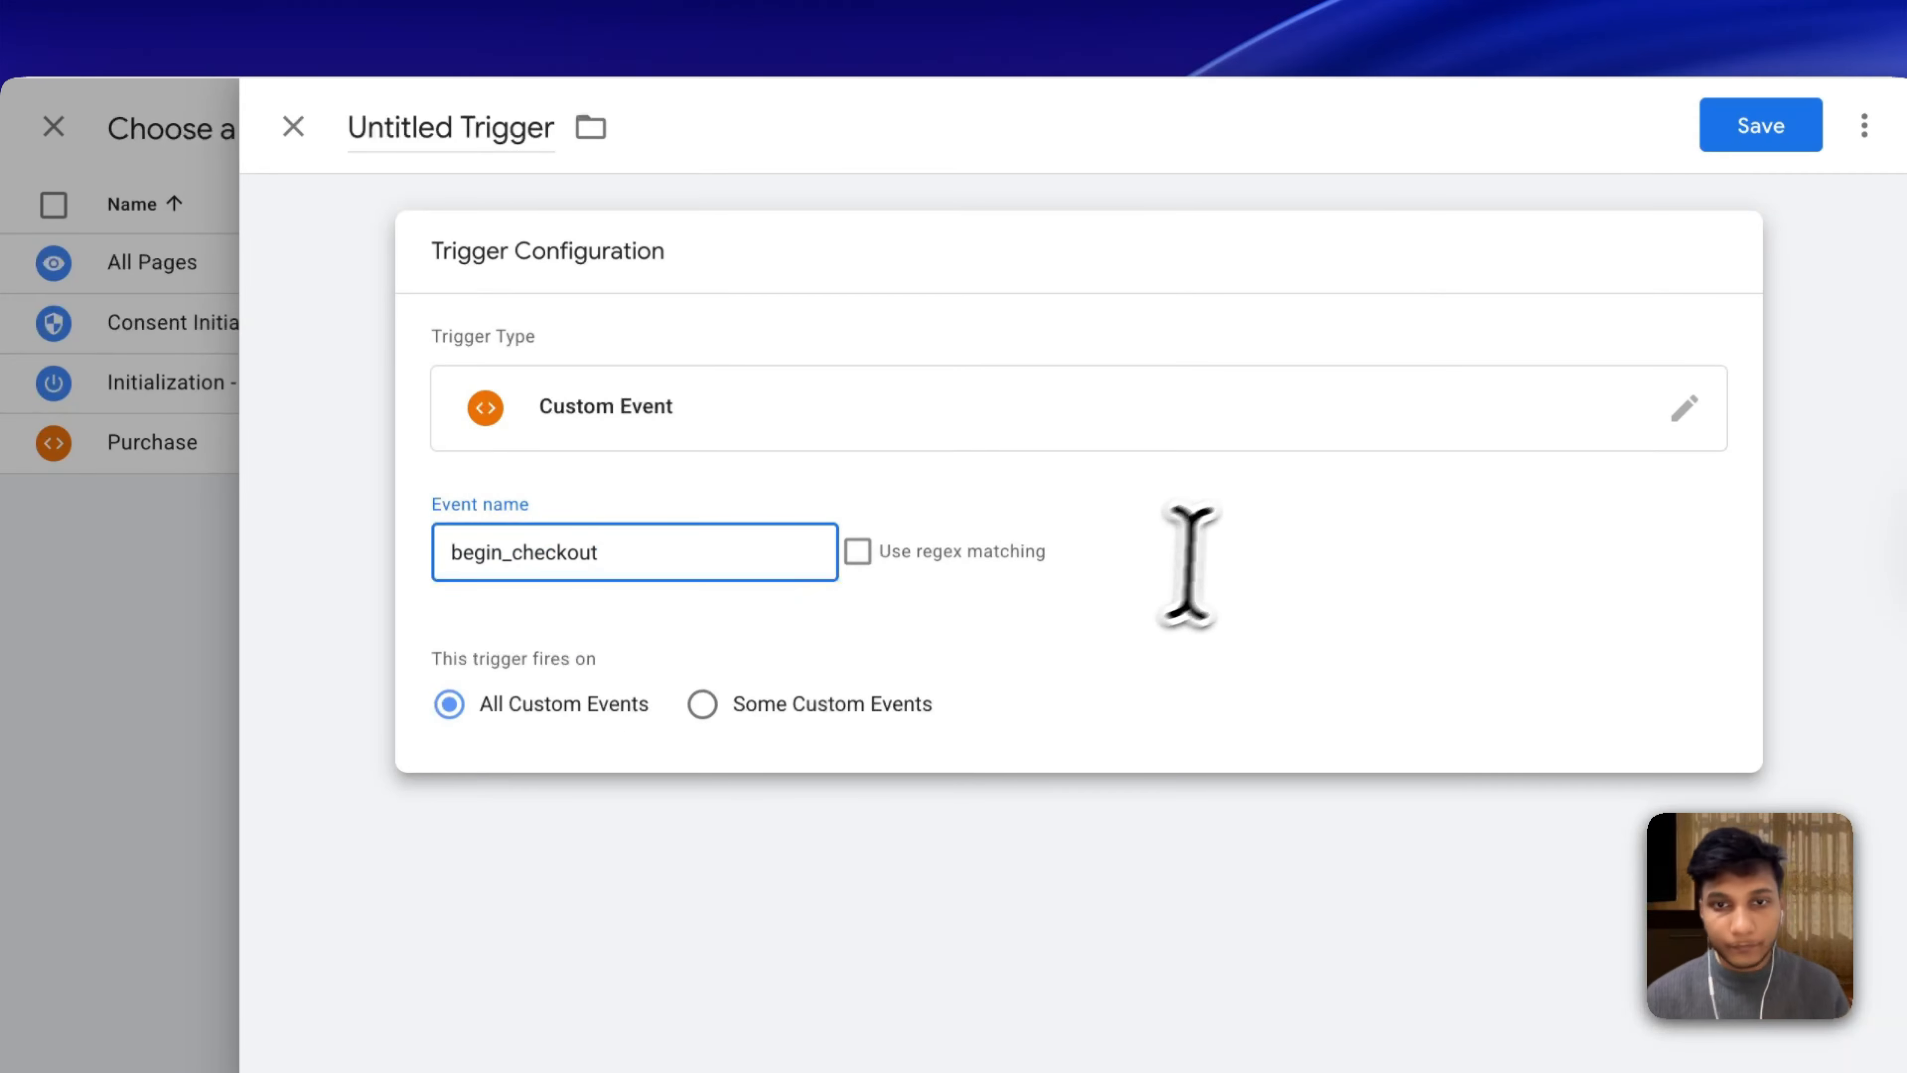
Name the trigger "Begin Checkout" and save it as the Checkout tag's firing trigger.
left_click(1760, 126)
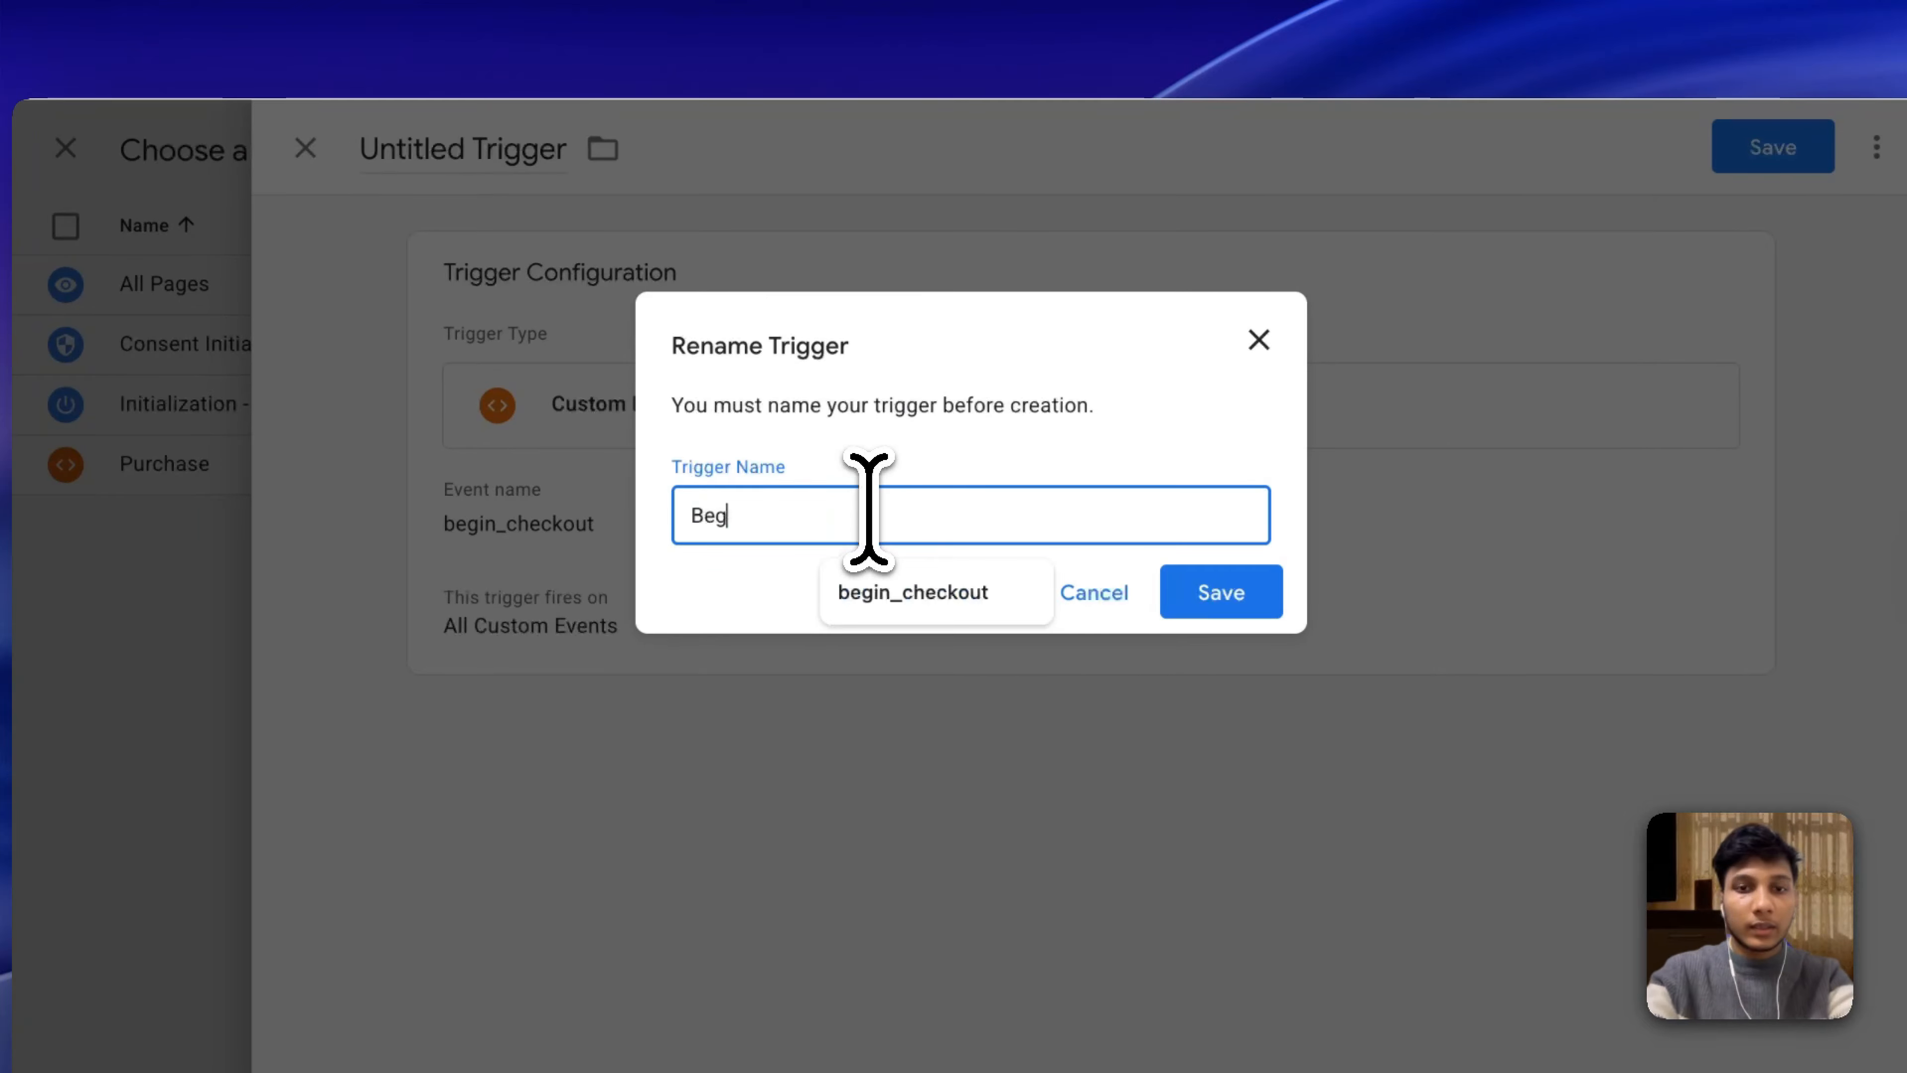
type("Begin Checkout")
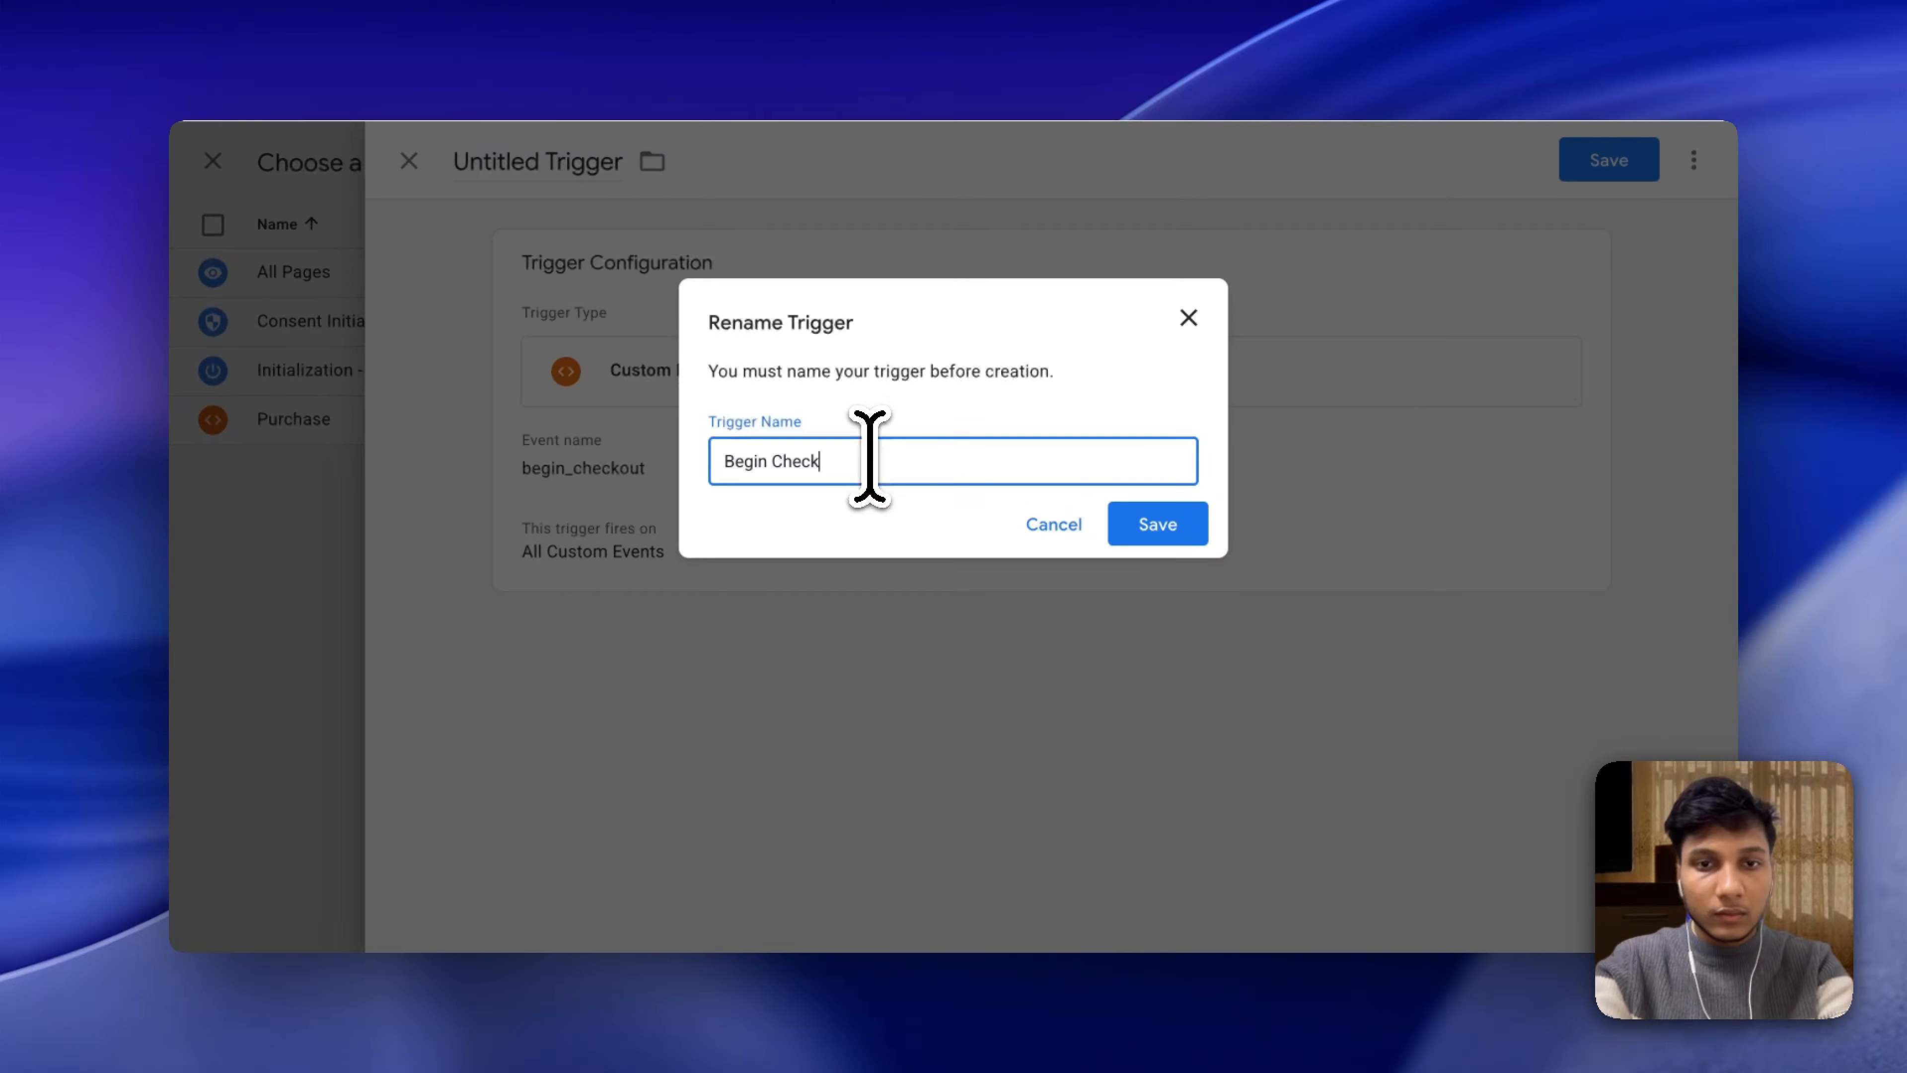
left_click(1120, 529)
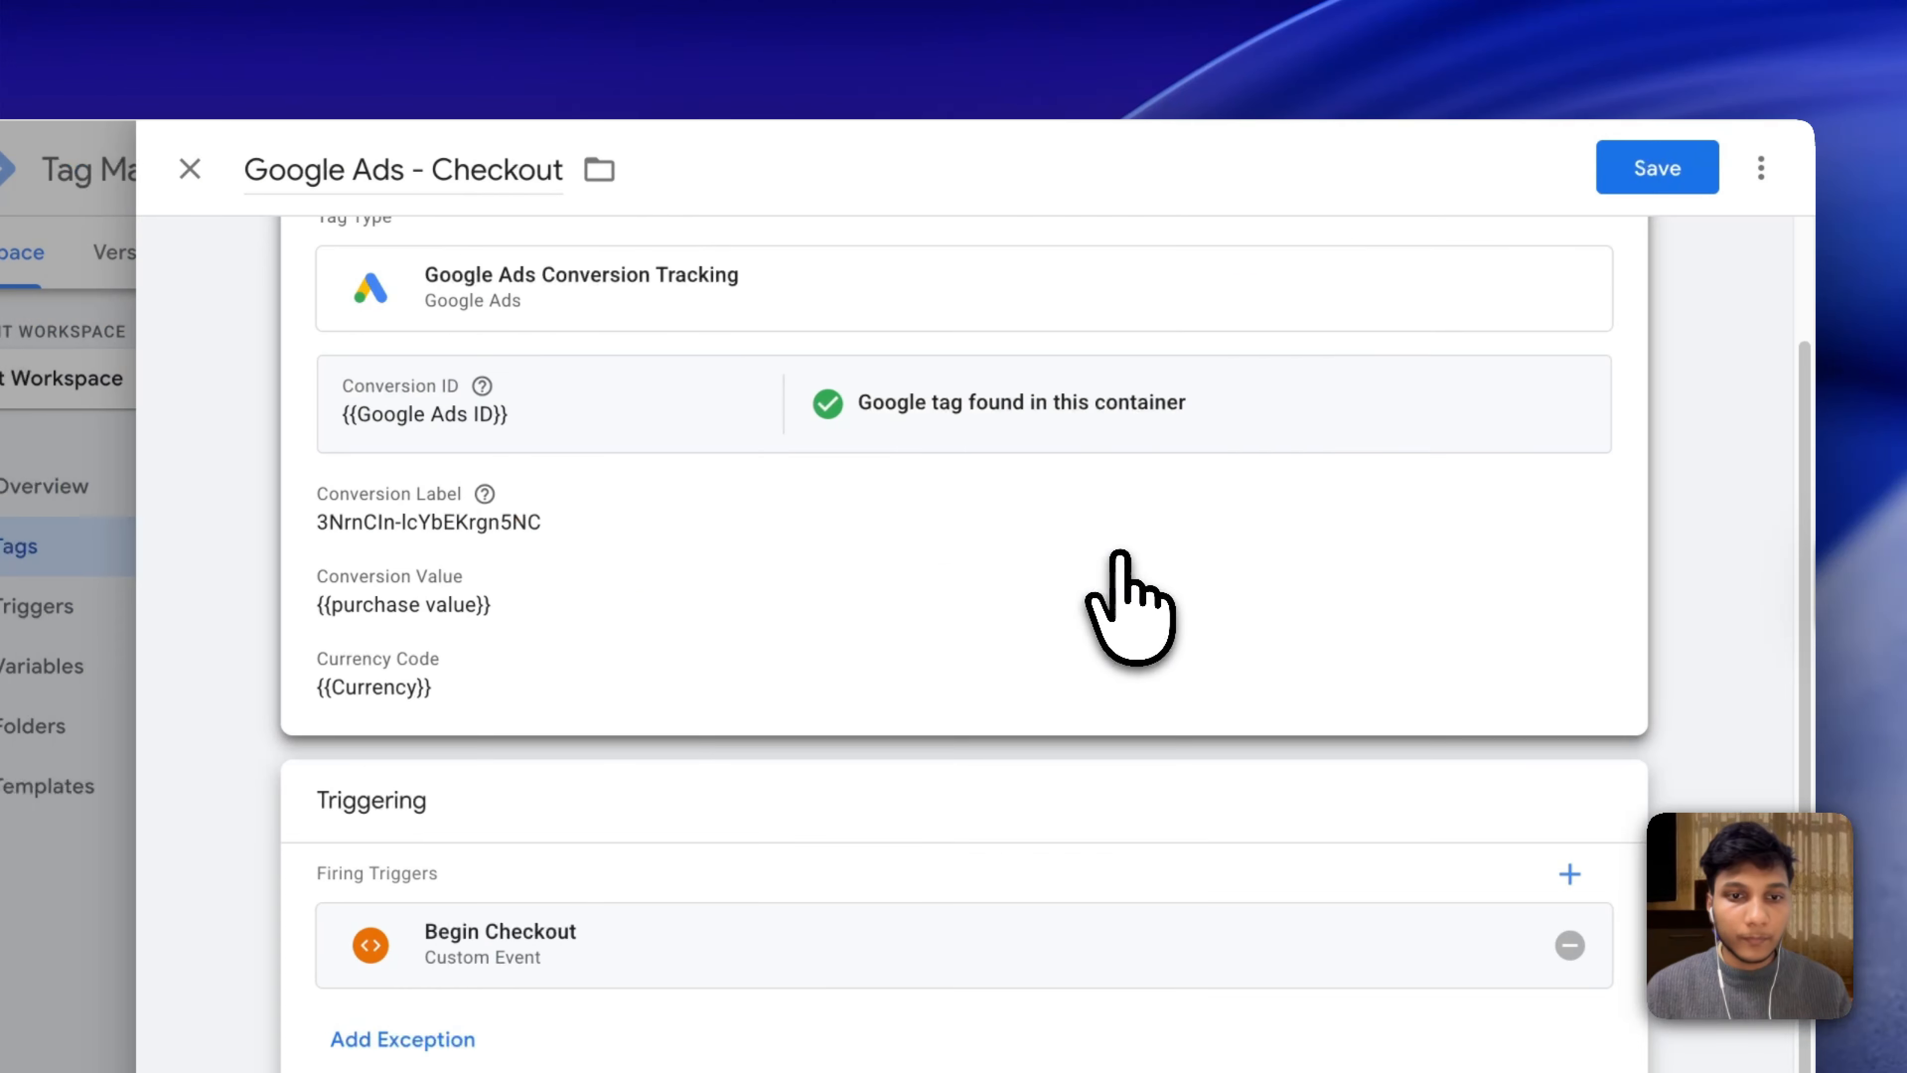
Save the Google Ads - Checkout tag, then open the Page View conversion action from the goals summary in Google Ads.
left_click(1614, 176)
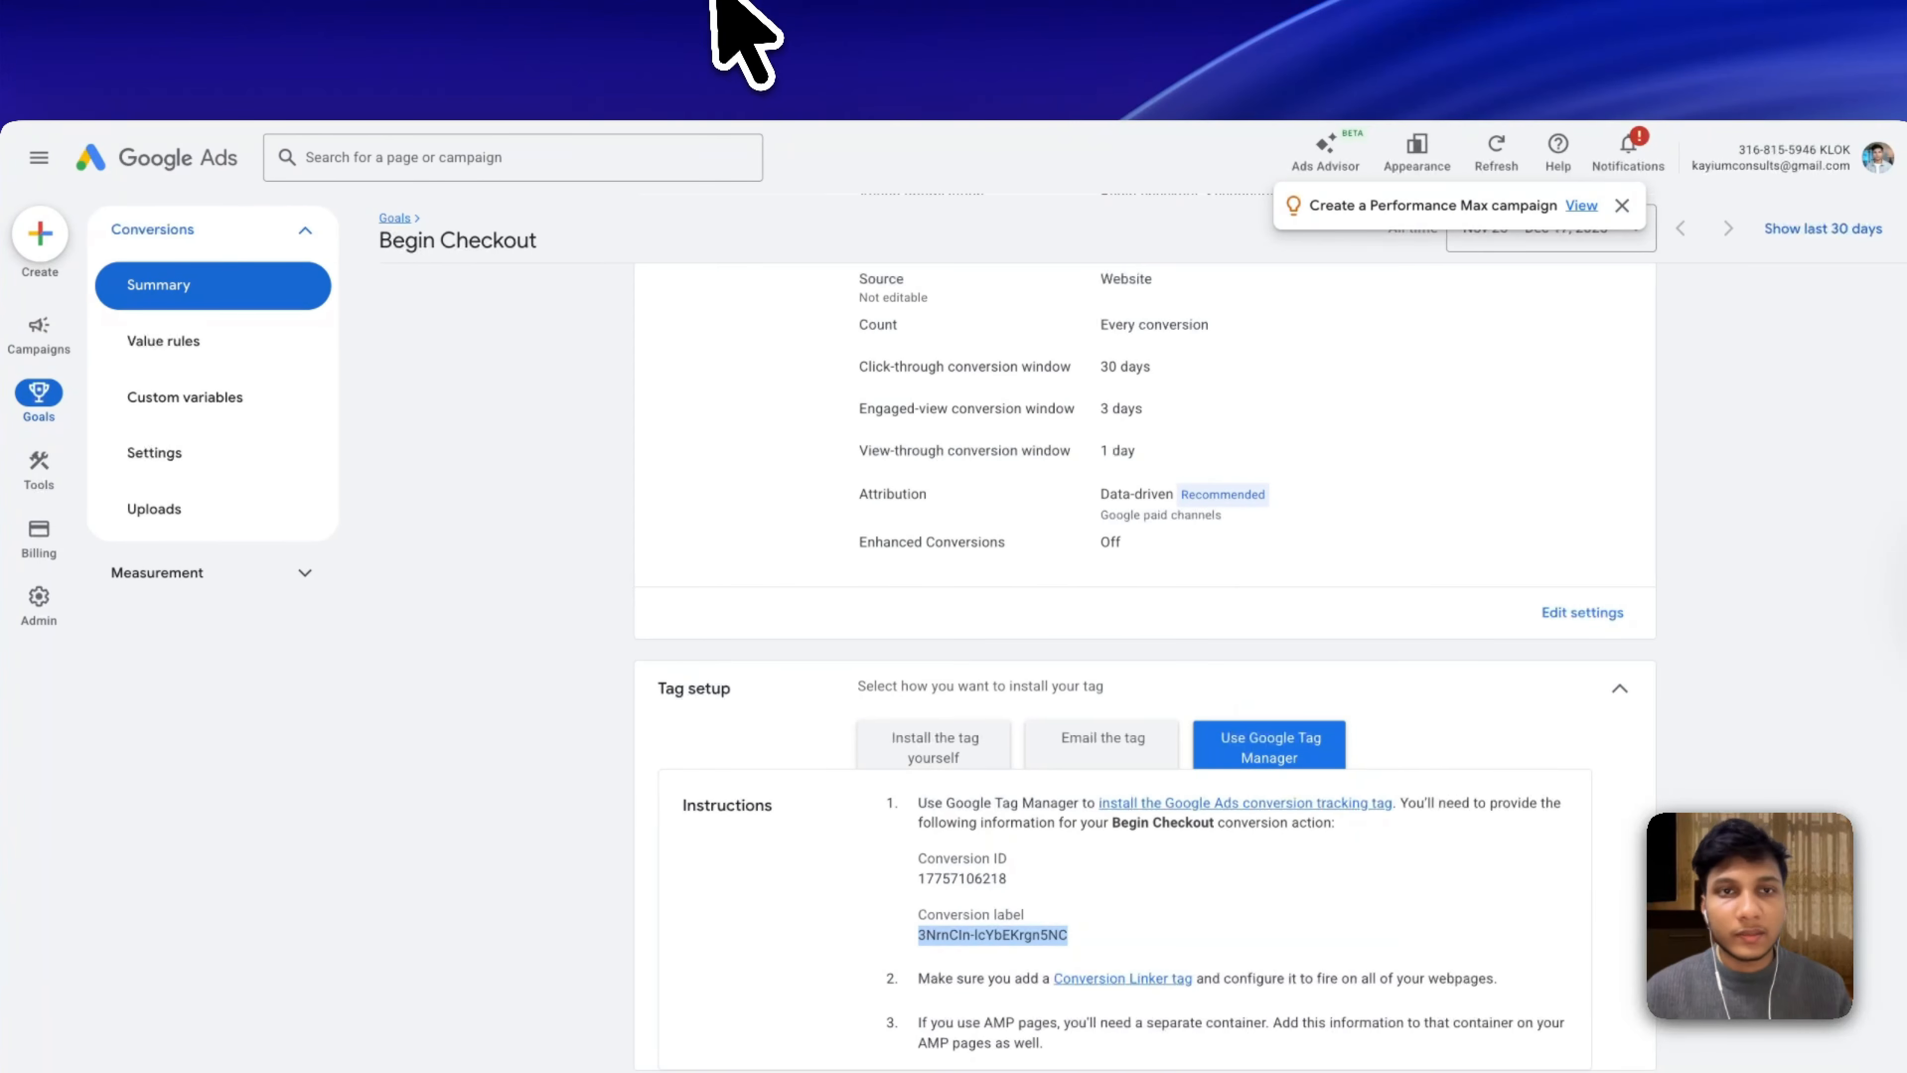
left_click(394, 218)
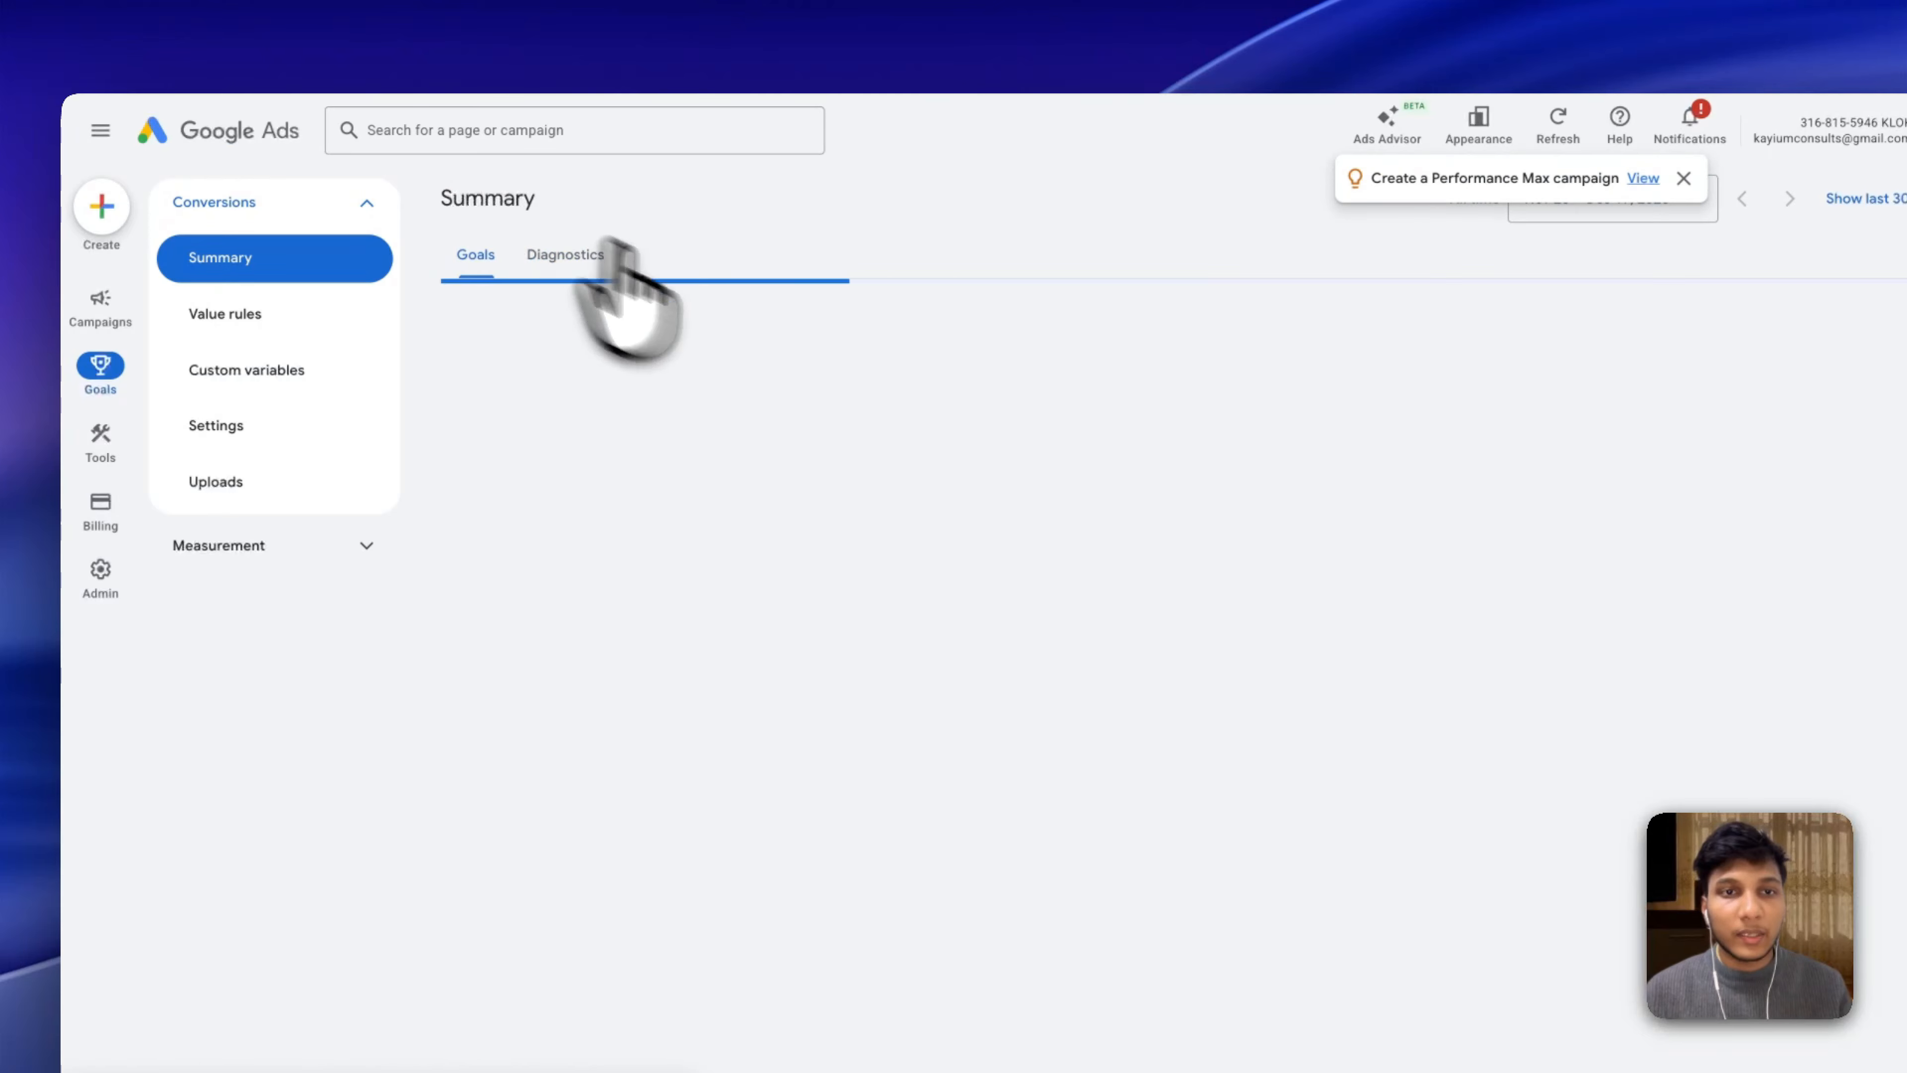
scroll(1000, 566, "down", 6)
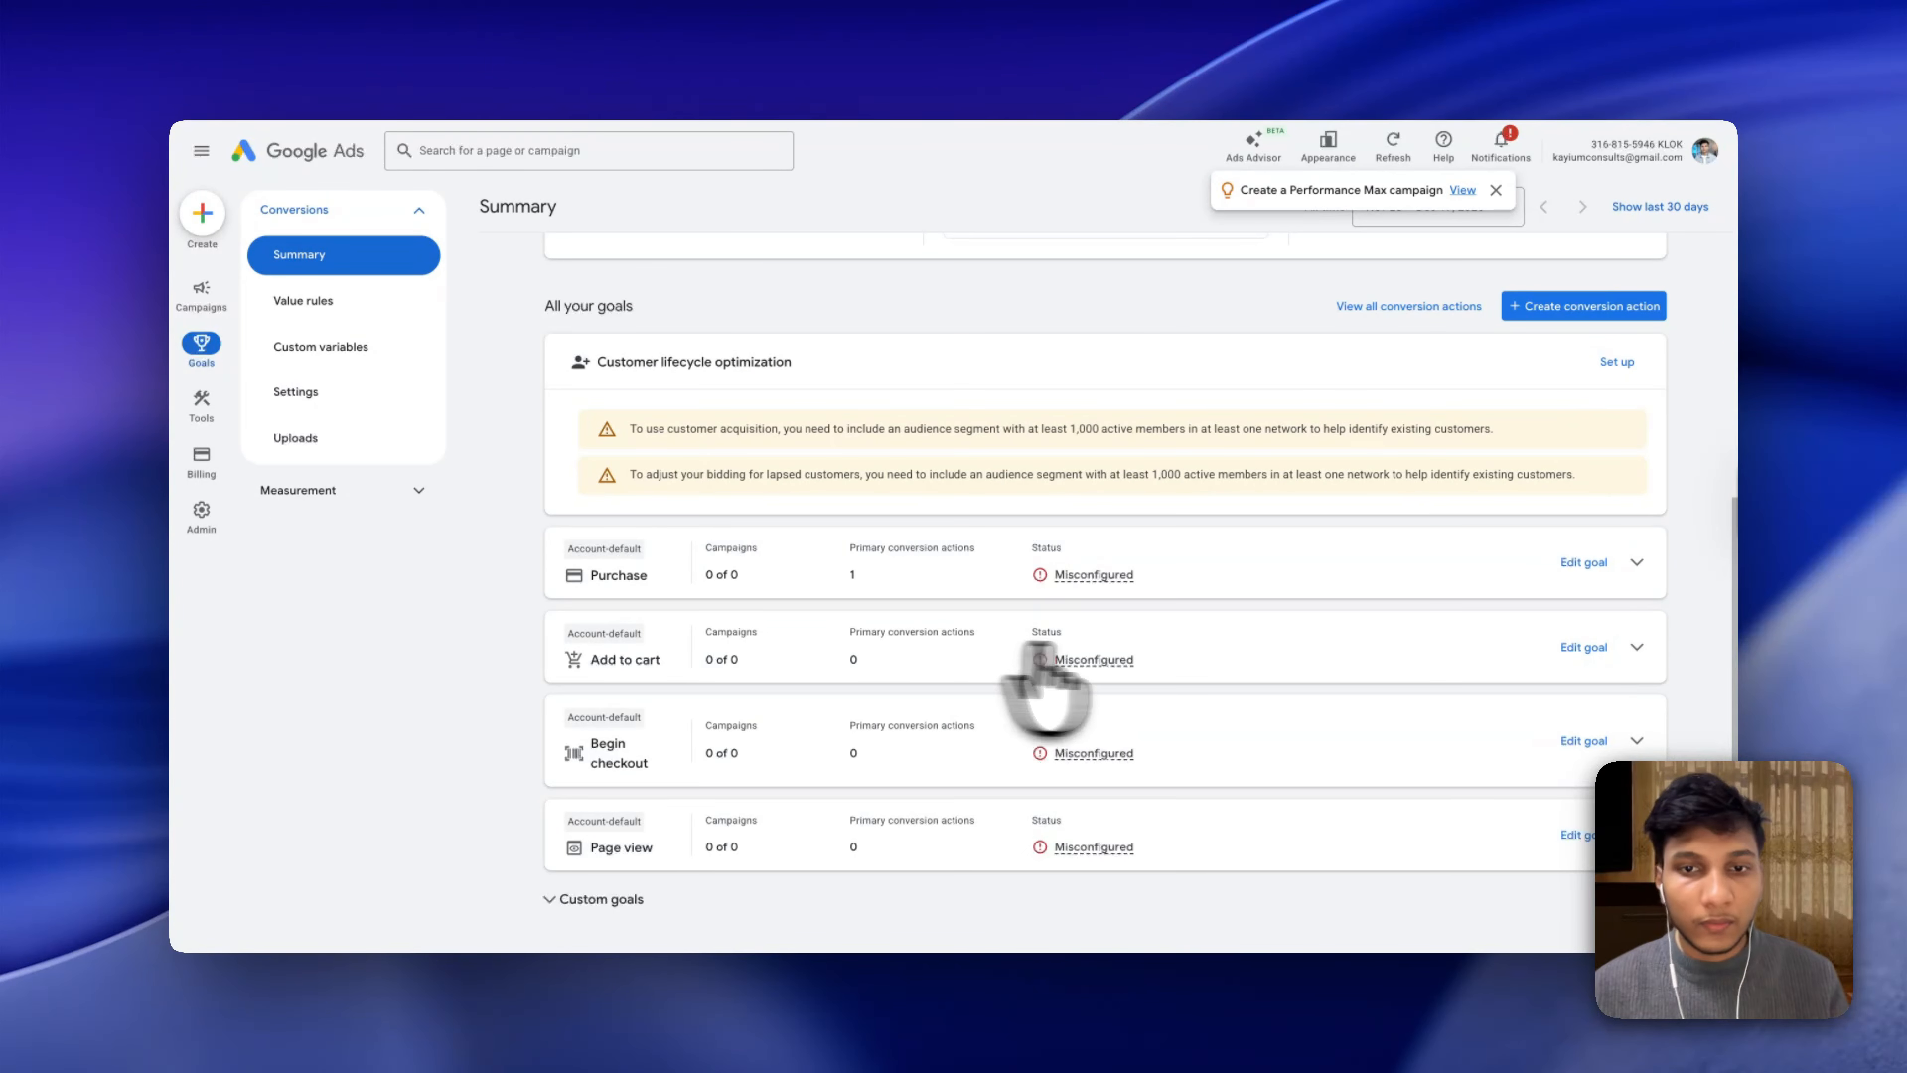
scroll(705, 827, "down", 1)
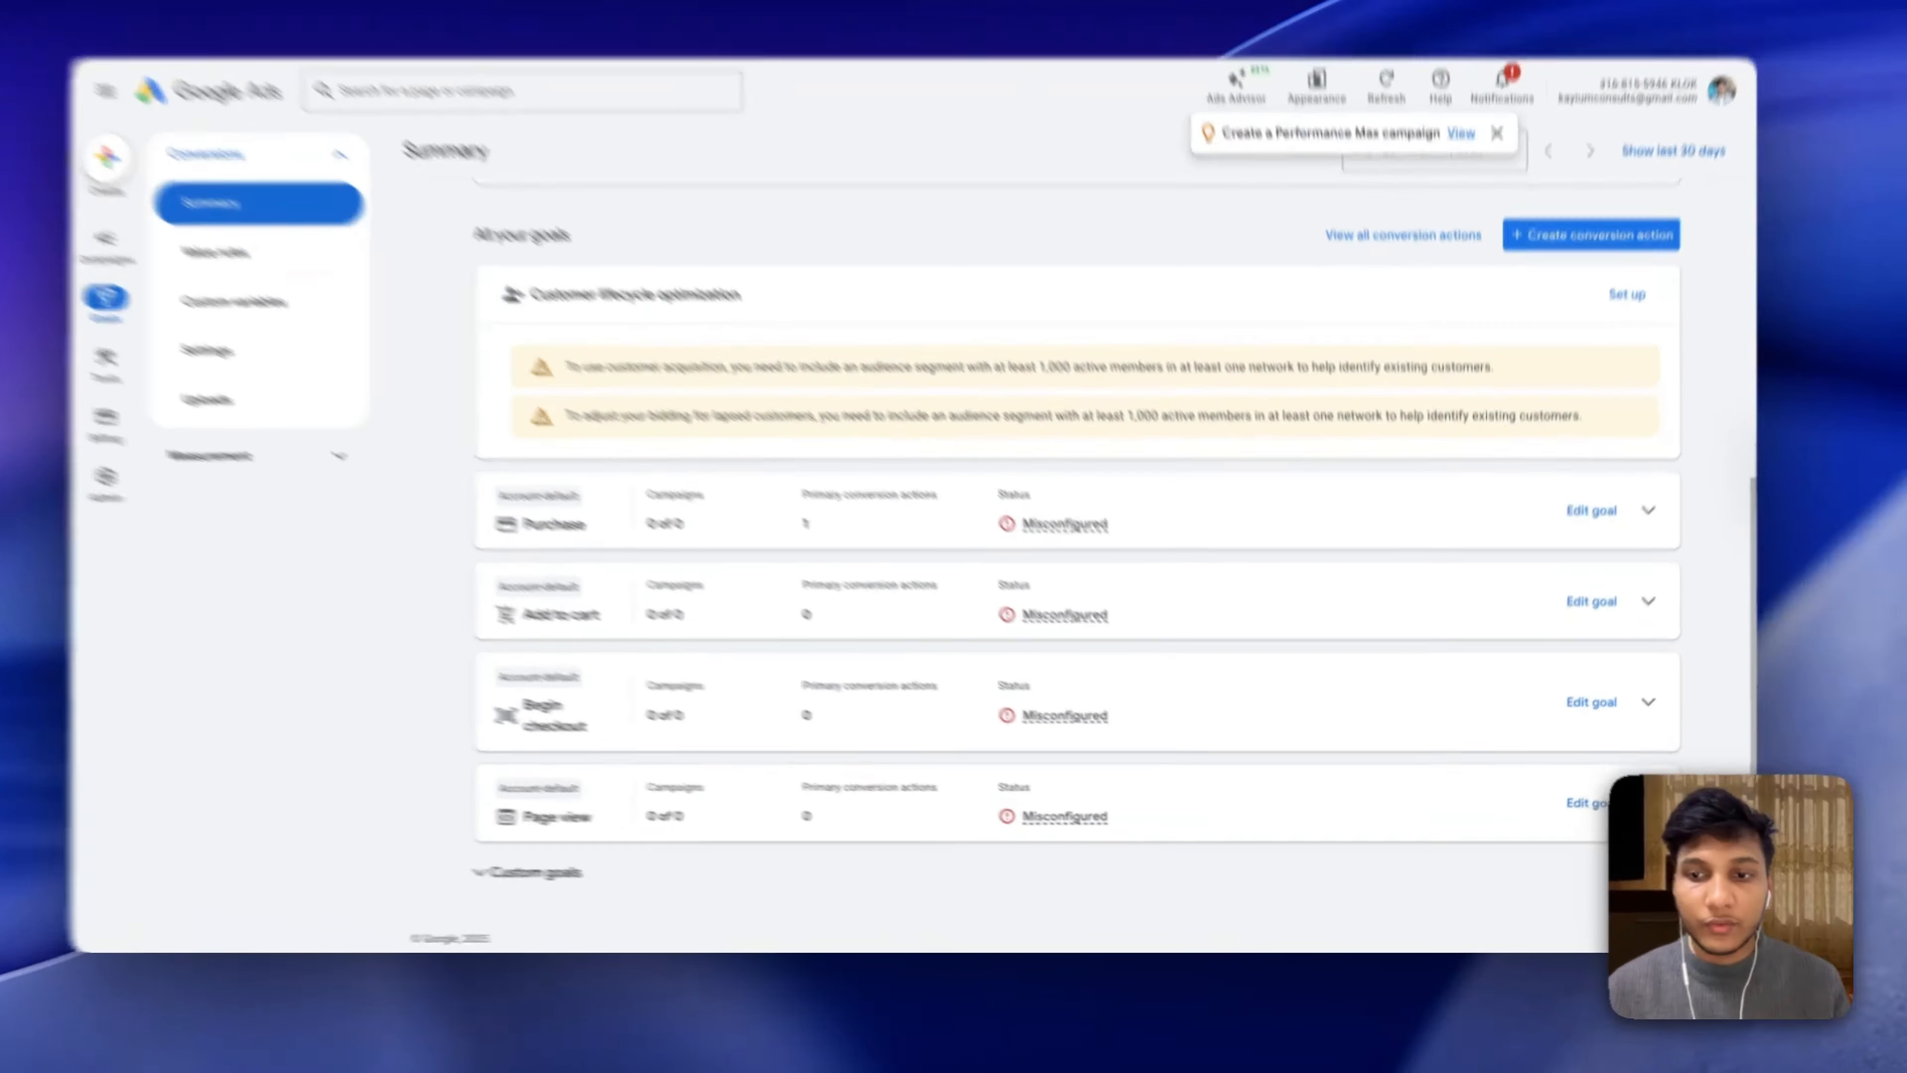
left_click(1637, 813)
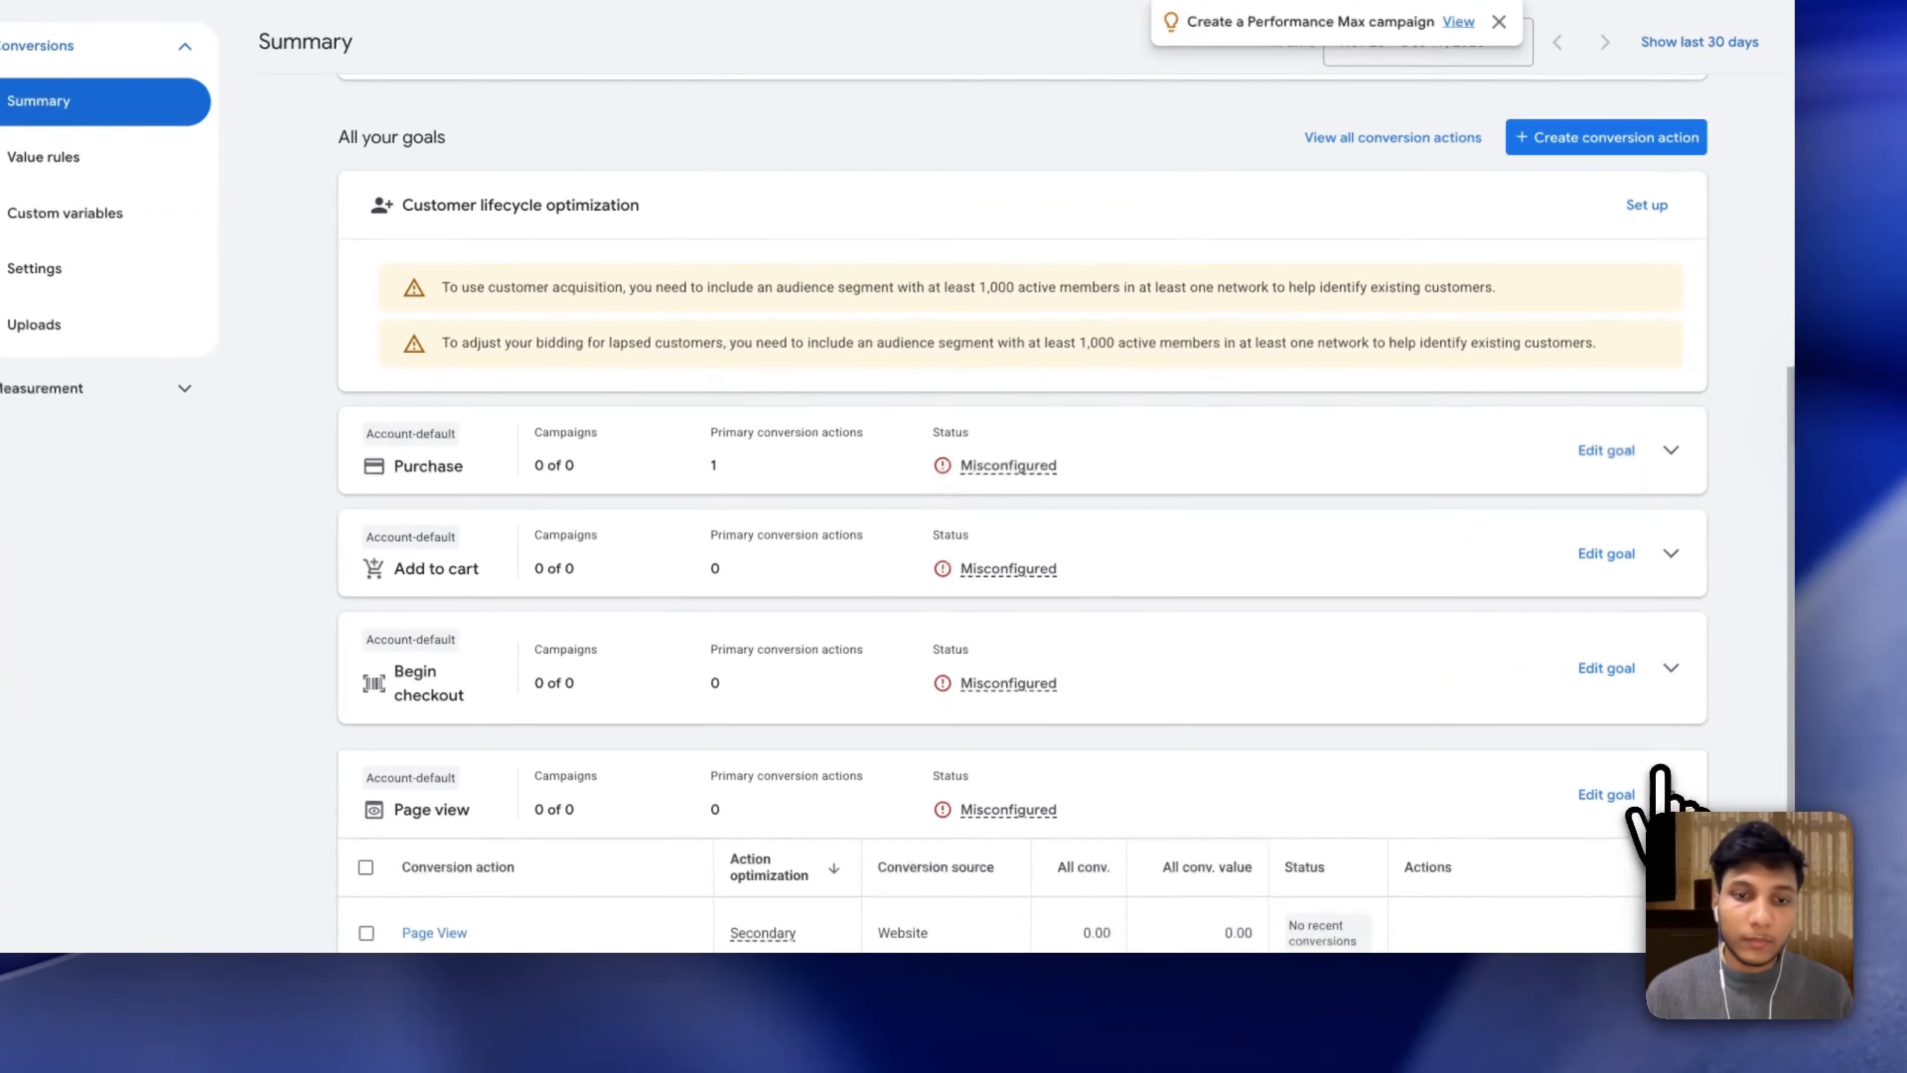
scroll(1614, 796, "down", 3)
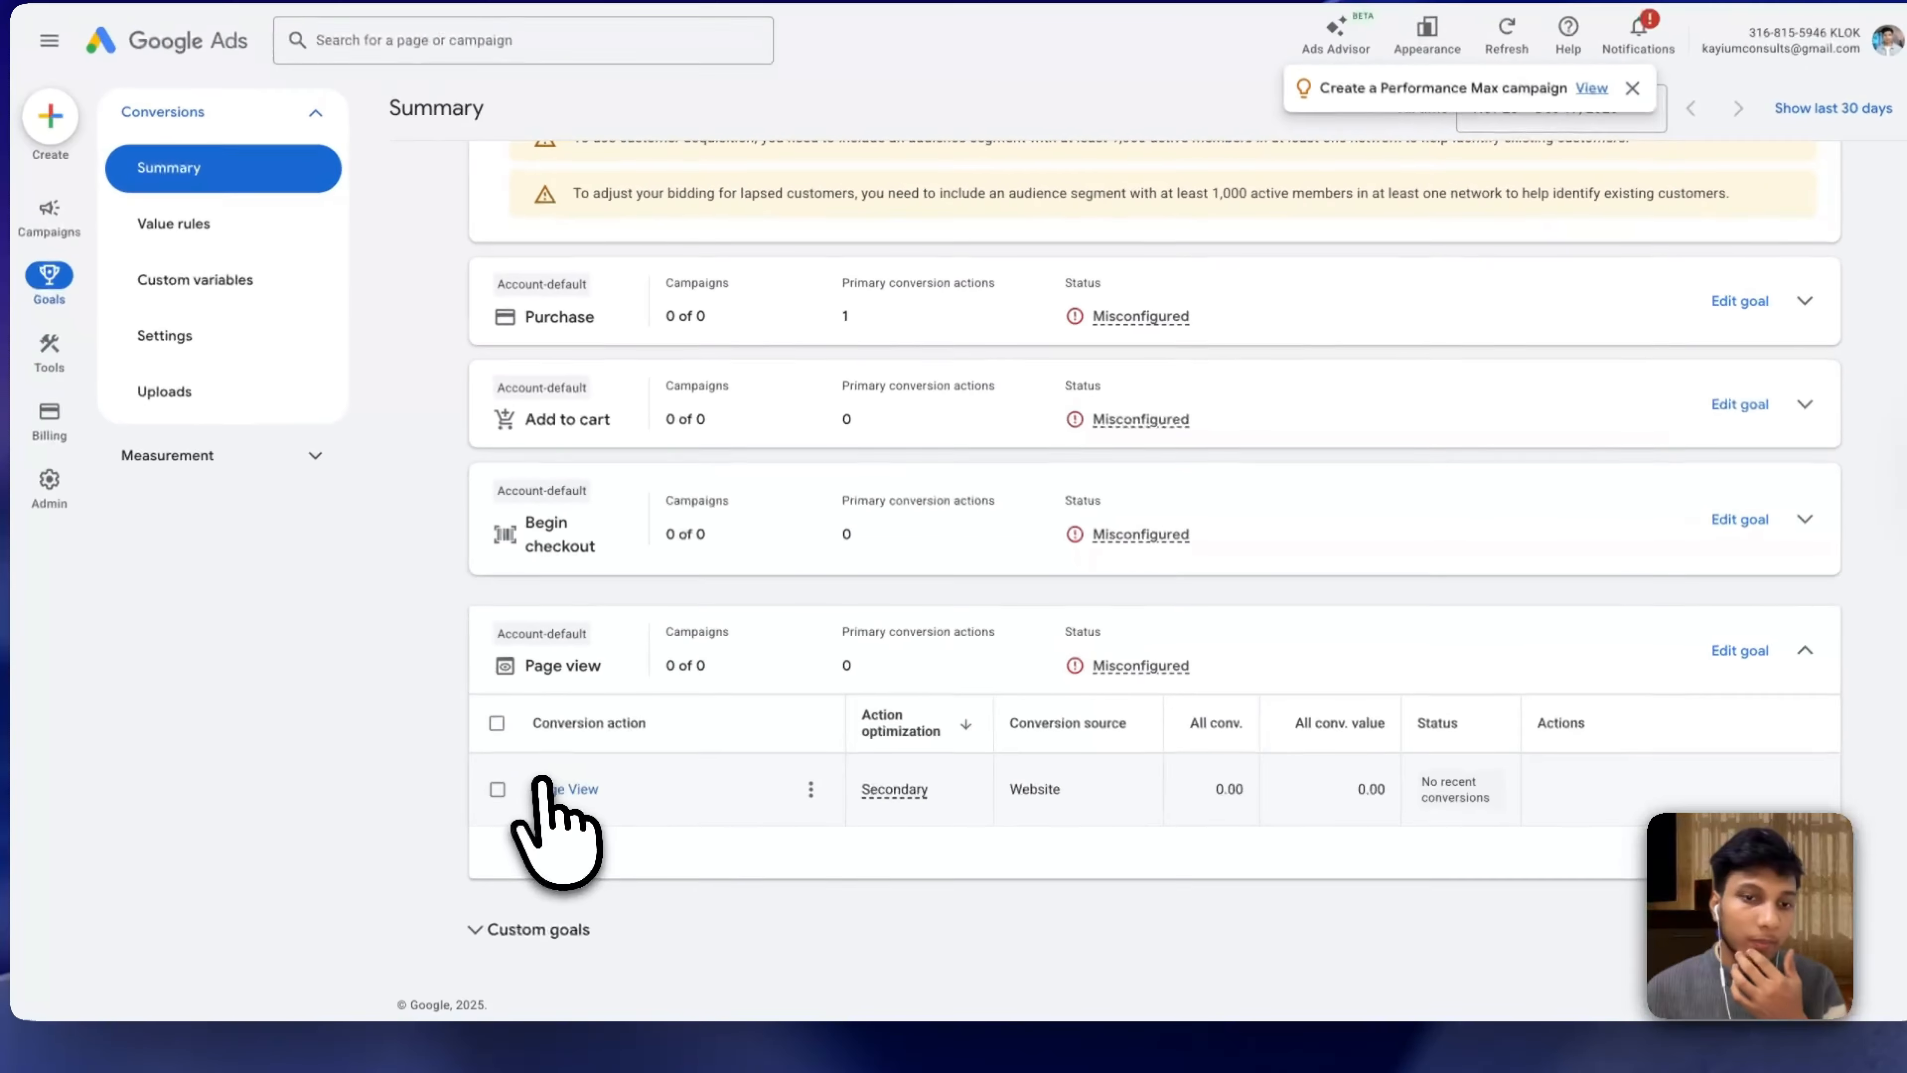
left_click(450, 735)
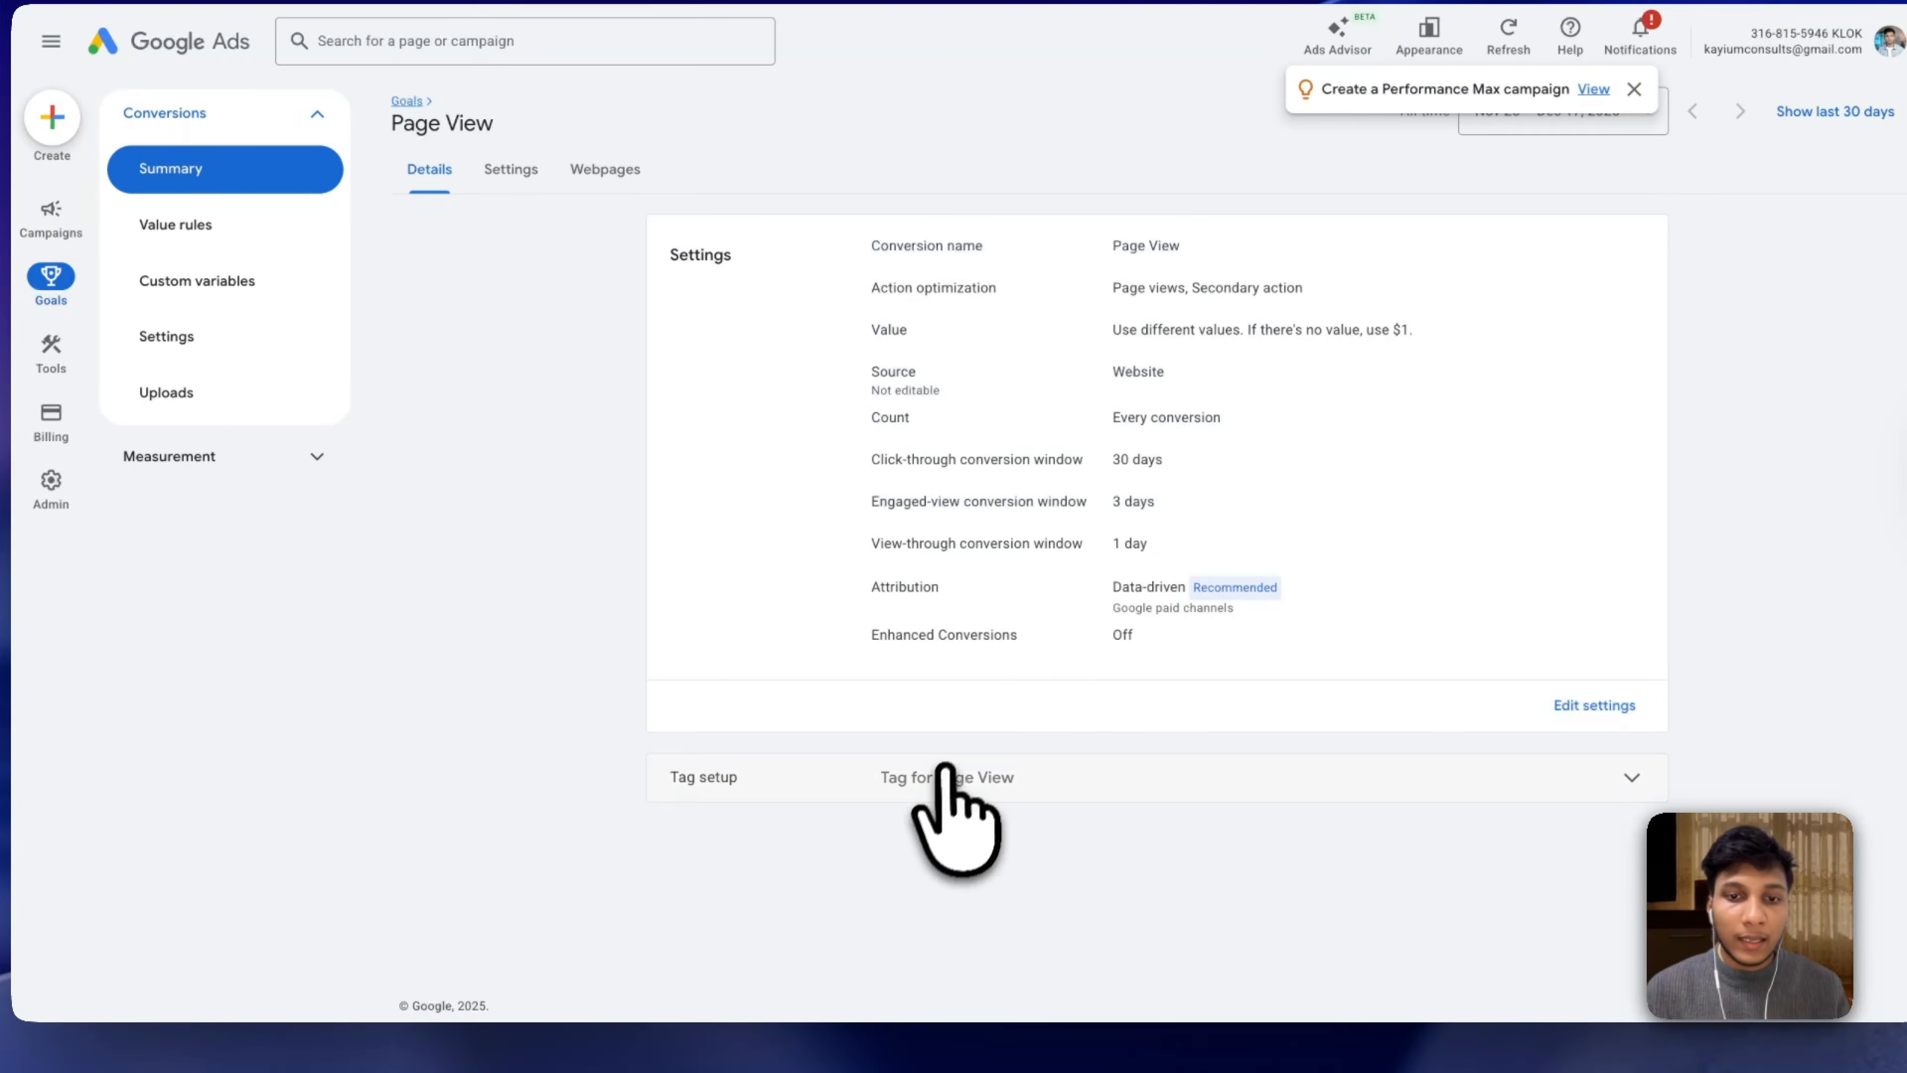
Show the Page View conversion's tag setup for Google Tag Manager and copy its conversion label.
left_click(947, 778)
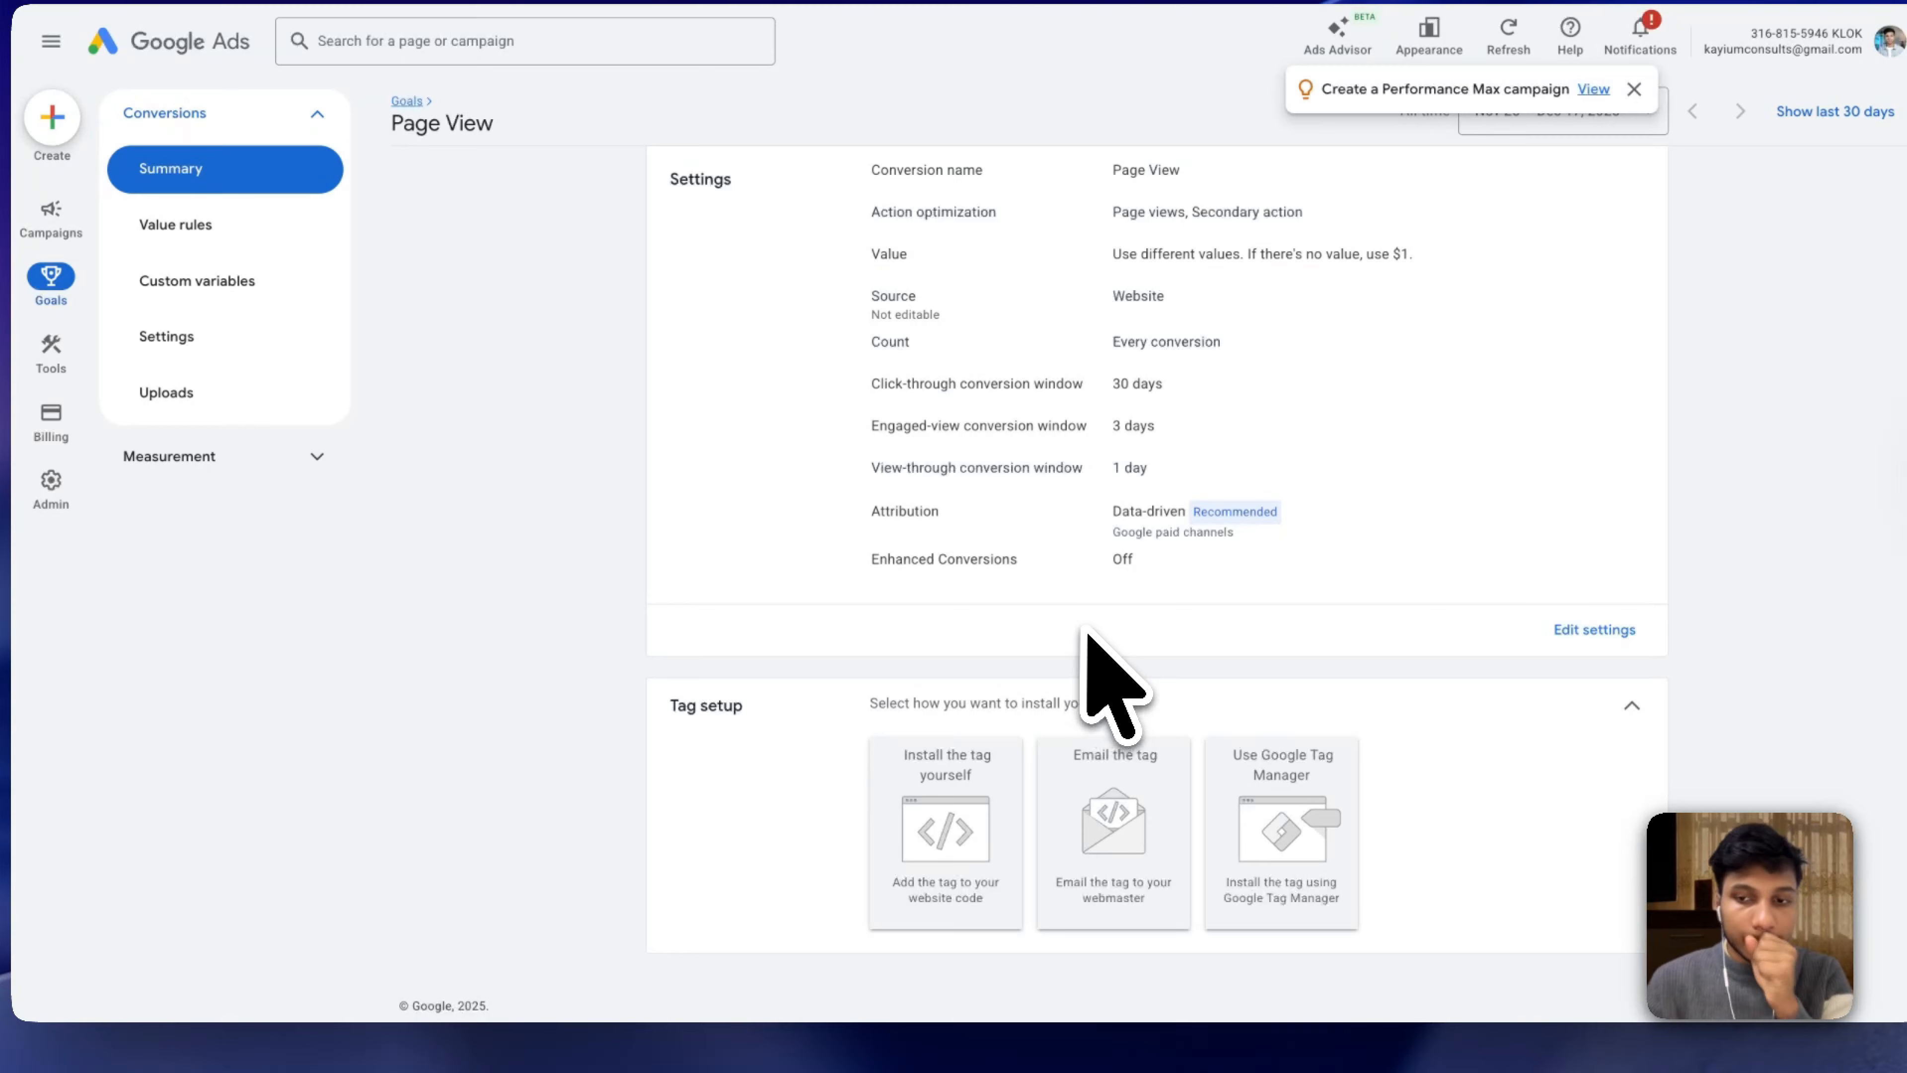
left_click(1233, 745)
scroll(1243, 745, "down", 2)
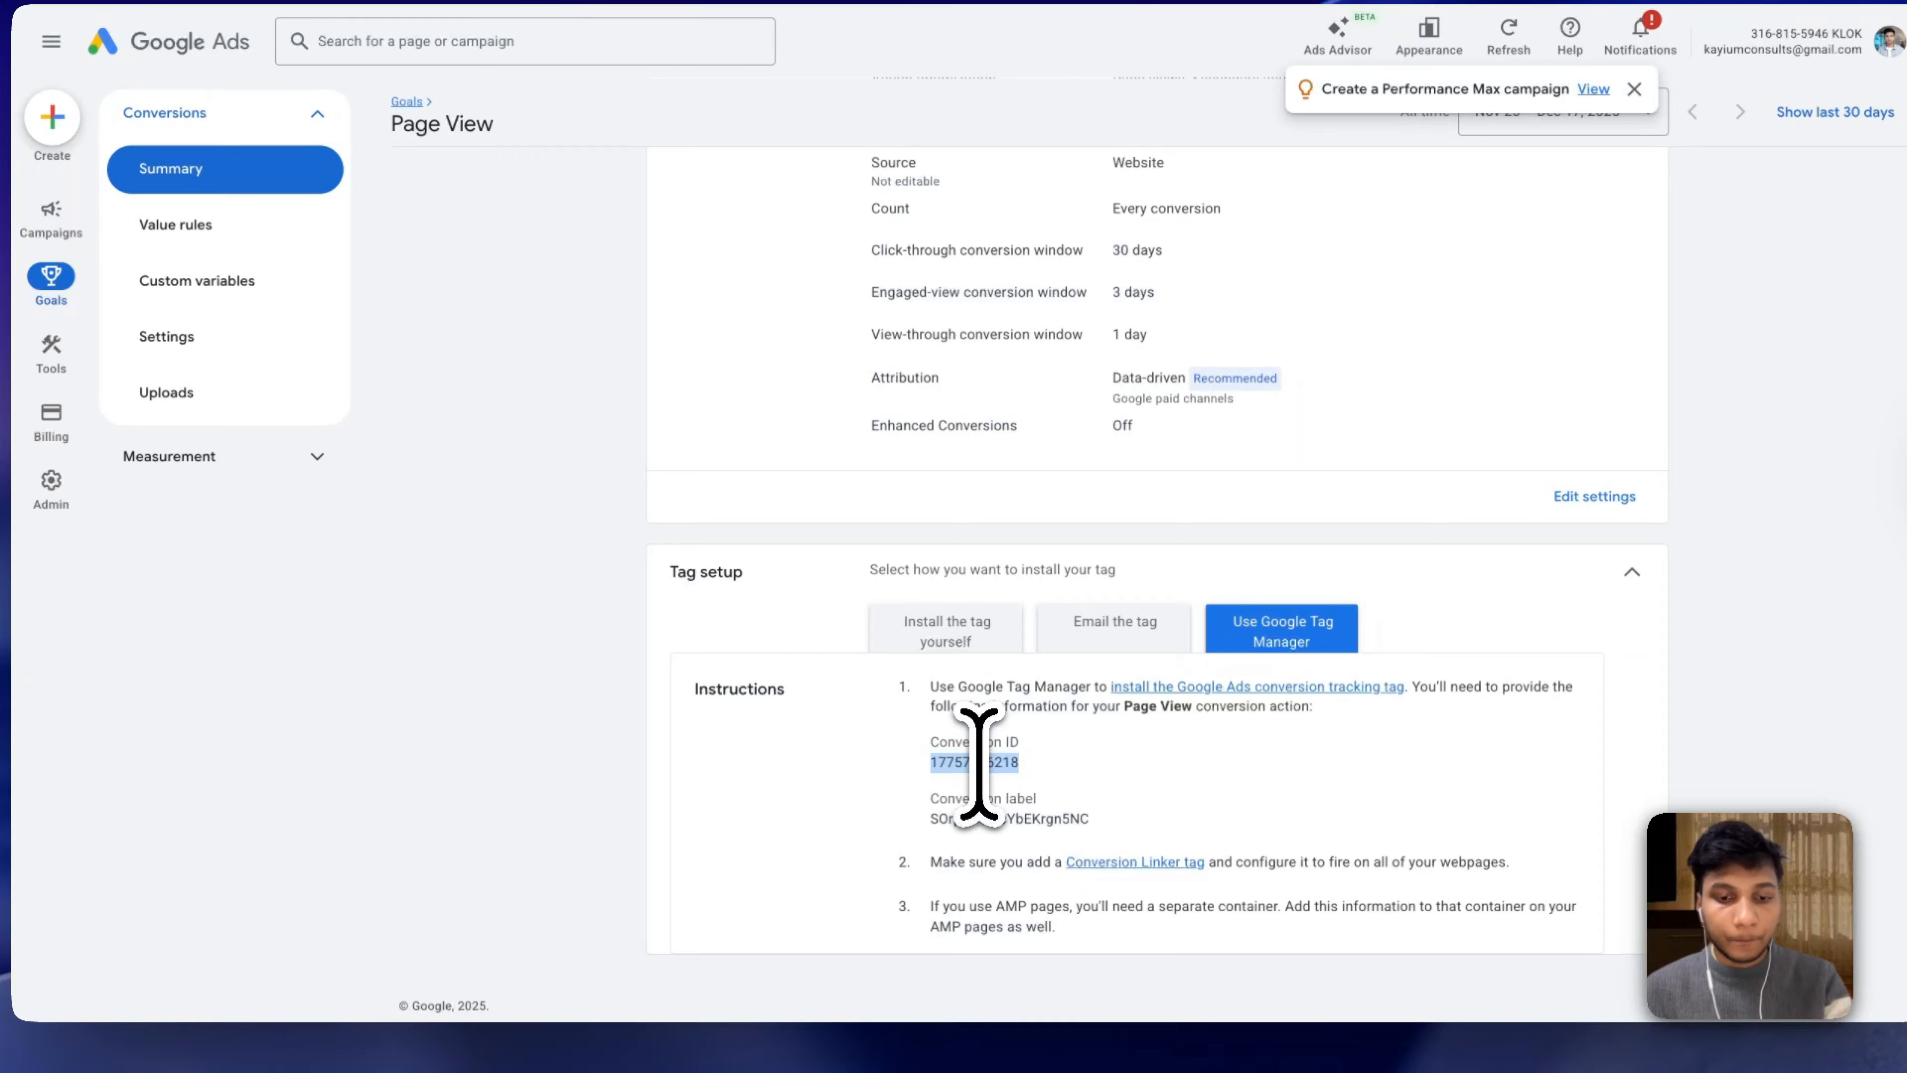
key("super+c")
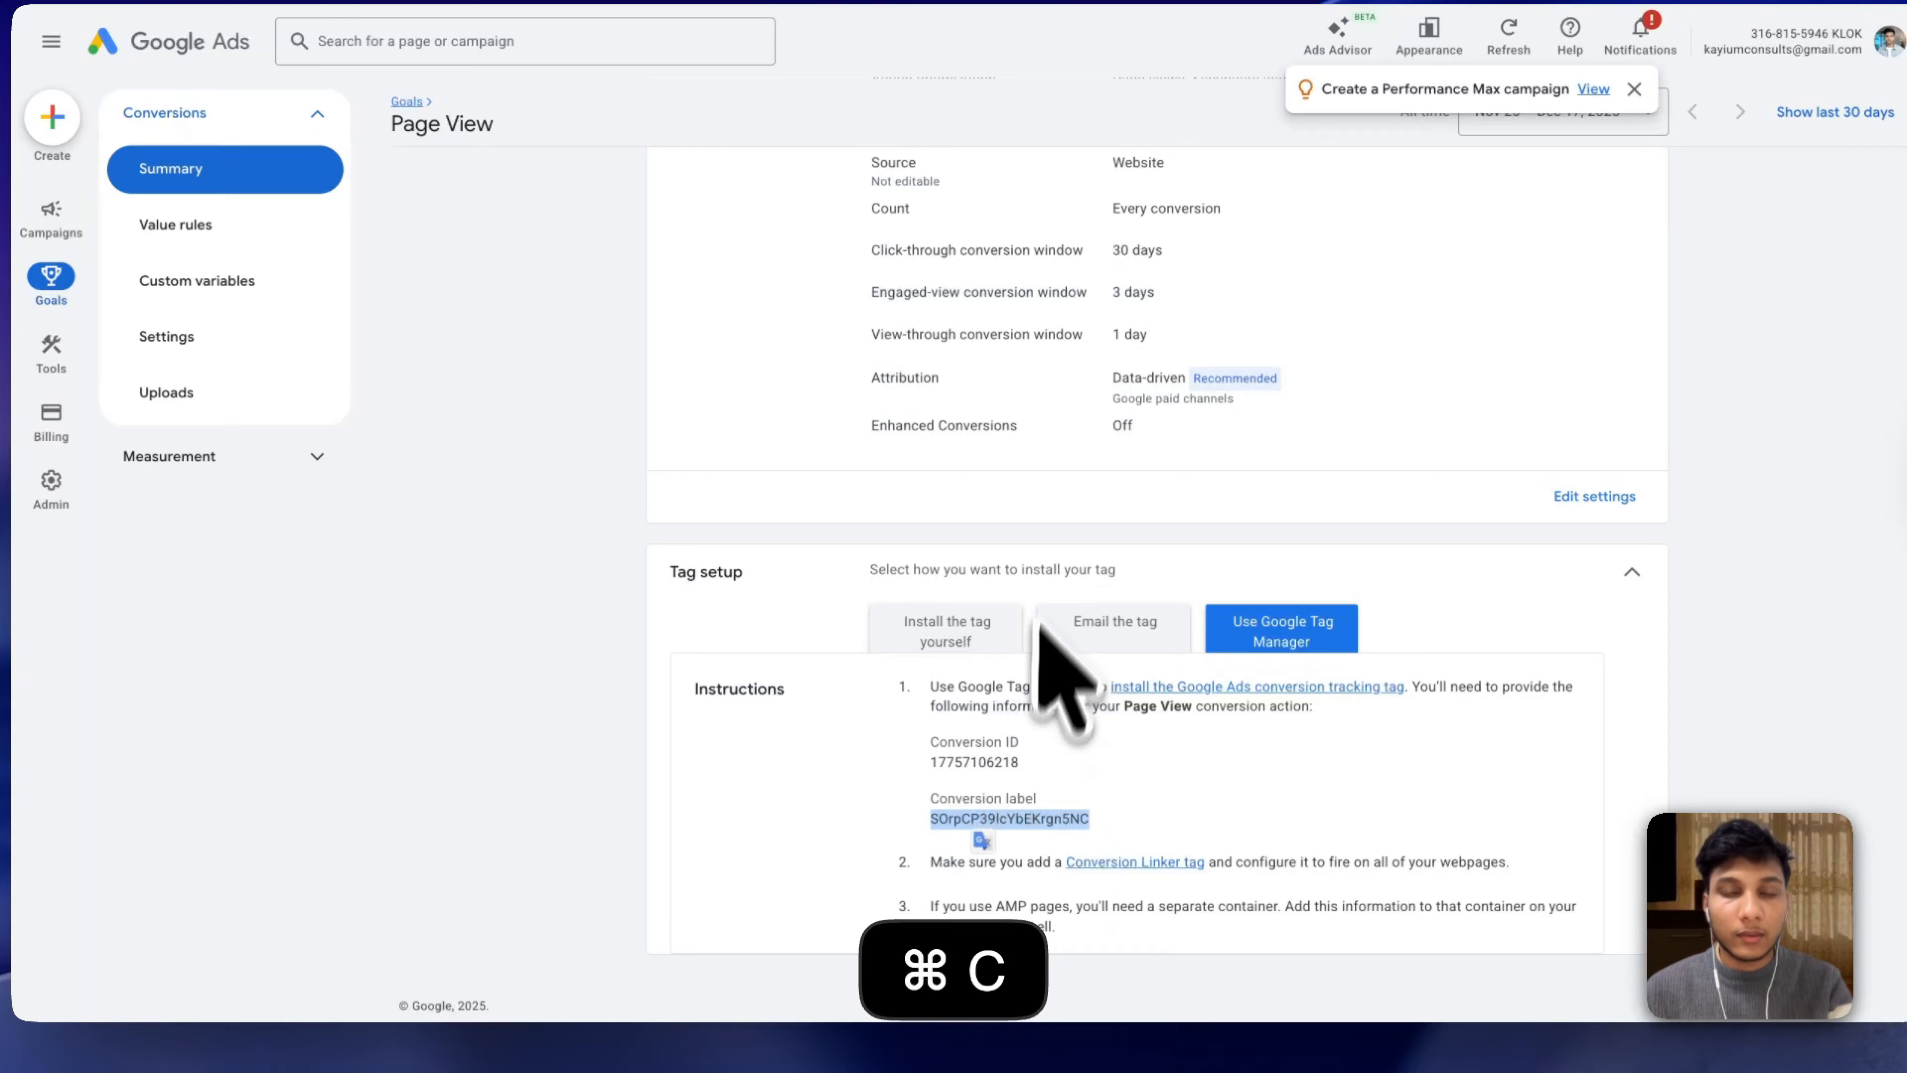
Create a new tag in Google Tag Manager with the Google Ads Conversion Tracking type.
left_click(1000, 1)
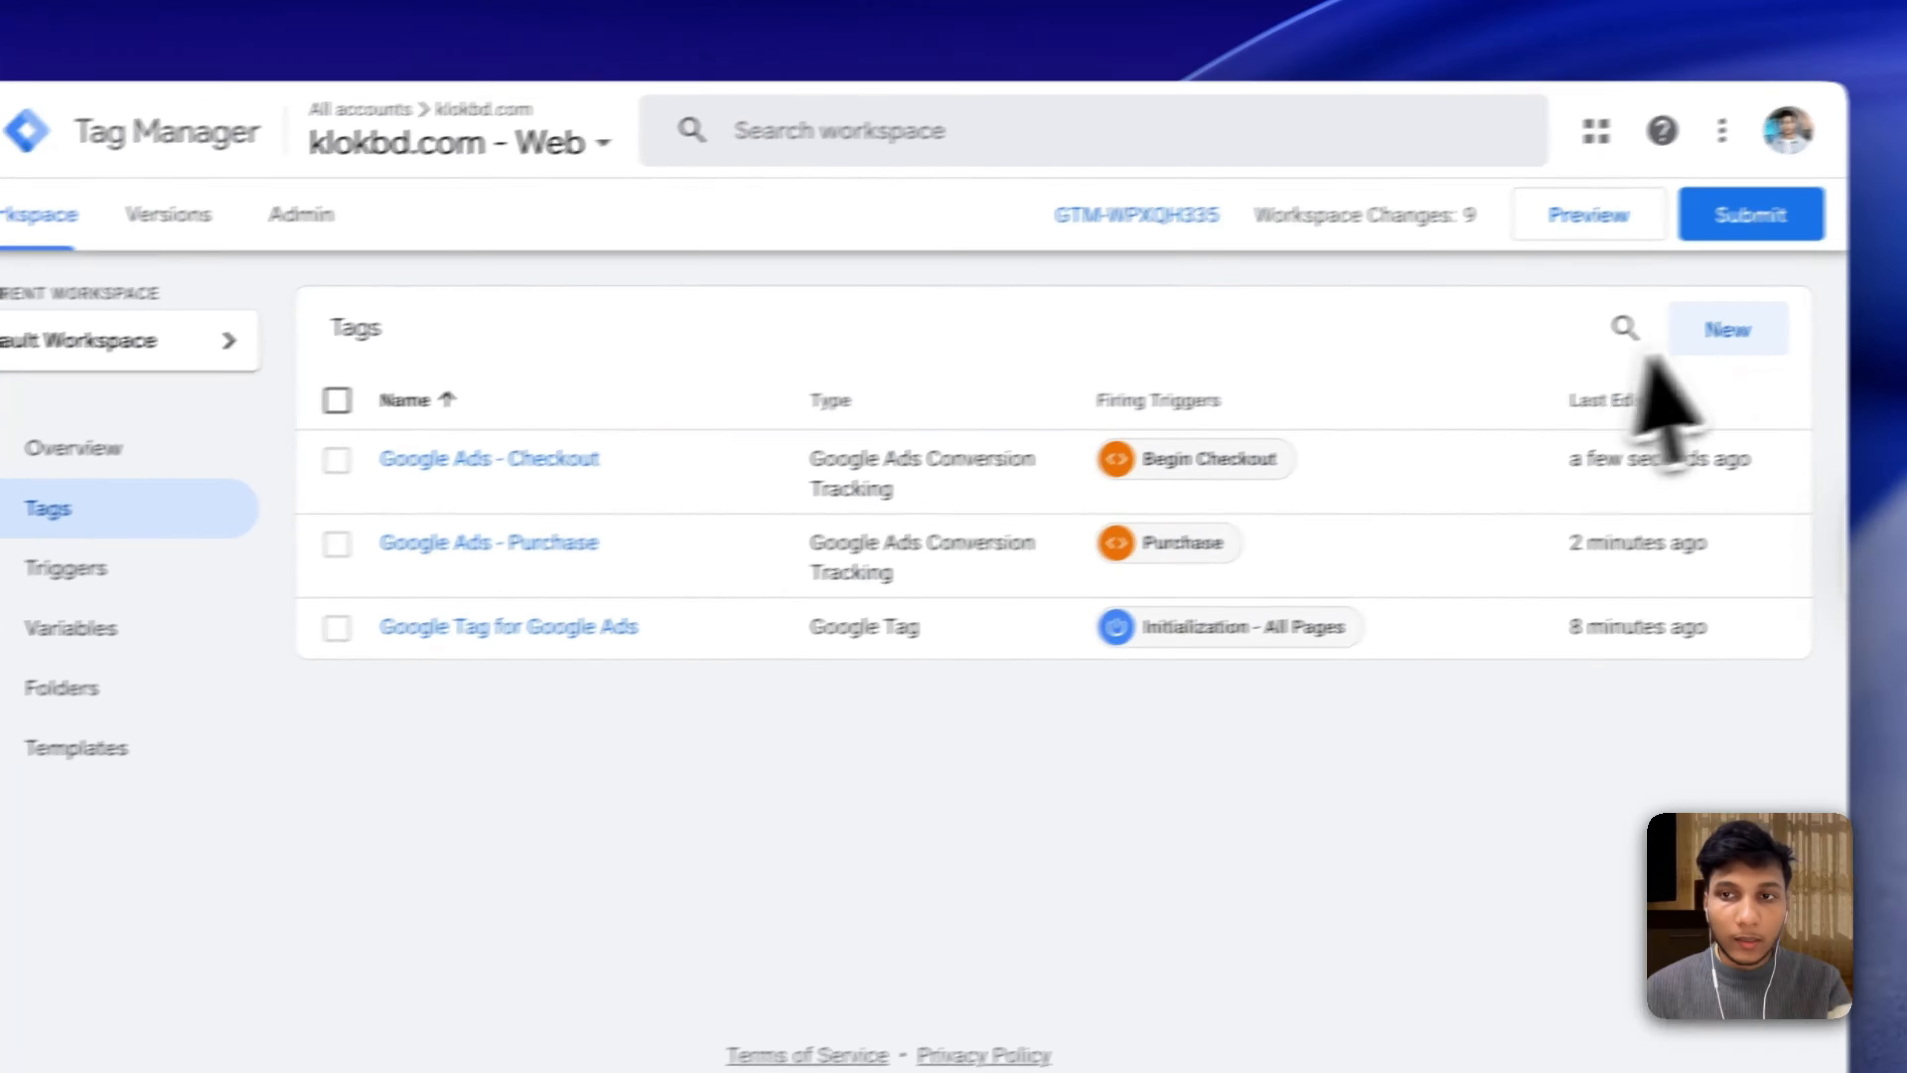
left_click(1785, 321)
left_click(1332, 393)
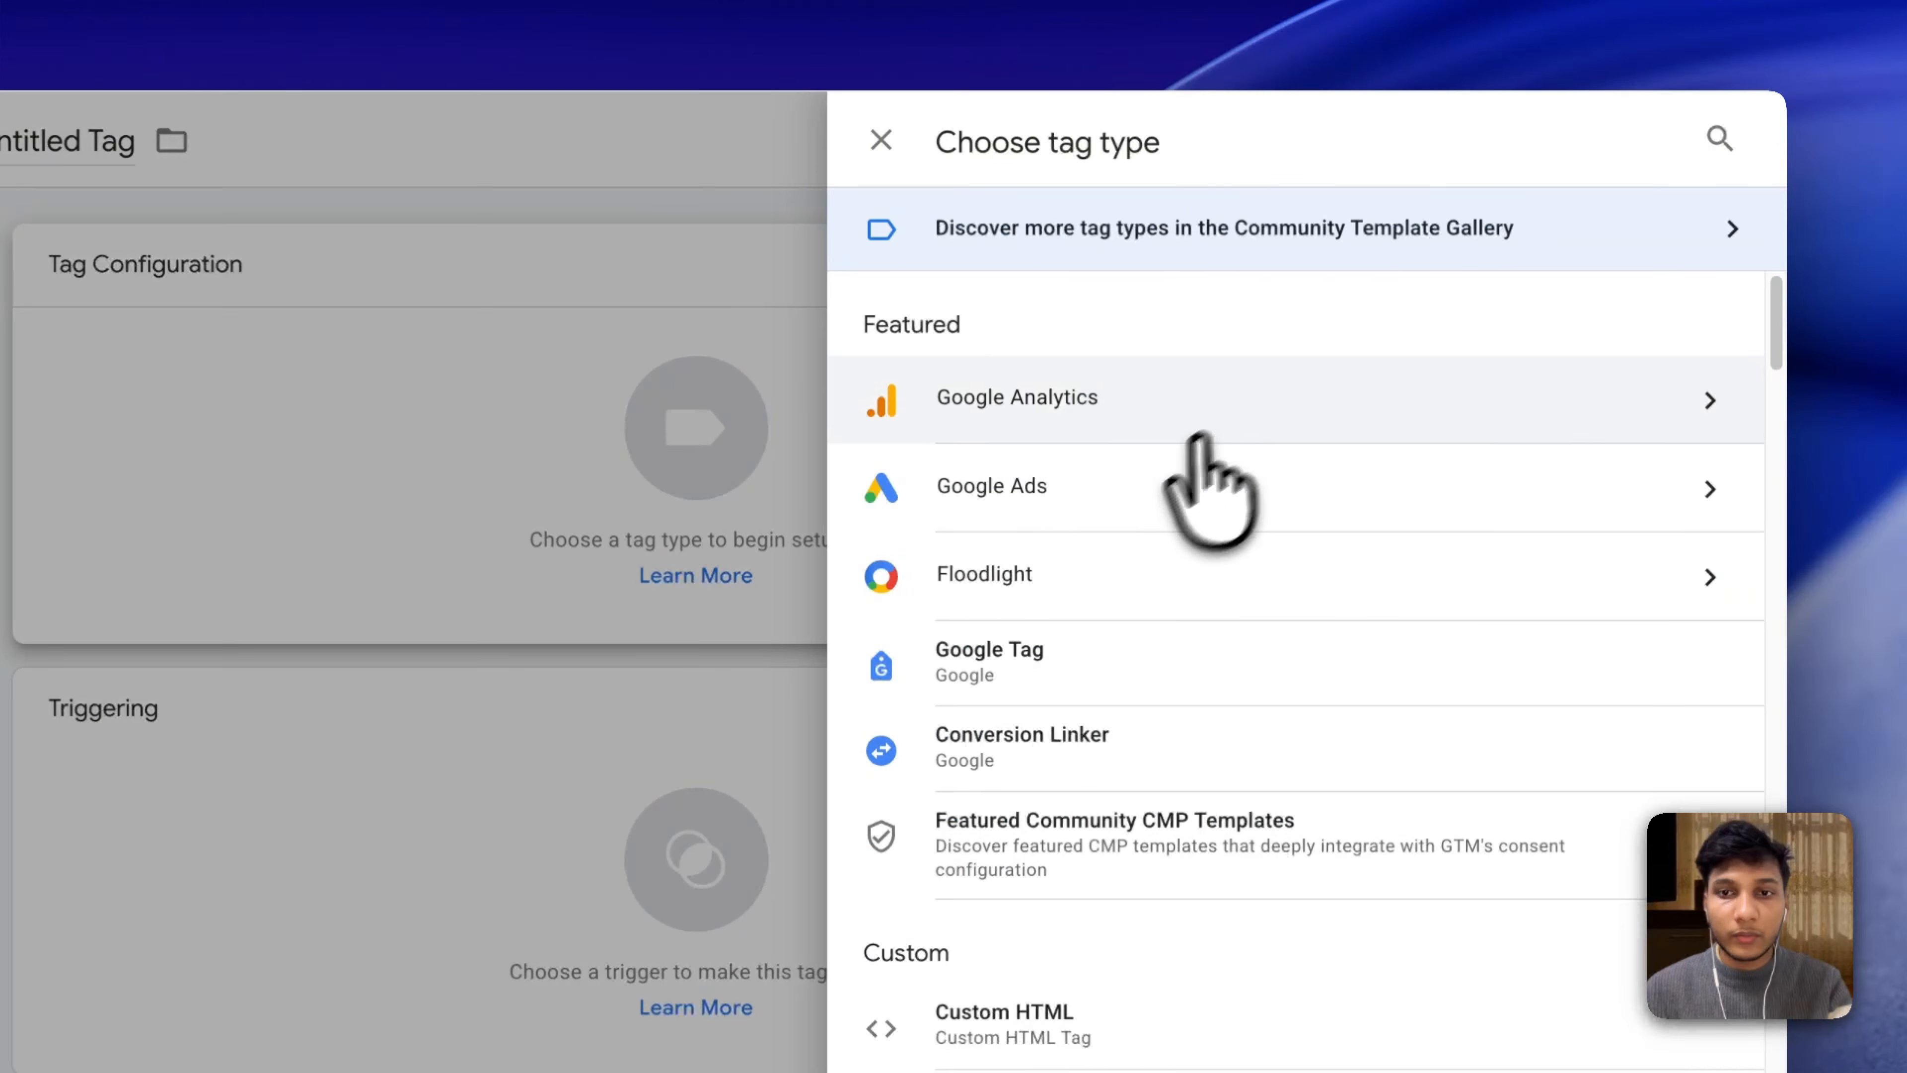
left_click(1145, 481)
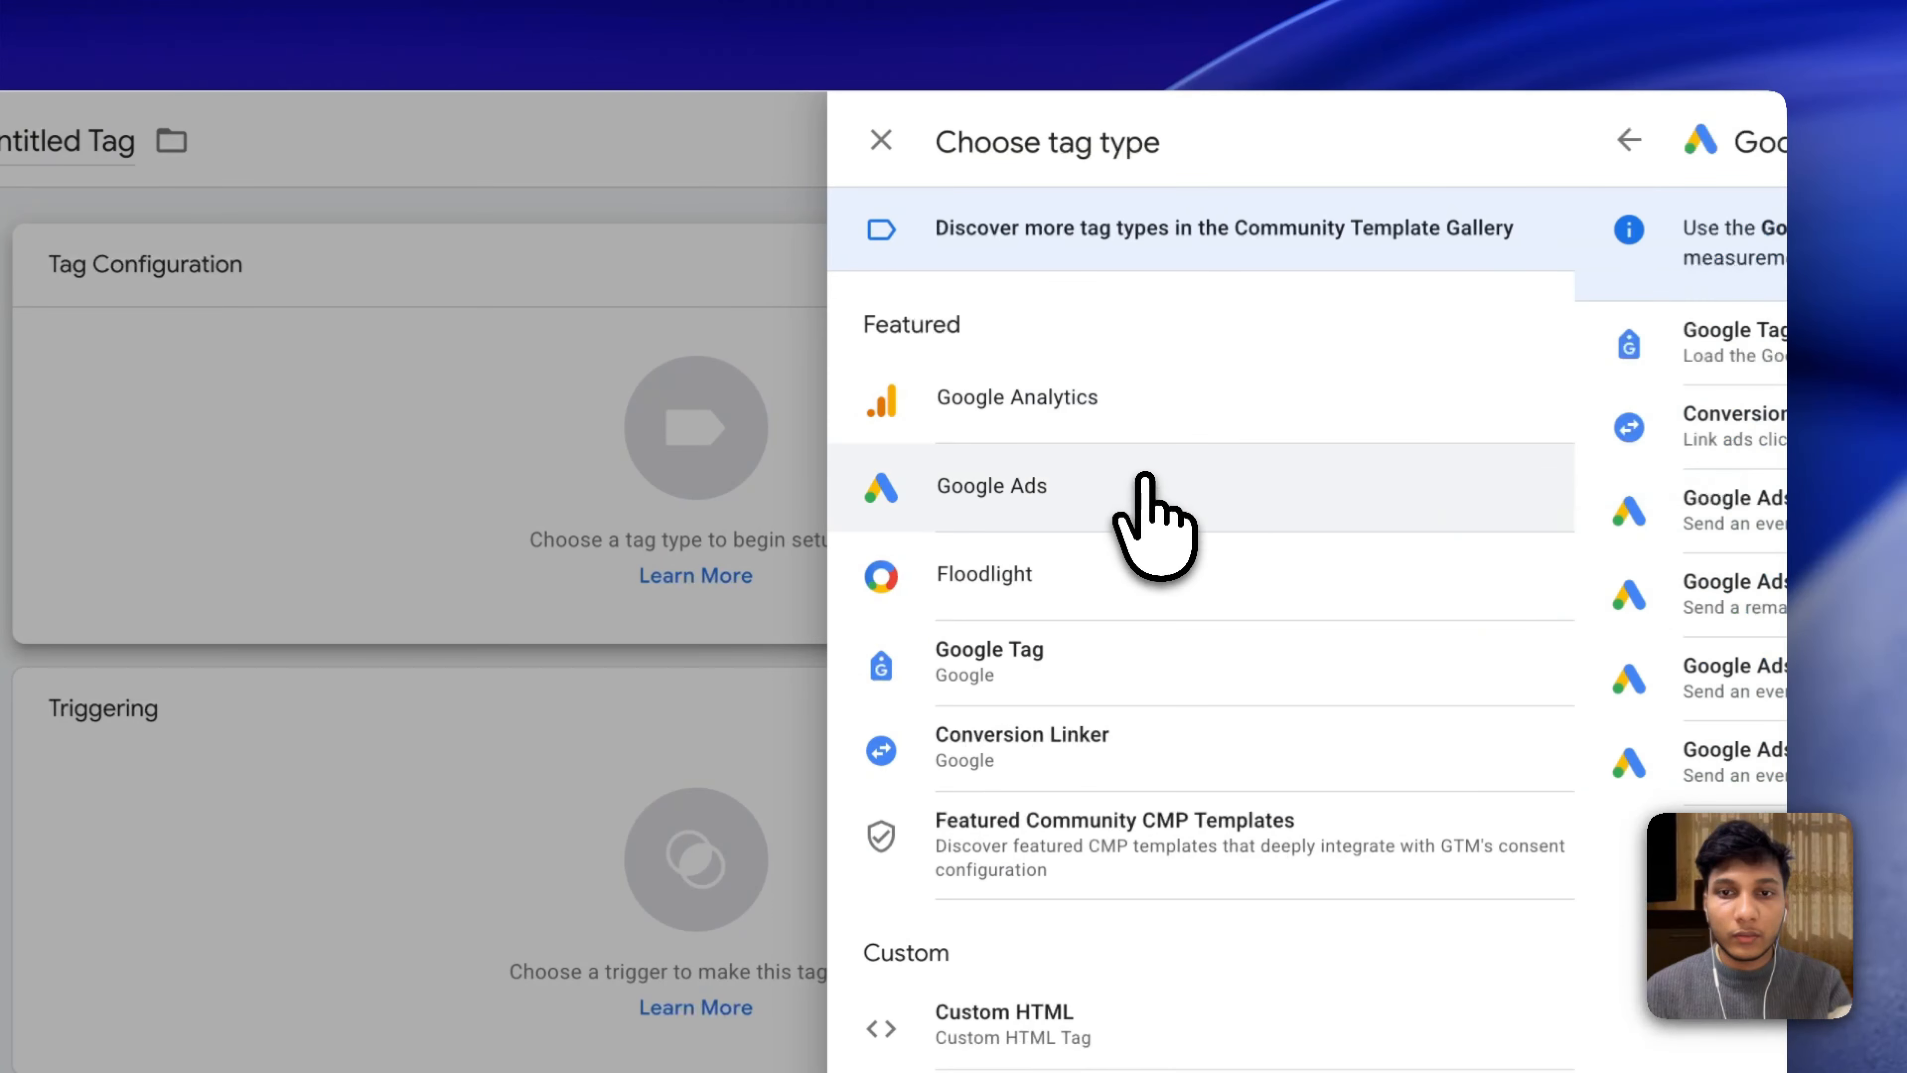
left_click(1176, 511)
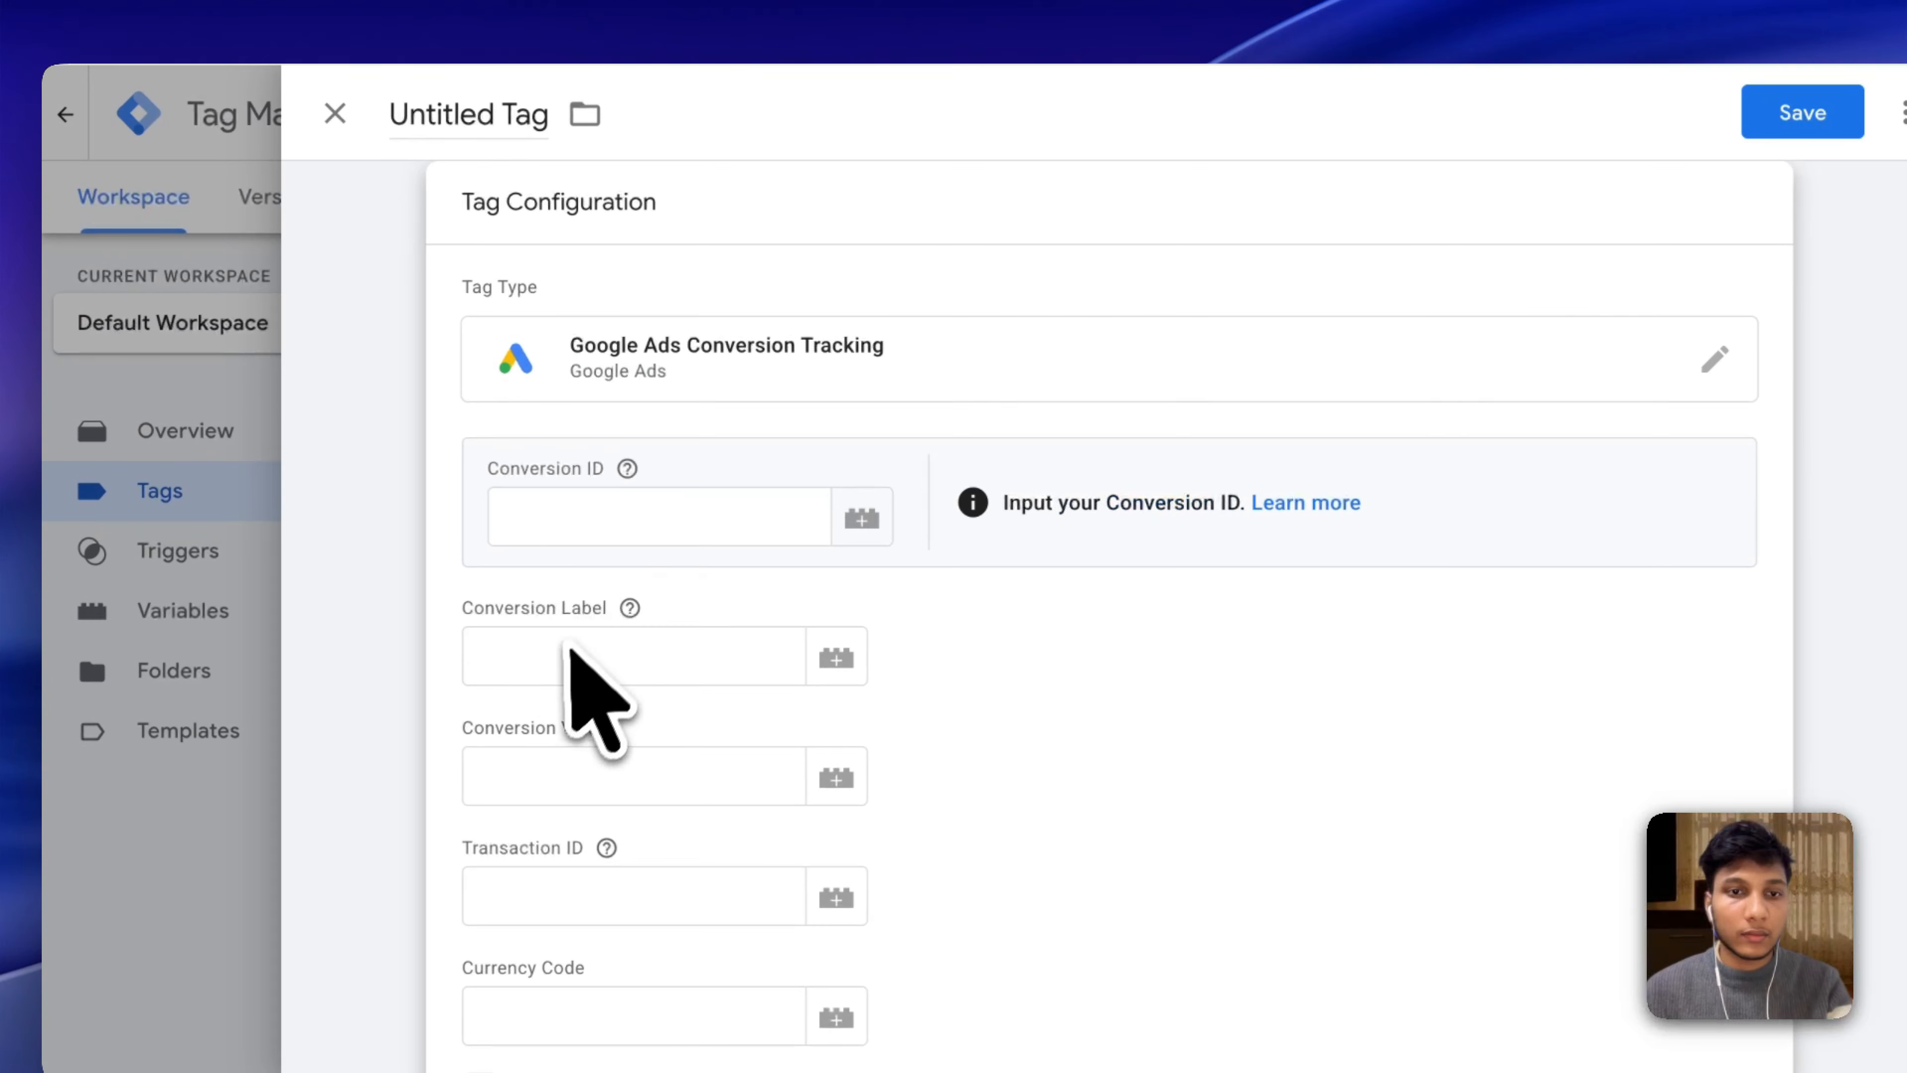
Paste the copied conversion label into the new tag and set its Conversion ID to the {{Google Ads ID}} variable.
key("super+v")
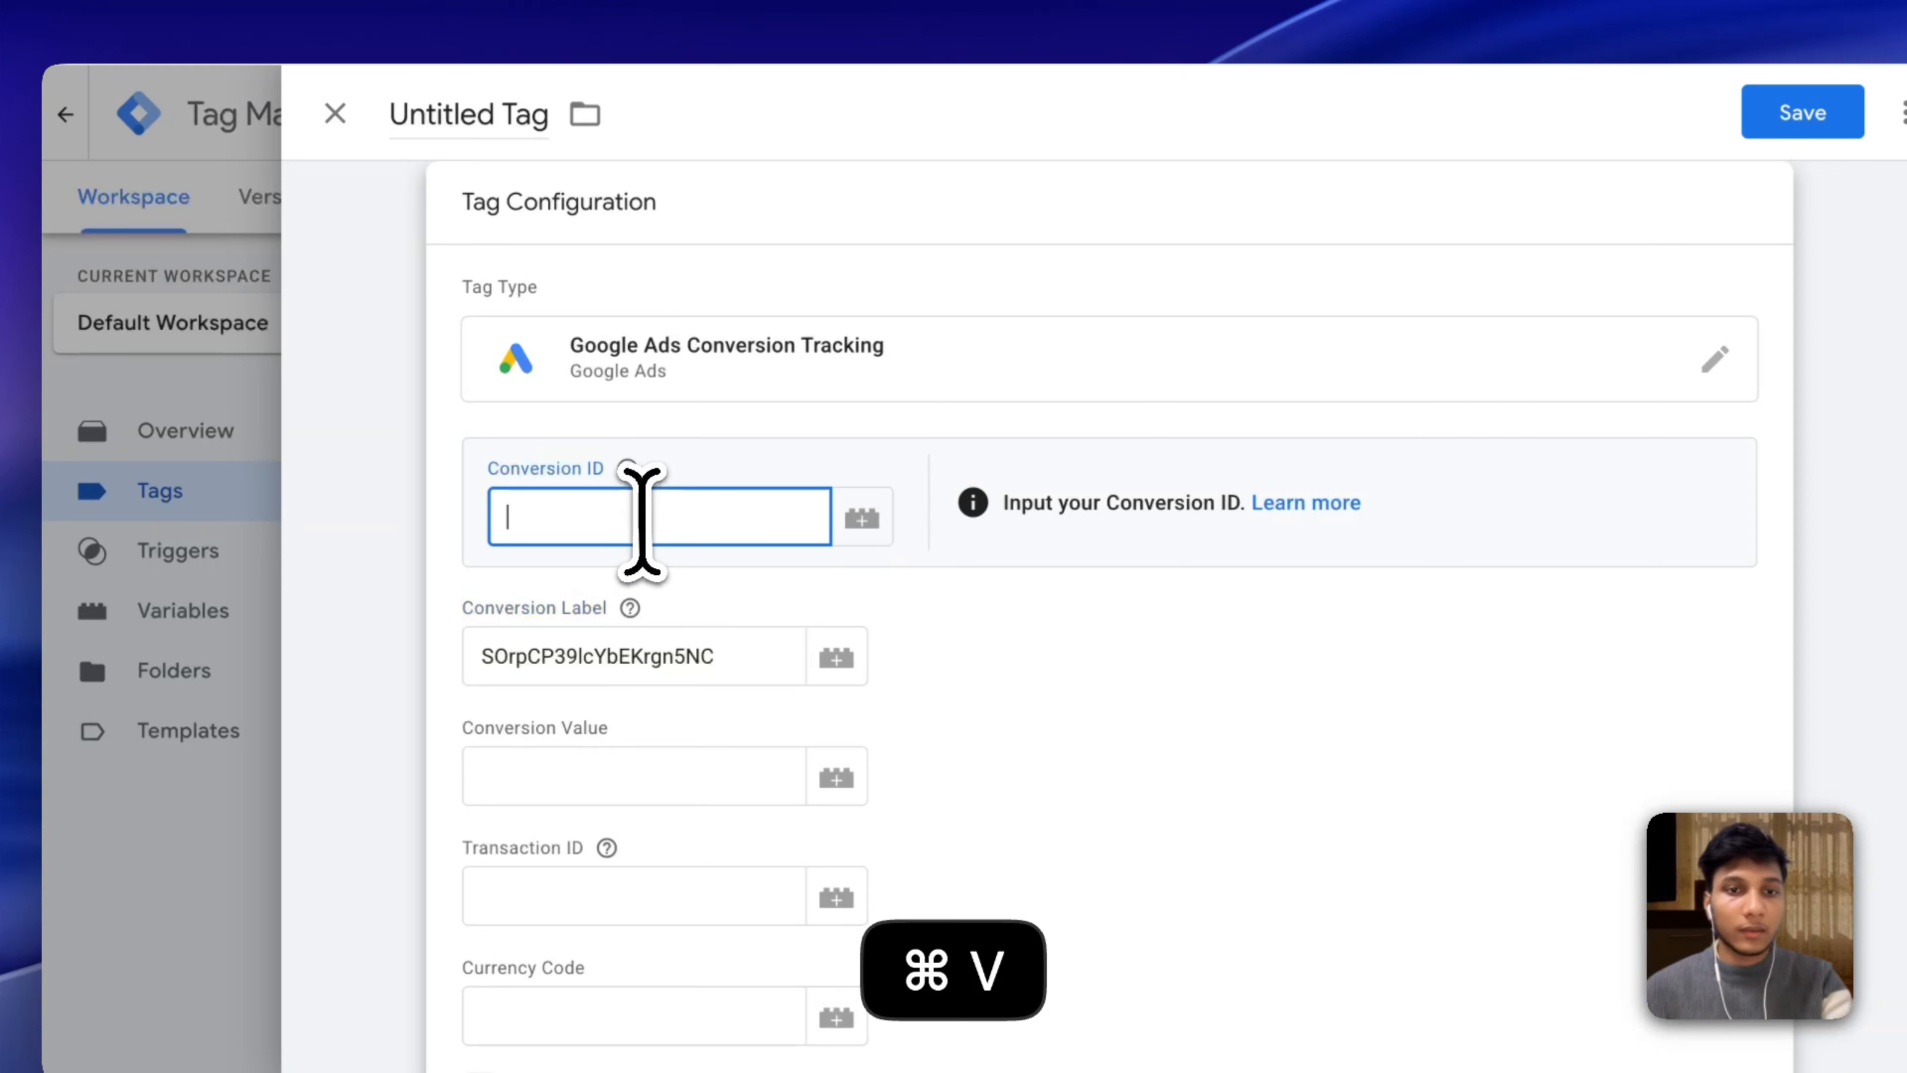
type("{{conve")
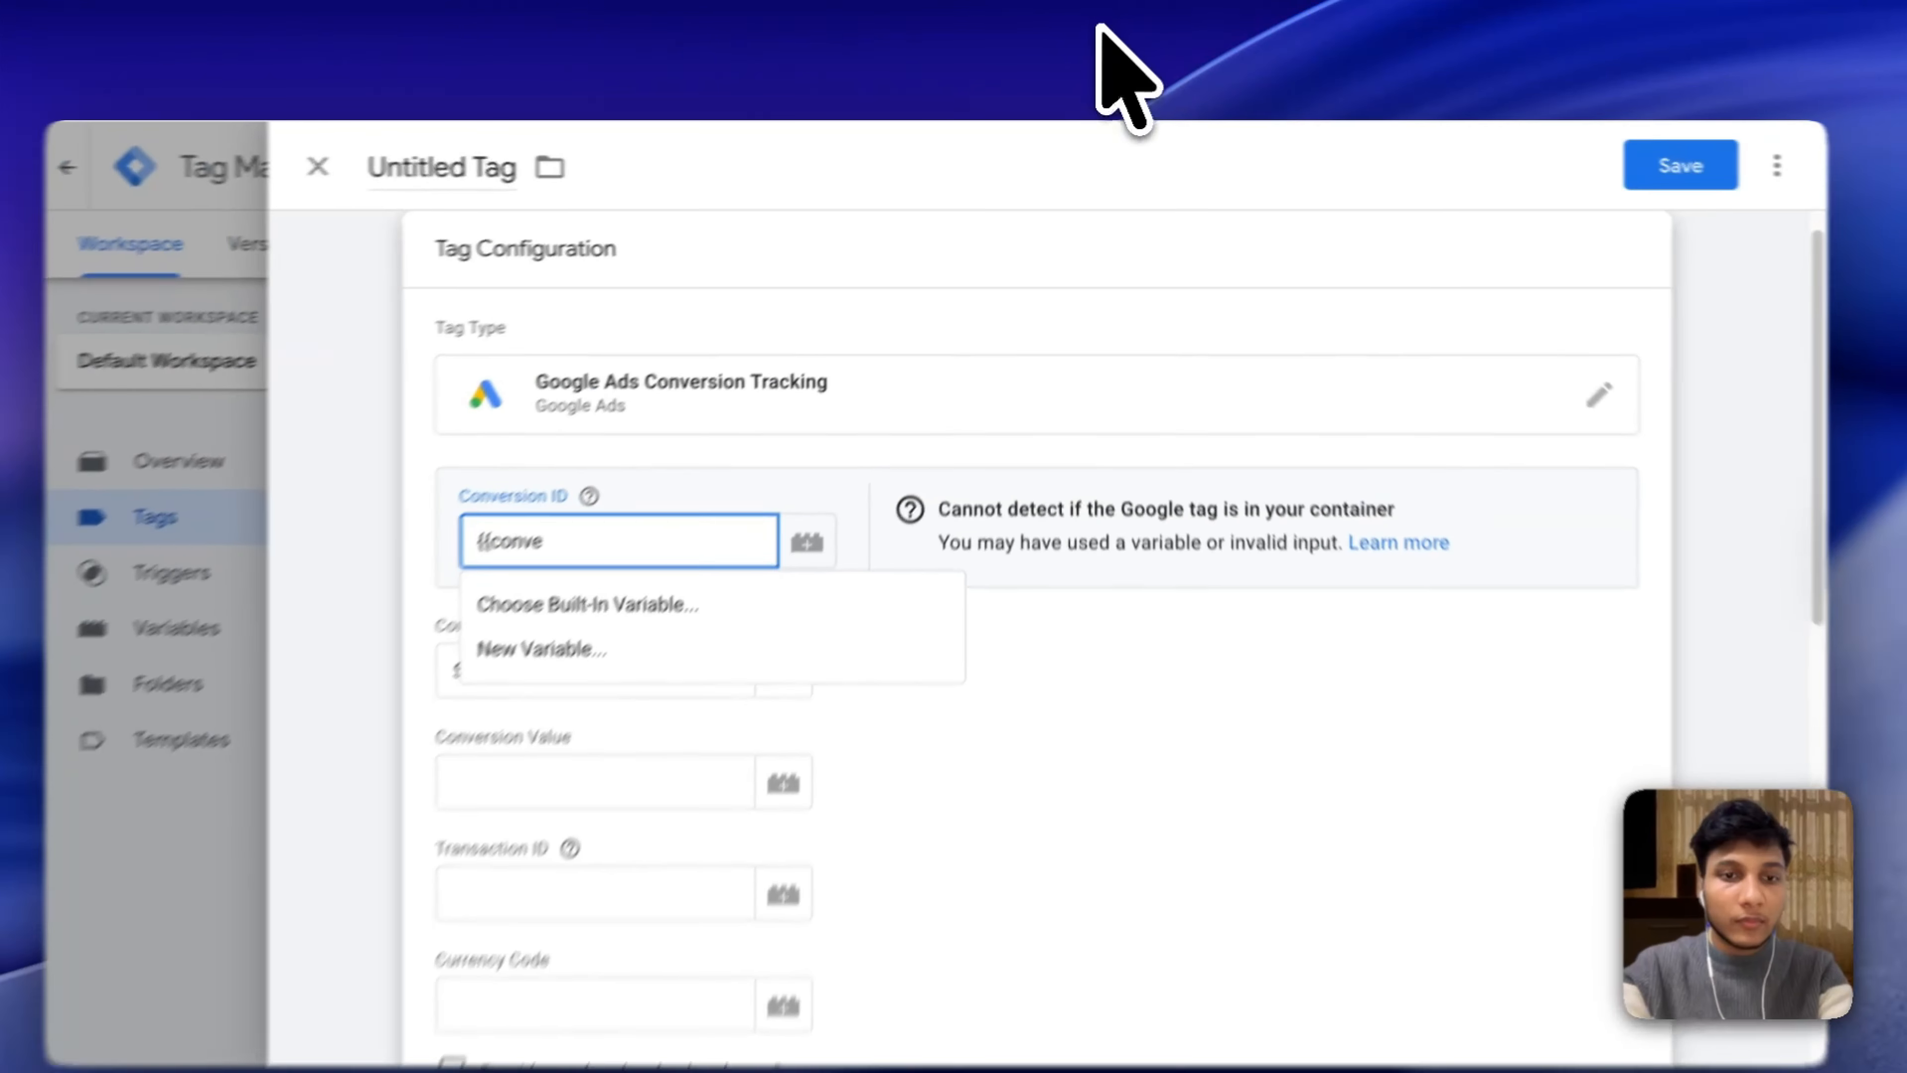
key("BackSpace")
key("BackSpace")
key("BackSpace")
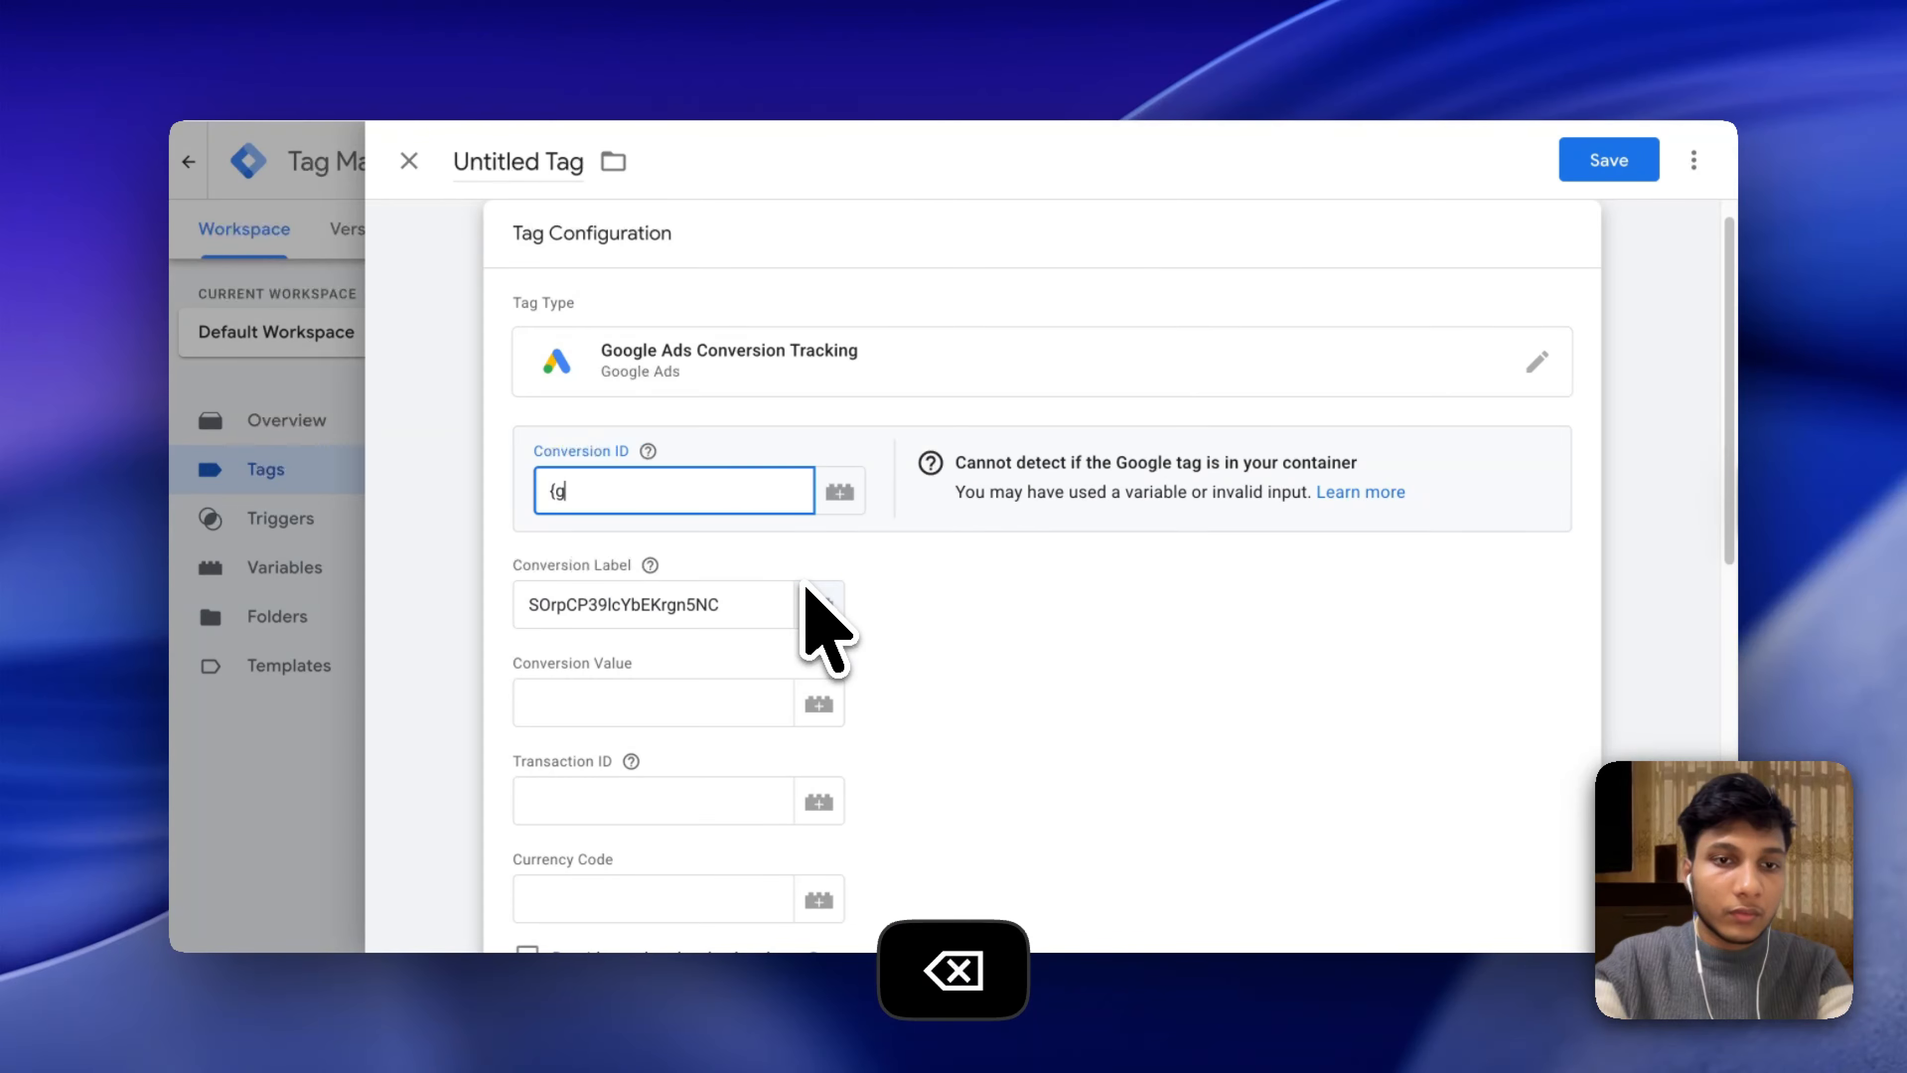
type("{goo")
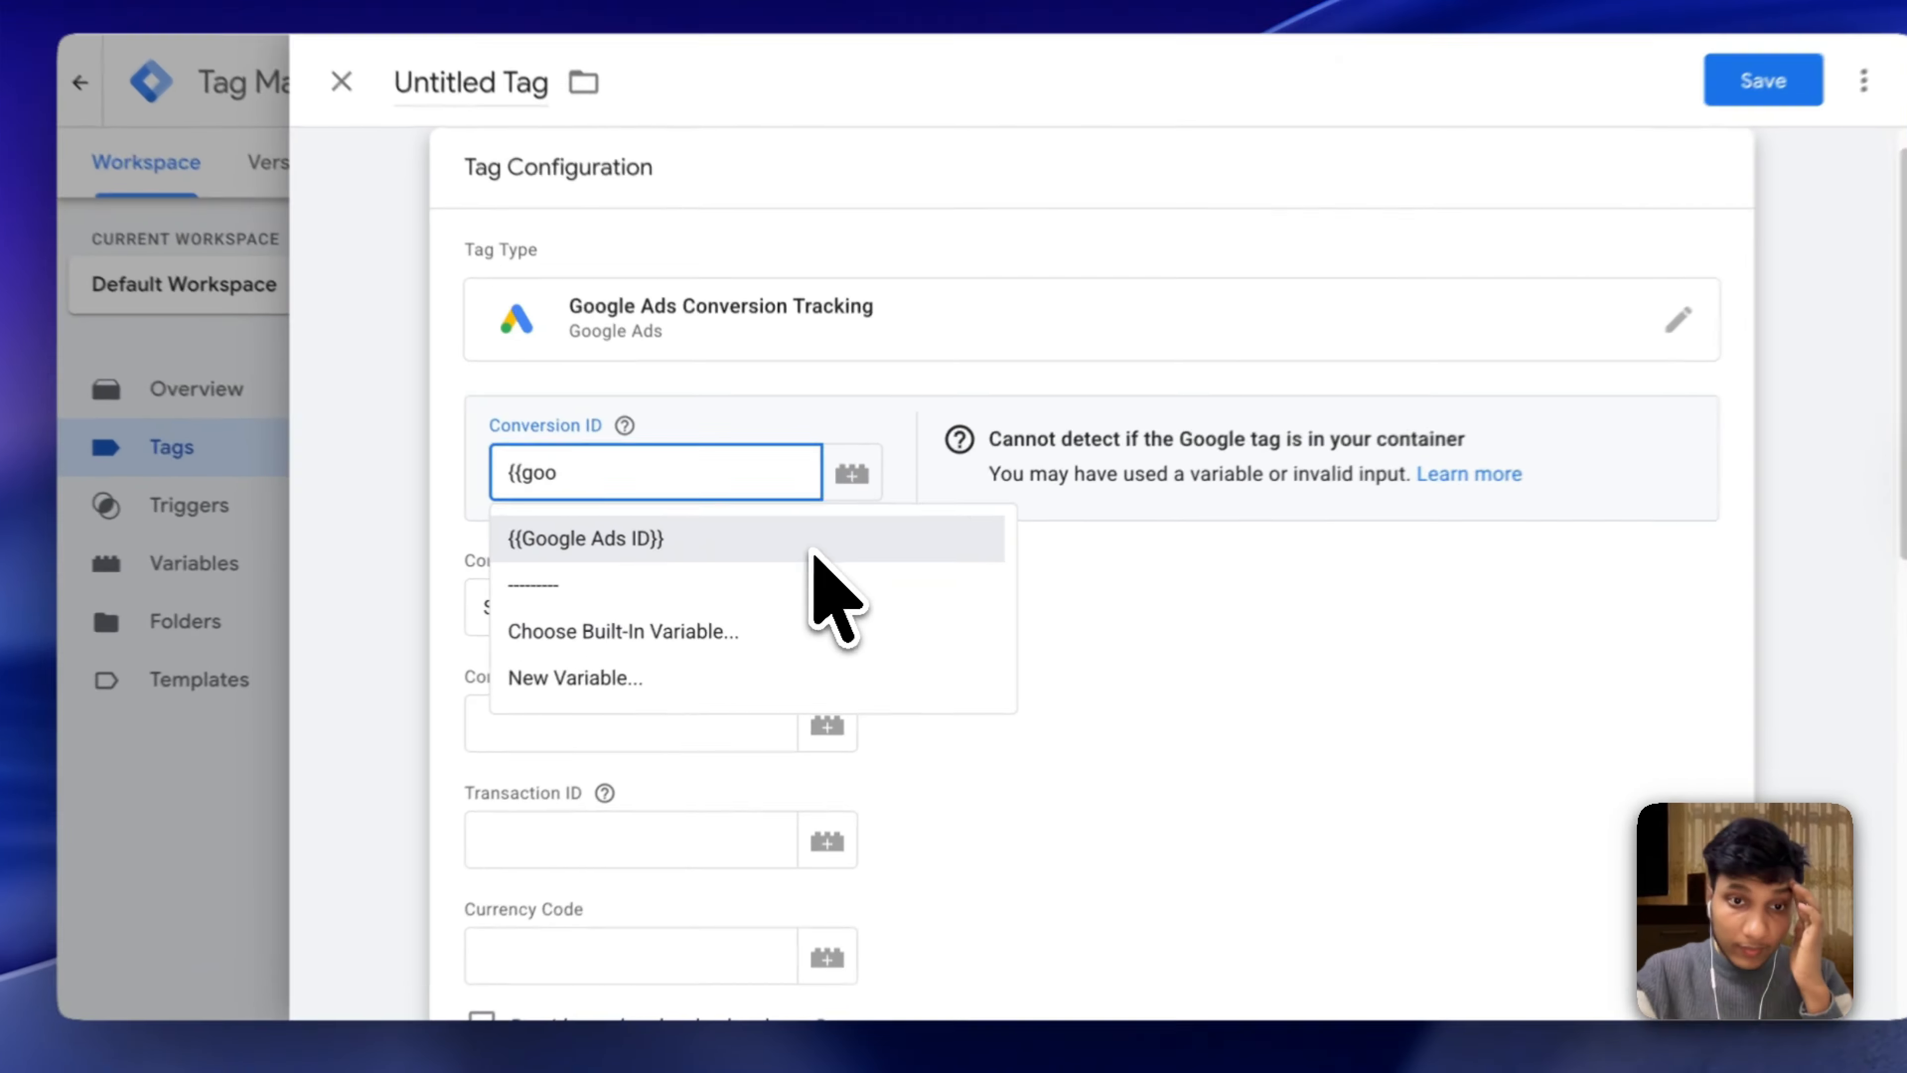
left_click(810, 547)
key("ctrl+Up")
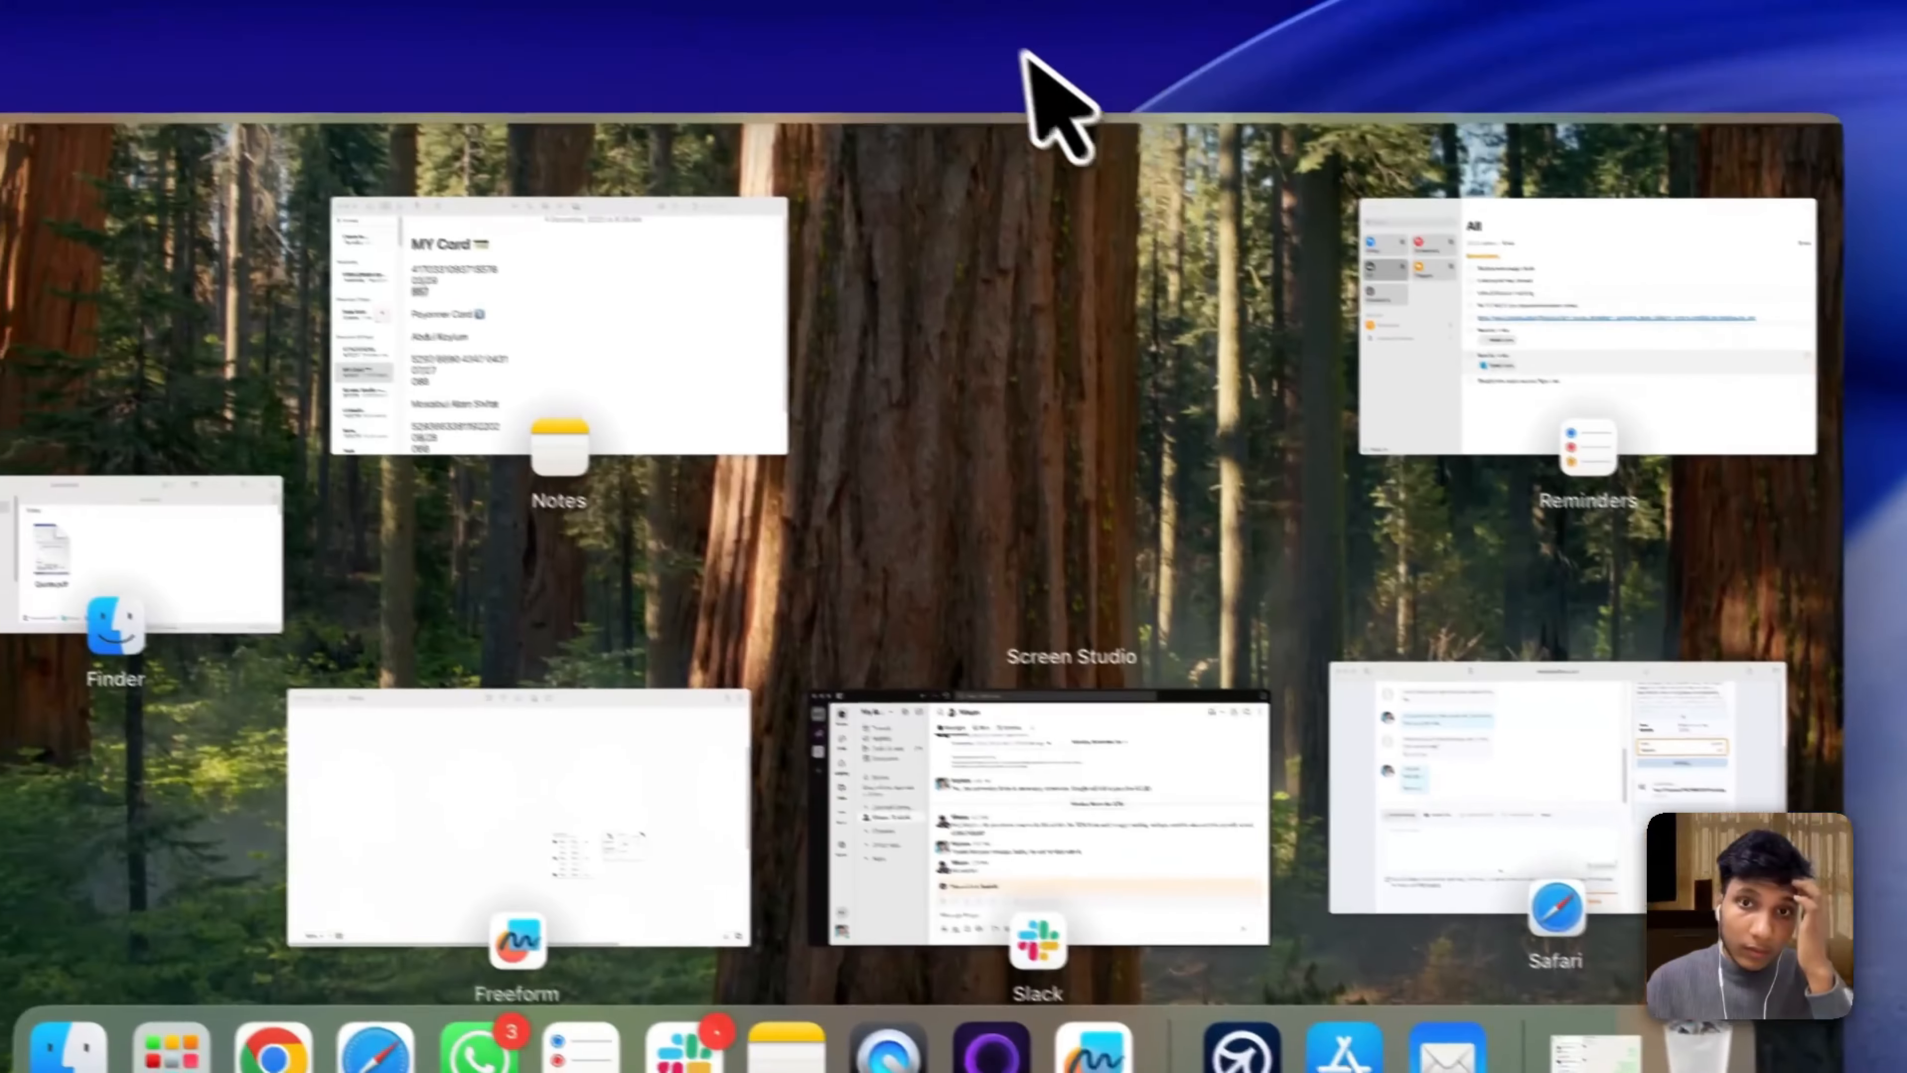
left_click(1022, 47)
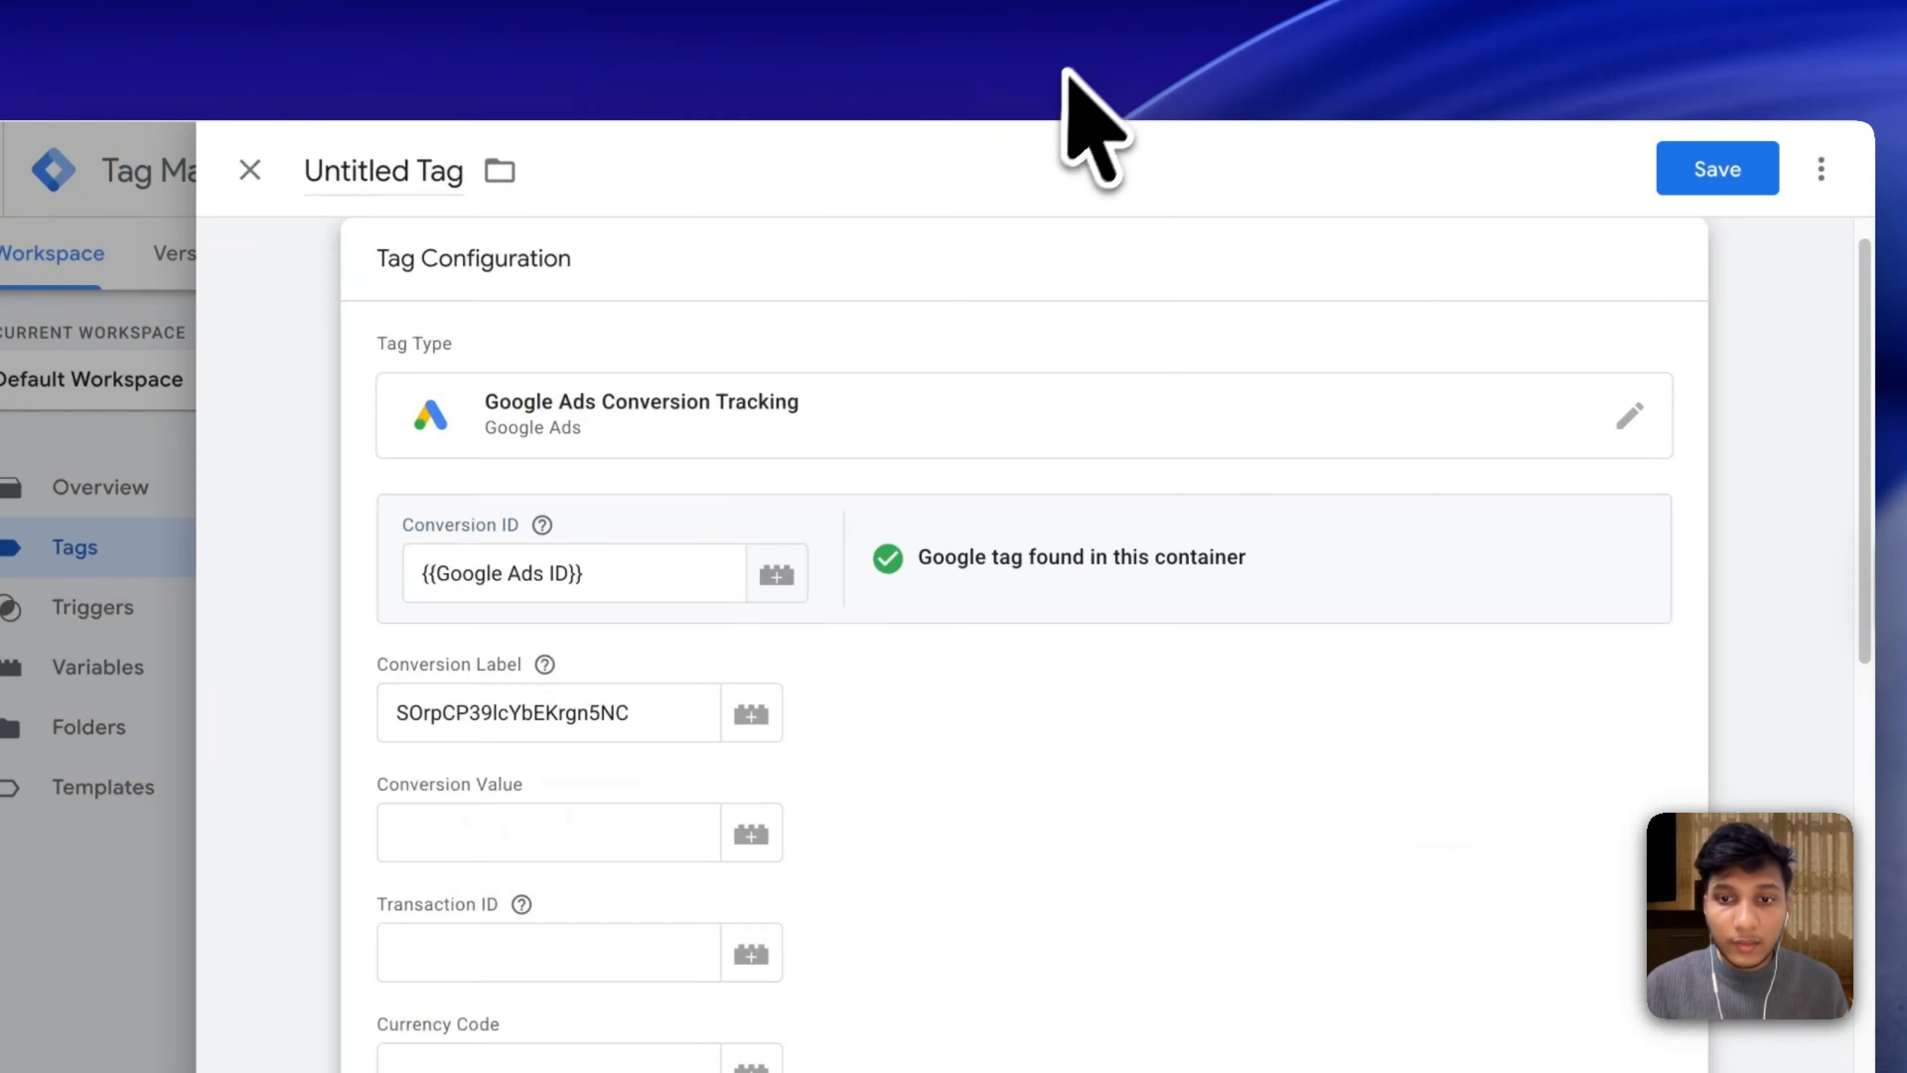
Assign the All Pages trigger as the new tag's firing trigger.
scroll(958, 616, "down", 4)
scroll(953, 612, "down", 5)
left_click(735, 808)
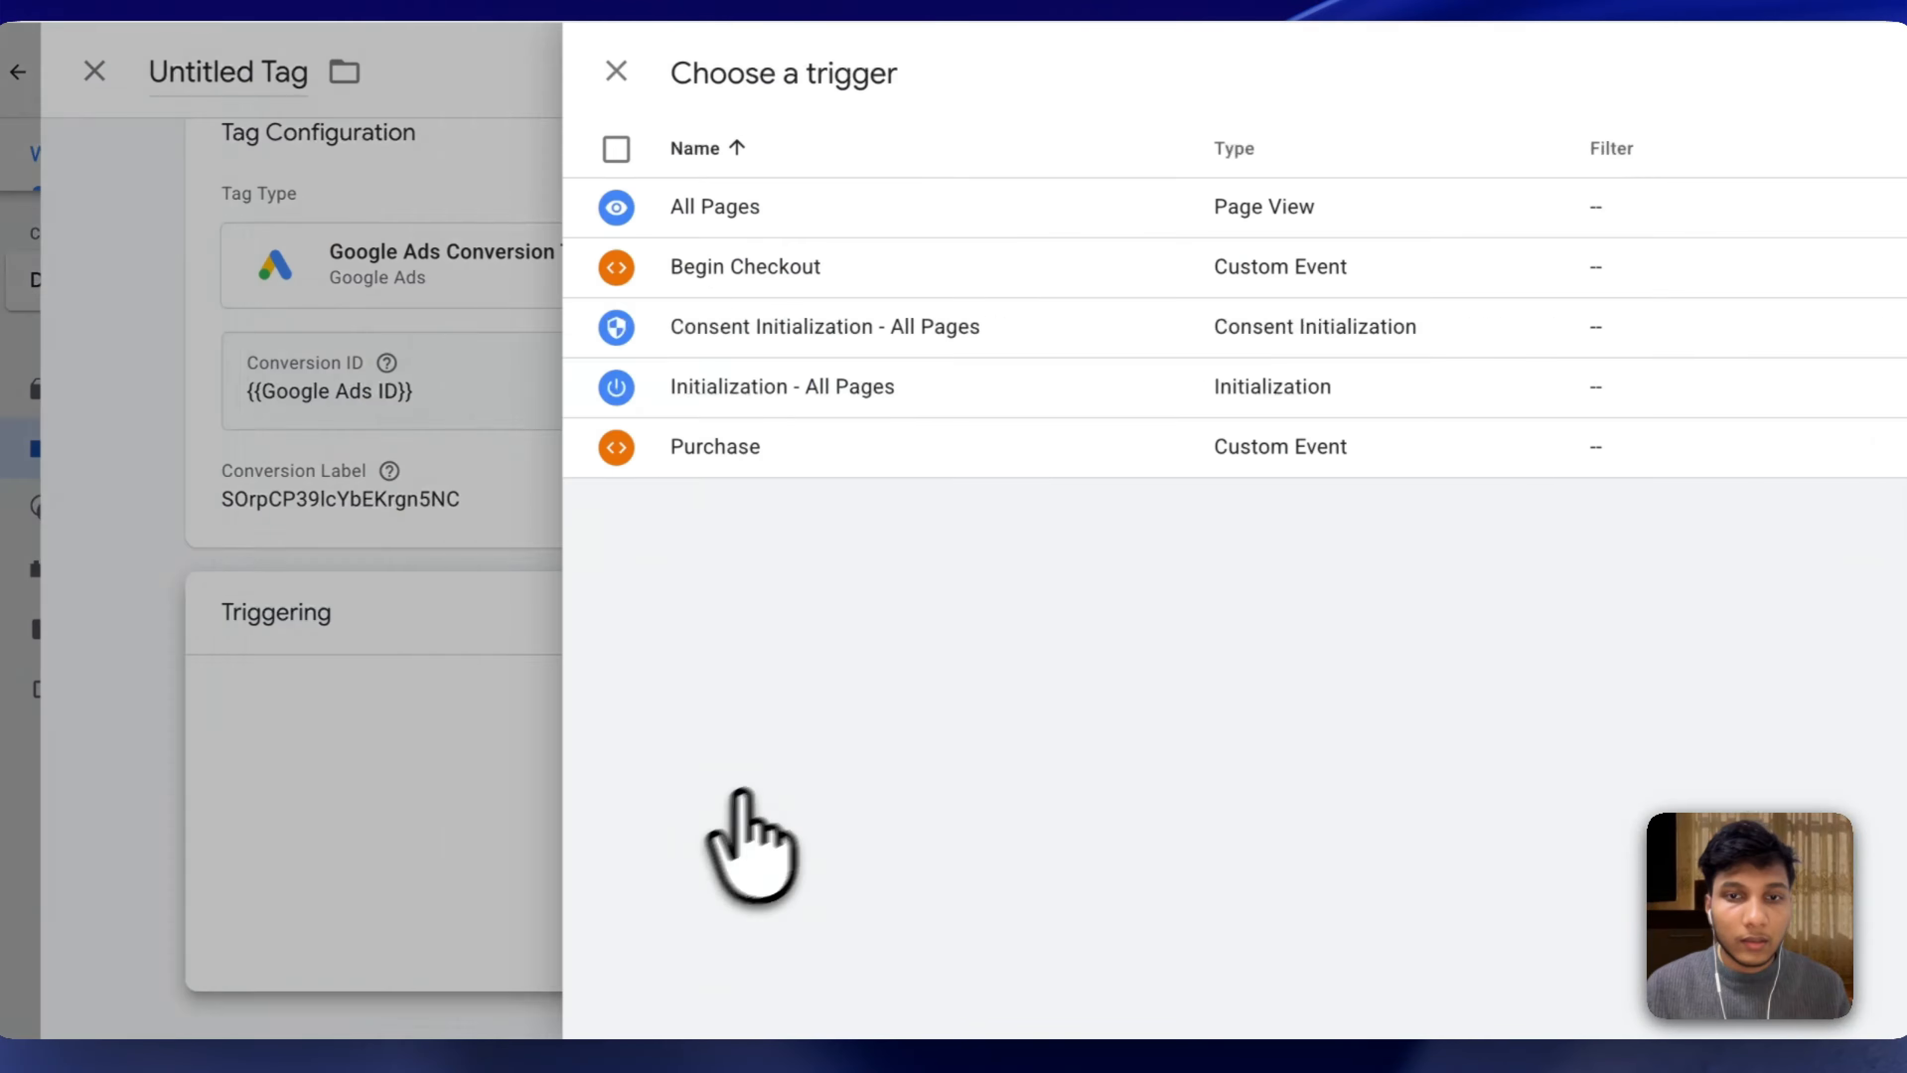
left_click(729, 209)
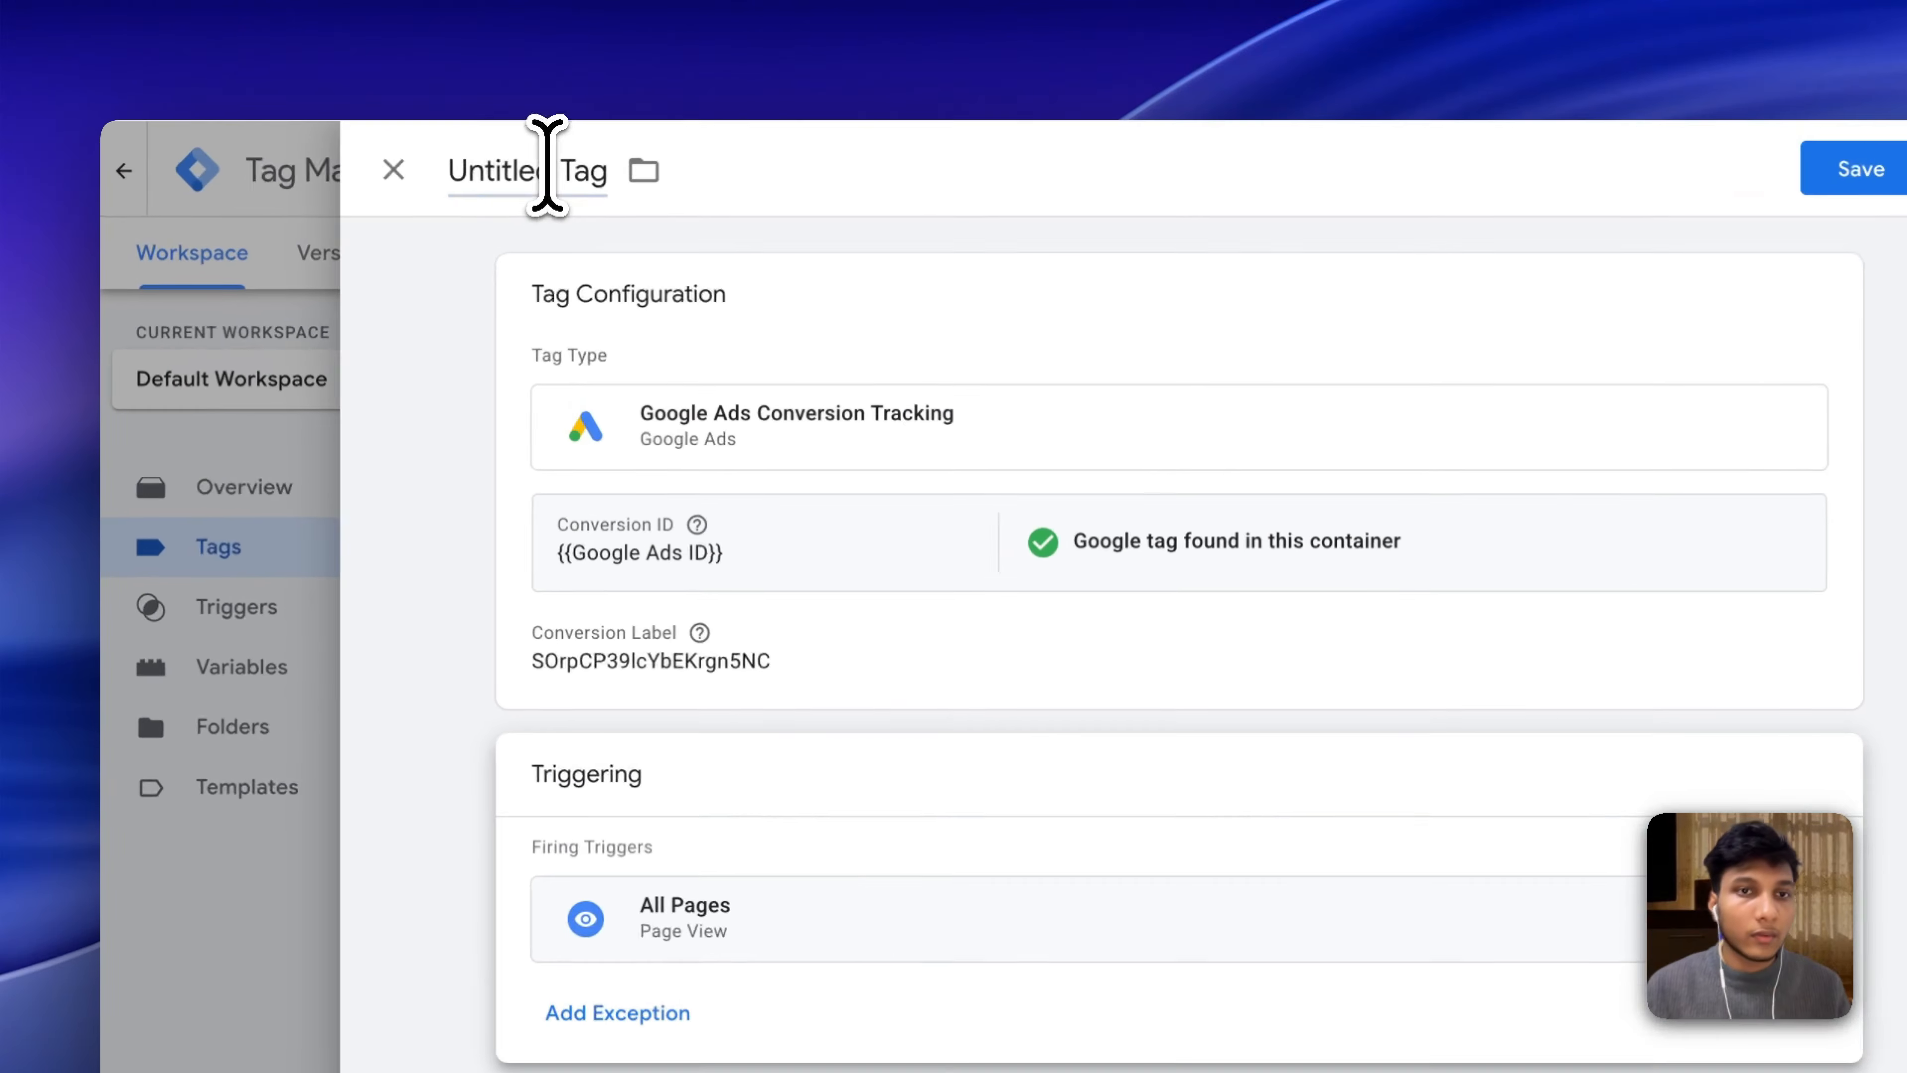
Name the tag "Google Ads - Page View" and save it.
left_click(424, 169)
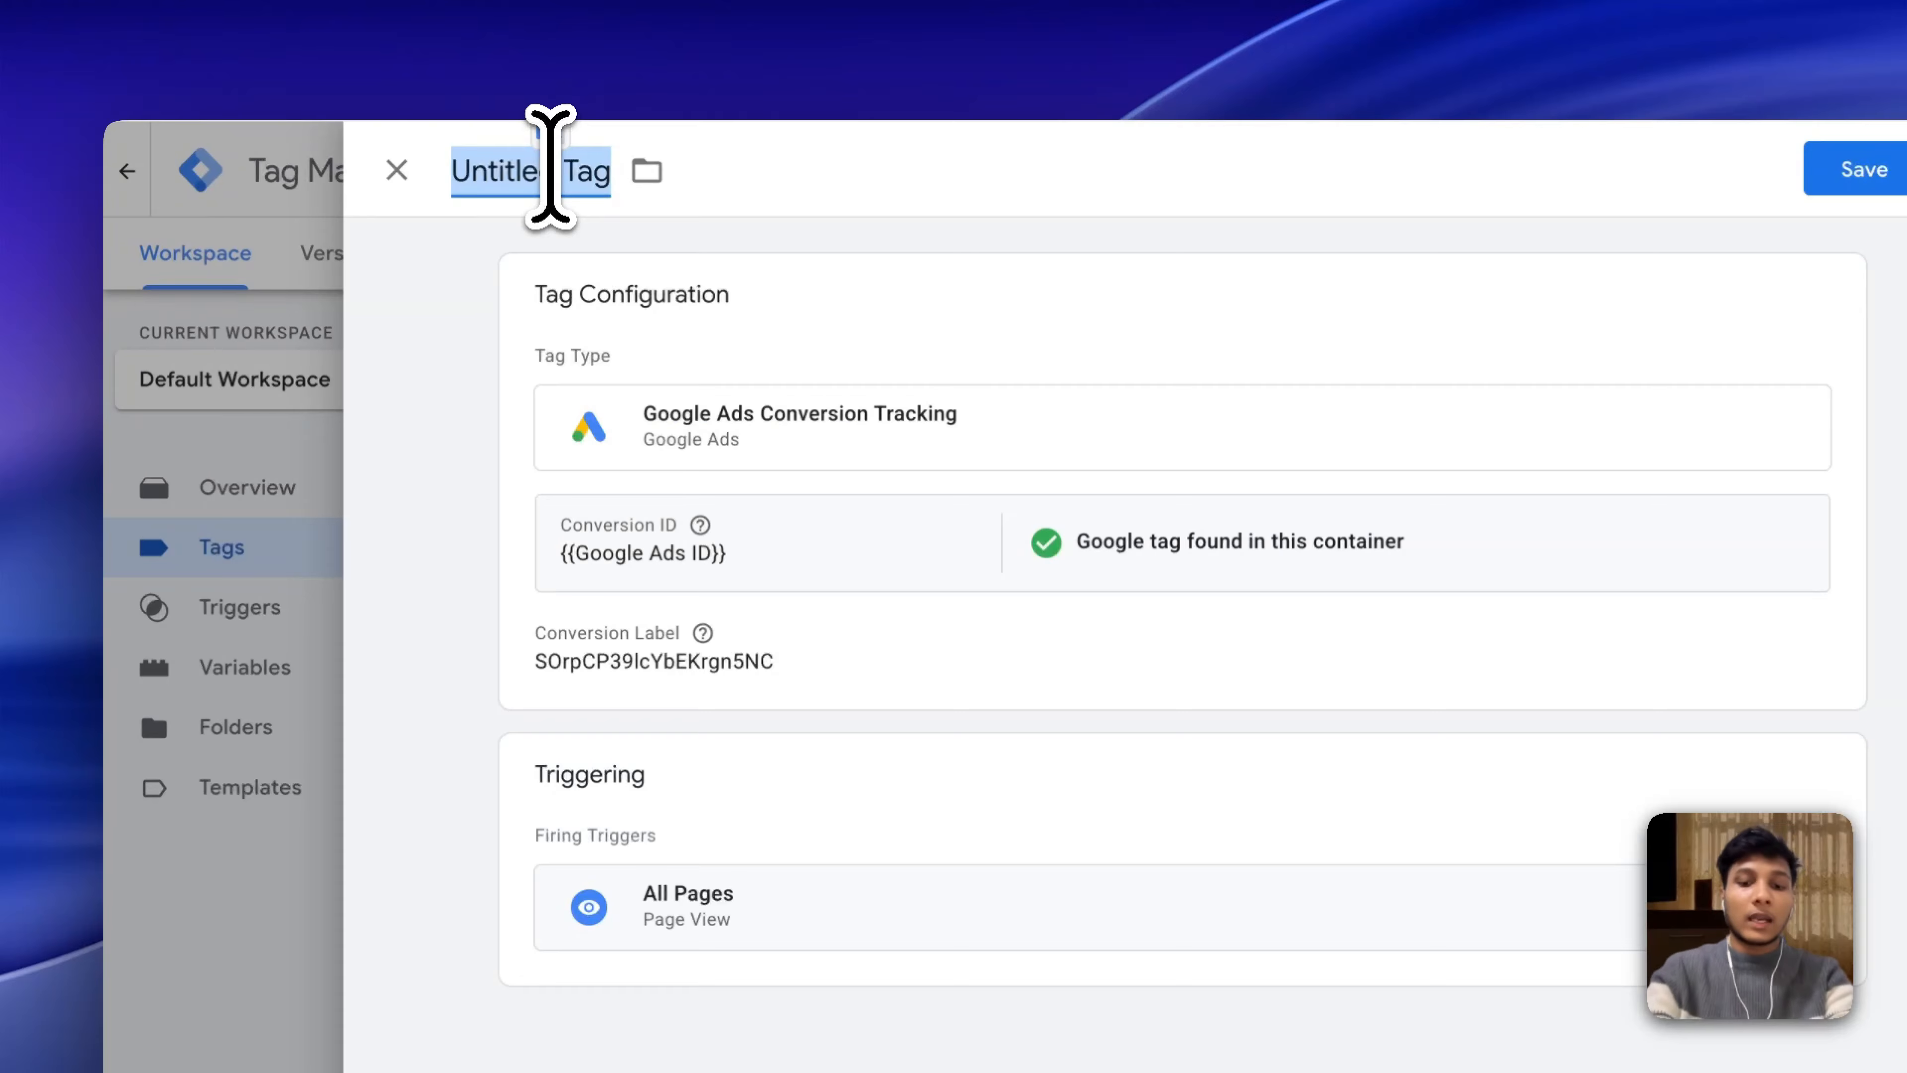
type("Google A")
type("ds - ")
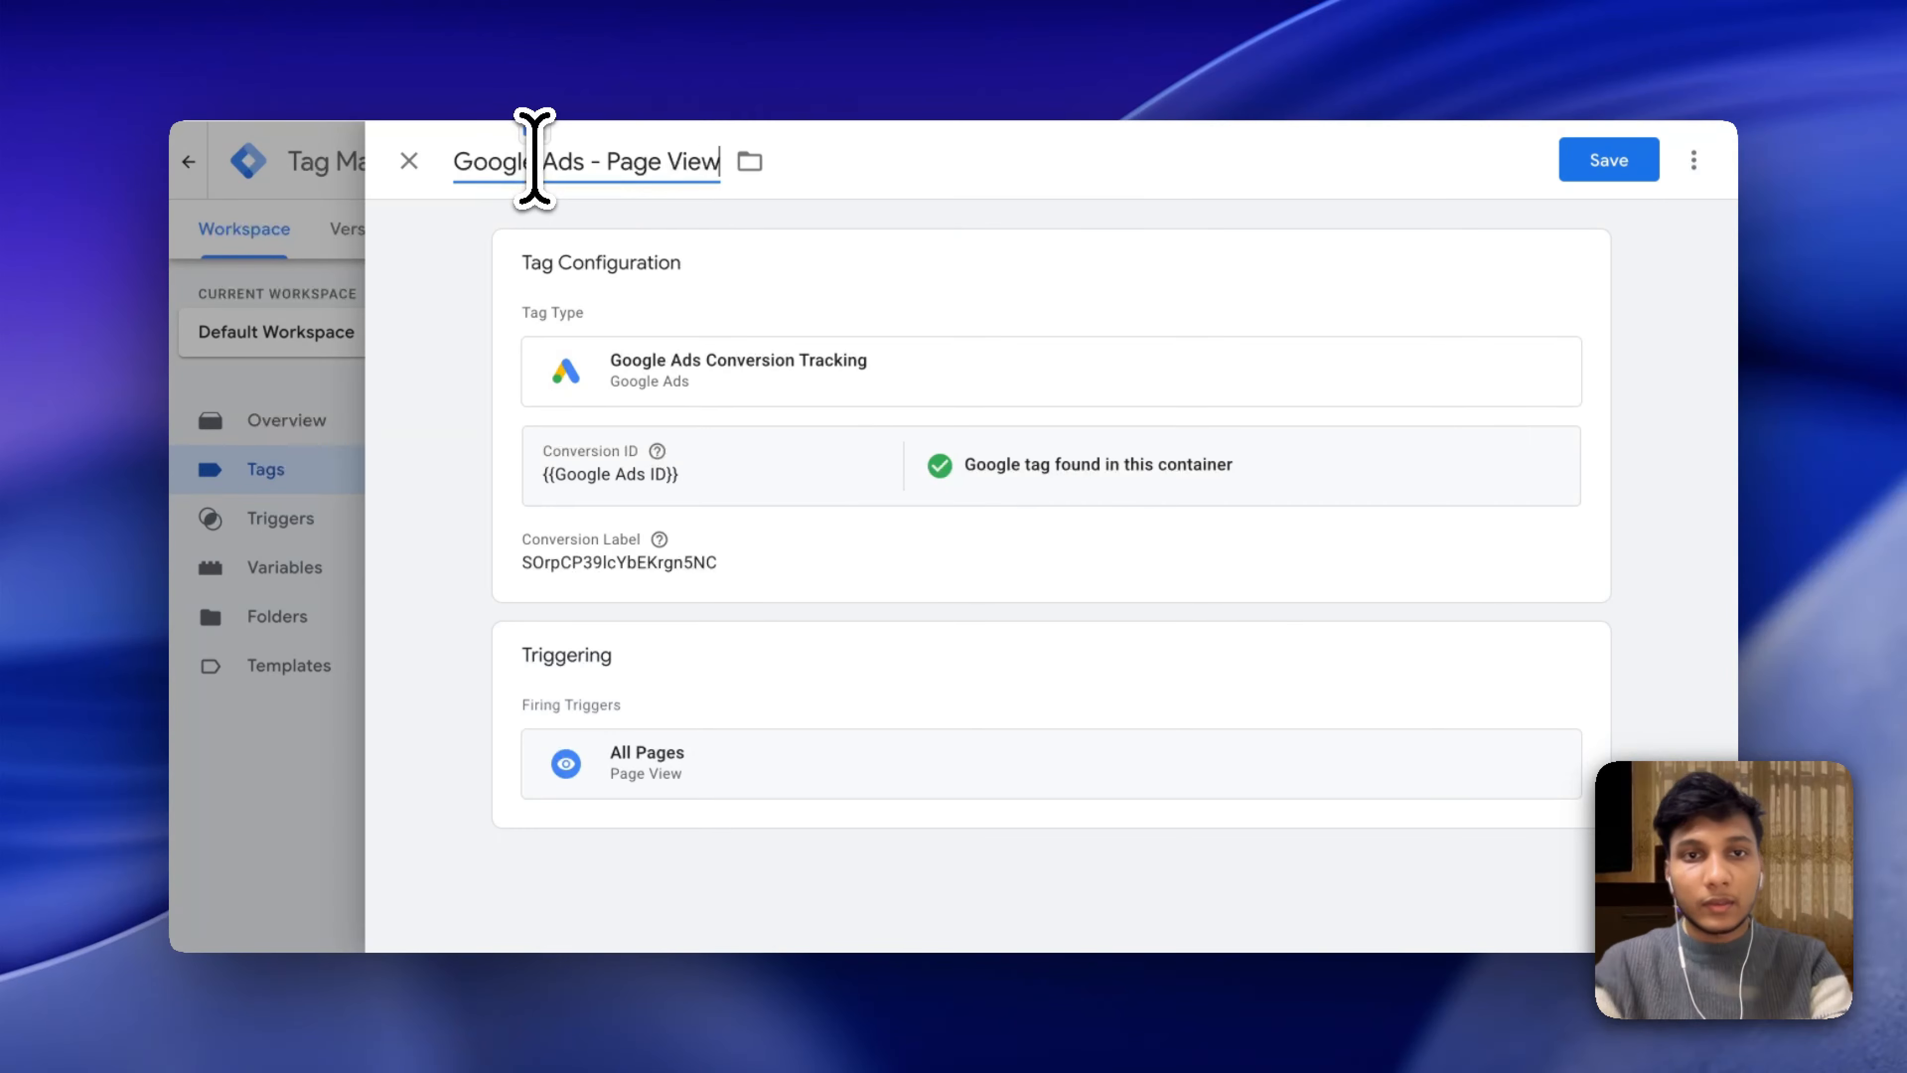
type("Page View")
left_click(1645, 164)
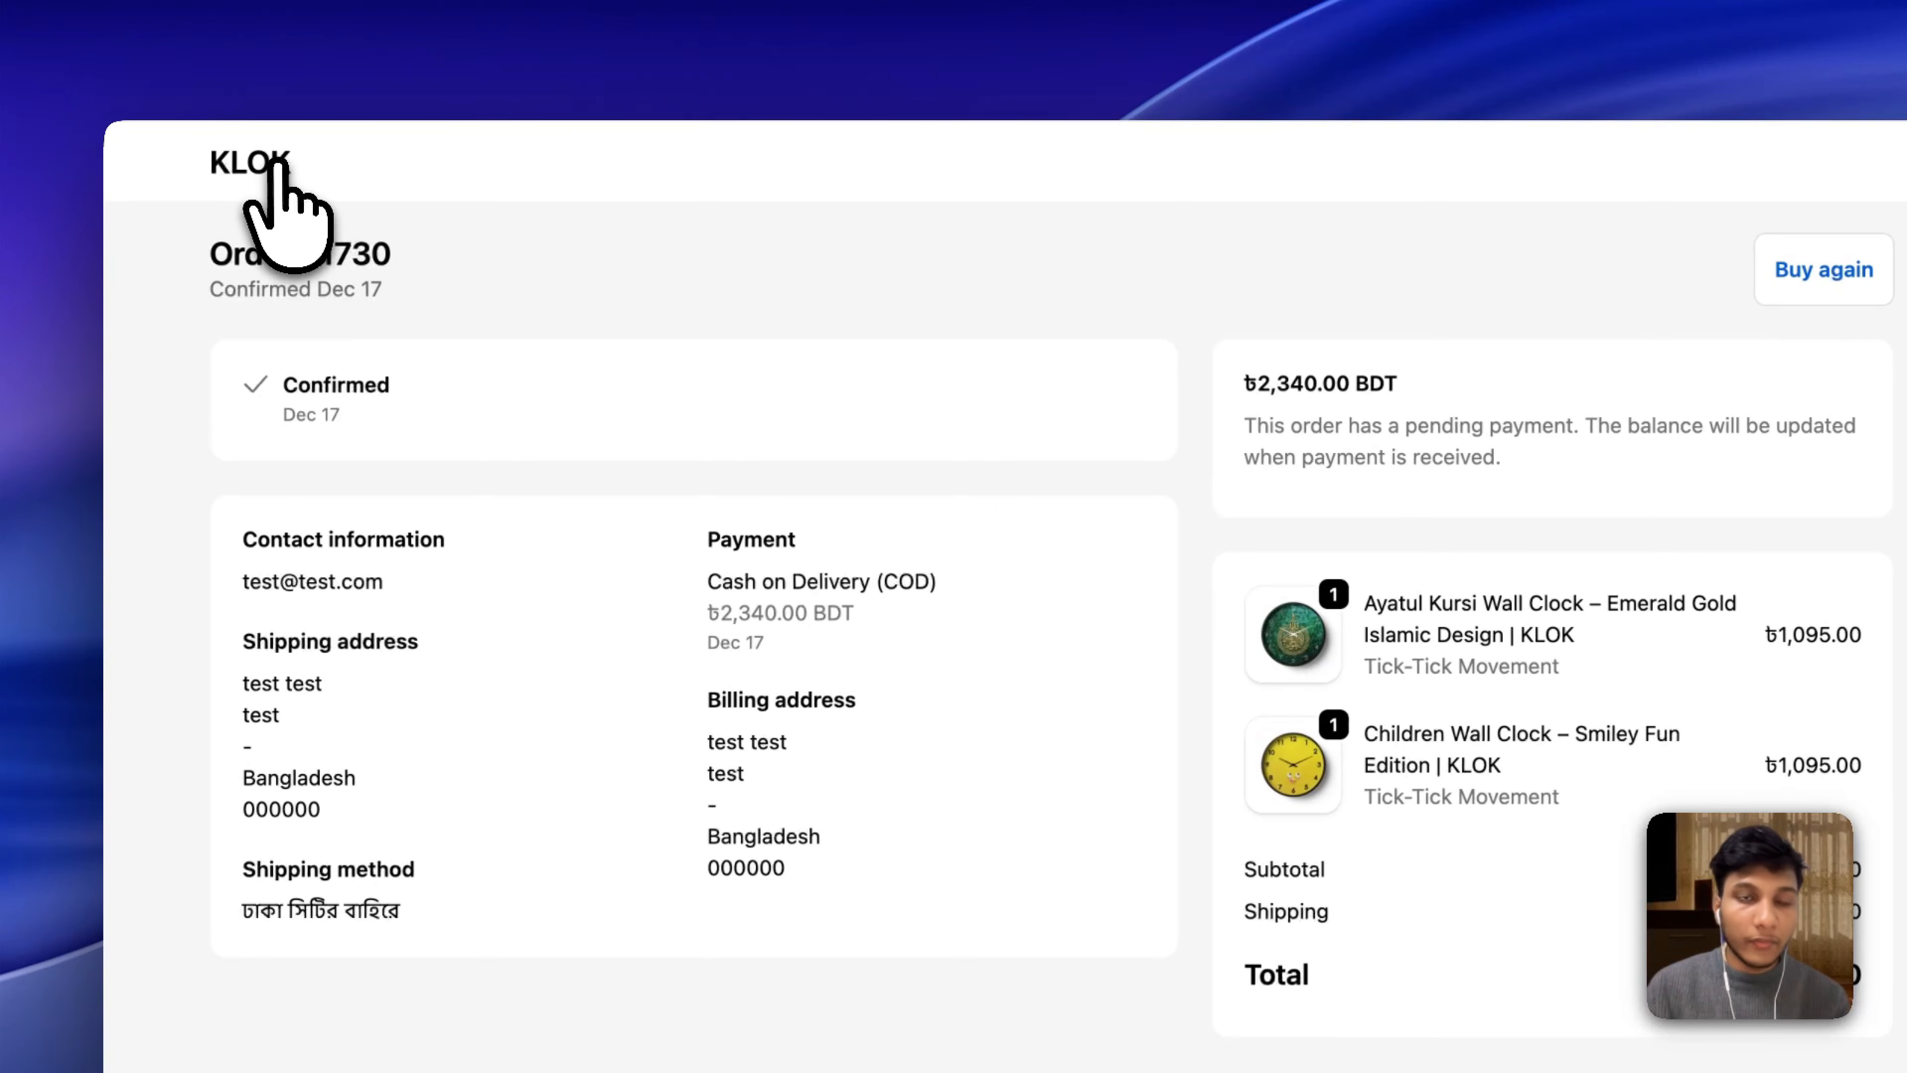
Add the Vintage Multicolor Classic Wall Clock to the cart from the store's home page and check the events in Tag Assistant.
left_click(275, 163)
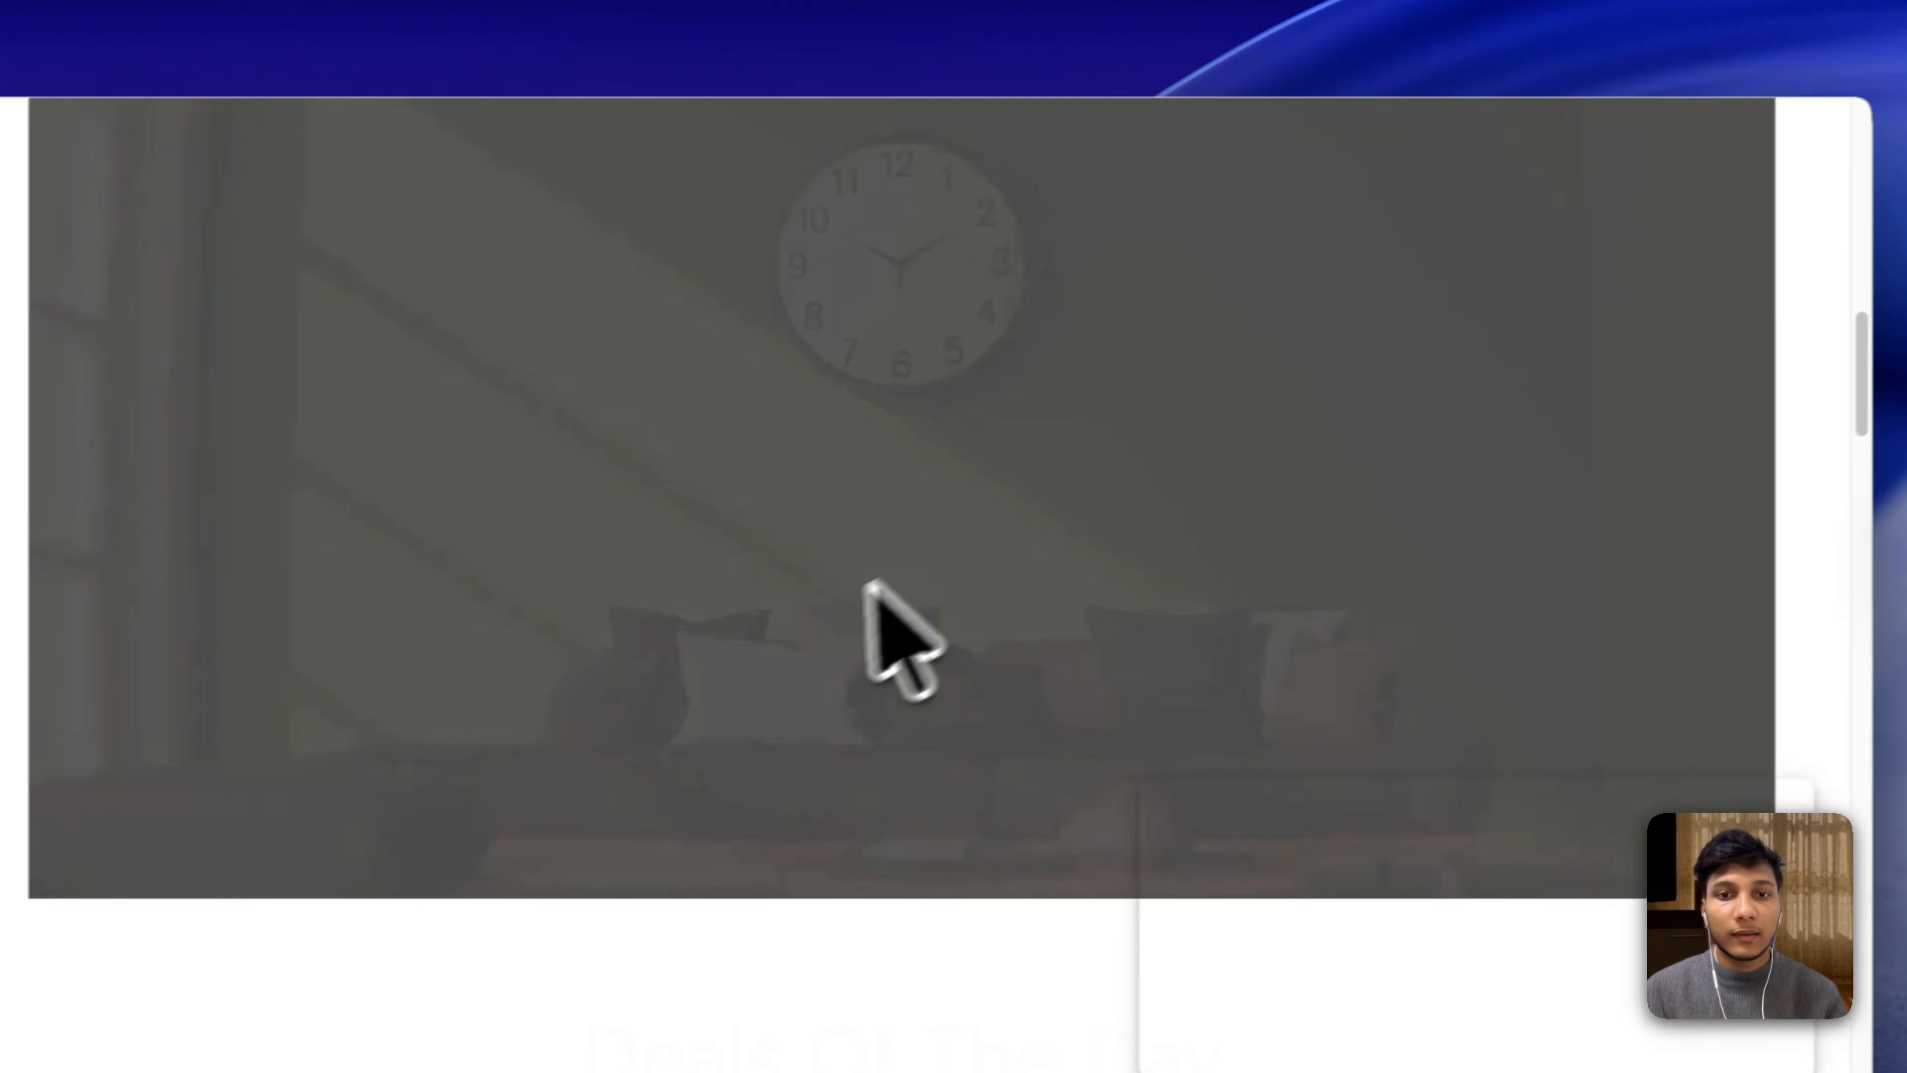
scroll(873, 638, "down", 10)
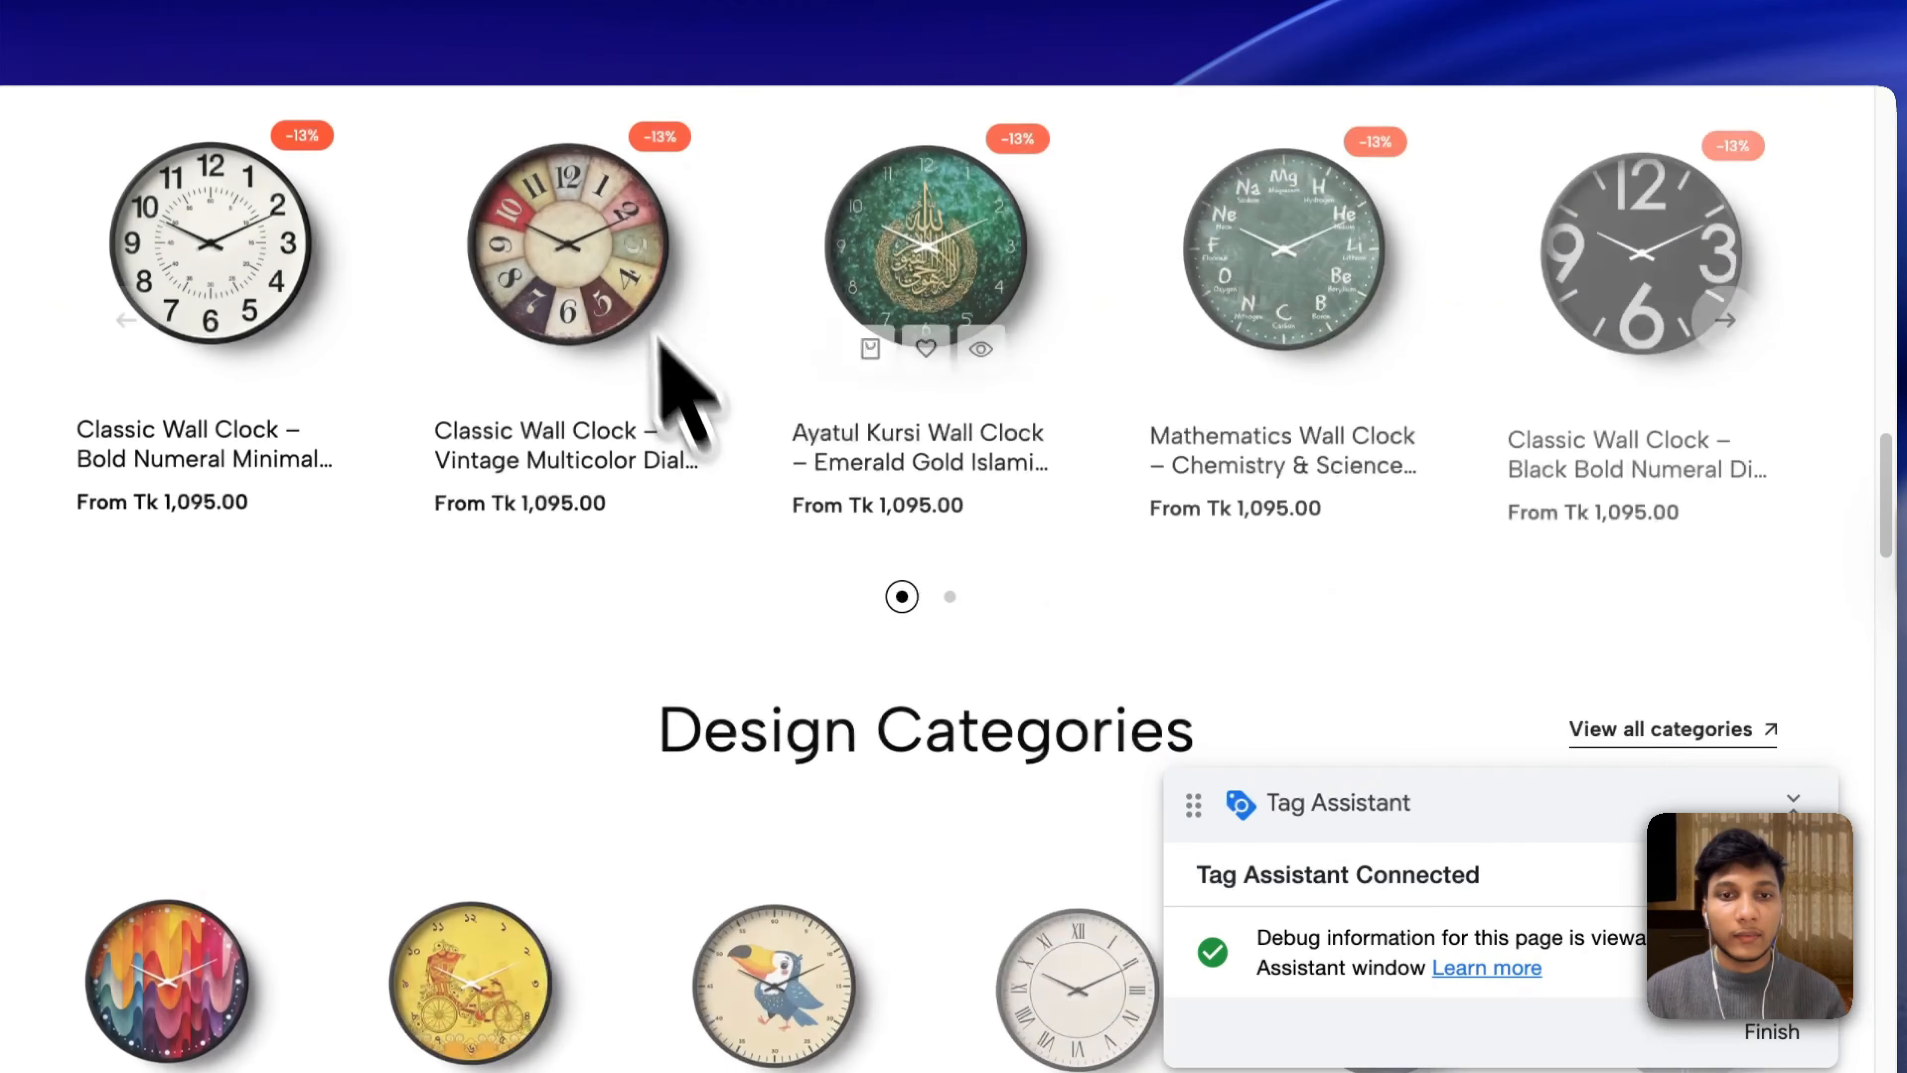
left_click(618, 247)
scroll(1362, 426, "down", 5)
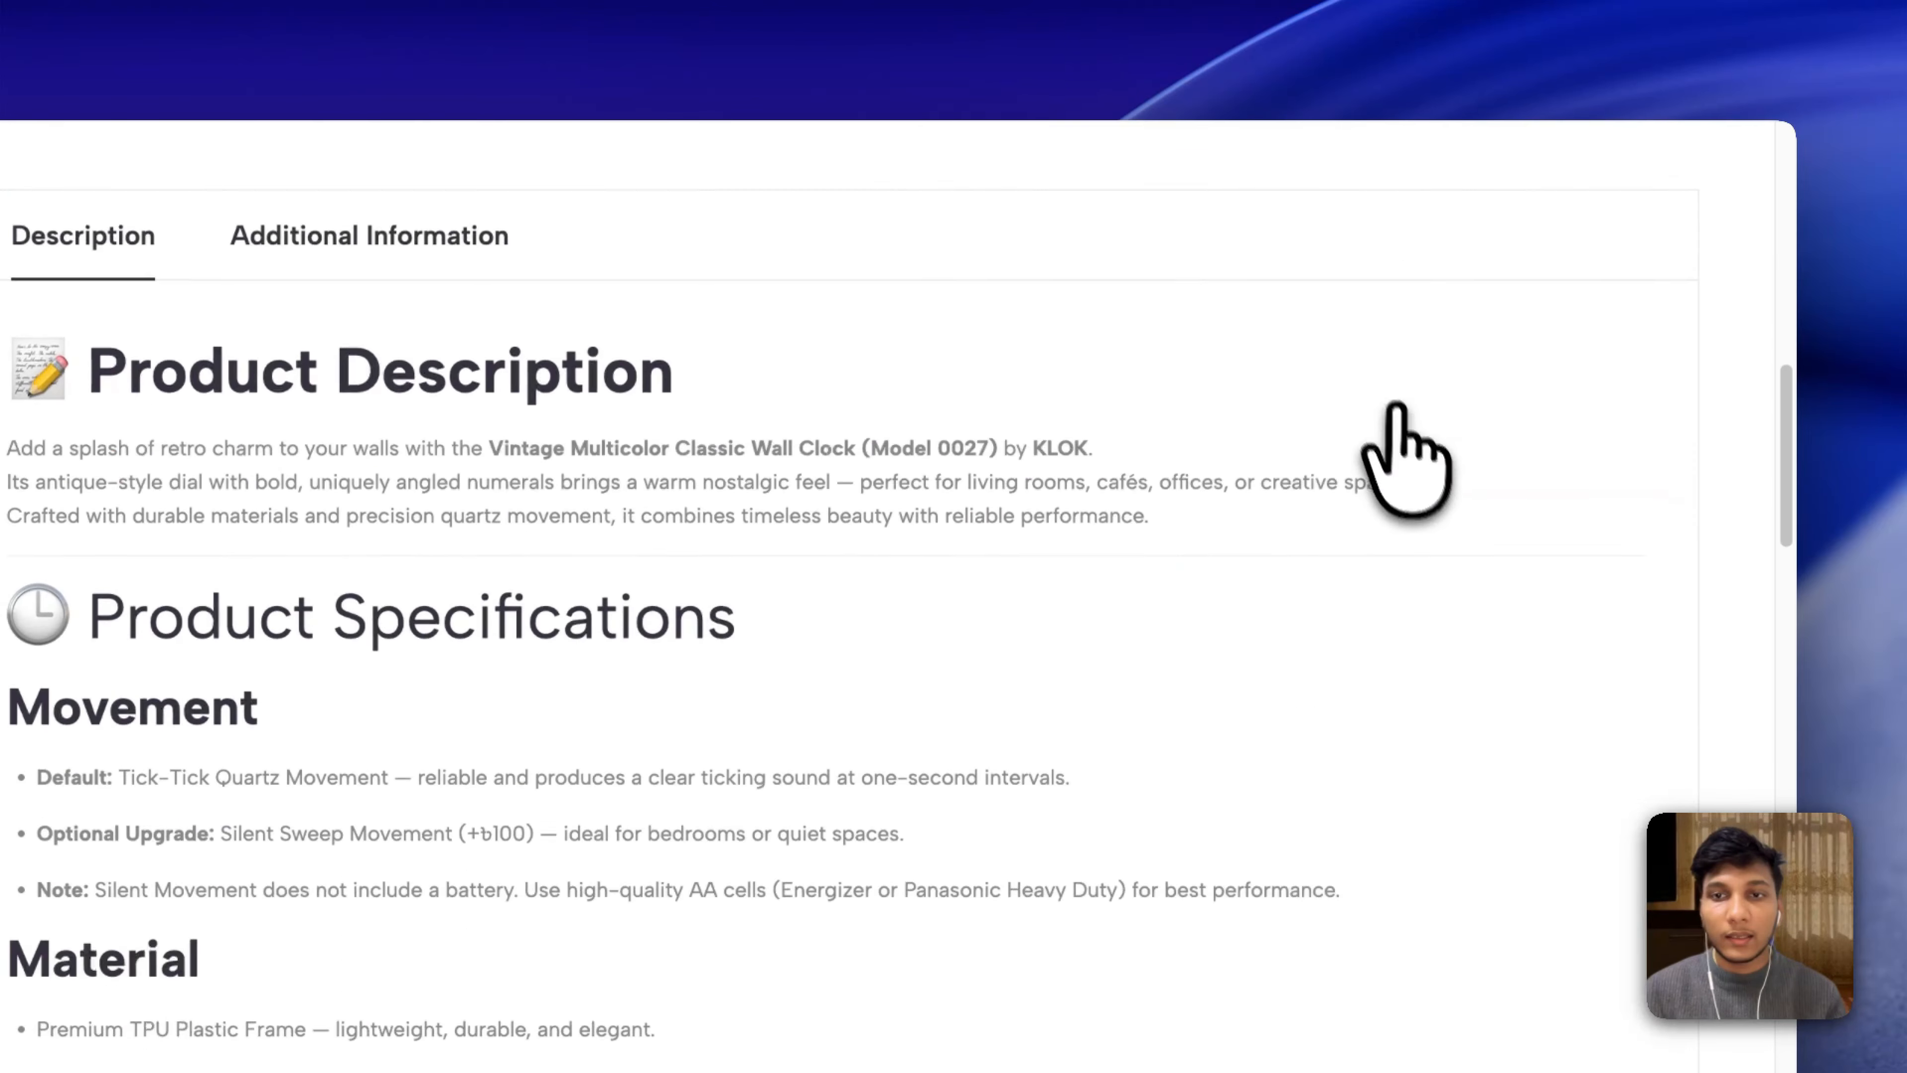
scroll(1352, 451, "up", 3)
left_click(1276, 493)
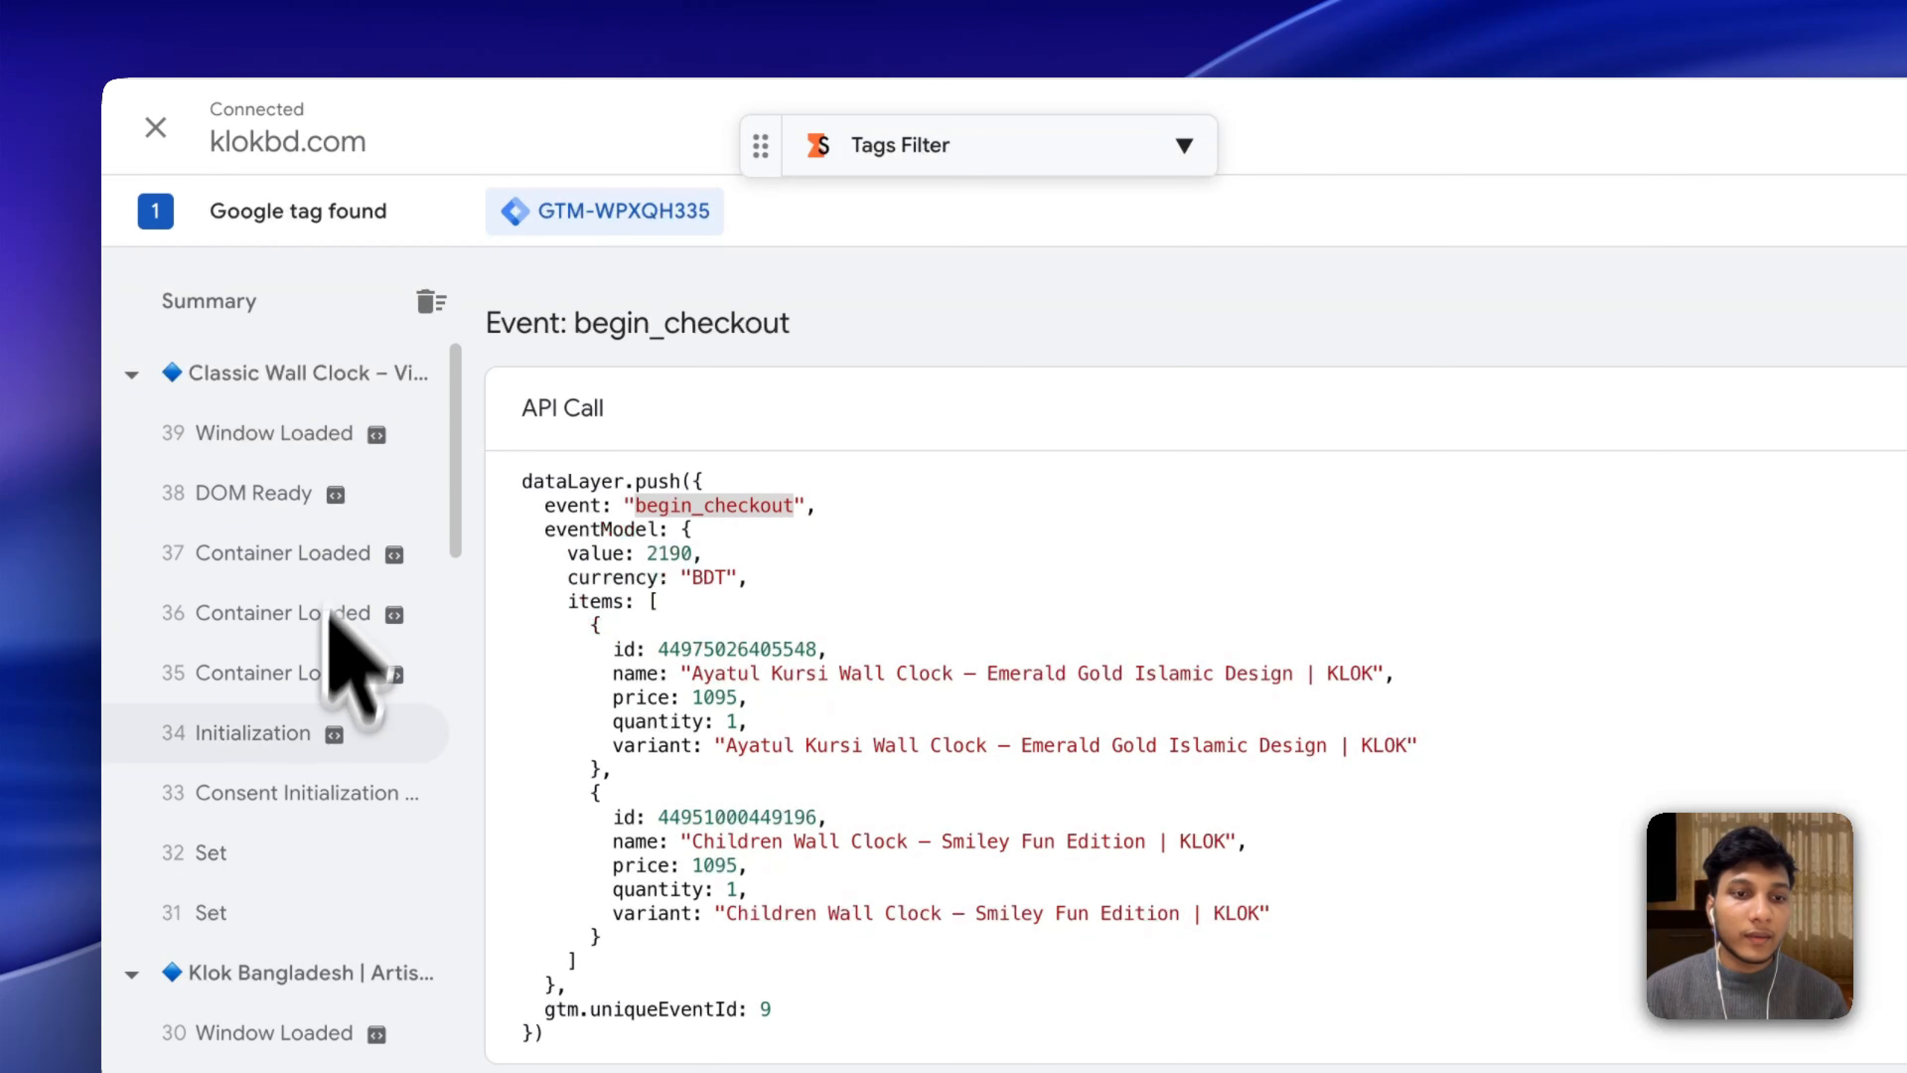
scroll(255, 571, "down", 3)
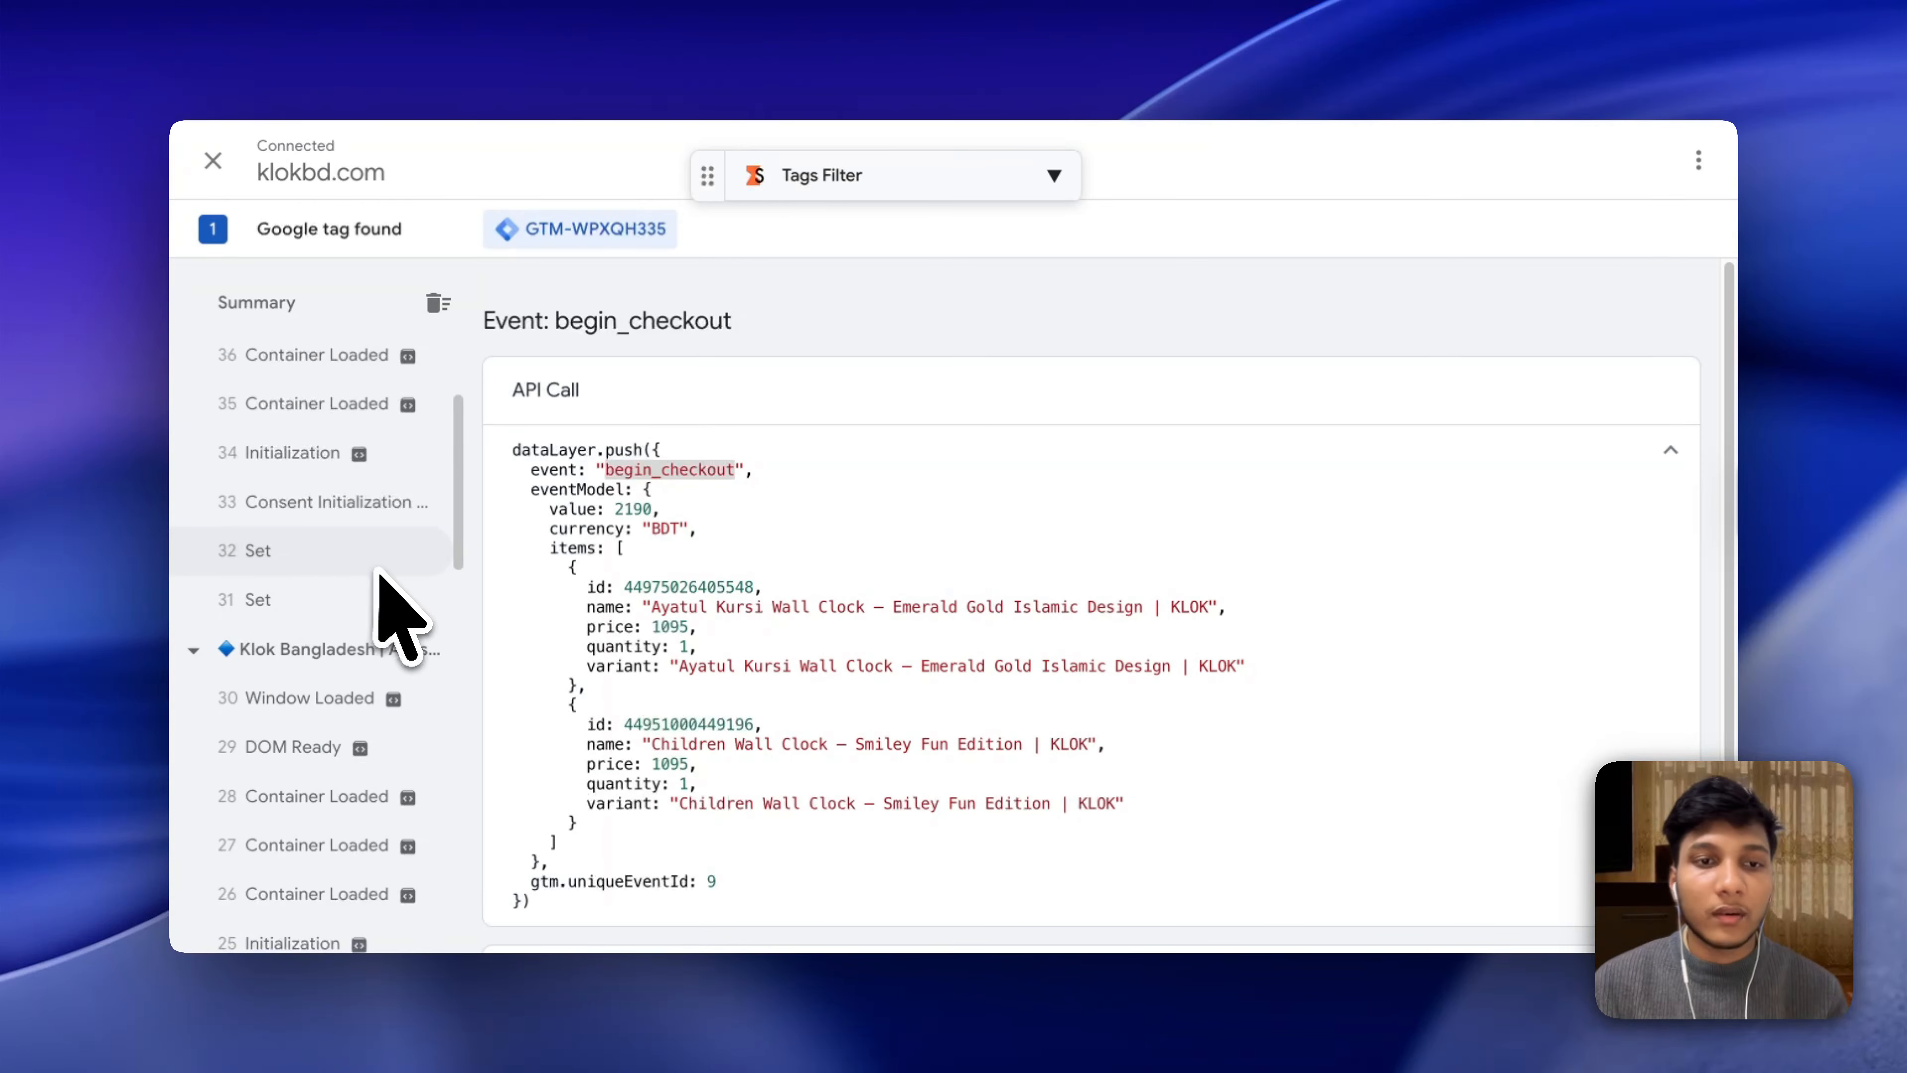
scroll(389, 554, "up", 3)
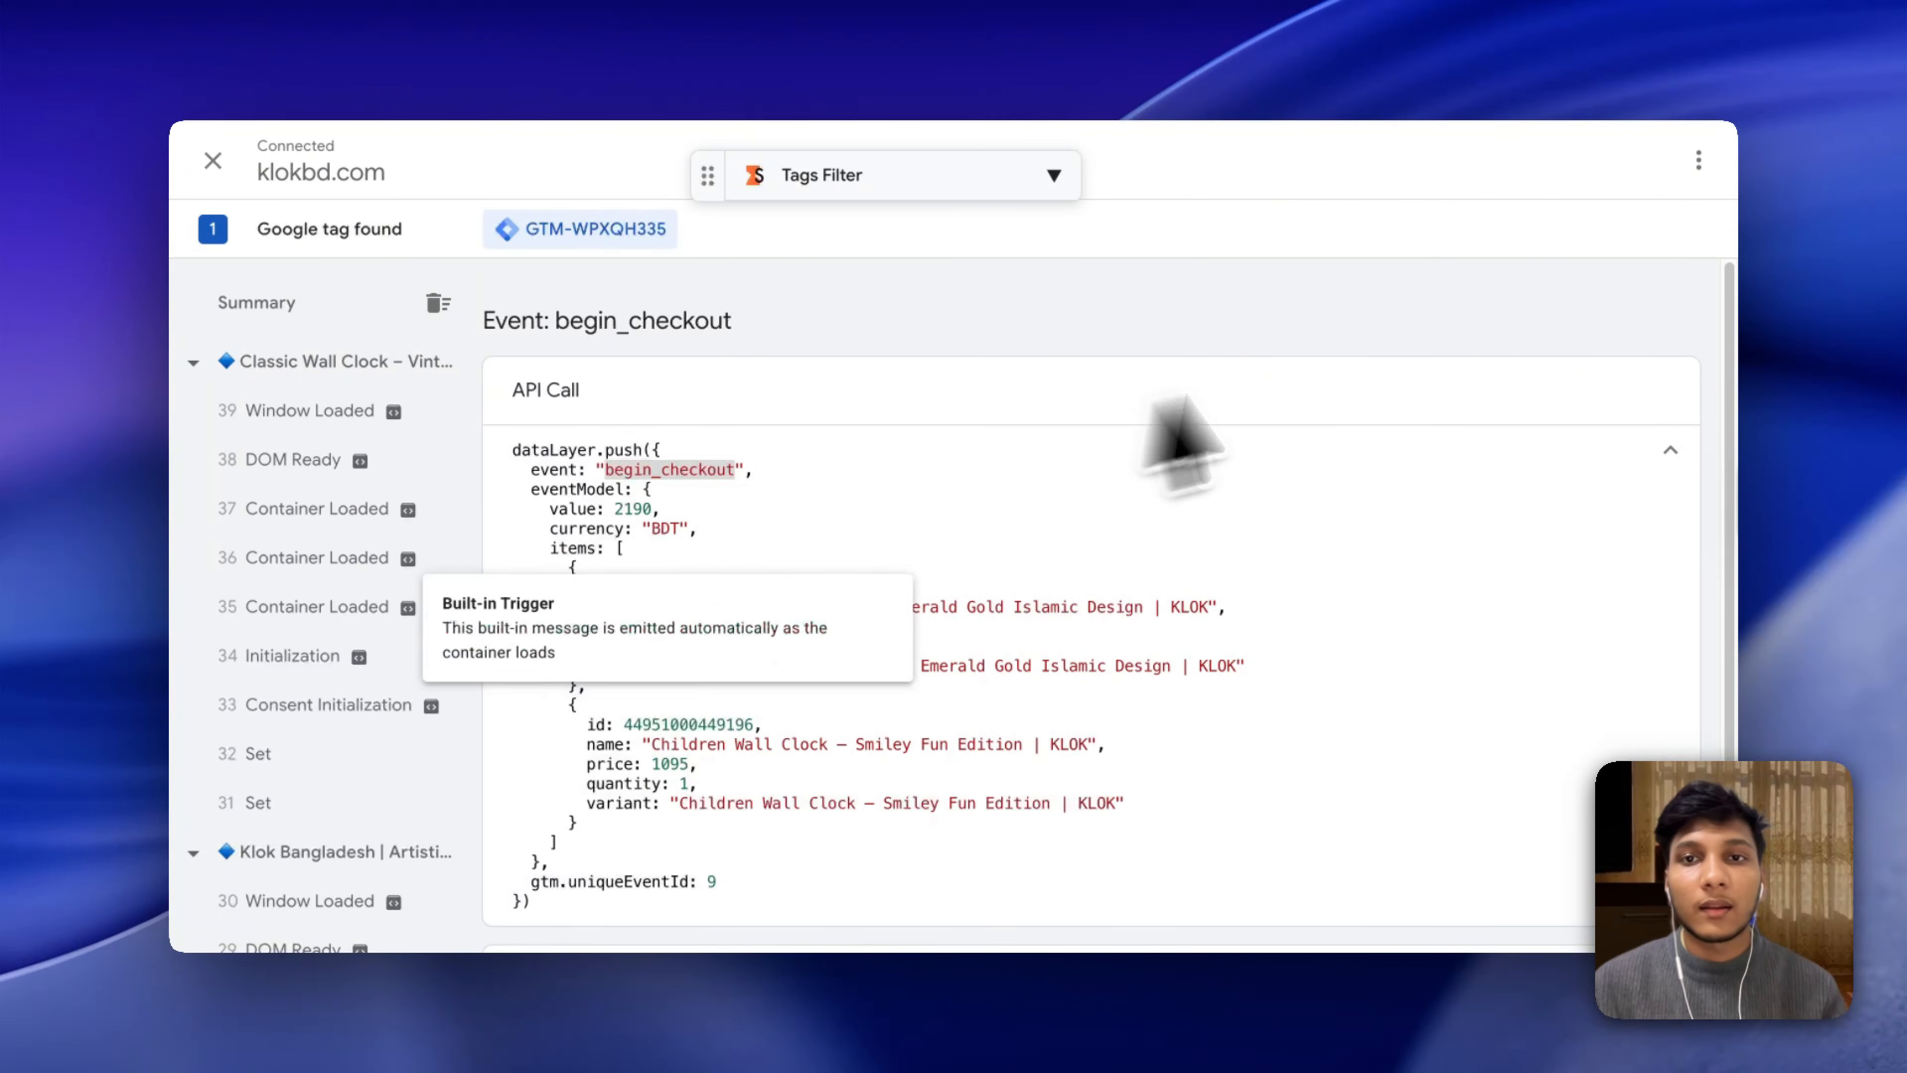
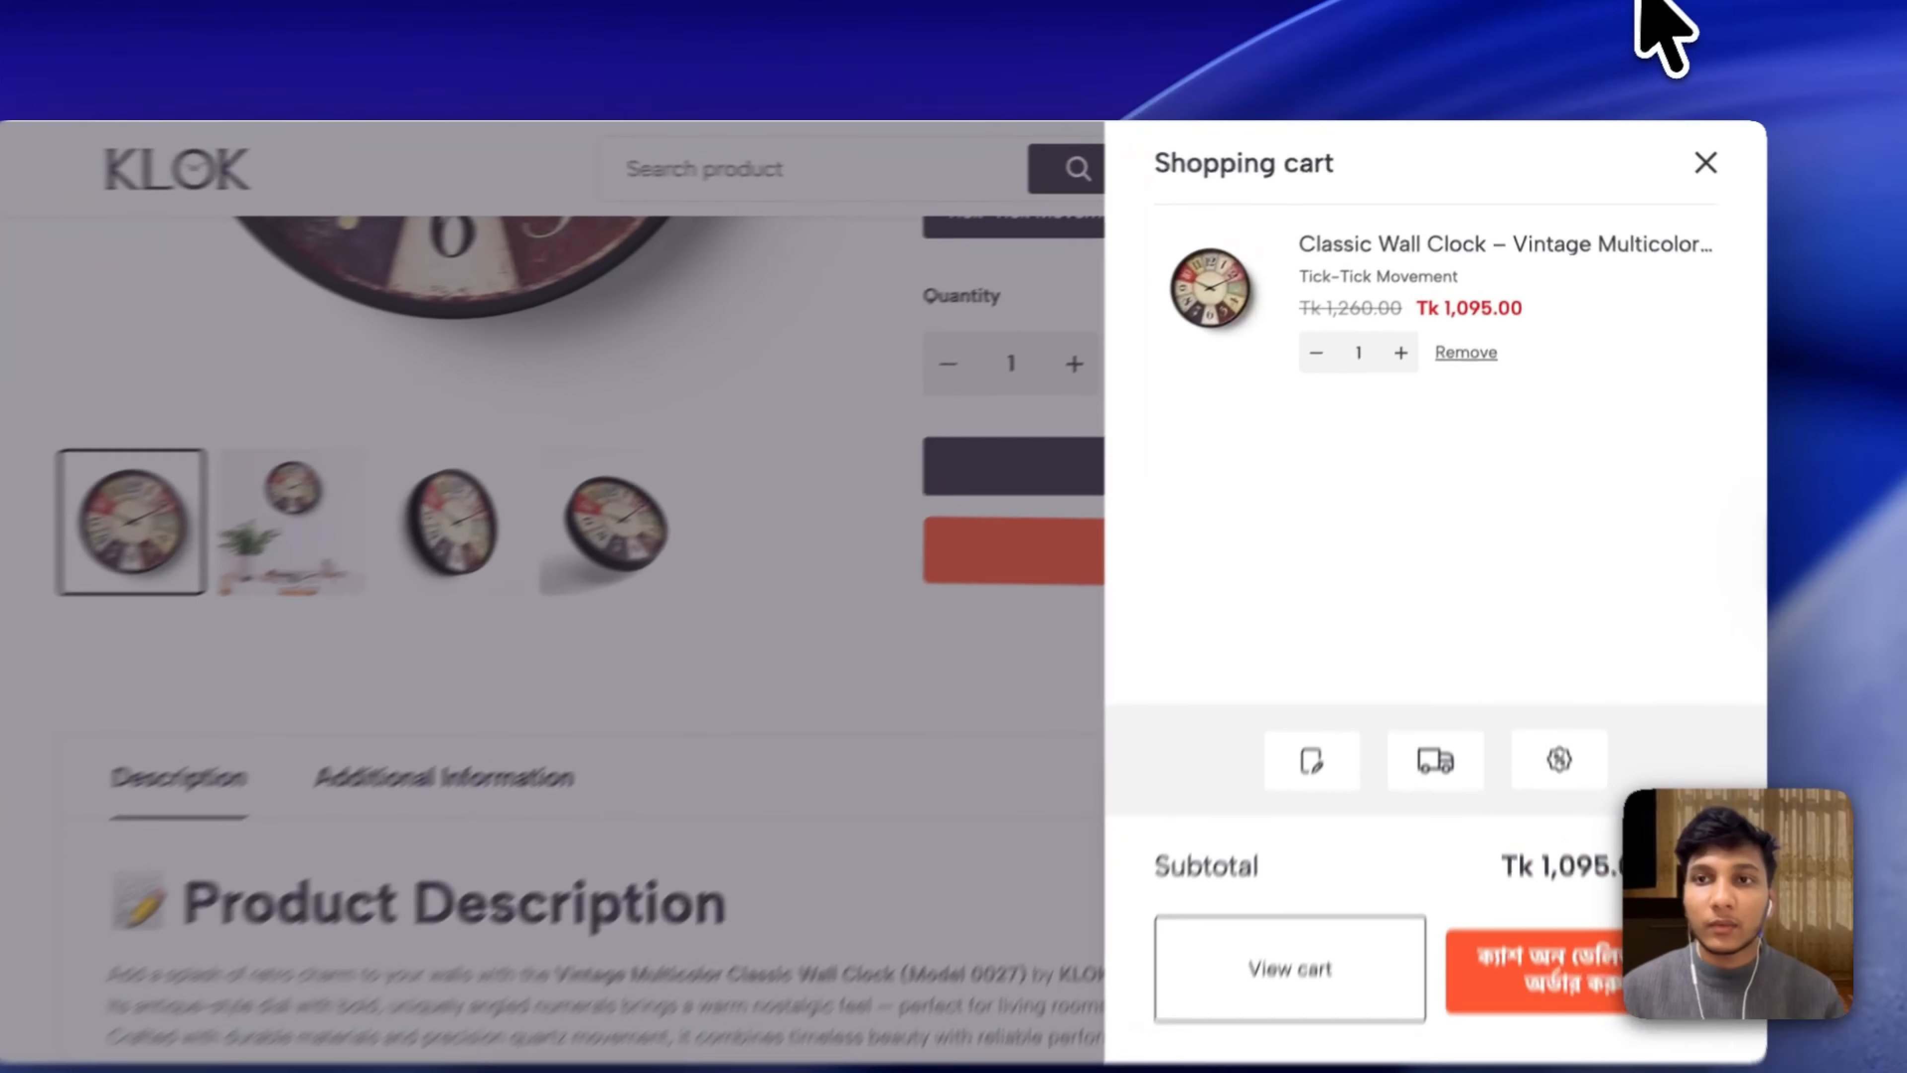
Open the conversion tracking specialist's link page in a new browser tab and go to the linked YouTube channel.
left_click(1624, 1)
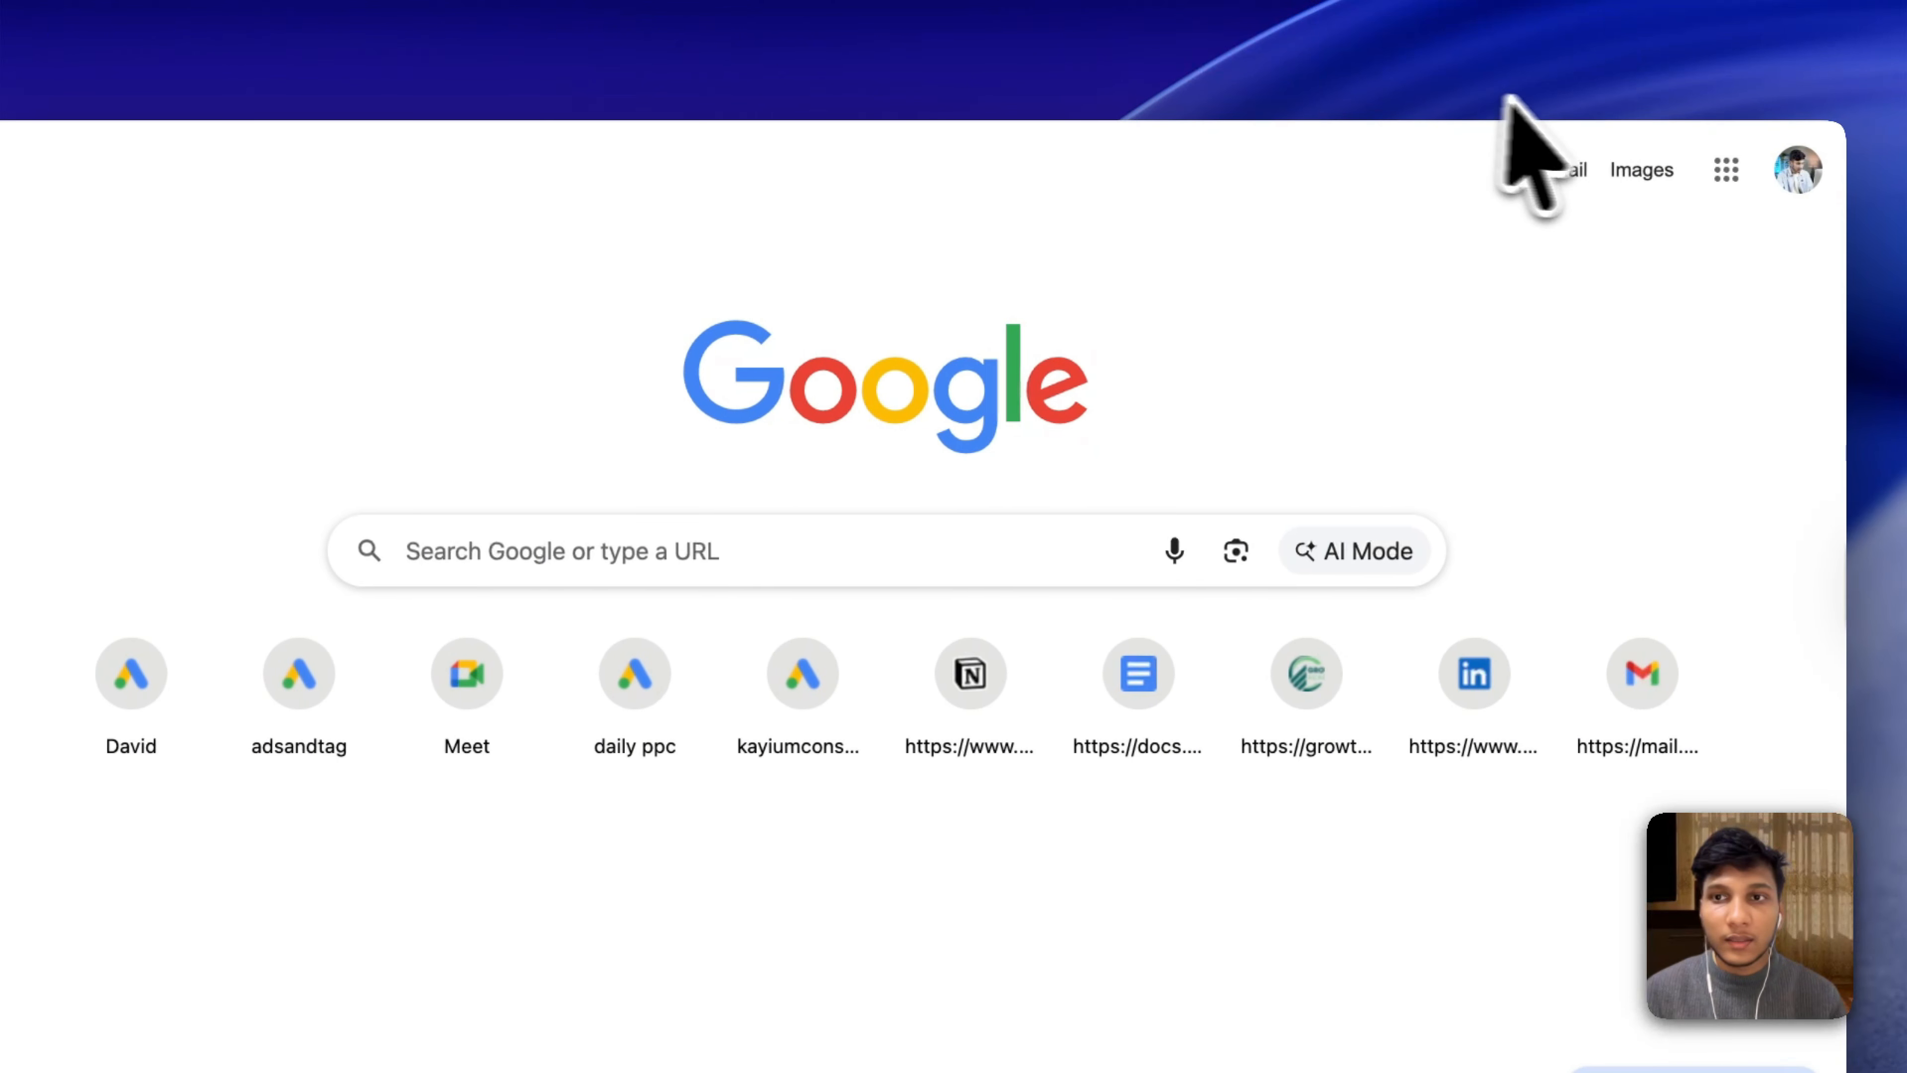
left_click(1548, 109)
left_click(1221, 324)
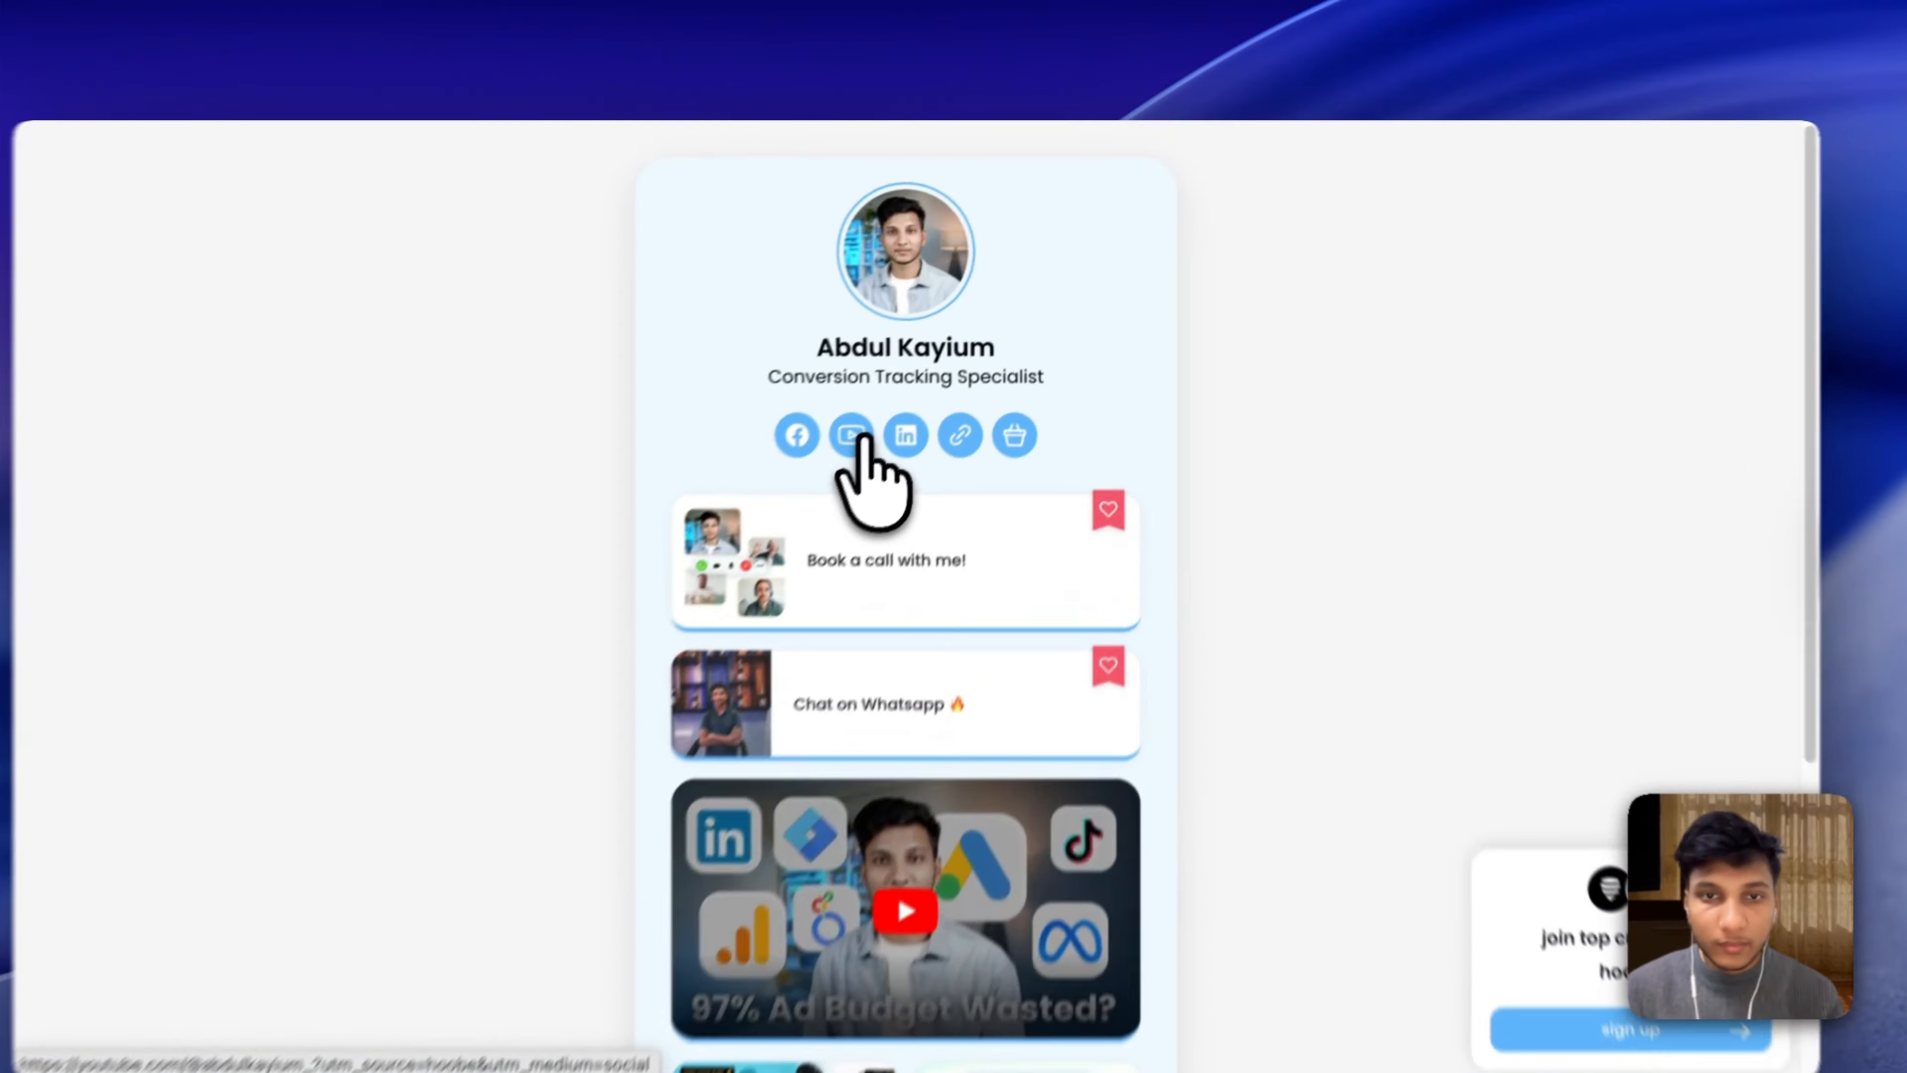
left_click(899, 394)
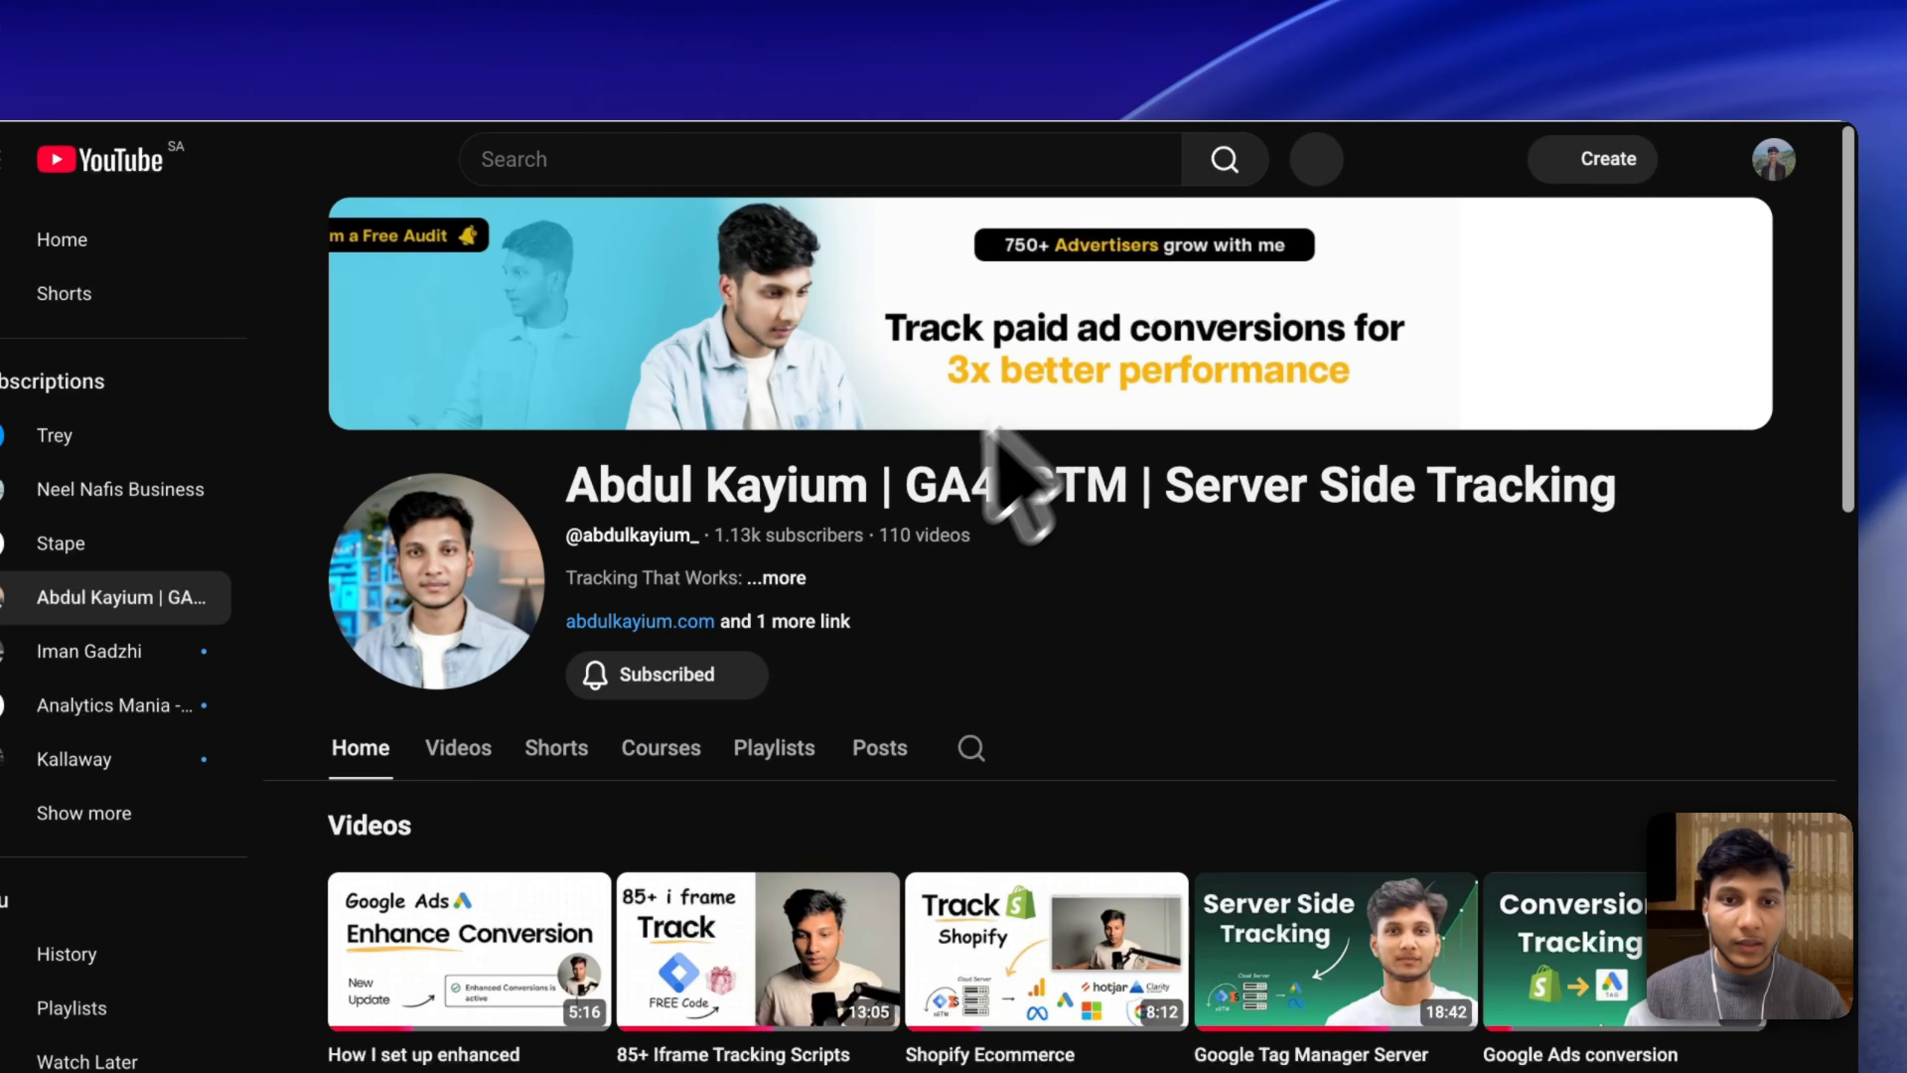
Browse the channel's uploaded videos and open "Fix Shopify Checkout Extensibility Issue | GTM Custom Data Layer Without Additional Scripts".
scroll(785, 586, "down", 5)
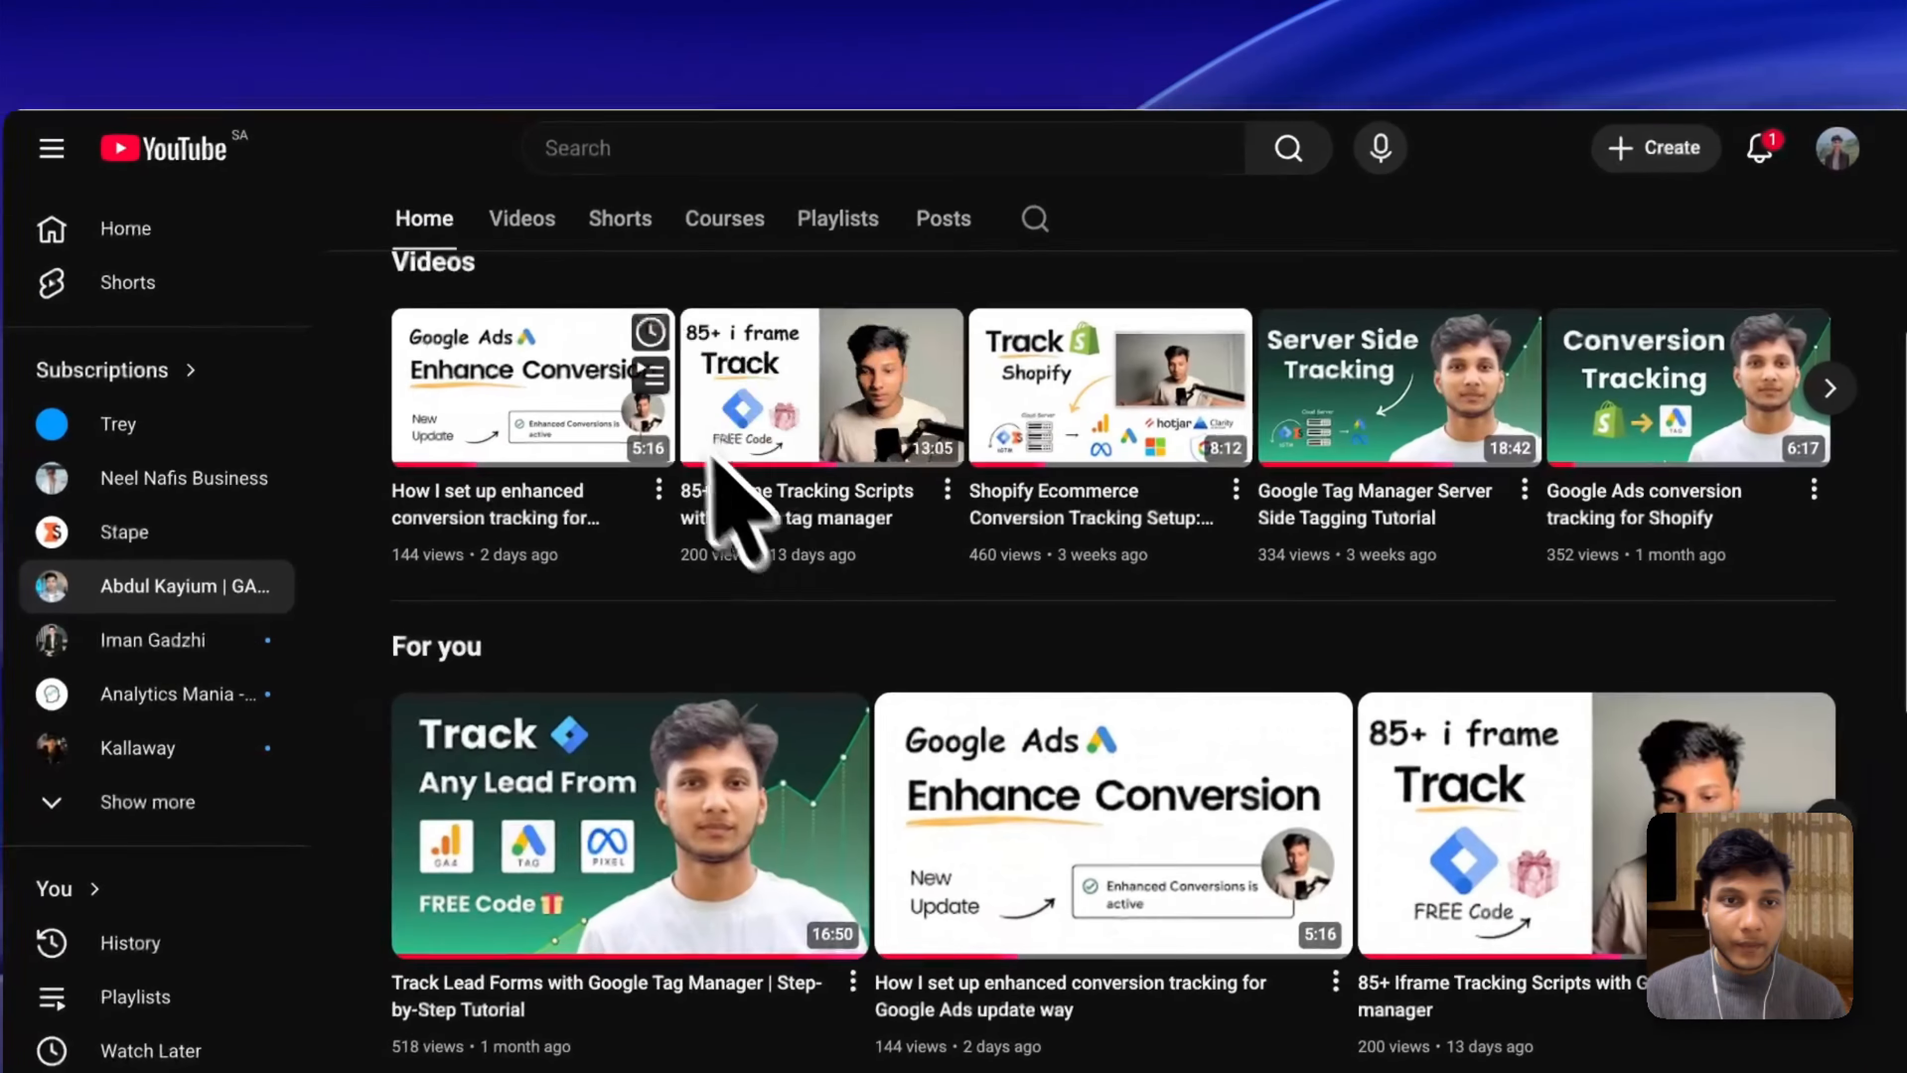
left_click(548, 233)
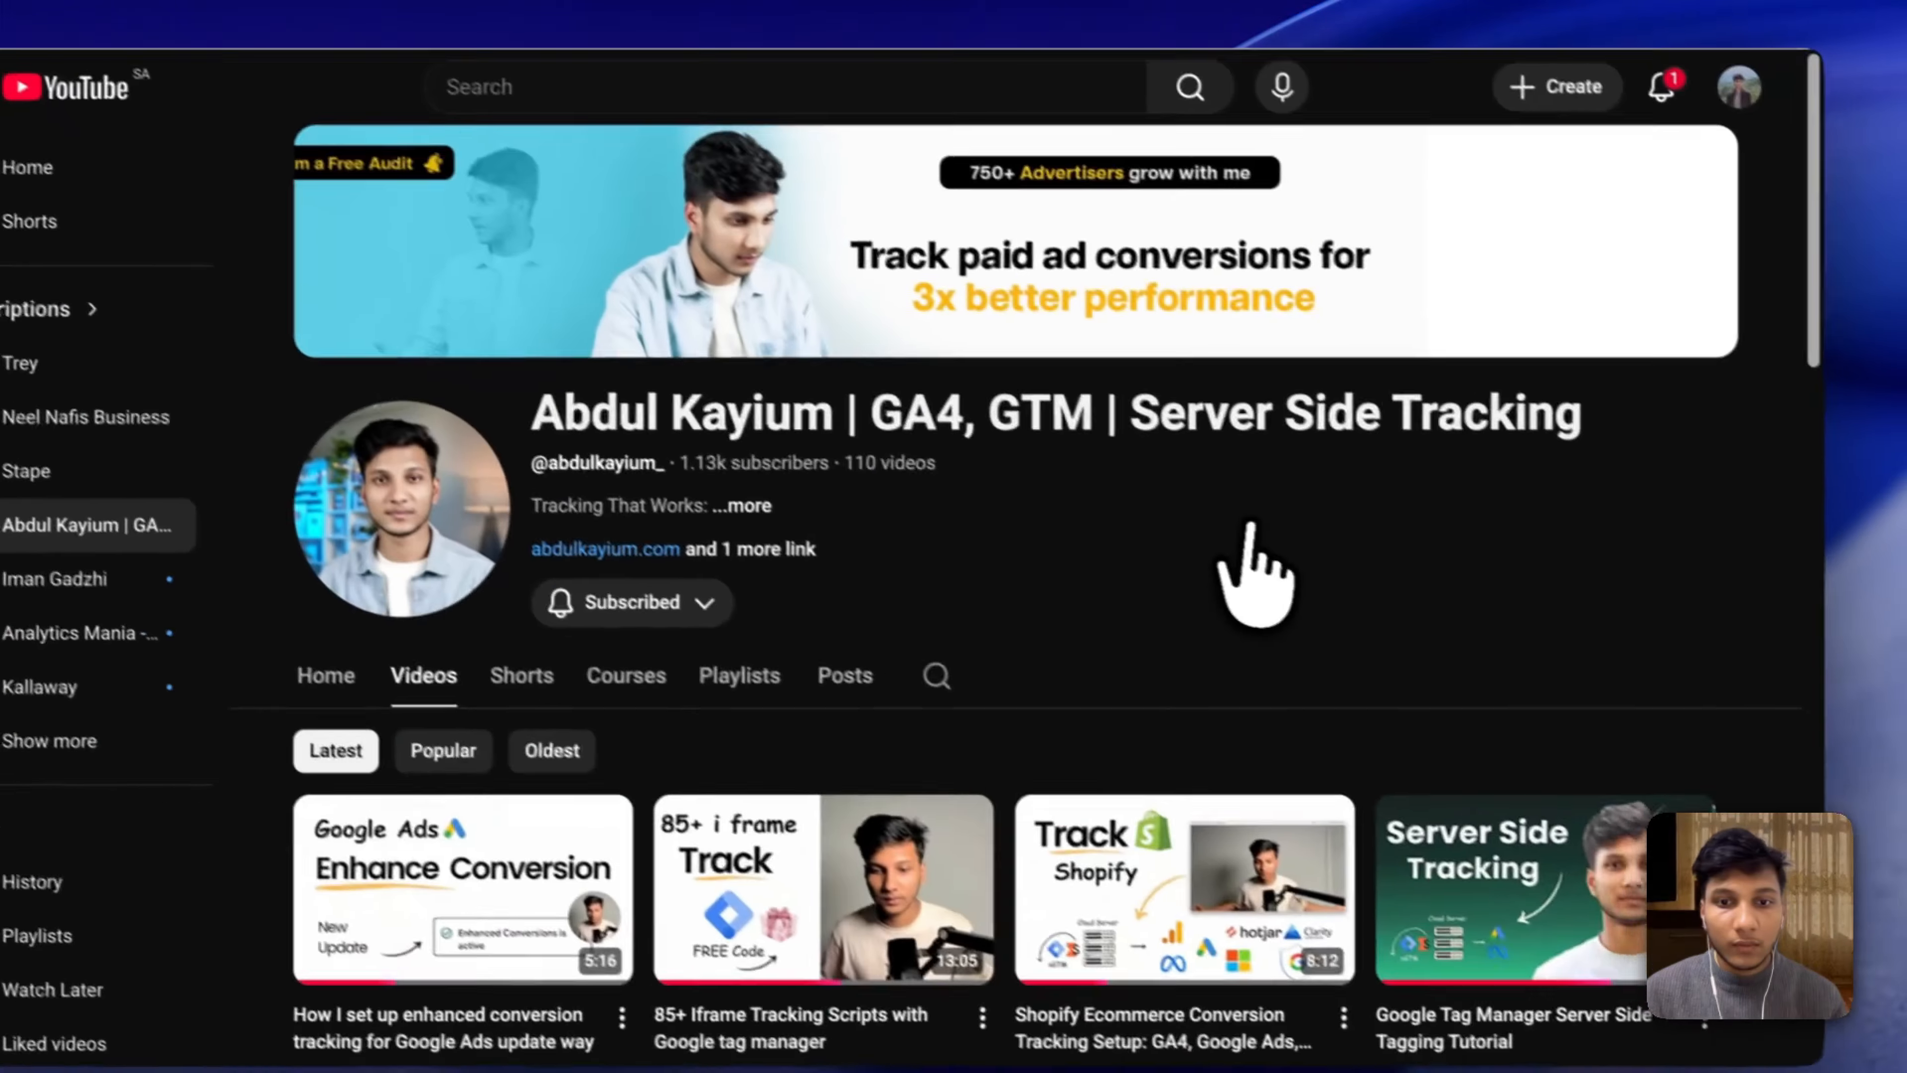
scroll(1344, 608, "down", 5)
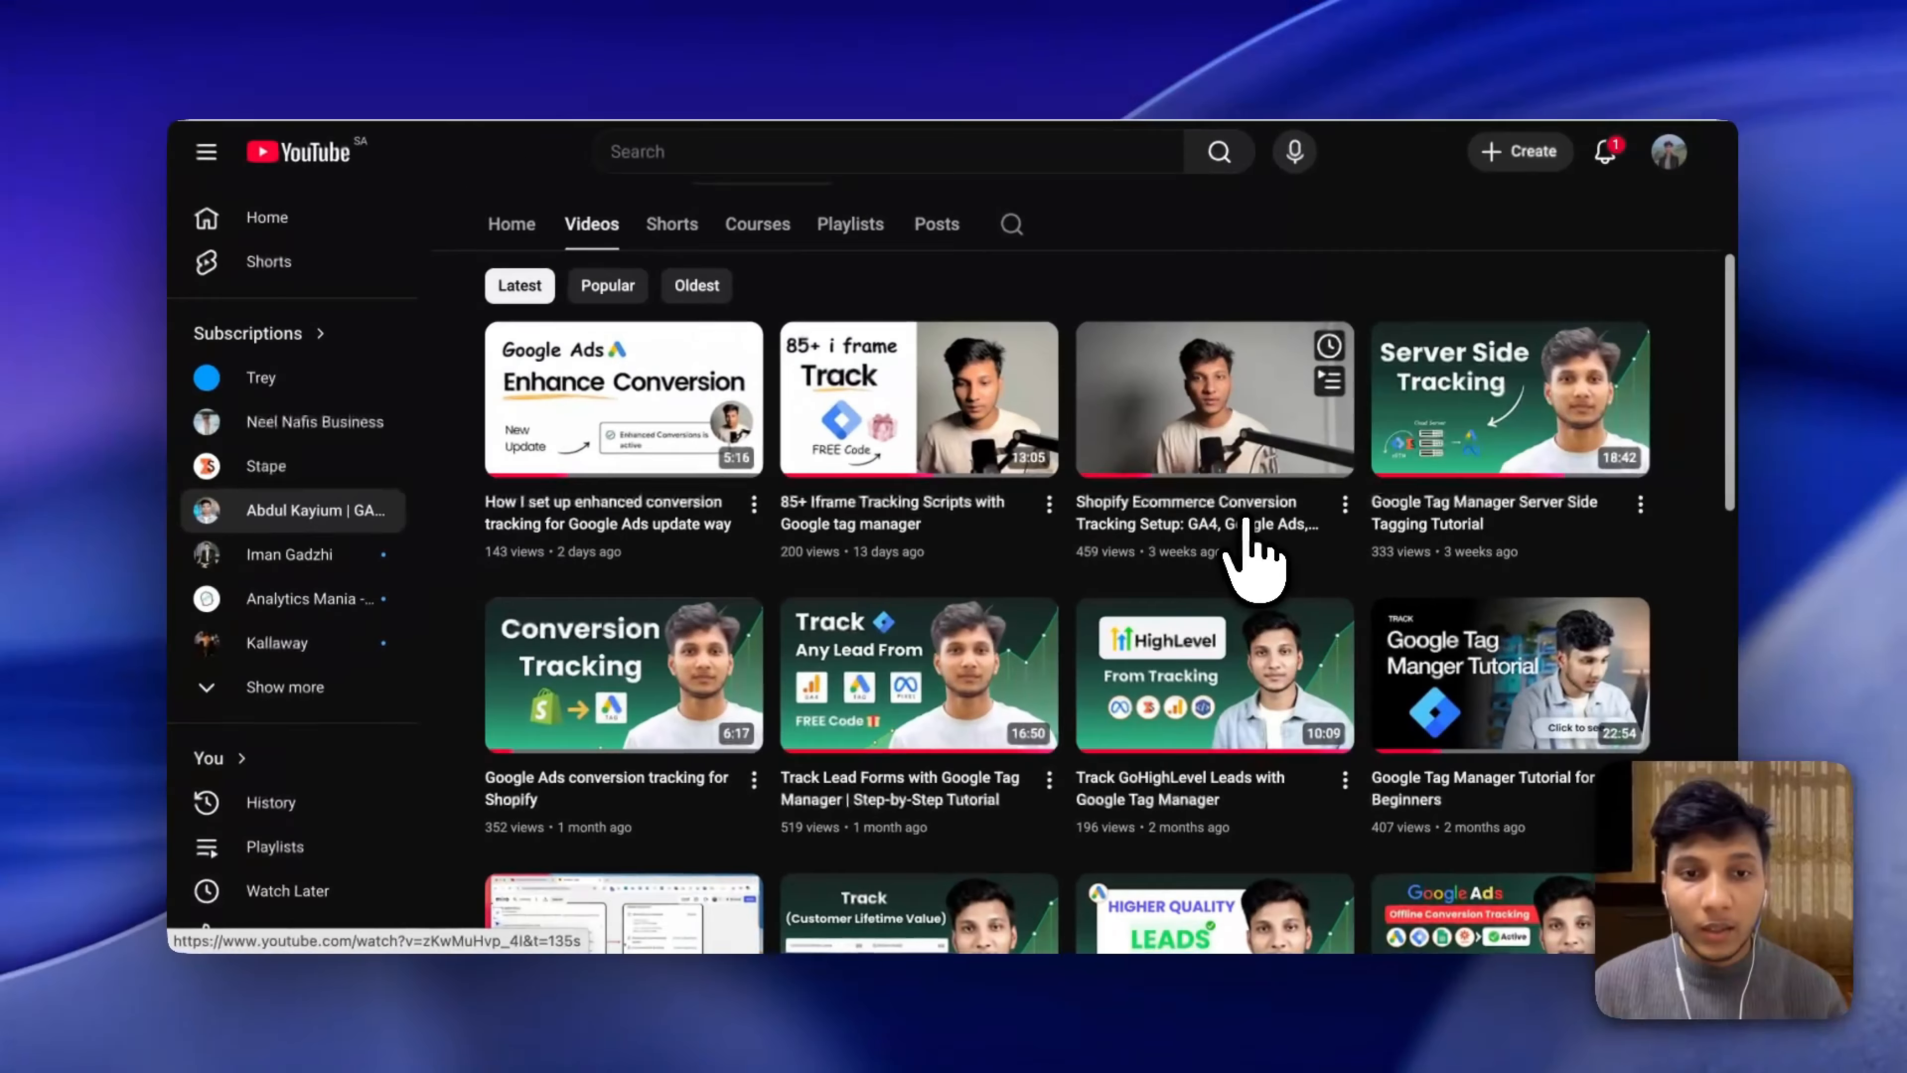
scroll(1206, 547, "down", 2)
scroll(1250, 541, "down", 7)
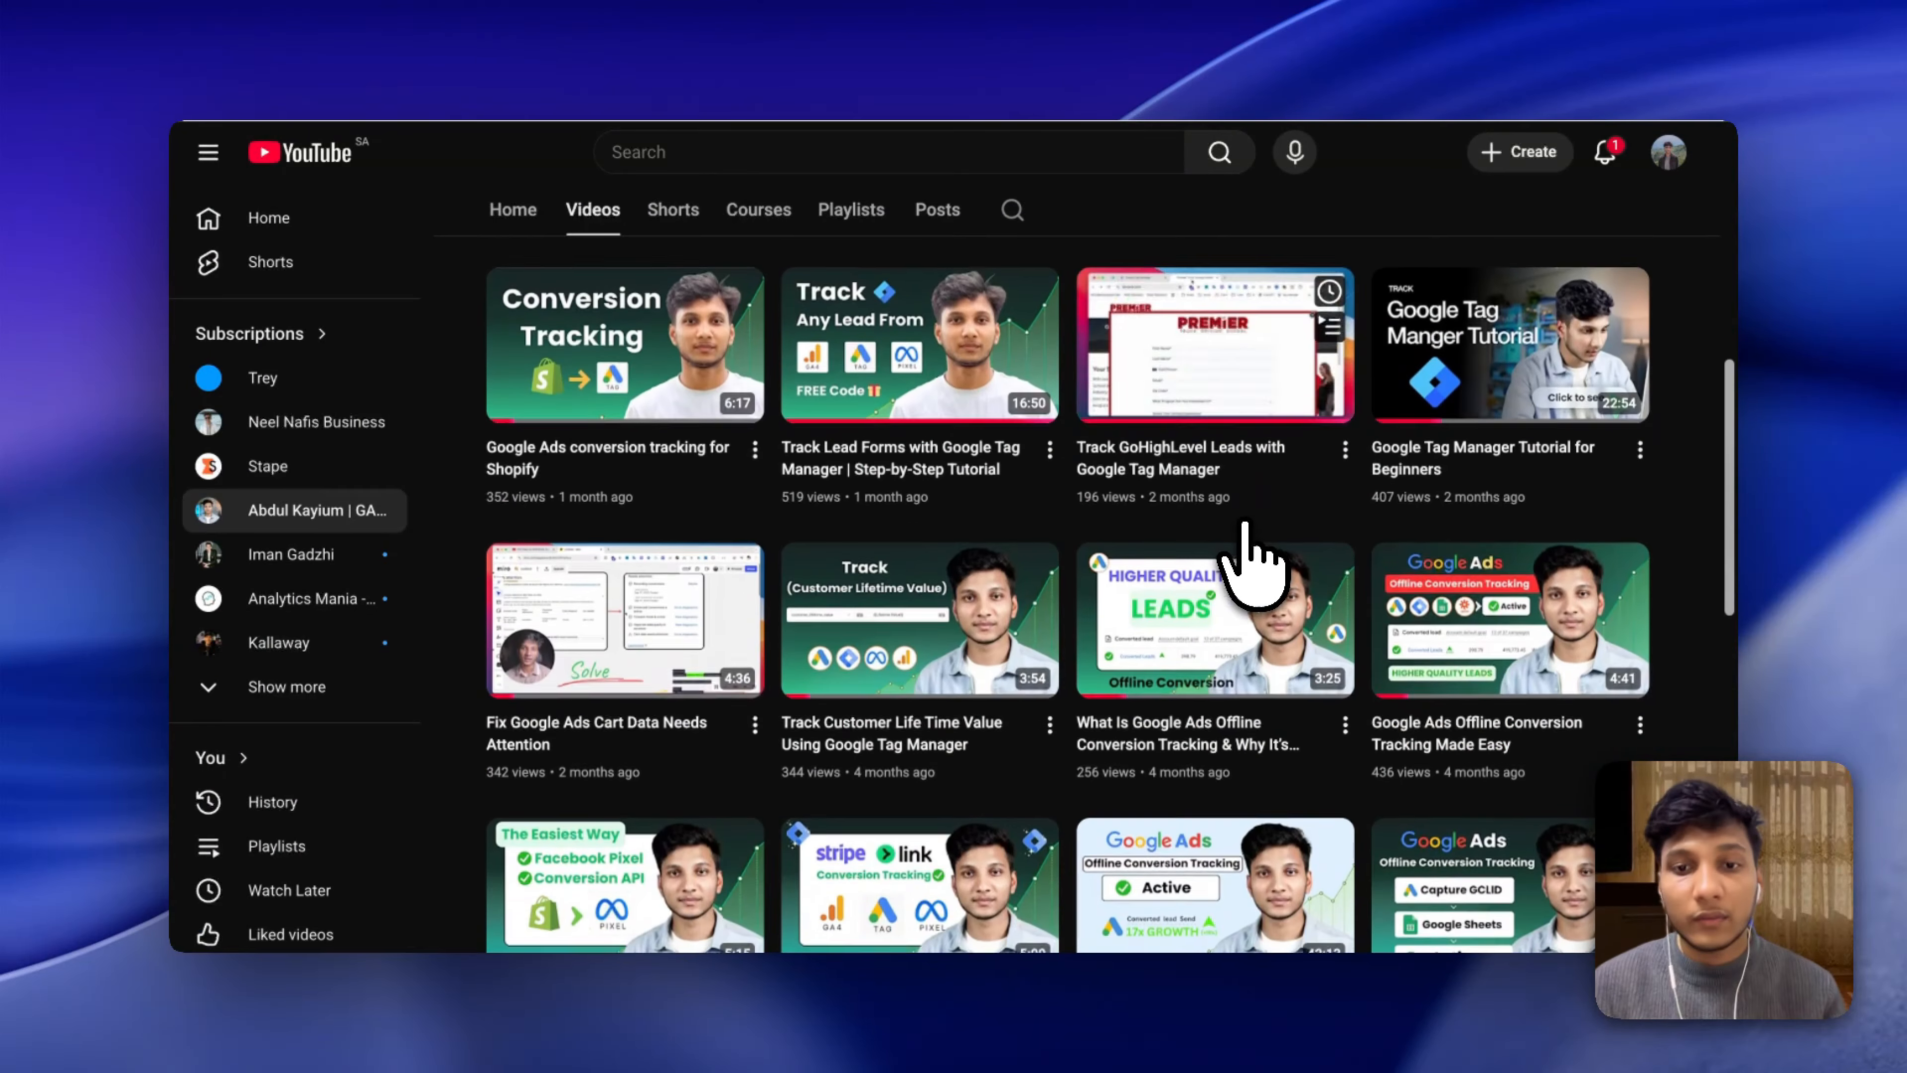
scroll(1246, 526, "down", 5)
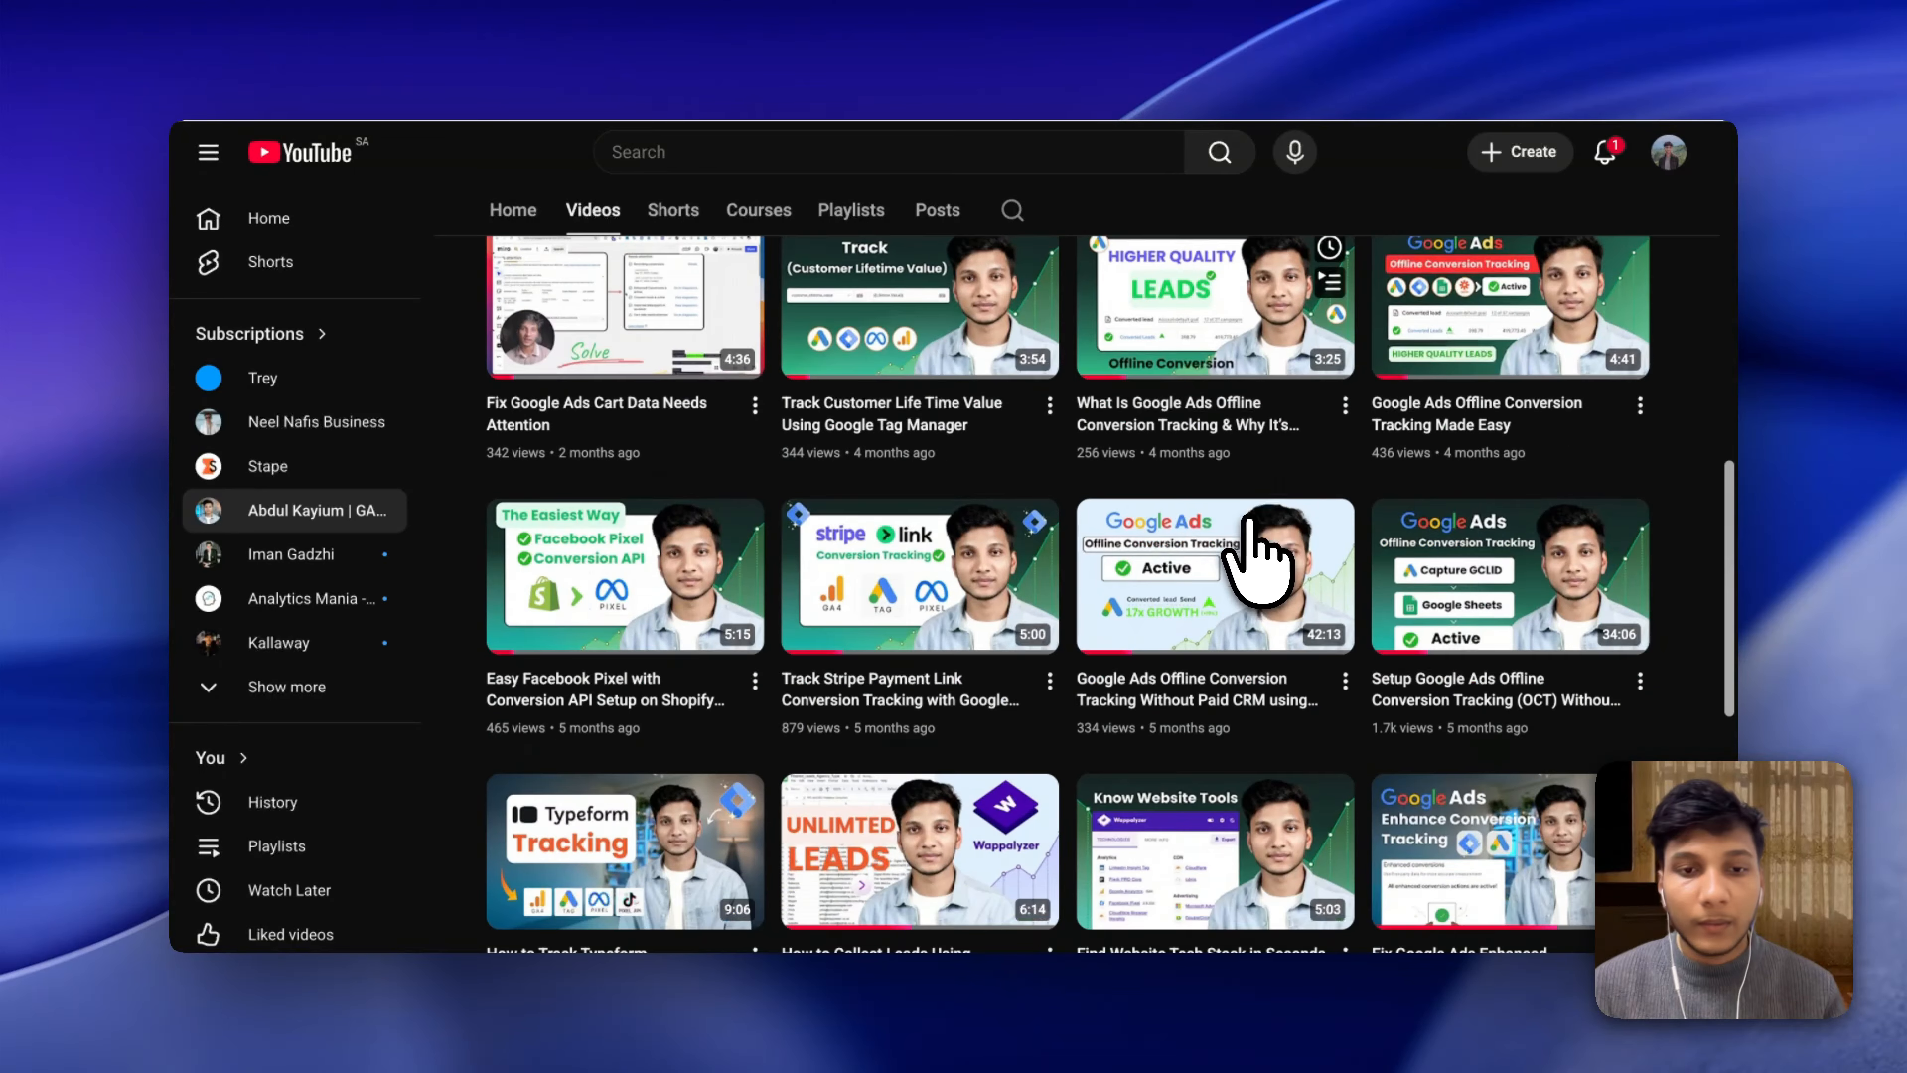
scroll(1249, 526, "down", 3)
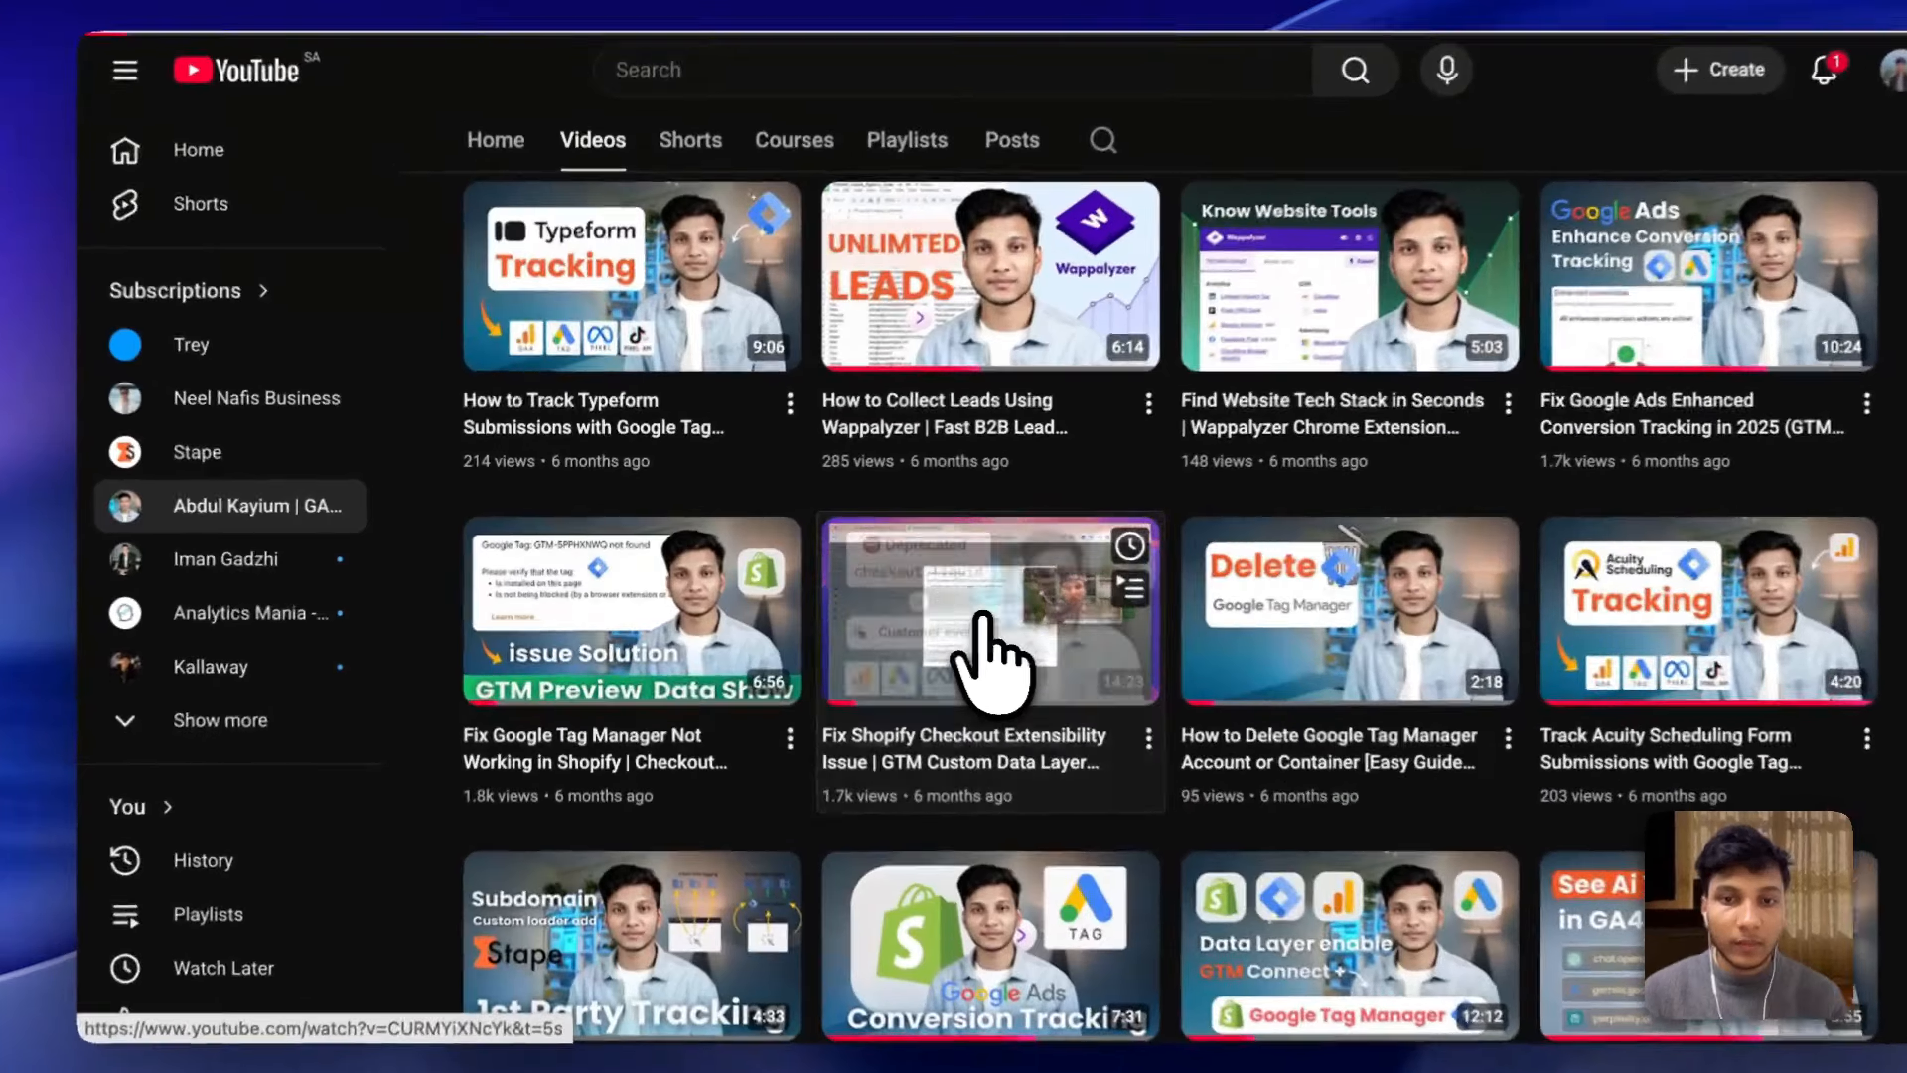
left_click(917, 631)
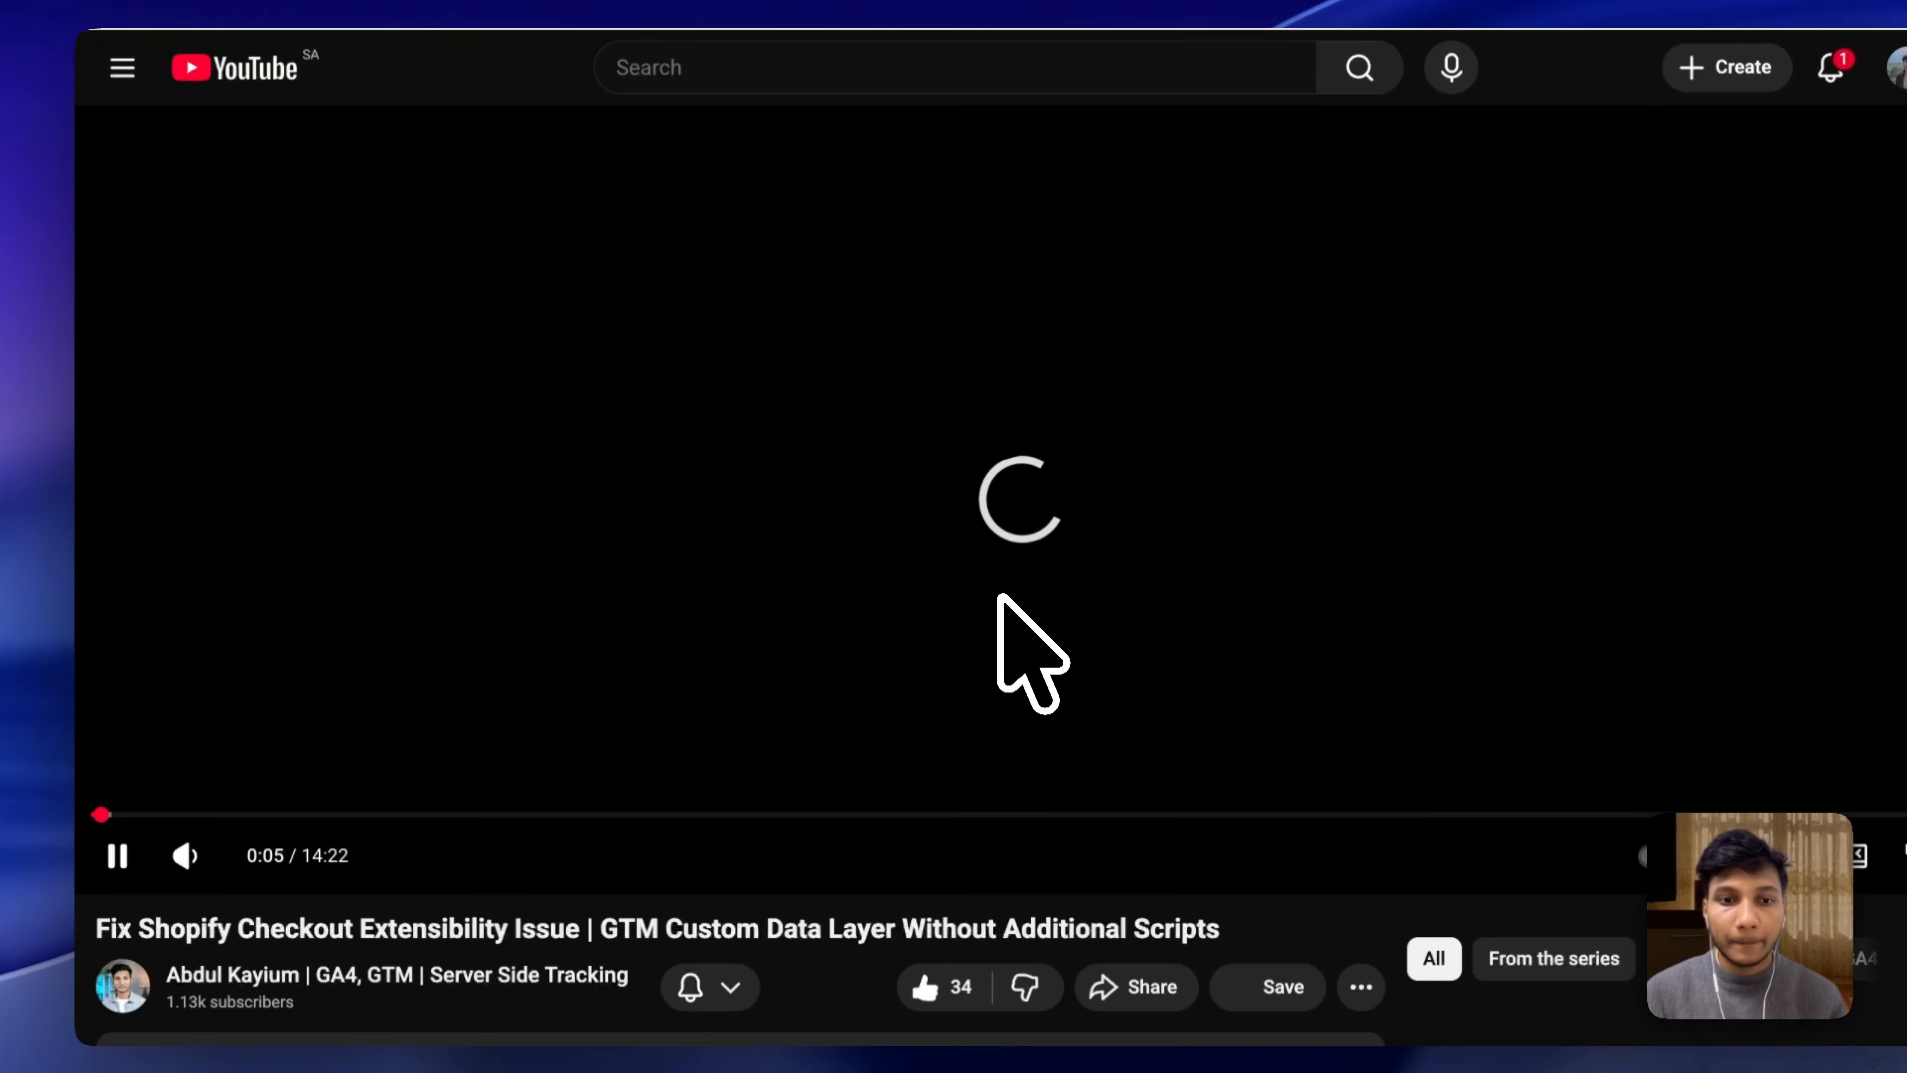
Pause the video, expand its description and open the Notion code link.
scroll(1007, 632, "down", 5)
scroll(841, 517, "up", 5)
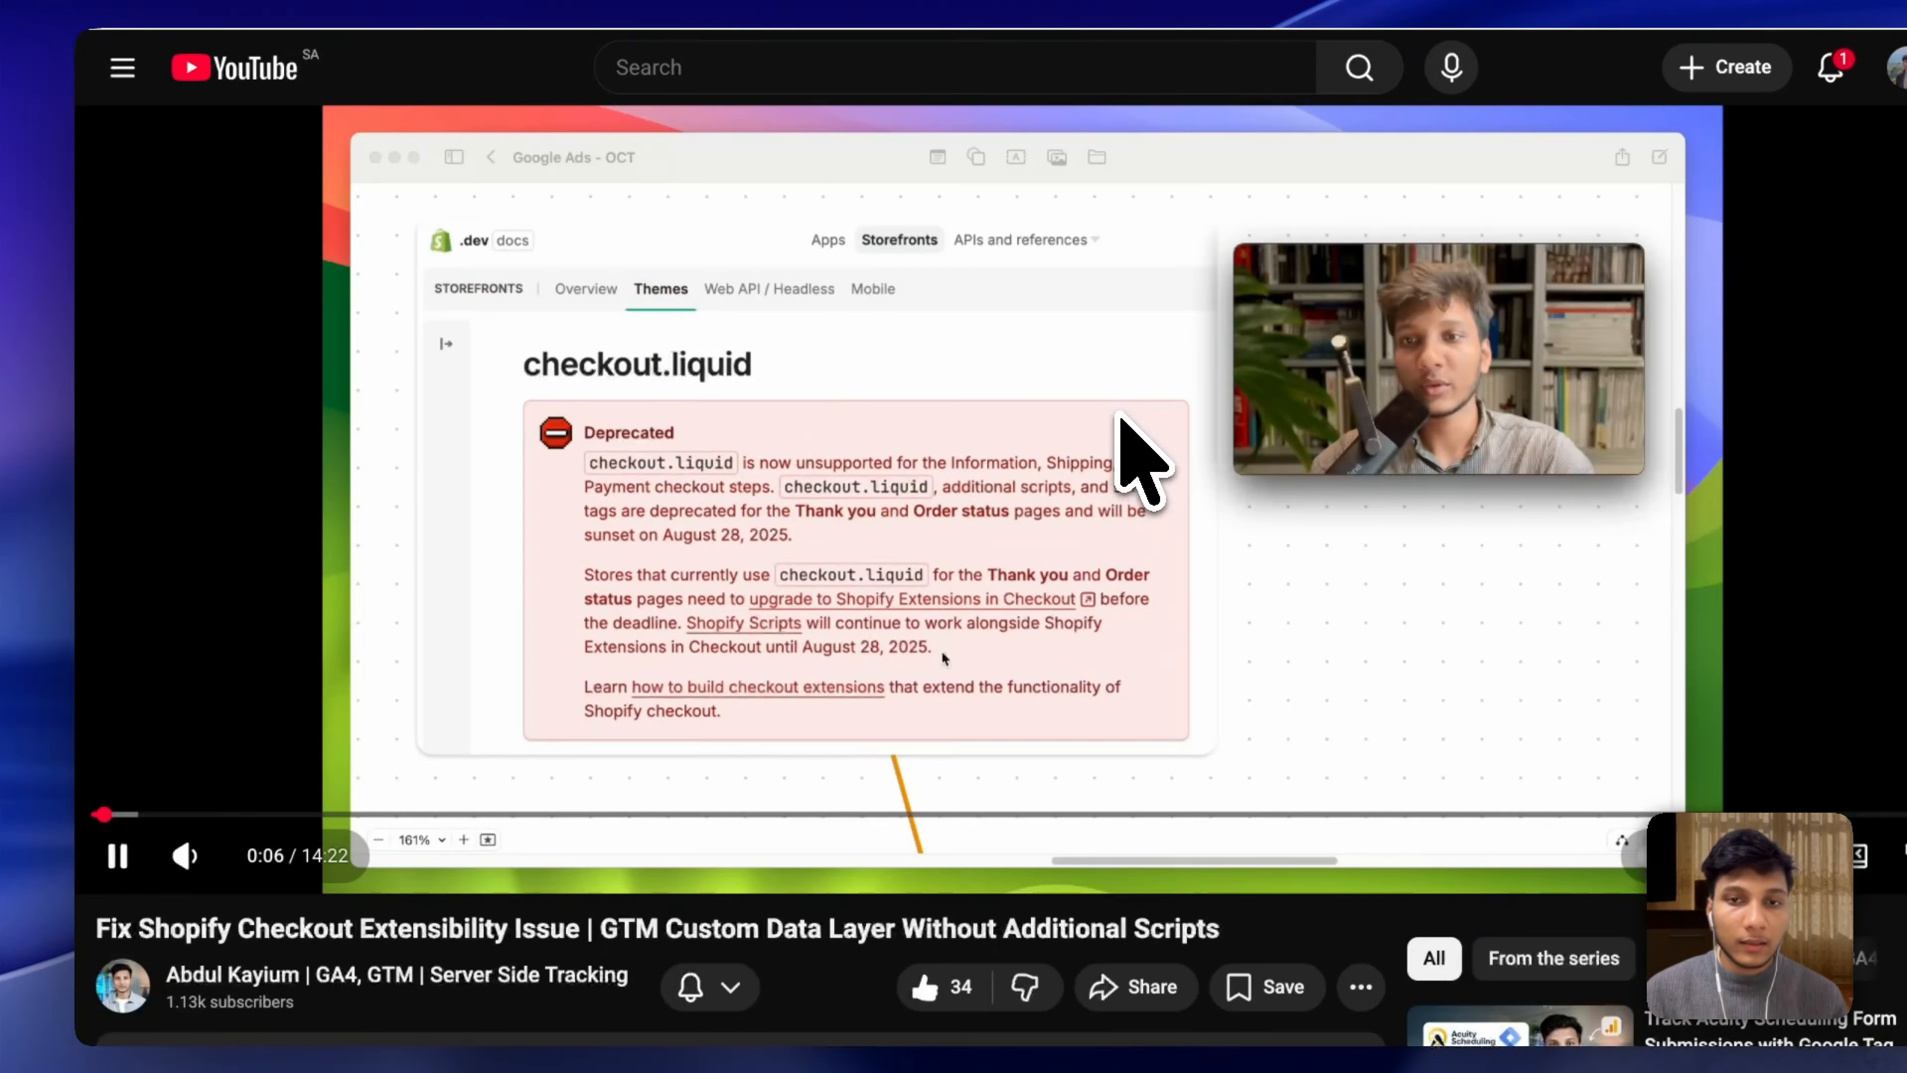
left_click(1121, 420)
scroll(1118, 496, "down", 7)
left_click(721, 331)
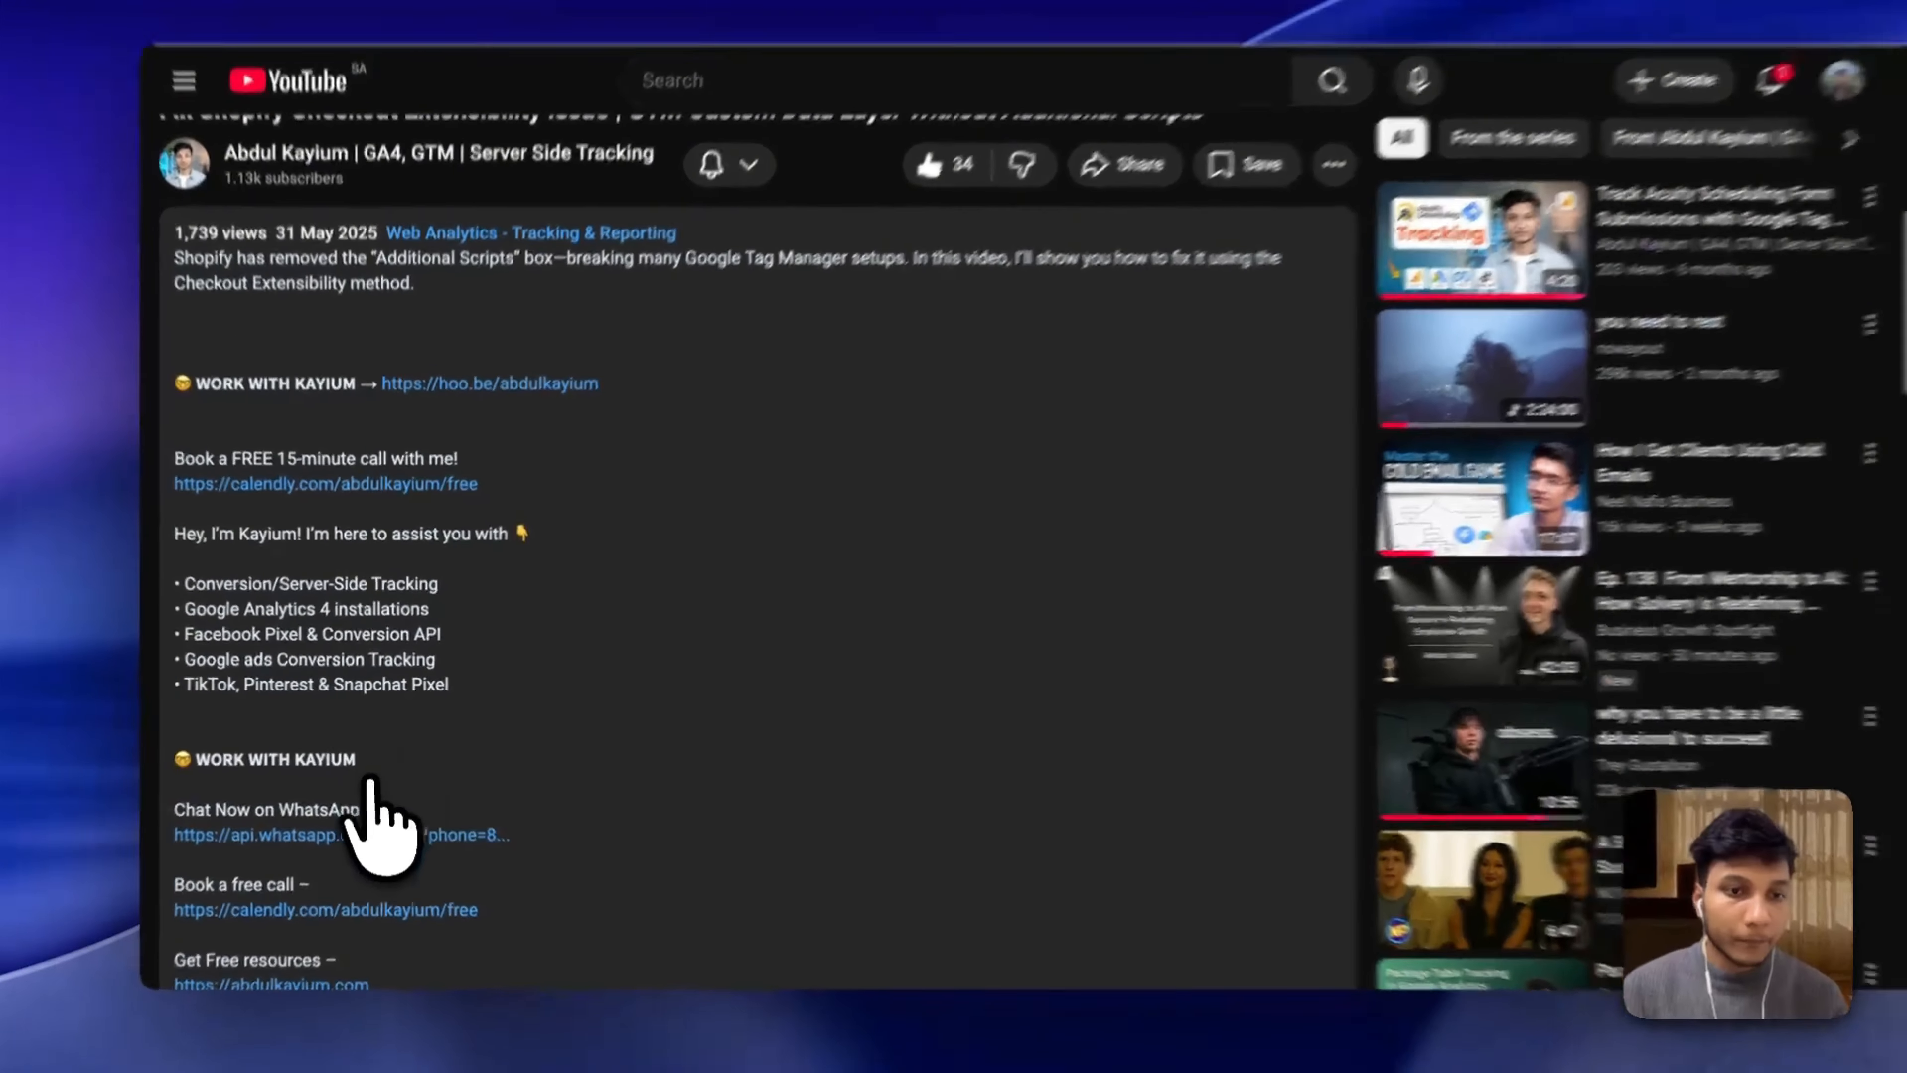
scroll(359, 815, "down", 3)
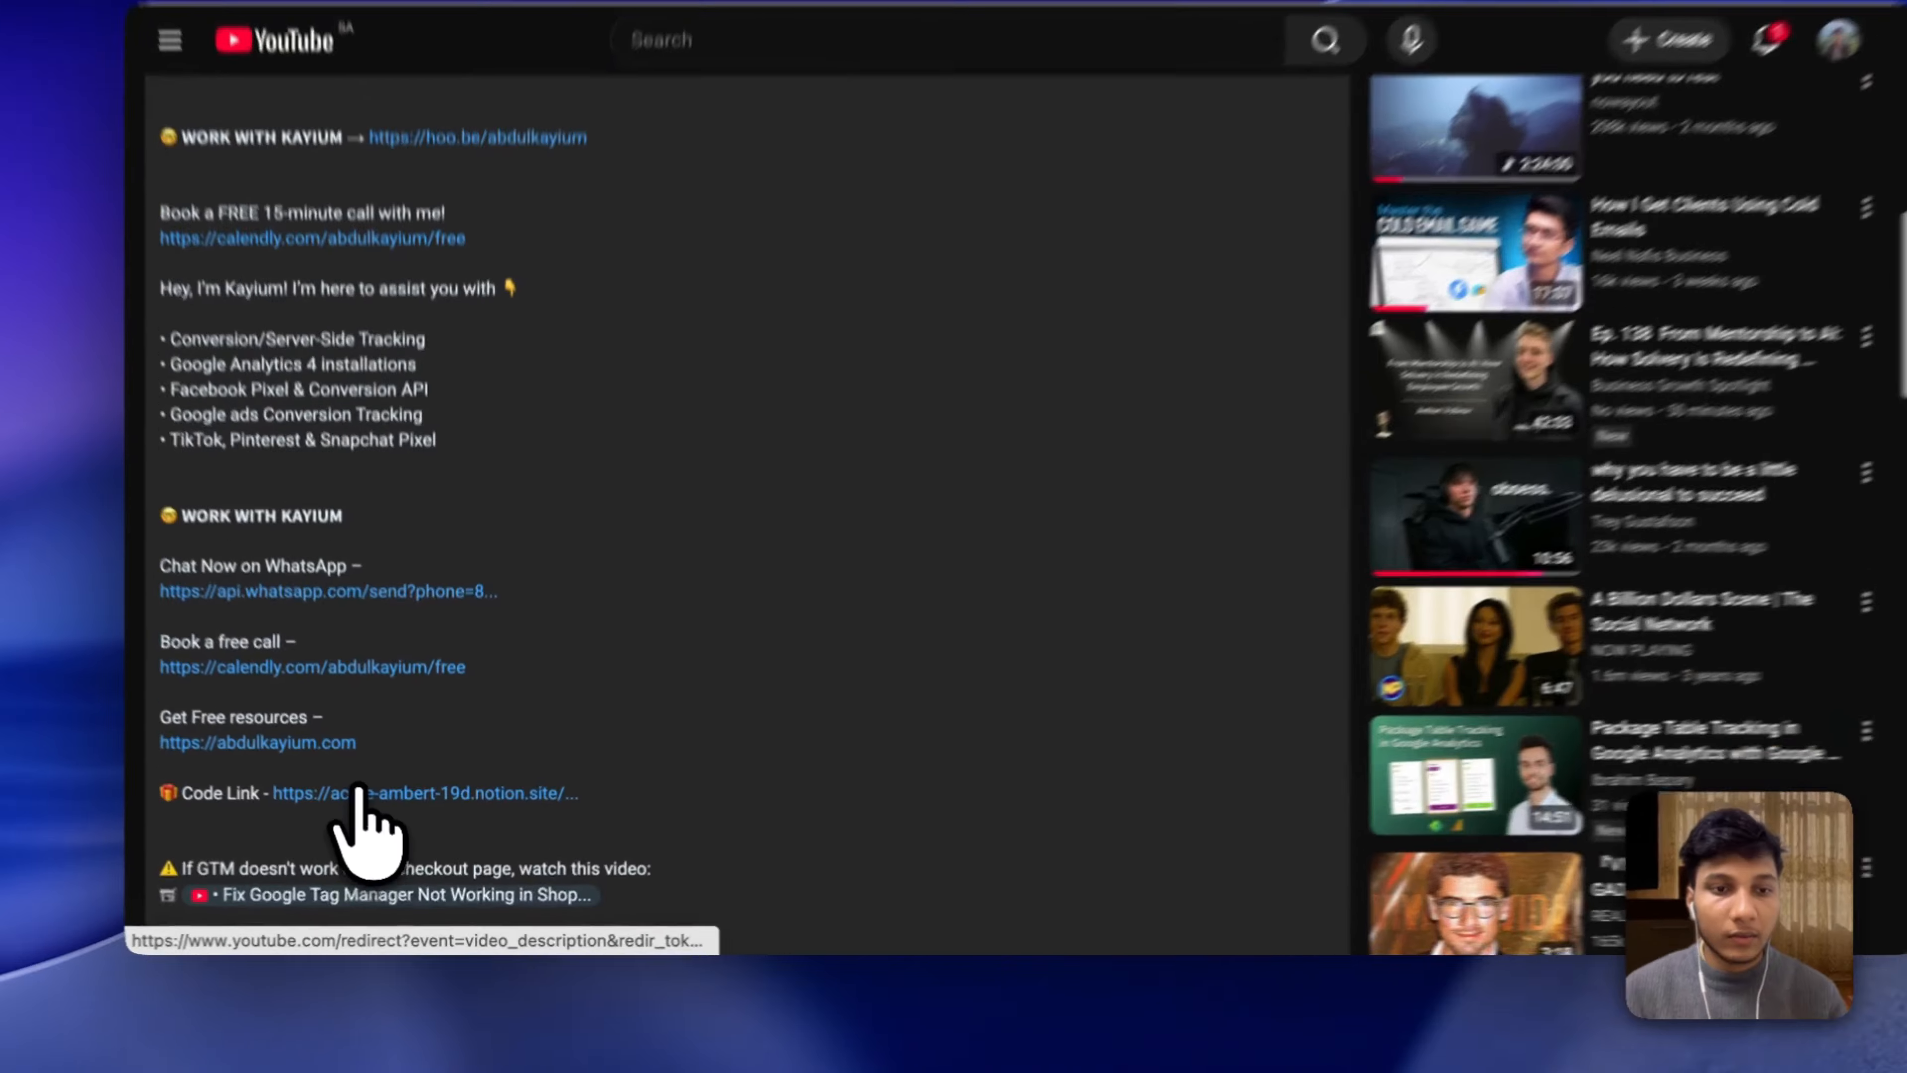
left_click(372, 812)
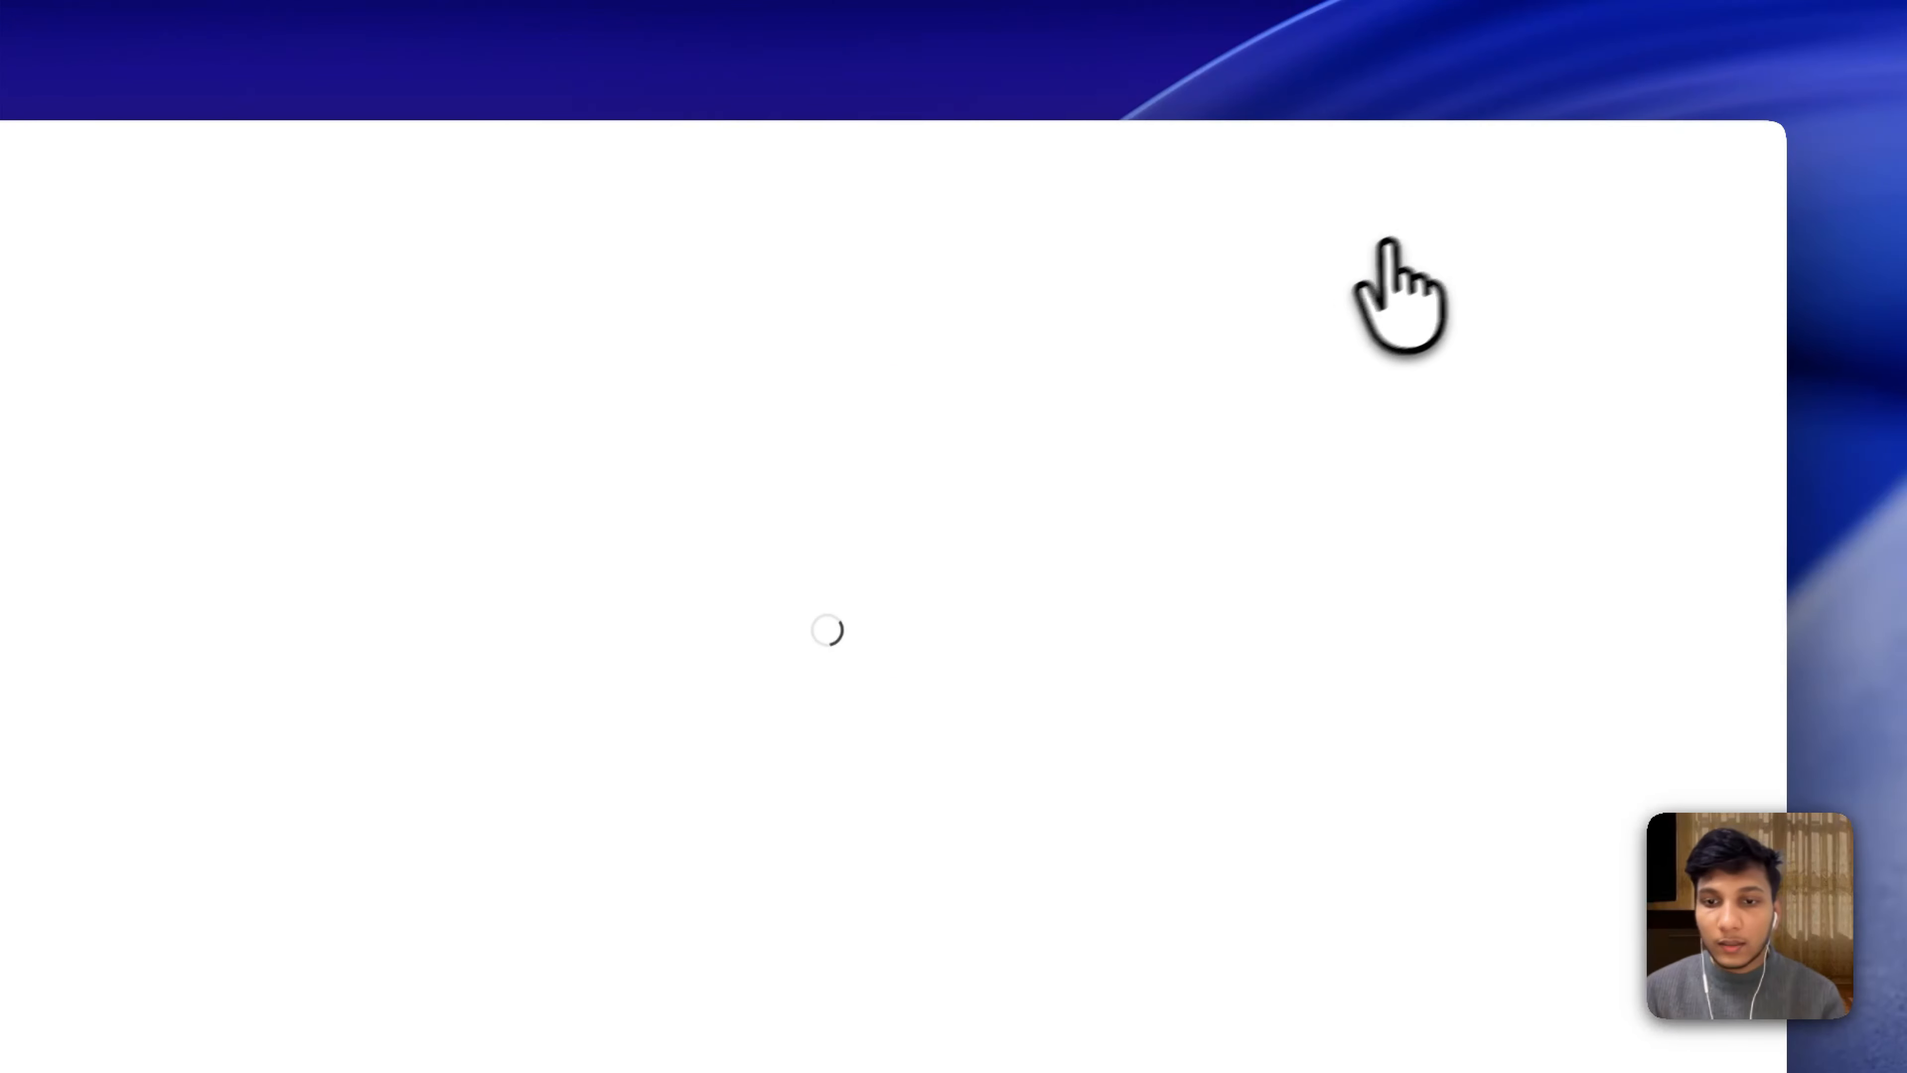
Copy the Step-1 data layer script from the Notion page.
scroll(918, 612, "down", 5)
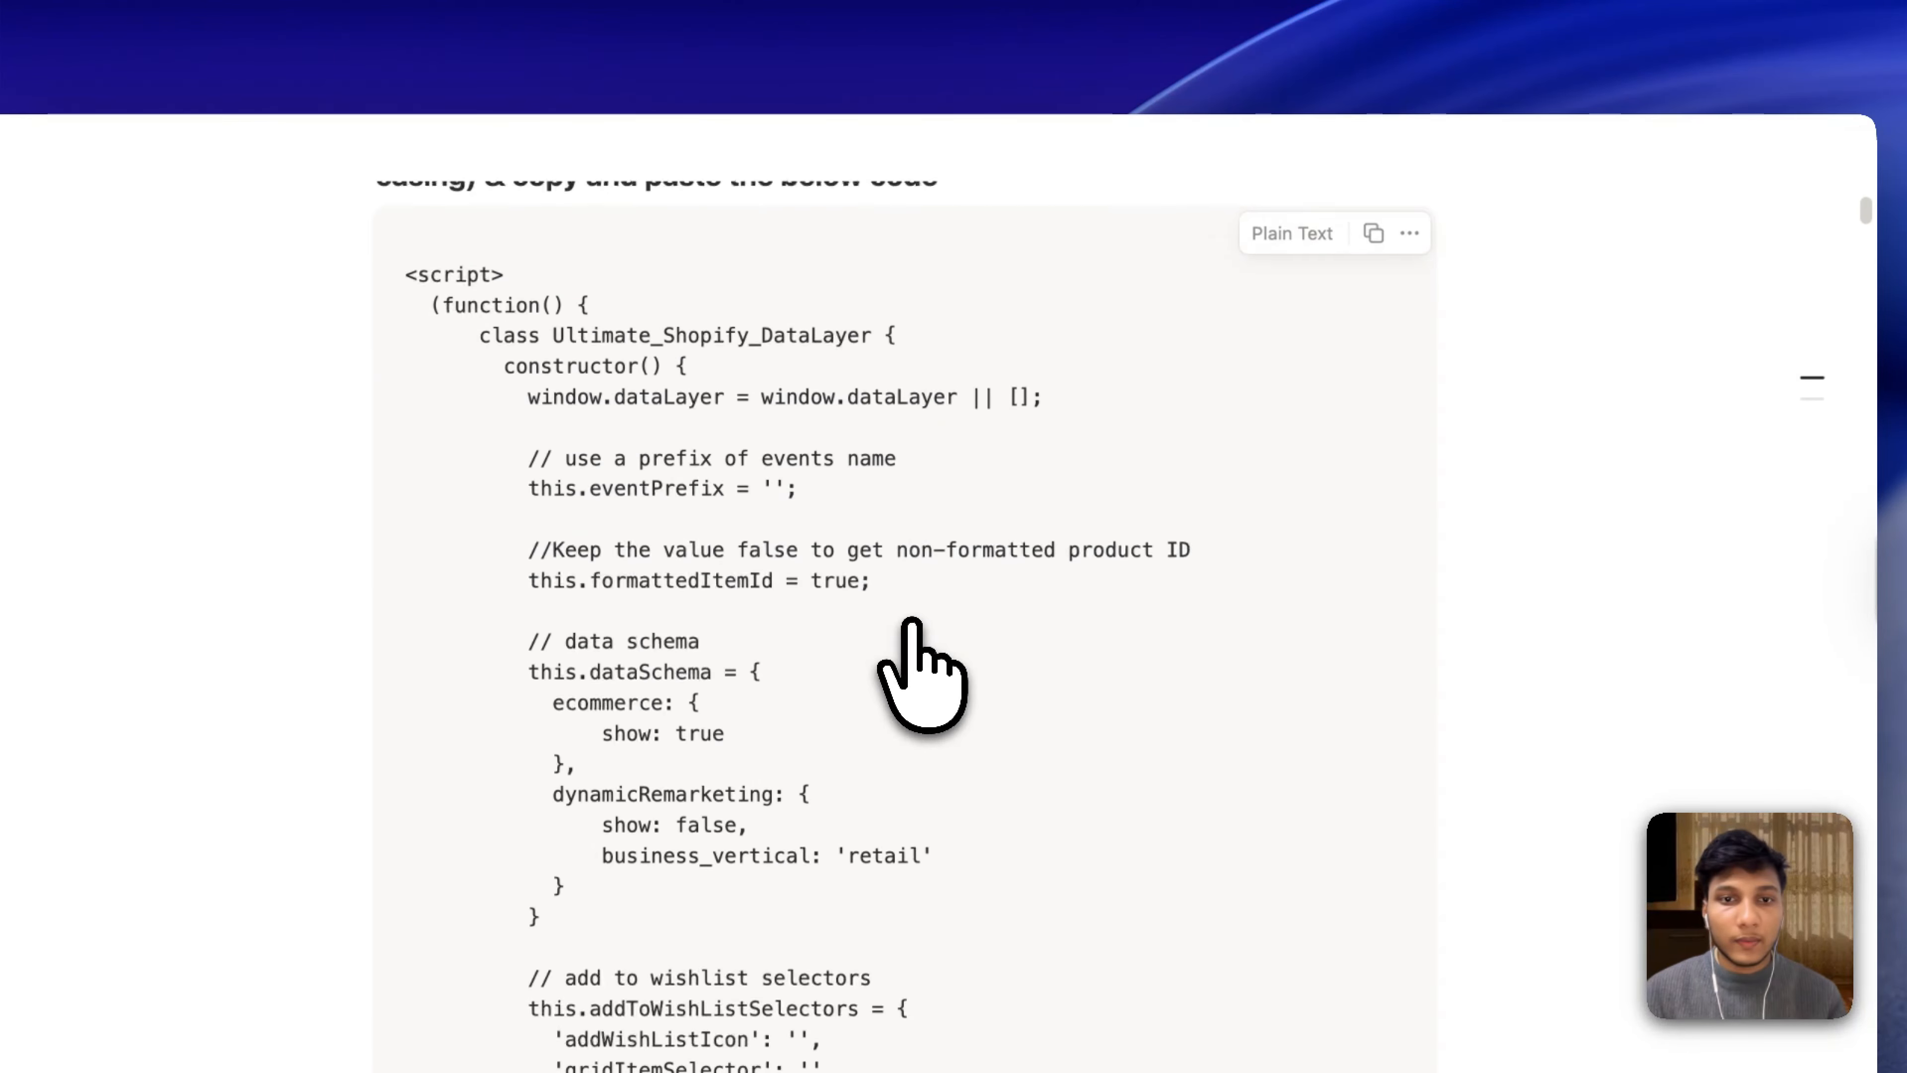
scroll(920, 623, "up", 3)
left_click(1373, 561)
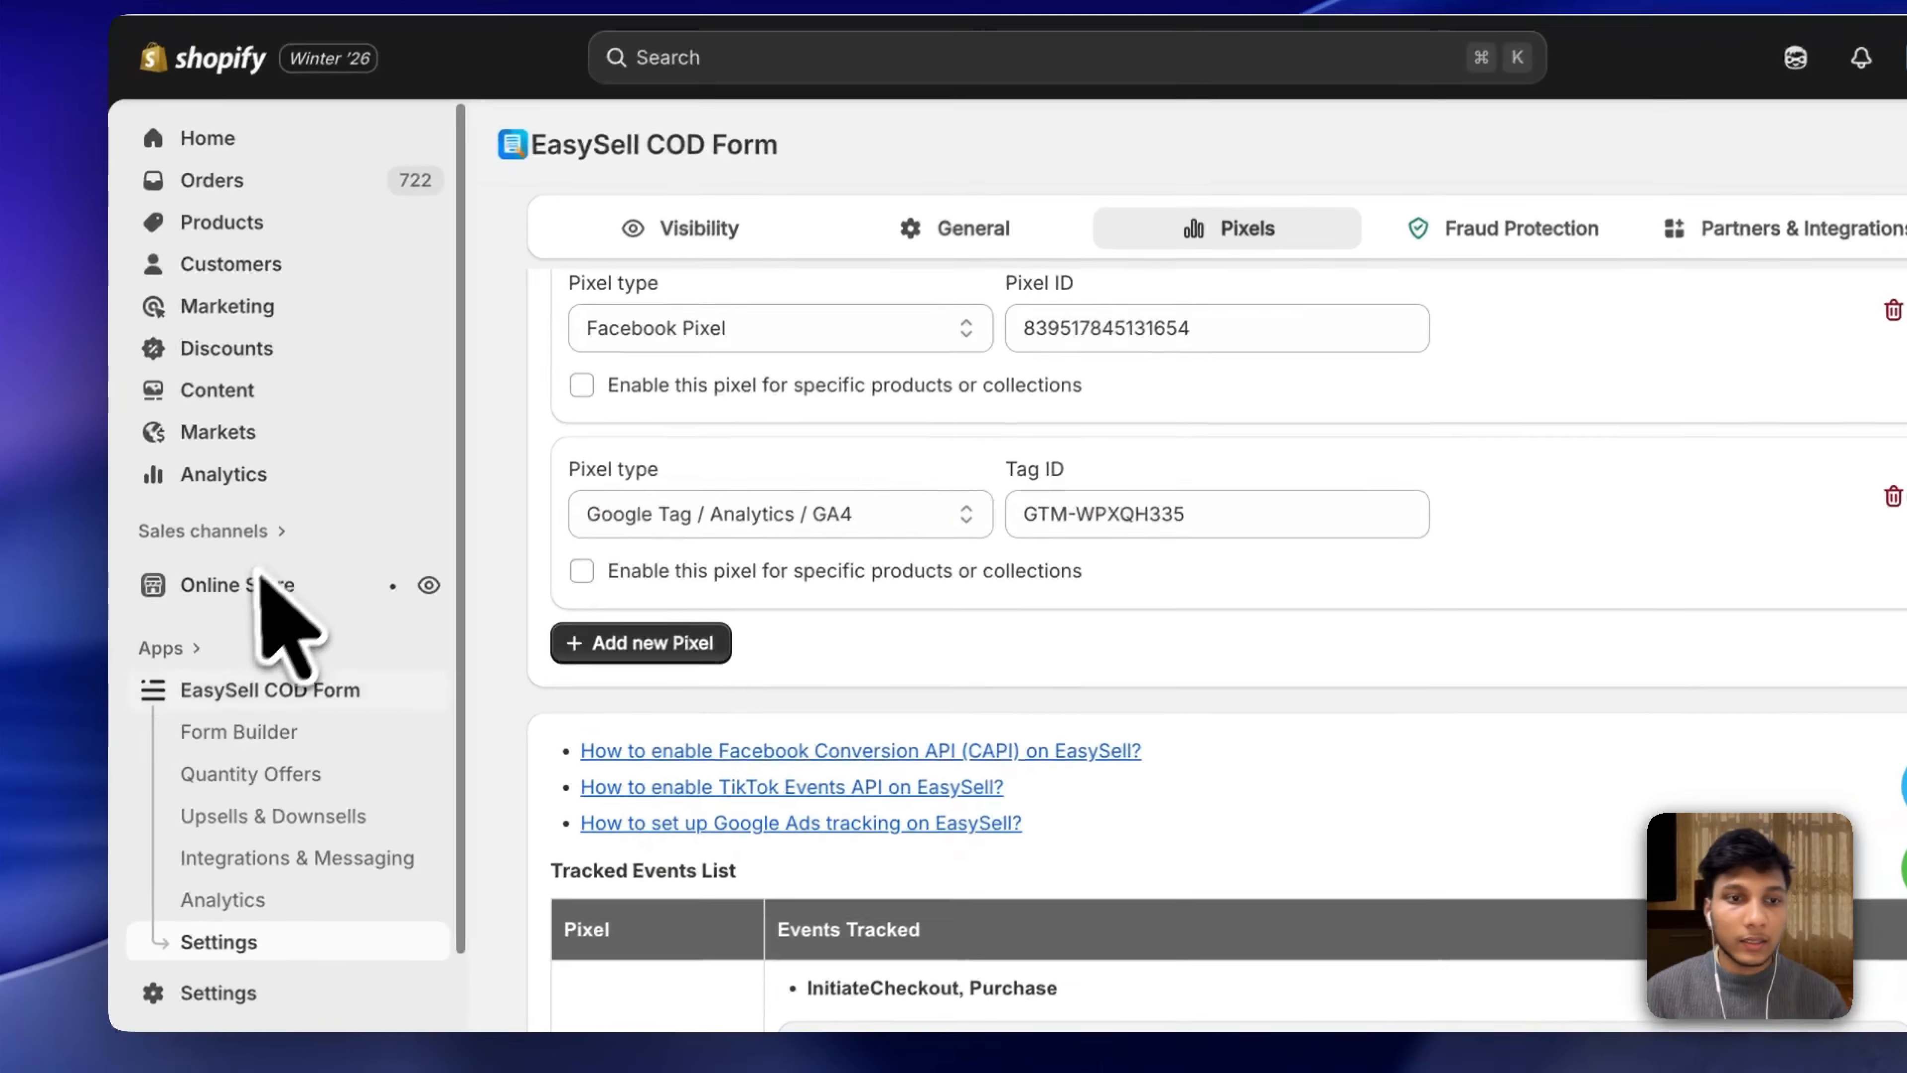
In the Shopify admin, pin the Online Store channel and open the code of the current Klok theme.
left_click(248, 585)
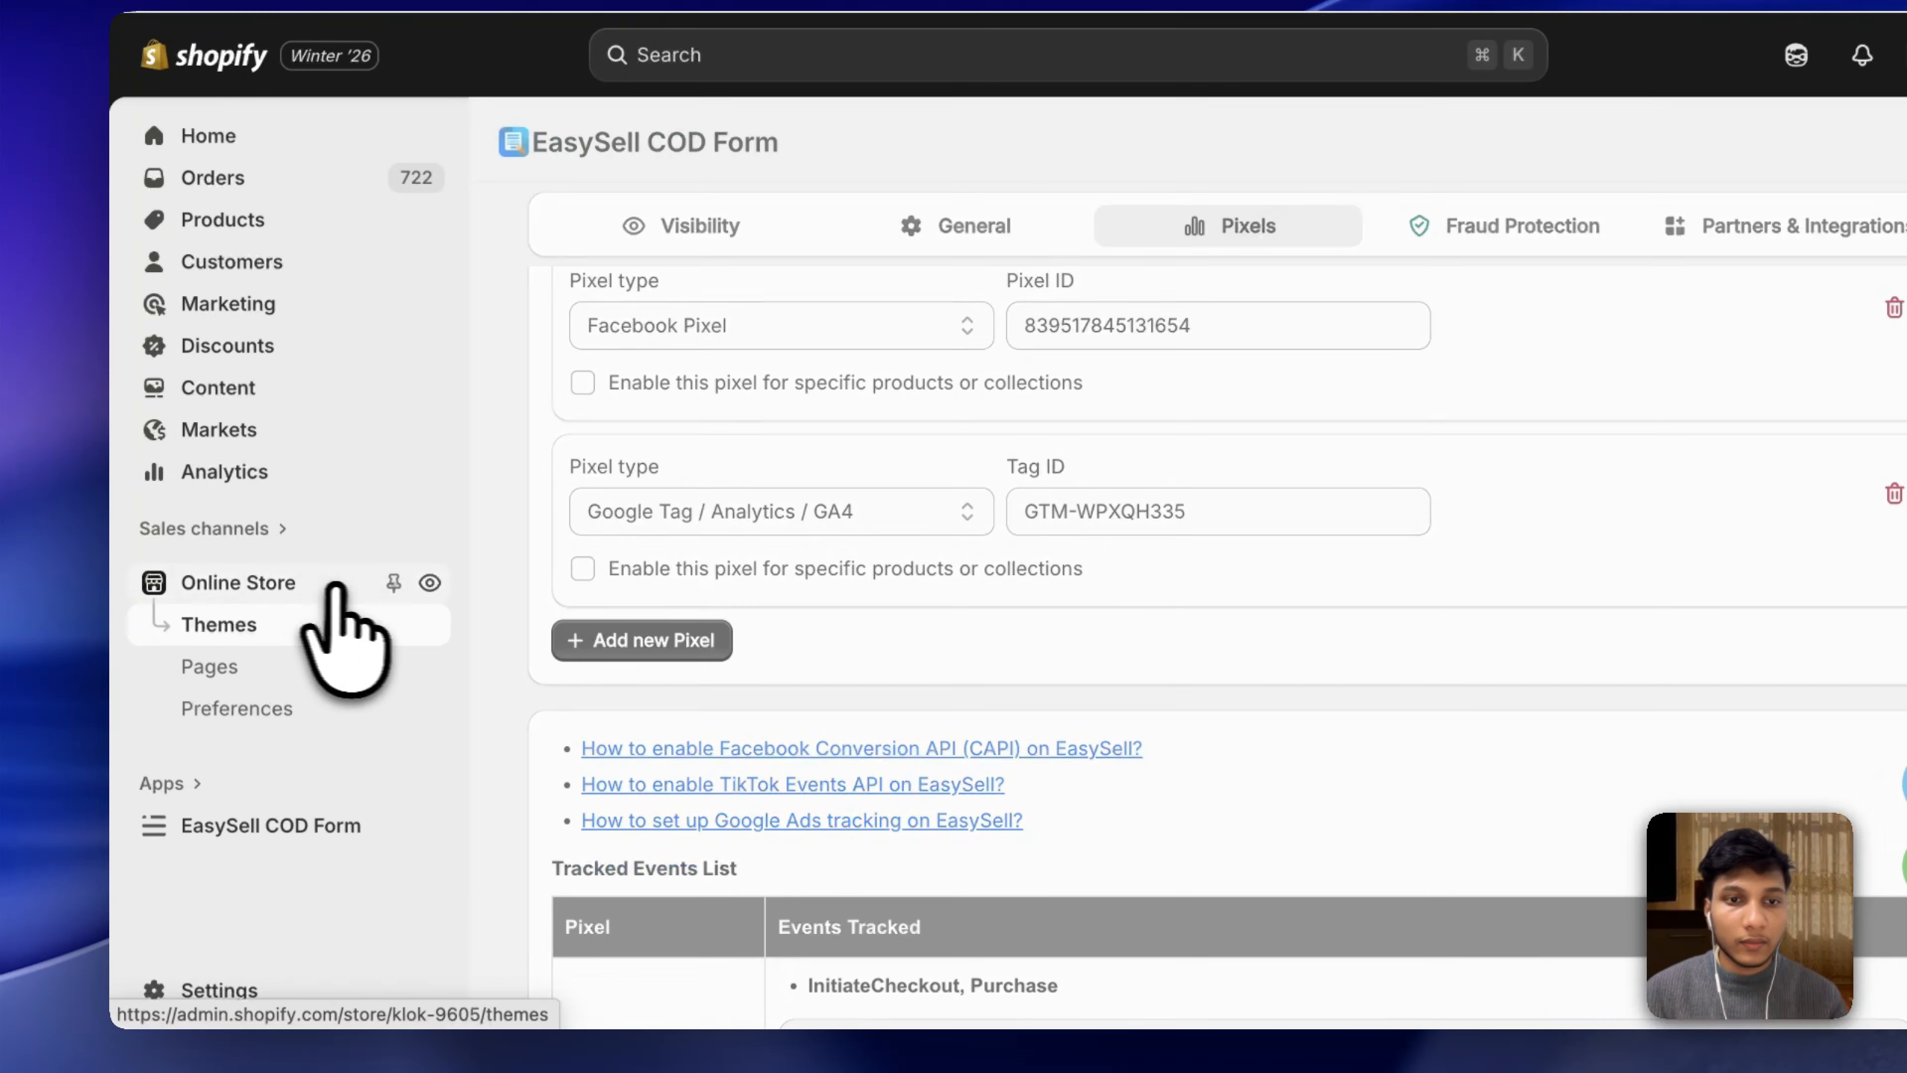
left_click(391, 585)
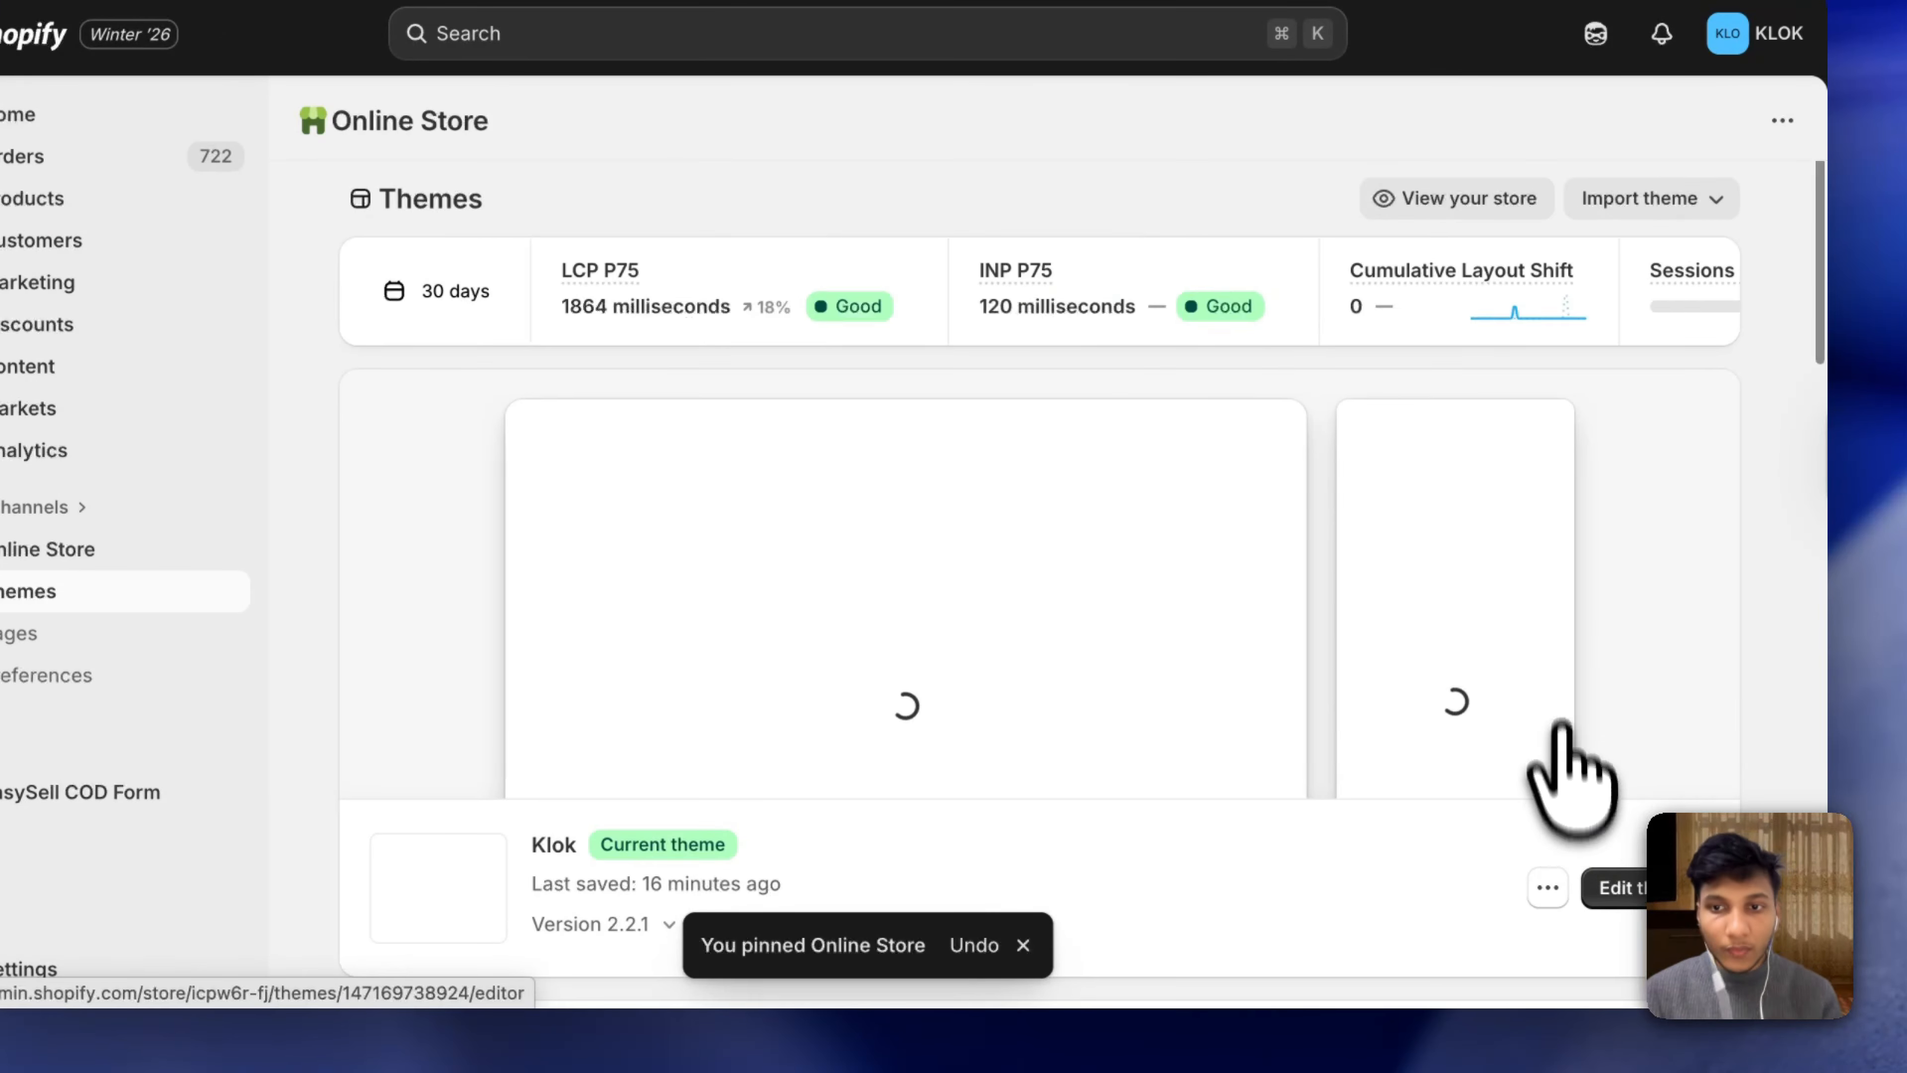
scroll(1554, 758, "down", 3)
left_click(1545, 724)
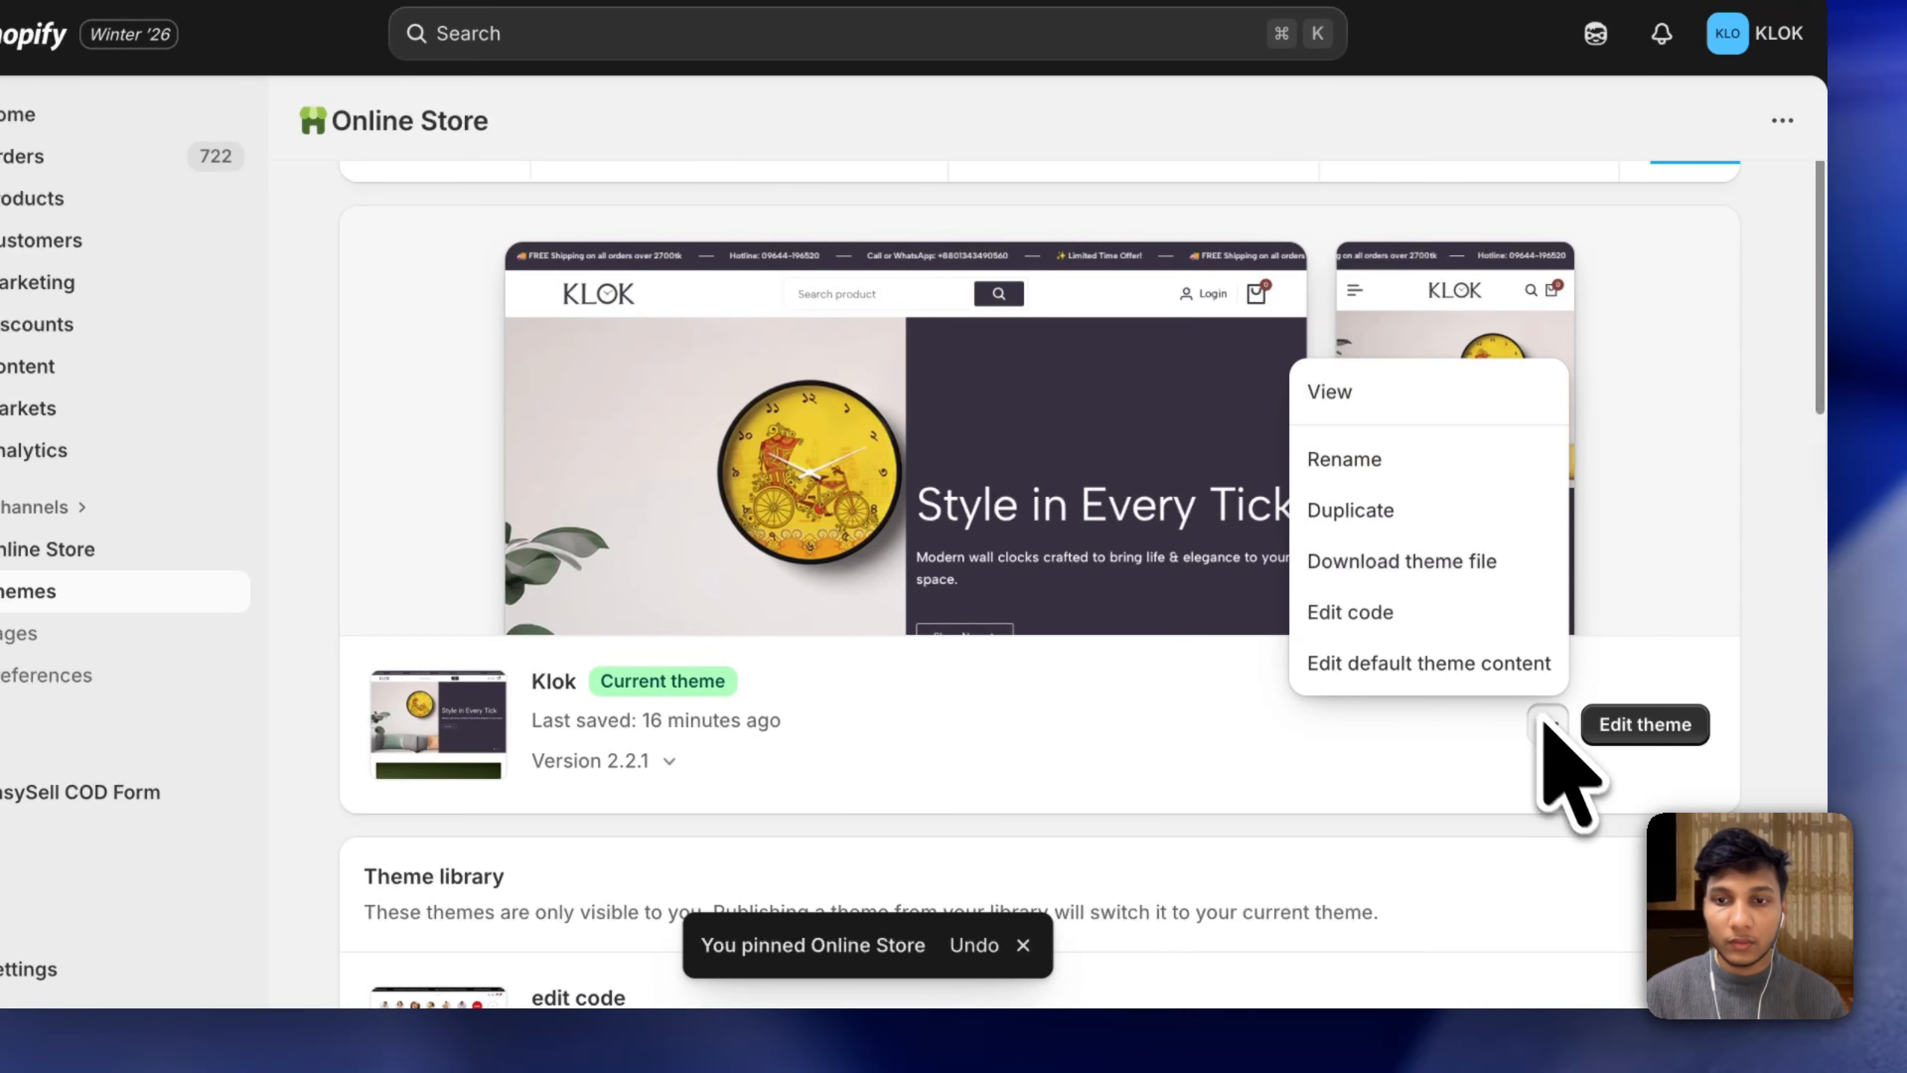
left_click(1386, 613)
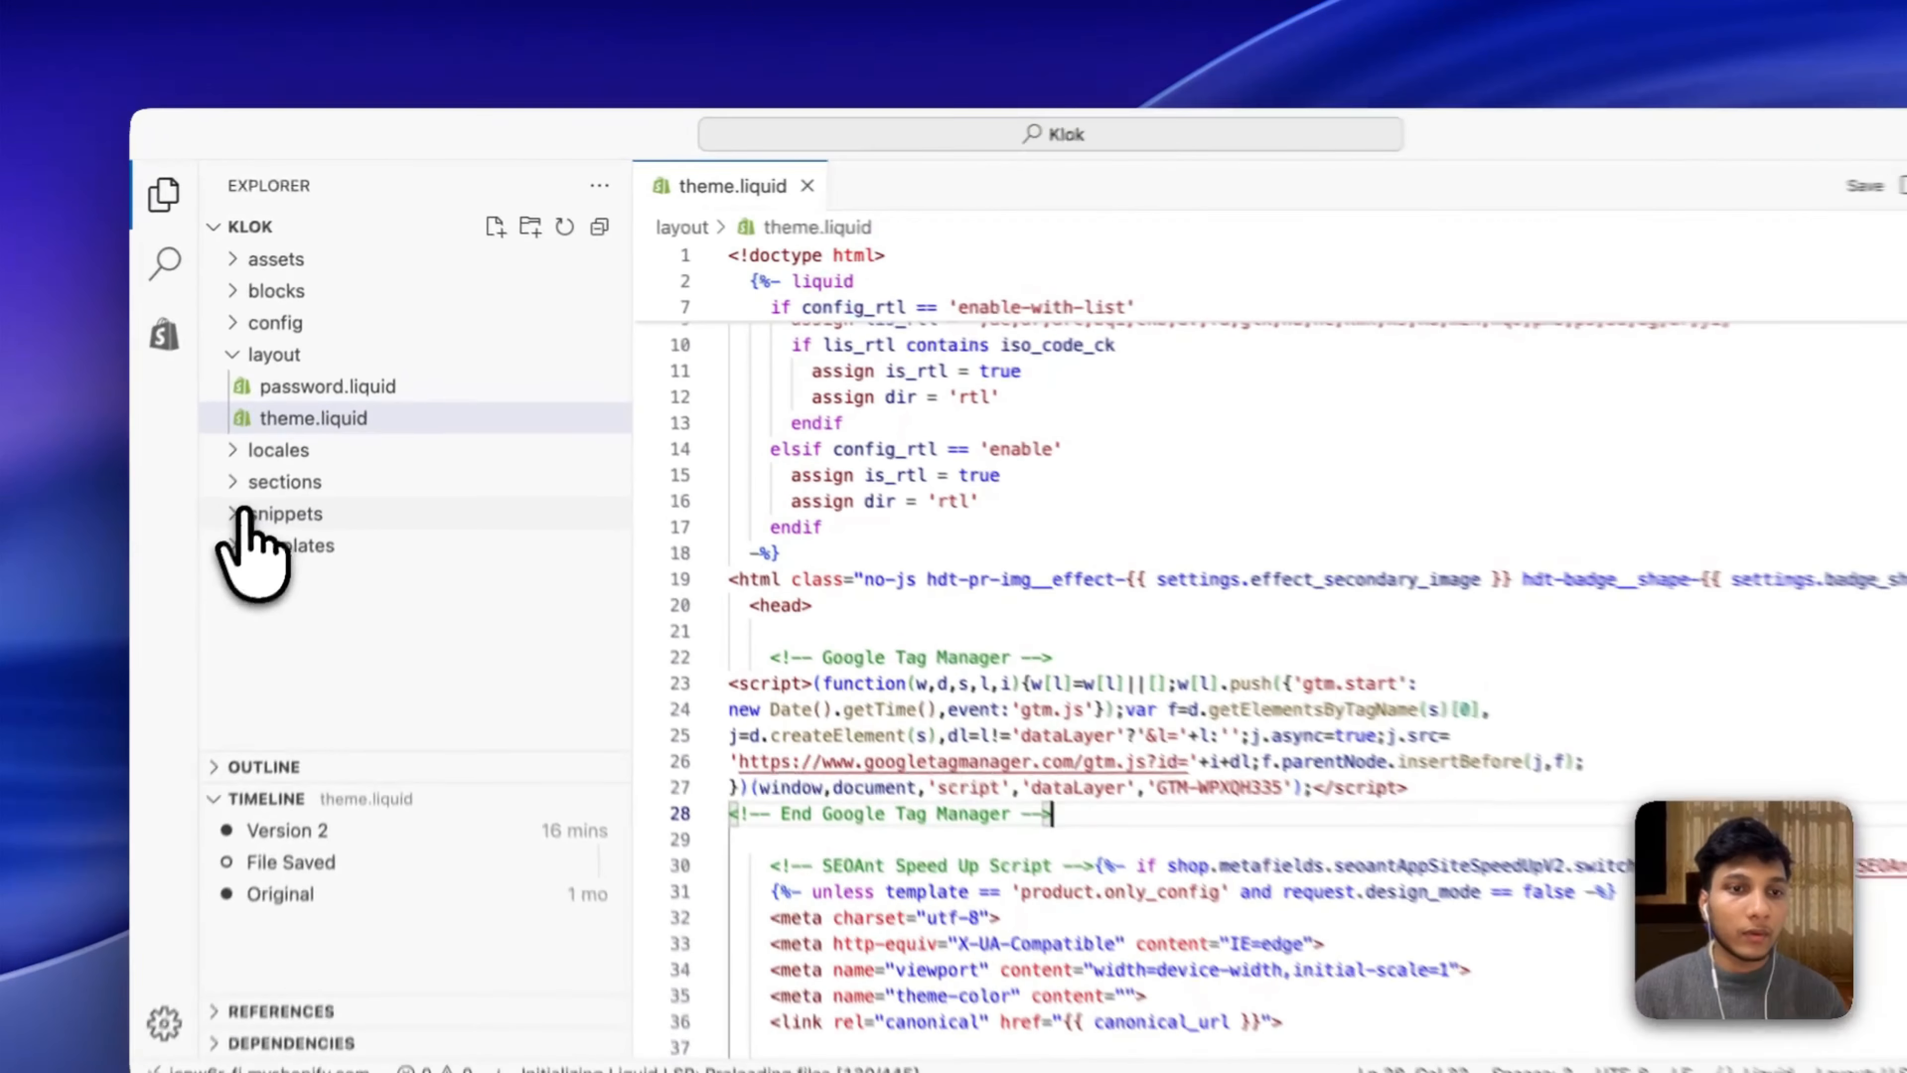
Create a file named data-layer.liquid in the snippets folder and paste the copied data layer script into it.
left_click(300, 463)
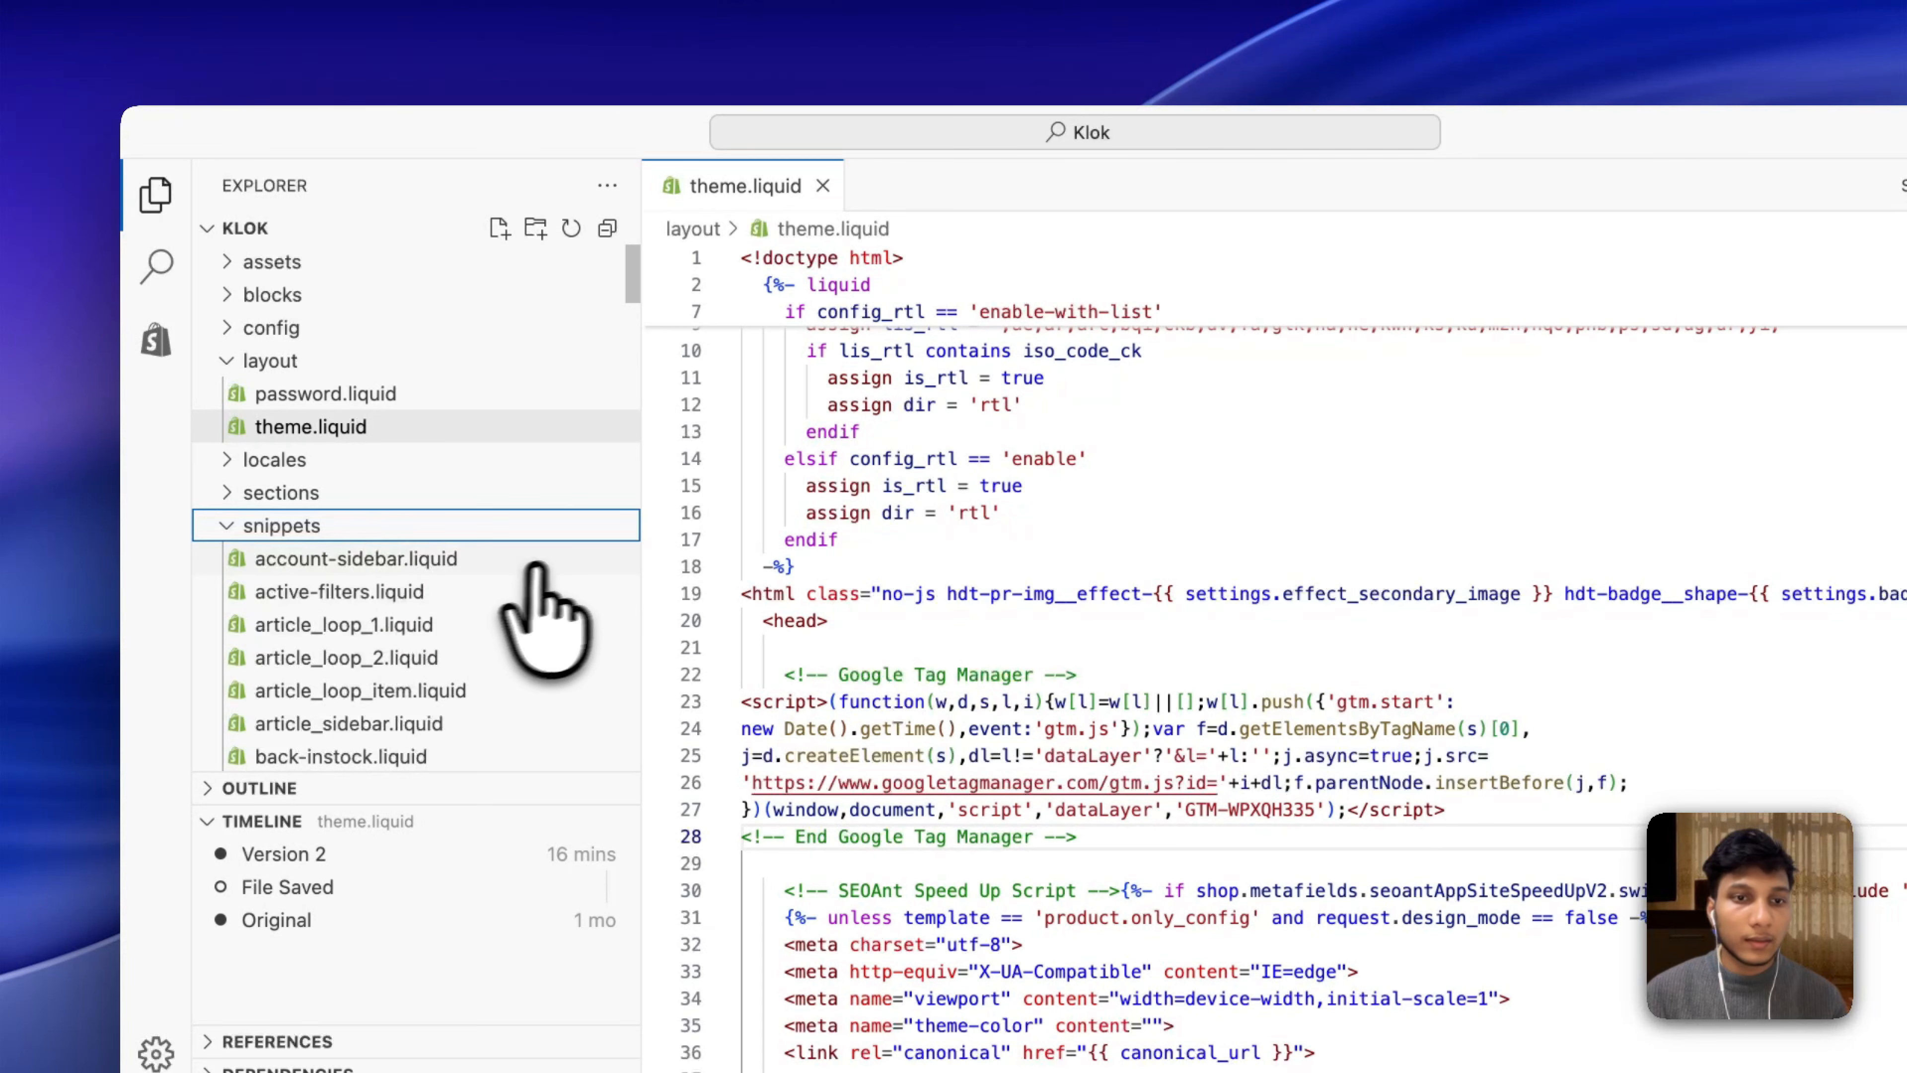
left_click(499, 228)
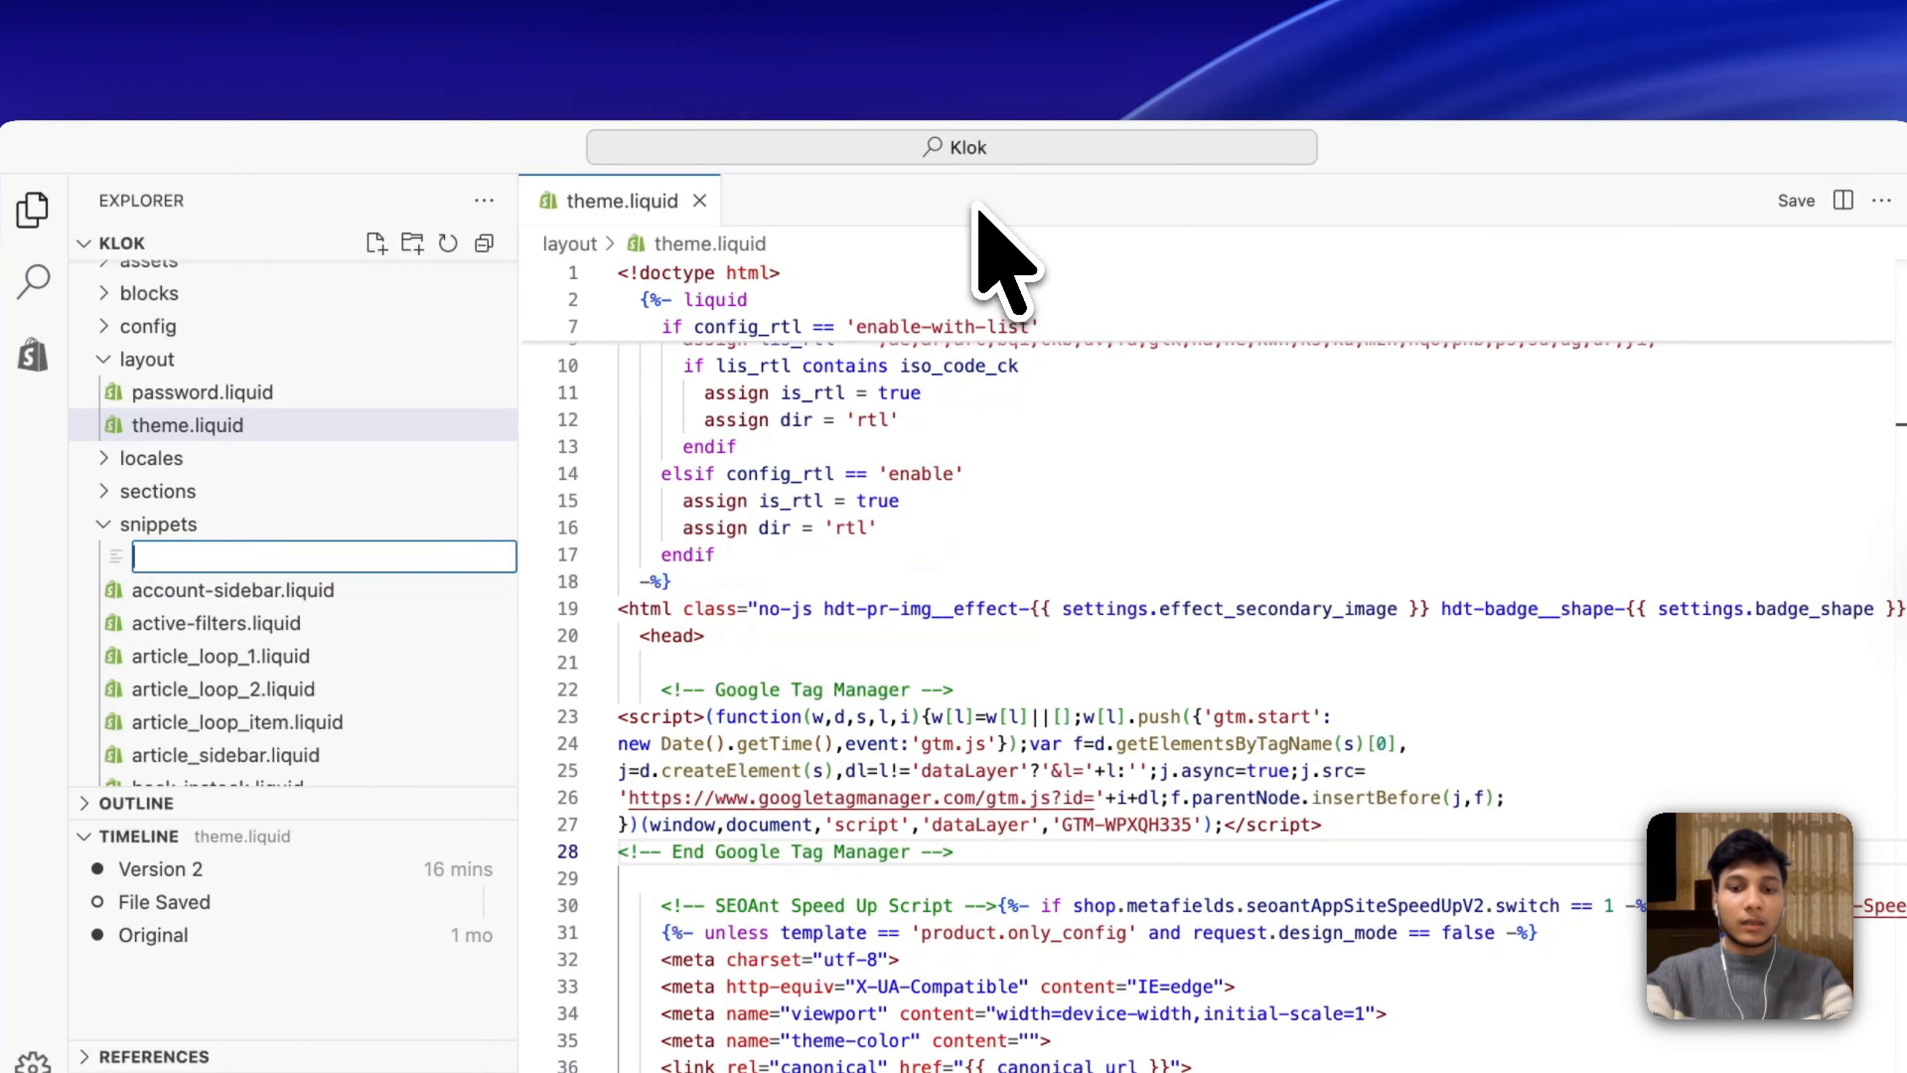
type("data-layer.liquid")
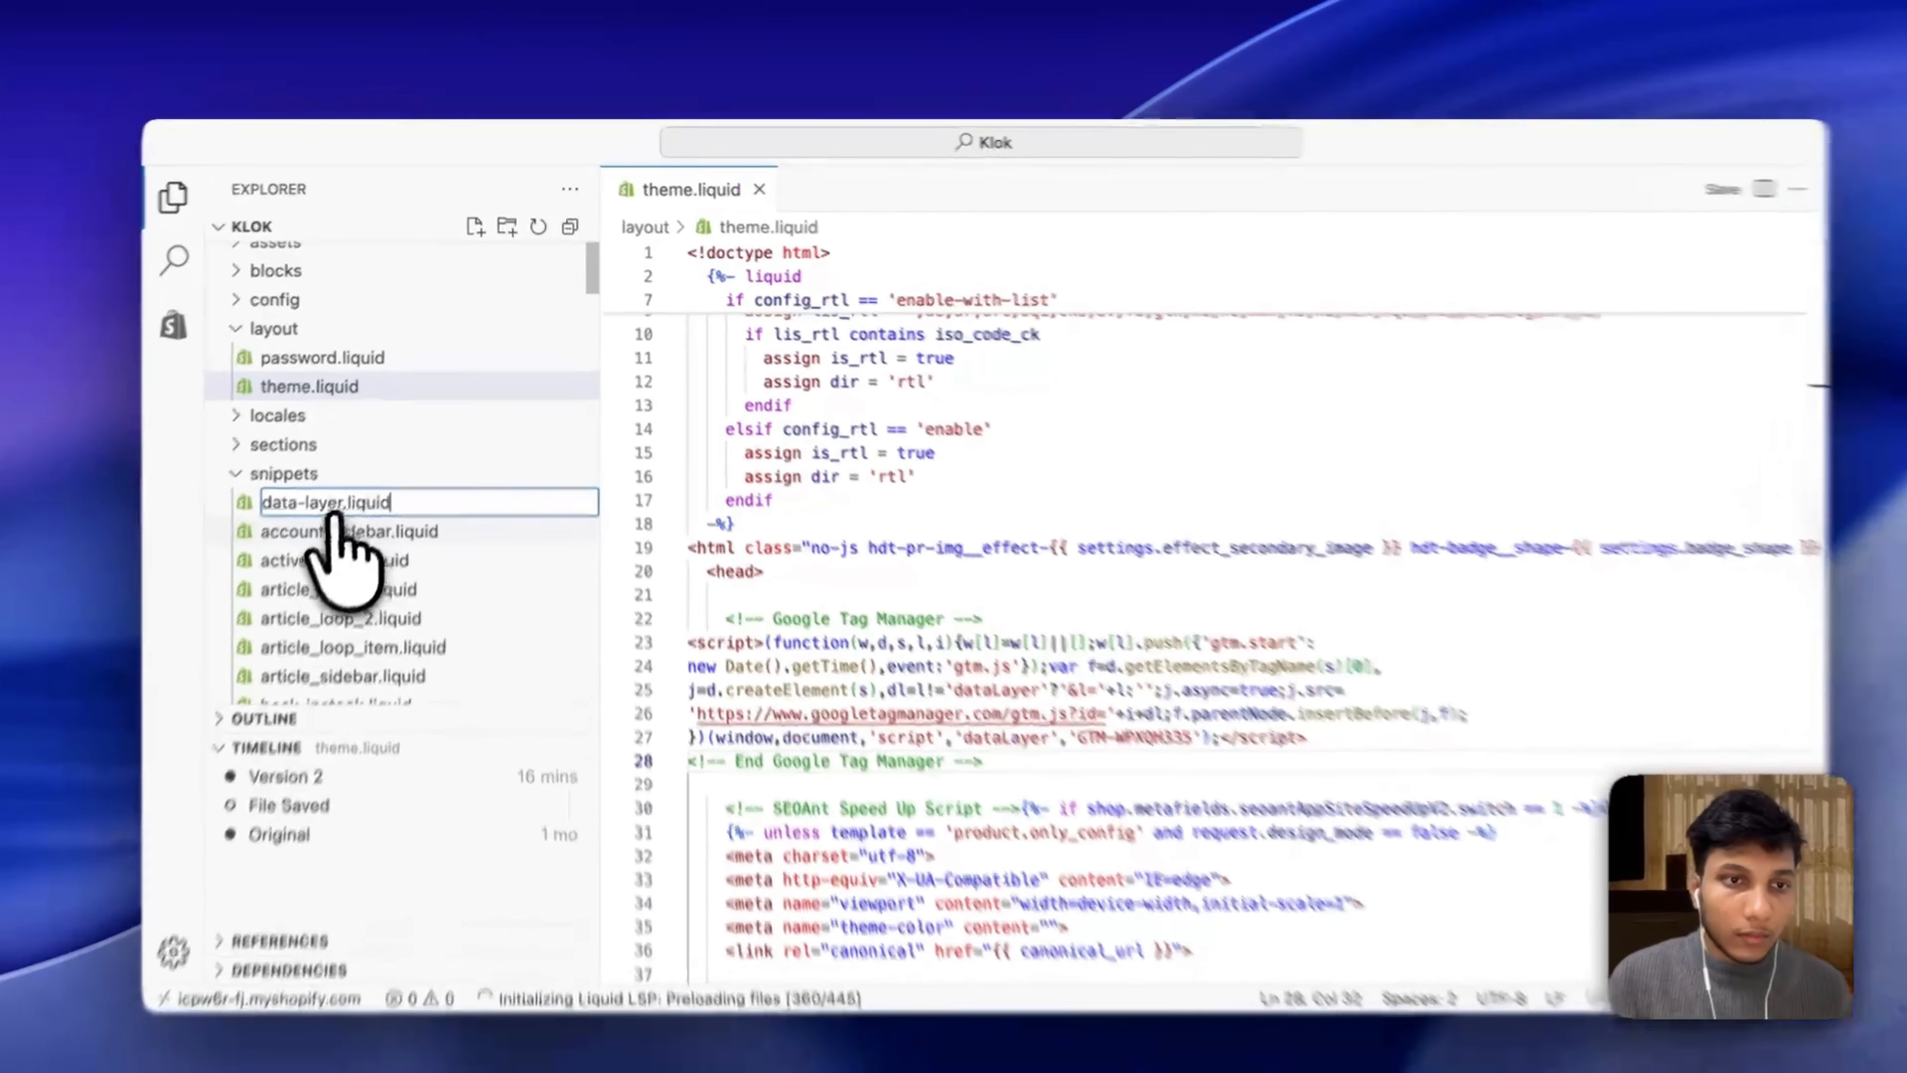
left_click(348, 531)
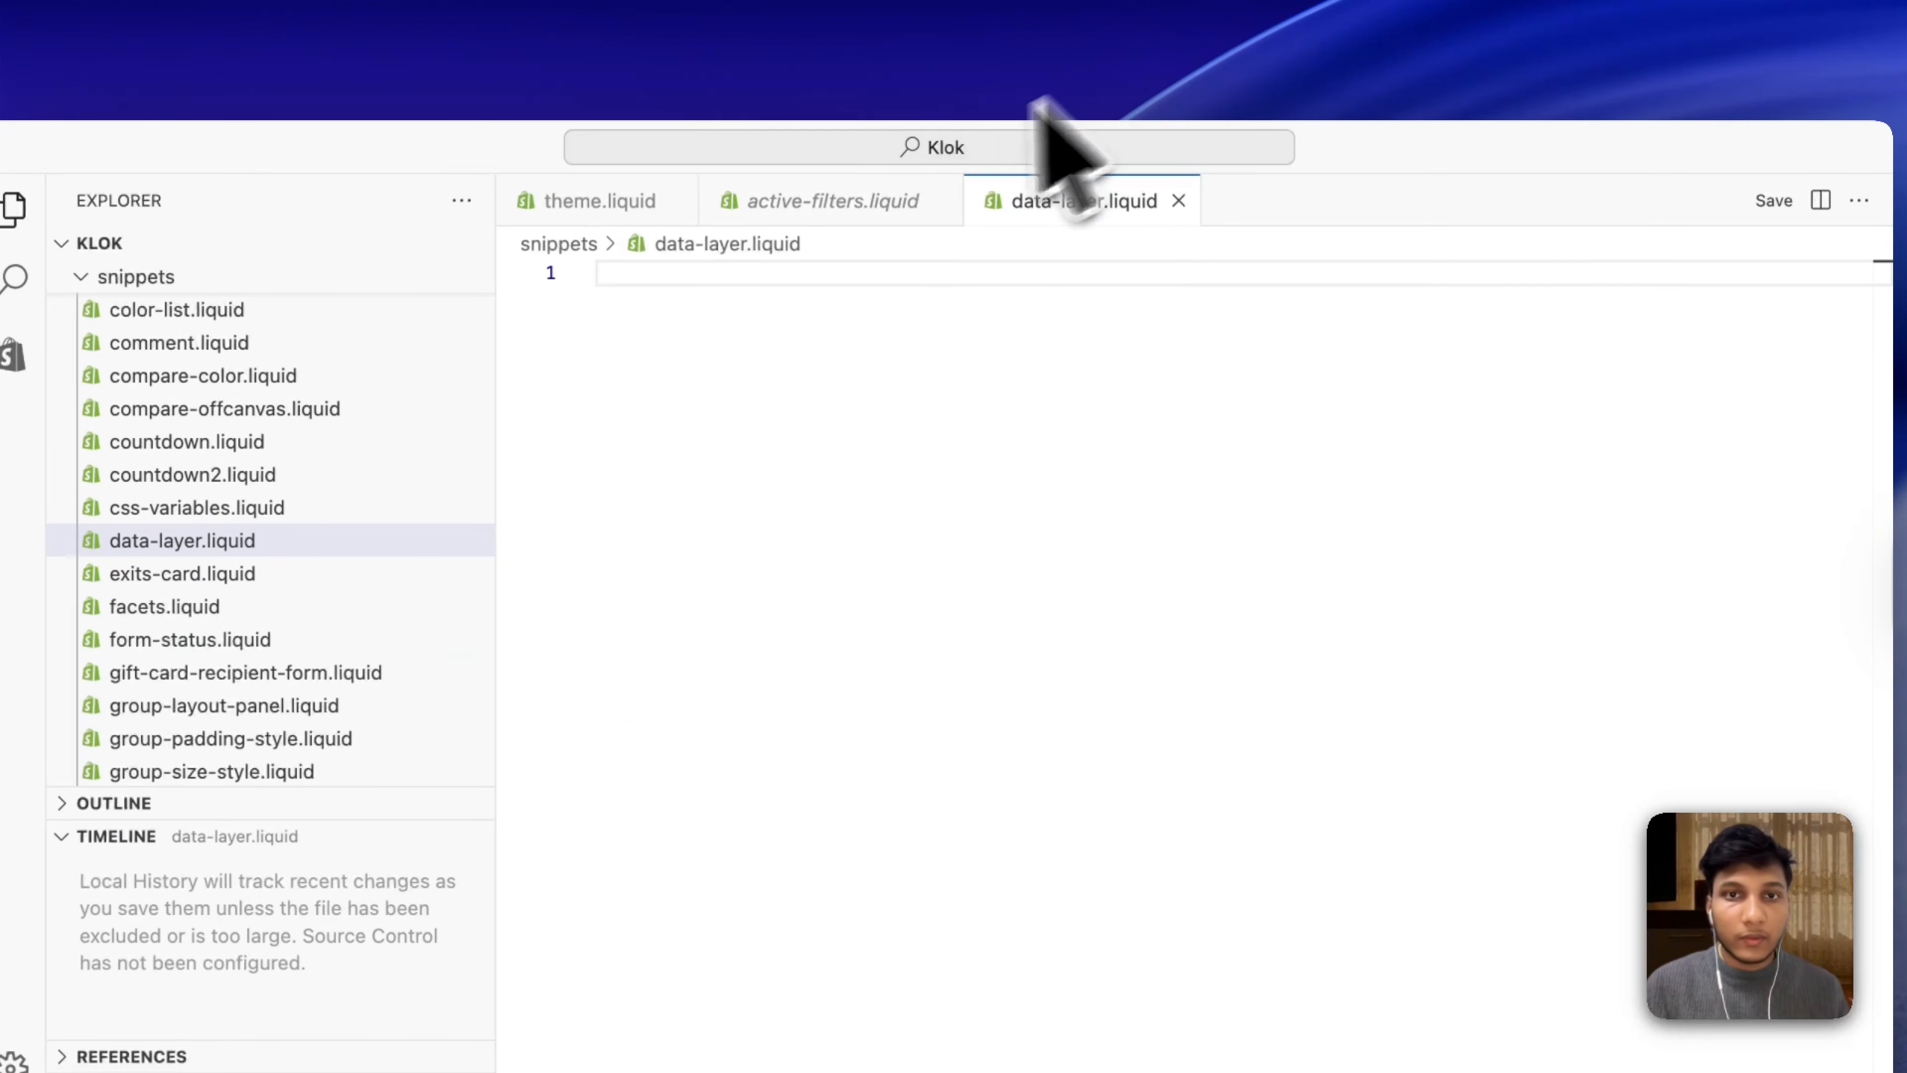
key("super+v")
Set this.eventPrefix to 'ak' near the start of the data-layer.liquid script and save the file.
scroll(981, 436, "up", 15)
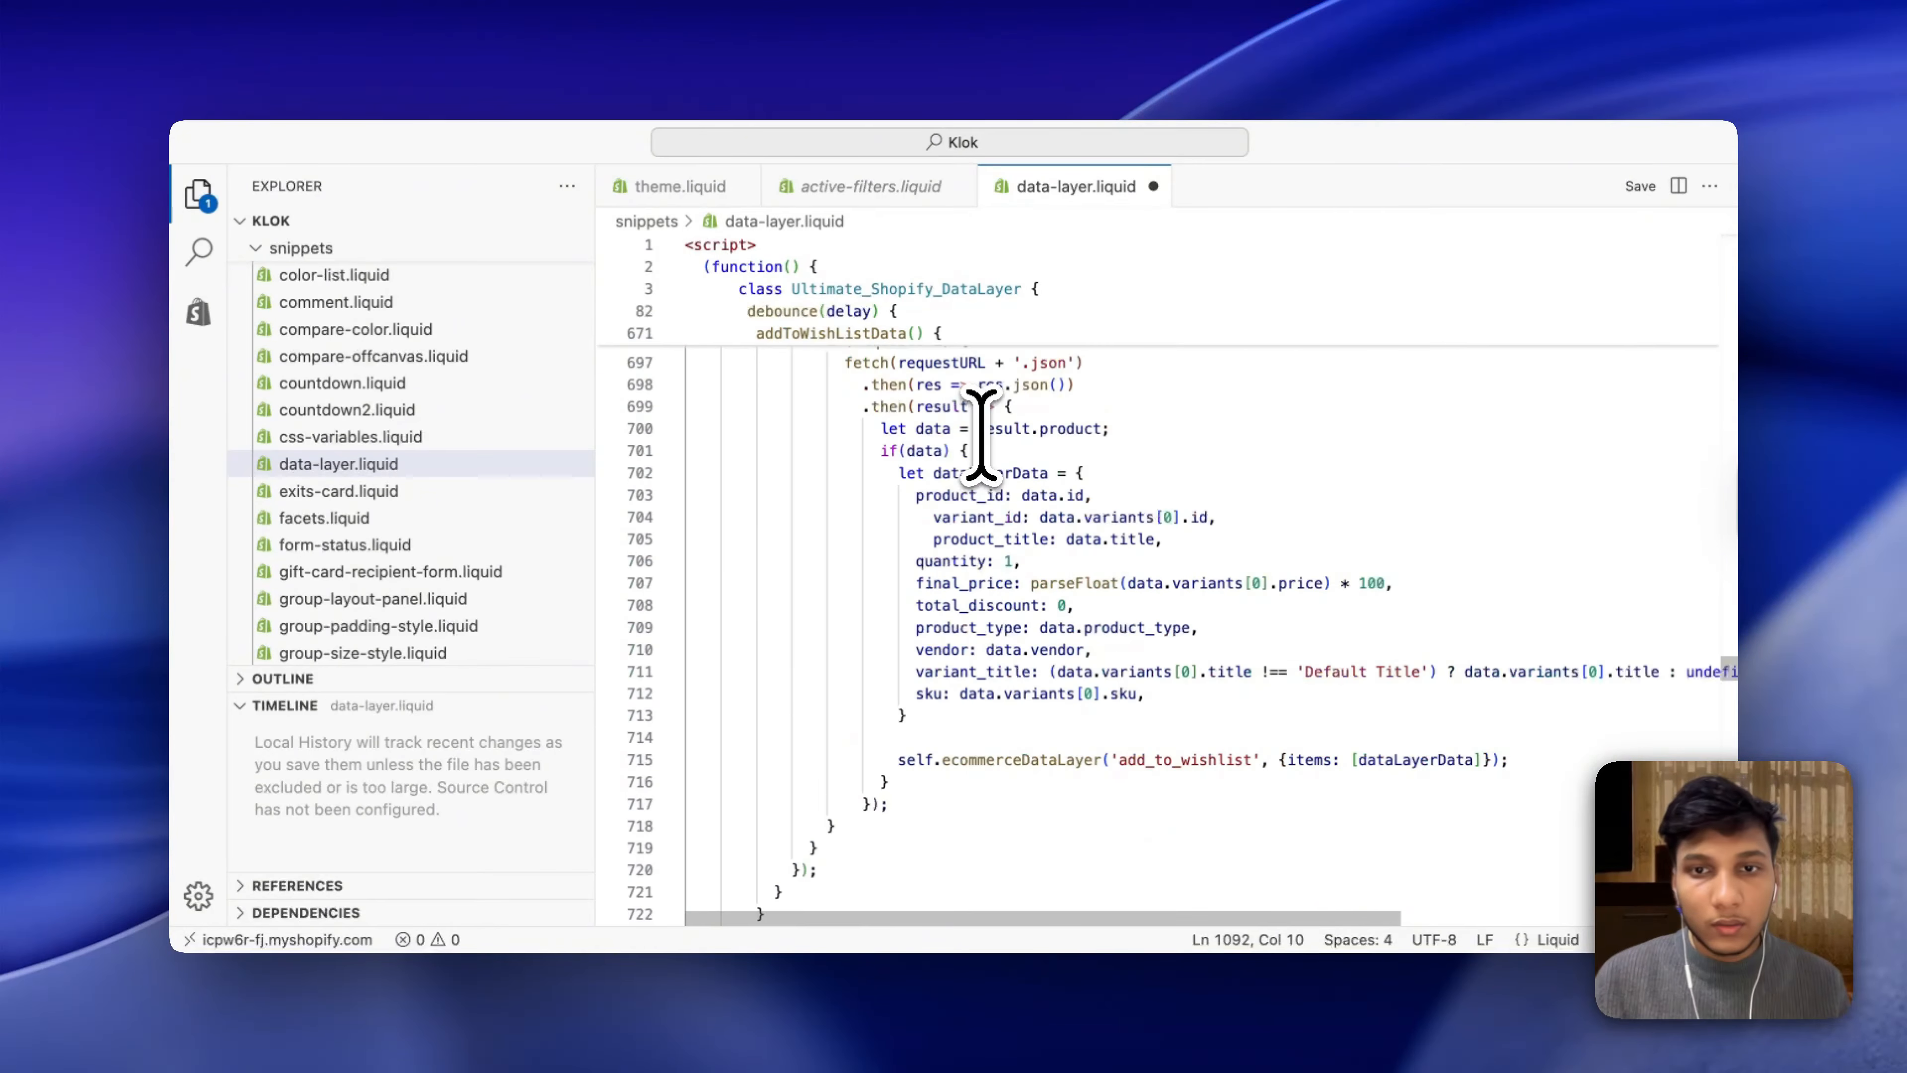
scroll(981, 436, "up", 20)
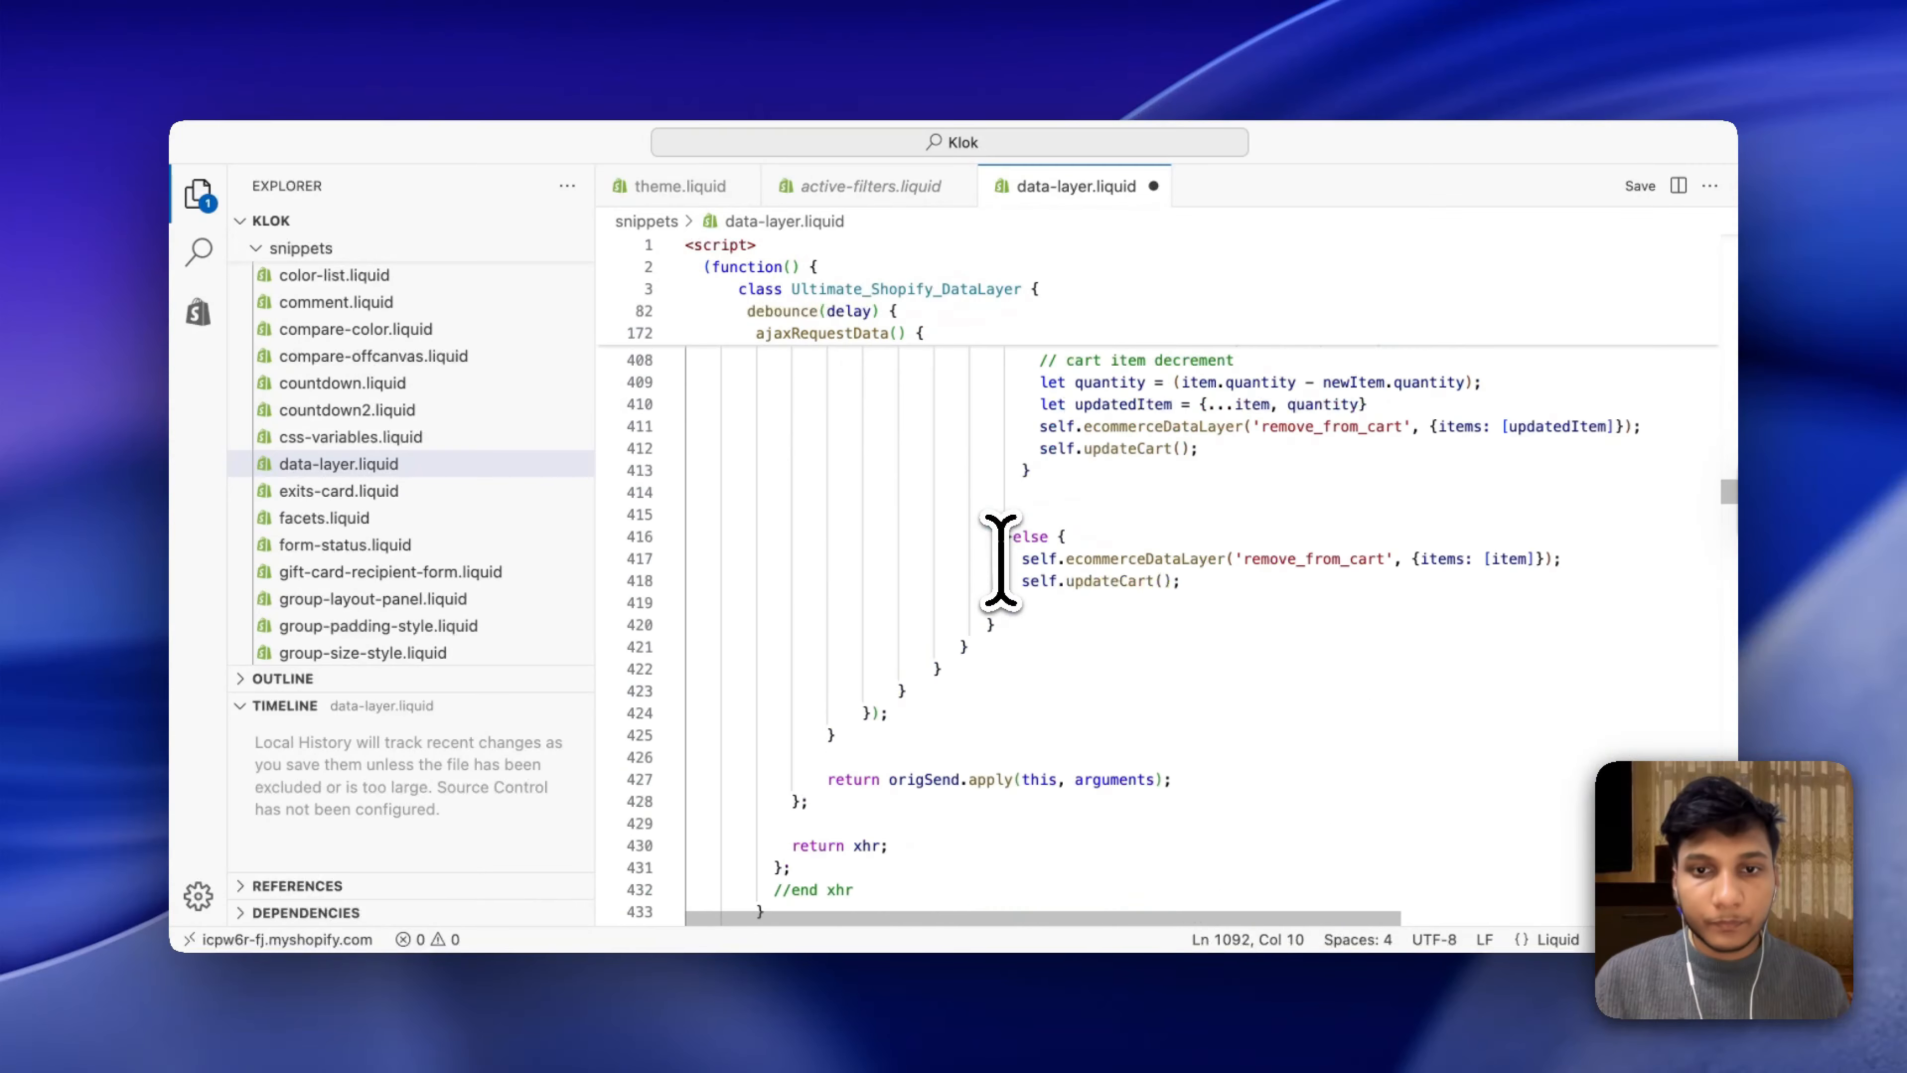
scroll(1018, 622, "up", 20)
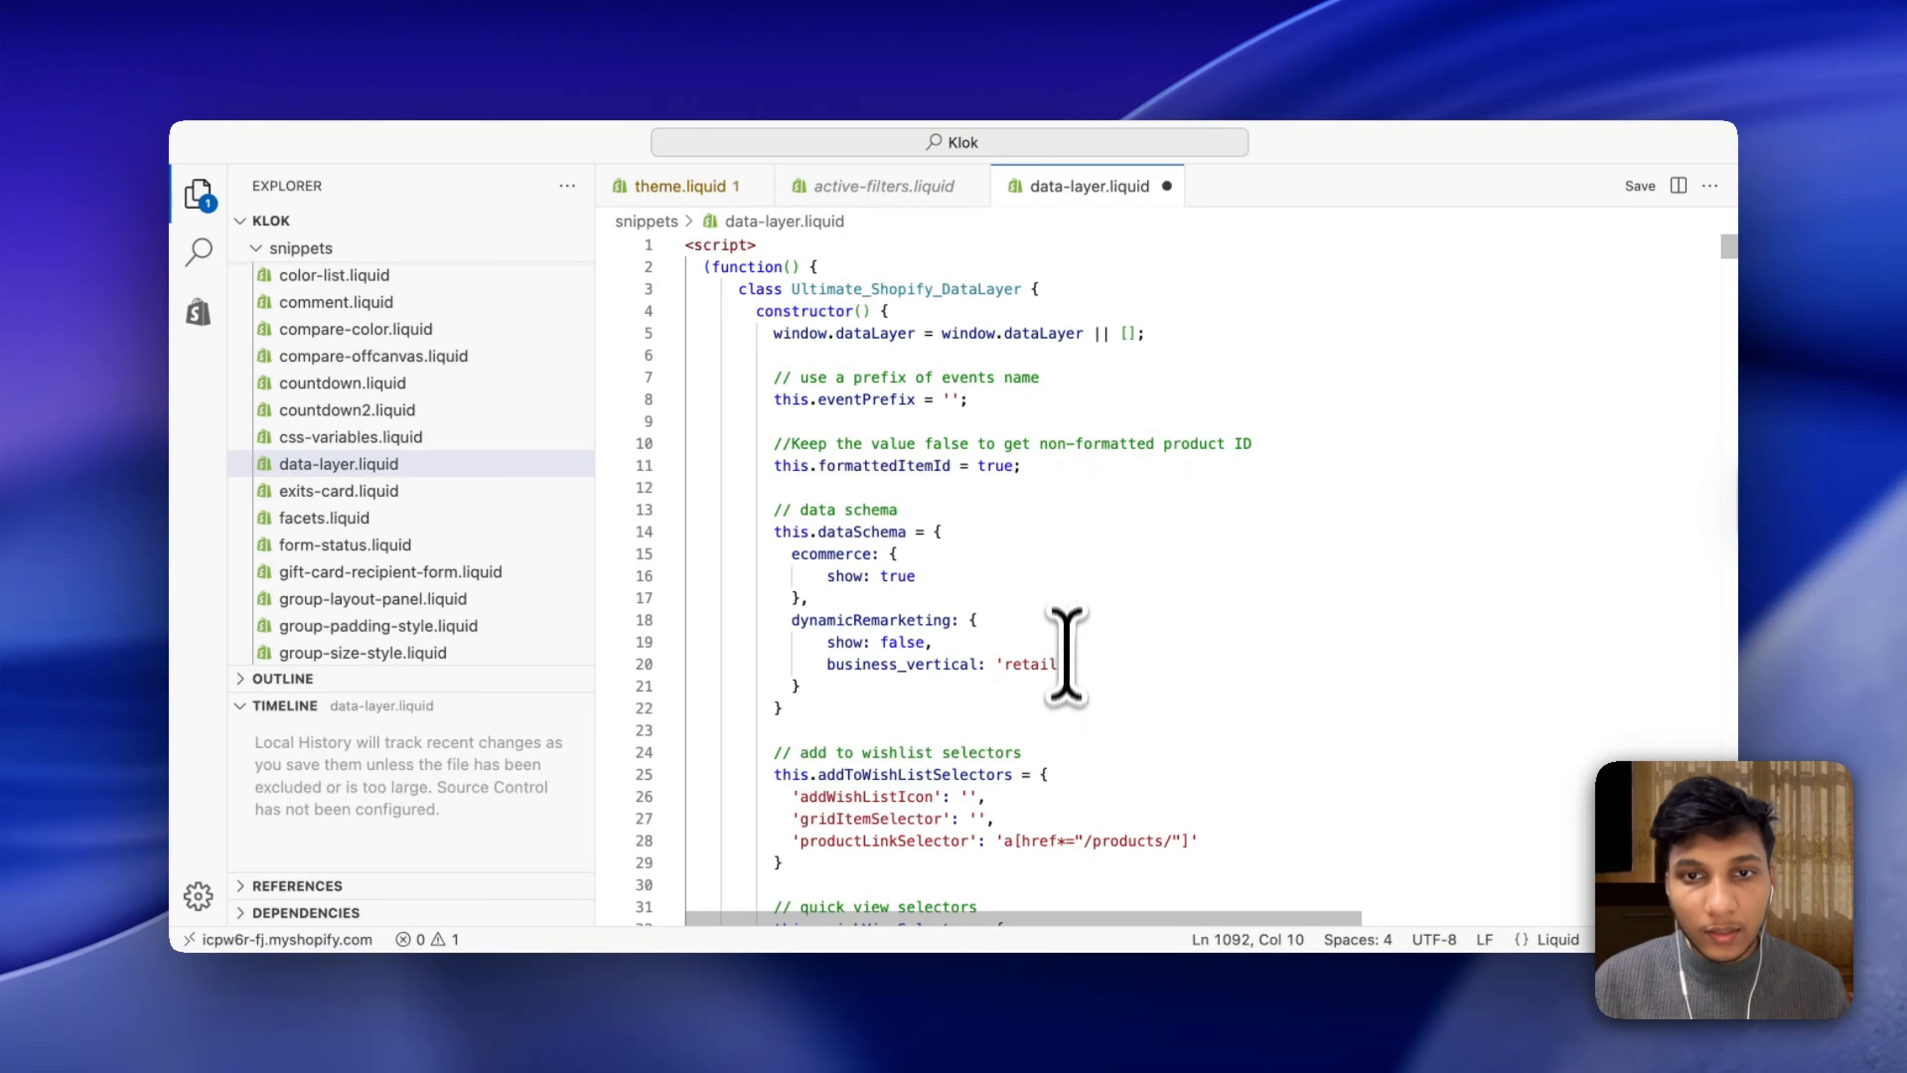
left_click(944, 402)
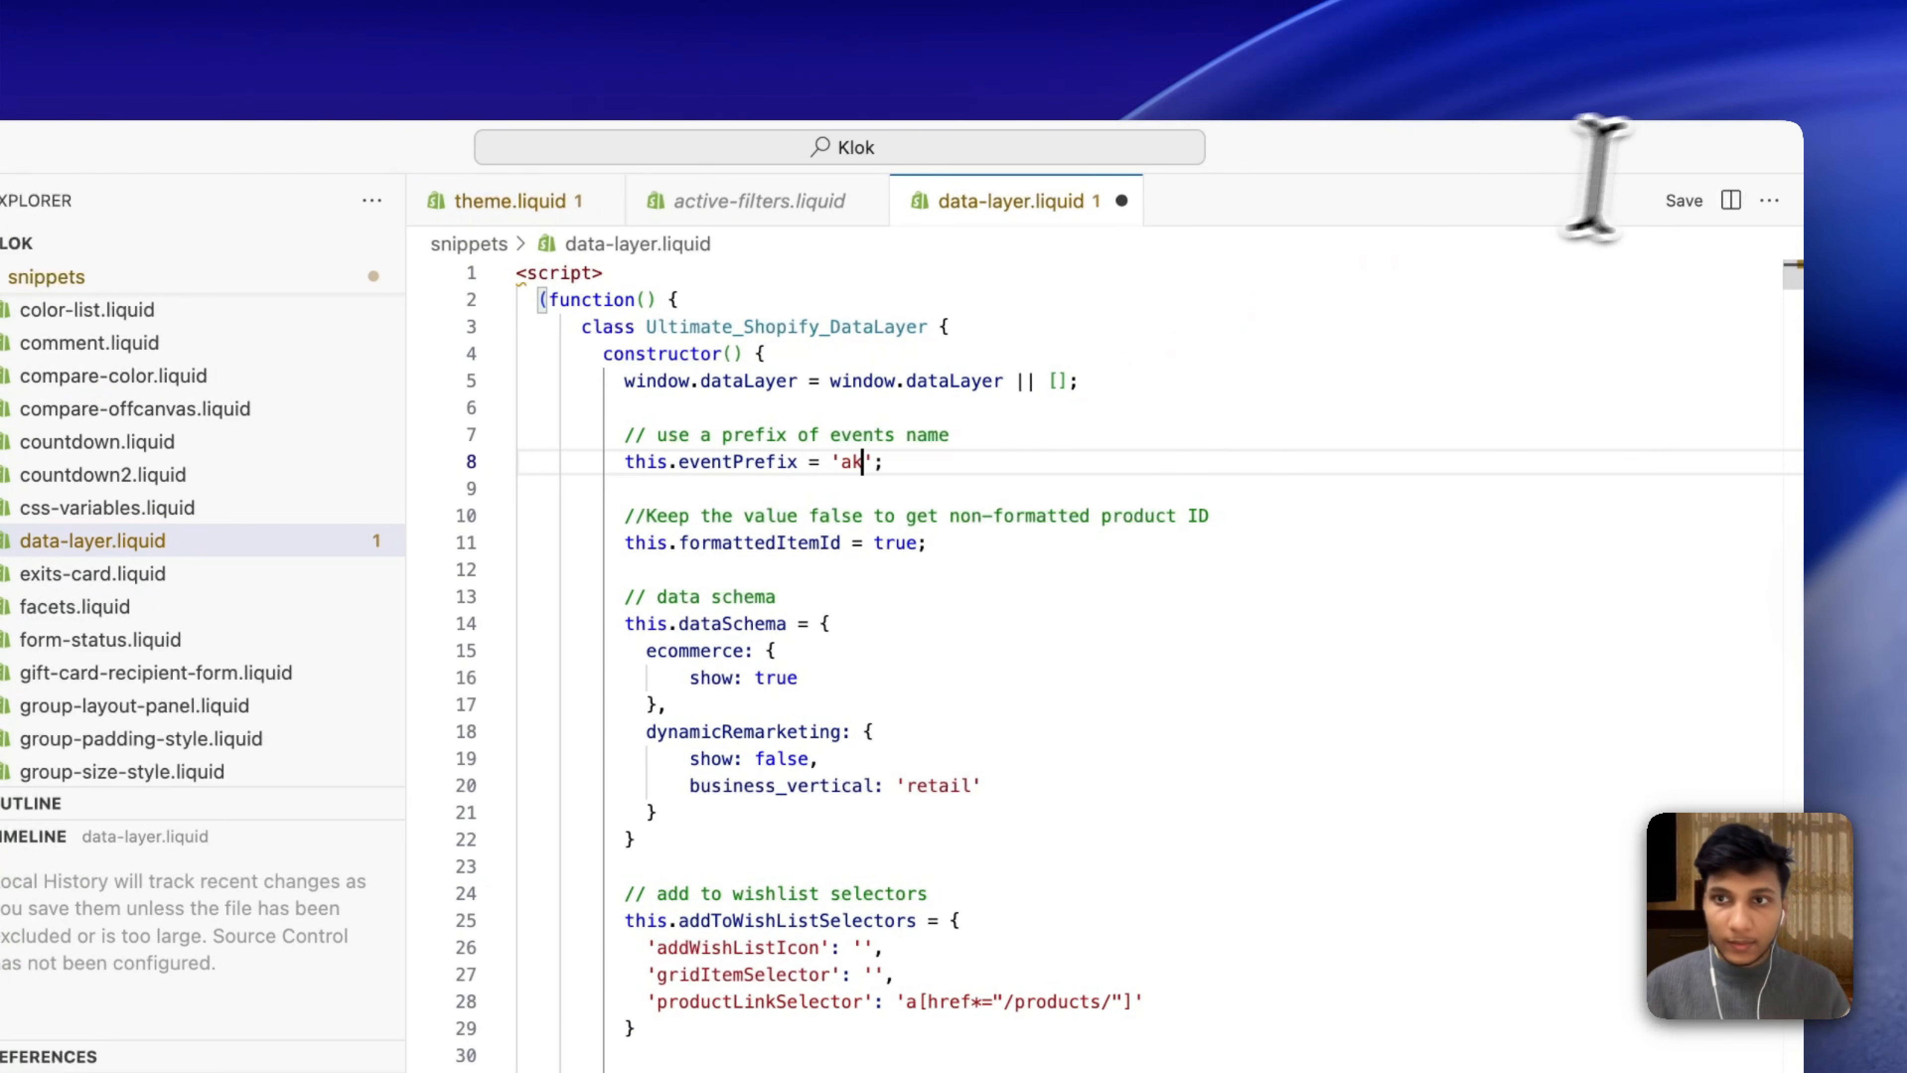
key("super+s")
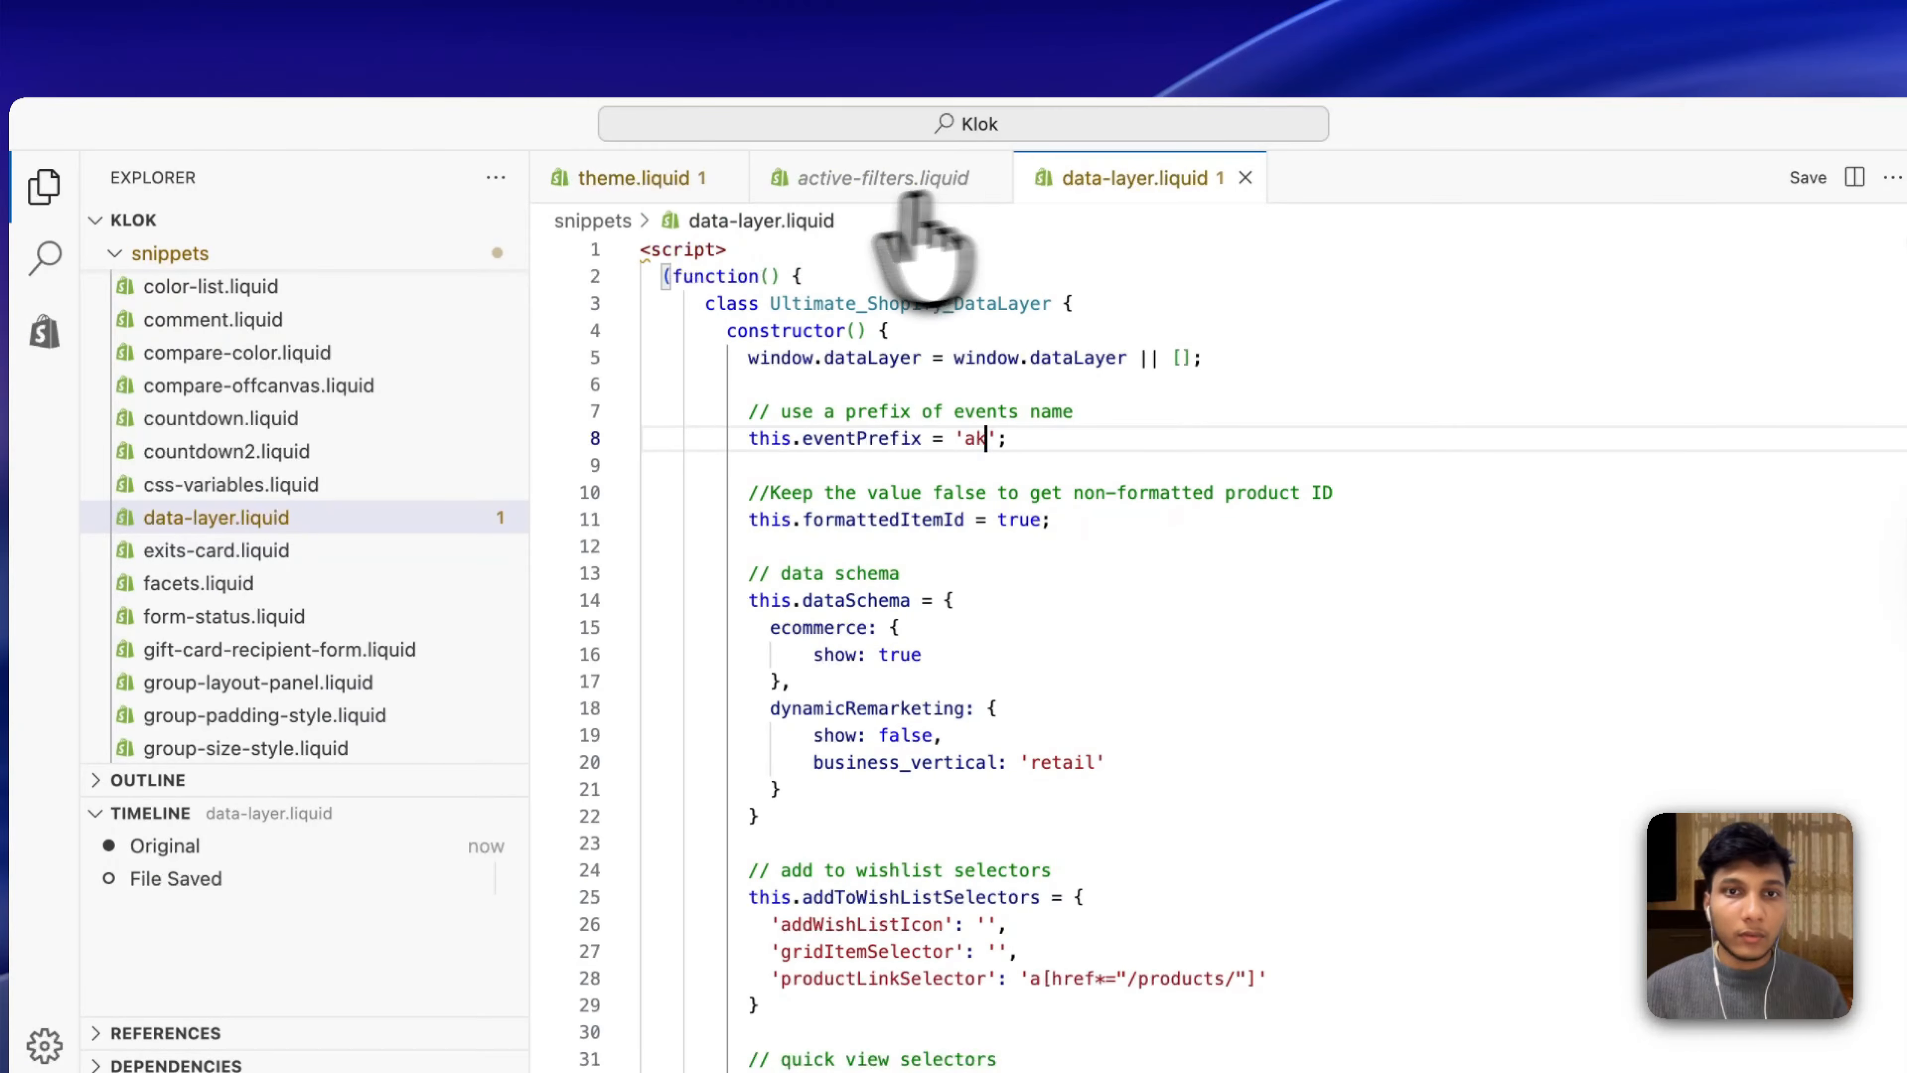
Bring theme.liquid to the front, then copy the {% include 'ultimate-datalayer' %} line from Step-2 of the Notion guide.
left_click(620, 185)
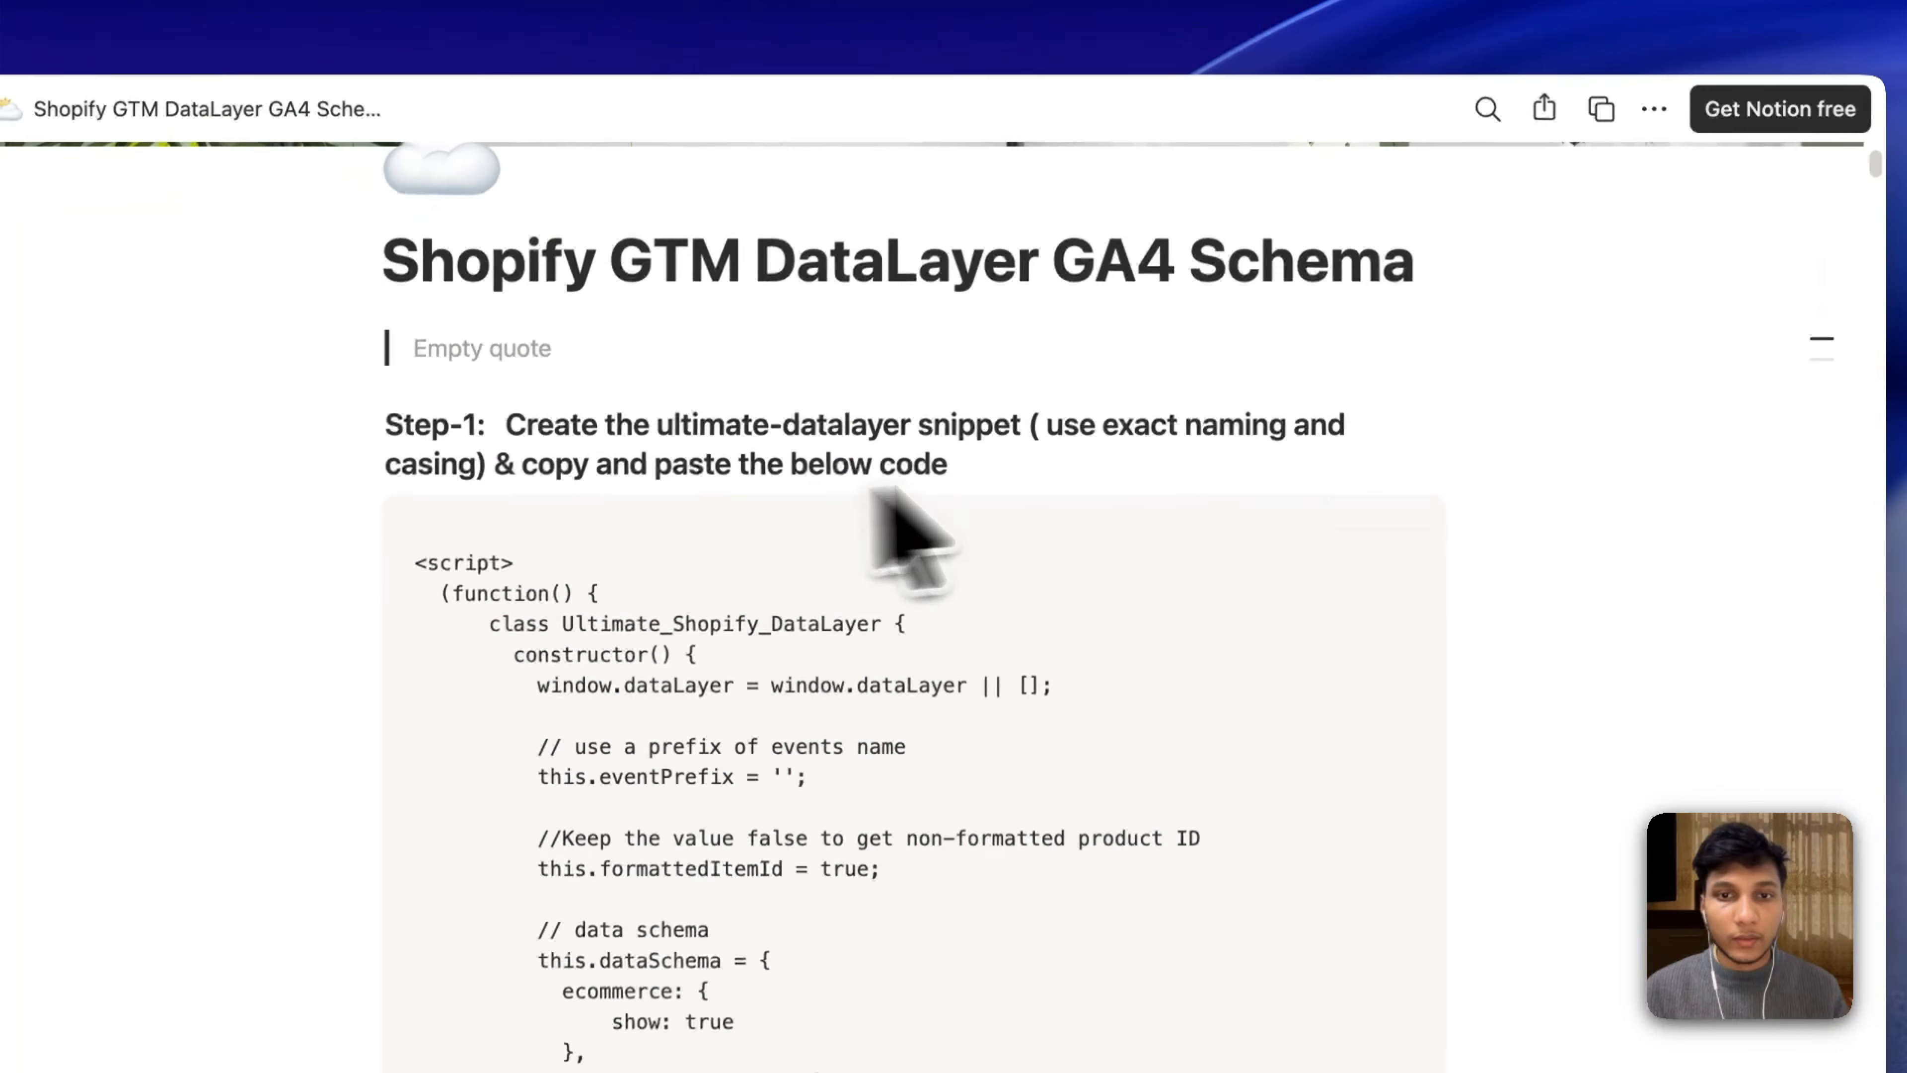
scroll(1150, 533, "down", 15)
scroll(1150, 532, "down", 15)
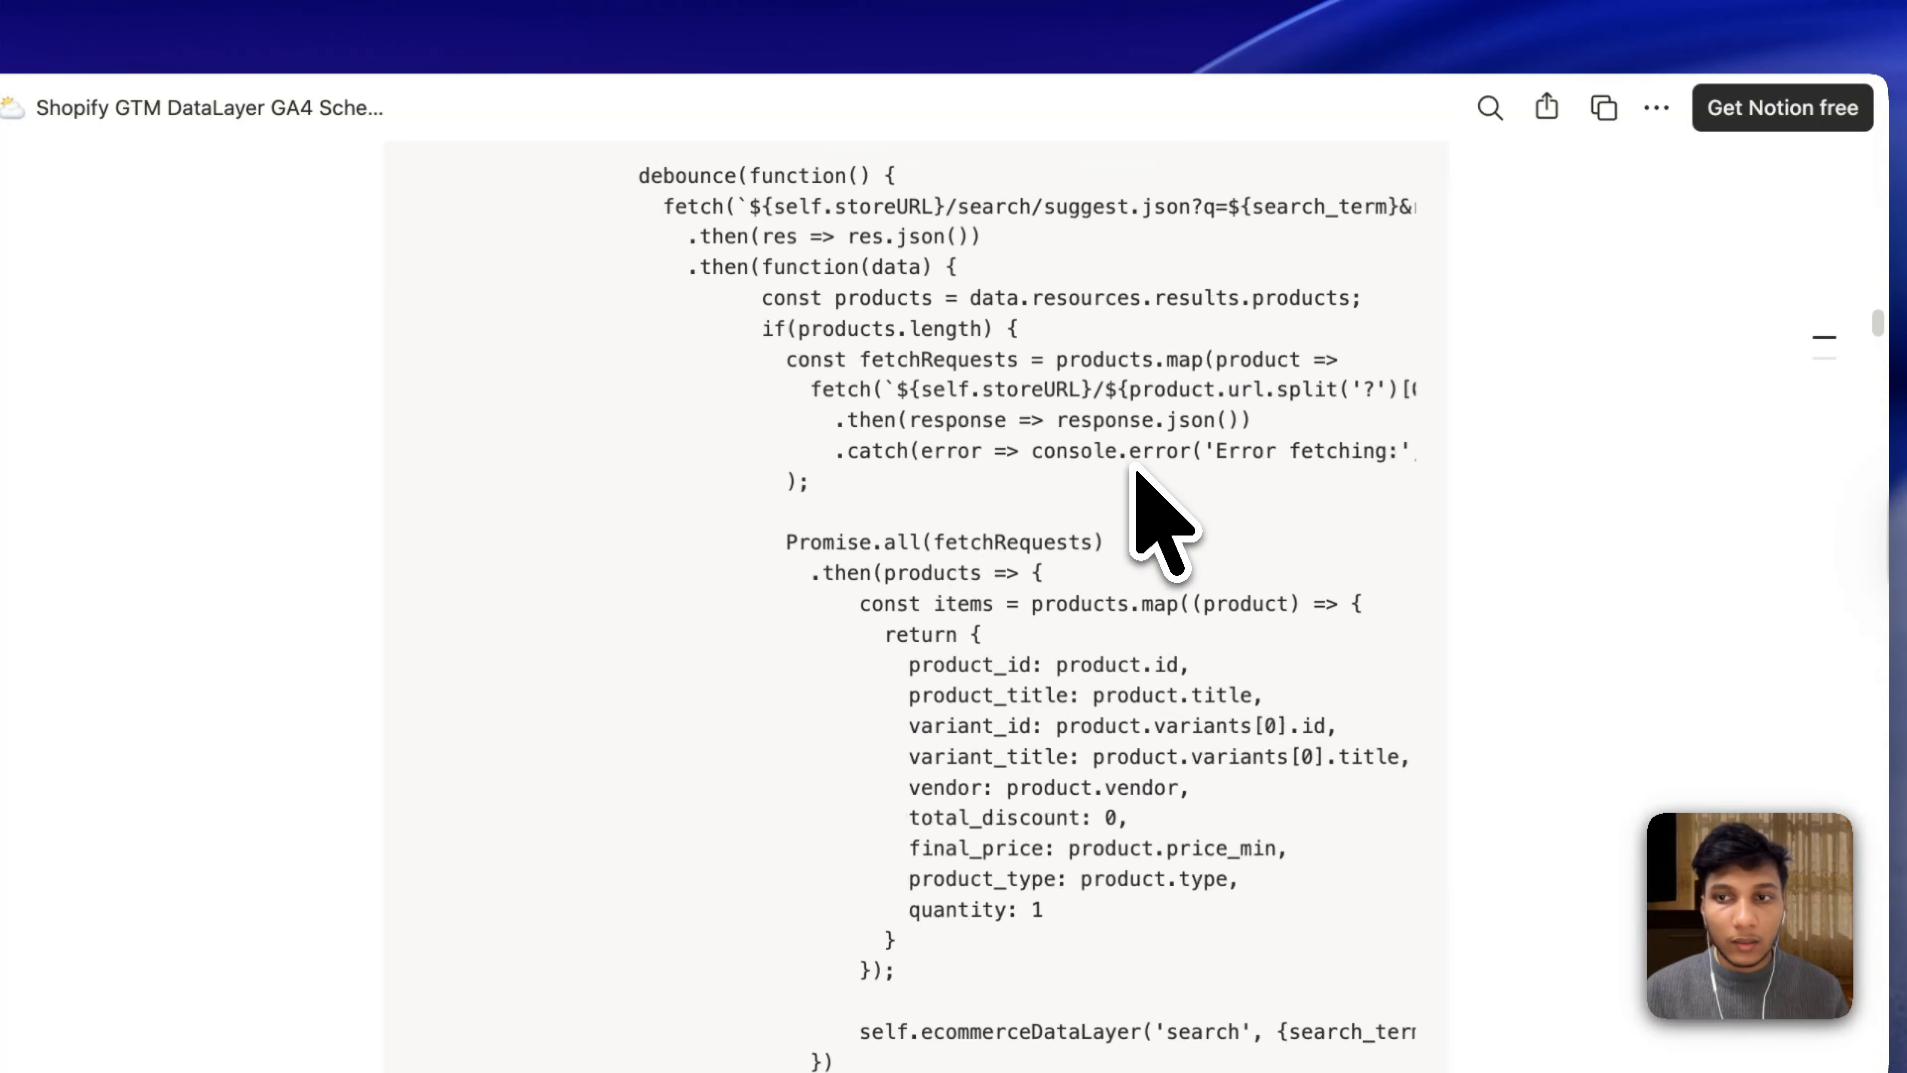
mouse_move(1791, 401)
left_click(1553, 441)
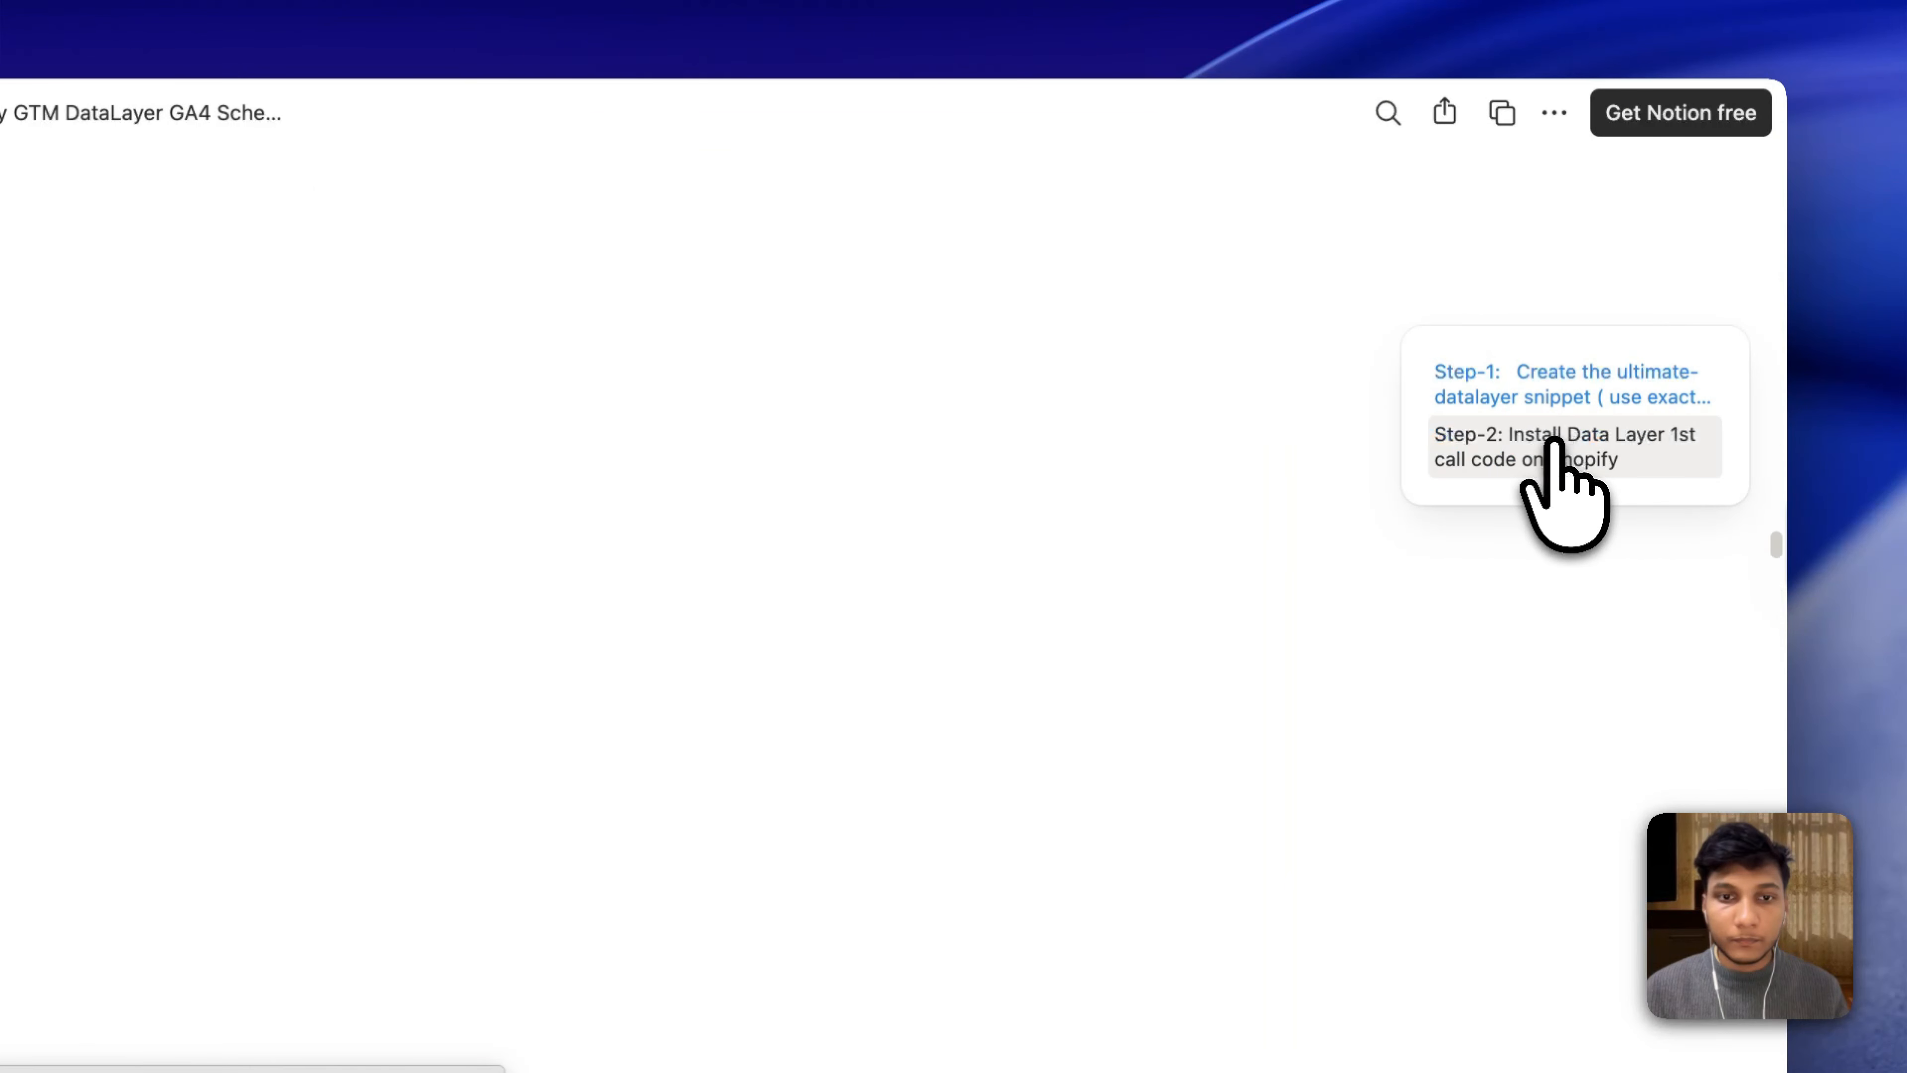
scroll(1194, 518, "down", 2)
scroll(1126, 511, "up", 1)
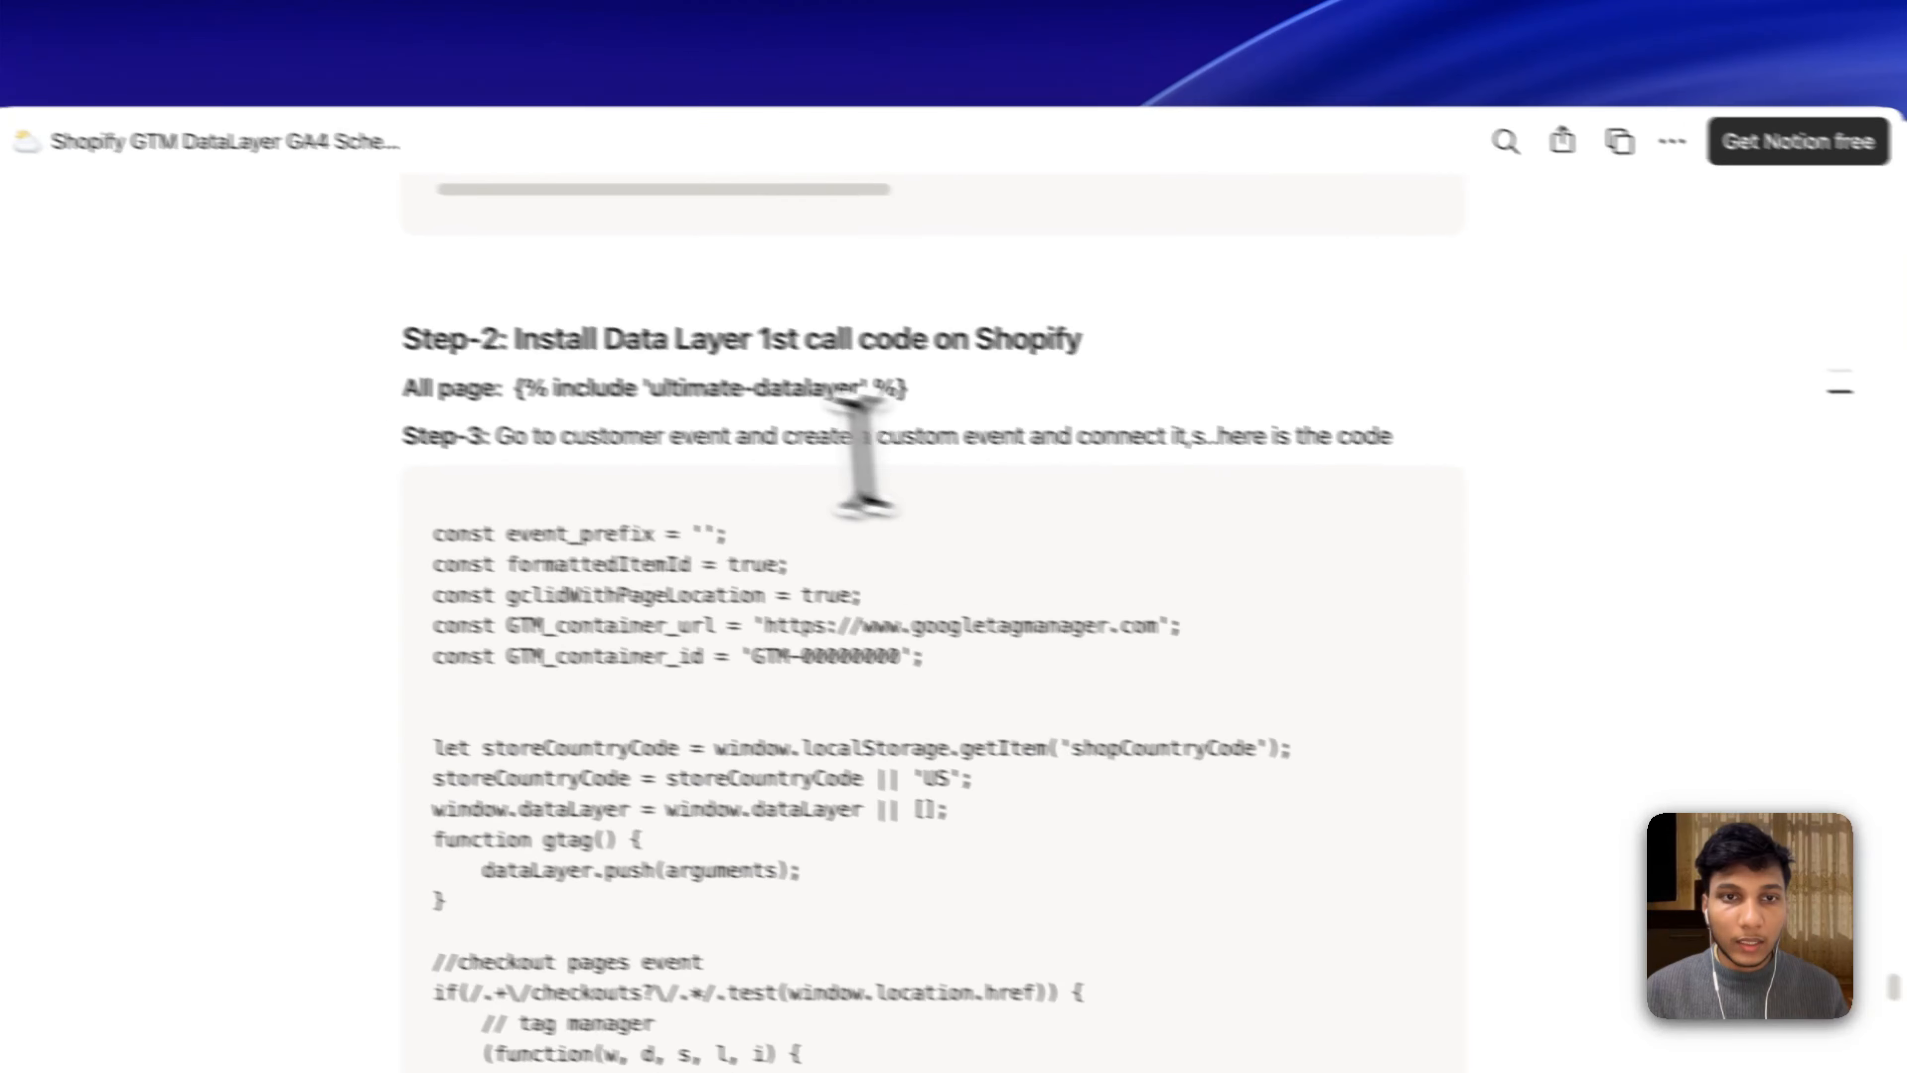
left_click_drag(400, 364, 554, 374)
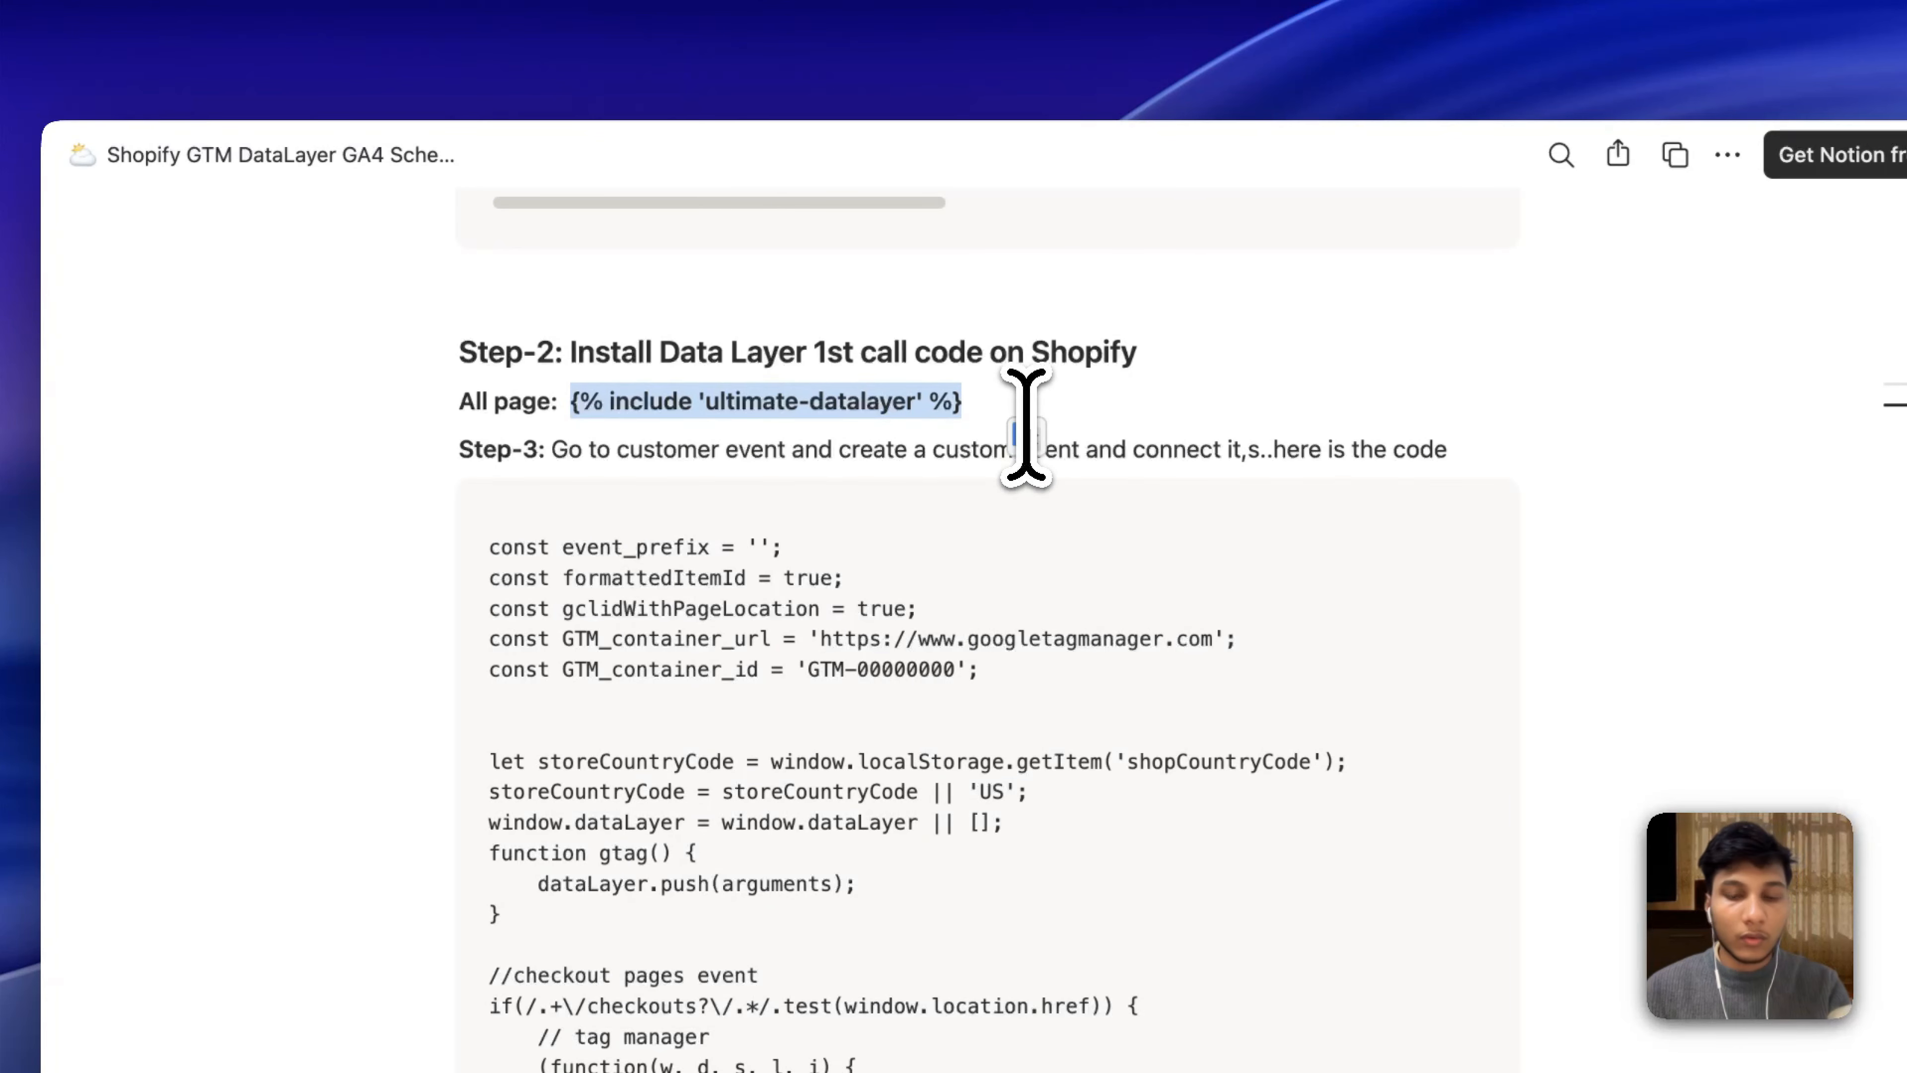
key("super+c")
Paste the copied include line into theme.liquid below the End Google Tag Manager comment, separated by a blank line.
left_click(753, 1)
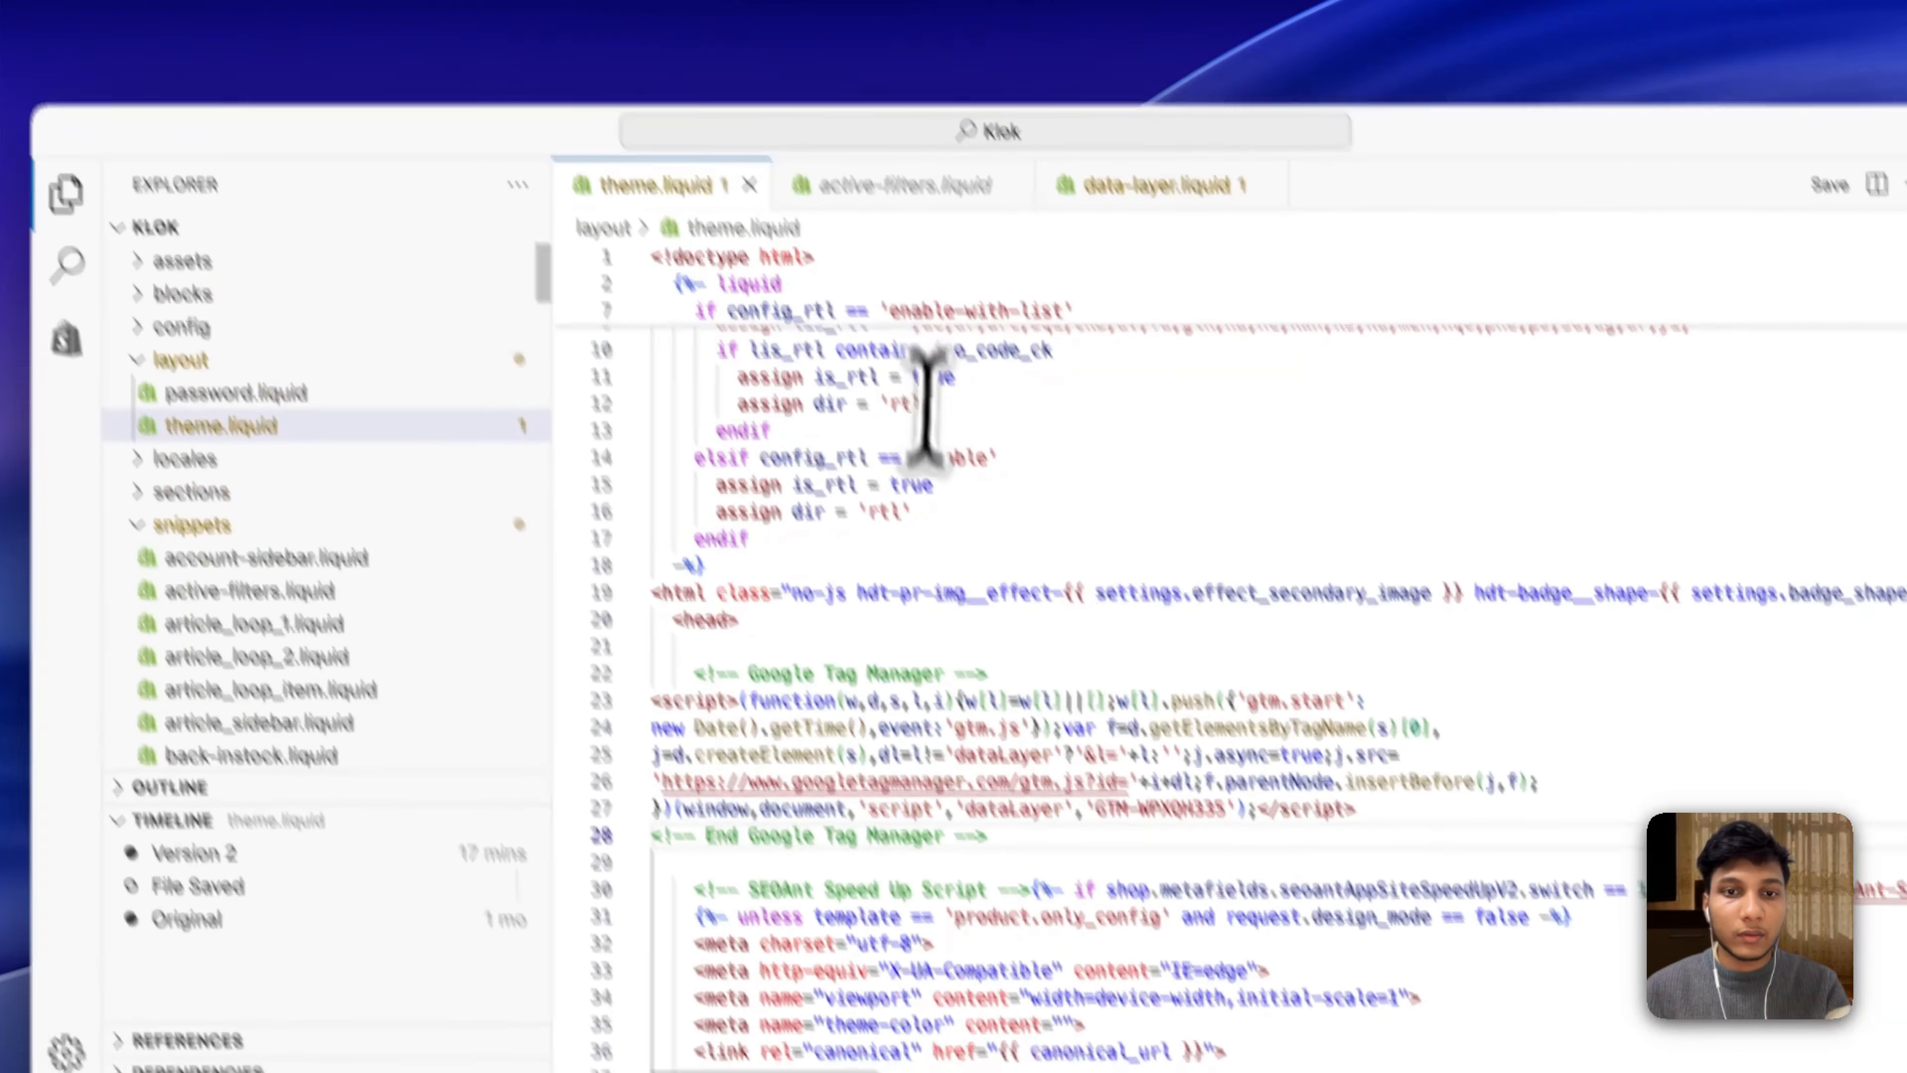
key("Return")
key("Return")
key("super+v")
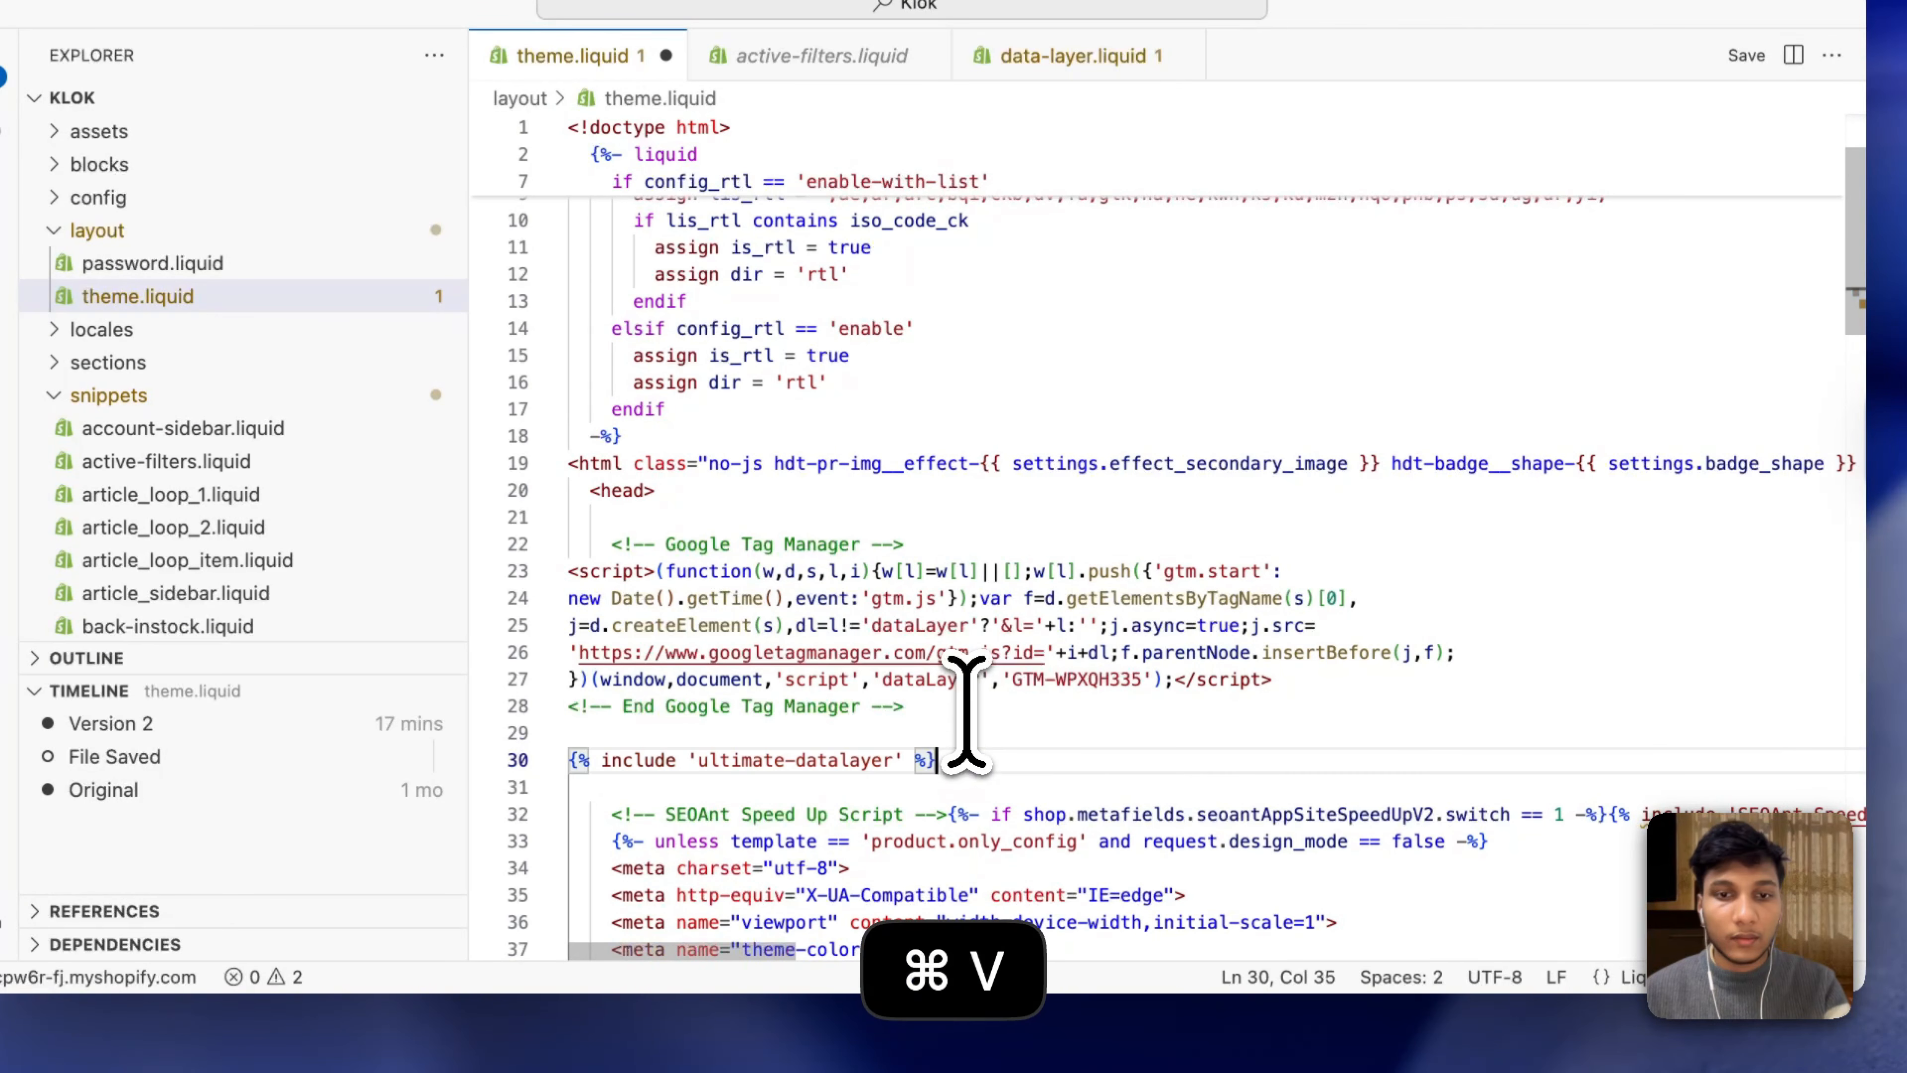
Delete the 'ultimate-' part of the snippet name in the include line of theme.liquid.
double_click(769, 761)
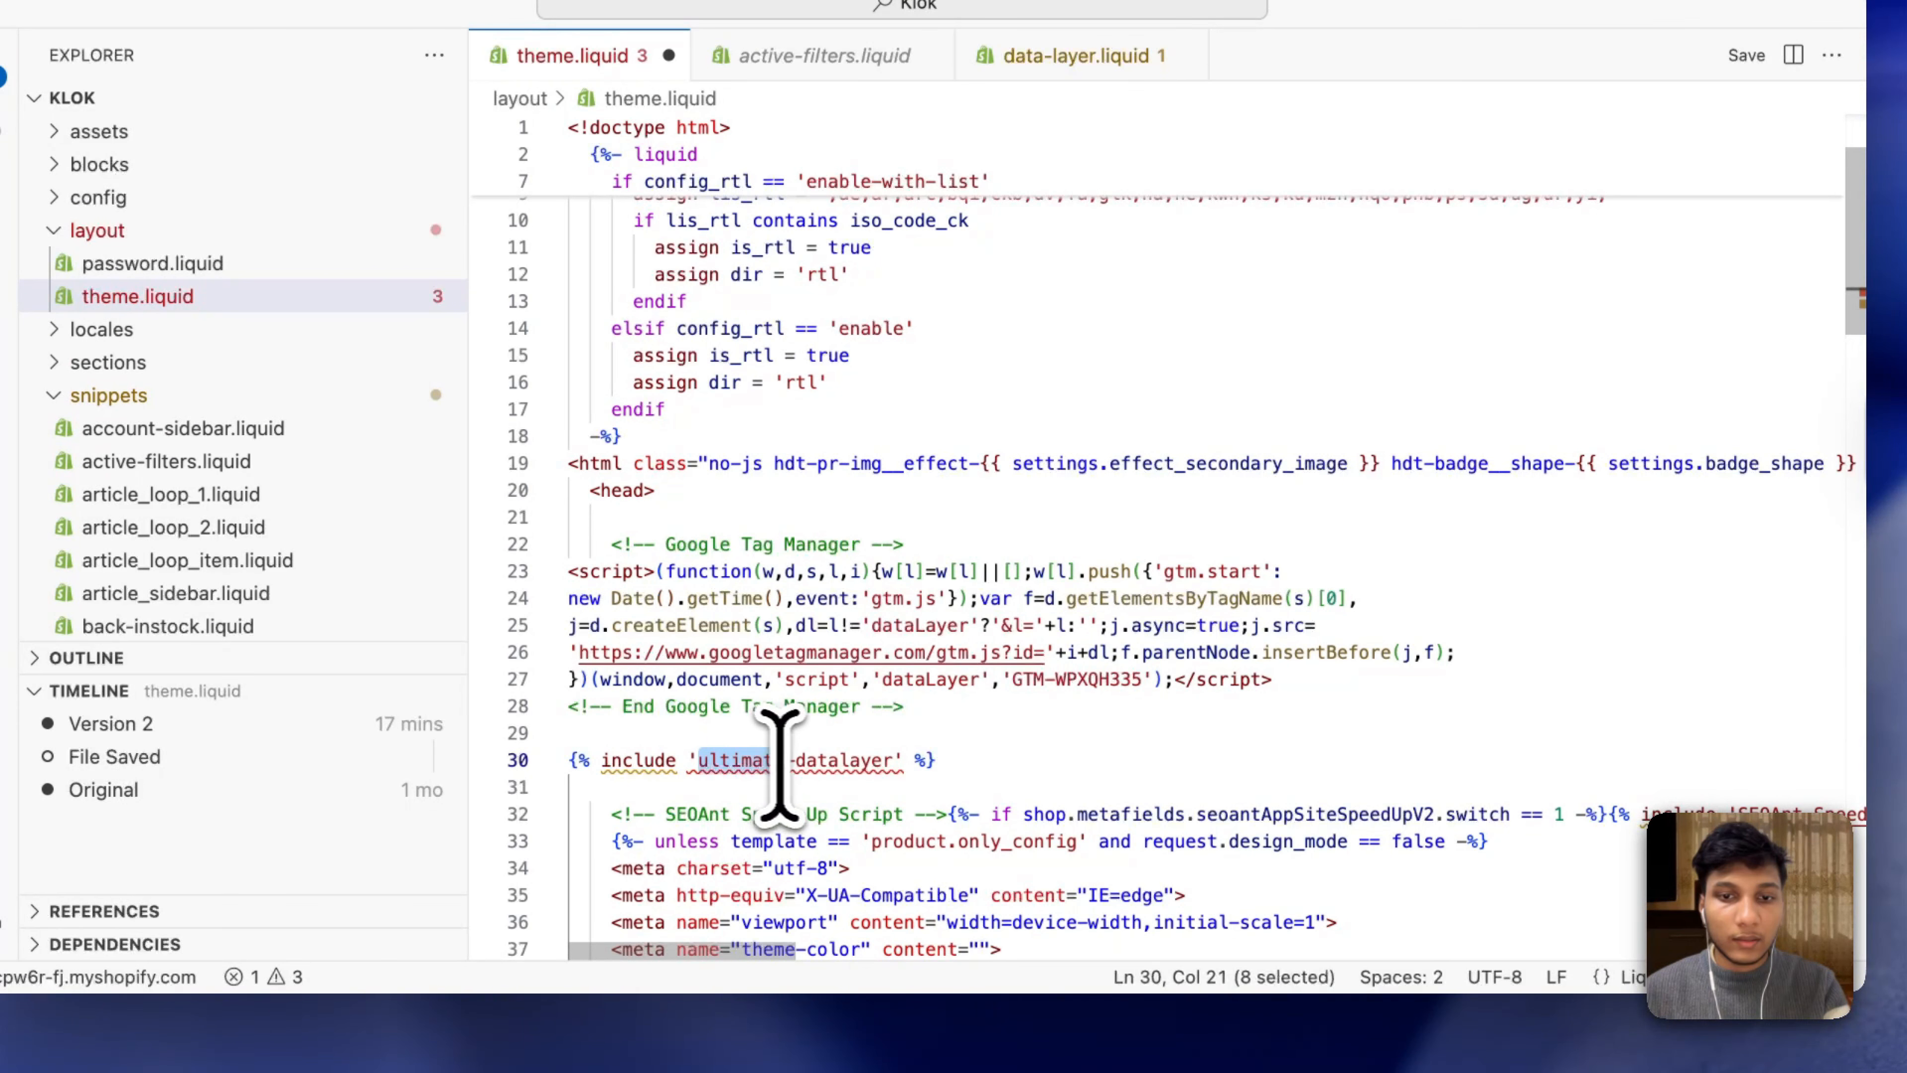
left_click_drag(792, 760, 730, 762)
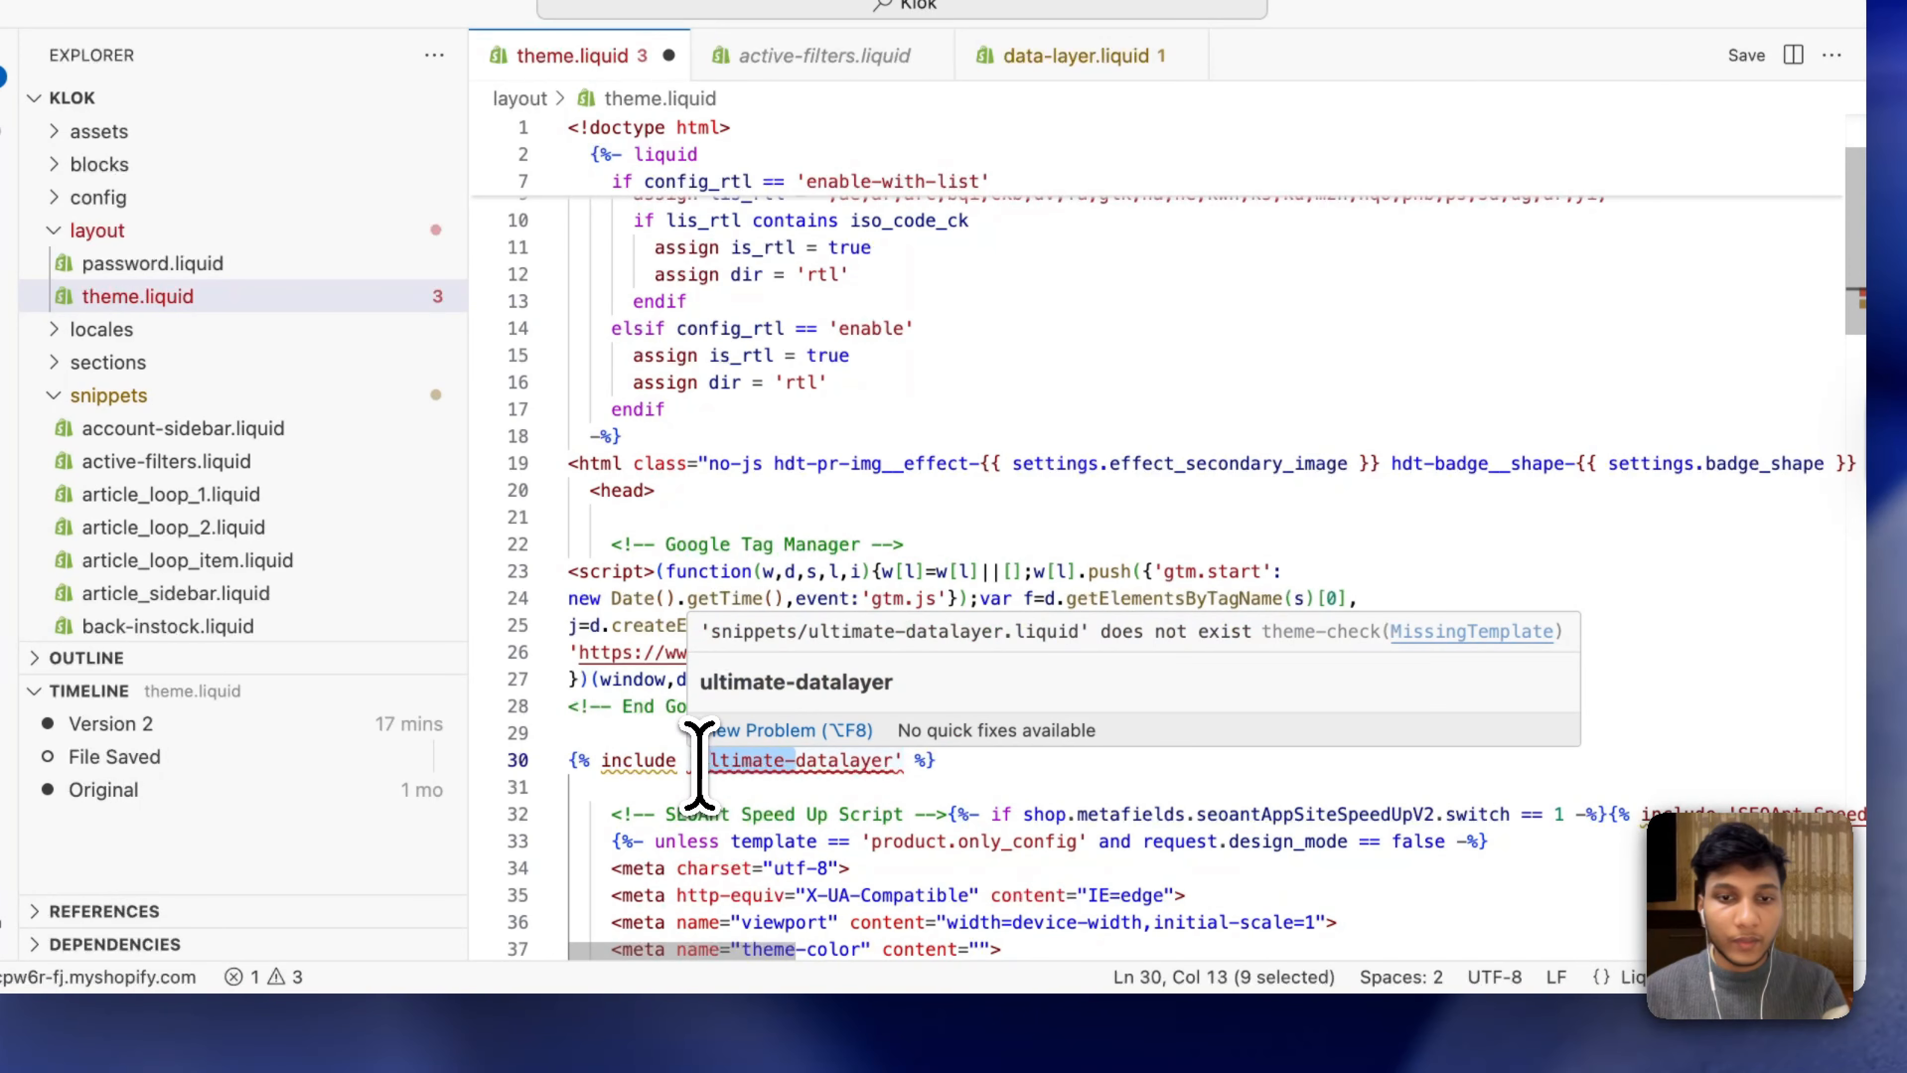
key("BackSpace")
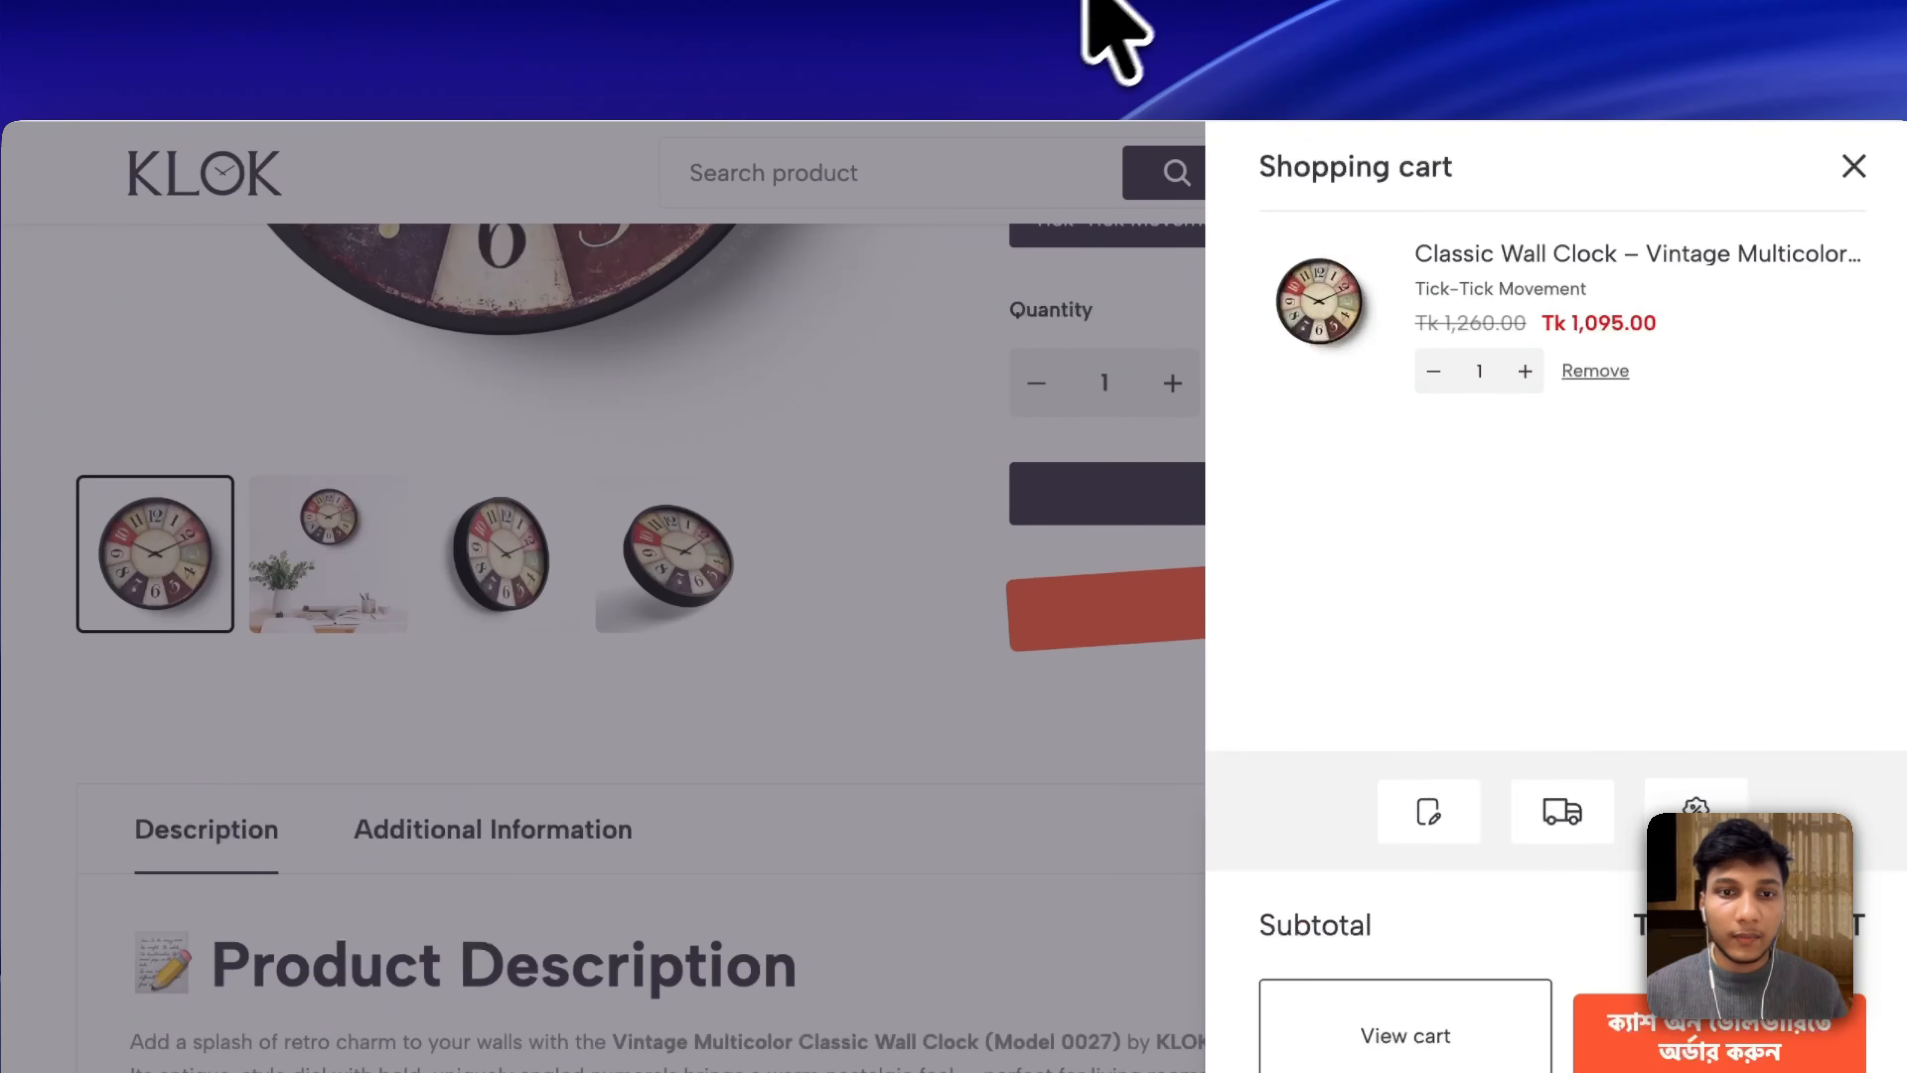
Close the shopping cart, reload the Classic Wall Clock product page, and copy the akview_item event name from Tag Assistant.
left_click(1093, 472)
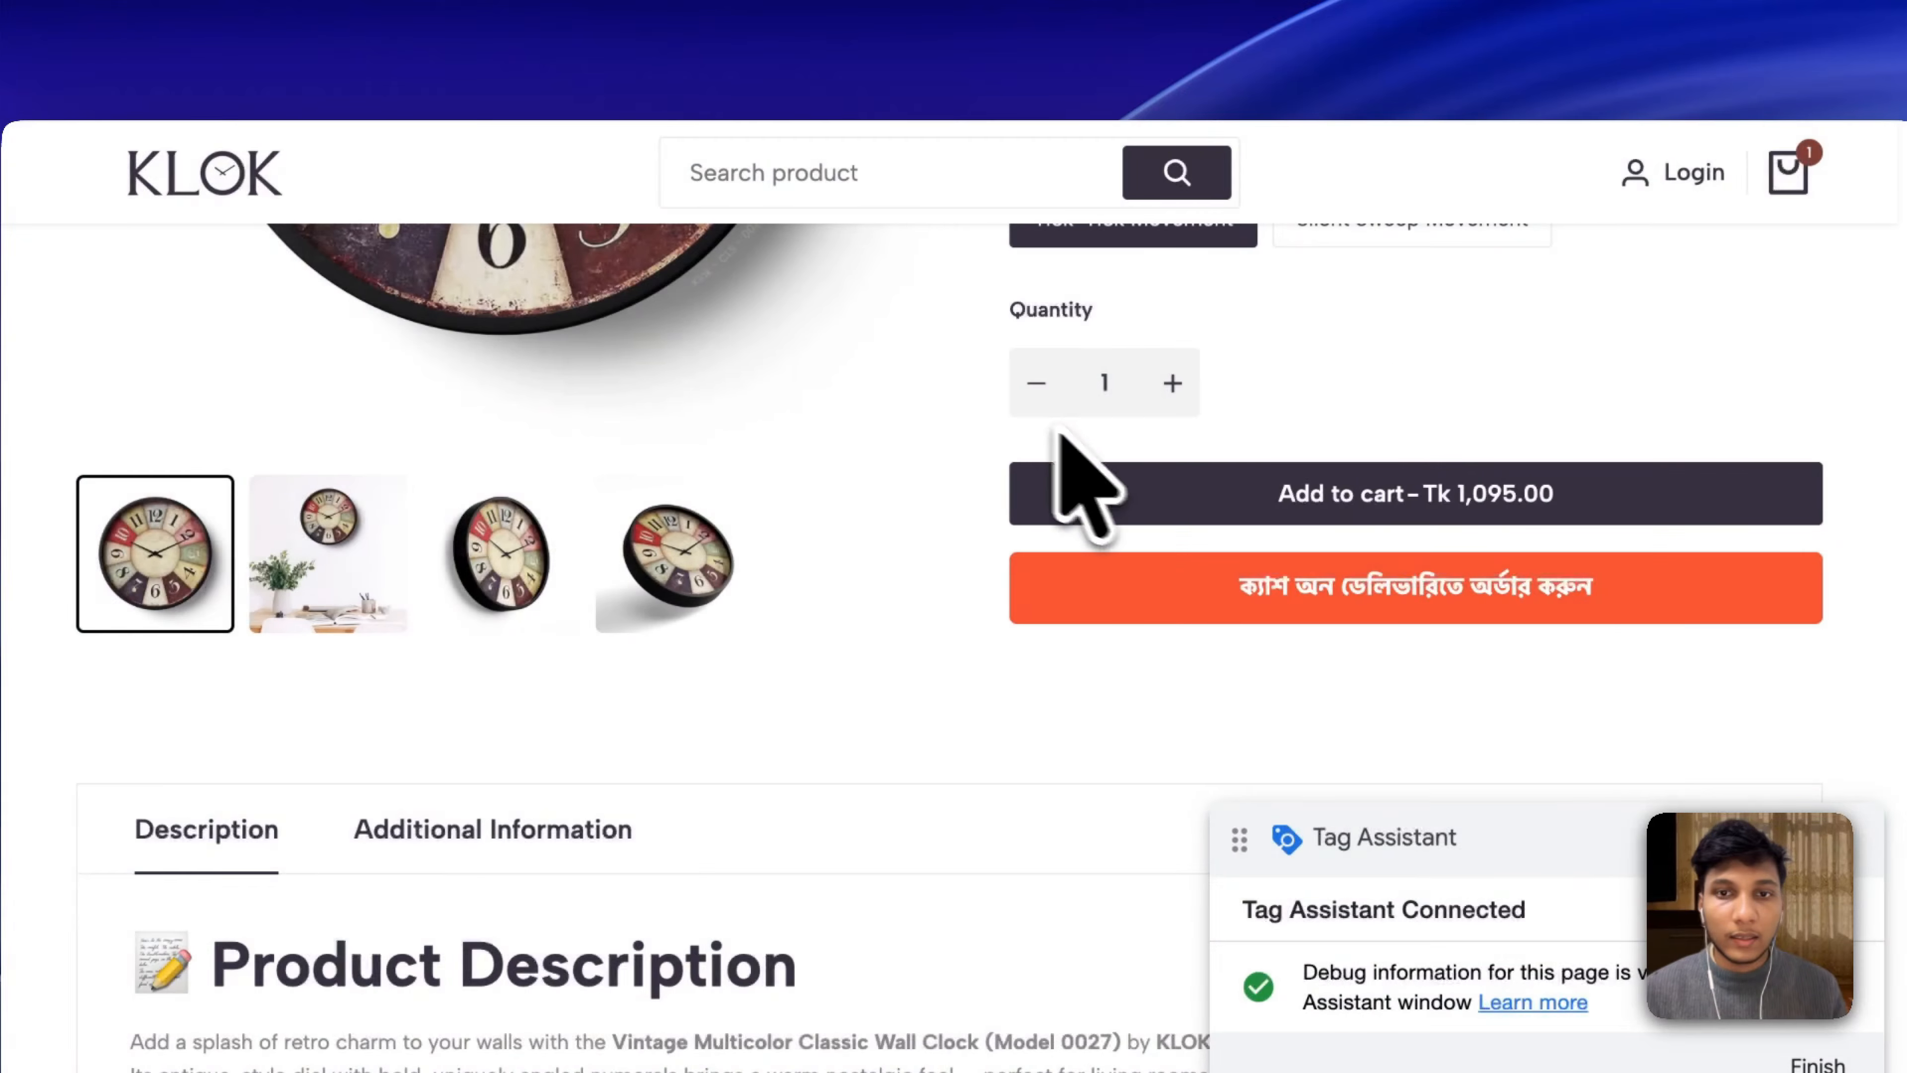
left_click(255, 34)
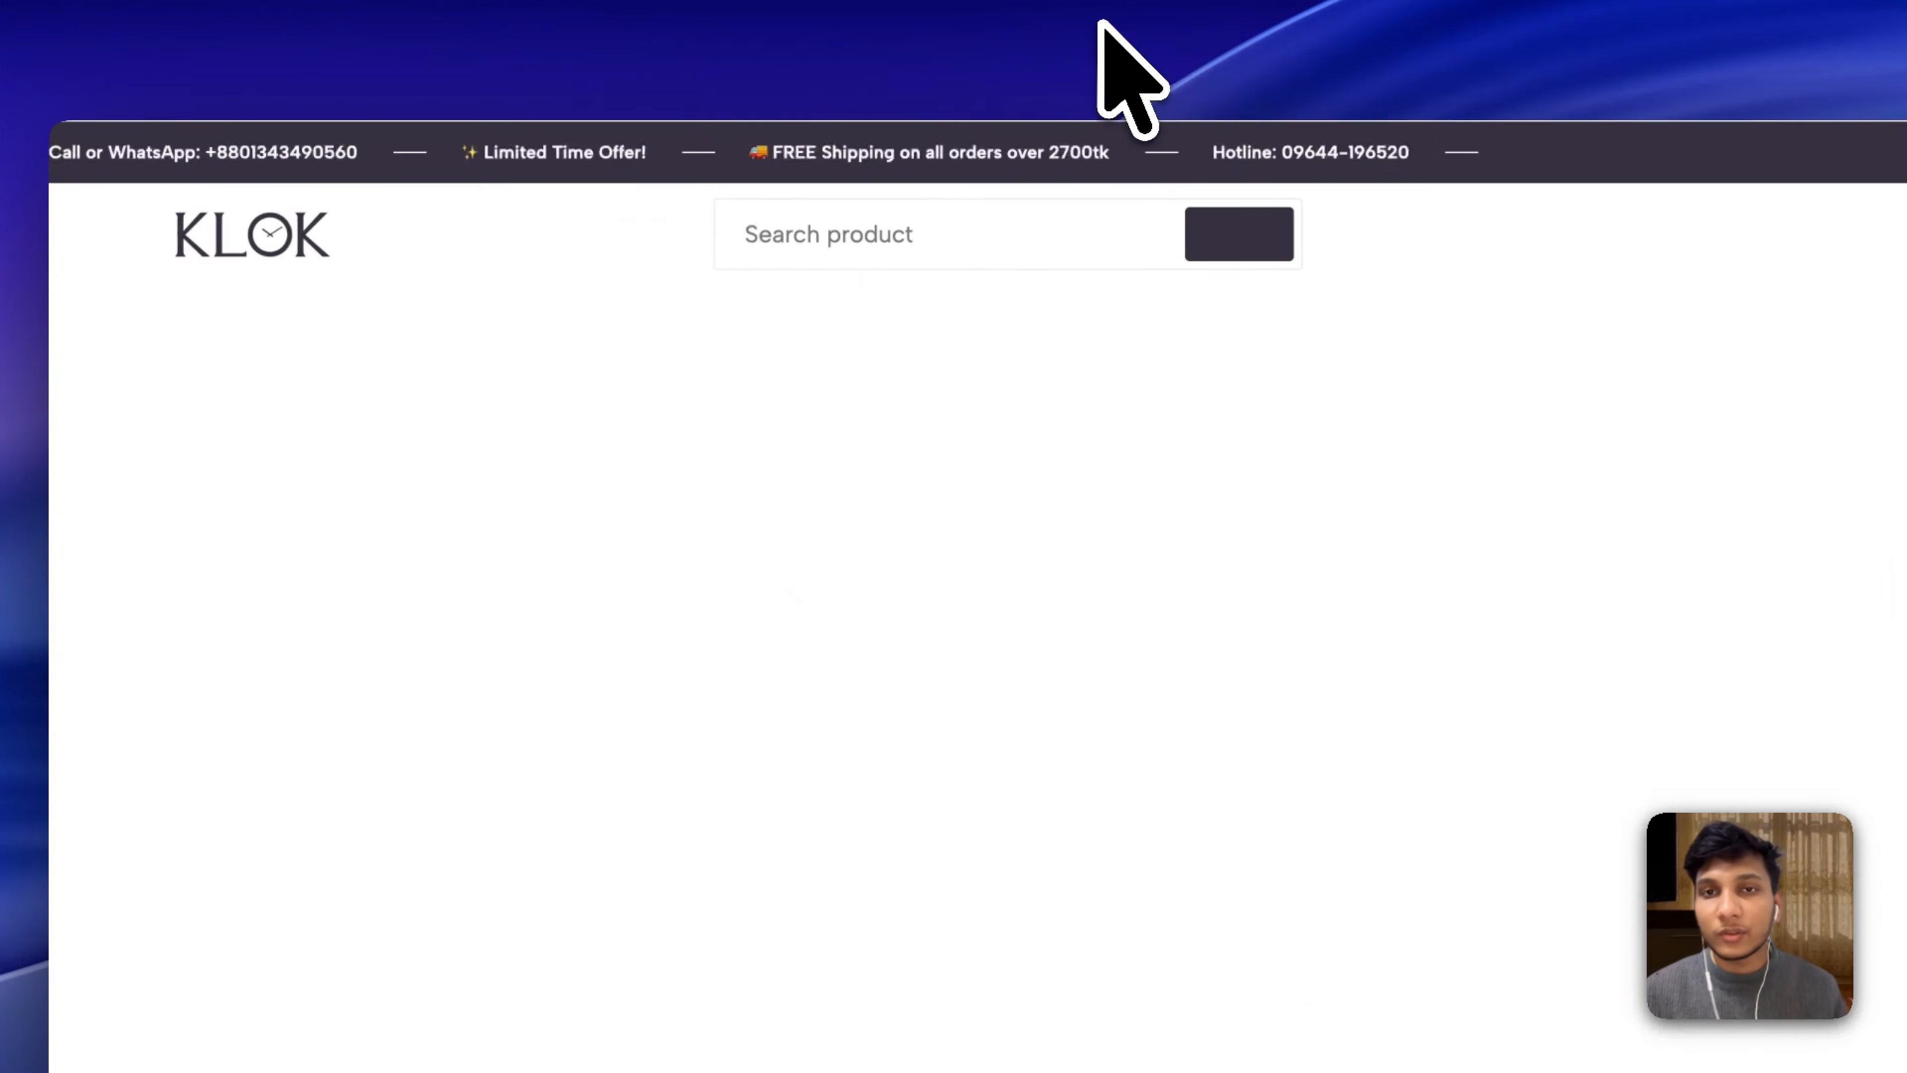
left_click(1023, 0)
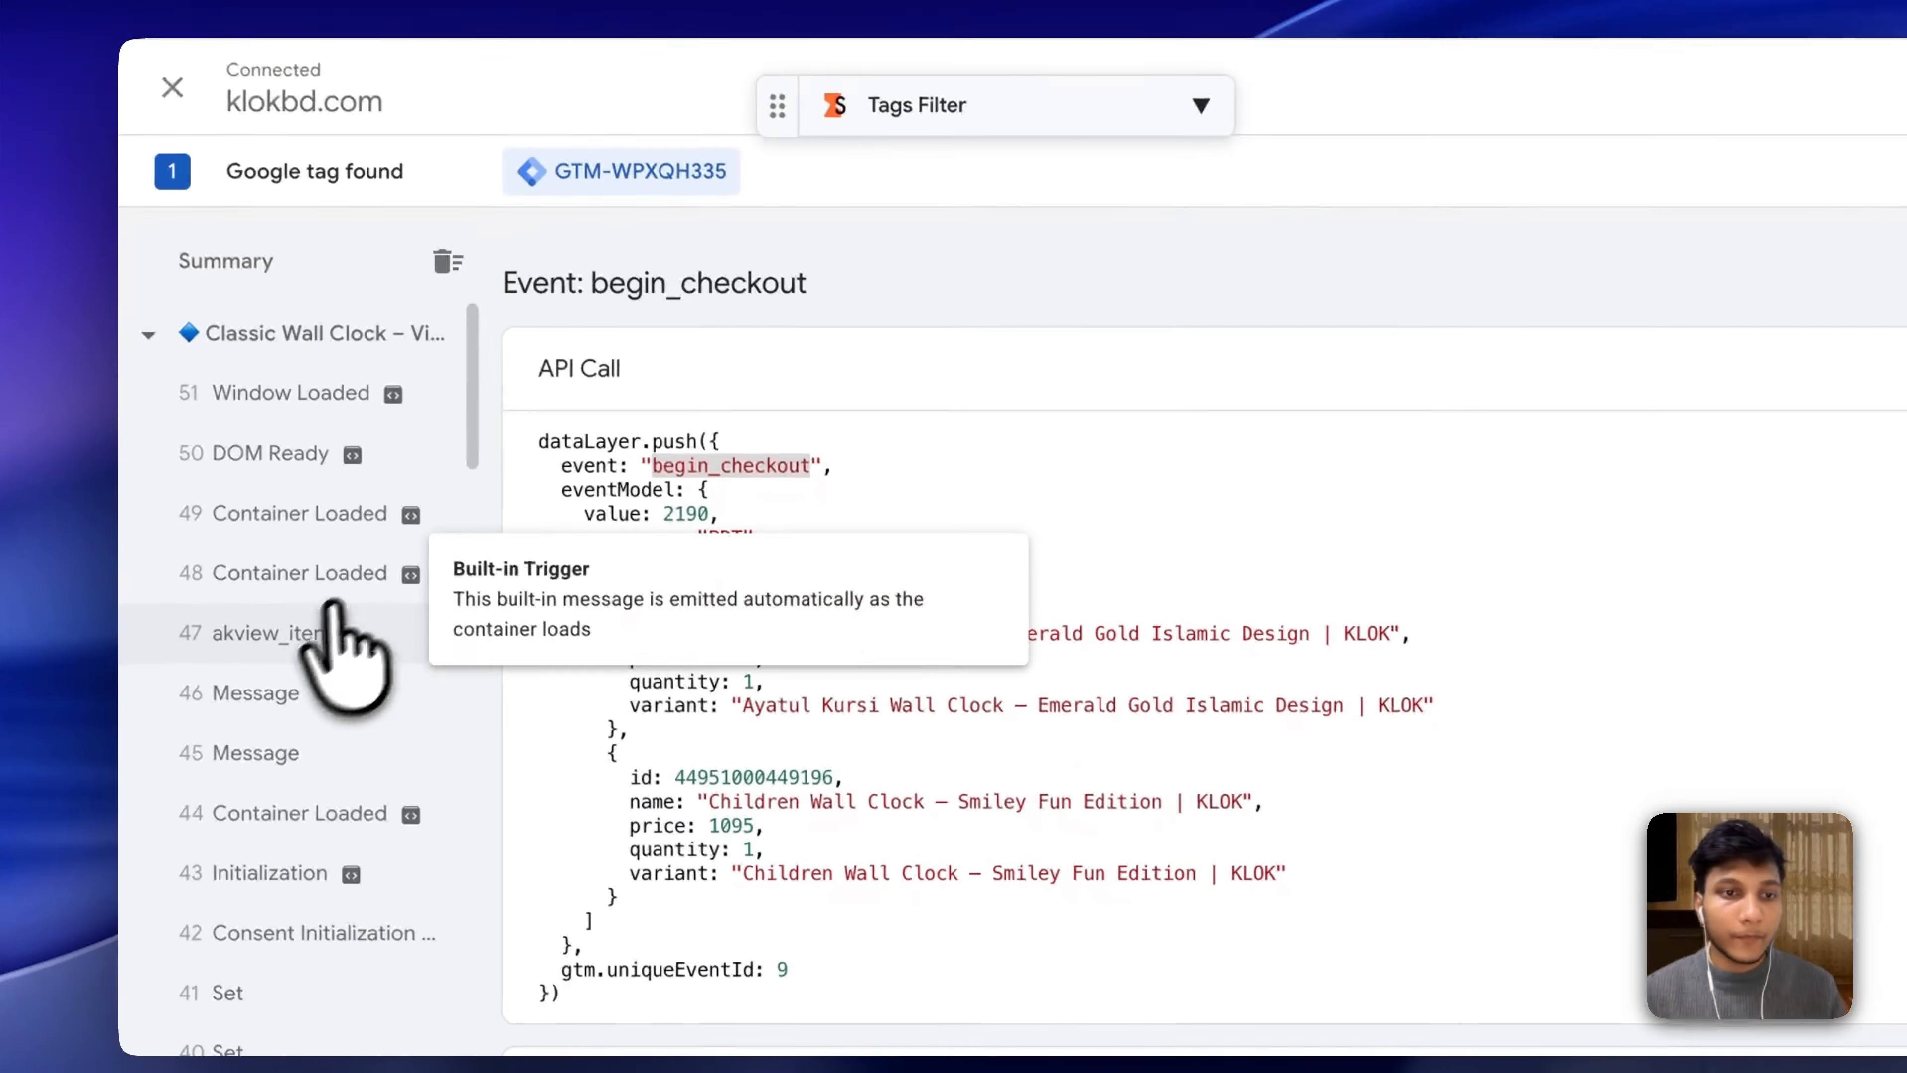
left_click(334, 612)
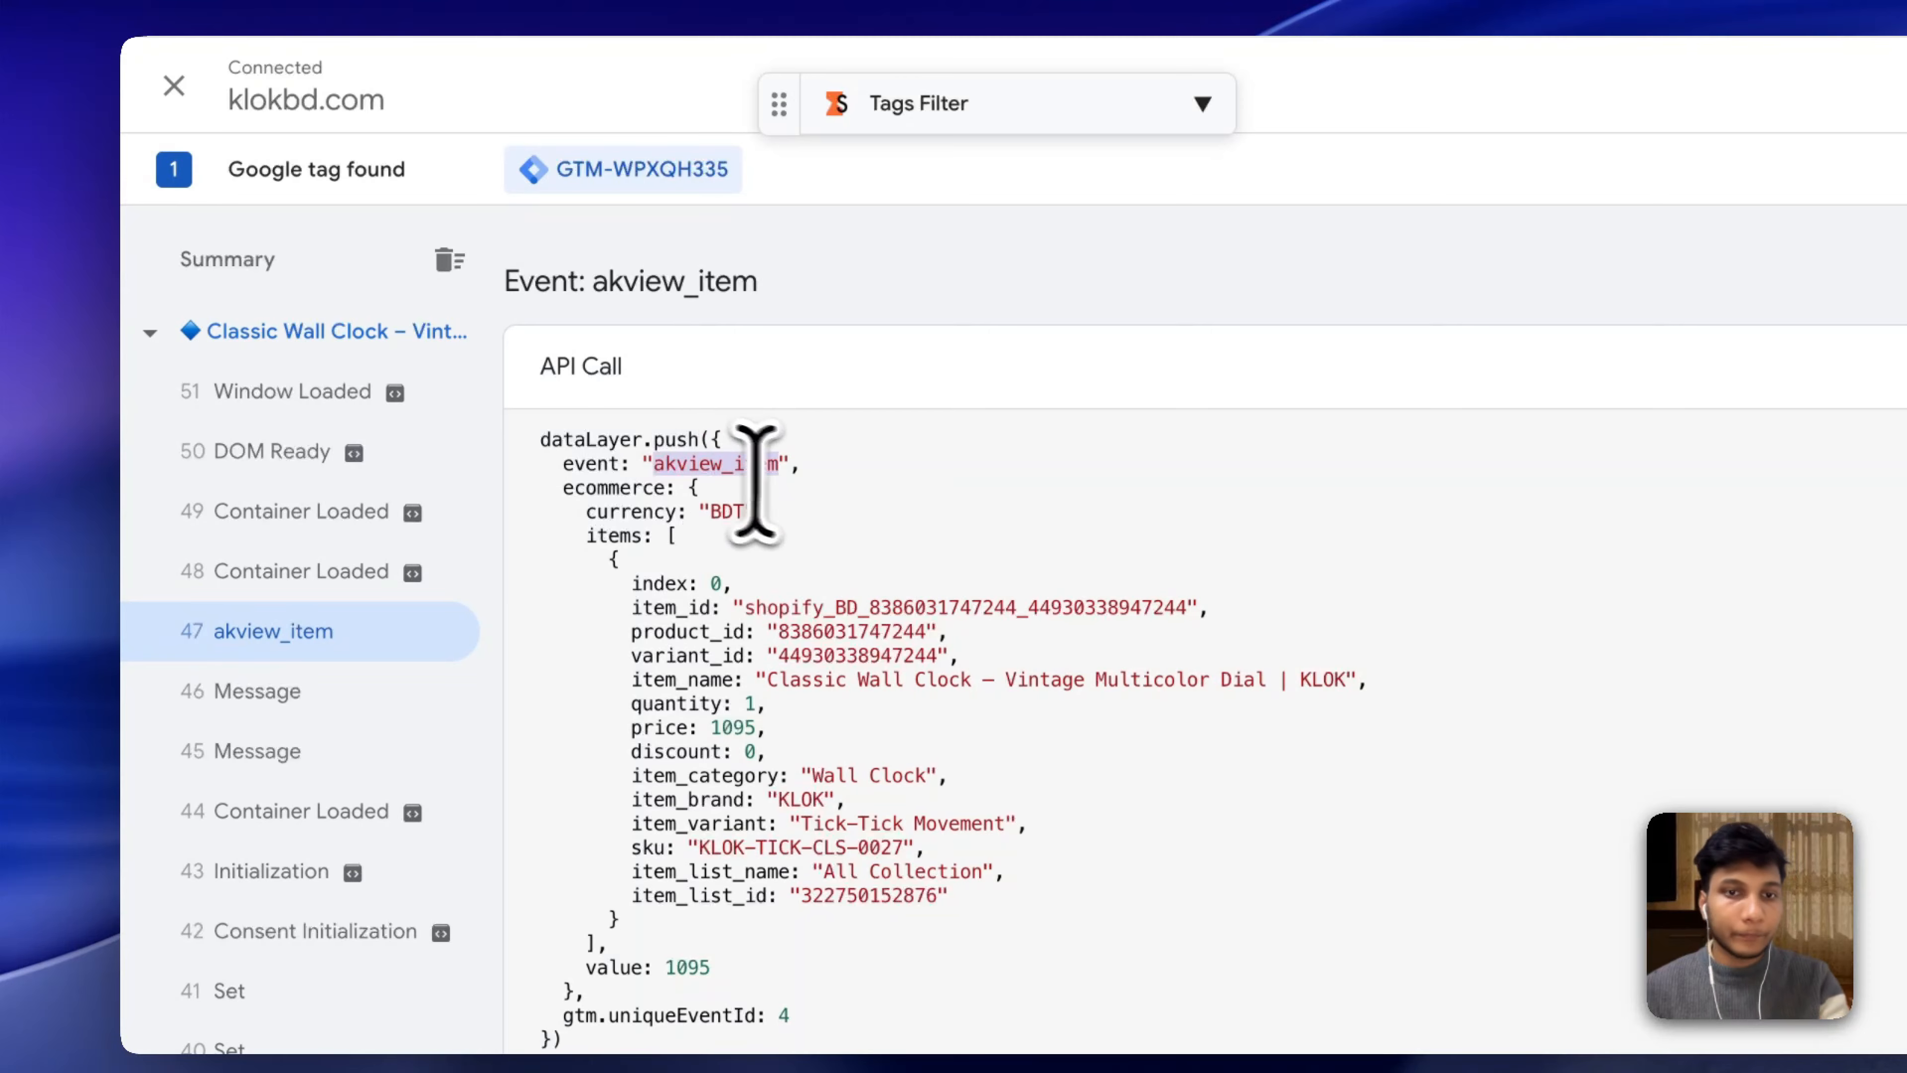
key("super+c")
left_click(872, 34)
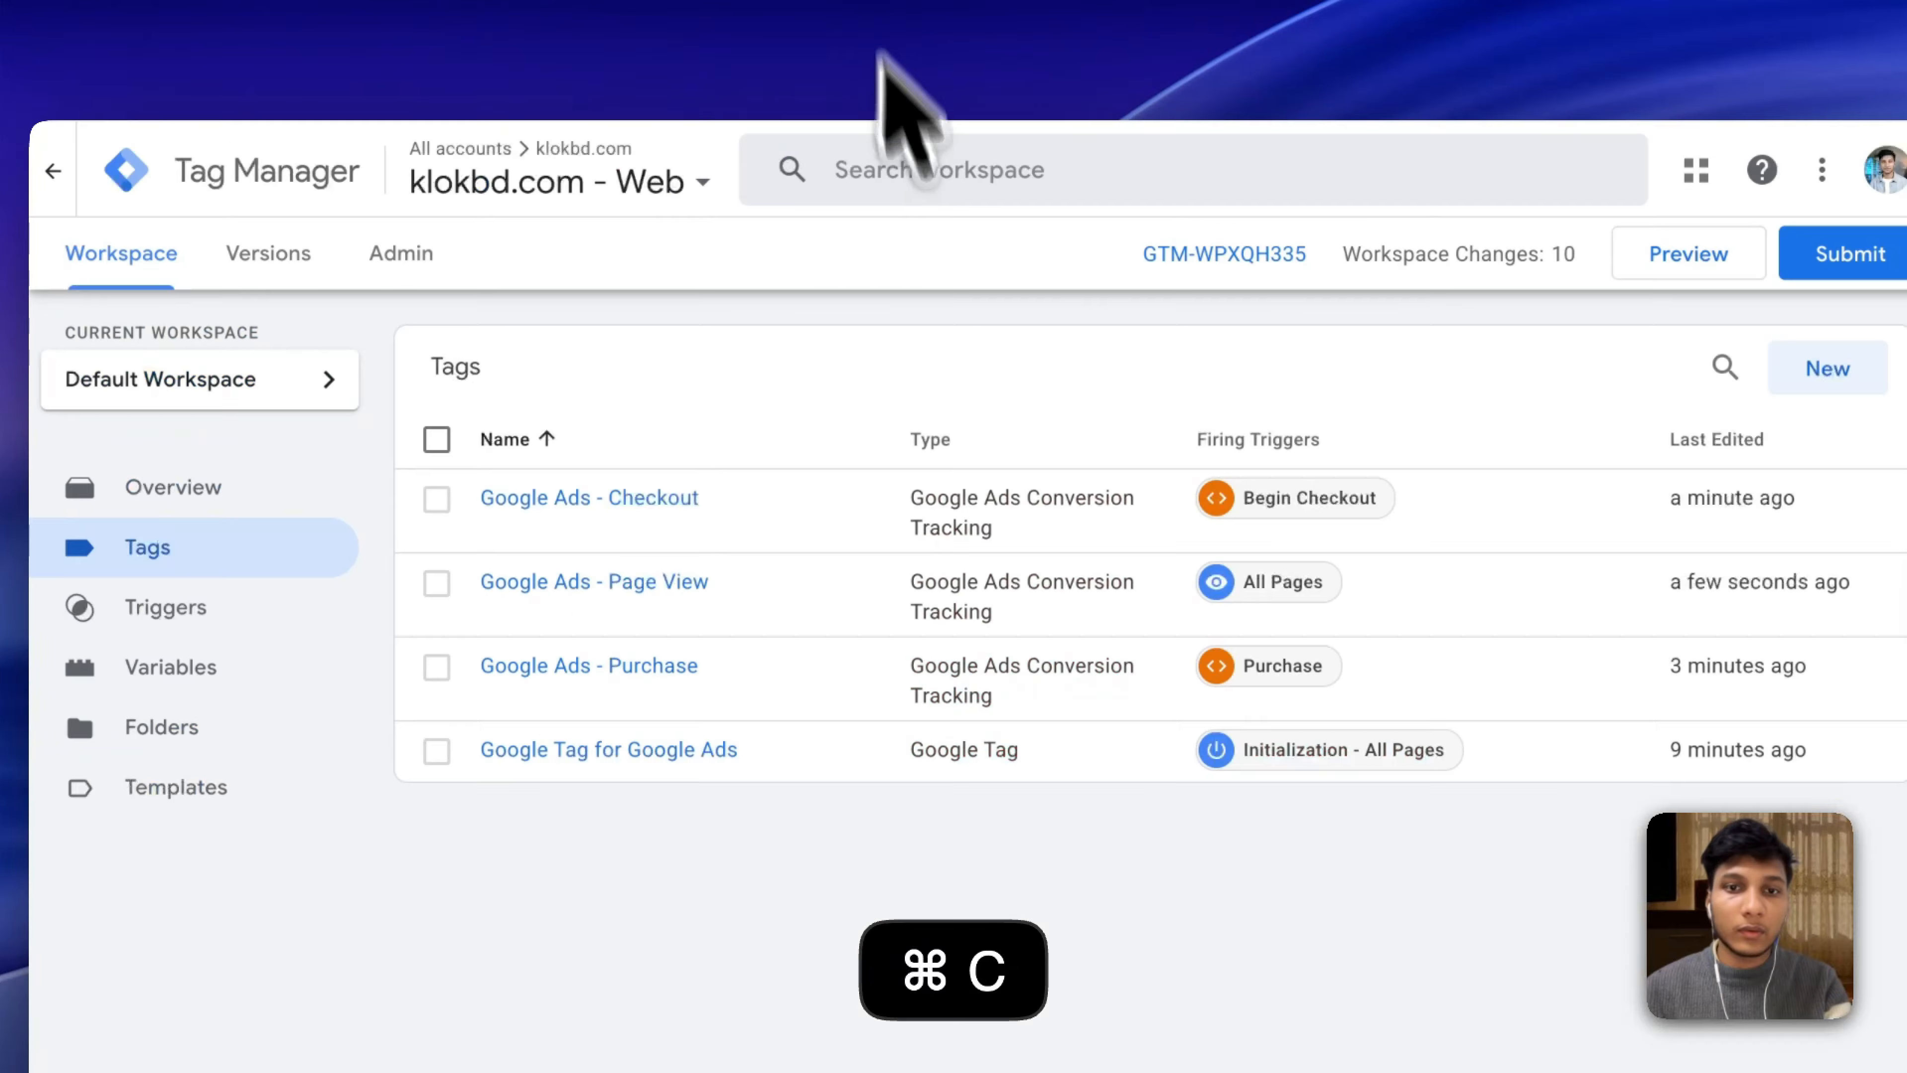
left_click(1003, 31)
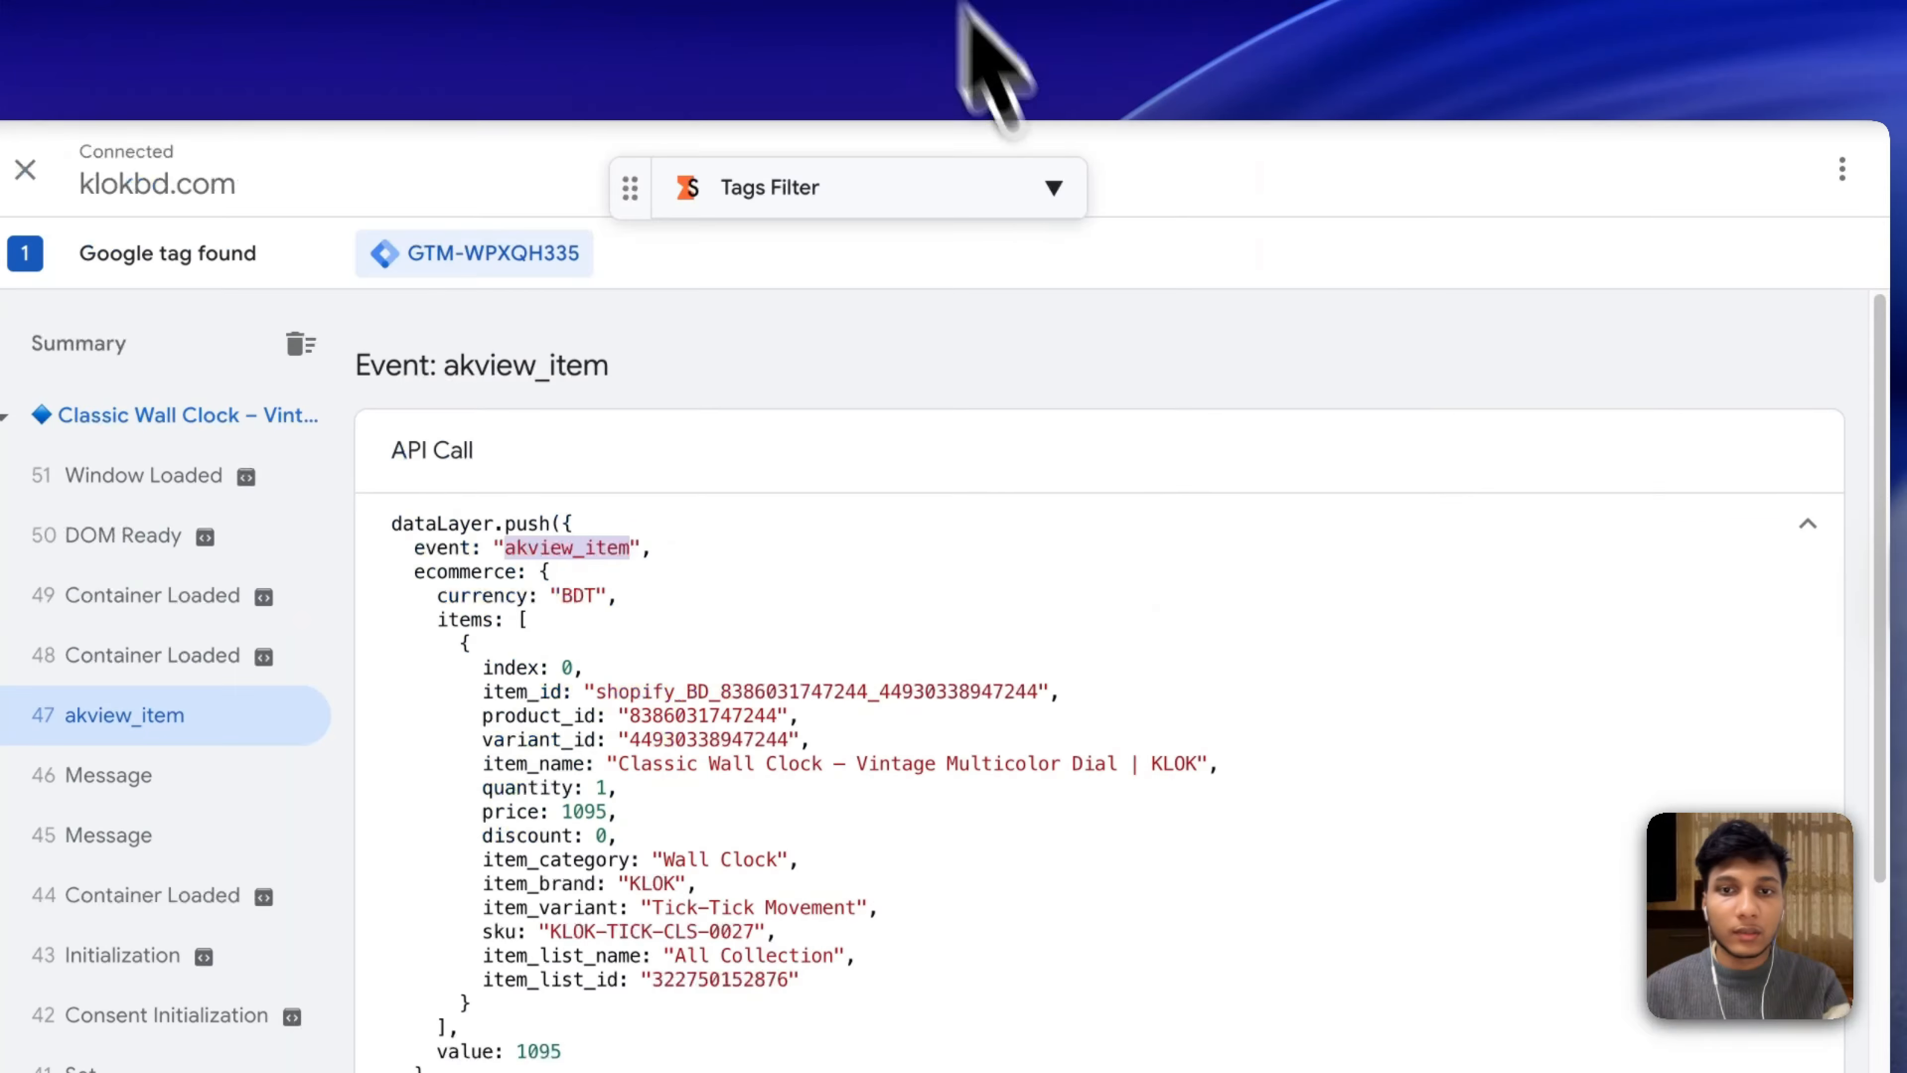
Add the Classic Wall Clock to the cart on the store page and copy the akadd_to_cart event name from Tag Assistant.
left_click(1033, 21)
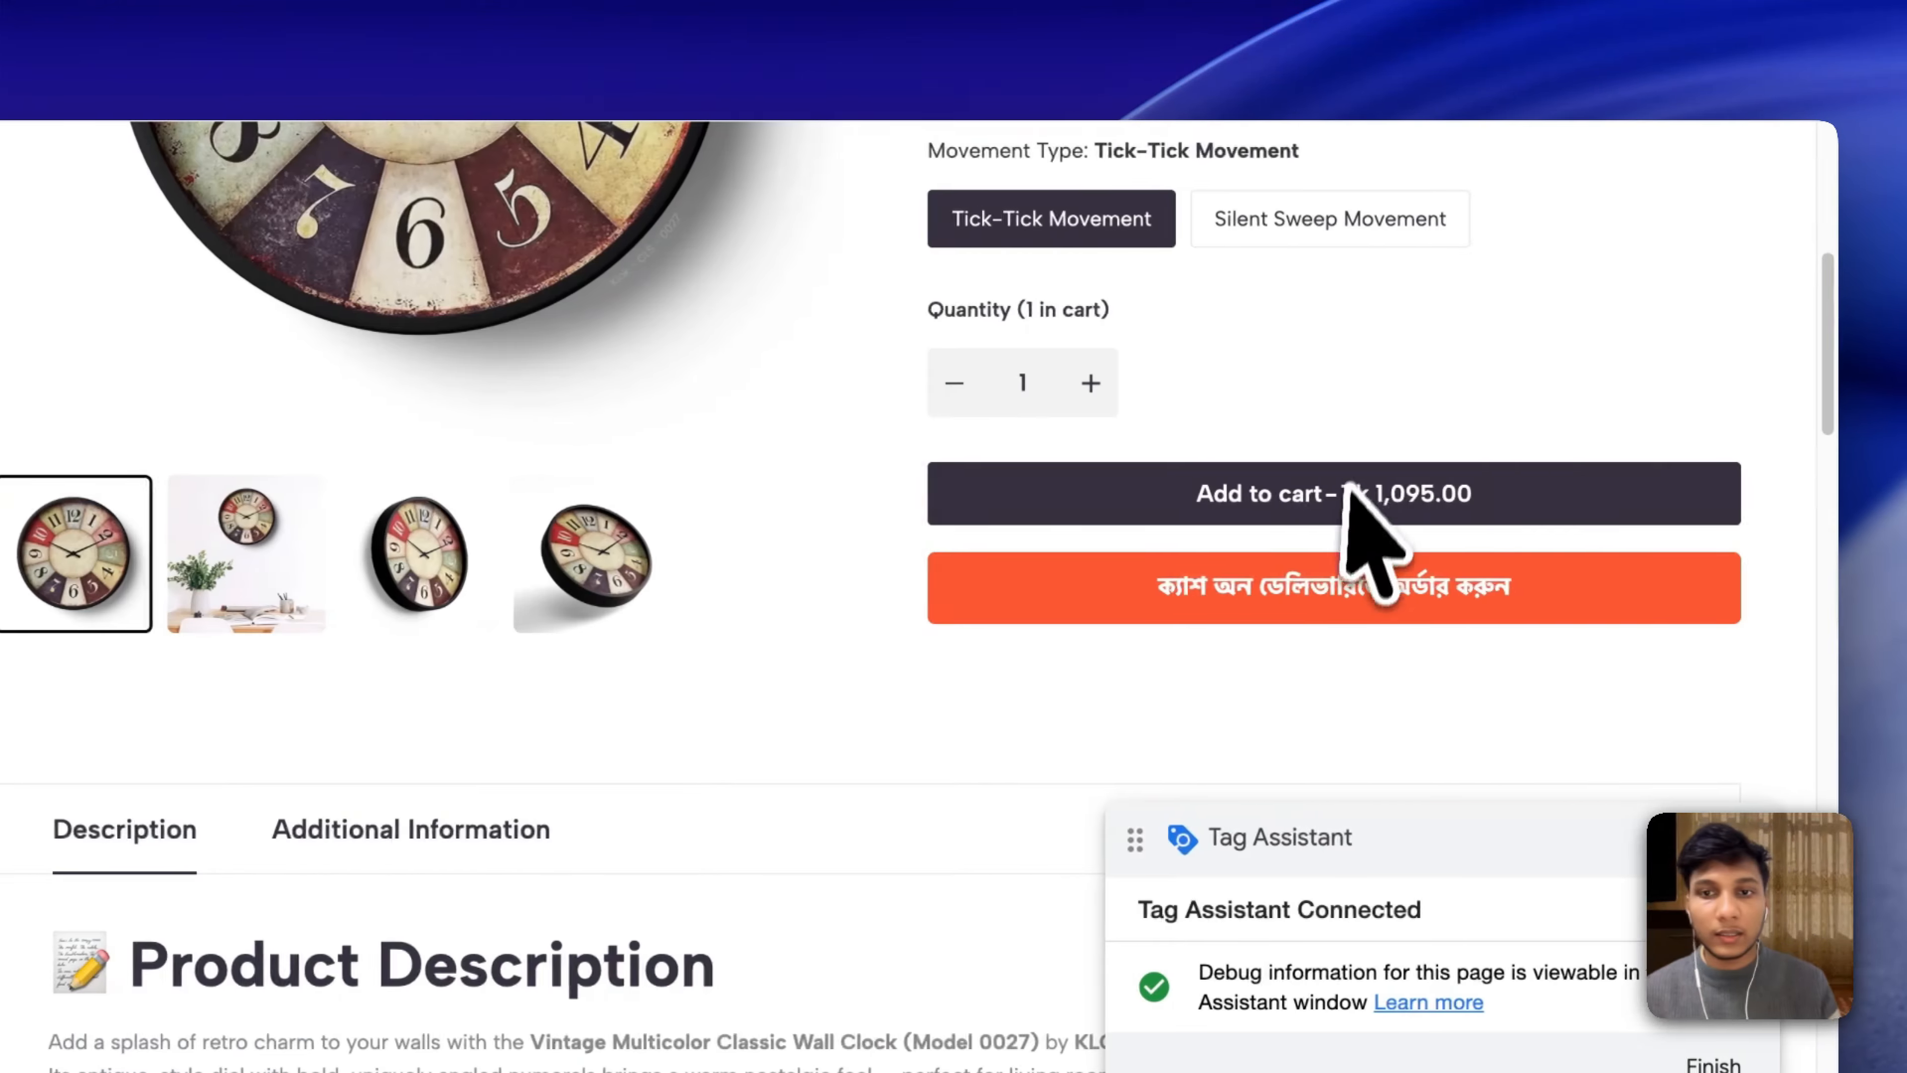
left_click(1340, 492)
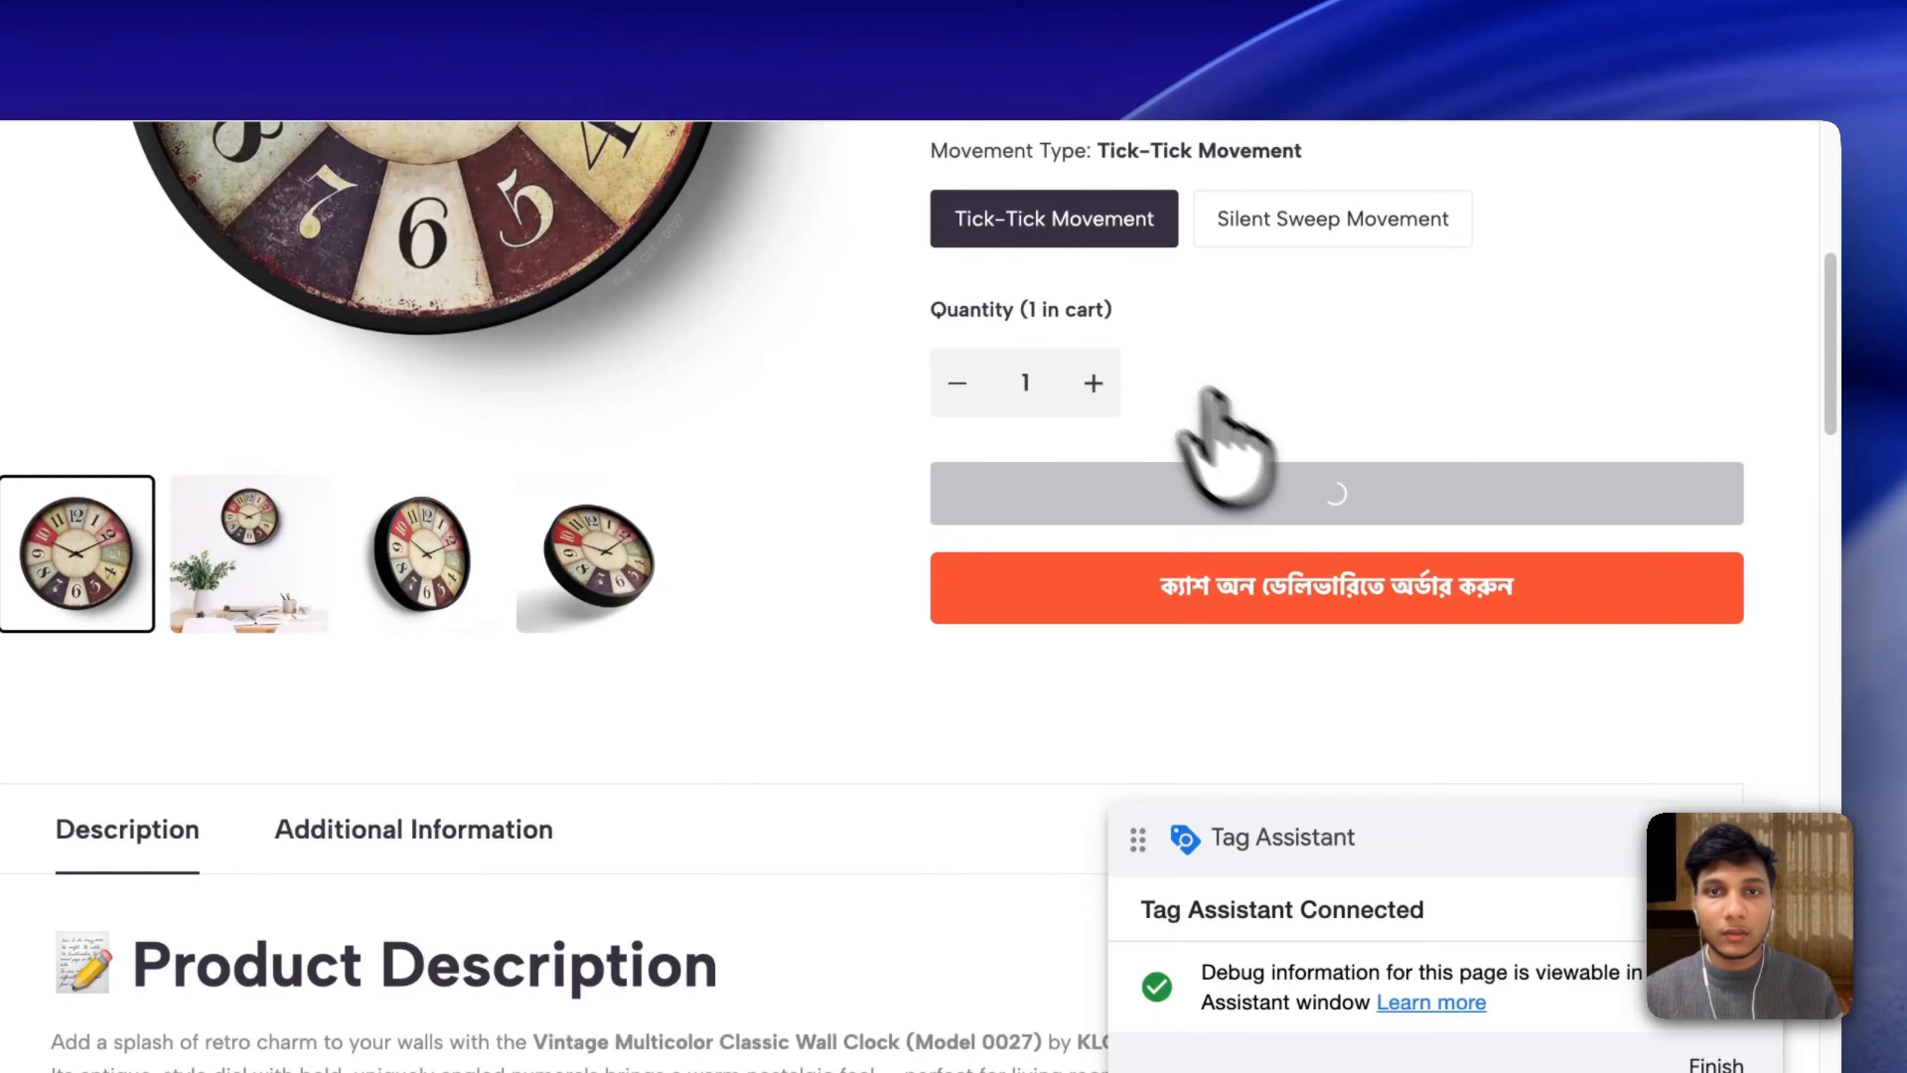
left_click(999, 19)
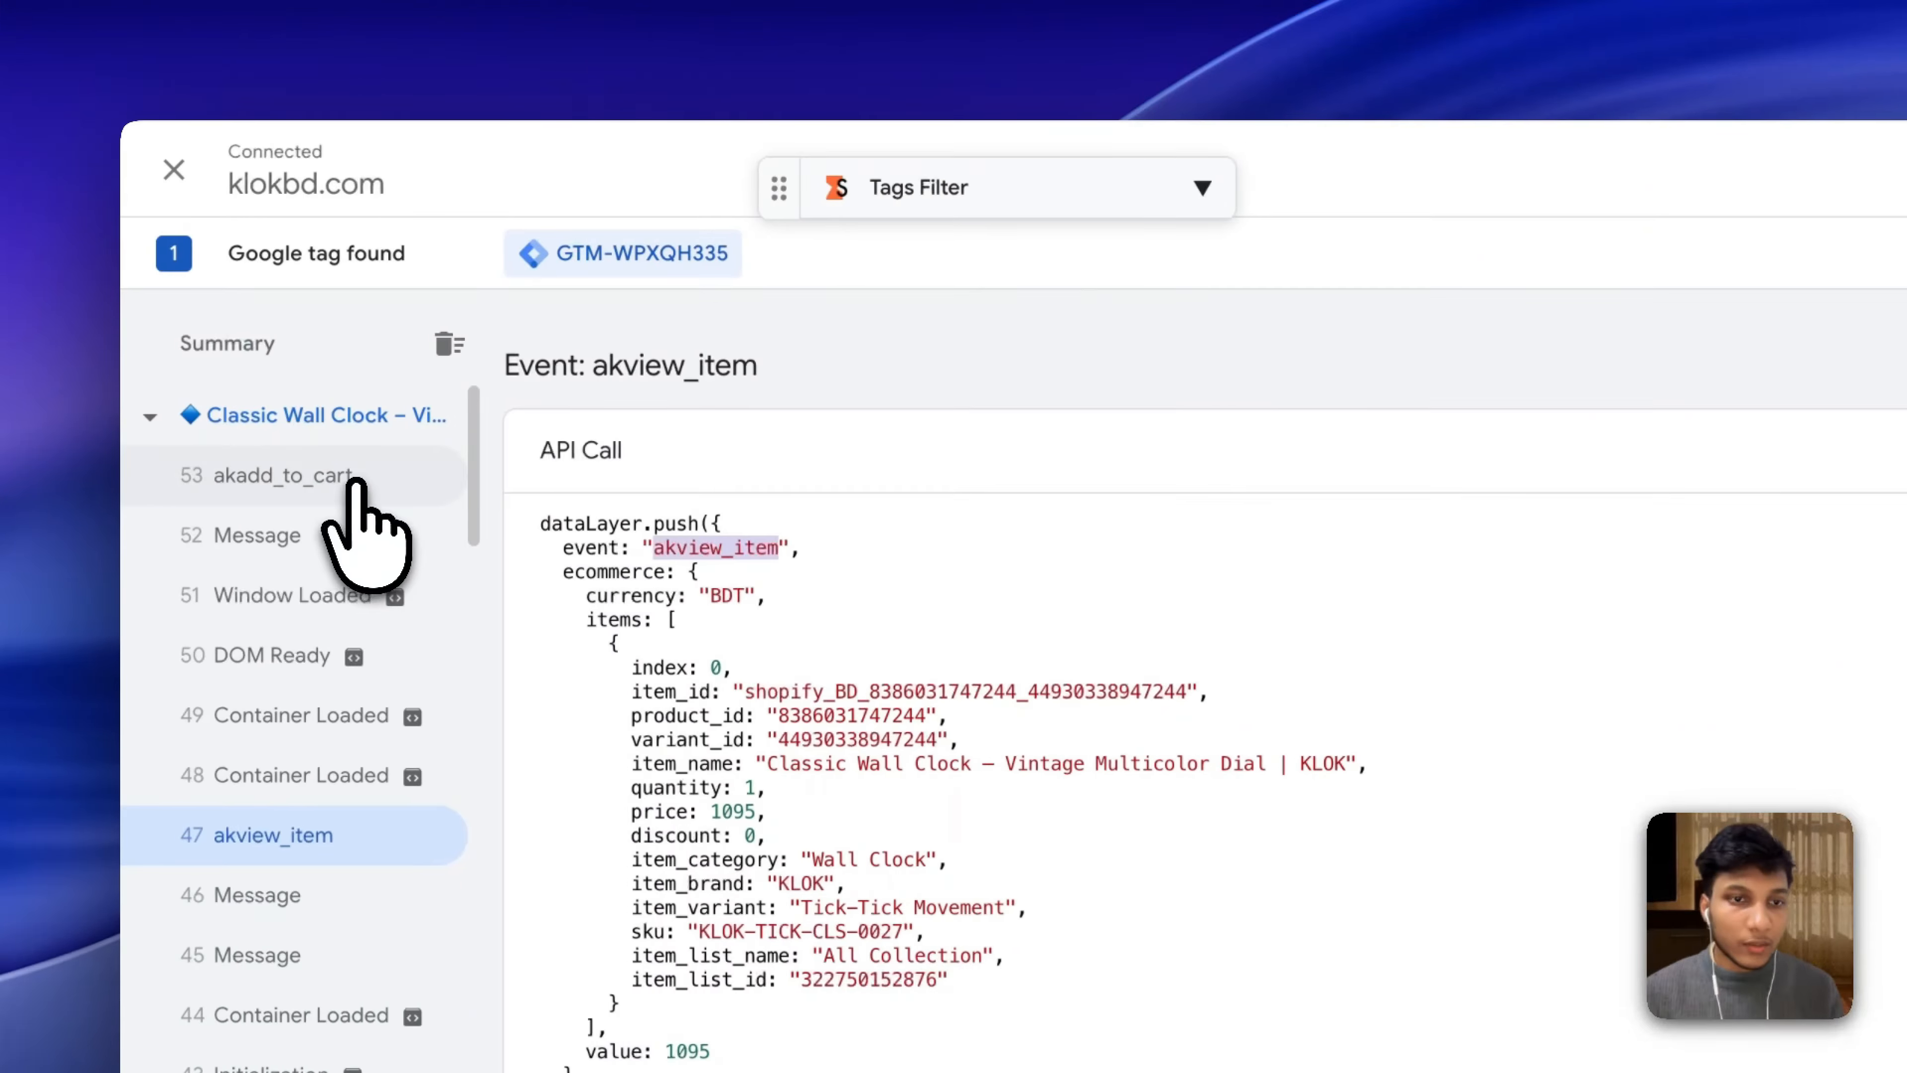
left_click(351, 480)
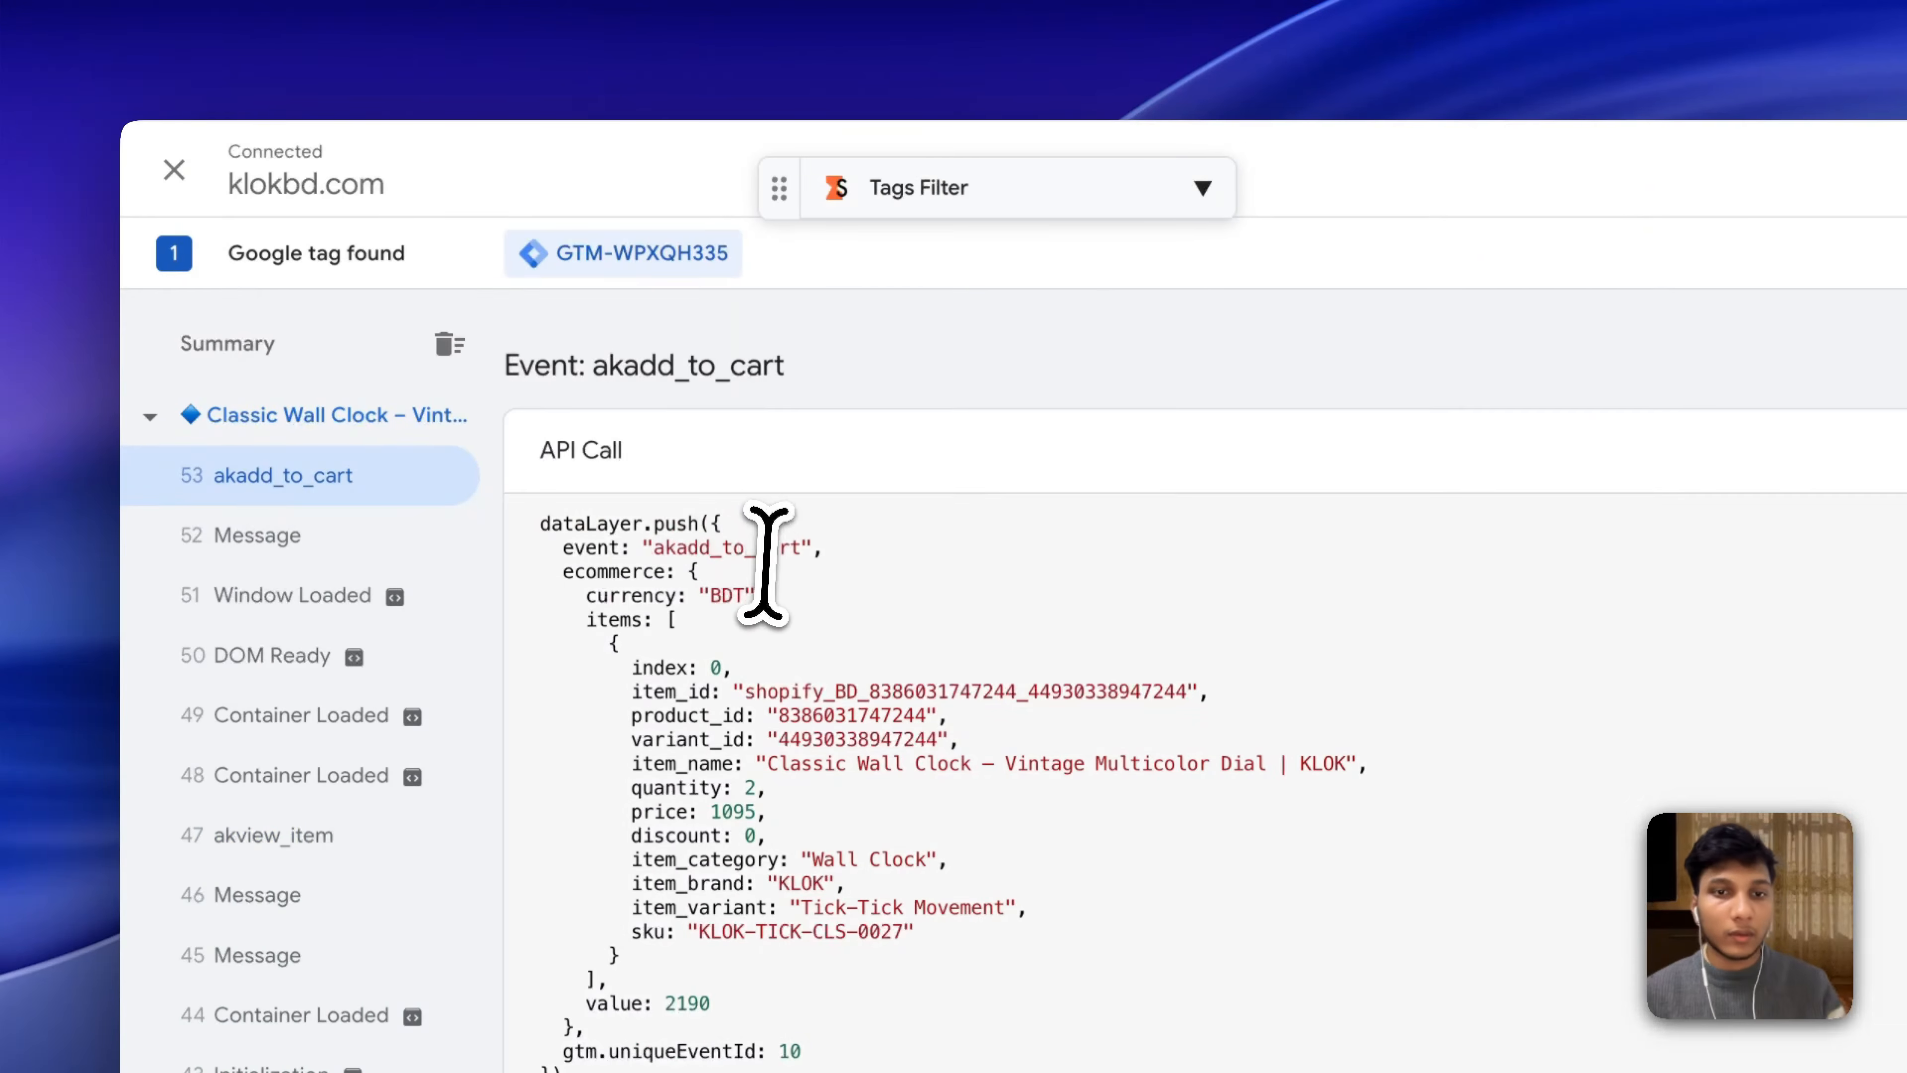
key("super+c")
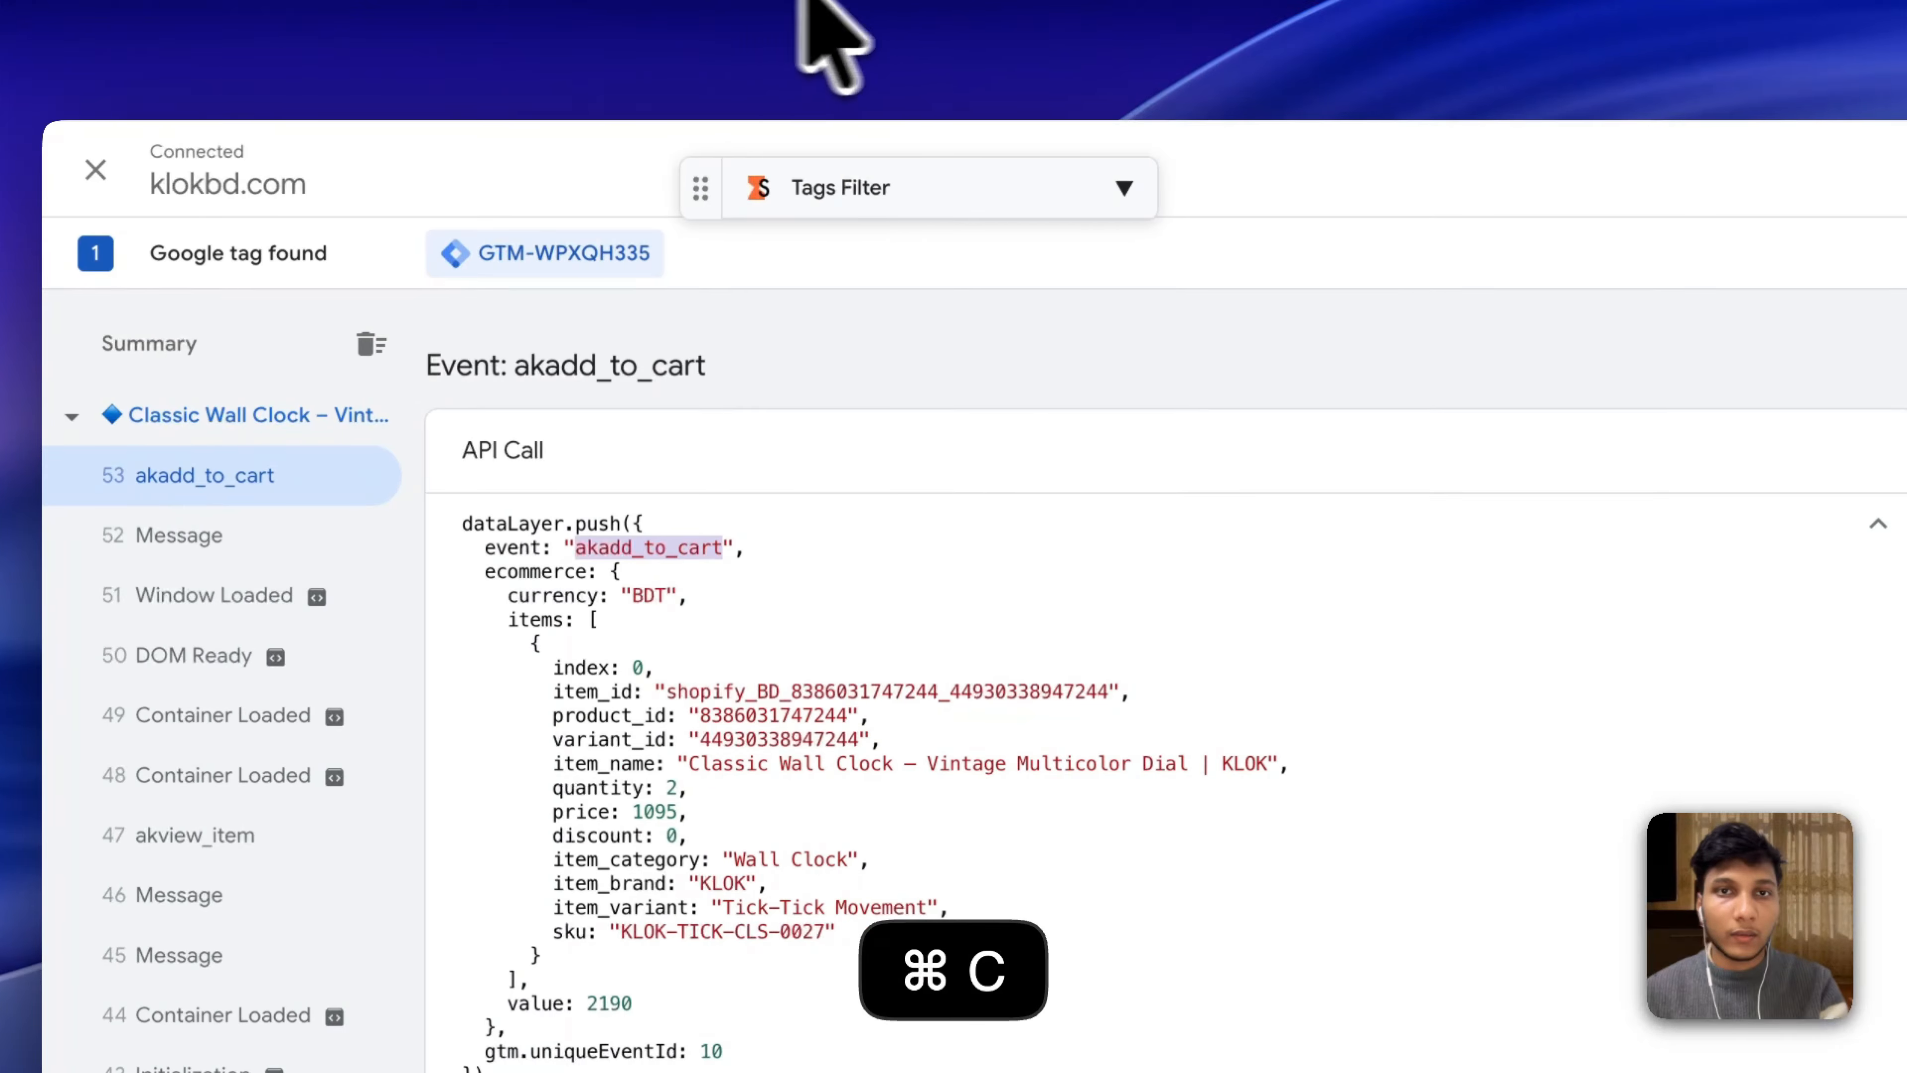
Switch to Tag Manager and duplicate the Google Ads - Checkout tag.
left_click(901, 9)
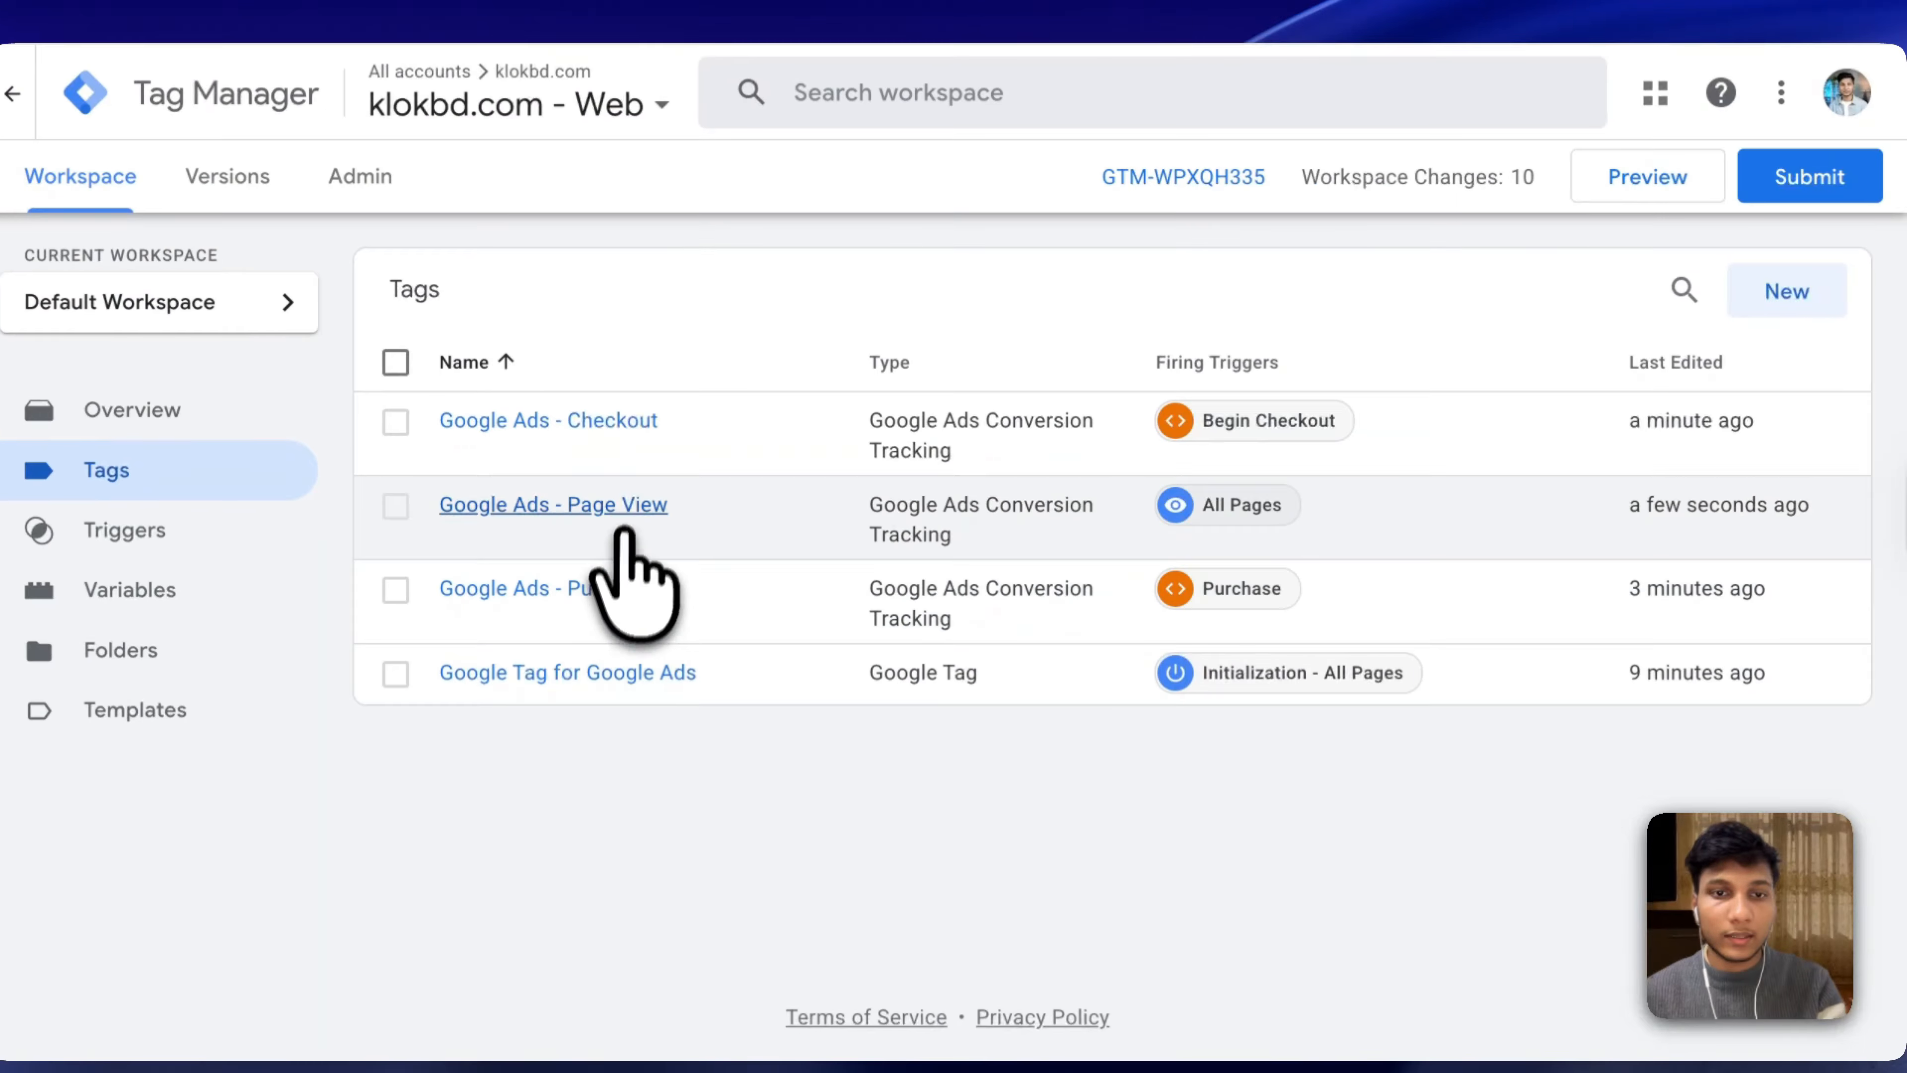
left_click(631, 421)
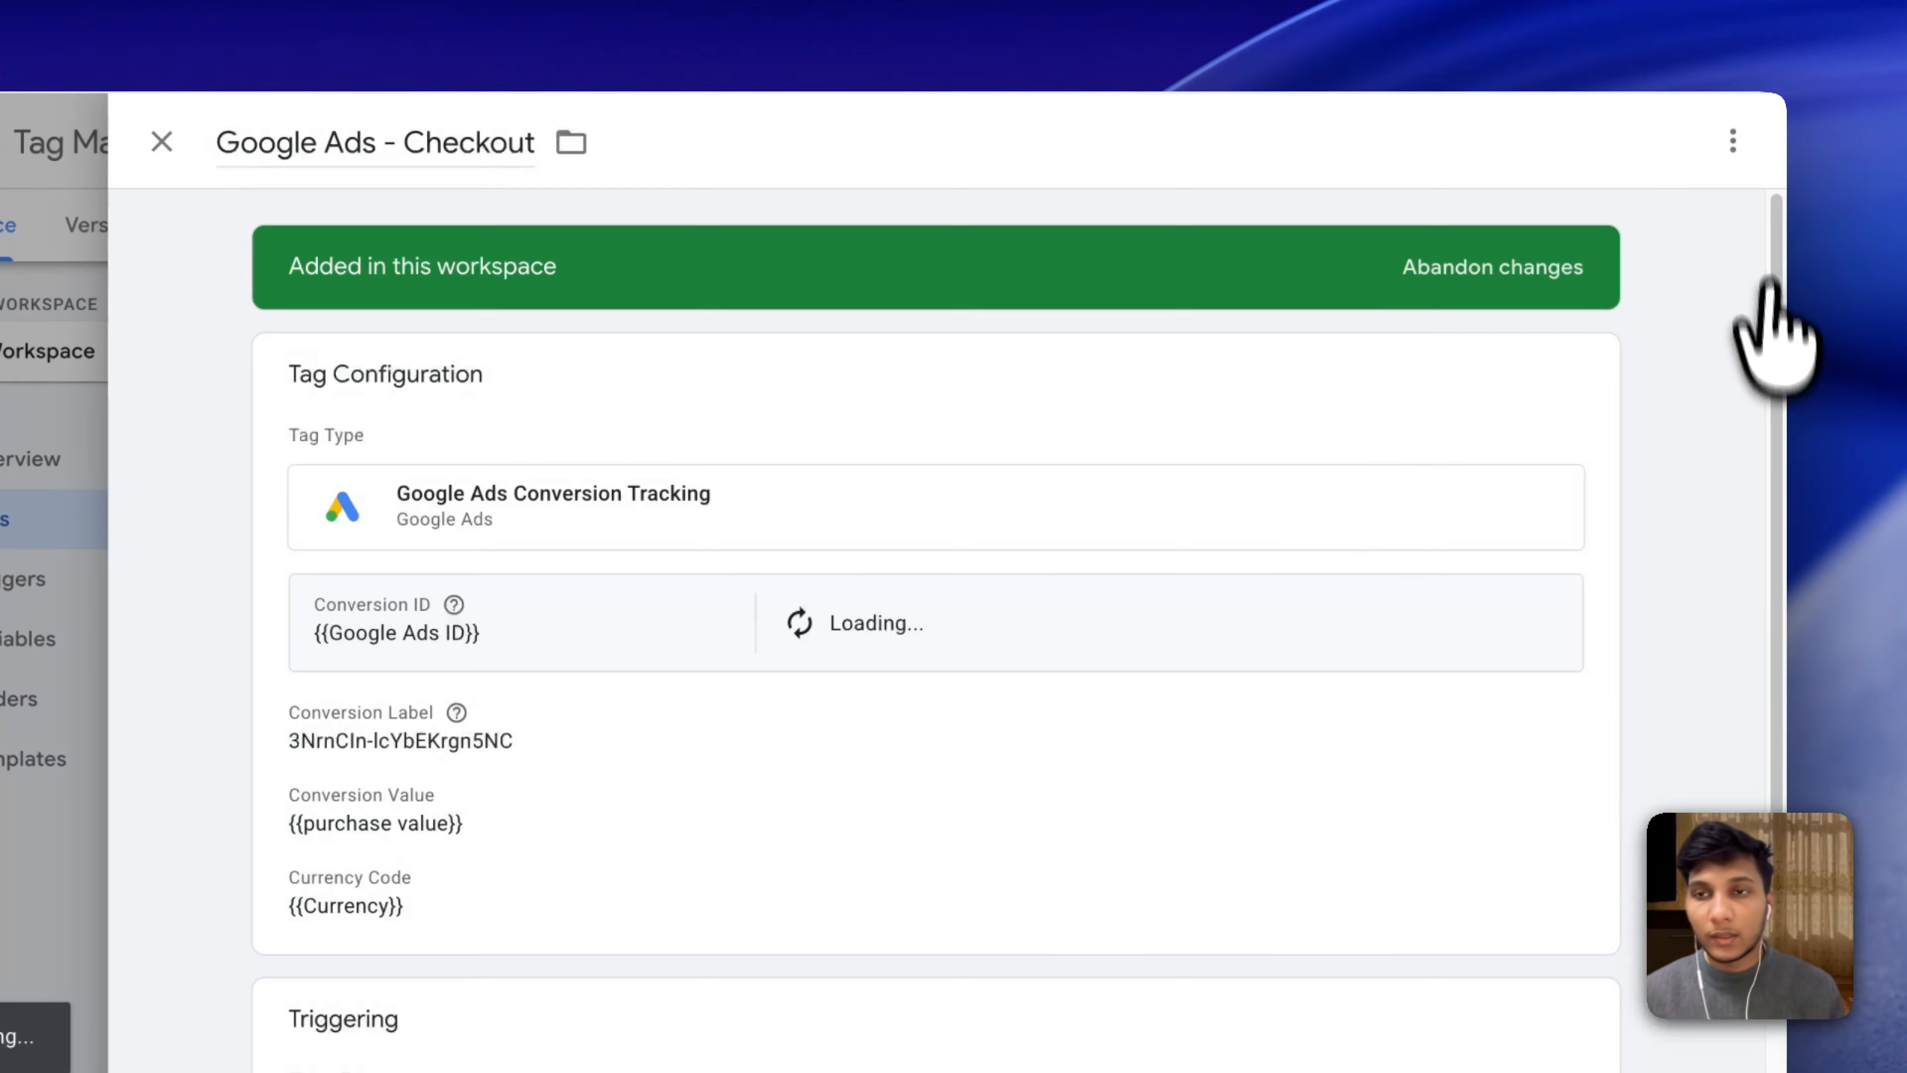
left_click(1733, 140)
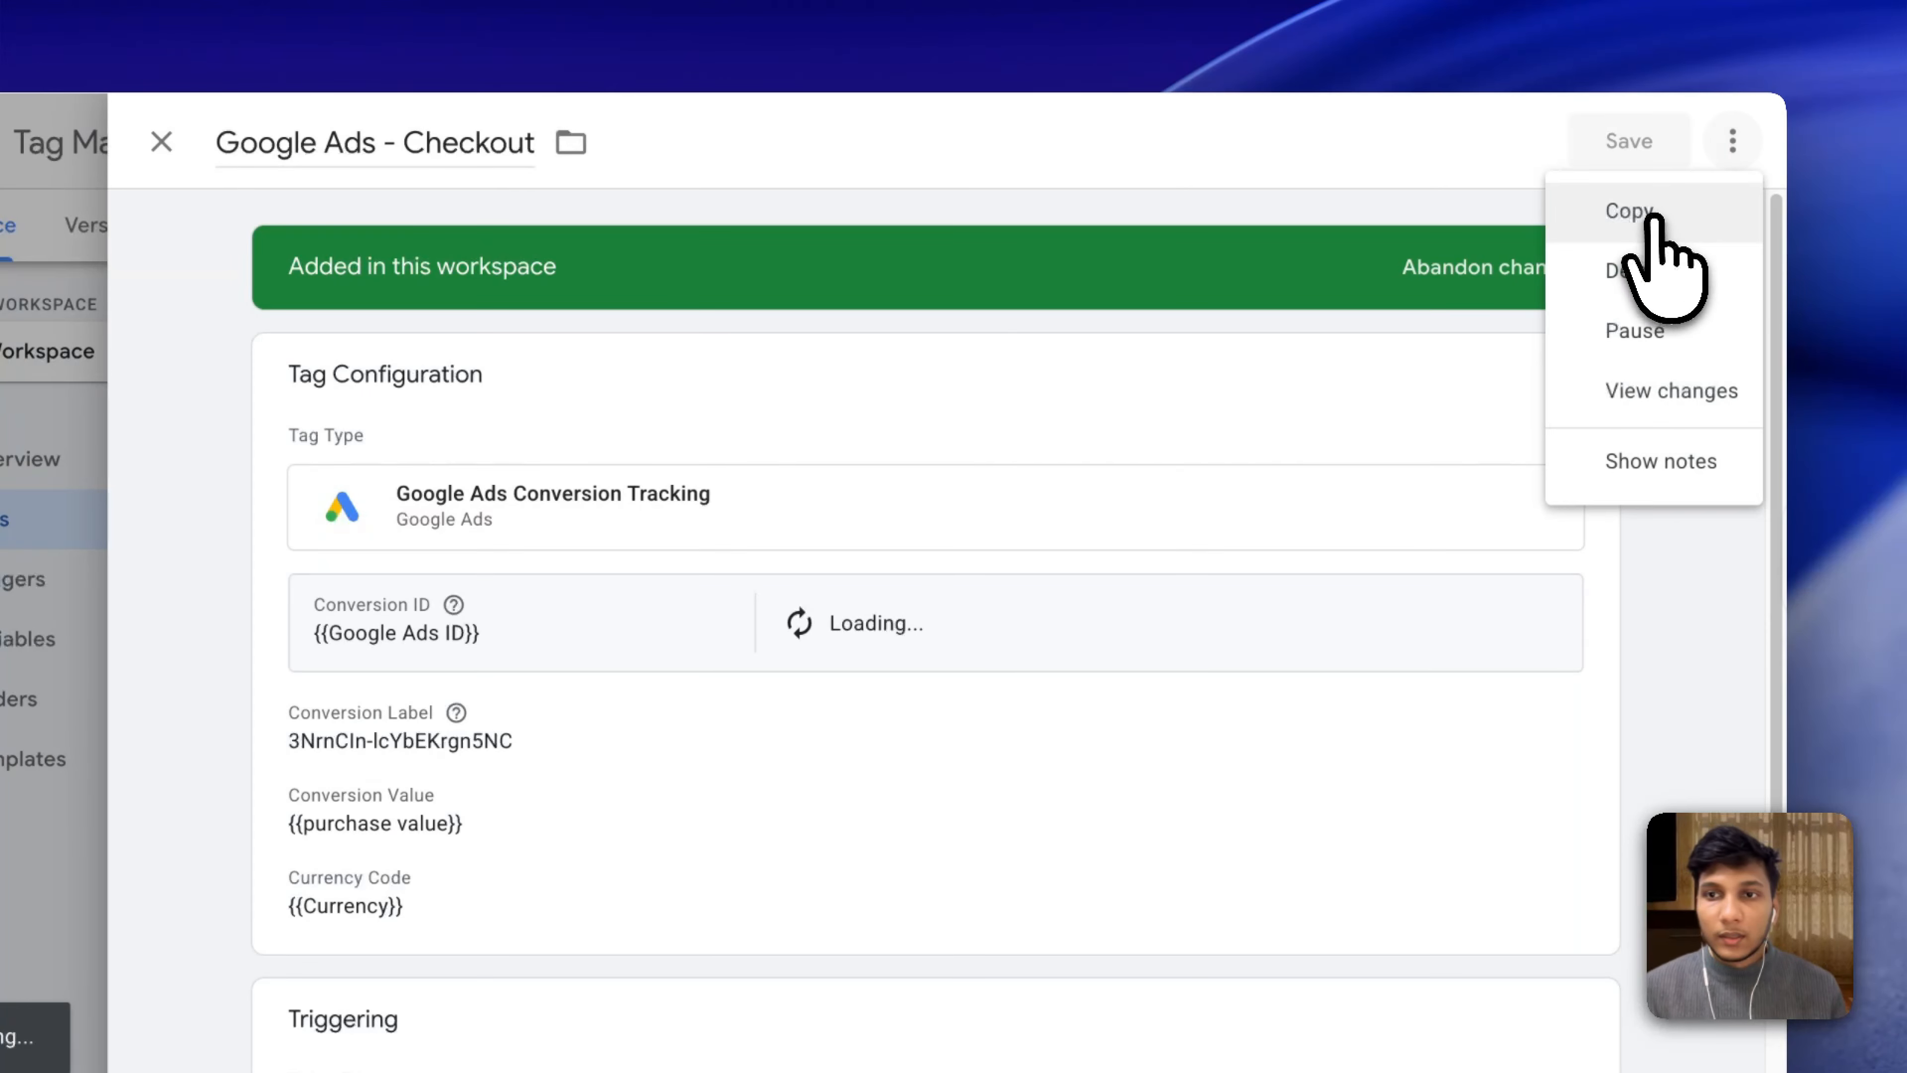
left_click(1640, 214)
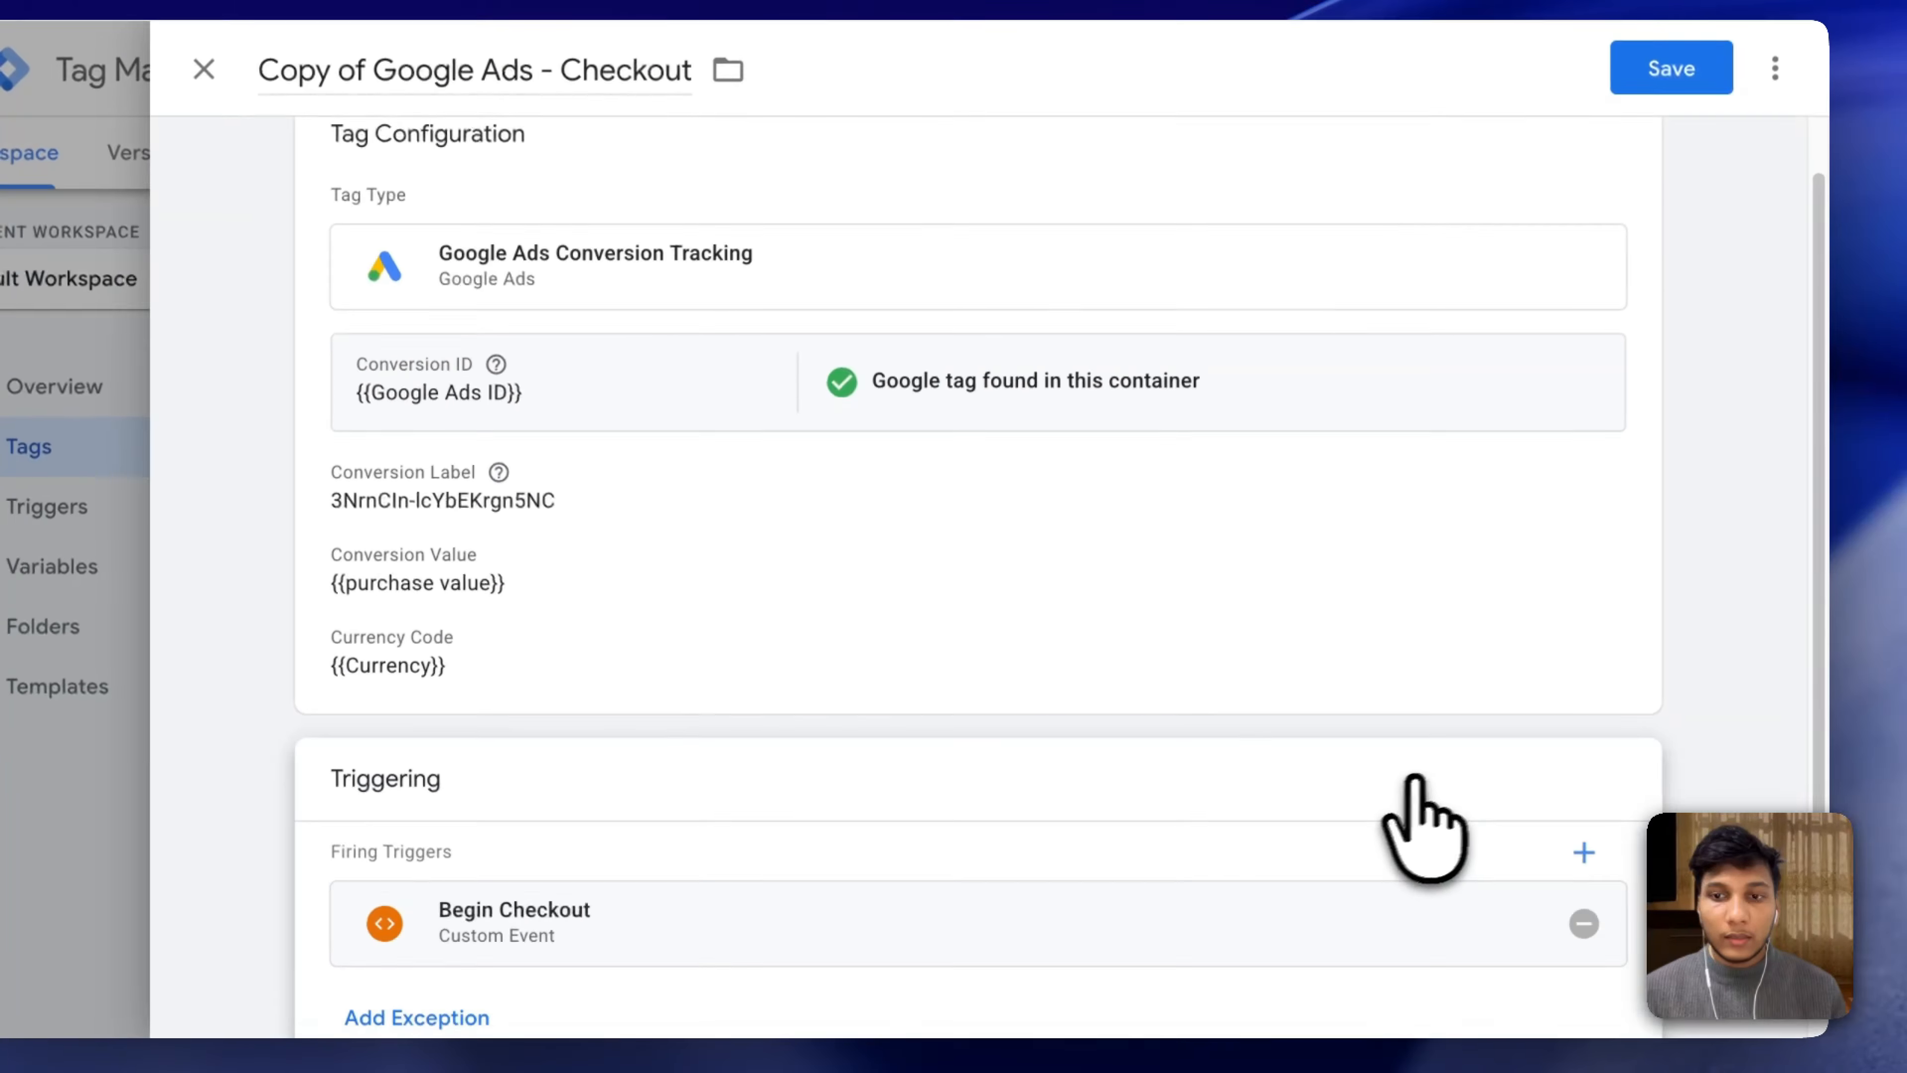
Remove the Begin Checkout trigger from the copied tag and start a new trigger of type Custom Event.
scroll(1427, 863, "down", 1)
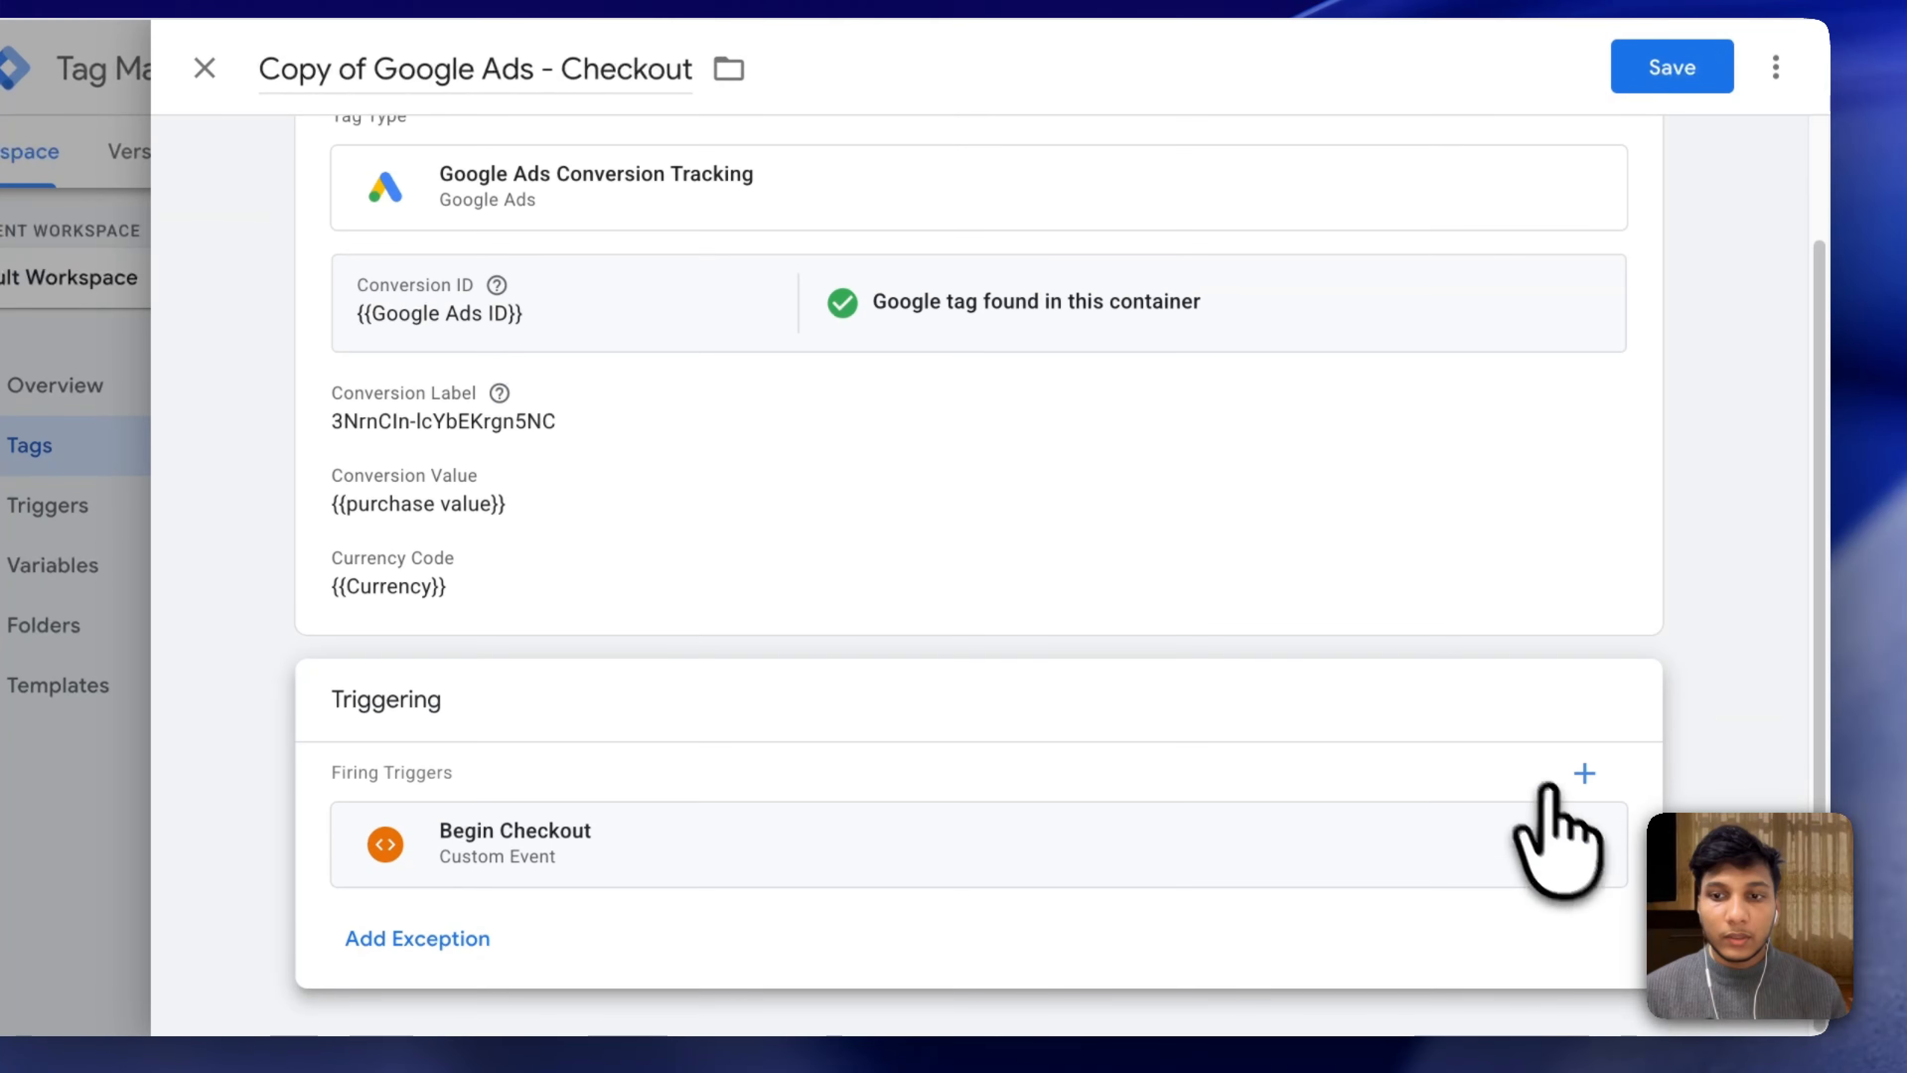
left_click(1547, 898)
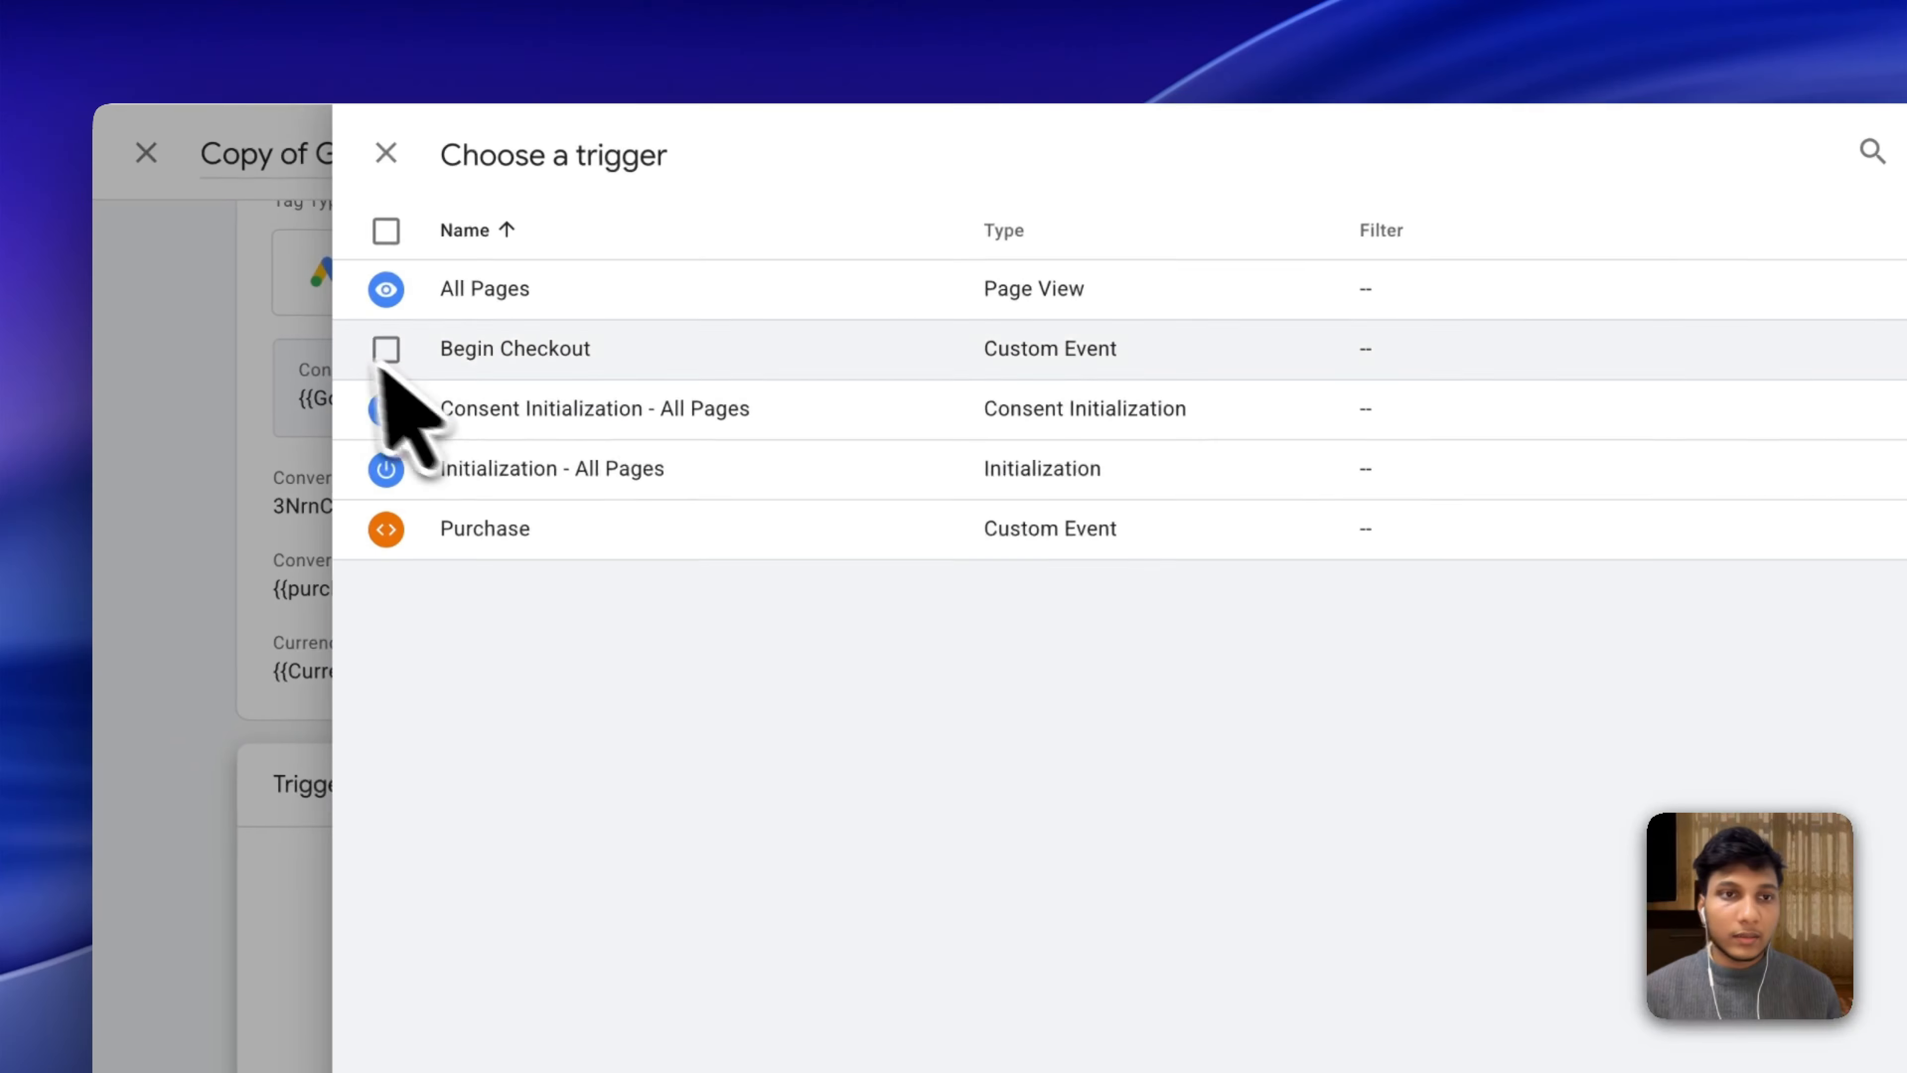
left_click(1855, 109)
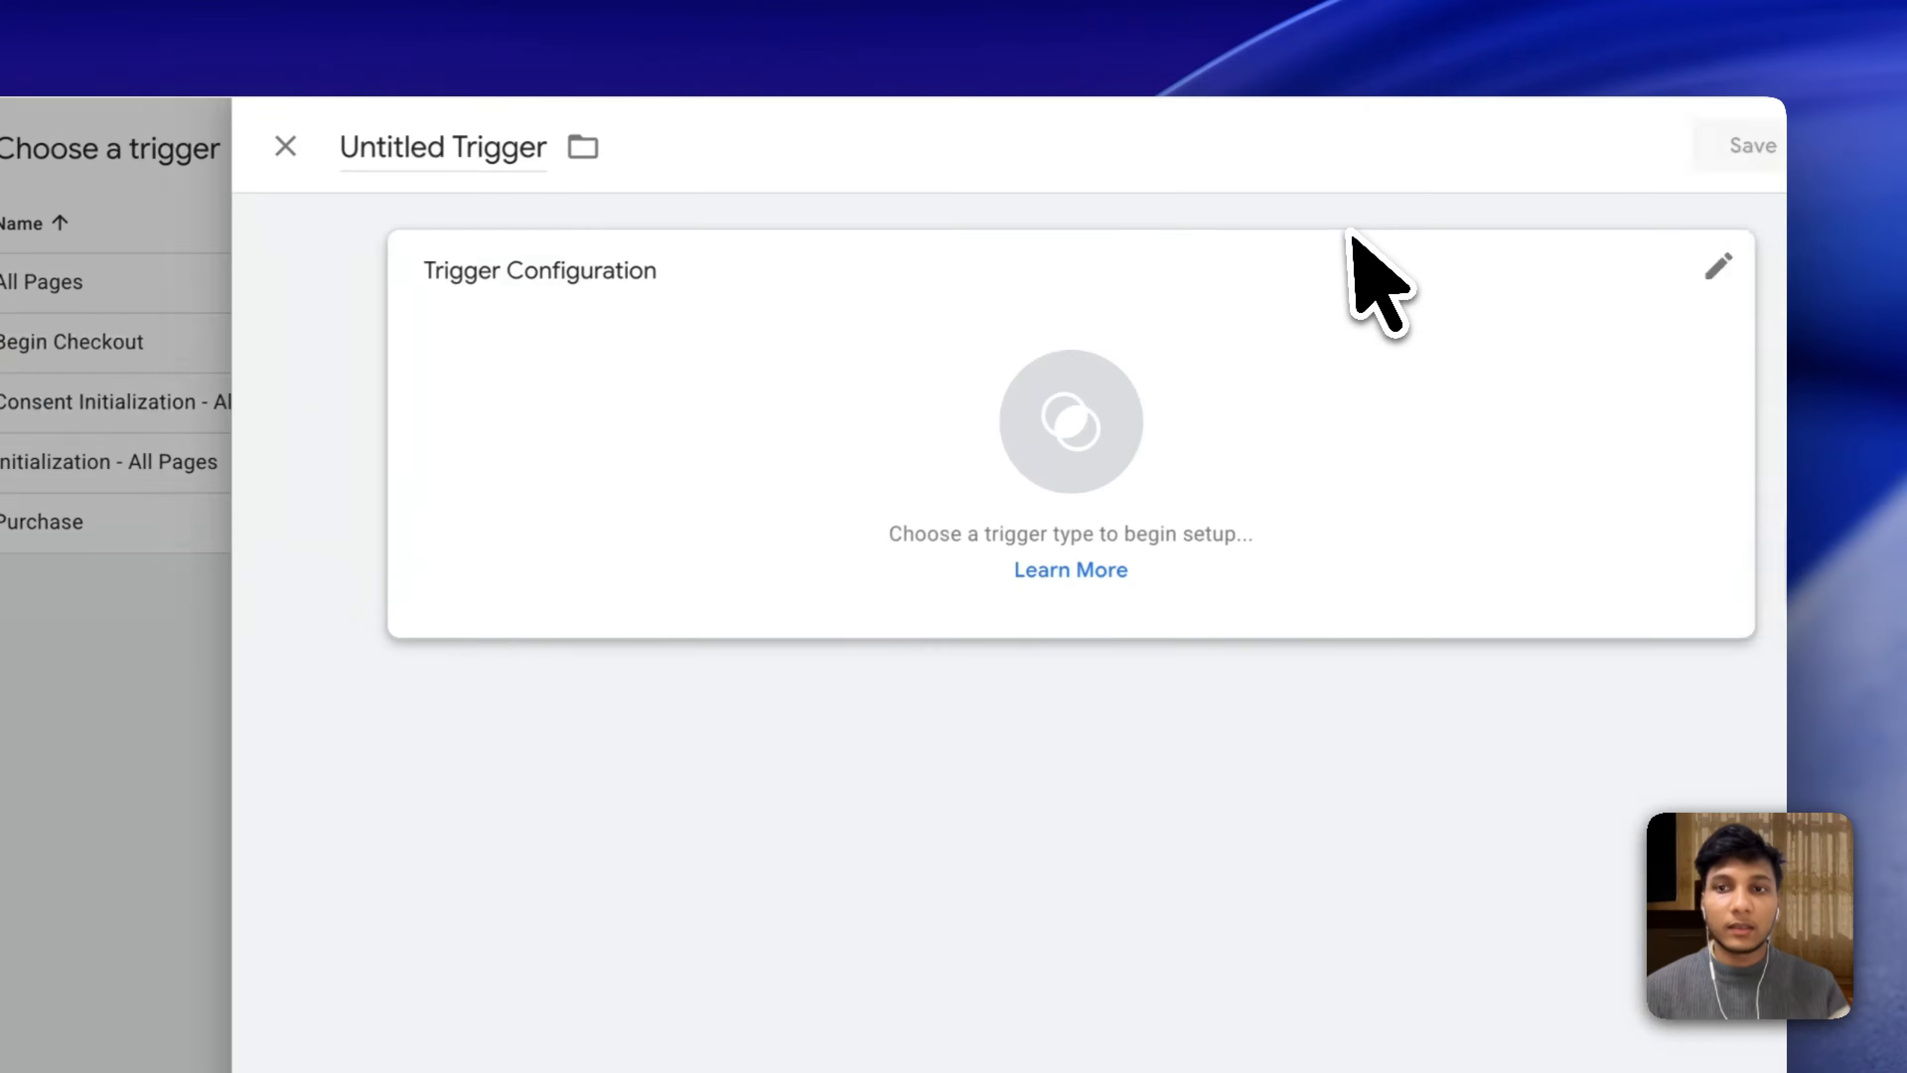
left_click(1352, 240)
scroll(1234, 392, "down", 5)
left_click(1200, 759)
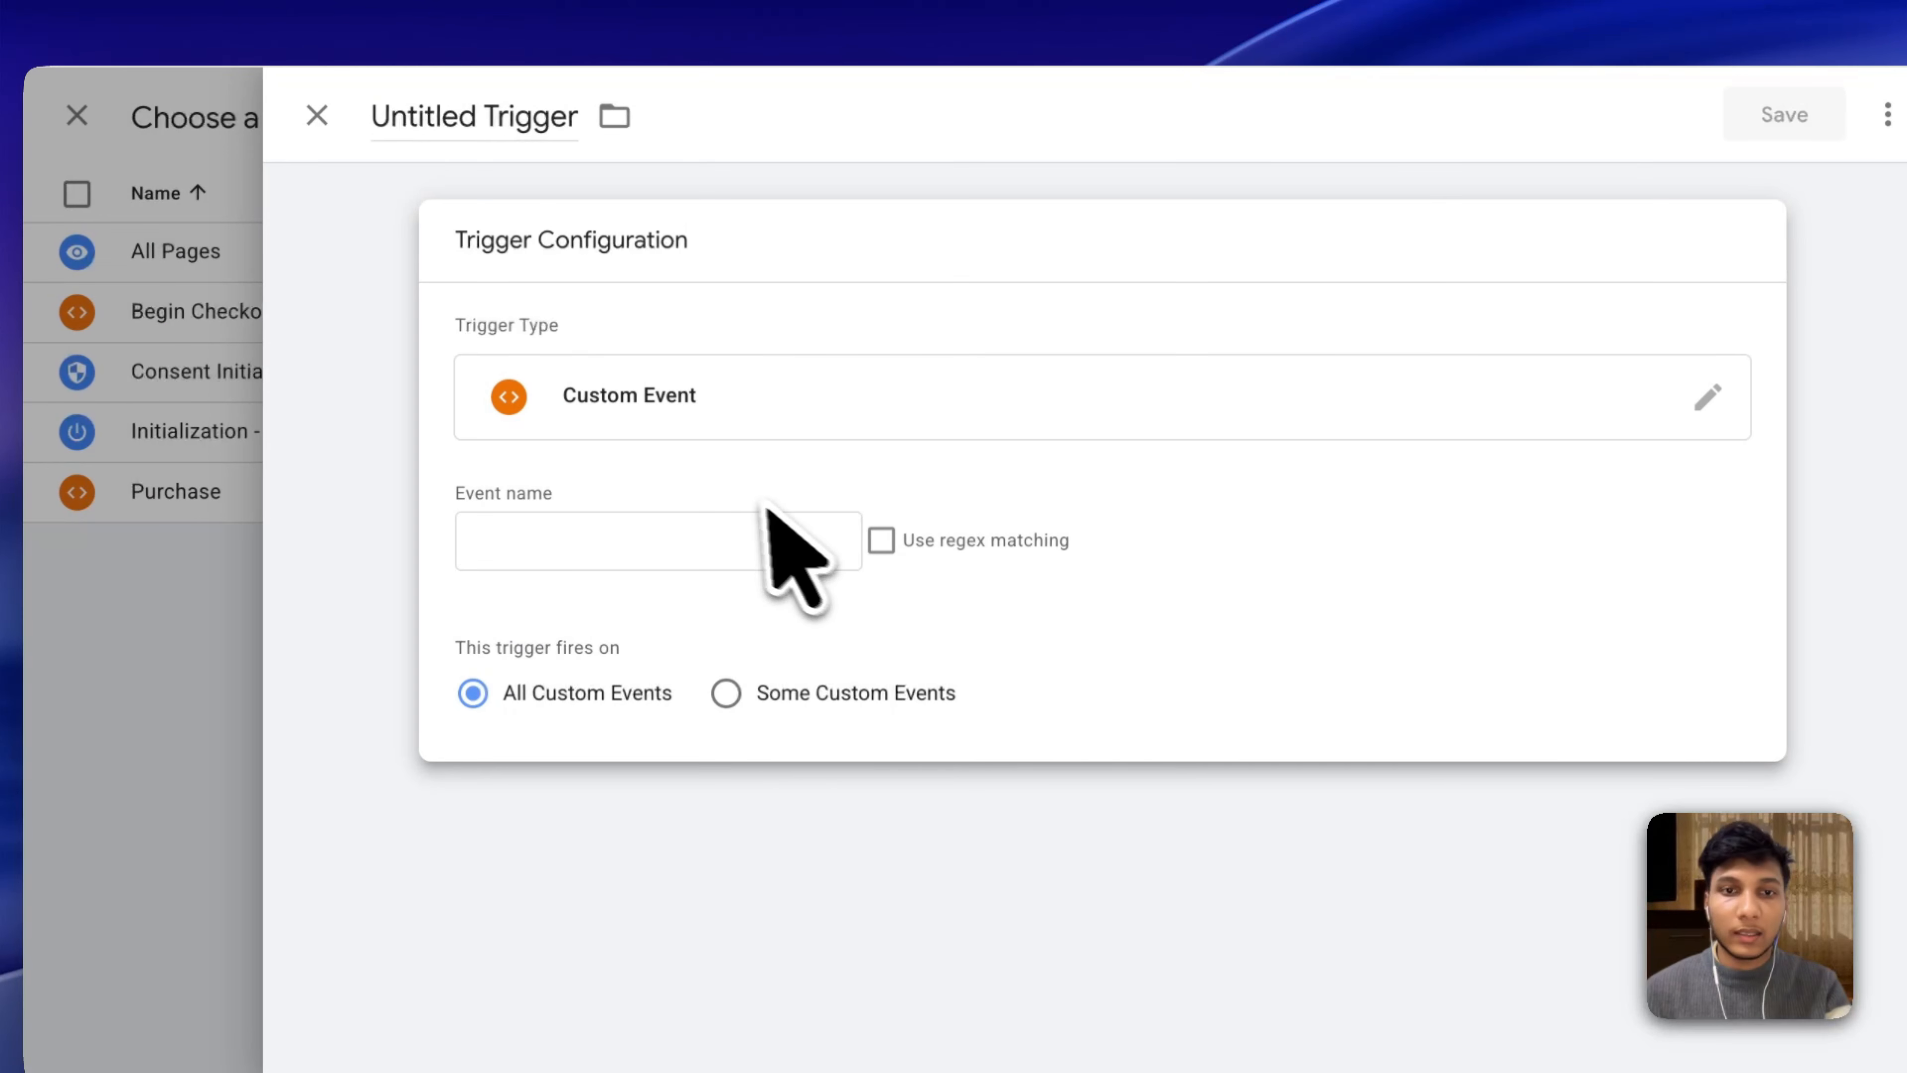
Set the trigger's event name to akadd_to_cart, name the trigger Add To Cart, and save it.
left_click(724, 537)
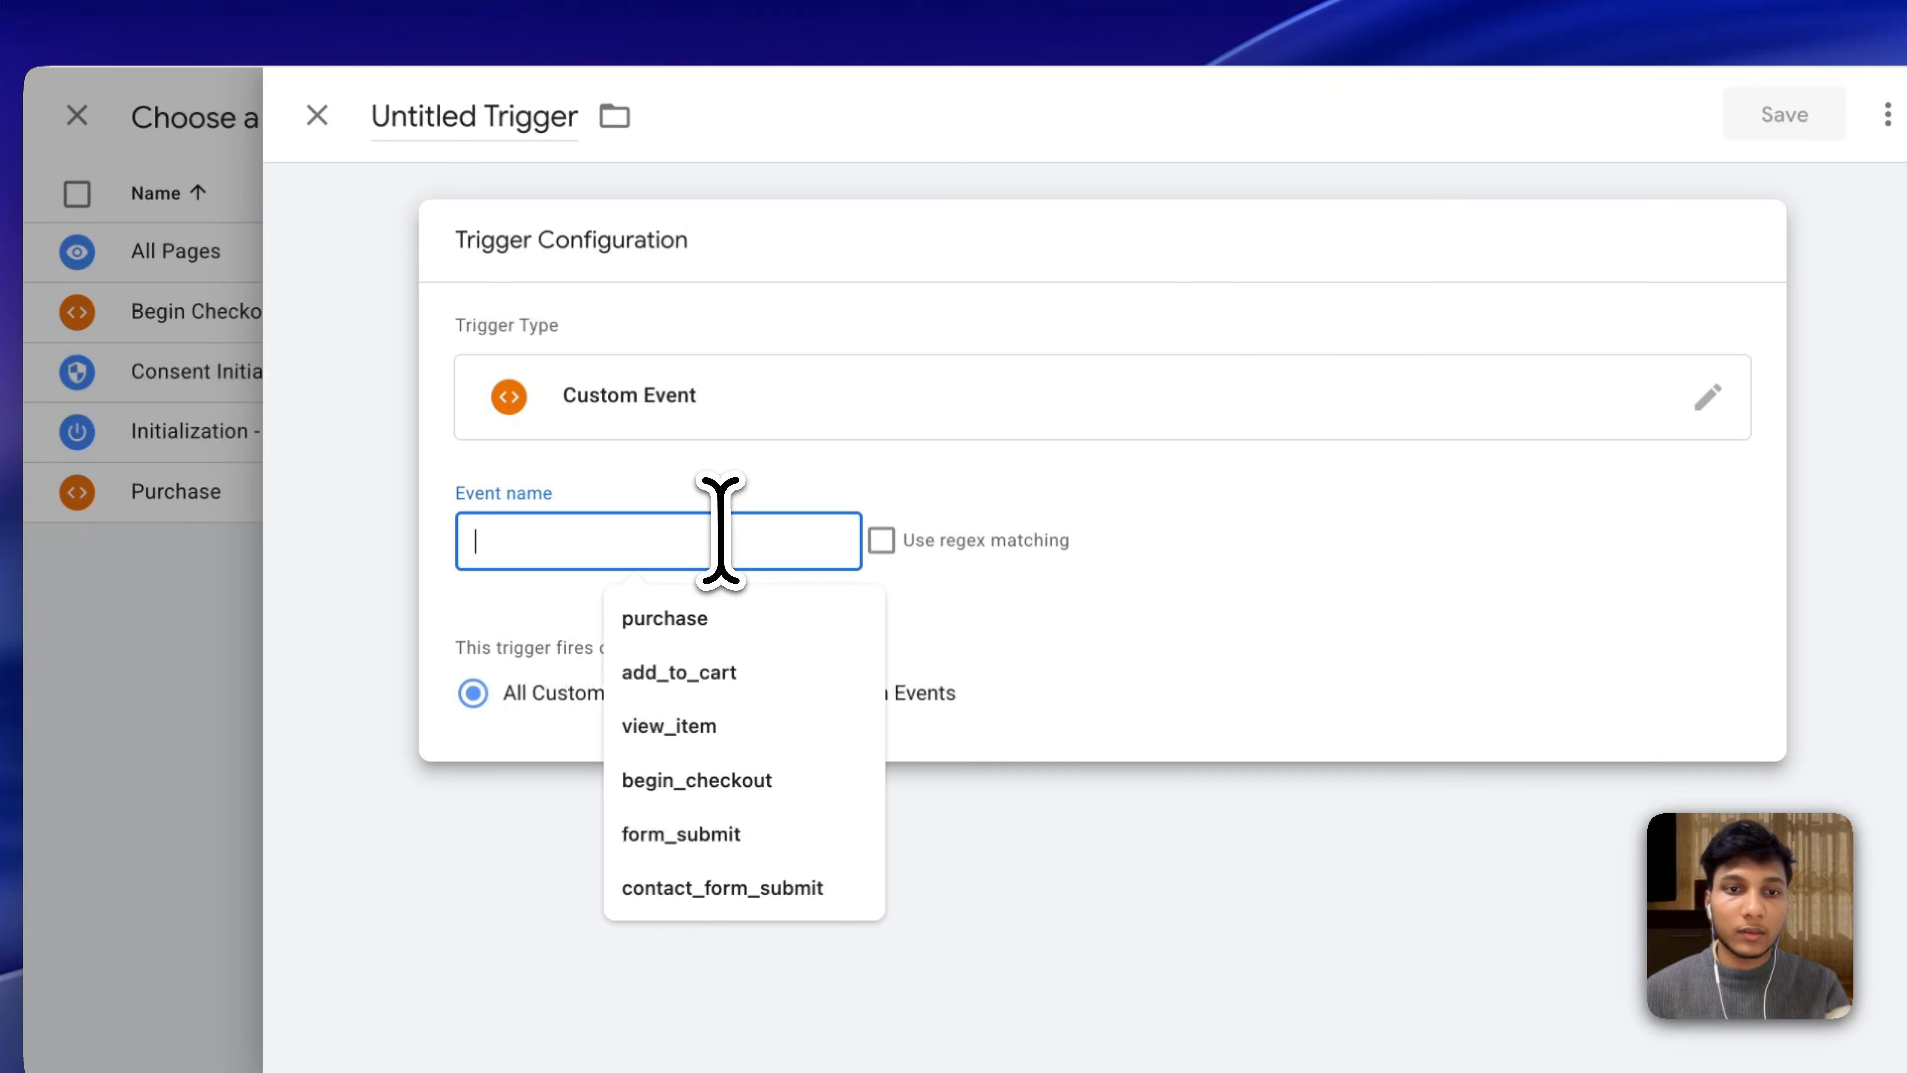
key("super+v")
left_click(502, 115)
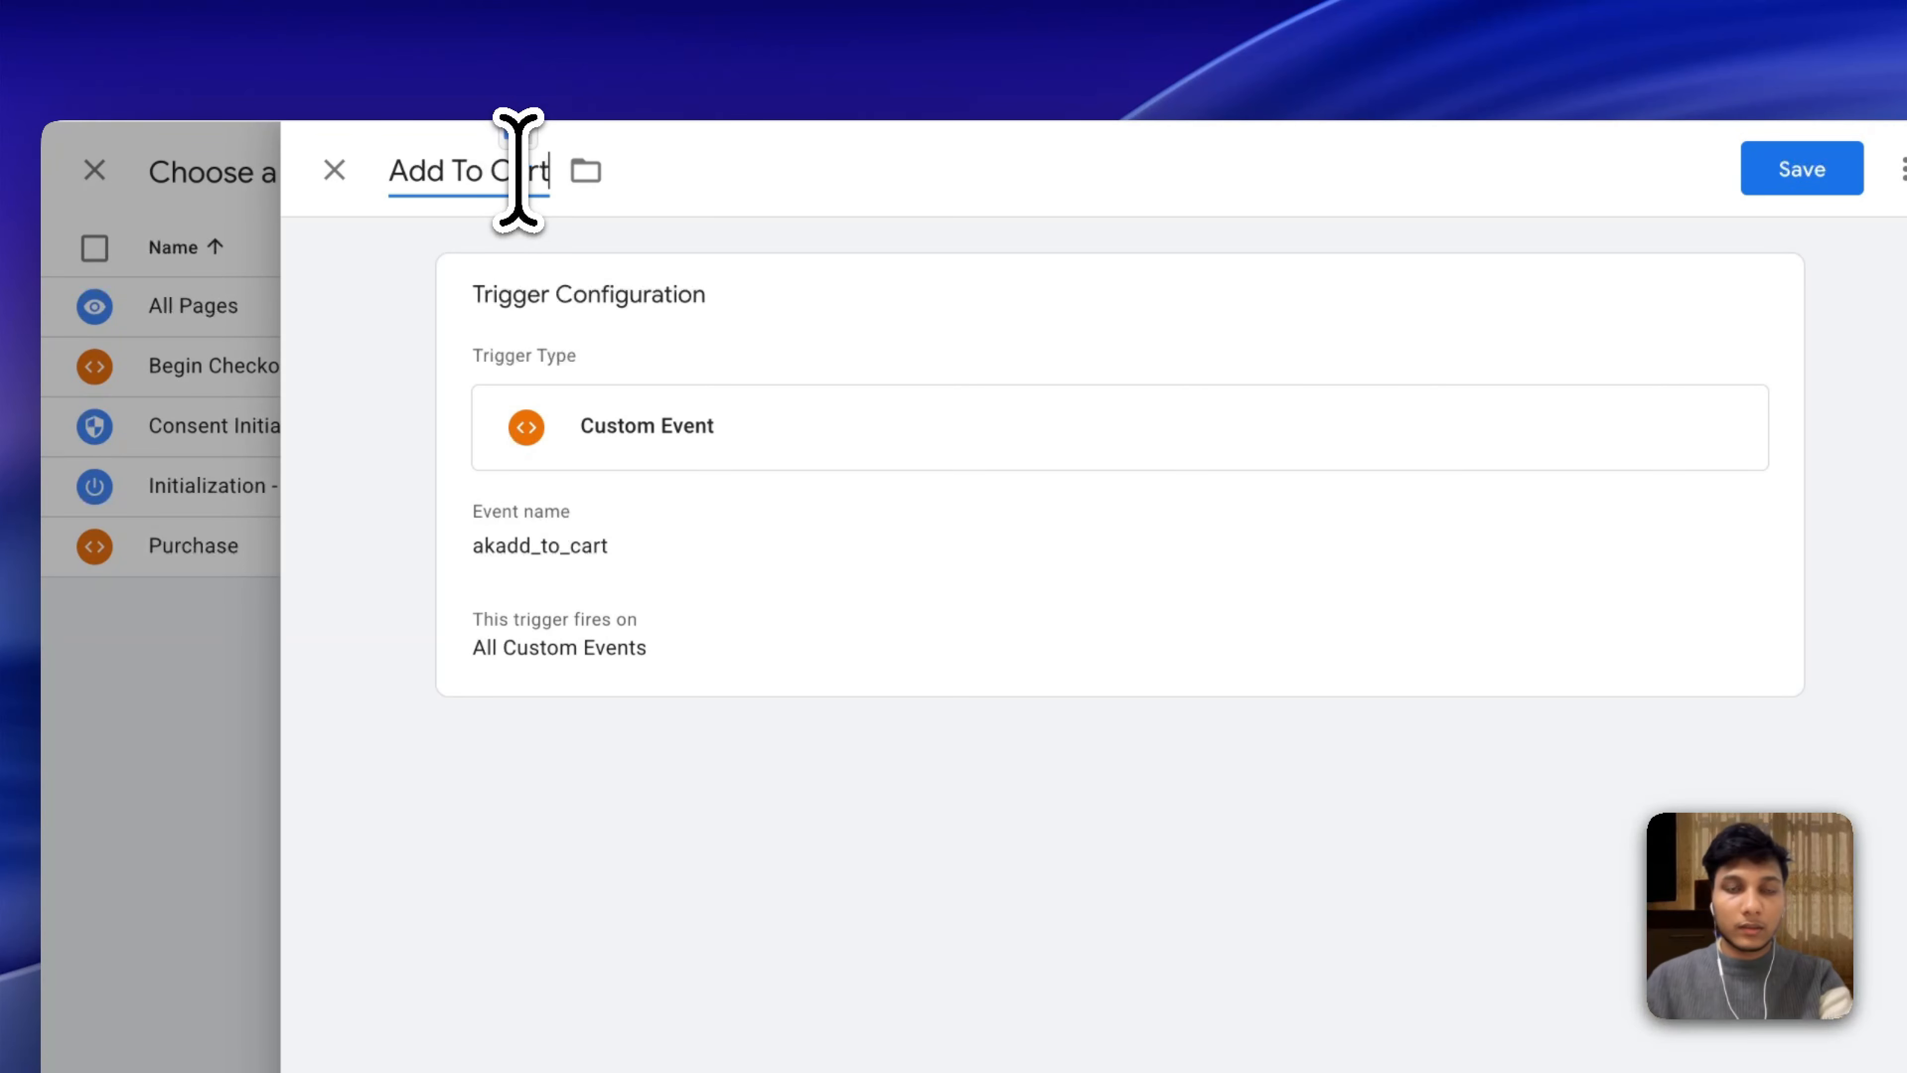
type("Add To Cart")
left_click(1802, 169)
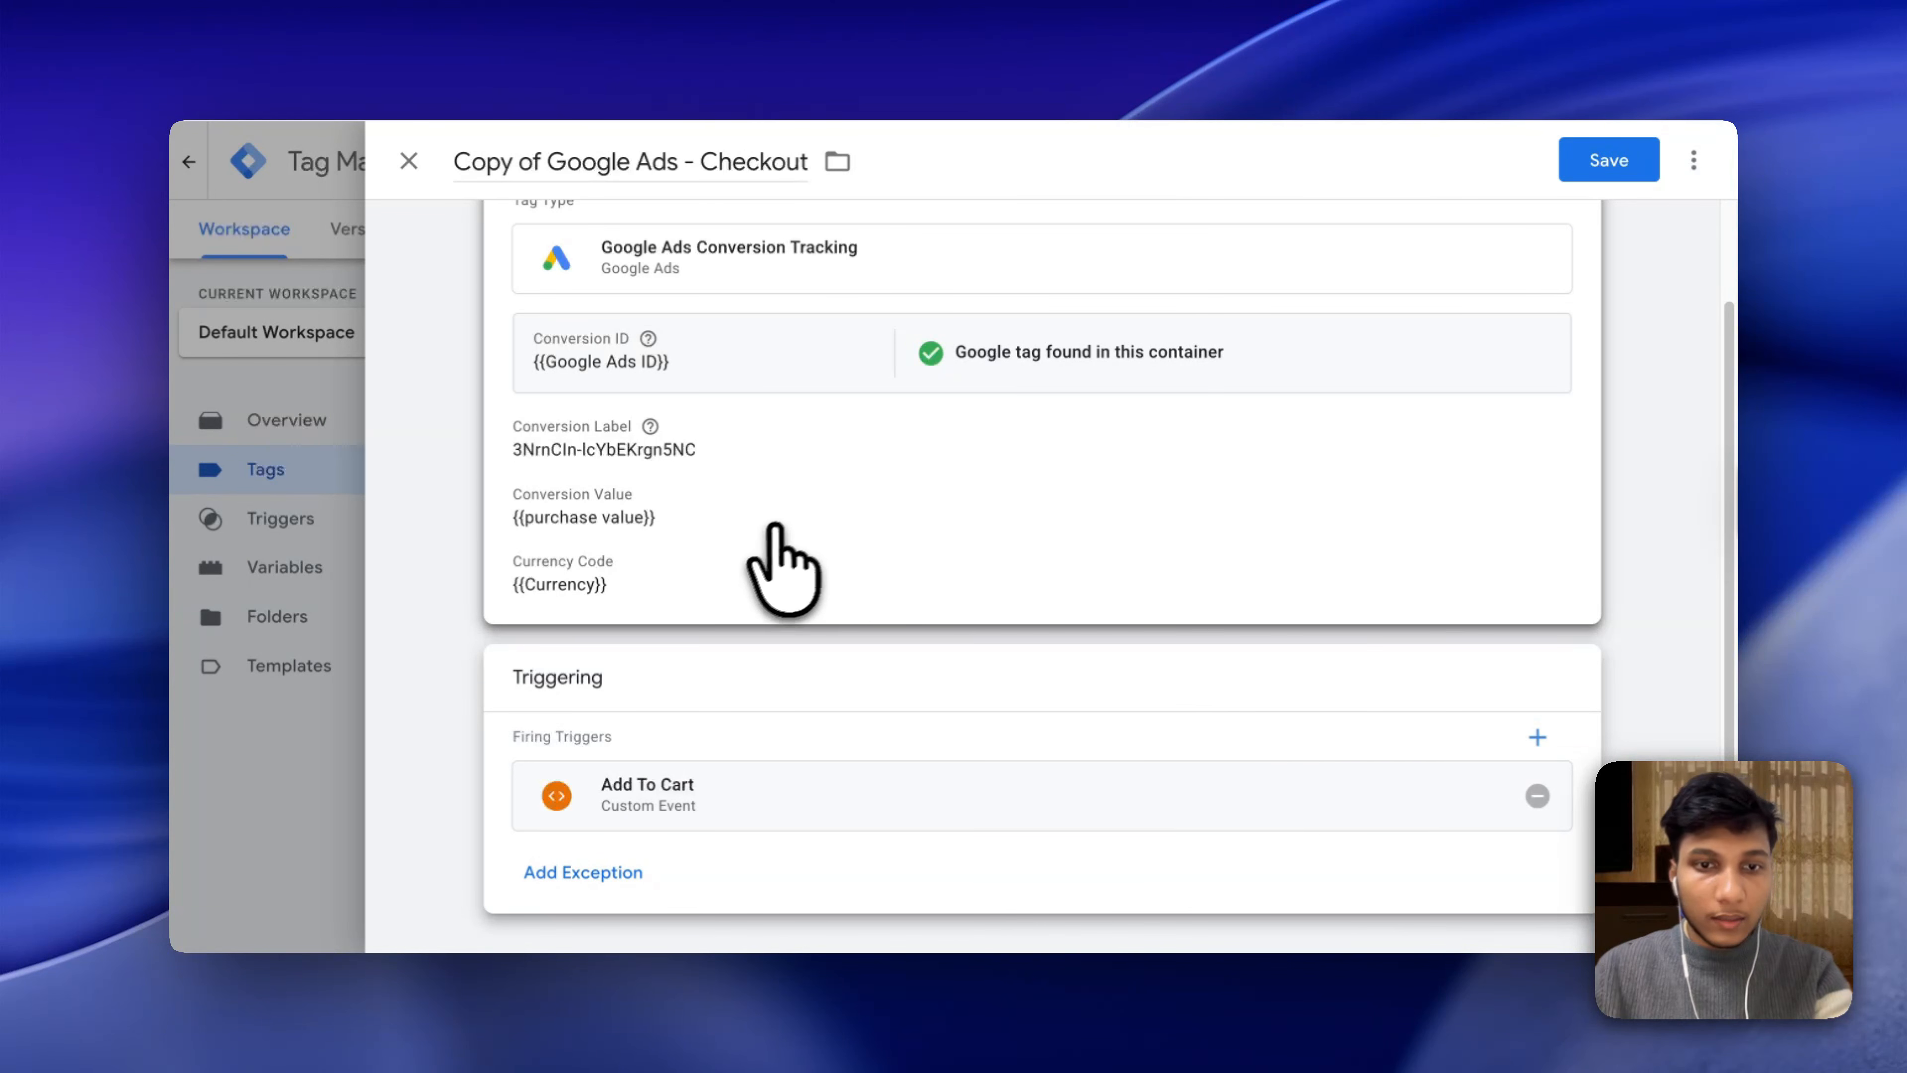
Clear the copied tag's Conversion Label, Conversion Value and Currency Code, and rename the tag "Google Ads -Add to Cart".
scroll(1008, 580, "up", 1)
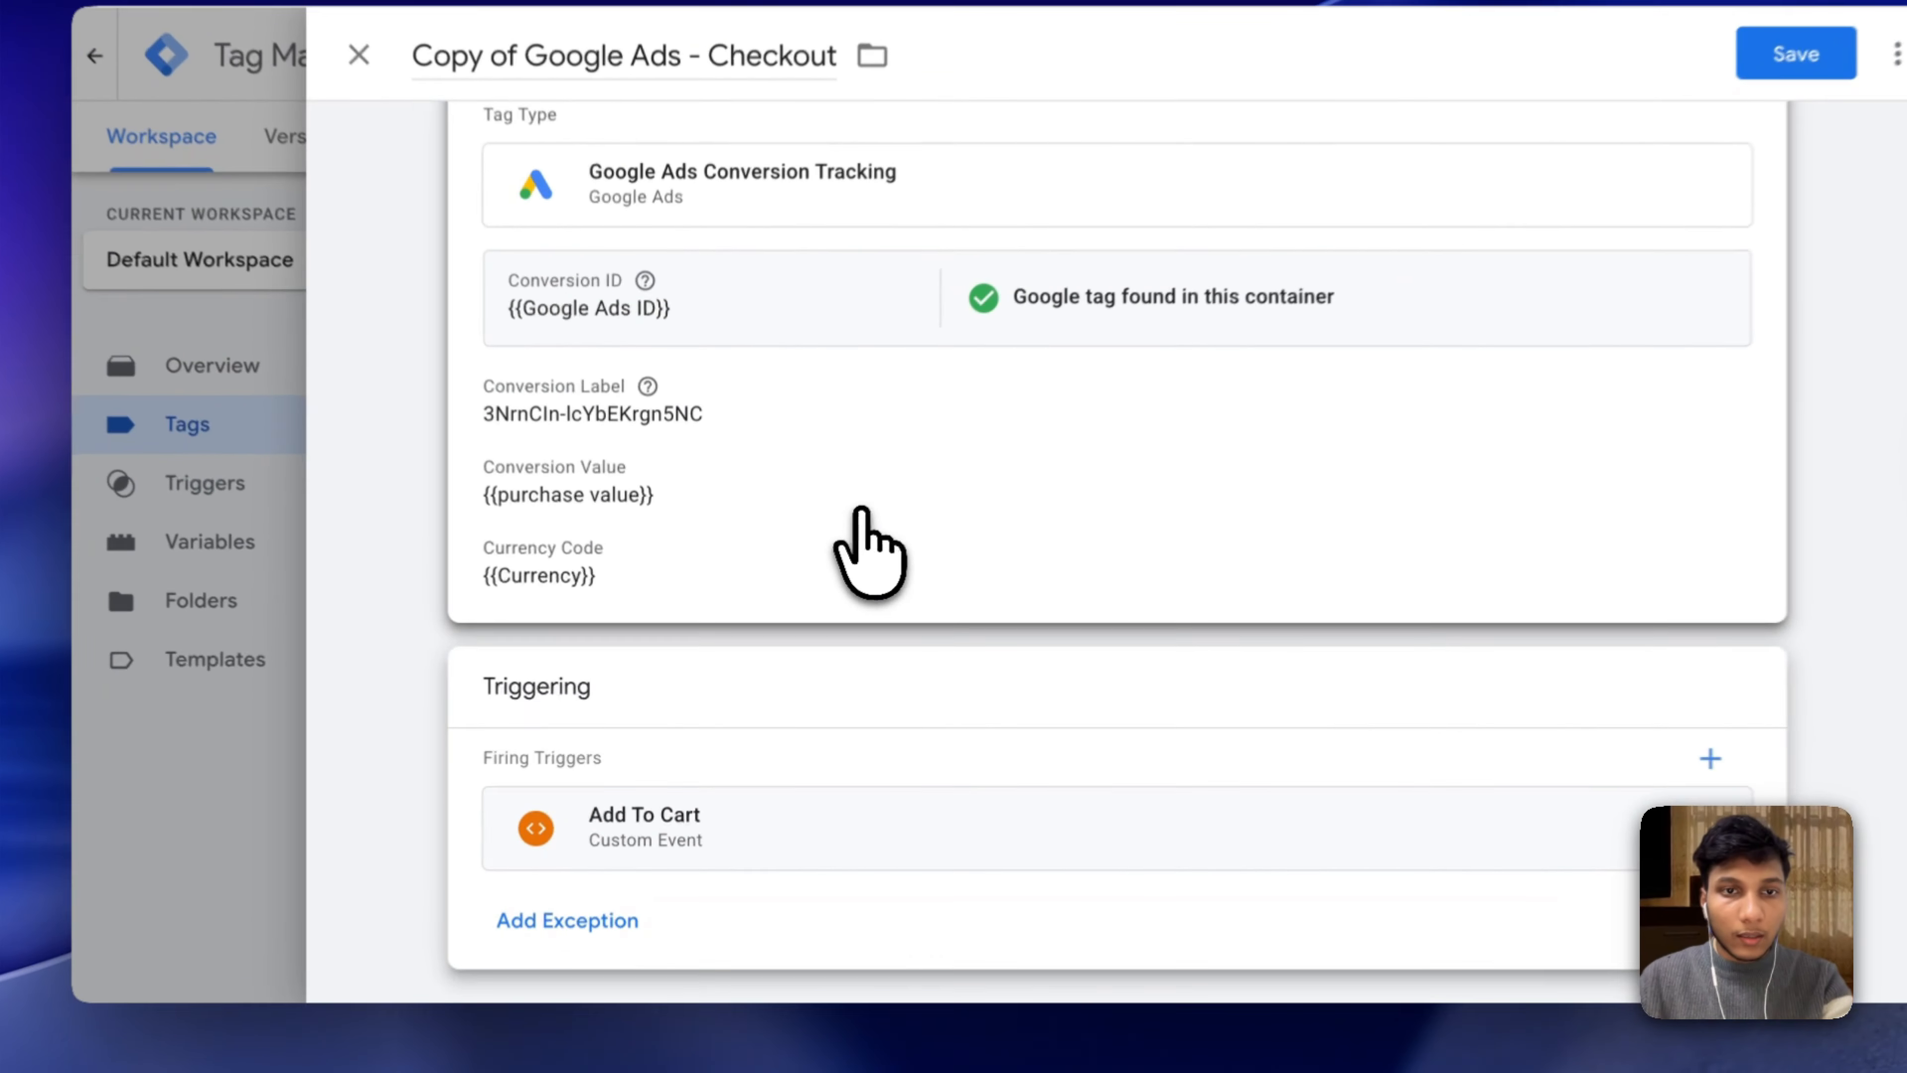
left_click(848, 556)
key("BackSpace")
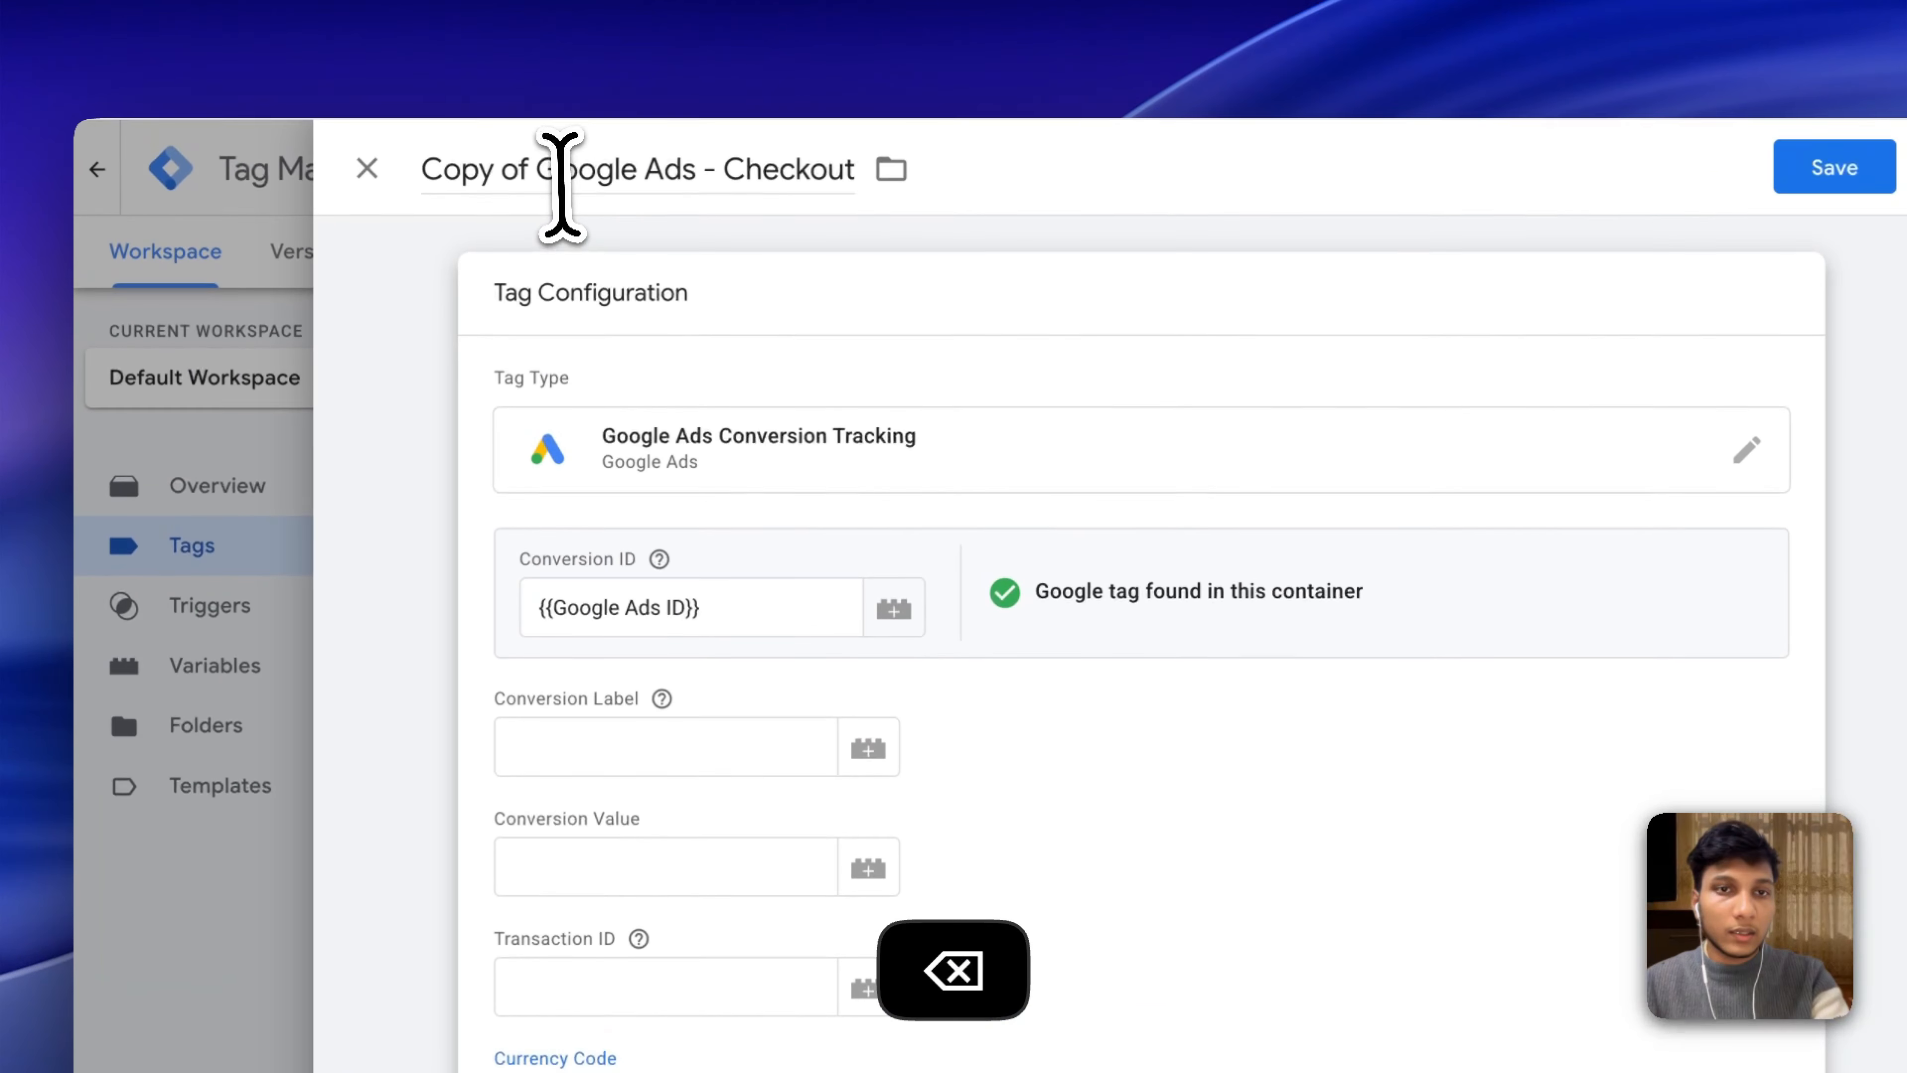
left_click_drag(543, 42, 381, 43)
type("G")
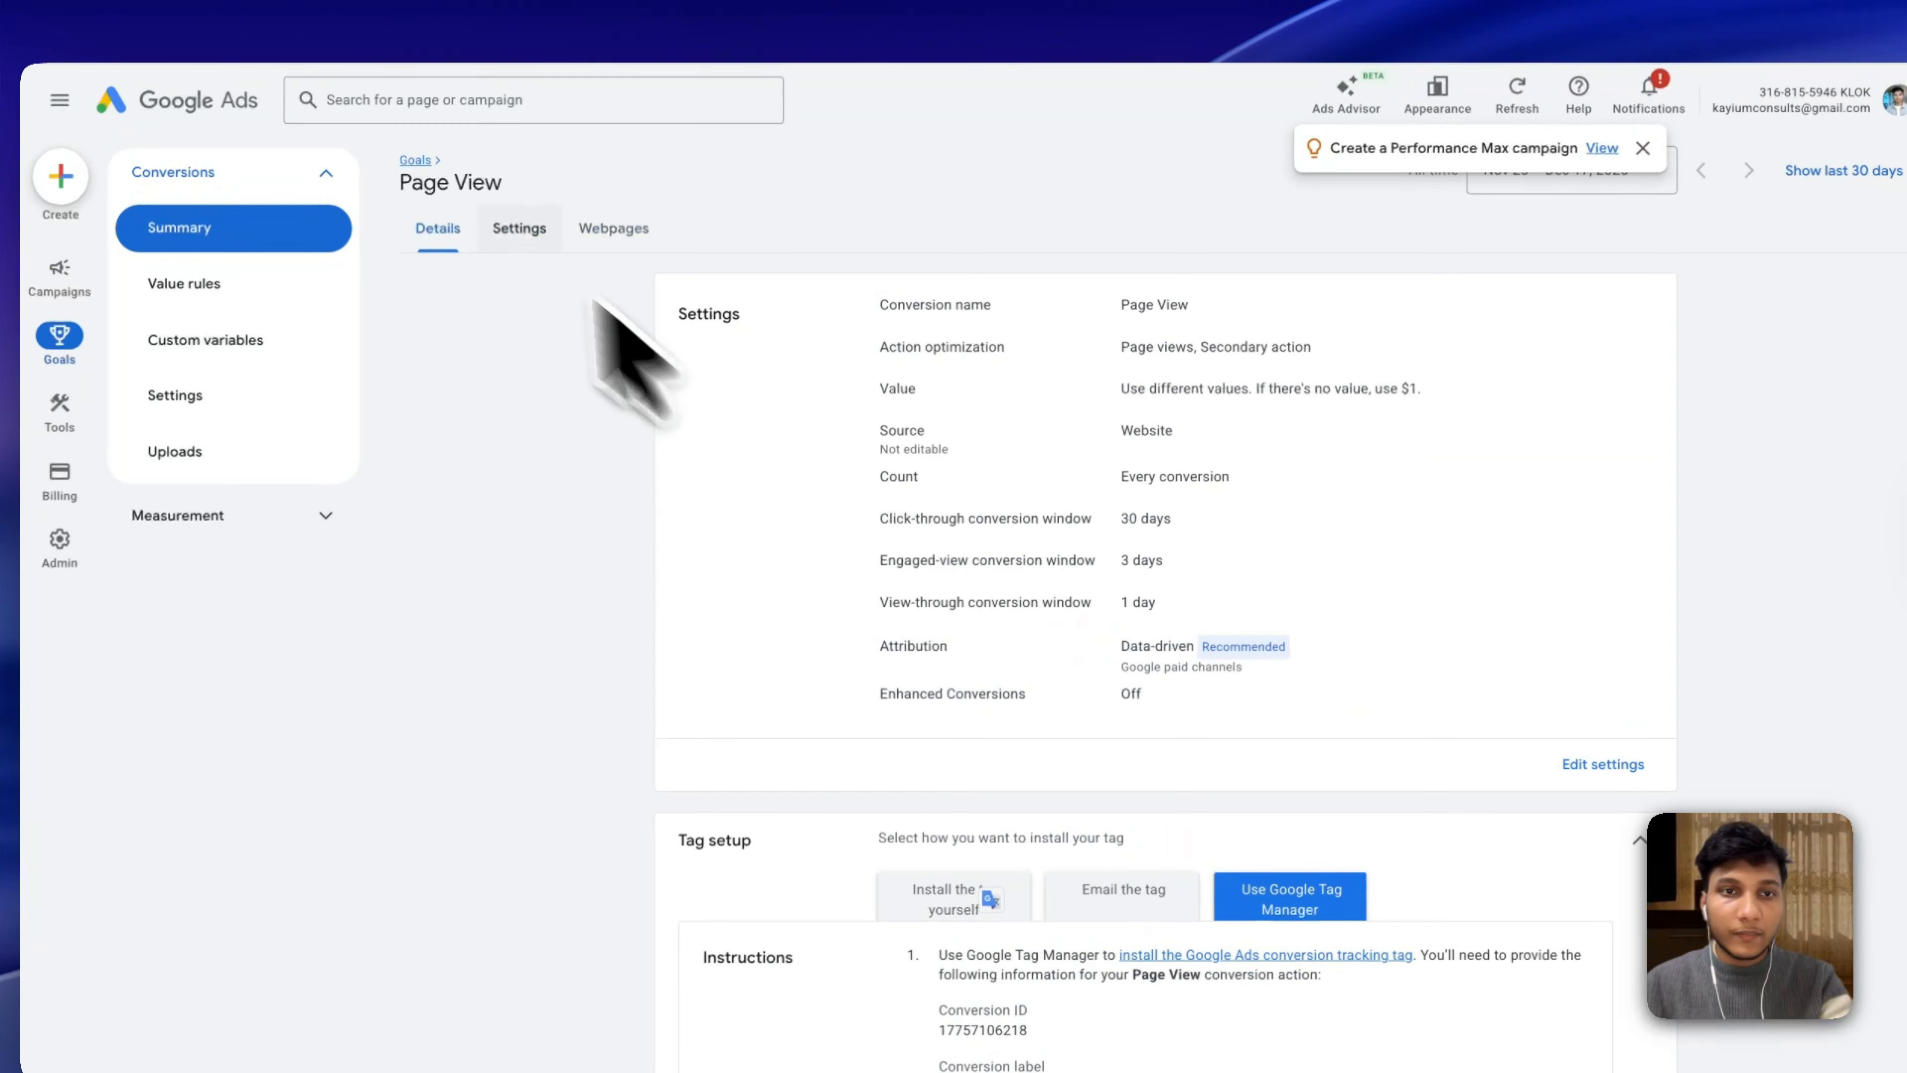
Switch to Google Ads and open the Add To Cart conversion action from the Add to cart goal in the conversions summary.
left_click(414, 160)
left_click(1829, 2)
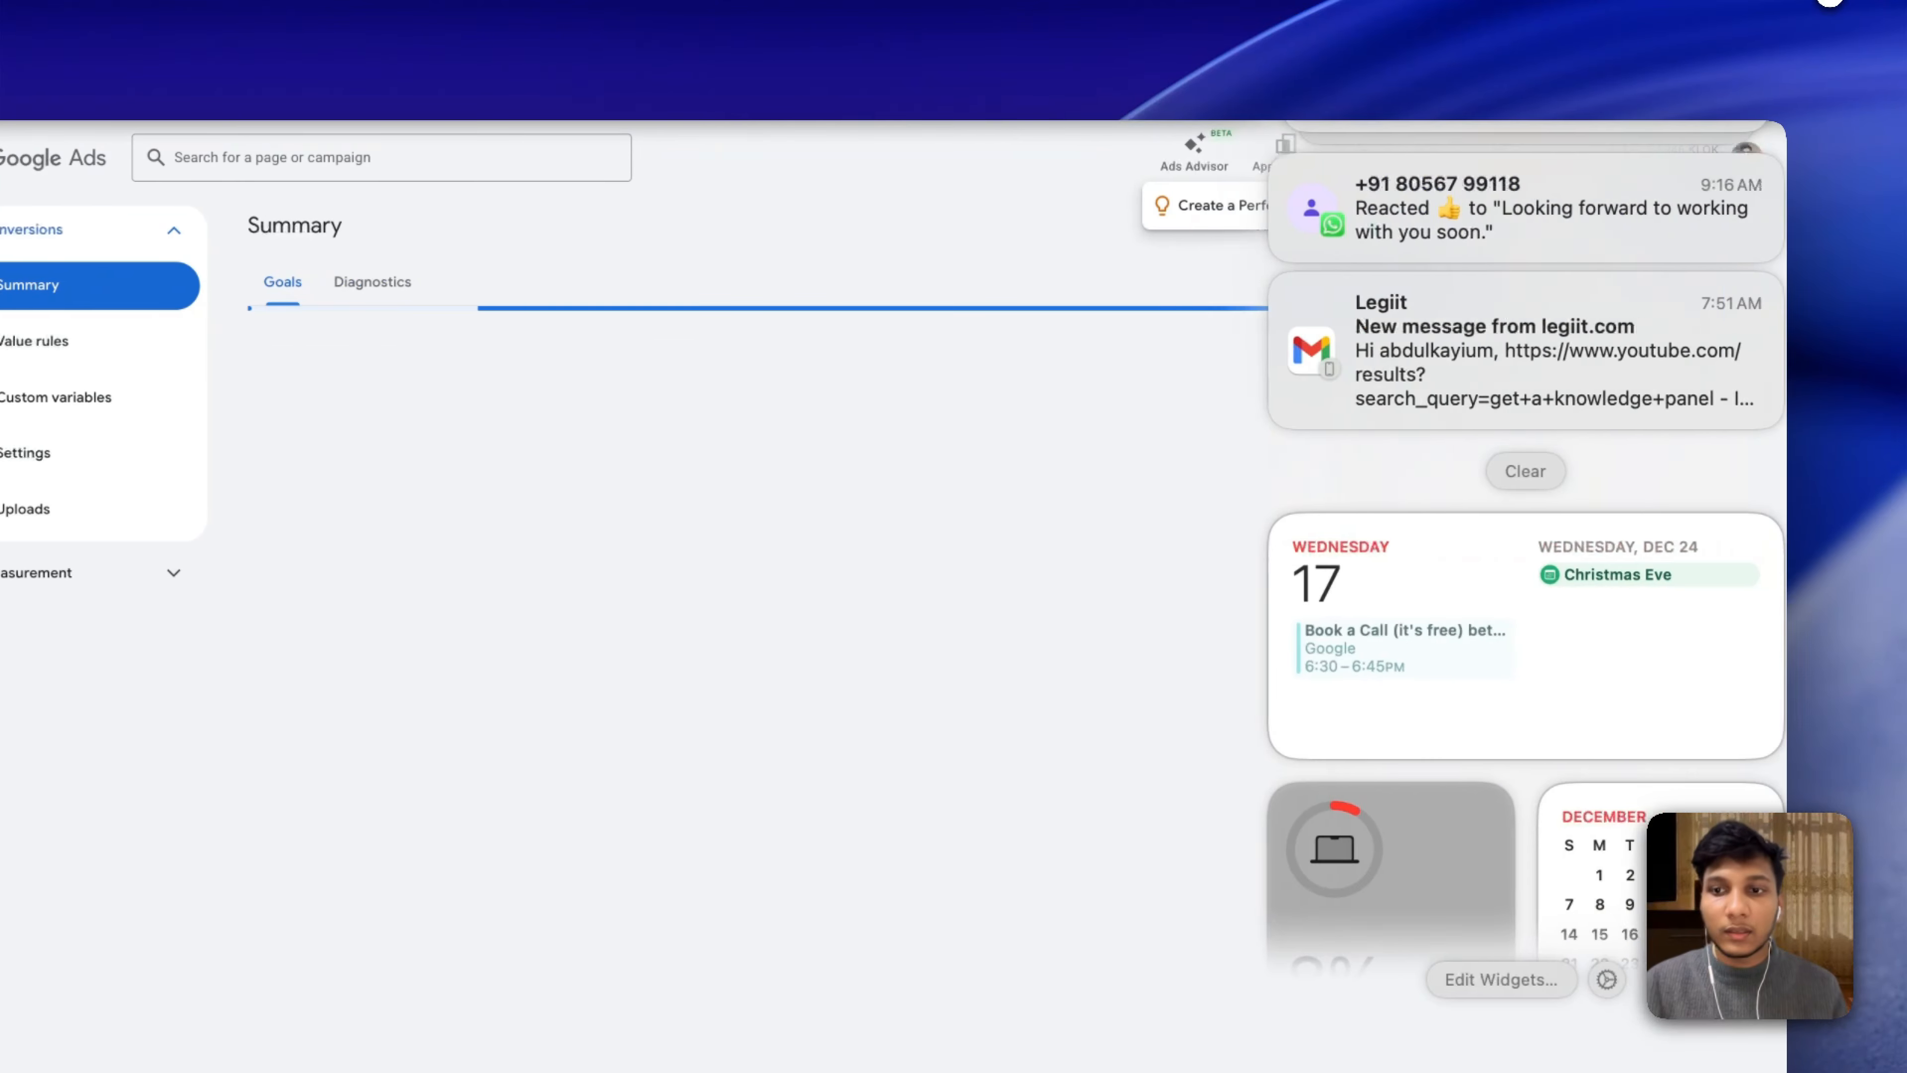
scroll(1699, 9, "down", 1)
left_click(1829, 3)
scroll(901, 436, "down", 10)
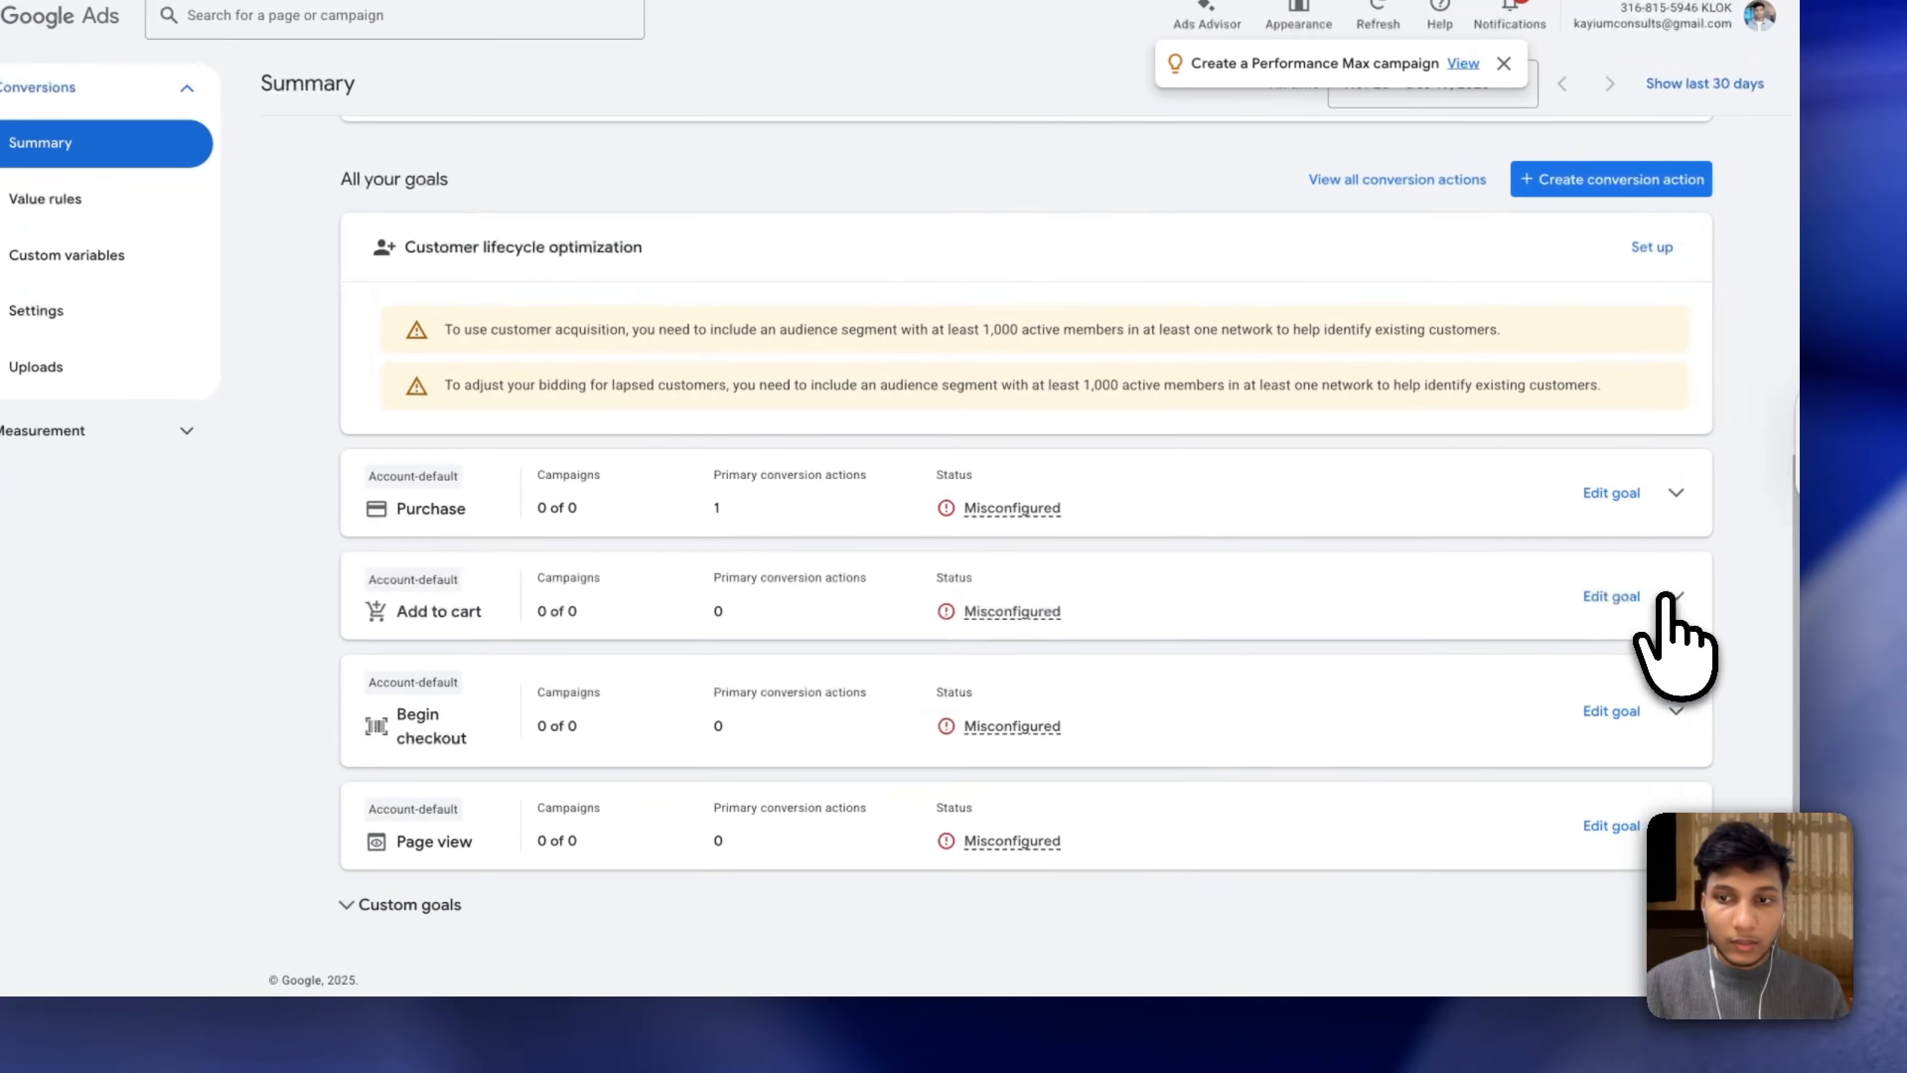
left_click(1677, 595)
left_click(534, 754)
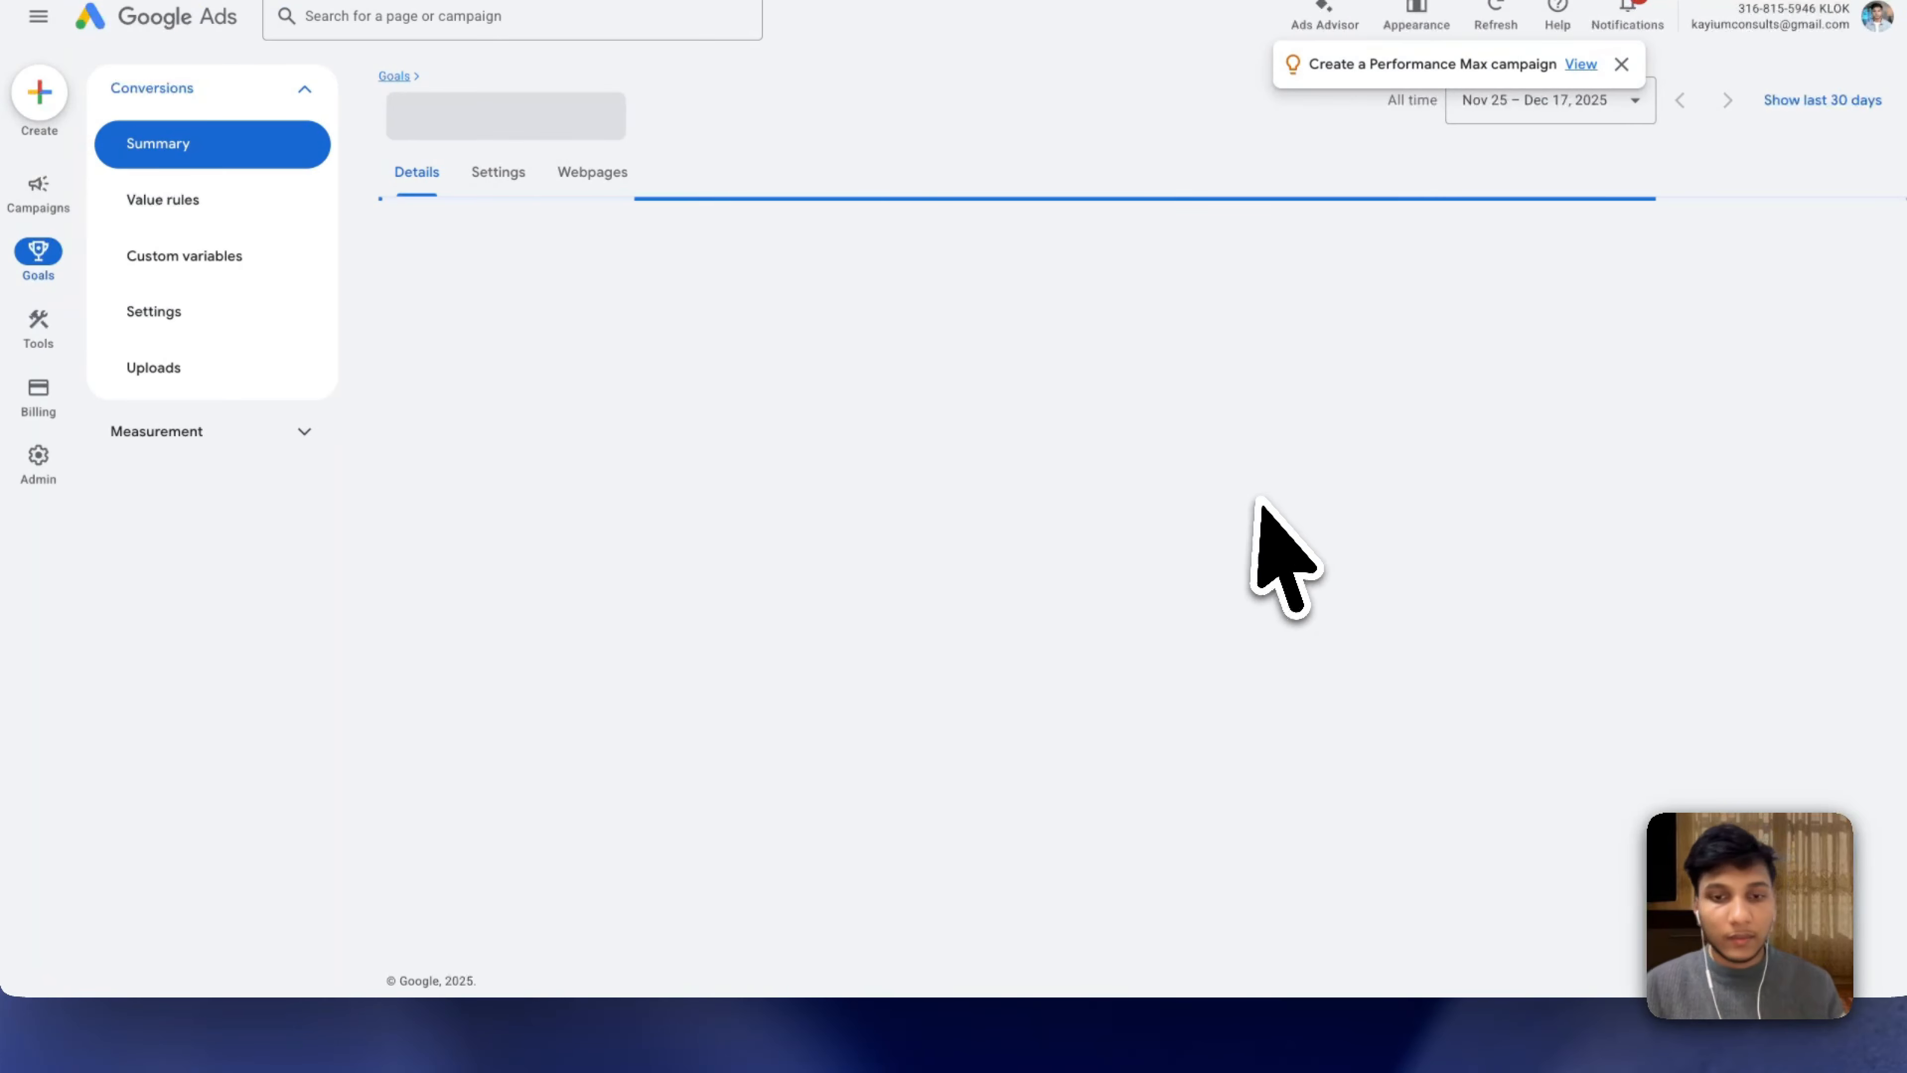
Choose Google Tag Manager as the tag setup method for Add To Cart and copy its conversion label.
left_click(917, 752)
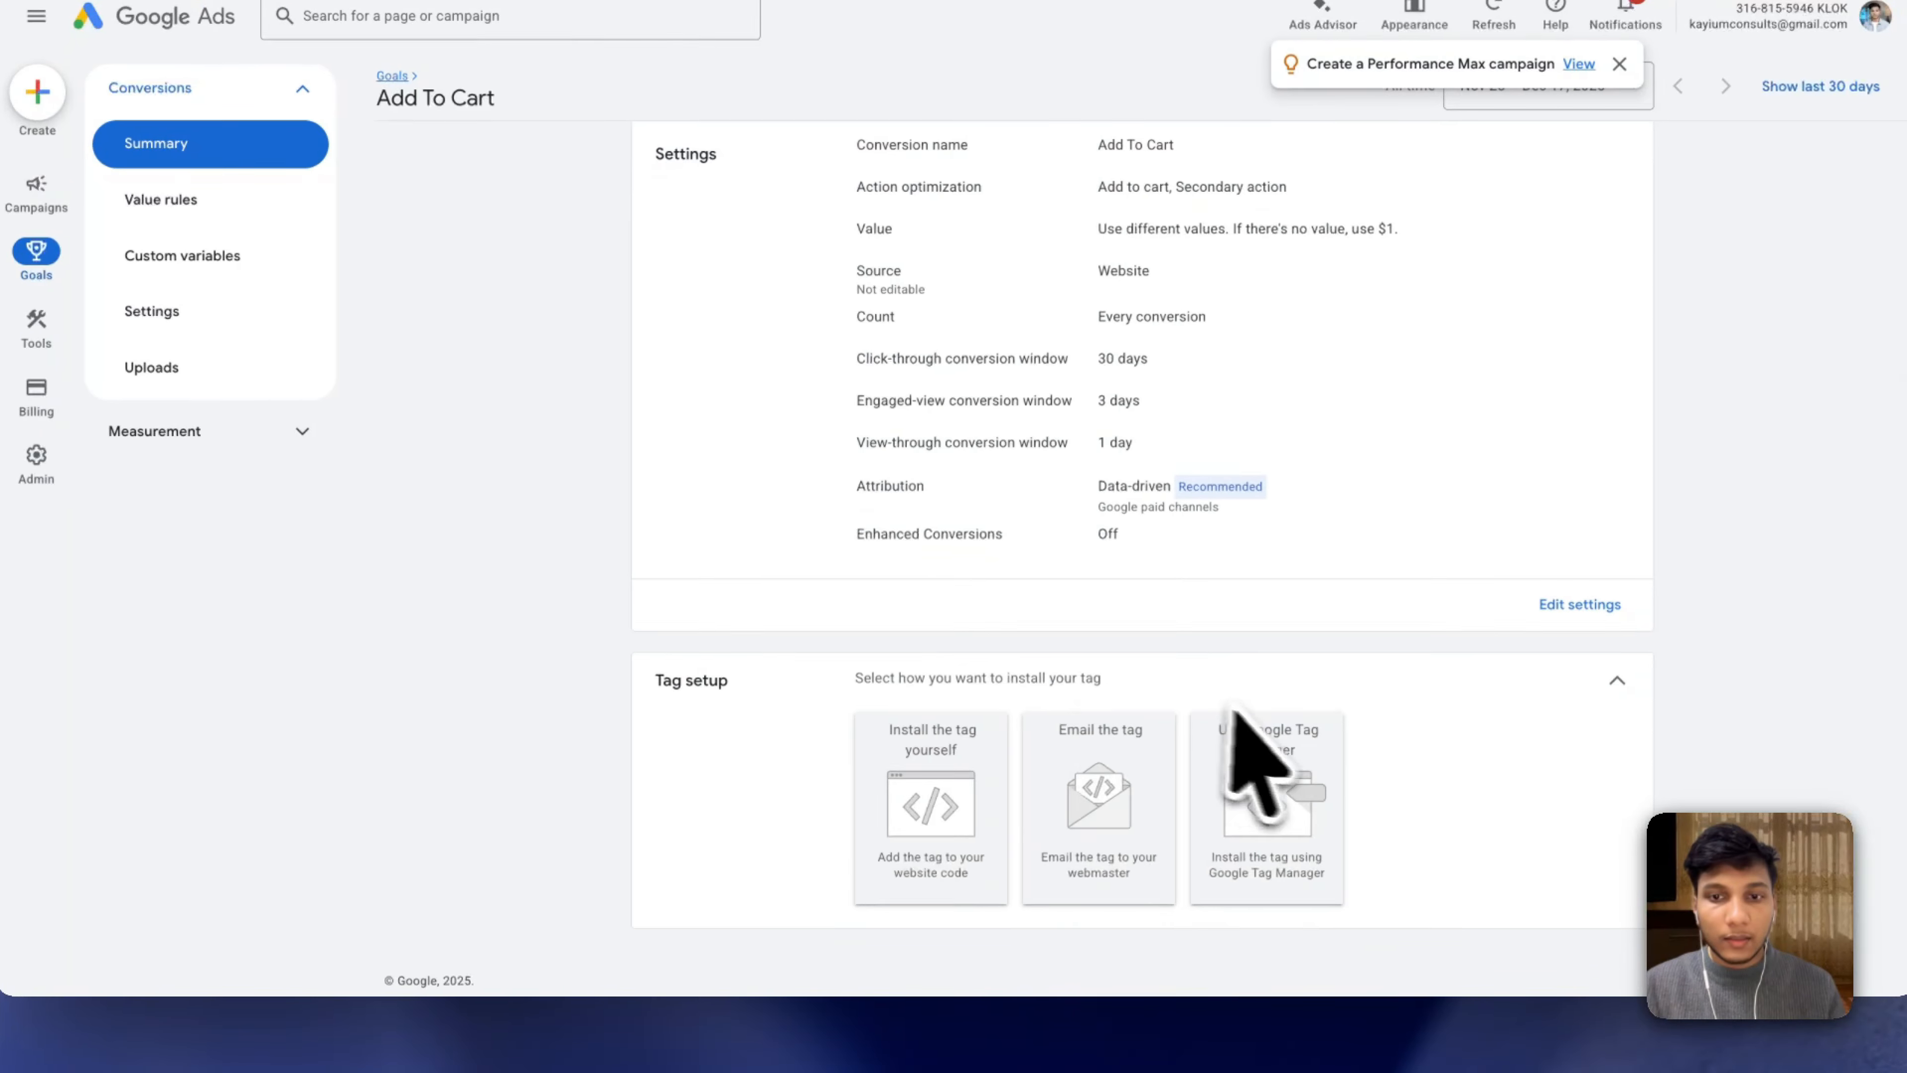
left_click(1246, 752)
scroll(1236, 738, "down", 3)
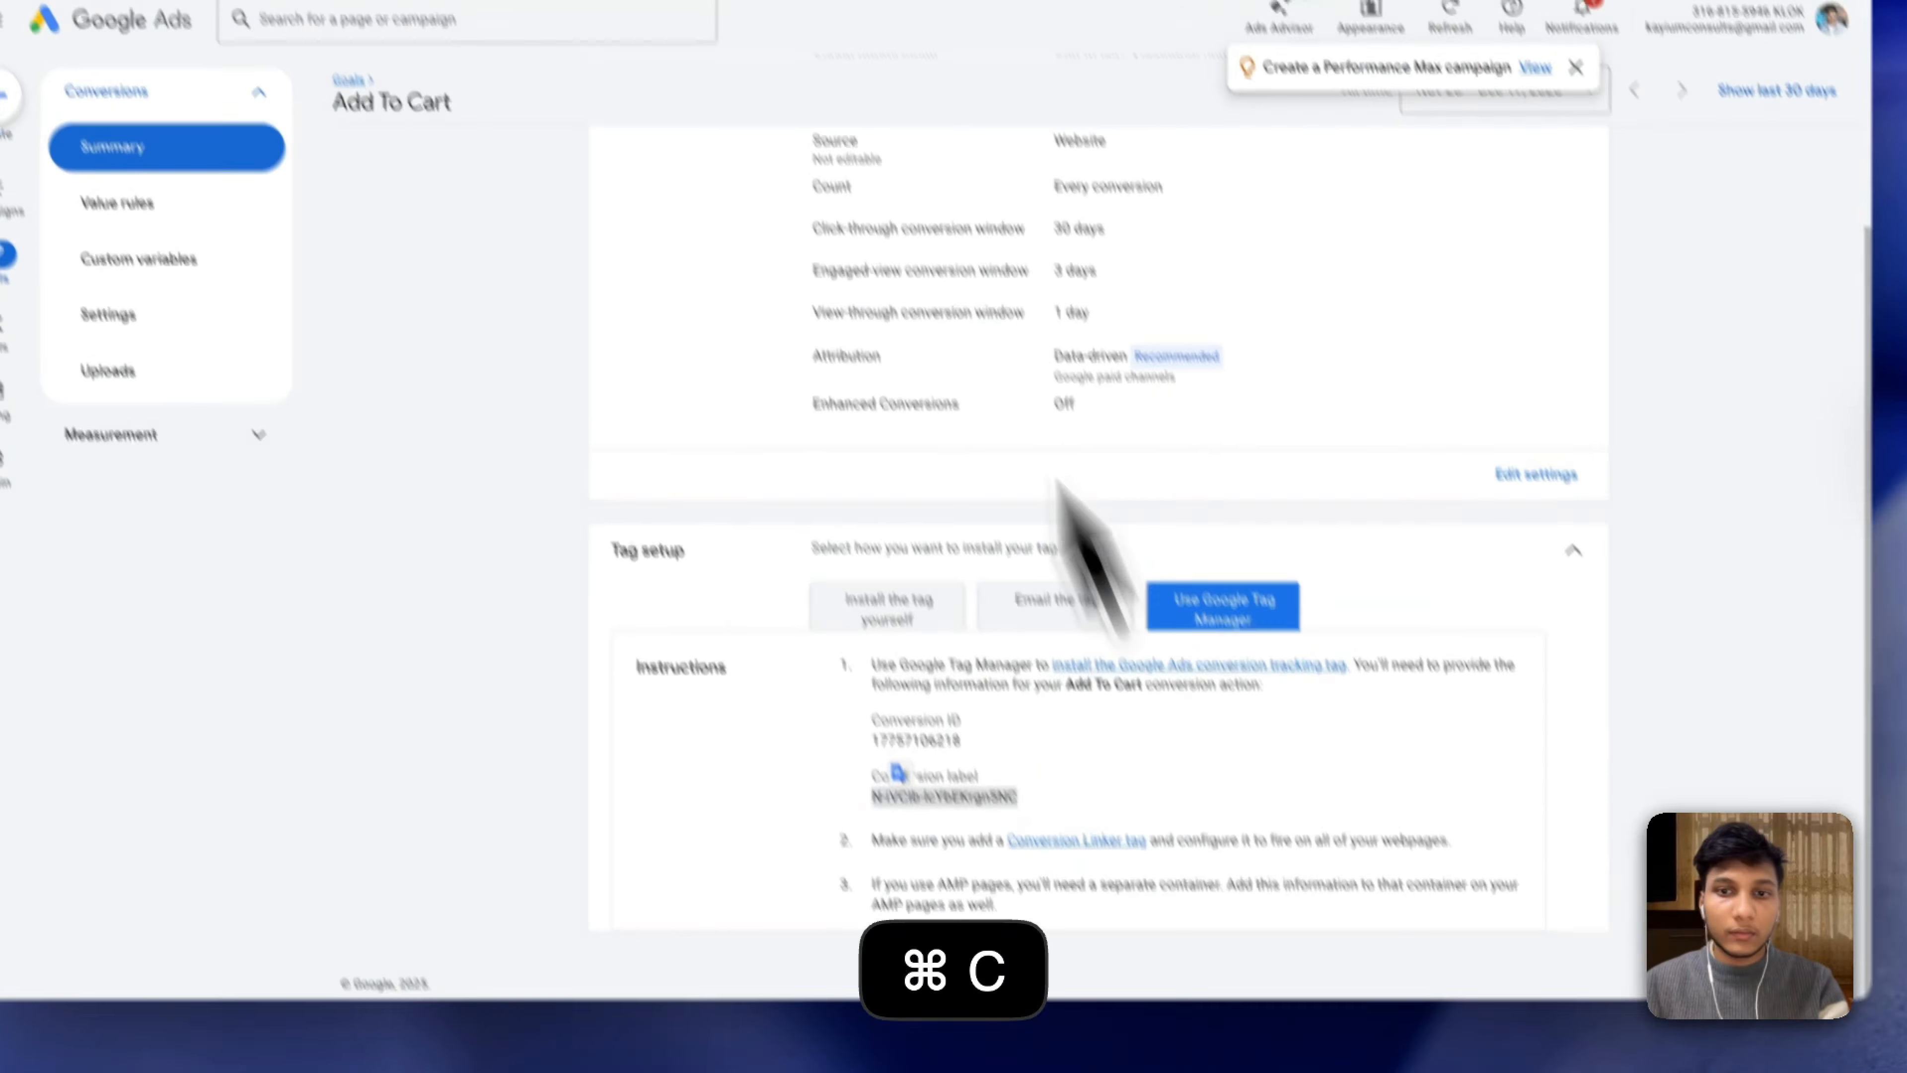
Switch back to Tag Manager and paste the copied value as the Conversion Label of the Google Ads -Add to Cart tag.
left_click(863, 4)
left_click(676, 518)
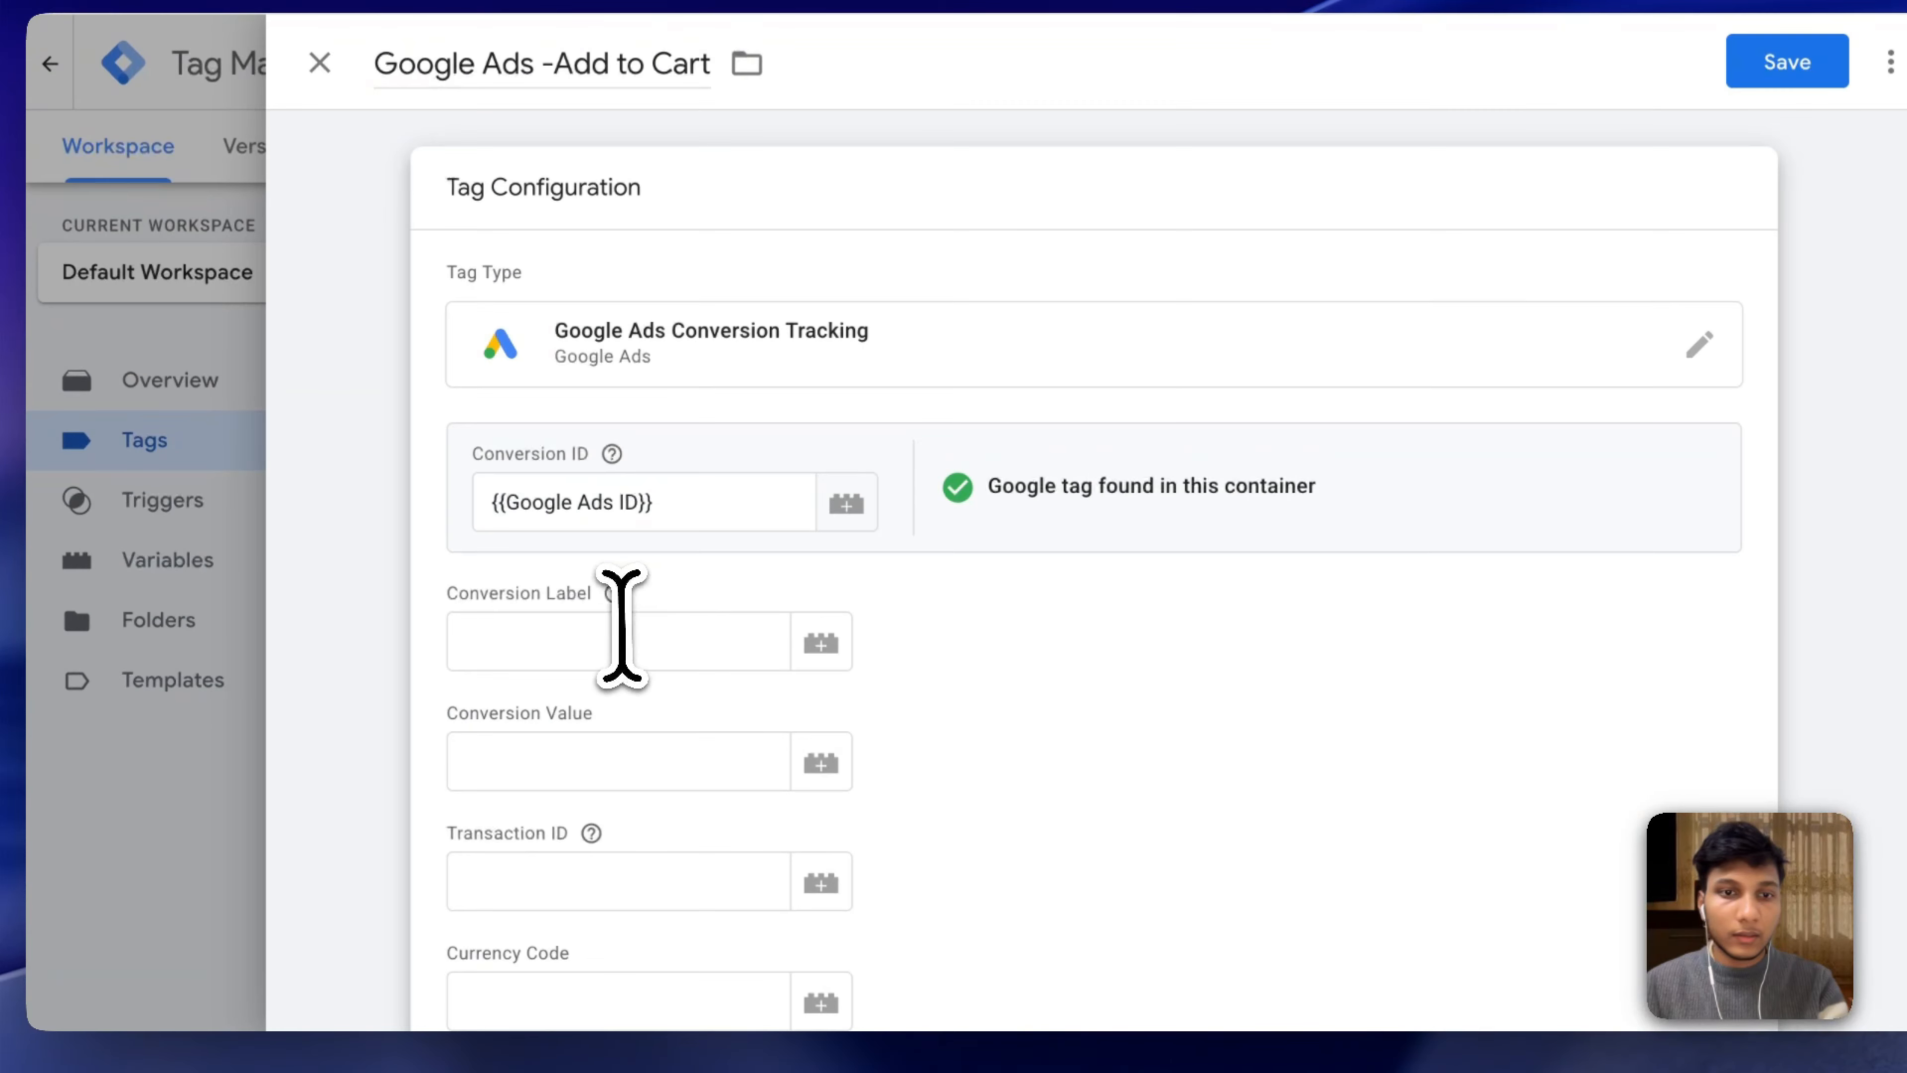
scroll(681, 809, "down", 10)
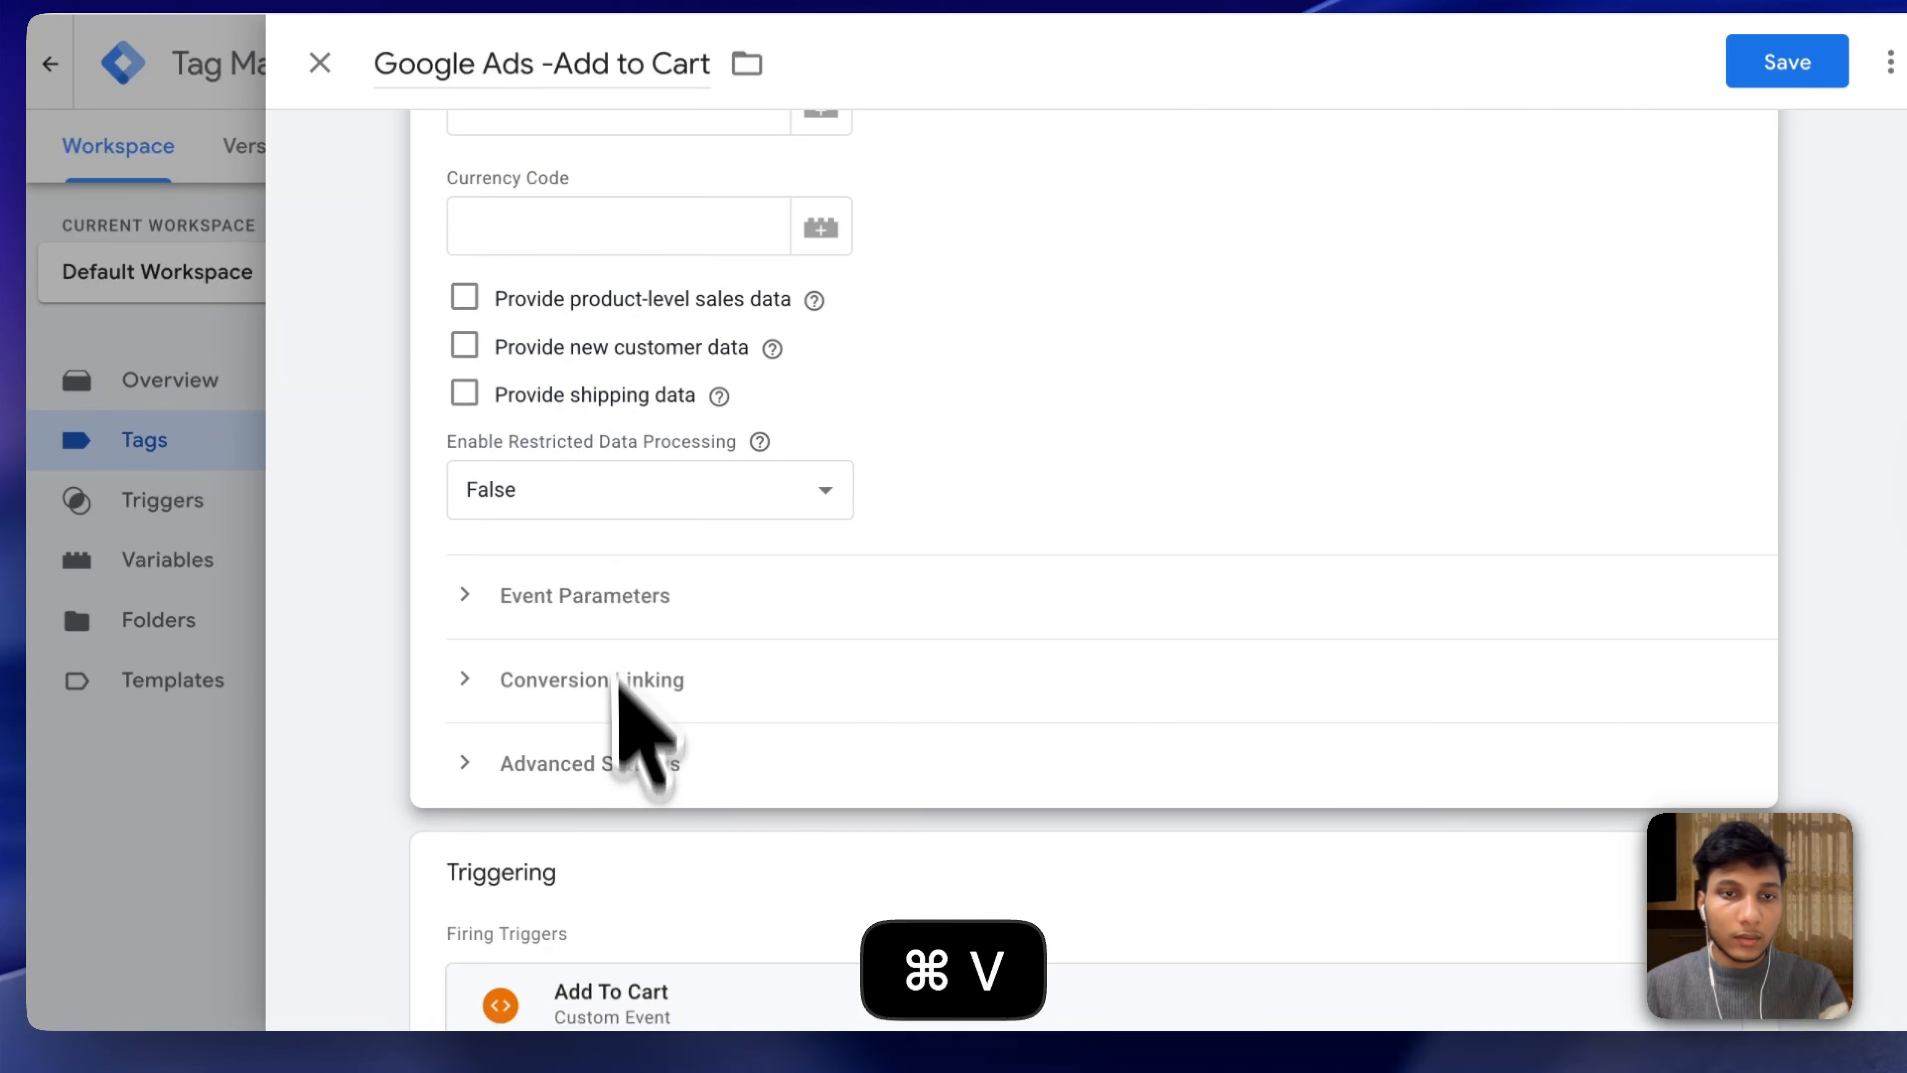
Create a new variable for the tag's Conversion Value and choose Data Layer Variable as its type.
scroll(630, 758, "up", 8)
left_click(832, 637)
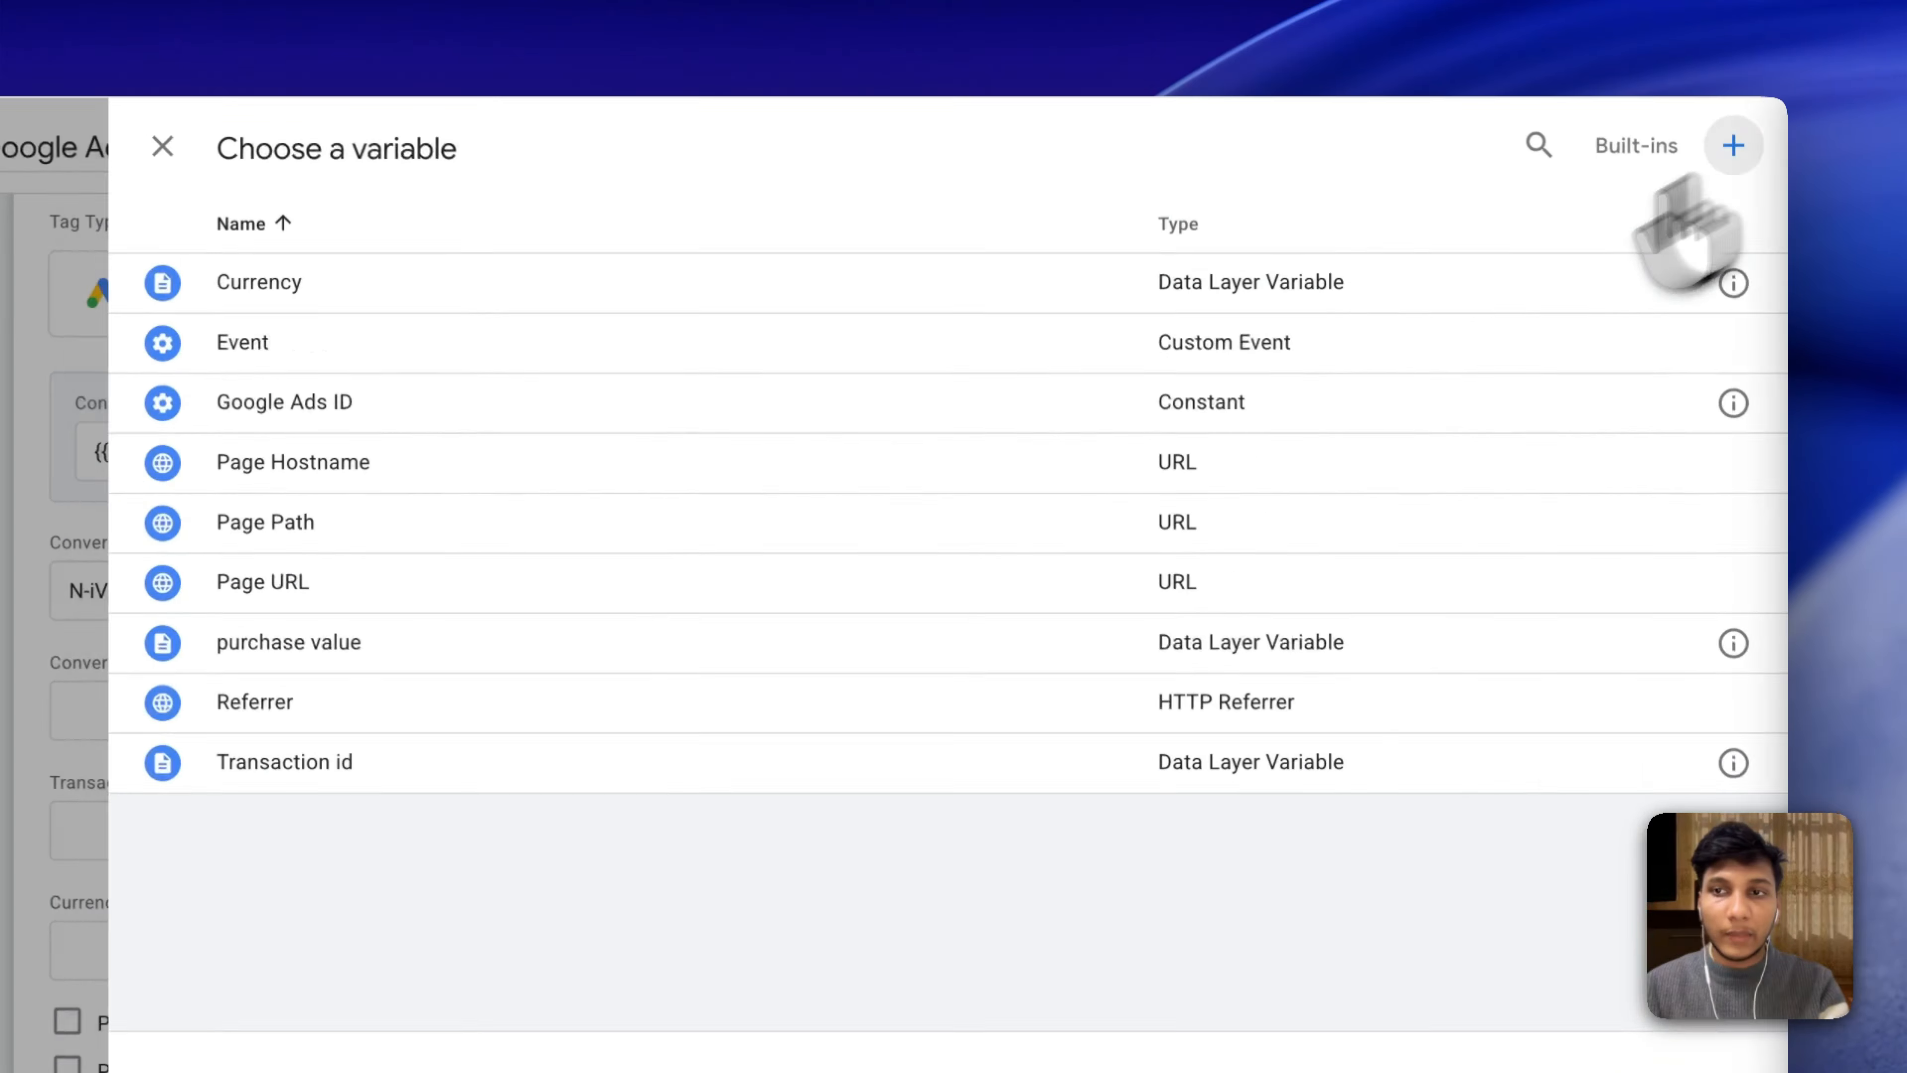
left_click(1731, 149)
left_click(1321, 443)
scroll(1269, 660, "down", 12)
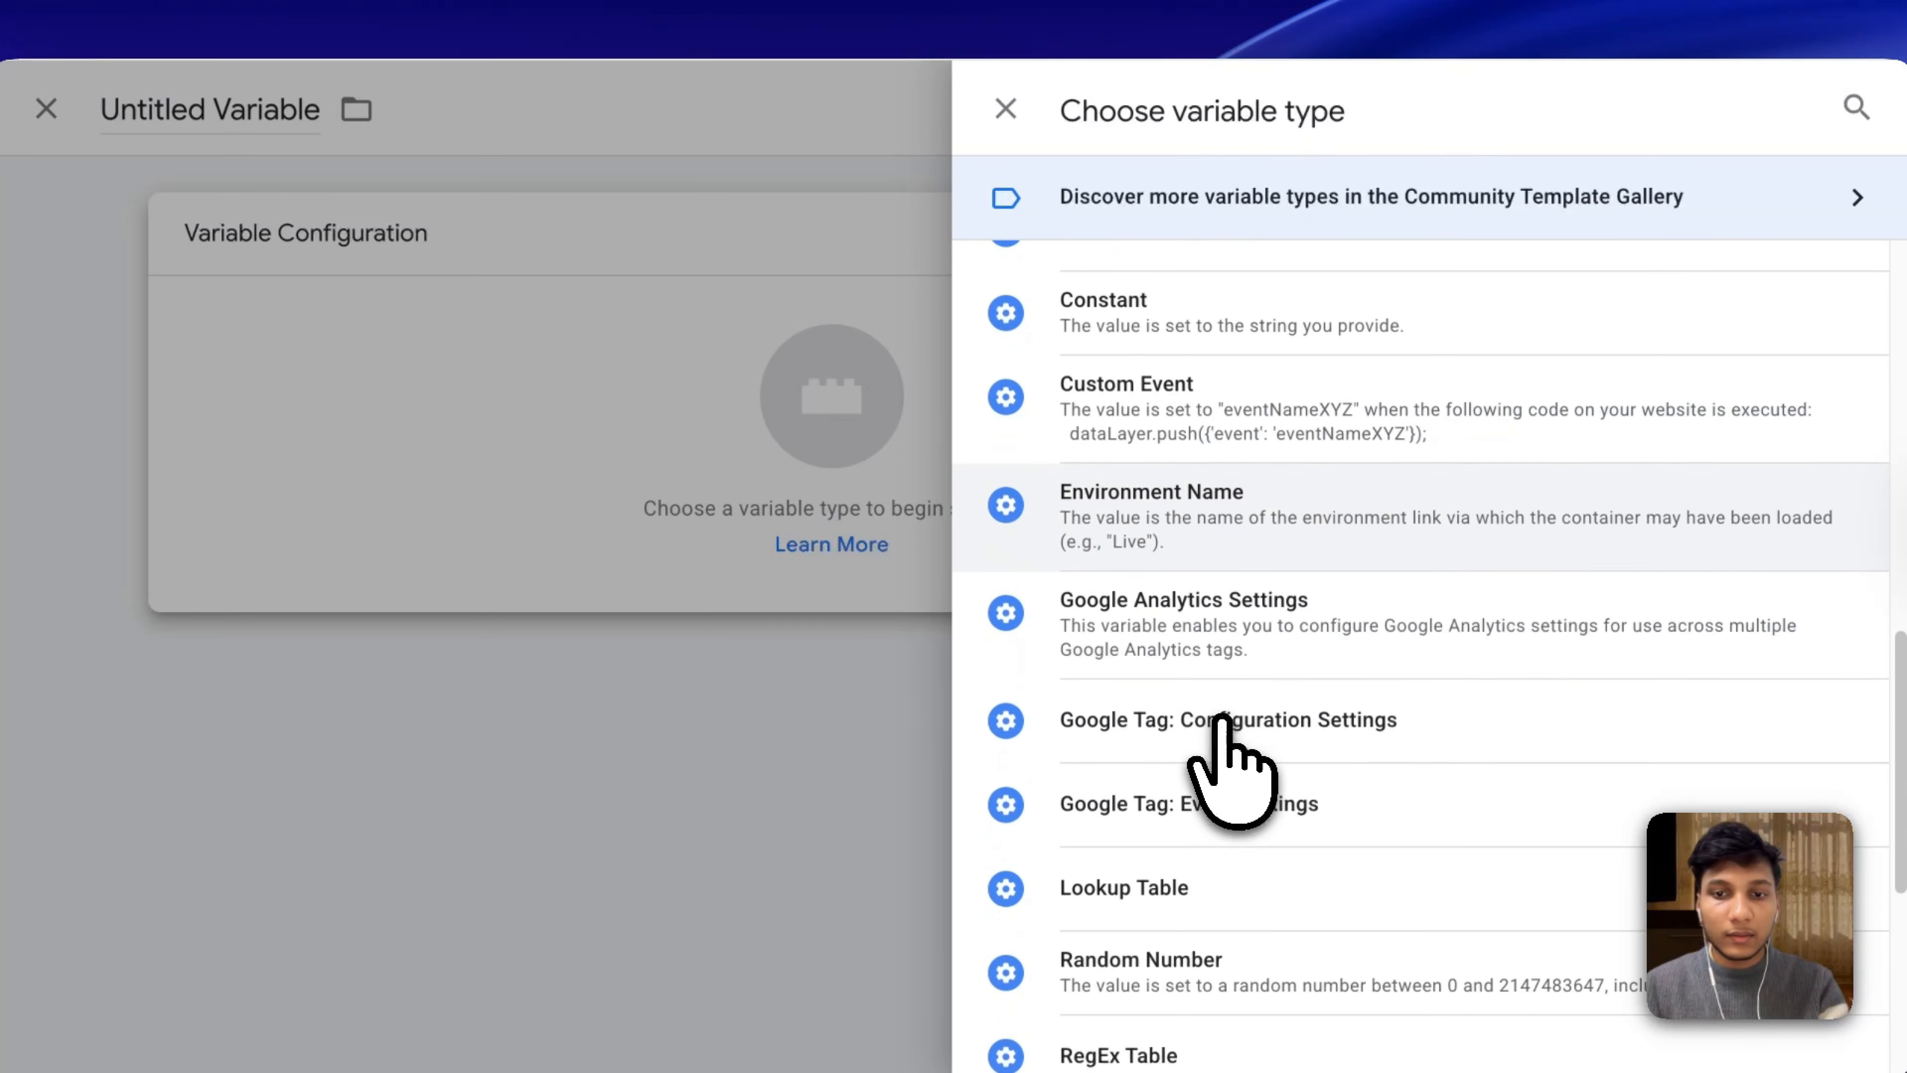
scroll(1222, 745, "up", 10)
scroll(1269, 646, "down", 3)
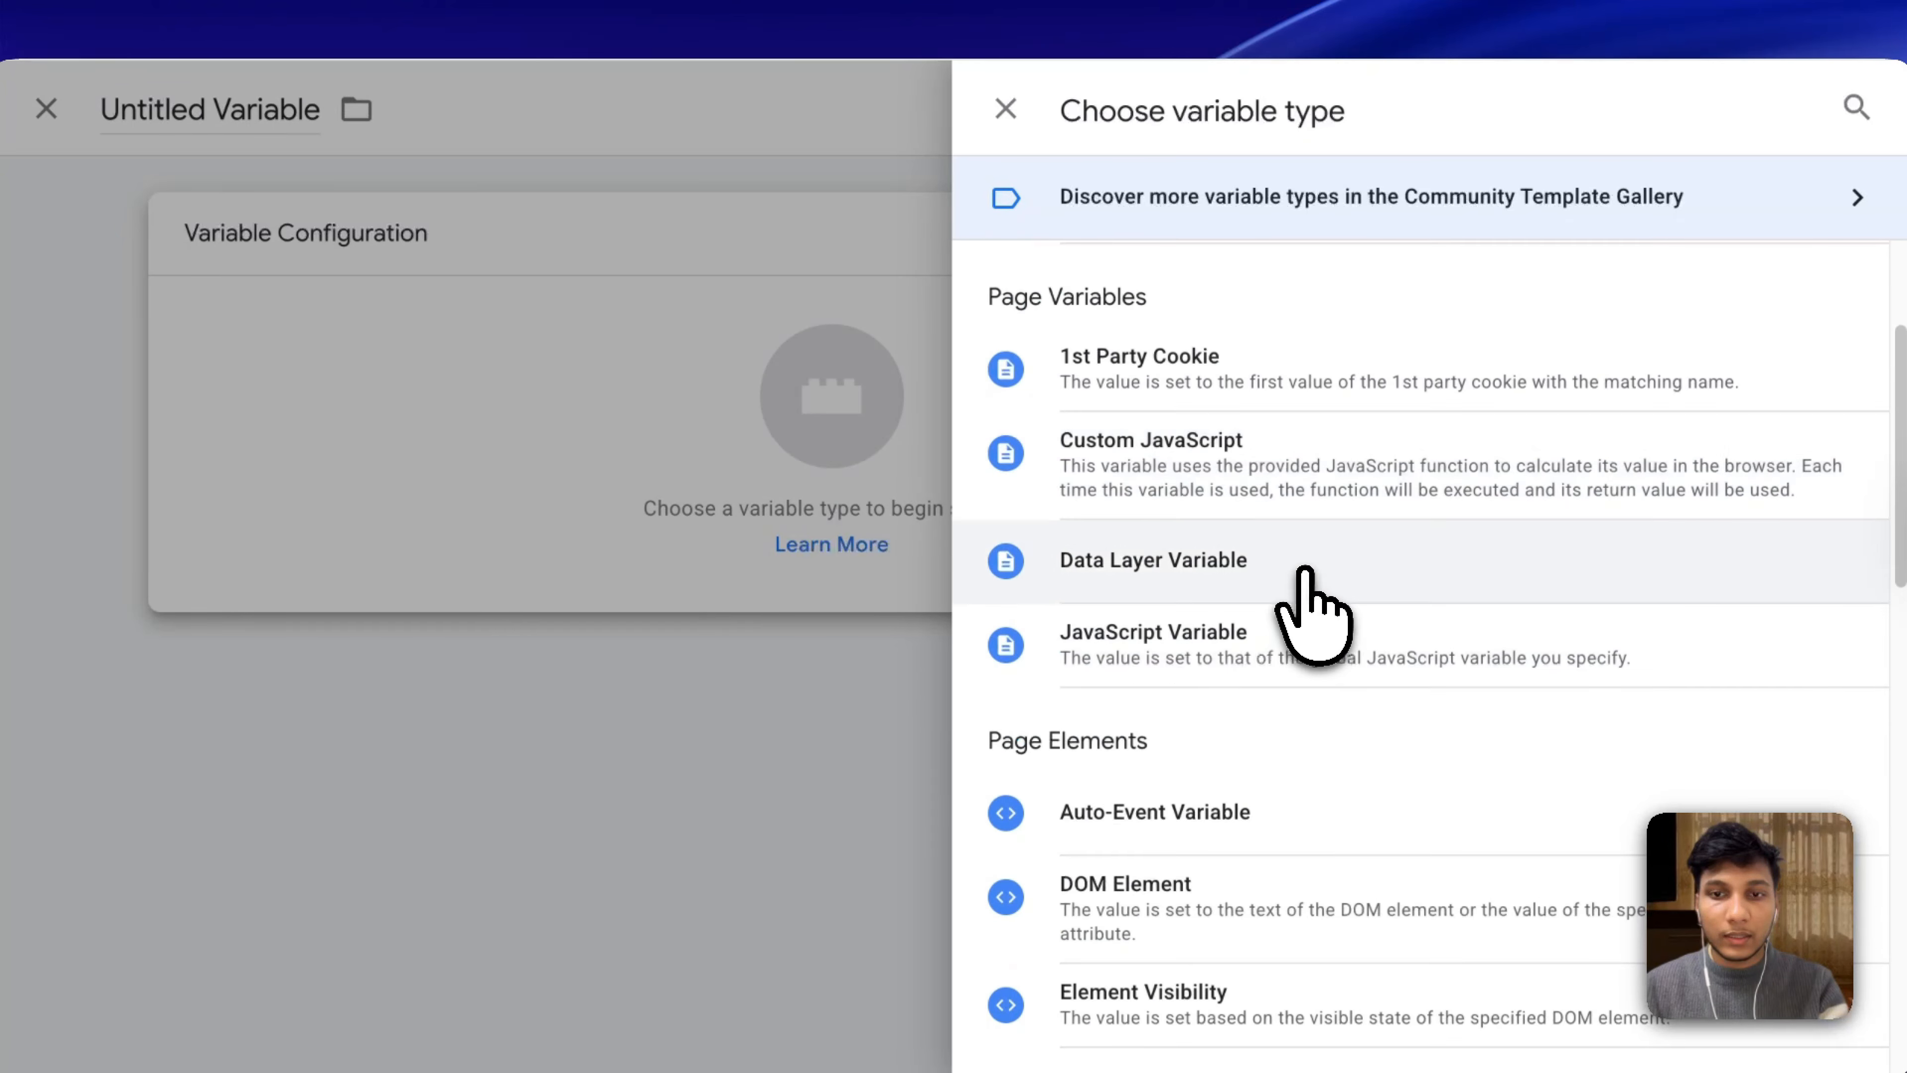
left_click(1303, 571)
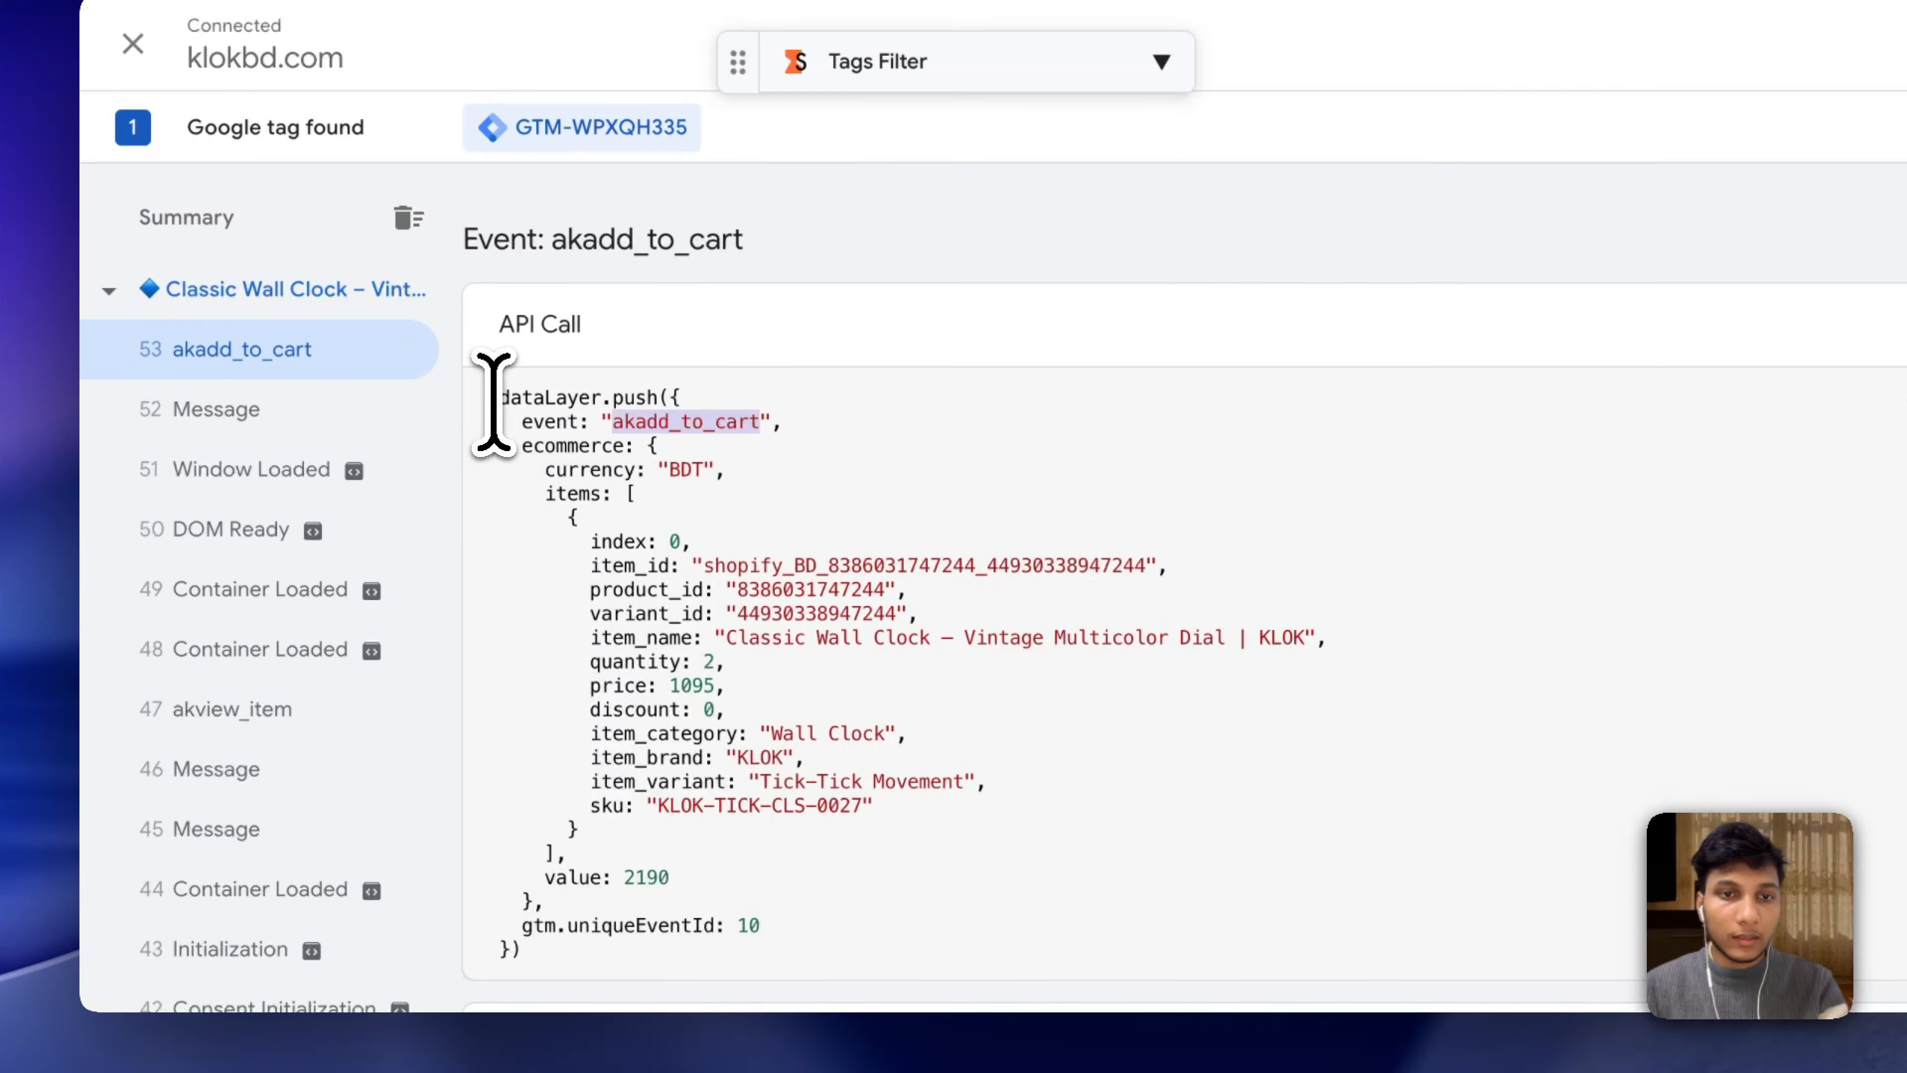
Copy the ecommerce and value keys from the akadd_to_cart event in Tag Assistant and set the Data Layer Variable Name to ecommerce.value.
left_click_drag(493, 398, 660, 851)
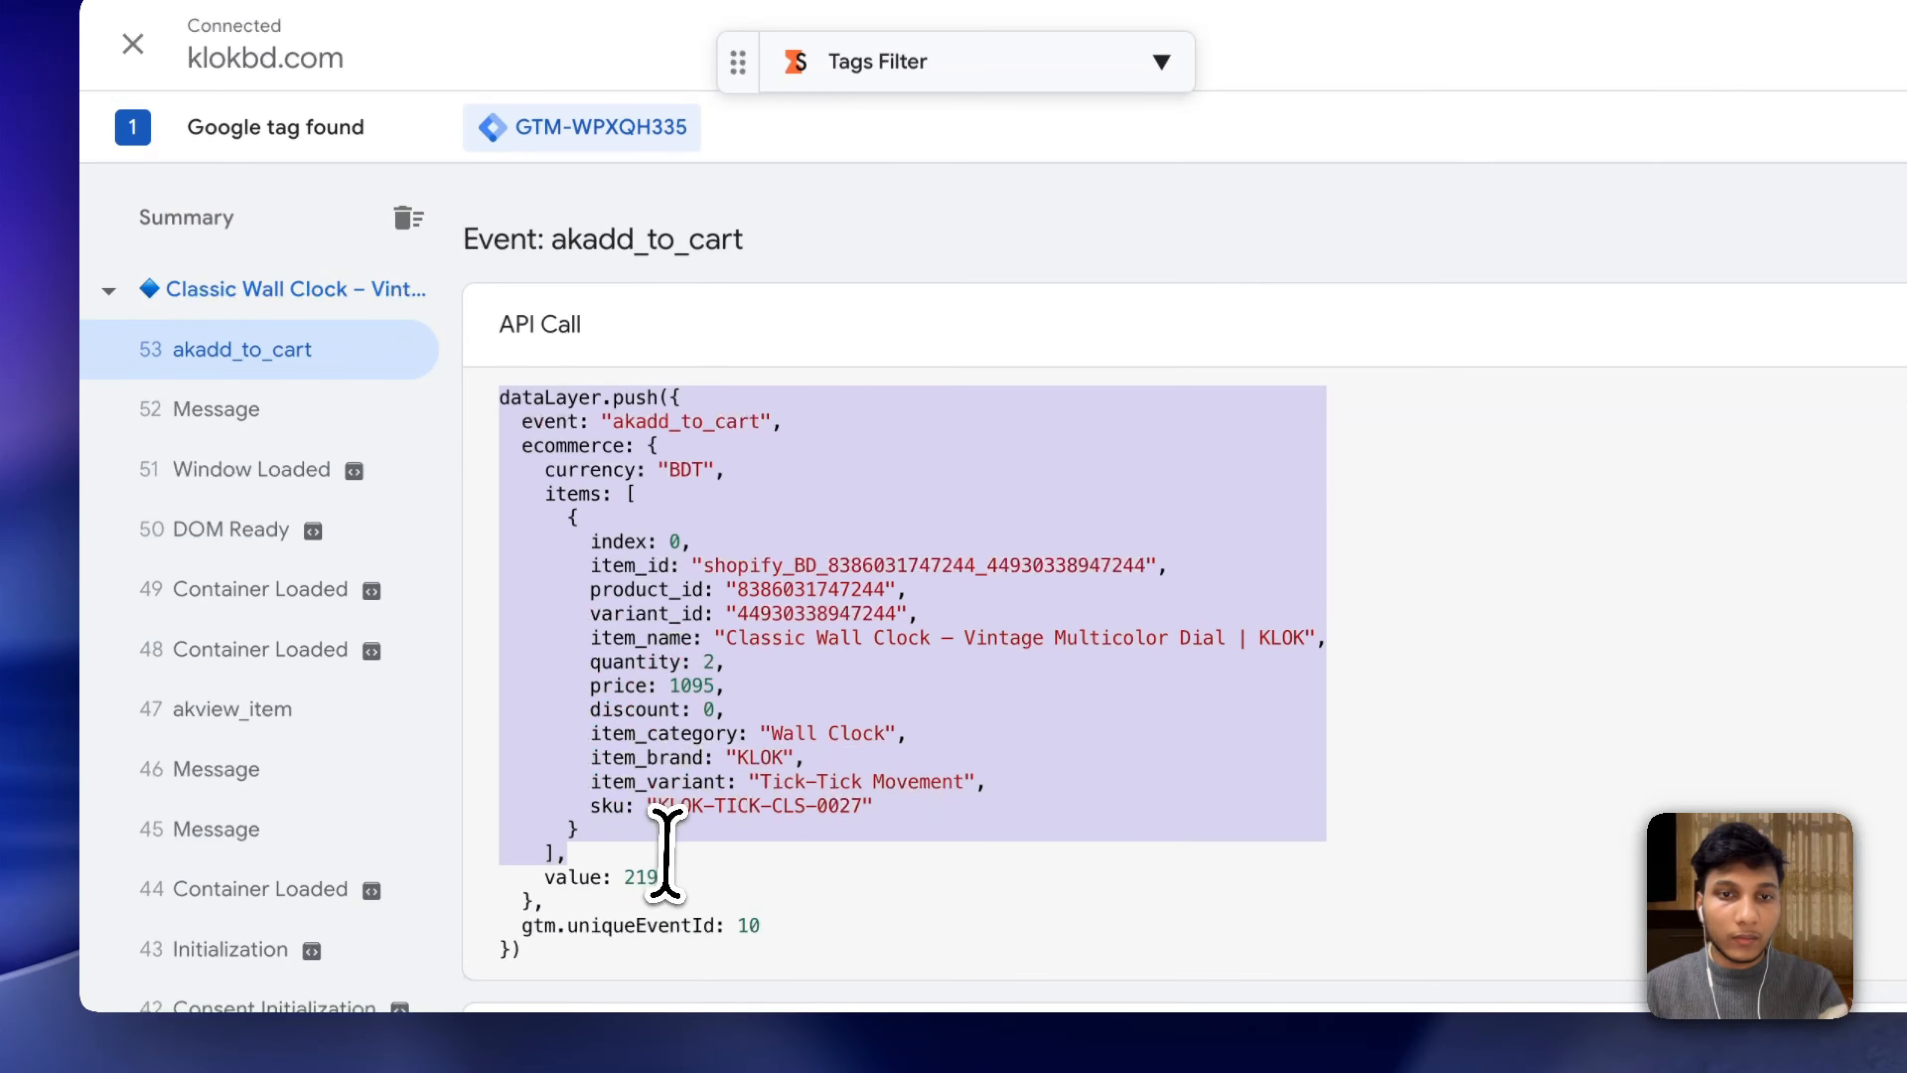
left_click(672, 534)
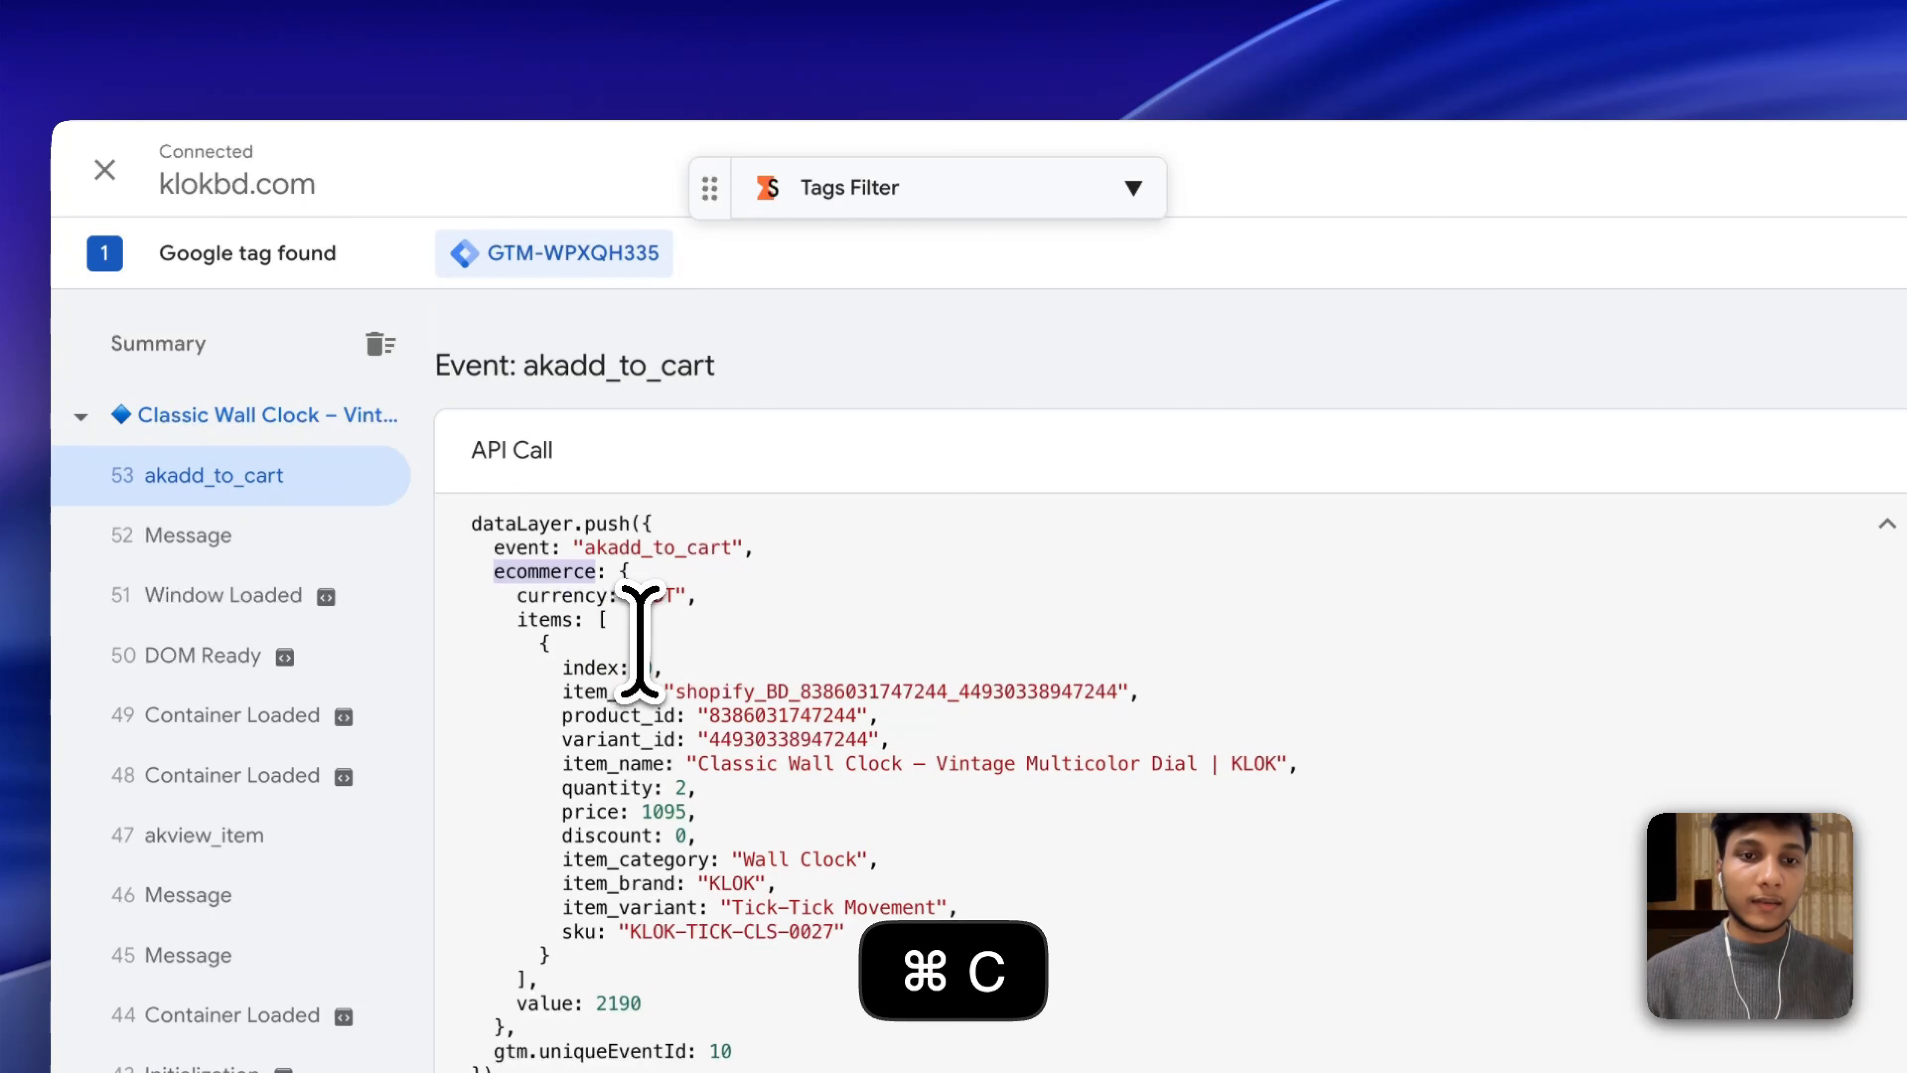
left_click(893, 3)
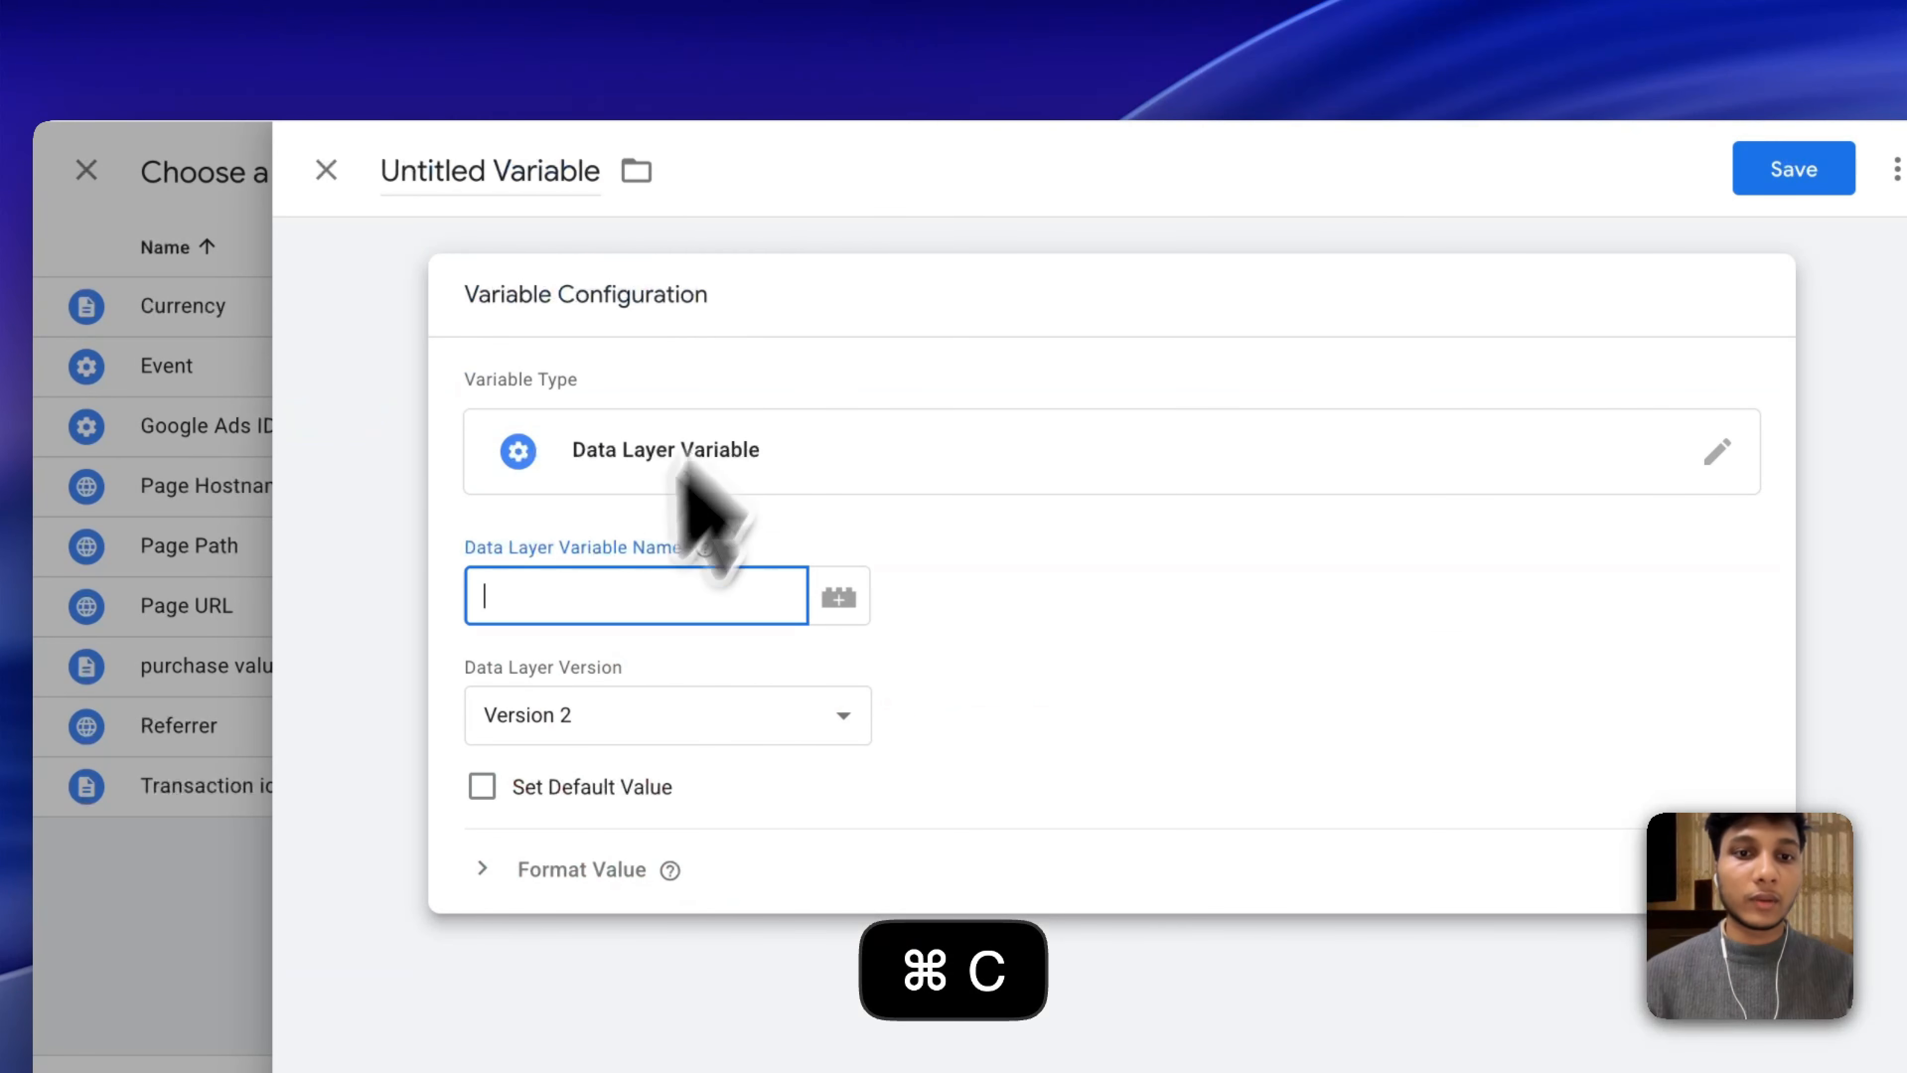
key("super+v")
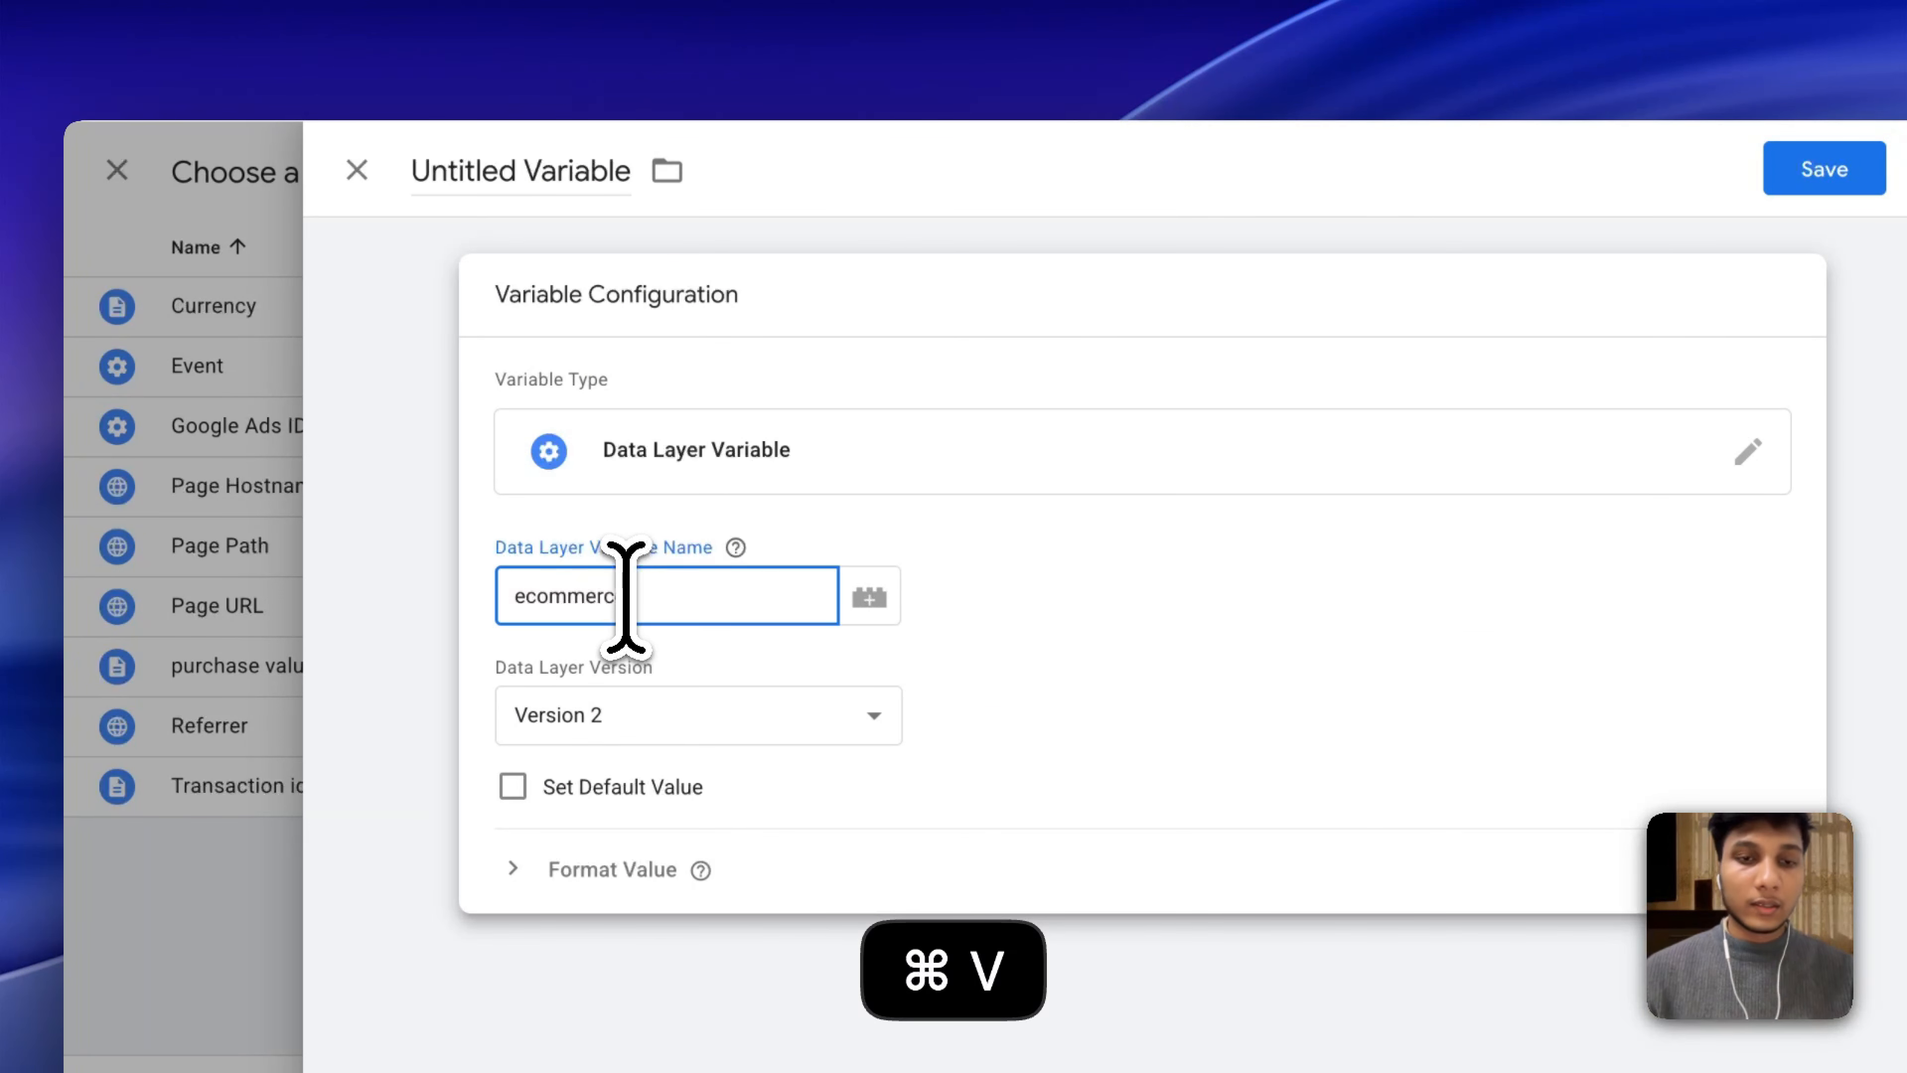
left_click(986, 6)
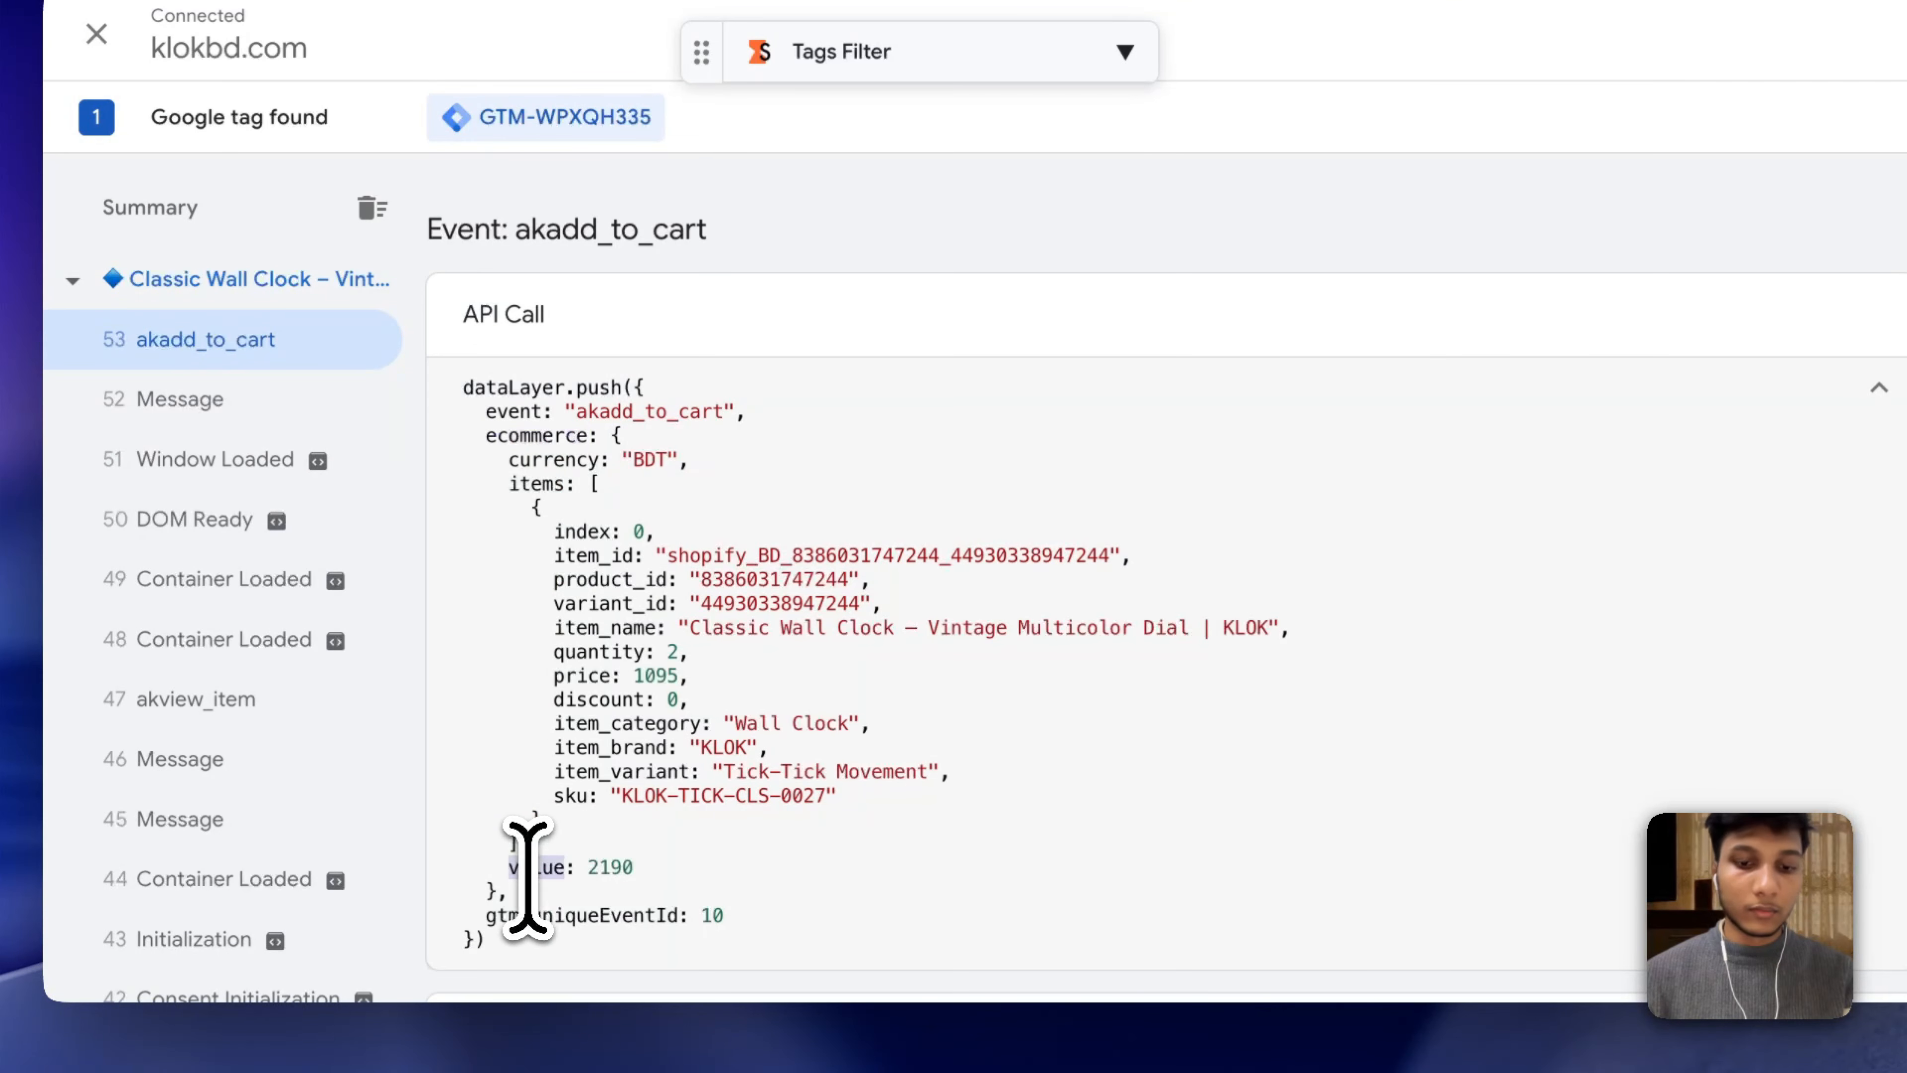
key("super+c")
left_click(851, 10)
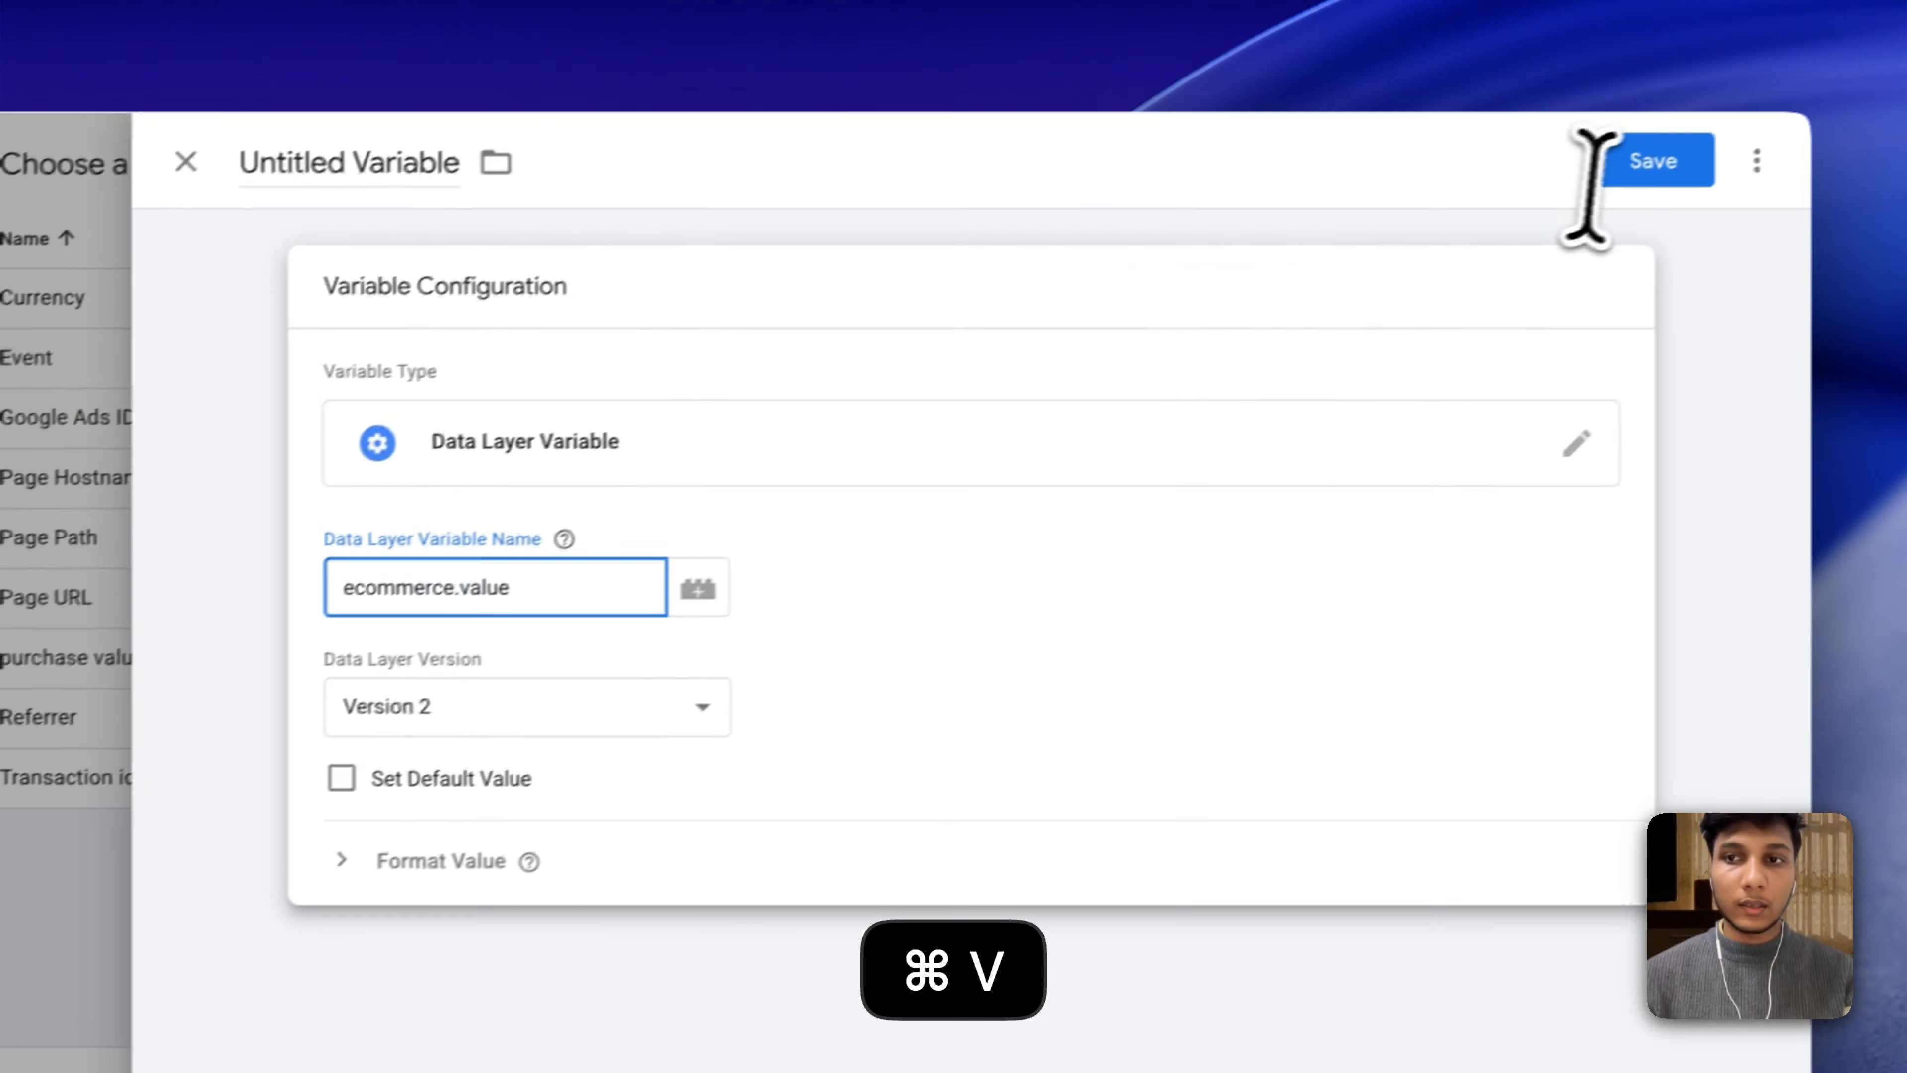
Save the data layer variable under the name "DL - Value".
left_click(1717, 147)
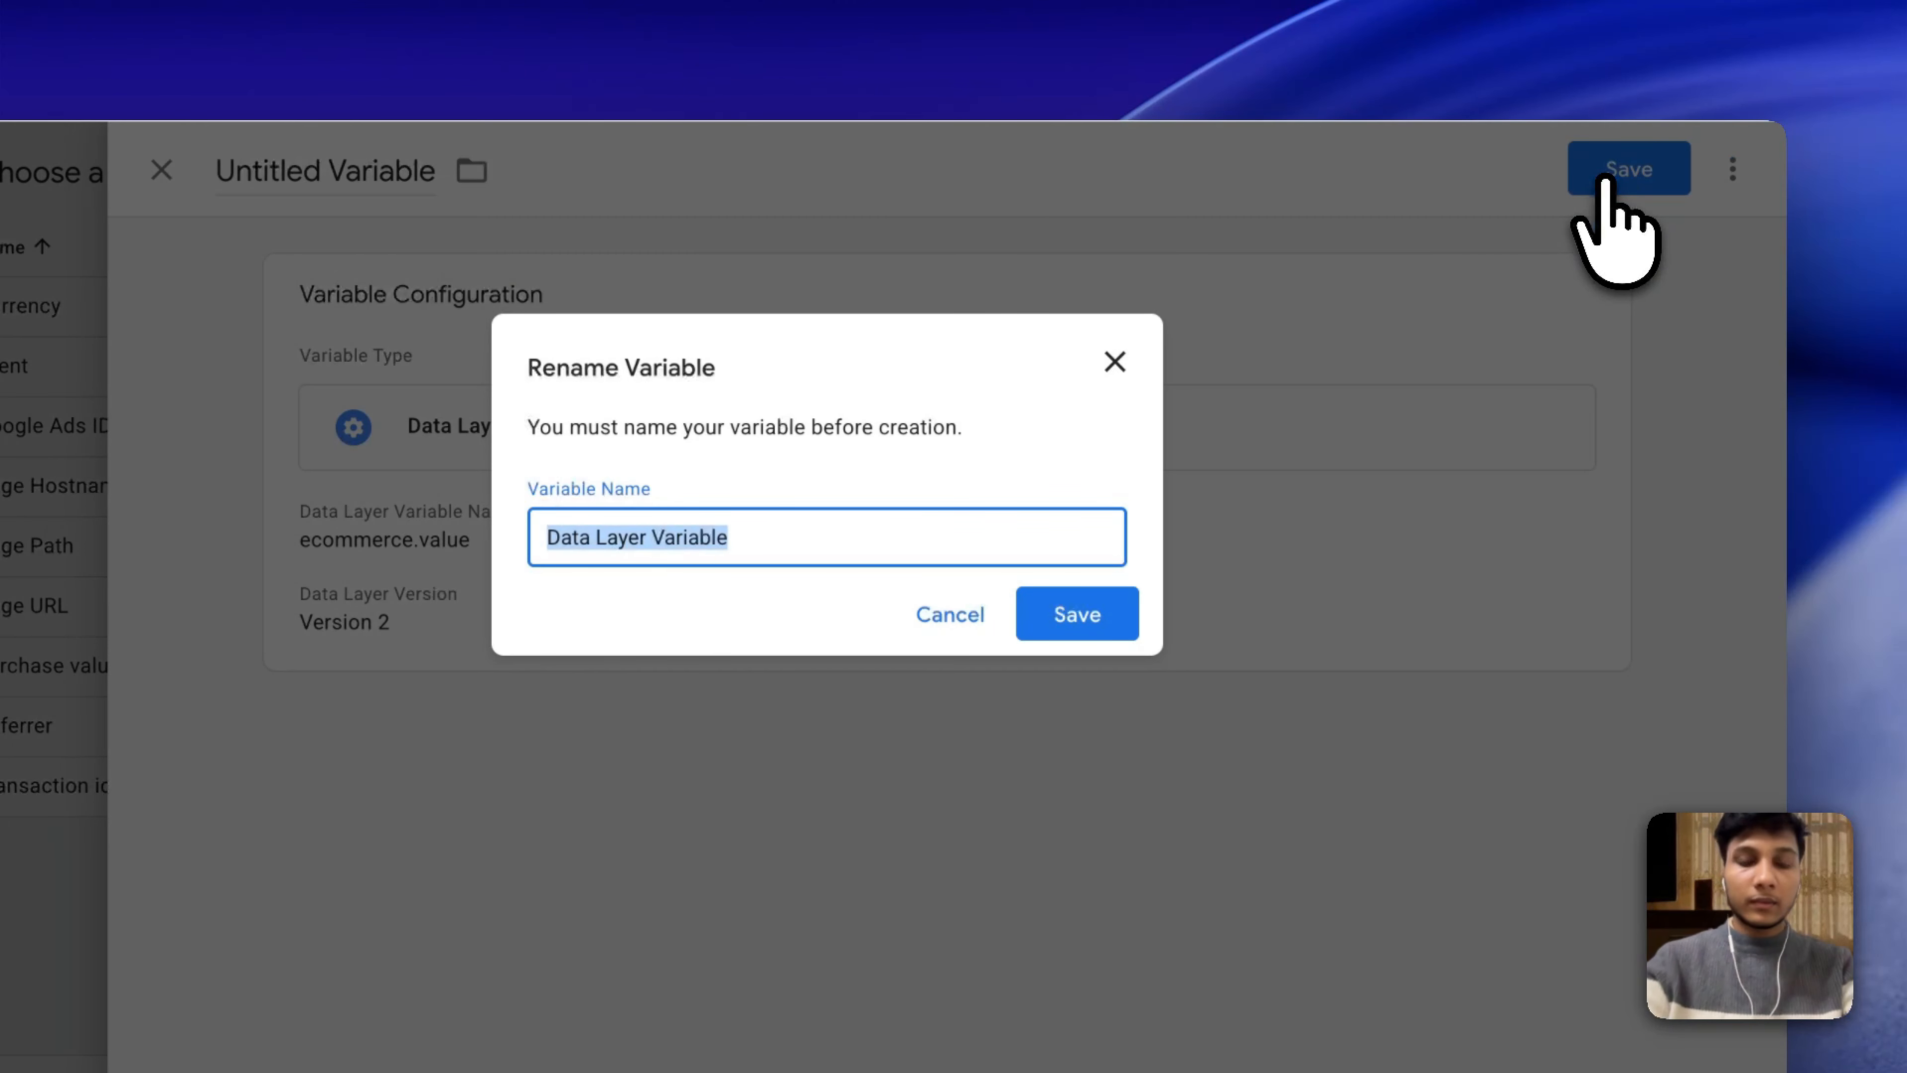
type("DL - Value")
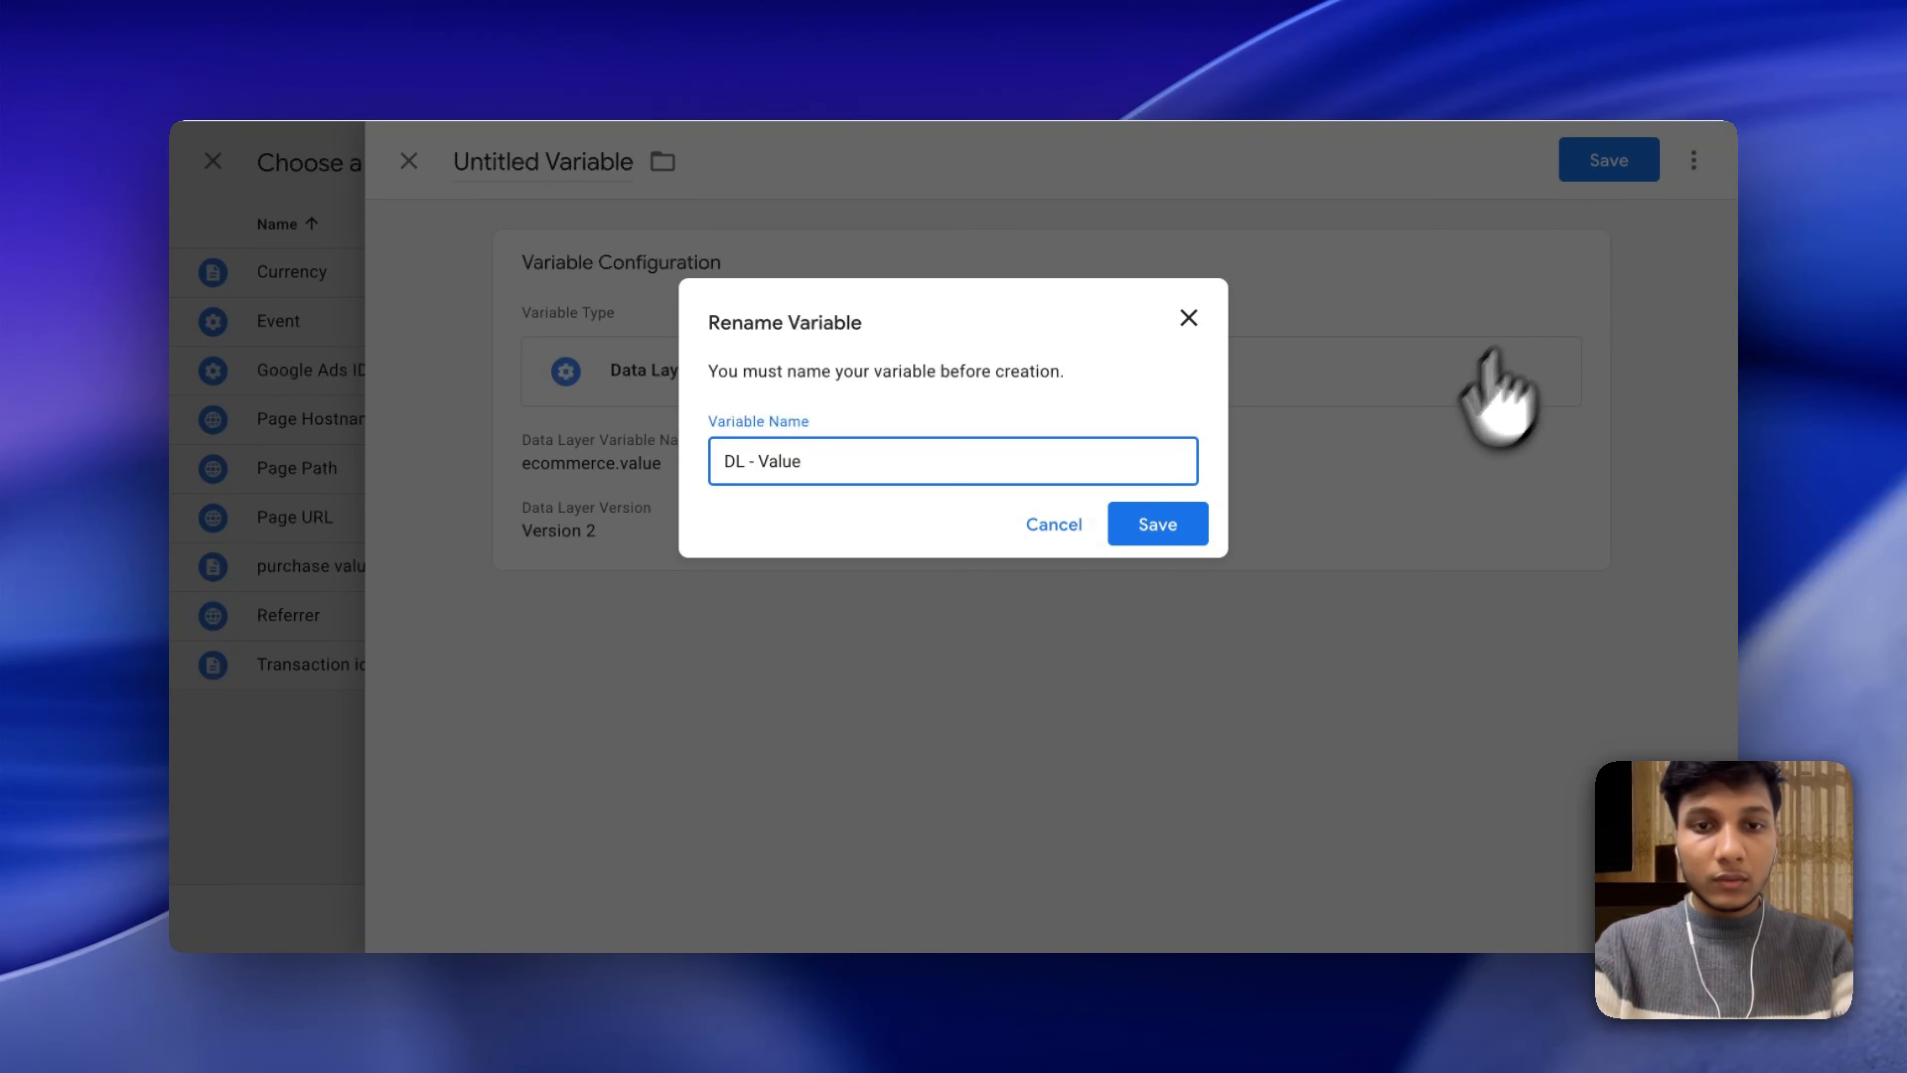
left_click(1200, 526)
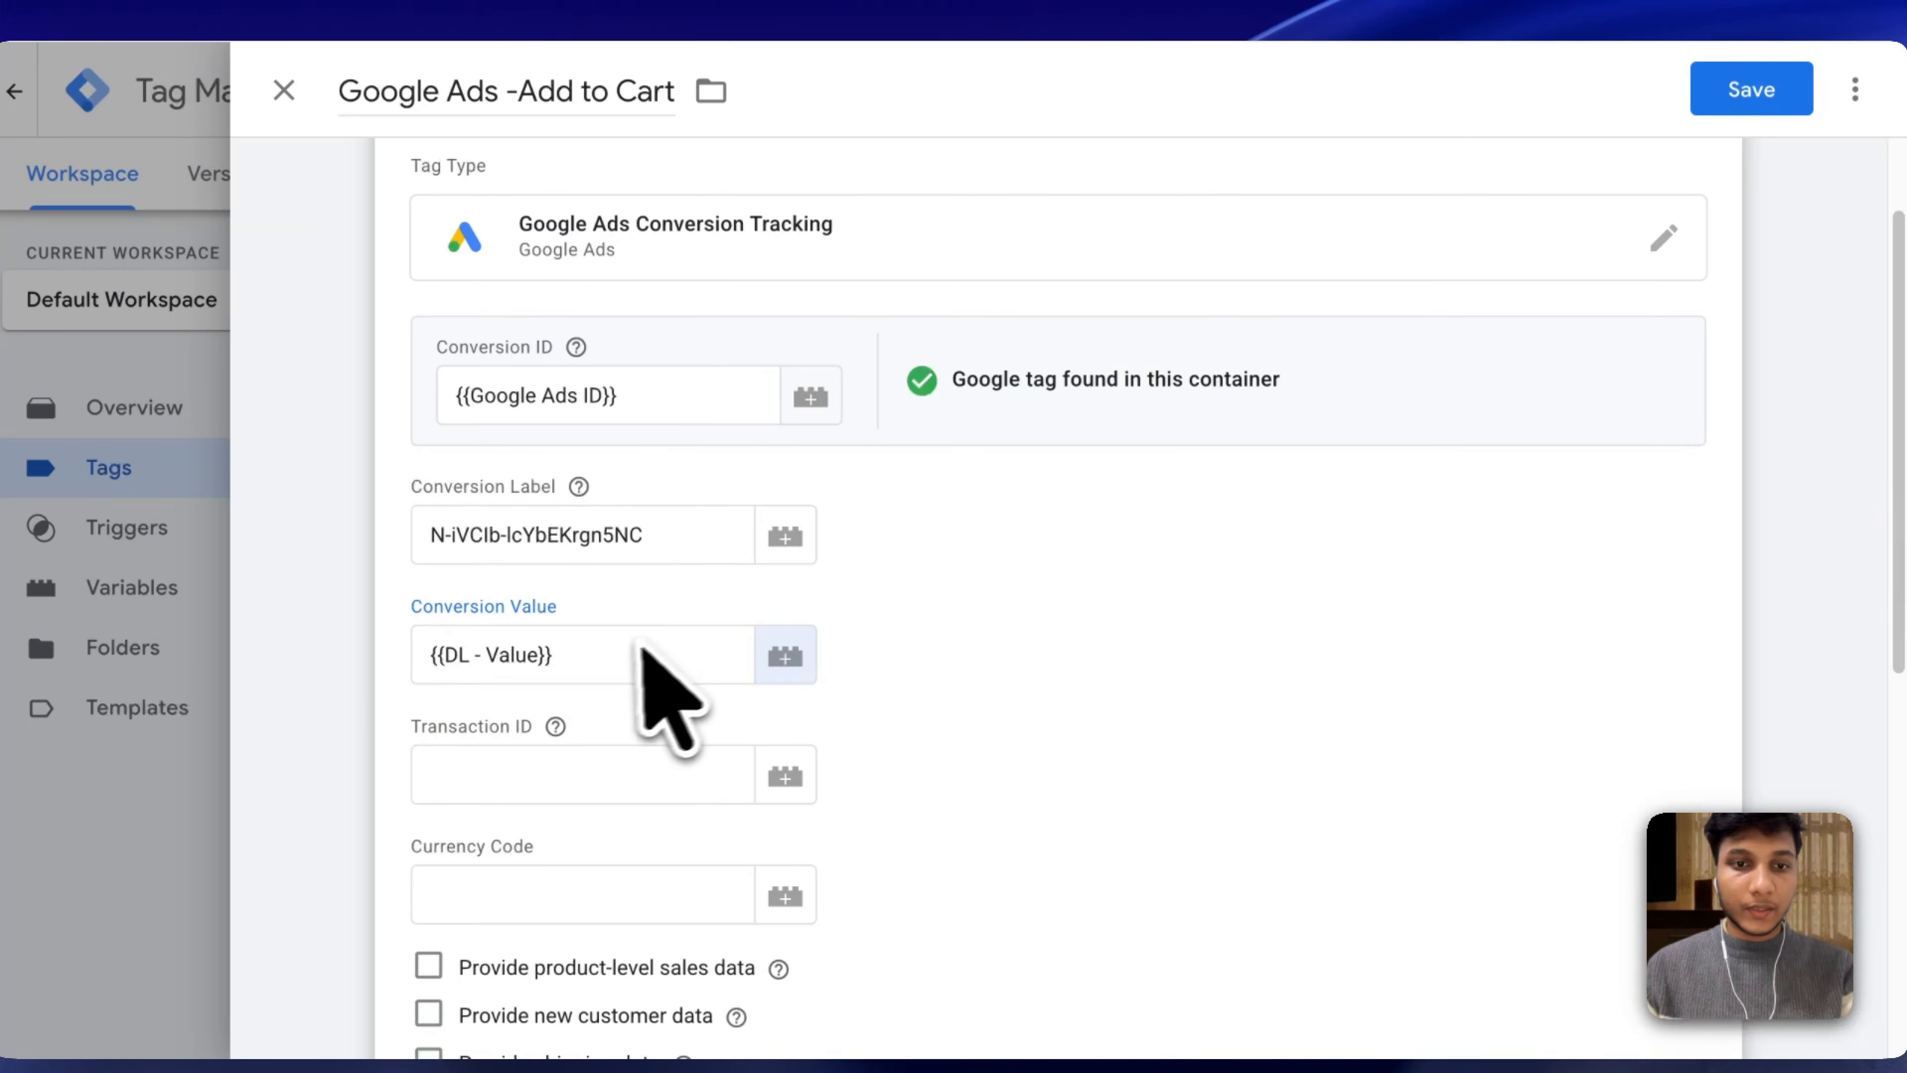
Set the Add to Cart tag's Currency Code to BDT, leave Transaction ID empty and save the tag.
scroll(650, 645, "down", 4)
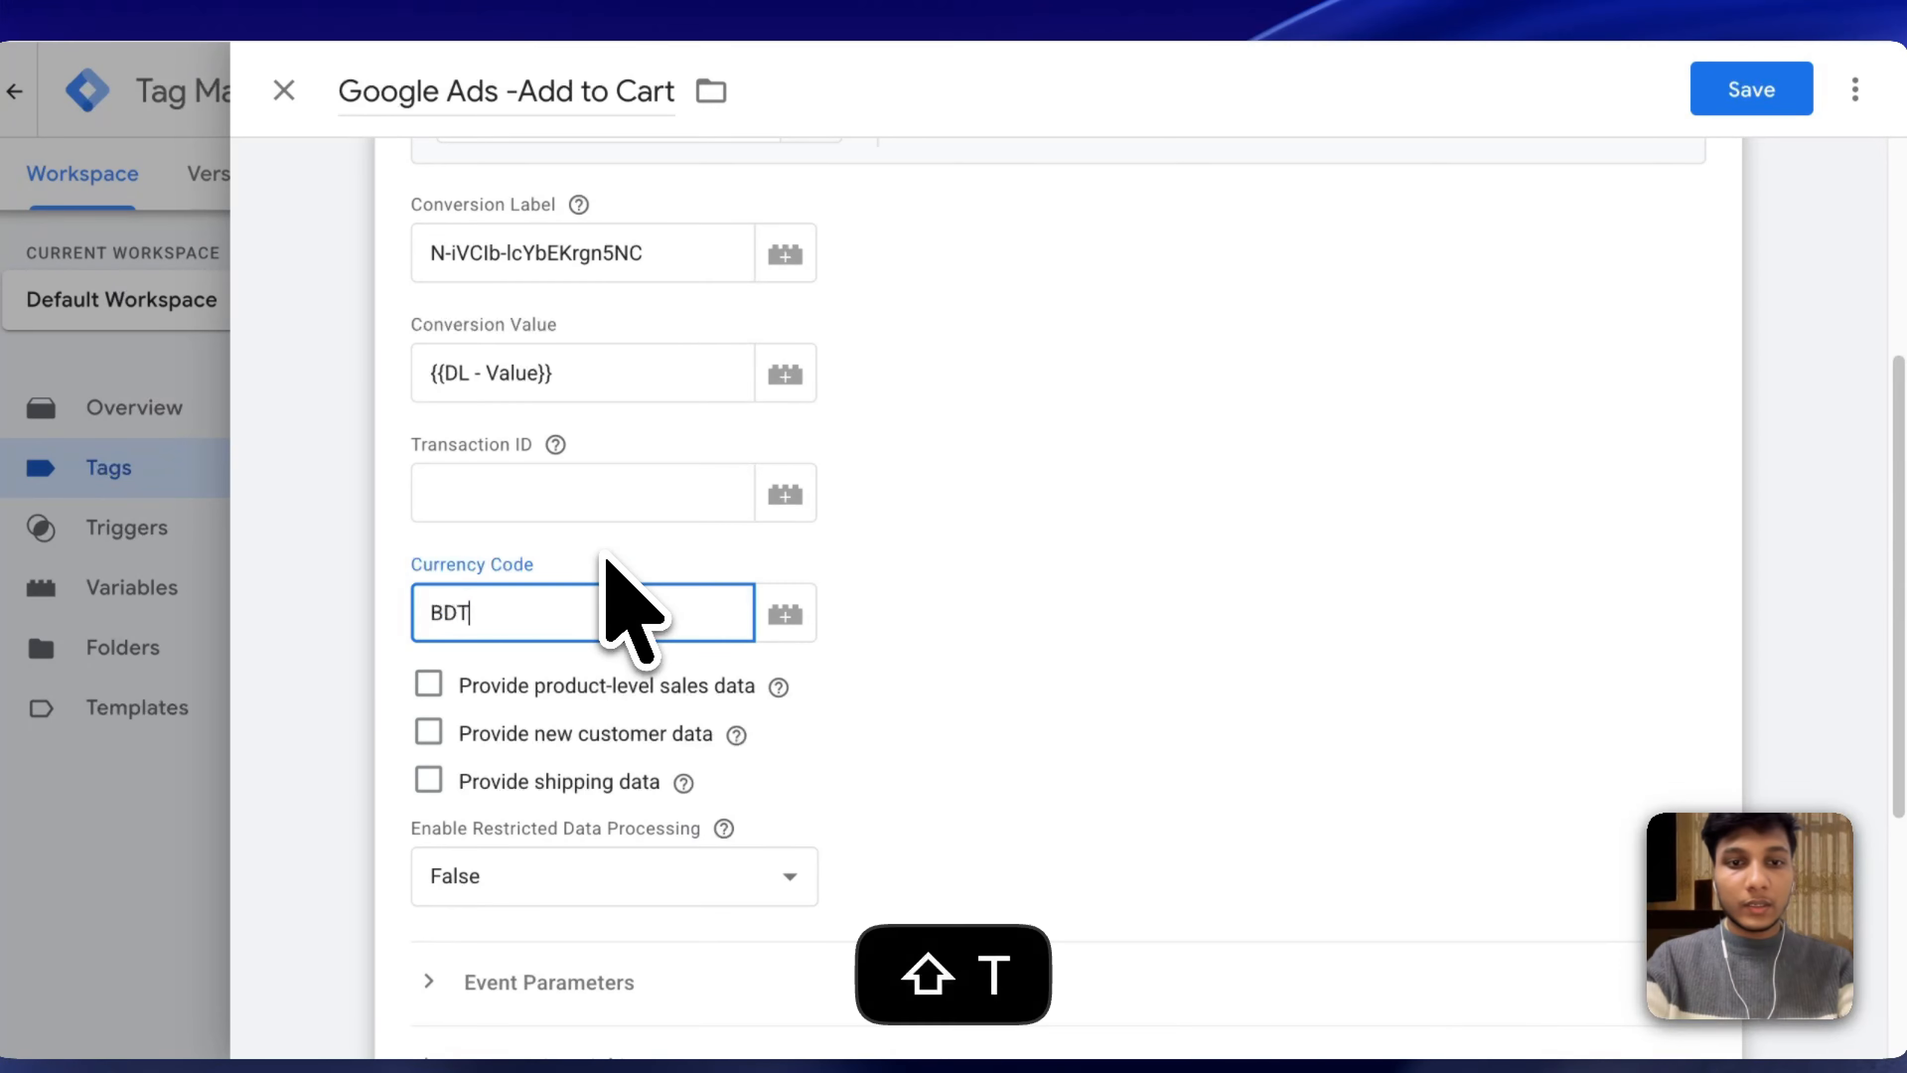
left_click(584, 511)
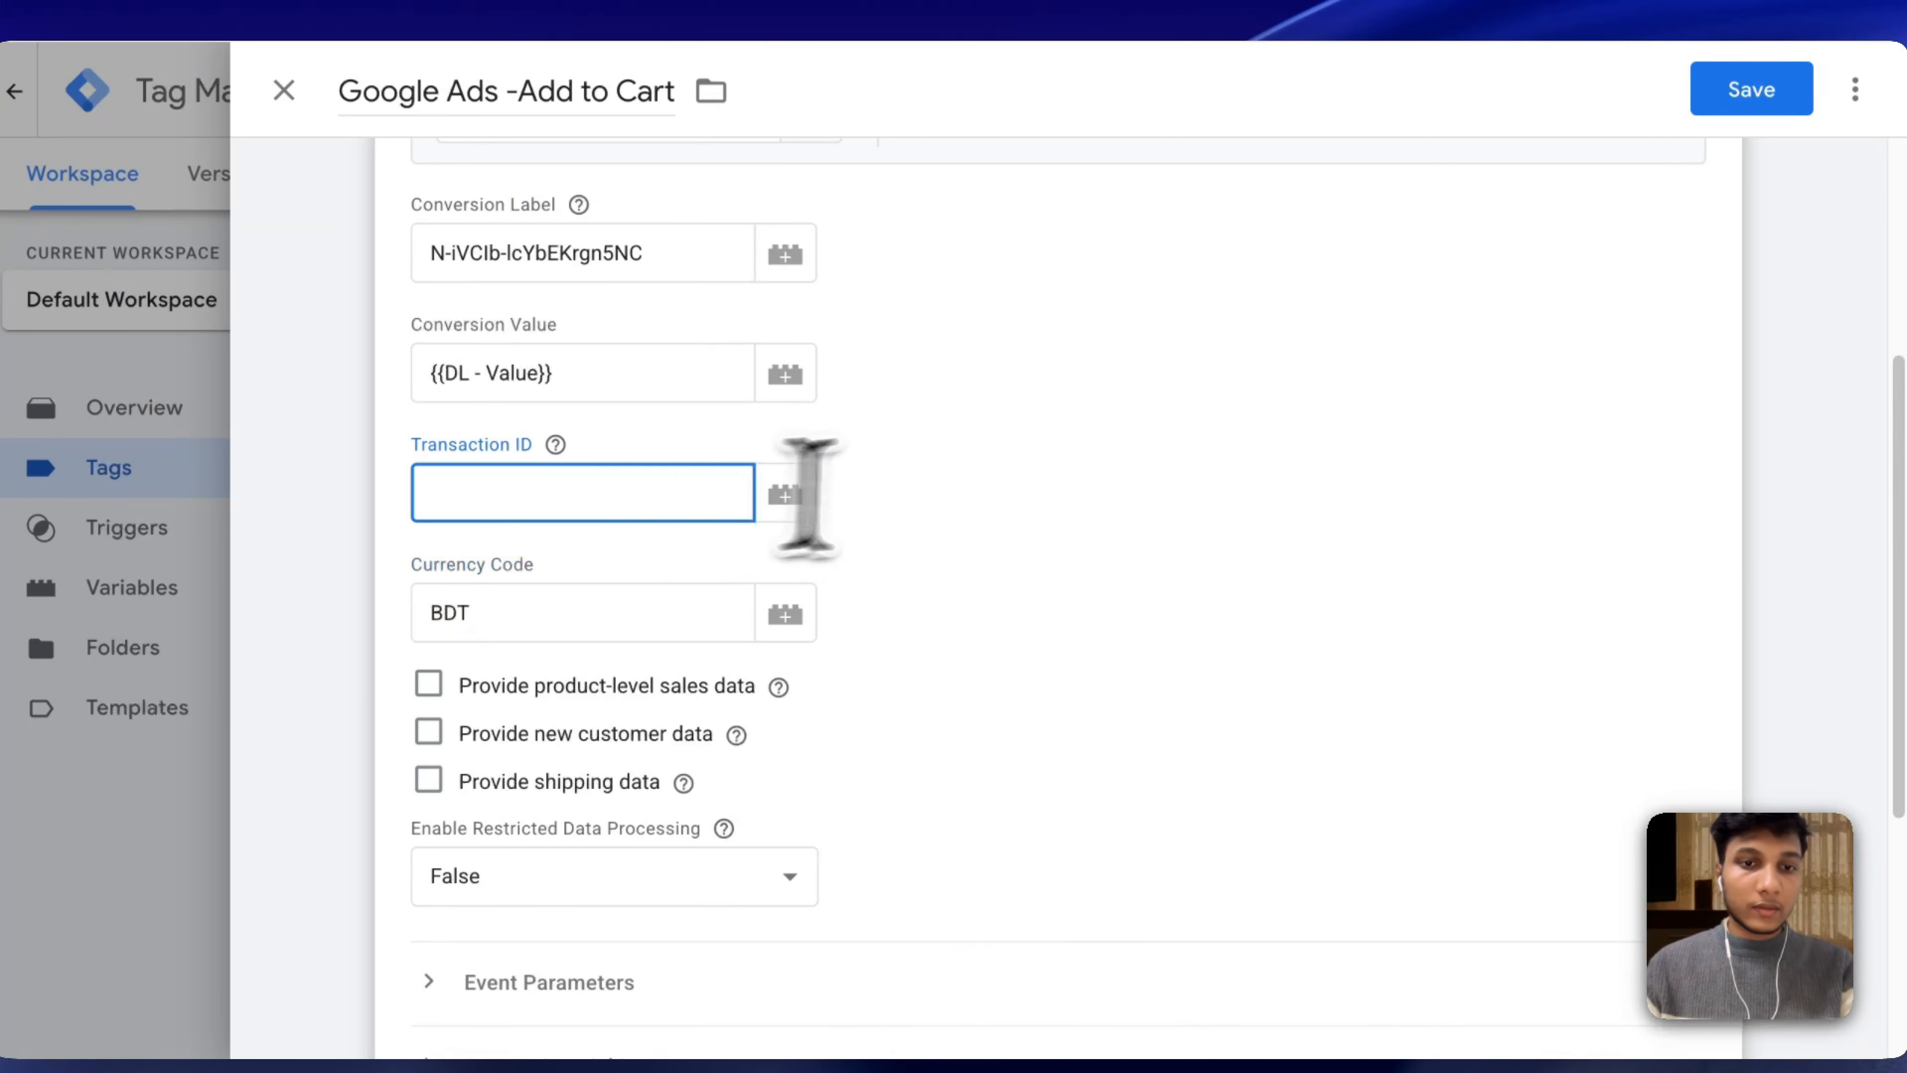
scroll(911, 546, "down", 6)
scroll(1256, 532, "up", 9)
left_click(1761, 87)
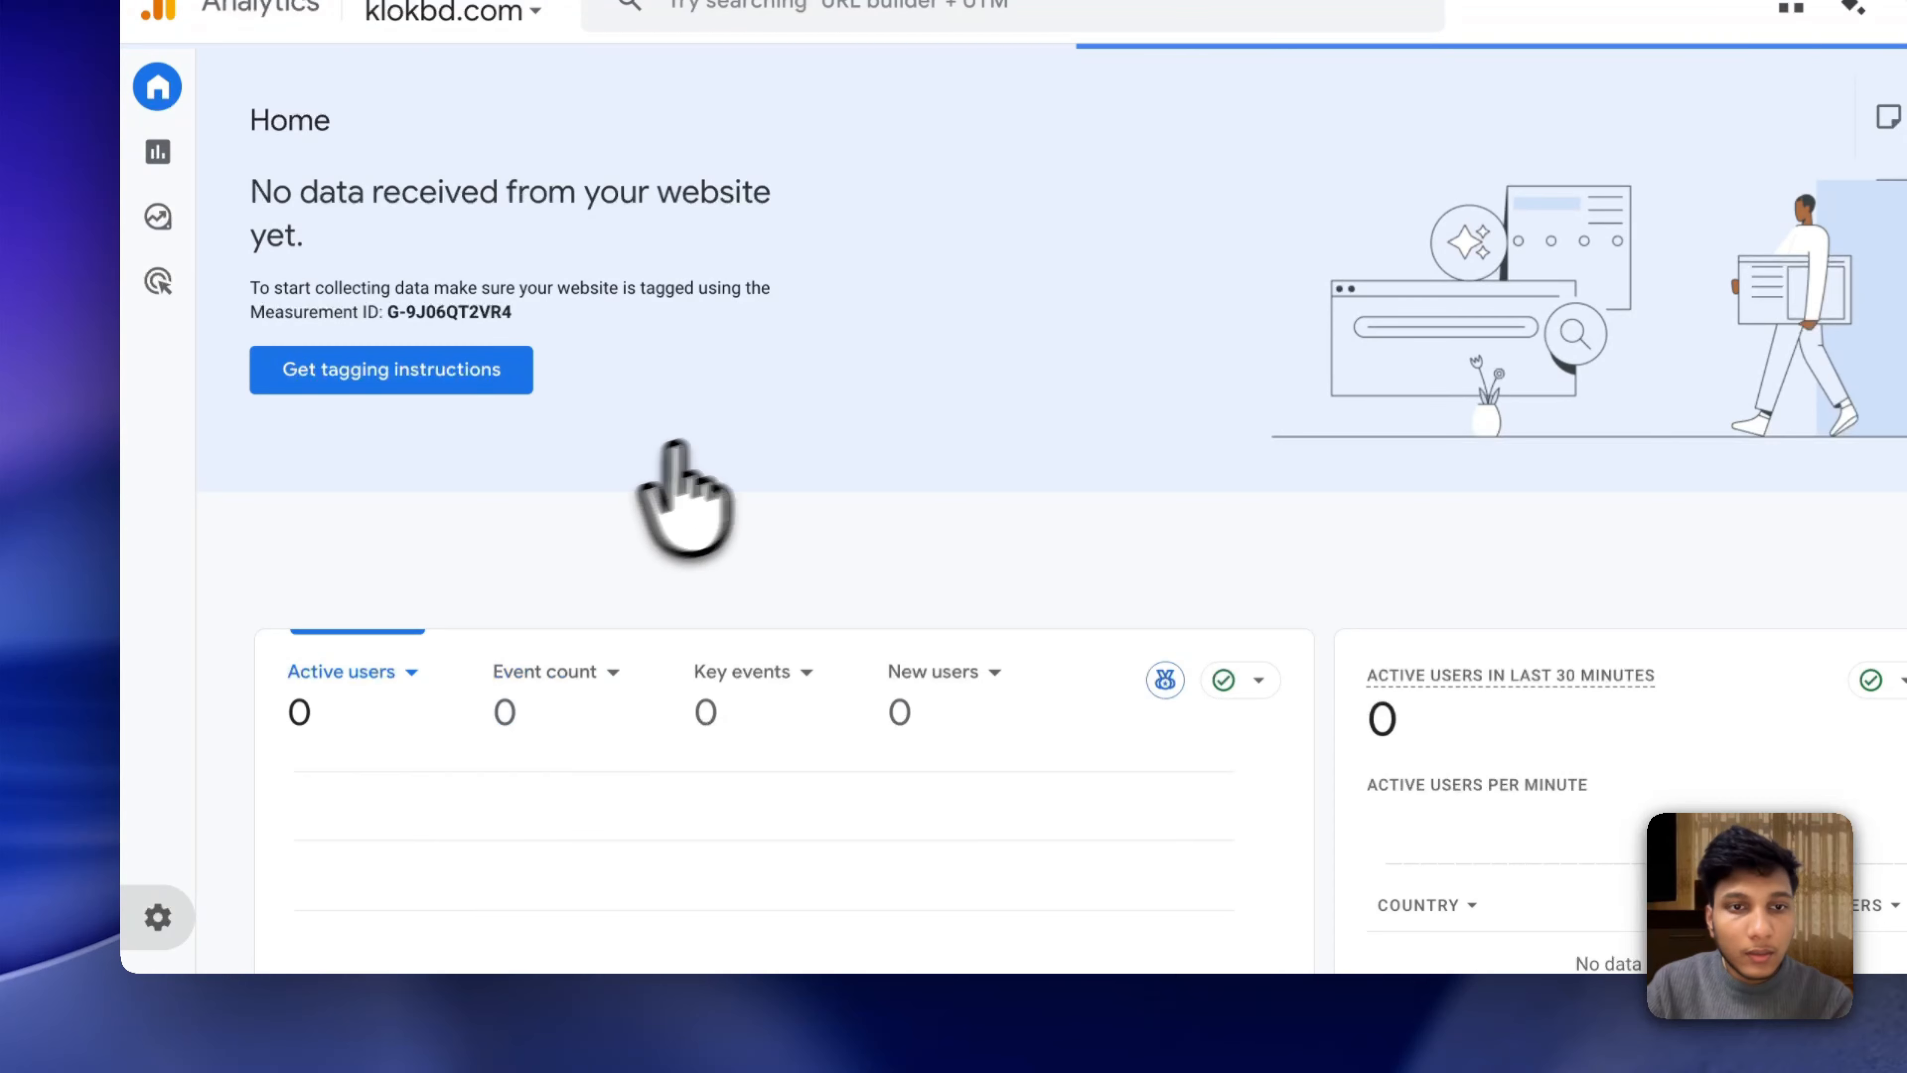
In Google Analytics, open the klokbd.com web data stream from the property's Data streams and copy its Measurement ID.
scroll(1337, 605, "down", 5)
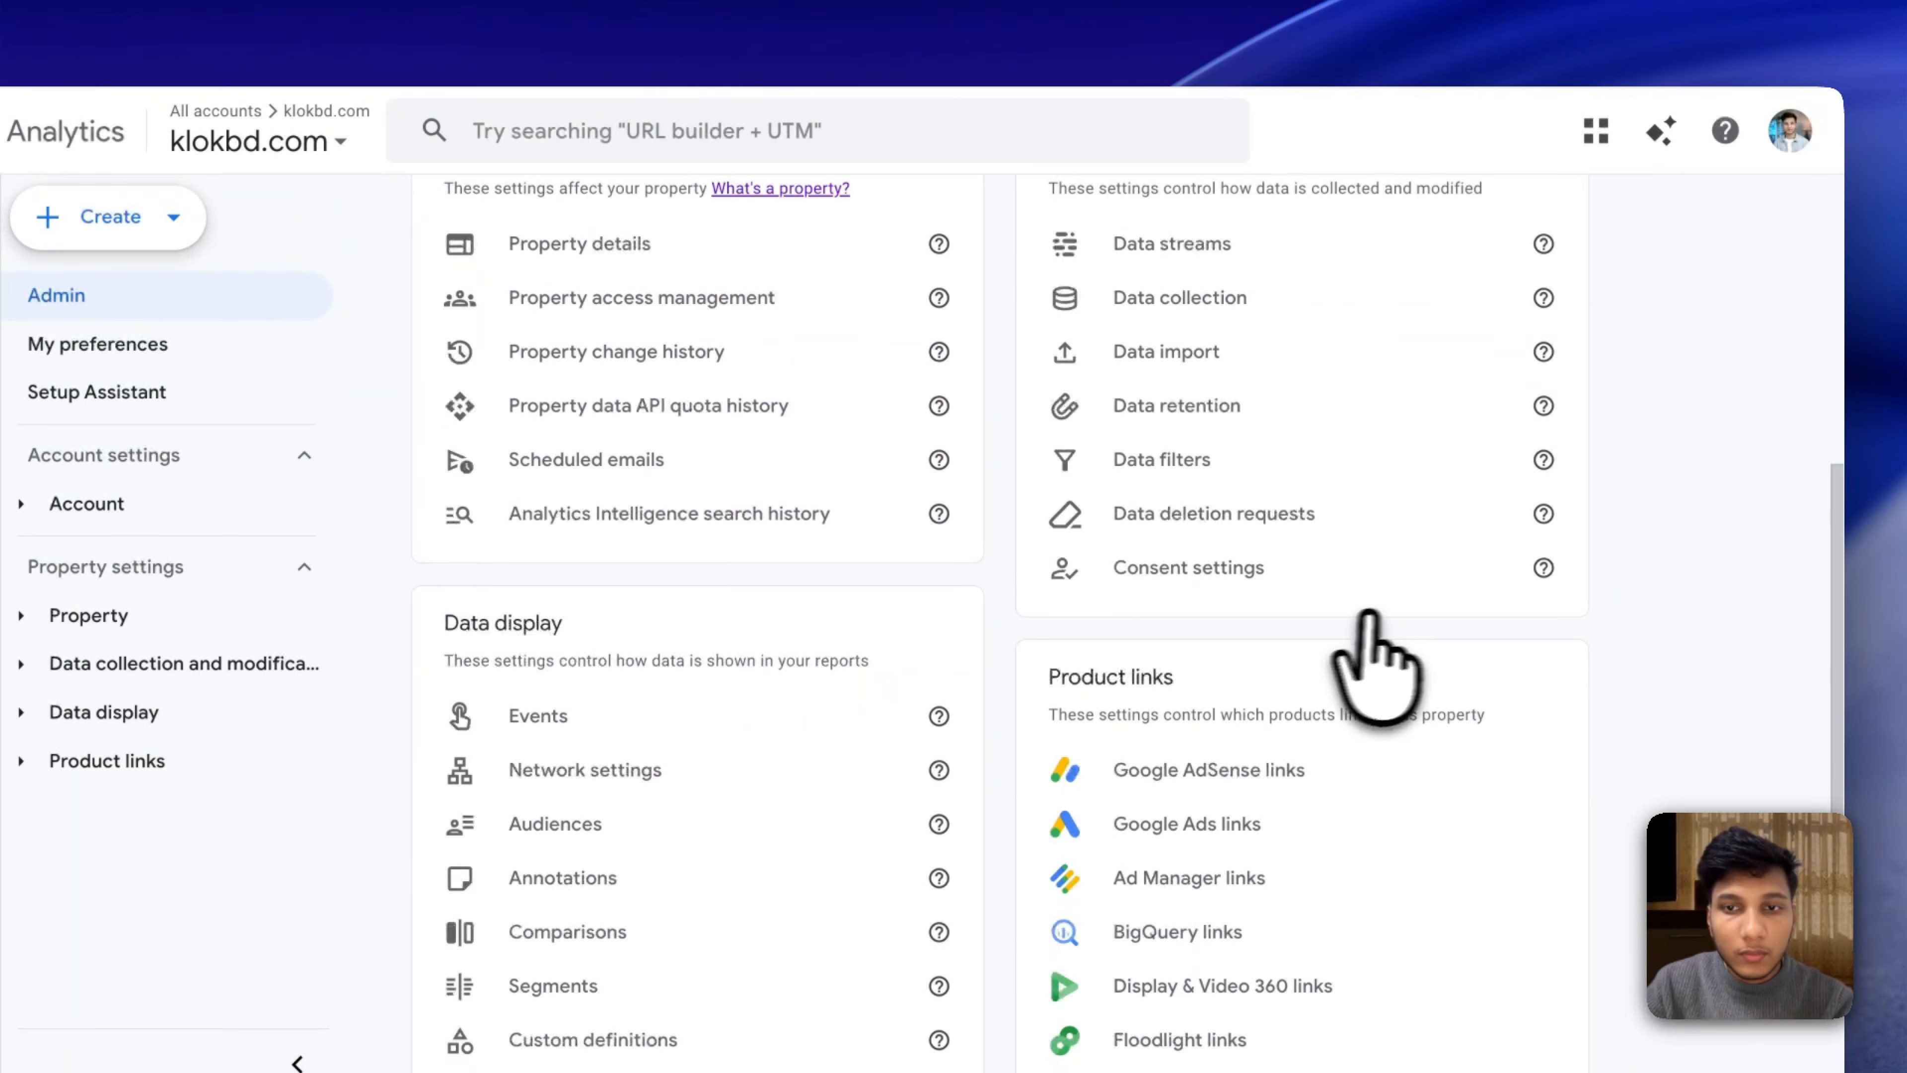
left_click(1244, 242)
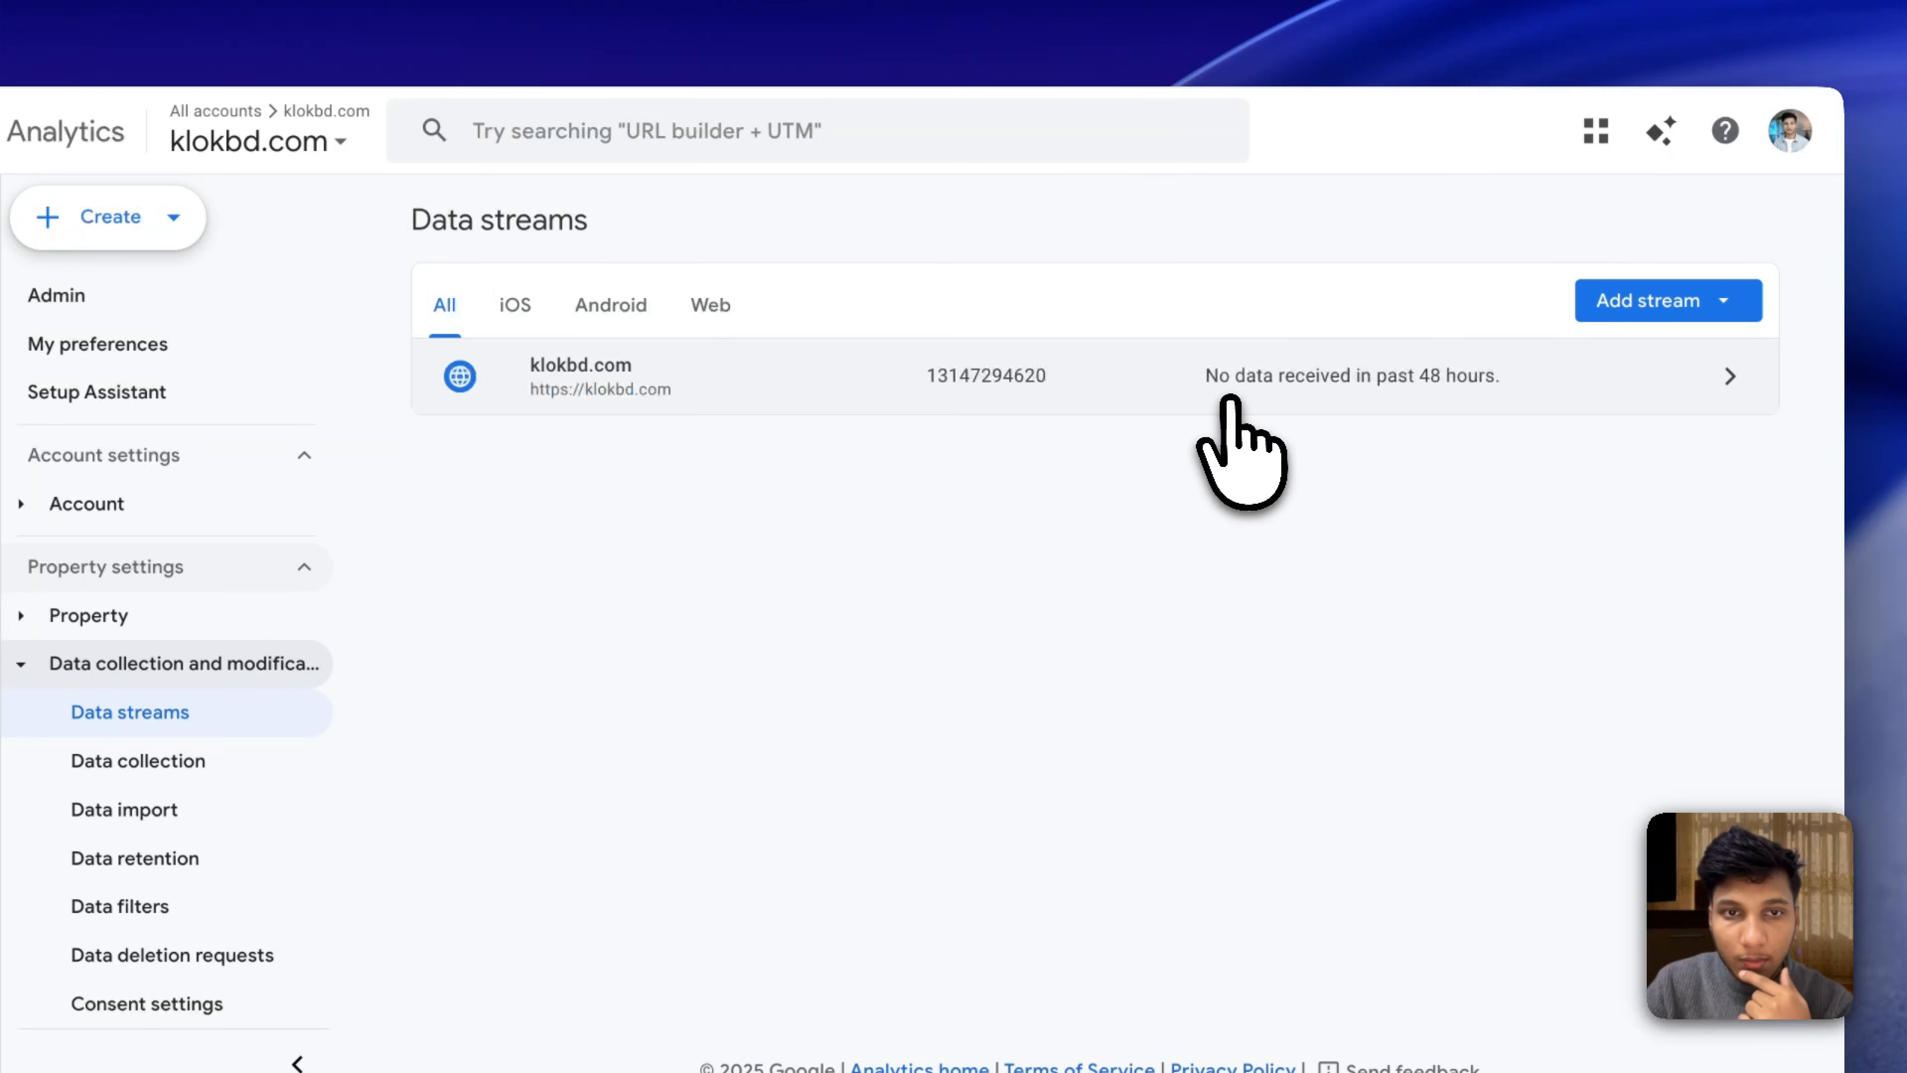
left_click(1499, 376)
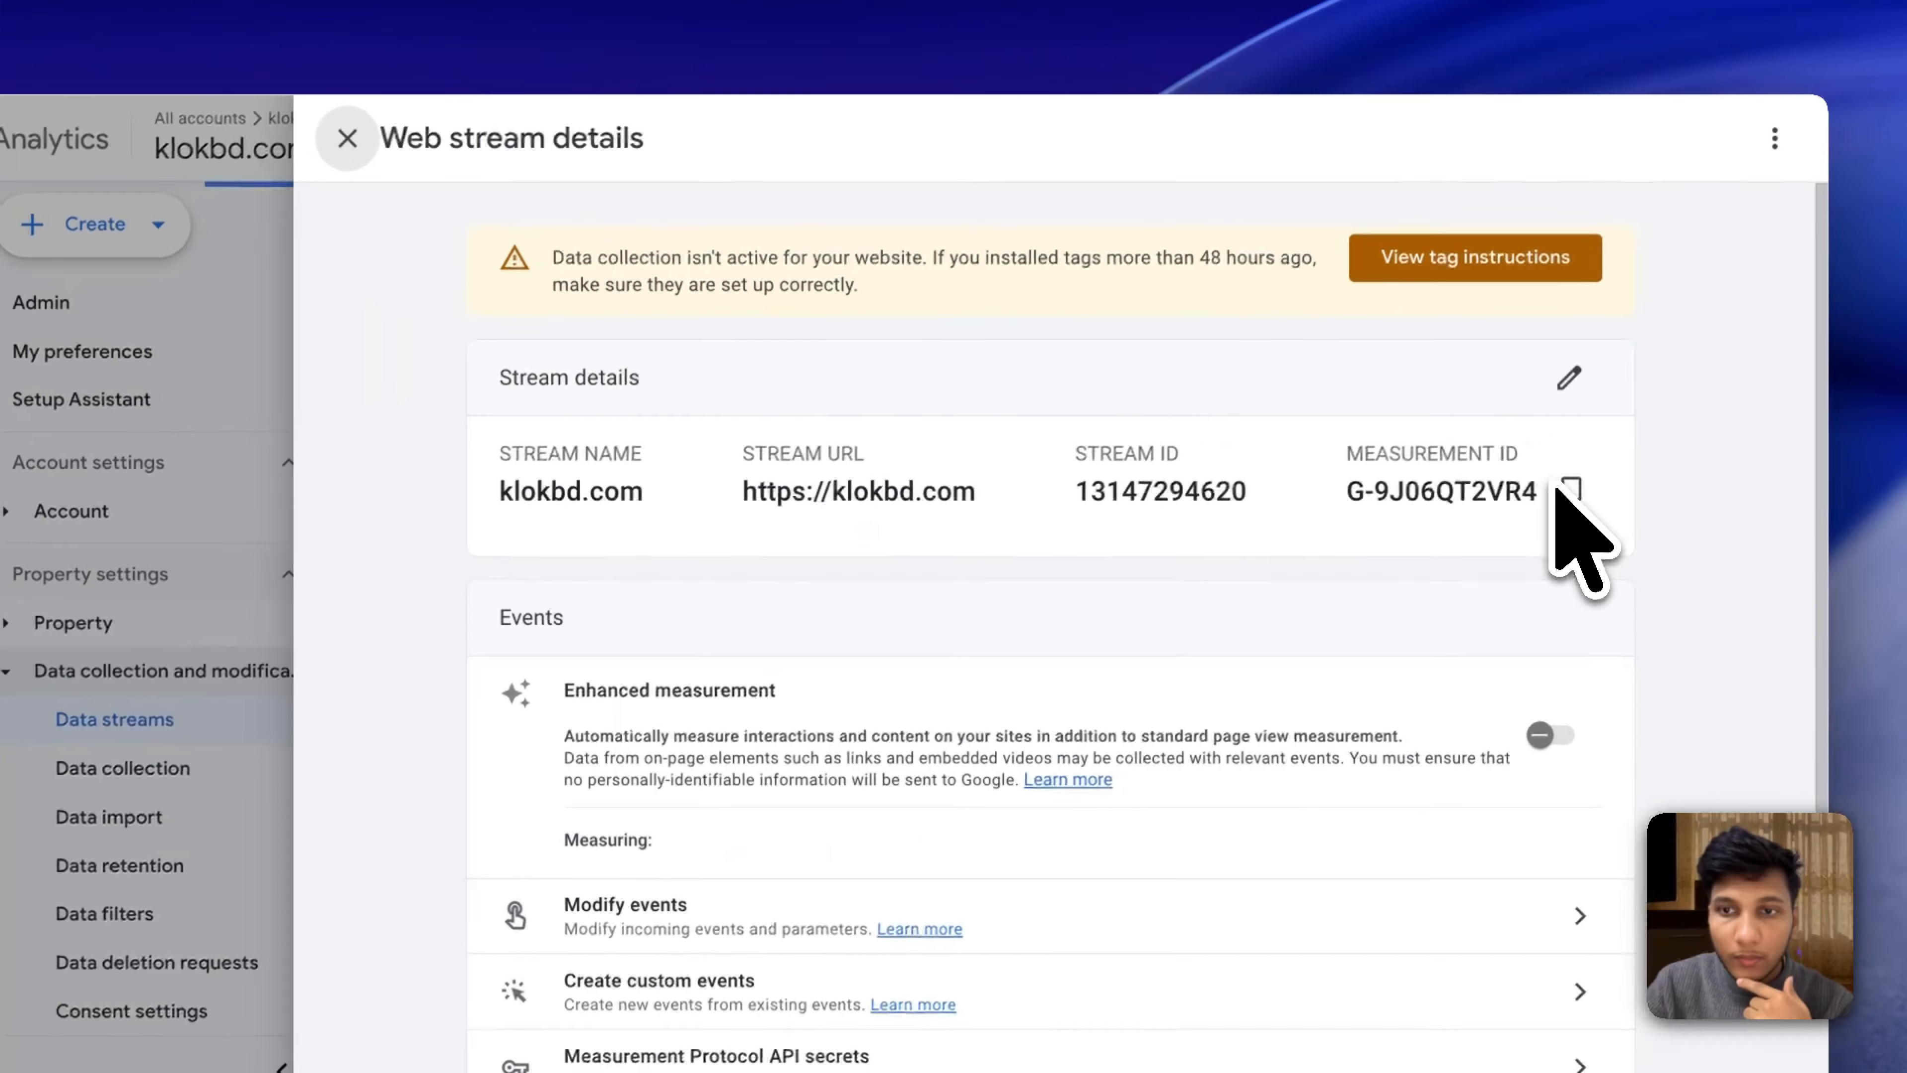
left_click(1586, 482)
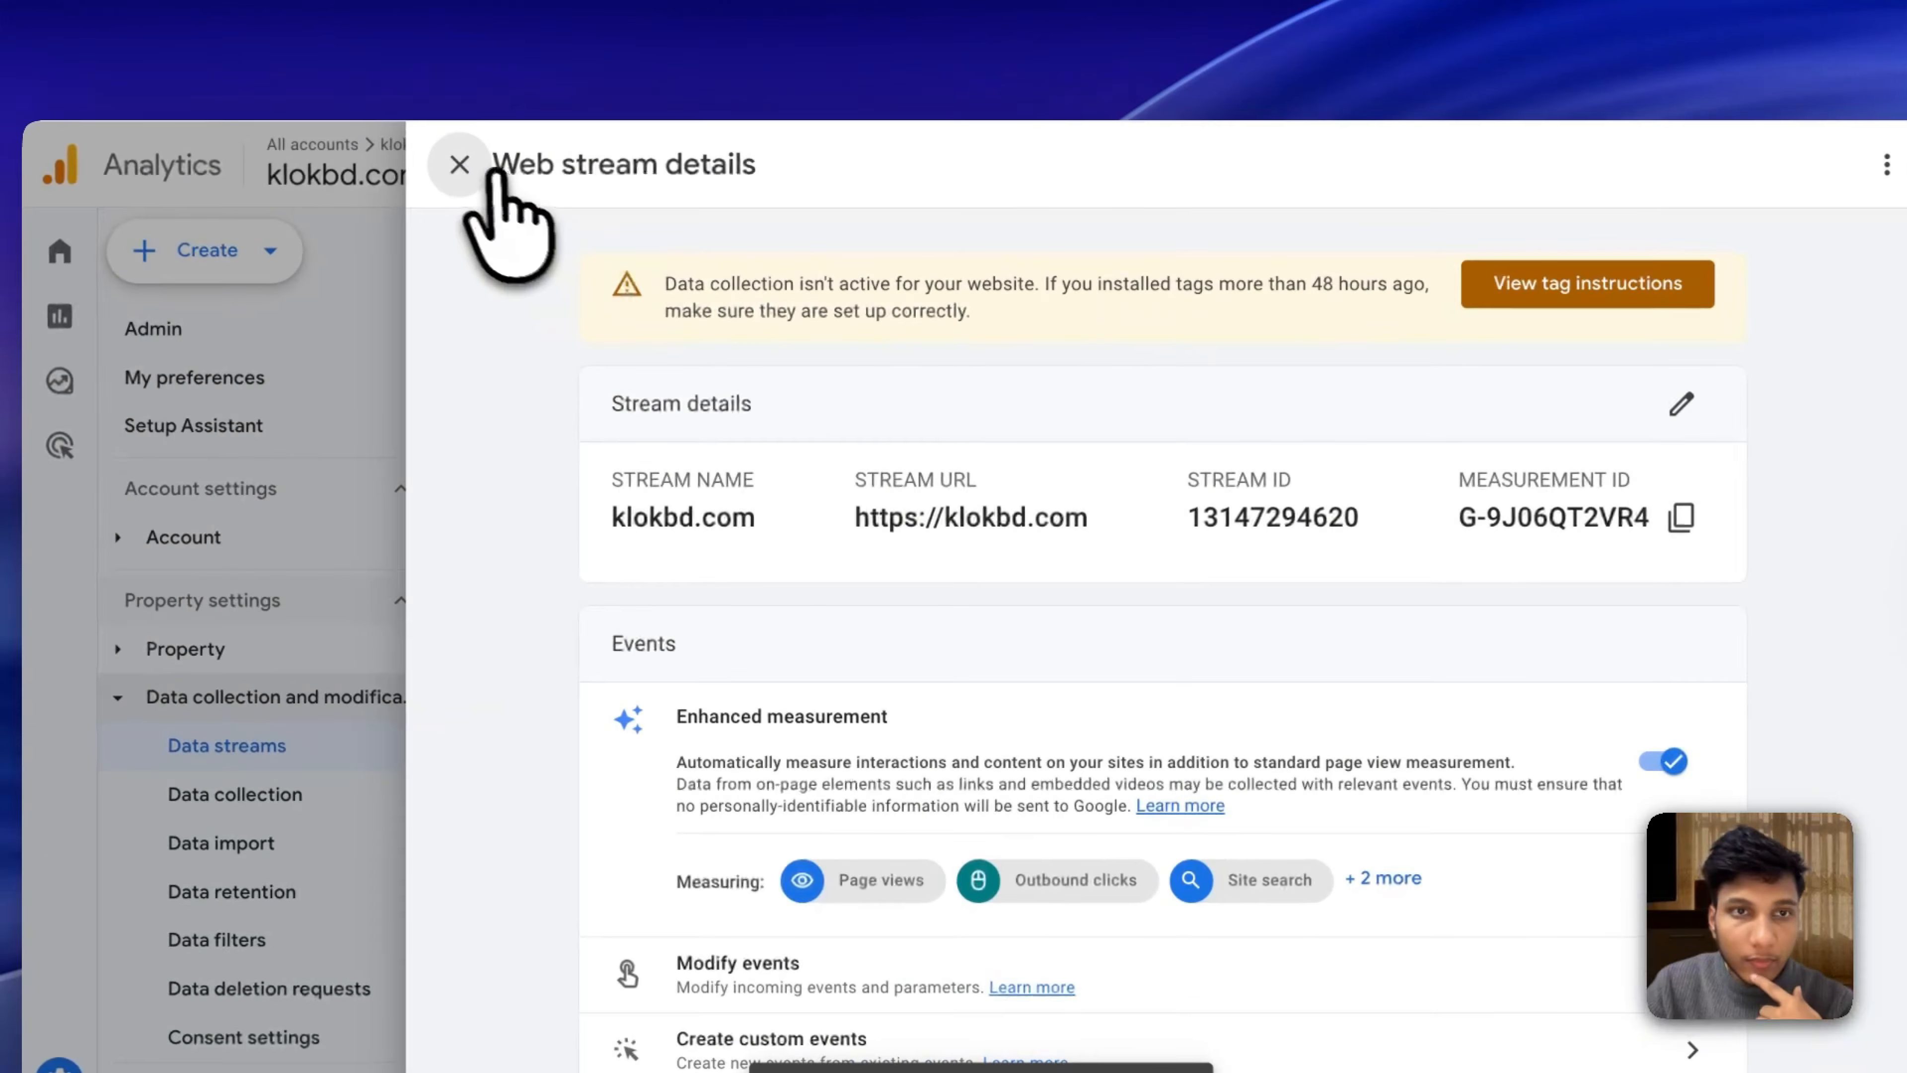
left_click(342, 141)
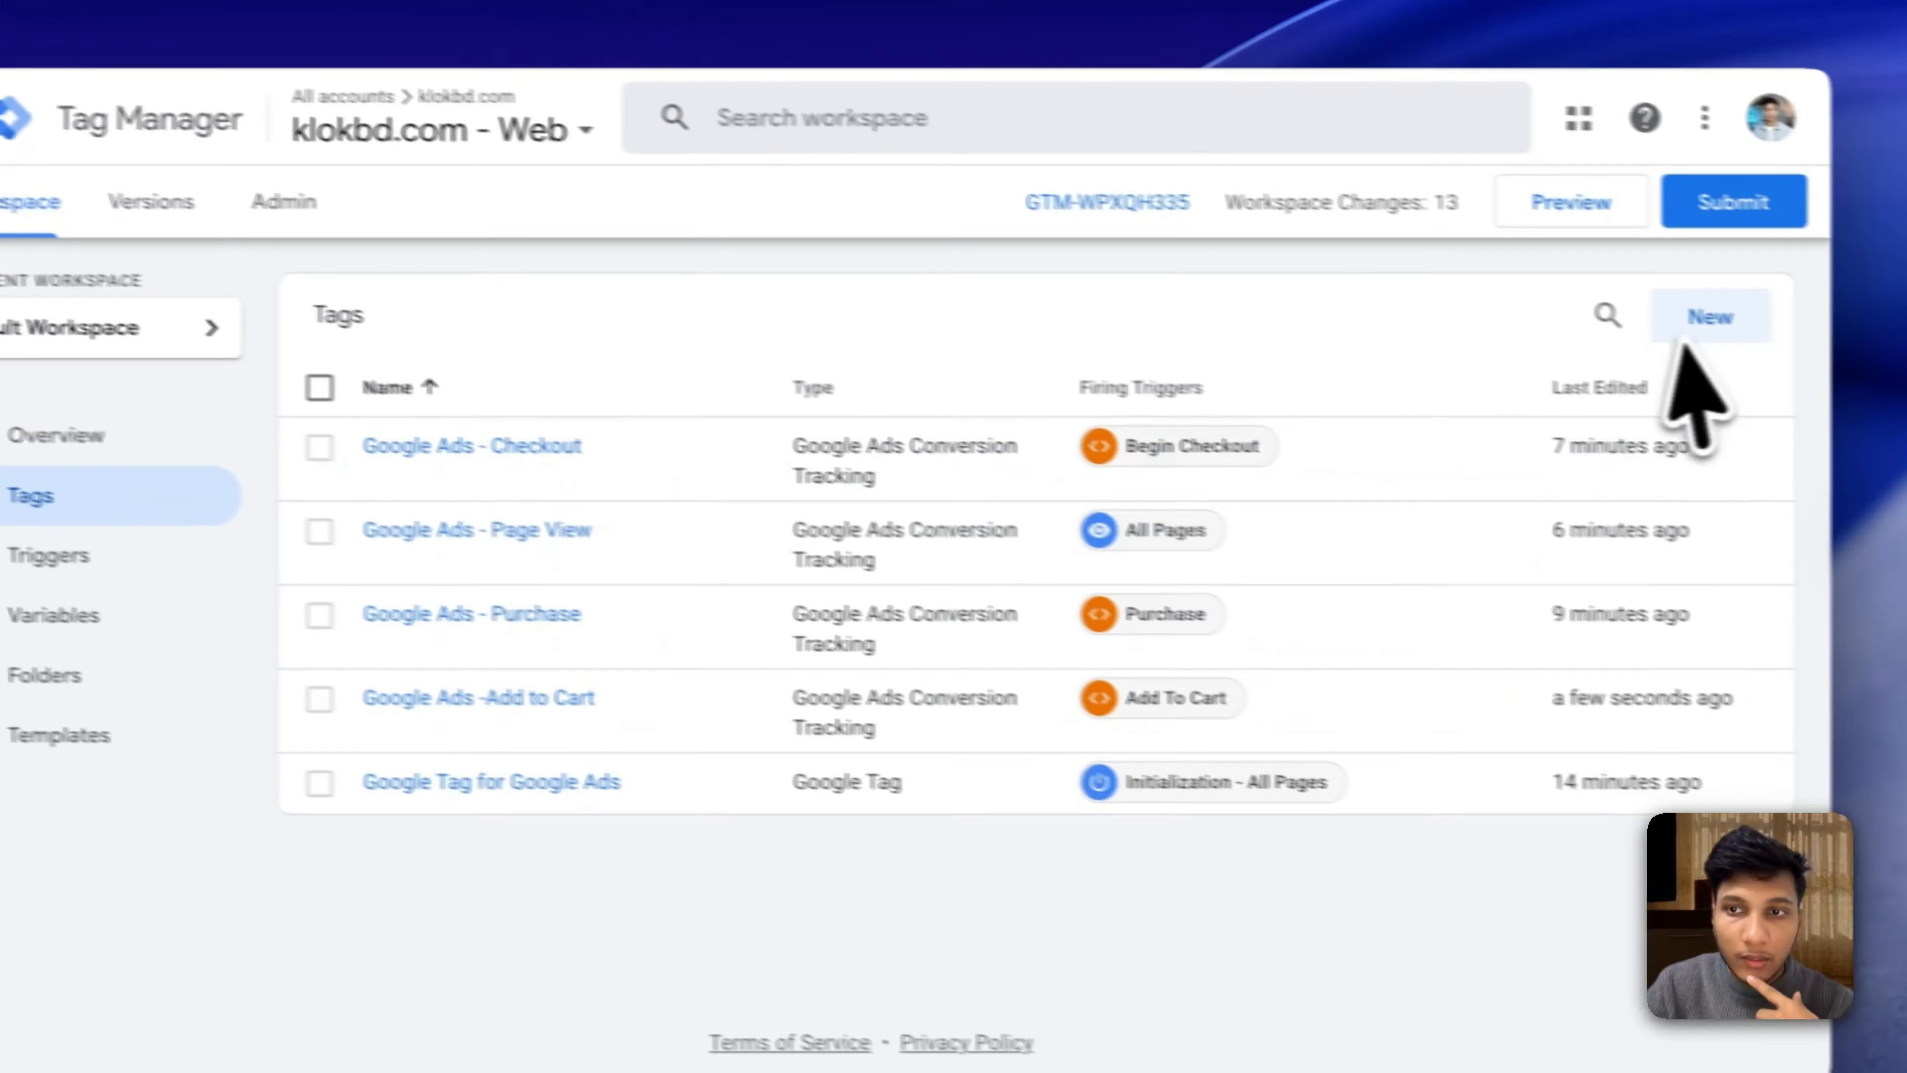
Switch to Tag Manager, create a new tag of type Google Tag and try the copied Measurement ID as its Tag ID.
left_click(1817, 366)
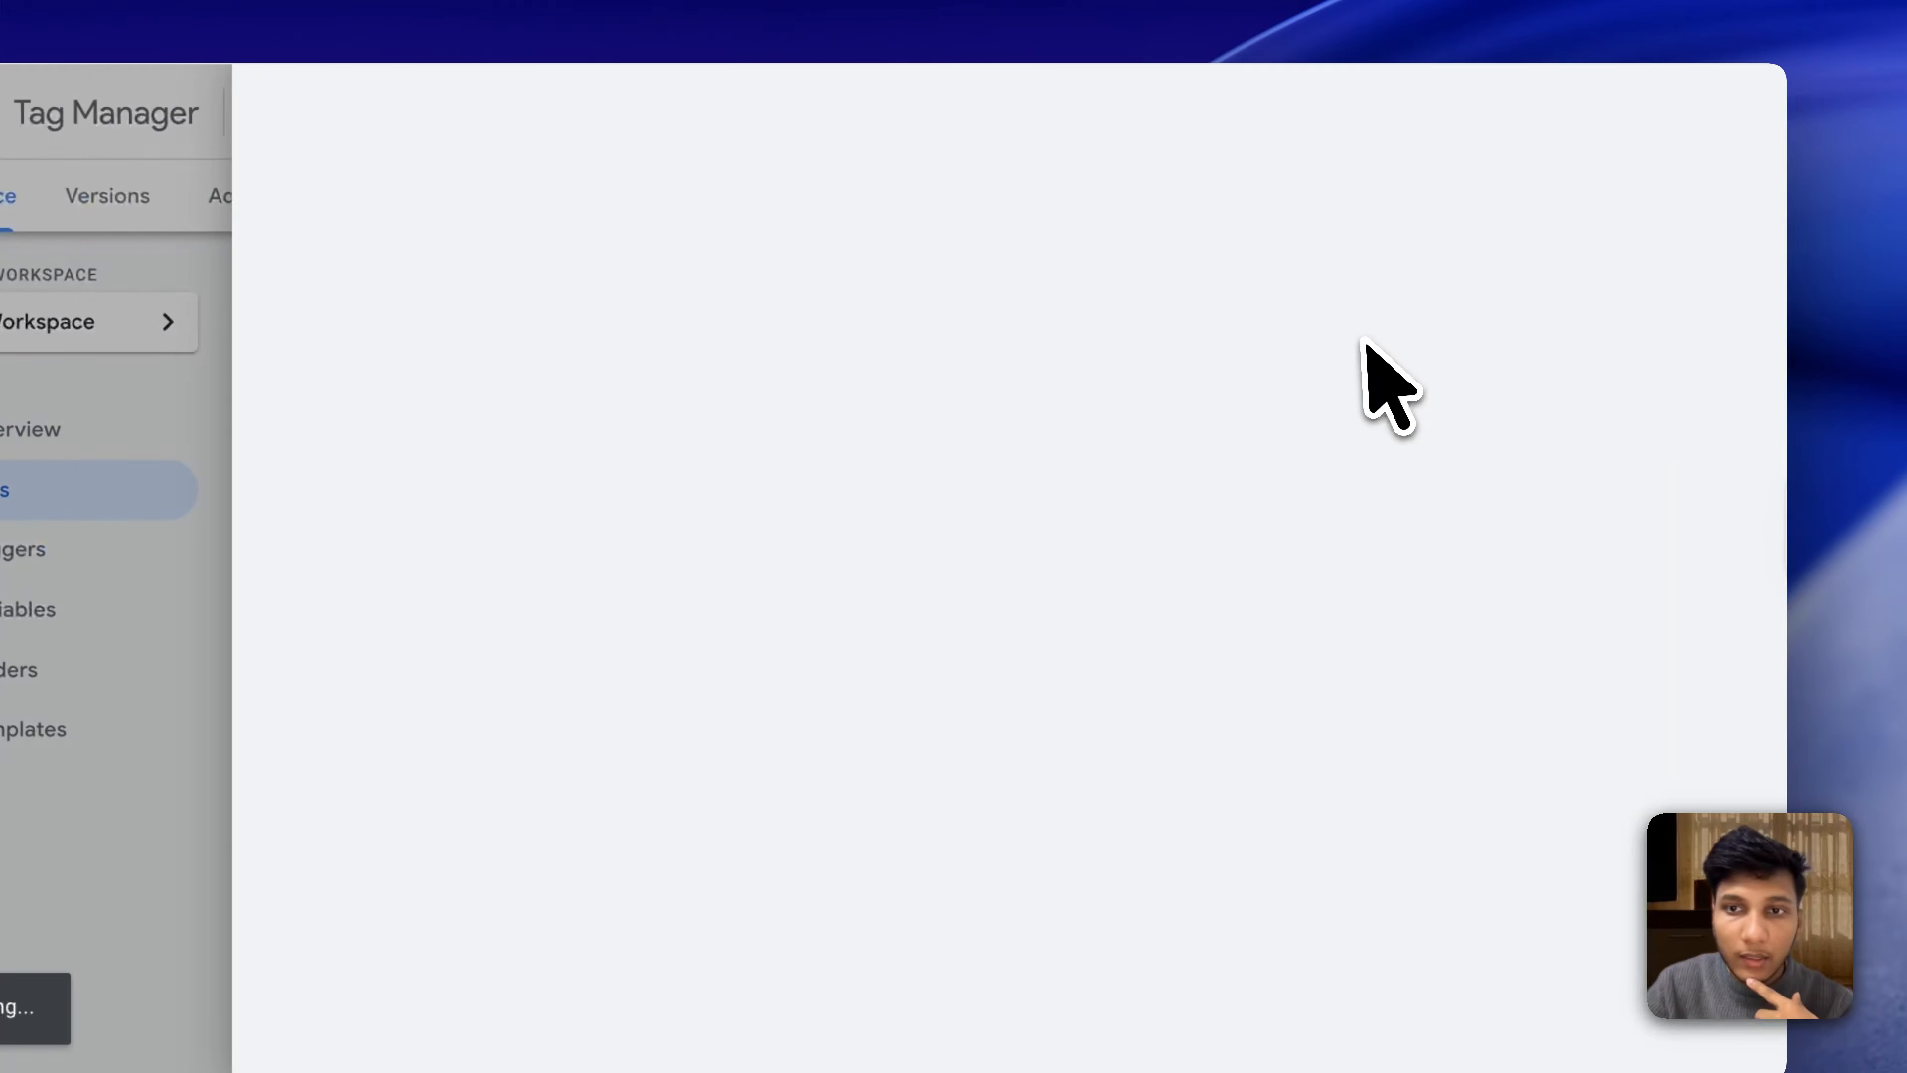
left_click(1303, 342)
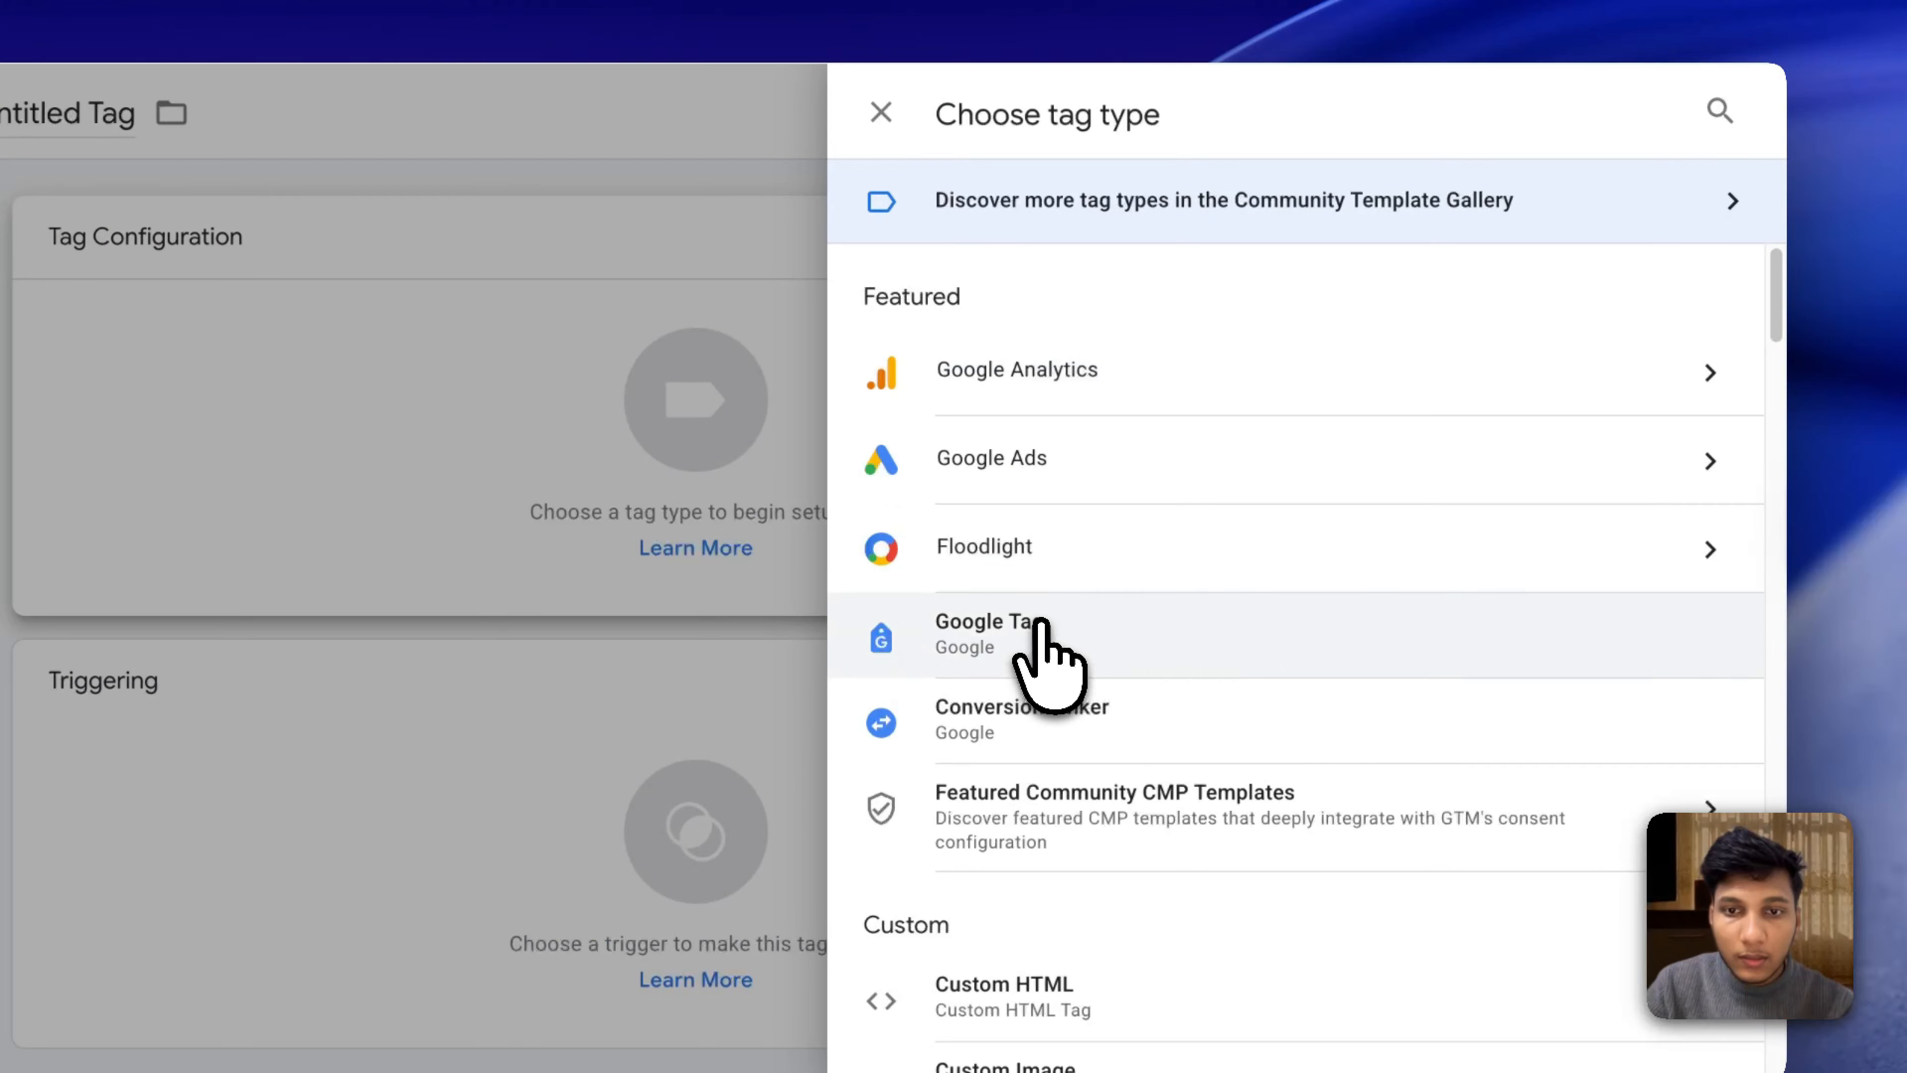
left_click(1040, 623)
left_click(649, 533)
key("super+v")
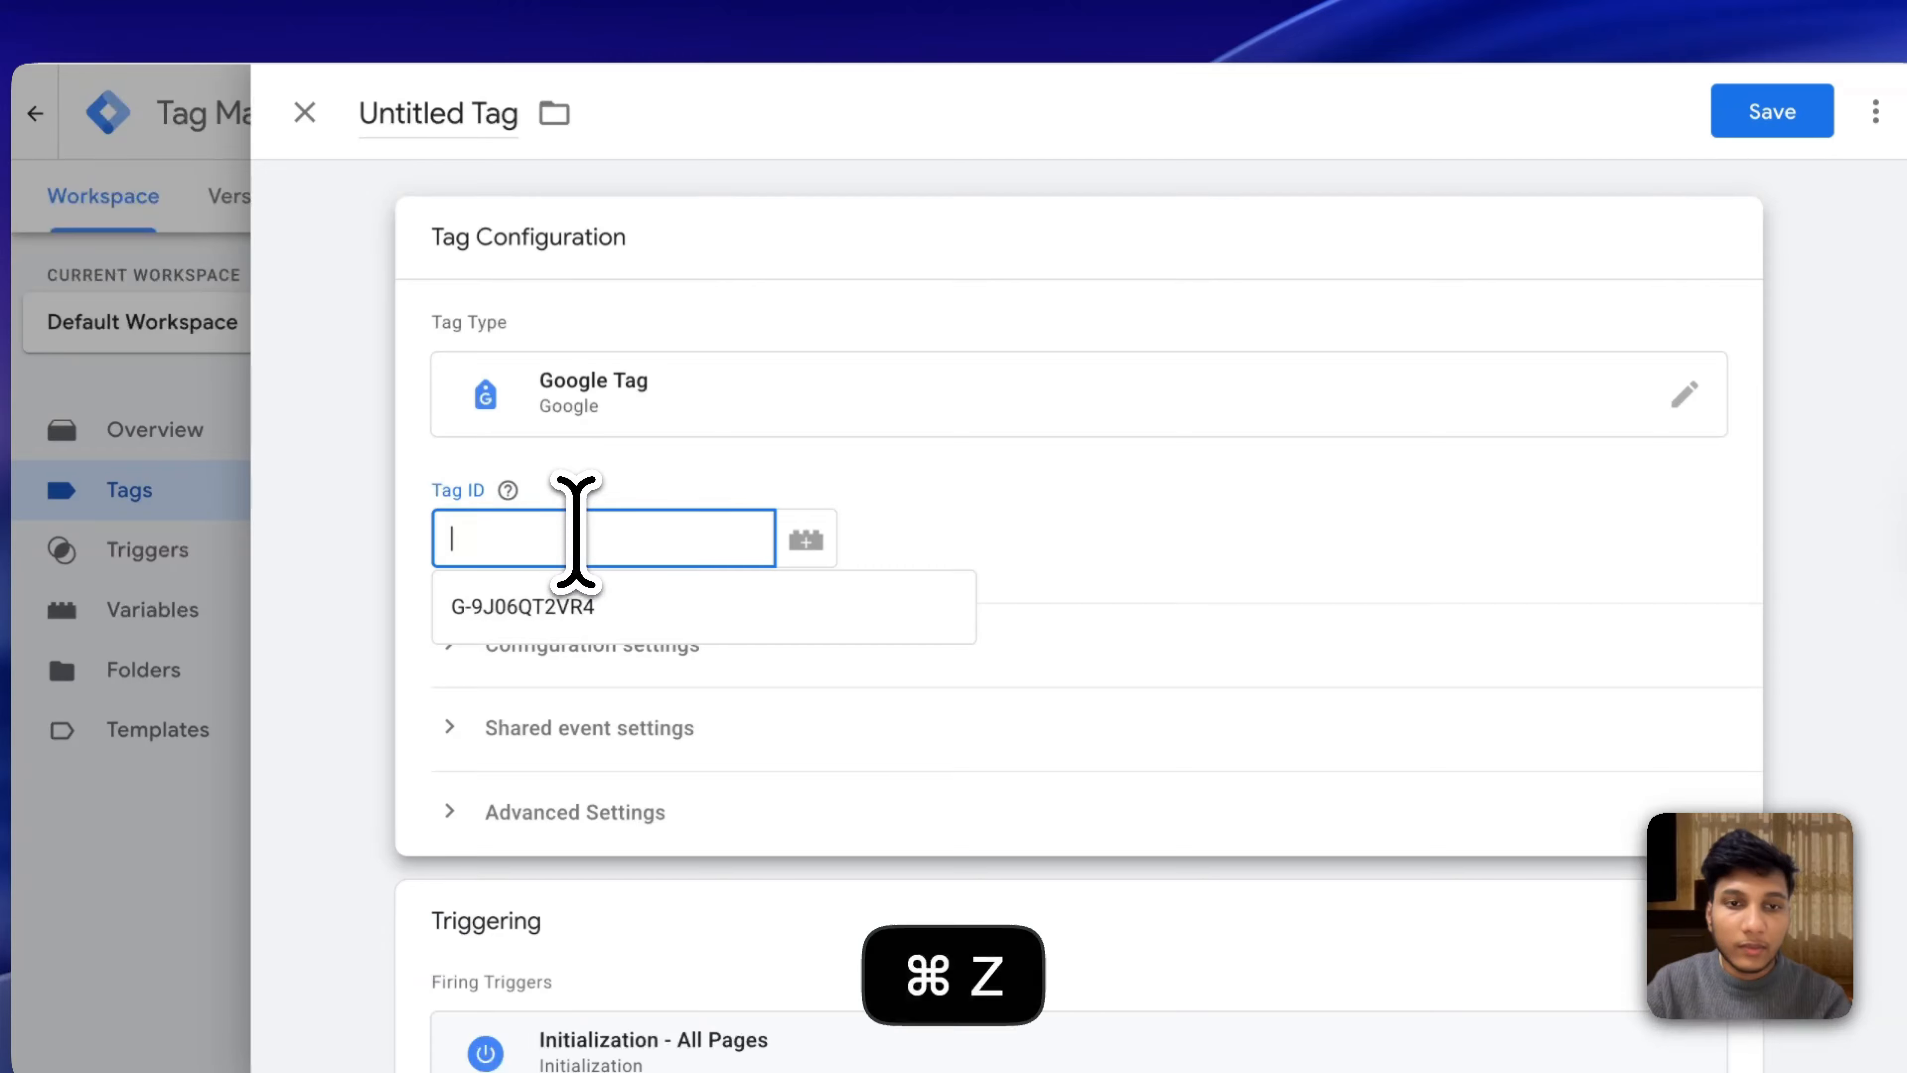
Create a new Constant variable for the Tag ID and paste the copied Measurement ID as its value.
left_click(806, 540)
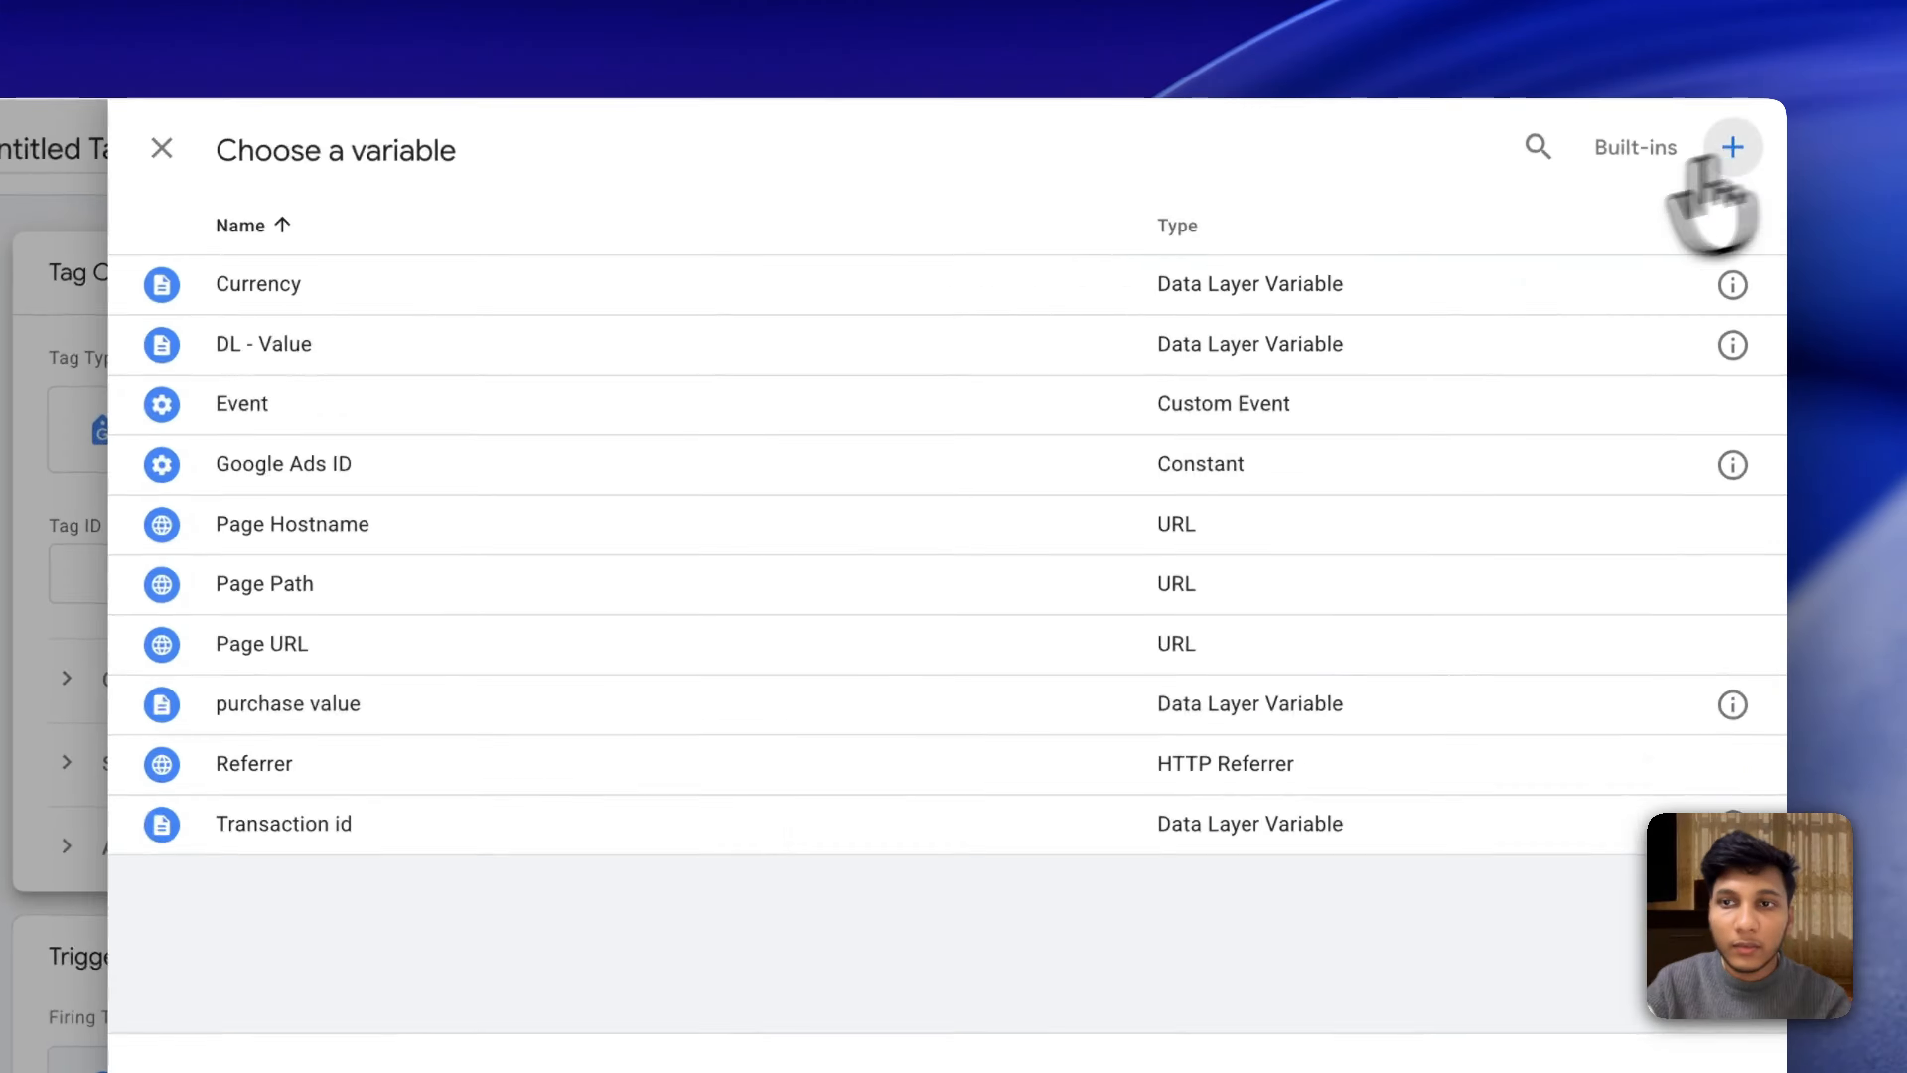
left_click(1737, 148)
scroll(1150, 566, "down", 10)
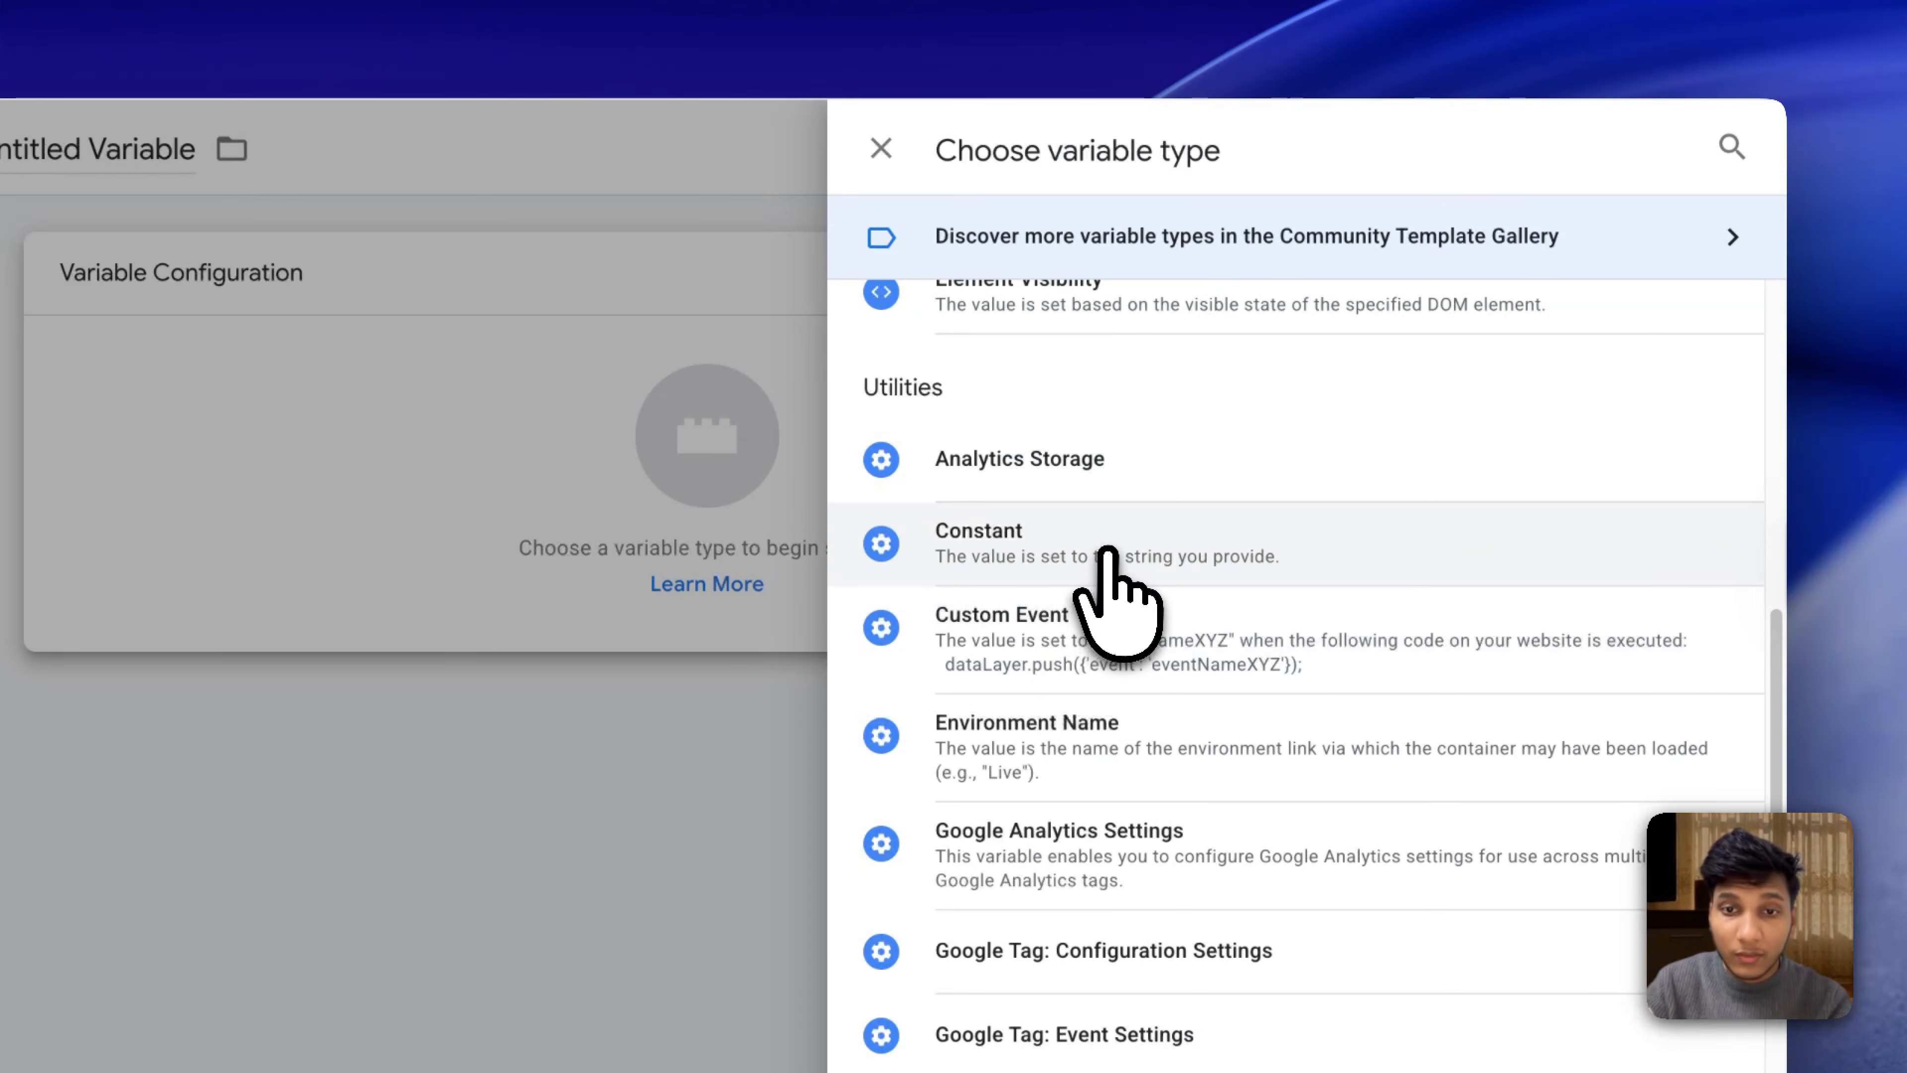
scroll(1098, 554, "down", 5)
scroll(1104, 571, "up", 6)
left_click(1066, 578)
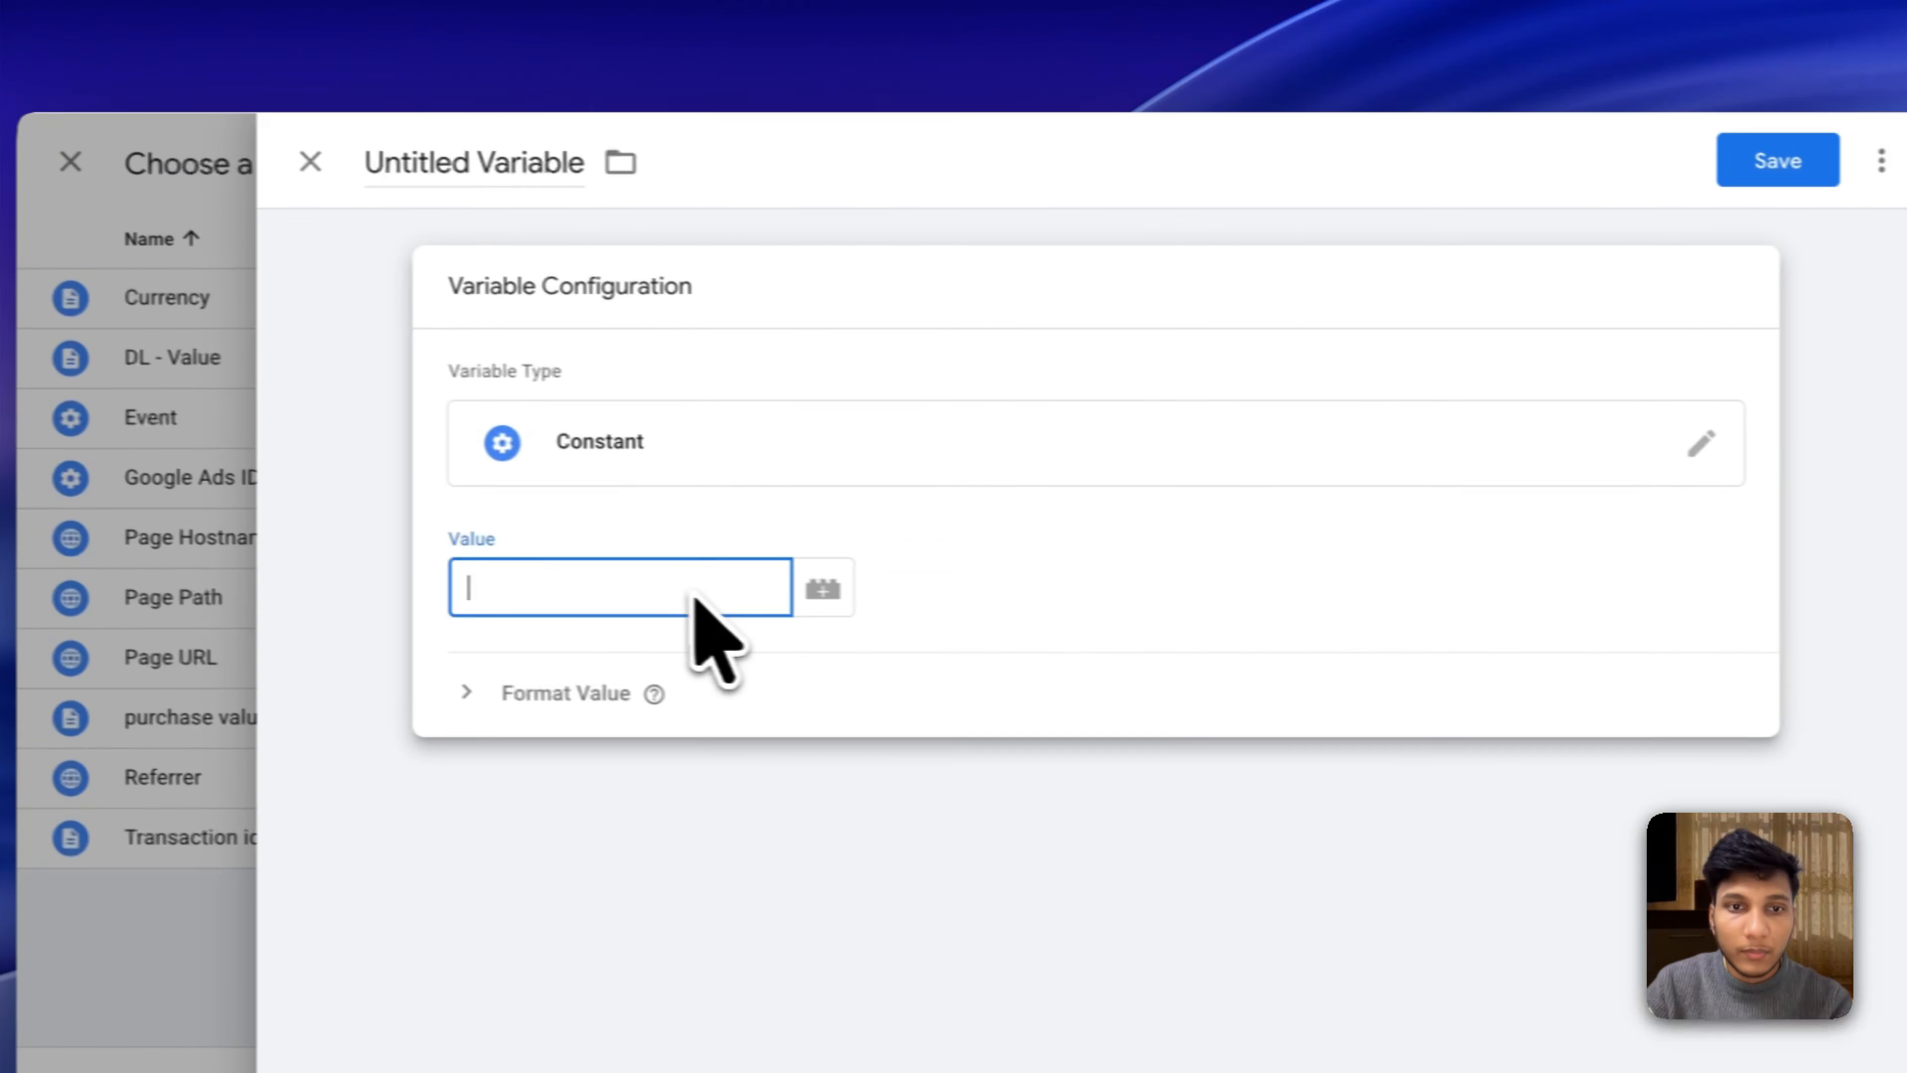
key("super+v")
Name the constant variable "GA4 ID" and save it.
left_click(497, 170)
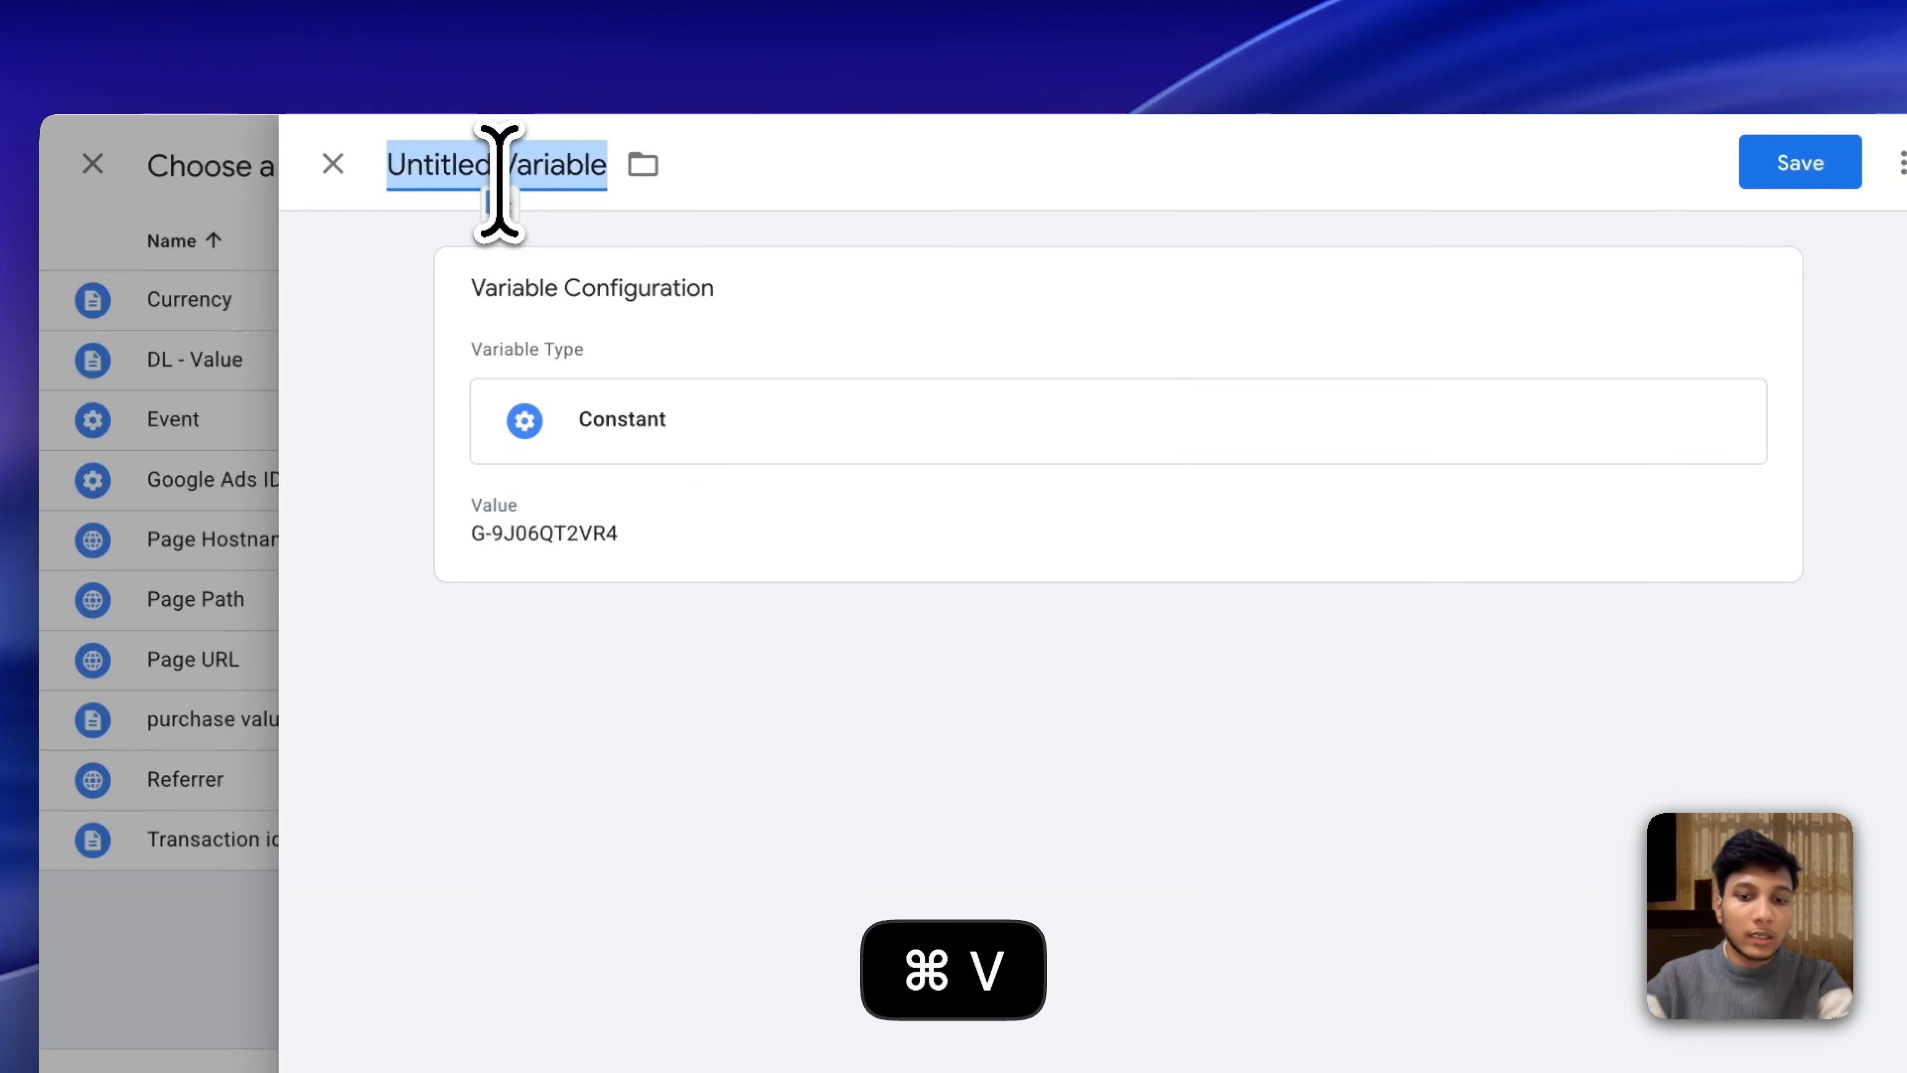
type("GA4")
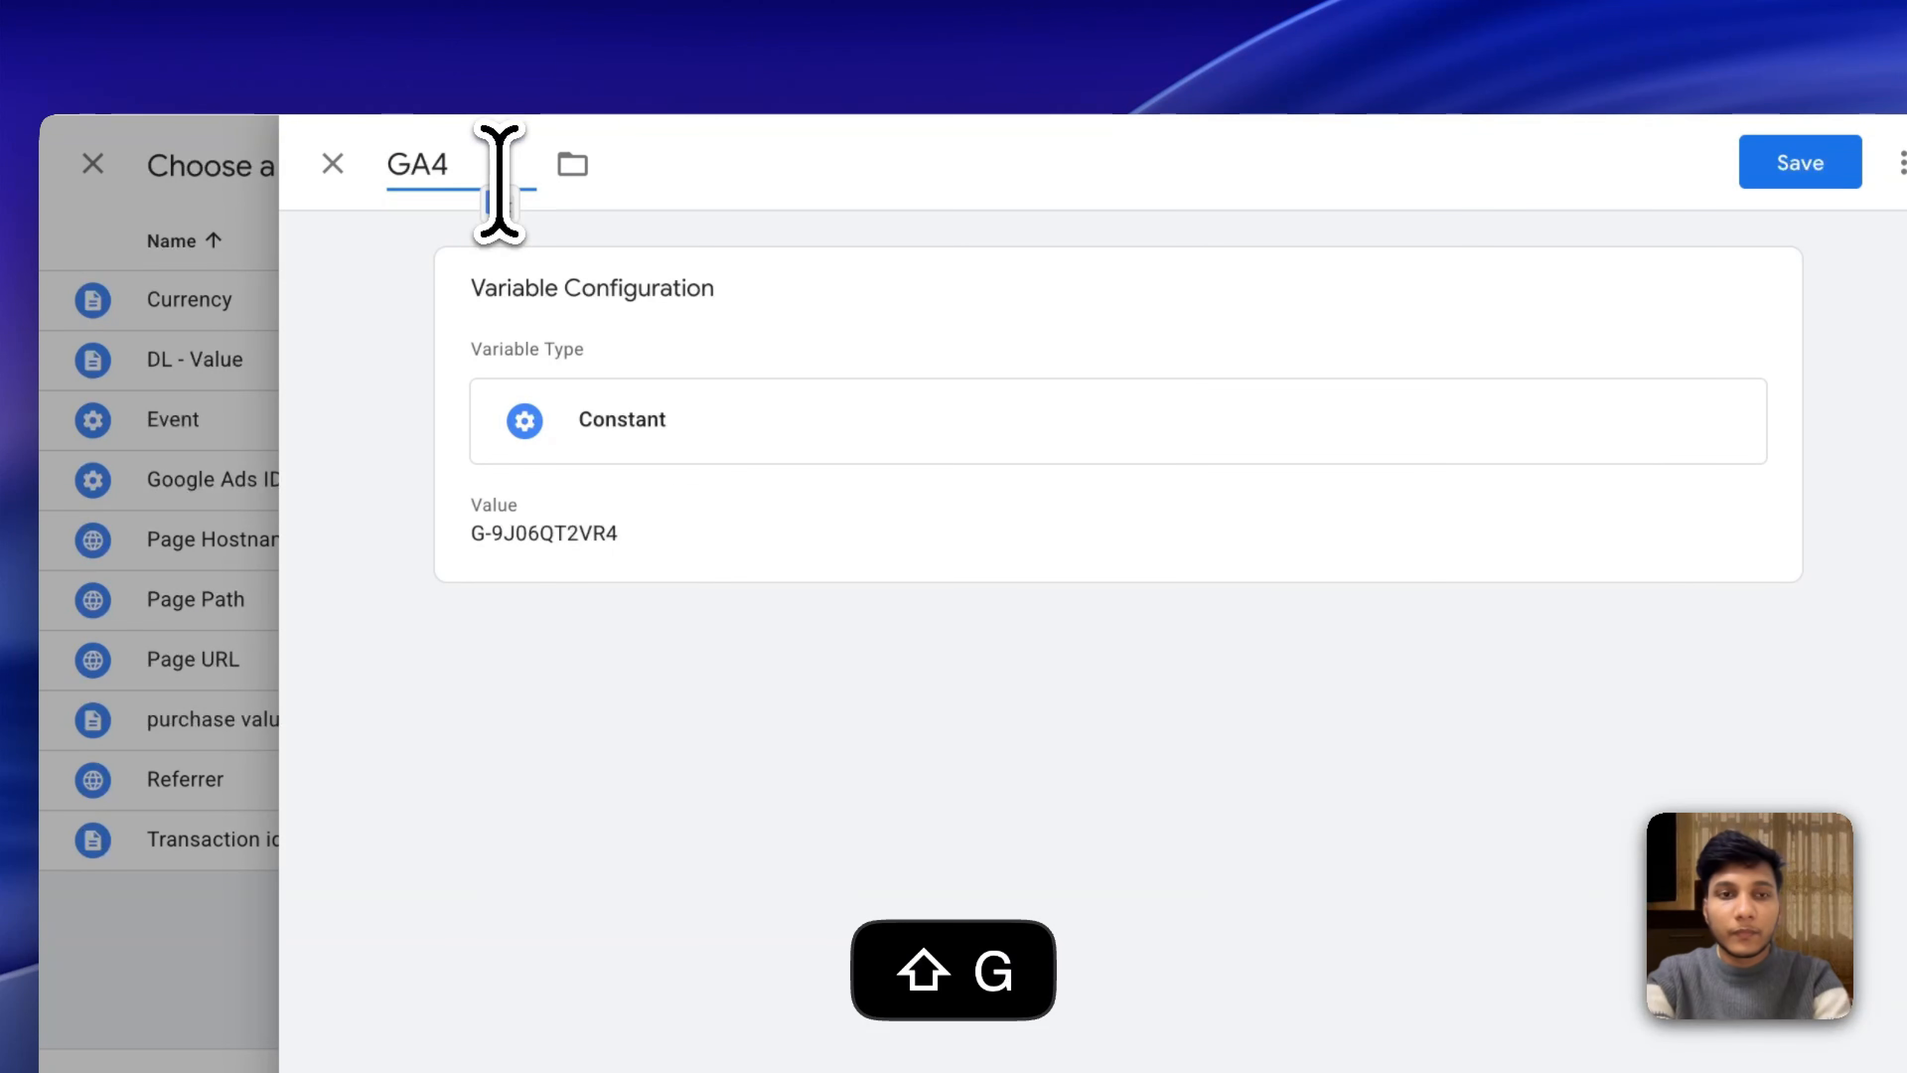
type(" ID")
left_click(1810, 160)
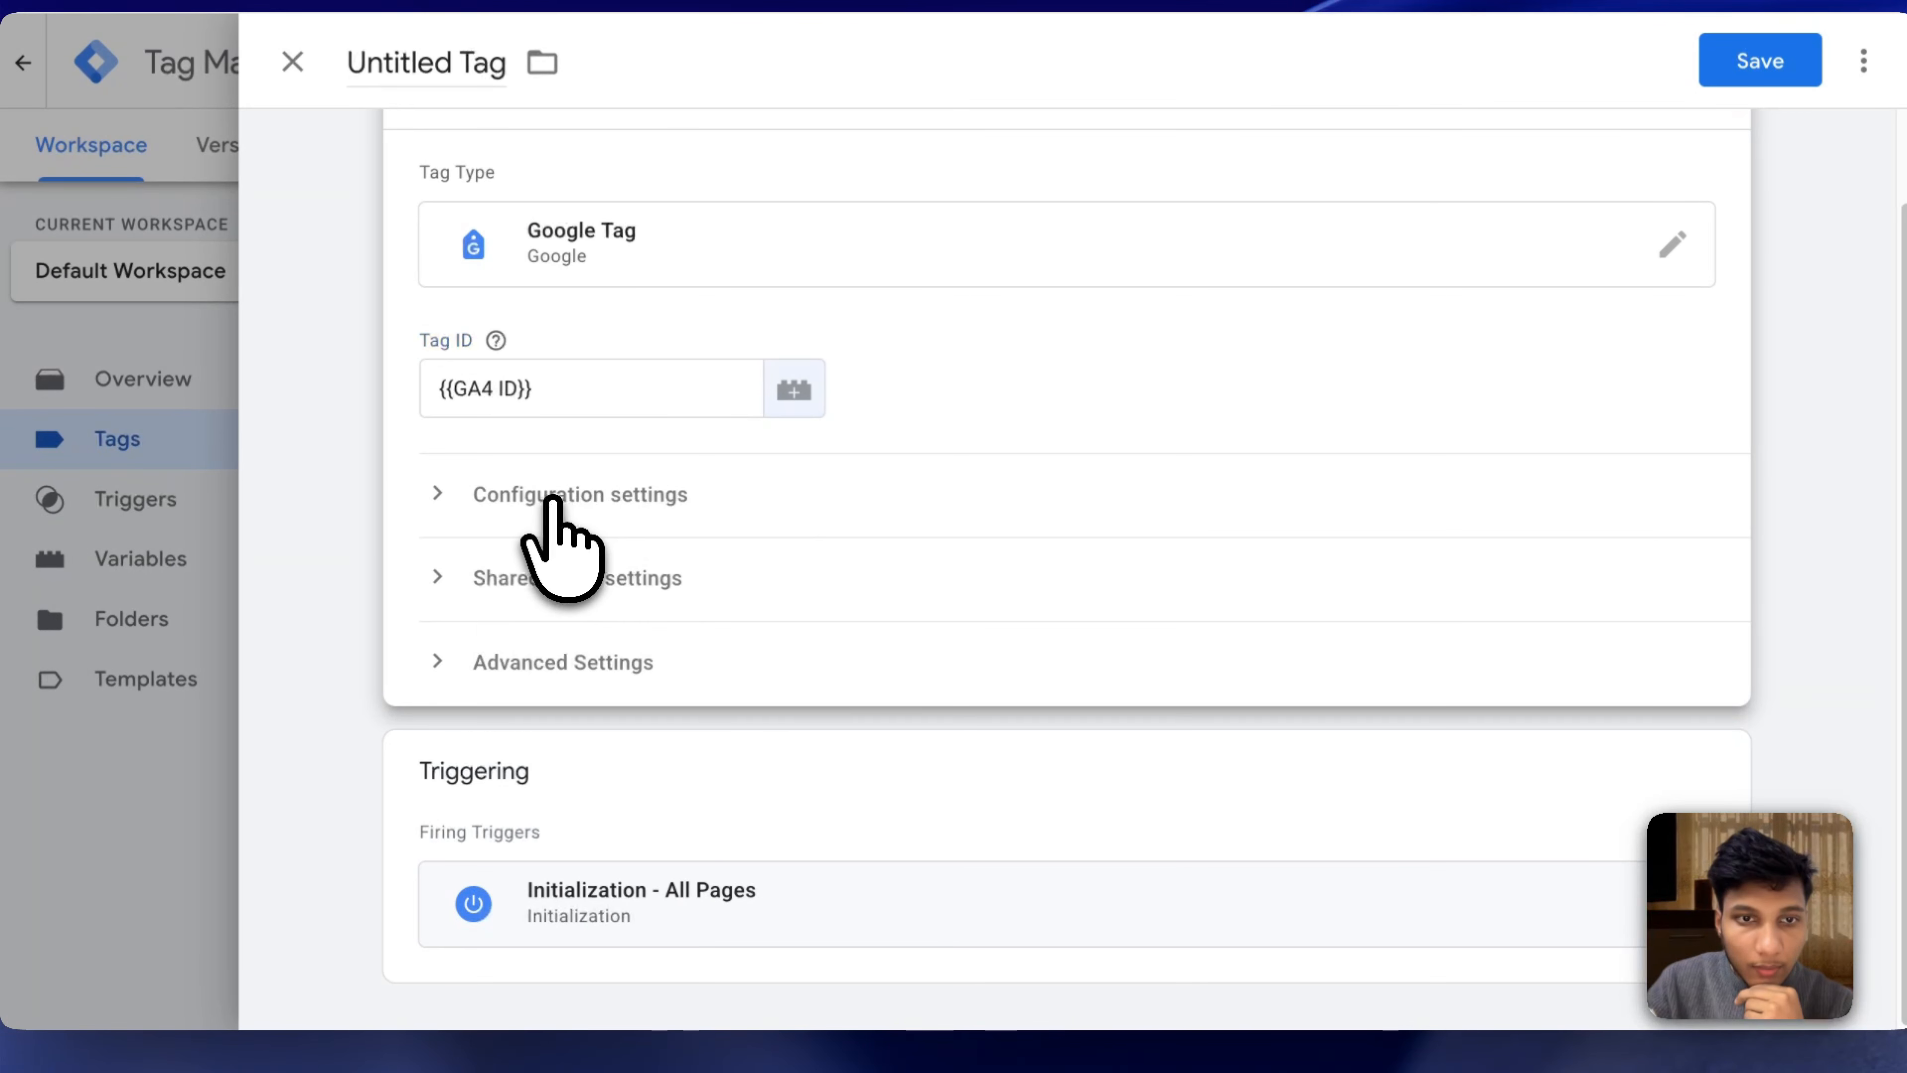
Name the Google Tag "GA4 Config Tag" and save it.
left_click(554, 497)
scroll(596, 800, "down", 4)
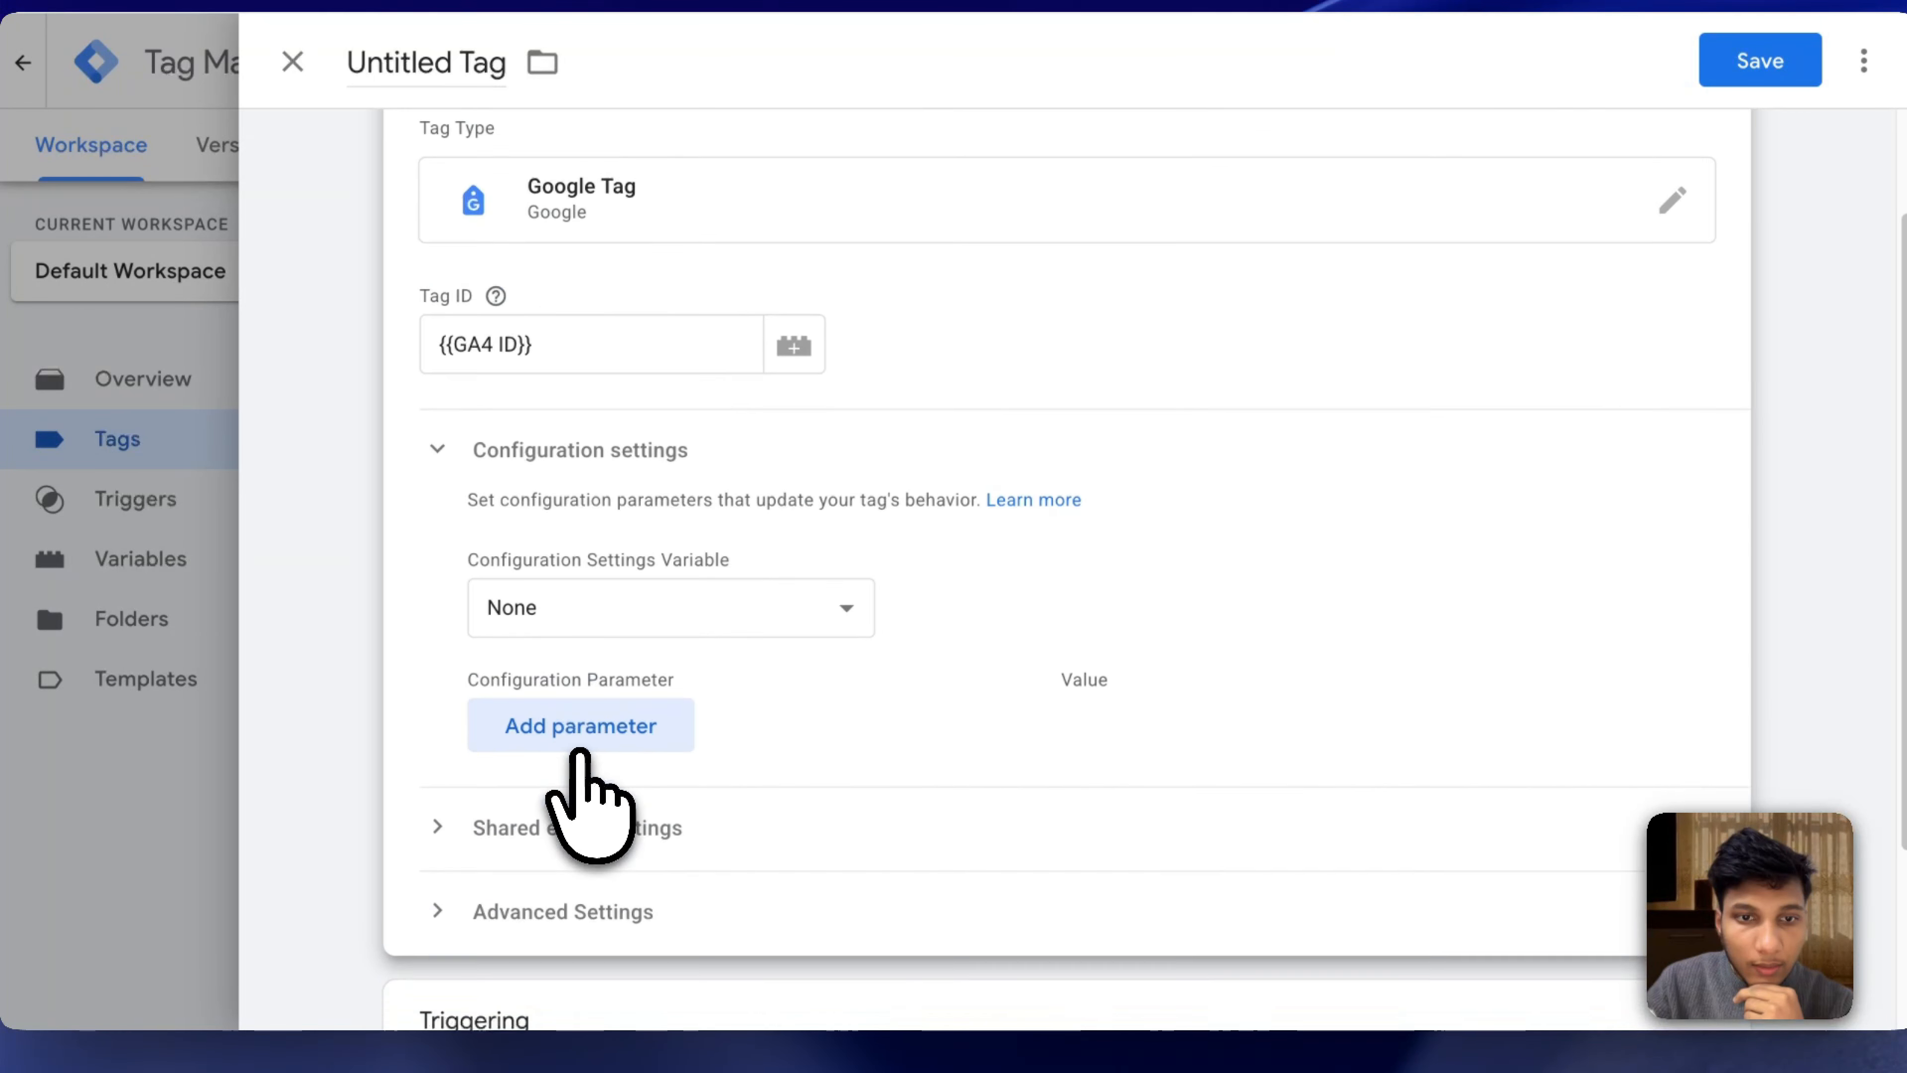
scroll(588, 796, "up", 5)
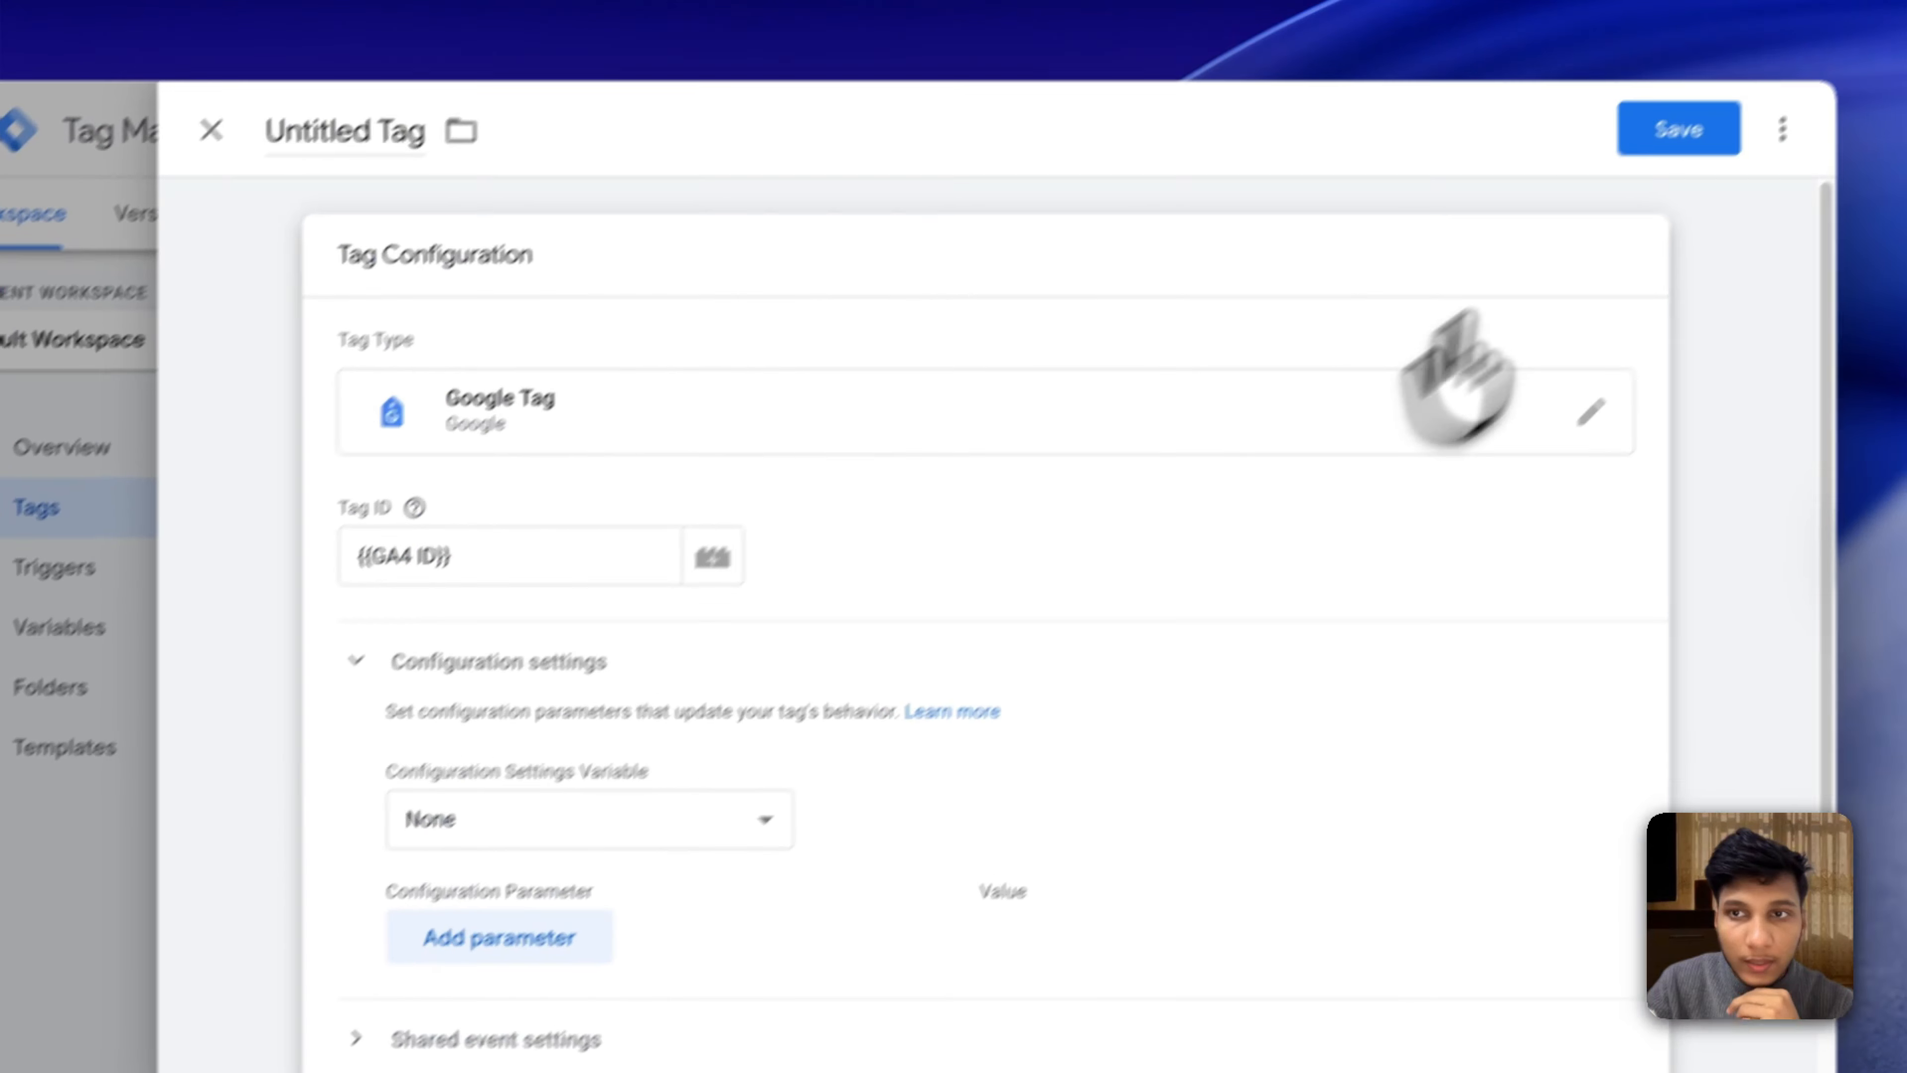
left_click(1682, 135)
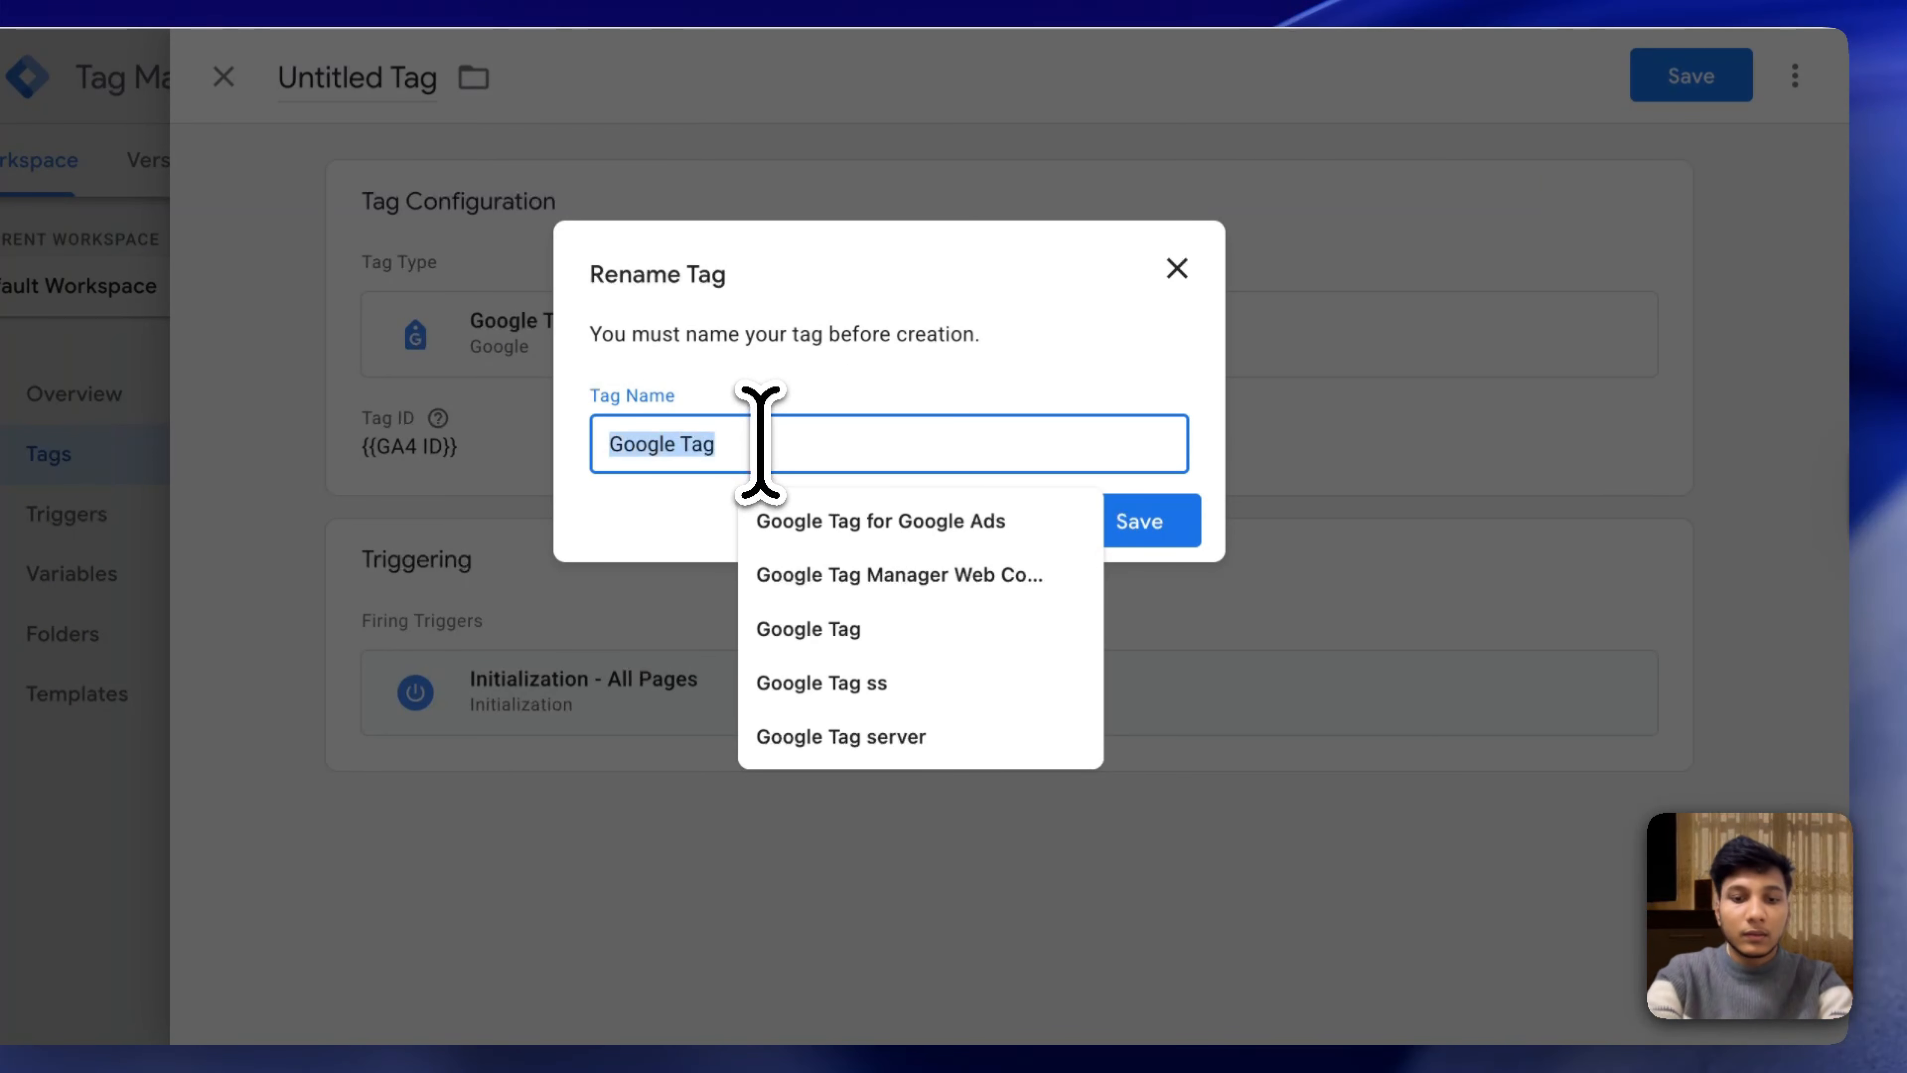
type("GA4 Confi")
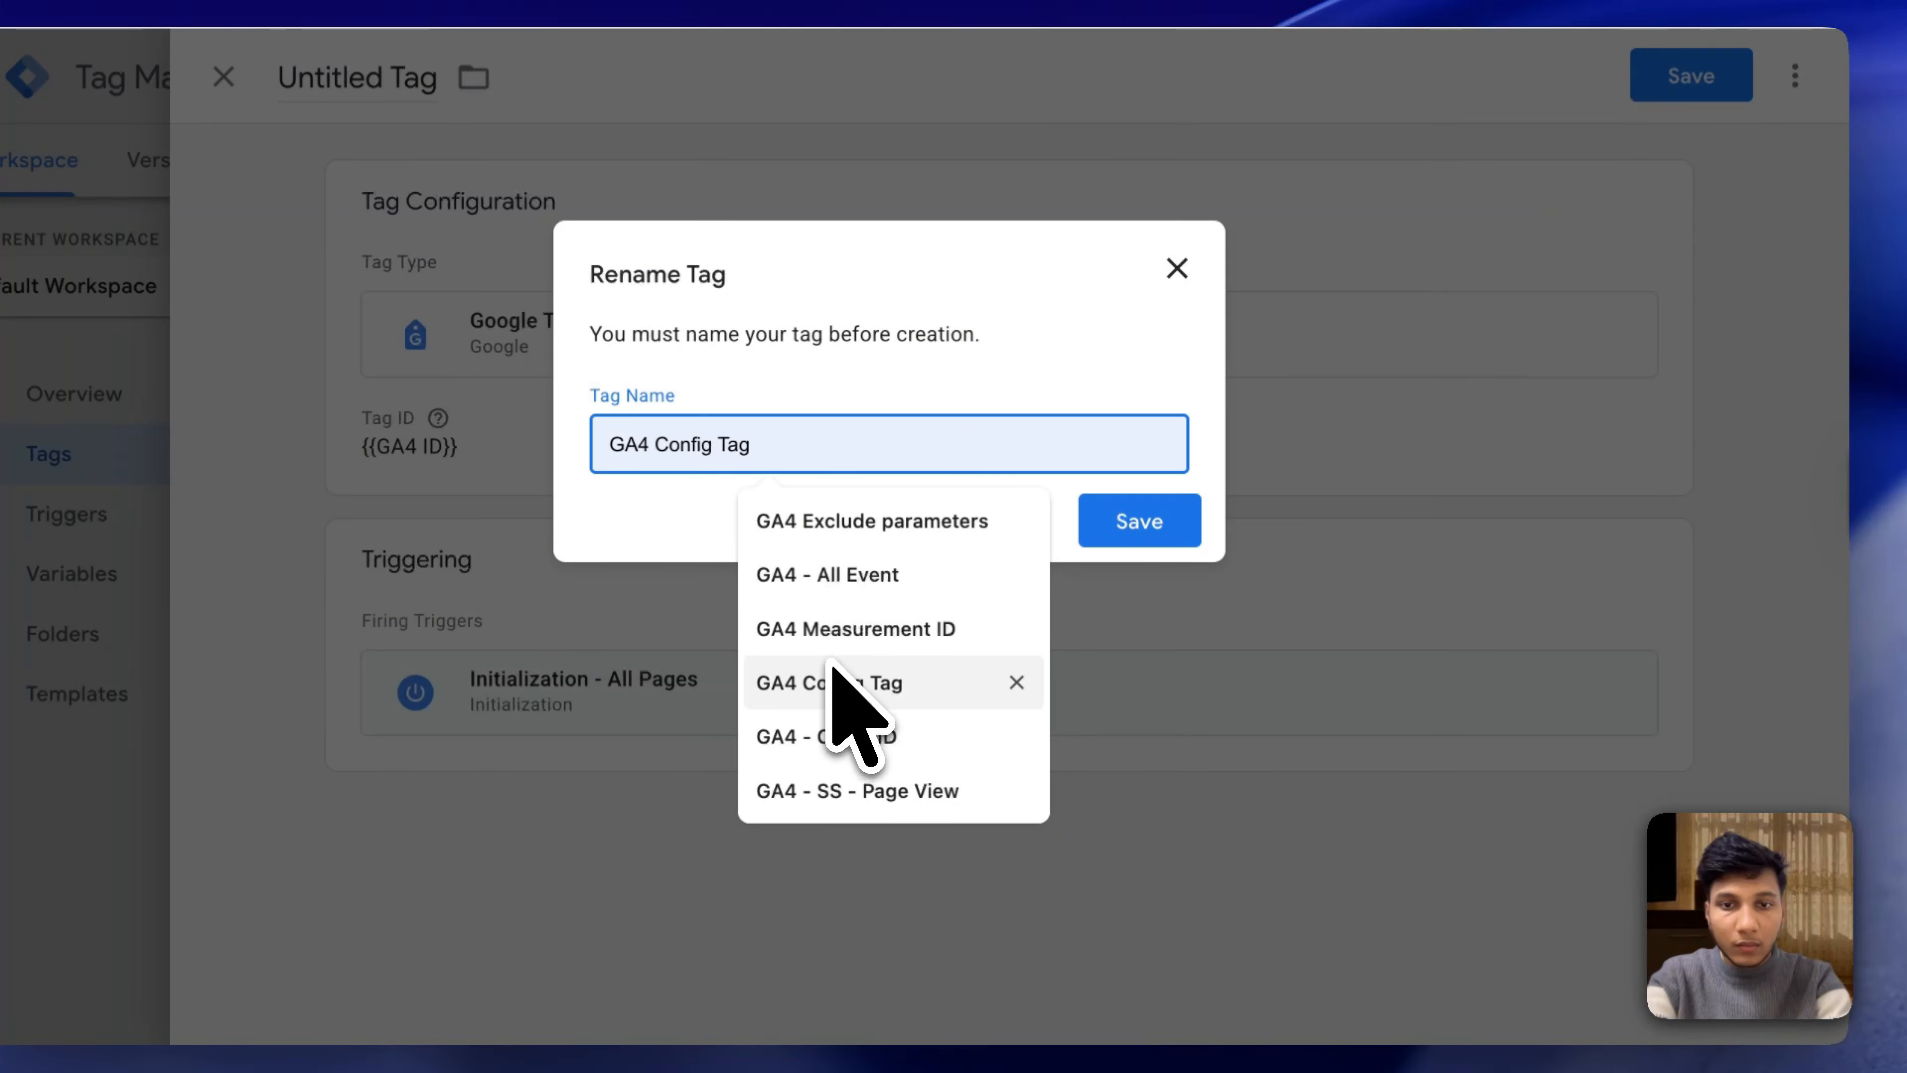
left_click(834, 682)
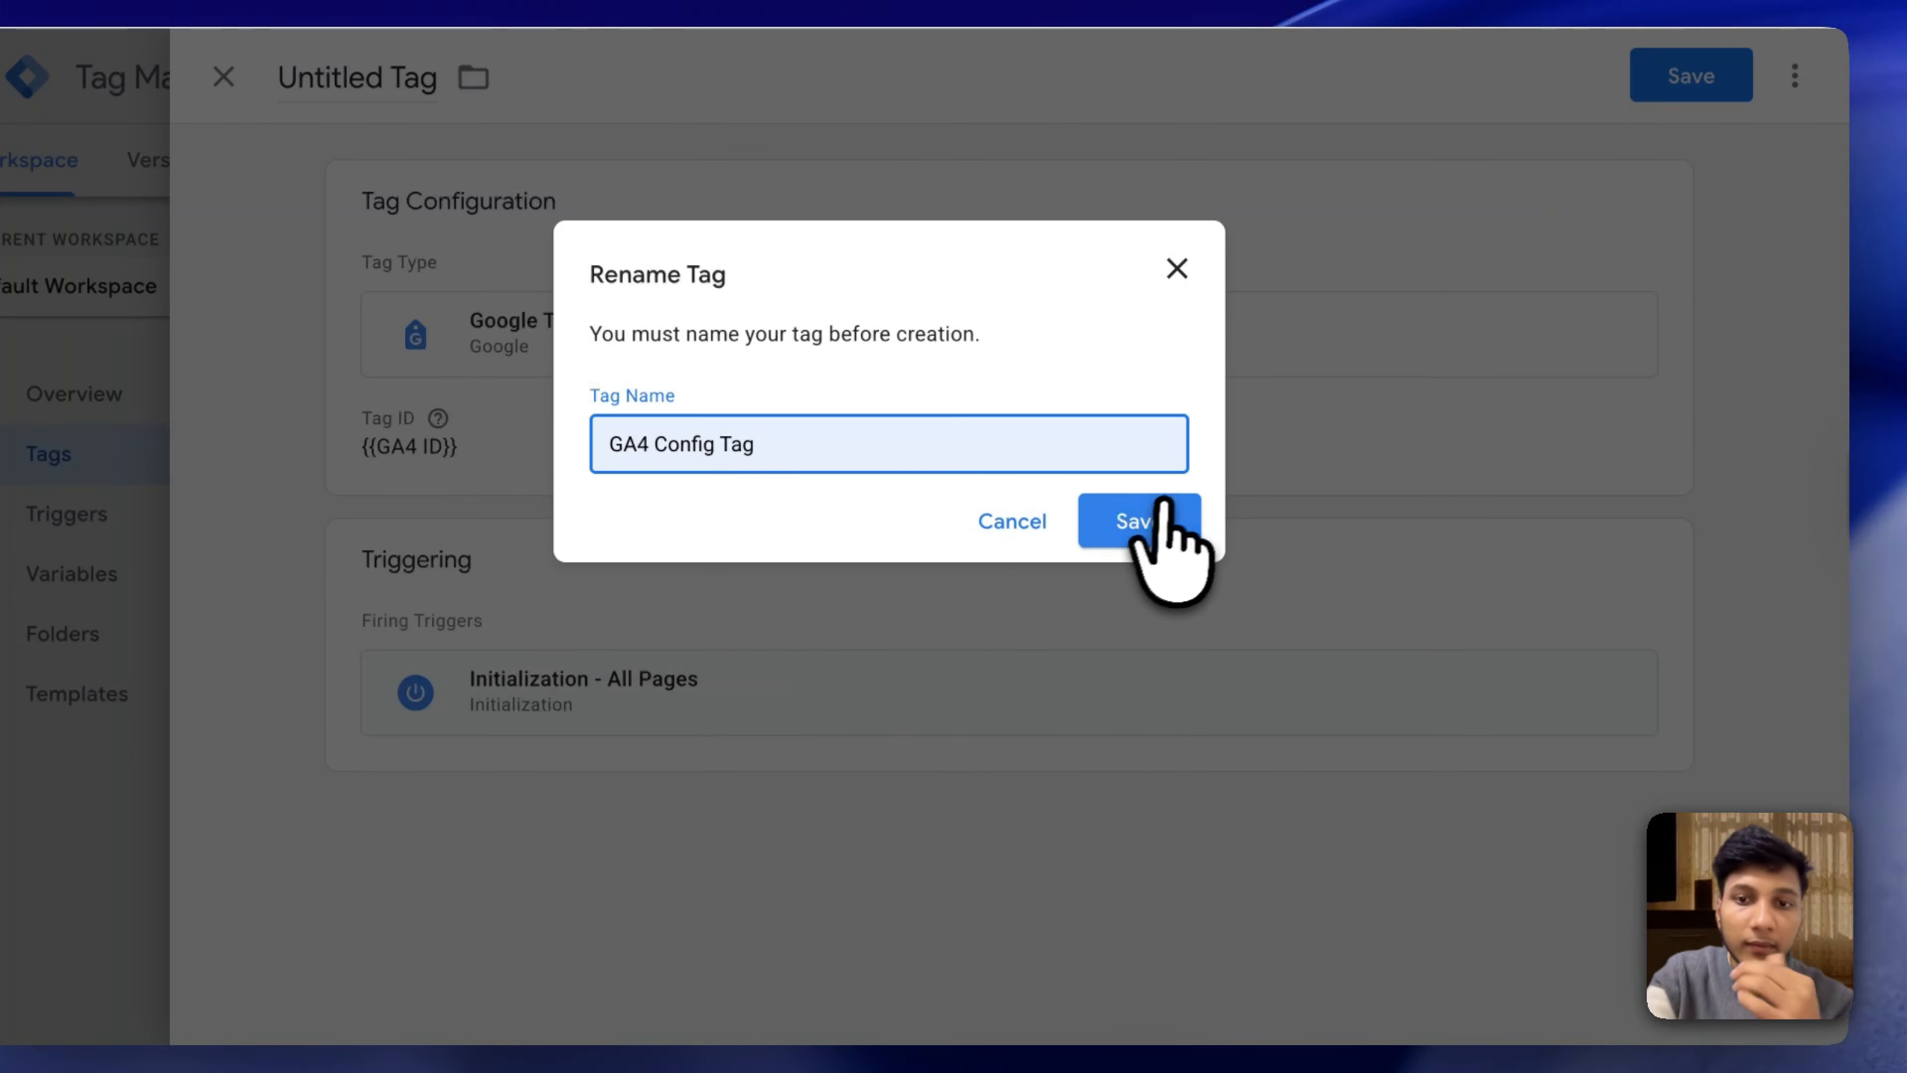
left_click(1157, 521)
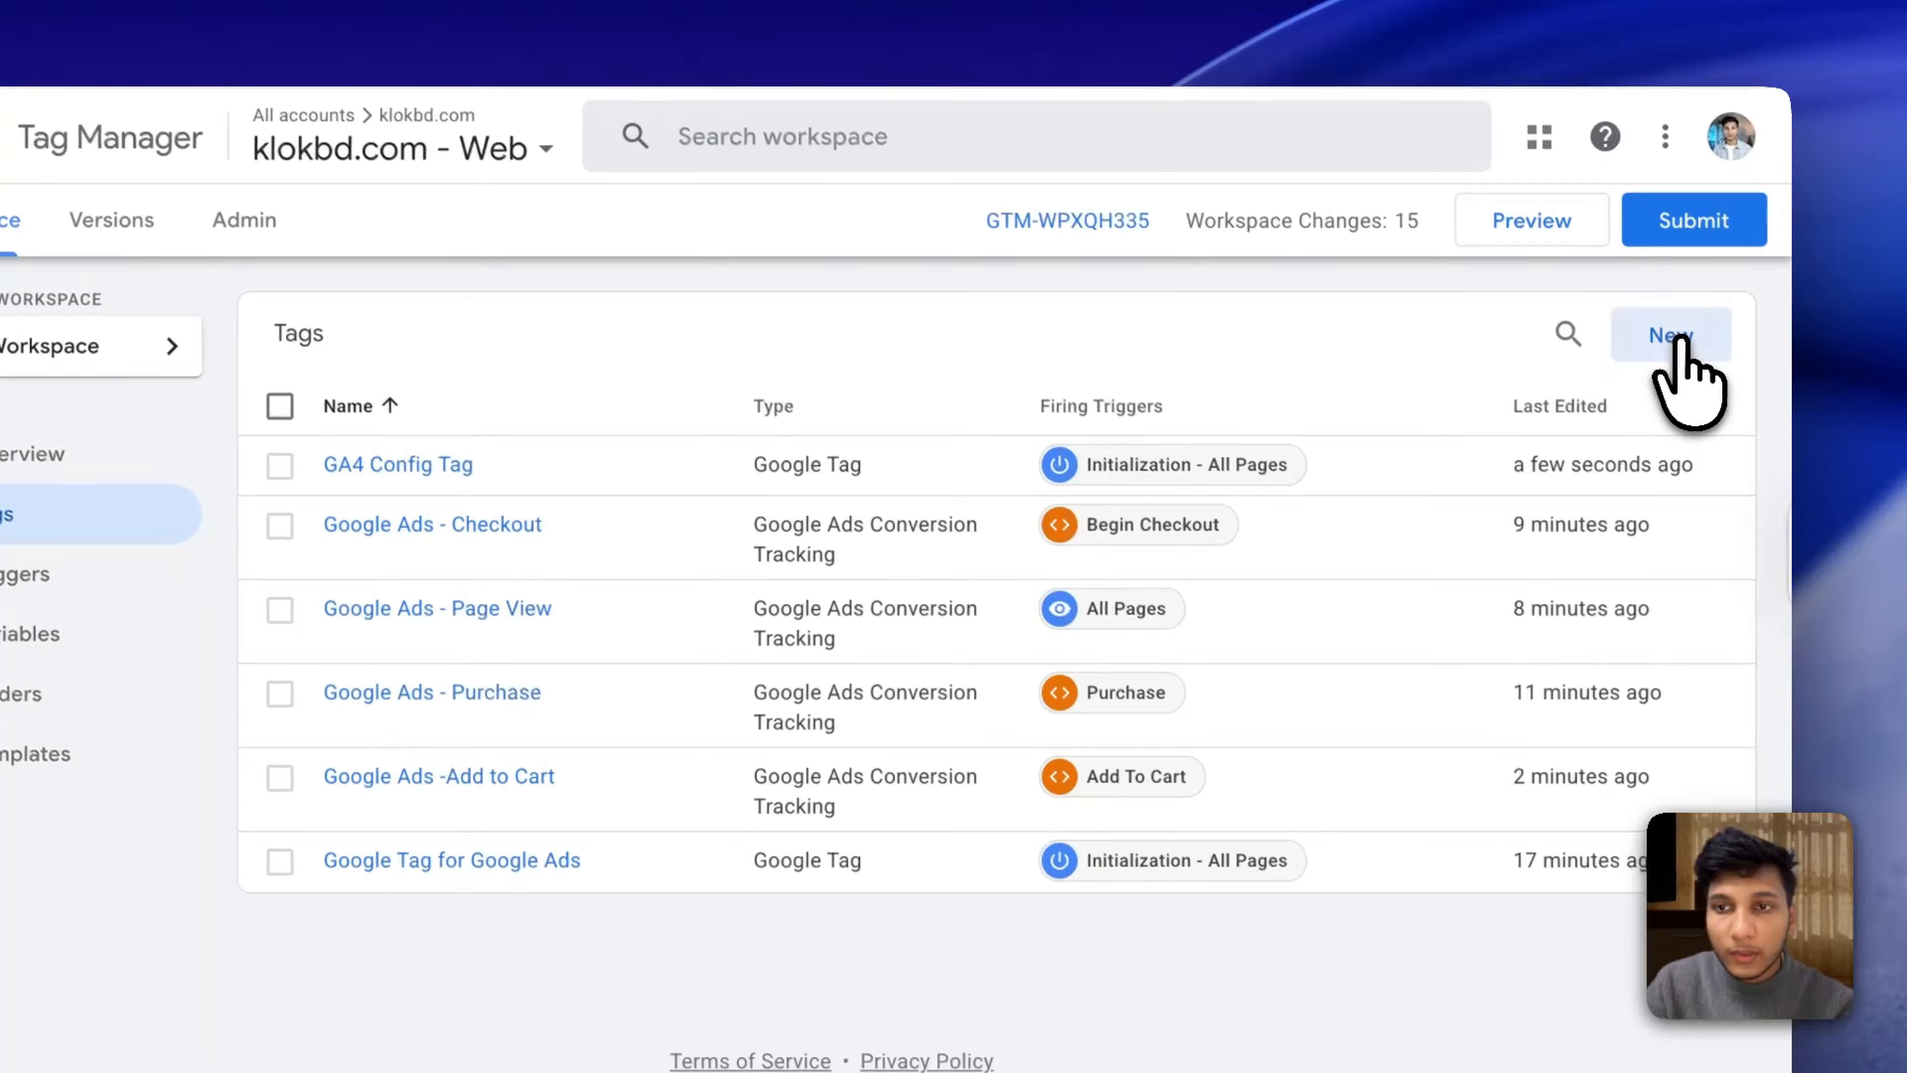
Create another new tag of type Google Analytics: GA4 Event.
left_click(1724, 278)
left_click(1064, 418)
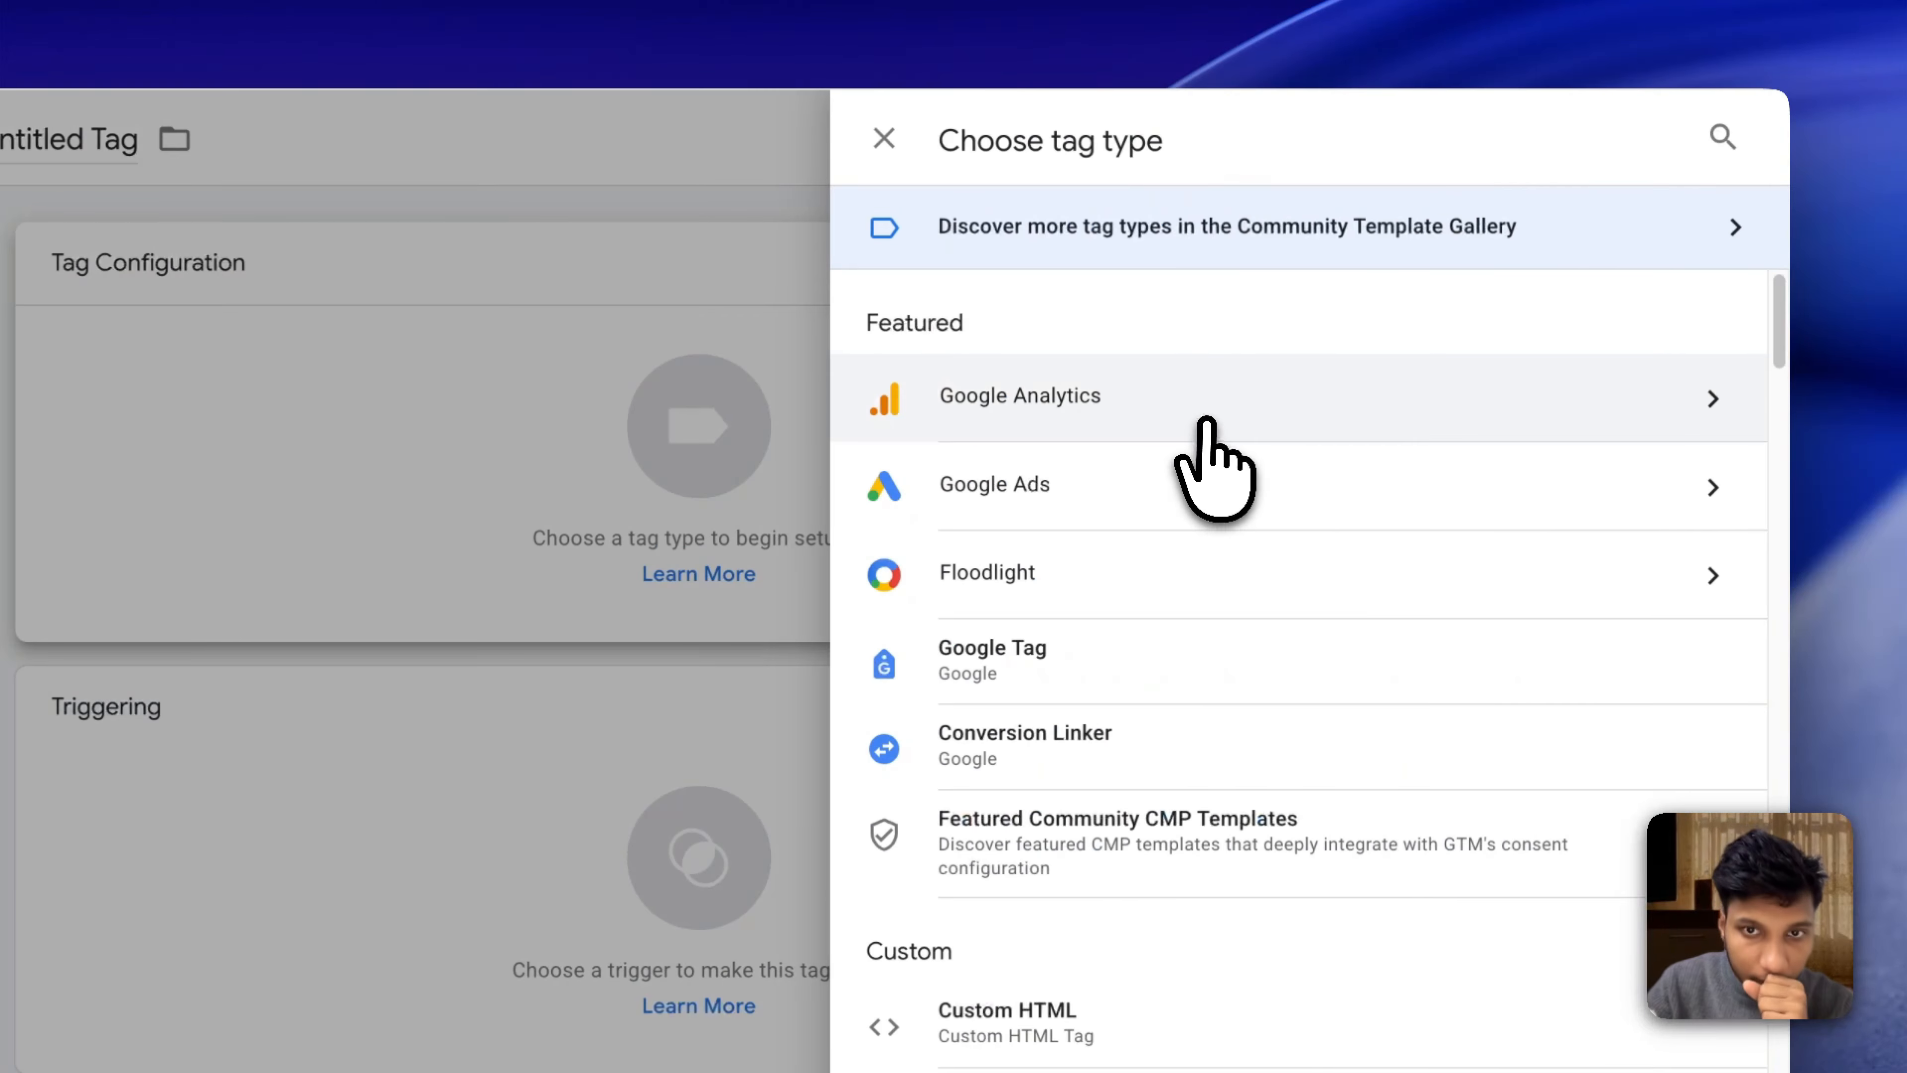
left_click(1205, 421)
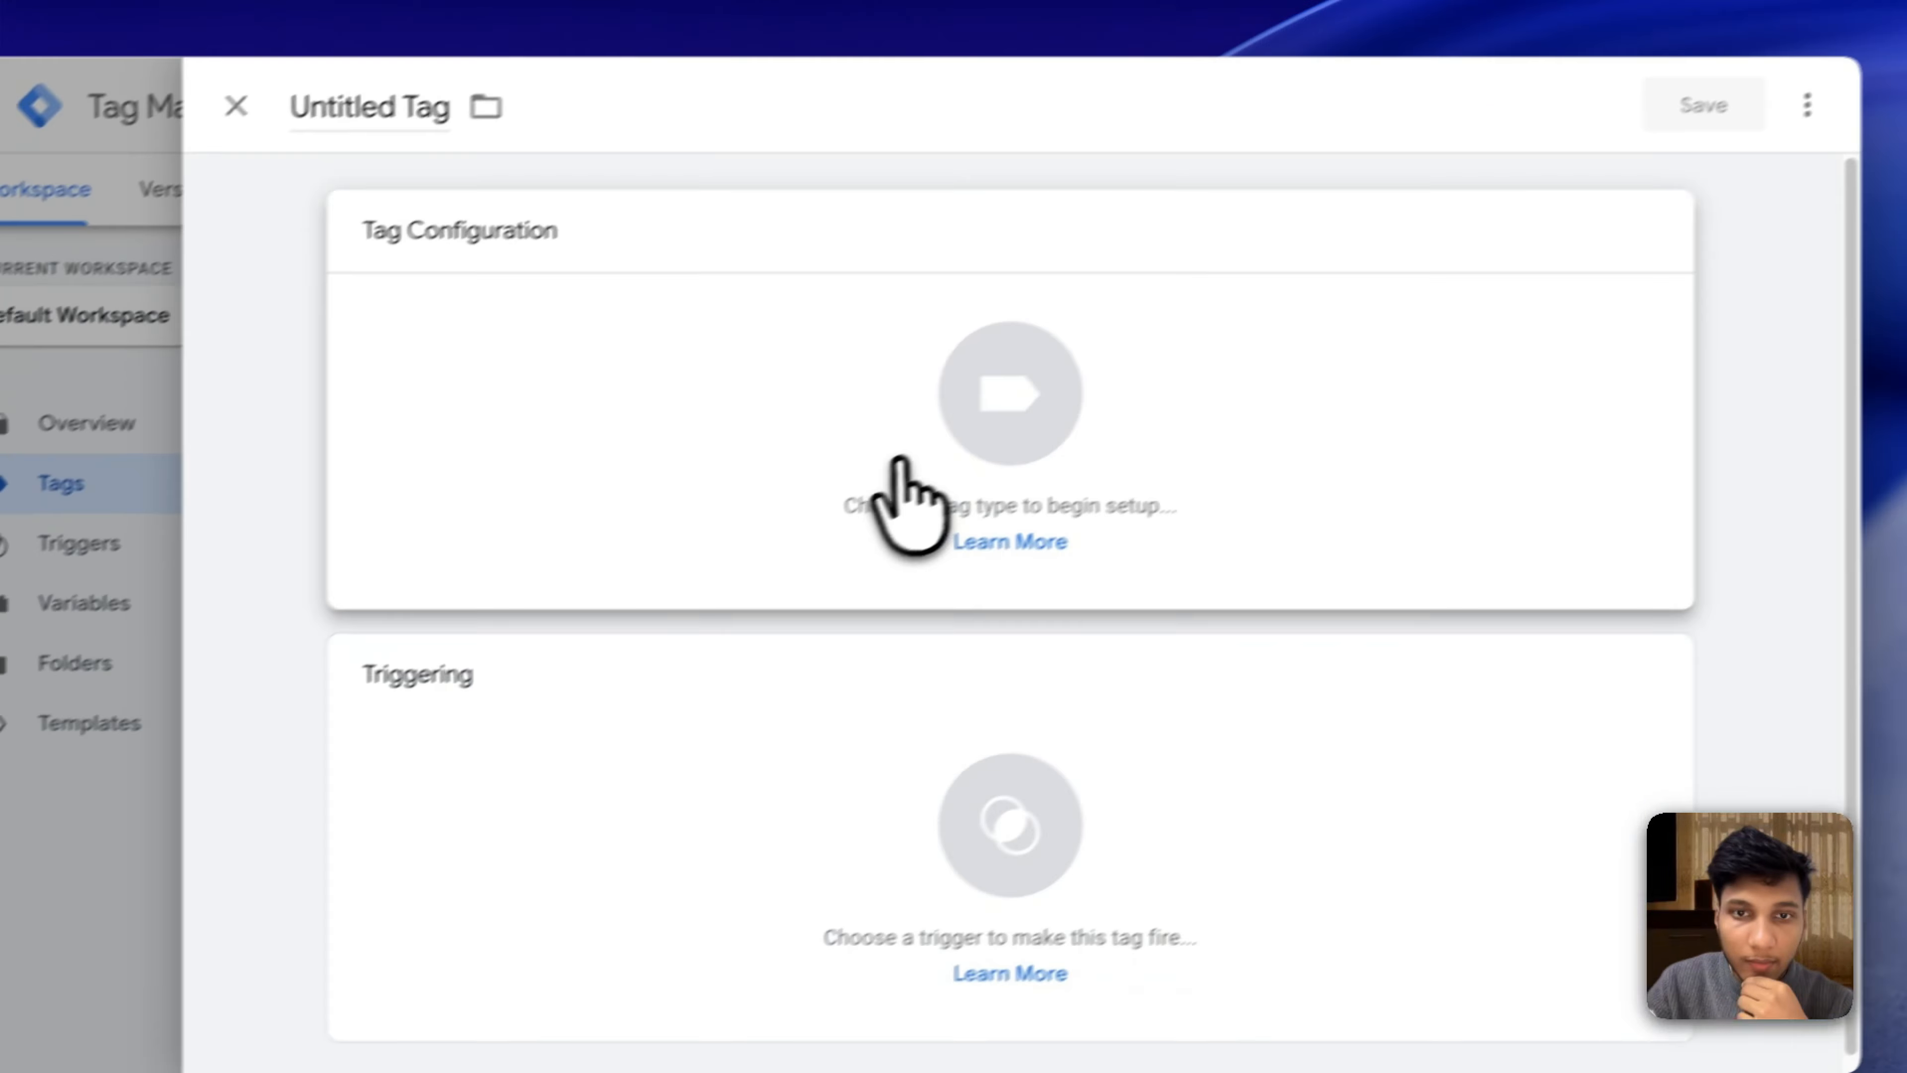
left_click(612, 518)
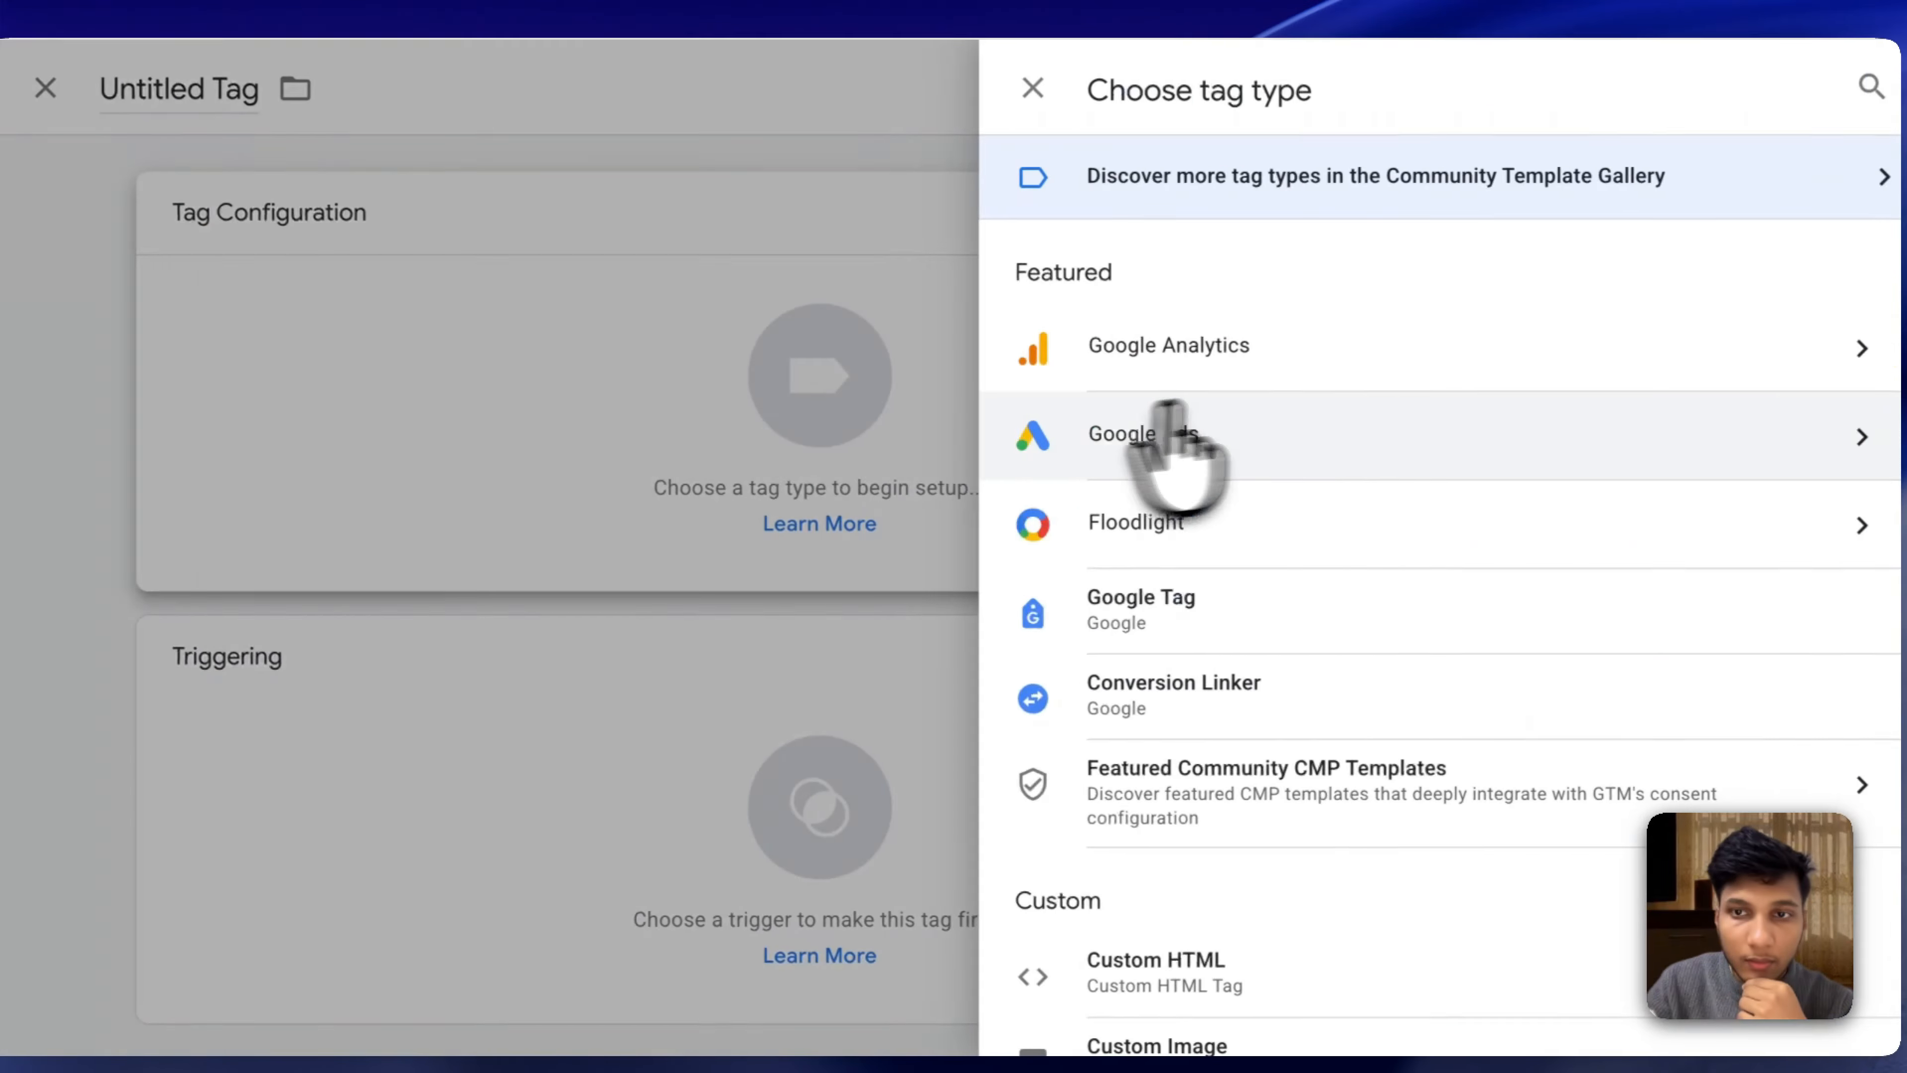
left_click(1310, 372)
left_click(1310, 372)
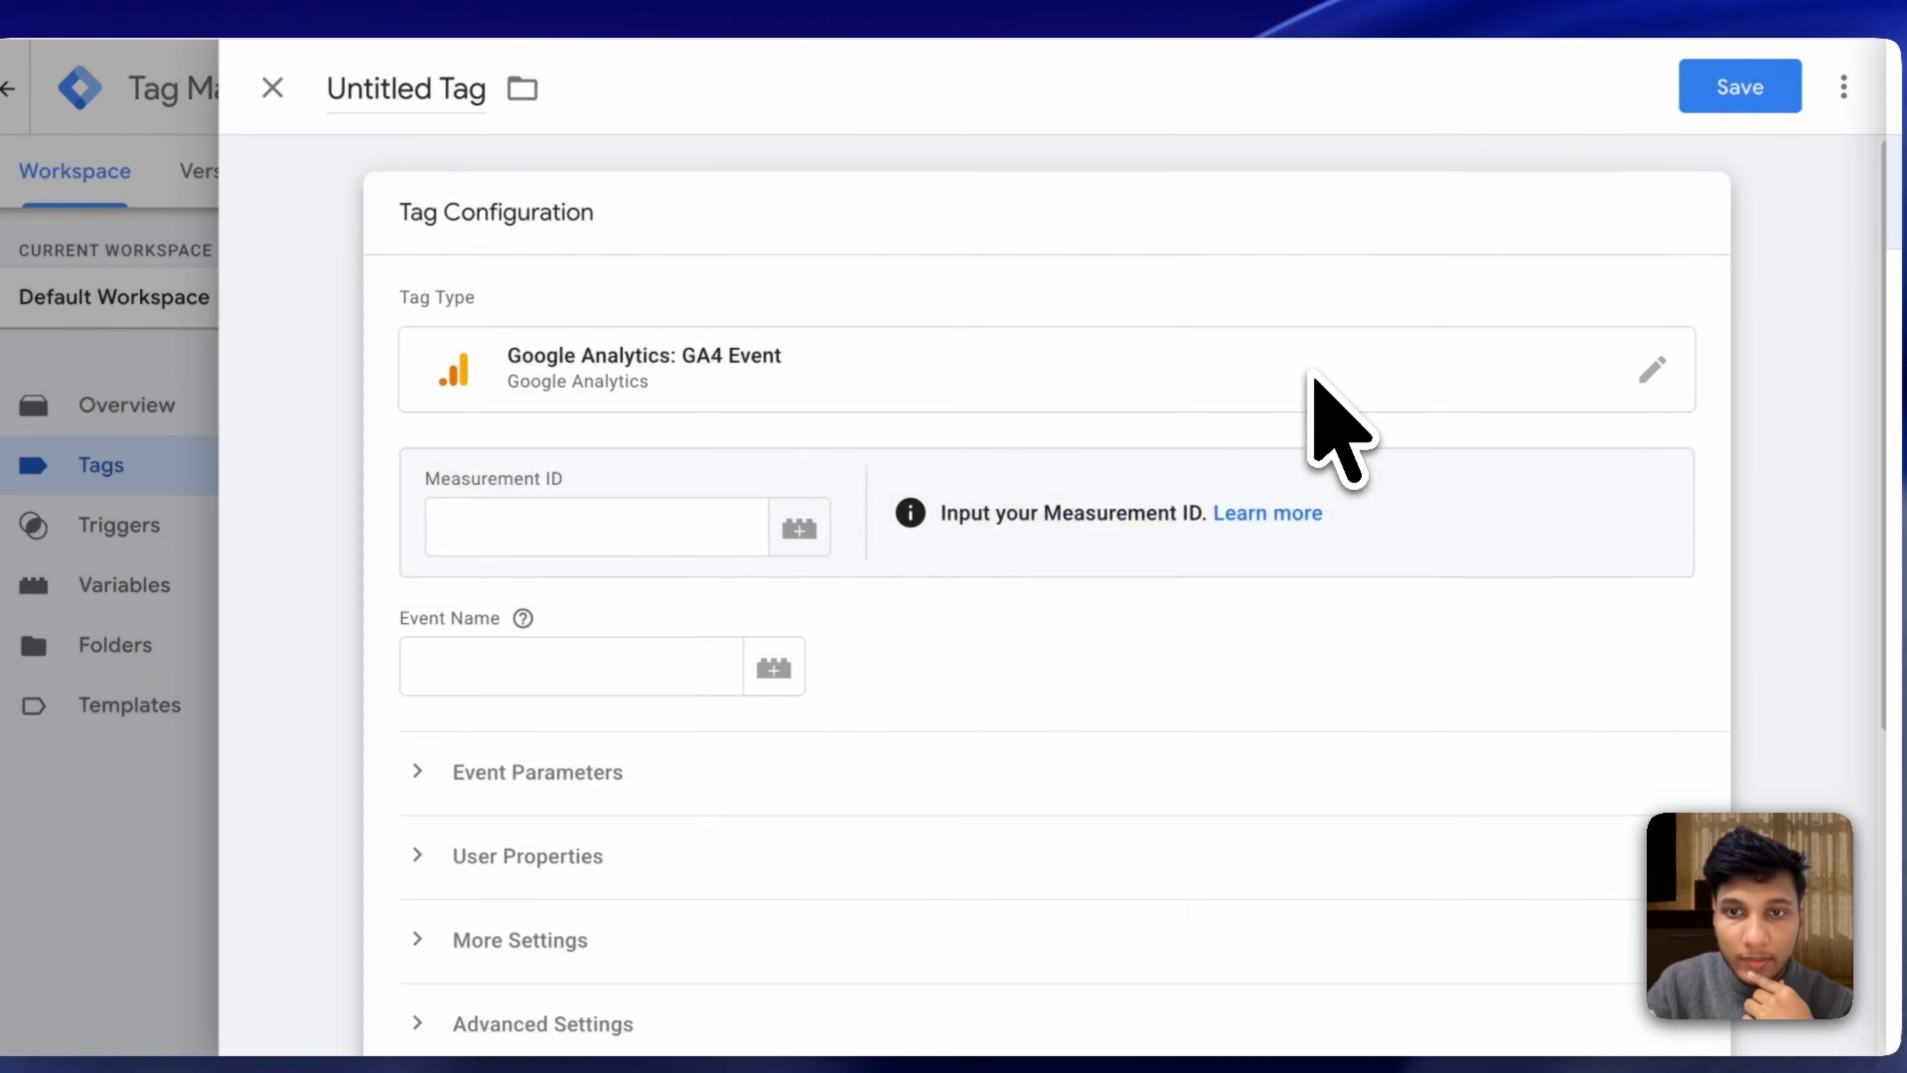
Set the event tag's Measurement ID to the {{GA4 ID}} variable and its event name to view_item.
type("{{")
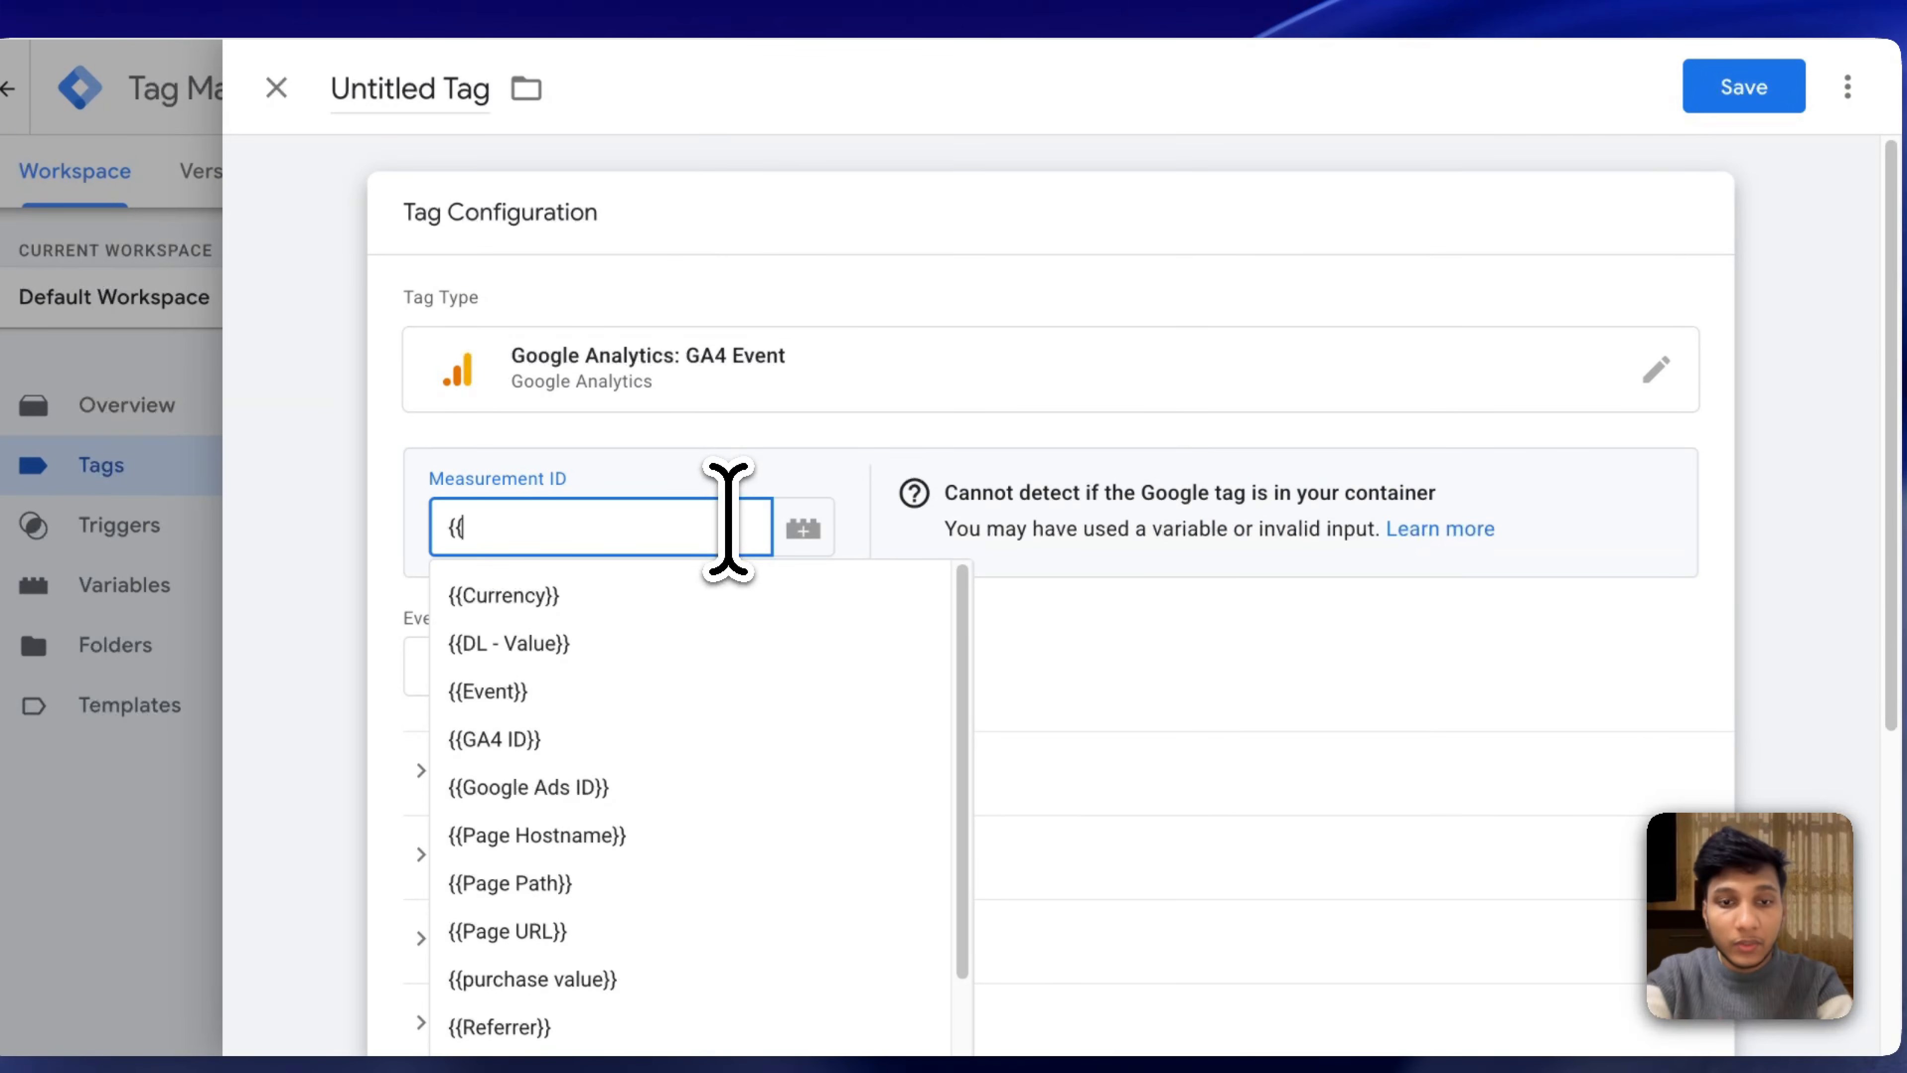
type("ga")
left_click(654, 605)
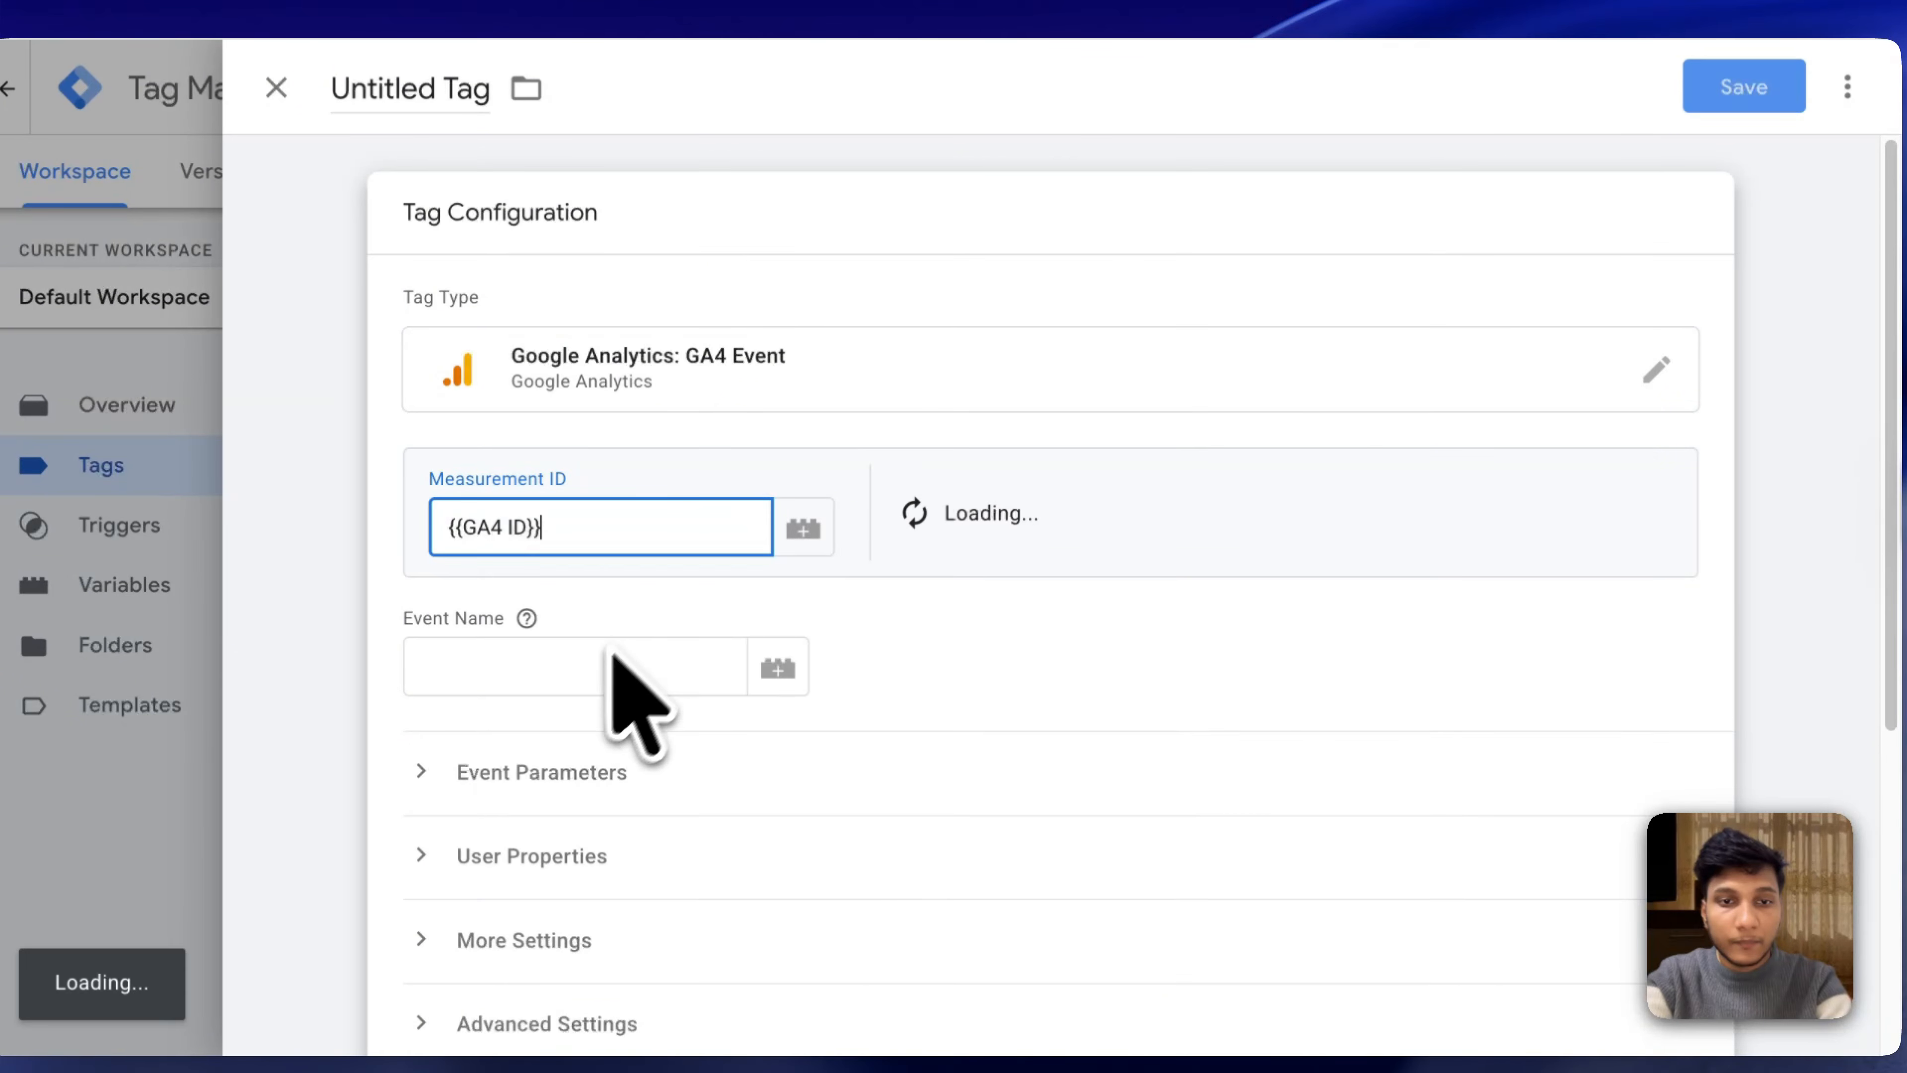
left_click(619, 665)
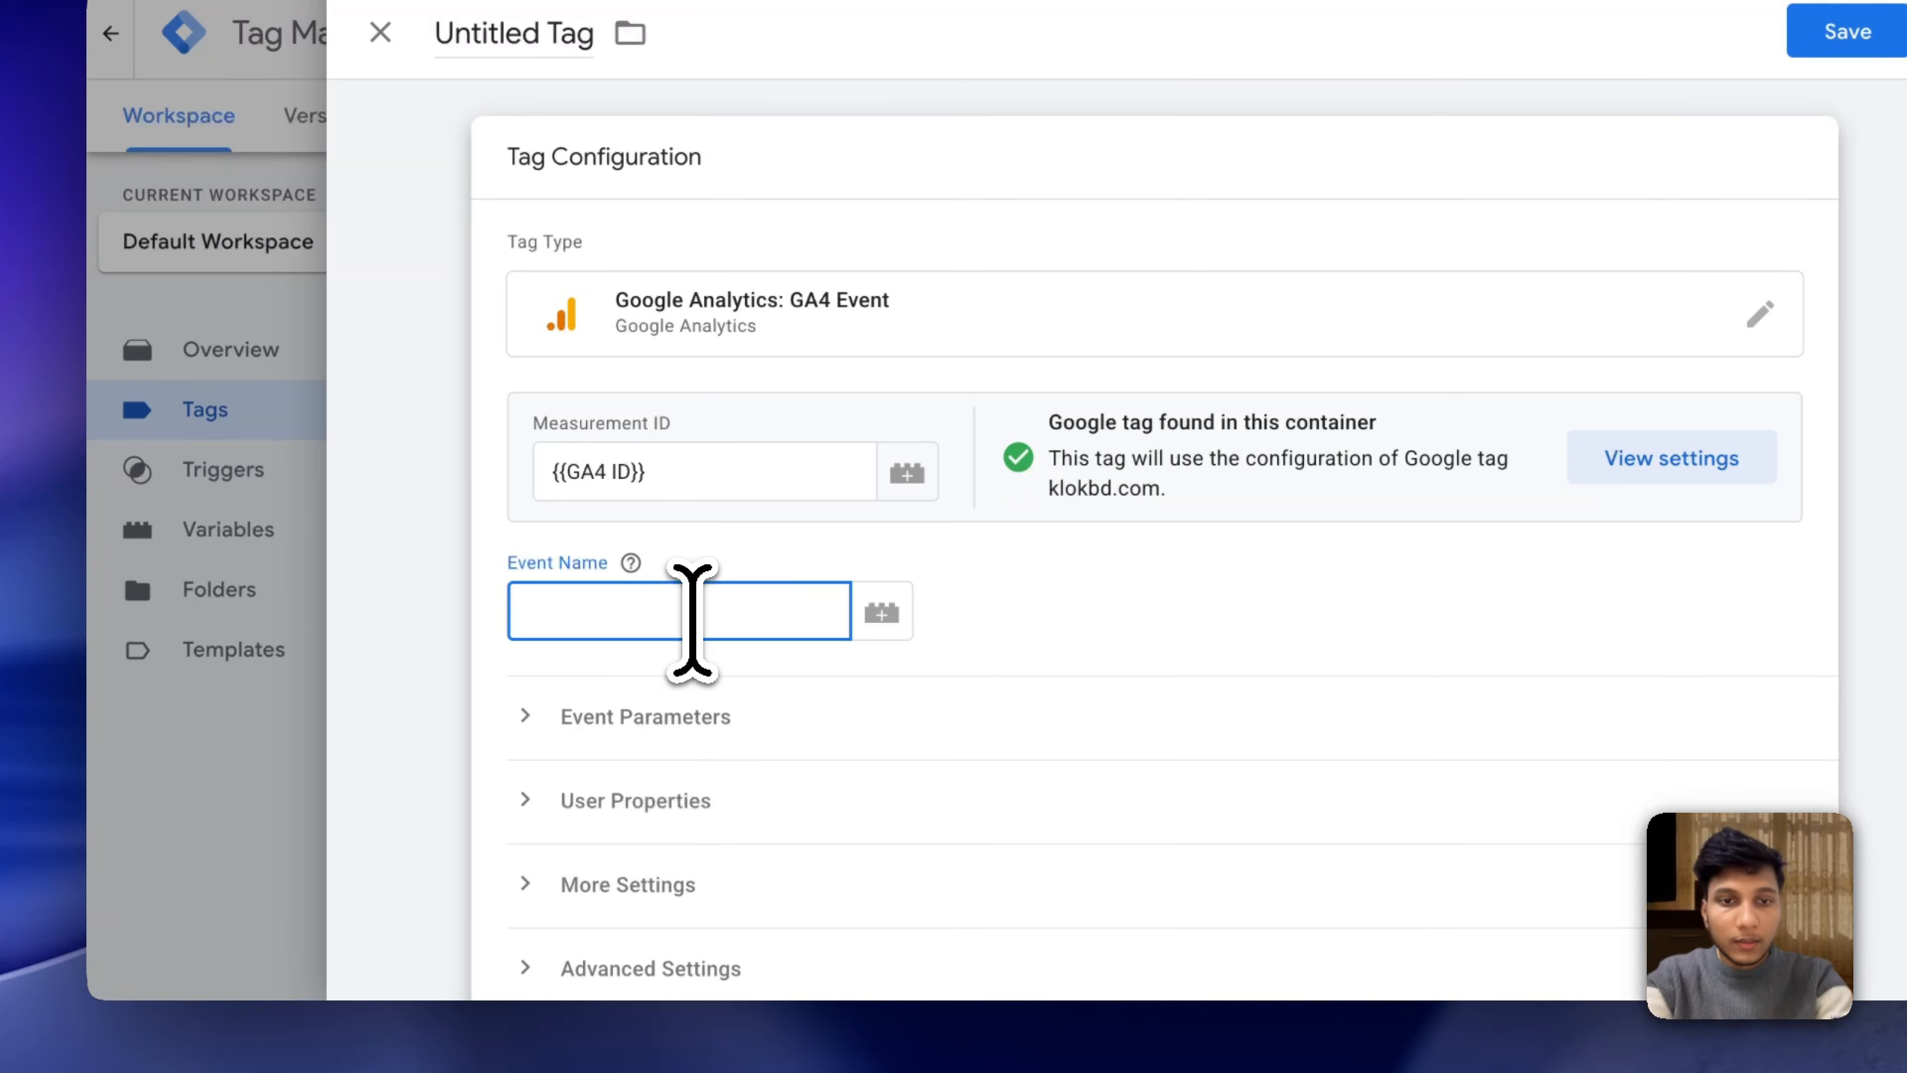
type("view_item")
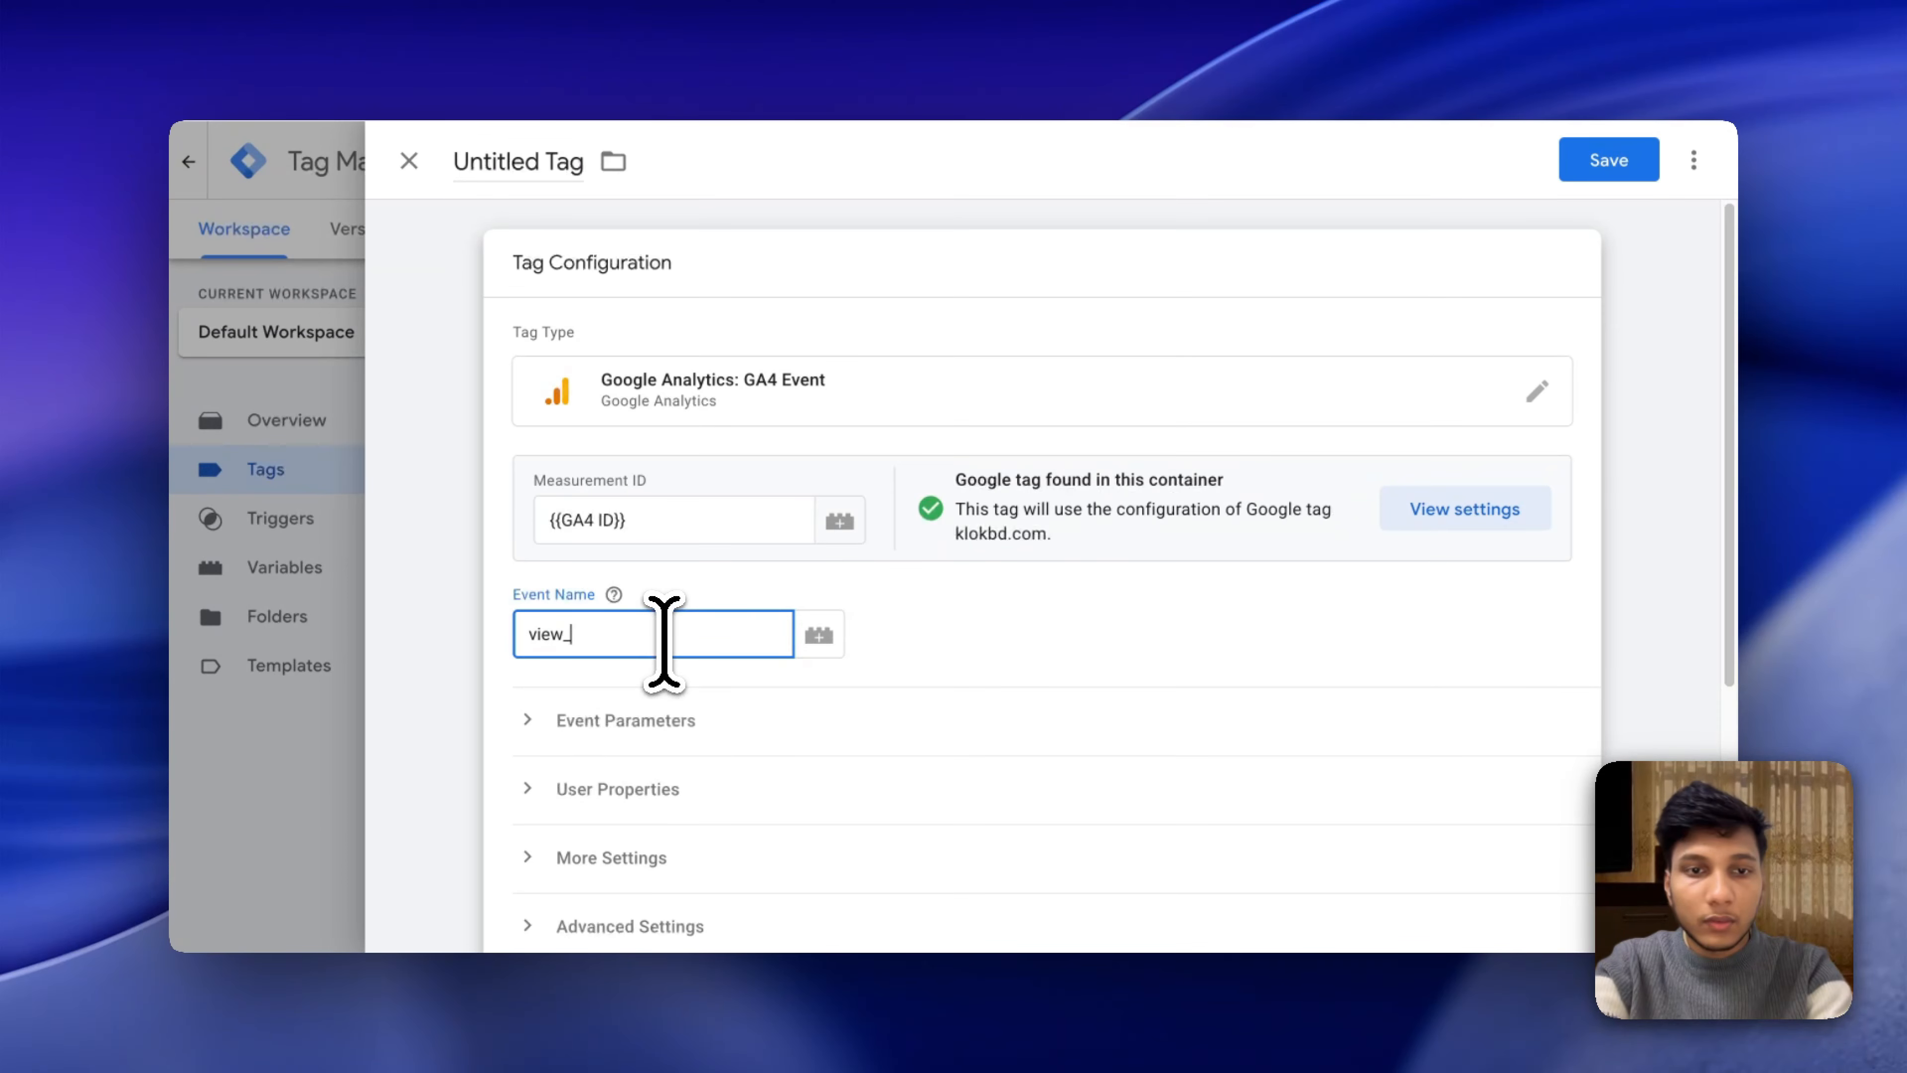
Start a new firing trigger for the tag and set its type to Custom Event.
scroll(647, 724, "down", 5)
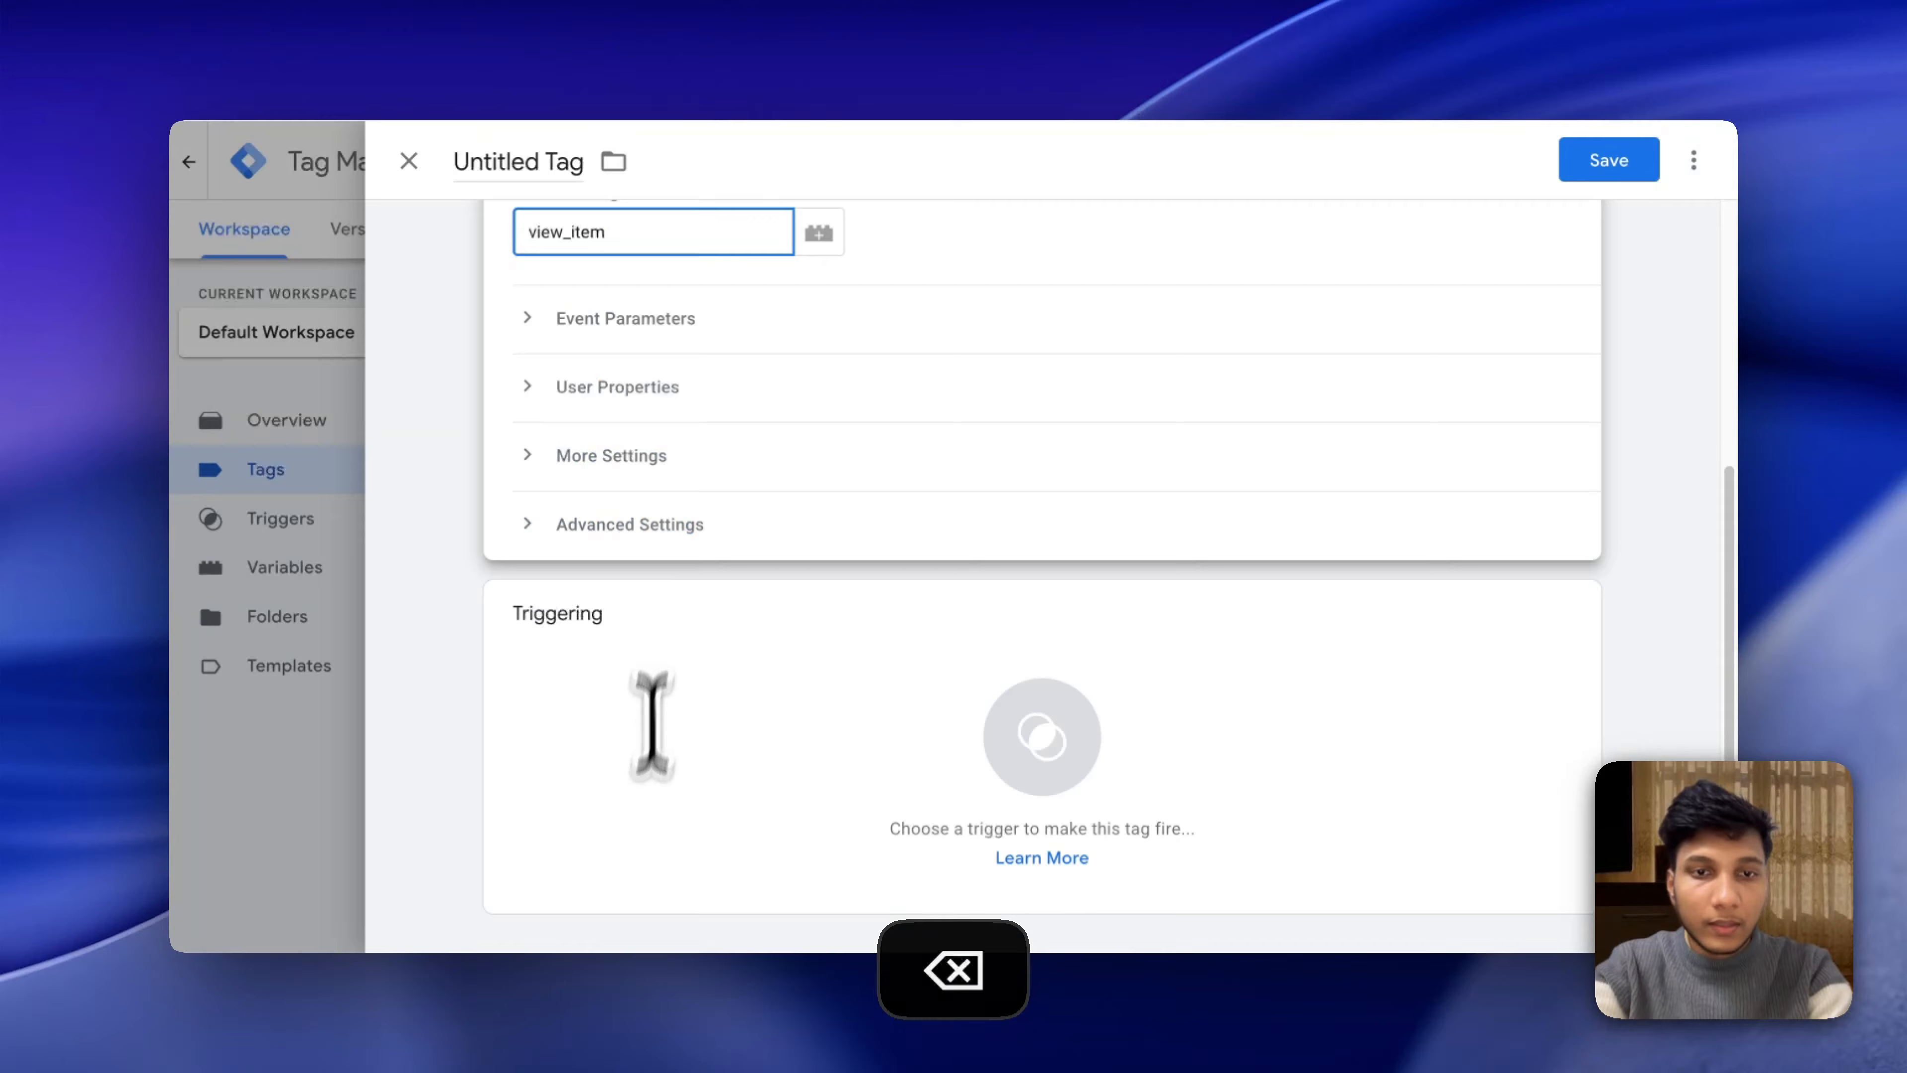
left_click(639, 873)
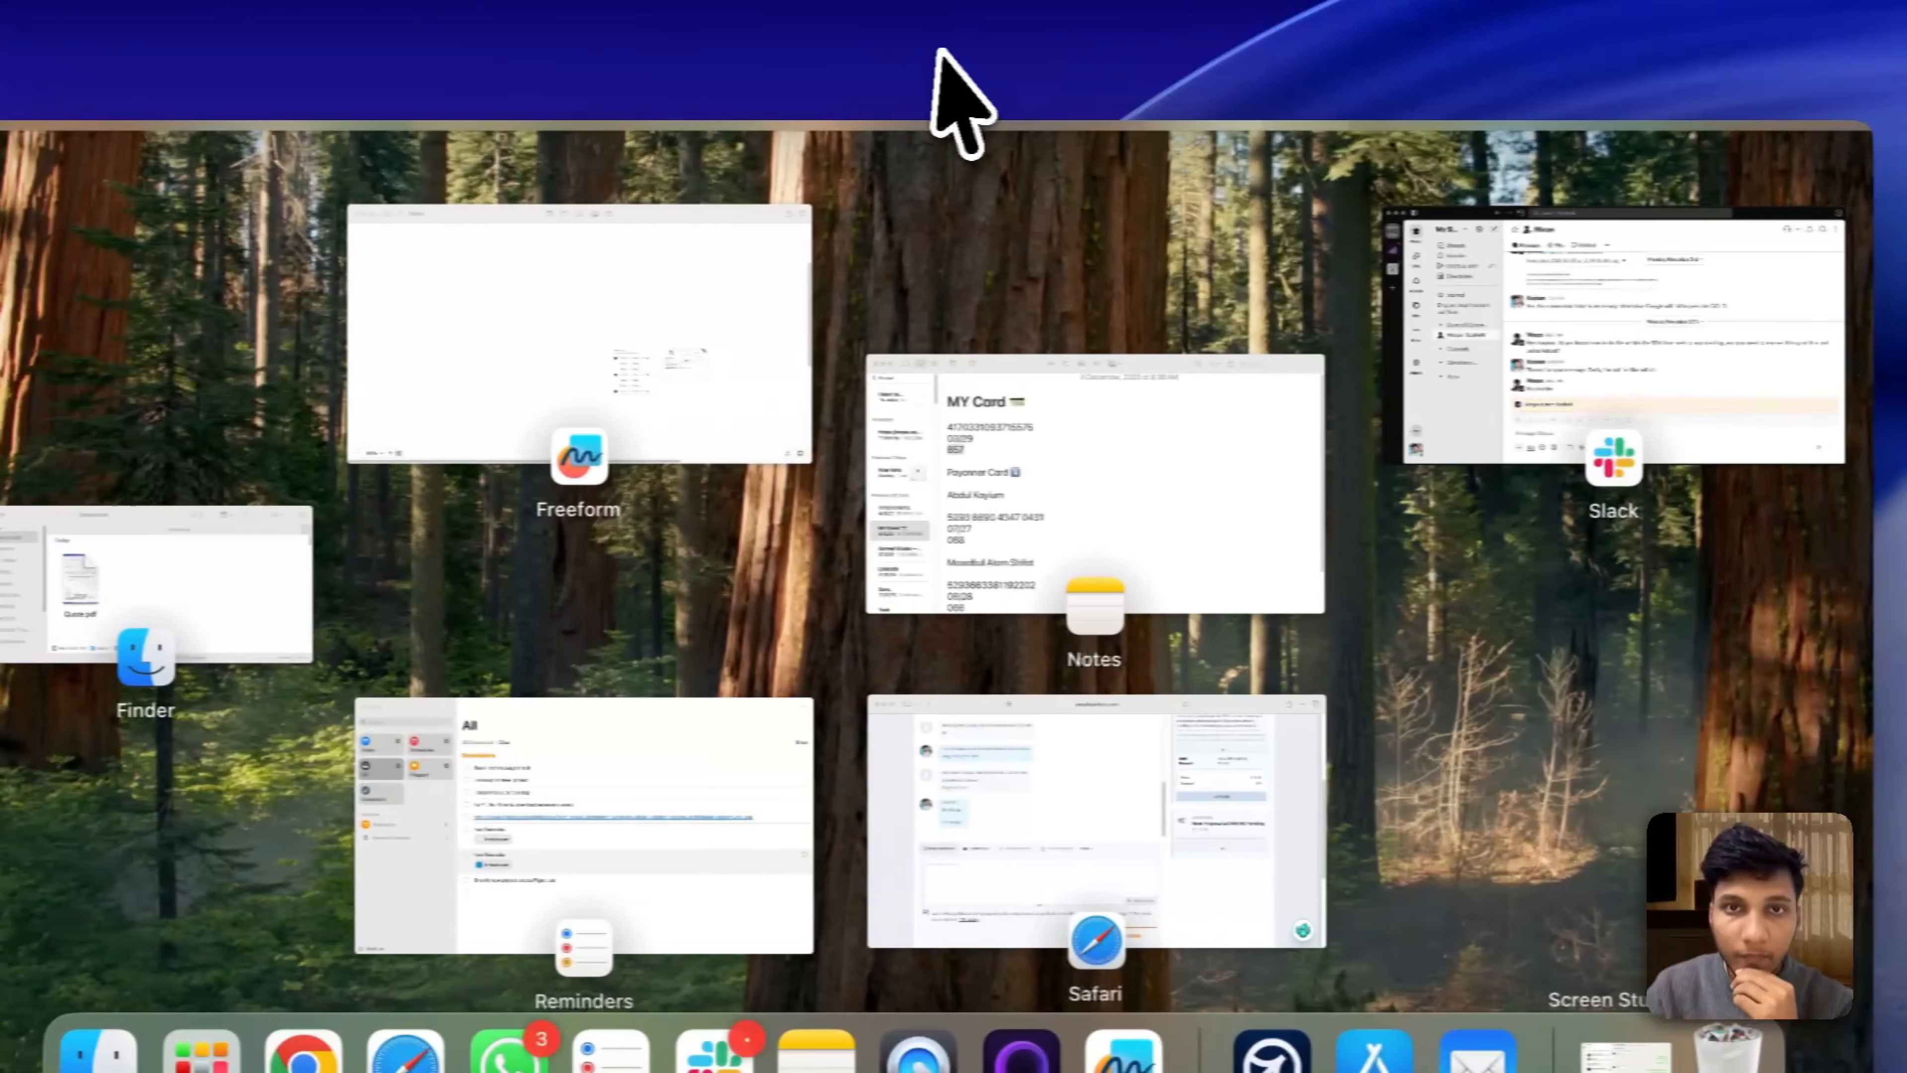
left_click(943, 50)
left_click(1725, 149)
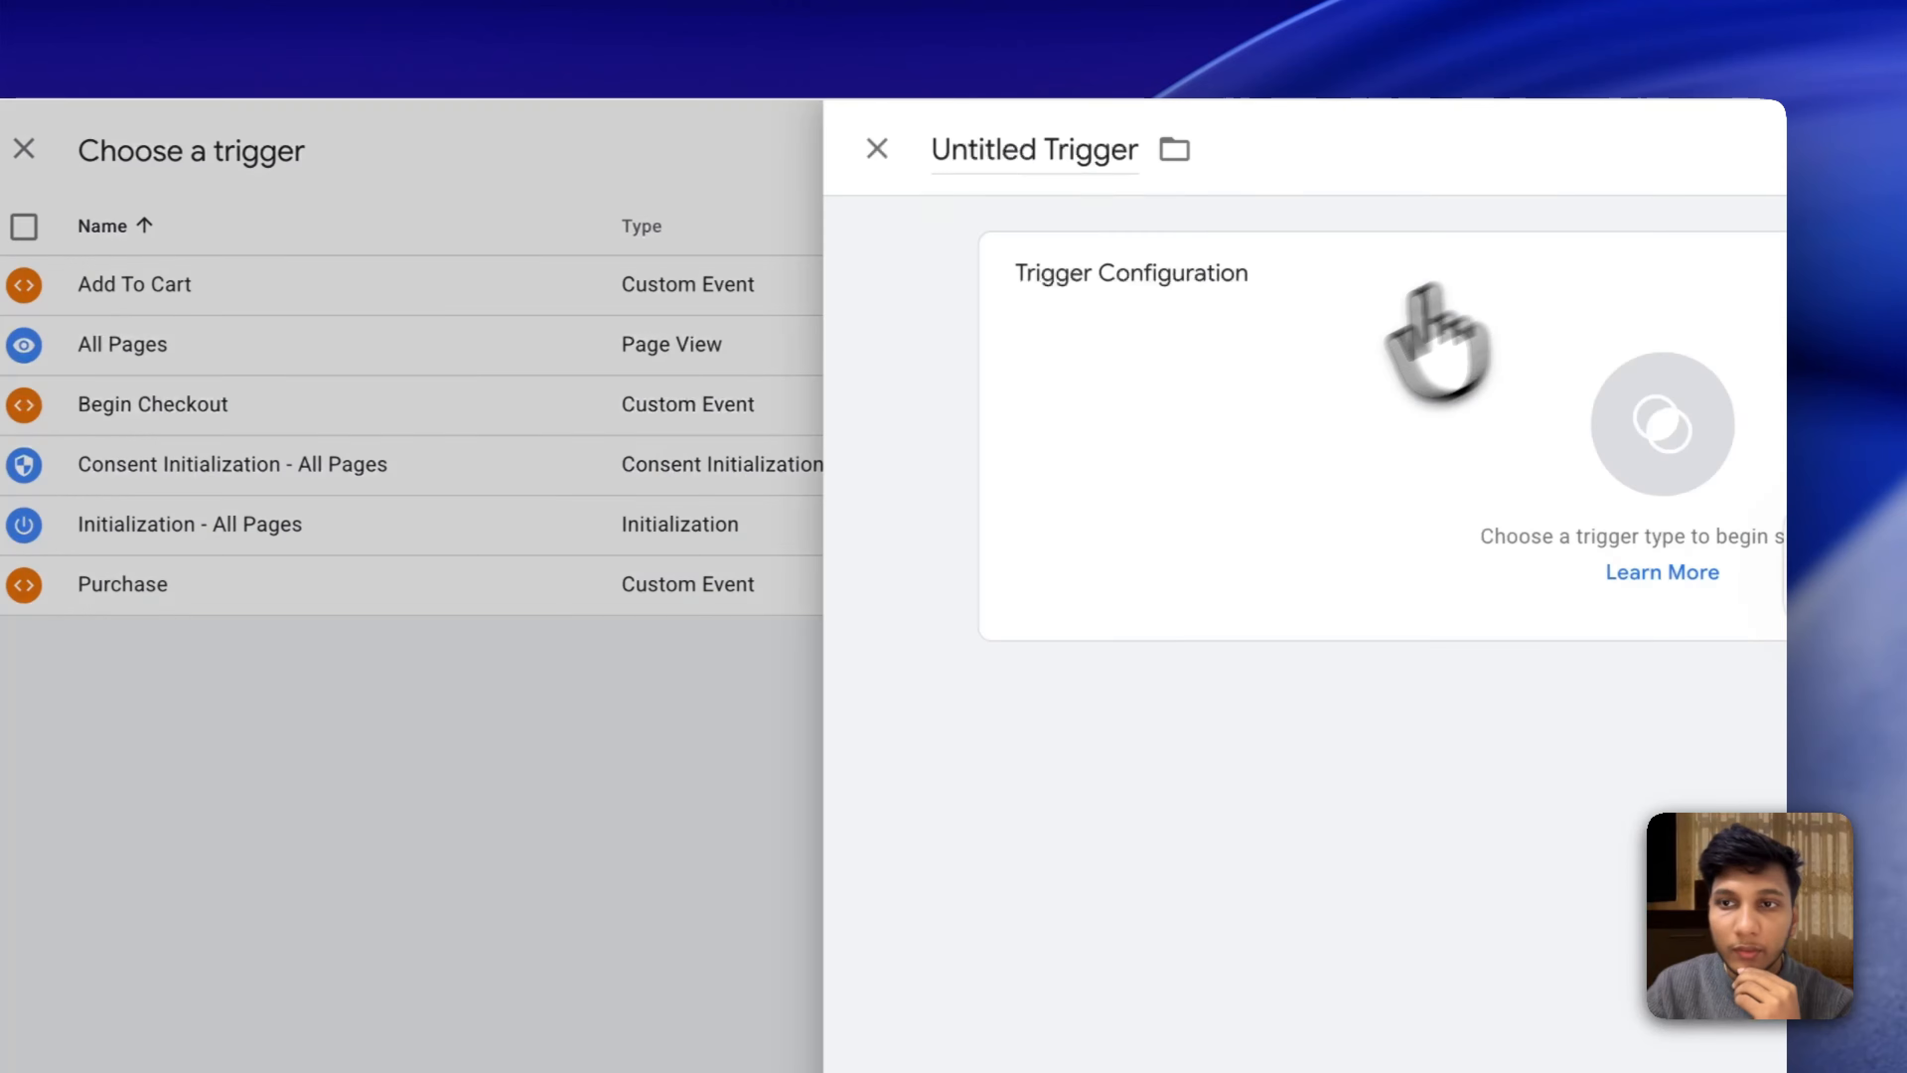
left_click(1419, 323)
scroll(1194, 676, "down", 5)
left_click(1182, 703)
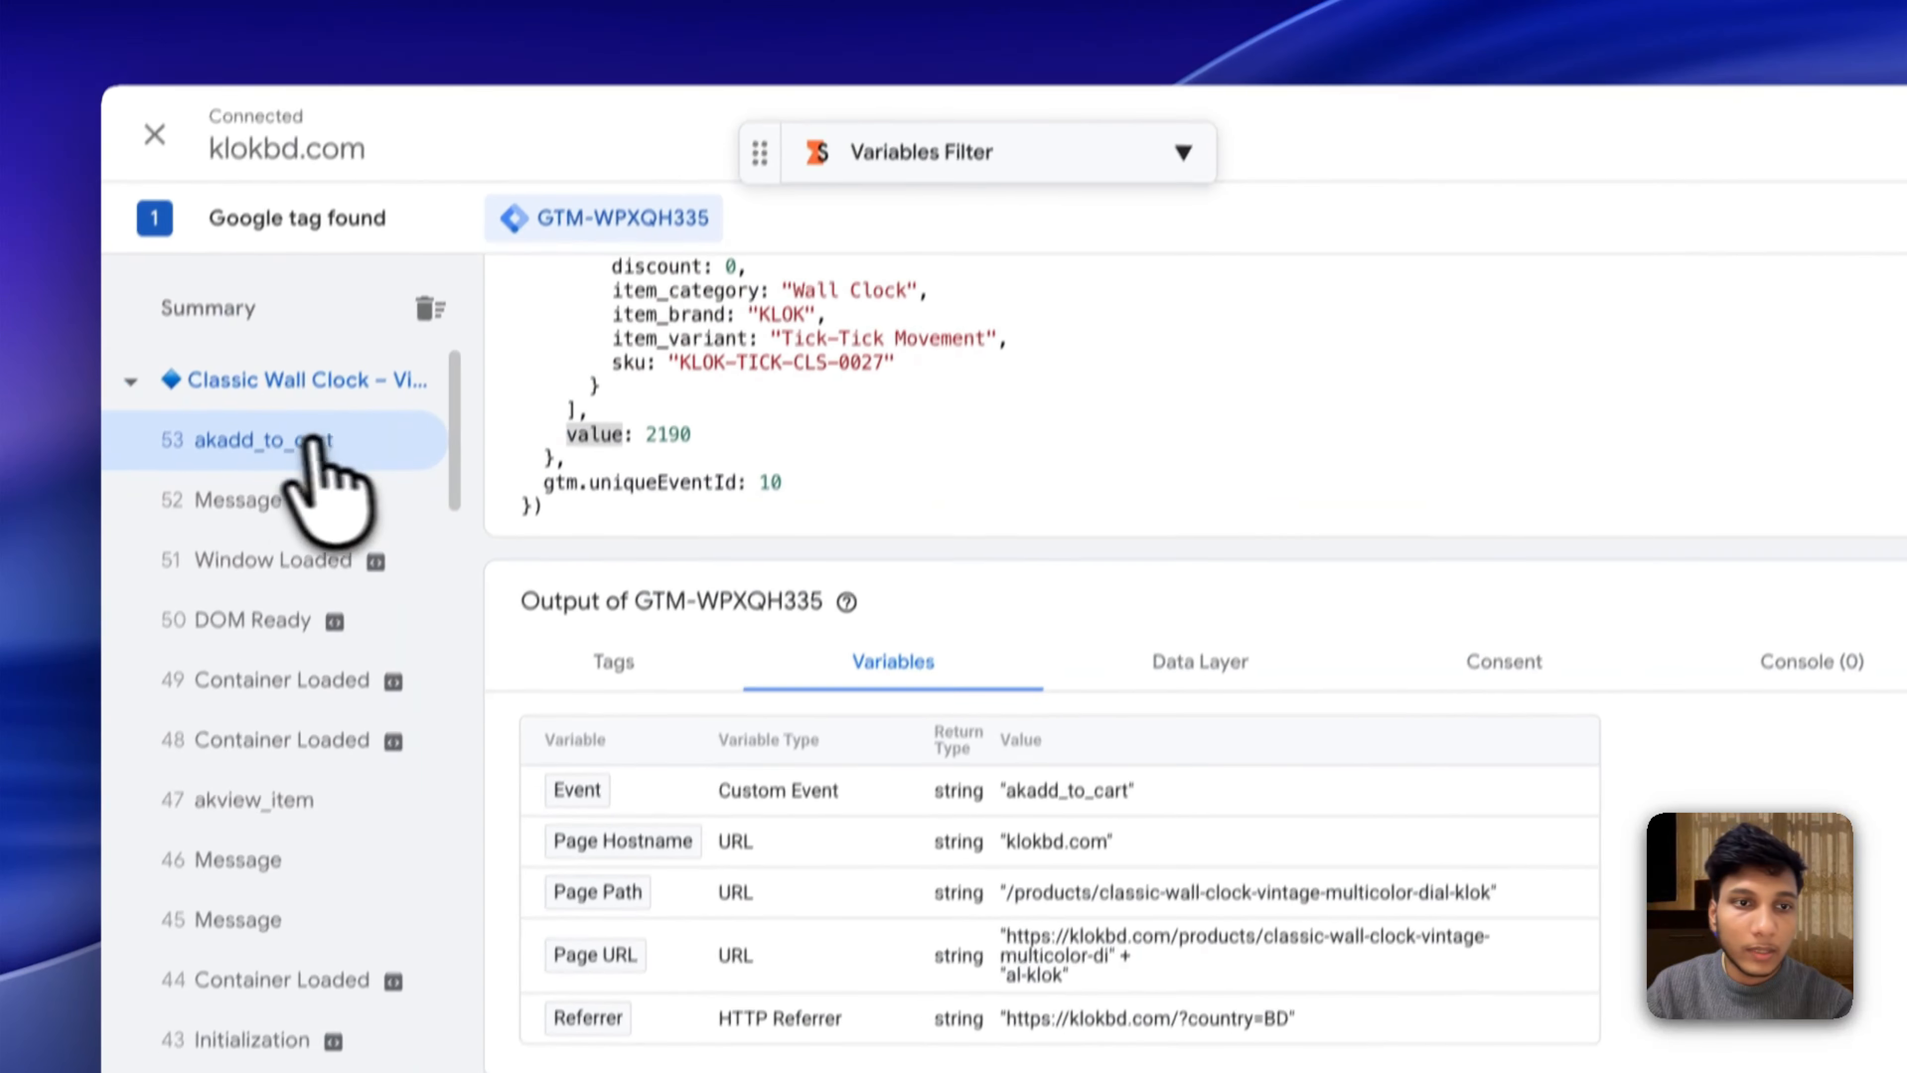
Copy the event name akview_item from the preview session and paste it as the custom event trigger's event name.
scroll(687, 450, "up", 5)
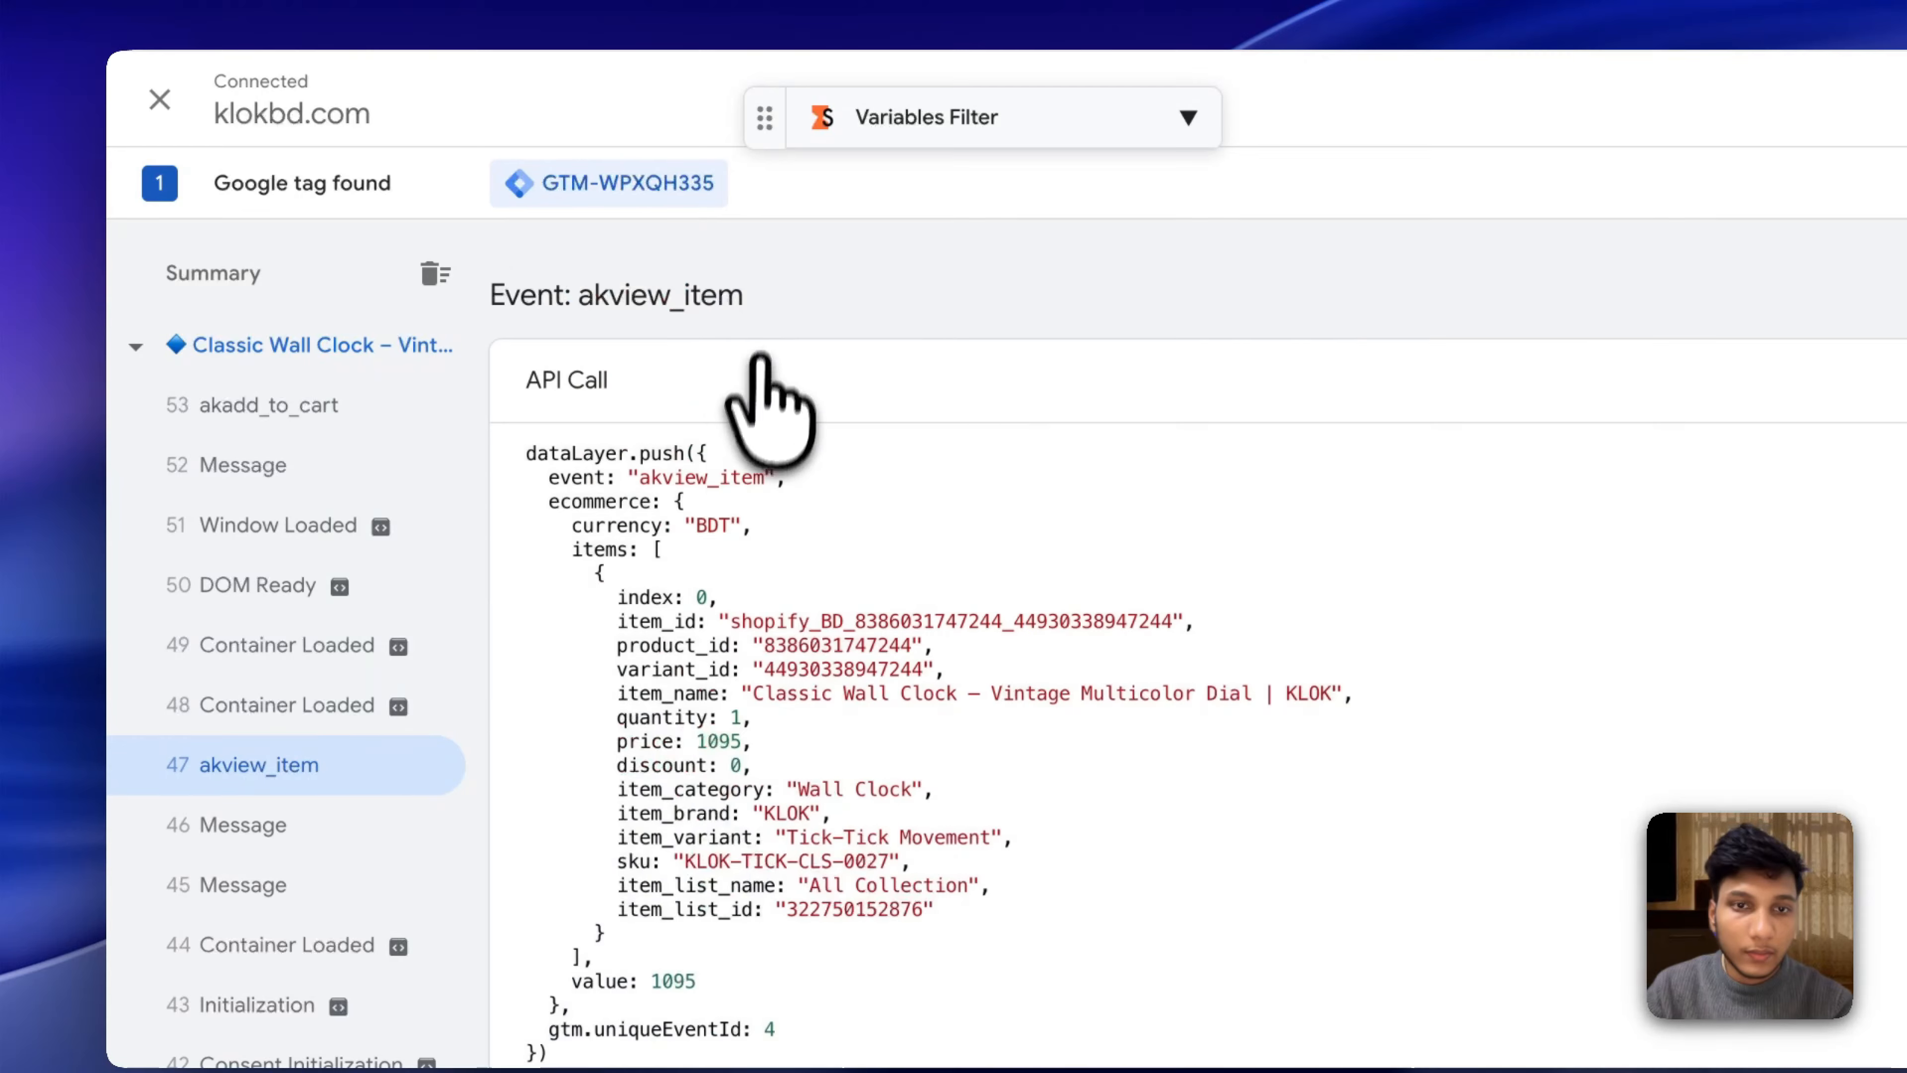
key("super+c")
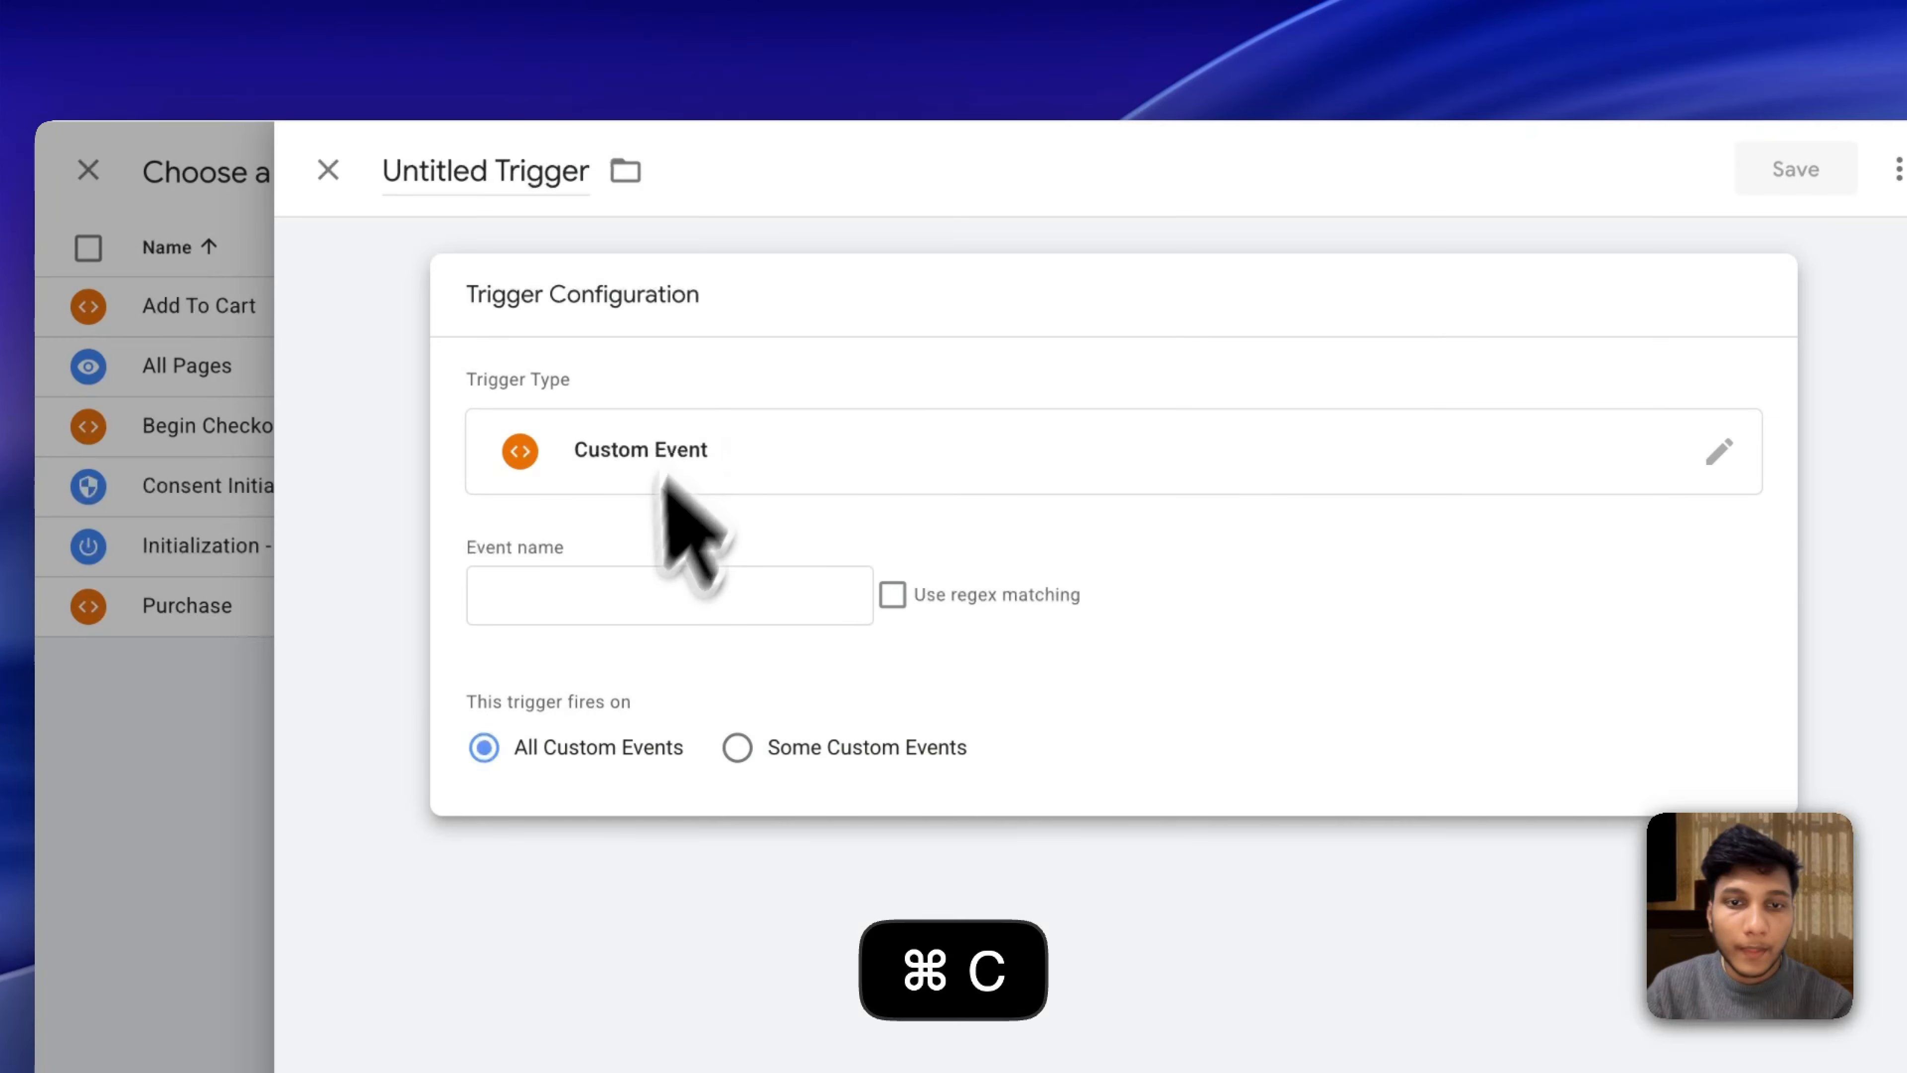
left_click(630, 593)
key("super+v")
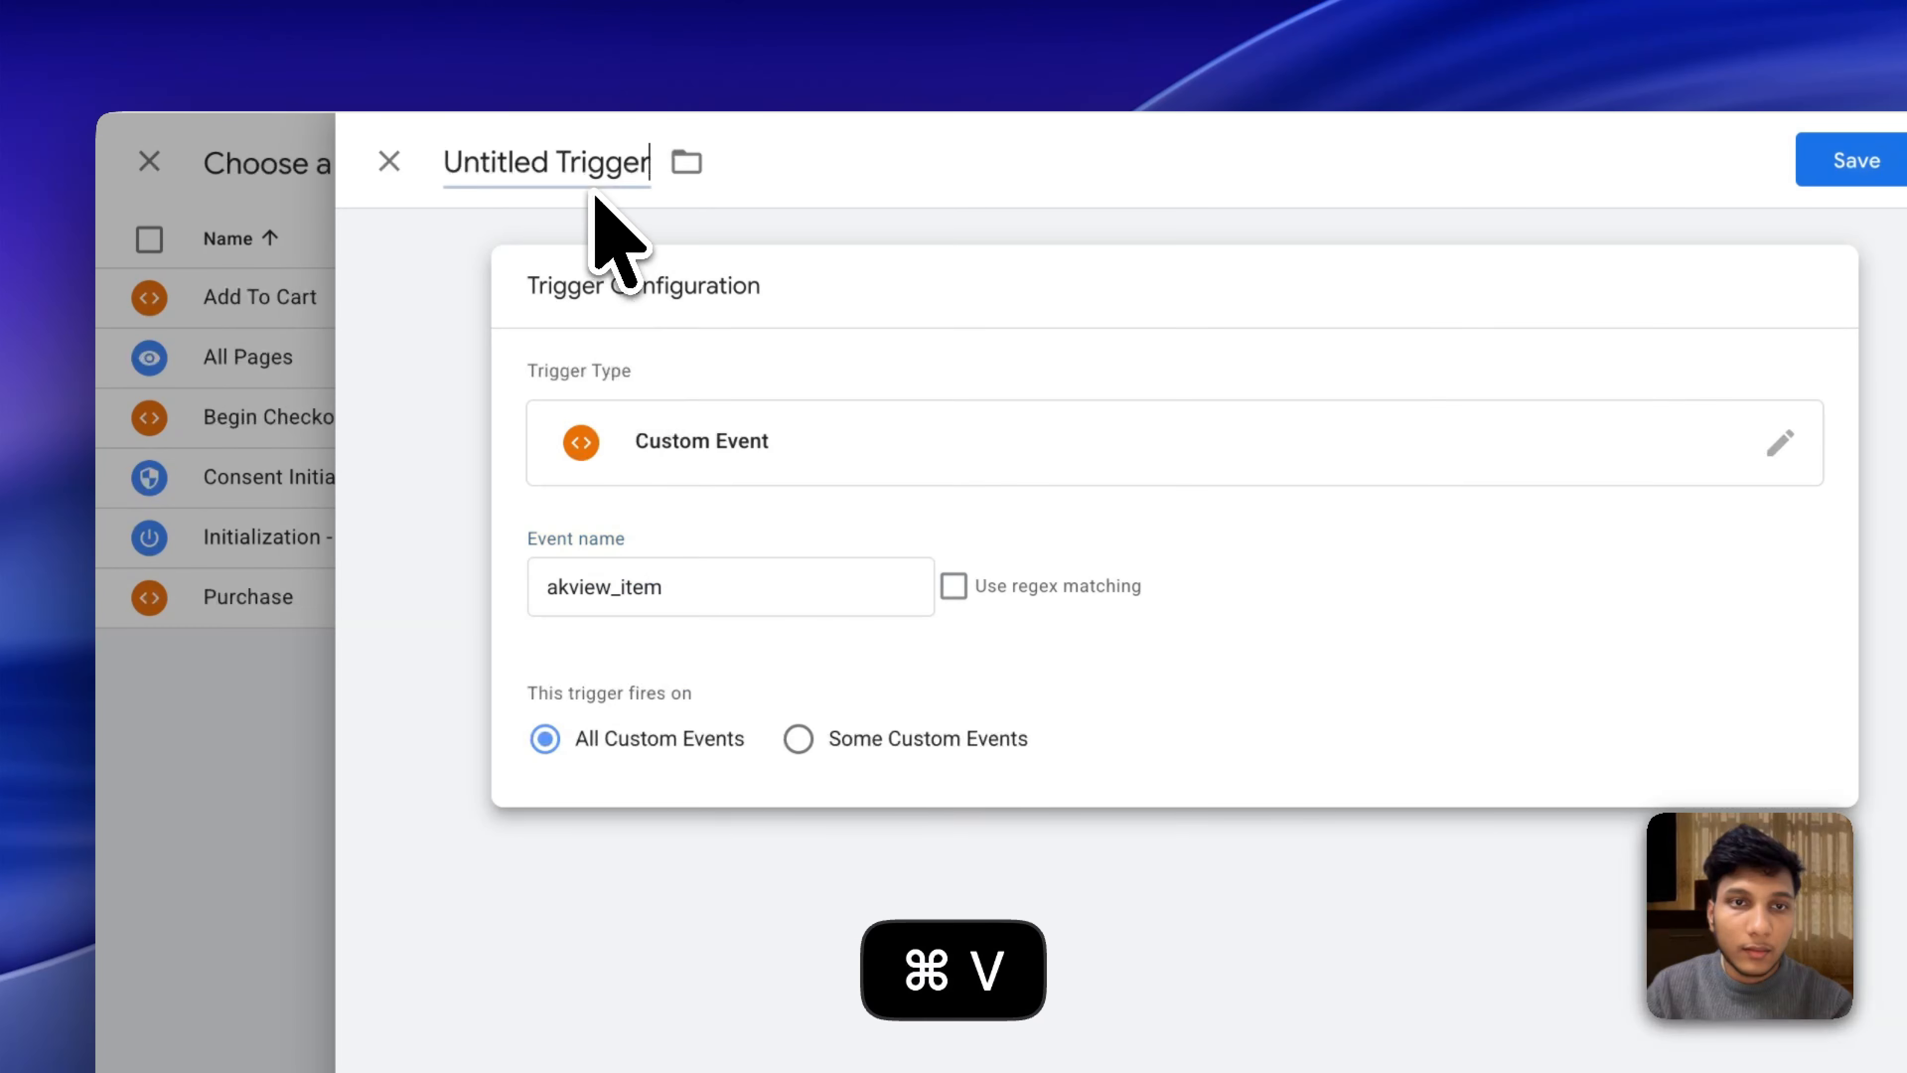
Name the trigger "View Item" and save it.
triple_click(590, 167)
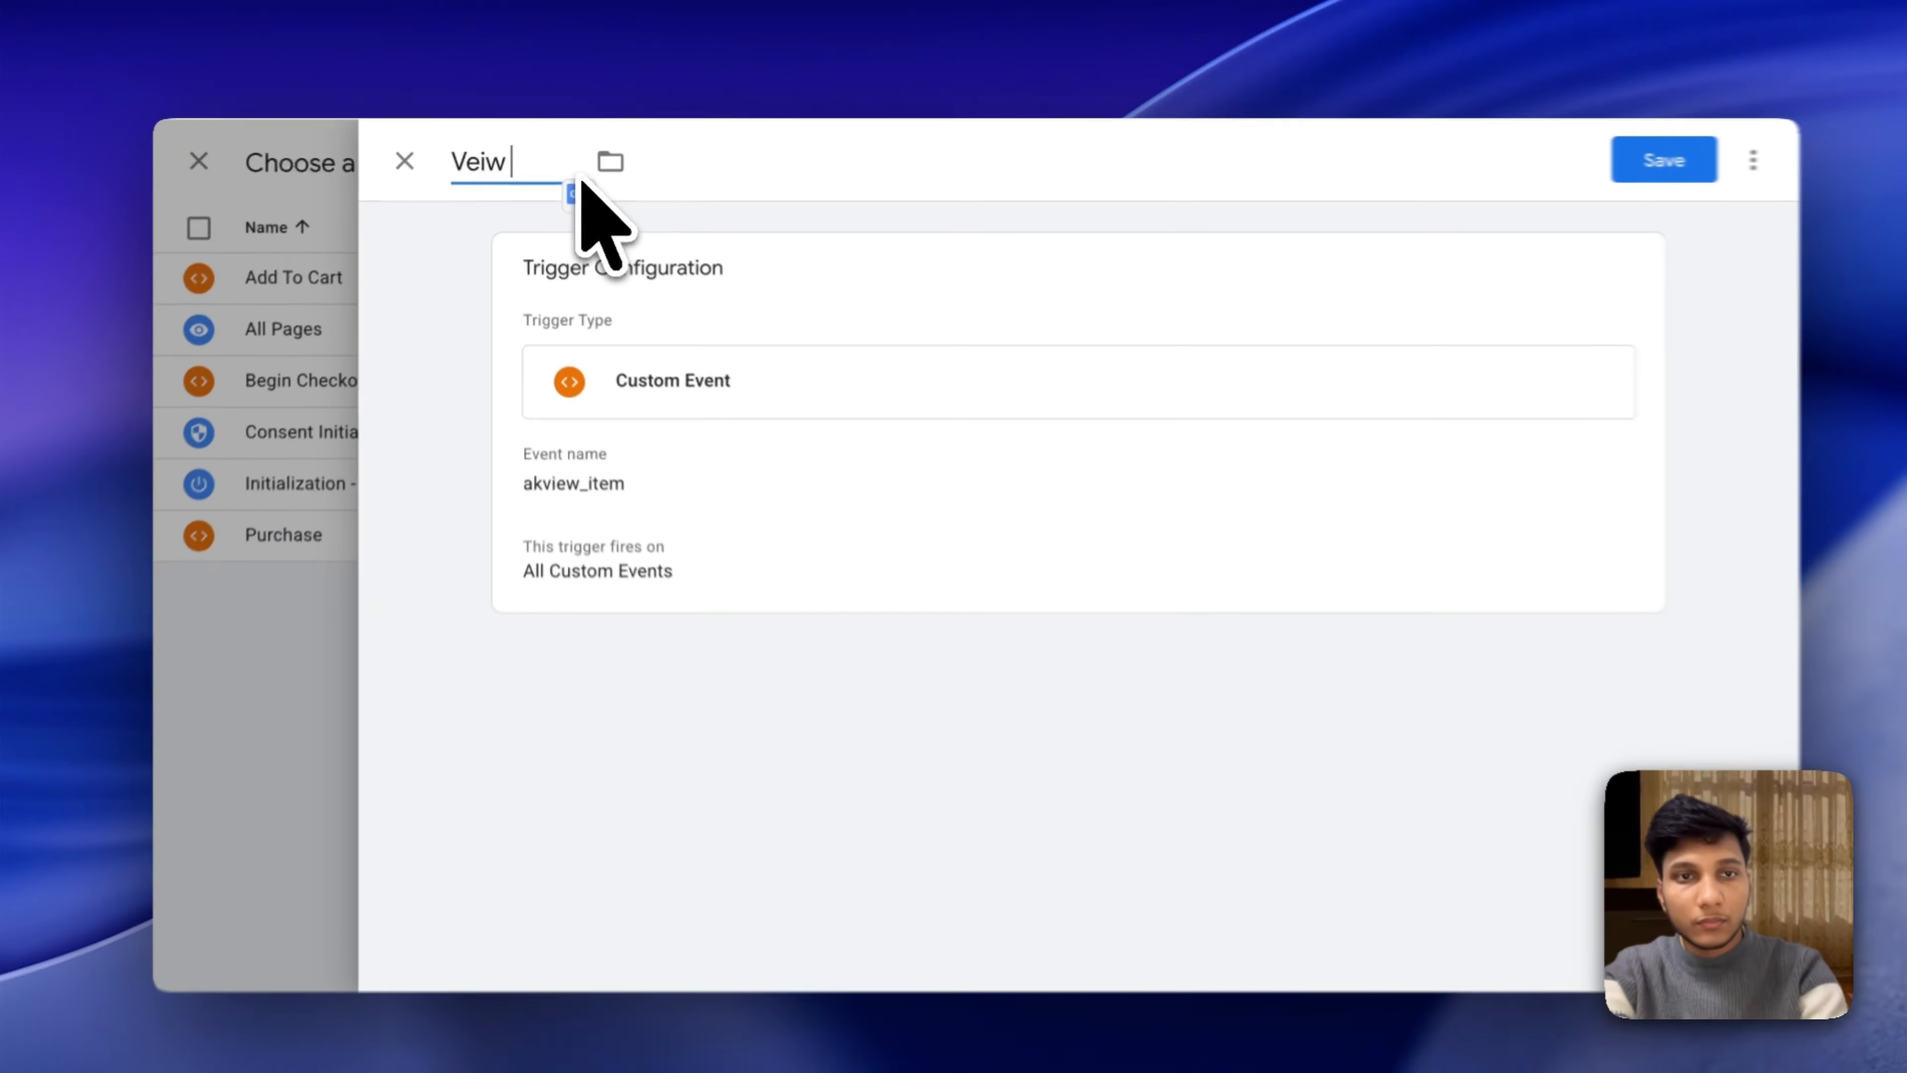
key("BackSpace")
key("BackSpace")
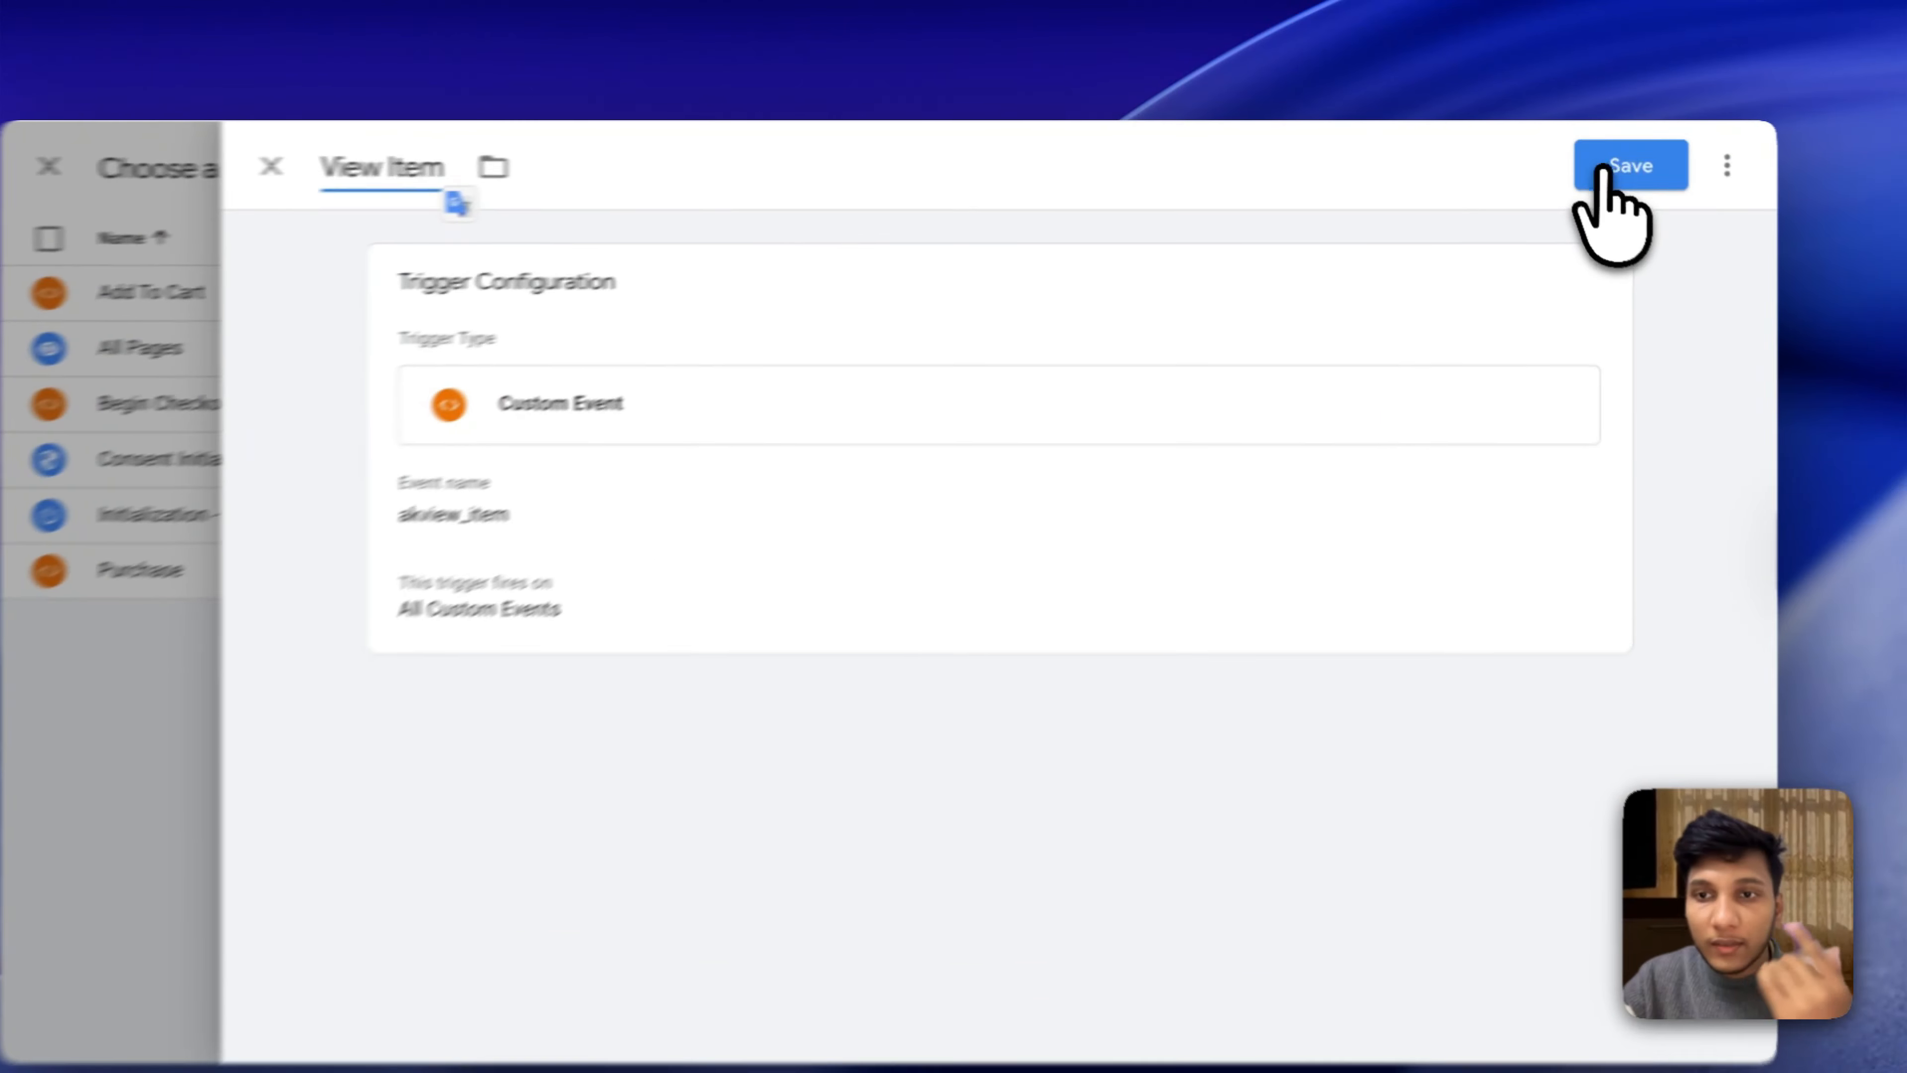
left_click(1609, 160)
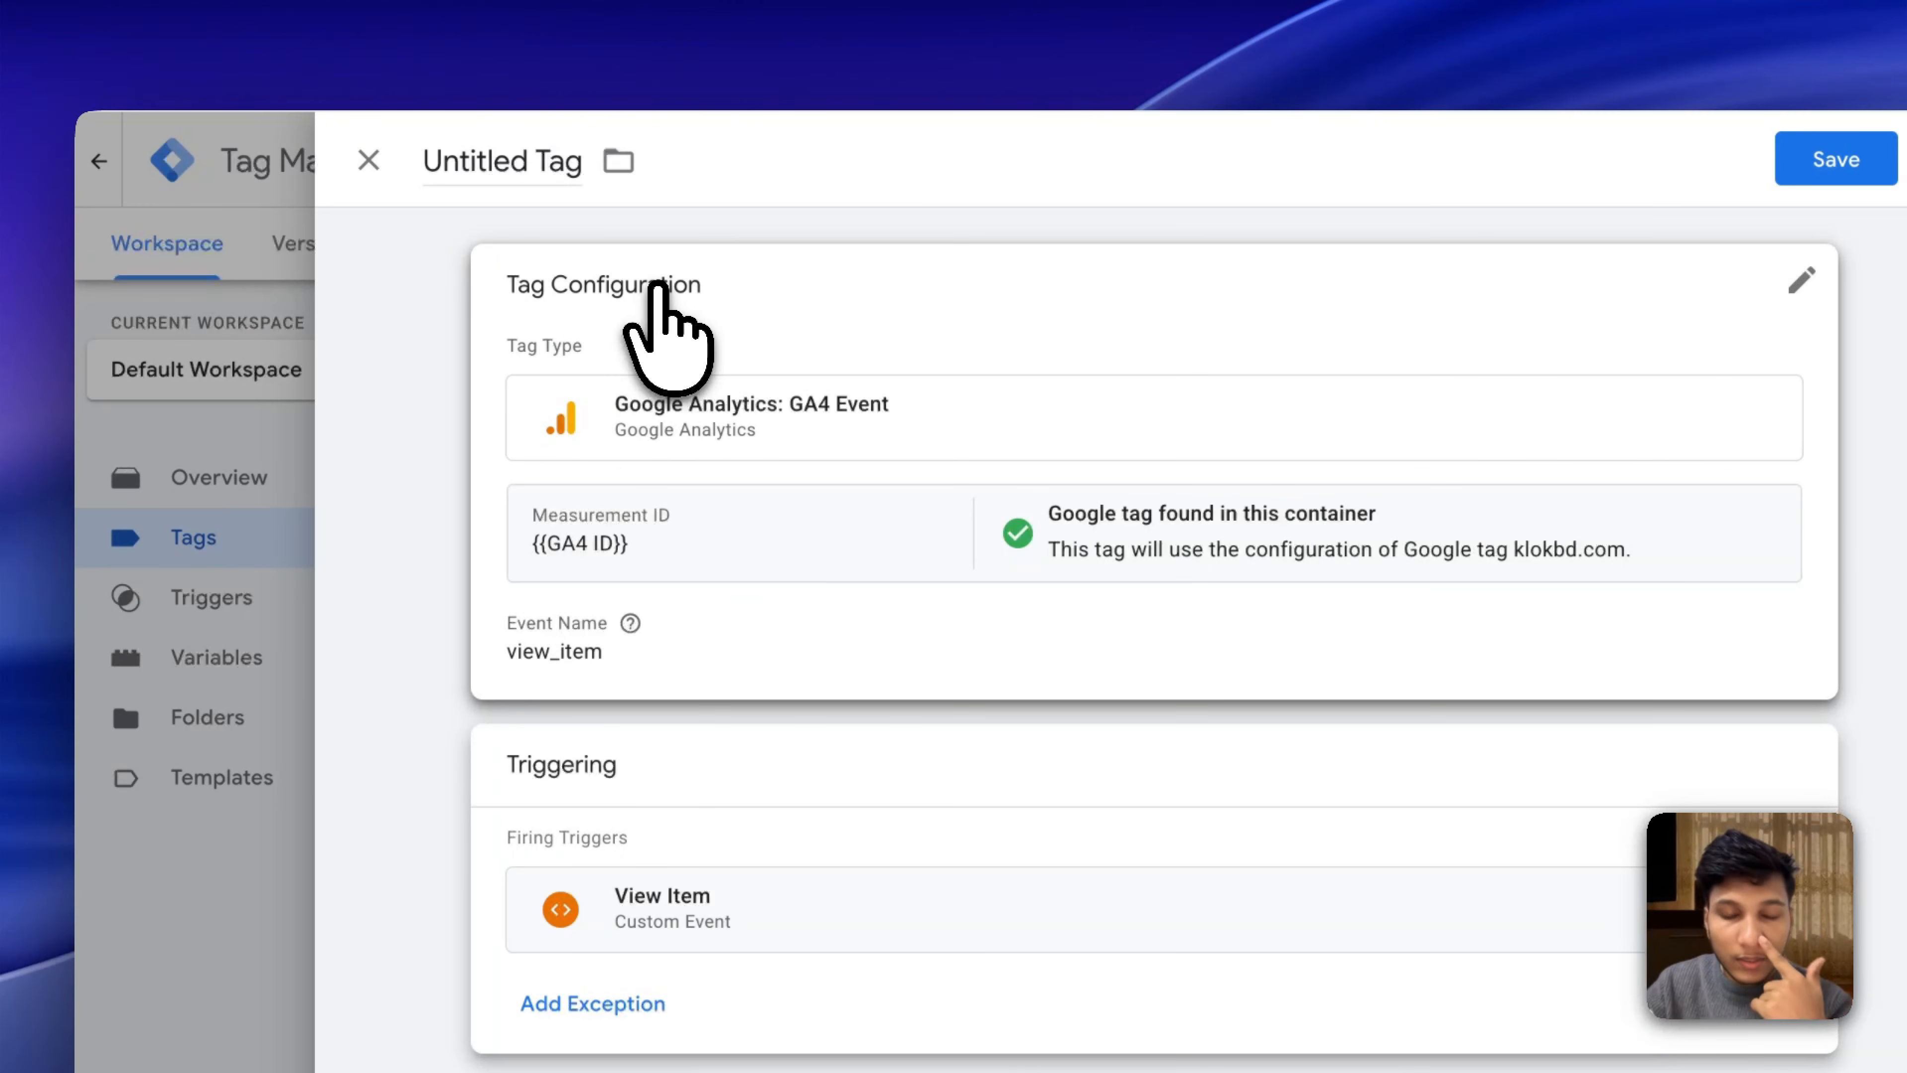
Rename the untitled GA4 event tag as "GA4 - View Item".
left_click(848, 669)
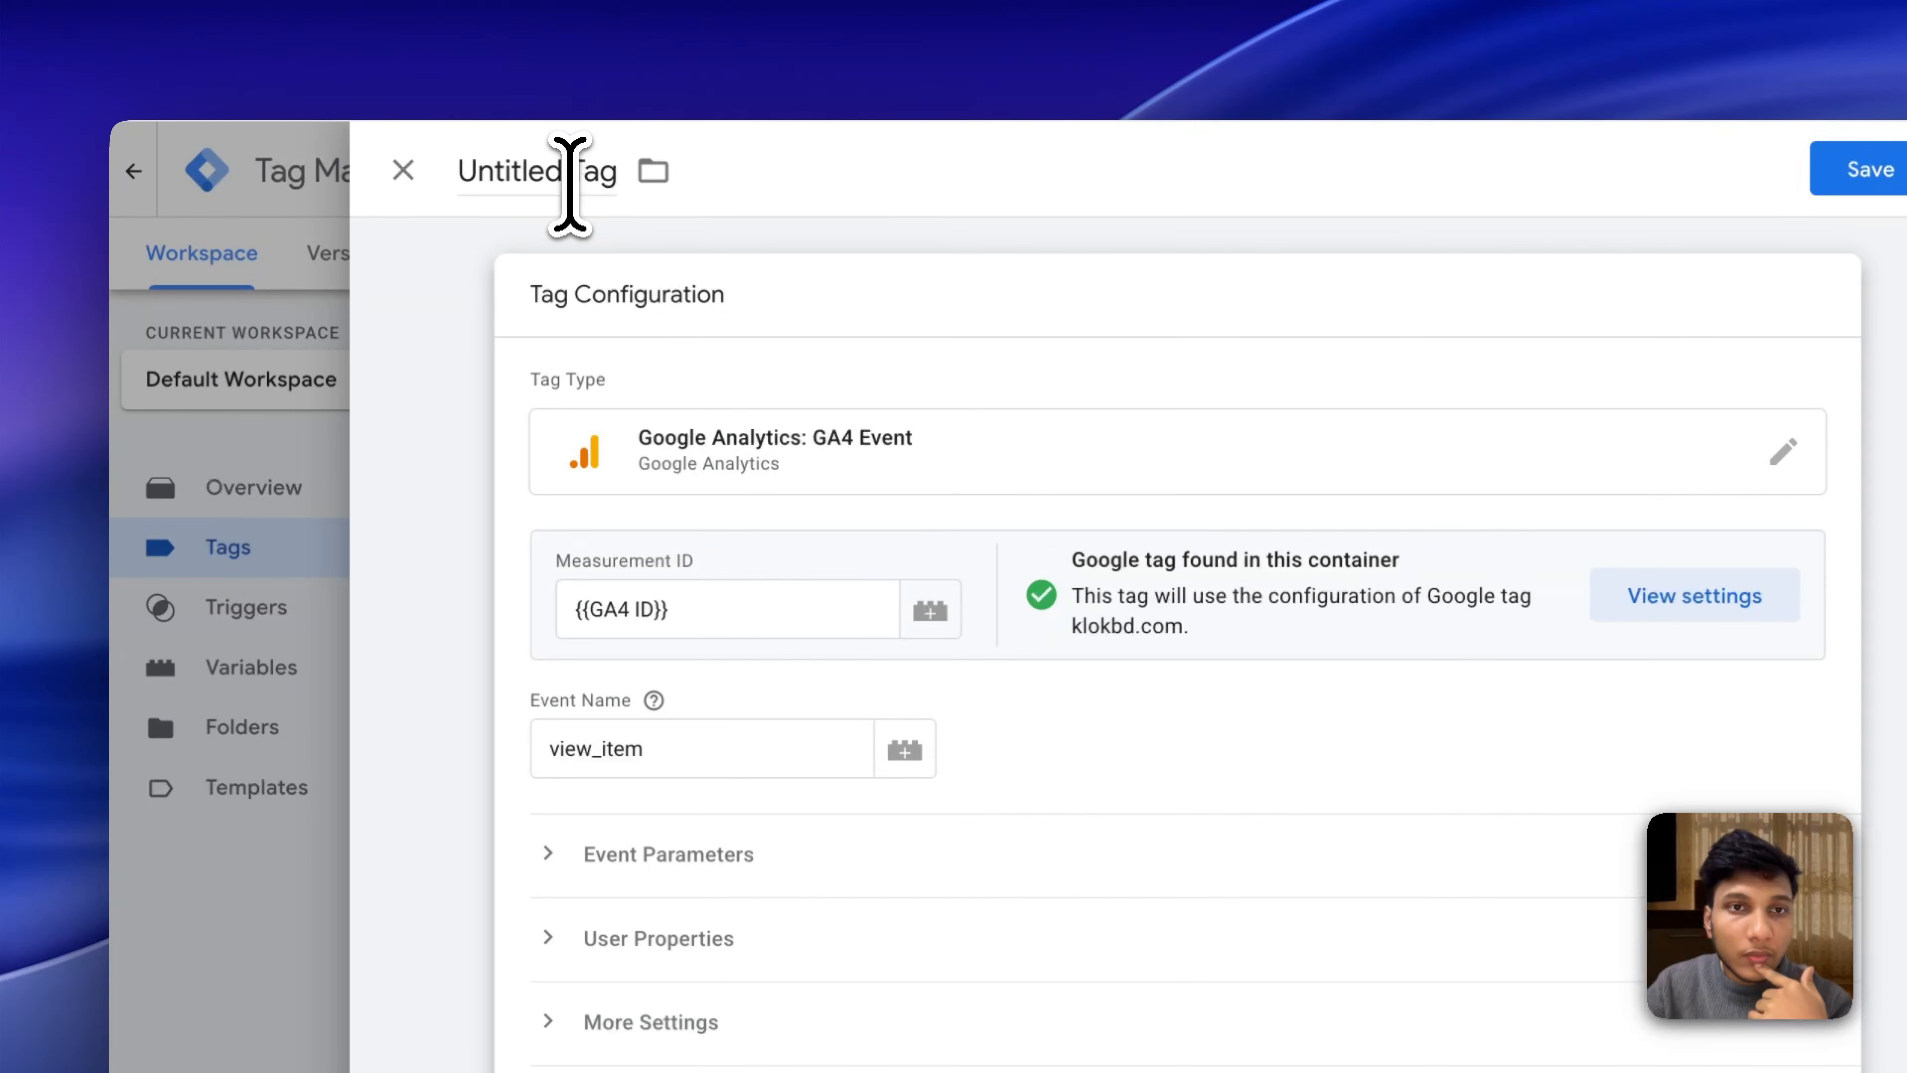
double_click(527, 98)
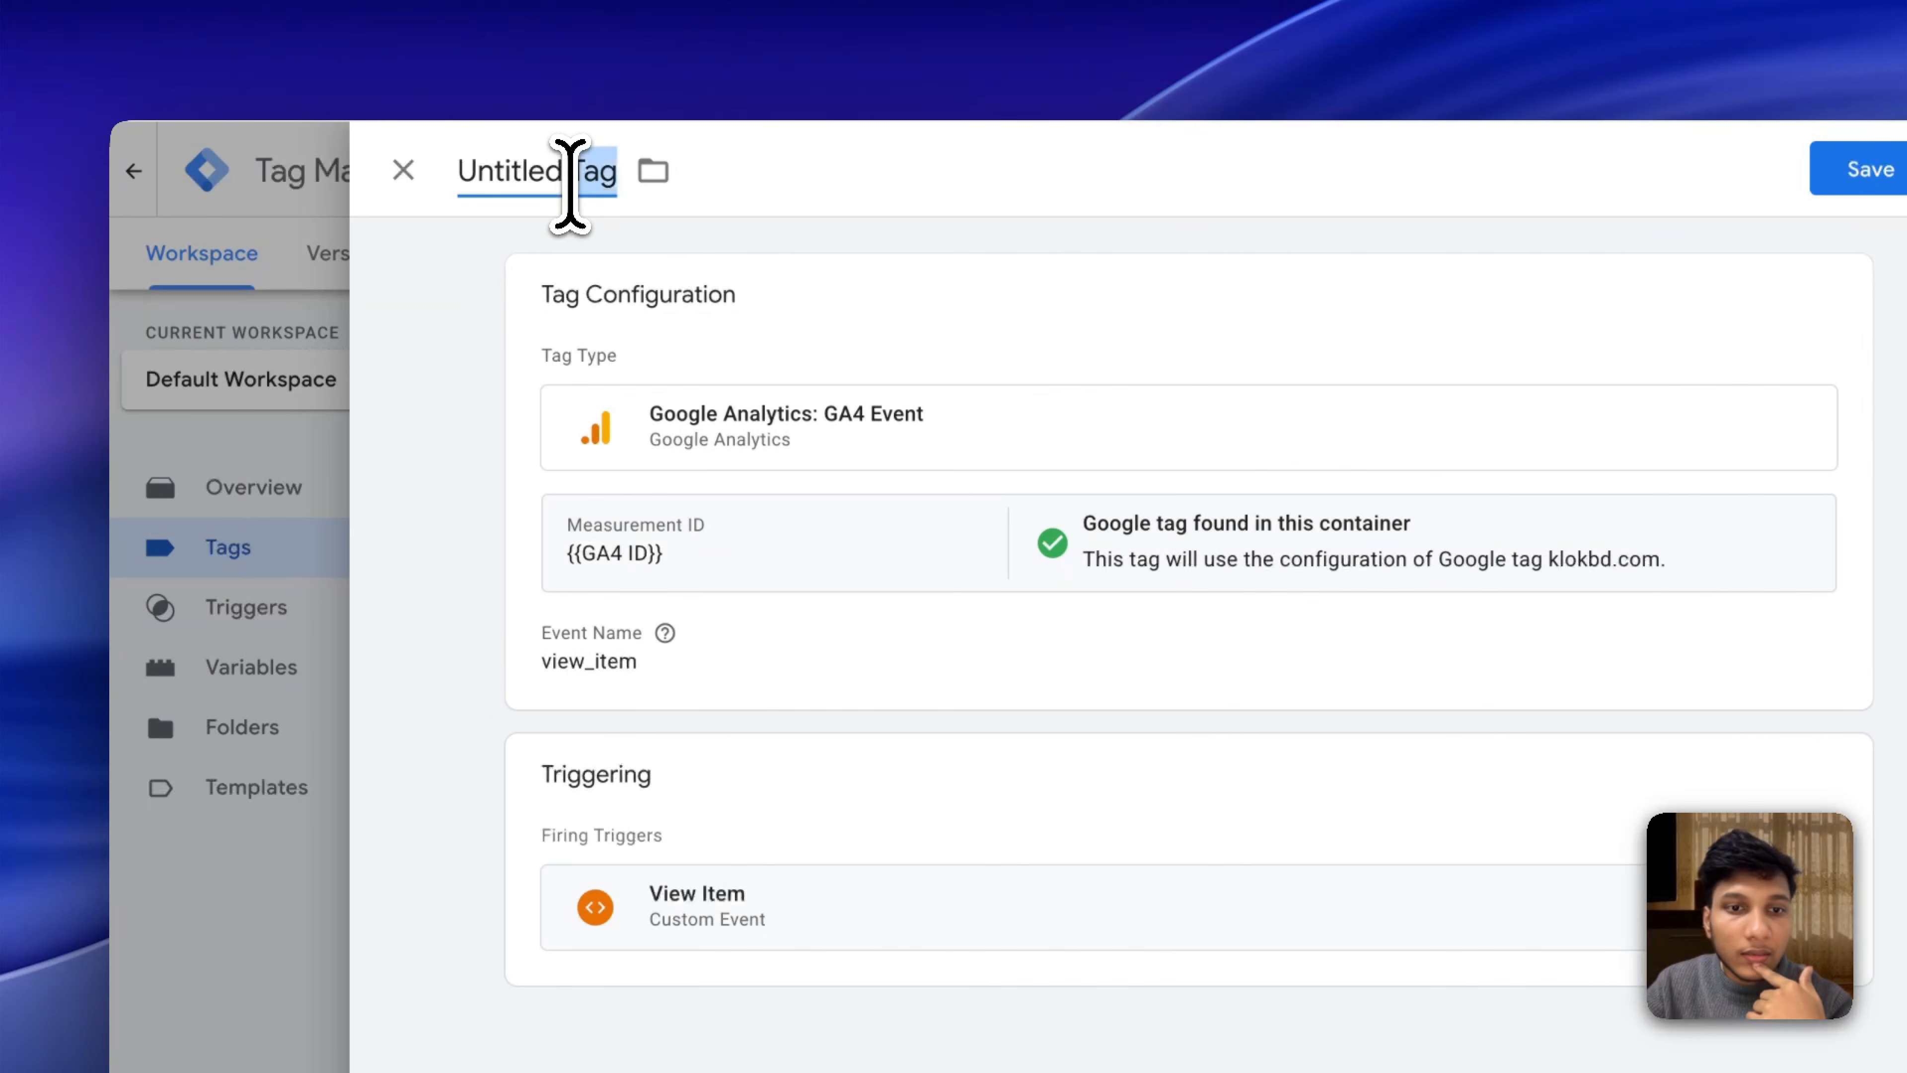
triple_click(570, 173)
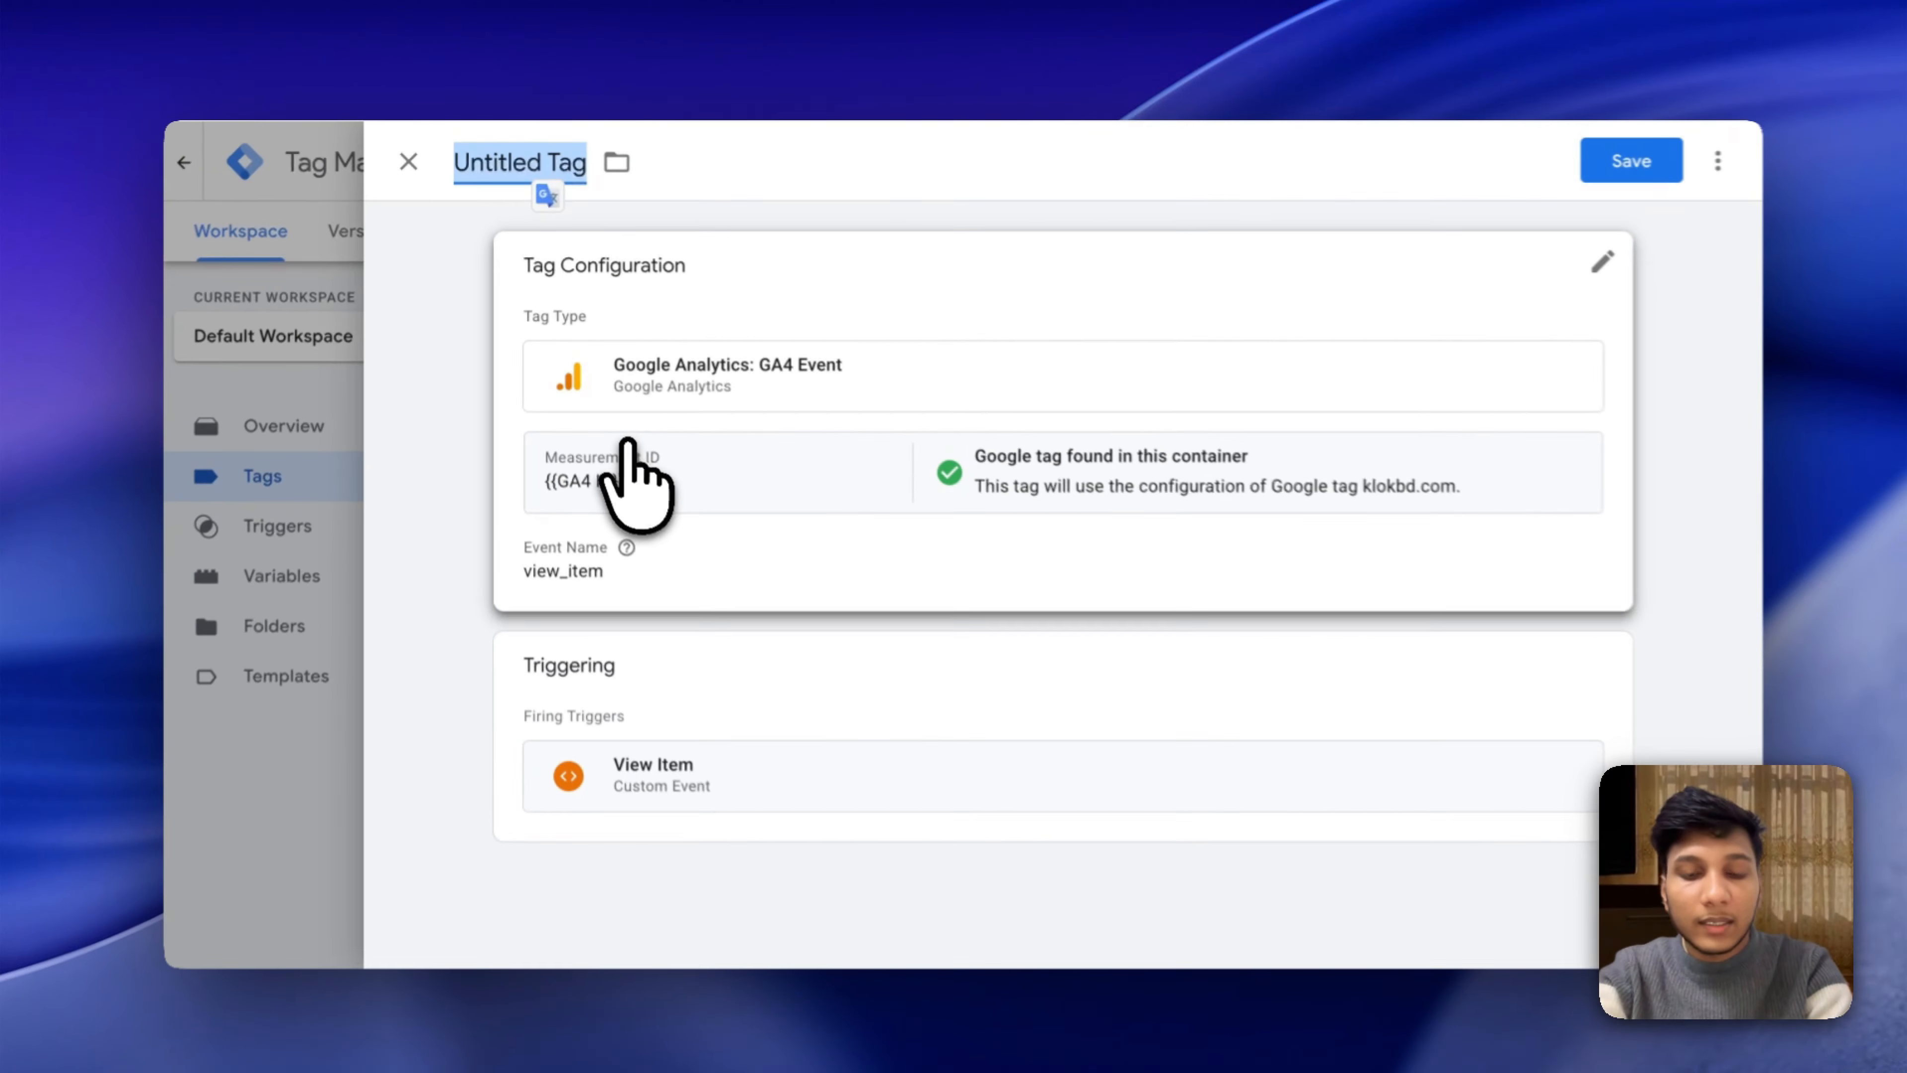
type("GA4")
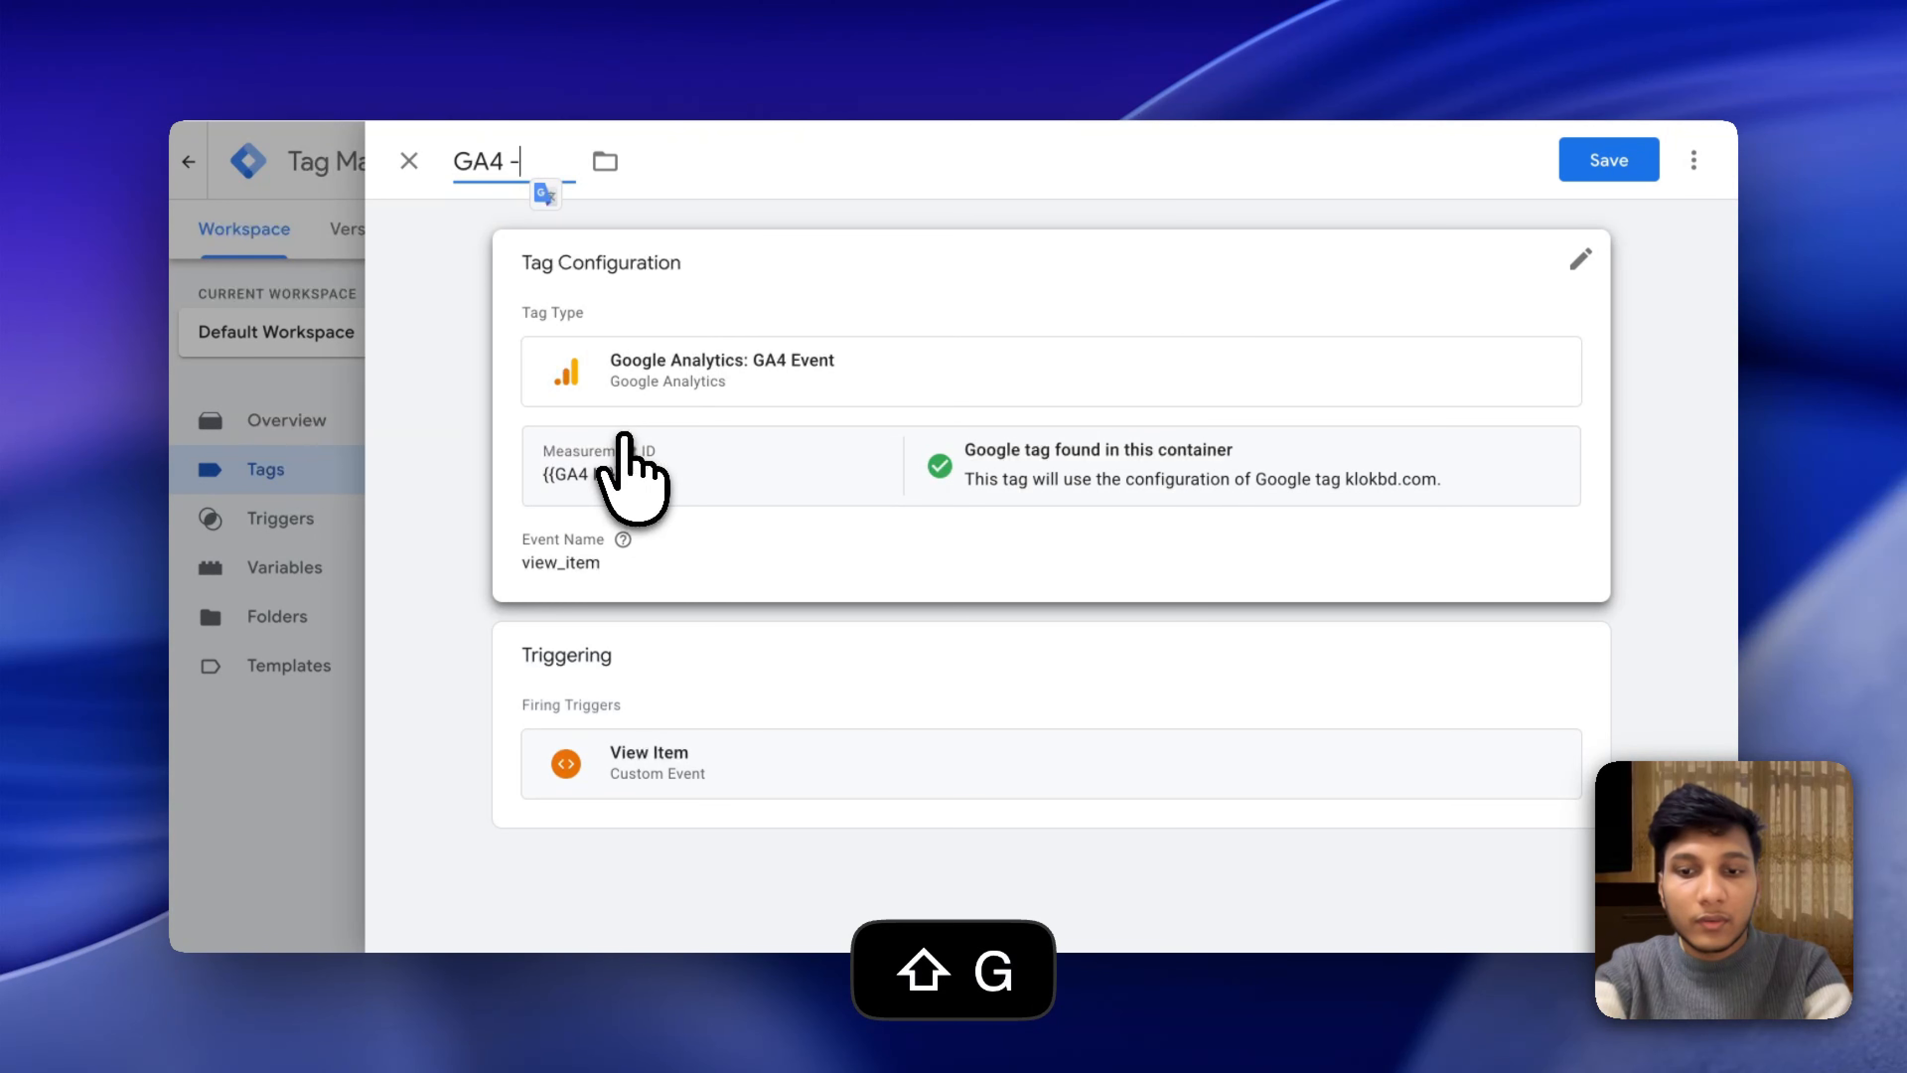
type(" - View Item")
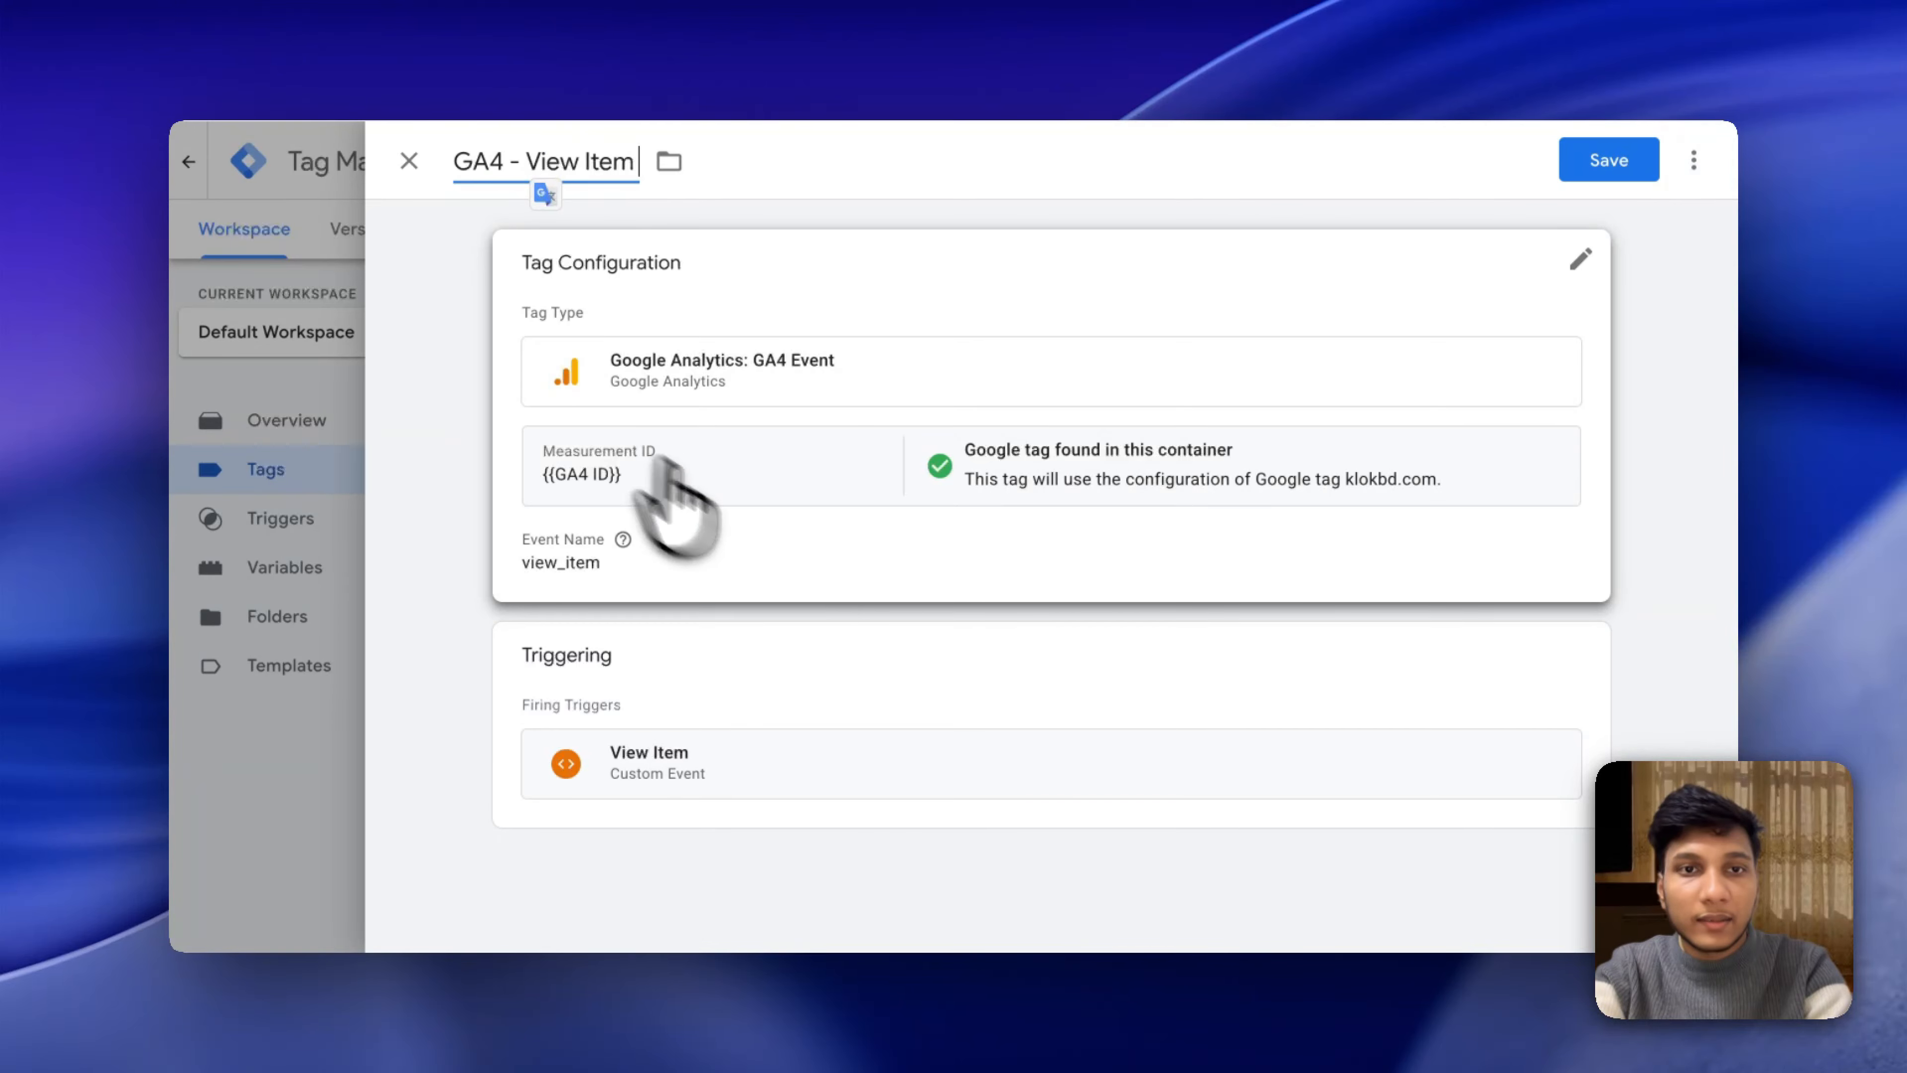
Add three event parameters named value, currency and items to the GA4 - View Item tag.
left_click(878, 607)
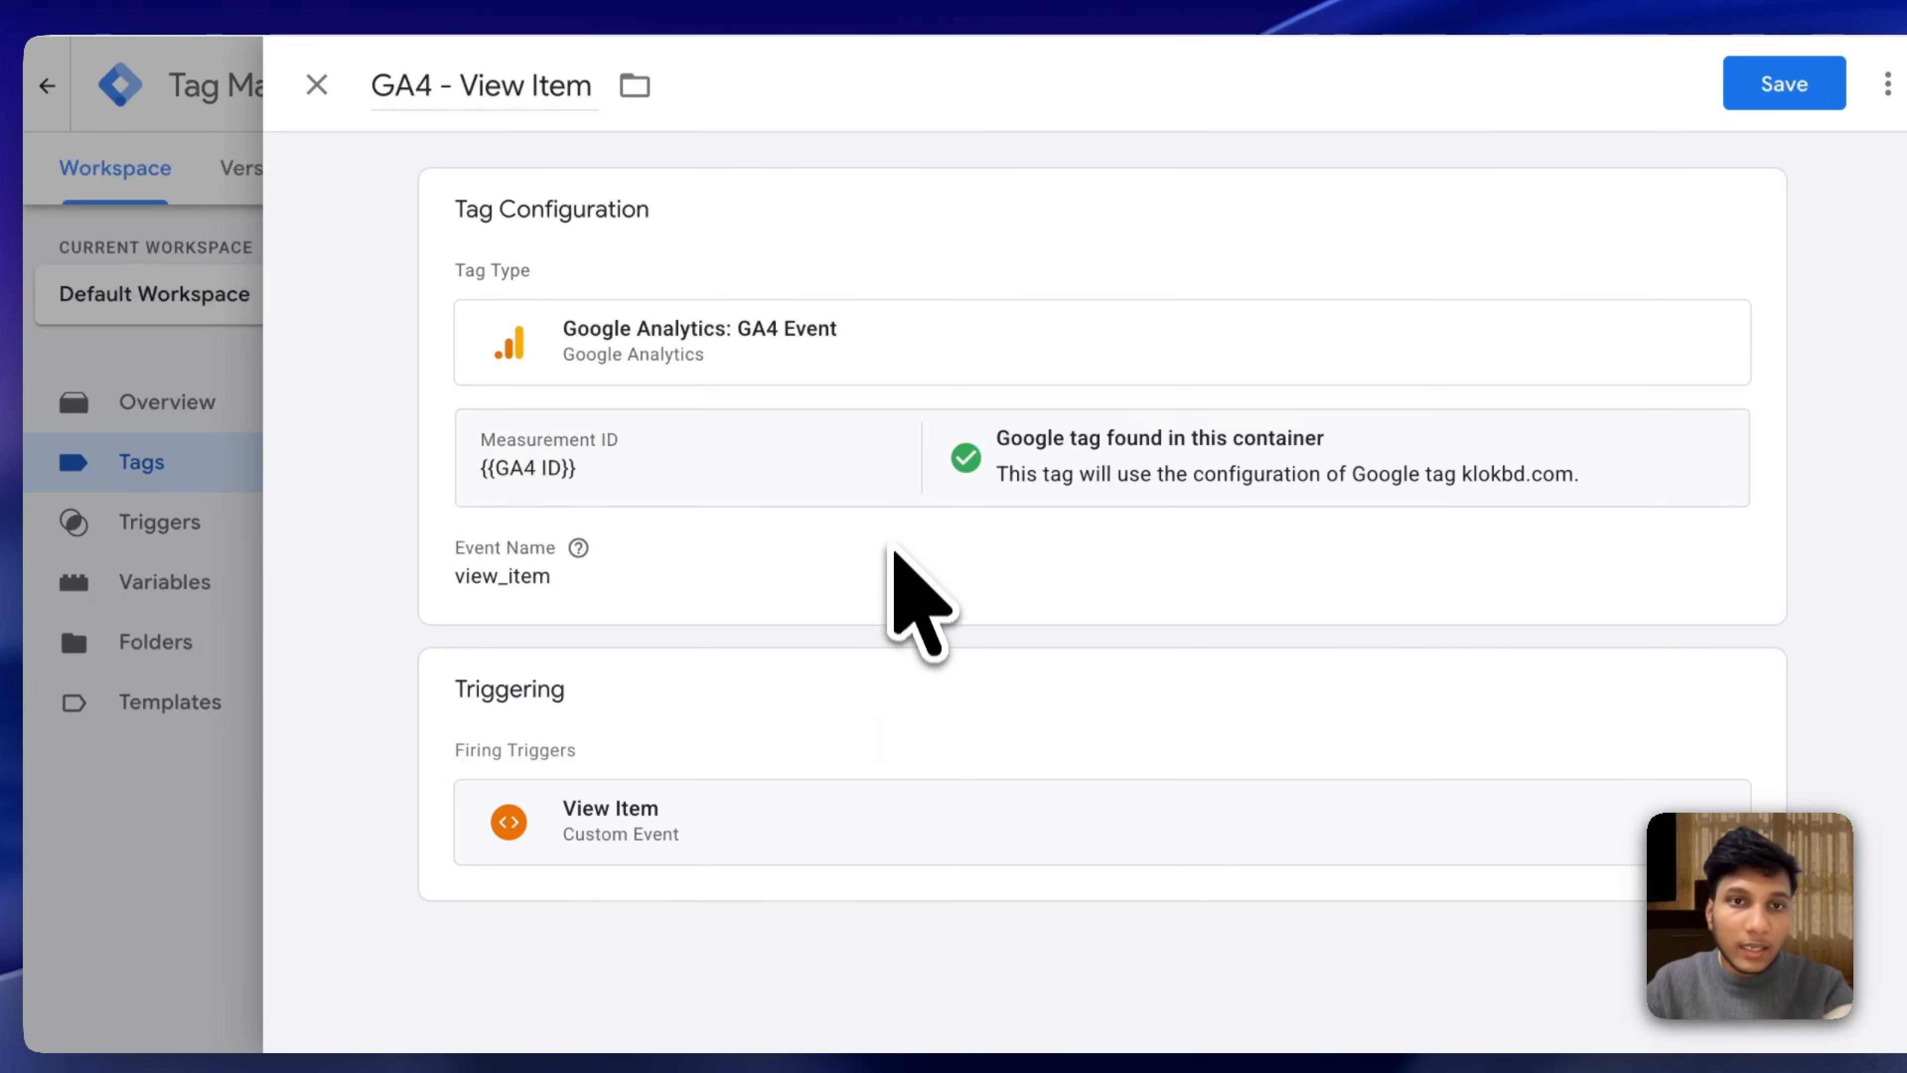
left_click(893, 551)
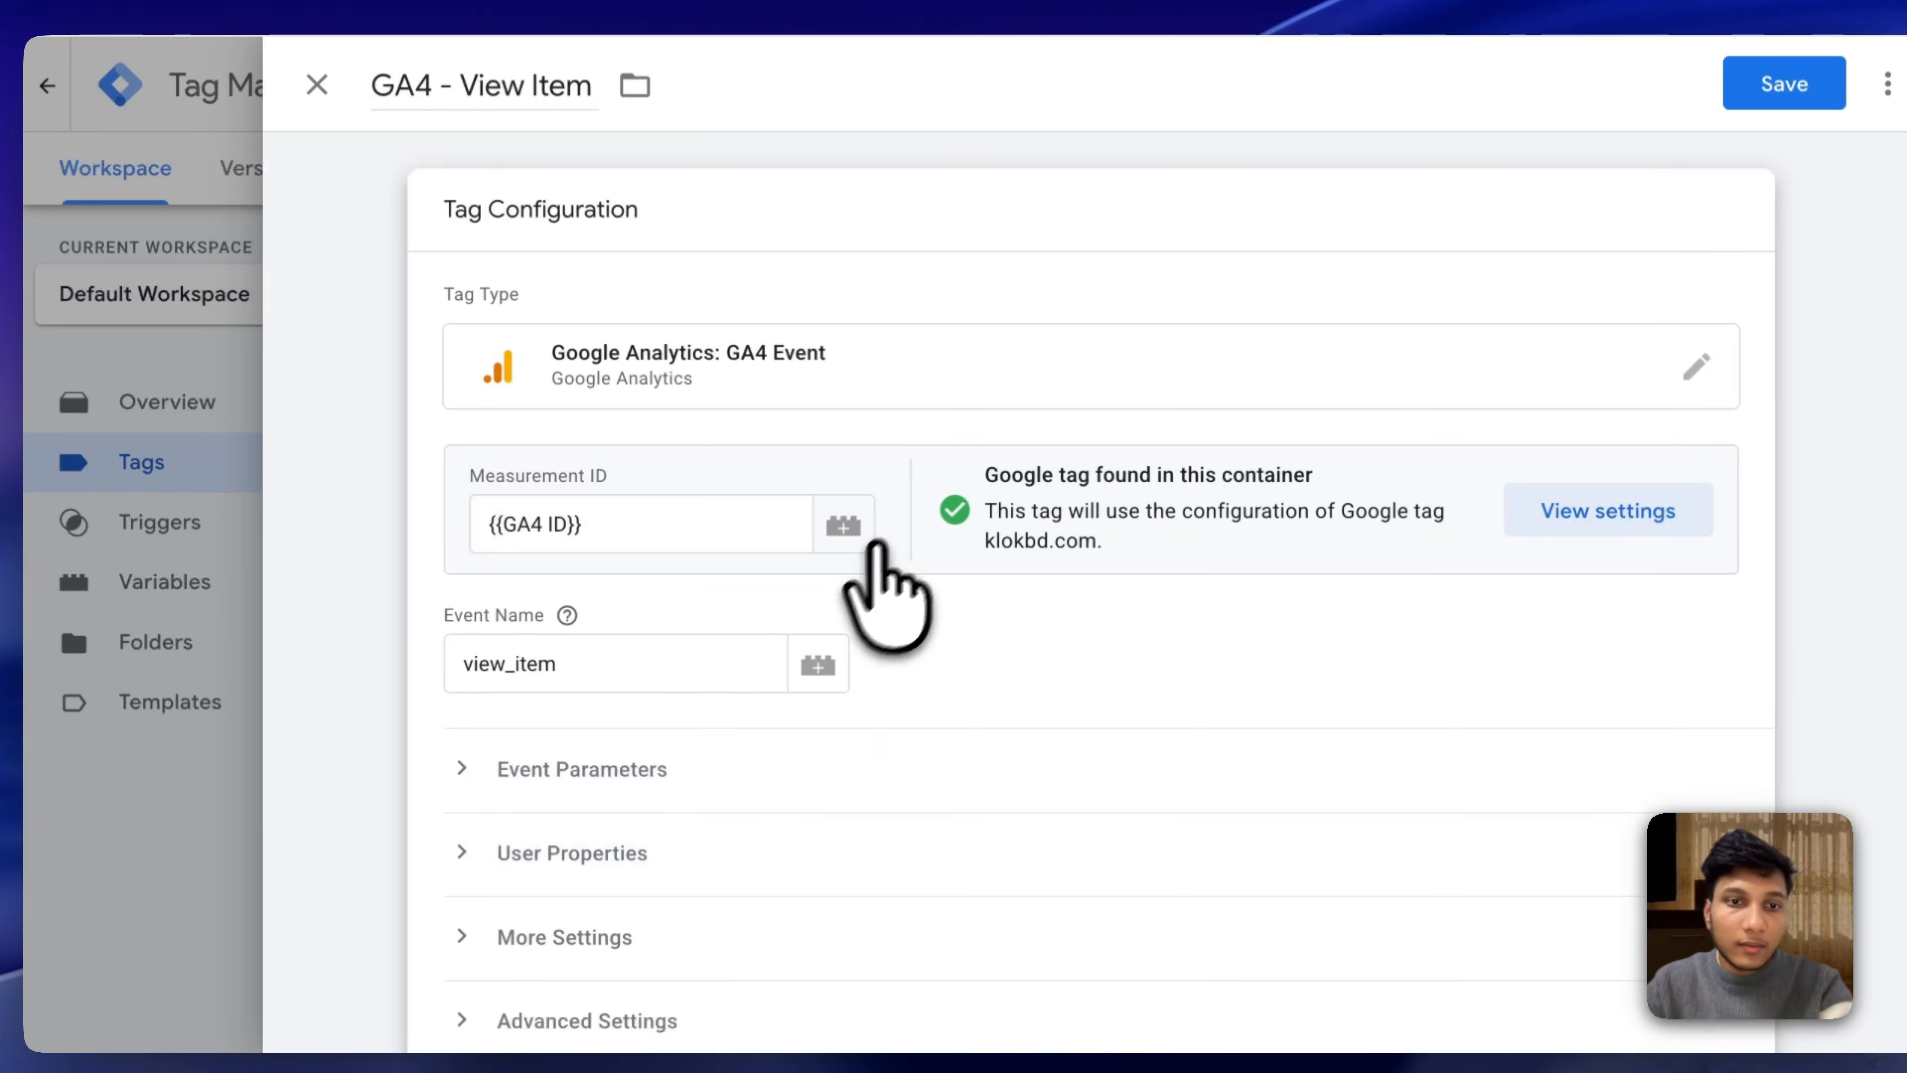
left_click(607, 763)
scroll(681, 809, "down", 7)
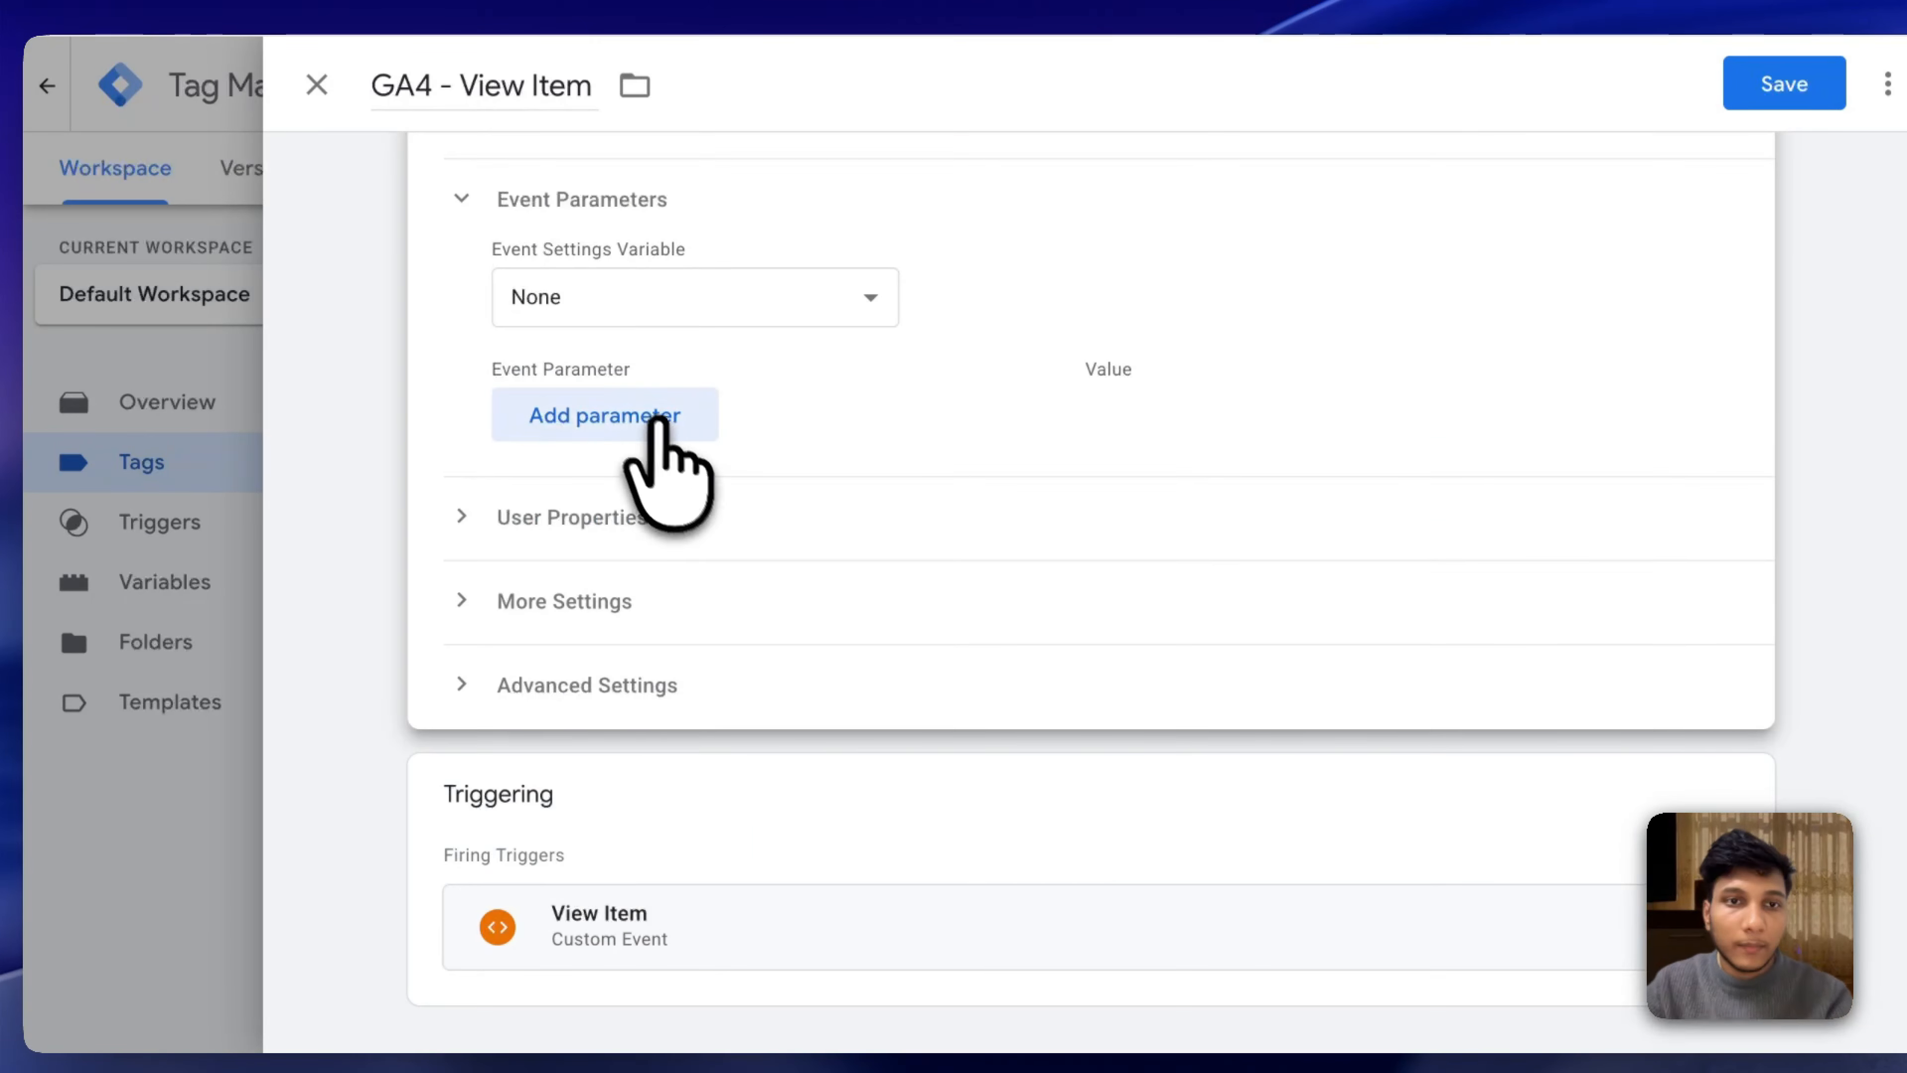
left_click(644, 413)
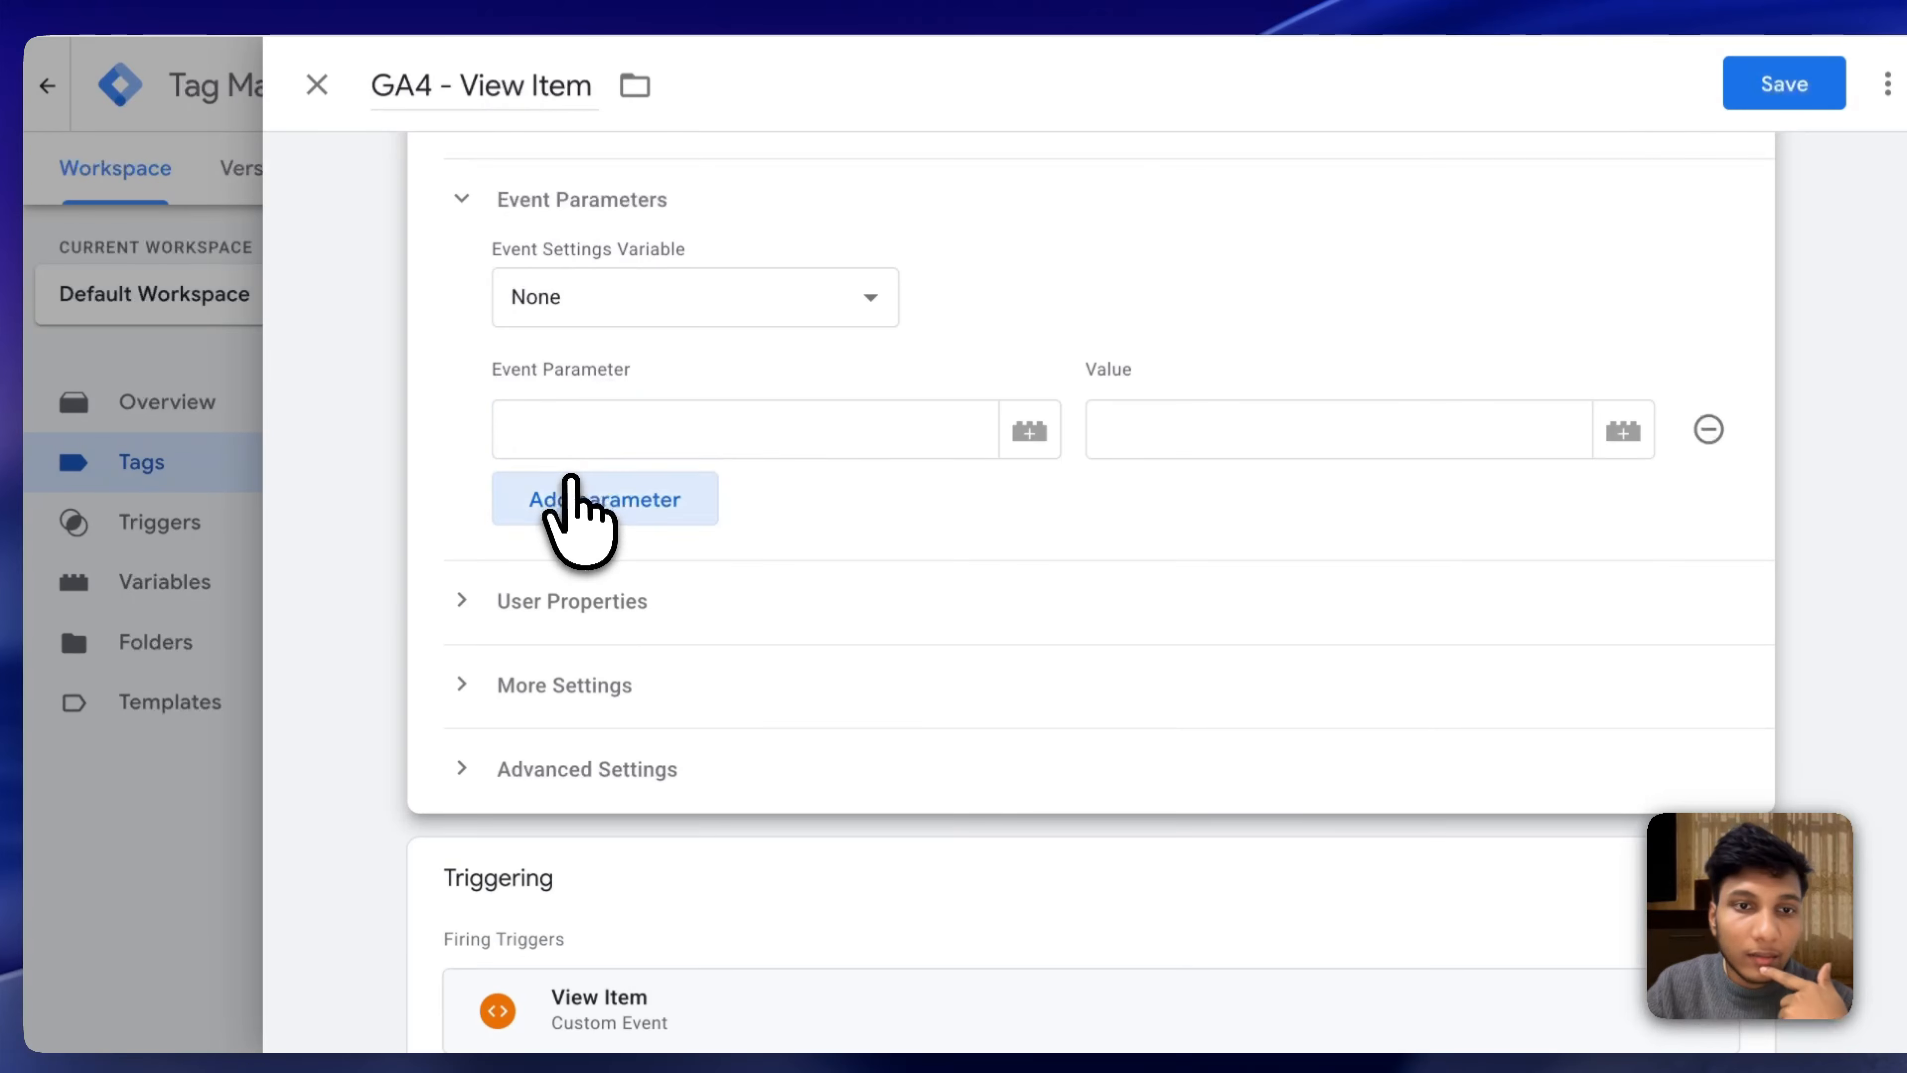
left_click(571, 479)
left_click(555, 582)
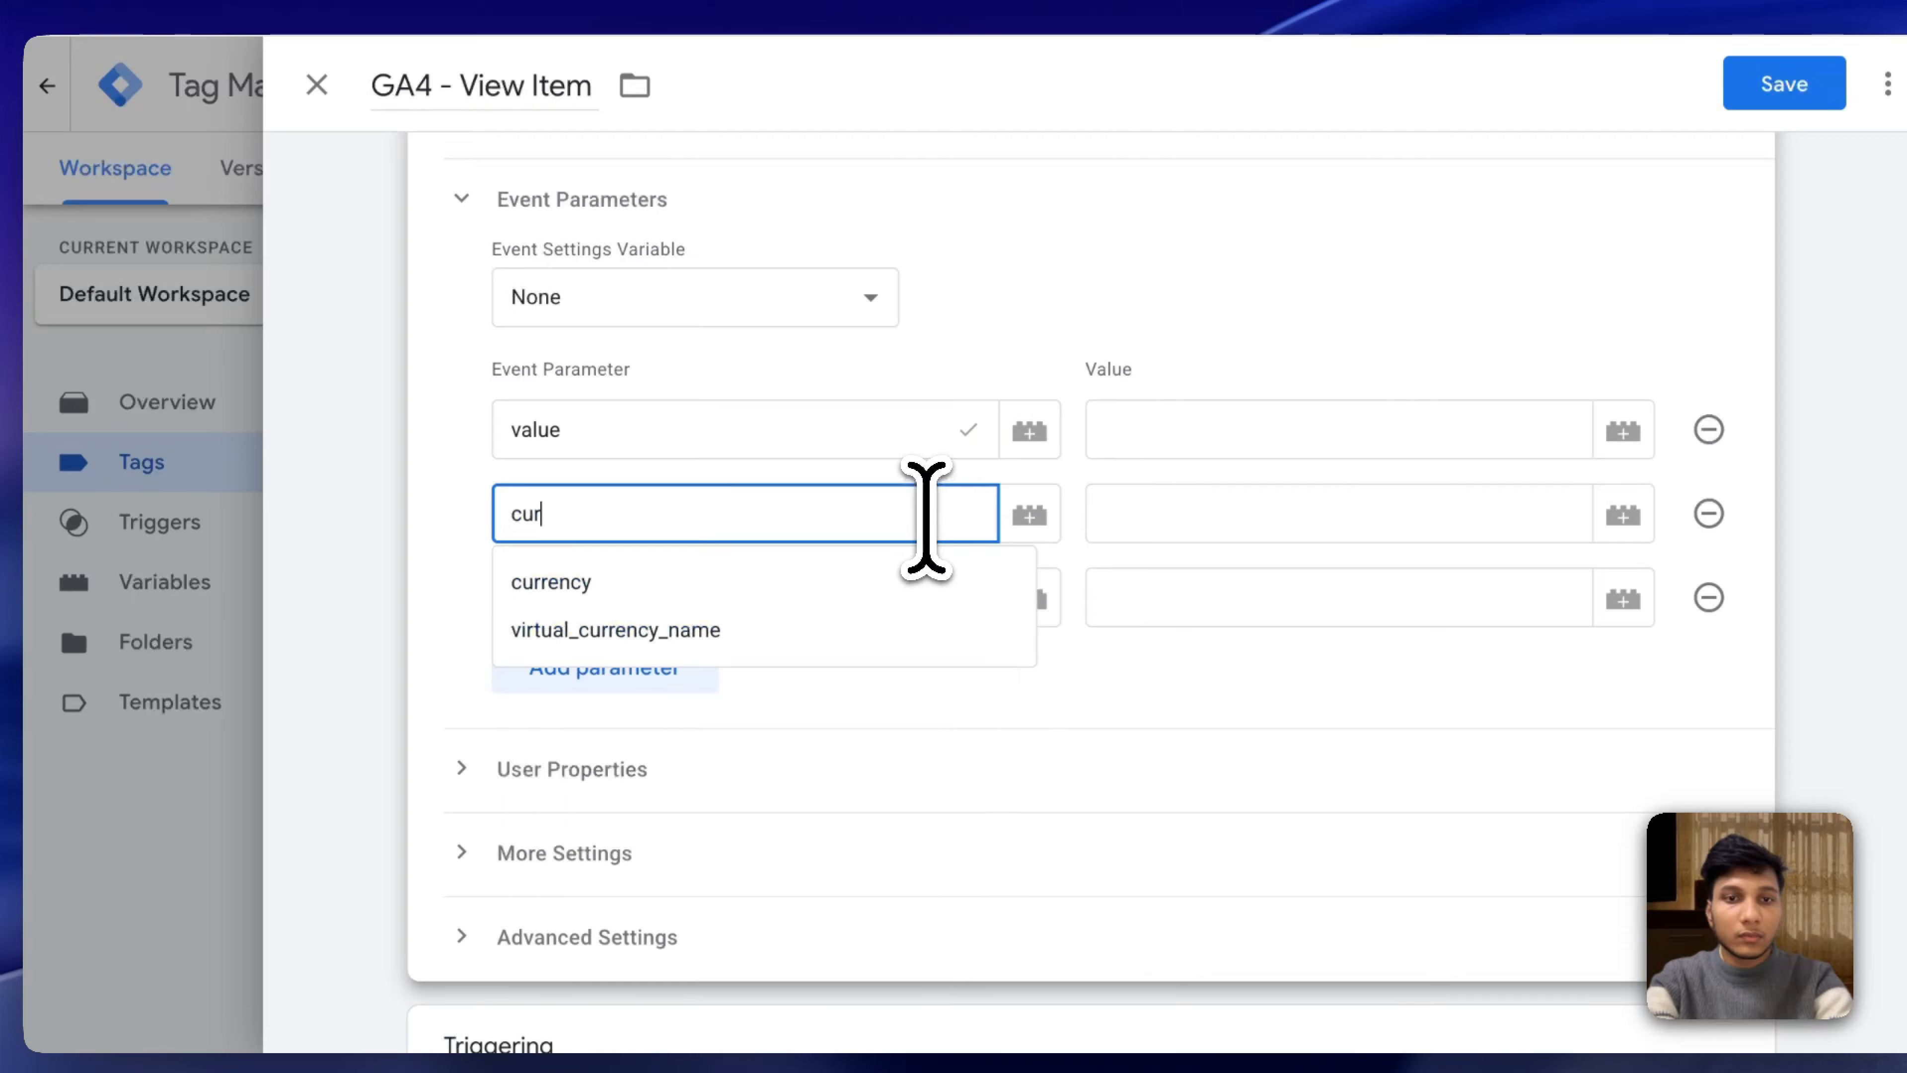
left_click(927, 518)
type("cur")
left_click(909, 584)
type("ite")
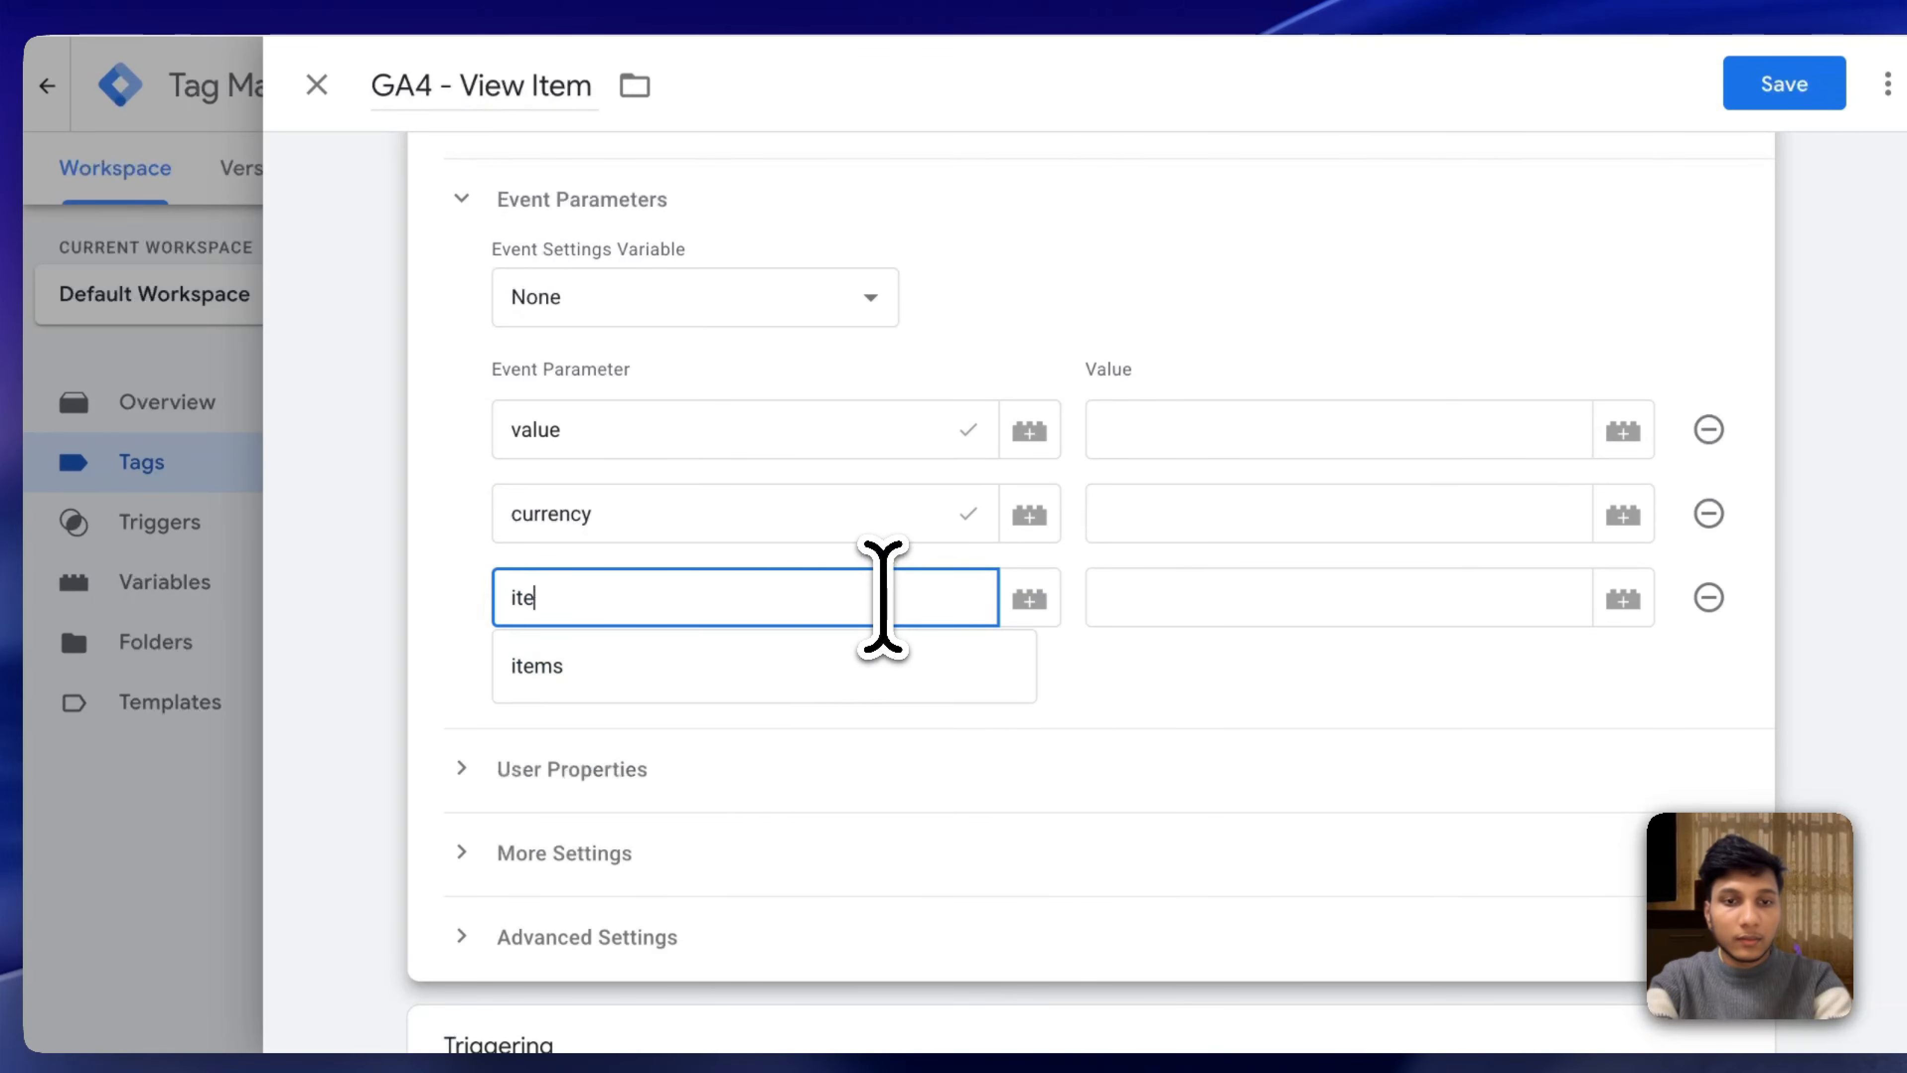
left_click(845, 661)
Set the value of the tag's value parameter to the variable {{DL - Value}}.
left_click(1132, 443)
type("{")
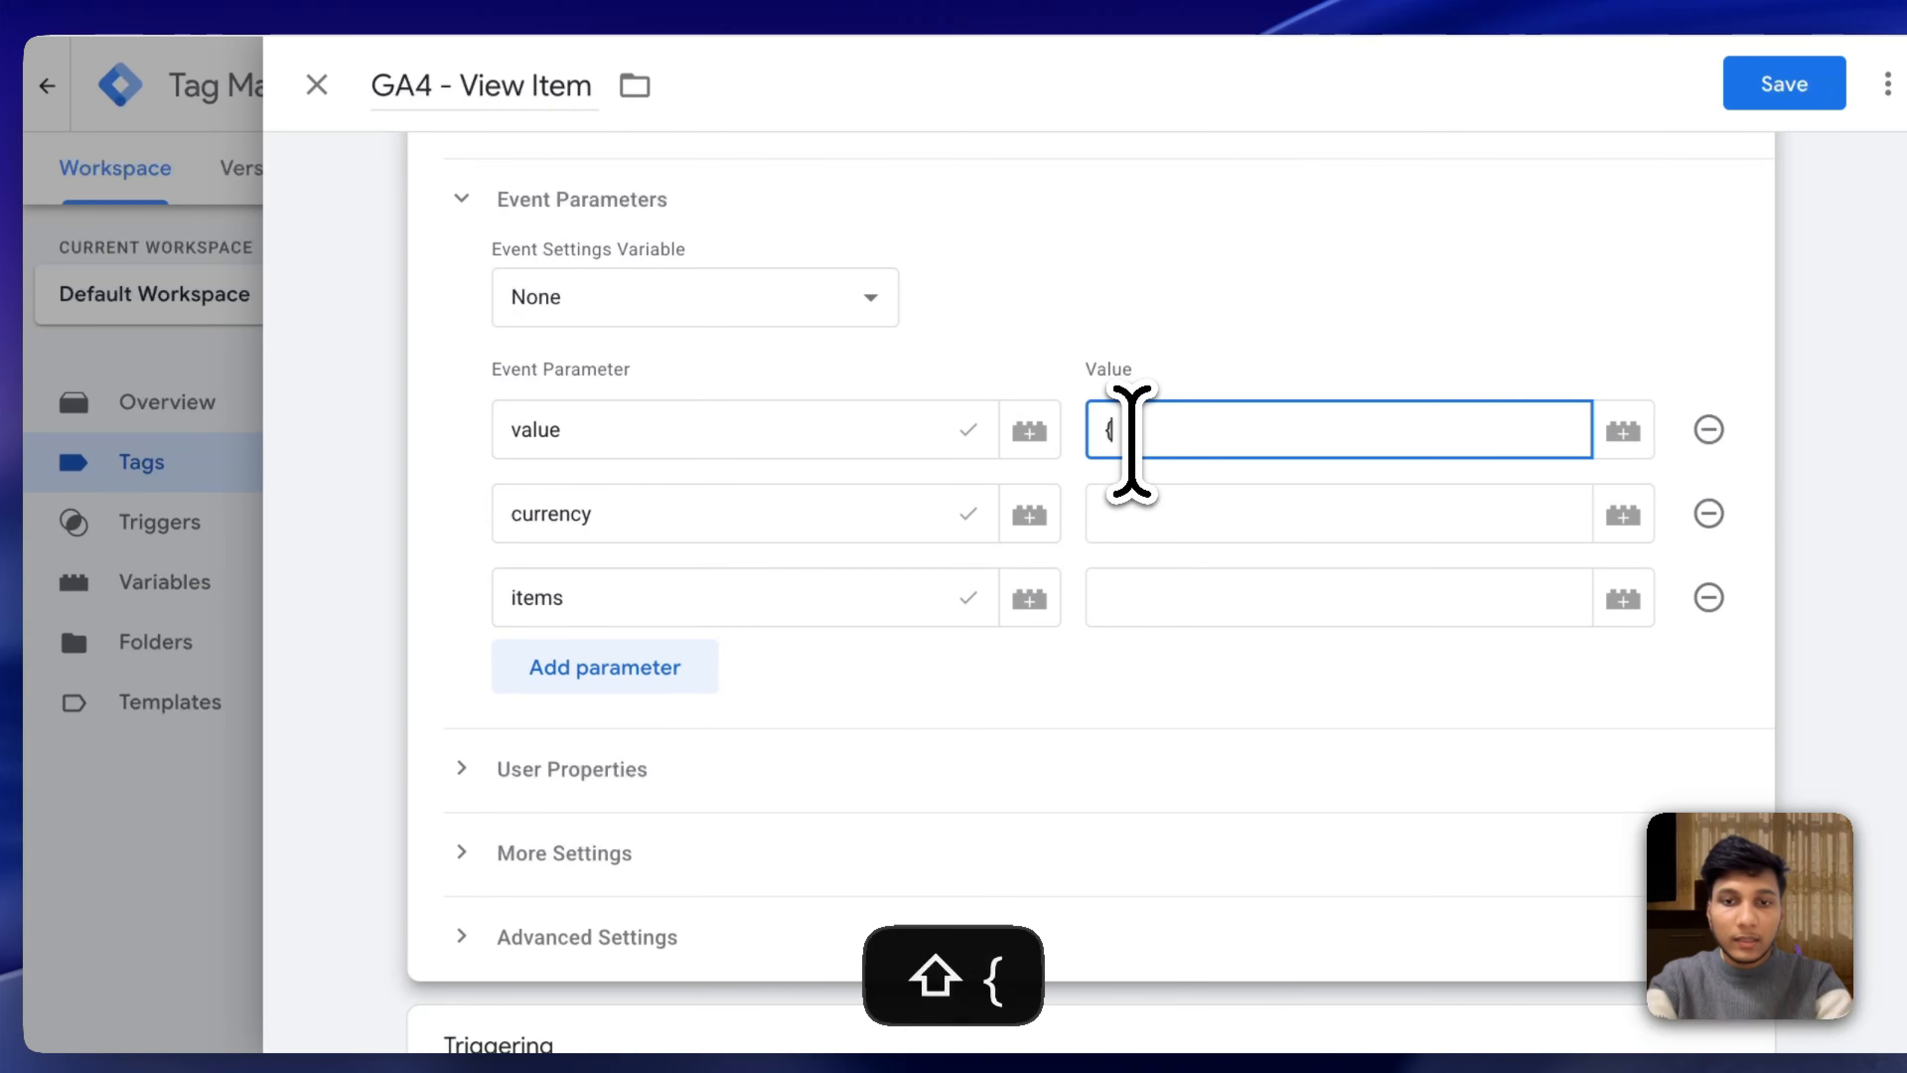
type("{DL - Value")
left_click(1173, 501)
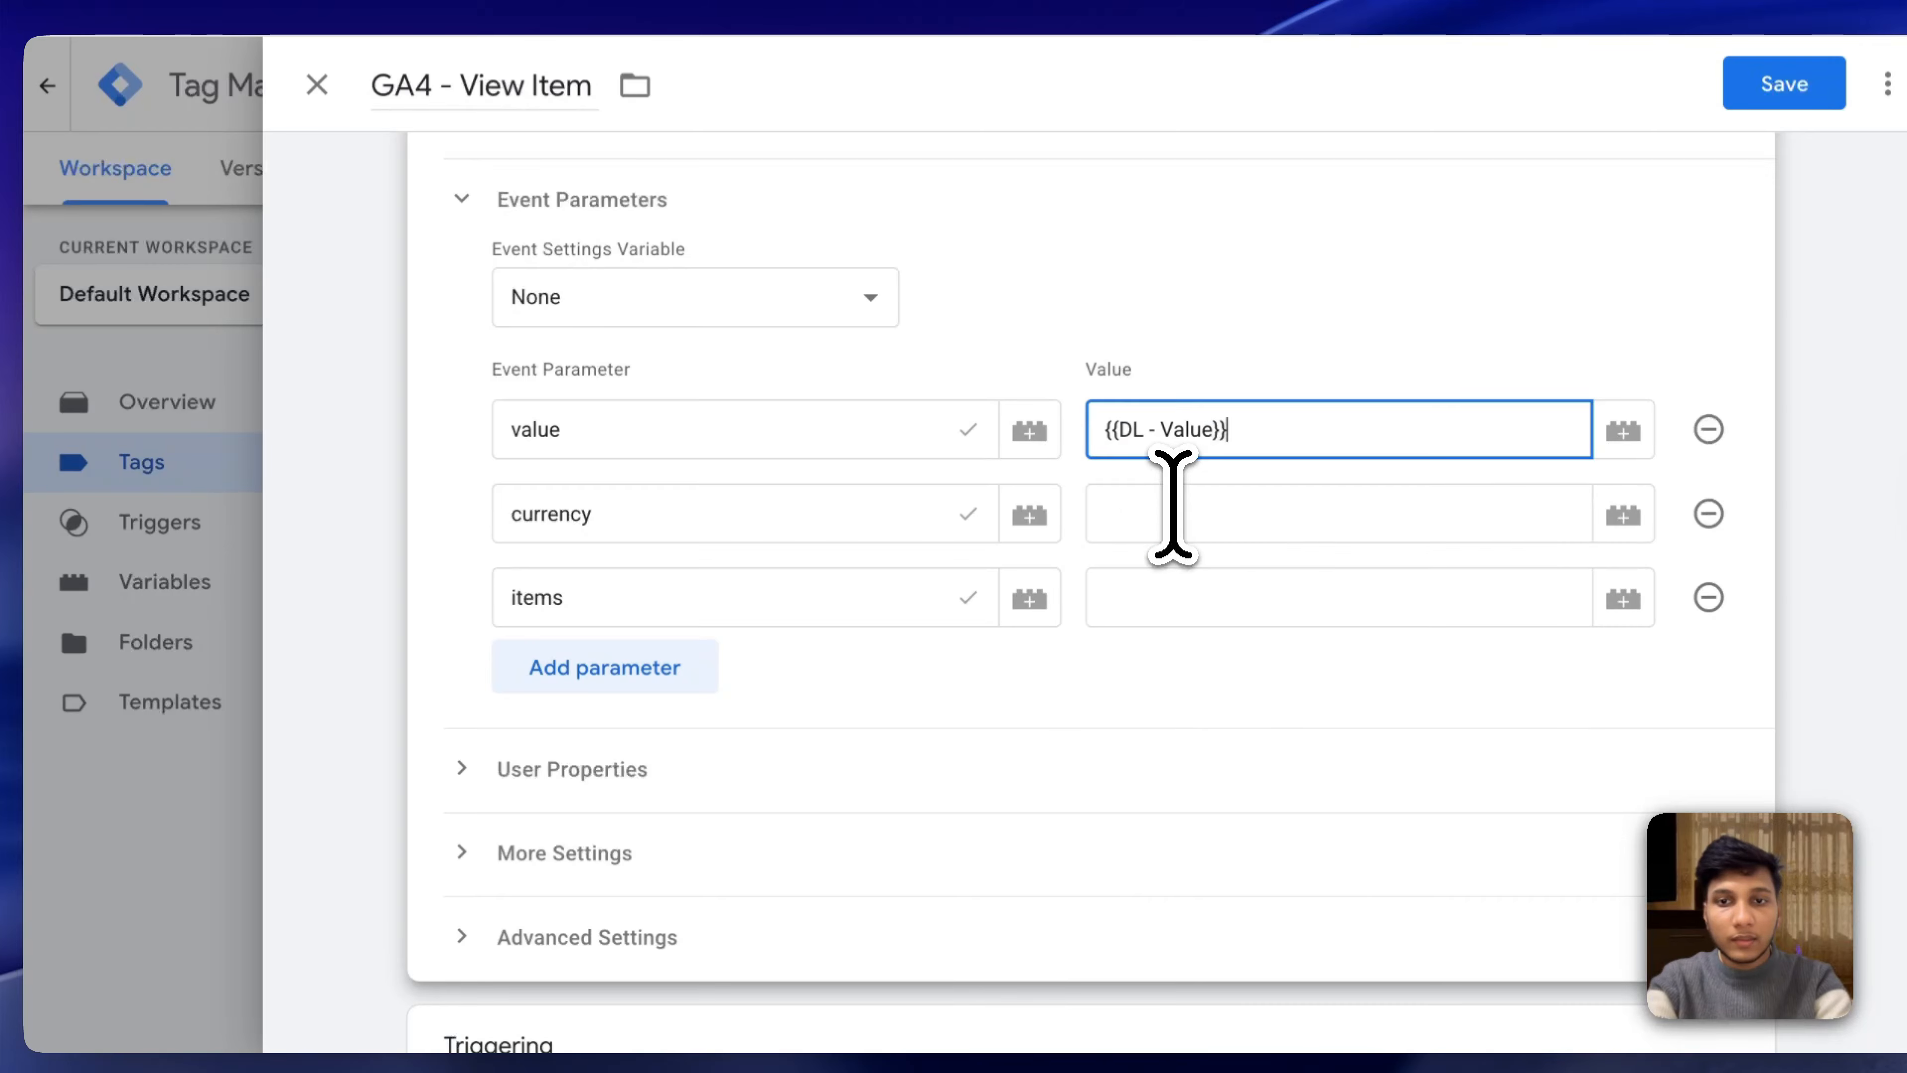
type("{{curr")
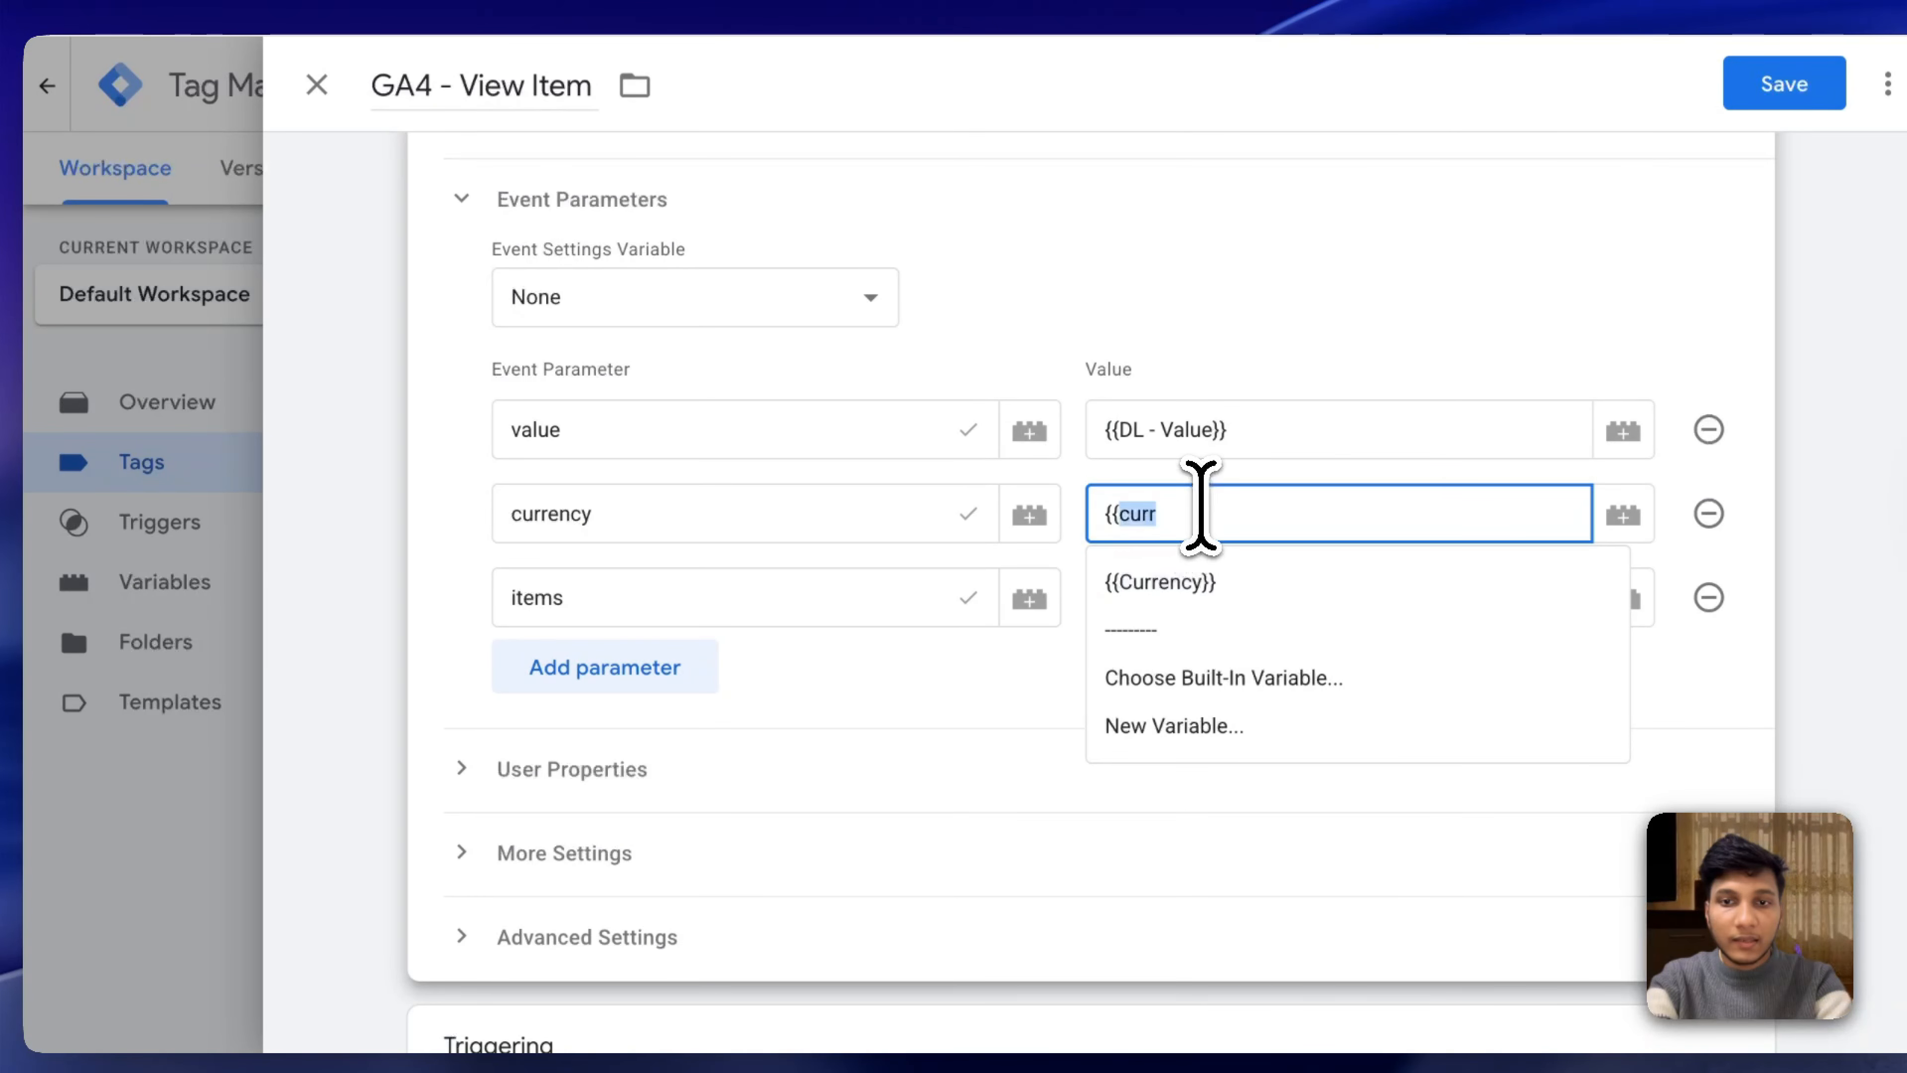
key("BackSpace")
key("BackSpace")
key("BackSpace")
Copy the currency code BDT from the akview_item event in the preview session and paste it as the currency parameter's value.
left_click(933, 5)
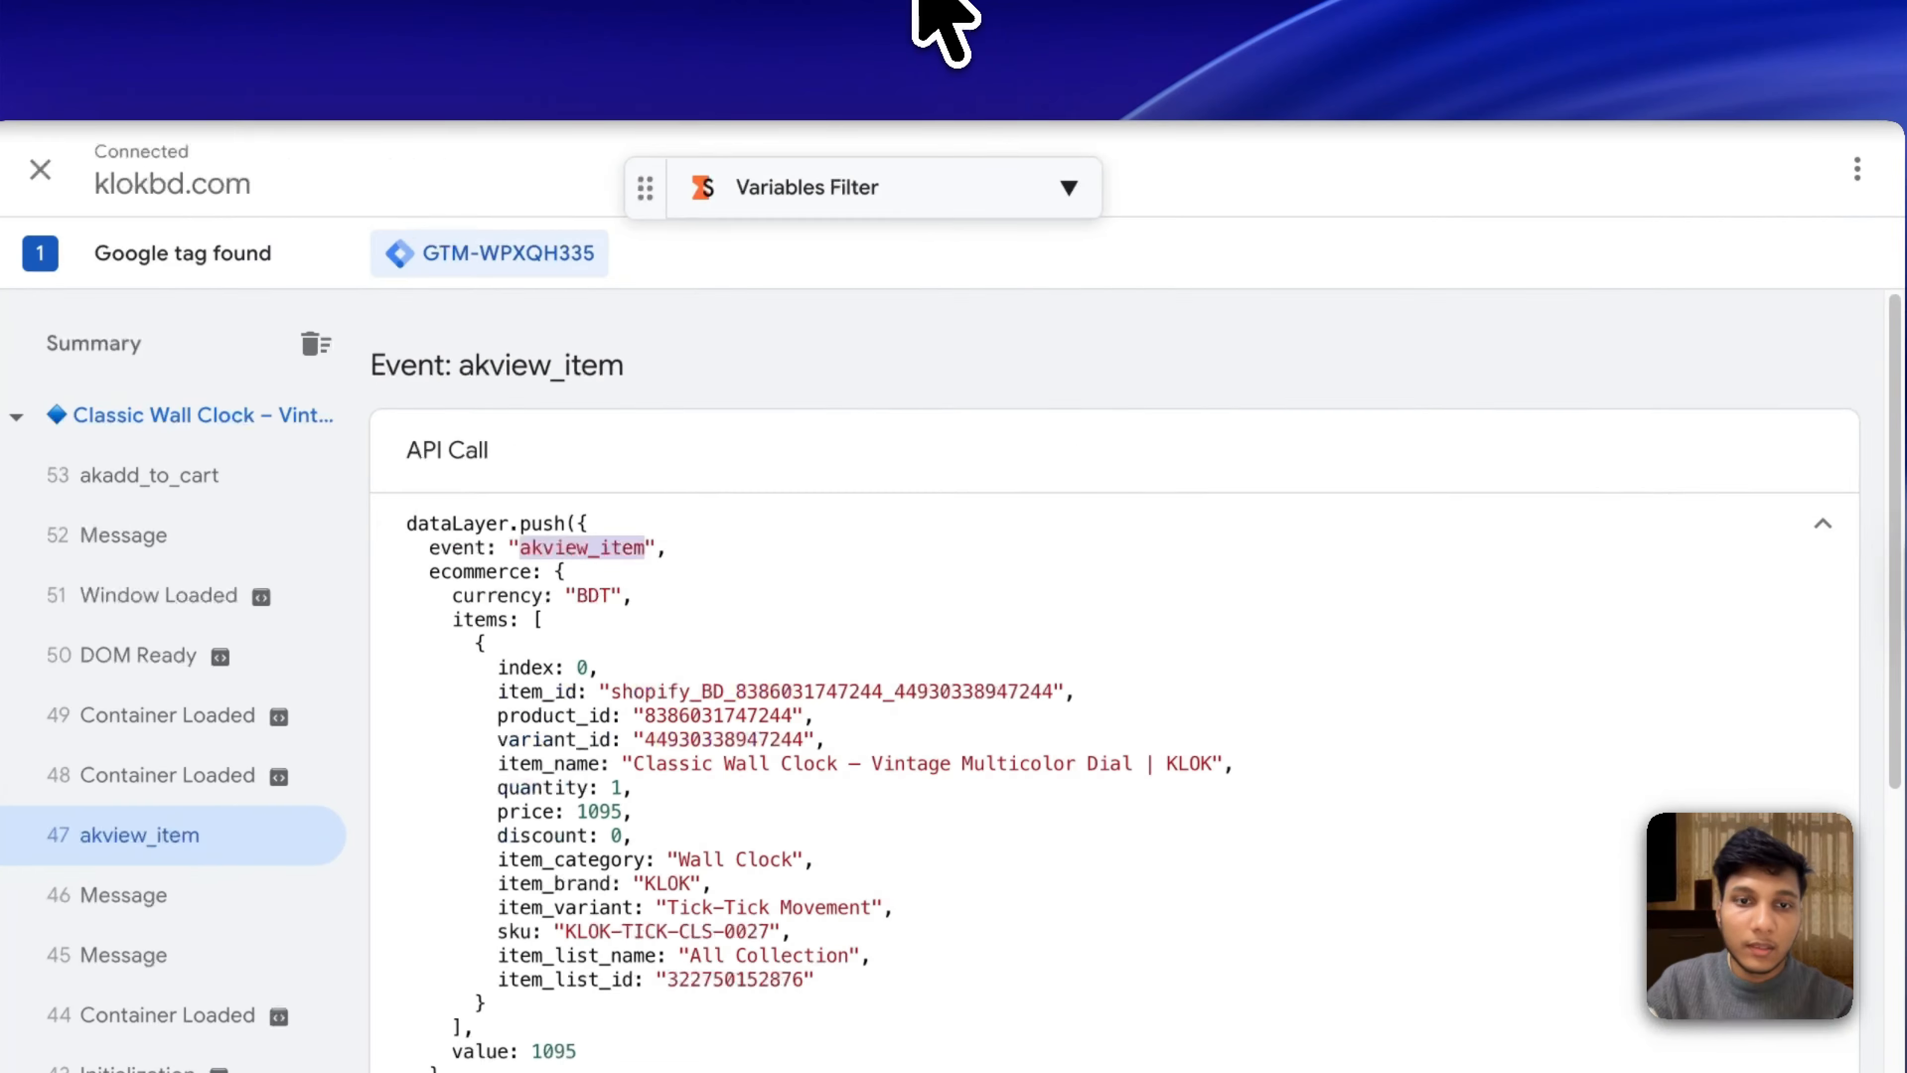
scroll(781, 736, "down", 3)
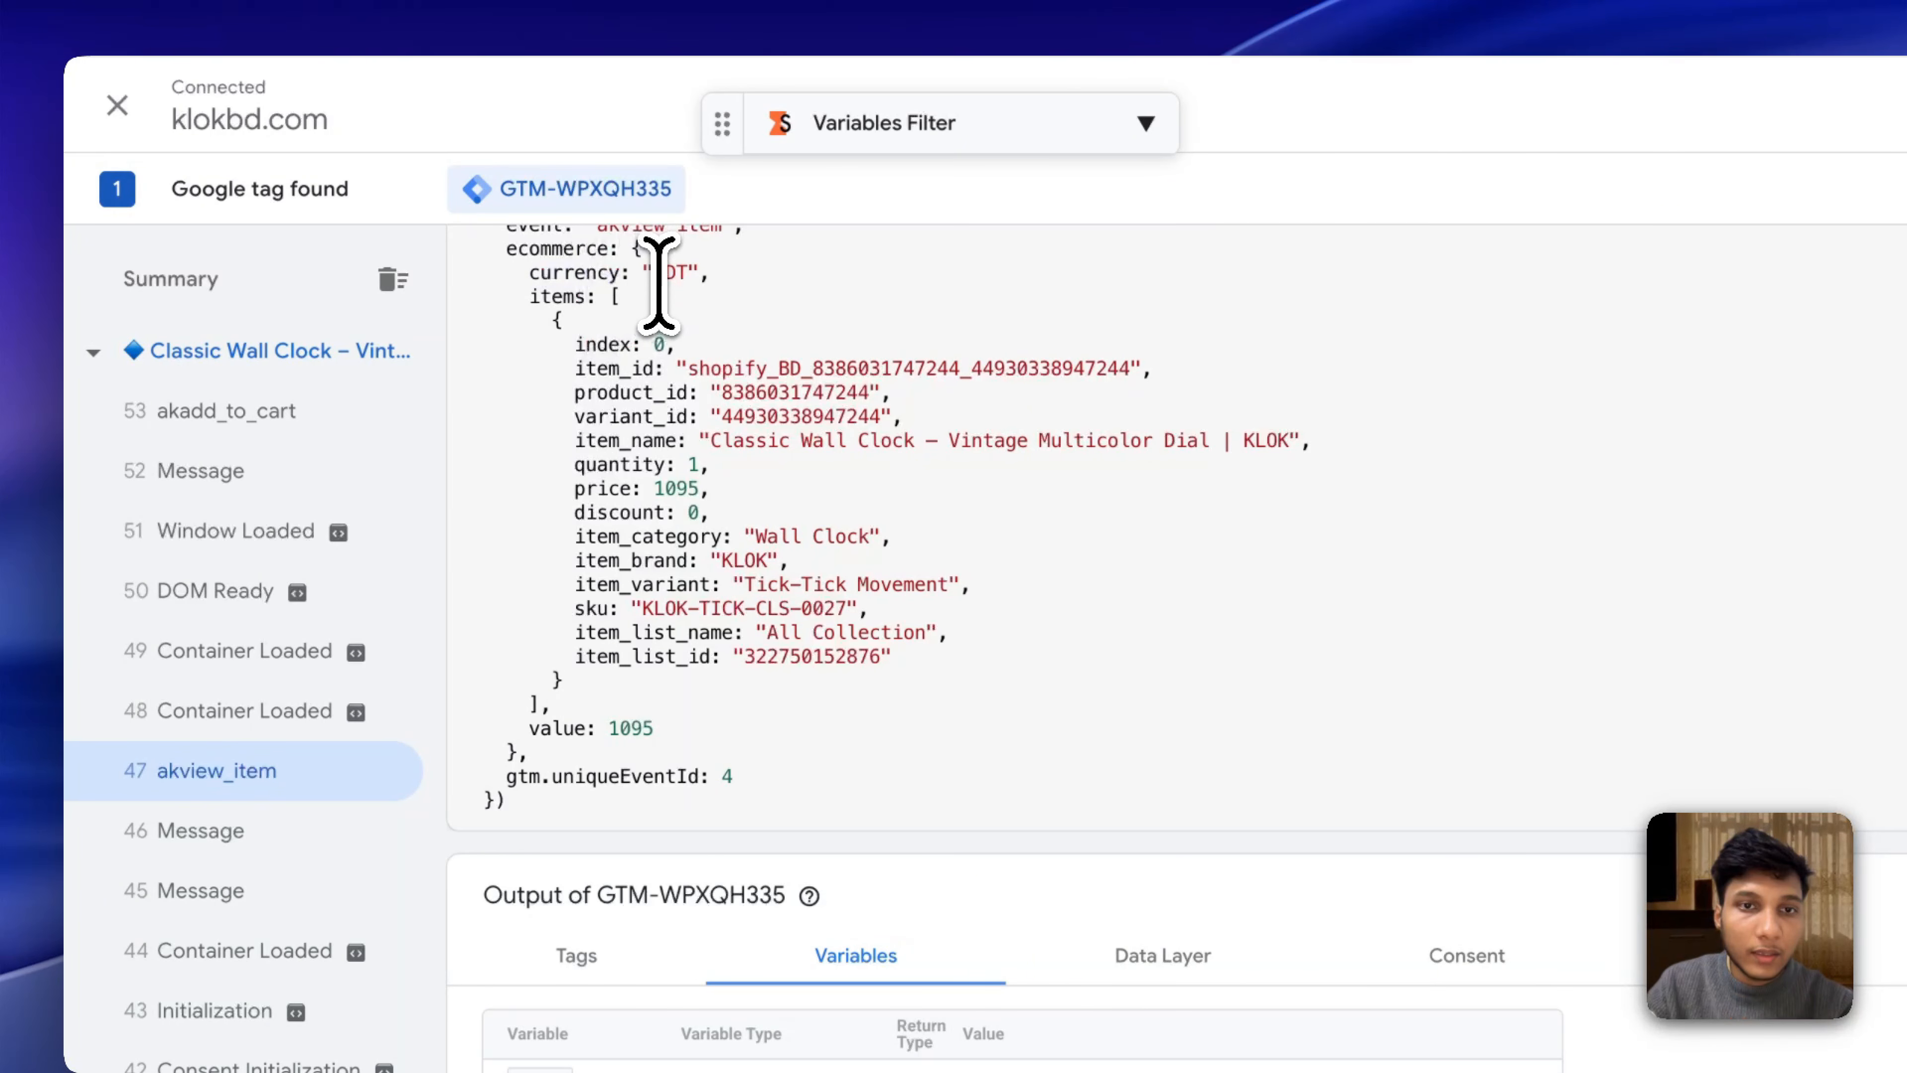
key("super+c")
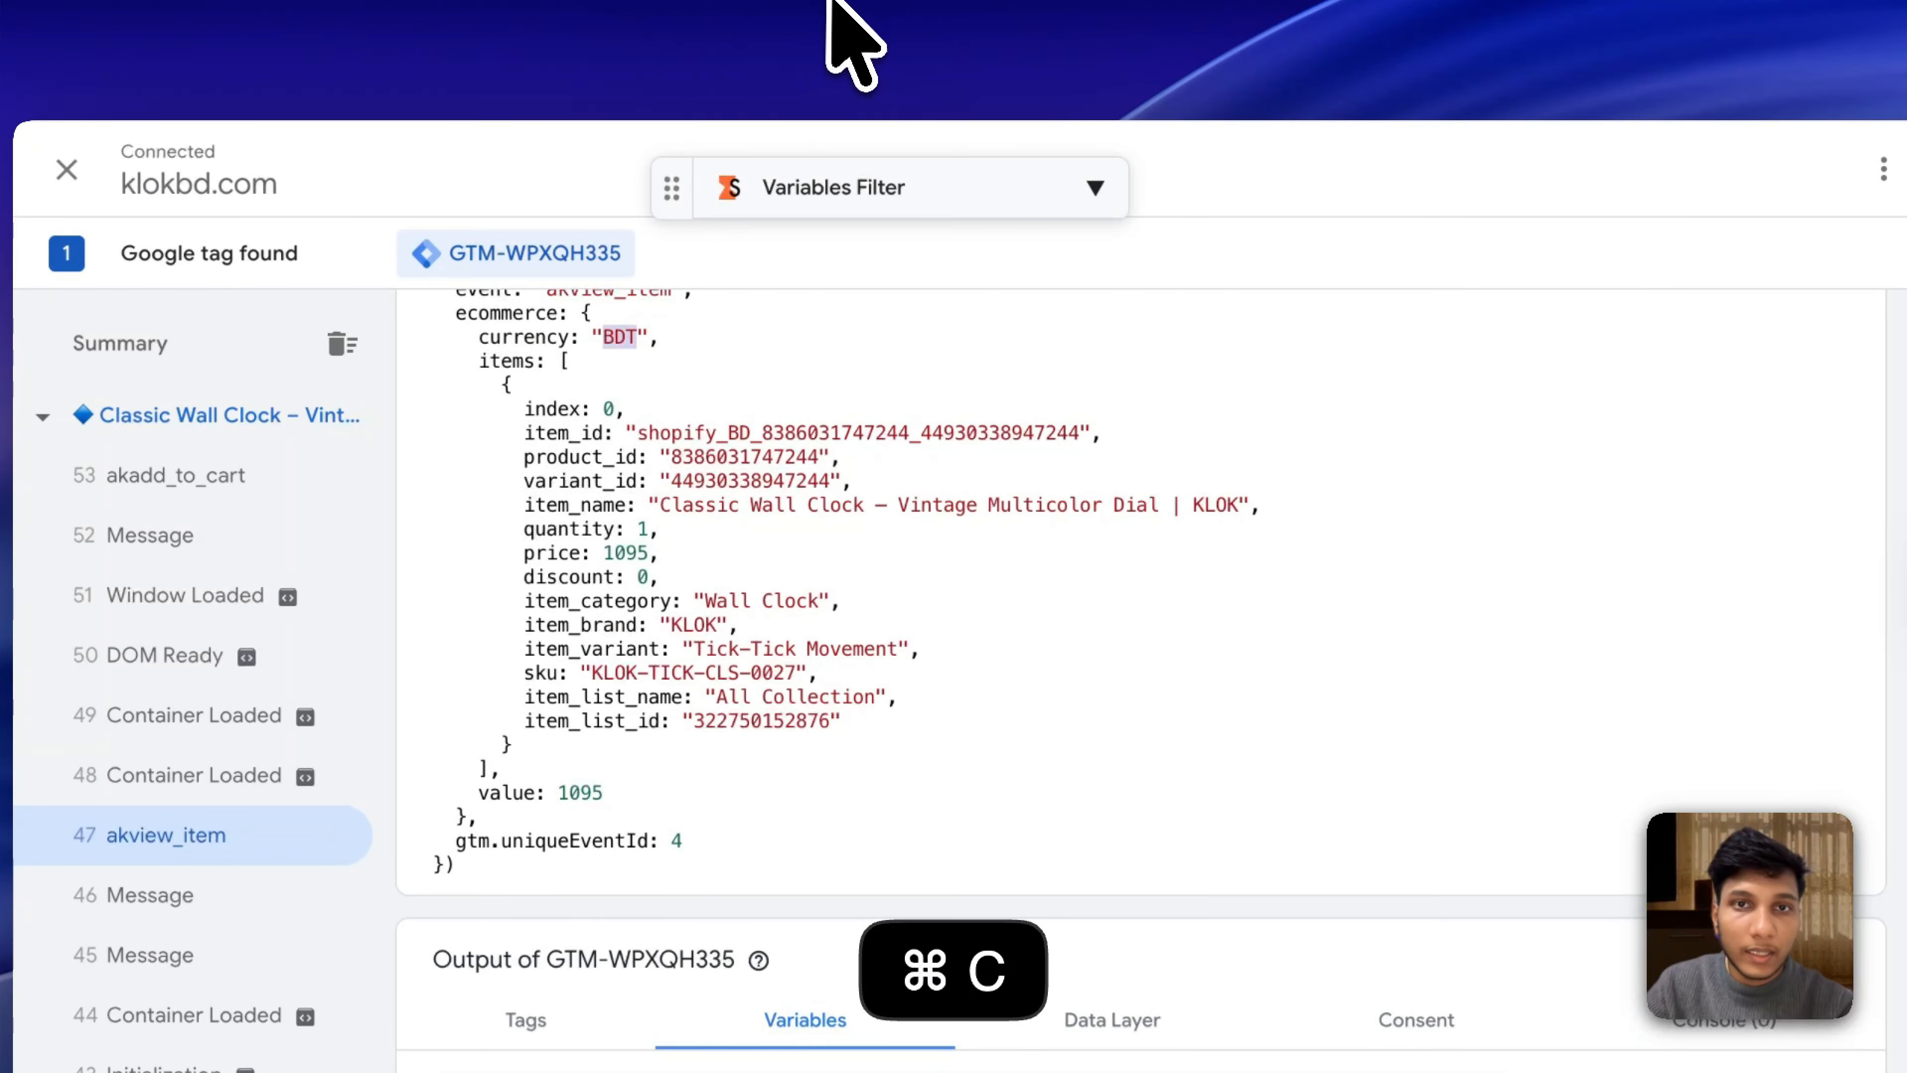
left_click(839, 23)
key("super+v")
Start a new variable for the items parameter's value and set its type to Data Layer Variable.
left_click(1114, 680)
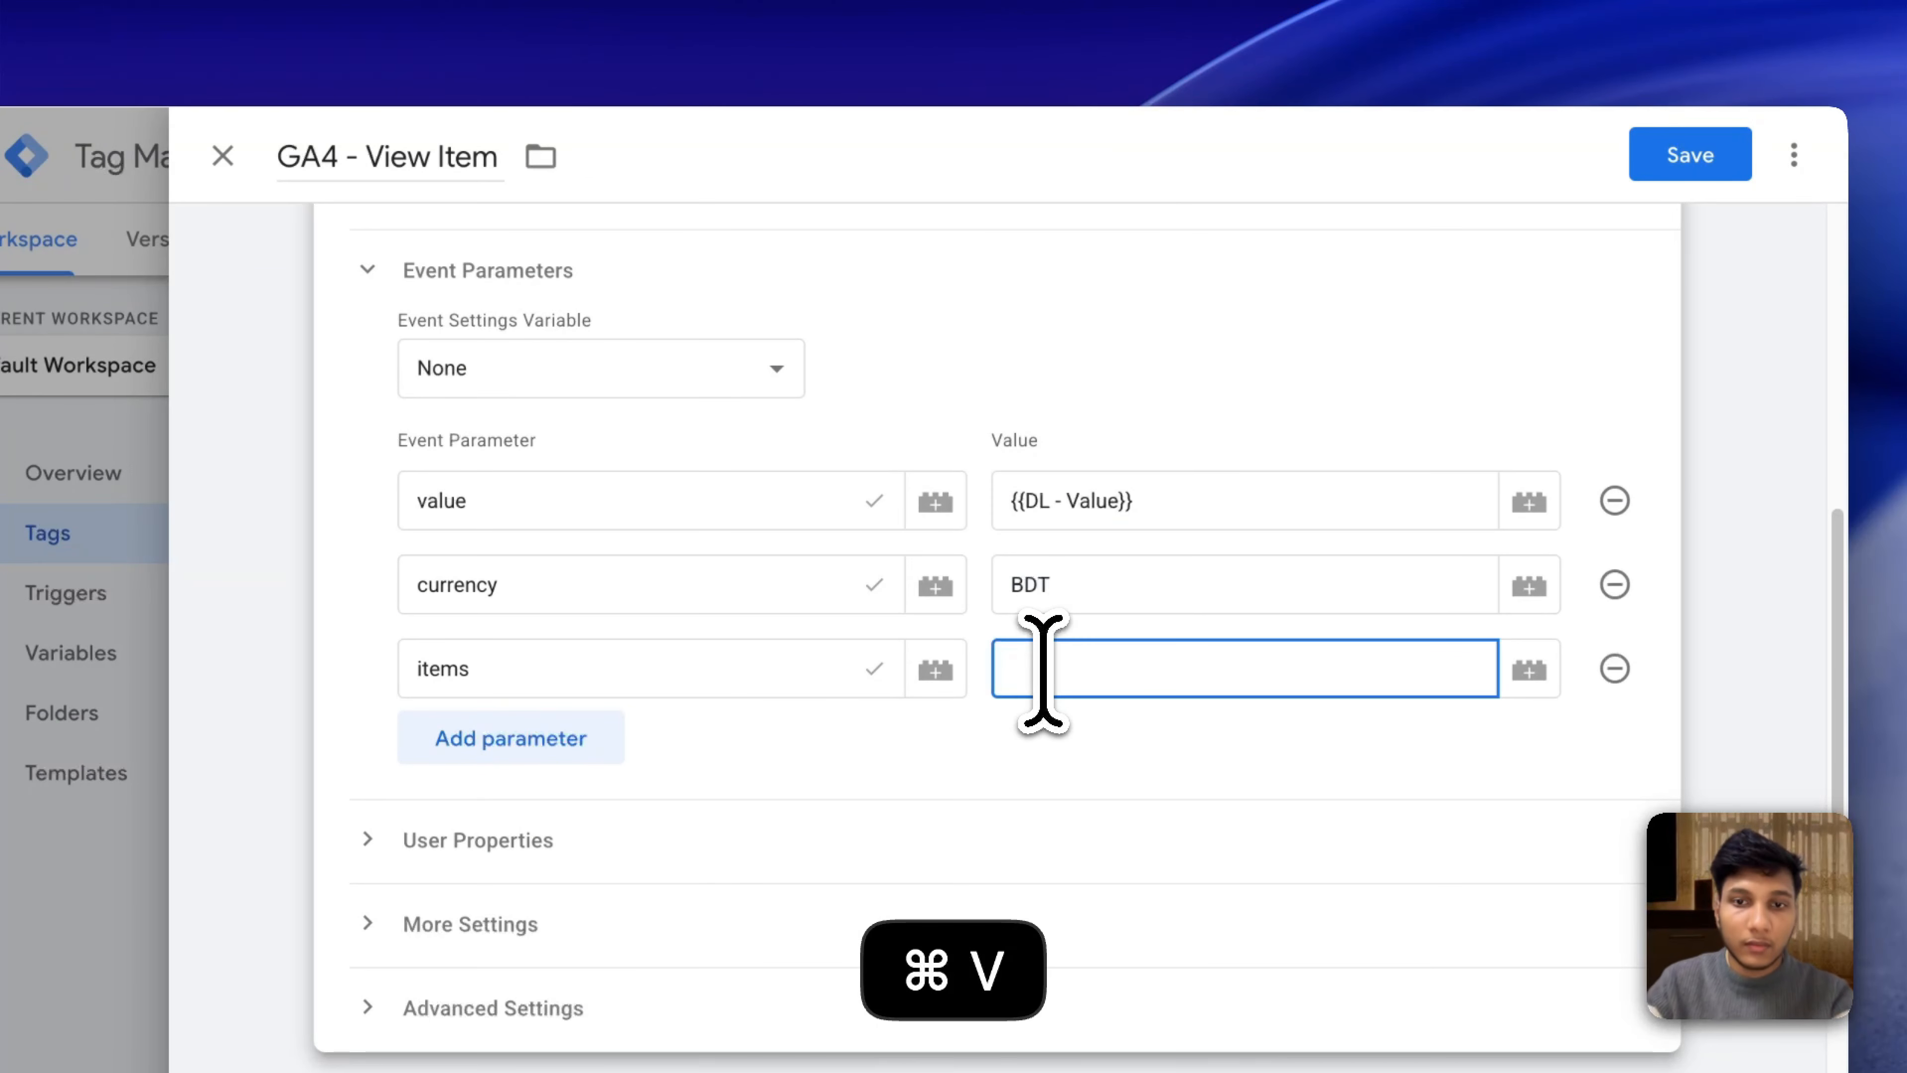
left_click(1529, 668)
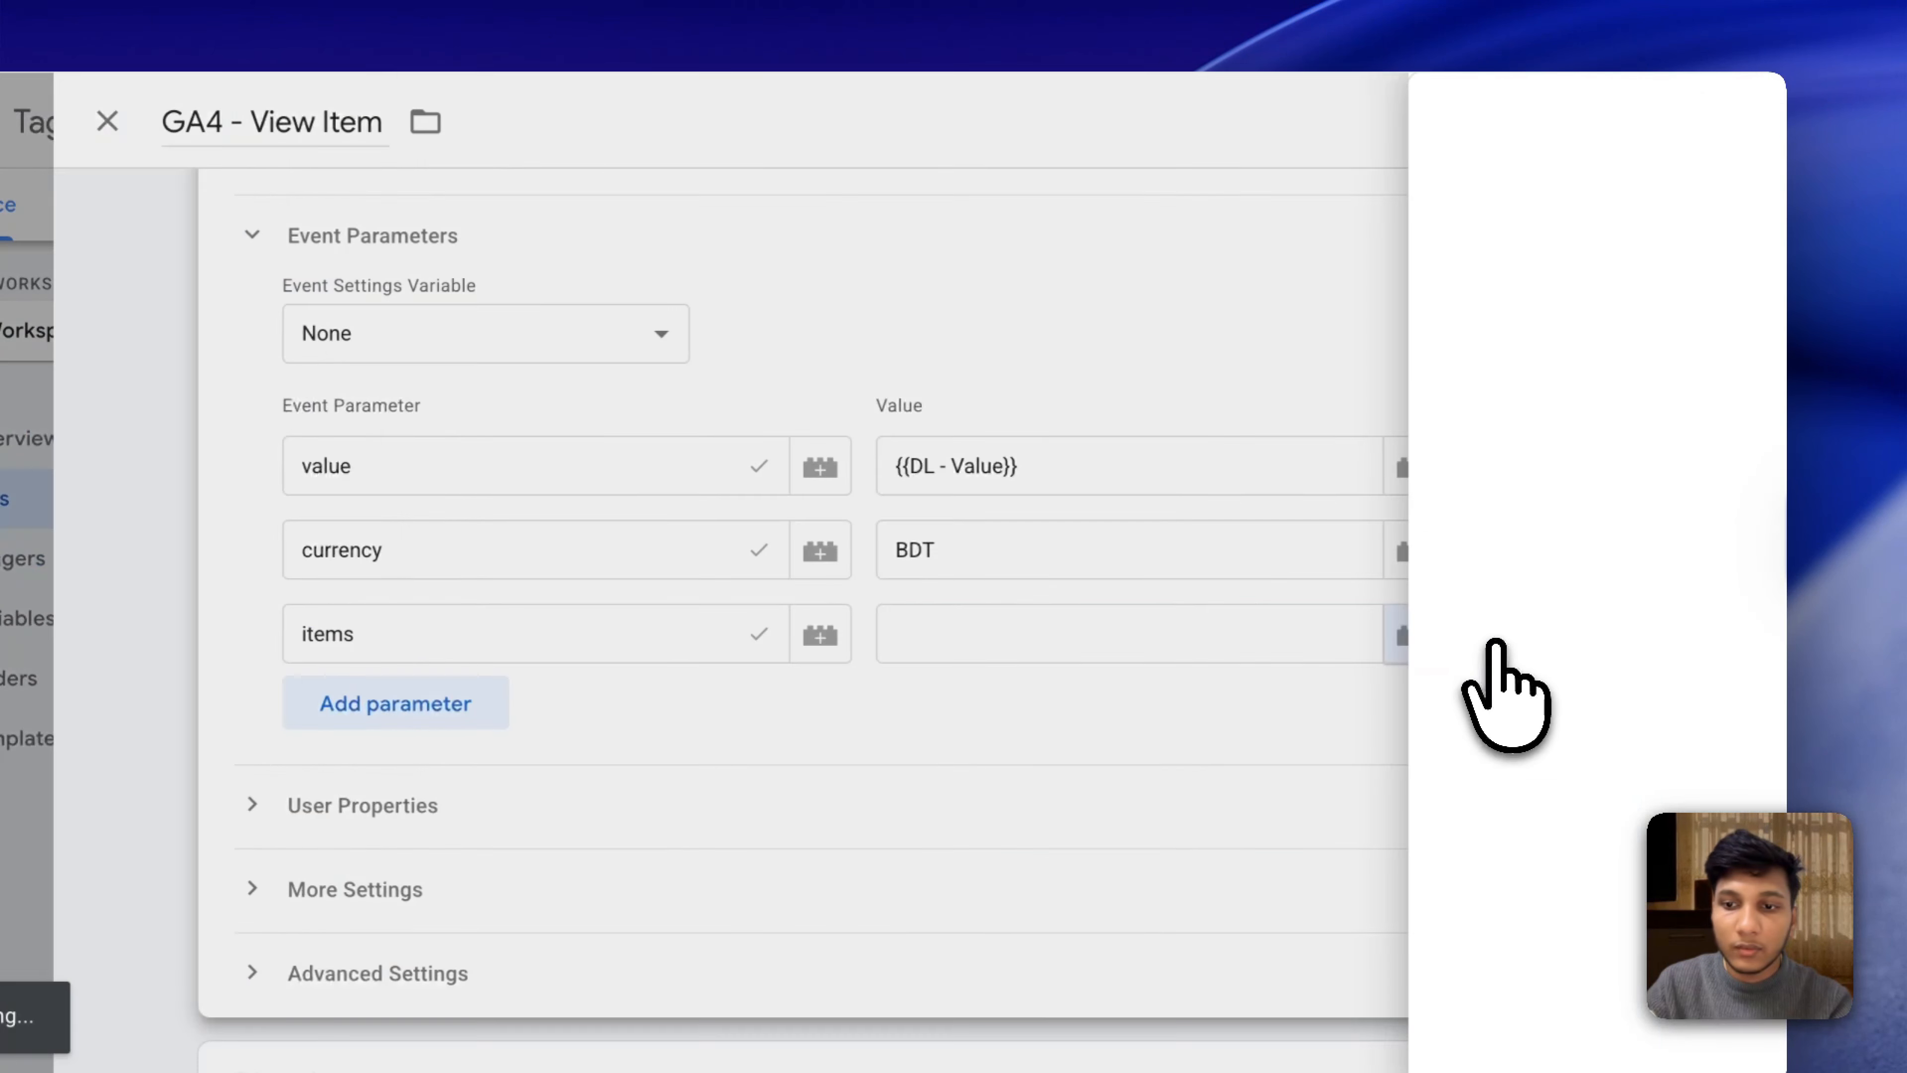
left_click(1714, 116)
left_click(1385, 260)
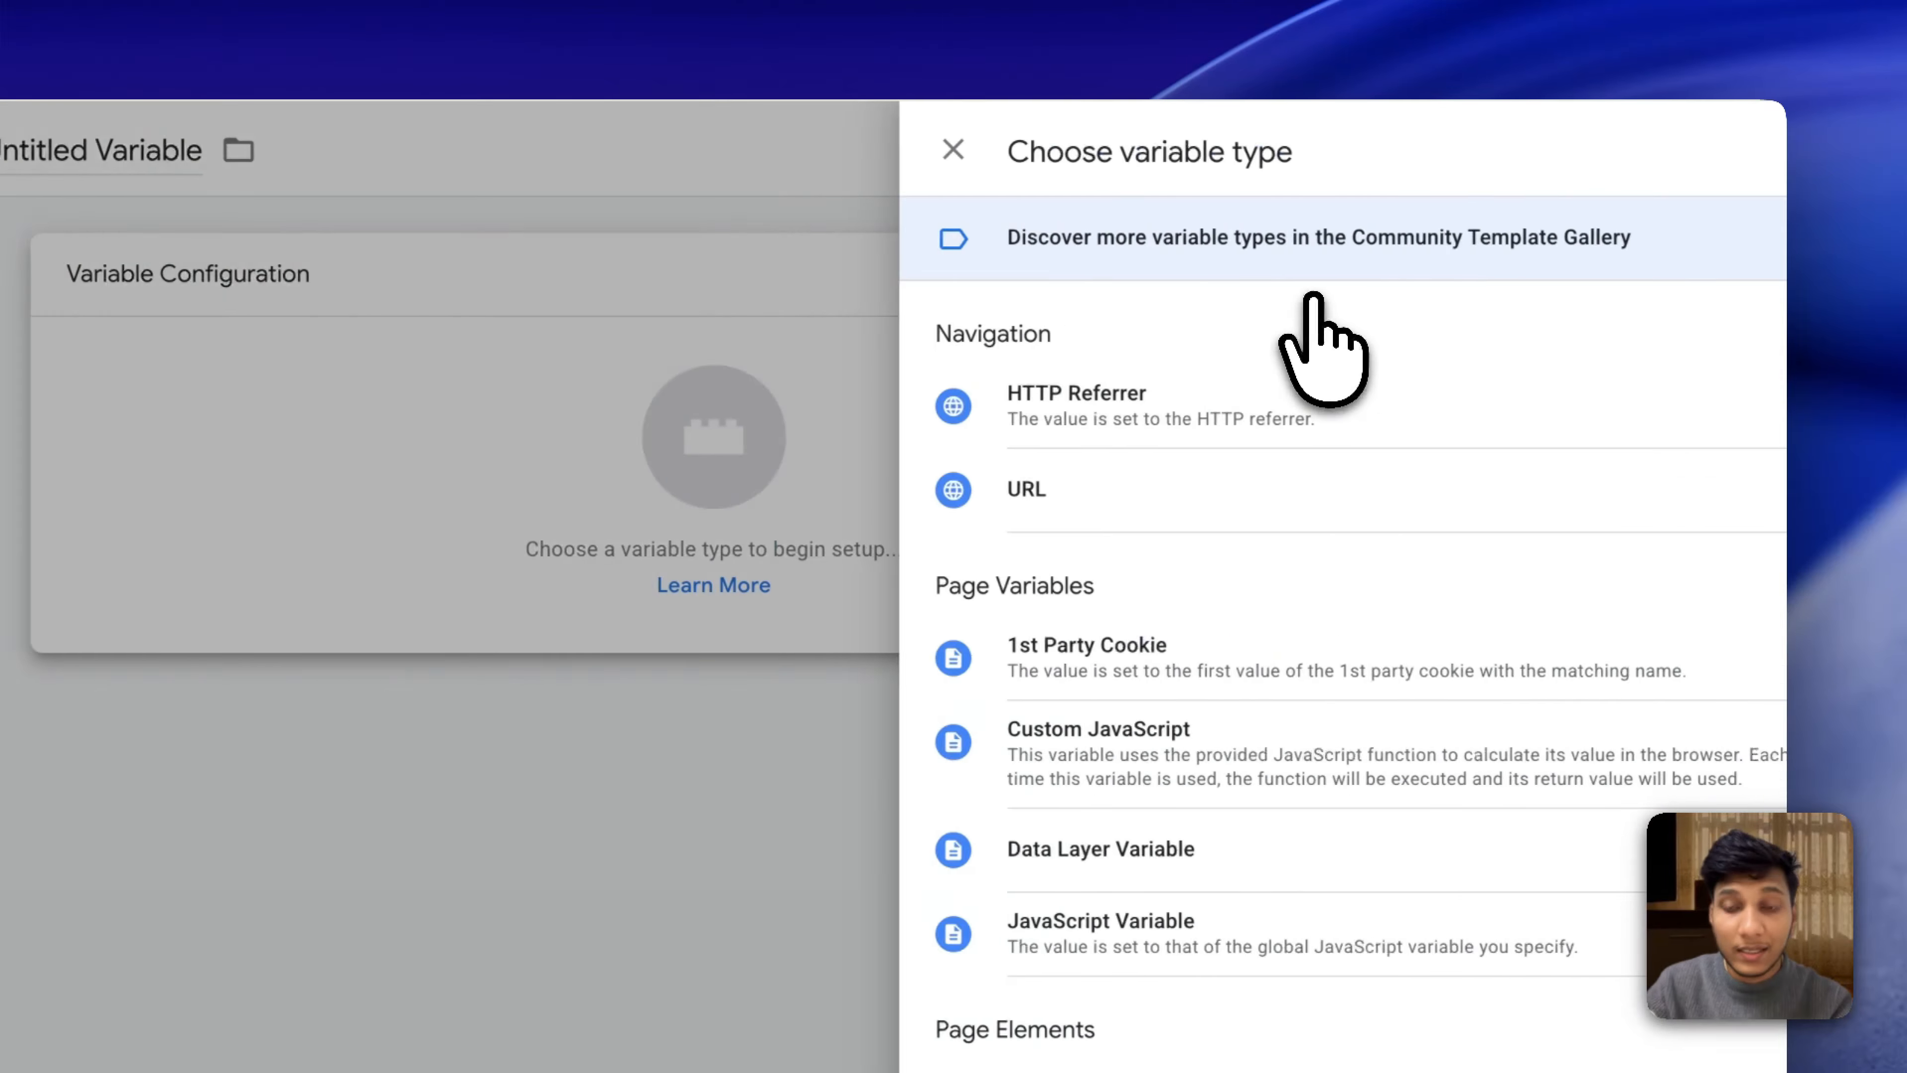
scroll(1374, 496, "down", 3)
left_click(1389, 849)
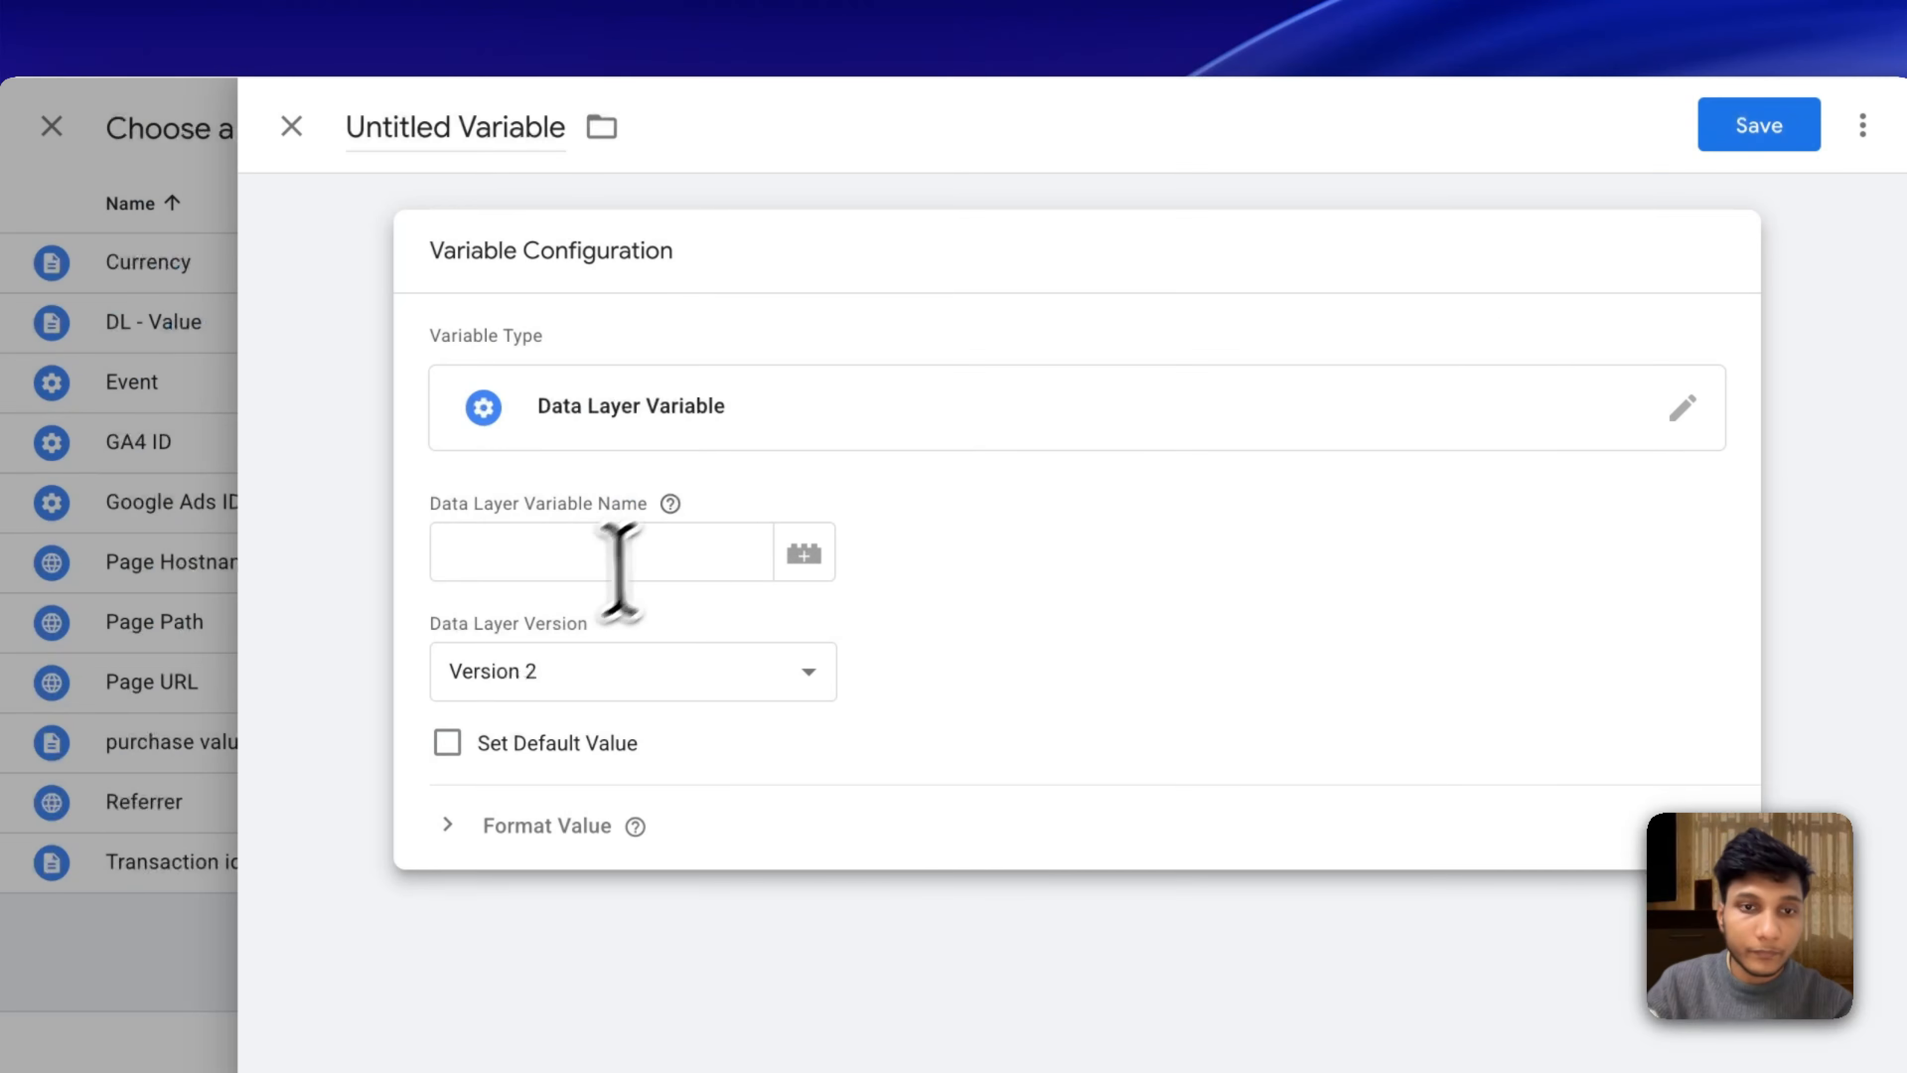
Build the Data Layer Variable Name as ecommerce.items by copying both keys from the akview_item event in the preview session.
left_click(637, 556)
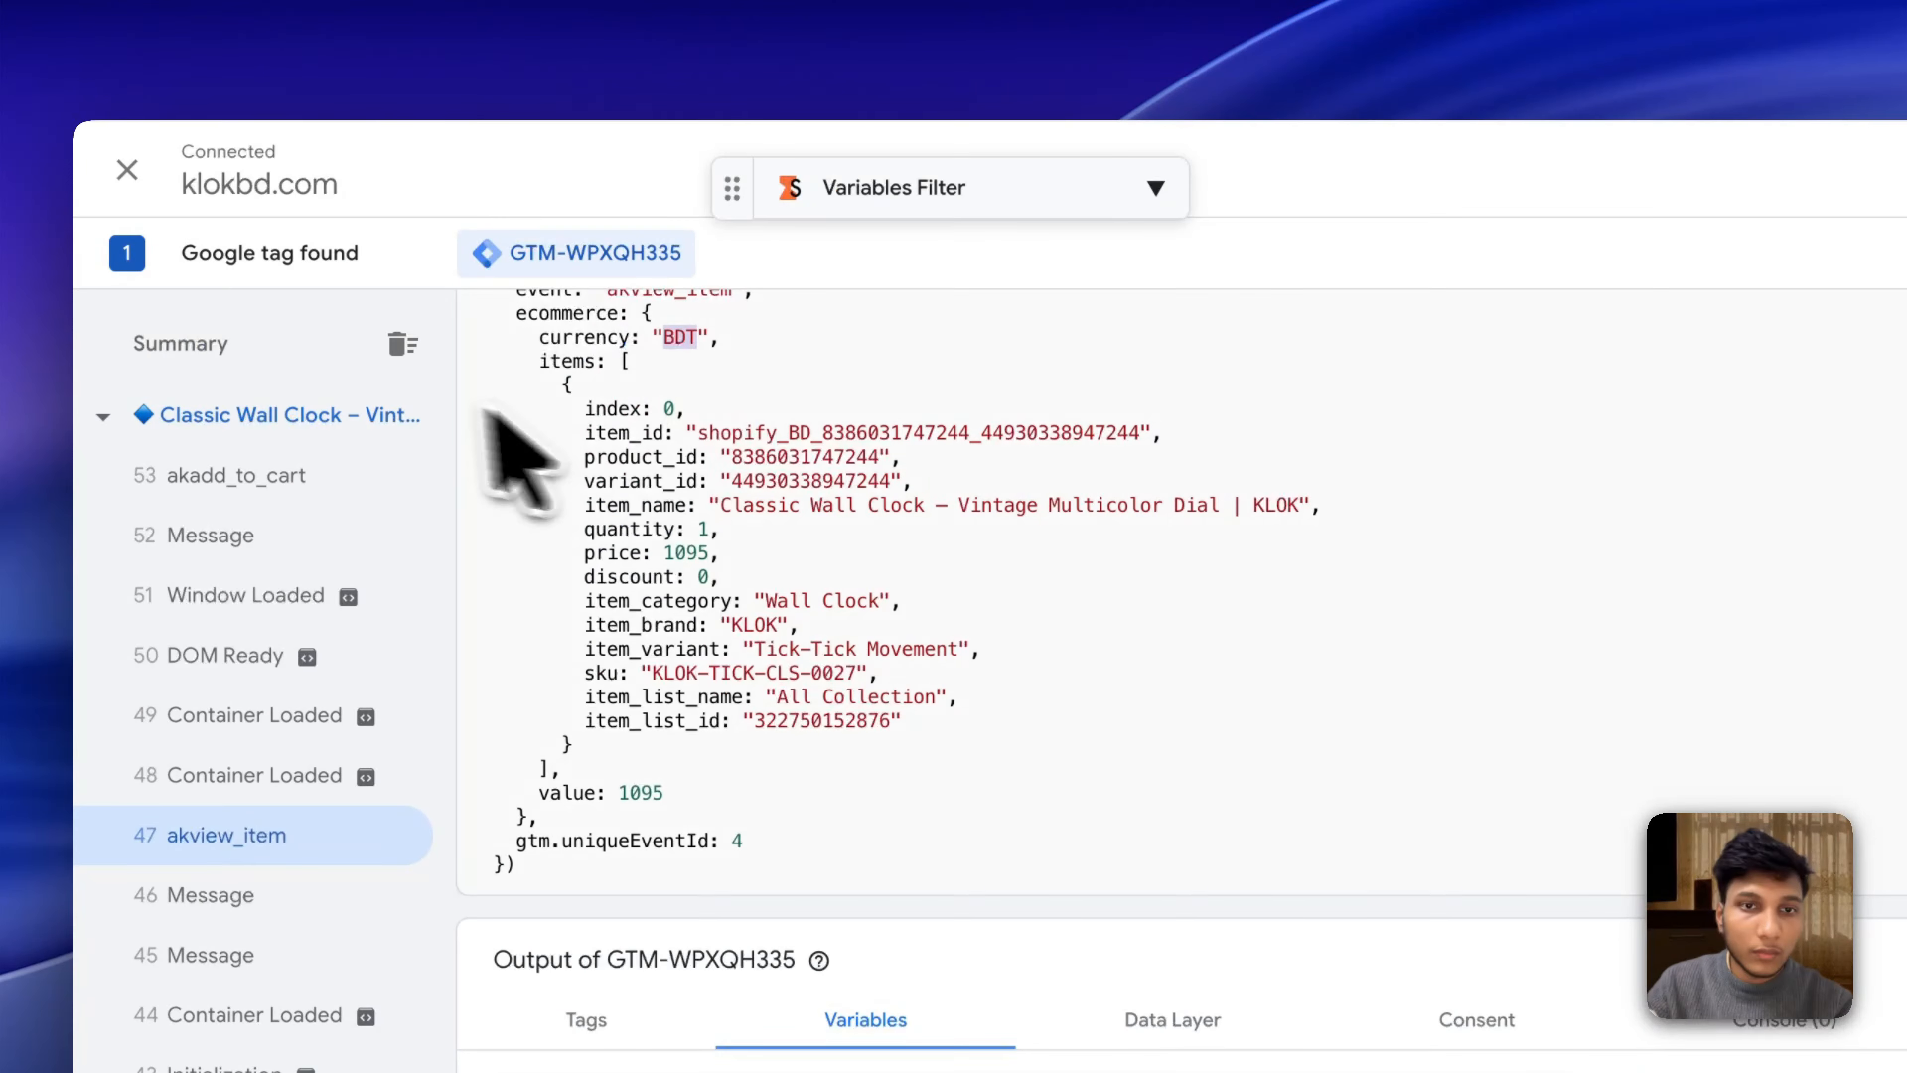
scroll(634, 449, "up", 3)
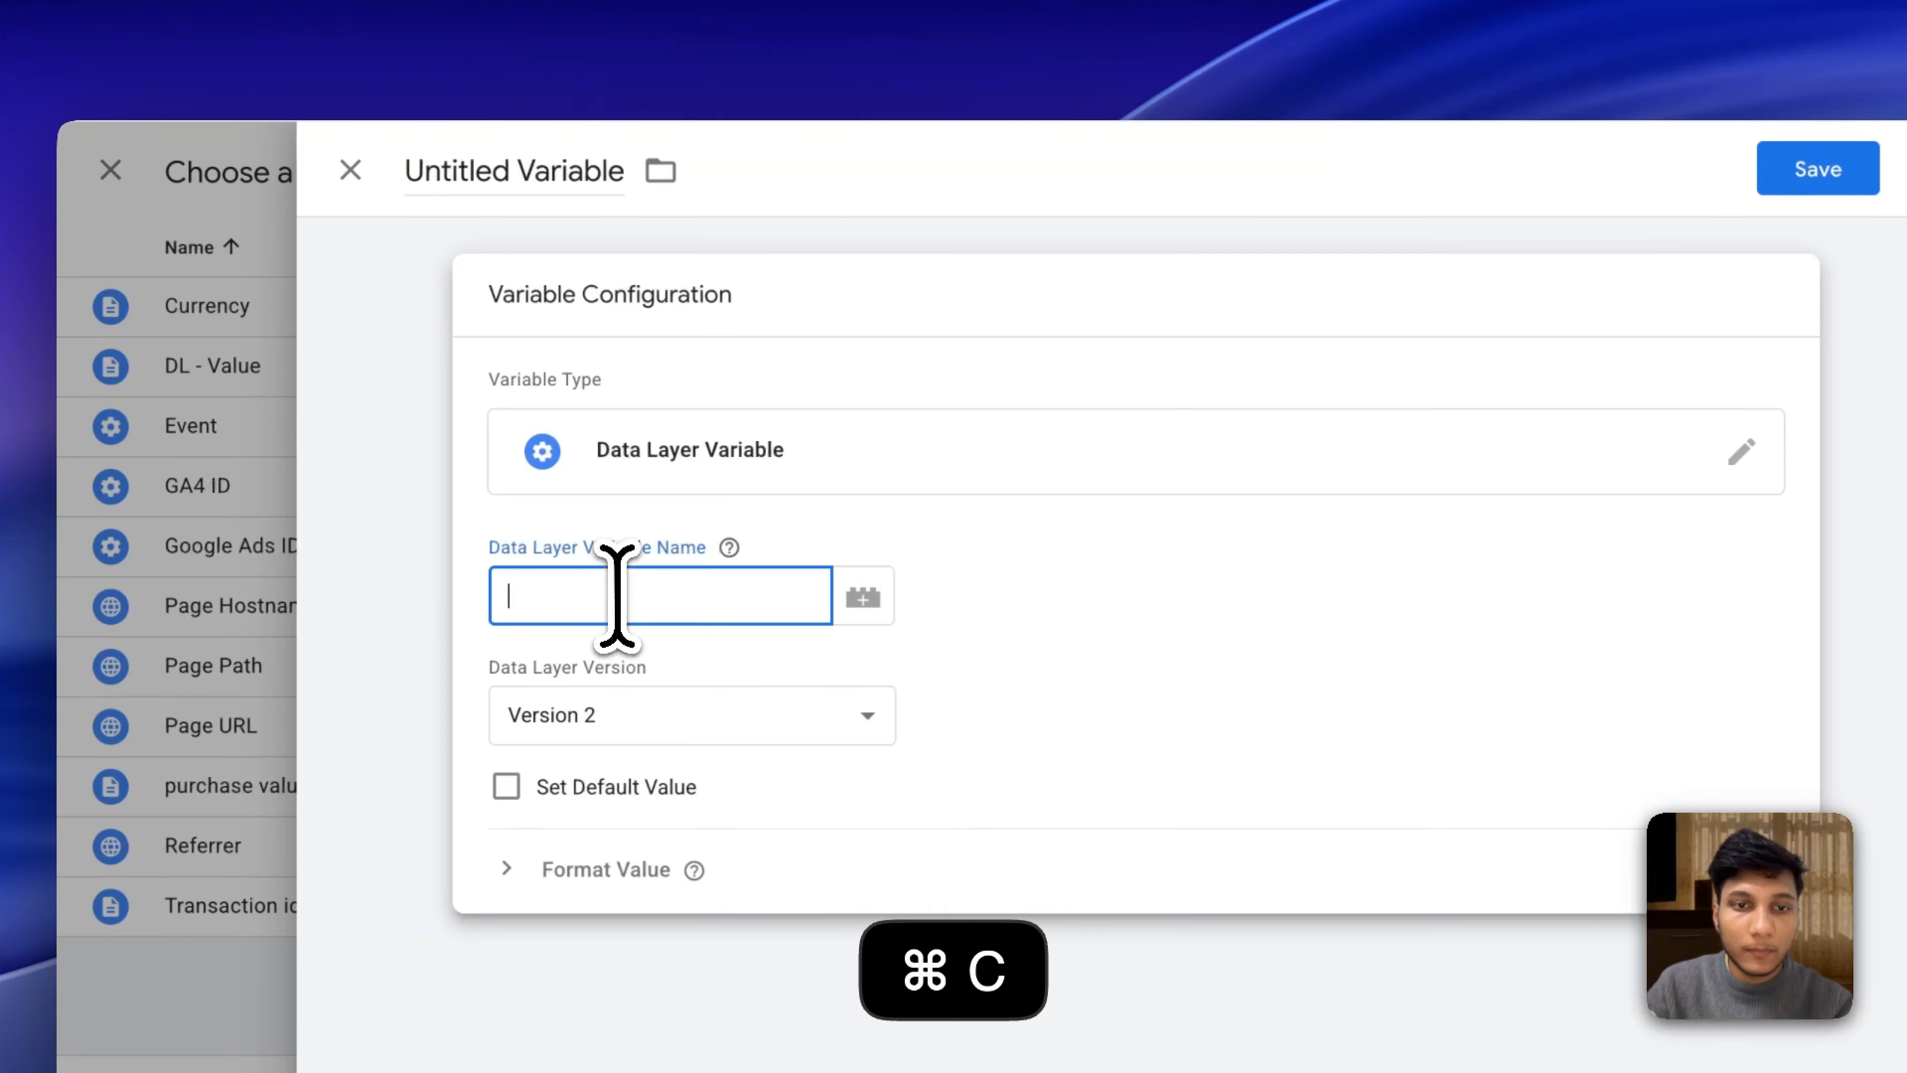
key("super+v")
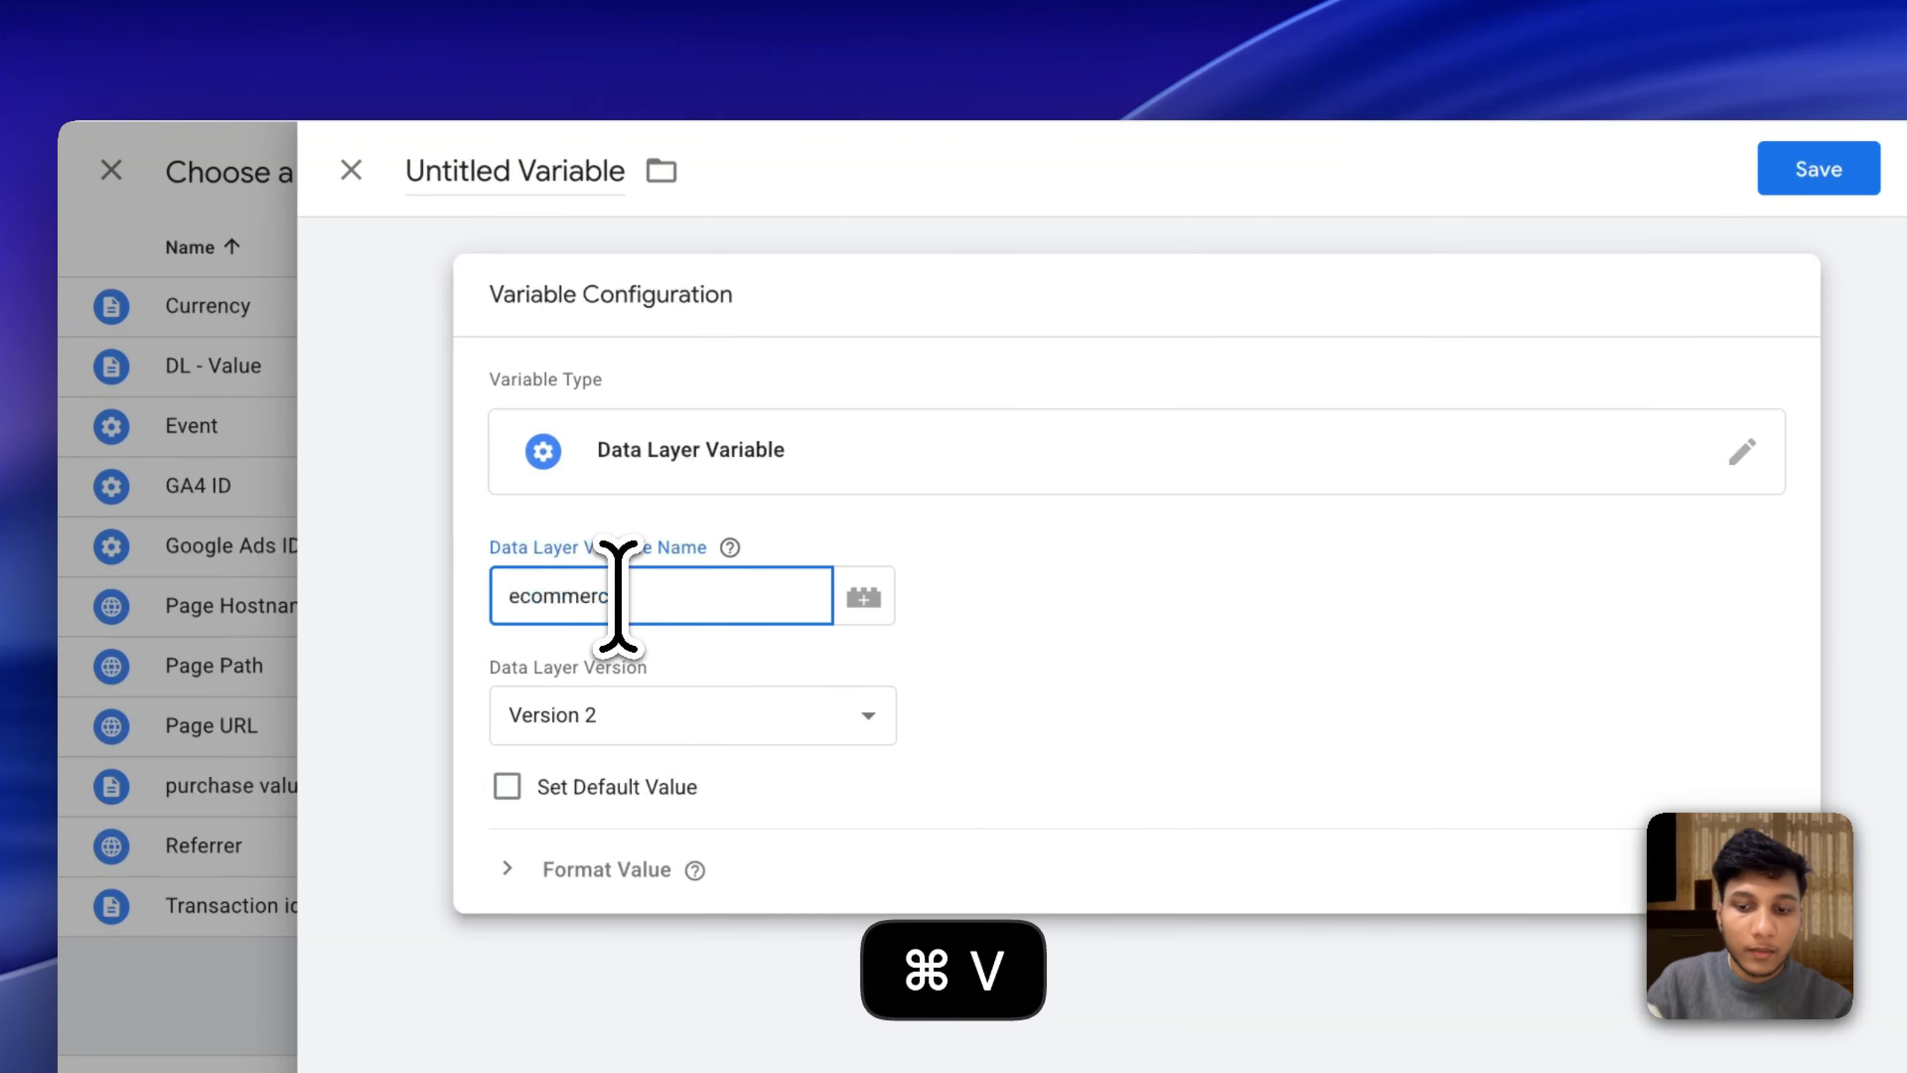
type(".")
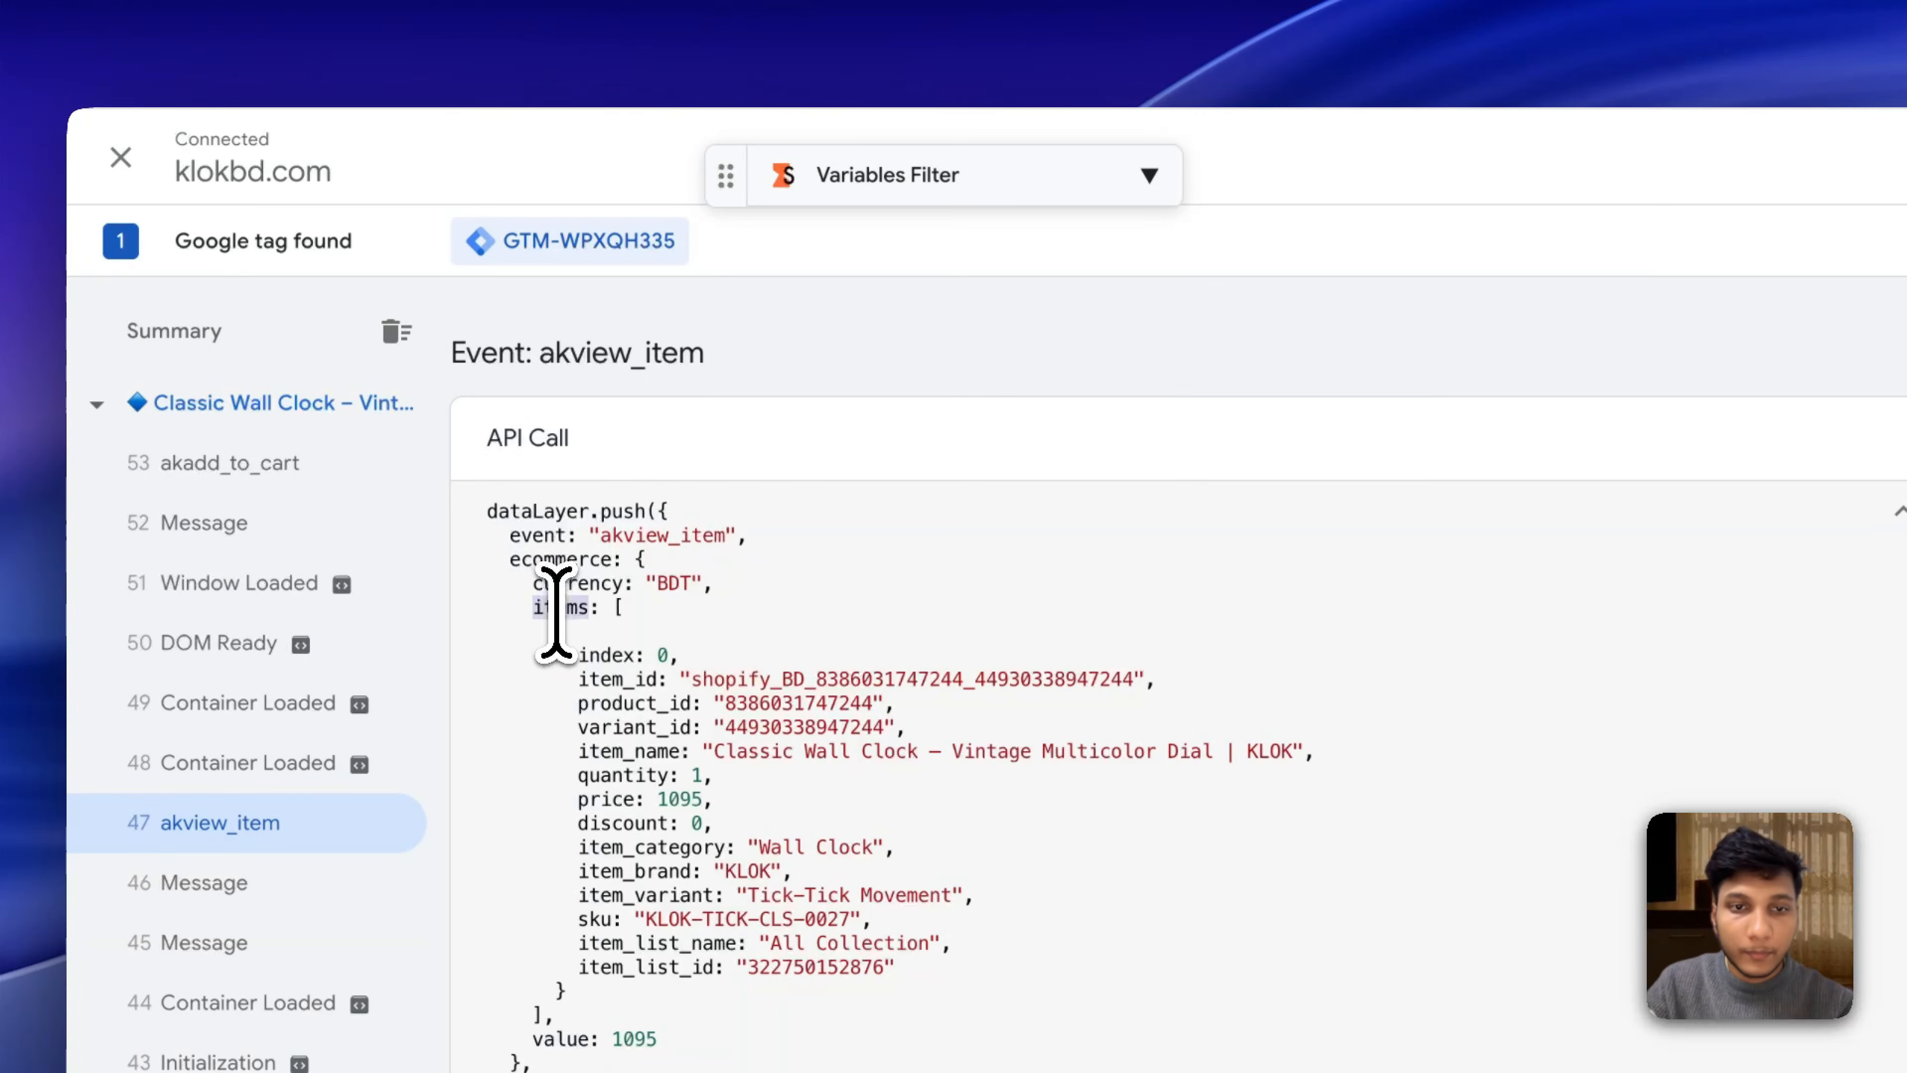
key("super+c")
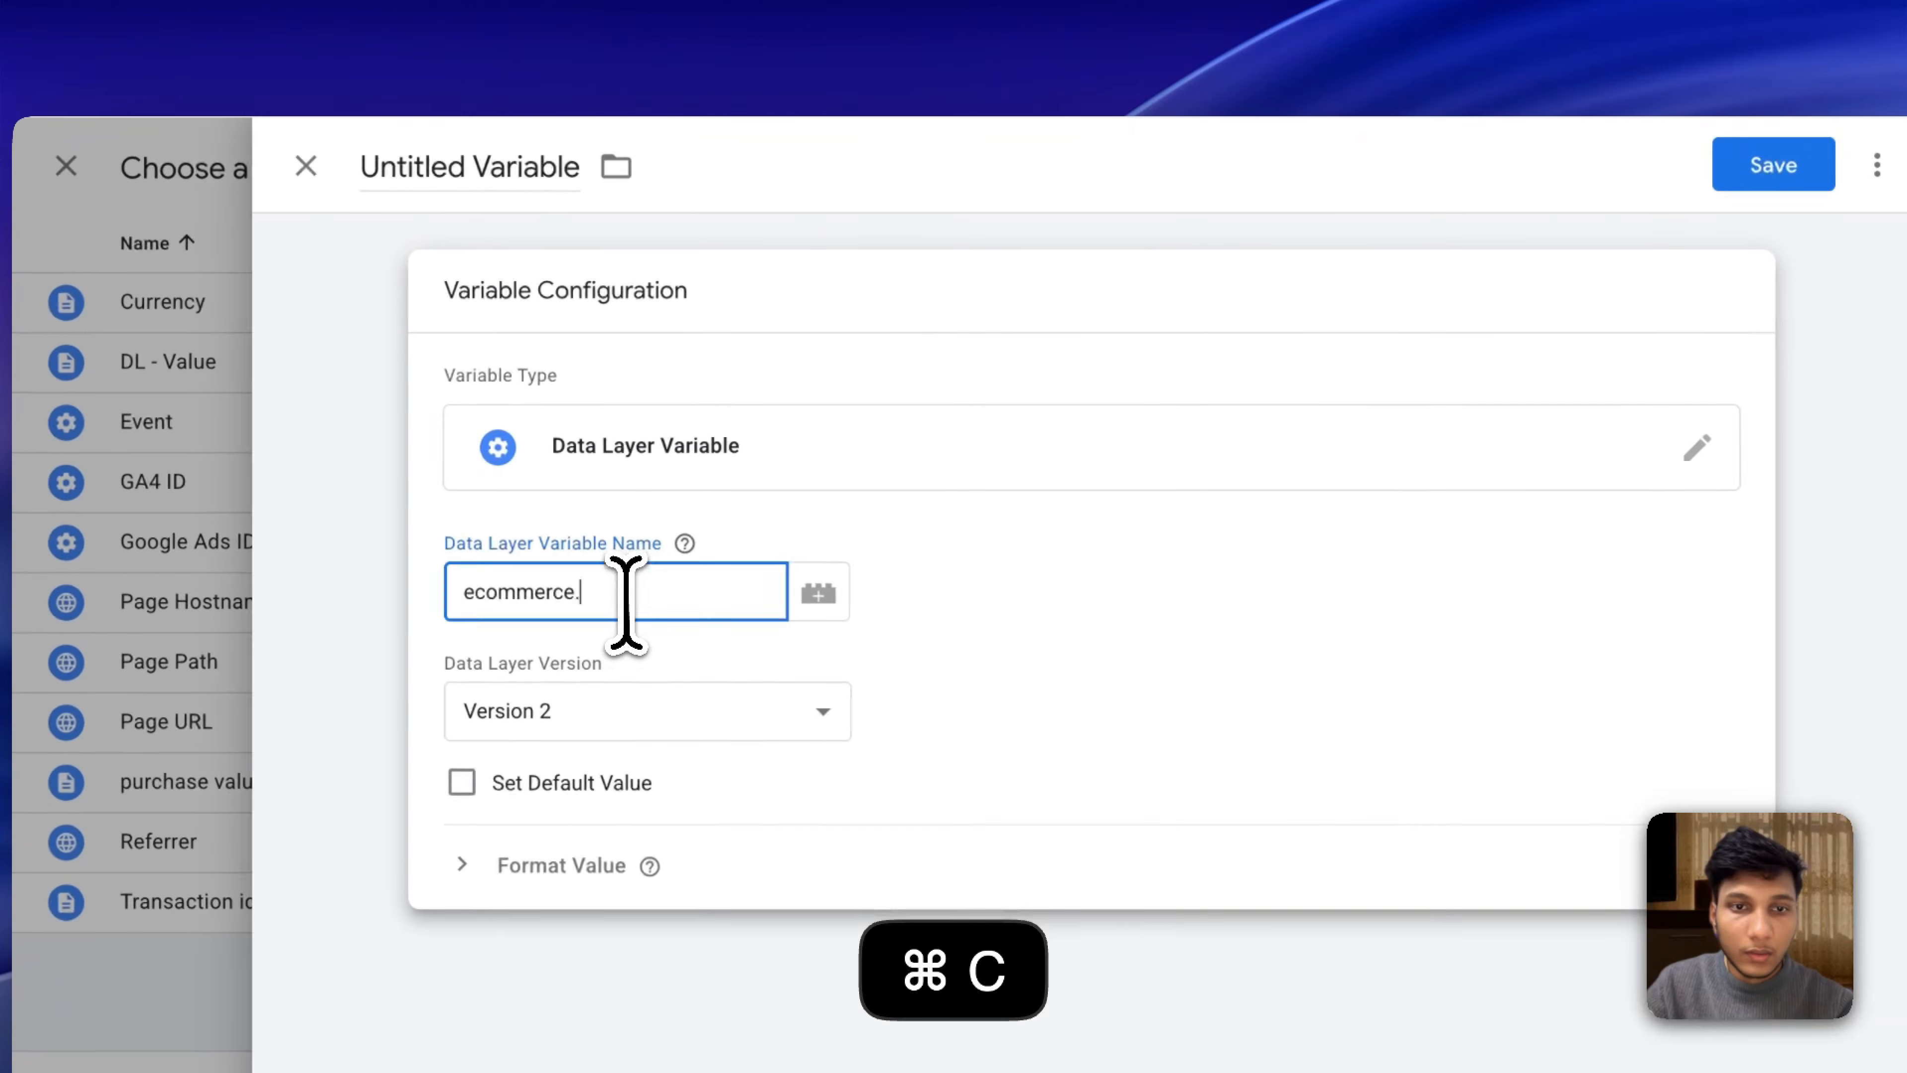
key("super+v")
Name the variable "dl - itmes" and save it, and save the GA4 - View Item tag.
double_click(374, 166)
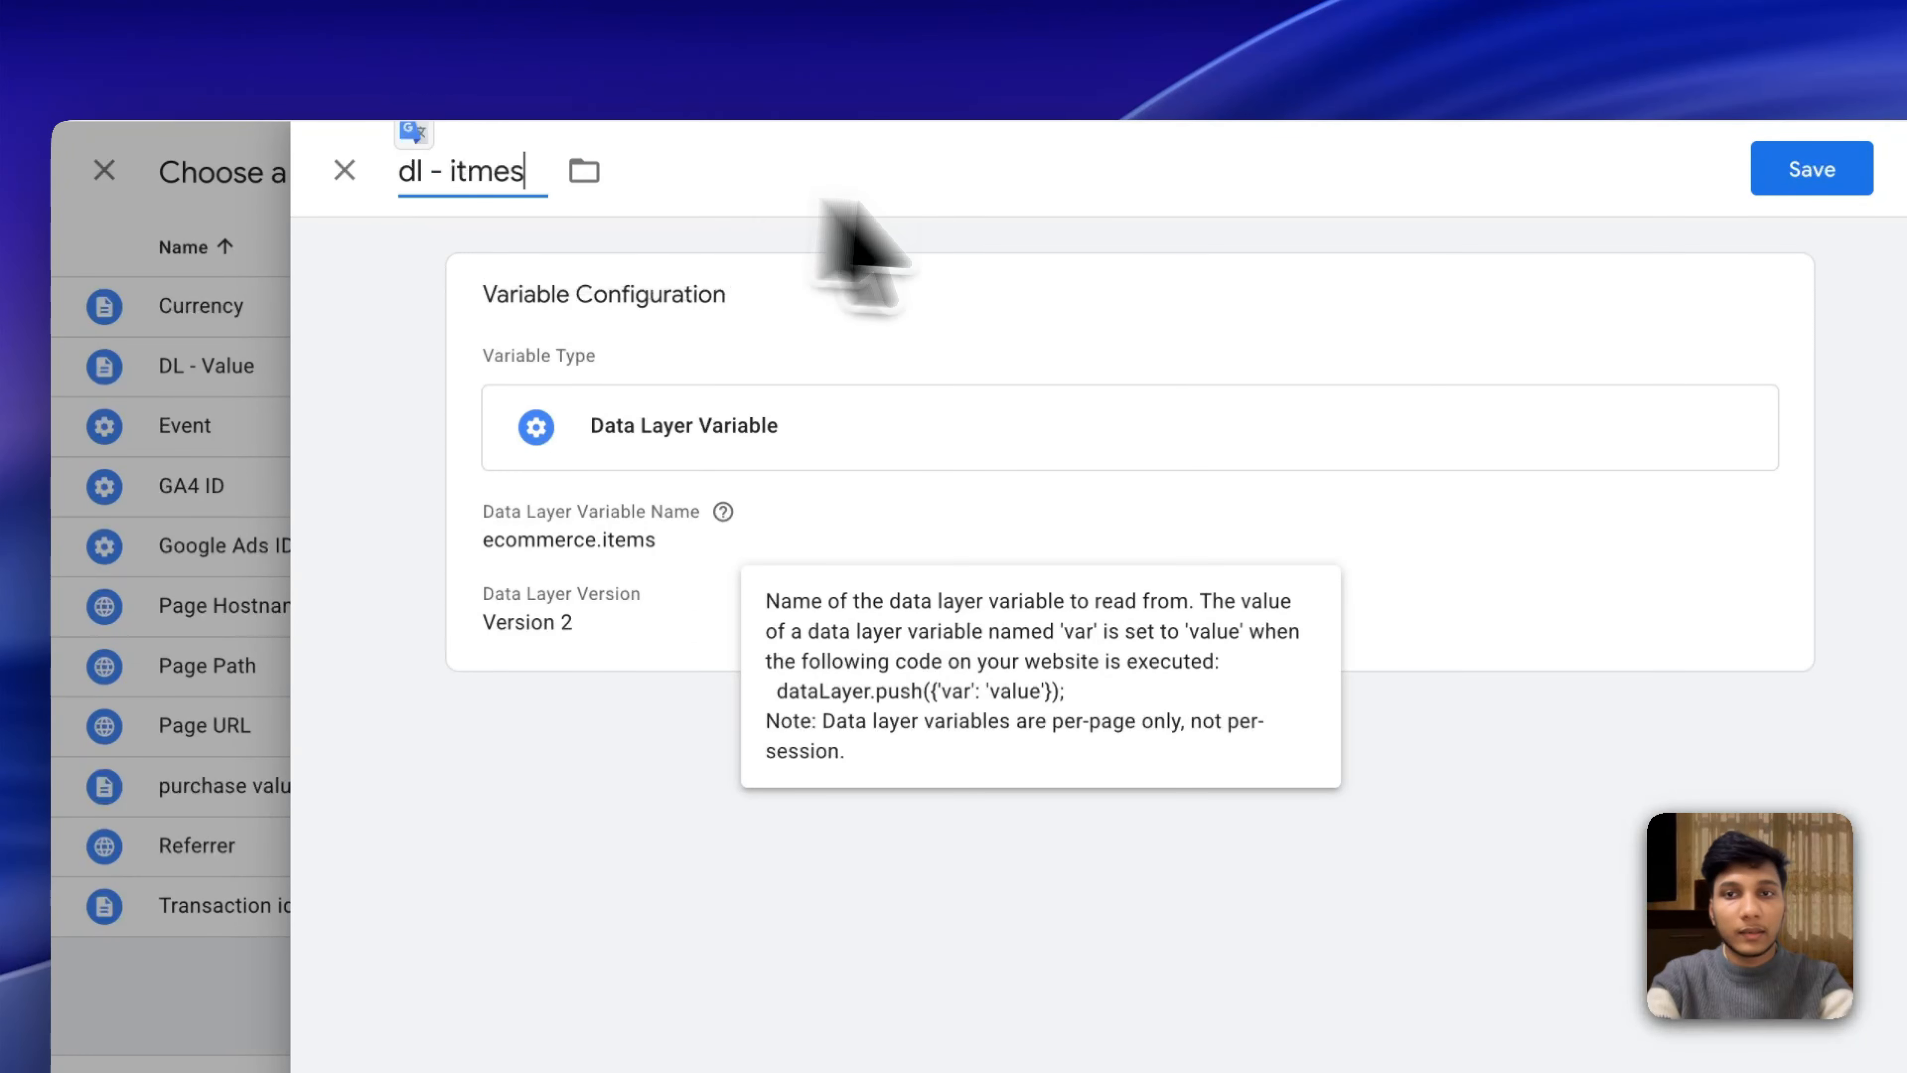
left_click(1784, 170)
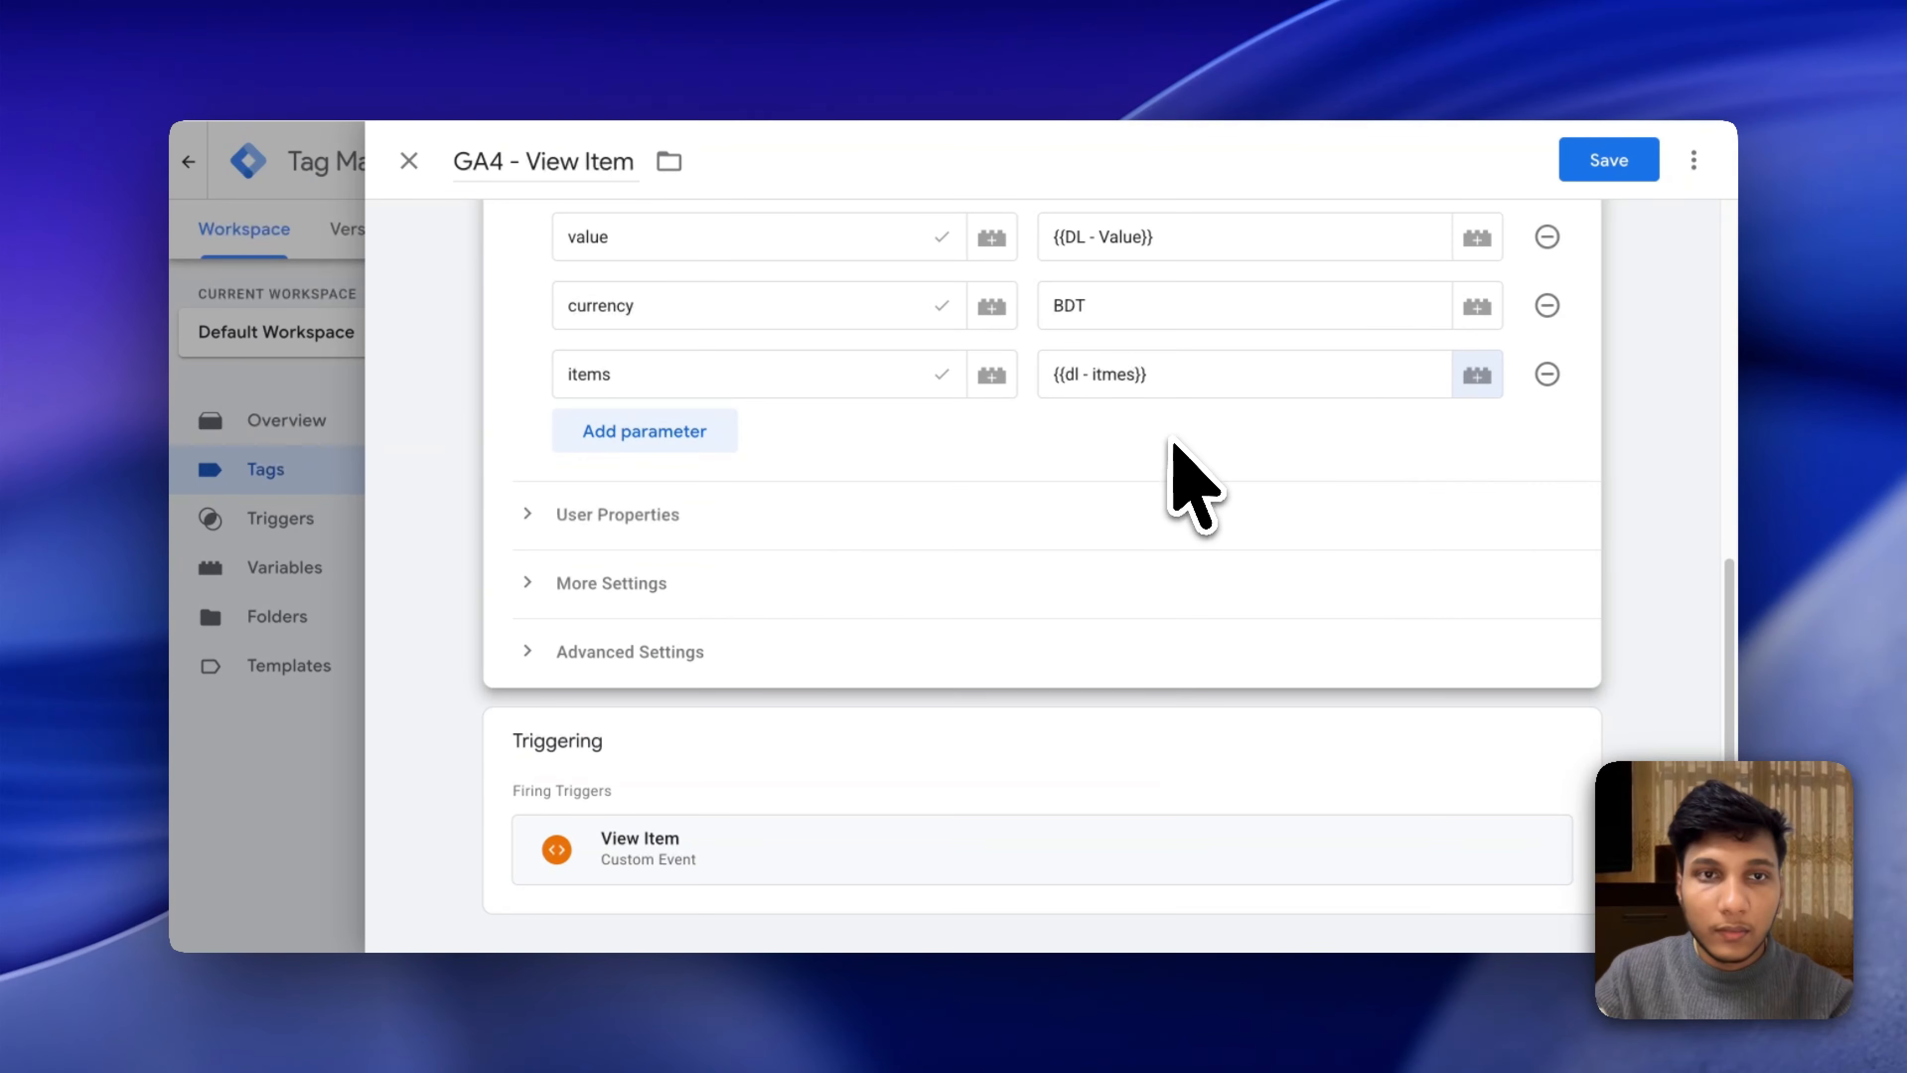
scroll(1276, 503, "up", 10)
left_click(1609, 161)
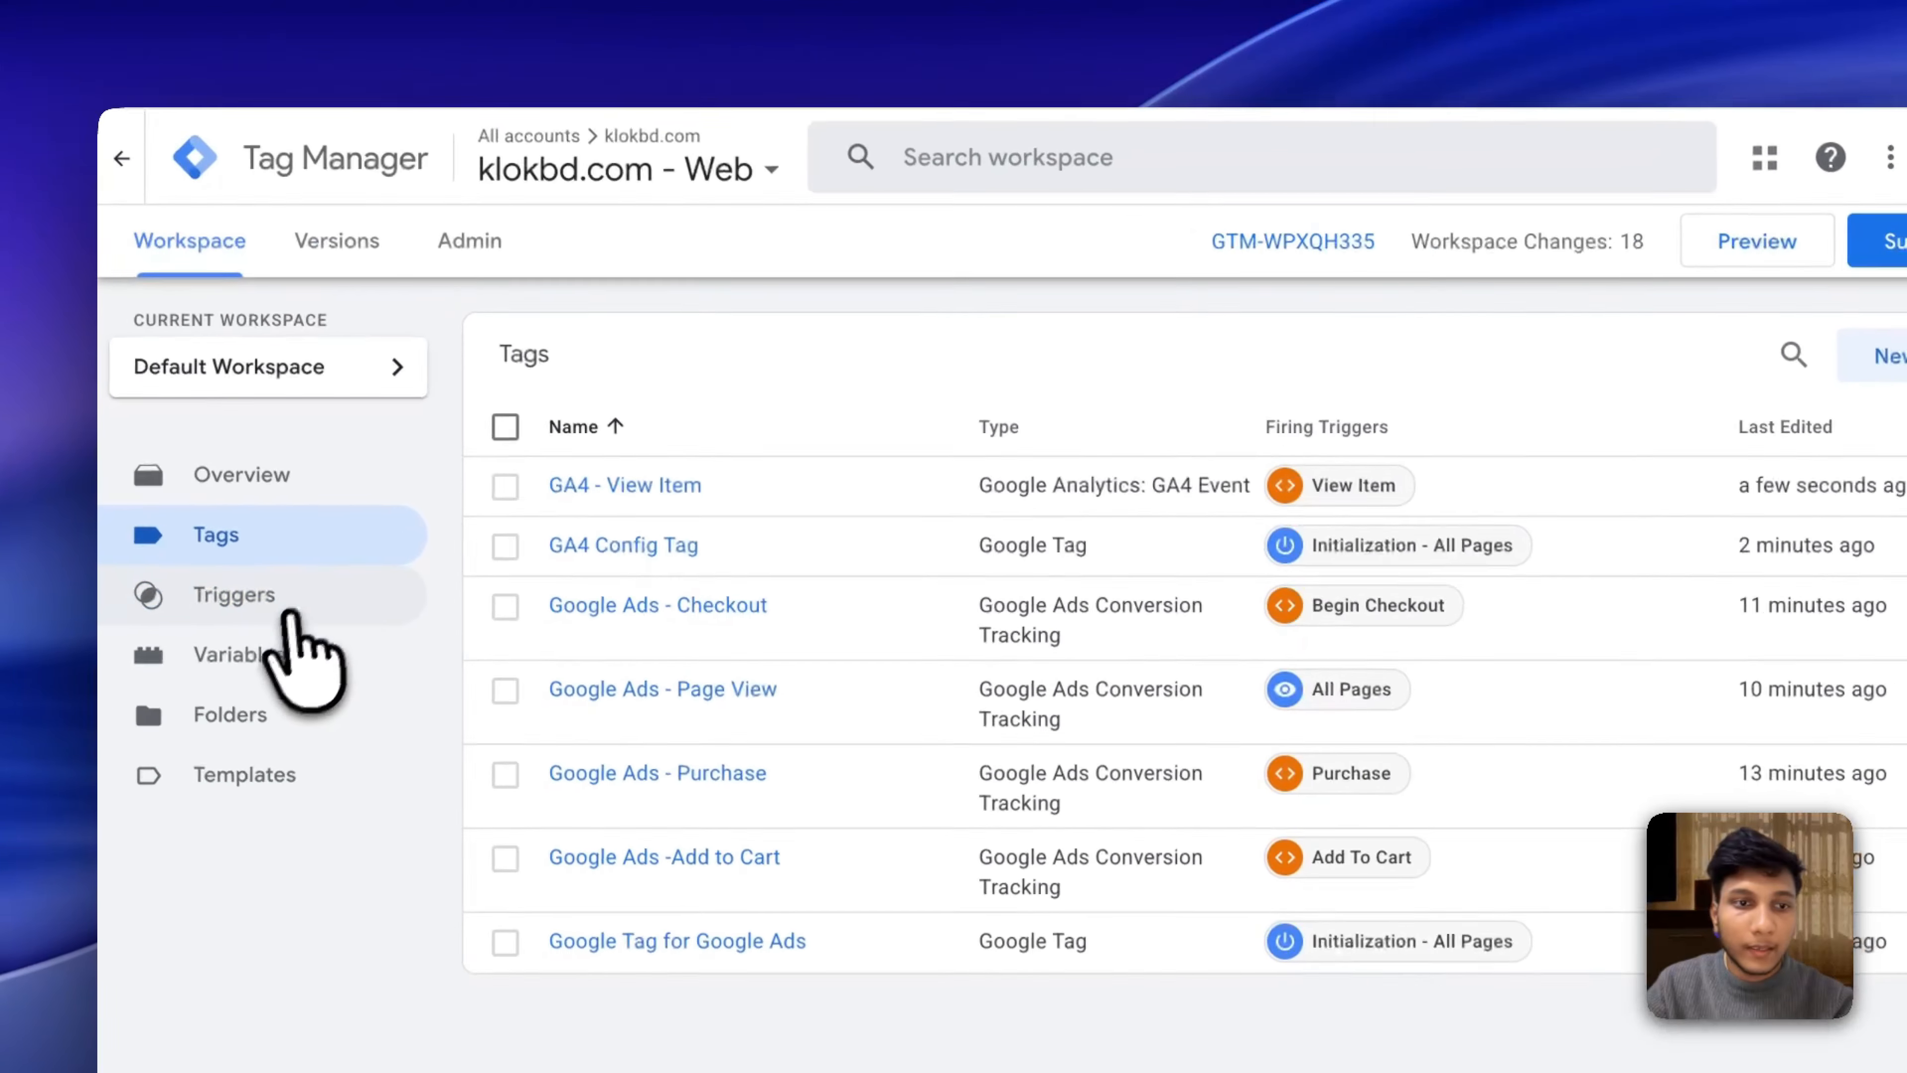
Open the container's variables list, and copy the key eventModel from the begin_checkout event in the preview session.
left_click(211, 666)
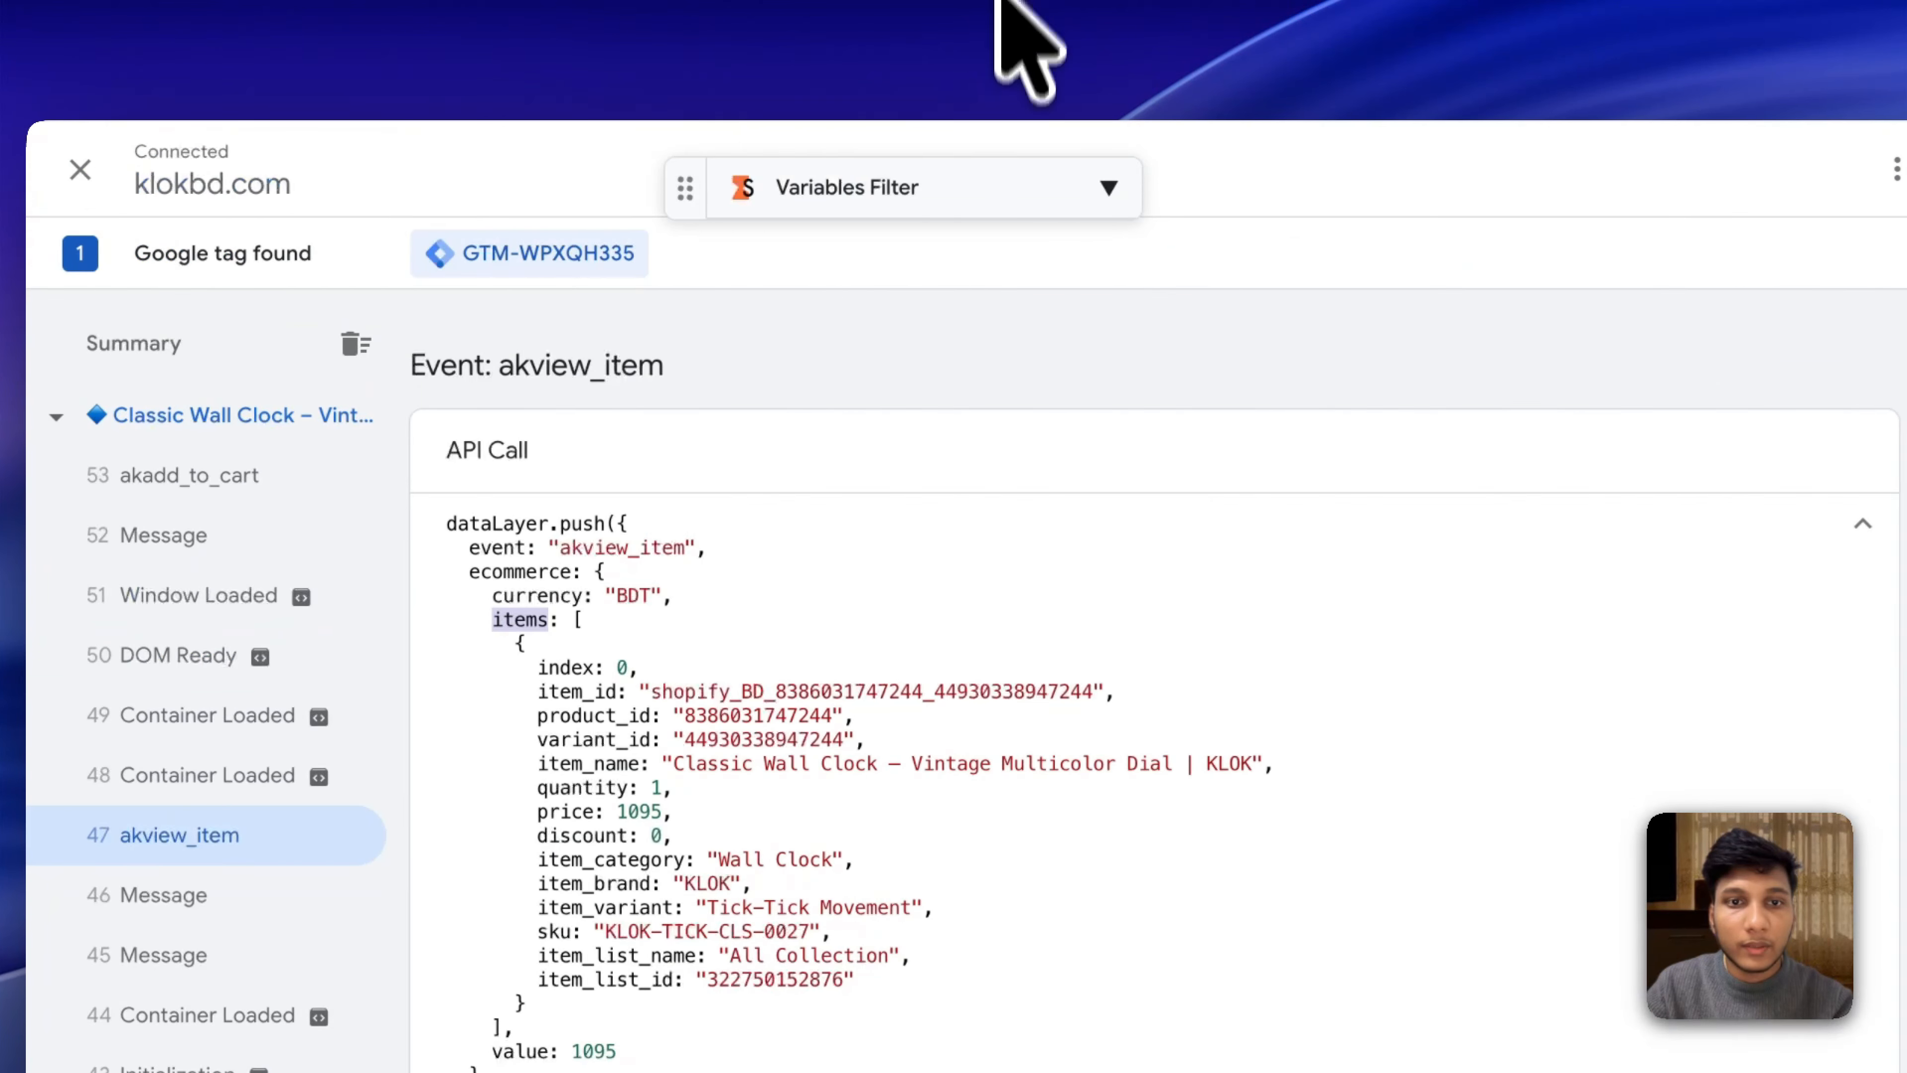
scroll(330, 661, "down", 5)
scroll(311, 661, "down", 10)
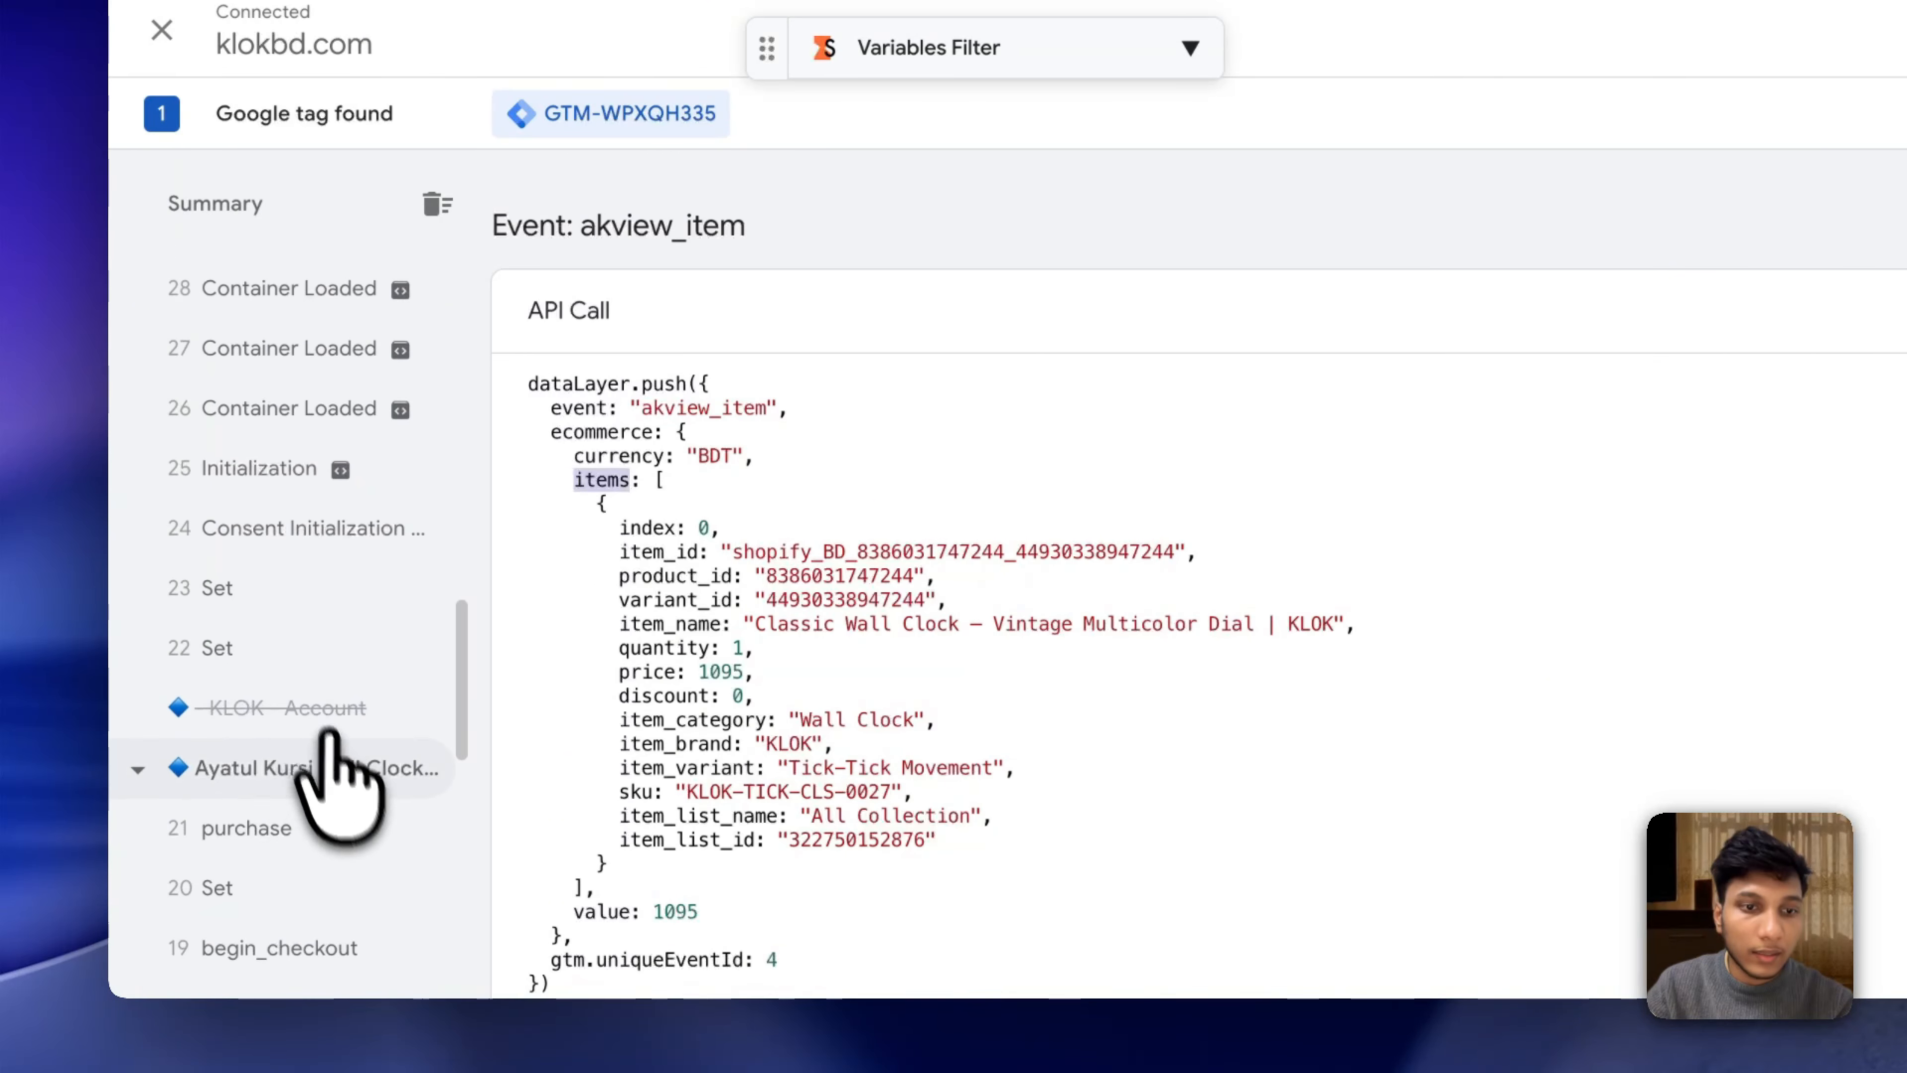
scroll(331, 915, "down", 1)
left_click(331, 916)
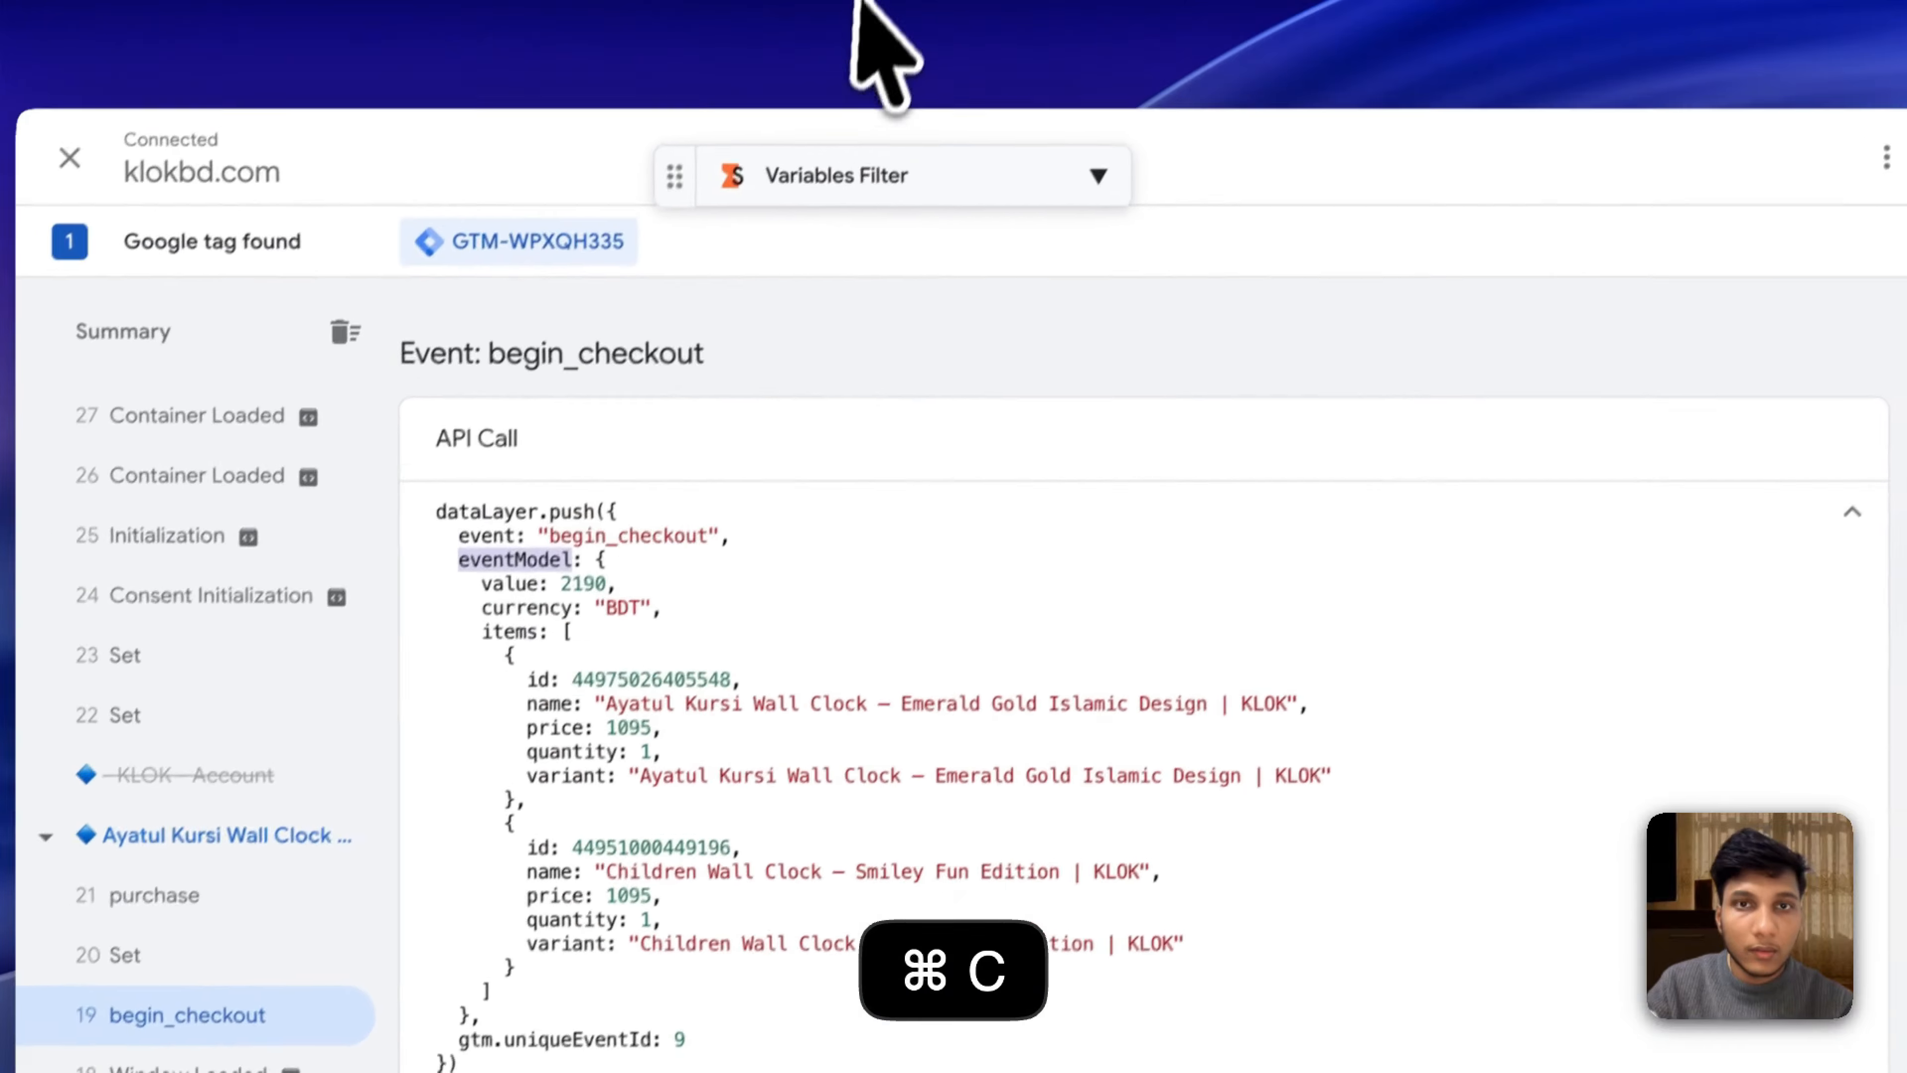
Start a new Data Layer Variable and enter "eventModel." as the beginning of its Data Layer Variable Name.
left_click(863, 6)
left_click(1668, 723)
left_click(1543, 489)
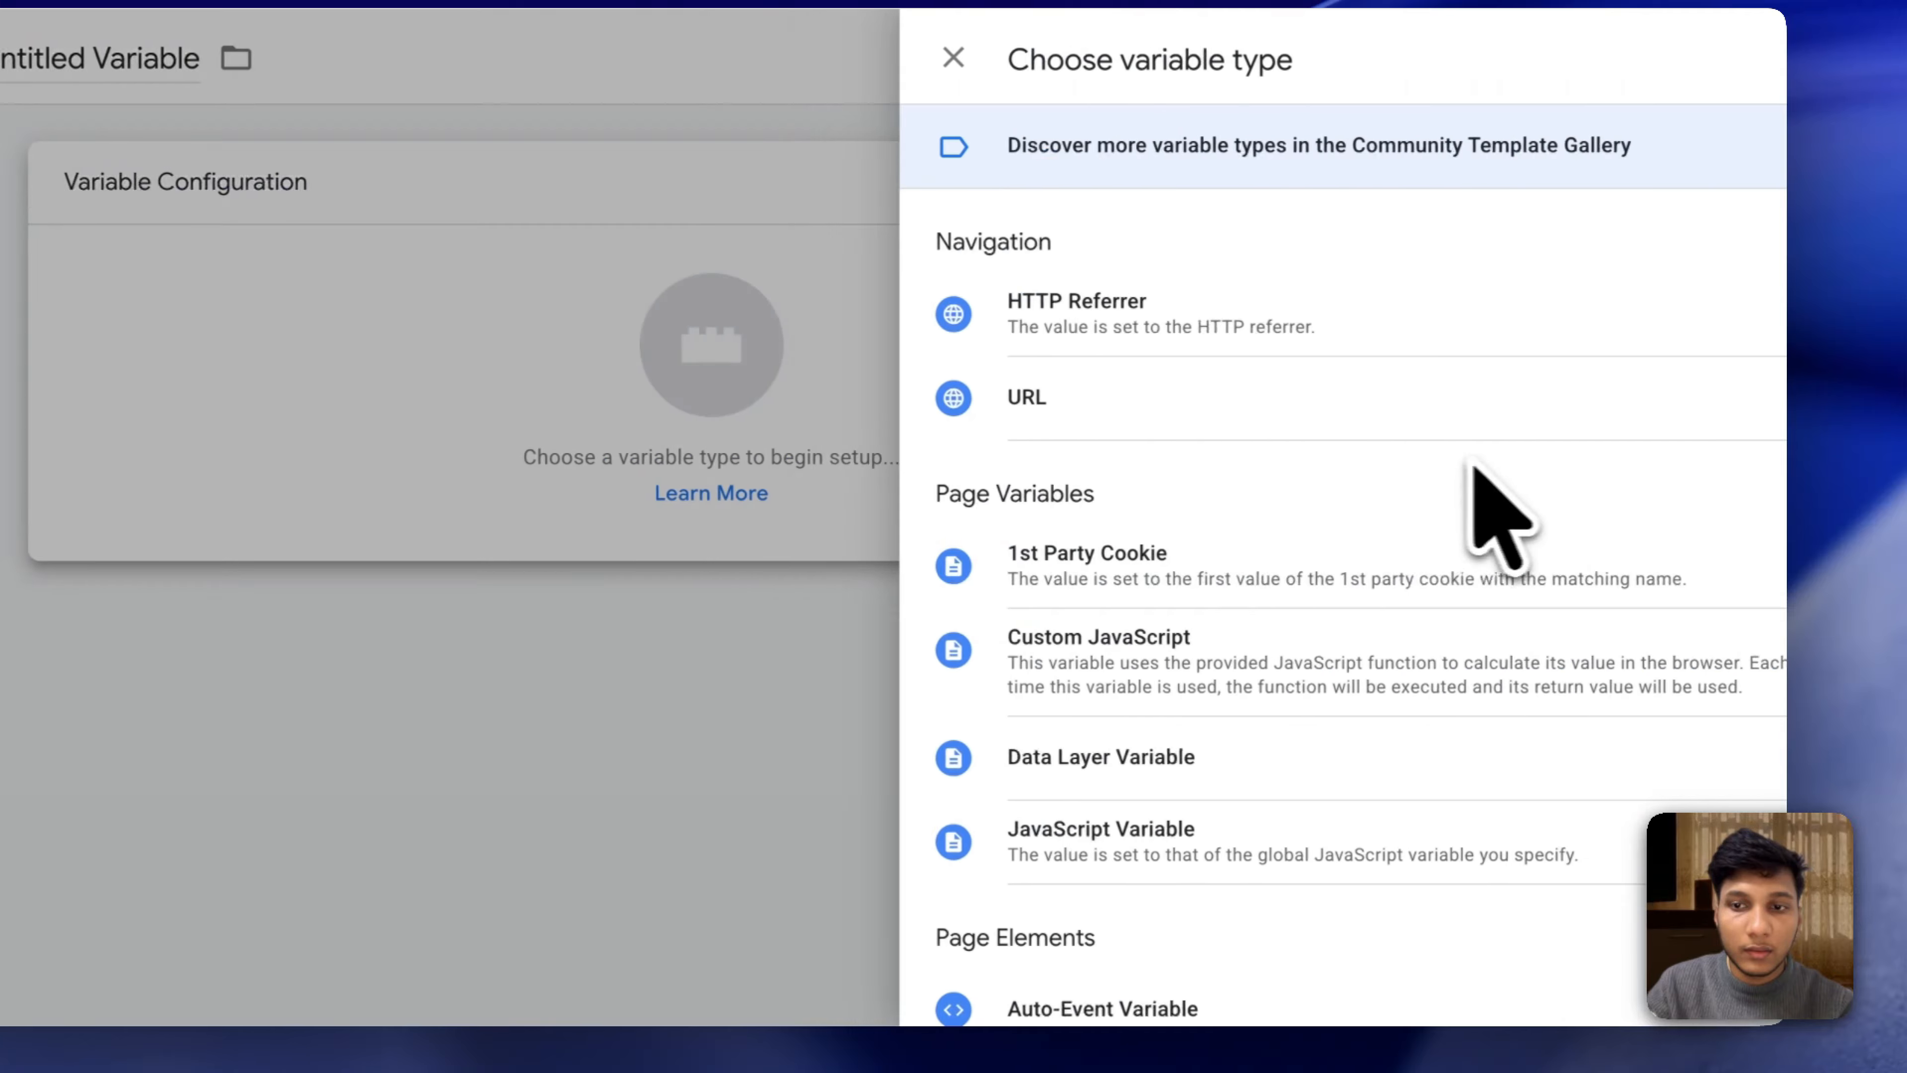
scroll(1460, 569, "down", 3)
left_click(1382, 507)
left_click(631, 597)
key("super+v")
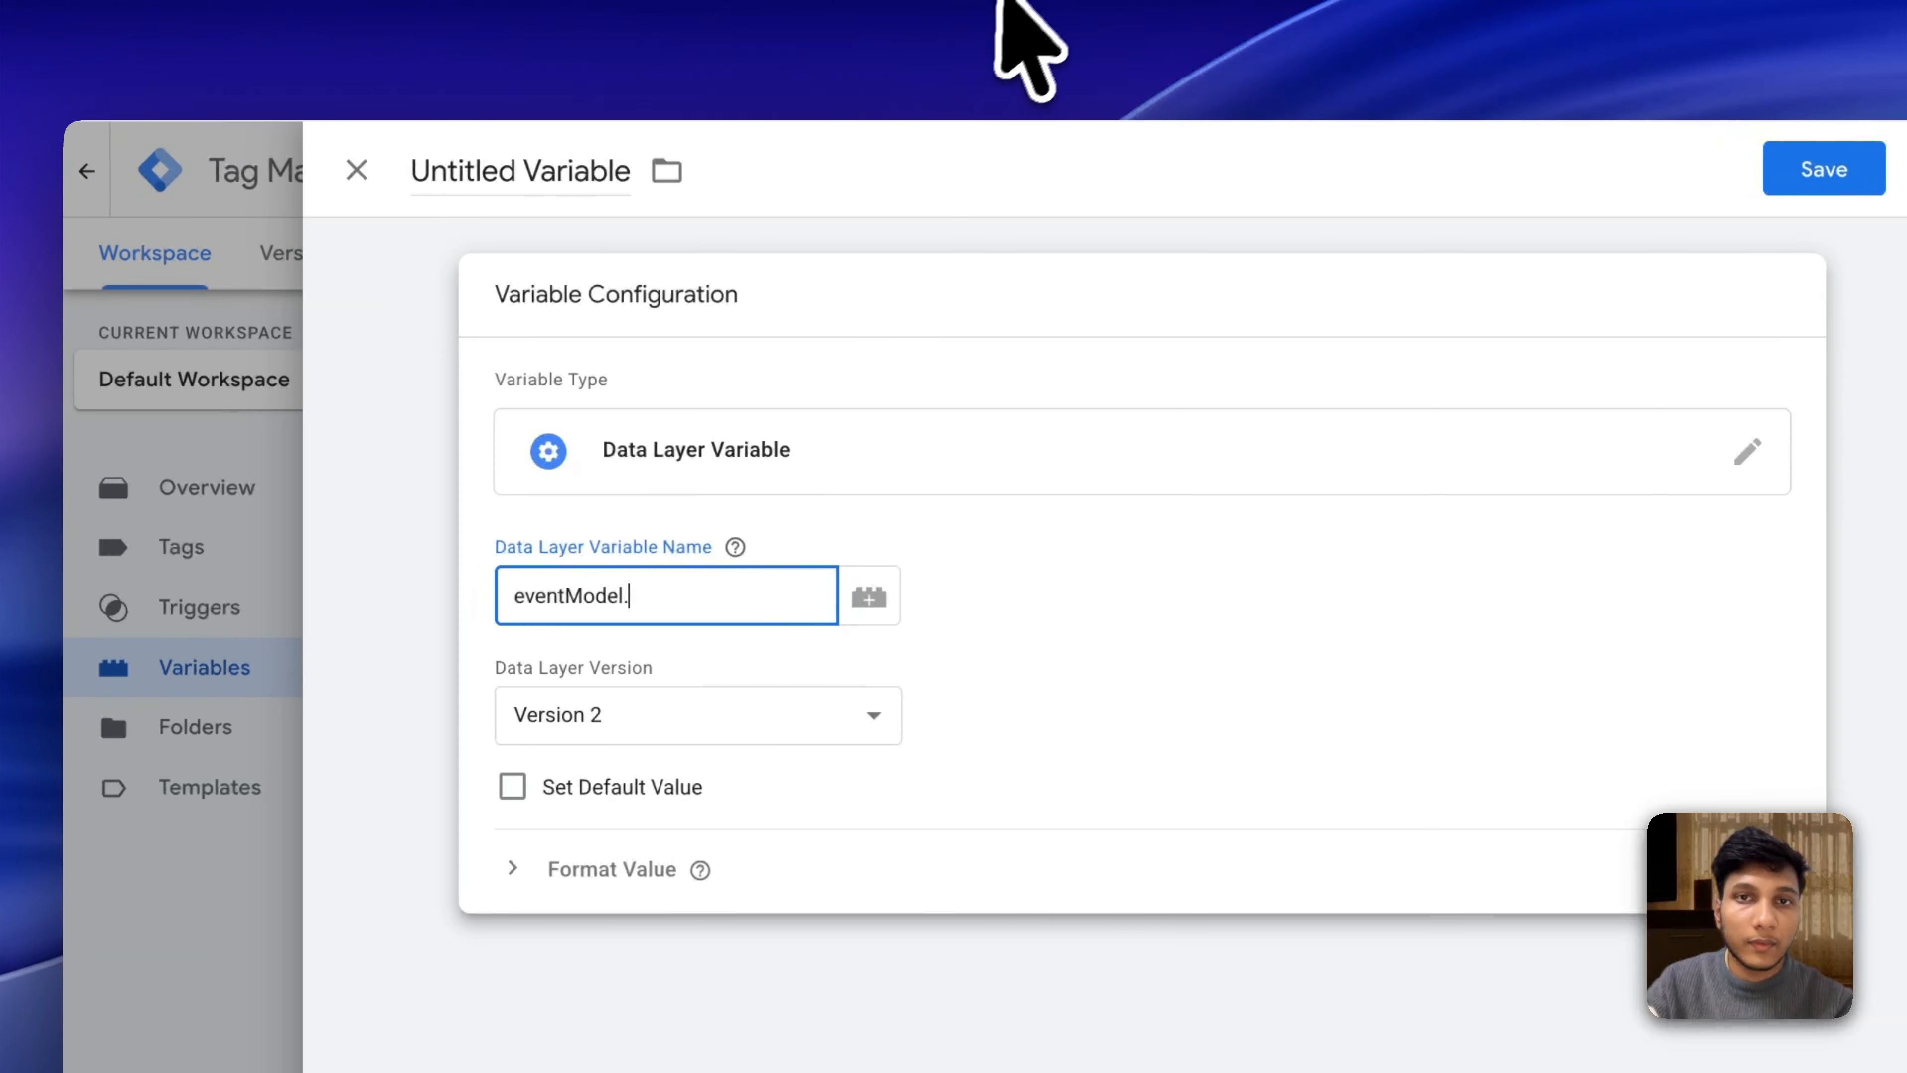
Copy the key items from the begin_checkout event and append it to complete the Data Layer Variable Name as eventModel.items.
left_click(1017, 34)
scroll(359, 757, "down", 2)
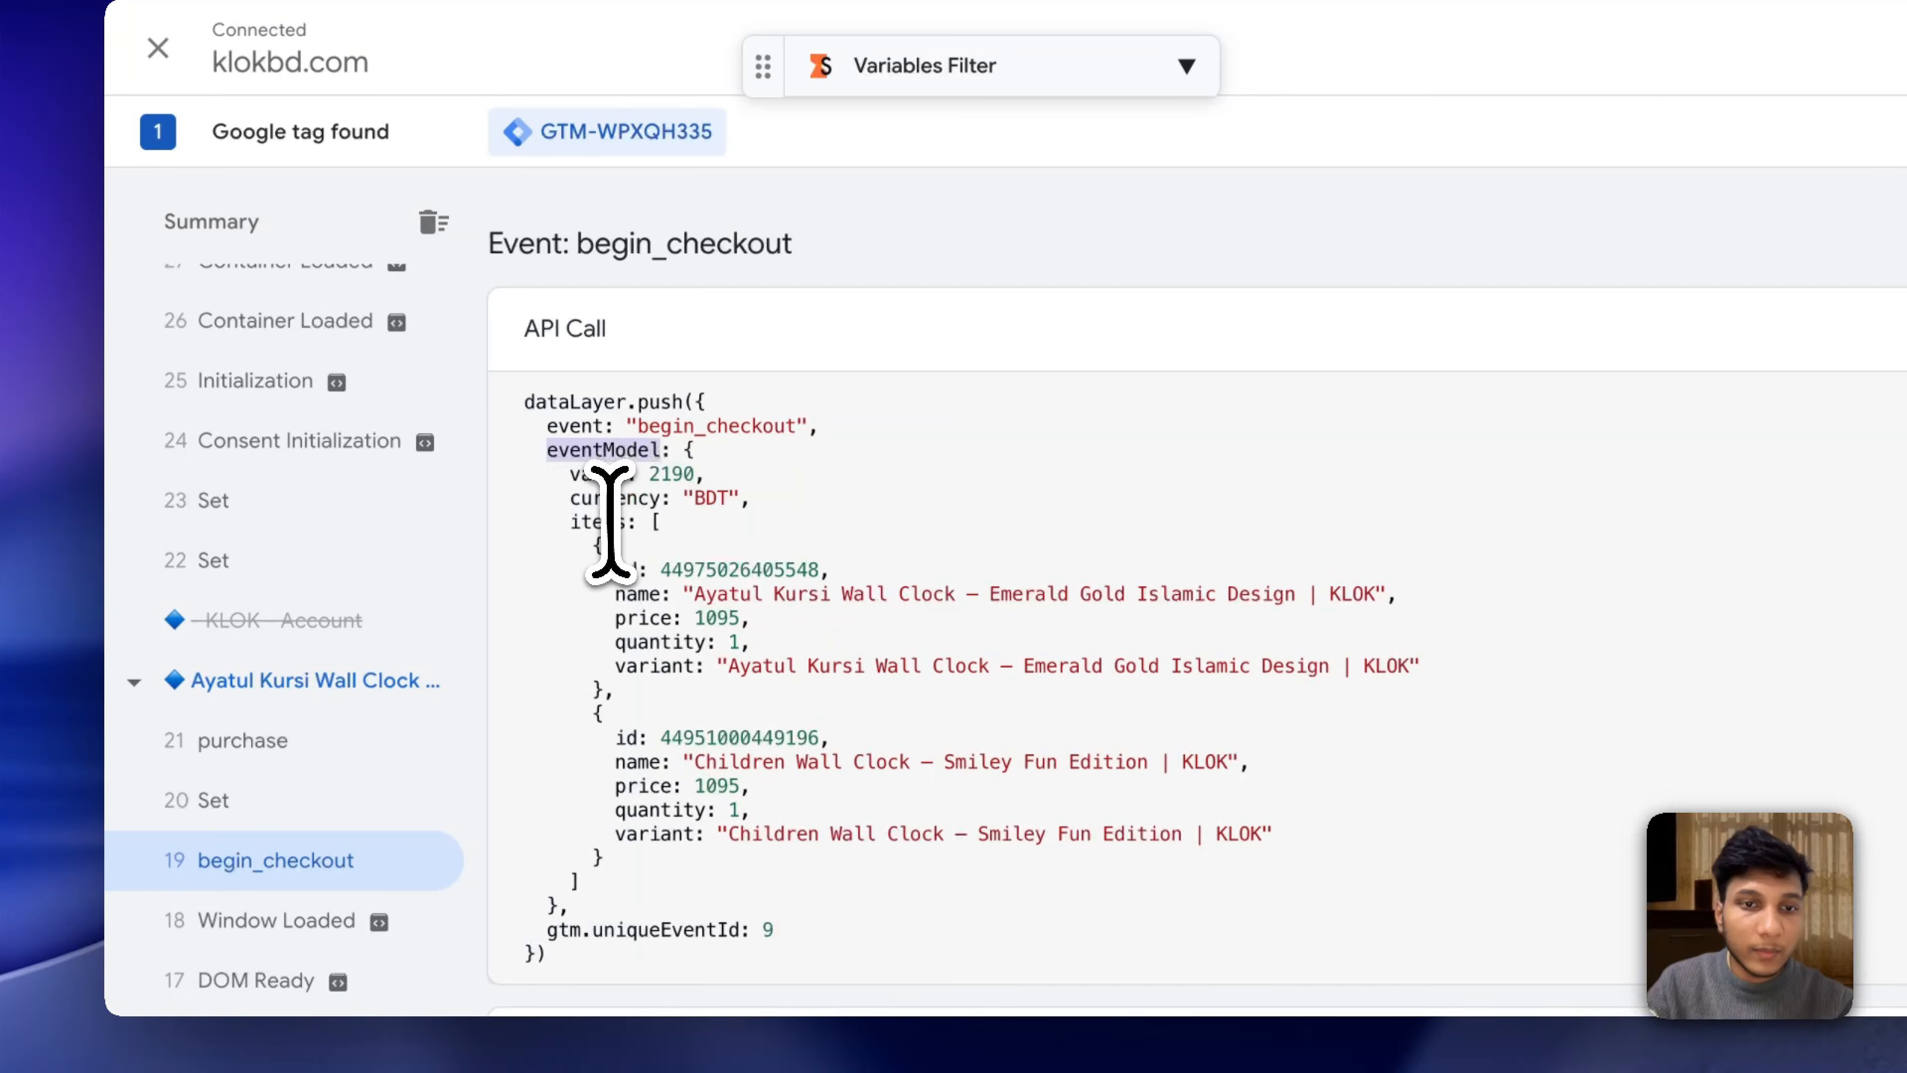
key("super+c")
left_click(856, 12)
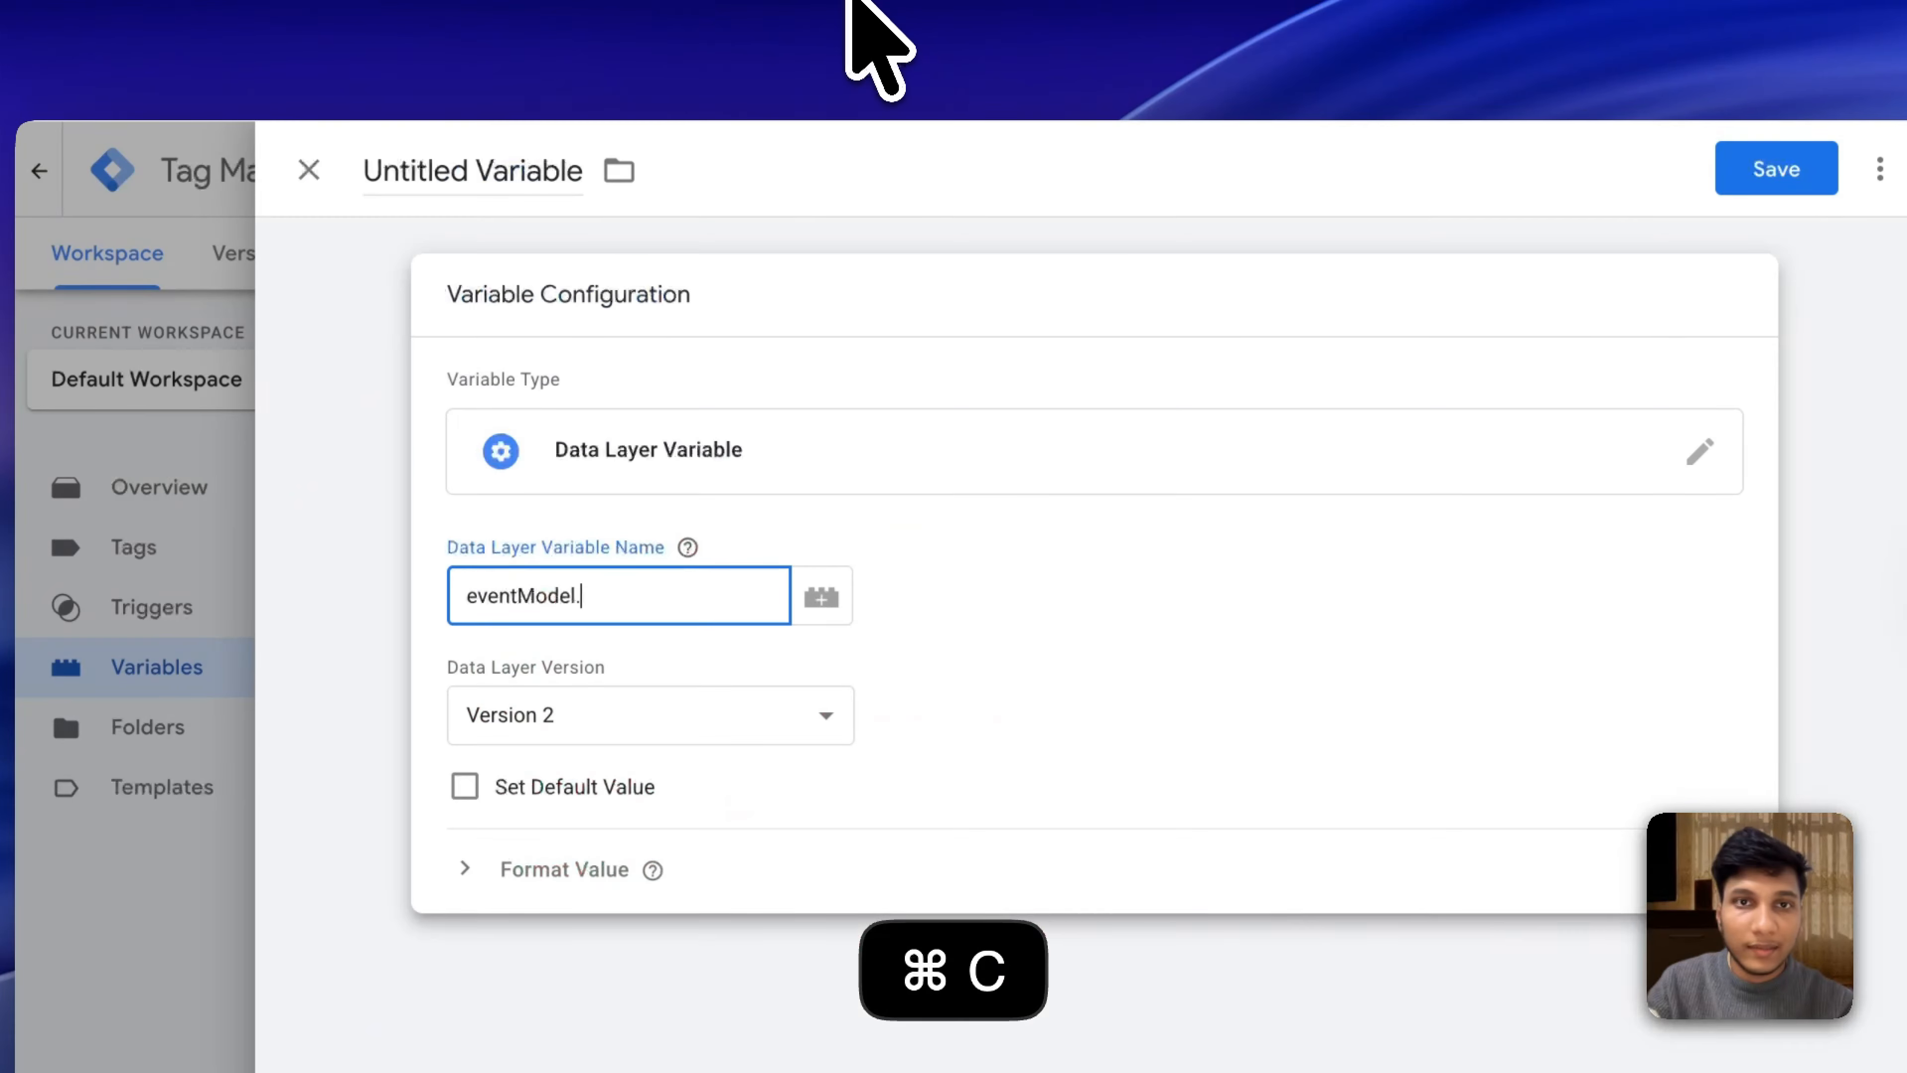
key("super+v")
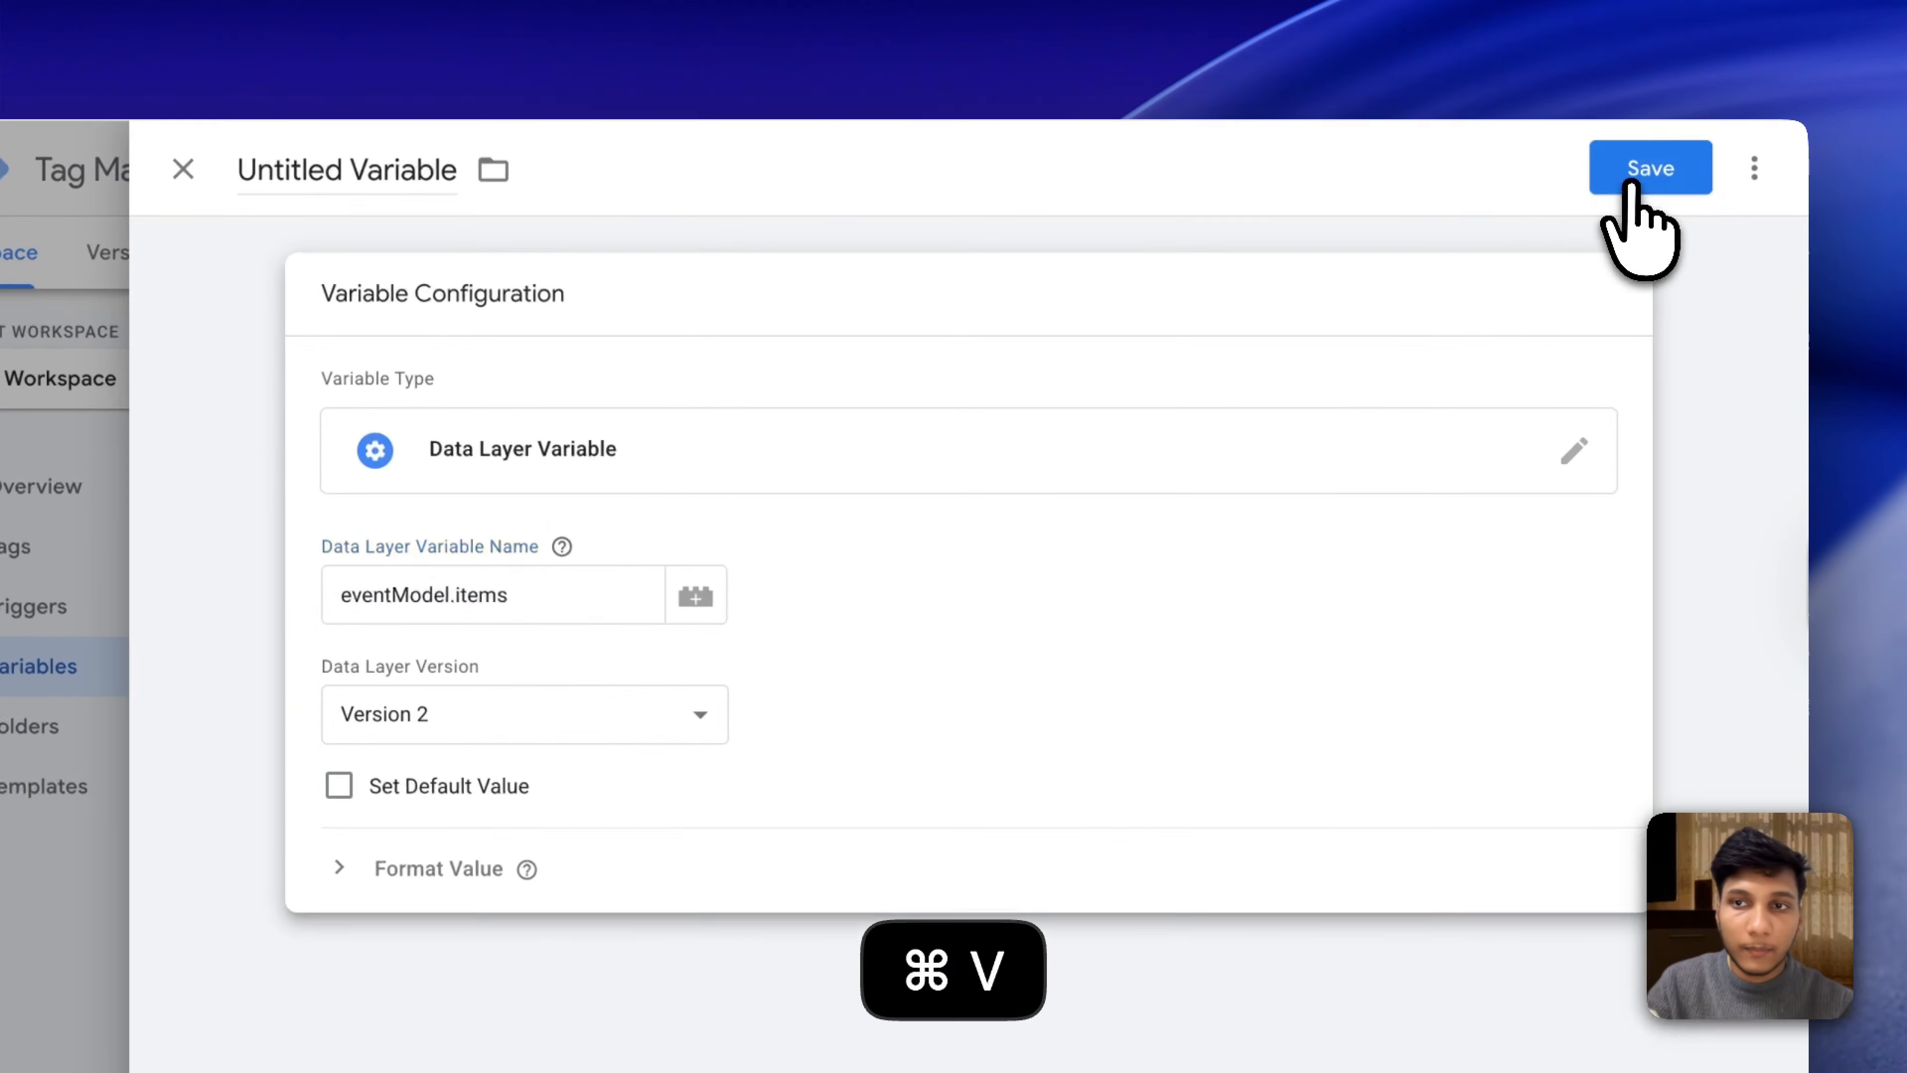
Start saving the eventModel.items variable and select its suggested name for replacement.
left_click(1759, 113)
double_click(953, 495)
left_click(969, 519)
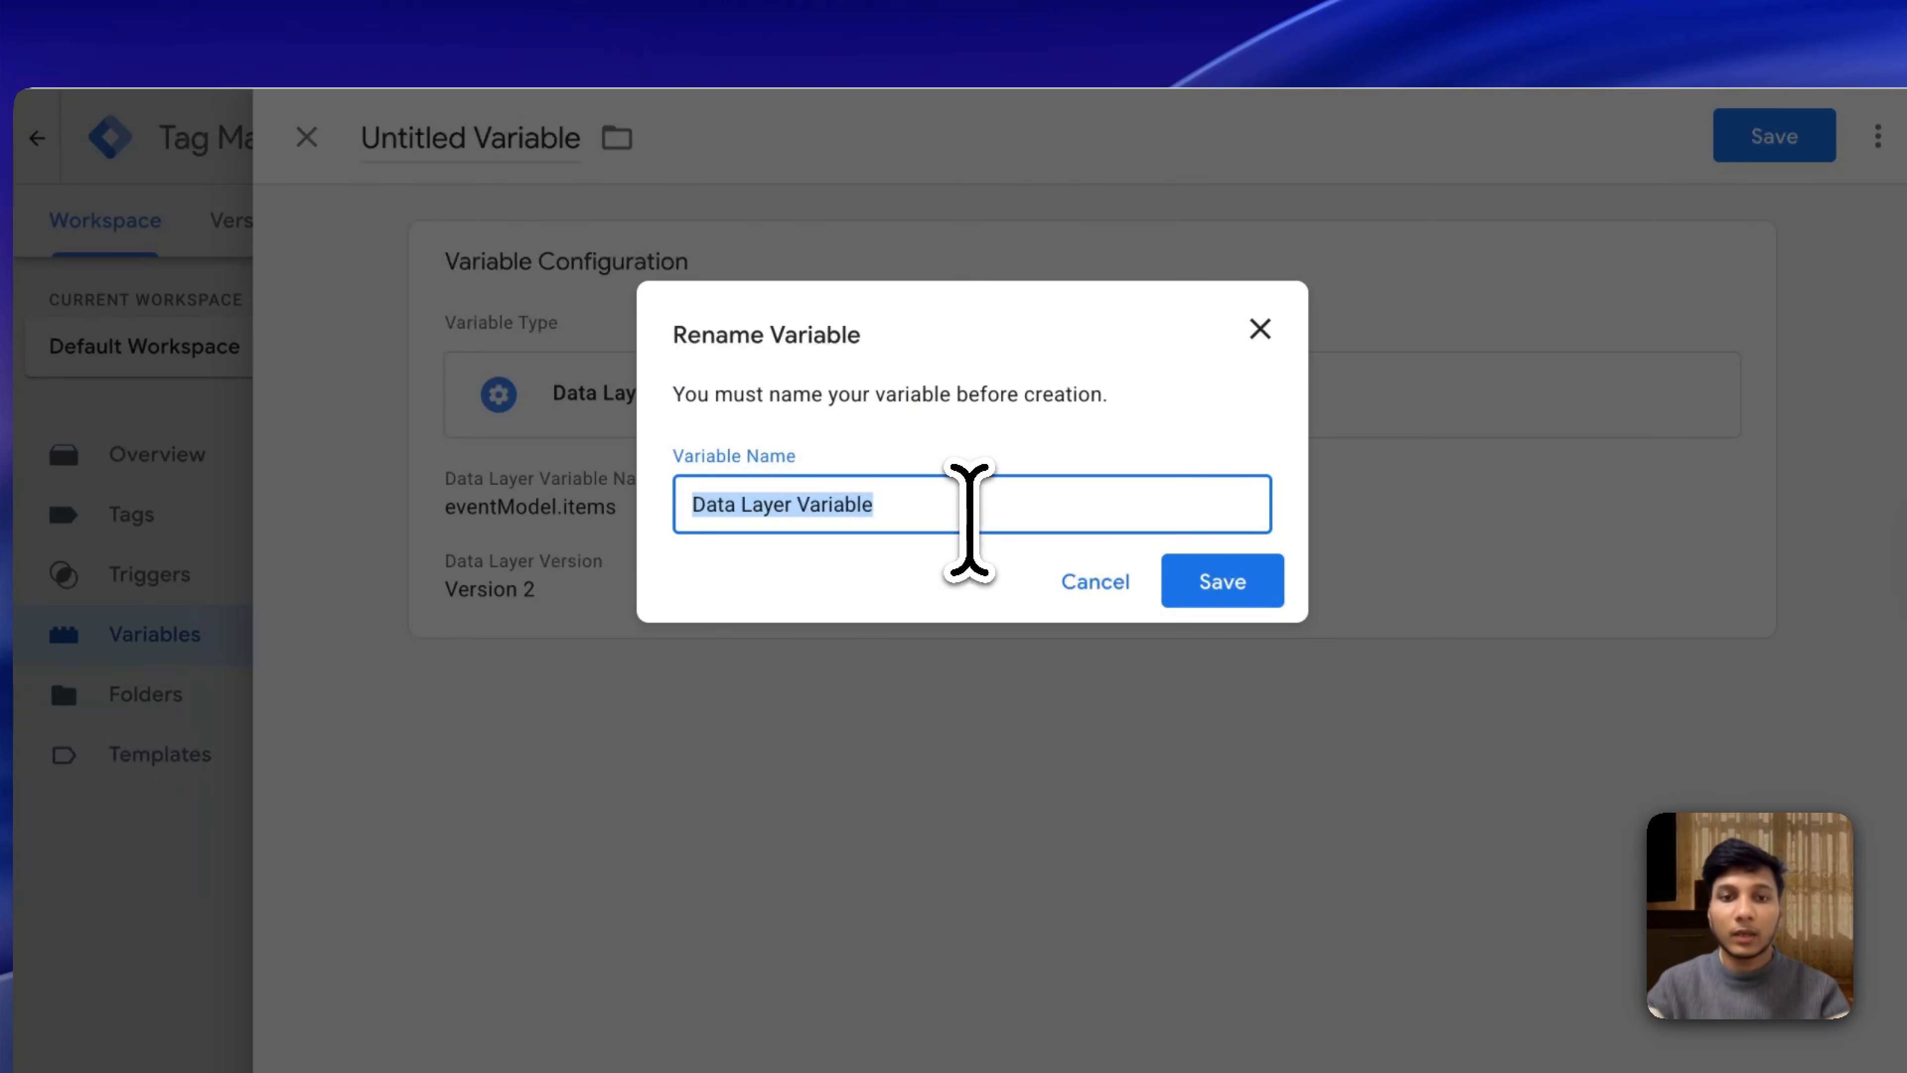
type("dl -")
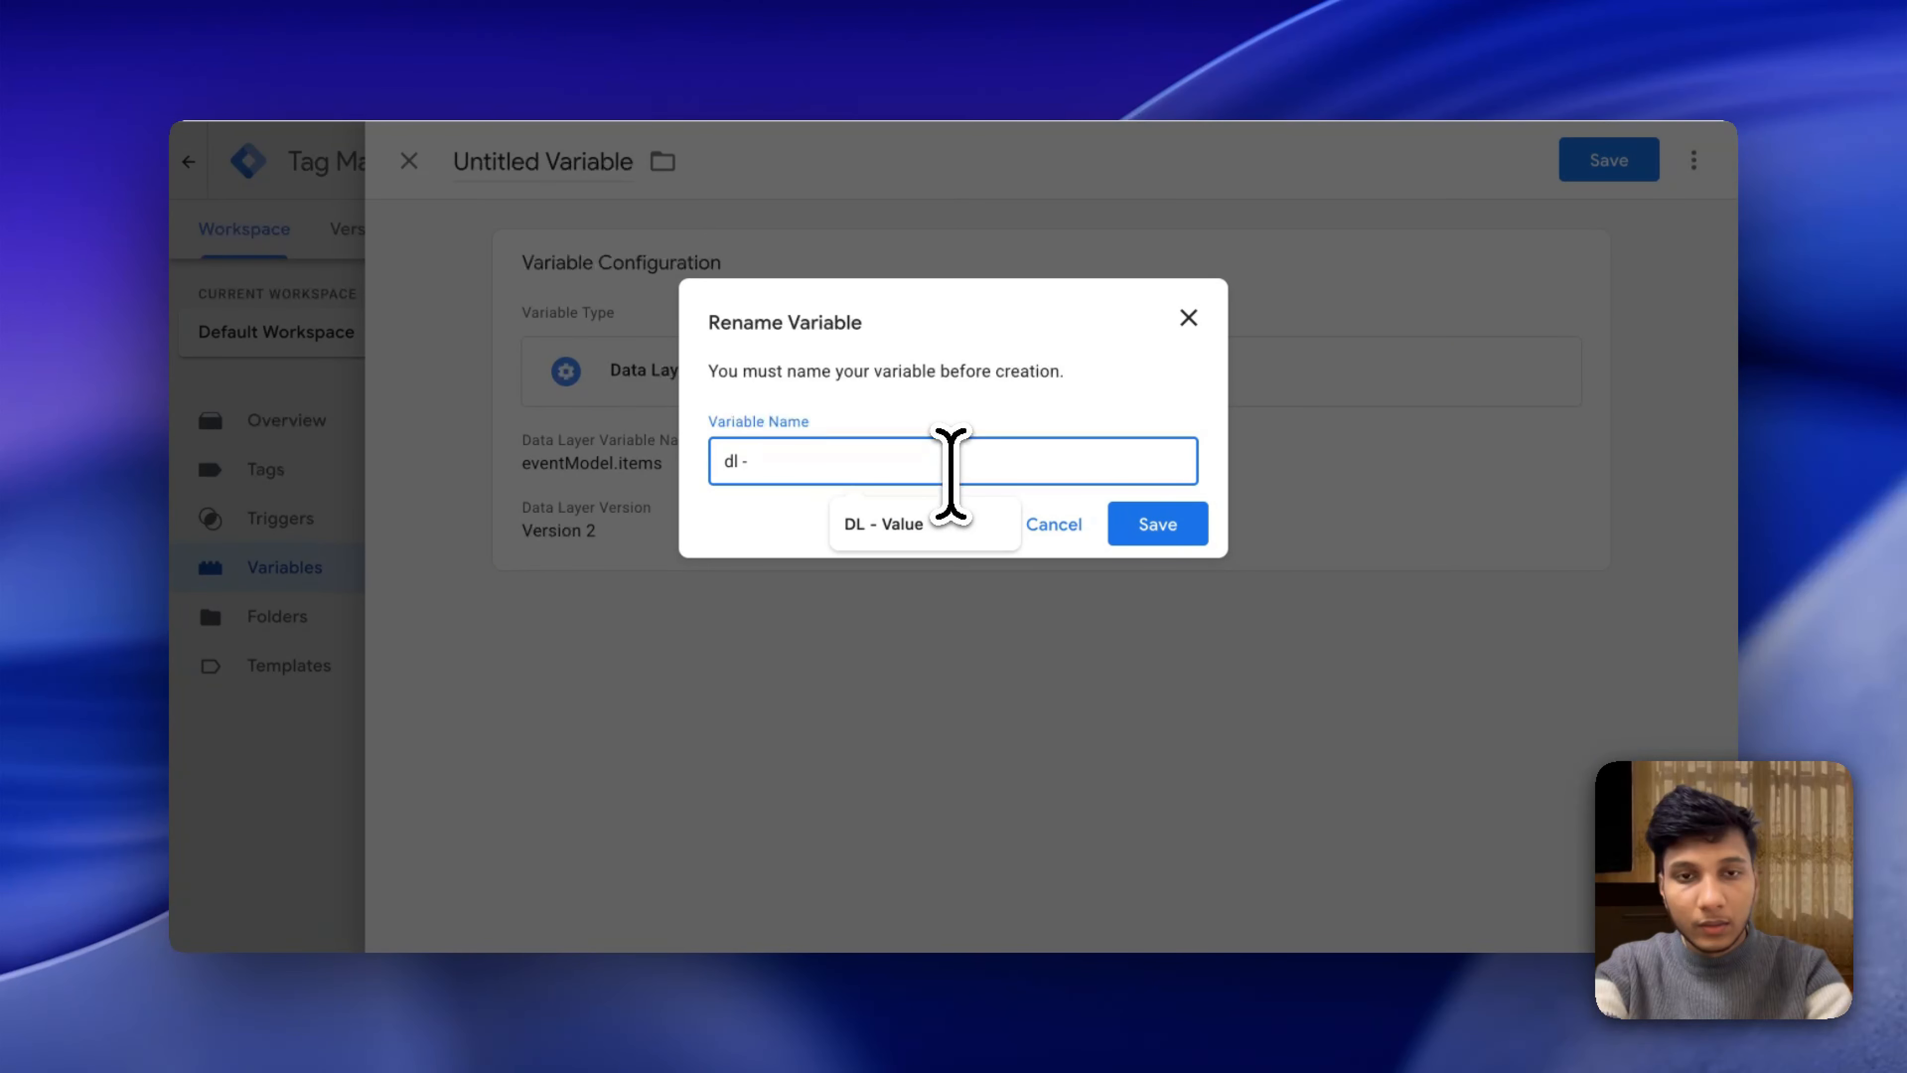
key("BackSpace")
key("BackSpace")
key("BackSpace")
key("BackSpace")
Name the eventModel.items variable "Purchase - items" and save it.
type("P")
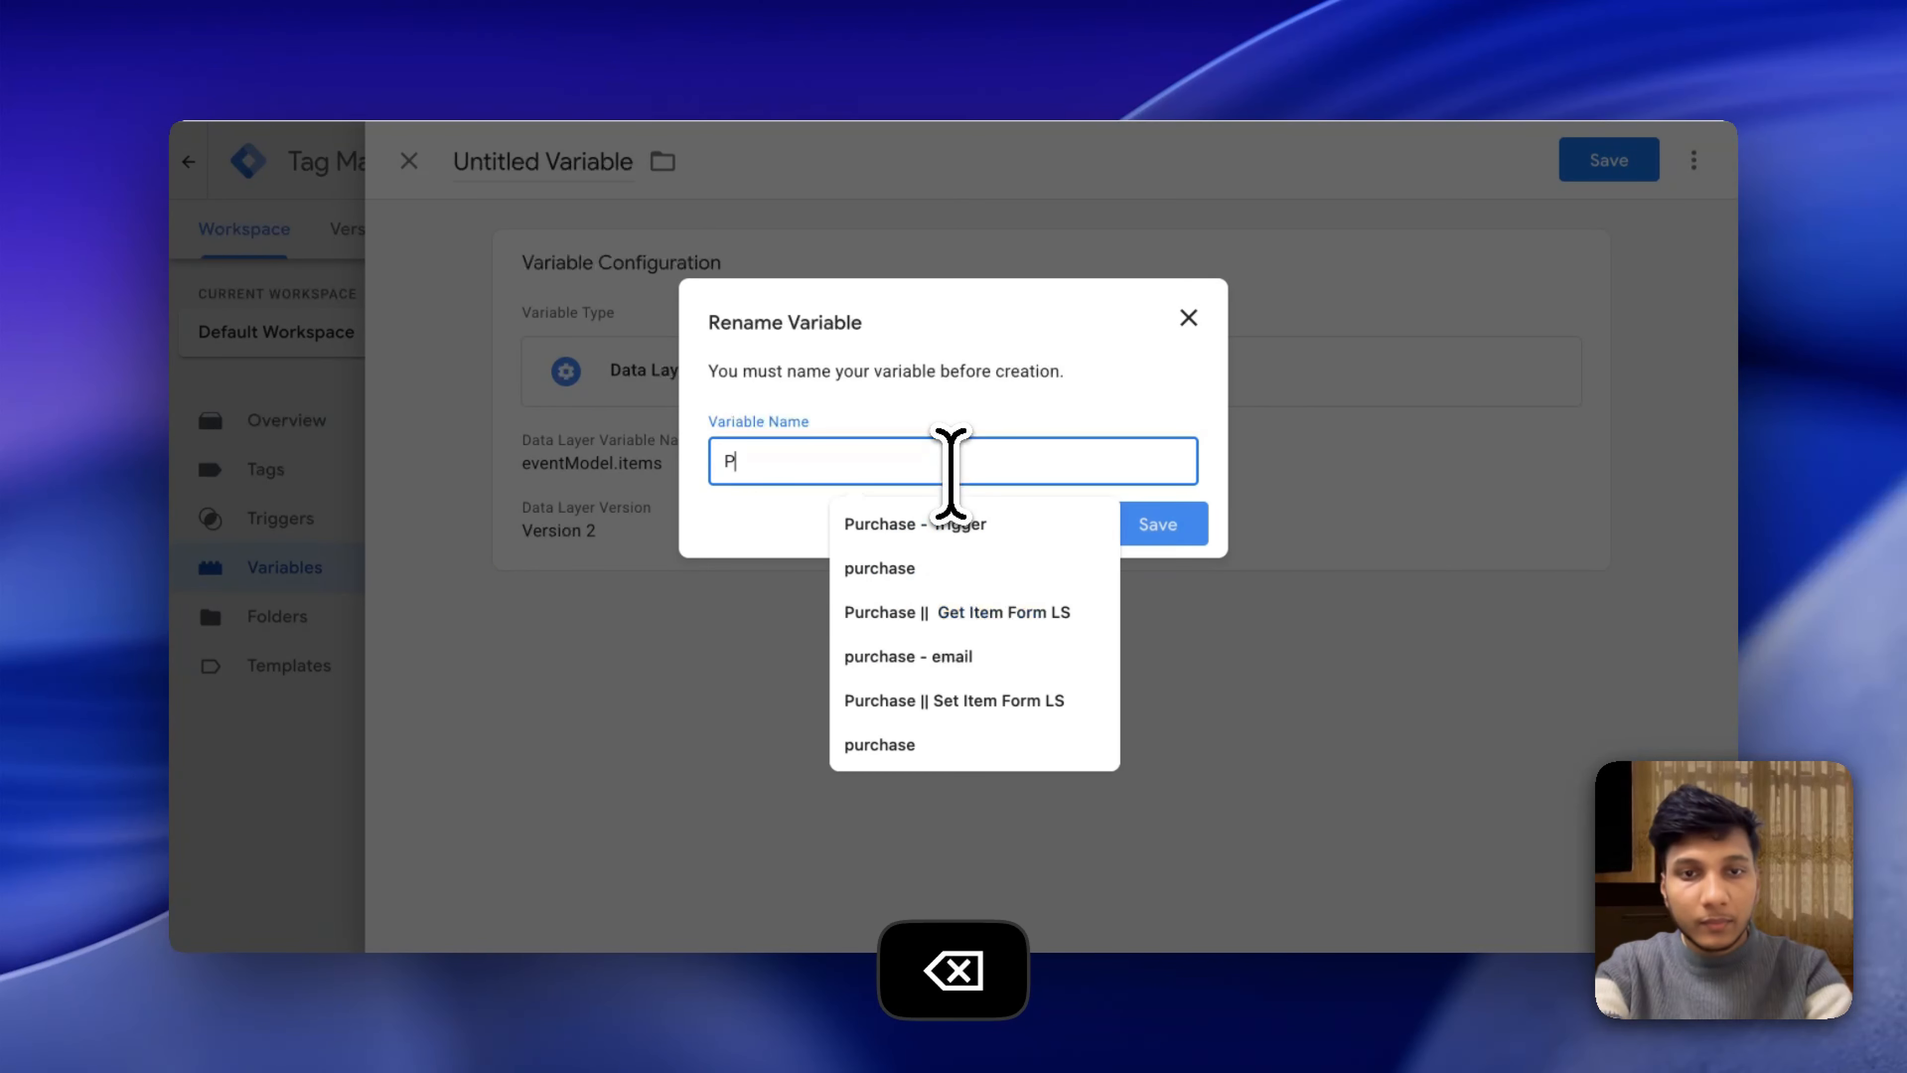
type("urchase - items")
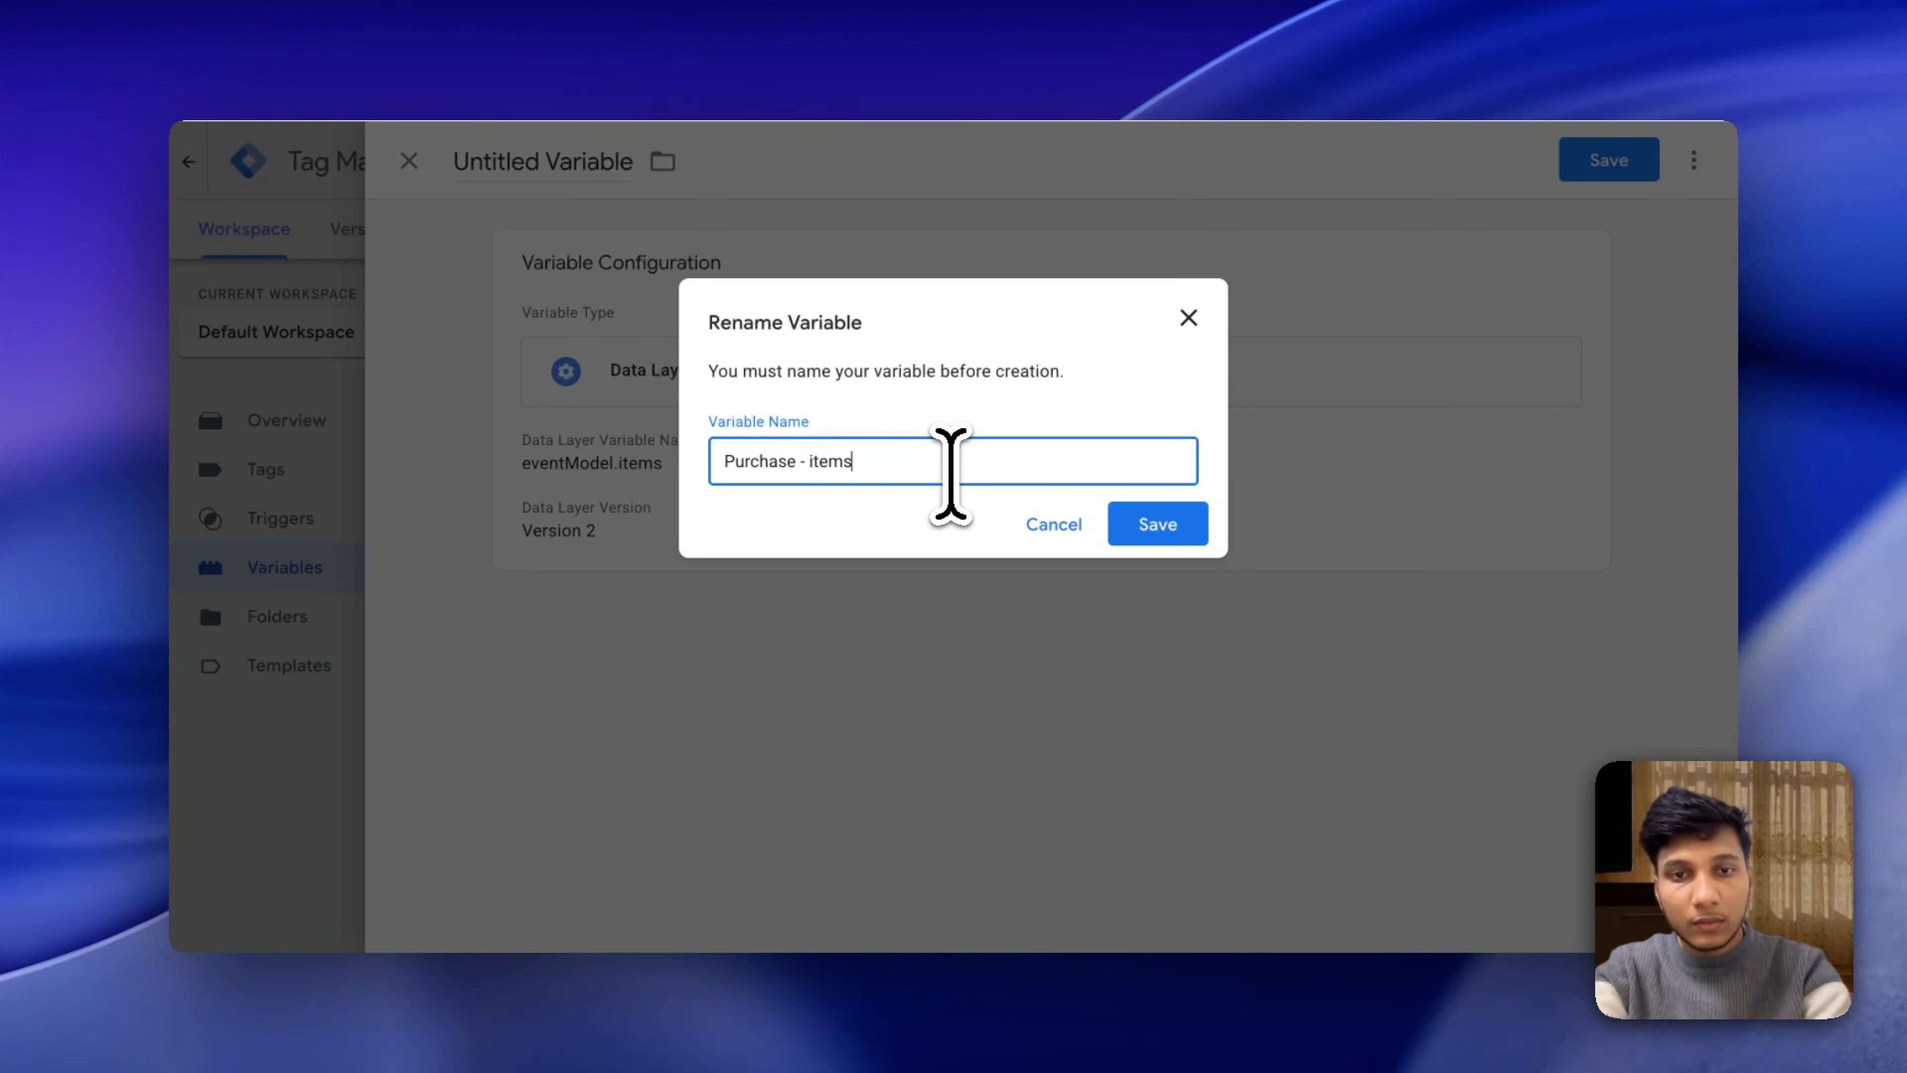
left_click(1160, 524)
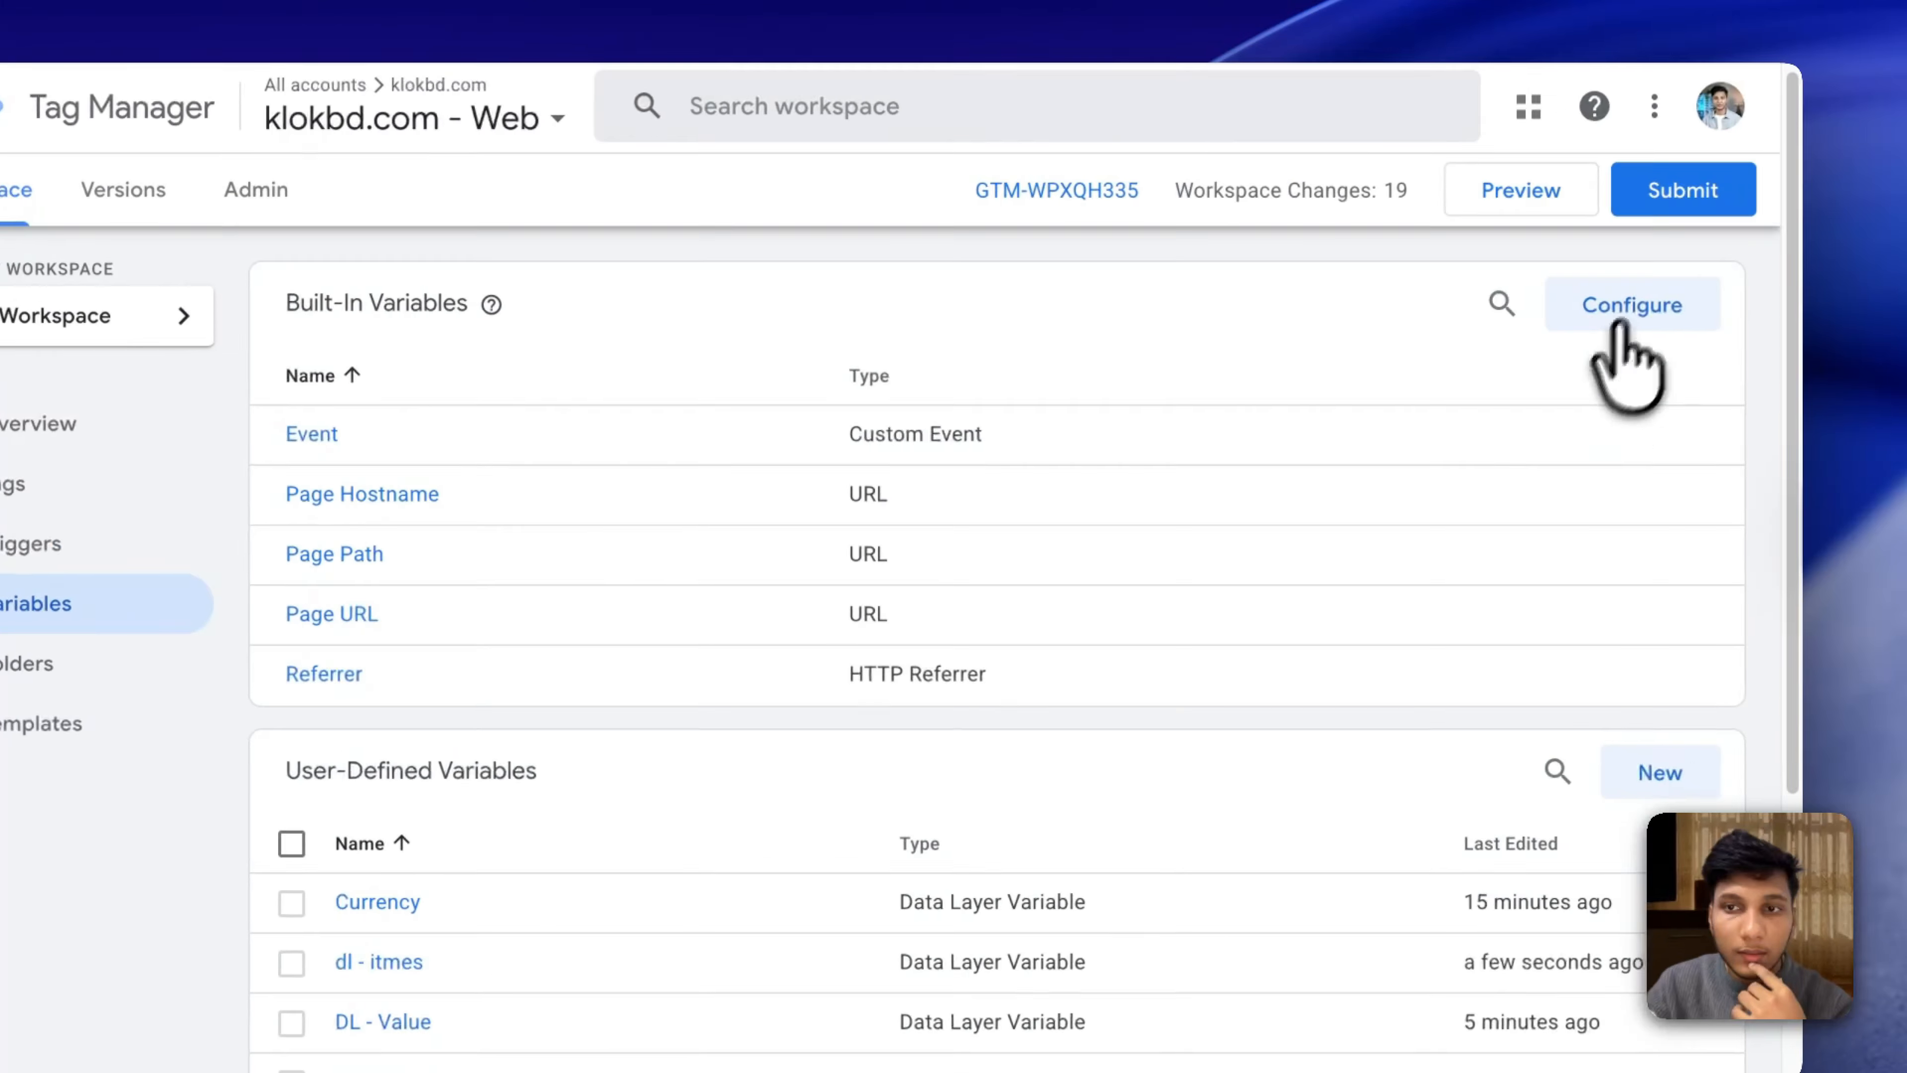
Enable the built-in variables Analytics Client ID, Analytics Session ID and Analytics Session Number, and close the configuration.
left_click(1719, 293)
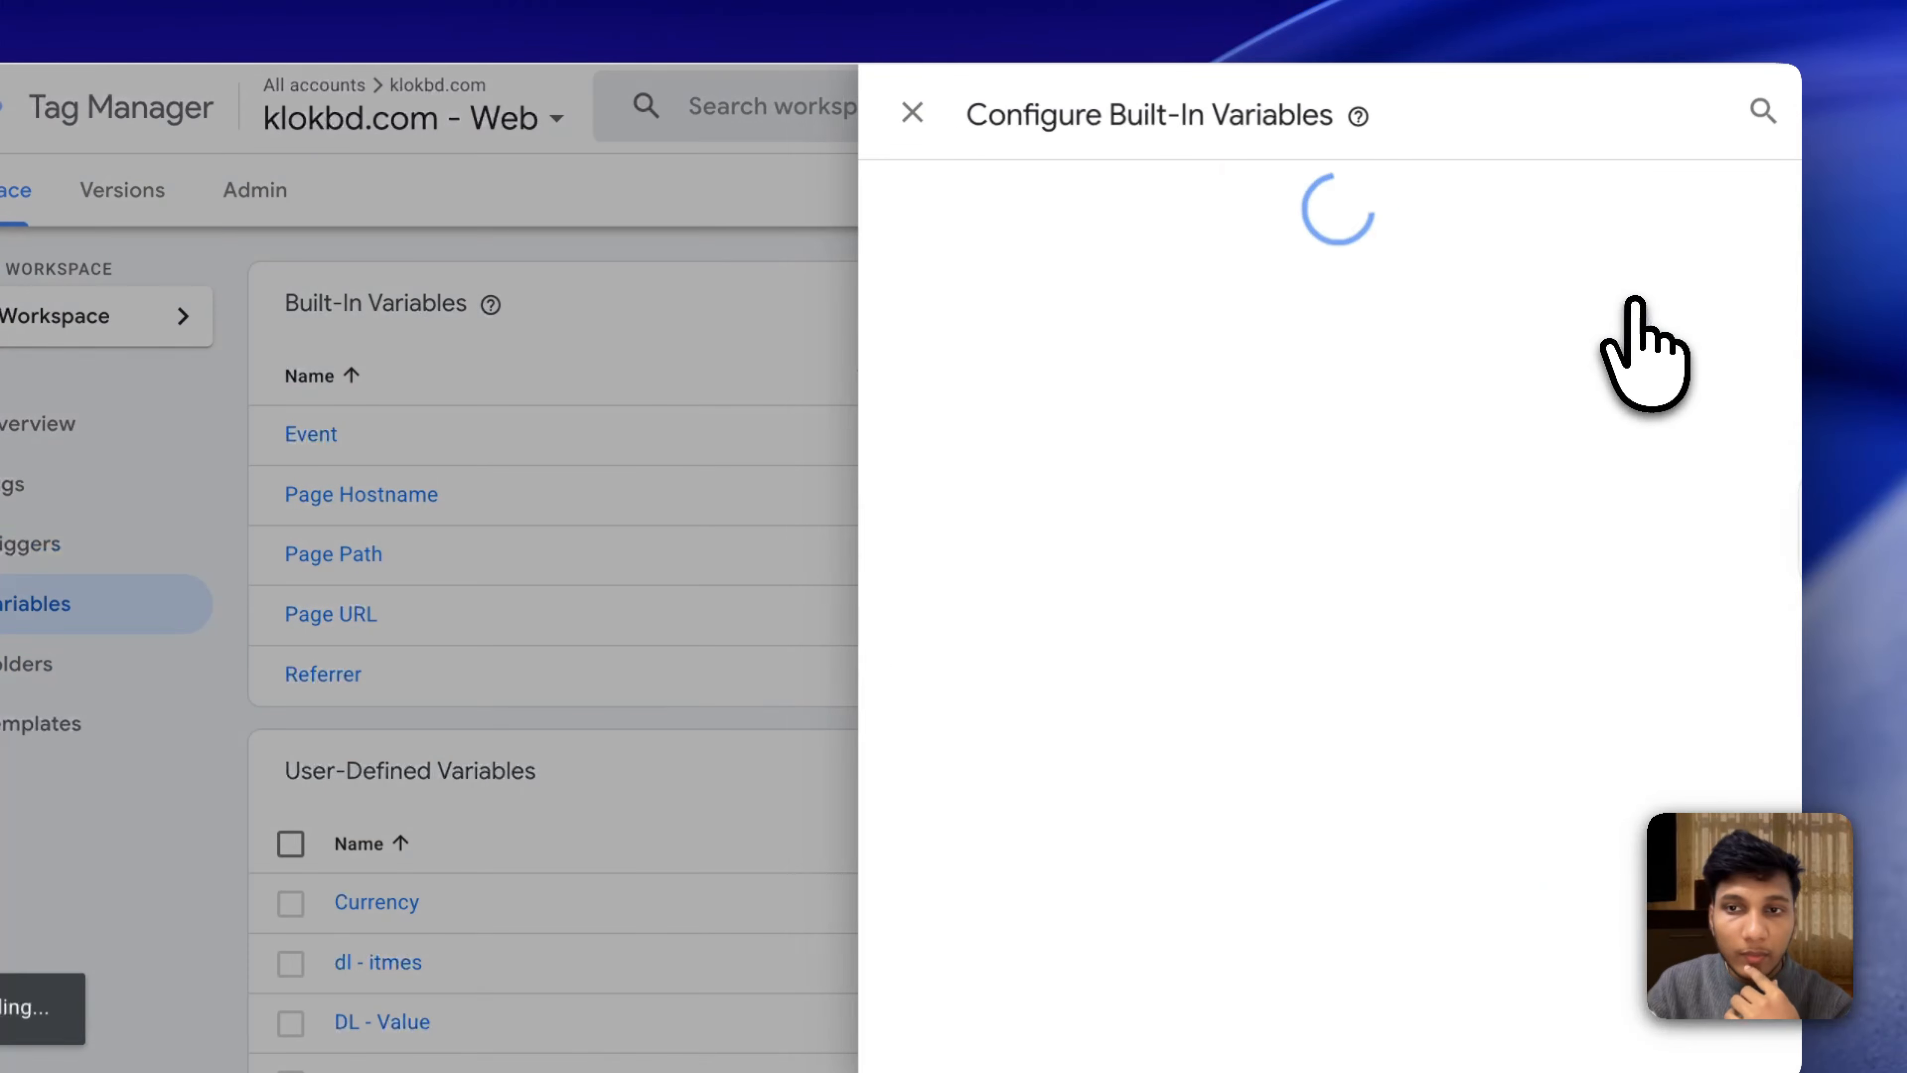
scroll(1276, 601, "down", 10)
scroll(1214, 622, "up", 10)
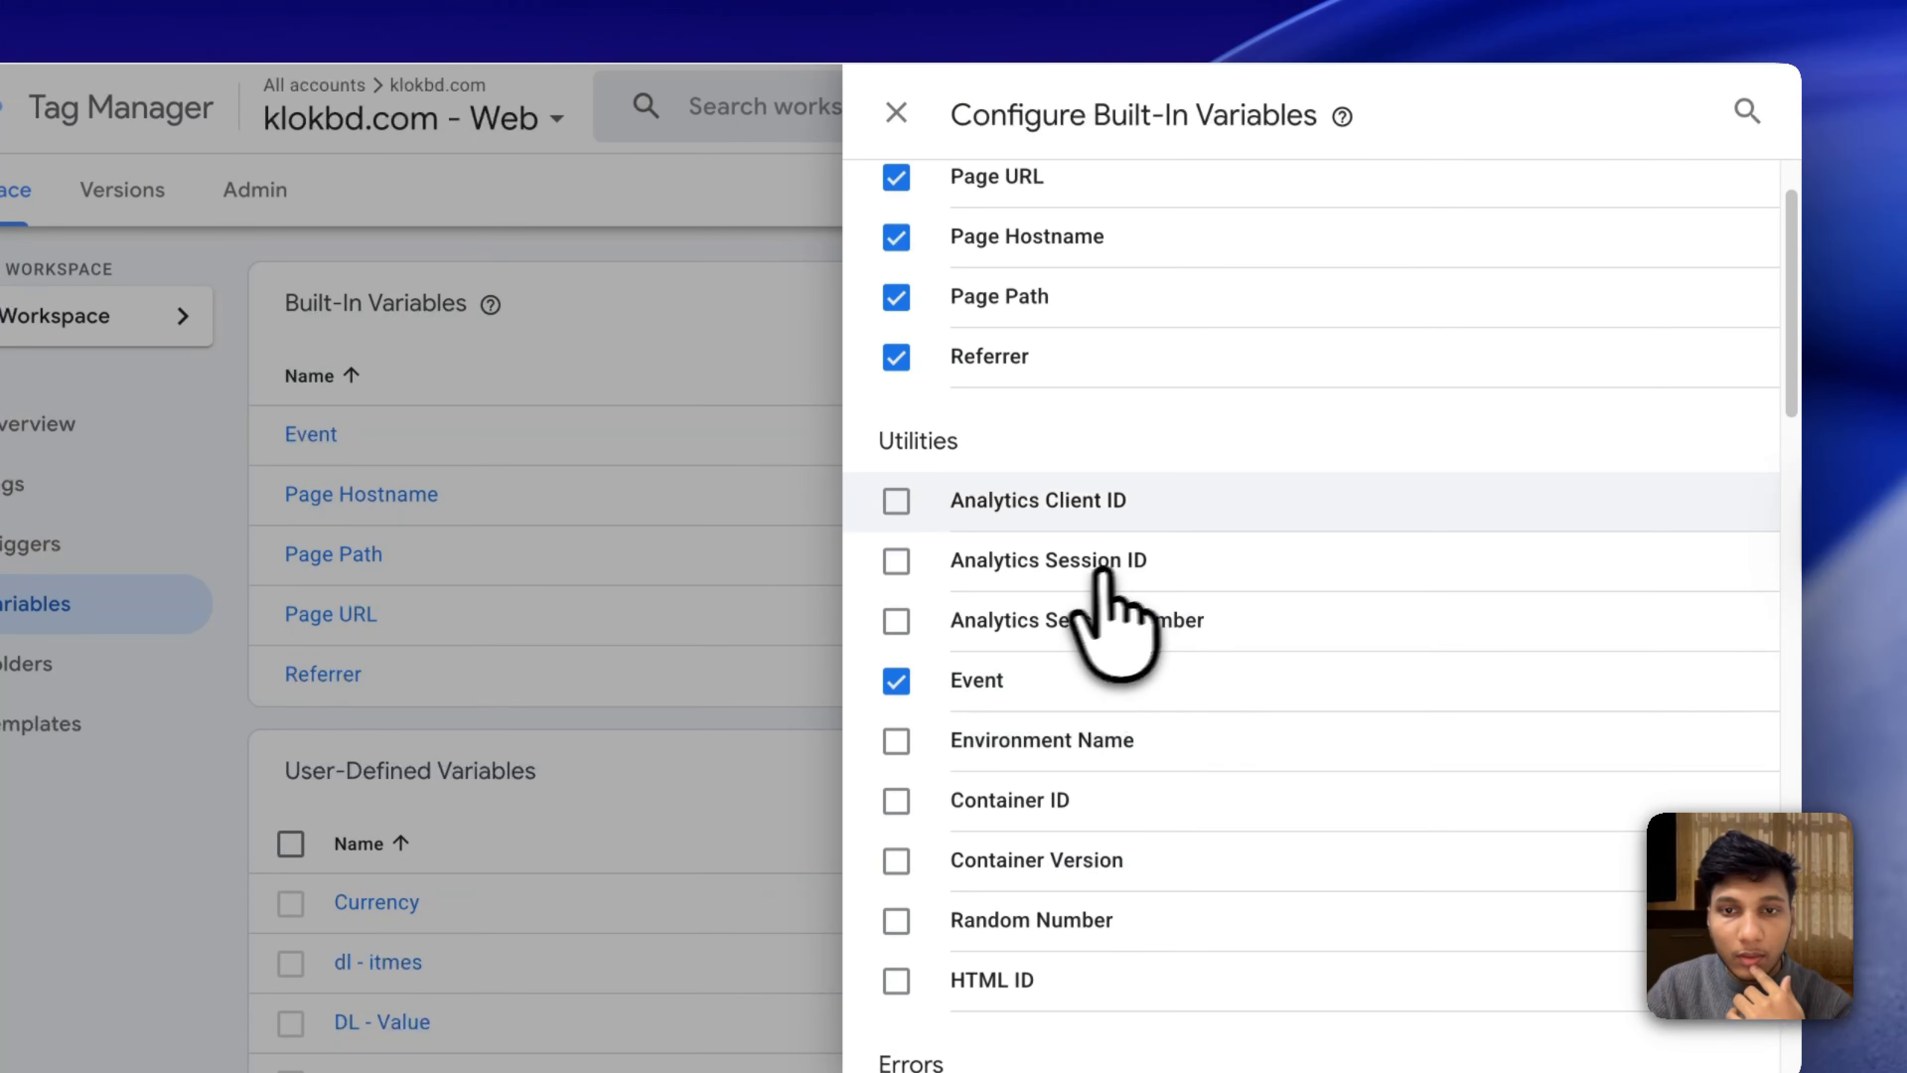
left_click(1156, 622)
left_click(1078, 559)
left_click(1051, 503)
scroll(938, 511, "down", 10)
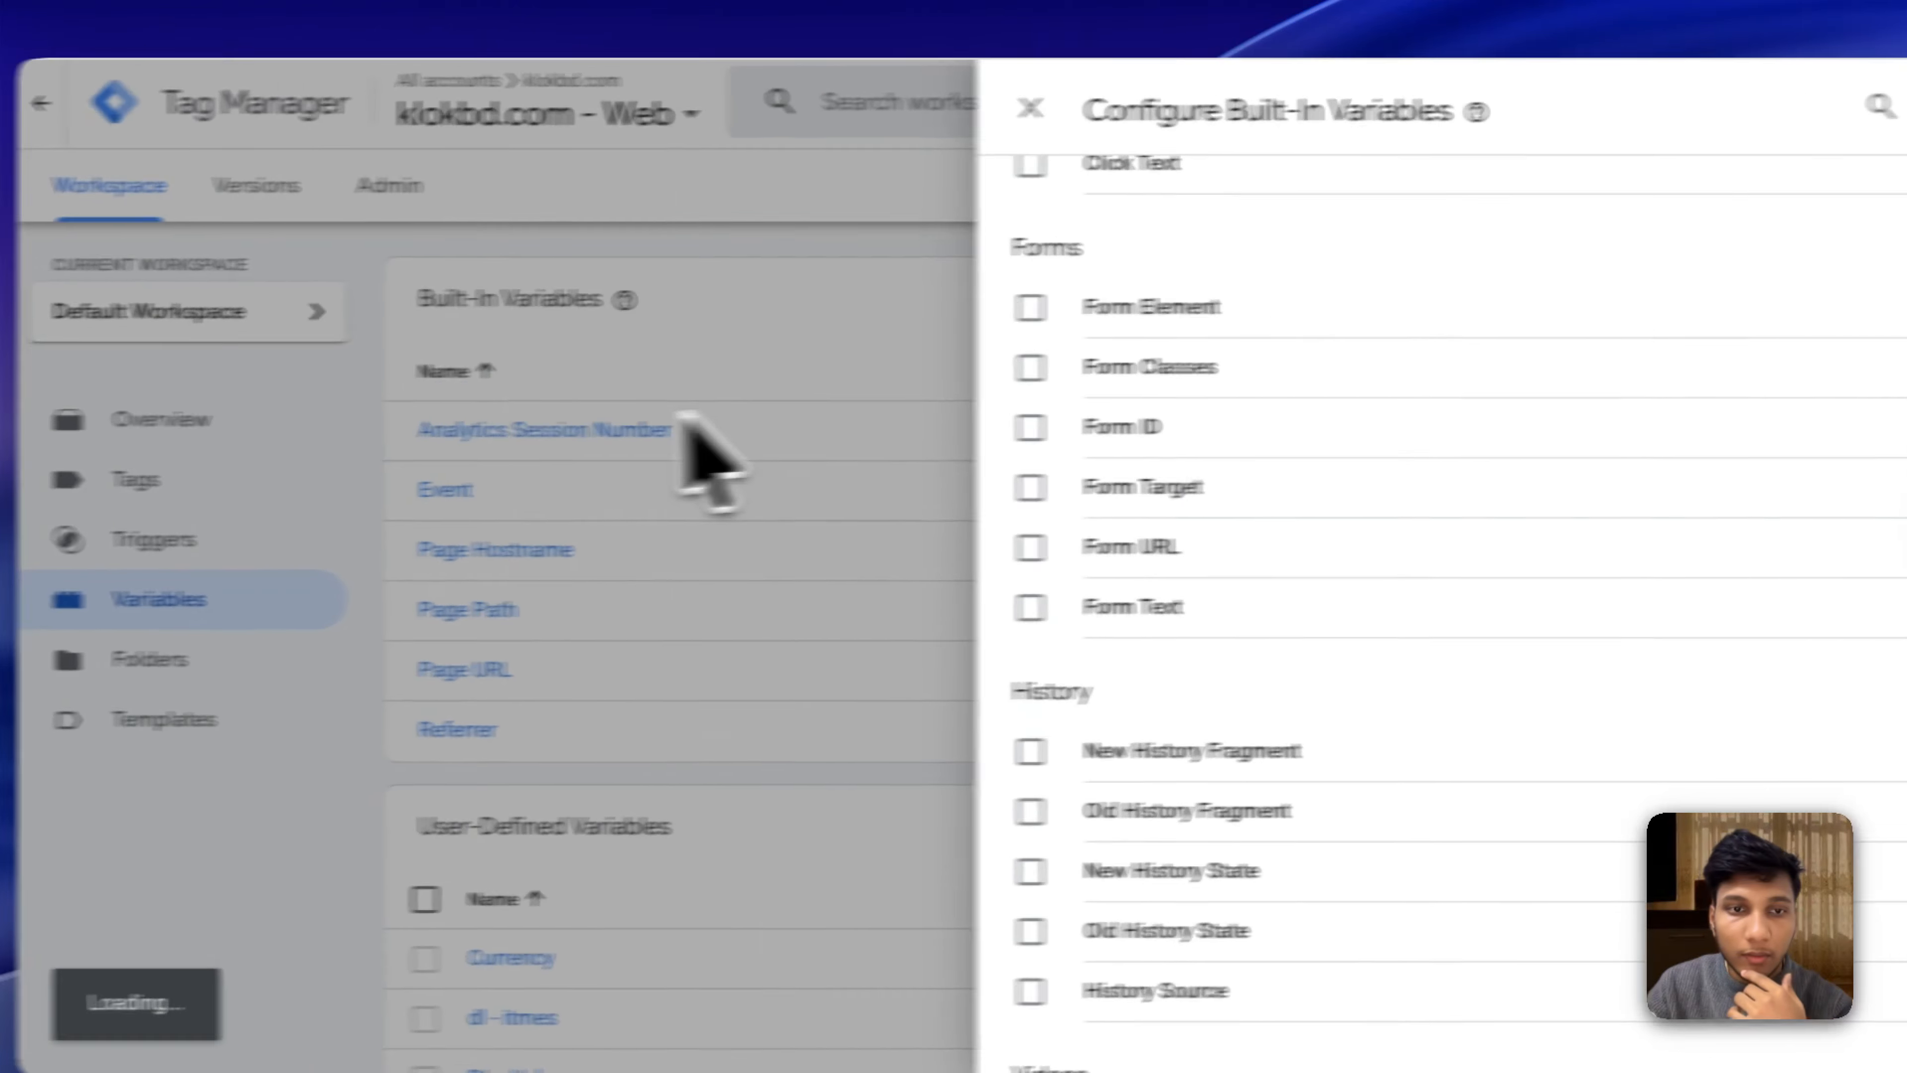
left_click(601, 419)
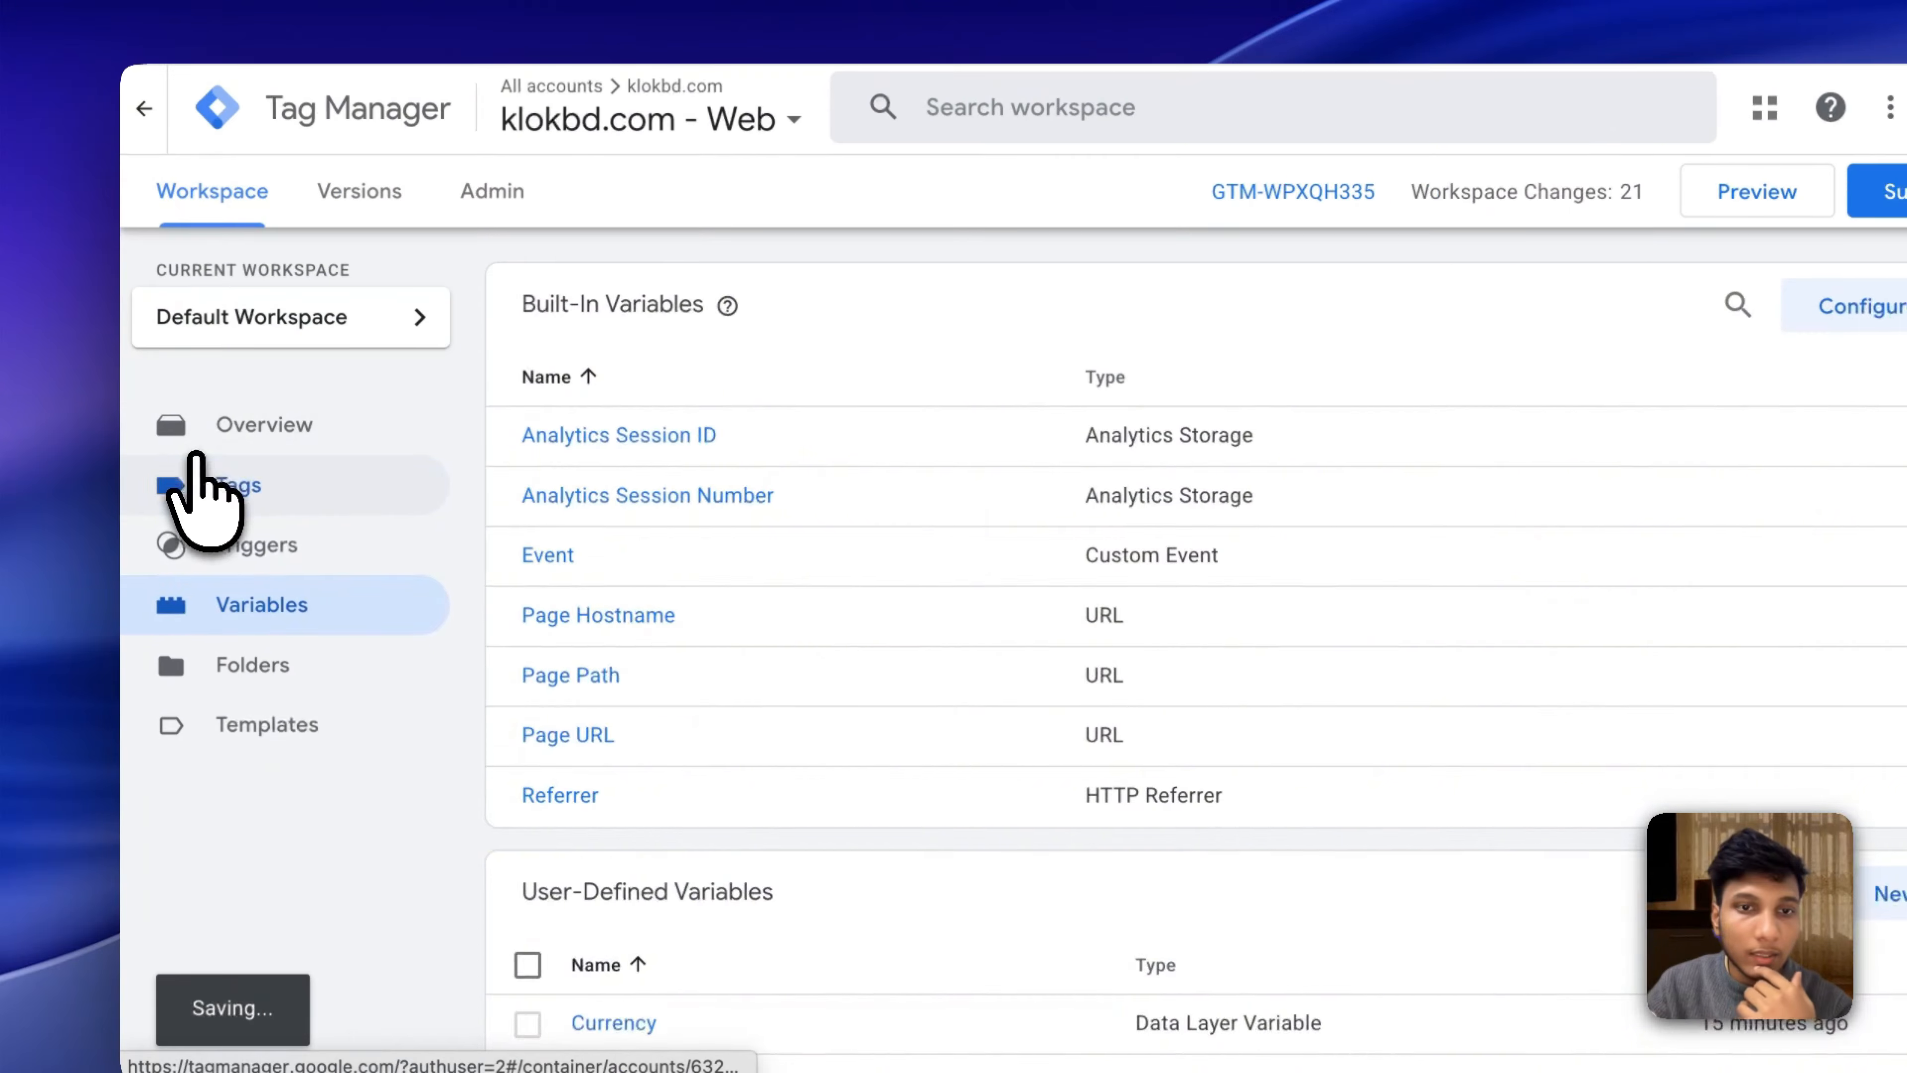
Duplicate the GA4 - View Item tag and name the copy "GA4 - Add To Cart".
left_click(197, 459)
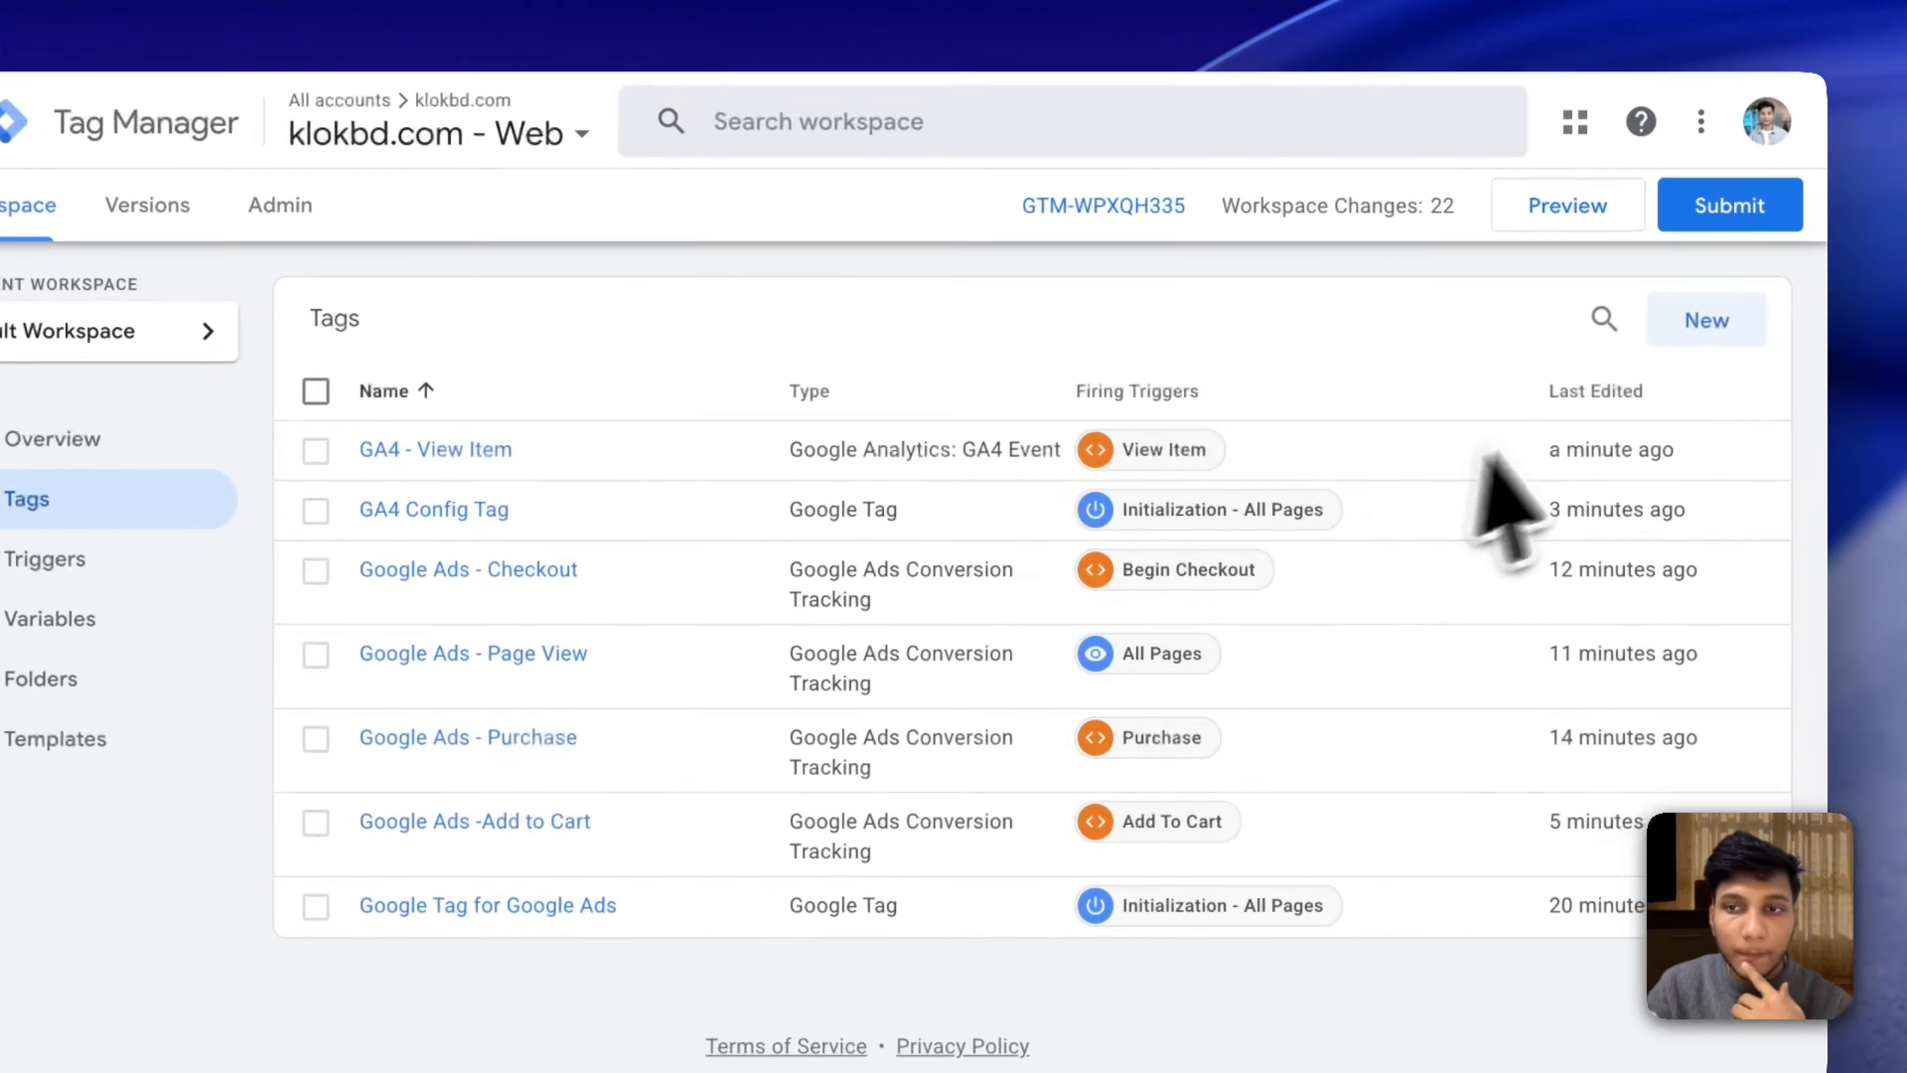
left_click(1670, 323)
left_click(107, 558)
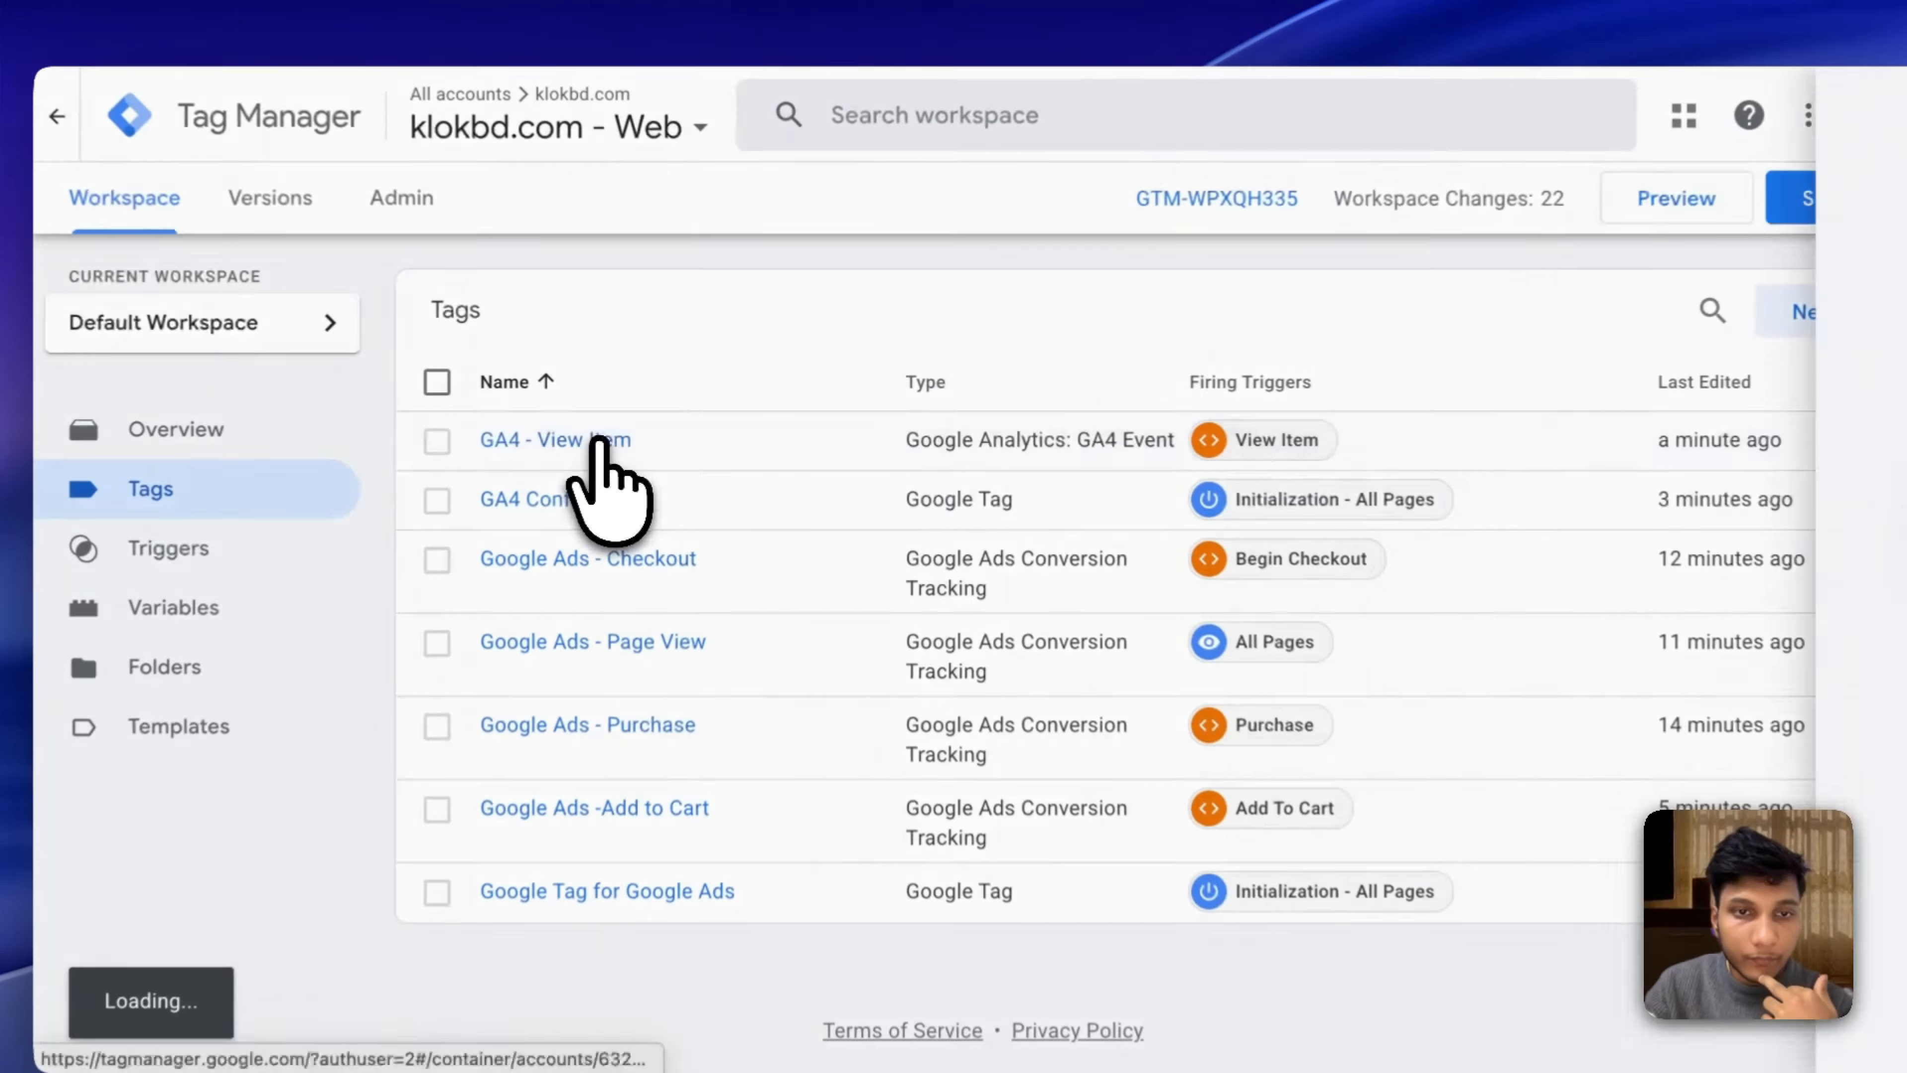
left_click(631, 429)
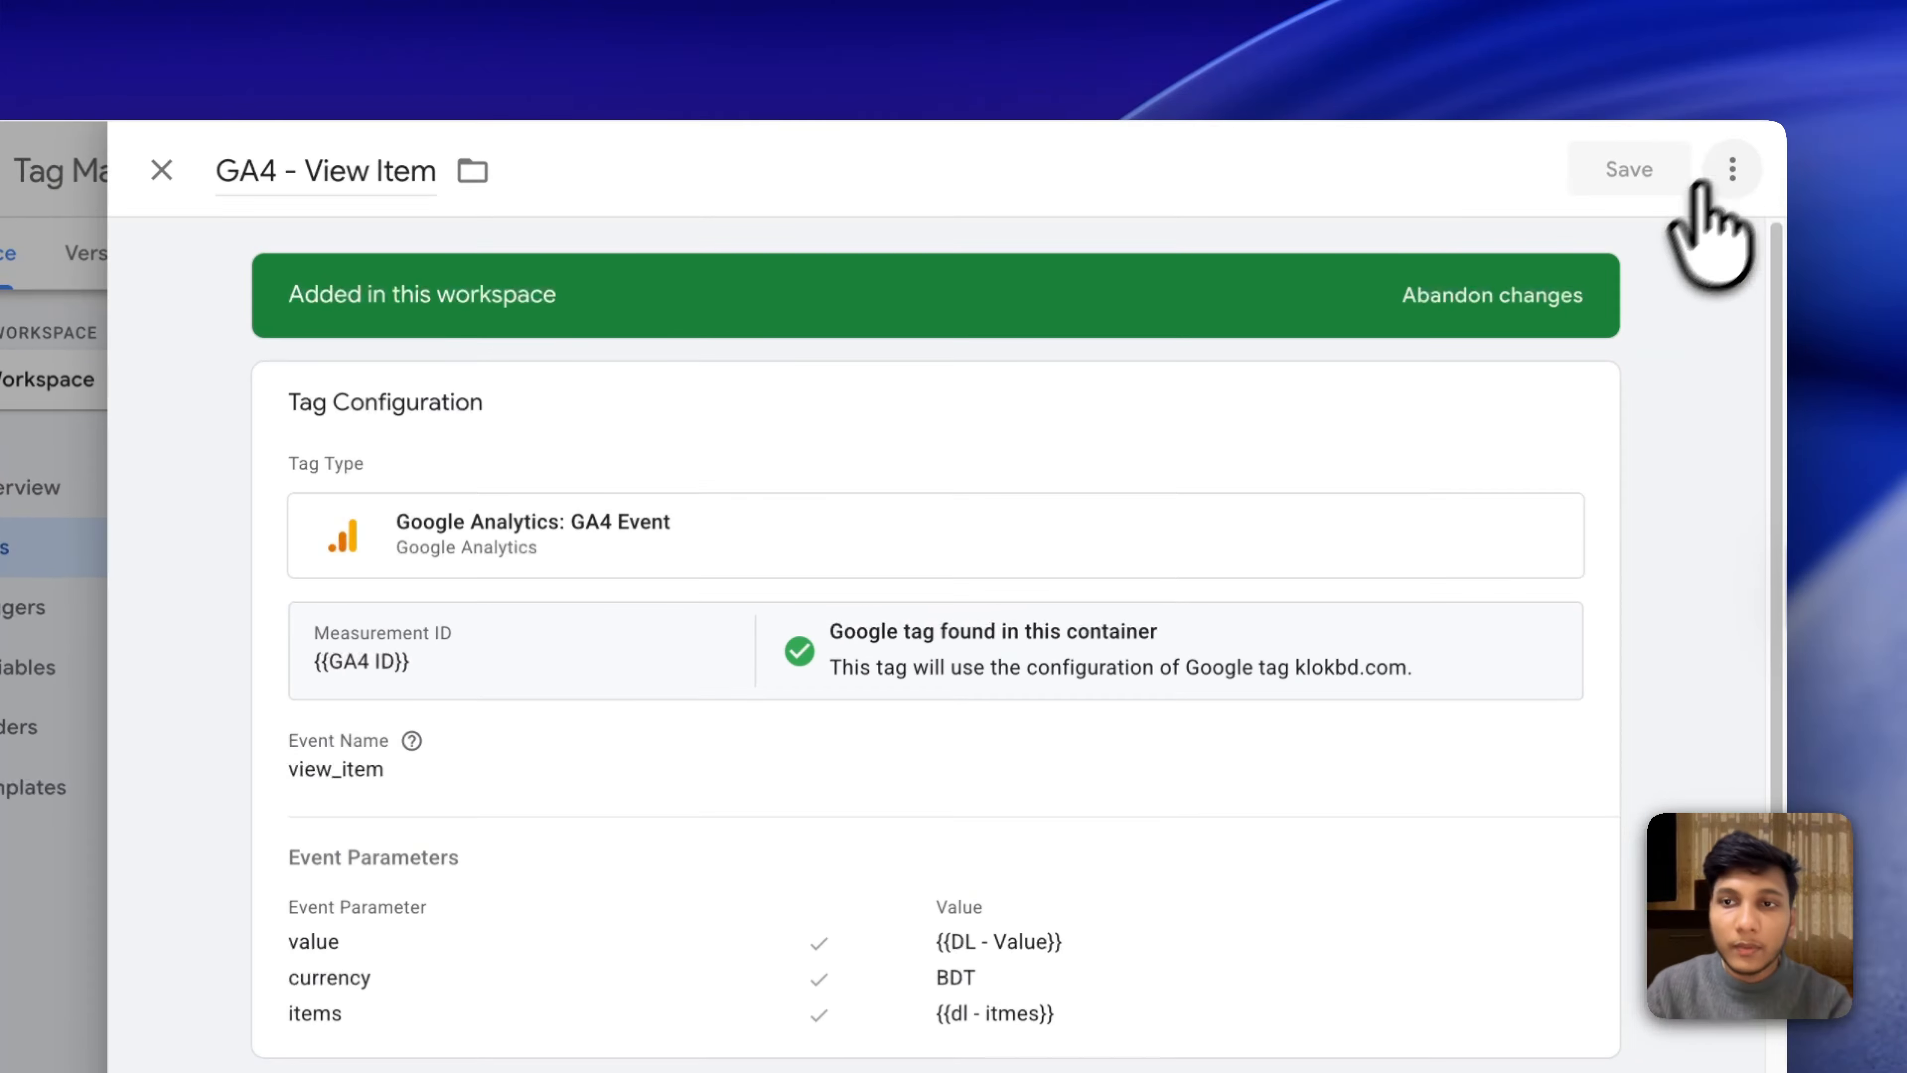
left_click(1727, 168)
left_click(1637, 240)
left_click_drag(353, 171, 185, 170)
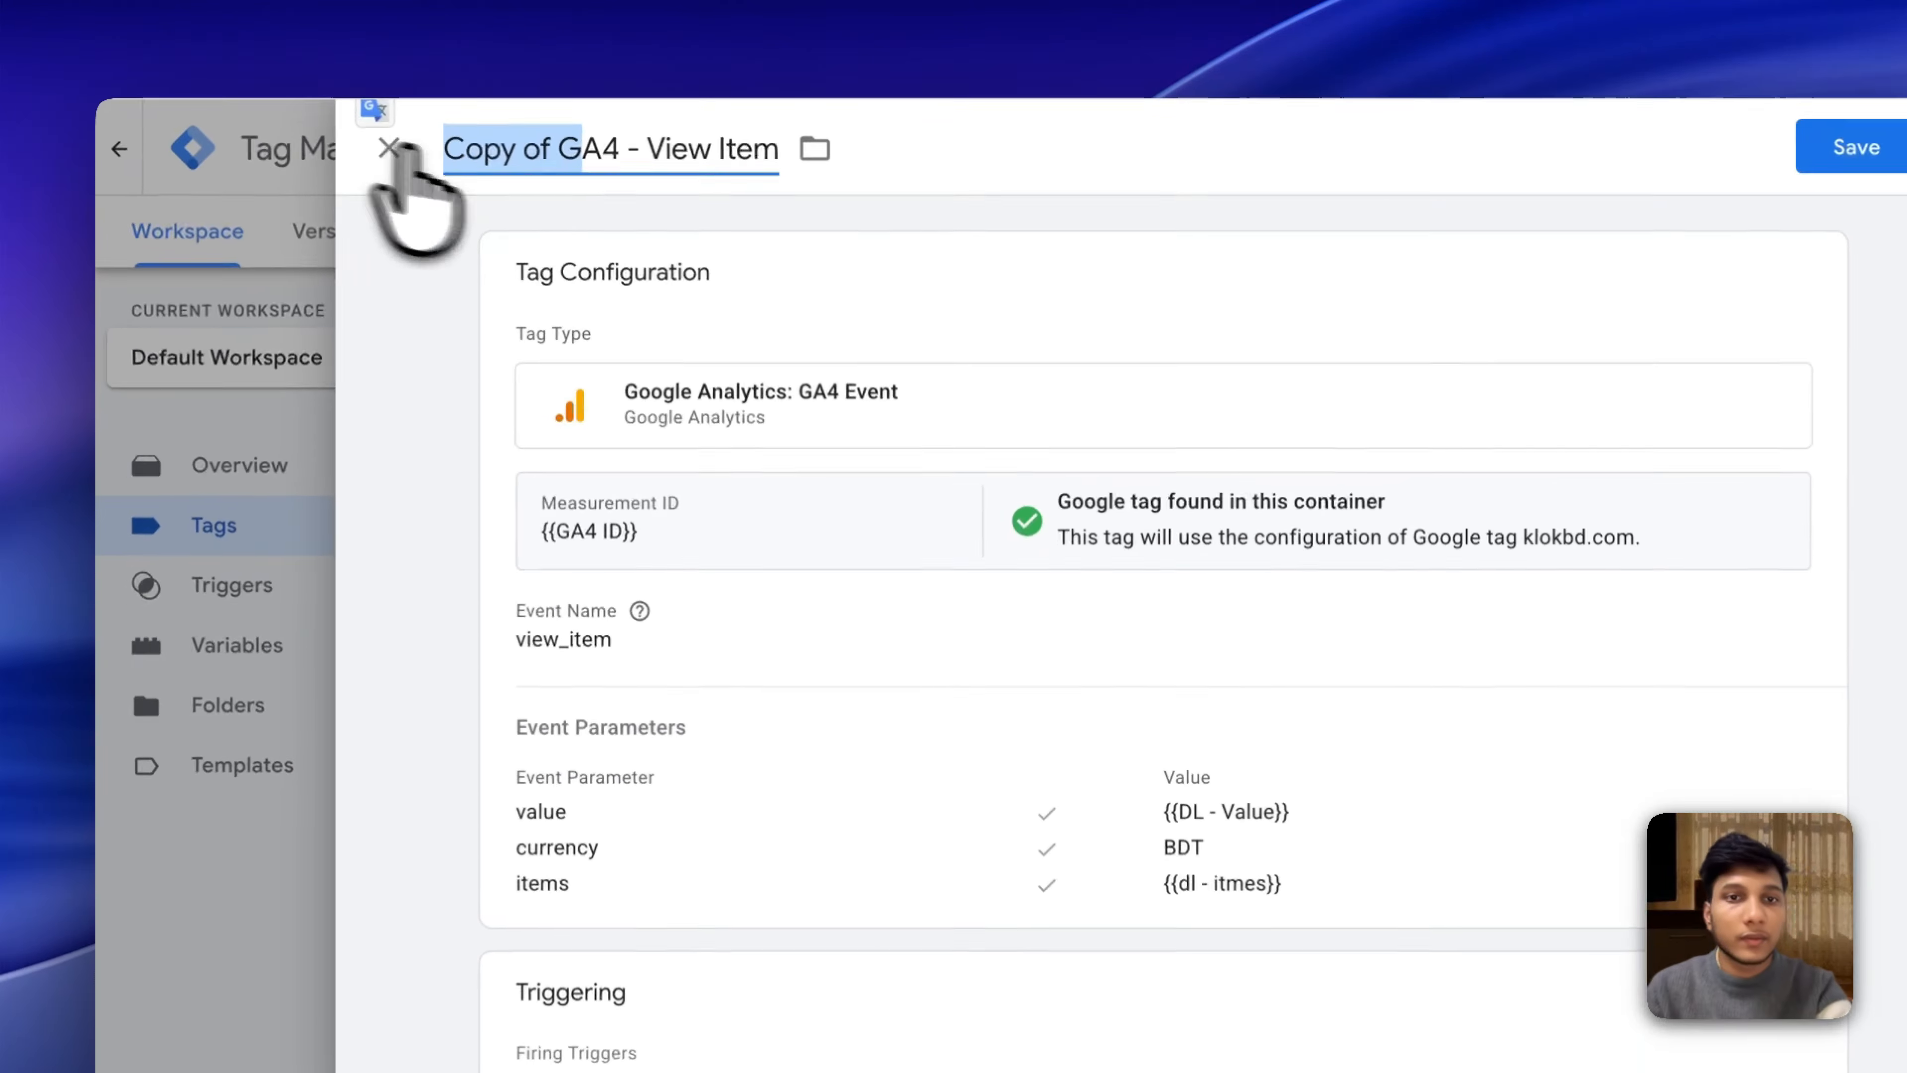
type("G")
left_click_drag(973, 199, 948, 193)
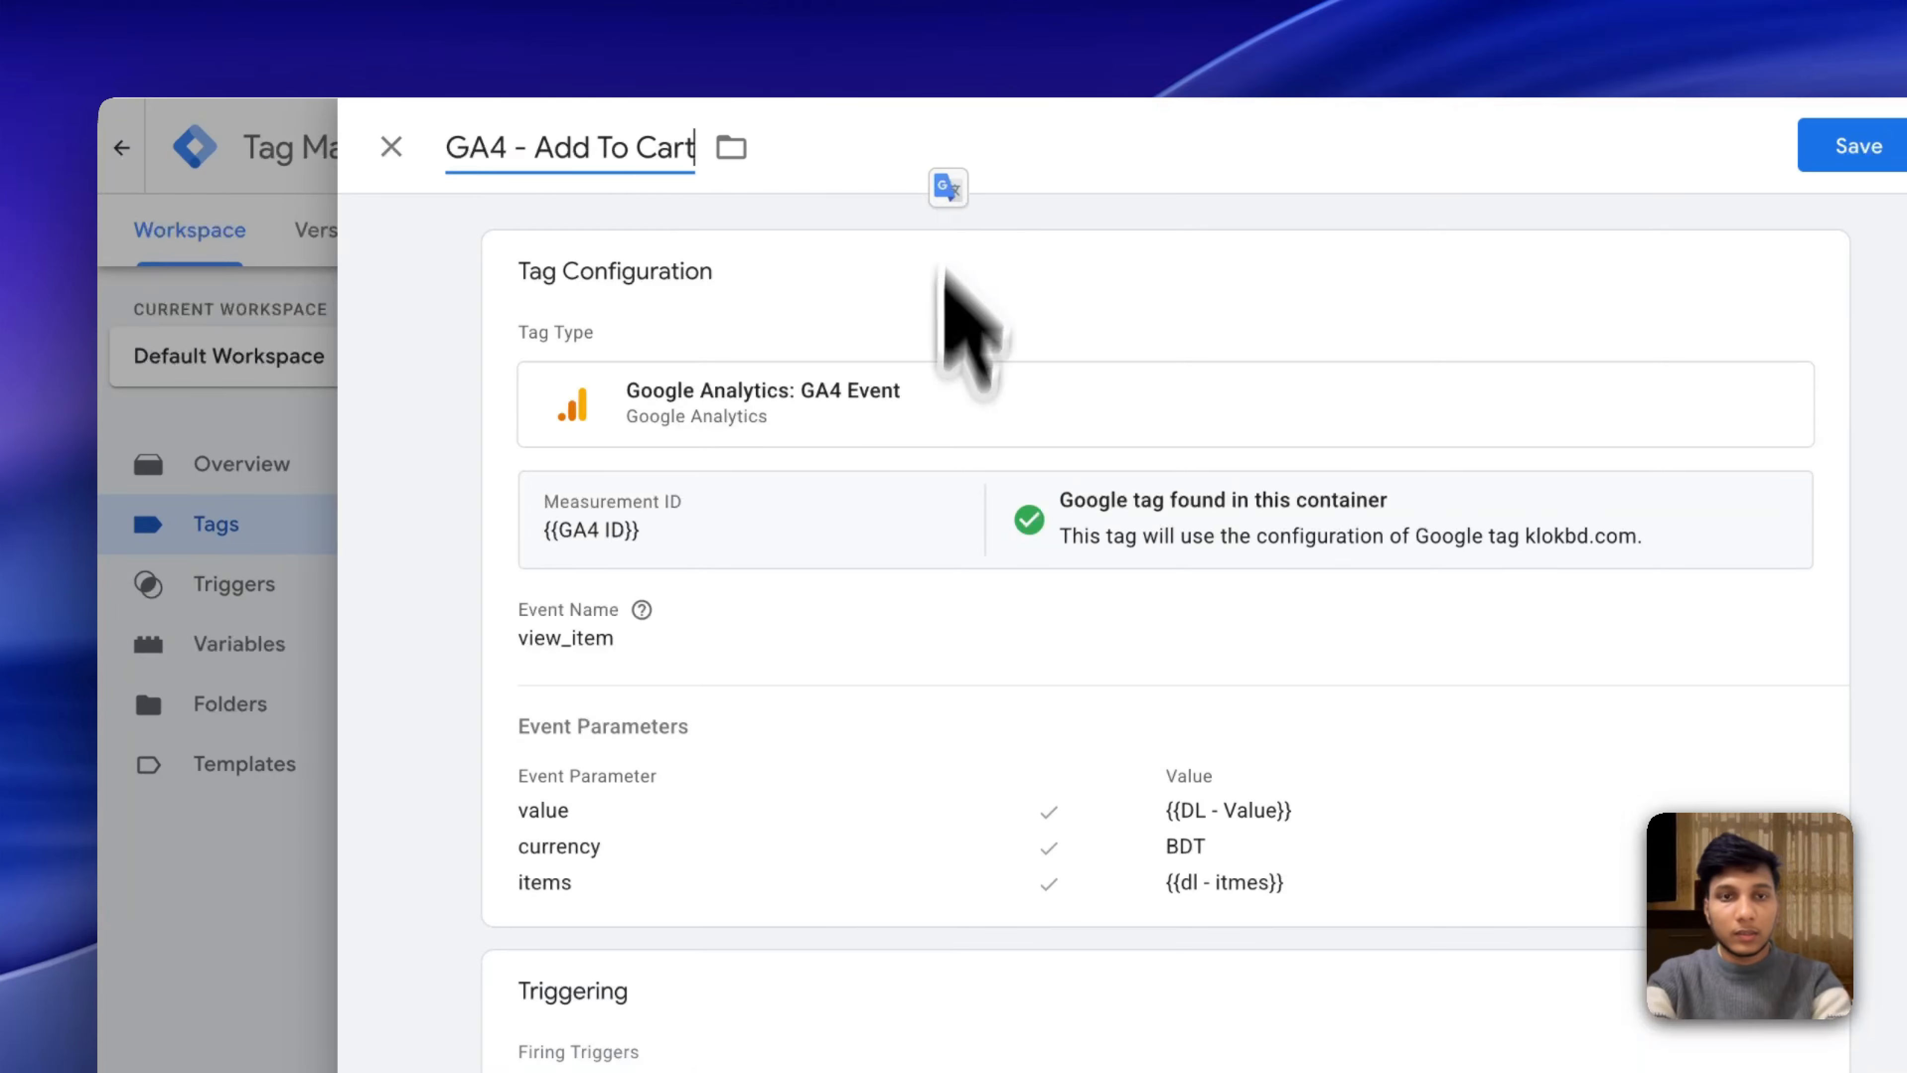
Set the event name of the GA4 - Add To Cart tag to add_to_cart.
left_click(915, 505)
double_click(775, 721)
type("a")
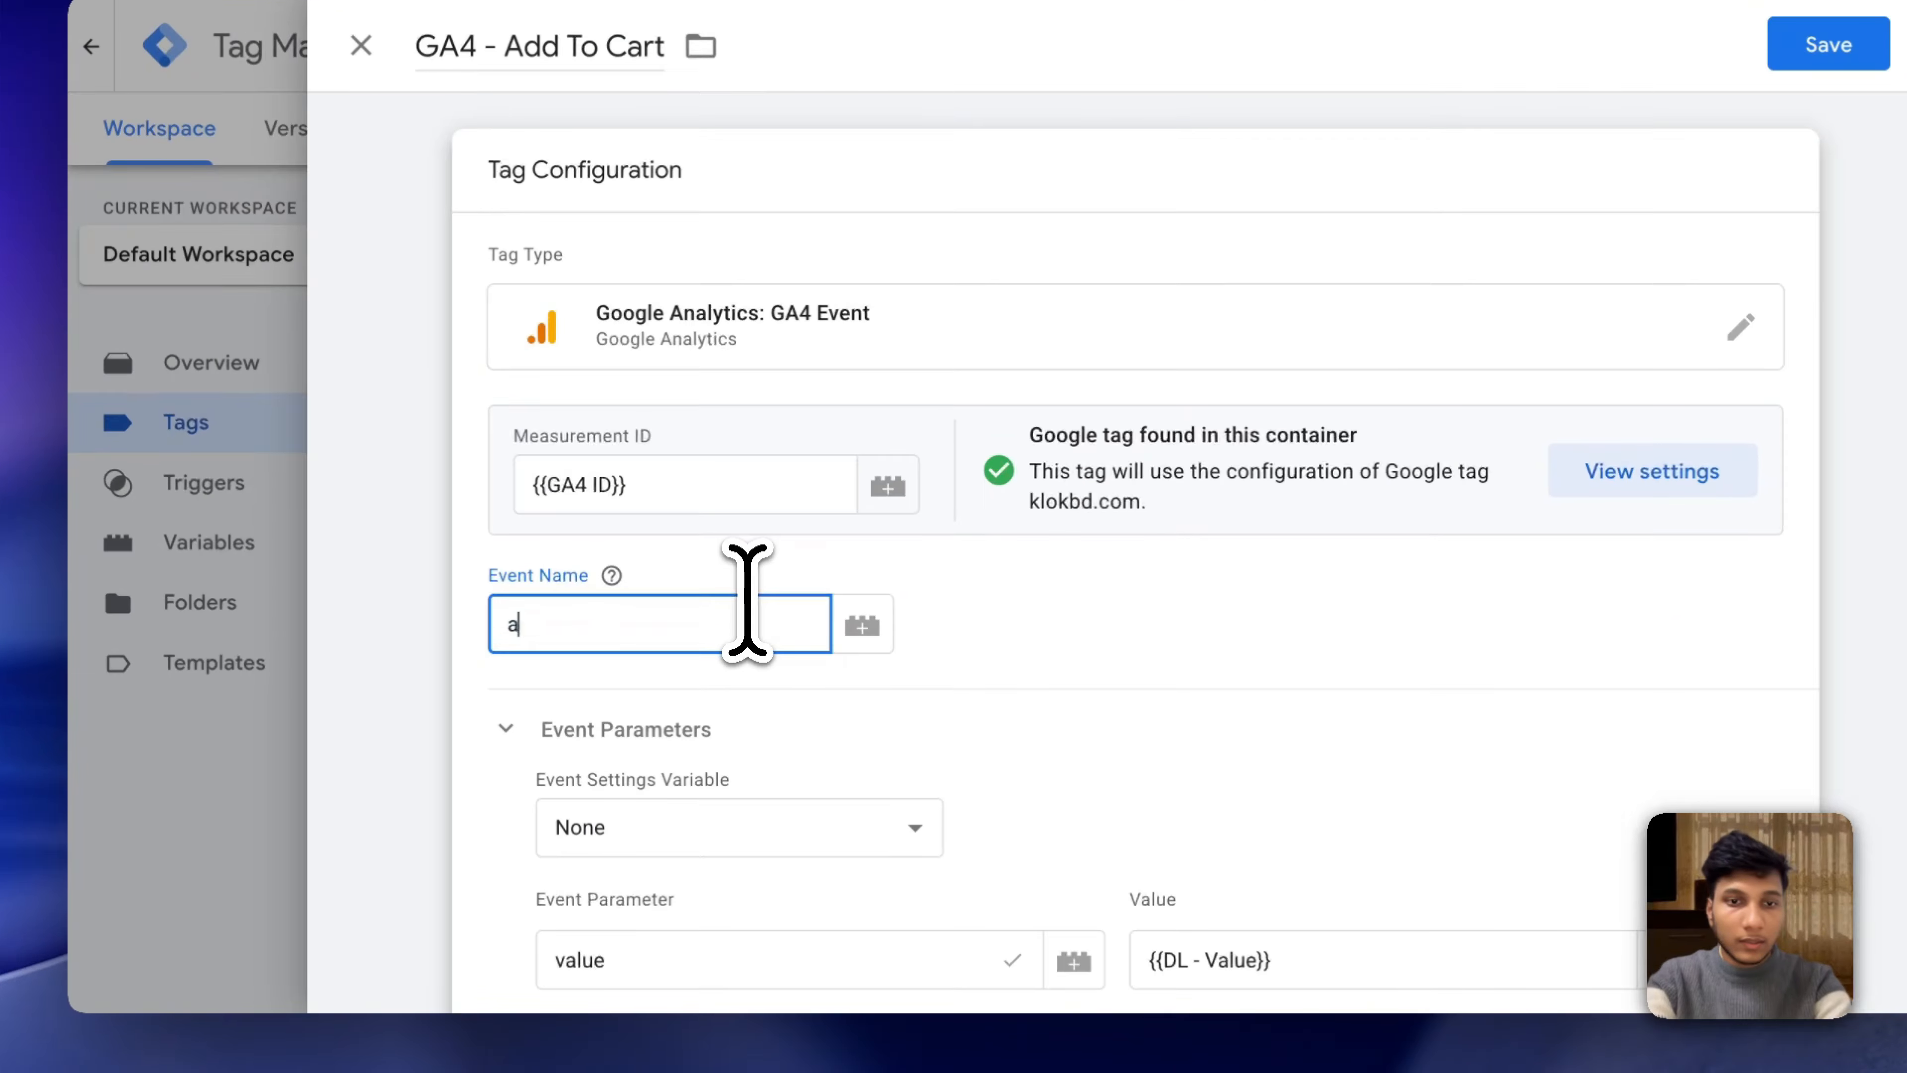
type("dd_to_")
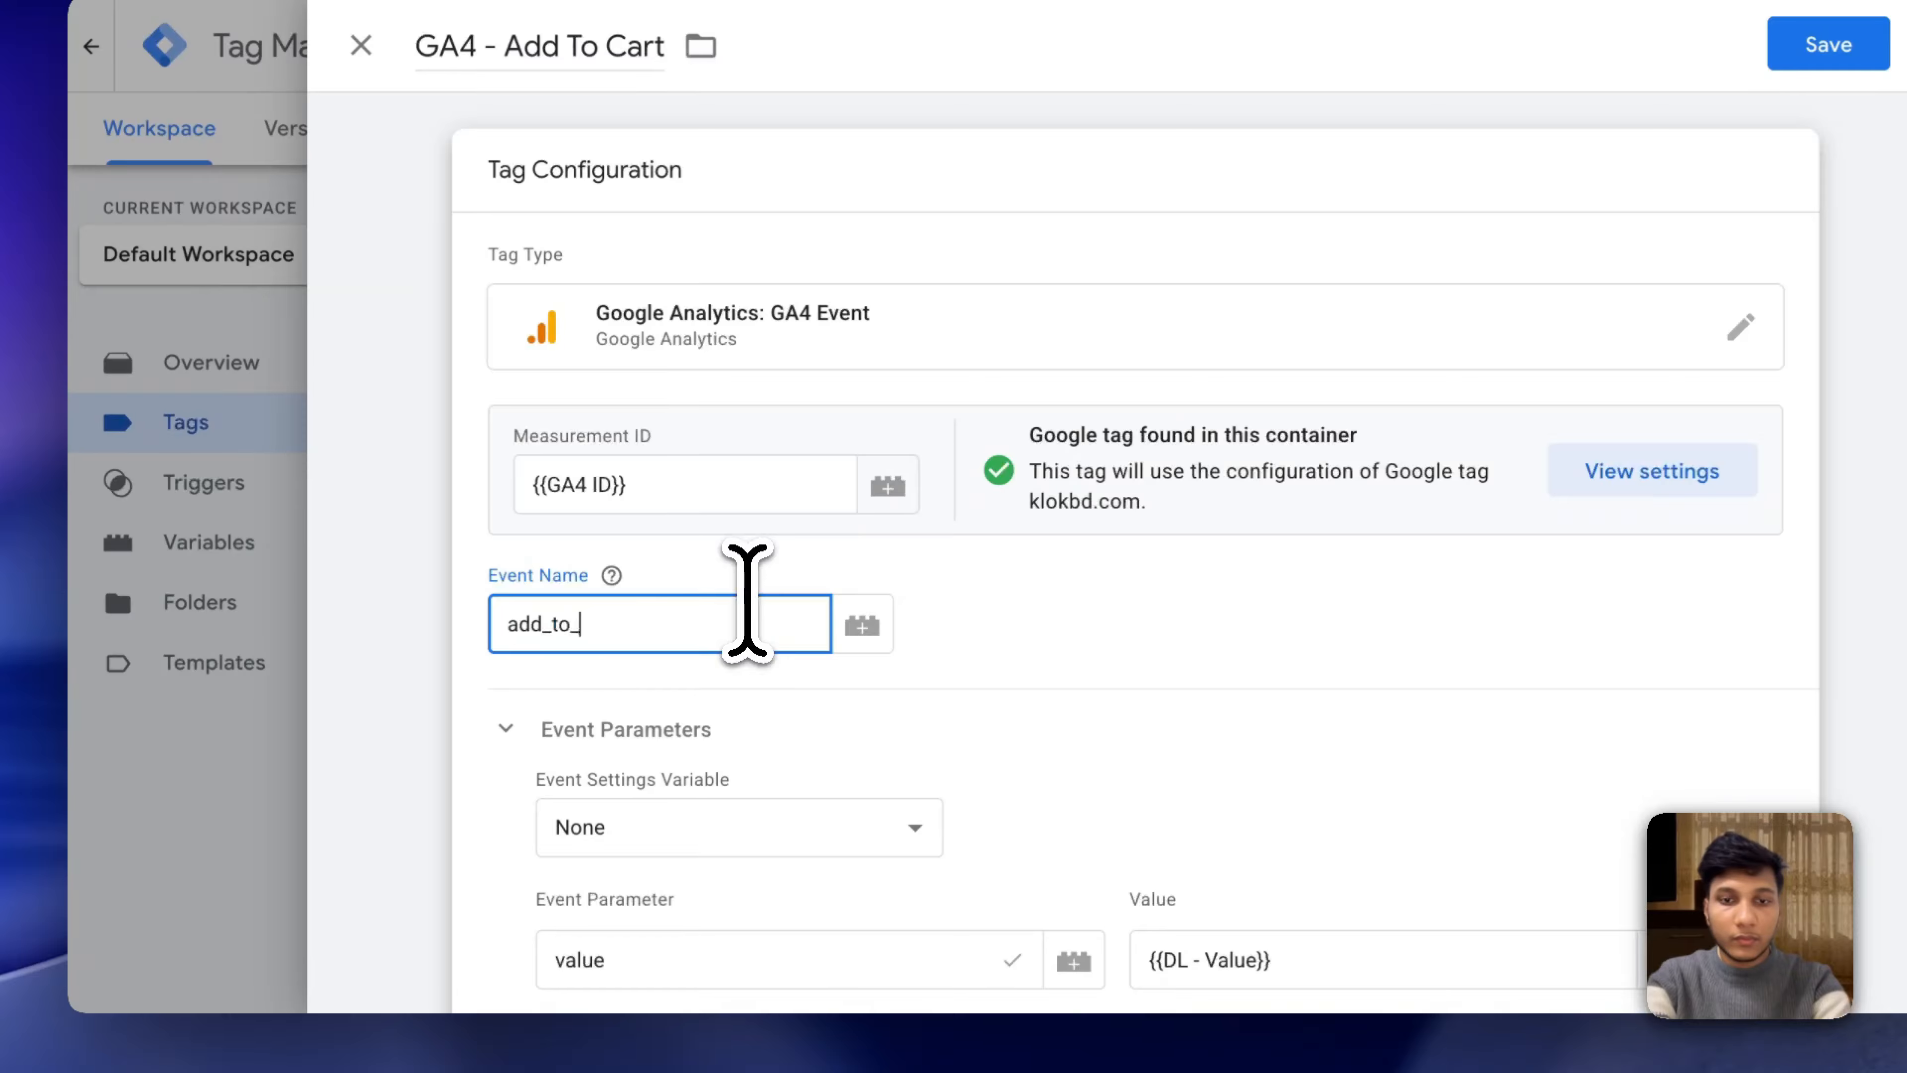
type("cart")
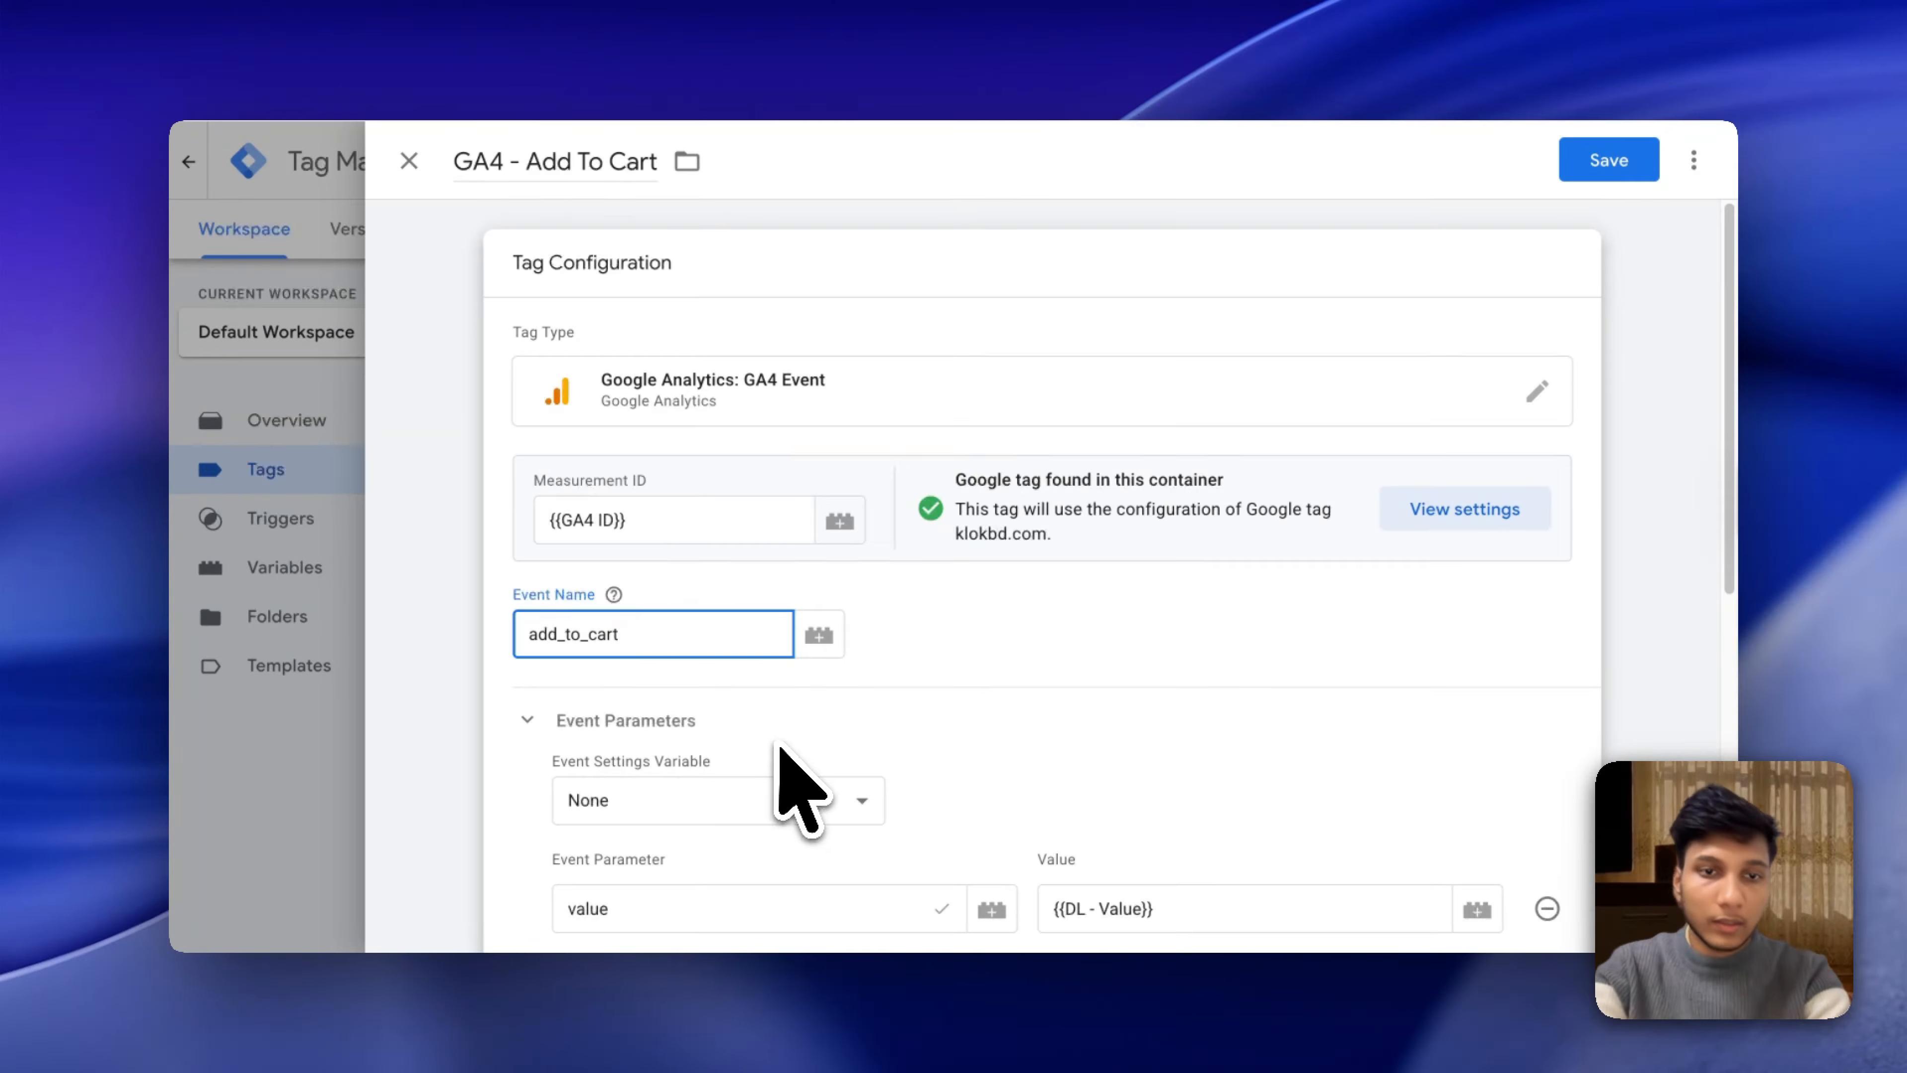
Try {{purchase value}} as the value parameter of the GA4 - Add To Cart tag.
scroll(781, 752, "down", 8)
scroll(779, 779, "up", 7)
scroll(778, 780, "down", 3)
left_click(1228, 600)
triple_click(1228, 600)
type("{{value")
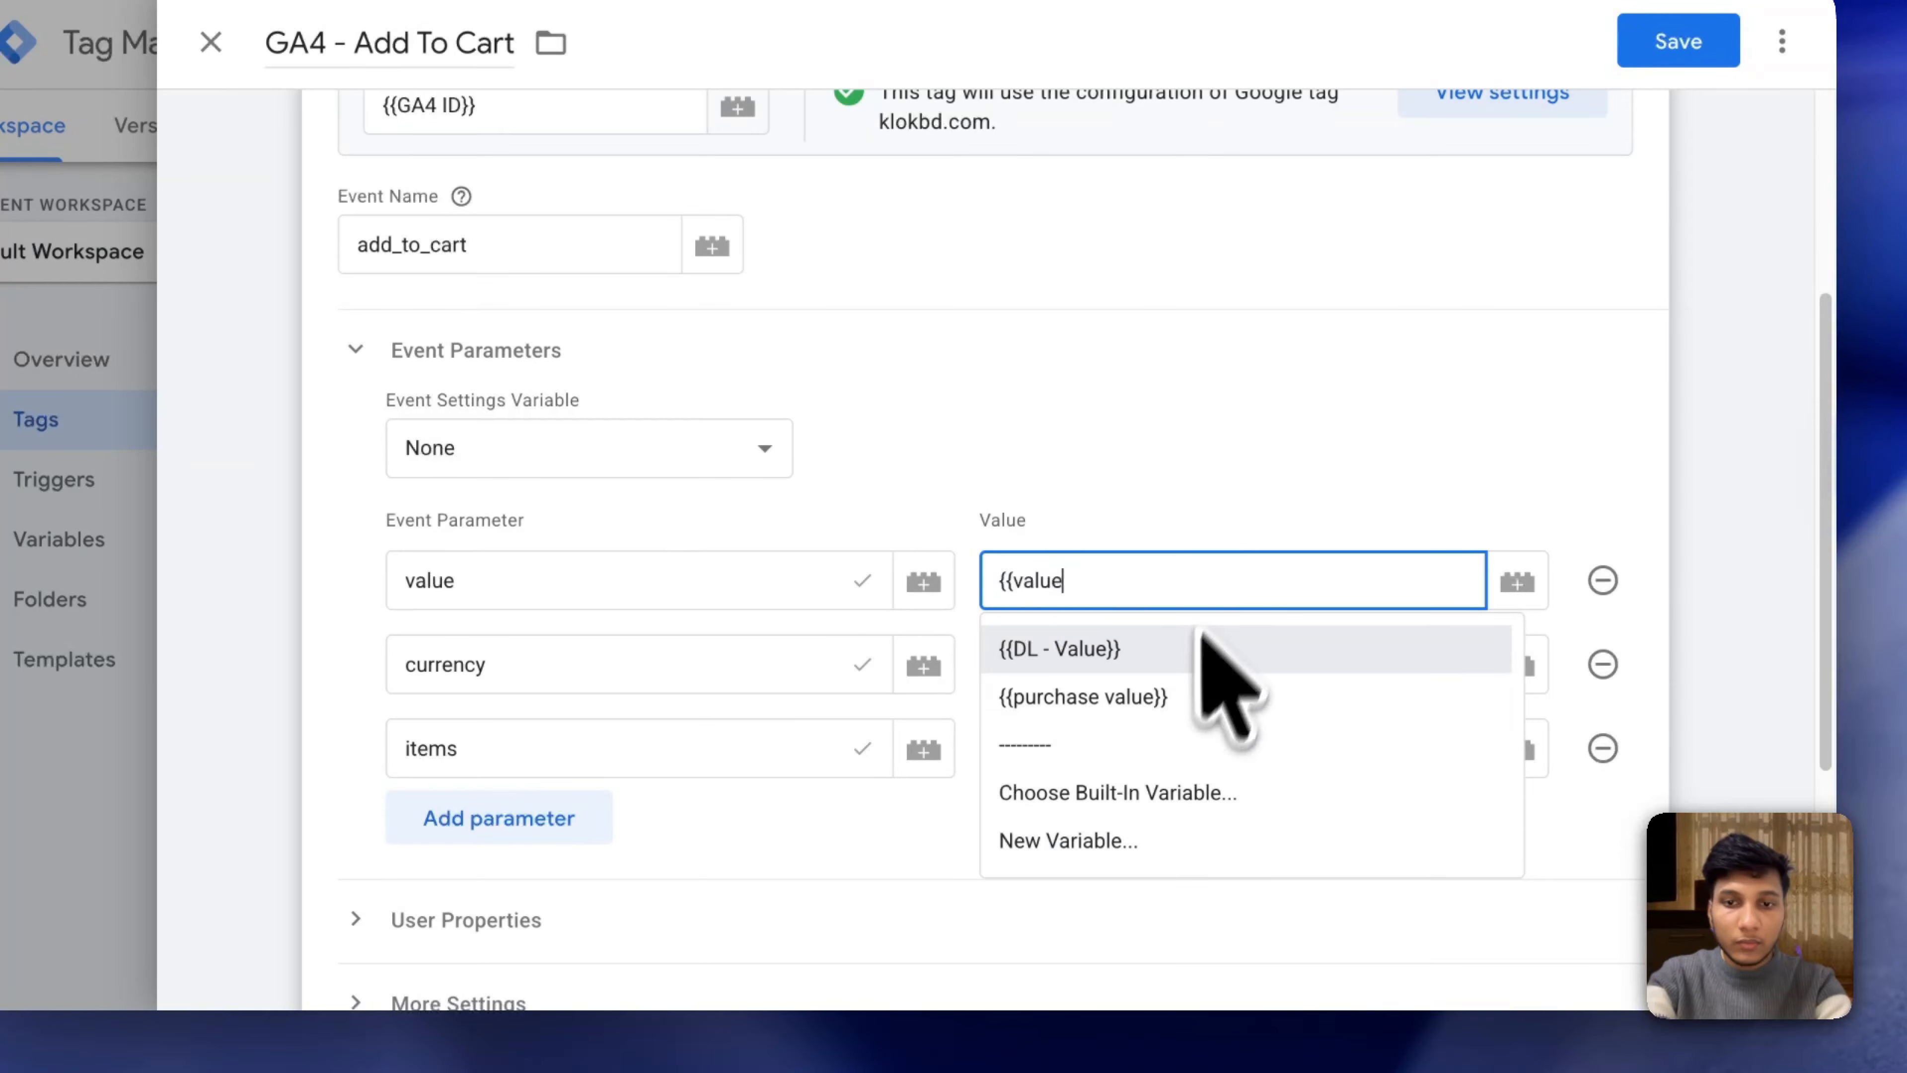
left_click(1178, 699)
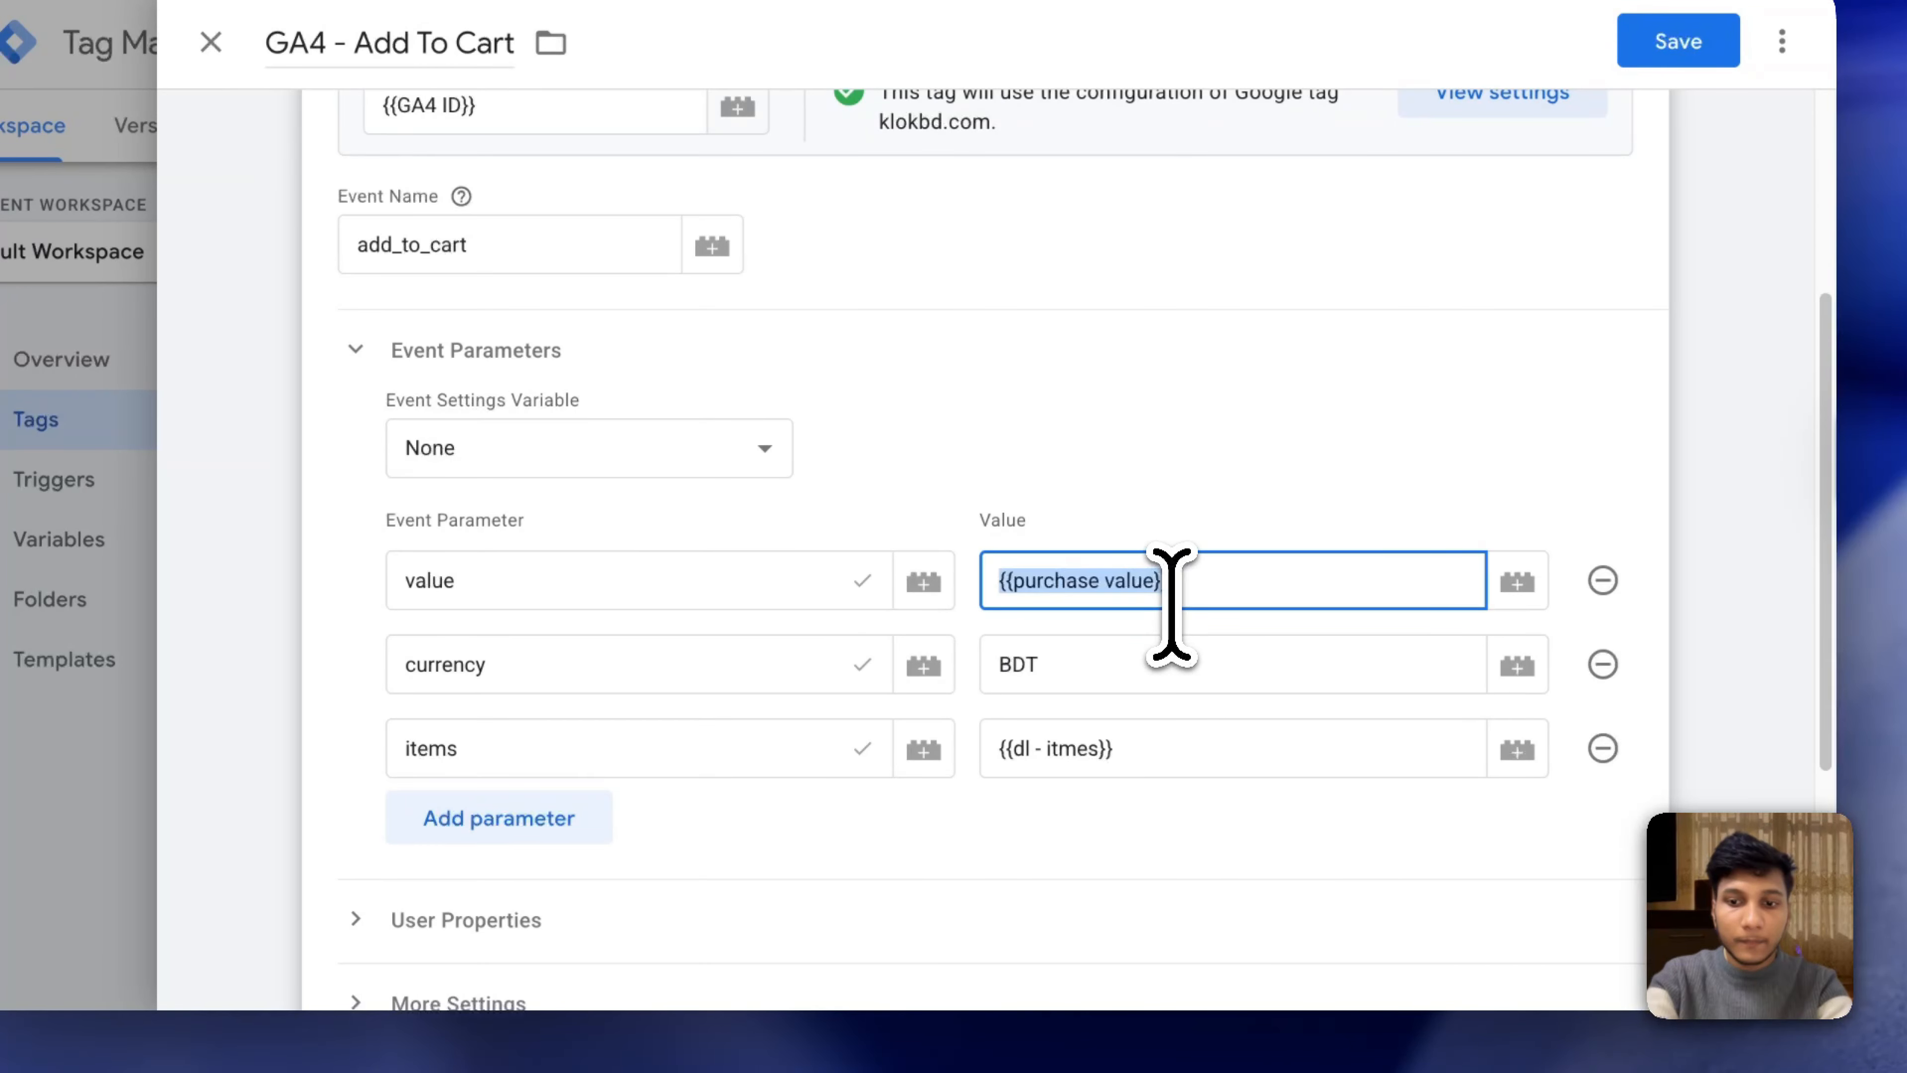
Restore {{DL - Value}} as the value parameter of the GA4 - Add To Cart tag.
type("{{vlaue")
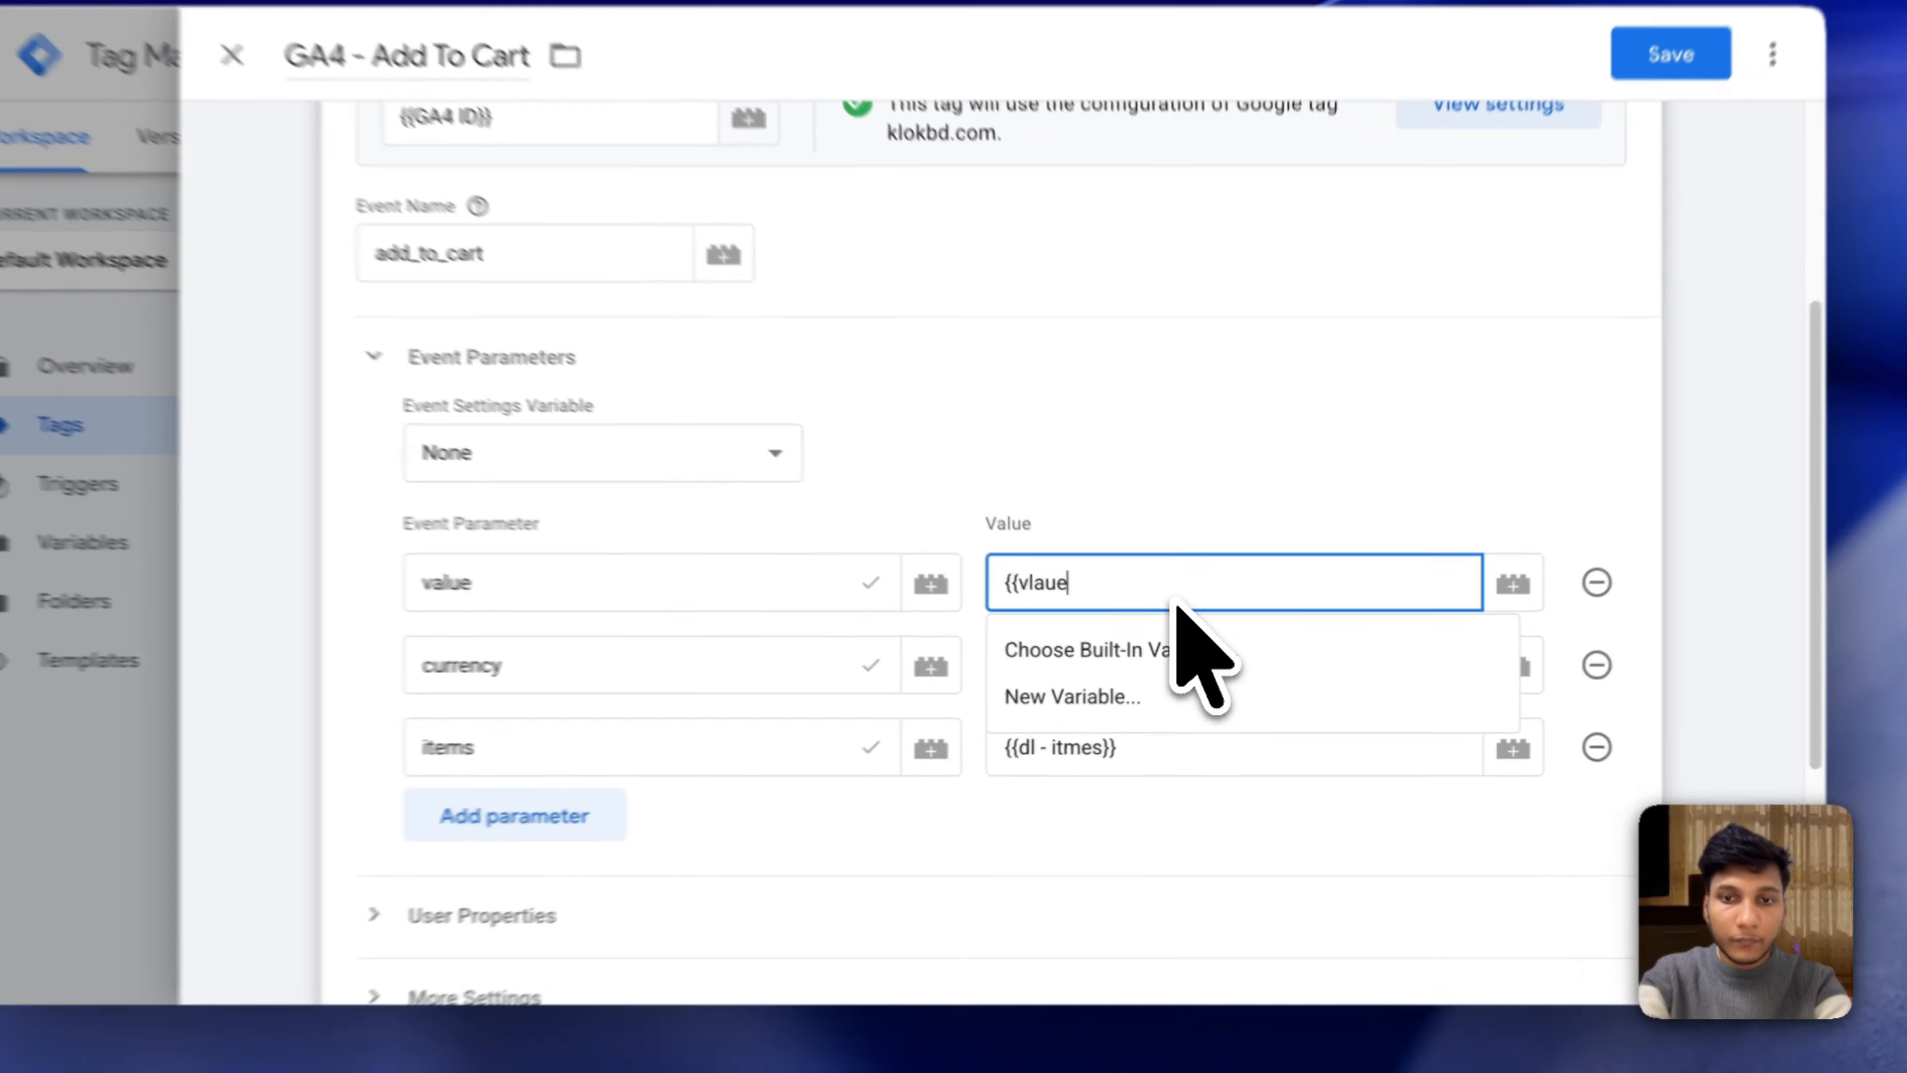
key("BackSpace")
key("BackSpace")
key("BackSpace")
key("BackSpace")
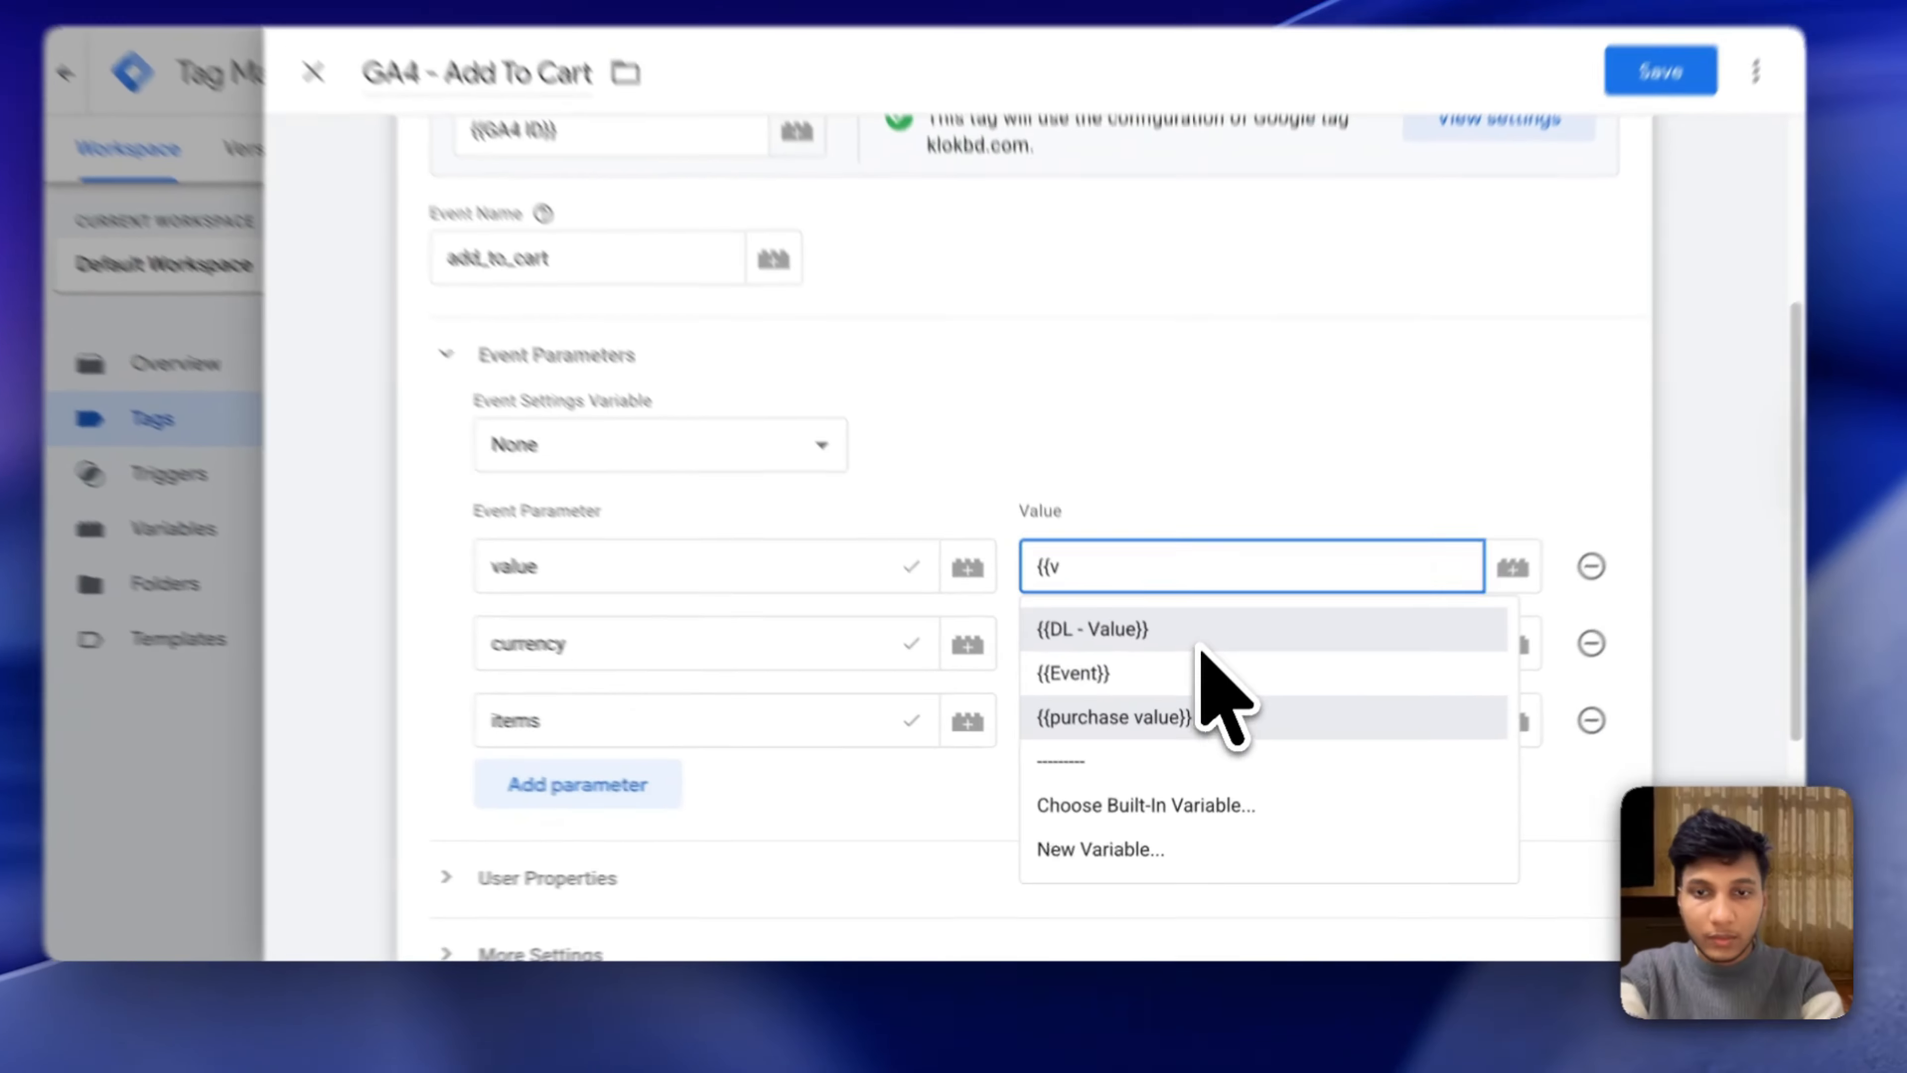
key("Return")
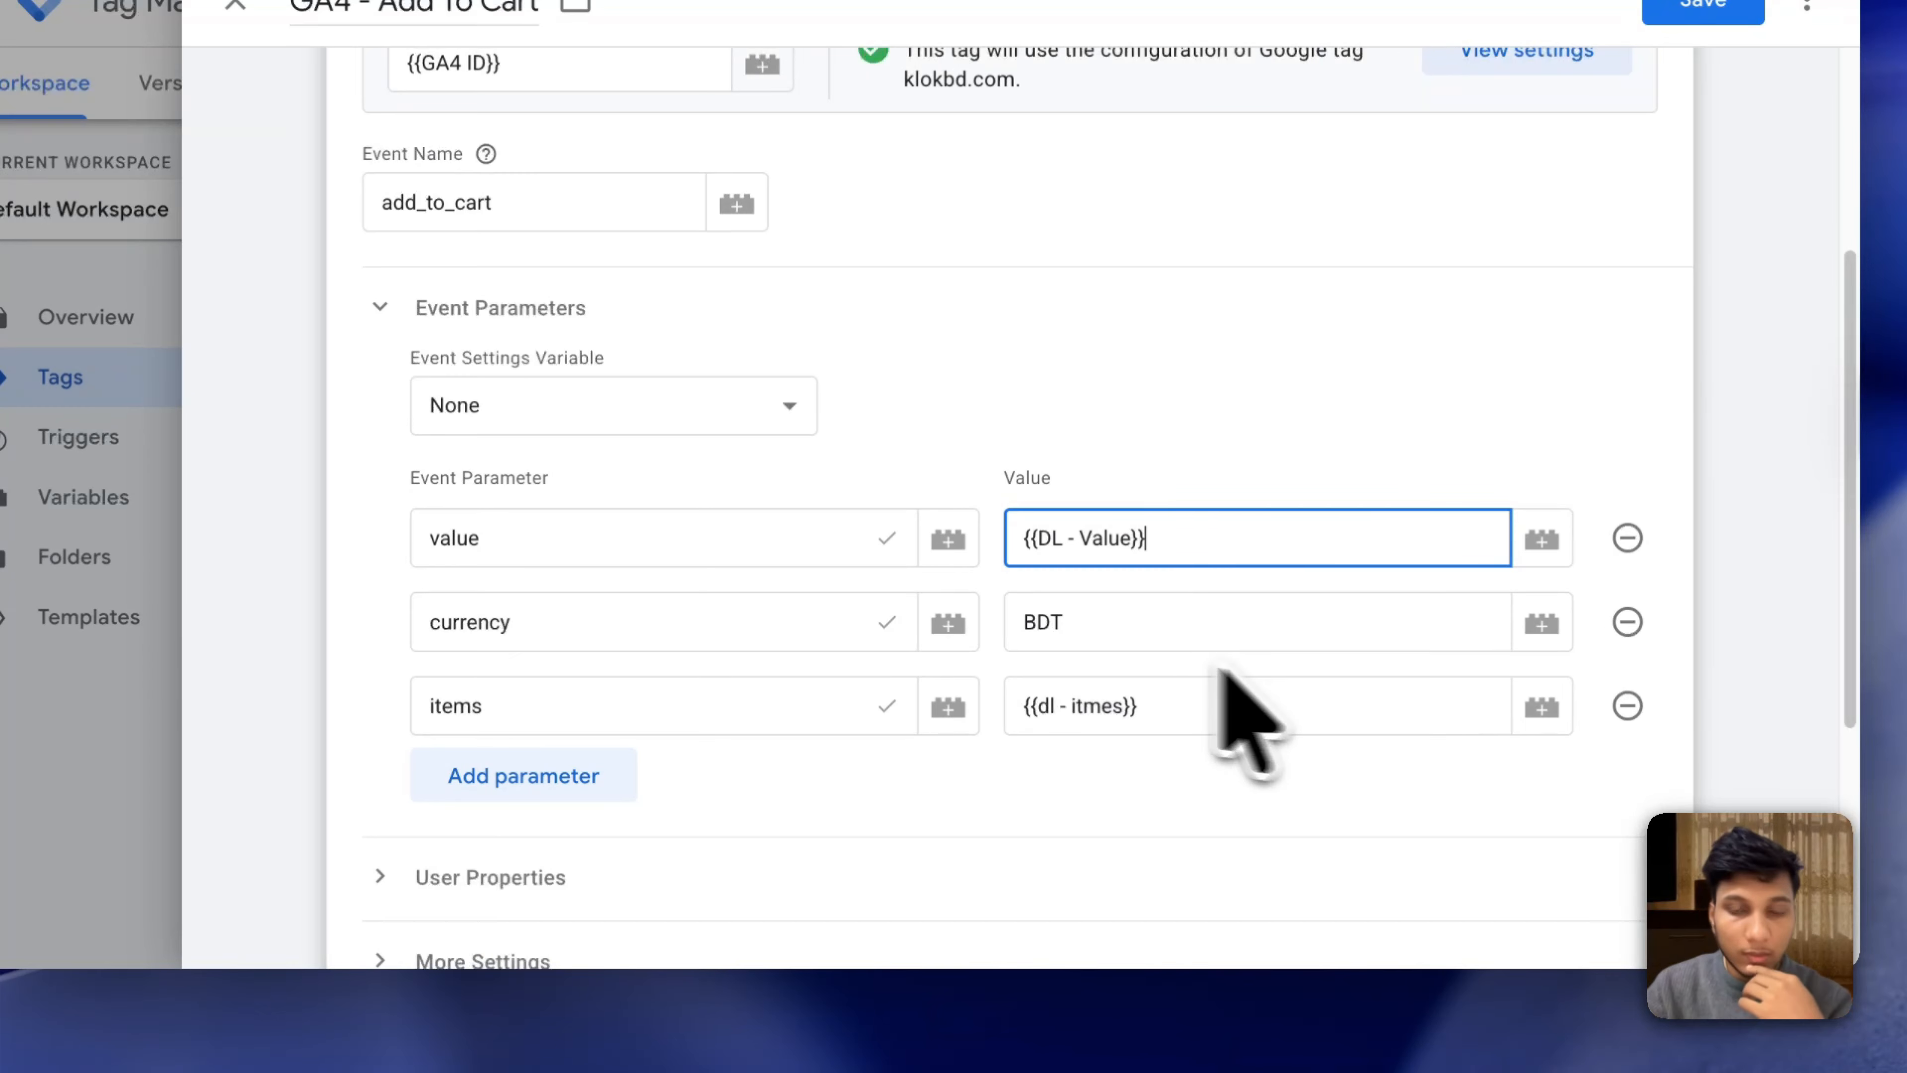
Replace the View Item trigger of the GA4 - Add To Cart tag with the Add To Cart trigger and save the tag.
scroll(1201, 699, "down", 5)
left_click(736, 764)
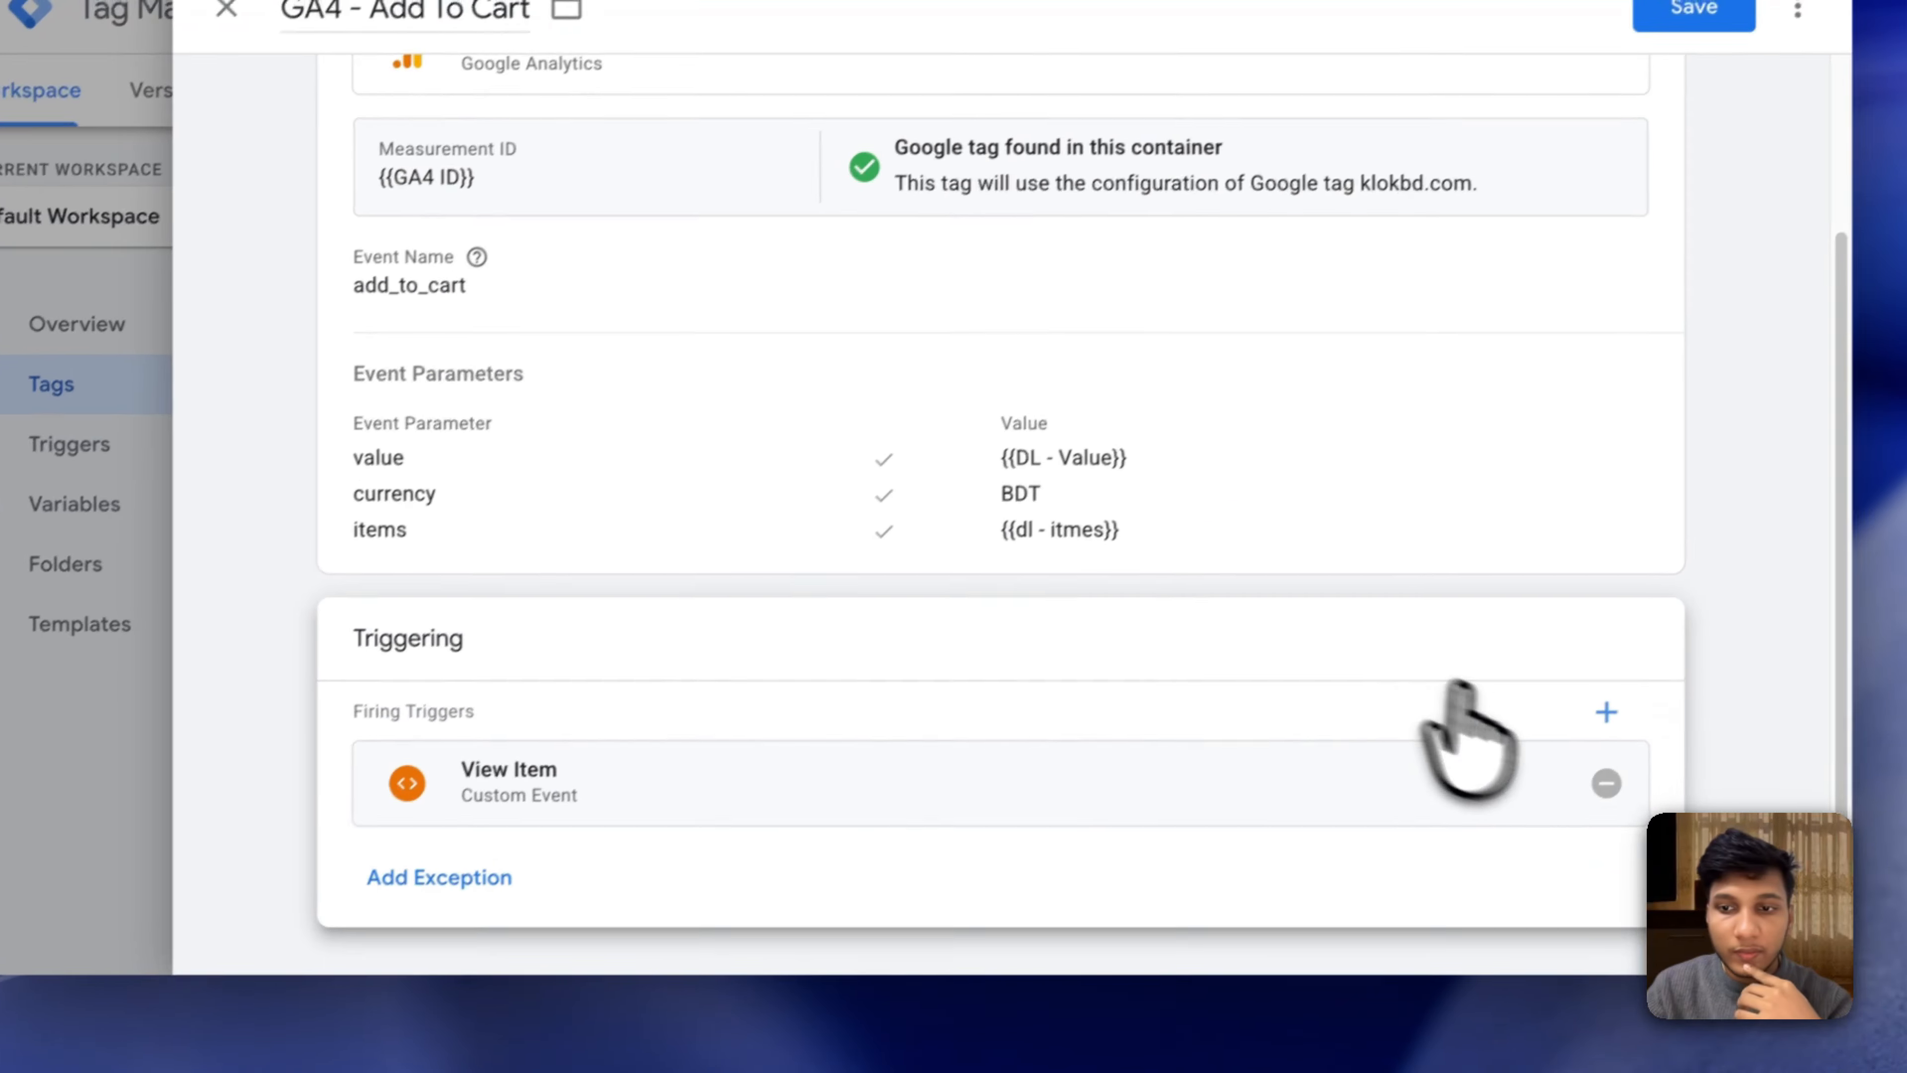
left_click(1606, 783)
left_click(1276, 733)
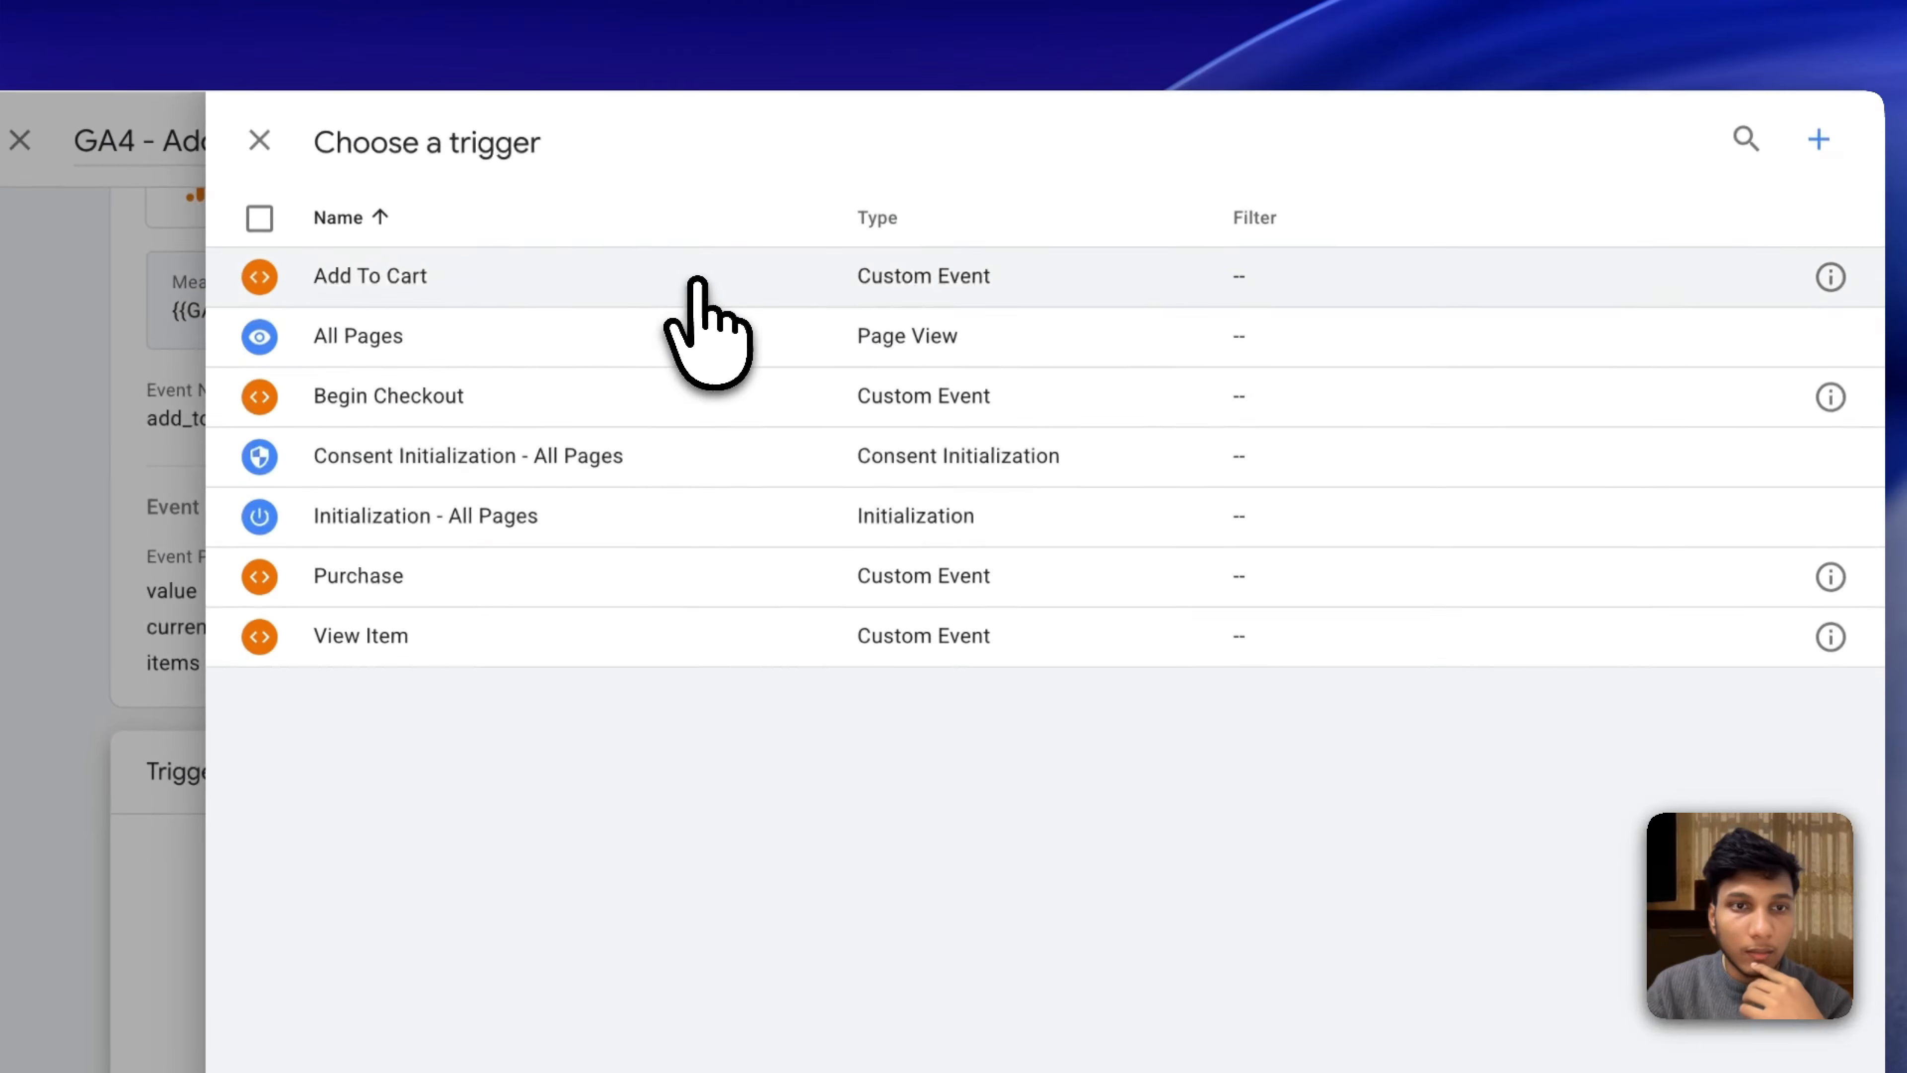
left_click(653, 226)
left_click(1699, 80)
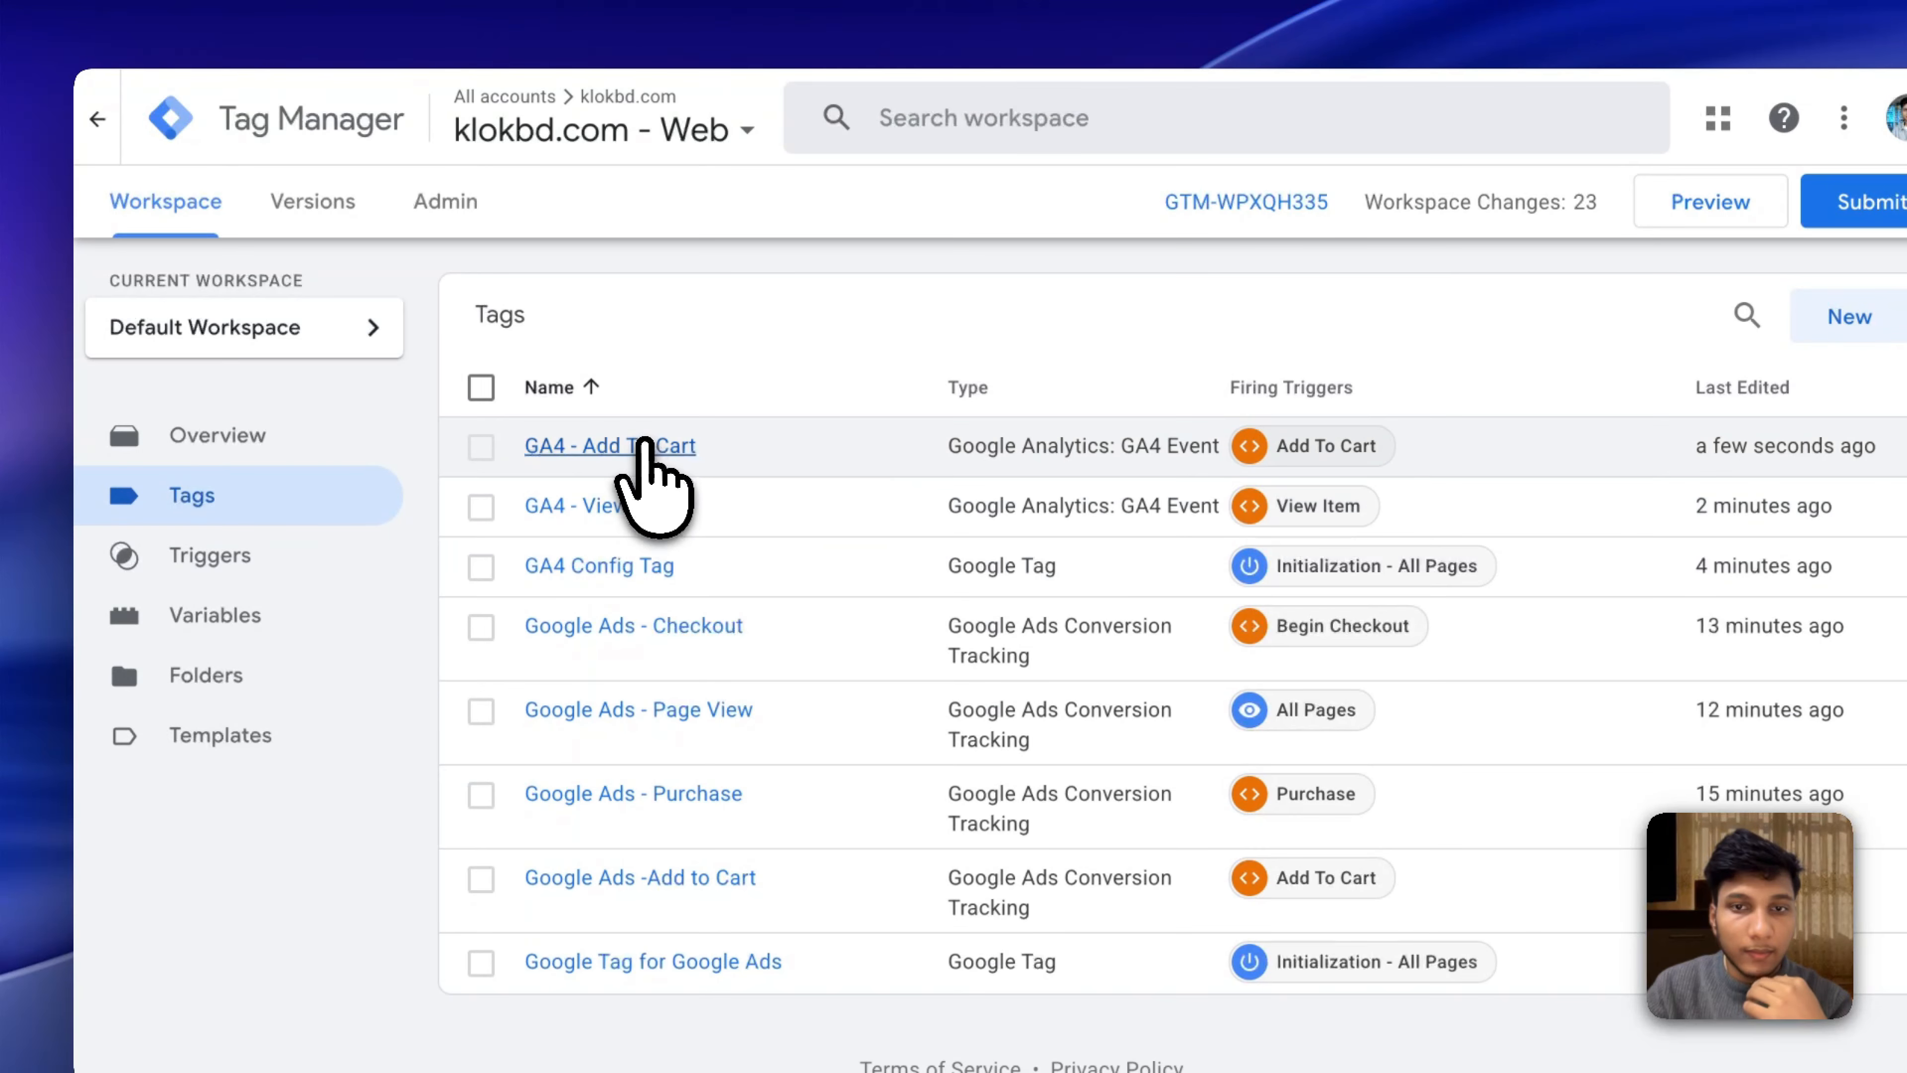
Duplicate the GA4 - Add To Cart tag and name the copy "GA4 - Checkout".
left_click(644, 447)
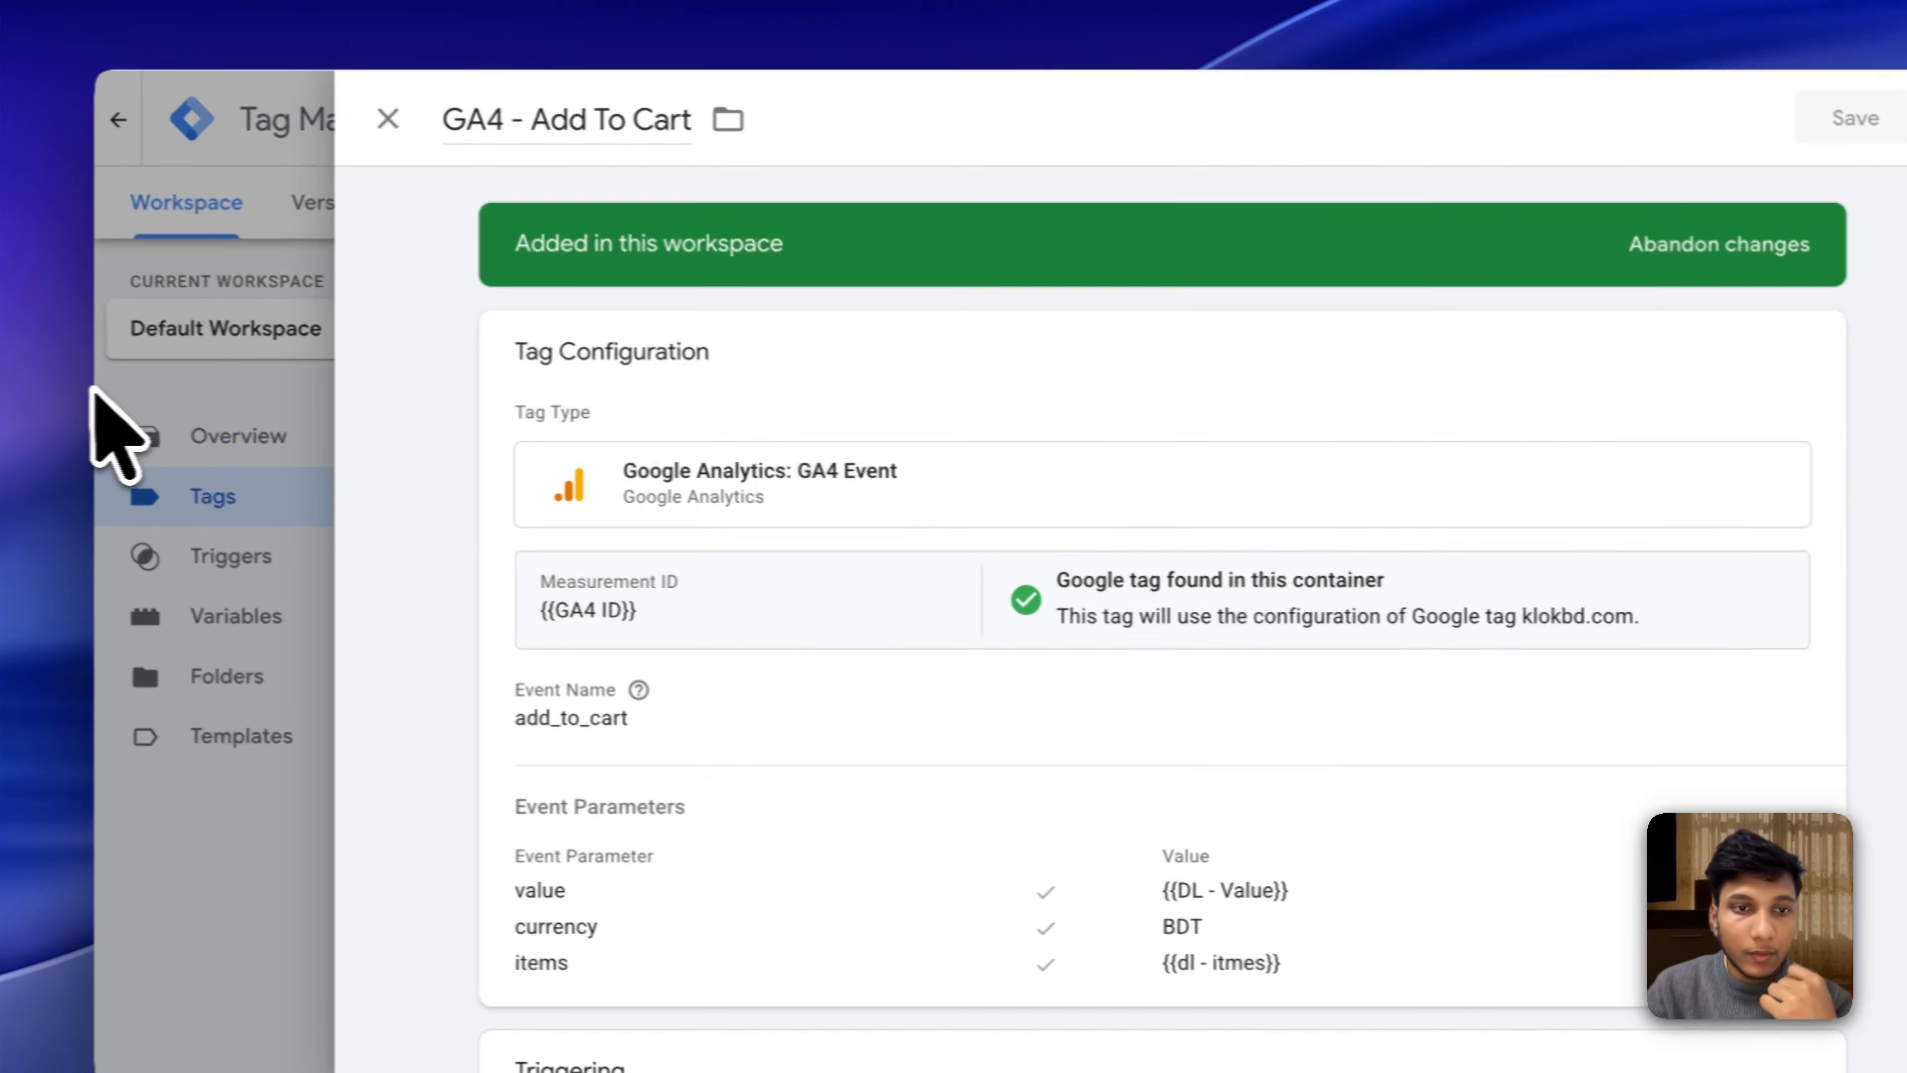
left_click(98, 393)
left_click(672, 455)
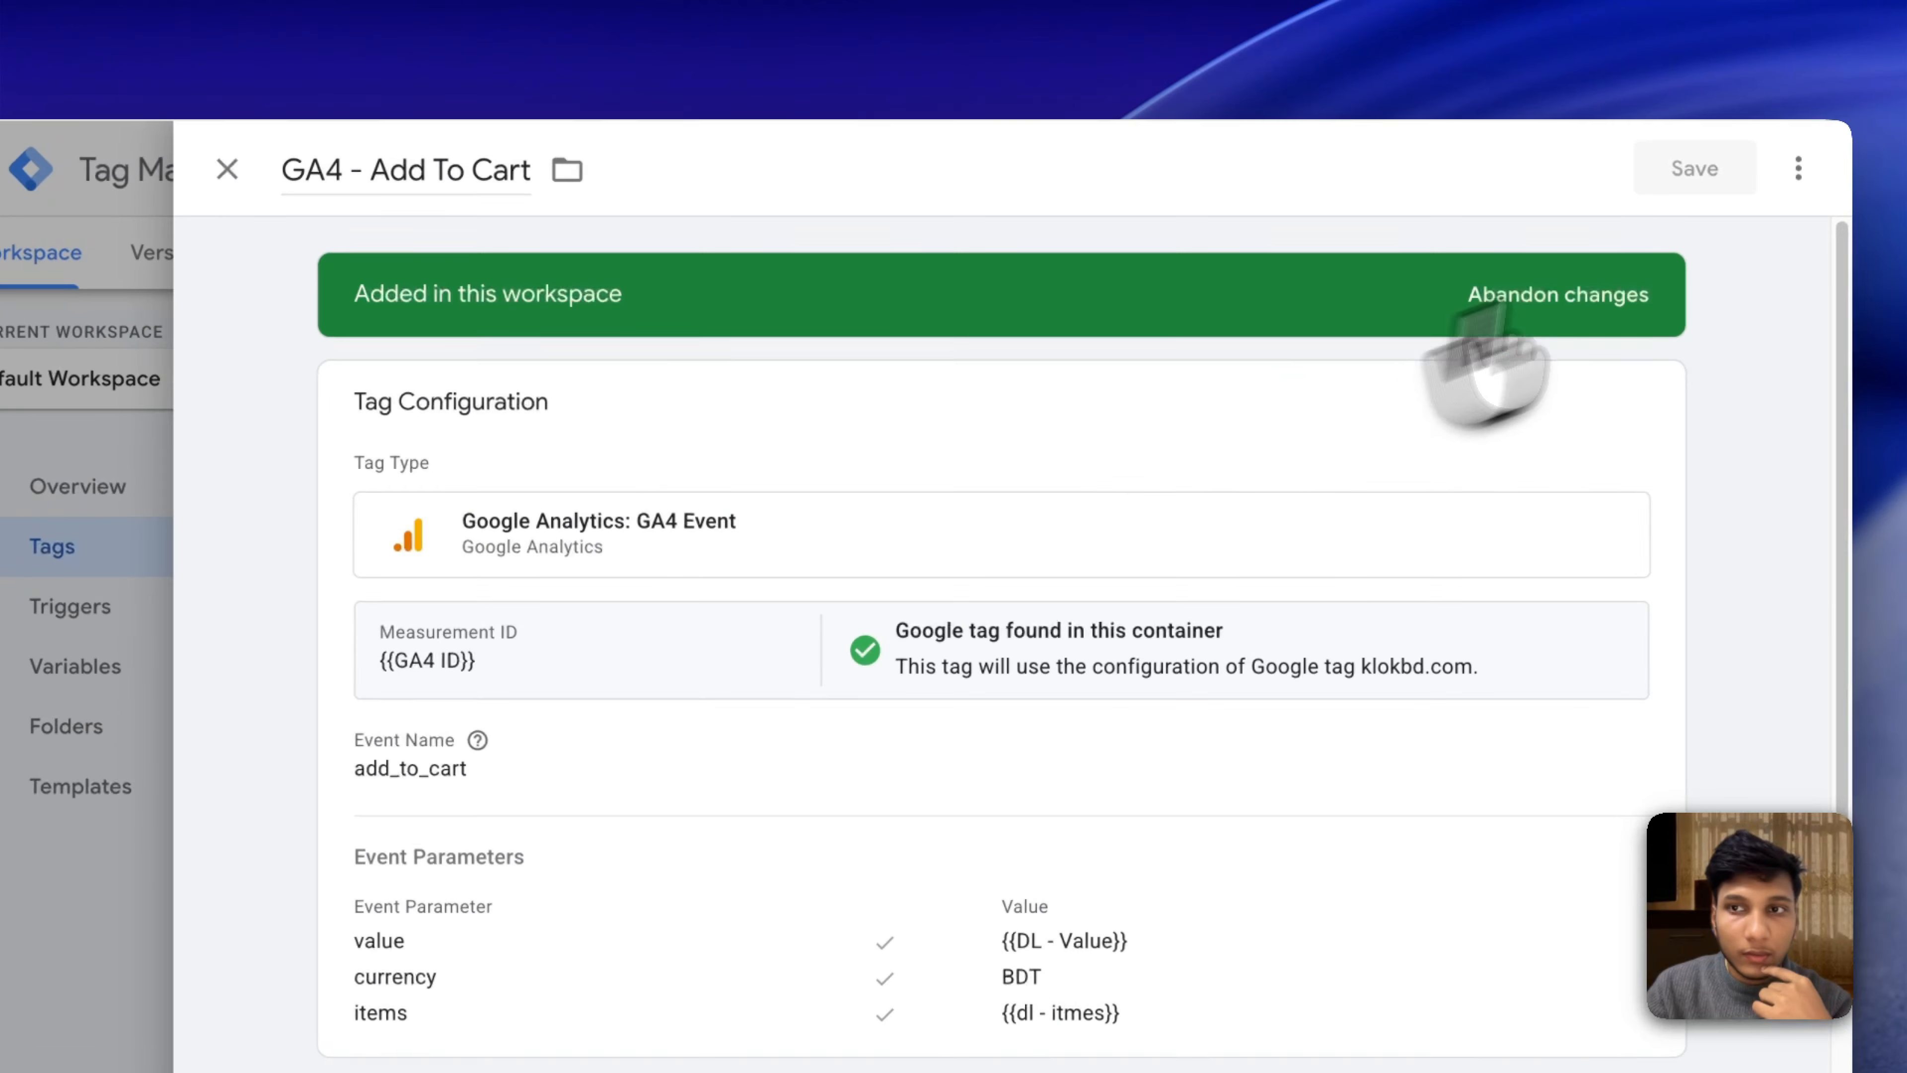
left_click(1798, 168)
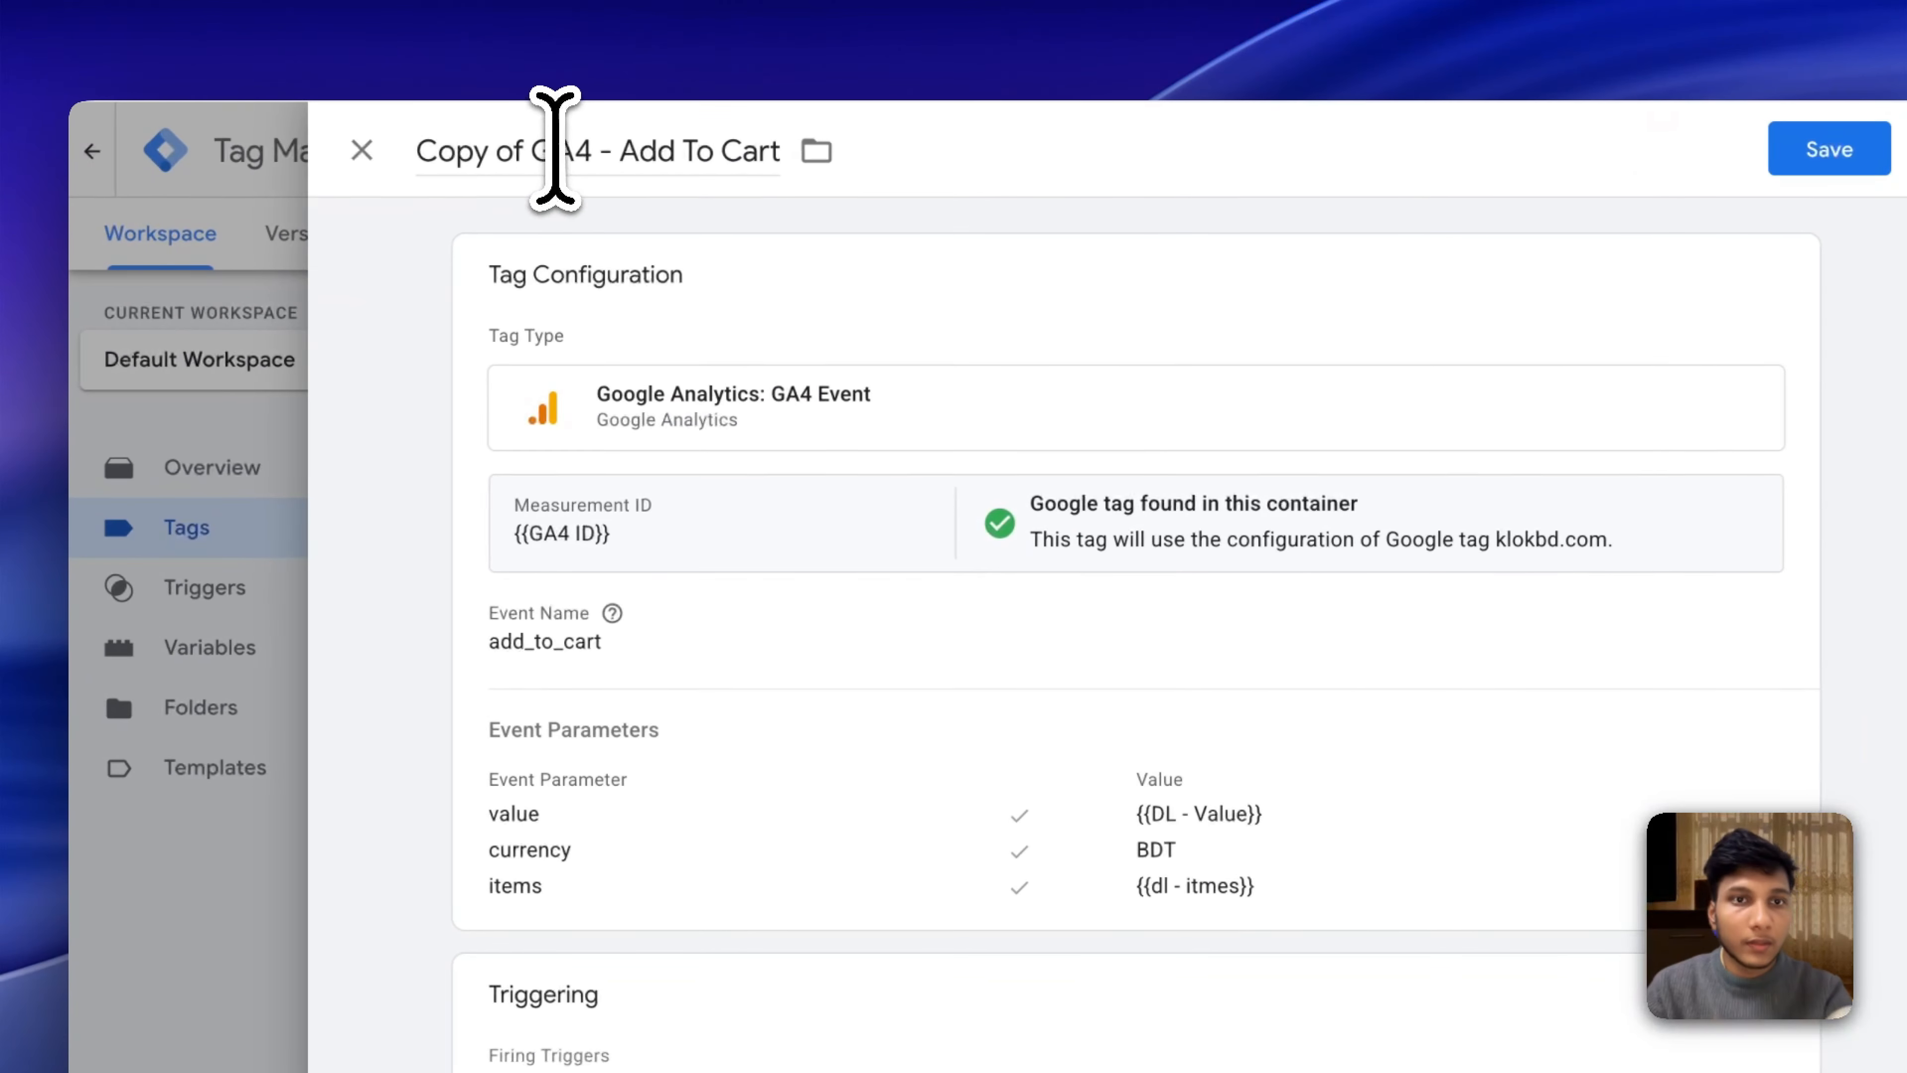
left_click_drag(470, 156, 308, 147)
type("G")
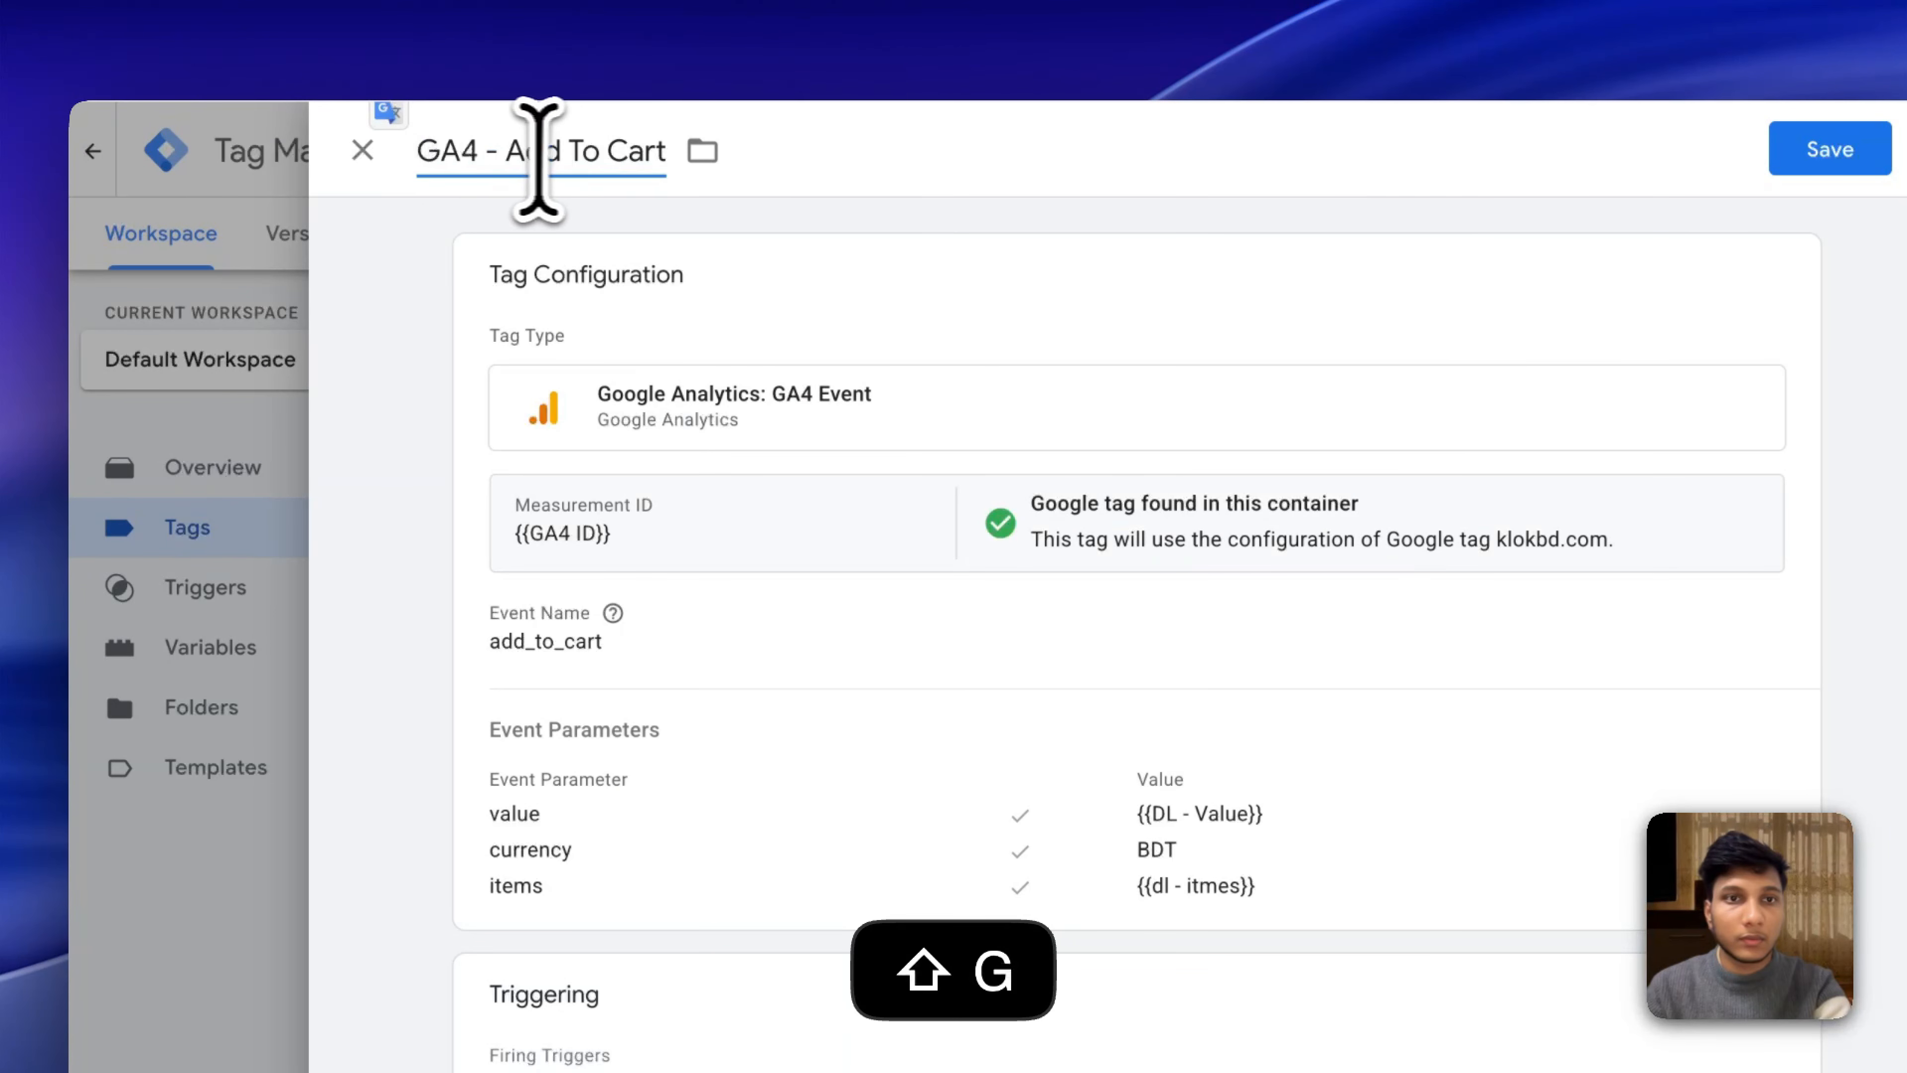
left_click(703, 156, "shift")
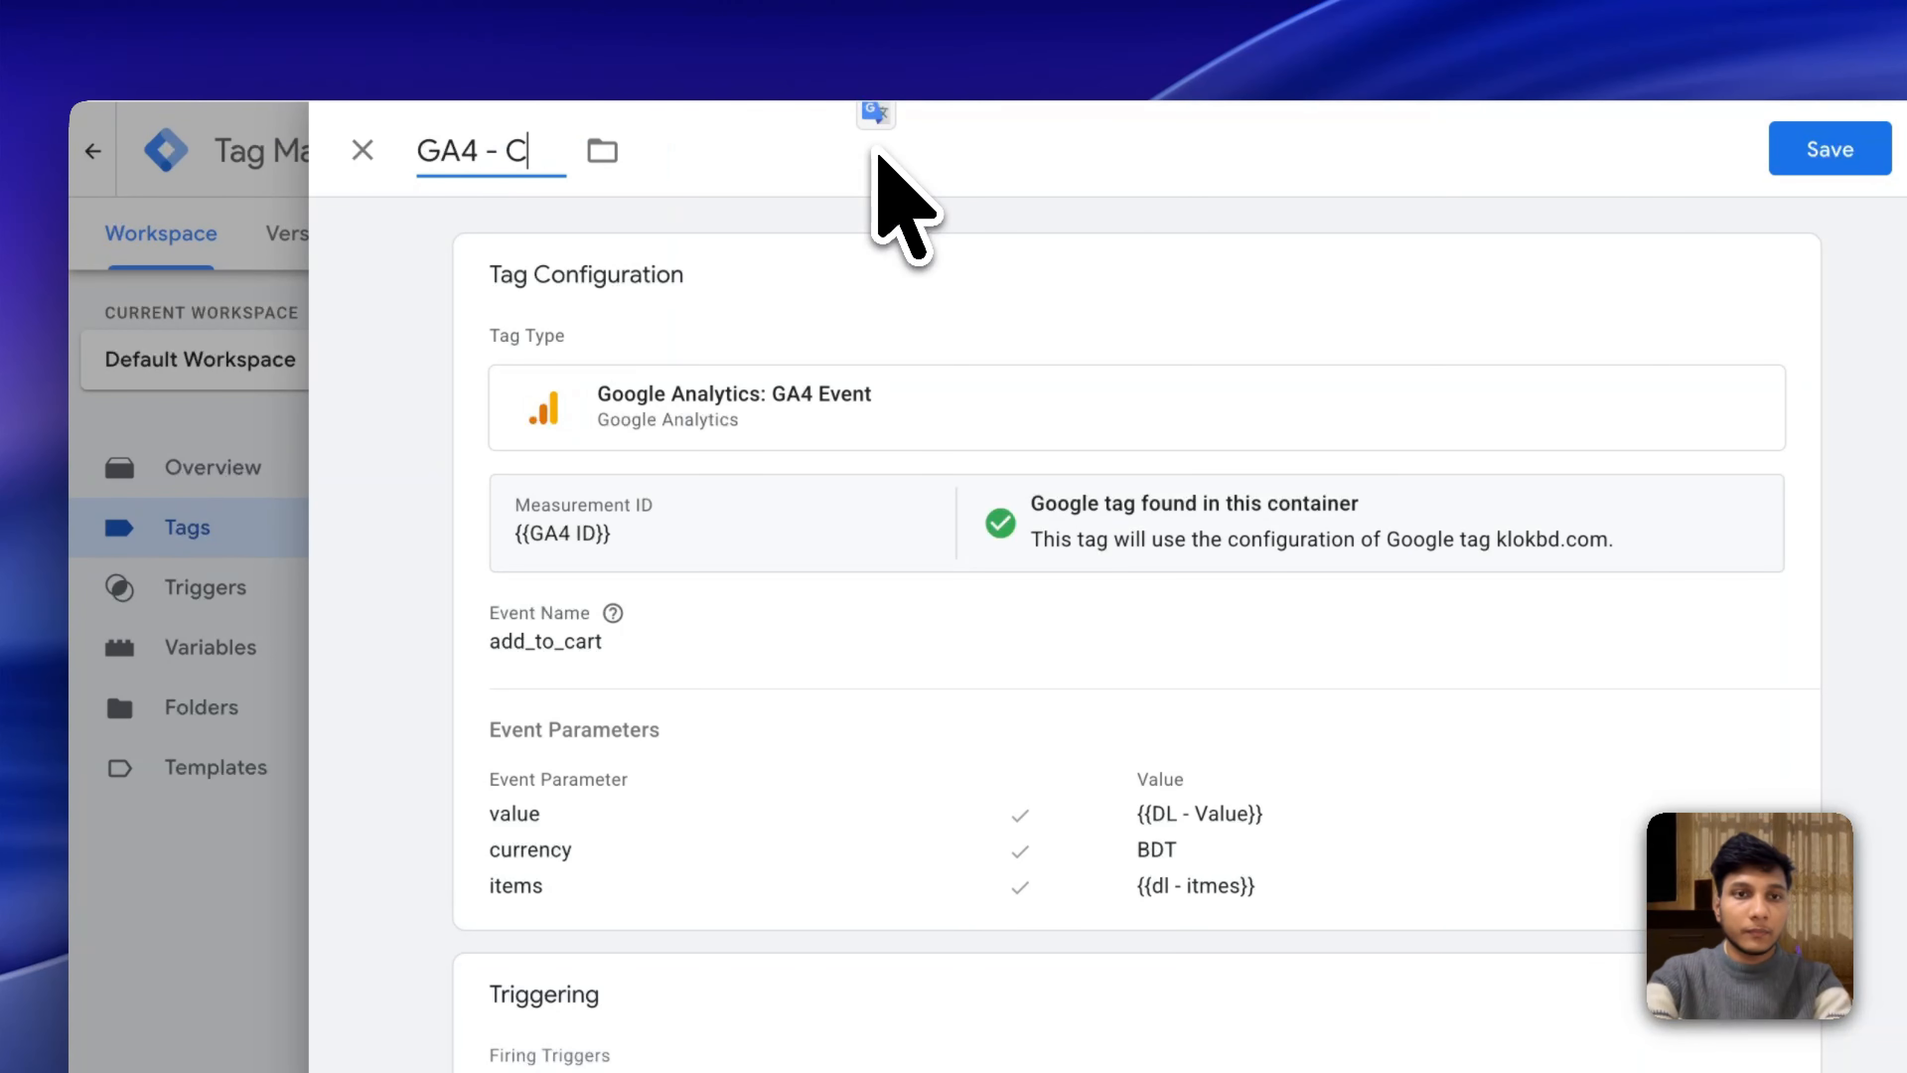
type("Checkout")
Set the event name of the GA4 - Checkout tag to begin_checkout.
left_click(917, 420)
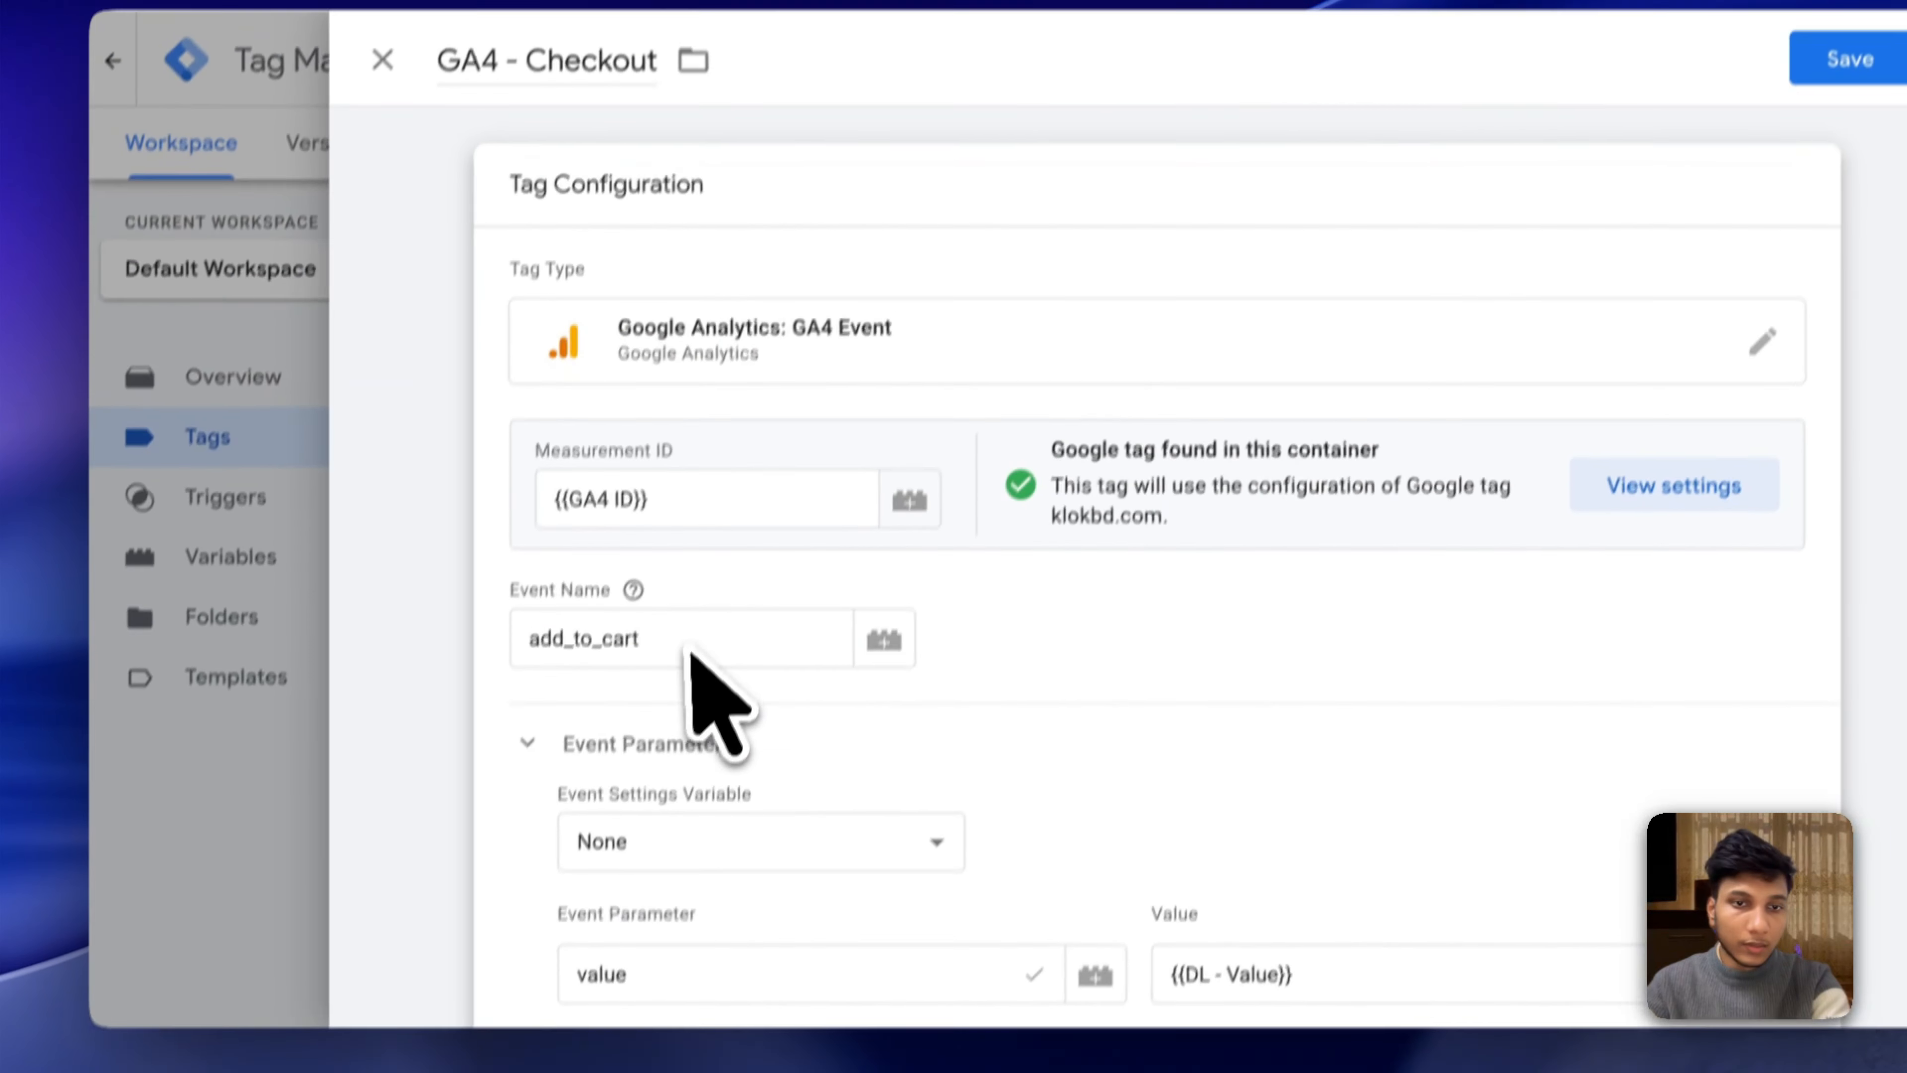
double_click(658, 732)
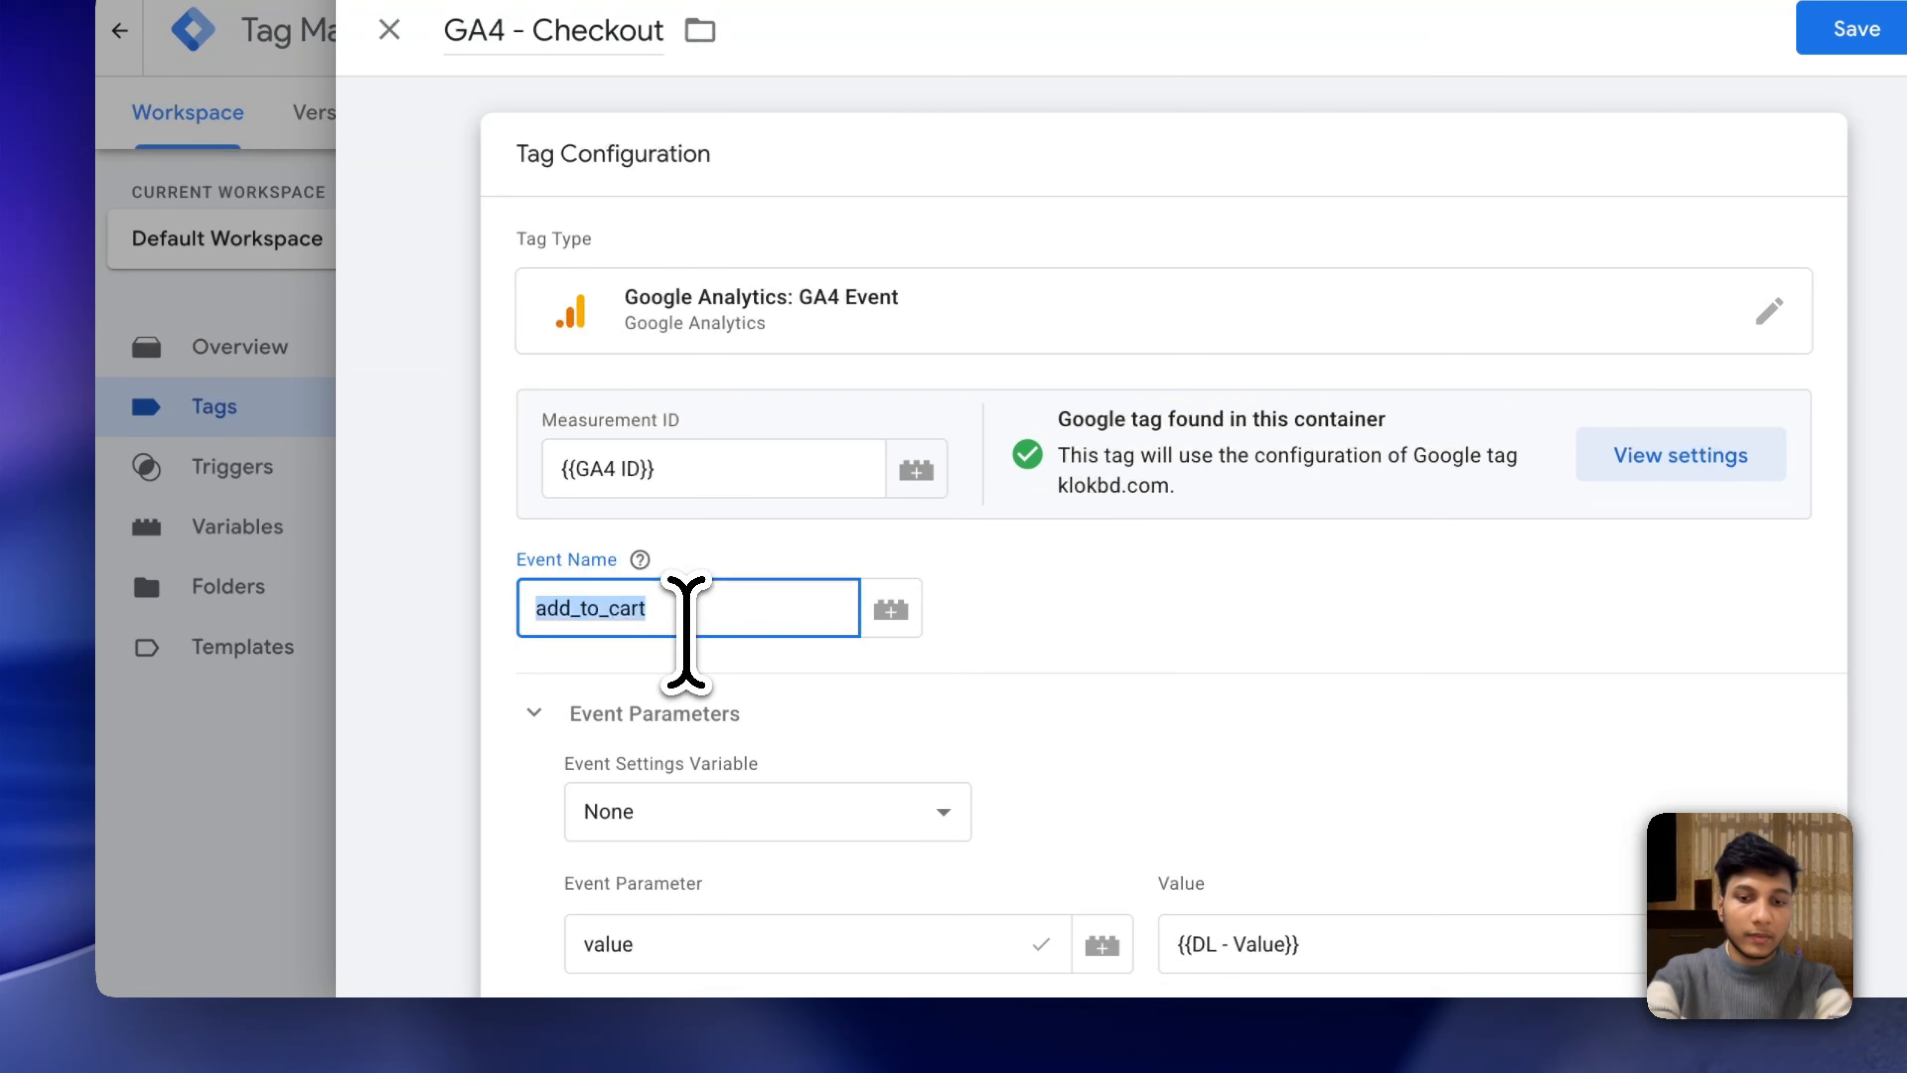
type("begin_ch")
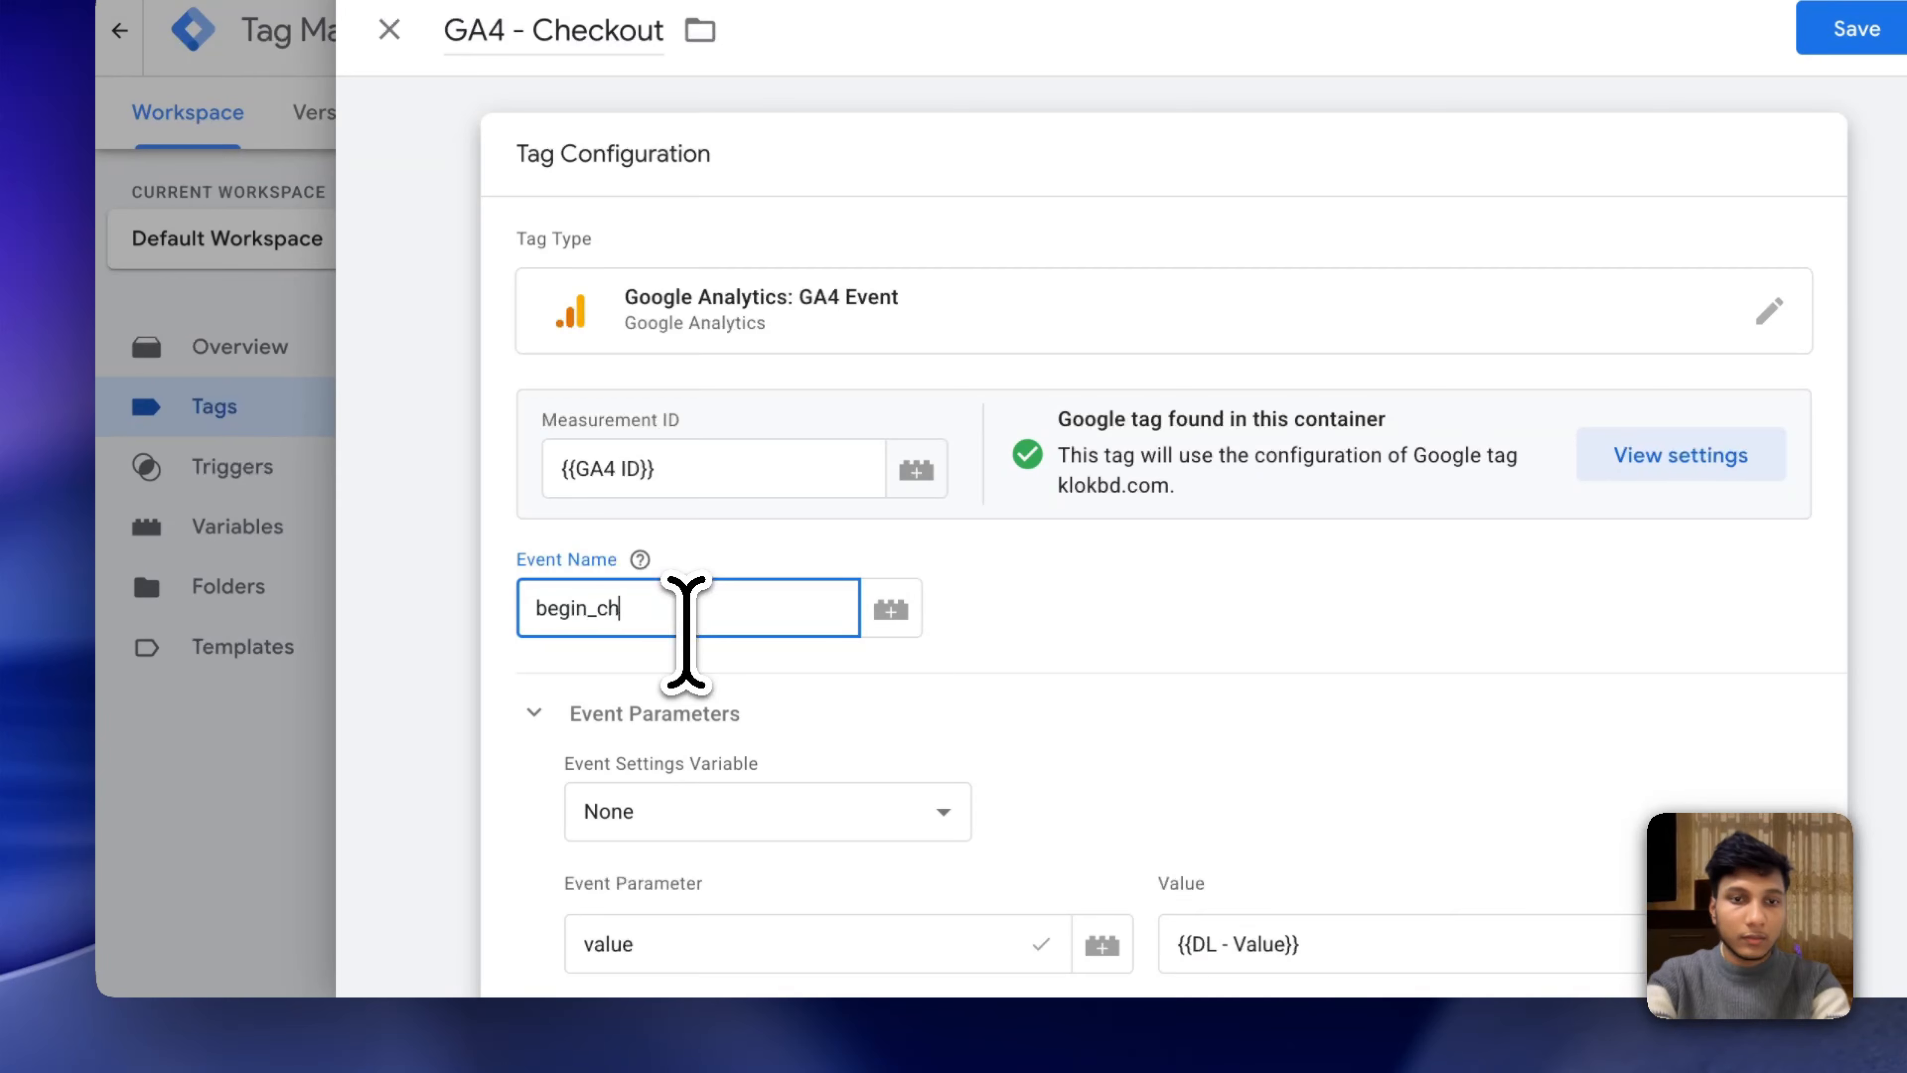
type("eckout")
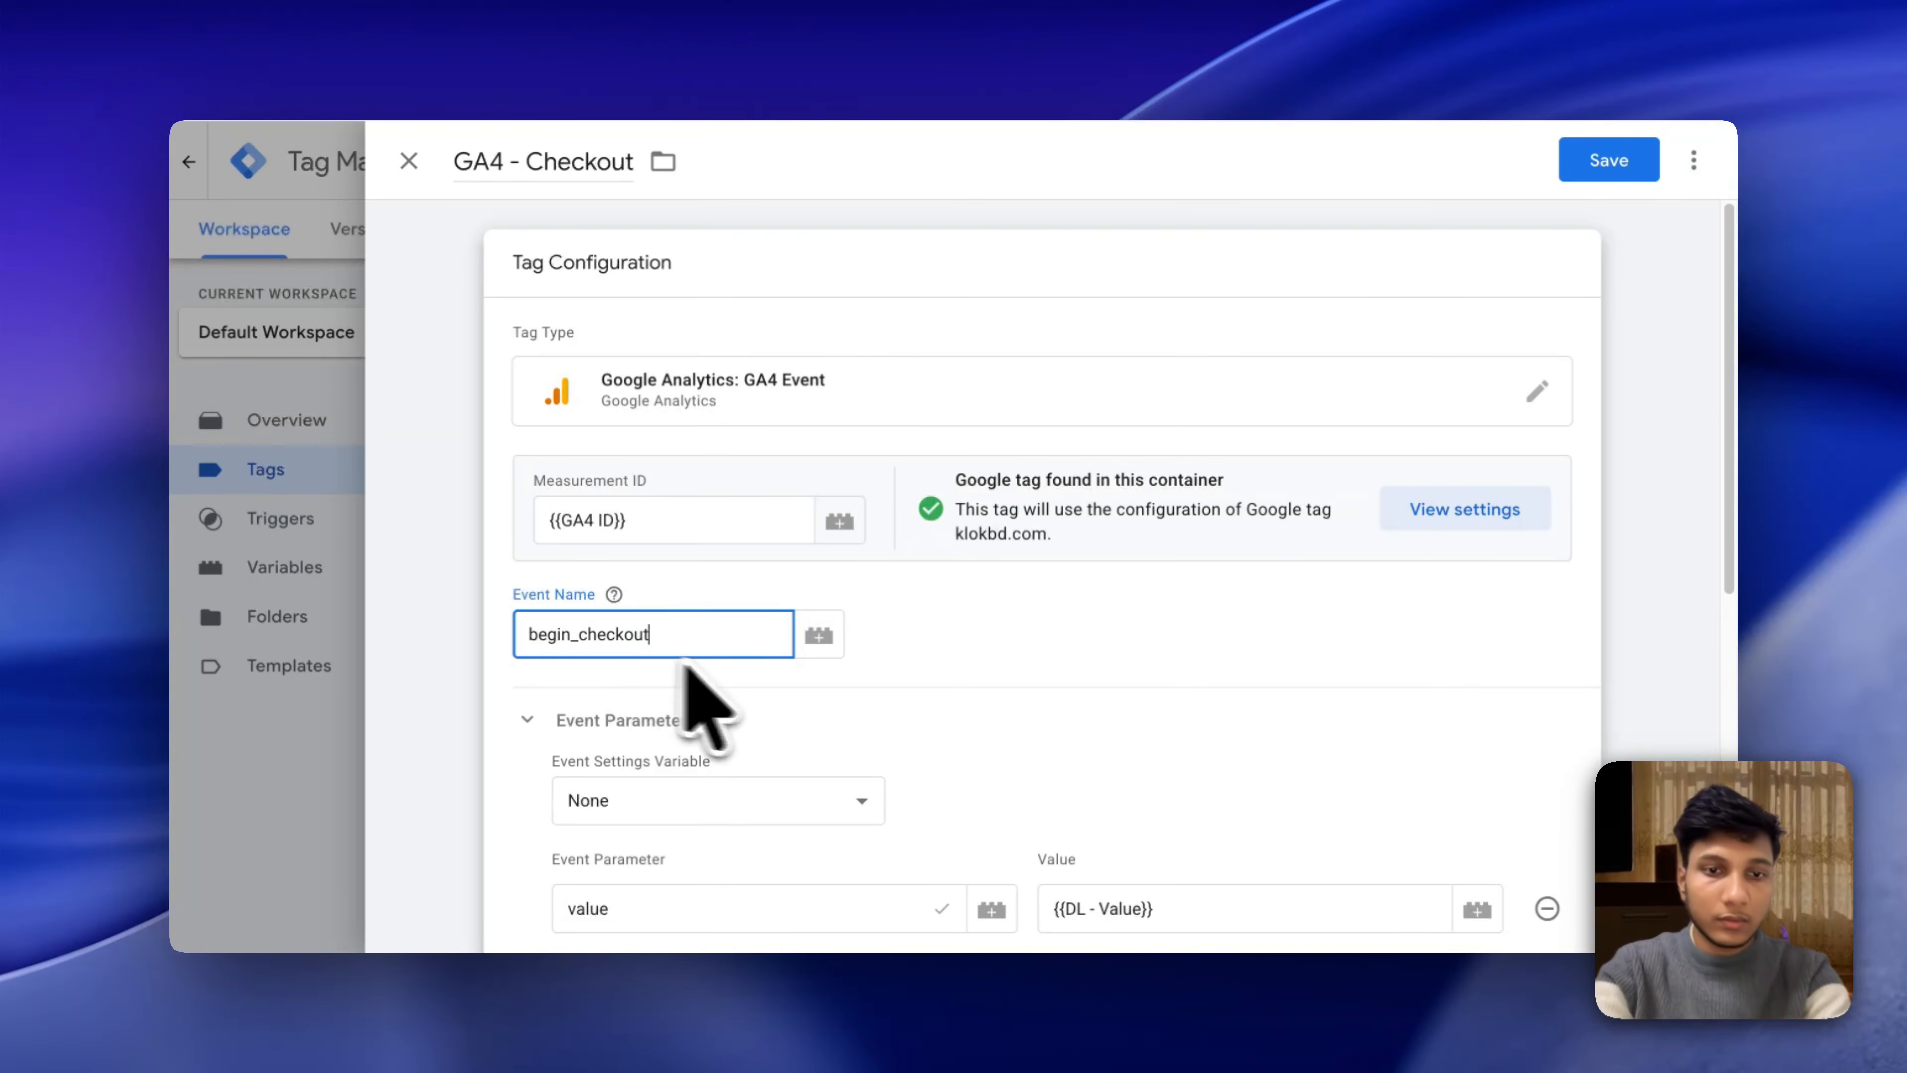
Set the value parameter of the GA4 - Checkout tag to the {{purchase value}} variable.
scroll(751, 698, "down", 5)
triple_click(1220, 504)
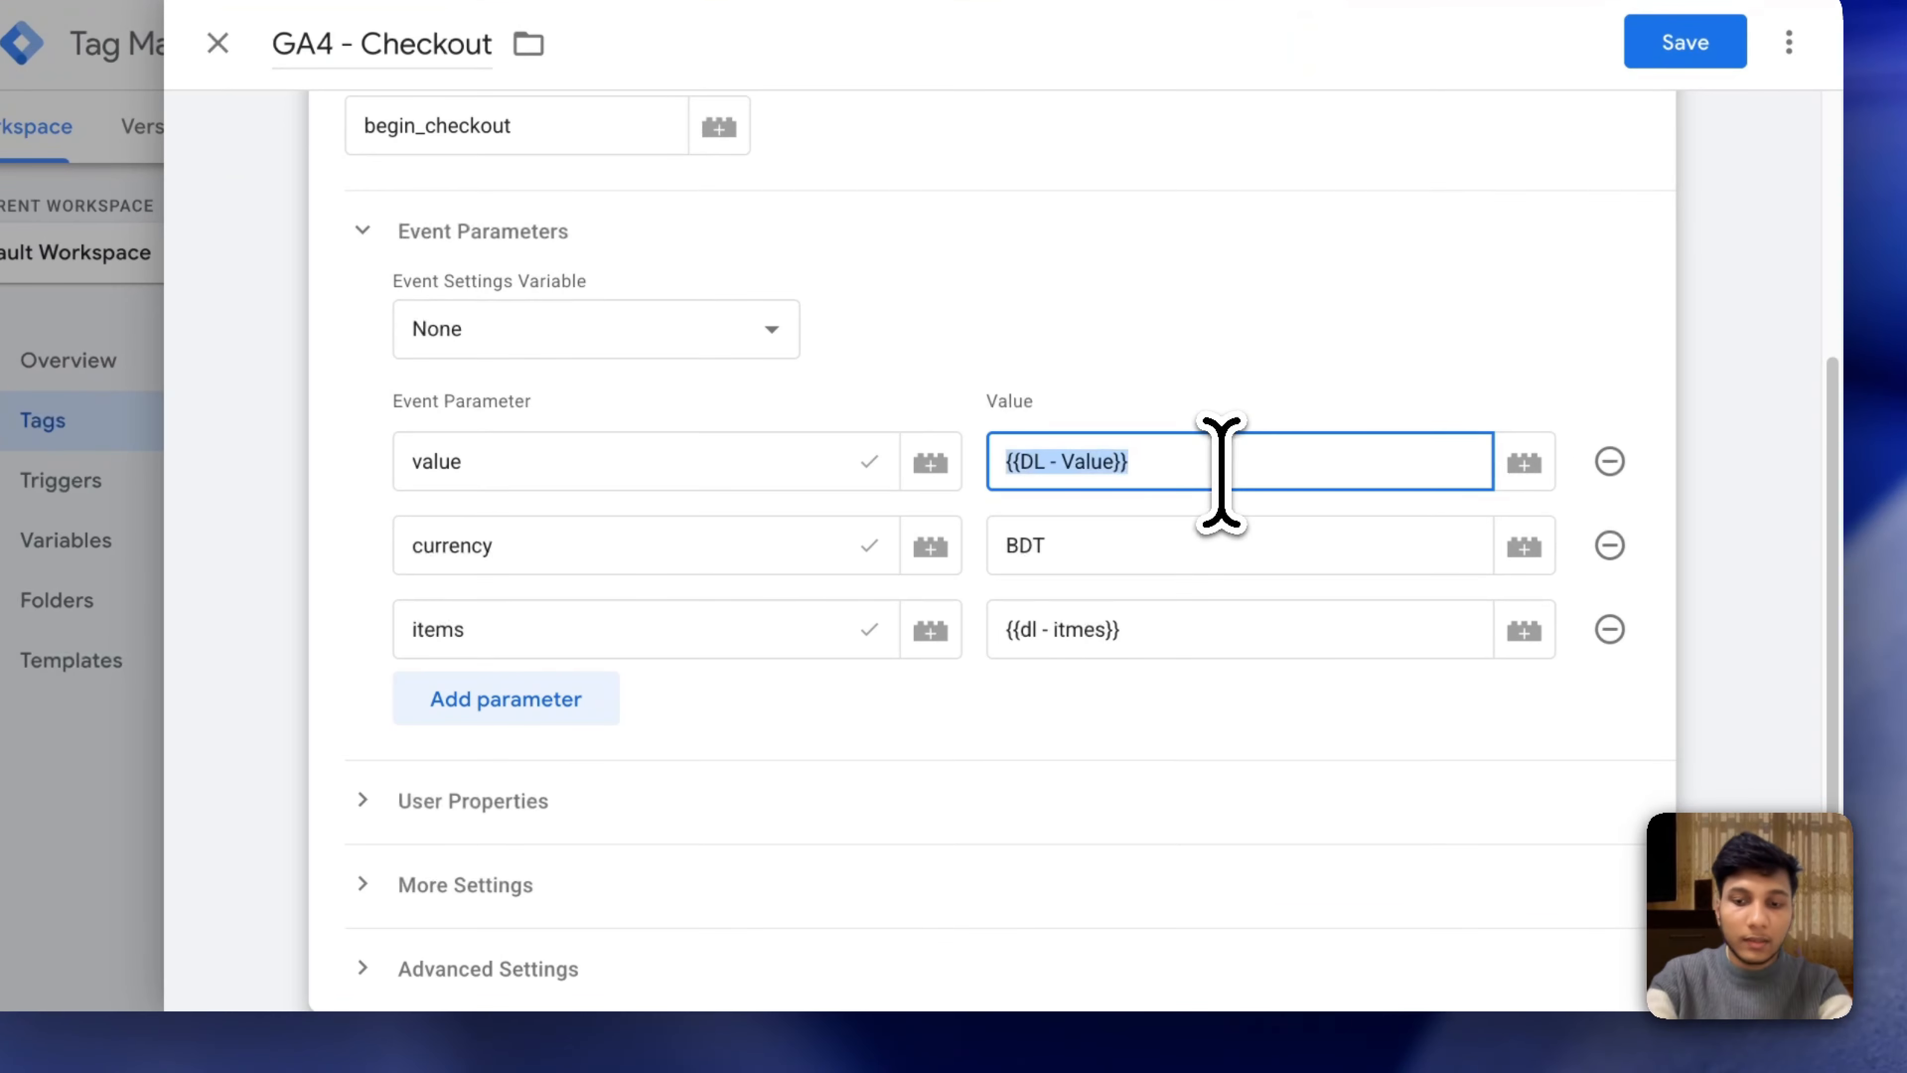
type("{{value")
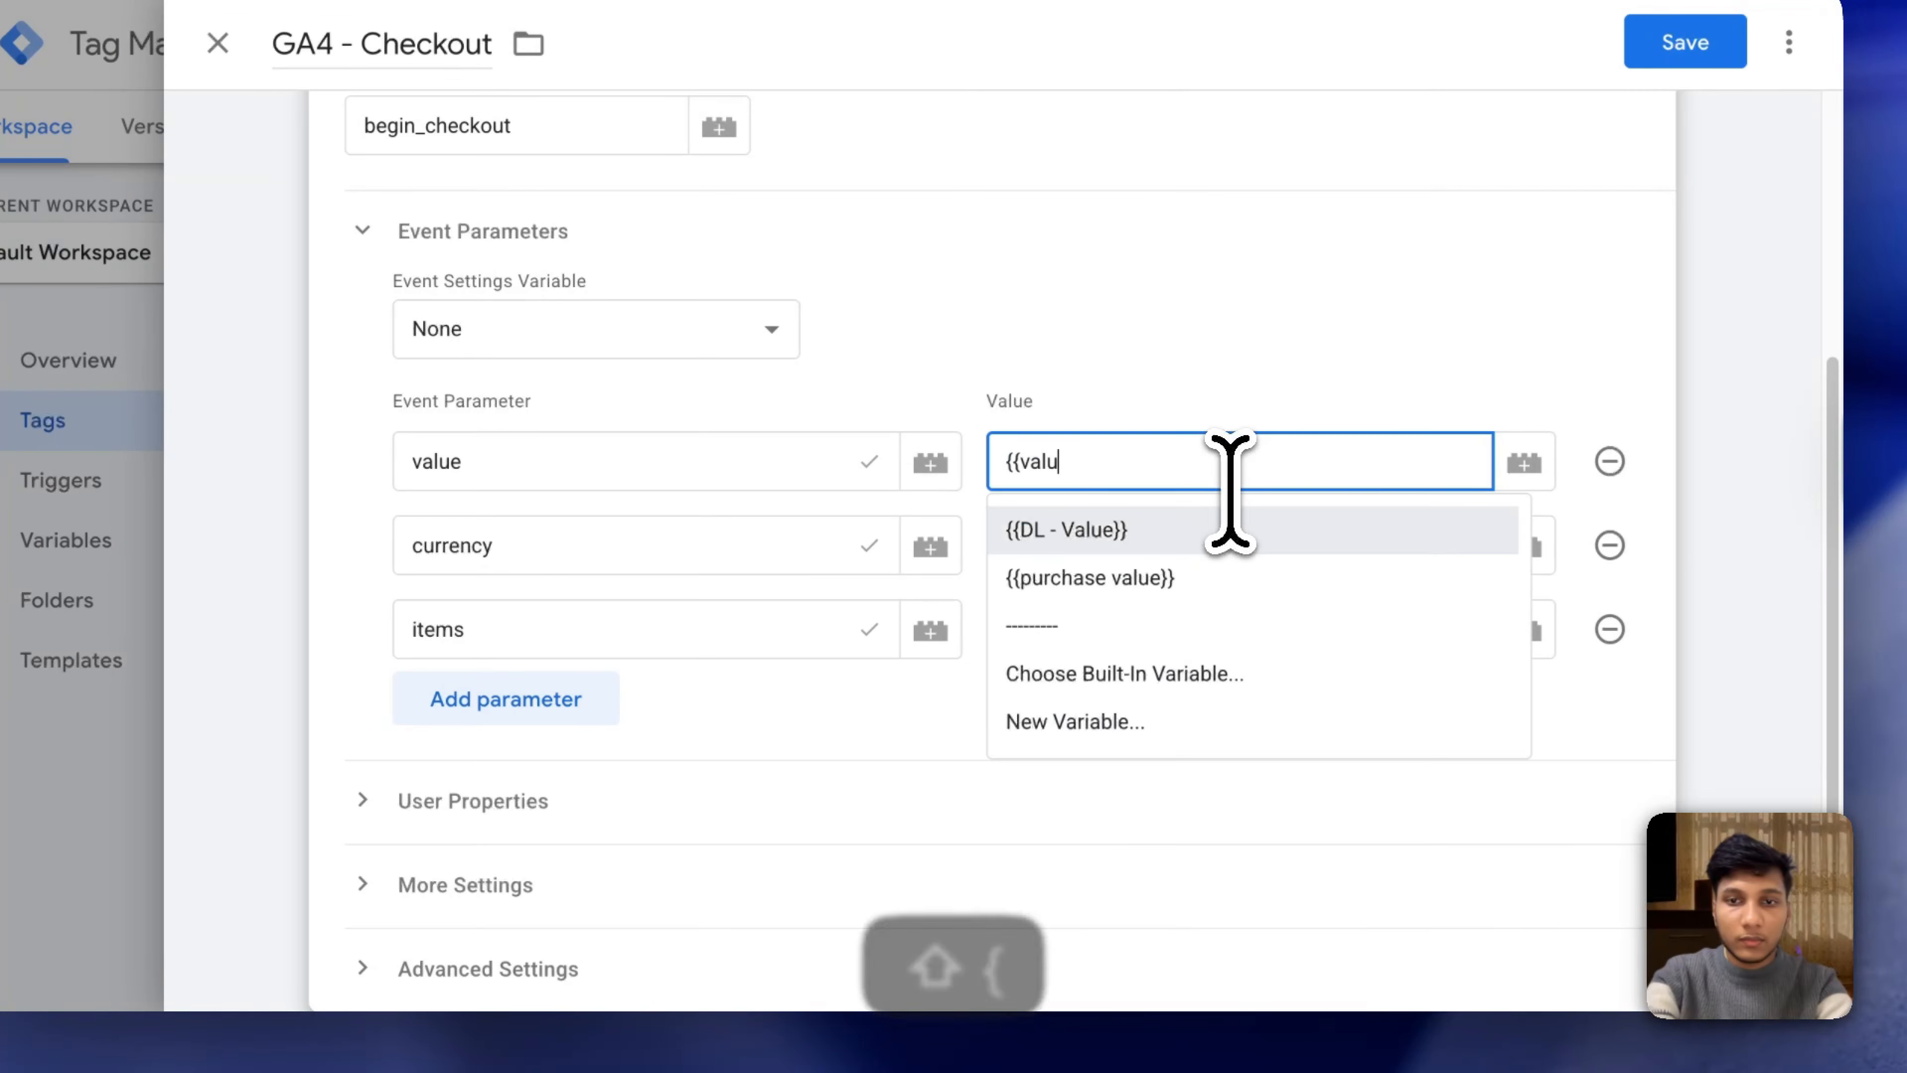
left_click(1235, 577)
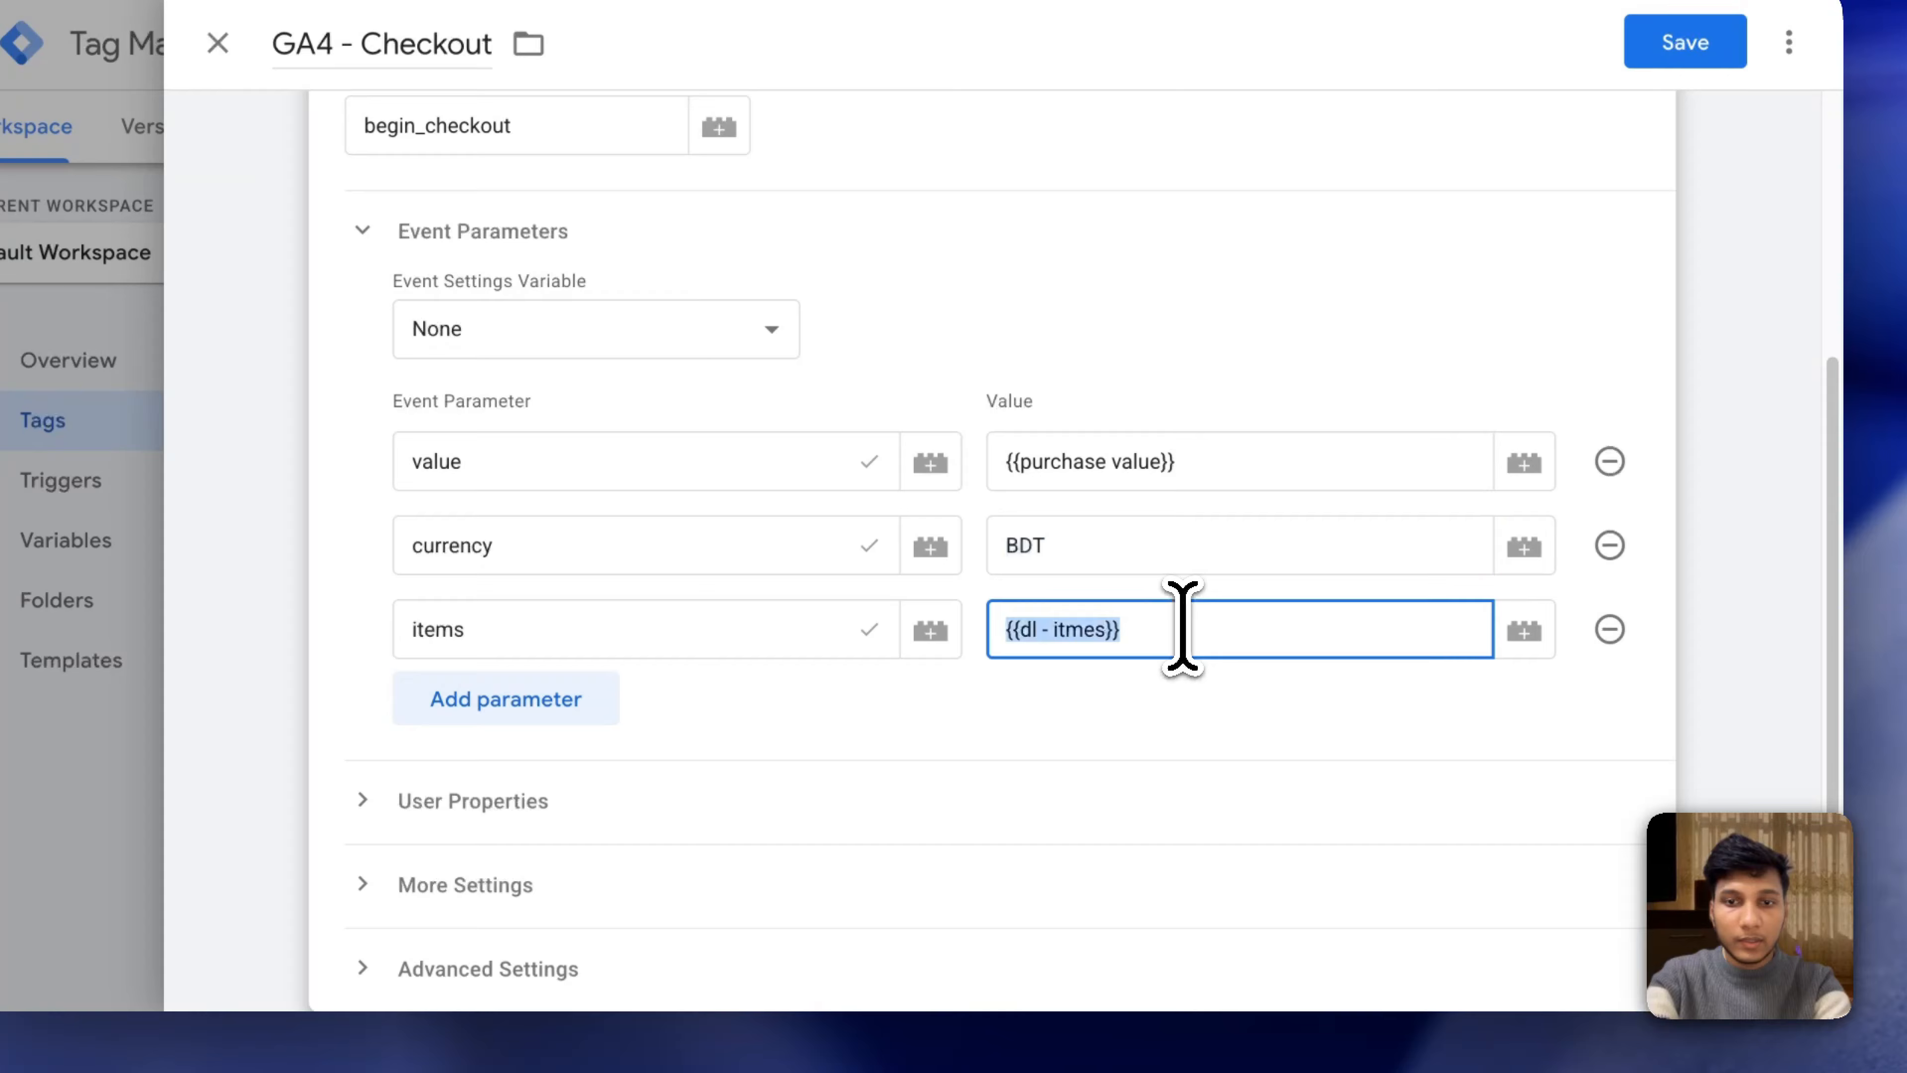
Set the items parameter of the GA4 - Checkout tag to {{Purchase - items}} and replace its Add To Cart trigger with Begin Checkout.
type("{{ite")
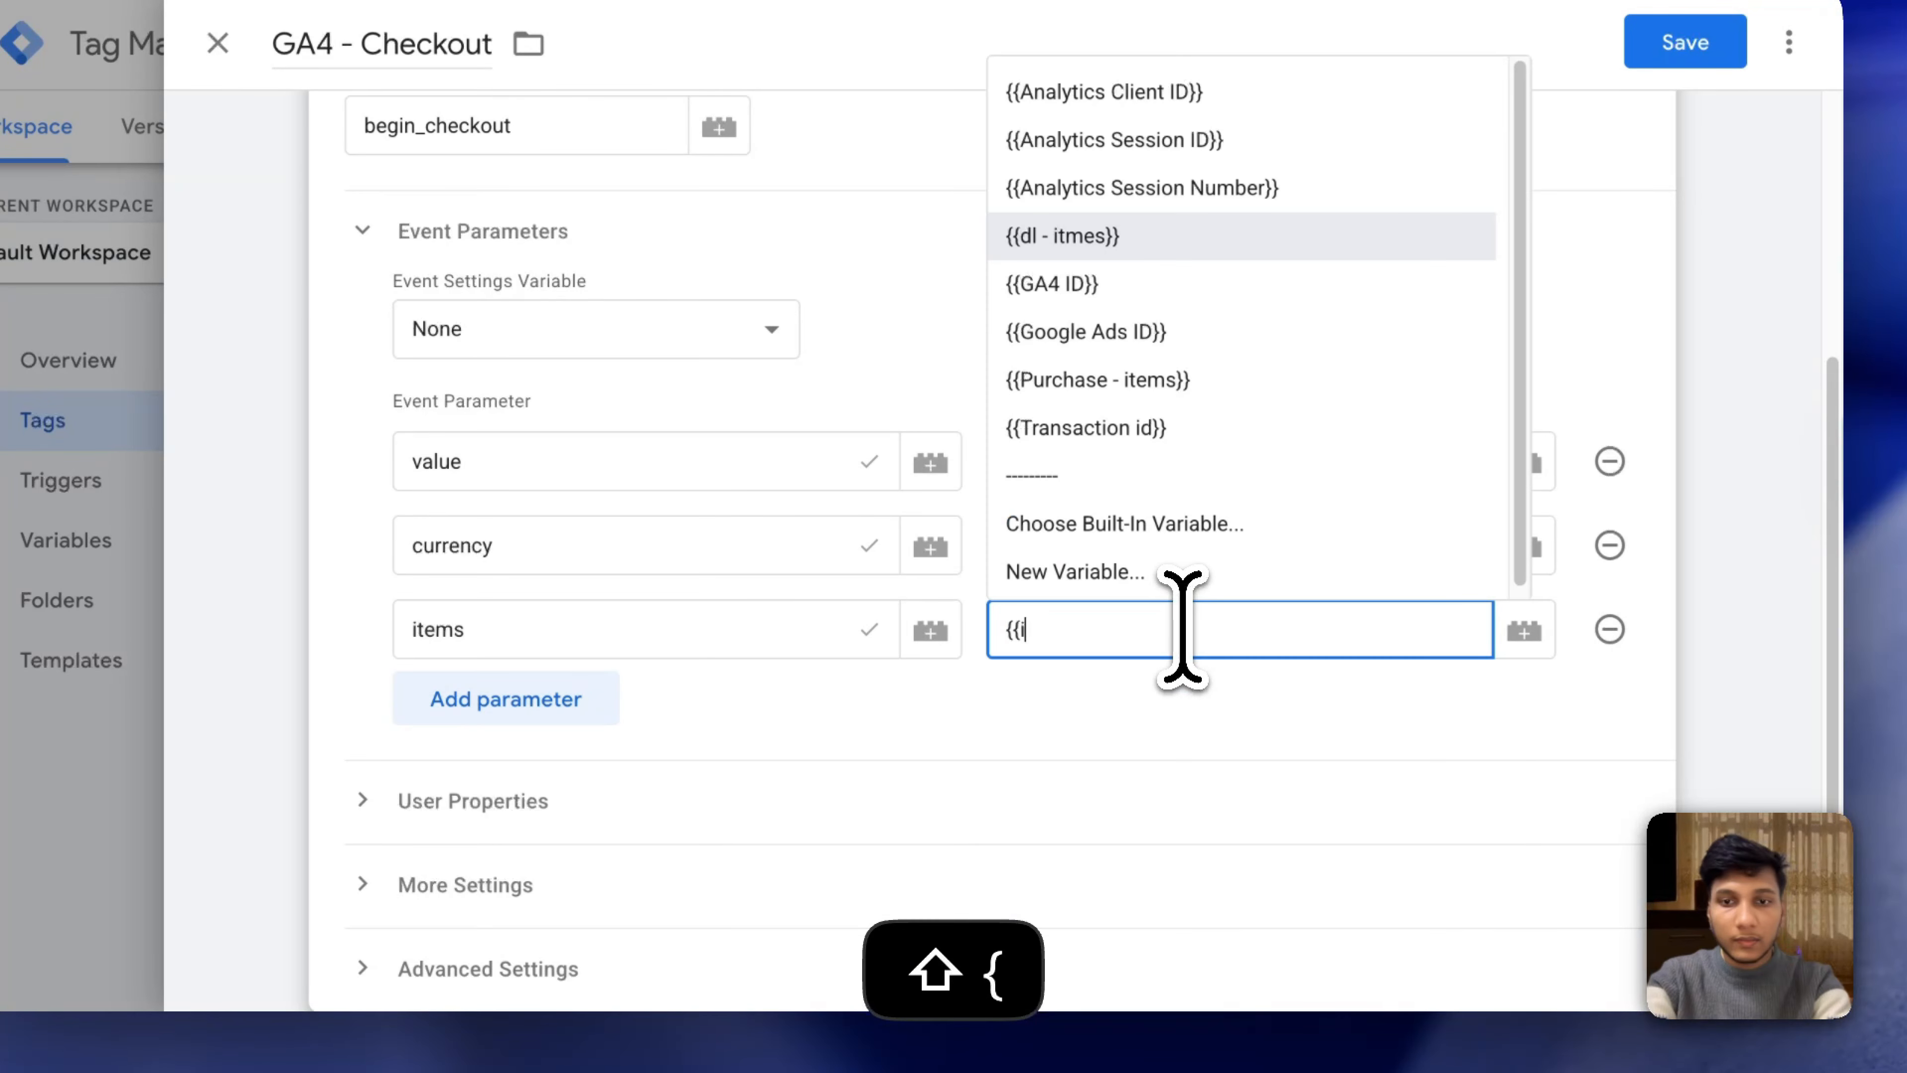
left_click(1220, 697)
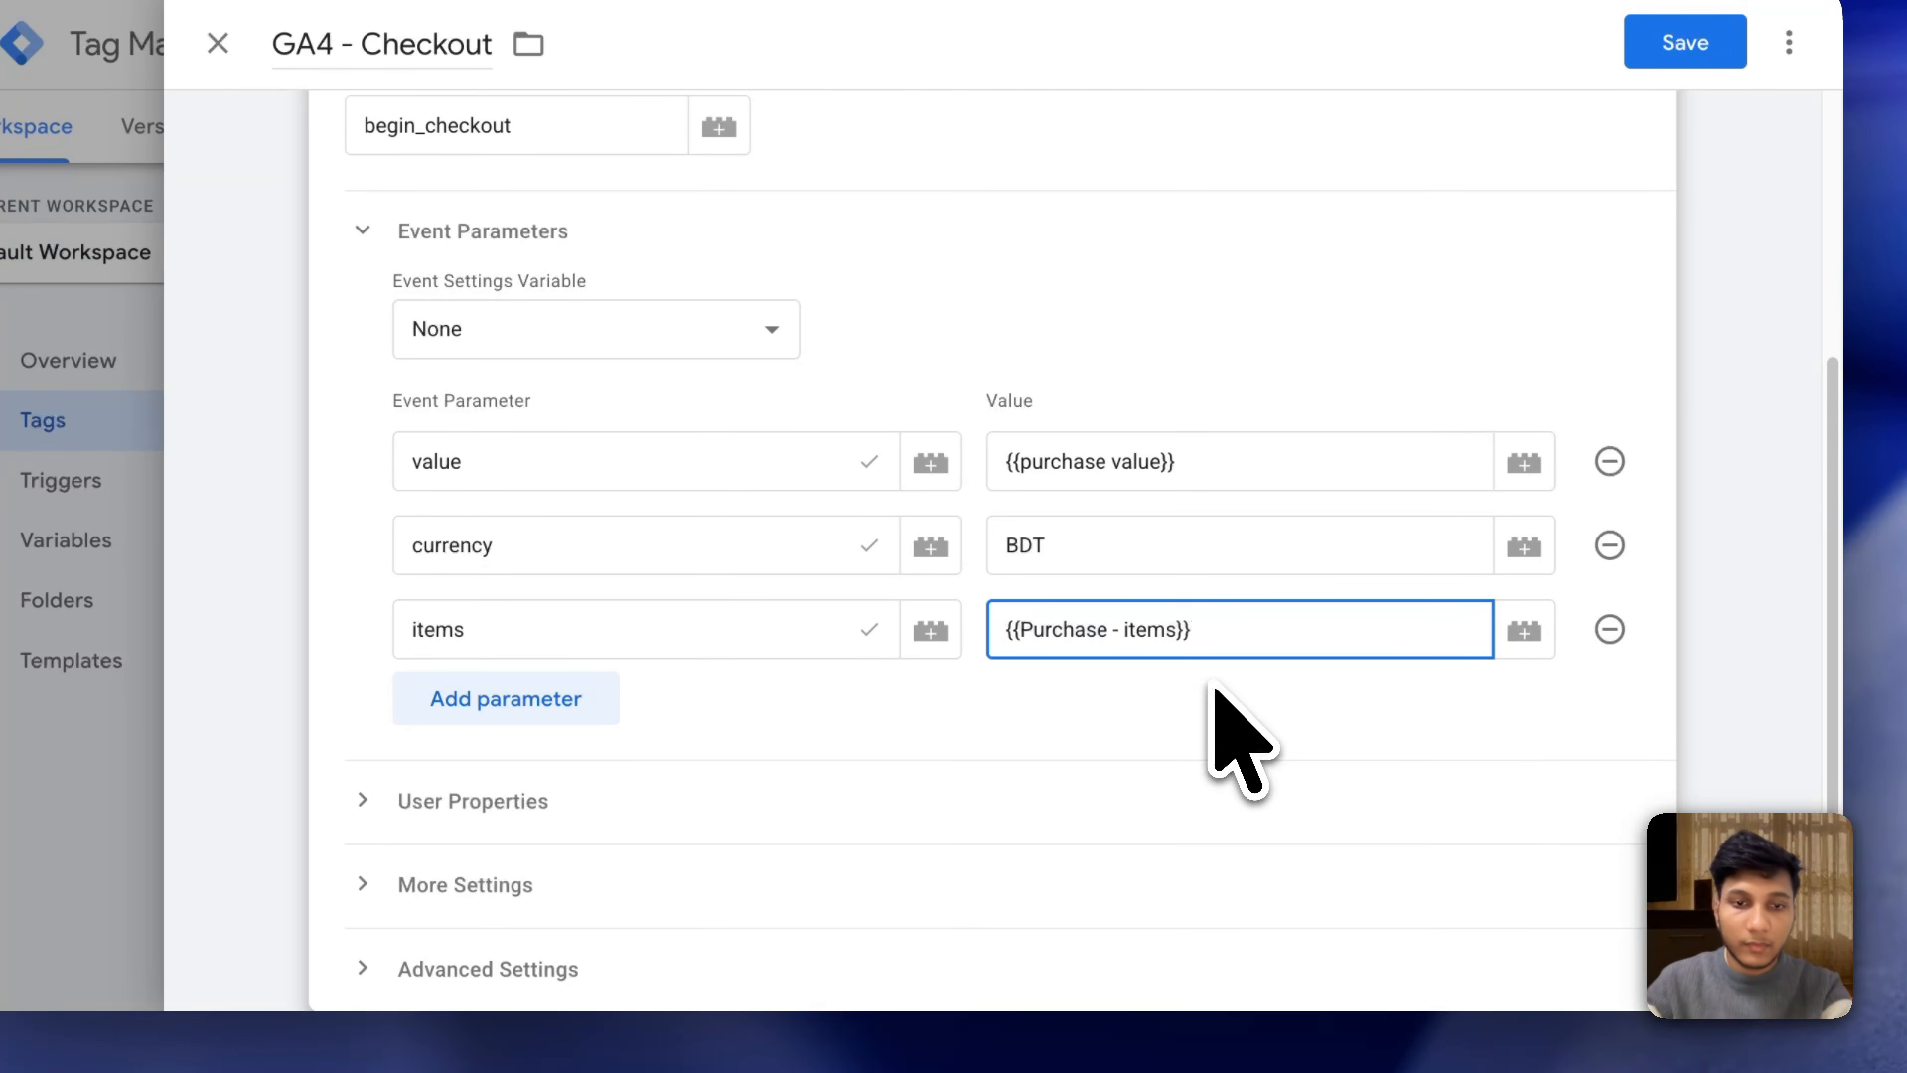
scroll(1064, 788, "down", 4)
left_click(778, 754)
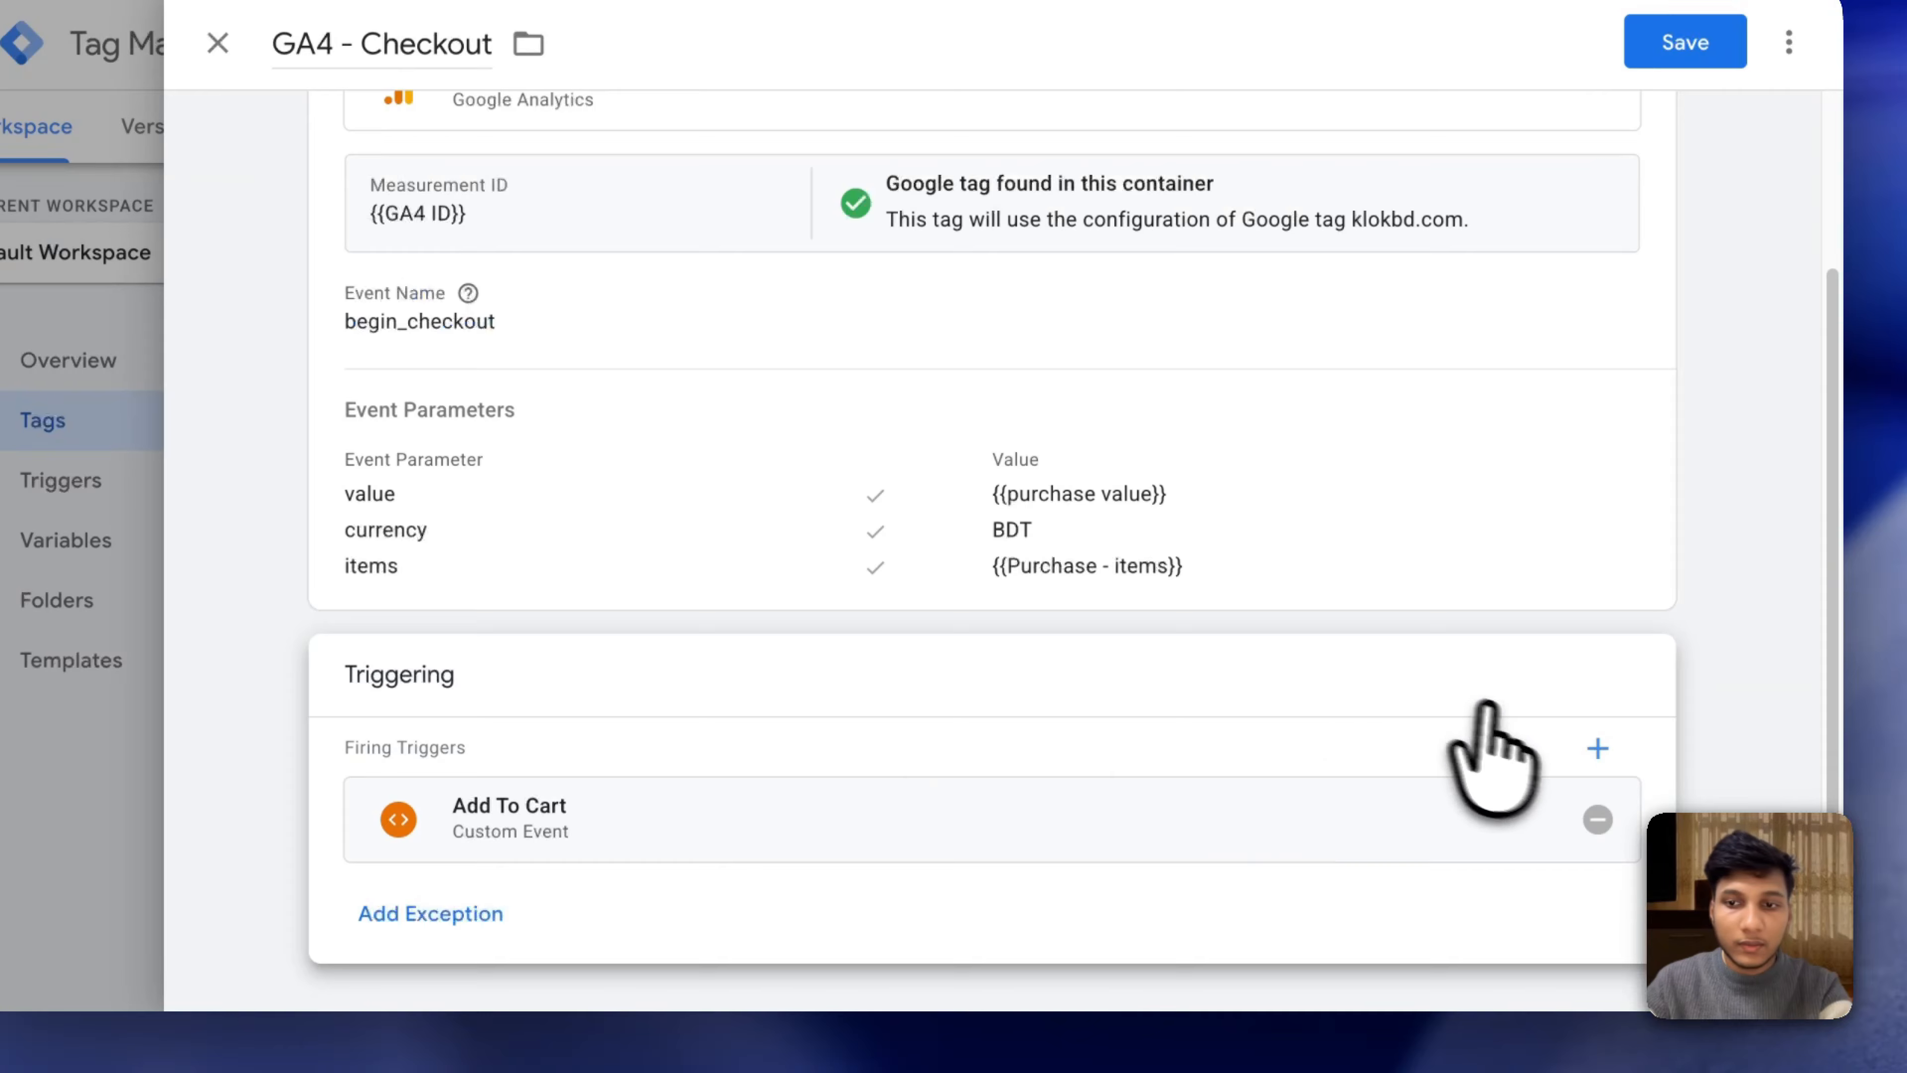
left_click(1596, 820)
left_click(1344, 785)
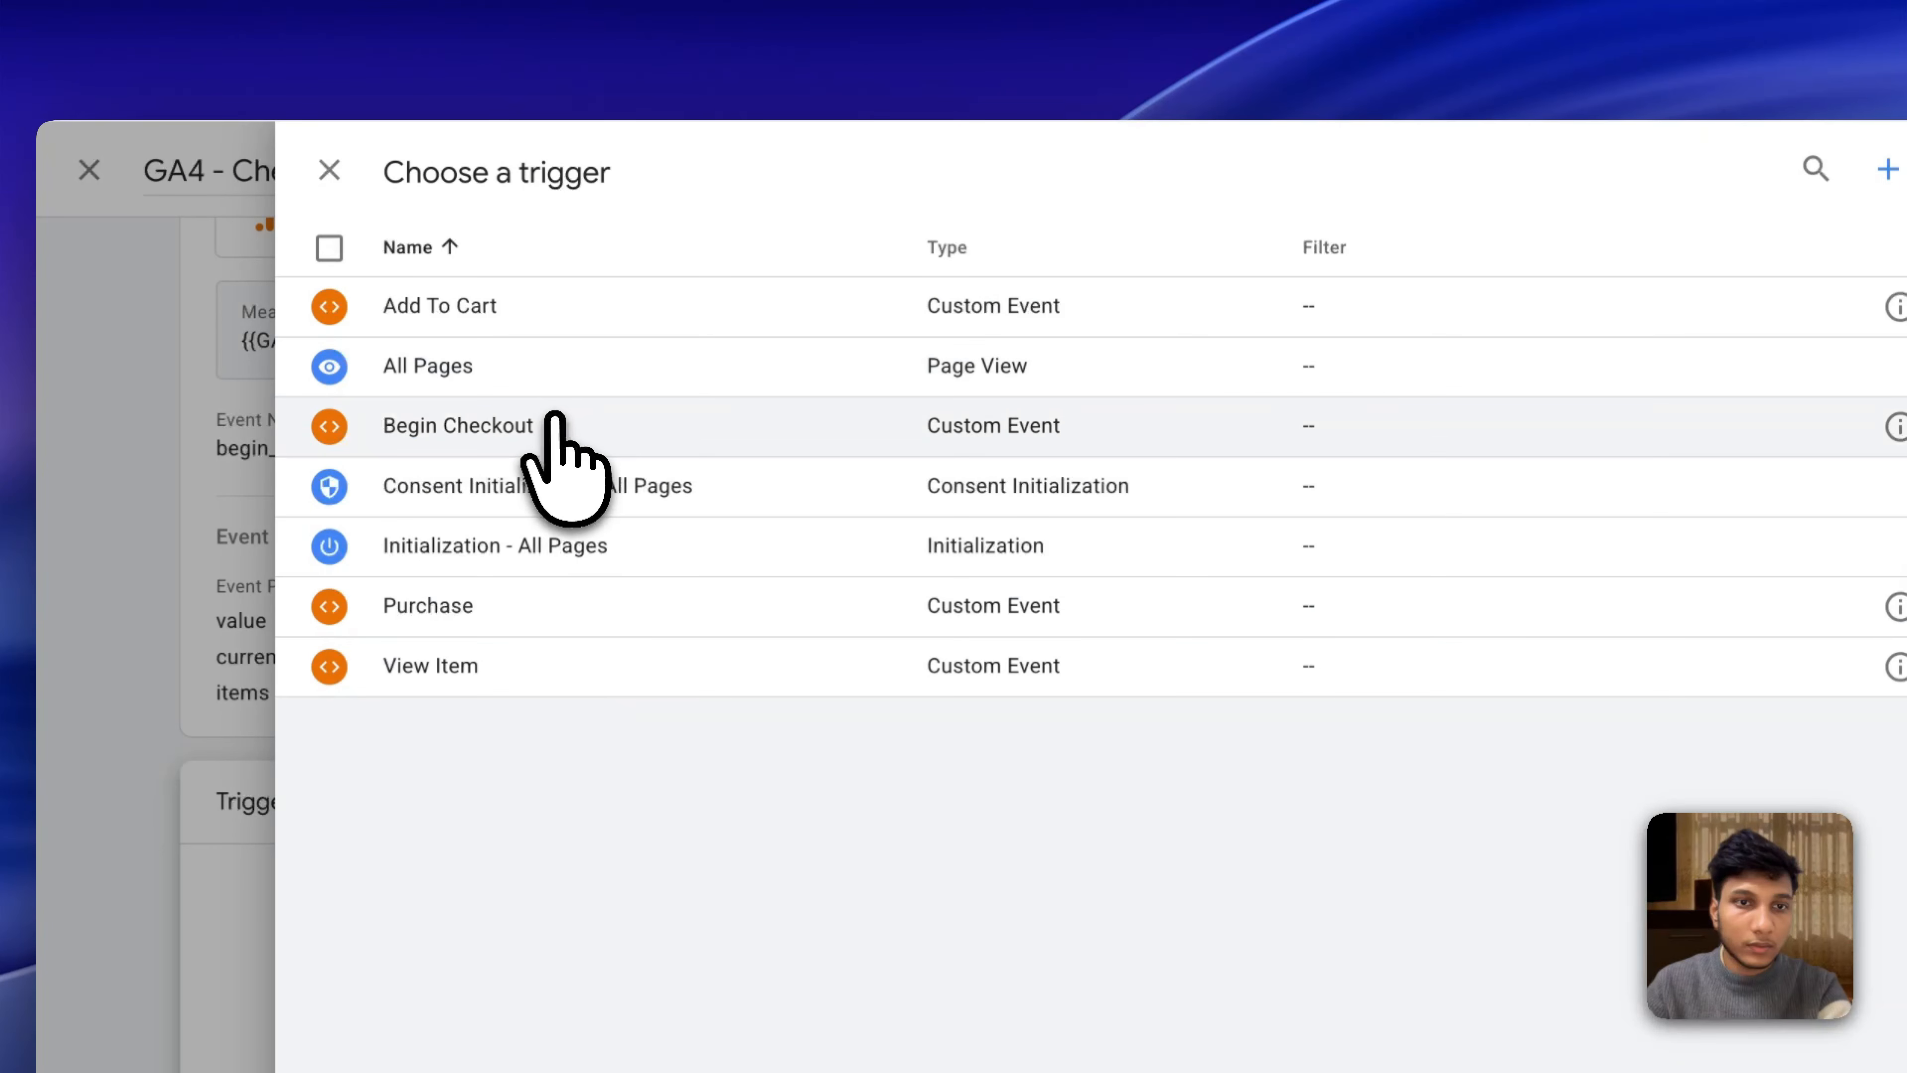
left_click(553, 426)
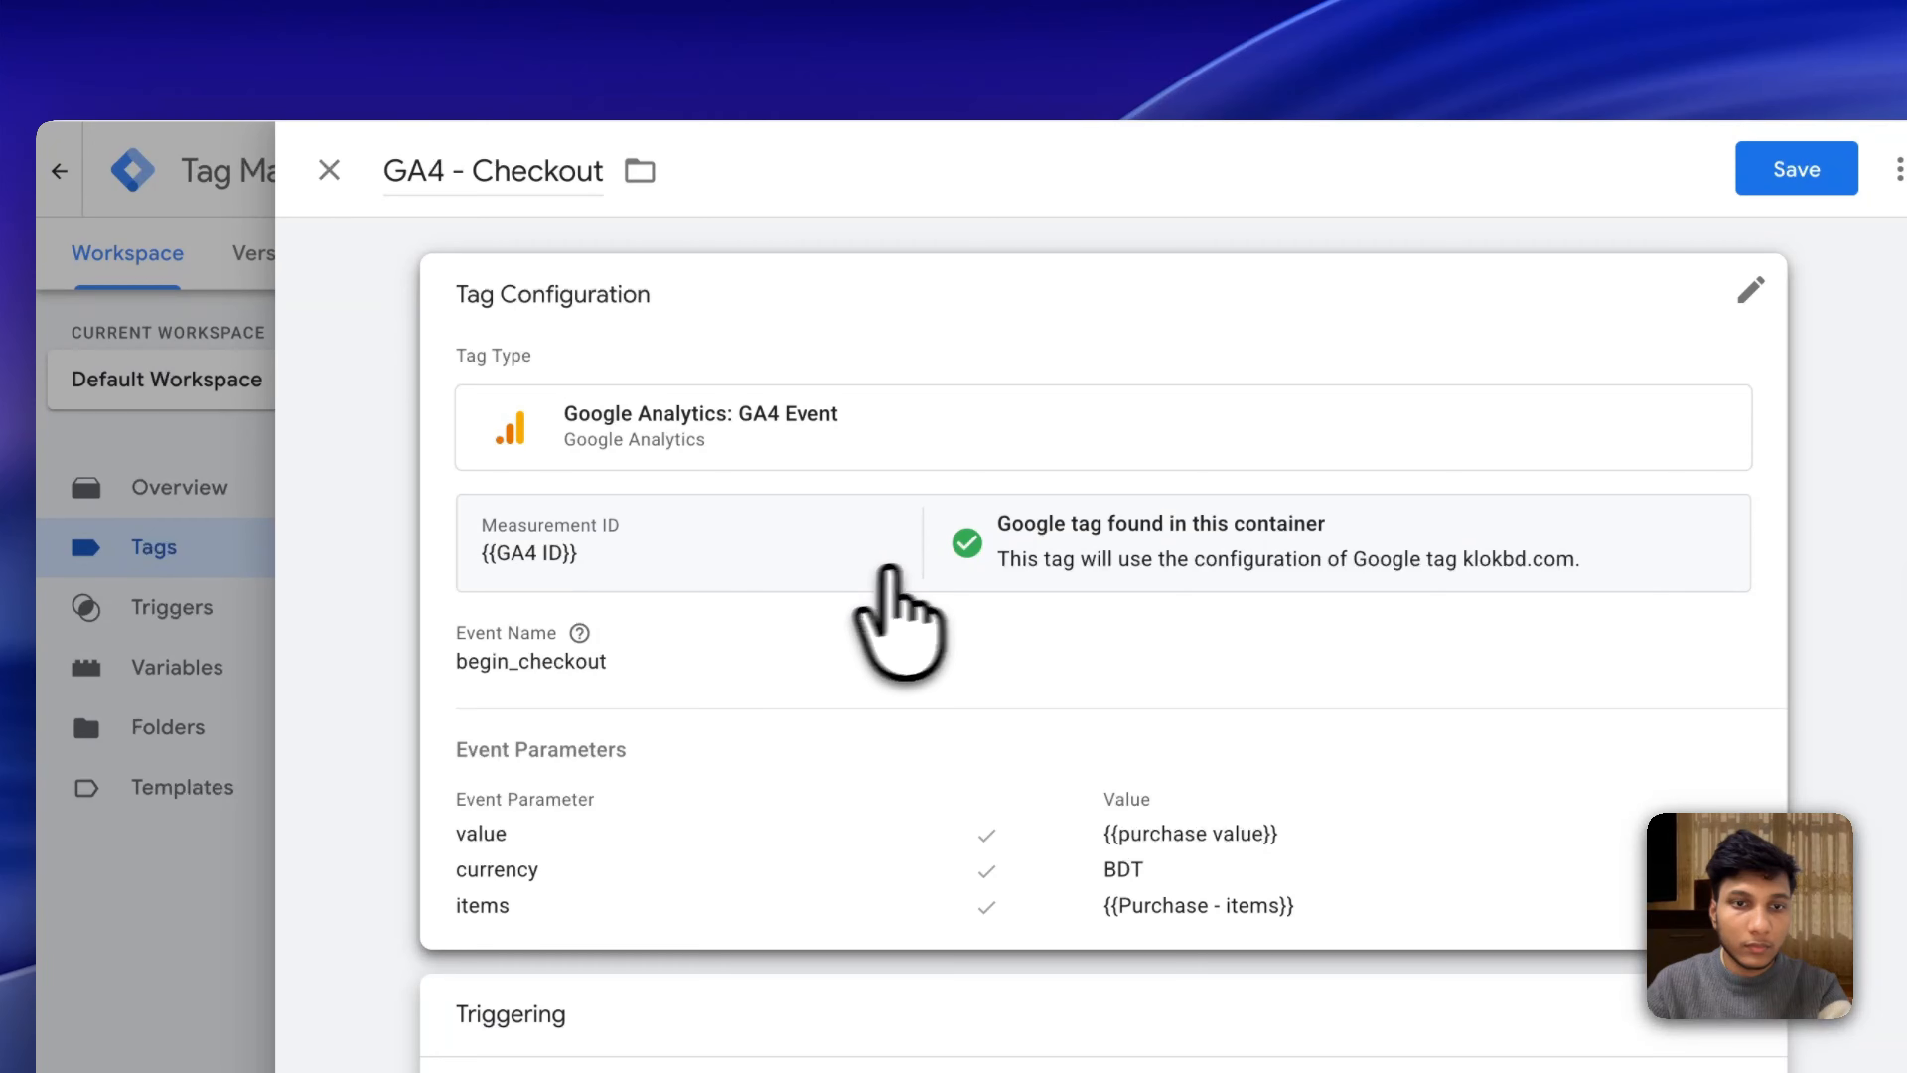
Copy the begin_checkout event name from Tag Assistant into the GA4 - Checkout tag's event name and save the tag.
left_click(1009, 4)
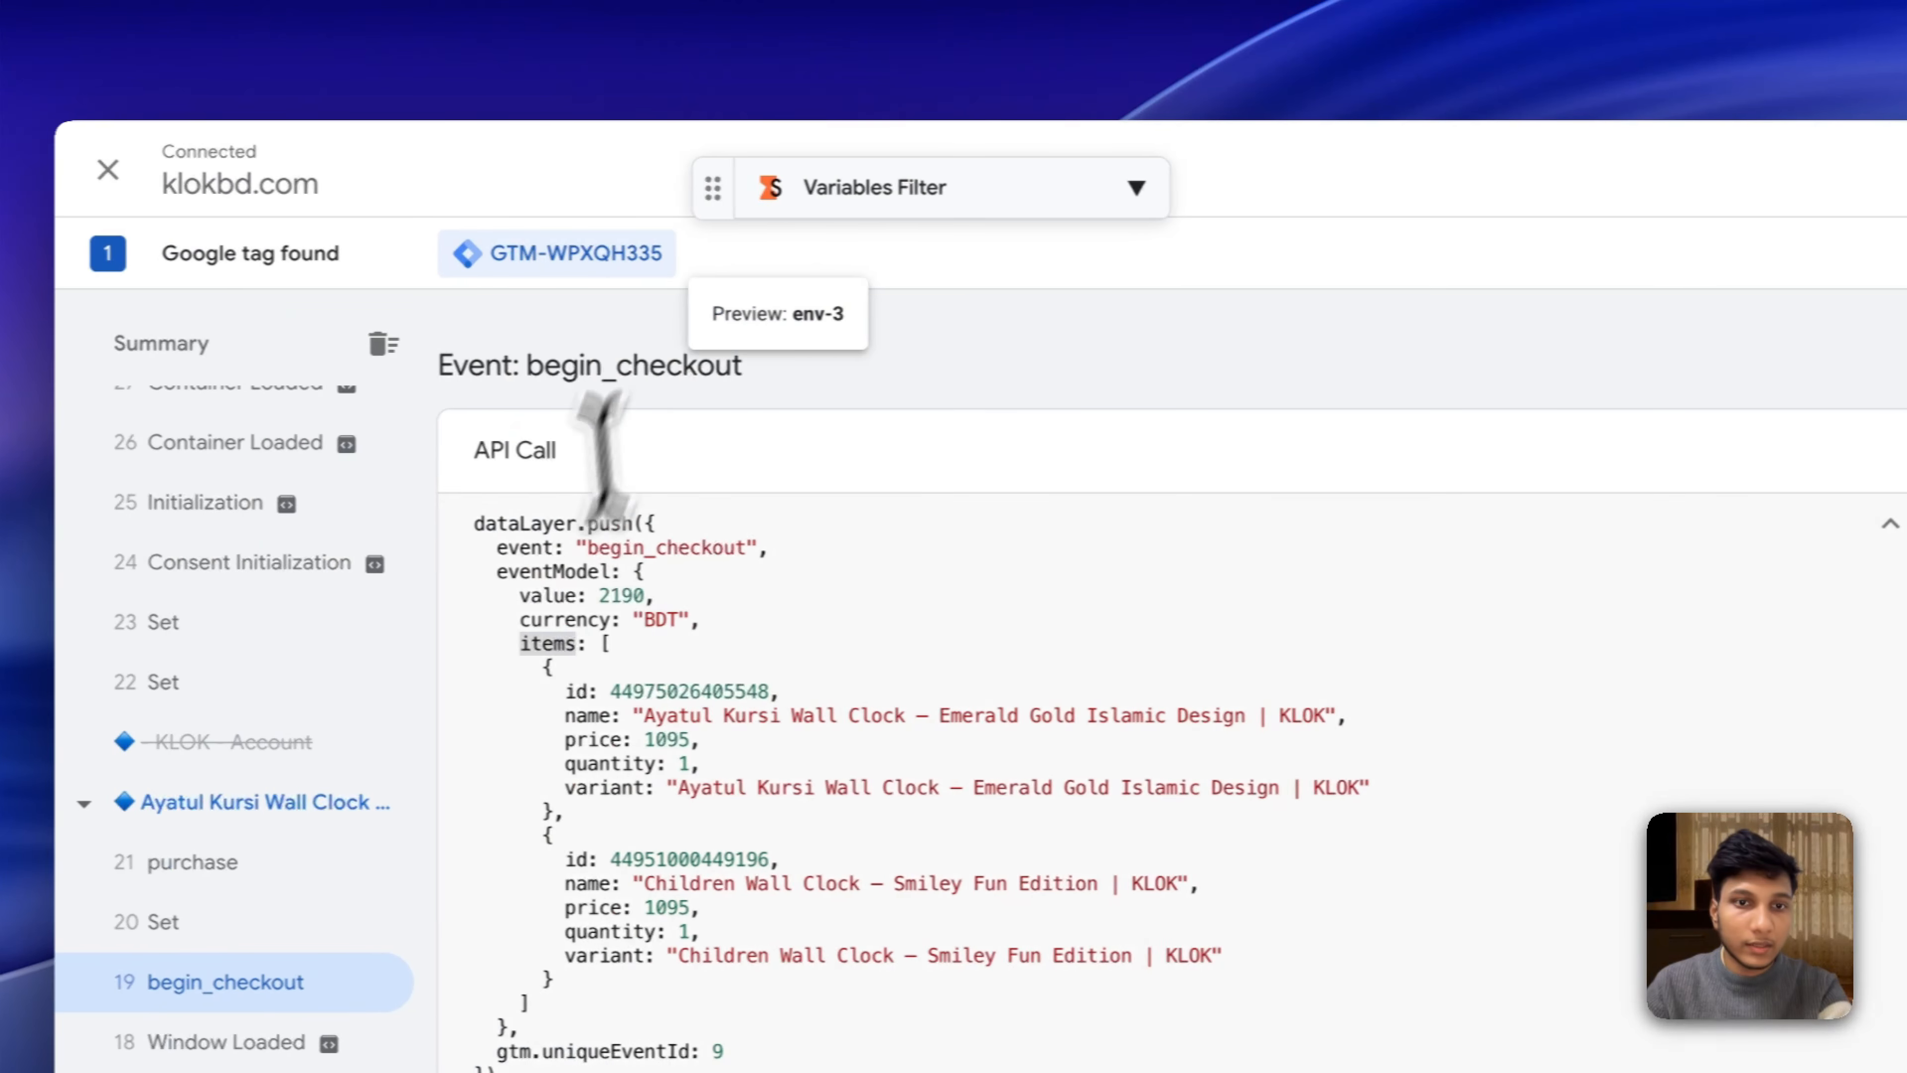
key("super+c")
left_click(894, 30)
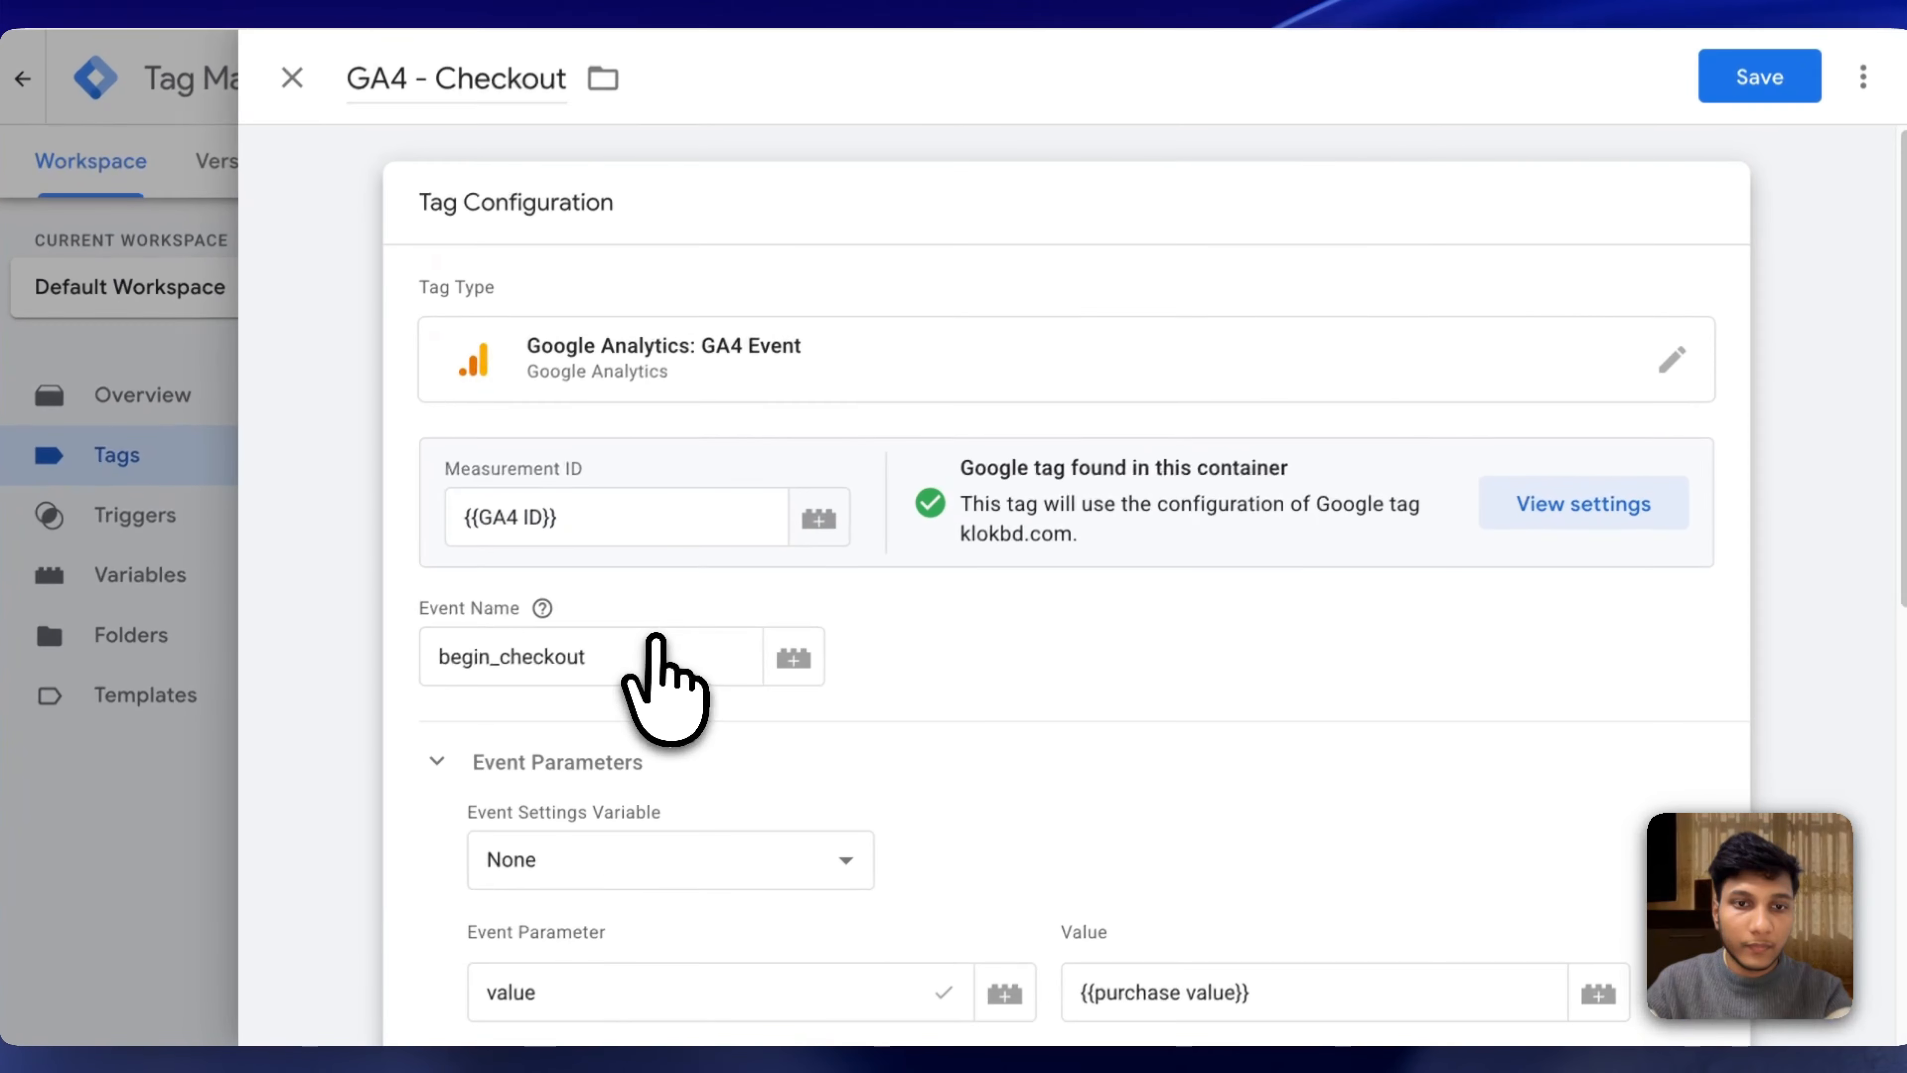
double_click(656, 639)
key("super+v")
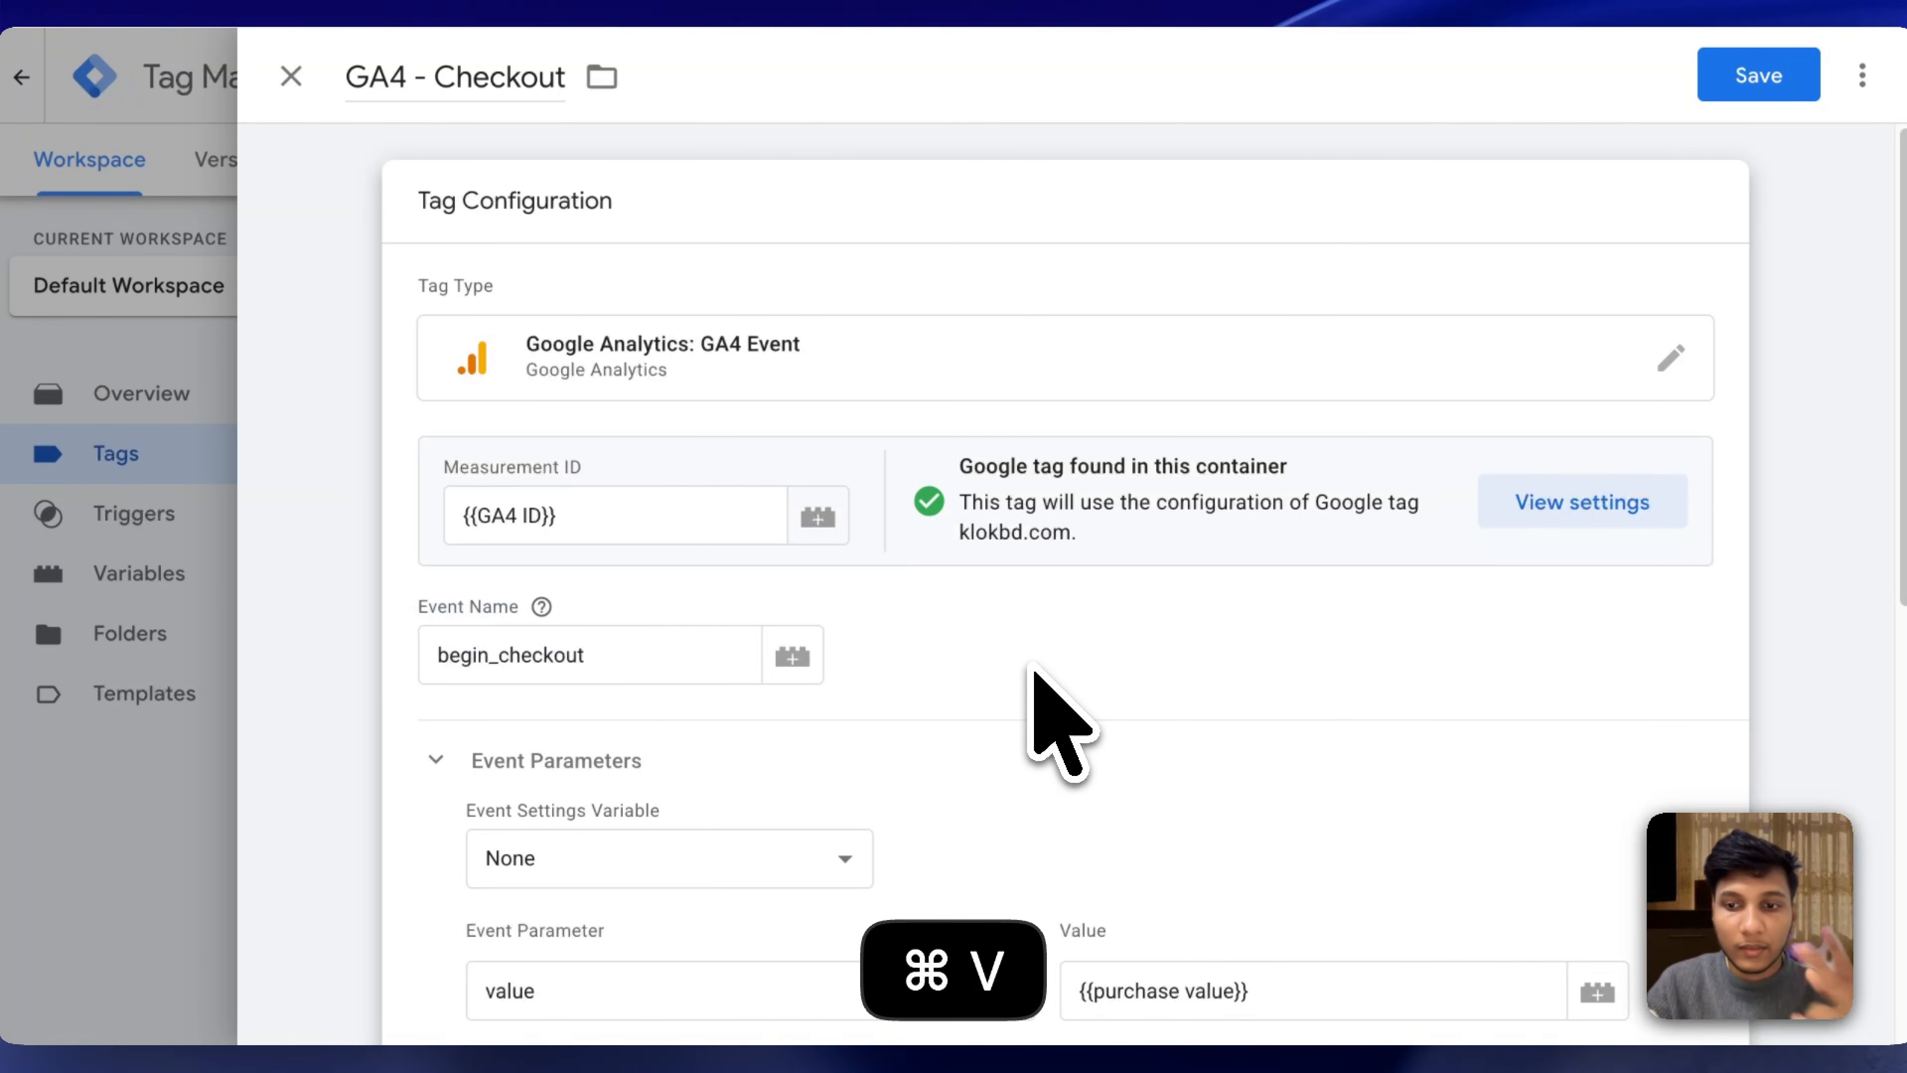
scroll(1043, 692, "down", 10)
scroll(1142, 668, "up", 5)
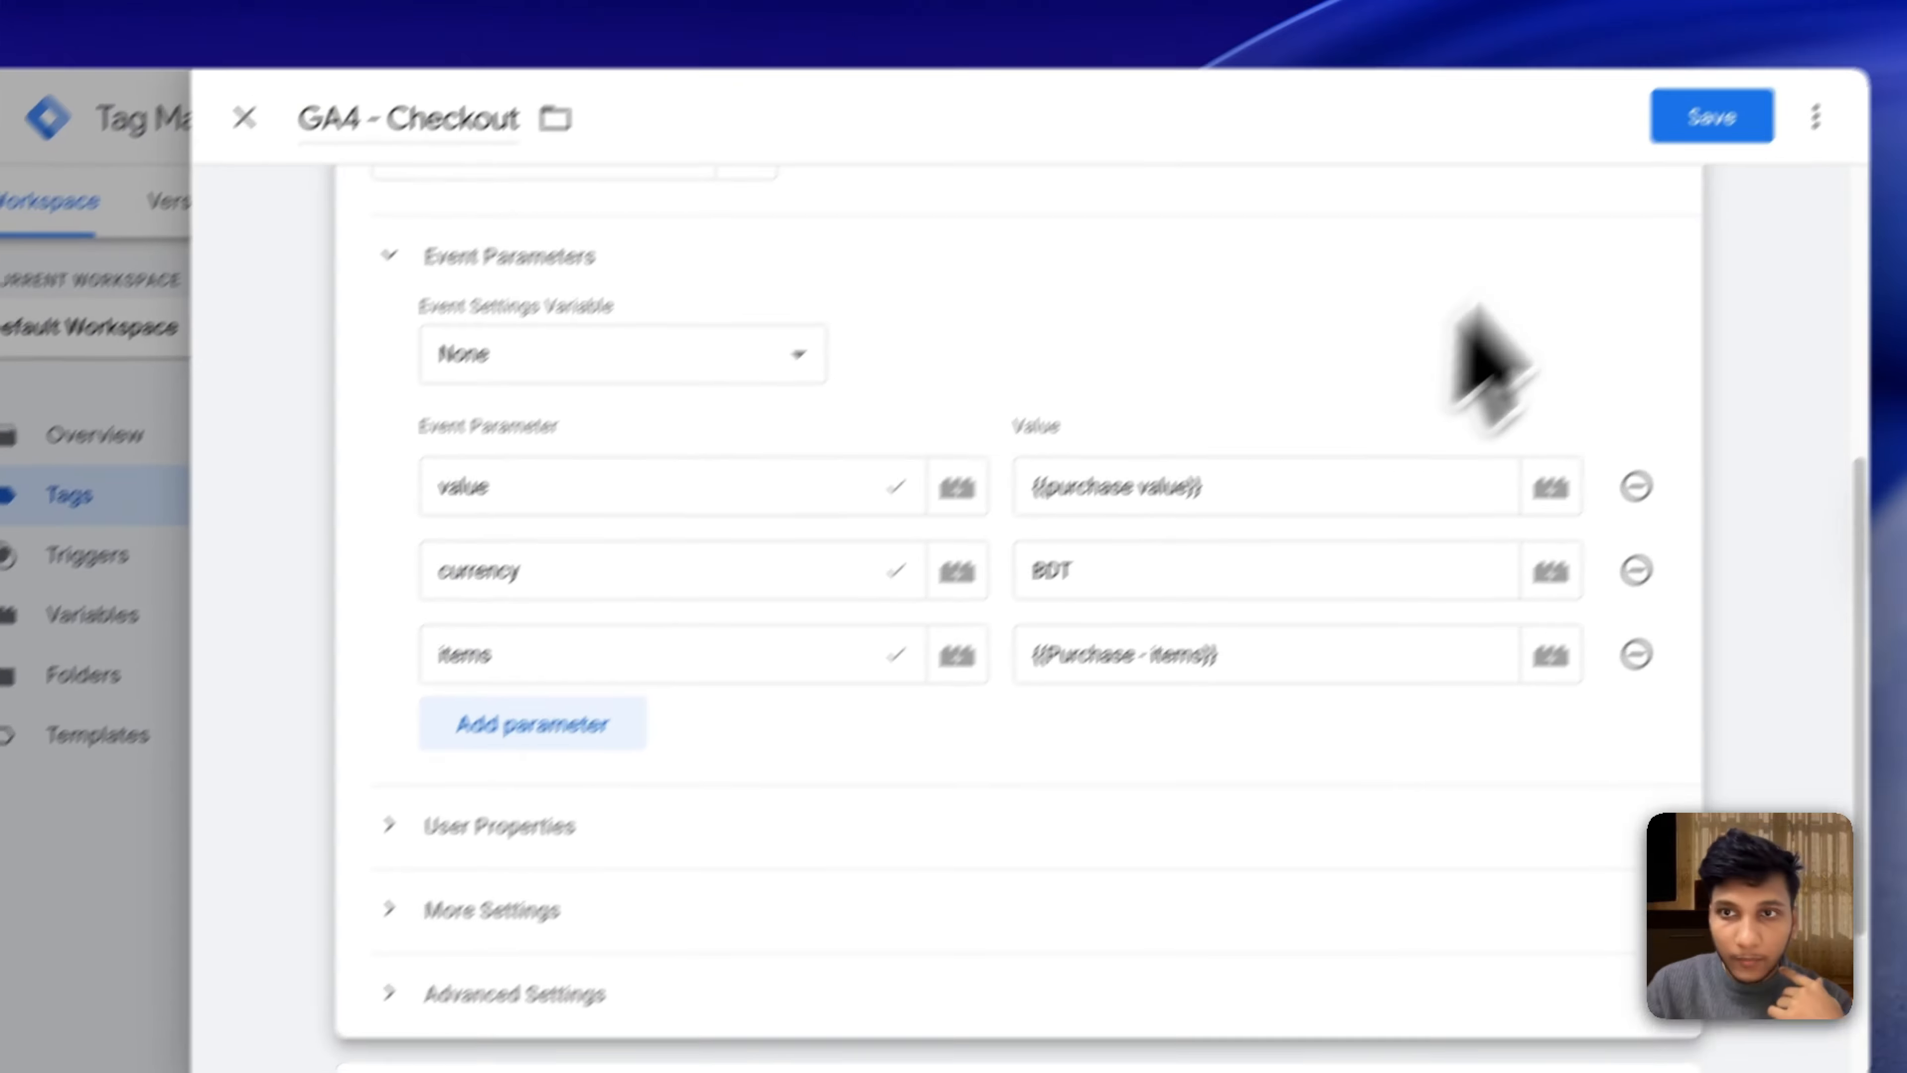
left_click(1727, 77)
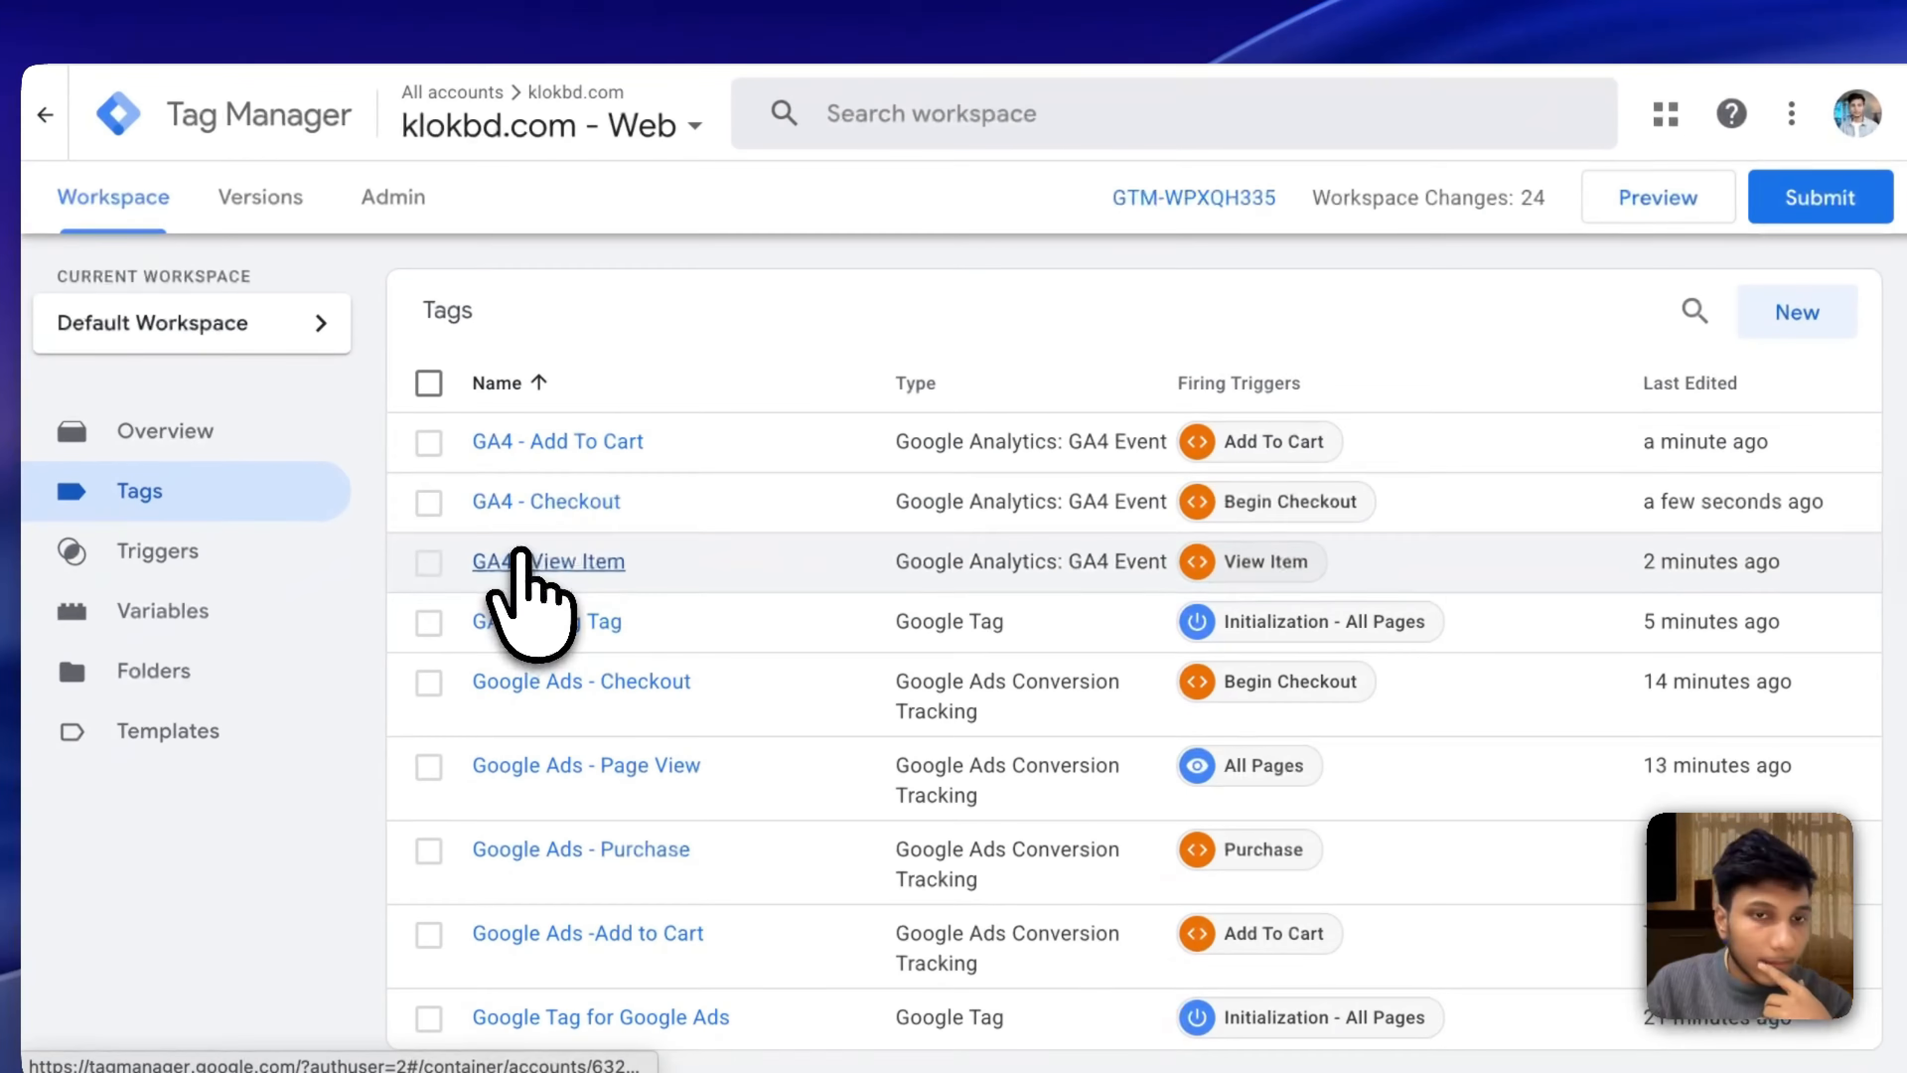
Duplicate the GA4 - Checkout tag and name the copy "GA4 - Purchase".
left_click(552, 502)
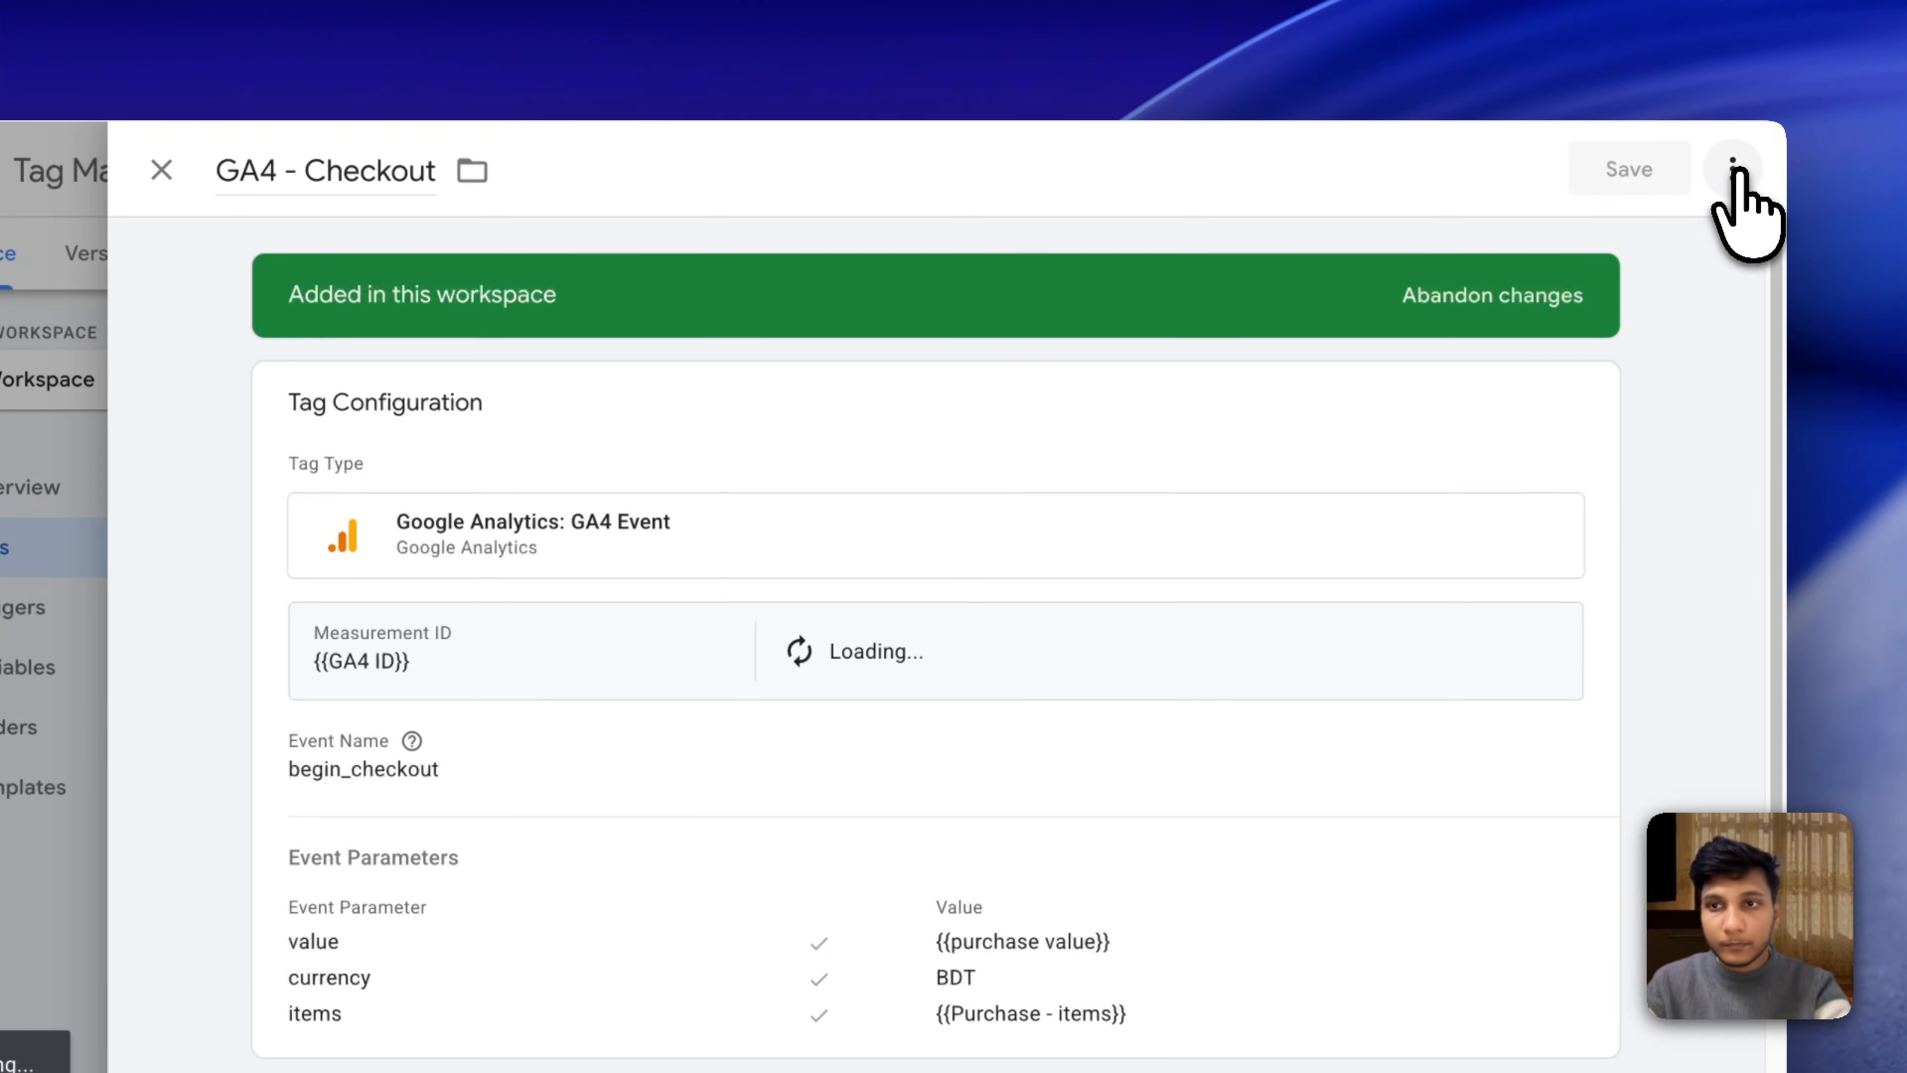
left_click(1734, 172)
left_click(1627, 239)
left_click_drag(550, 150, 364, 139)
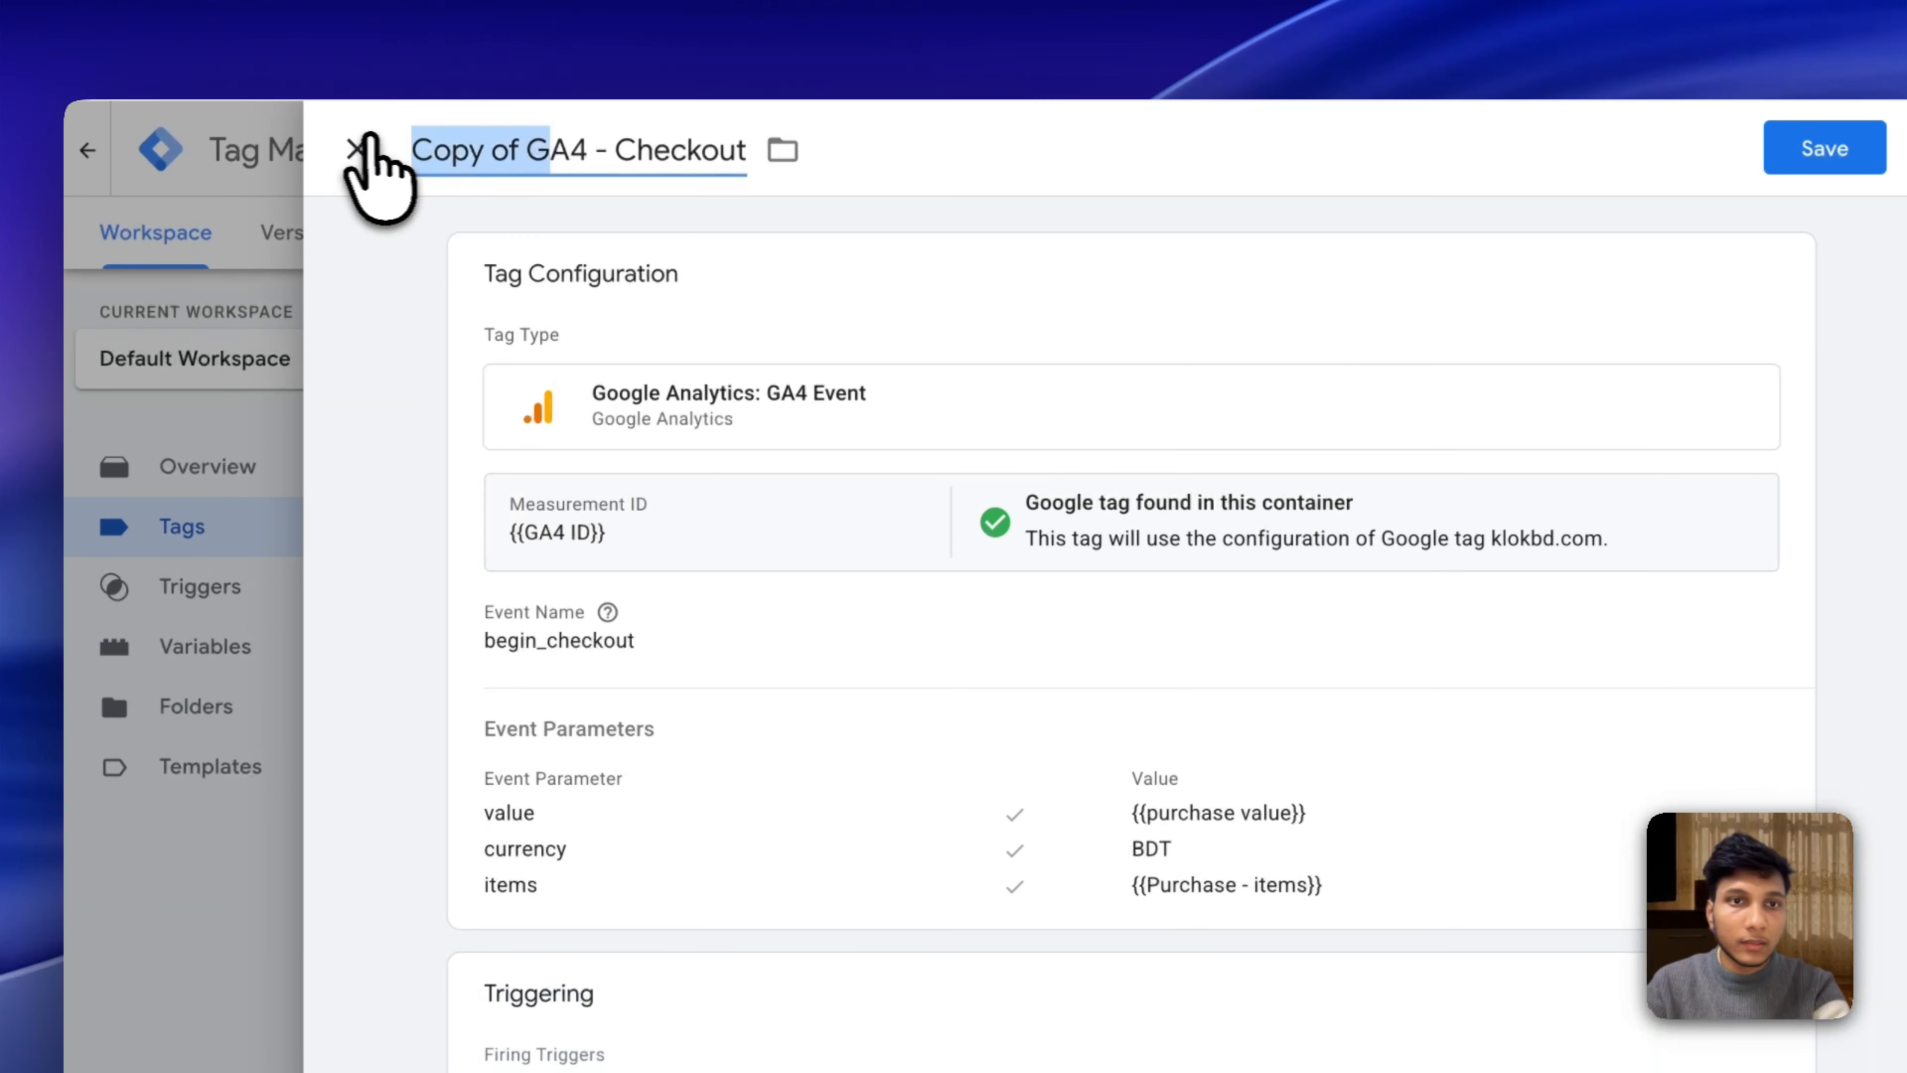
type("GA4 - ")
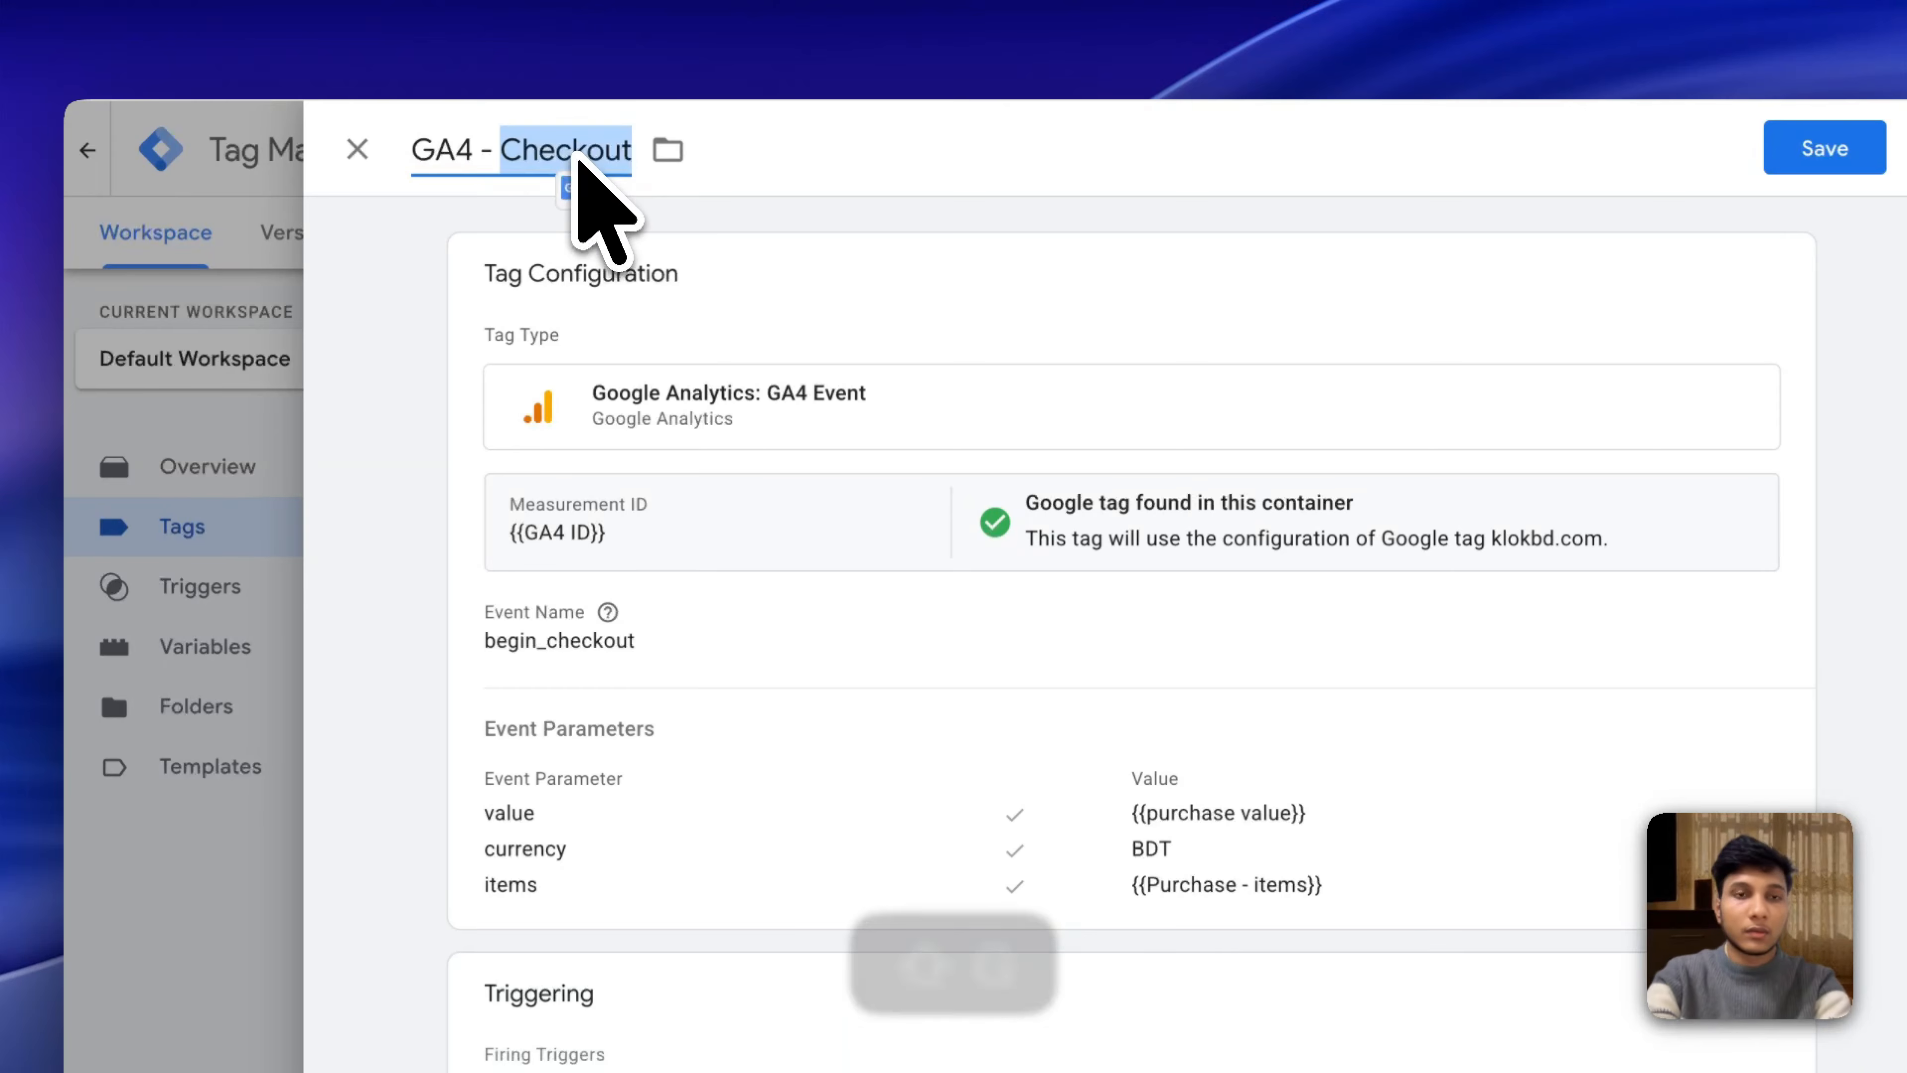
type("Purcha")
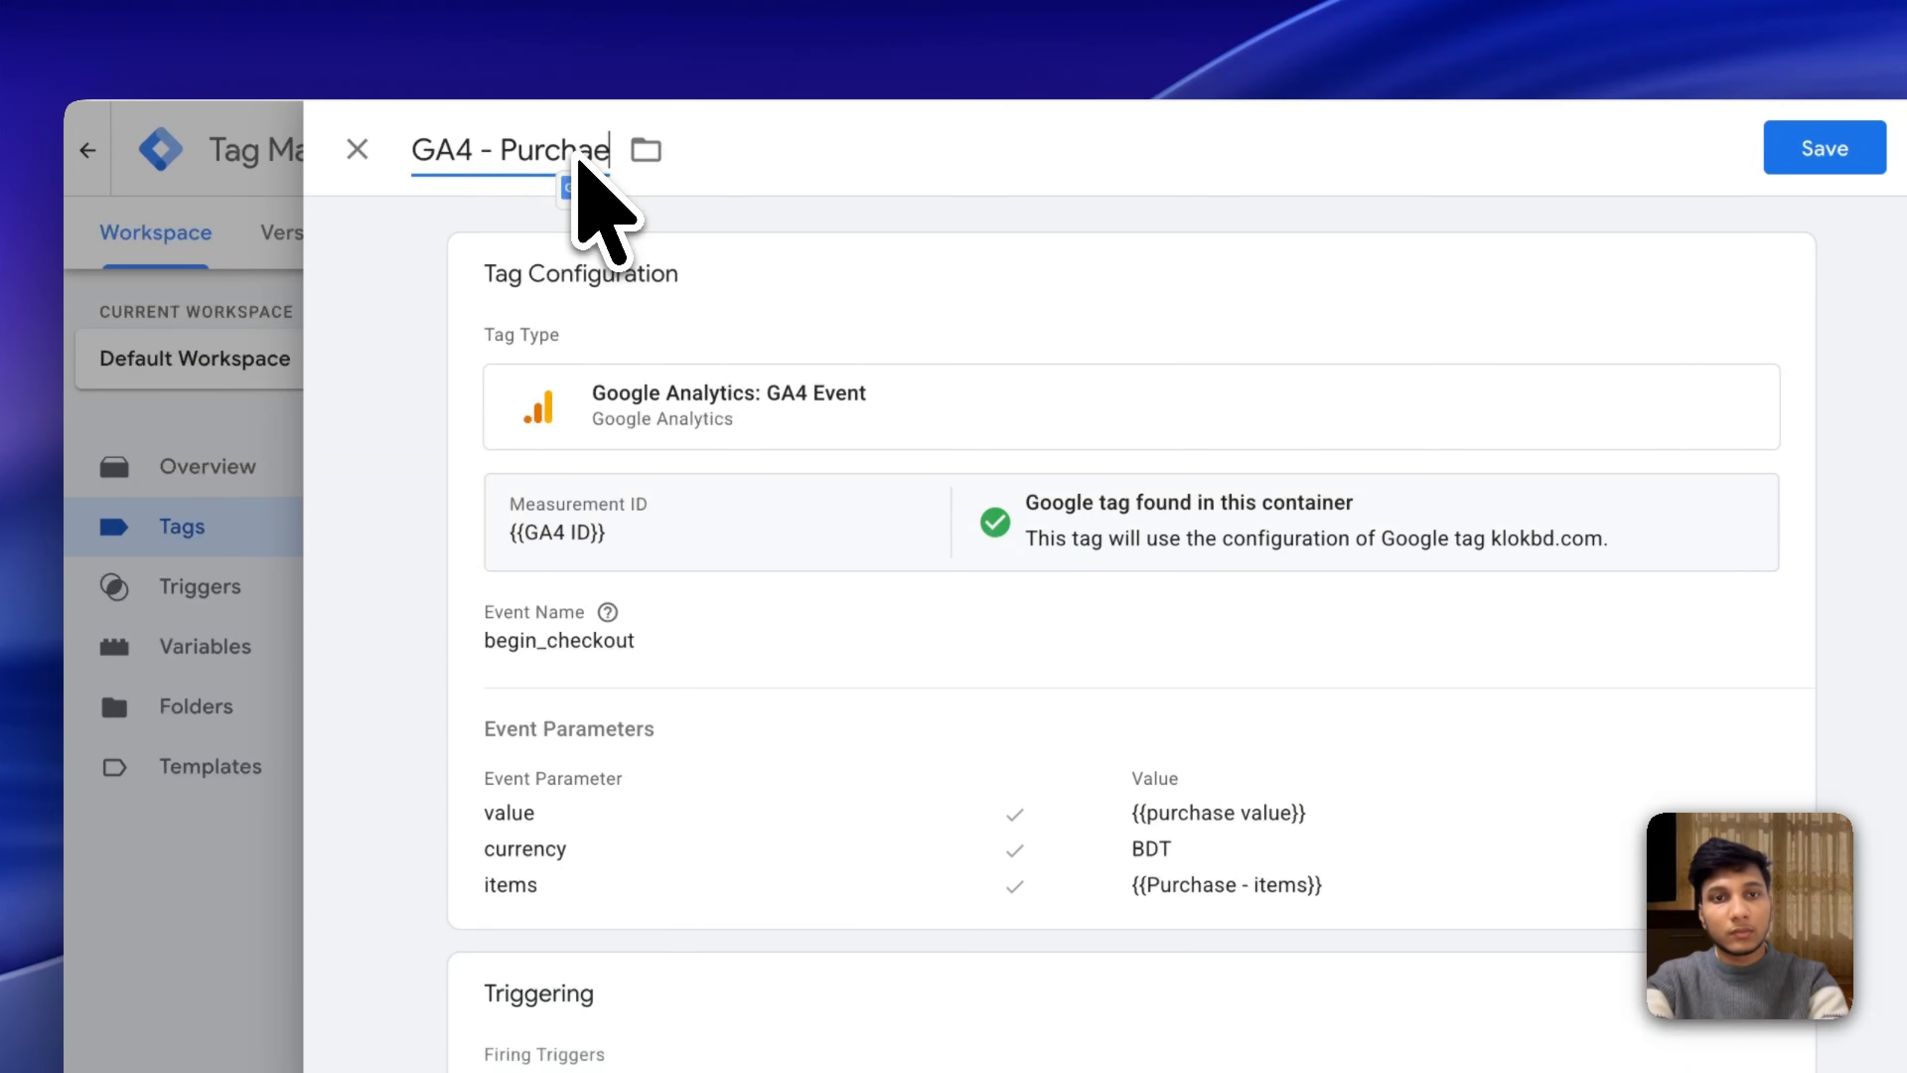
type("se")
Set the GA4 - Purchase tag's event name to purchase and add a transaction_id parameter with the value {{Transaction id}}.
left_click(788, 383)
double_click(703, 747)
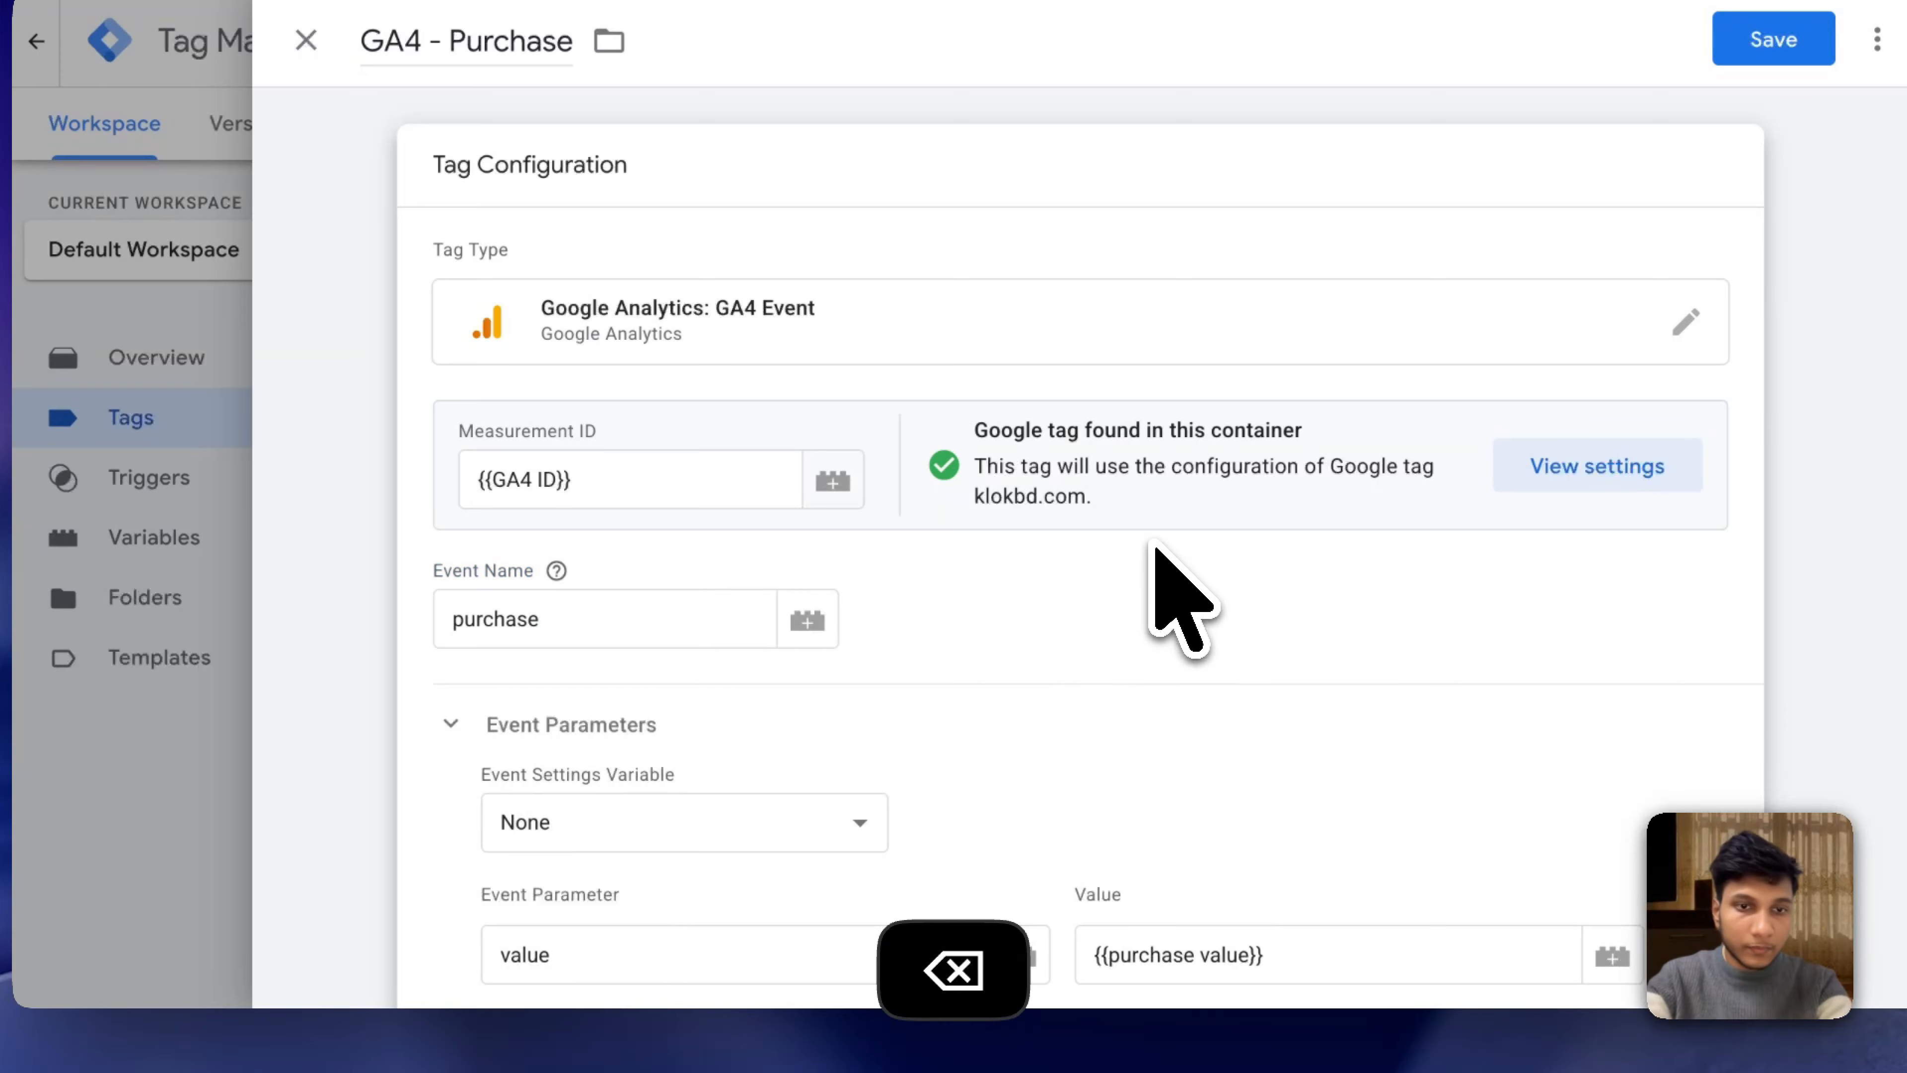
scroll(1113, 627, "down", 1)
scroll(1110, 623, "down", 5)
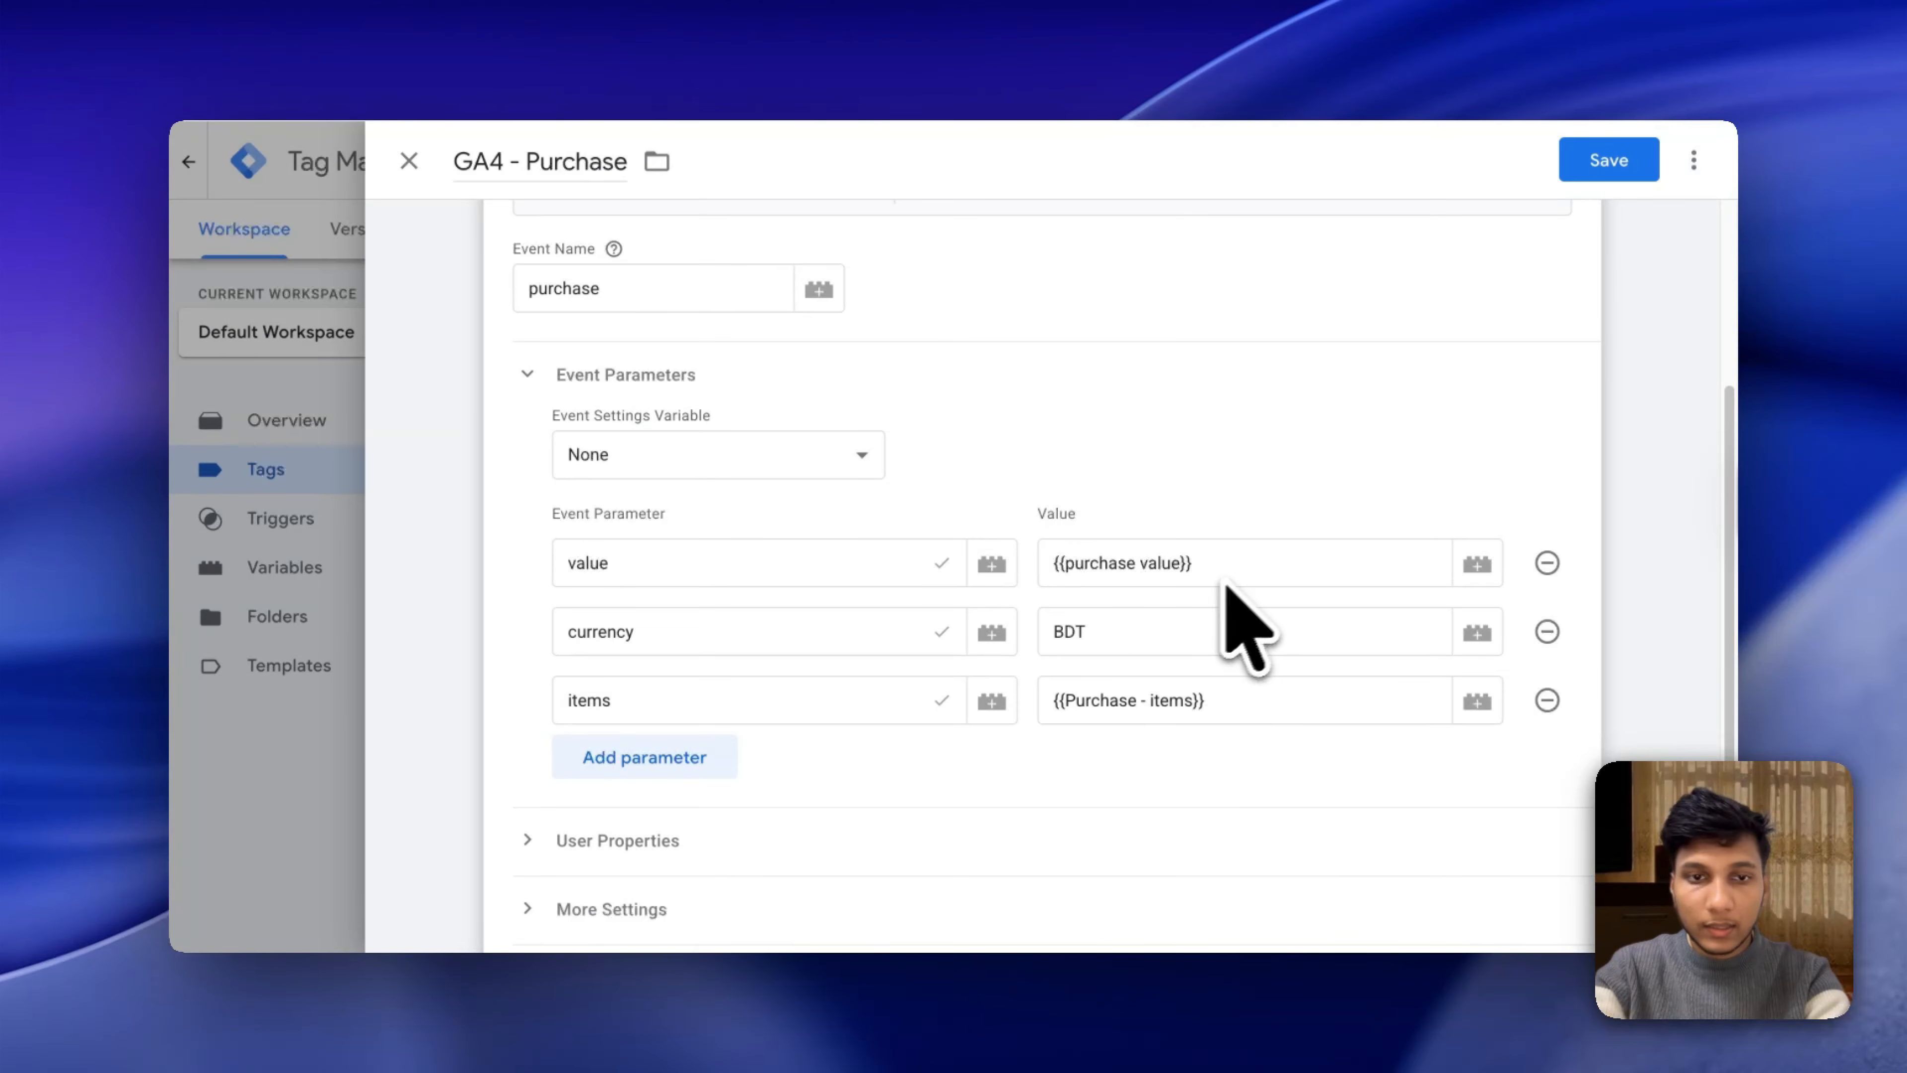
scroll(1231, 594, "down", 4)
left_click(706, 439)
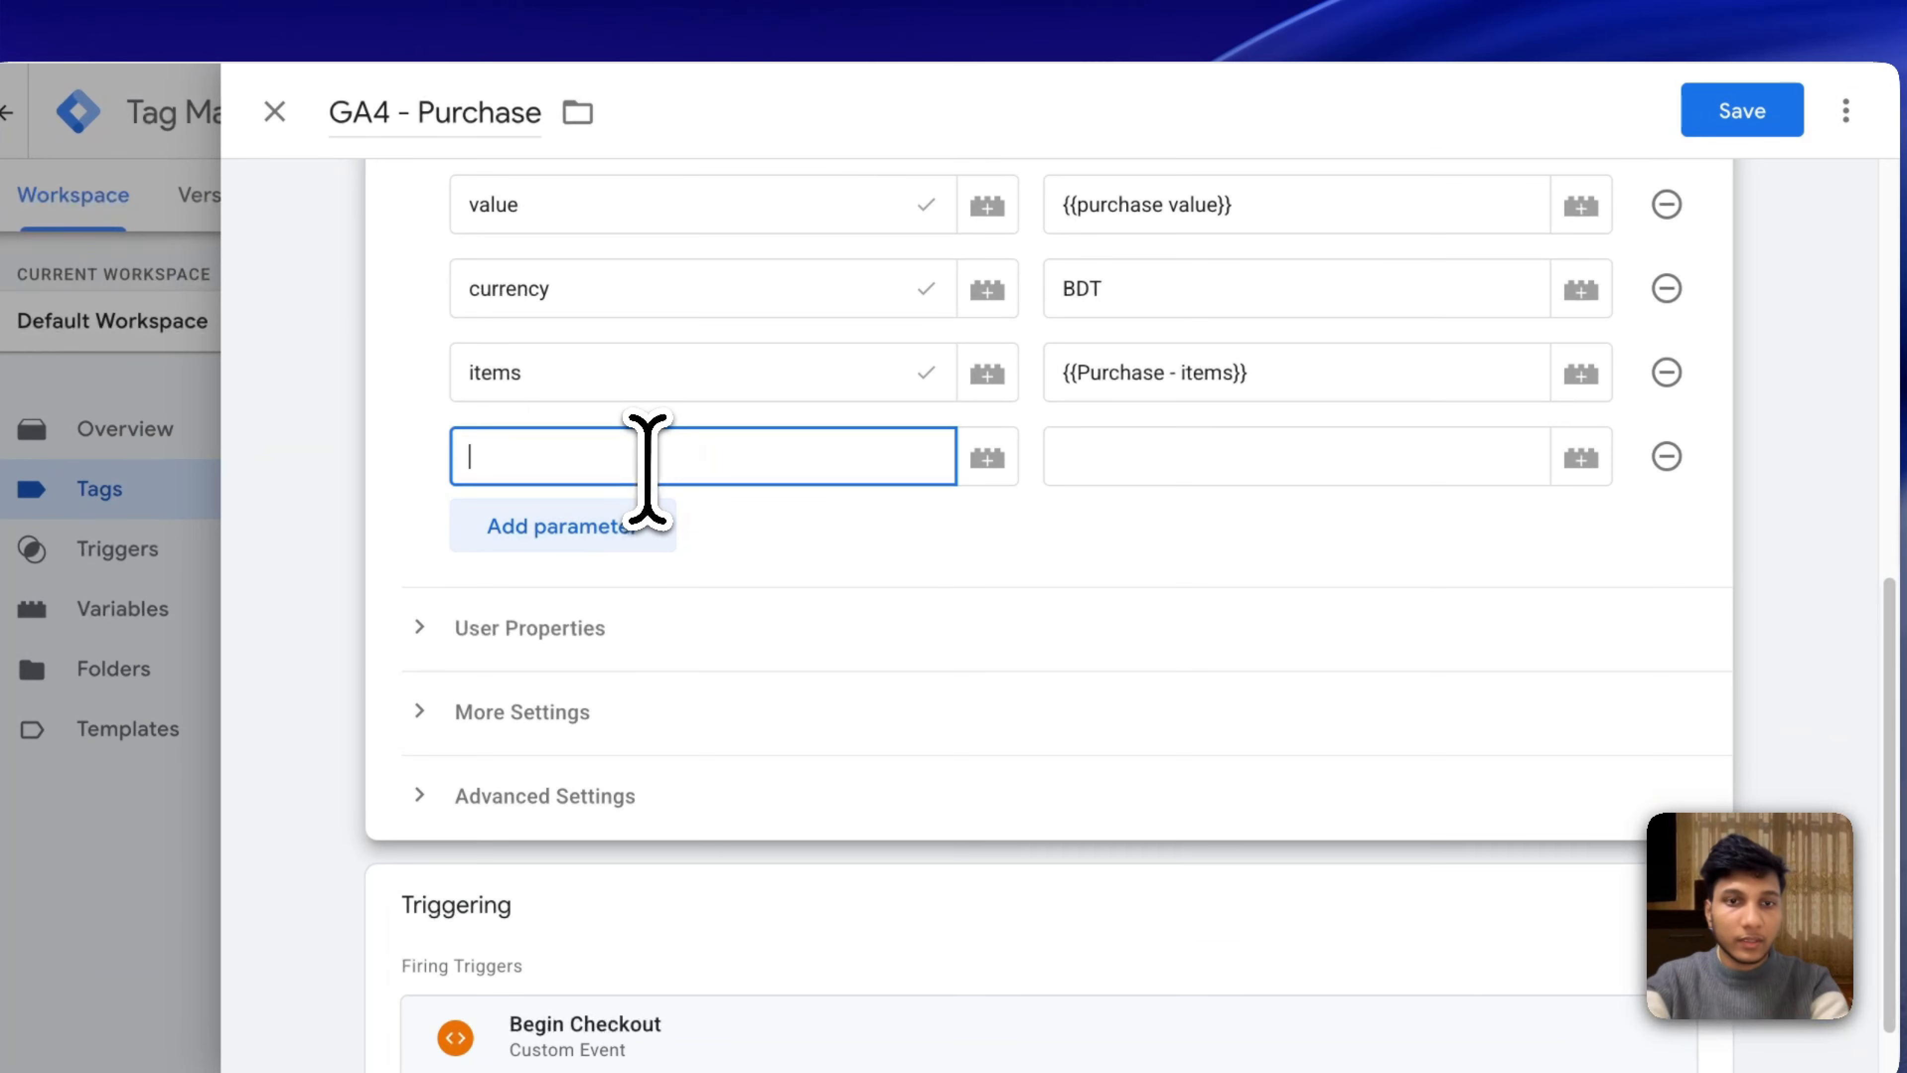
type("transaction_id")
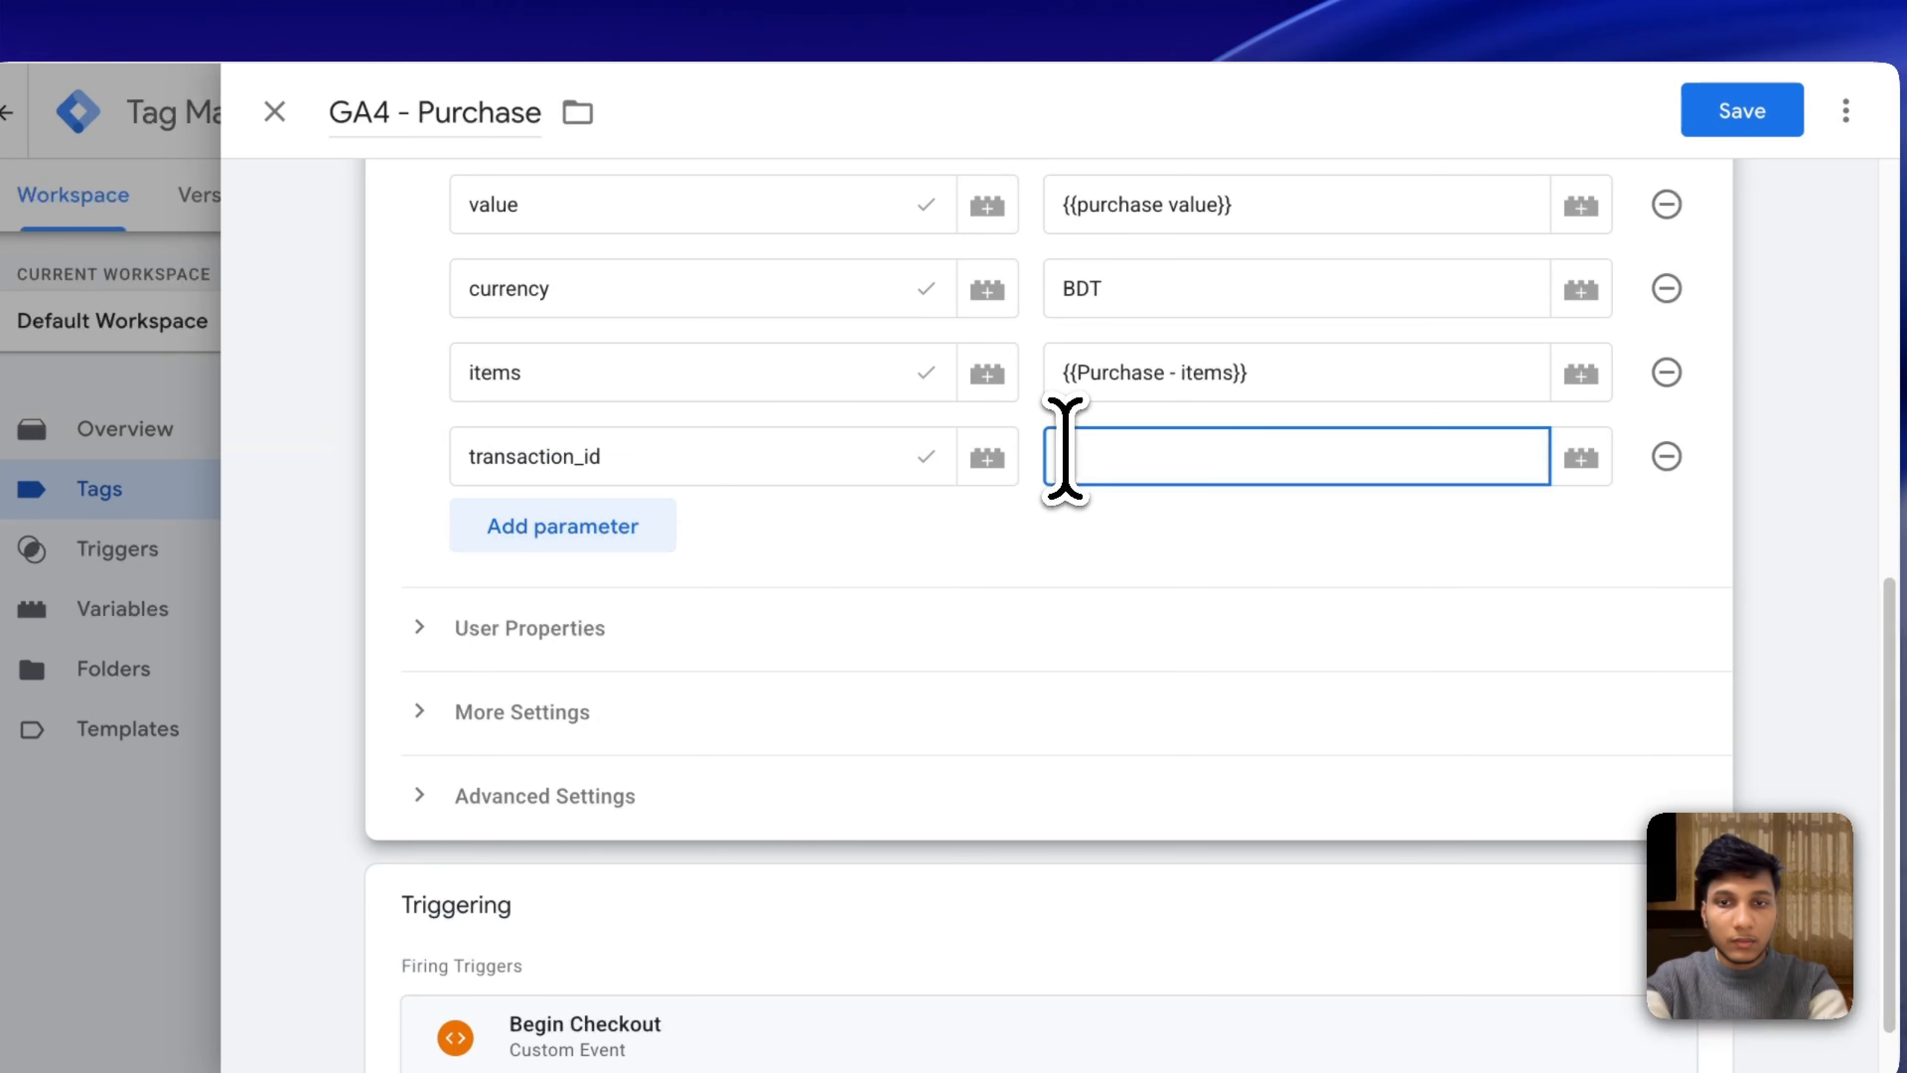
type("{{tra")
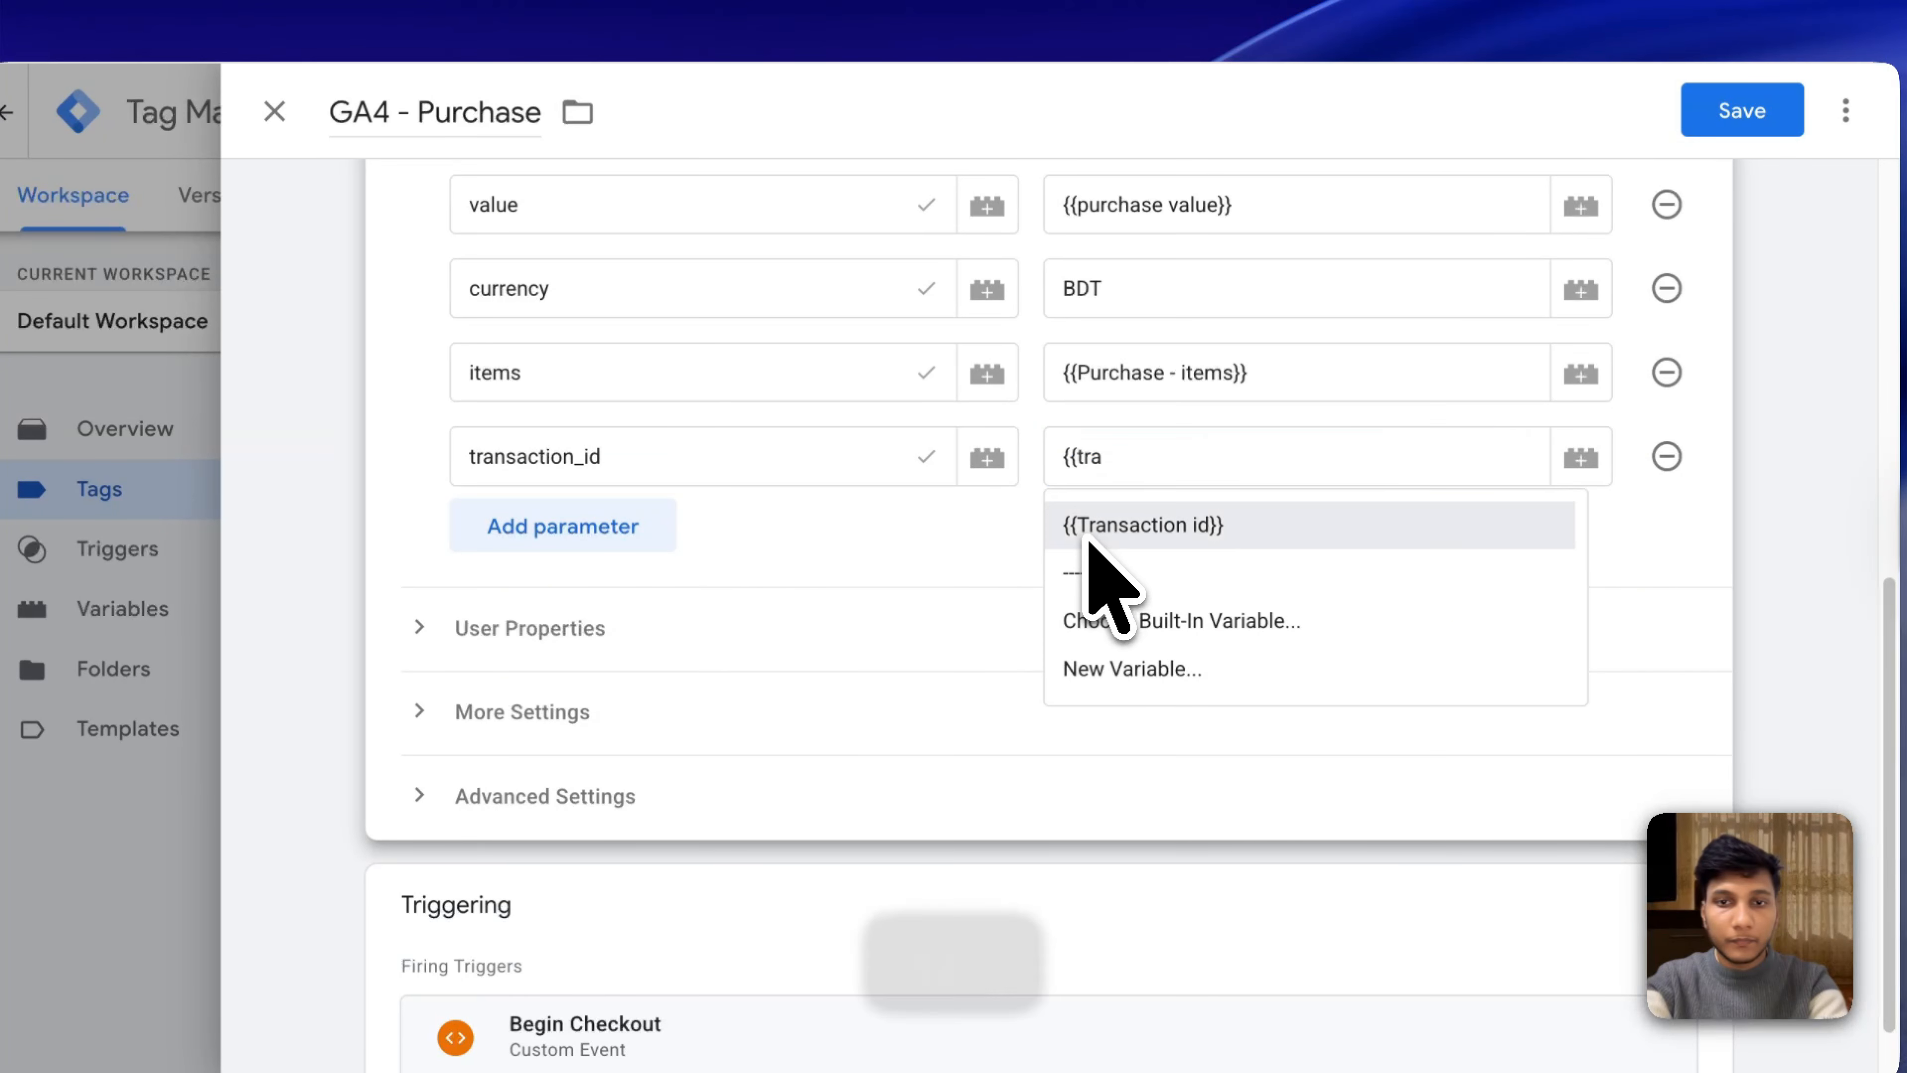
left_click(1090, 526)
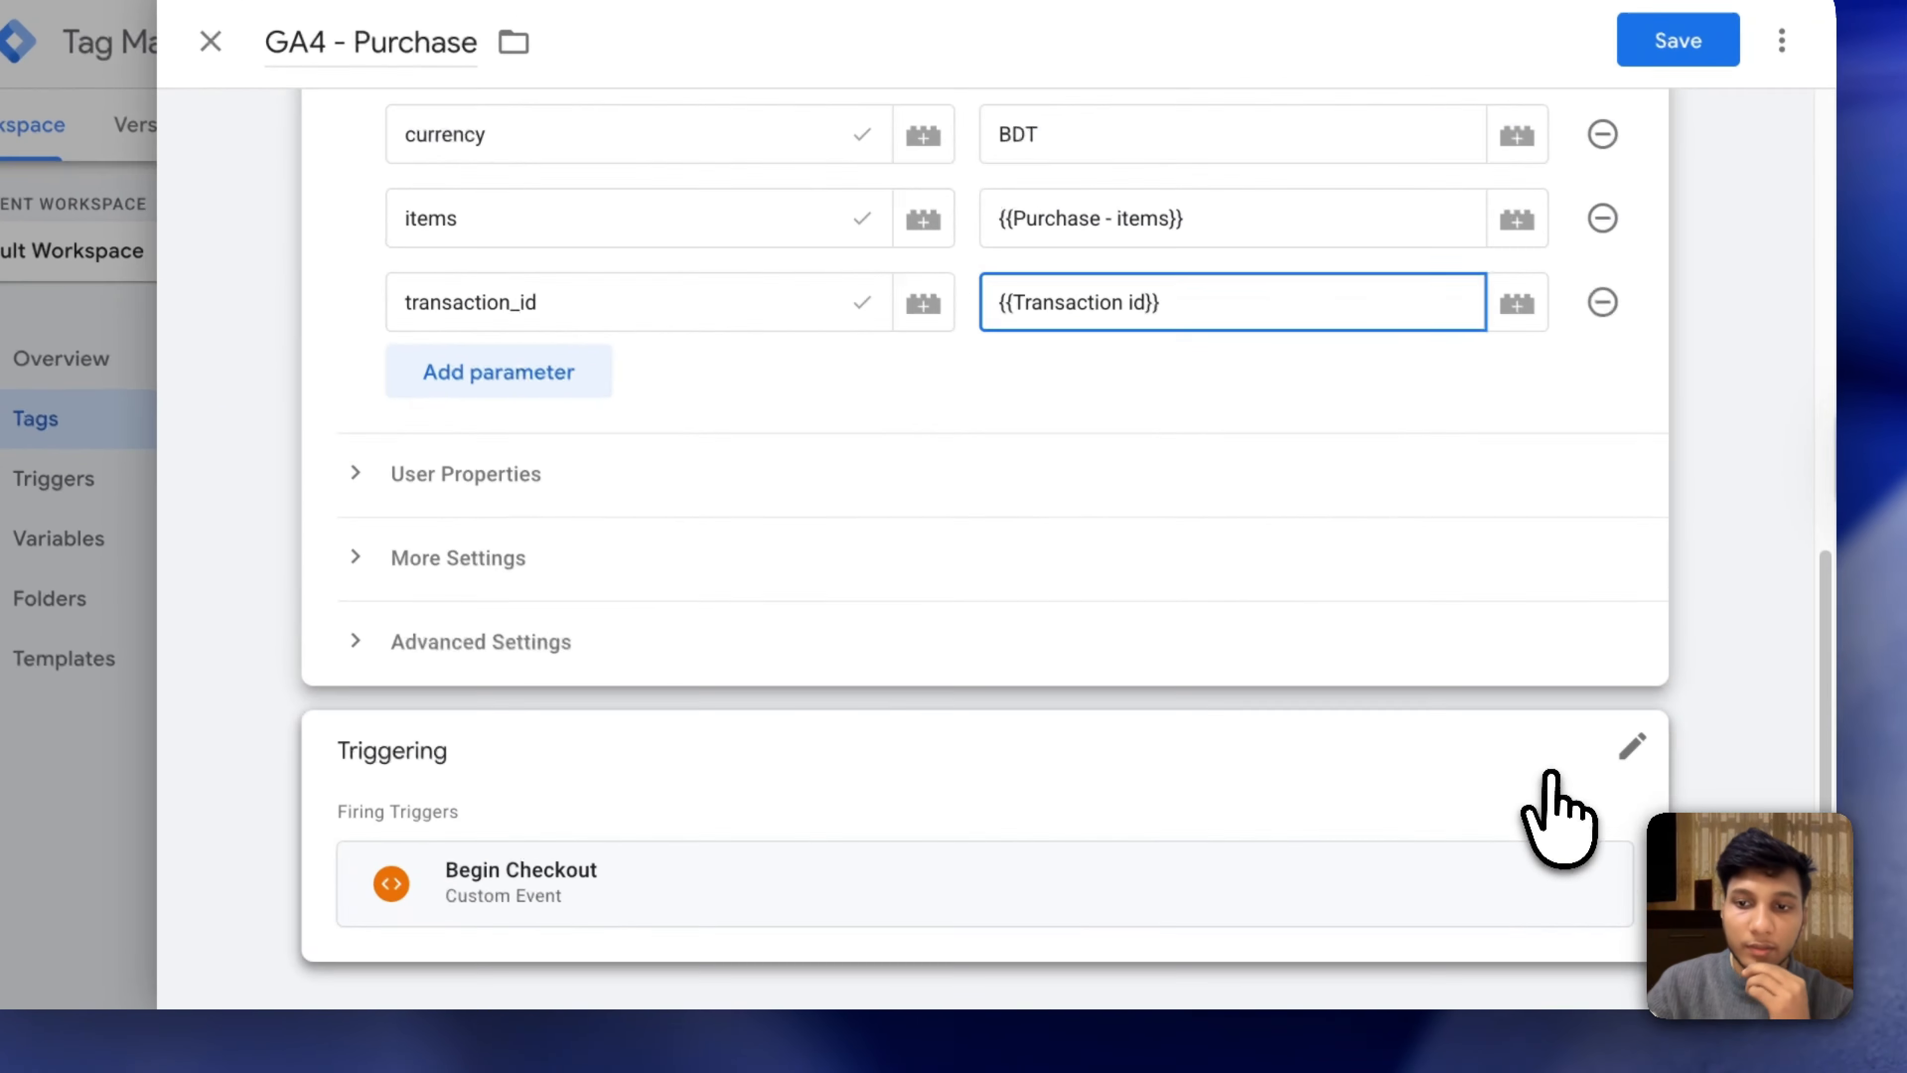
Replace the Begin Checkout trigger of the GA4 - Purchase tag with the Purchase trigger and save the tag.
left_click(1549, 774)
left_click(1600, 881)
left_click(983, 849)
left_click(451, 466)
left_click(1676, 39)
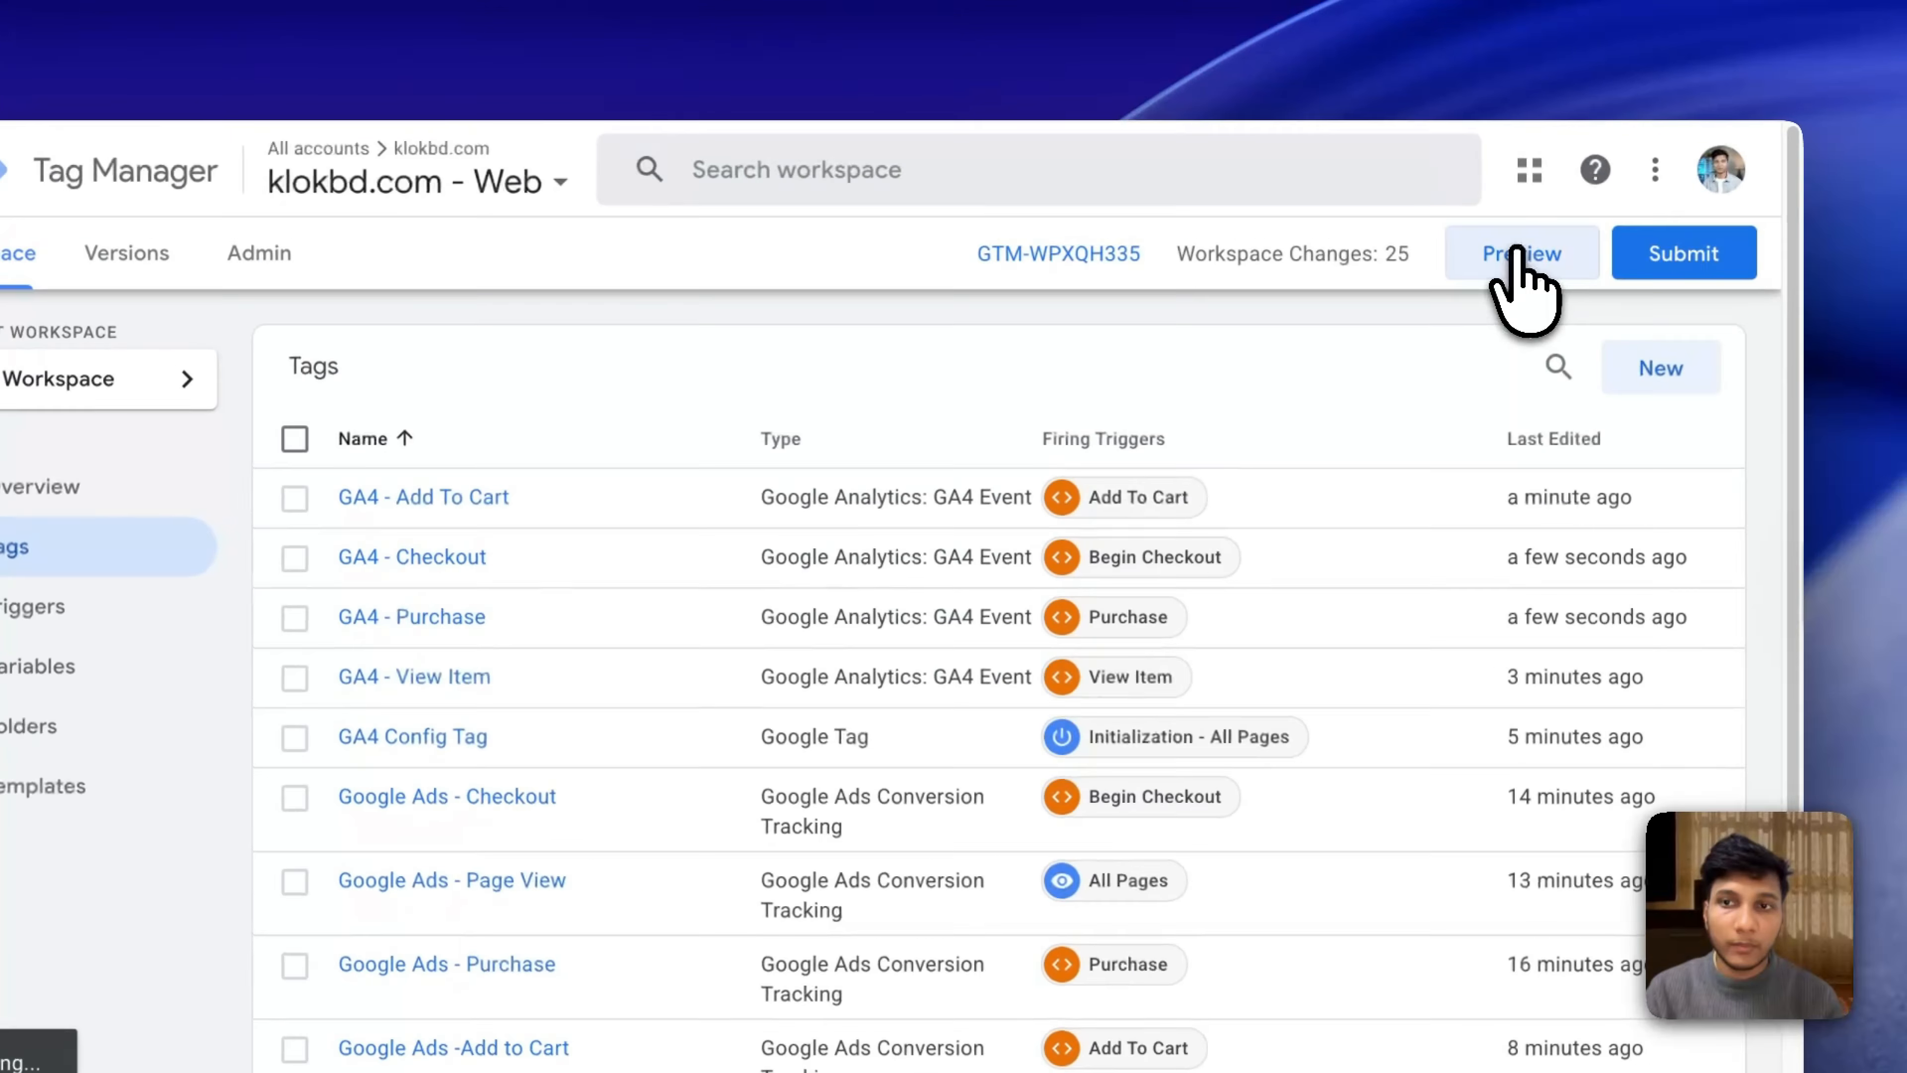
Preview the container on klokbd.com through Tag Assistant and close the shopping cart on the store's product page.
left_click(1507, 229)
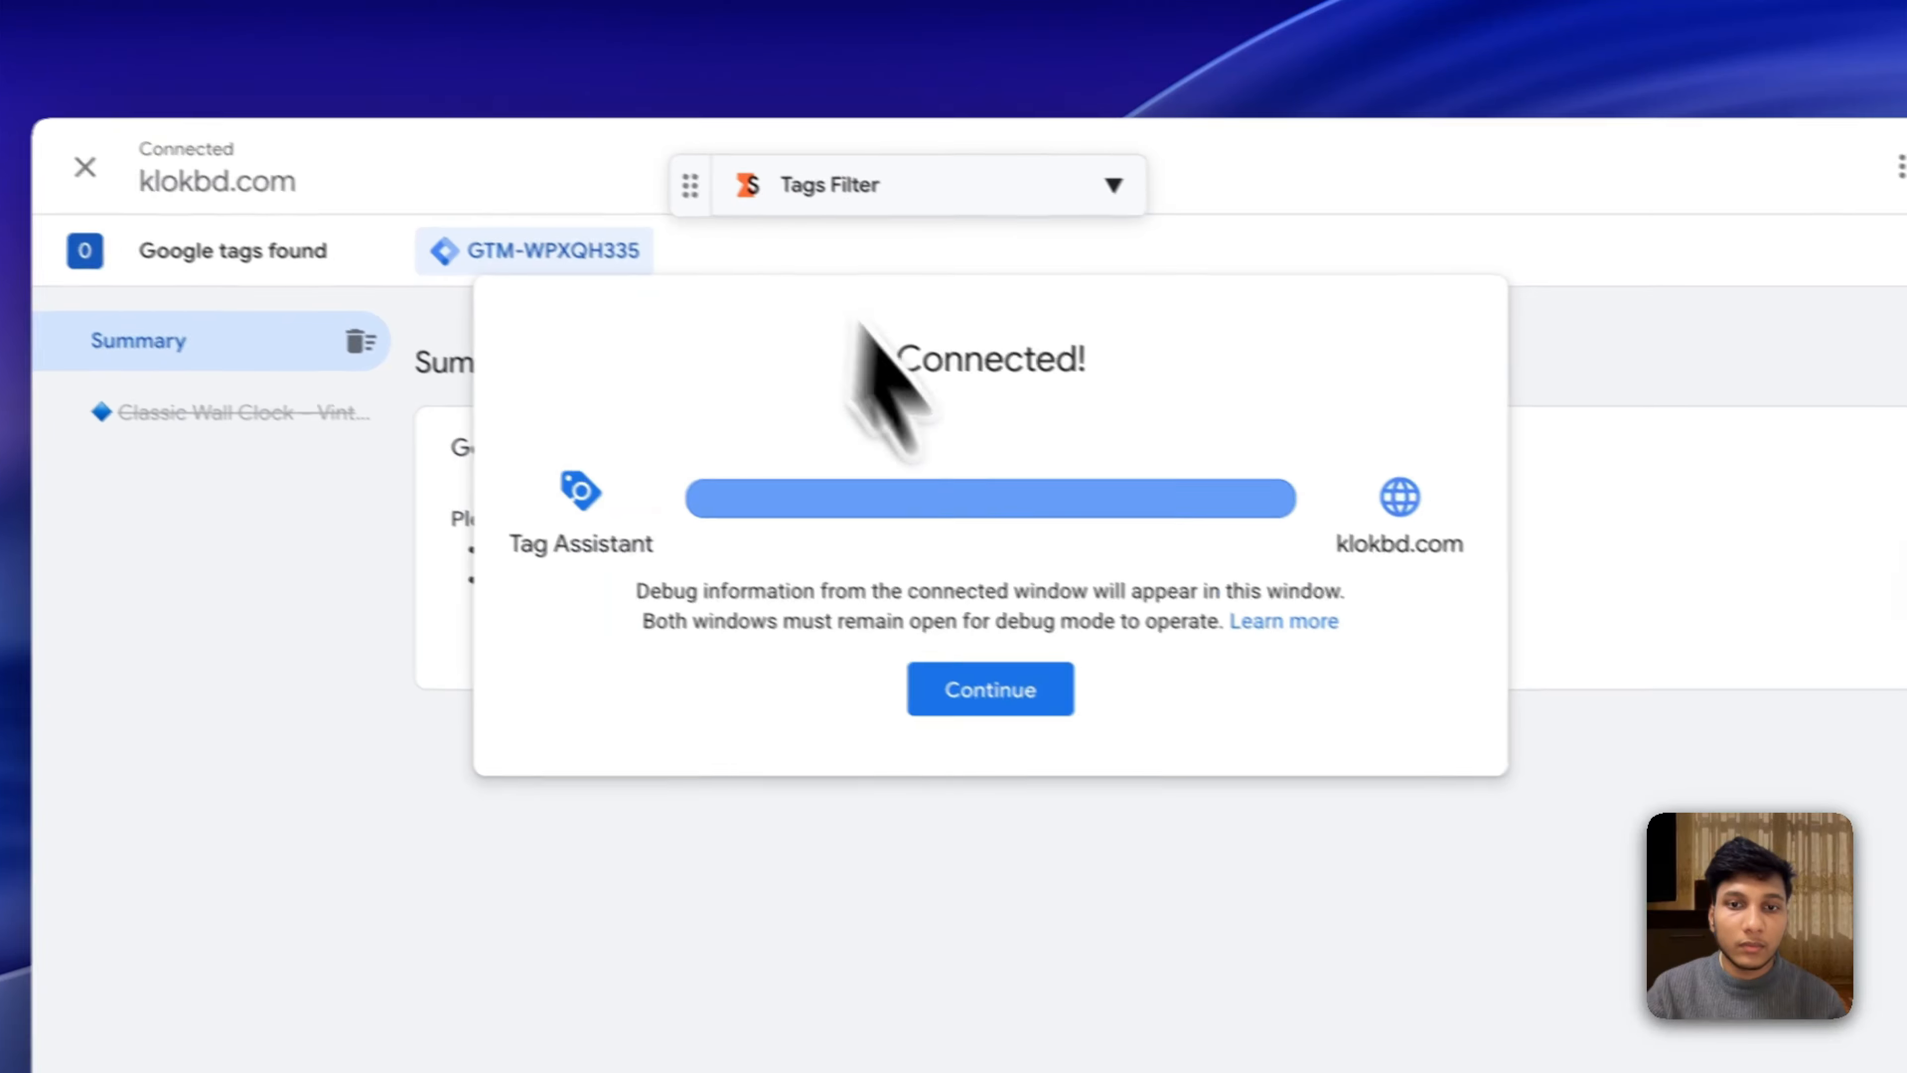
left_click(961, 688)
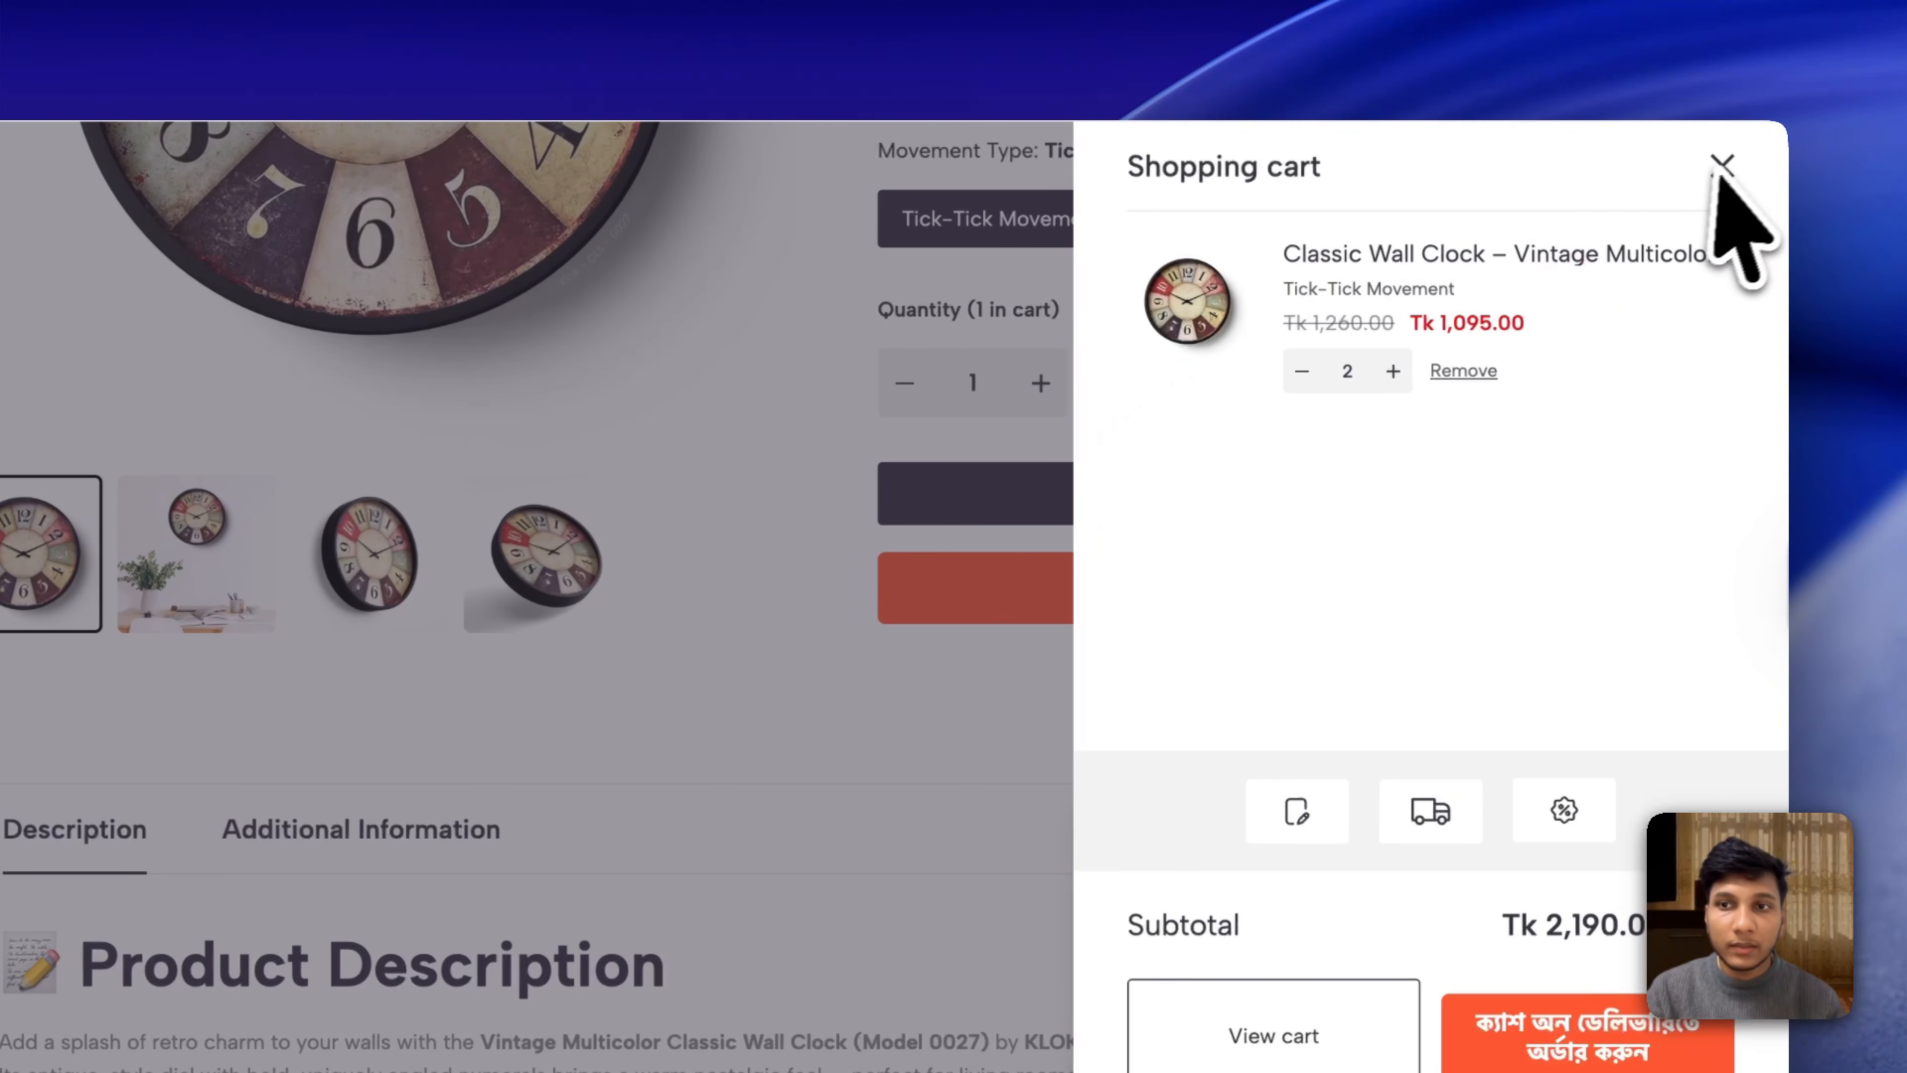
left_click(1731, 165)
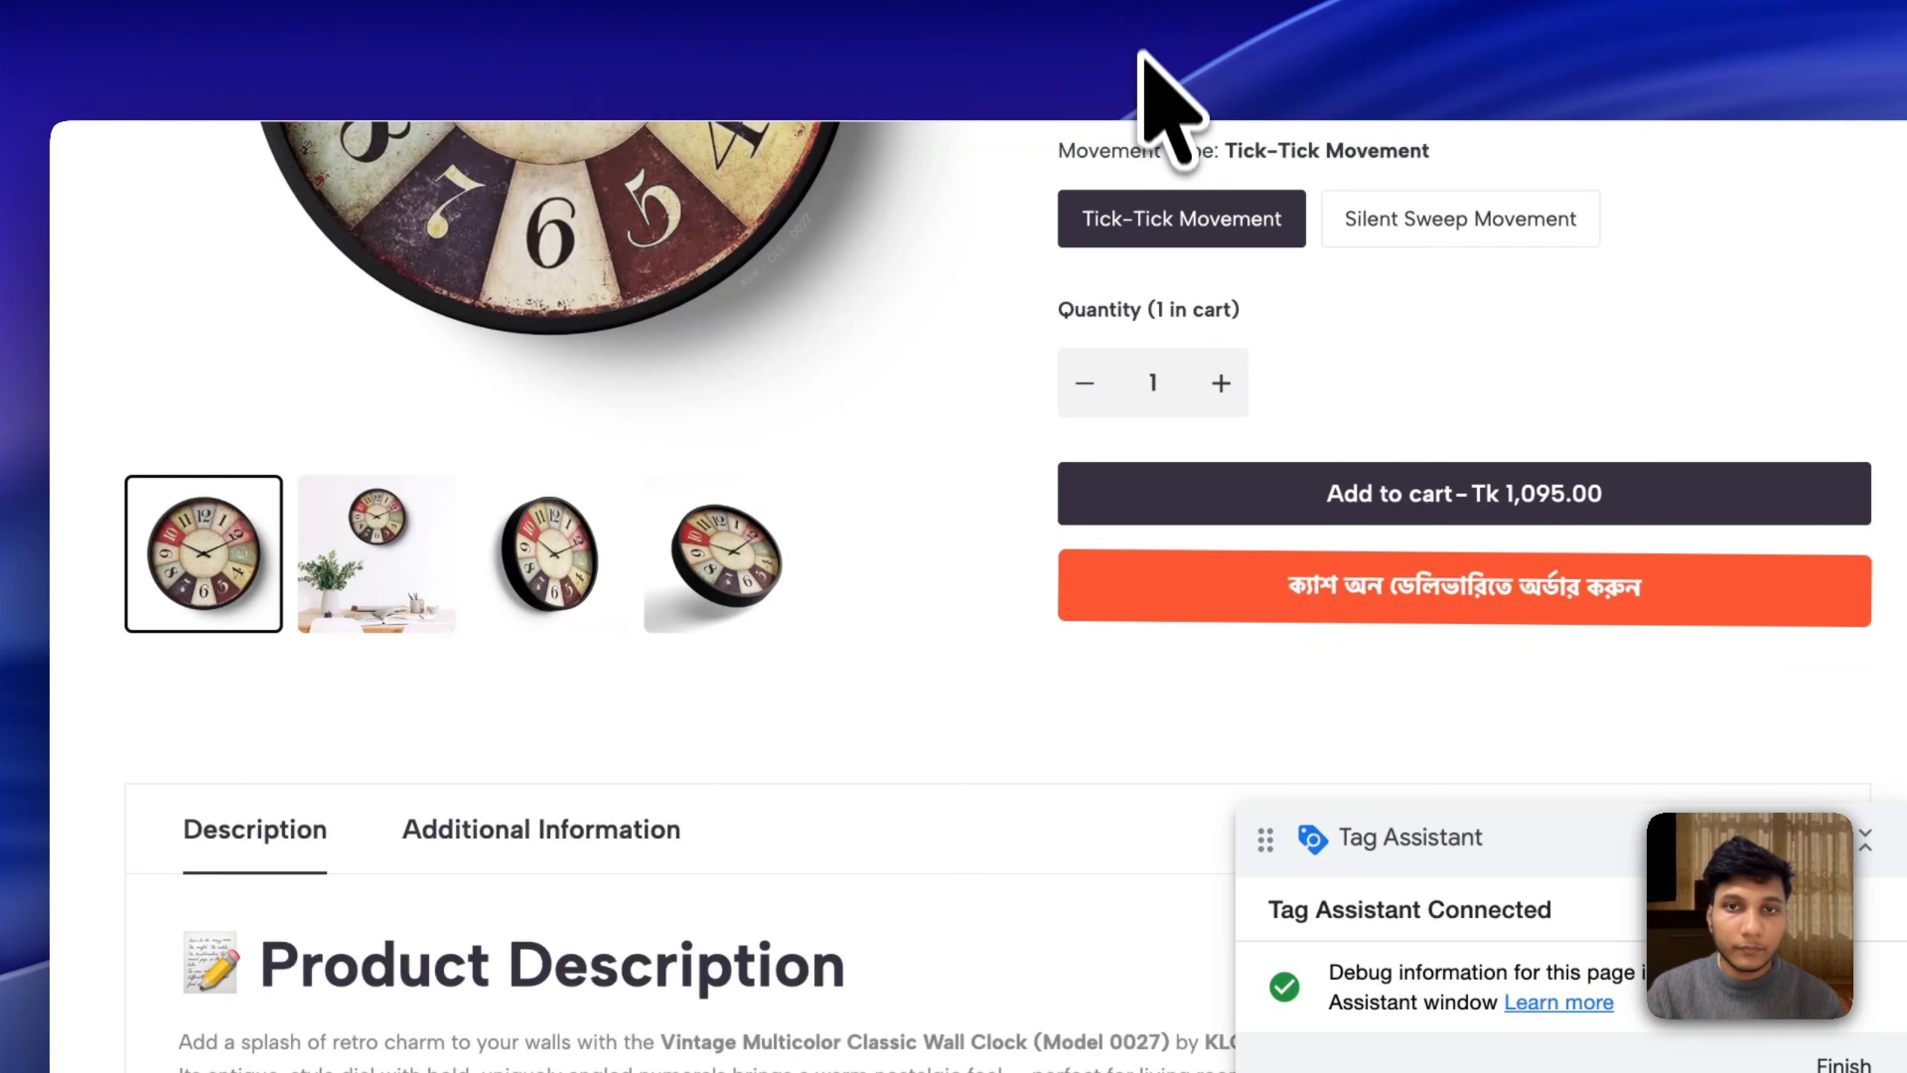
scroll(1009, 299, "up", 6)
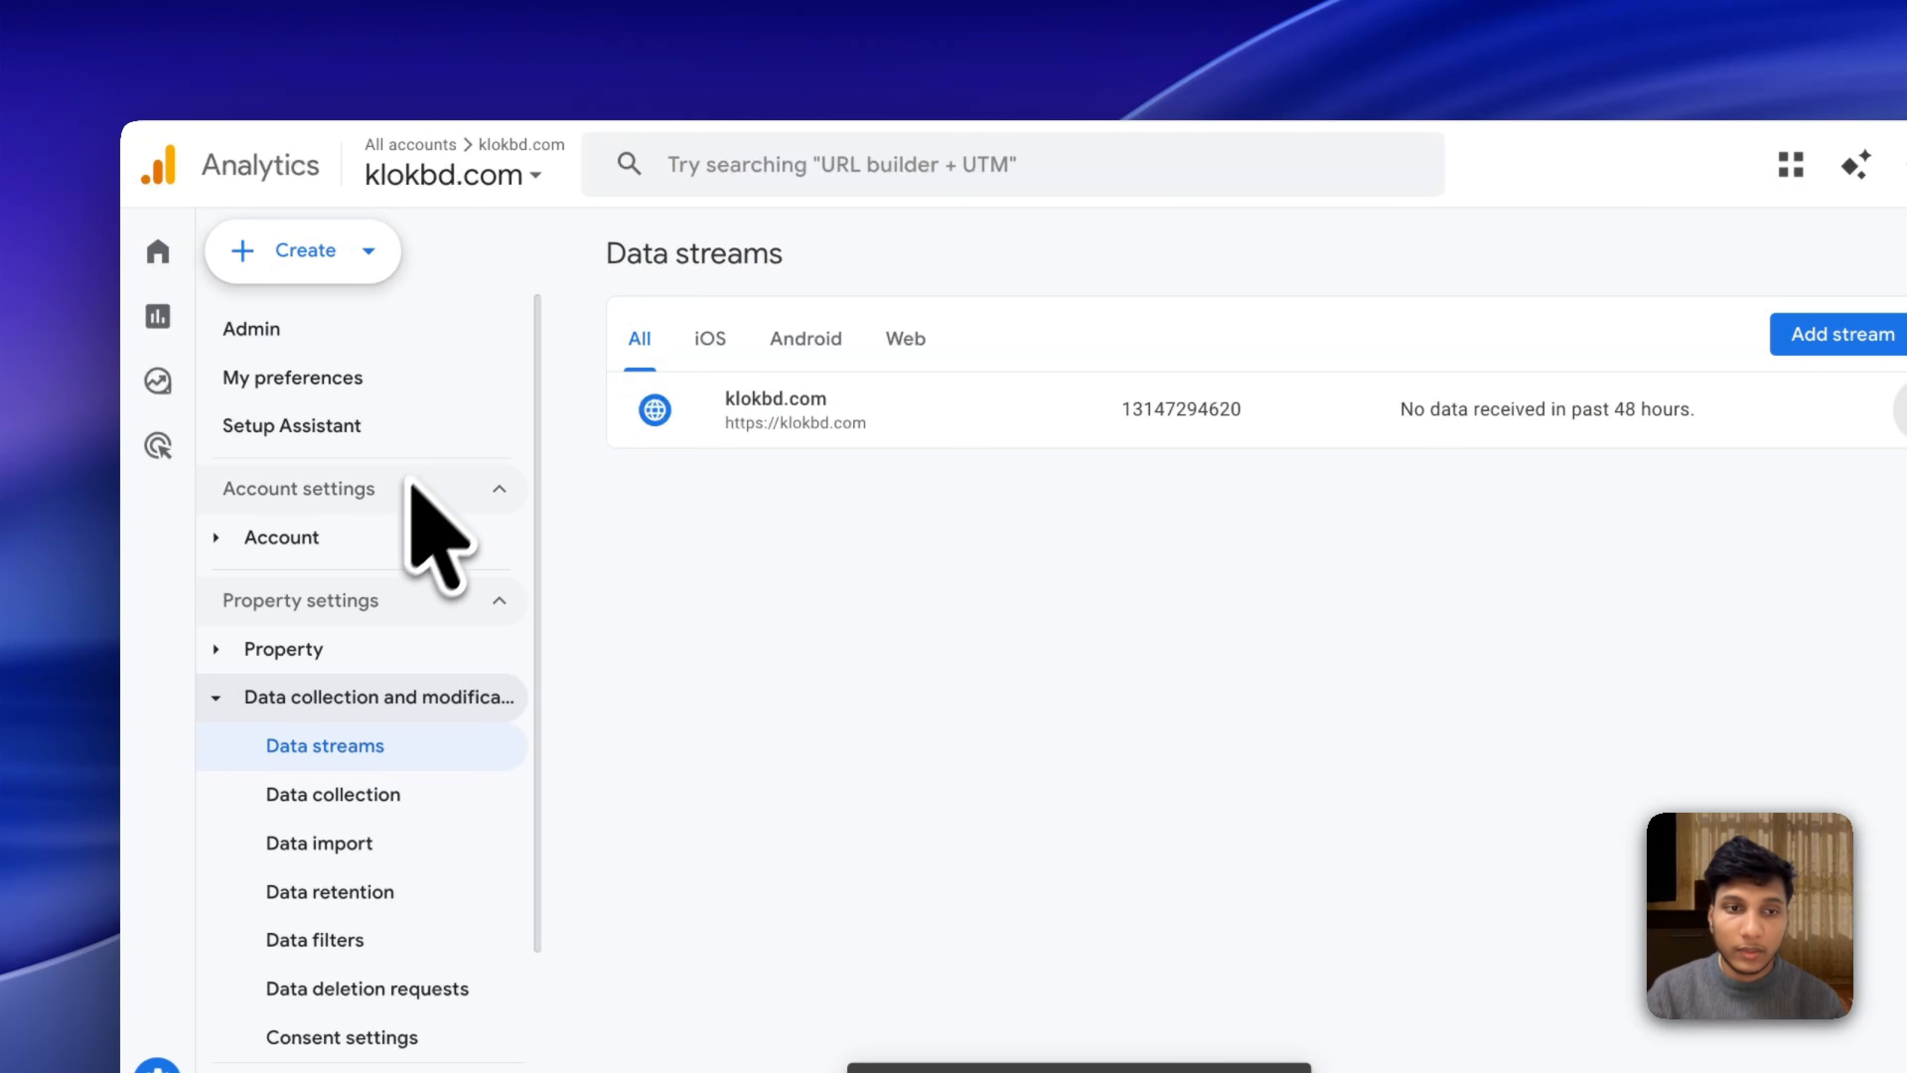
Switch to Google Analytics and open DebugView in the admin settings of the klokbd.com property.
scroll(383, 571, "down", 2)
left_click(155, 923)
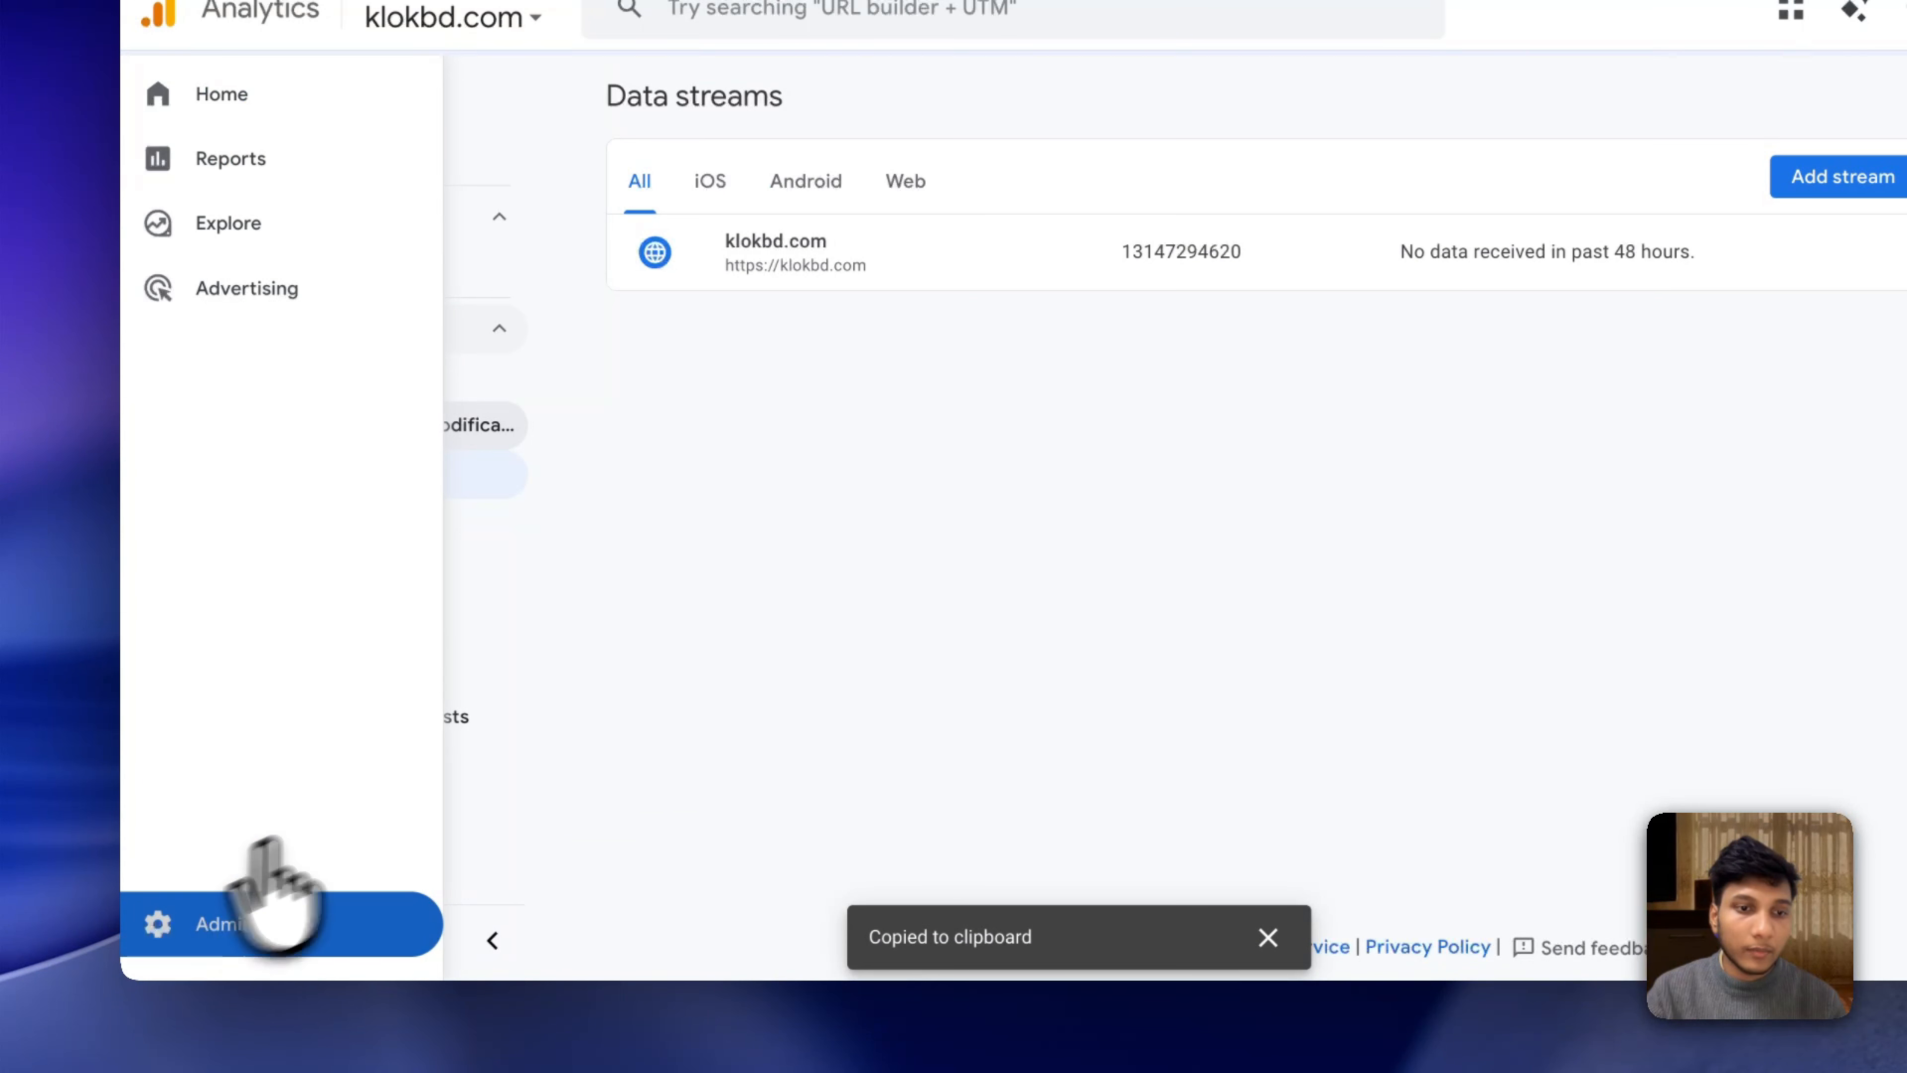
left_click(353, 813)
scroll(353, 841, "down", 5)
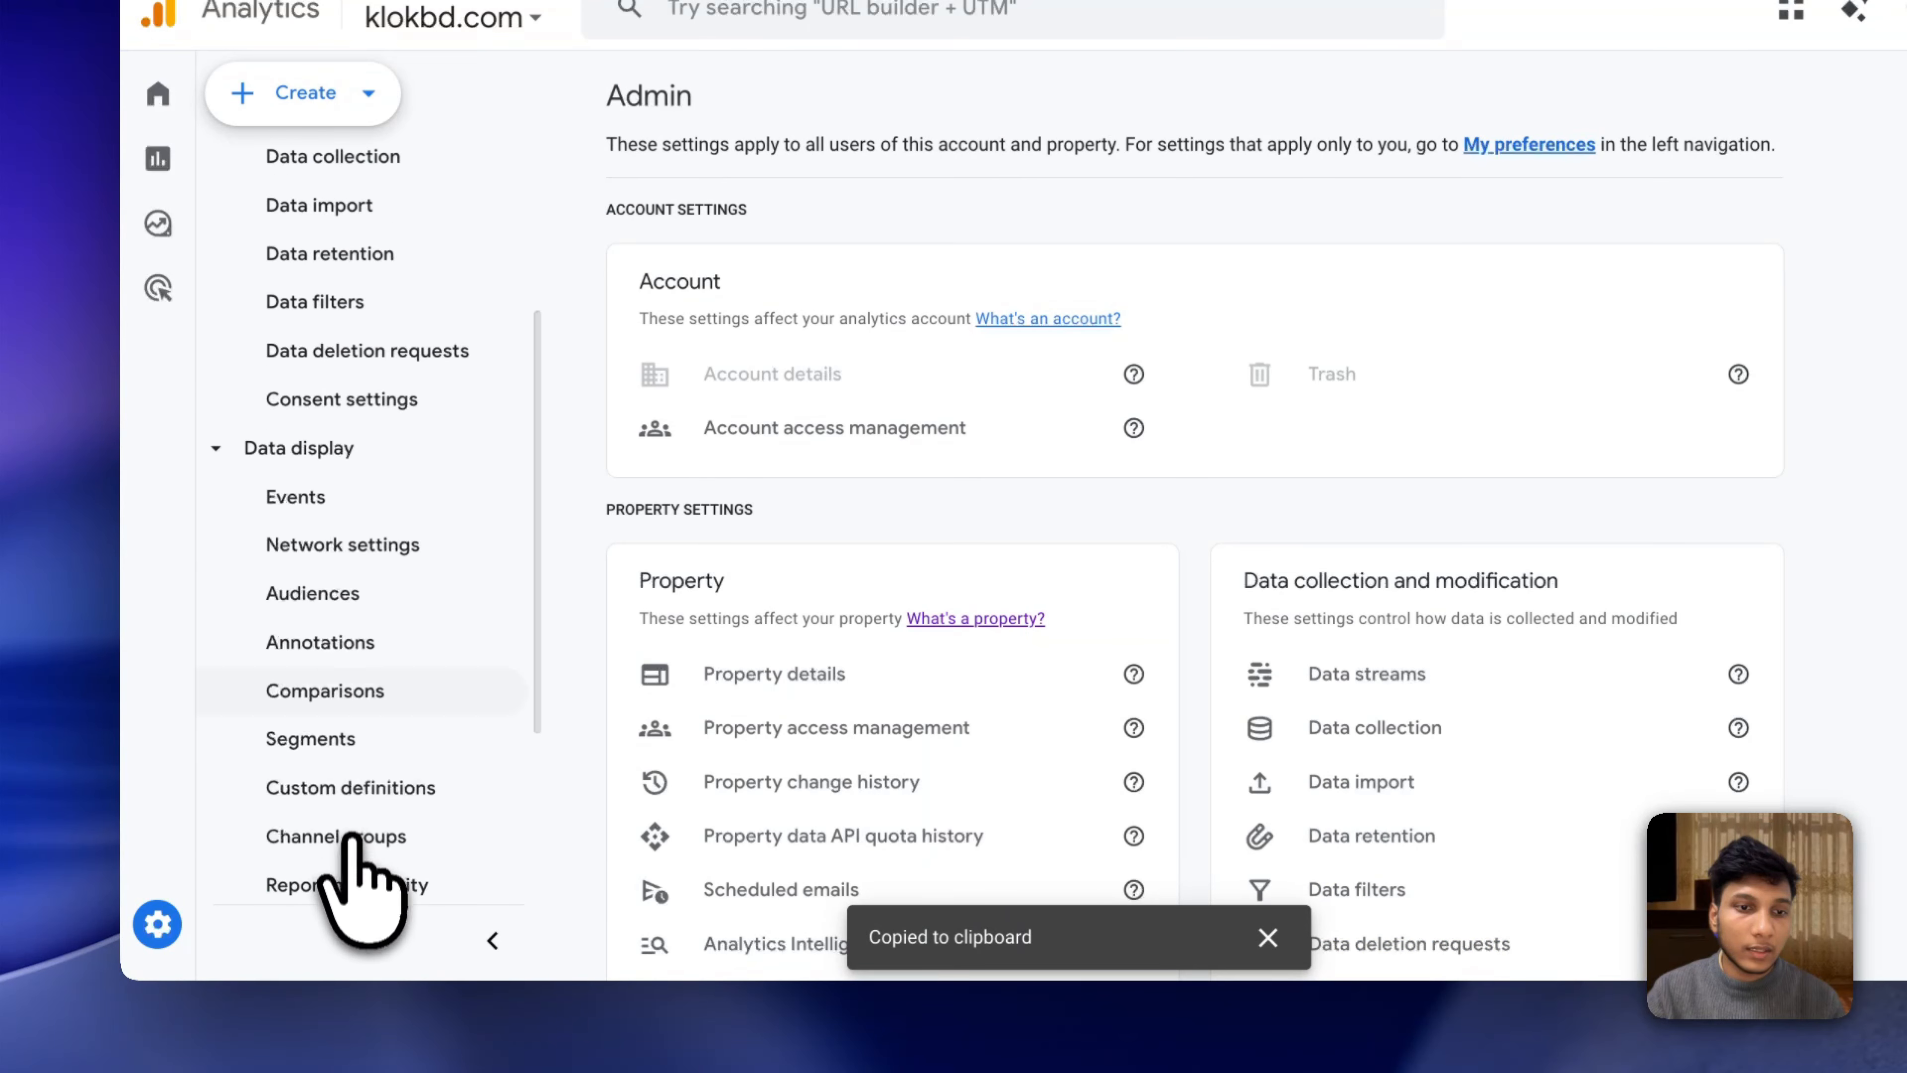
scroll(353, 826, "down", 2)
left_click(383, 811)
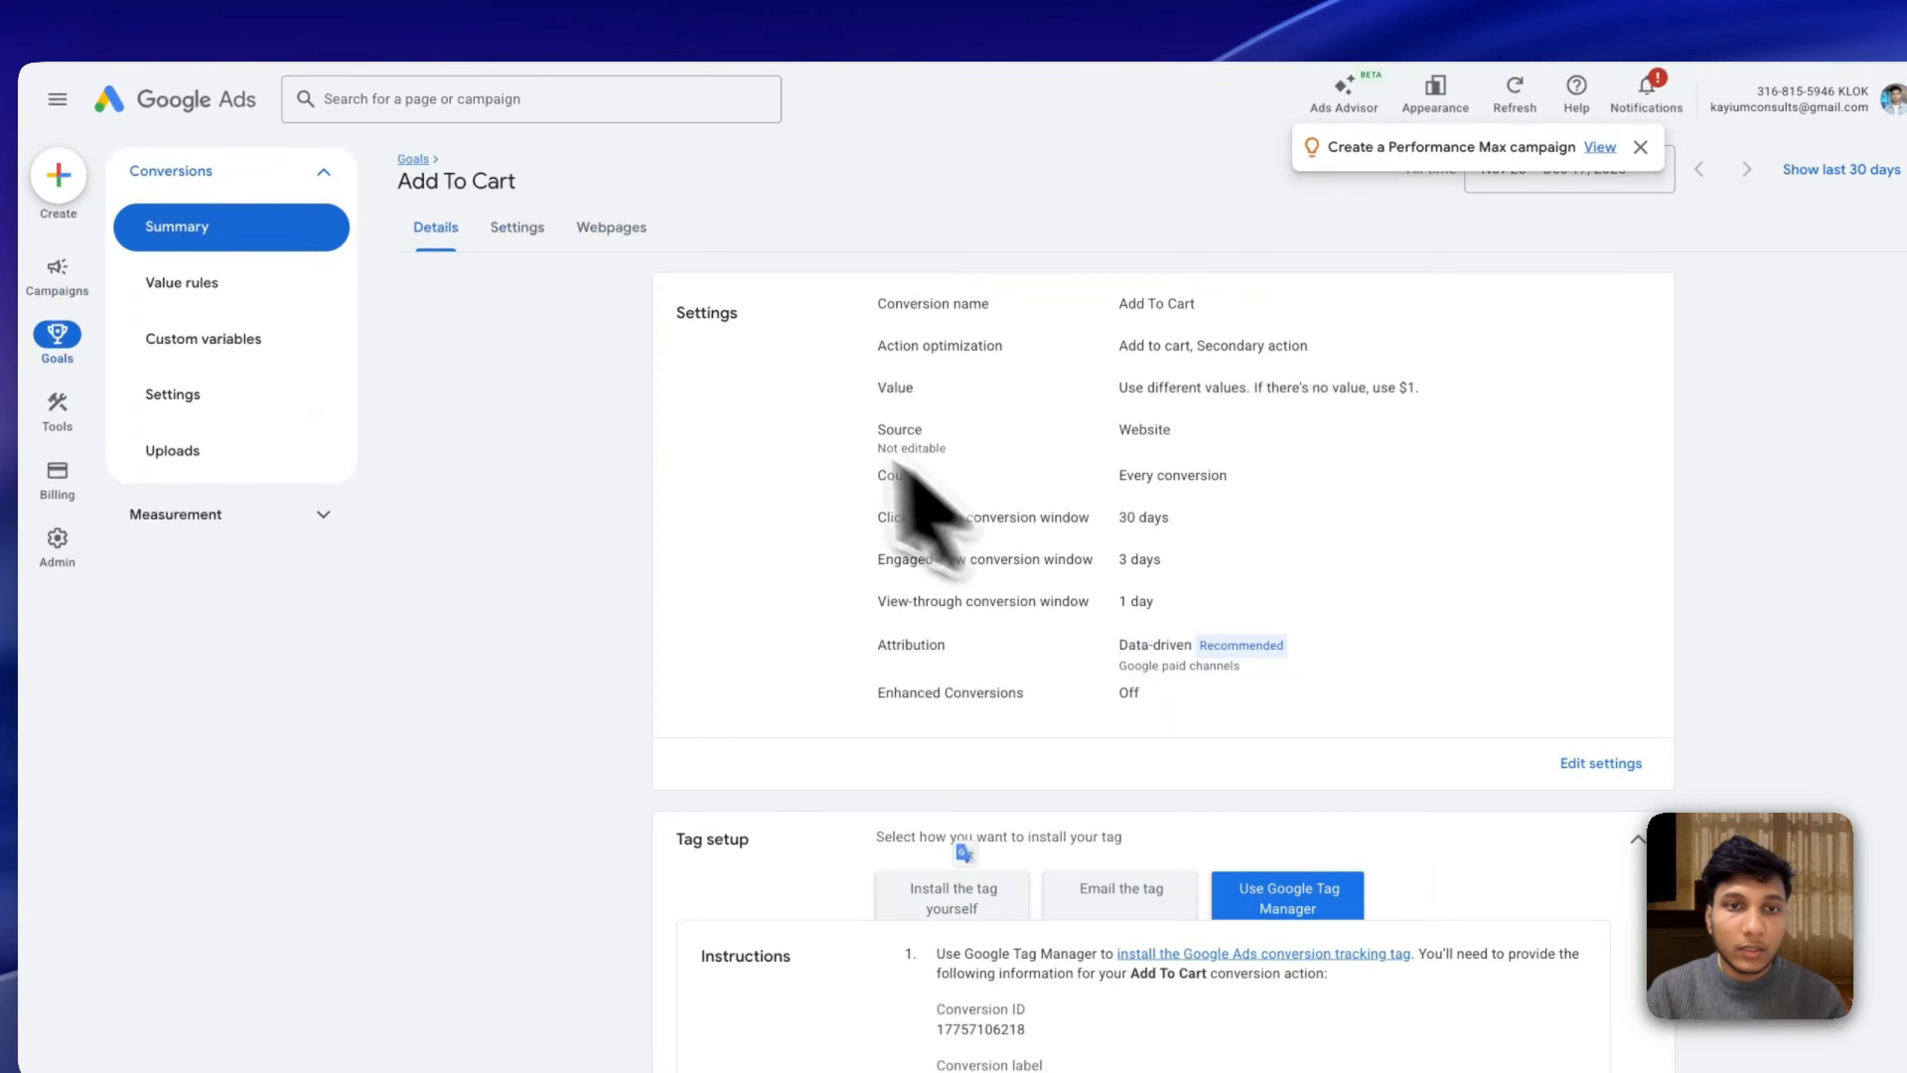
In Google Ads, examine the conversion action status under the Purchase, Add to cart, Begin checkout and Page view goals.
left_click(413, 158)
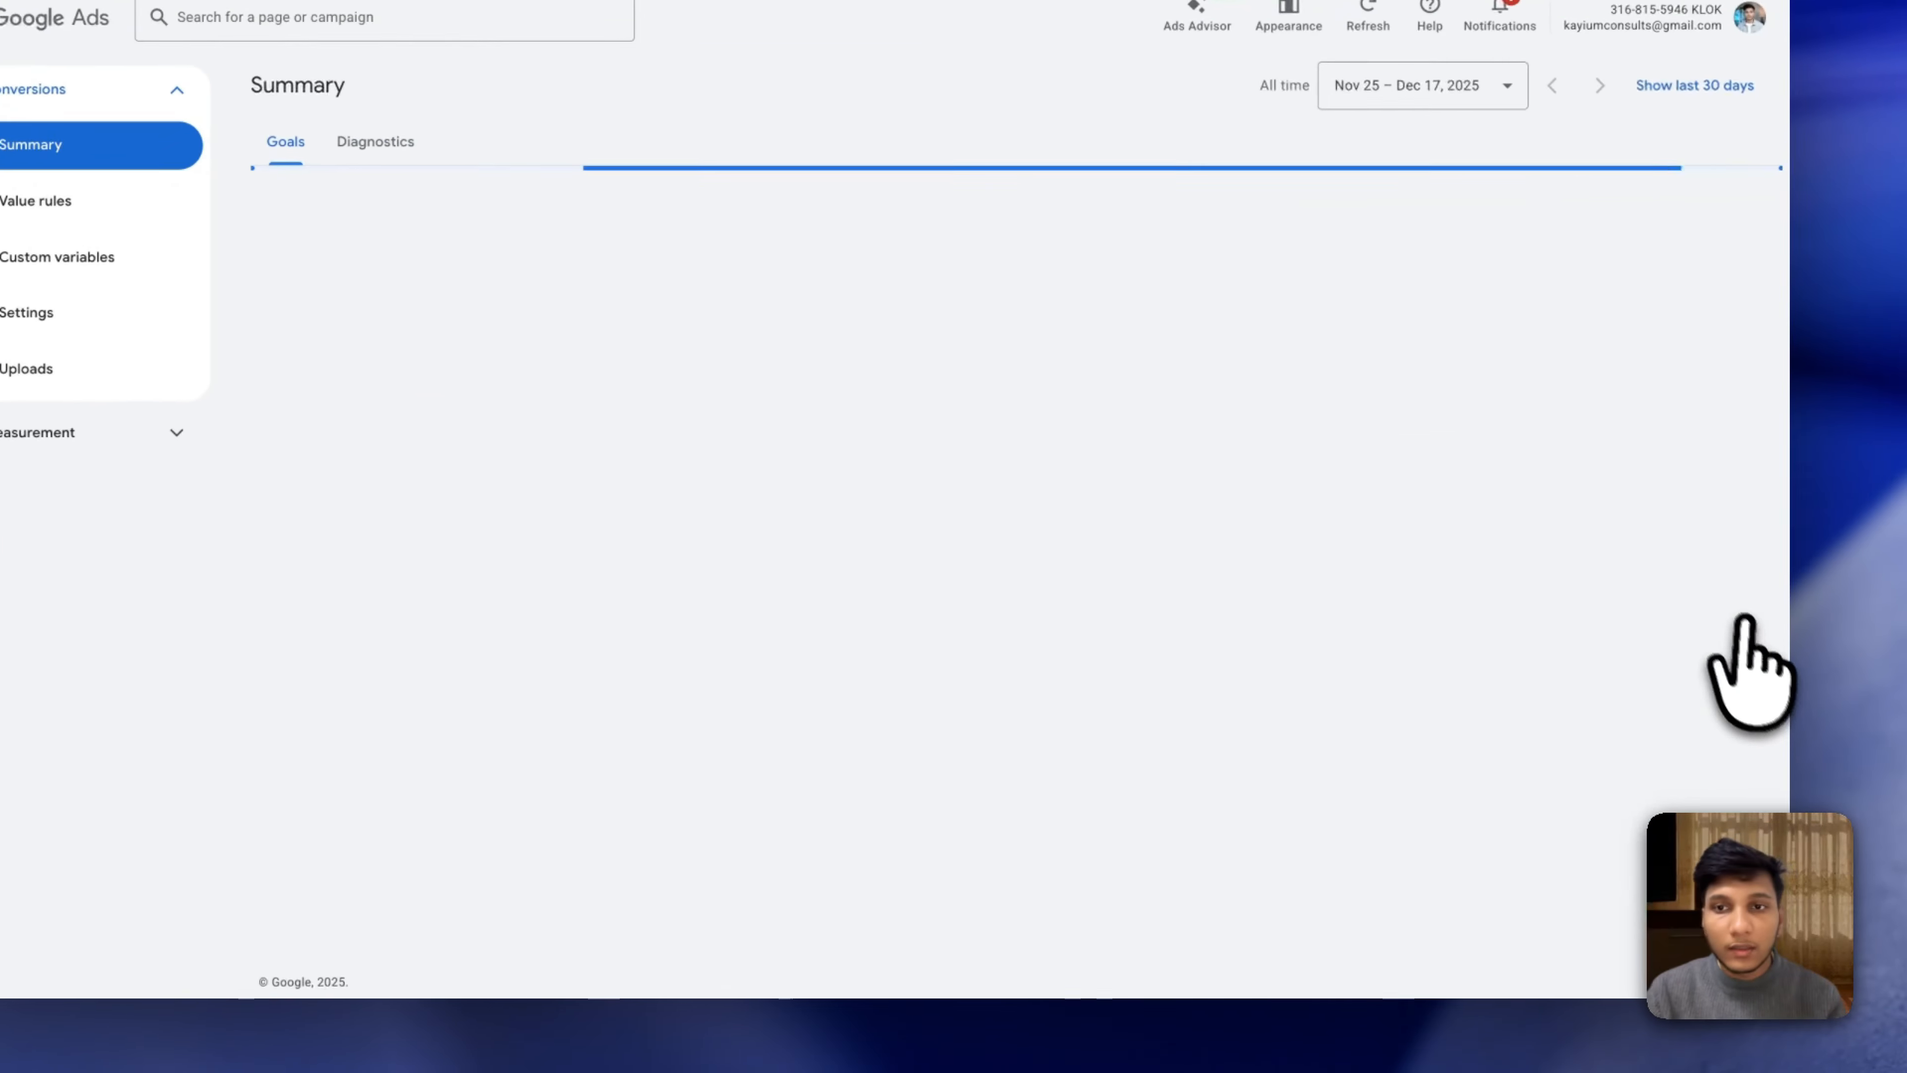
scroll(1325, 511, "down", 8)
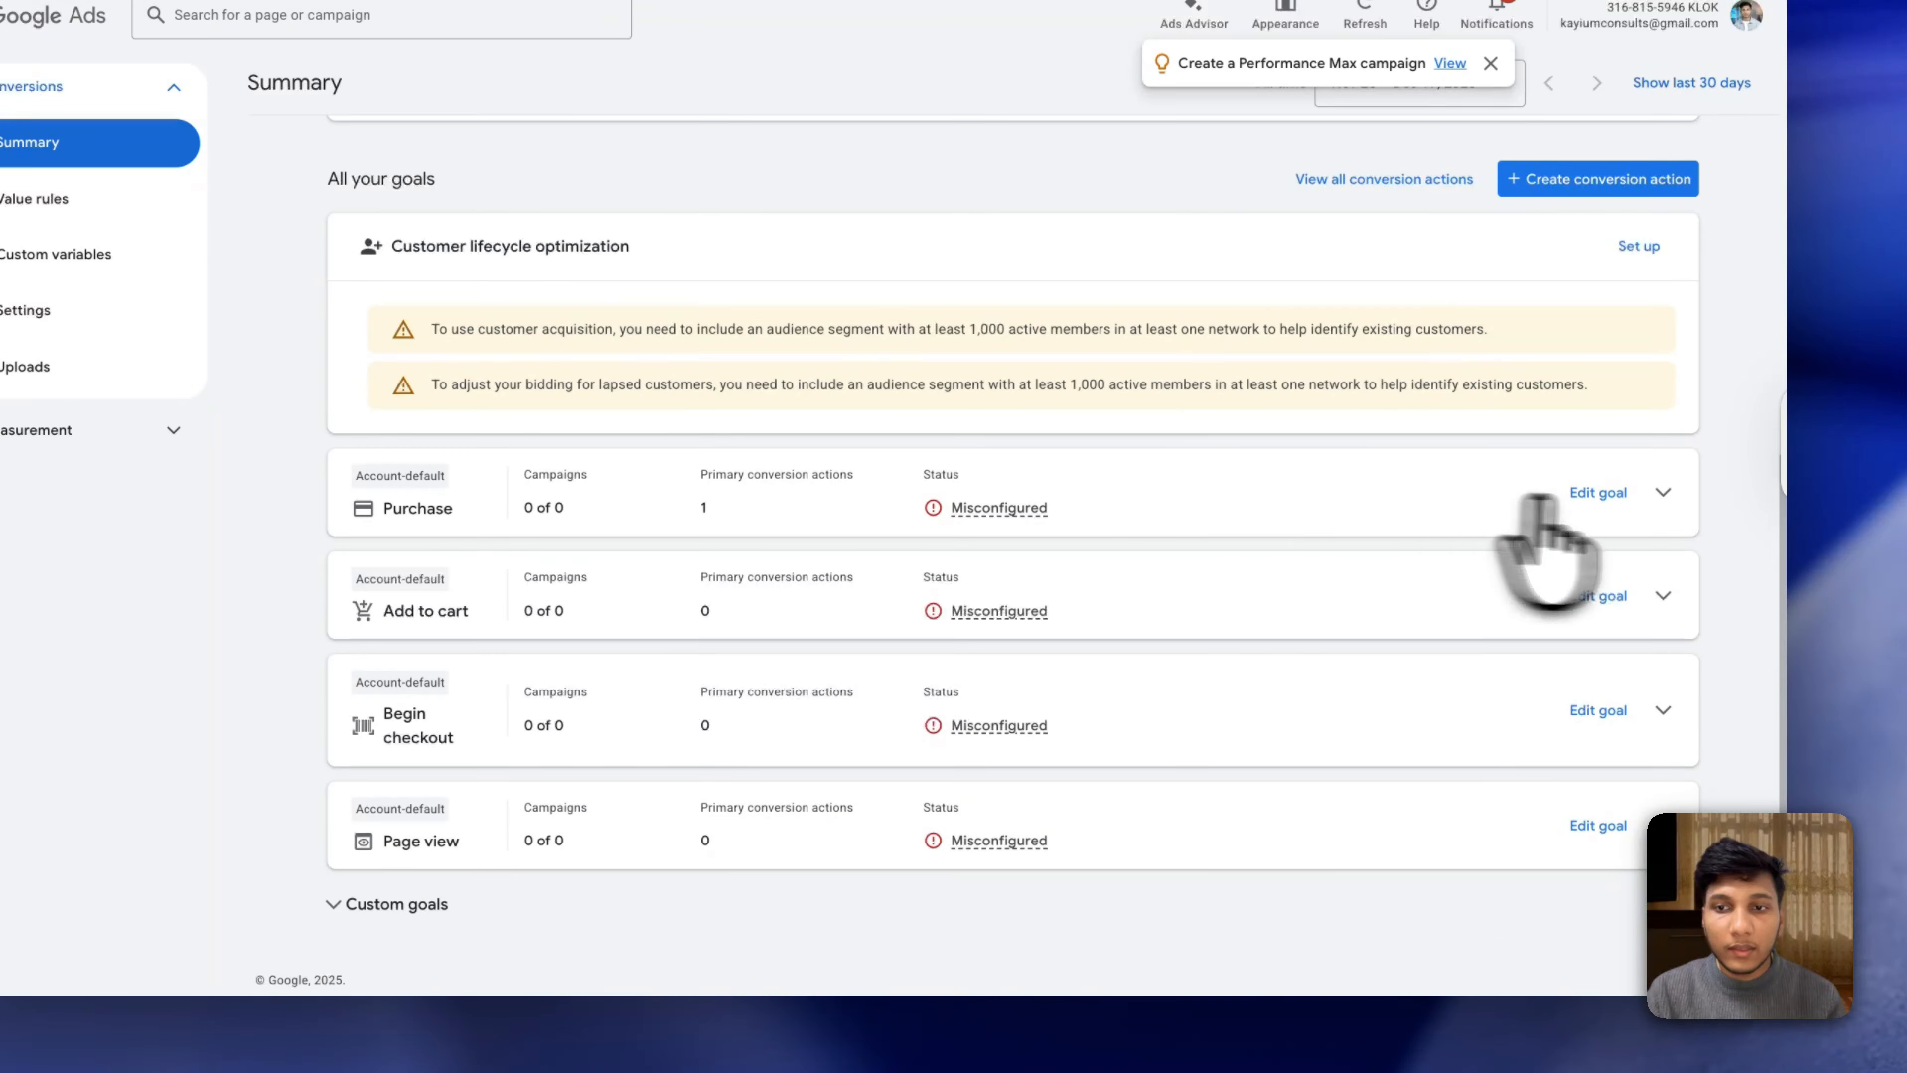
left_click(1661, 493)
scroll(1719, 684, "down", 3)
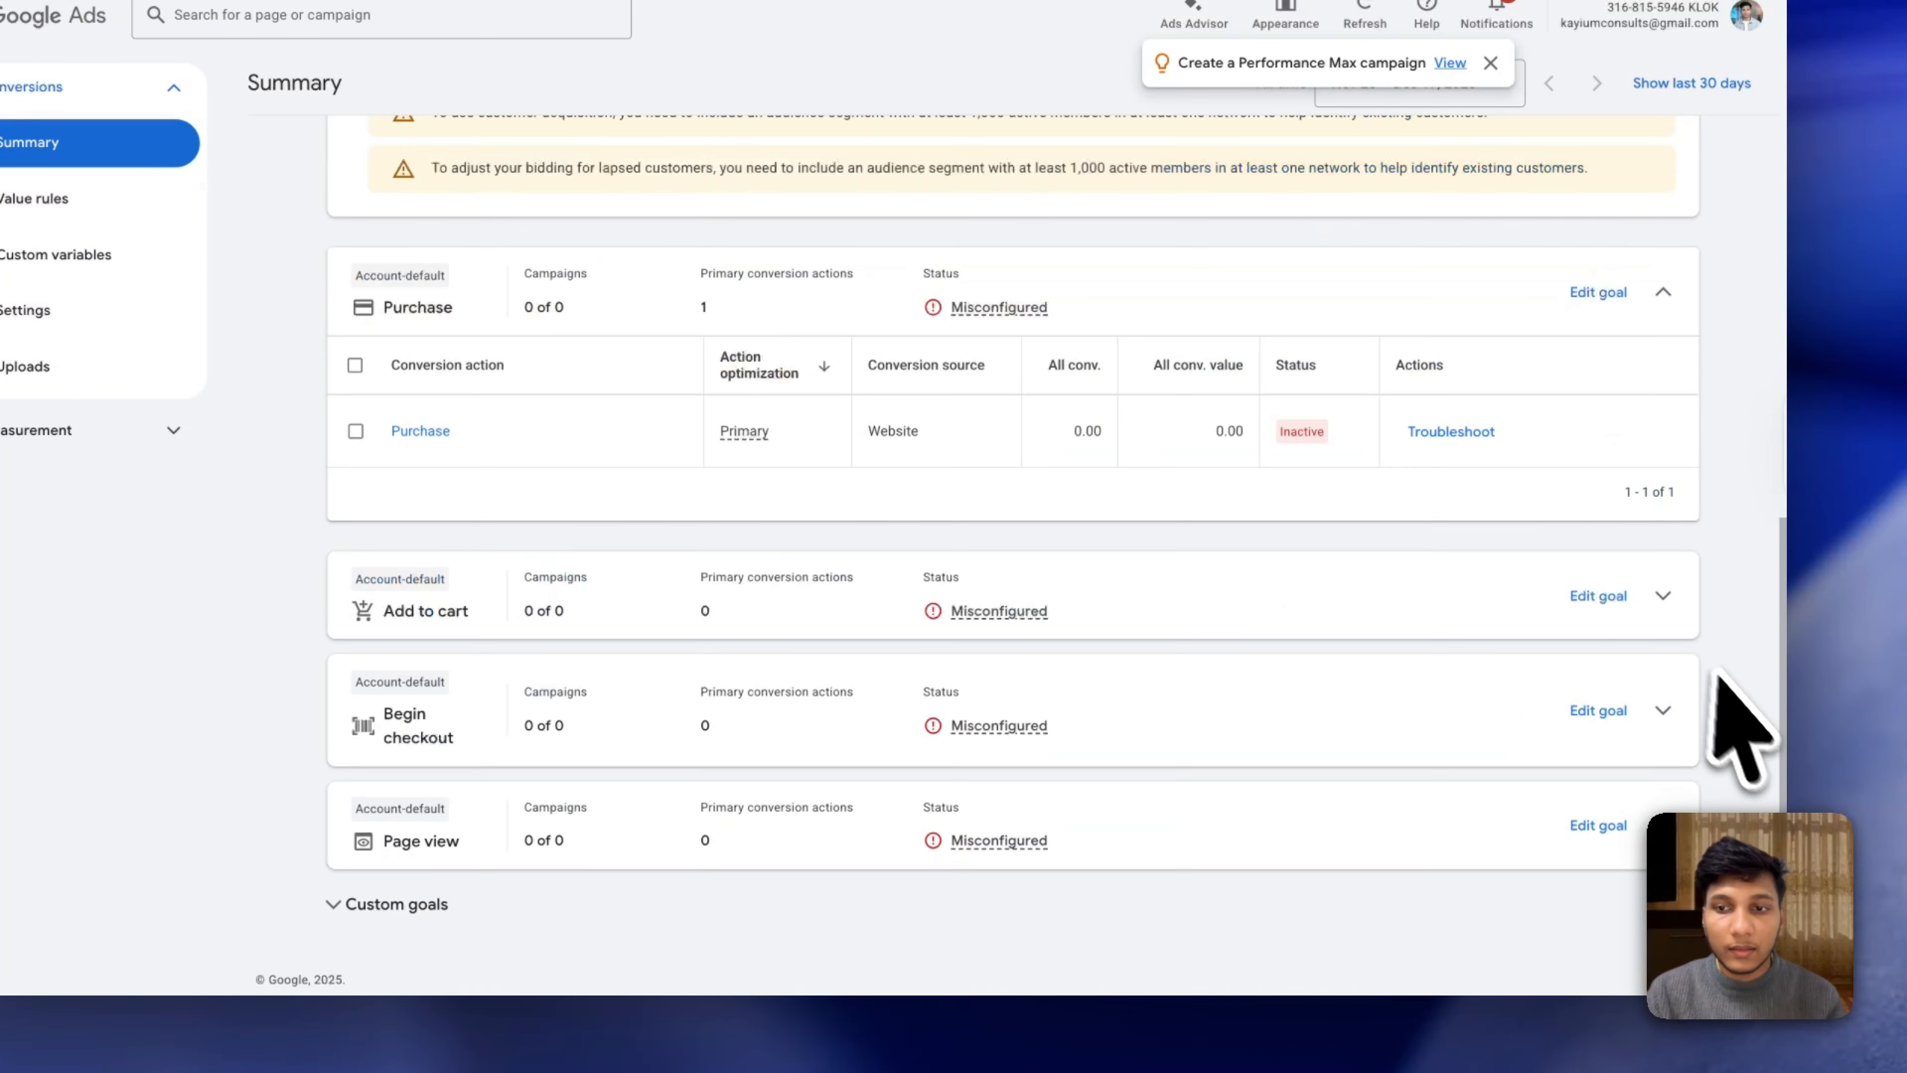
left_click(1661, 597)
left_click(1656, 710)
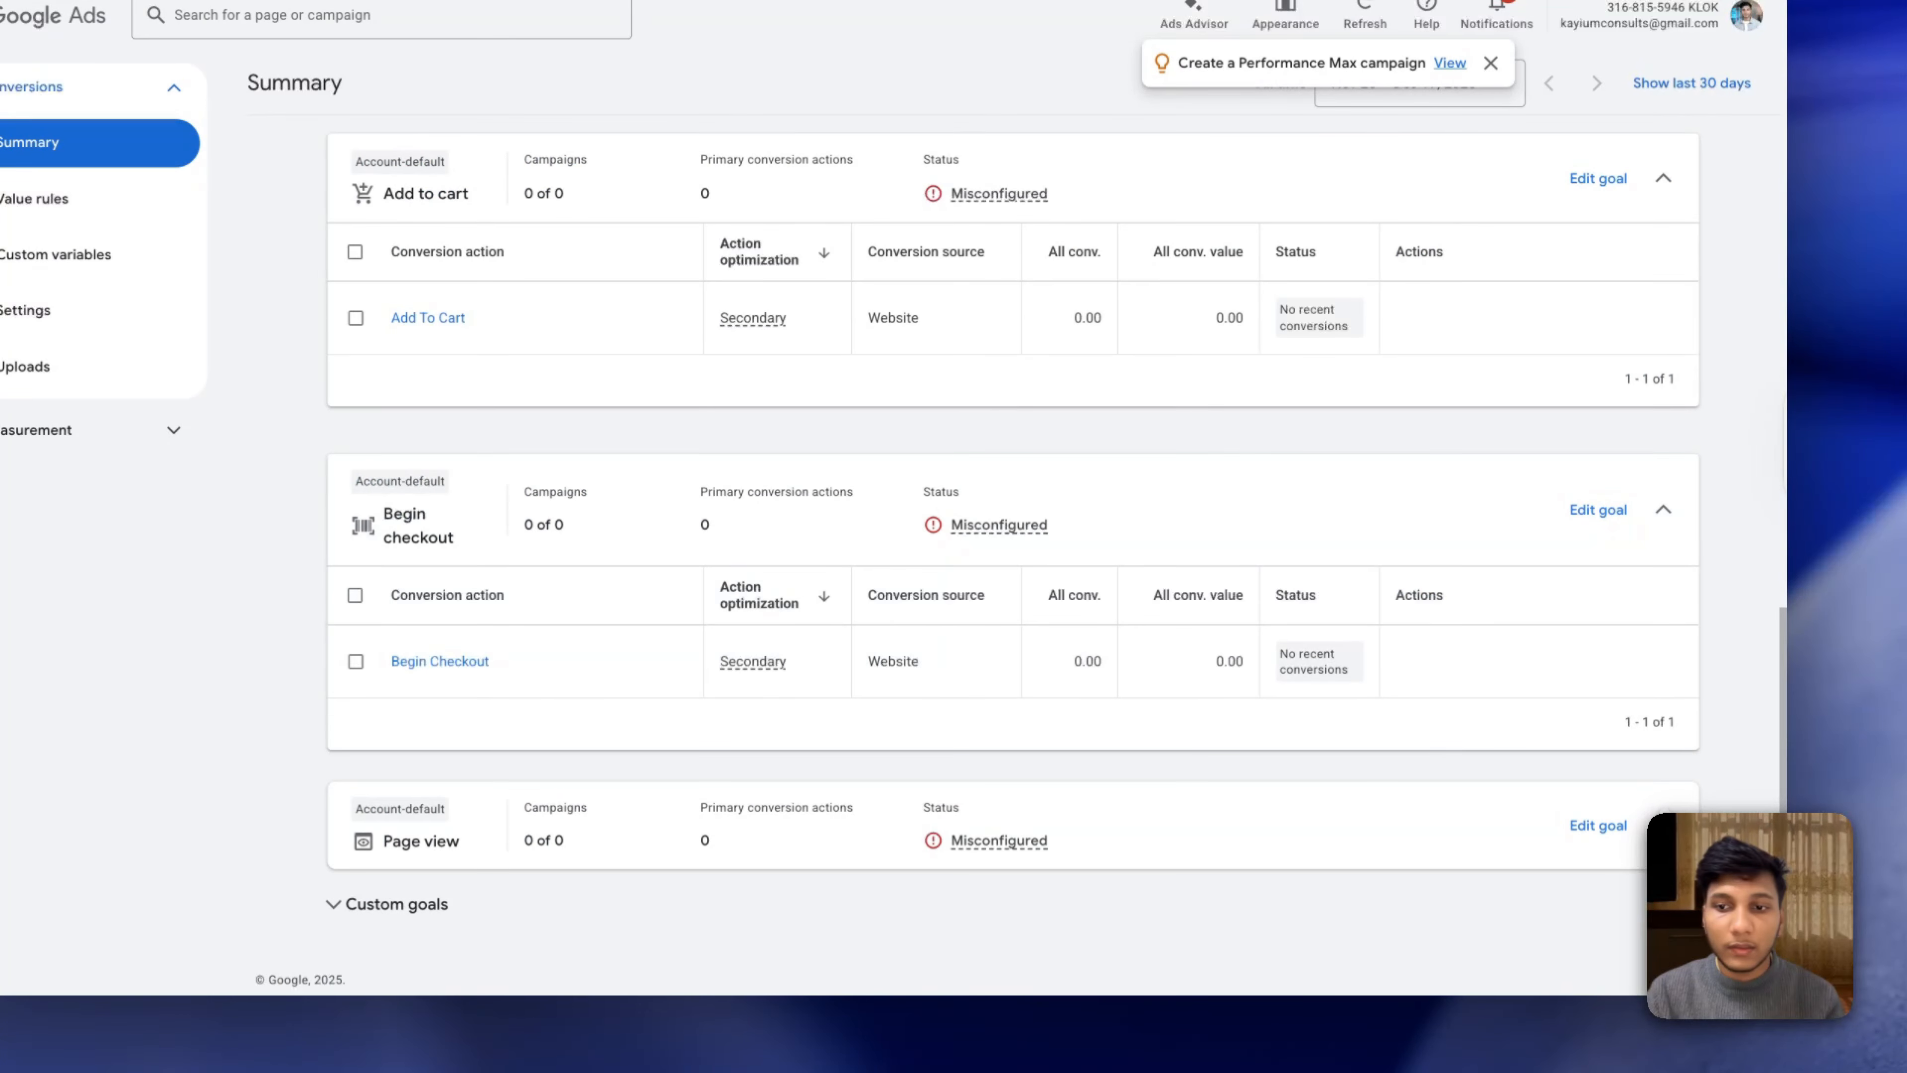
left_click(1662, 825)
scroll(1609, 757, "down", 3)
scroll(1418, 682, "up", 10)
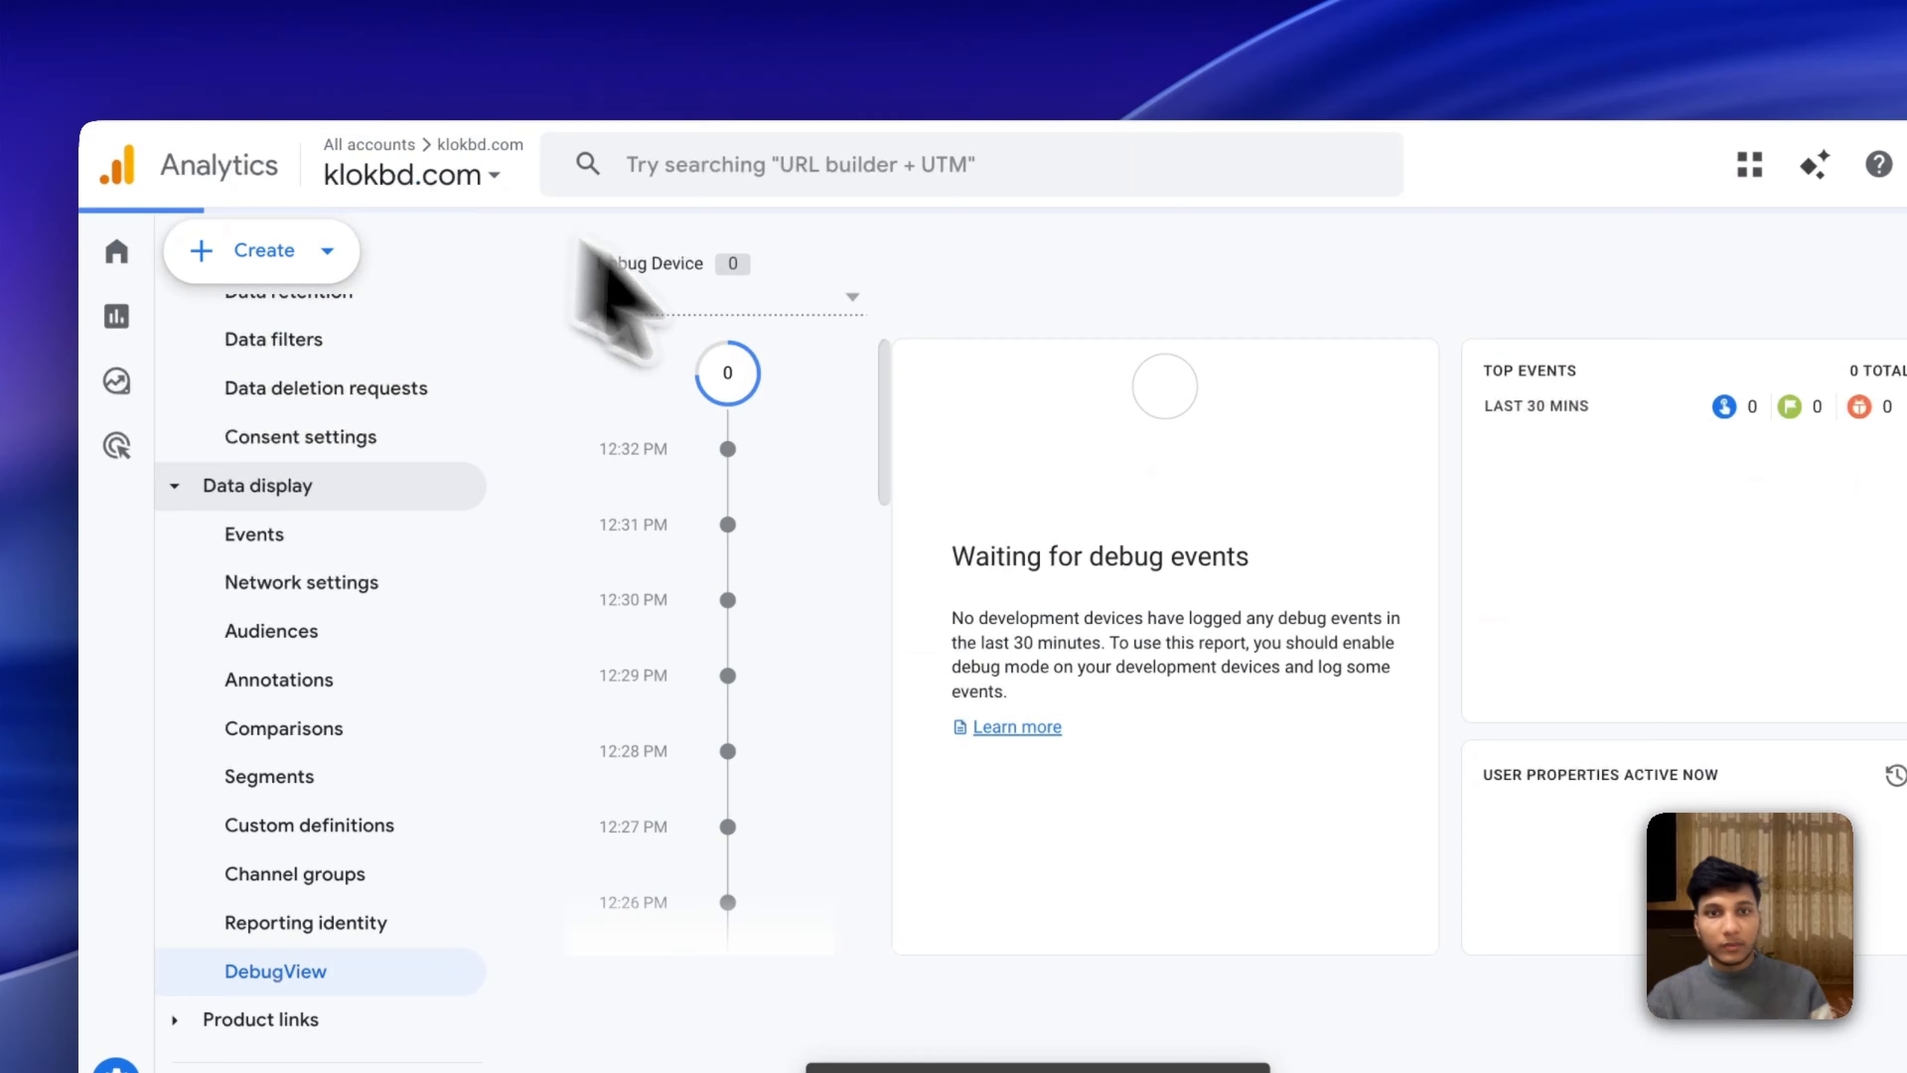
Check the available debug devices in the Google Analytics DebugView.
left_click(852, 301)
left_click(757, 375)
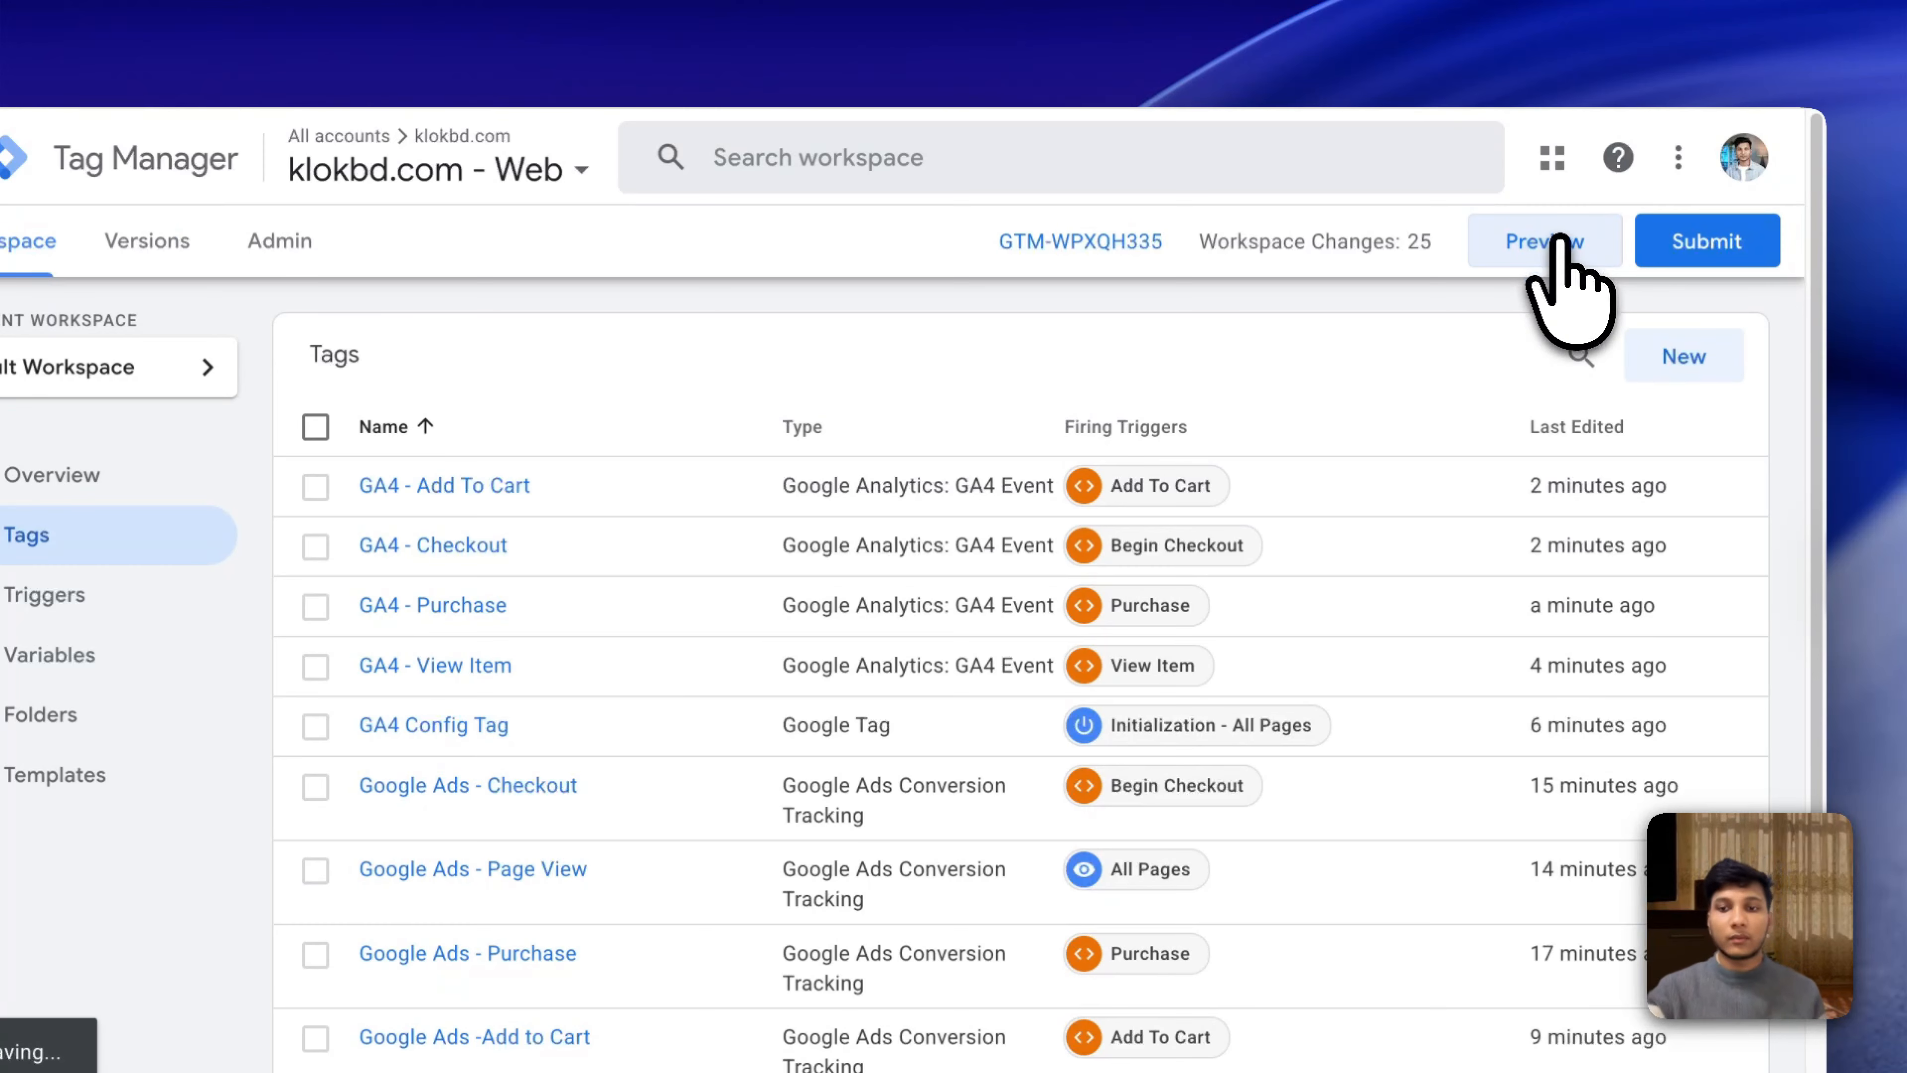
Start previewing the klokbd.com container and search the clipboard history for the store's URL to enter as website address.
left_click(1558, 248)
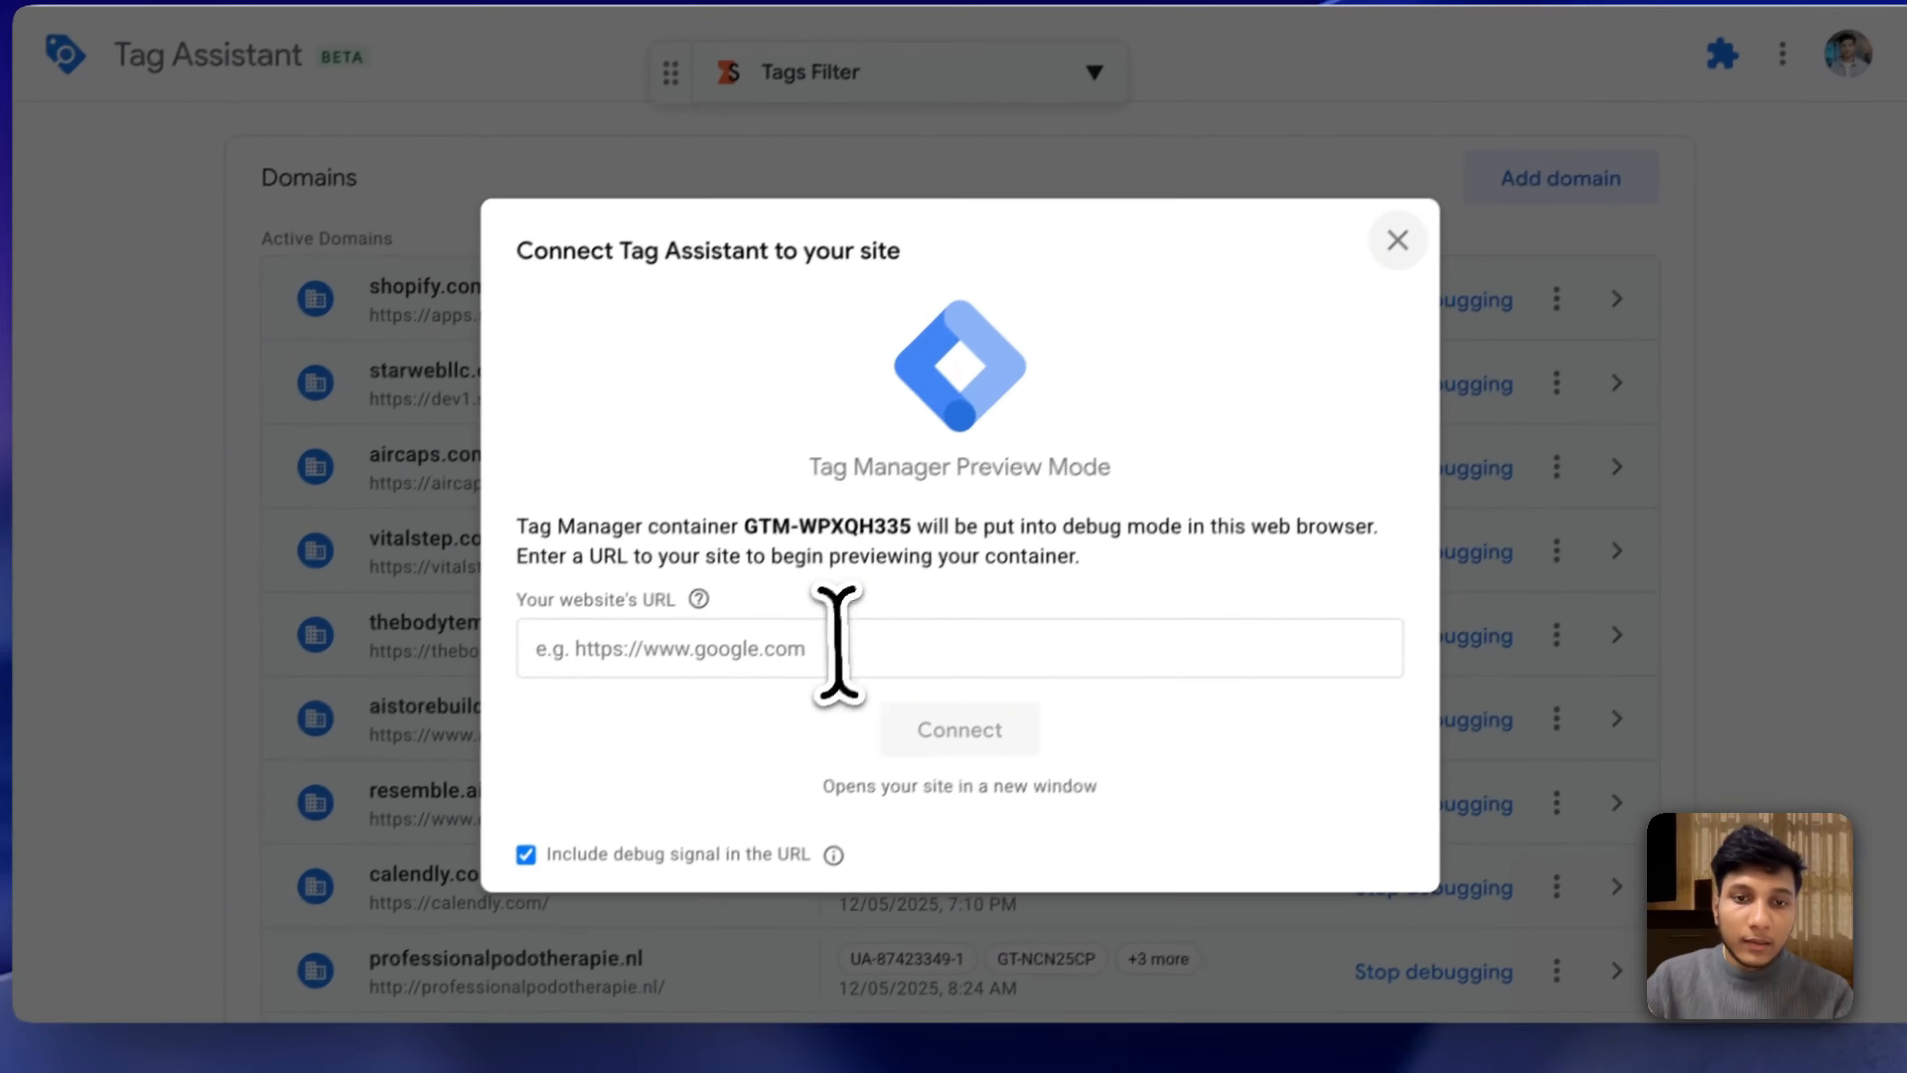
left_click(718, 756)
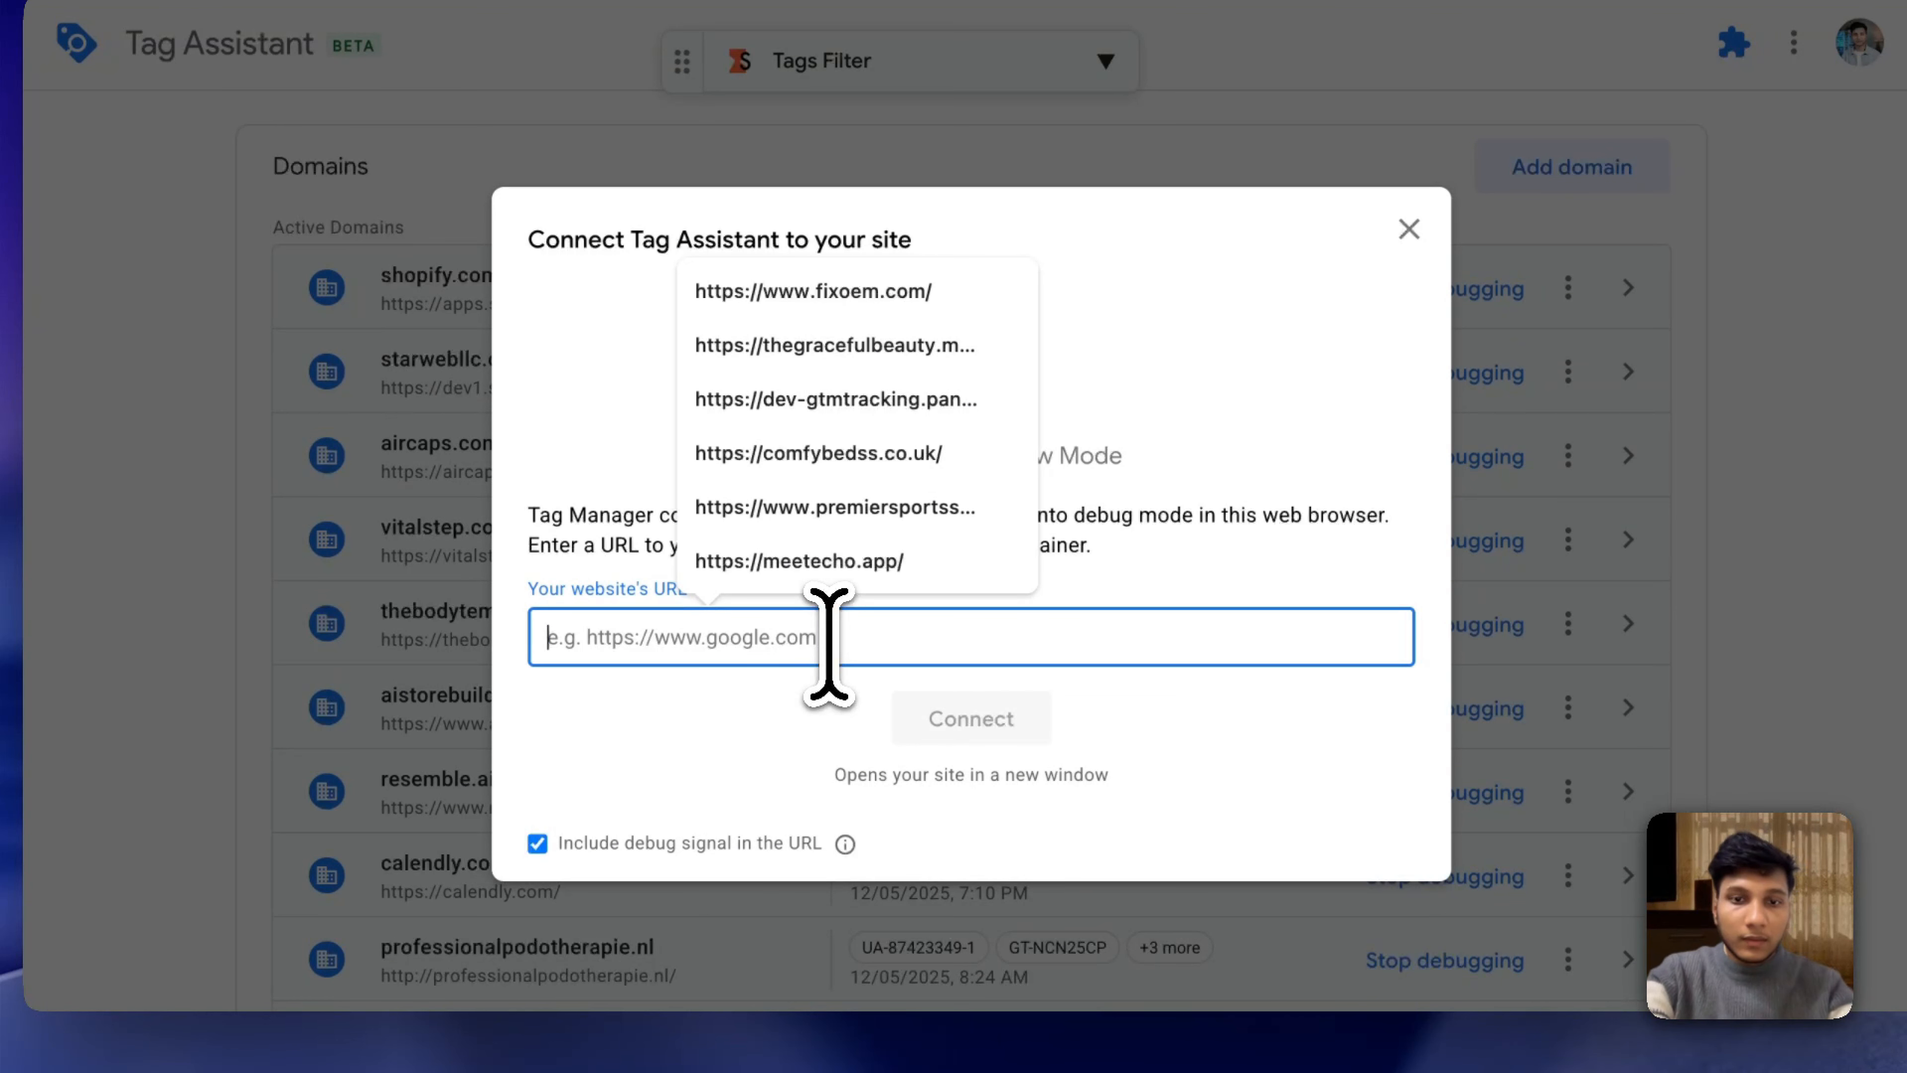
key("super+shift+c")
type("kl")
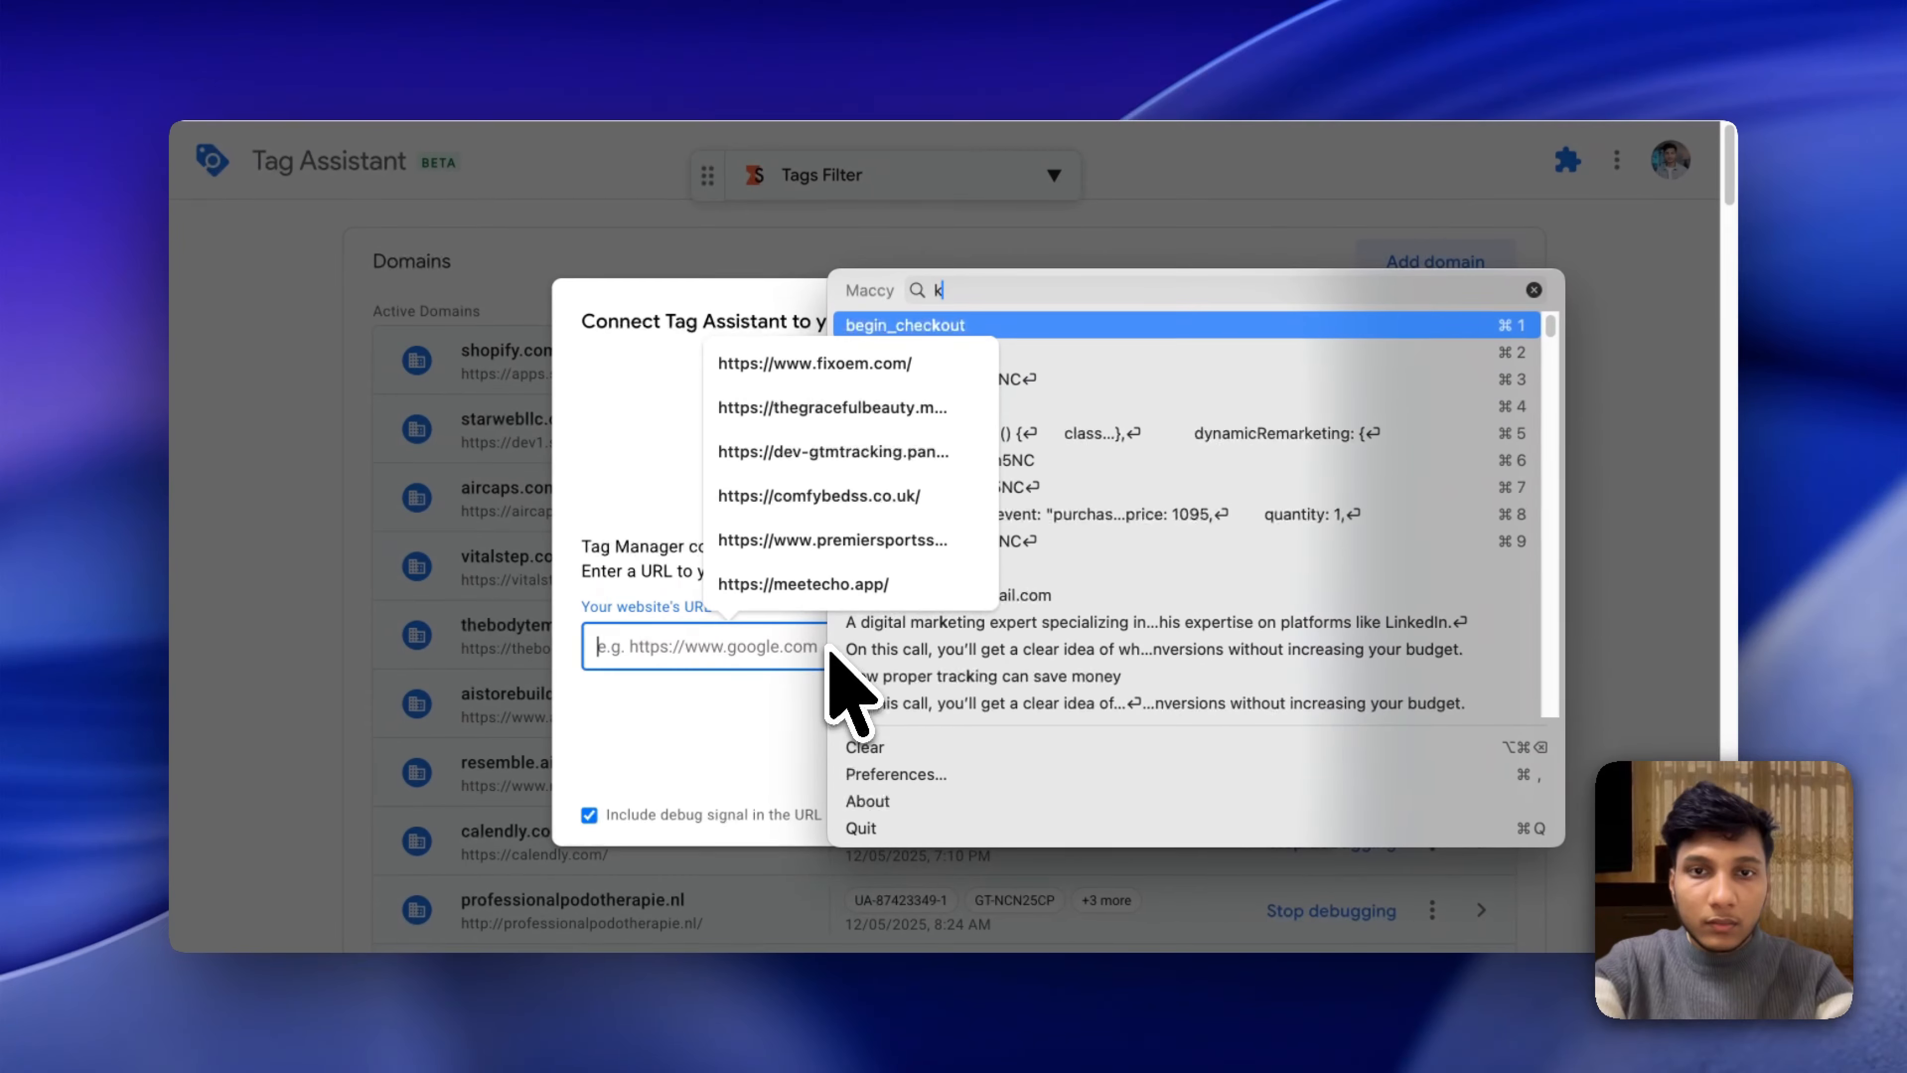
type("o")
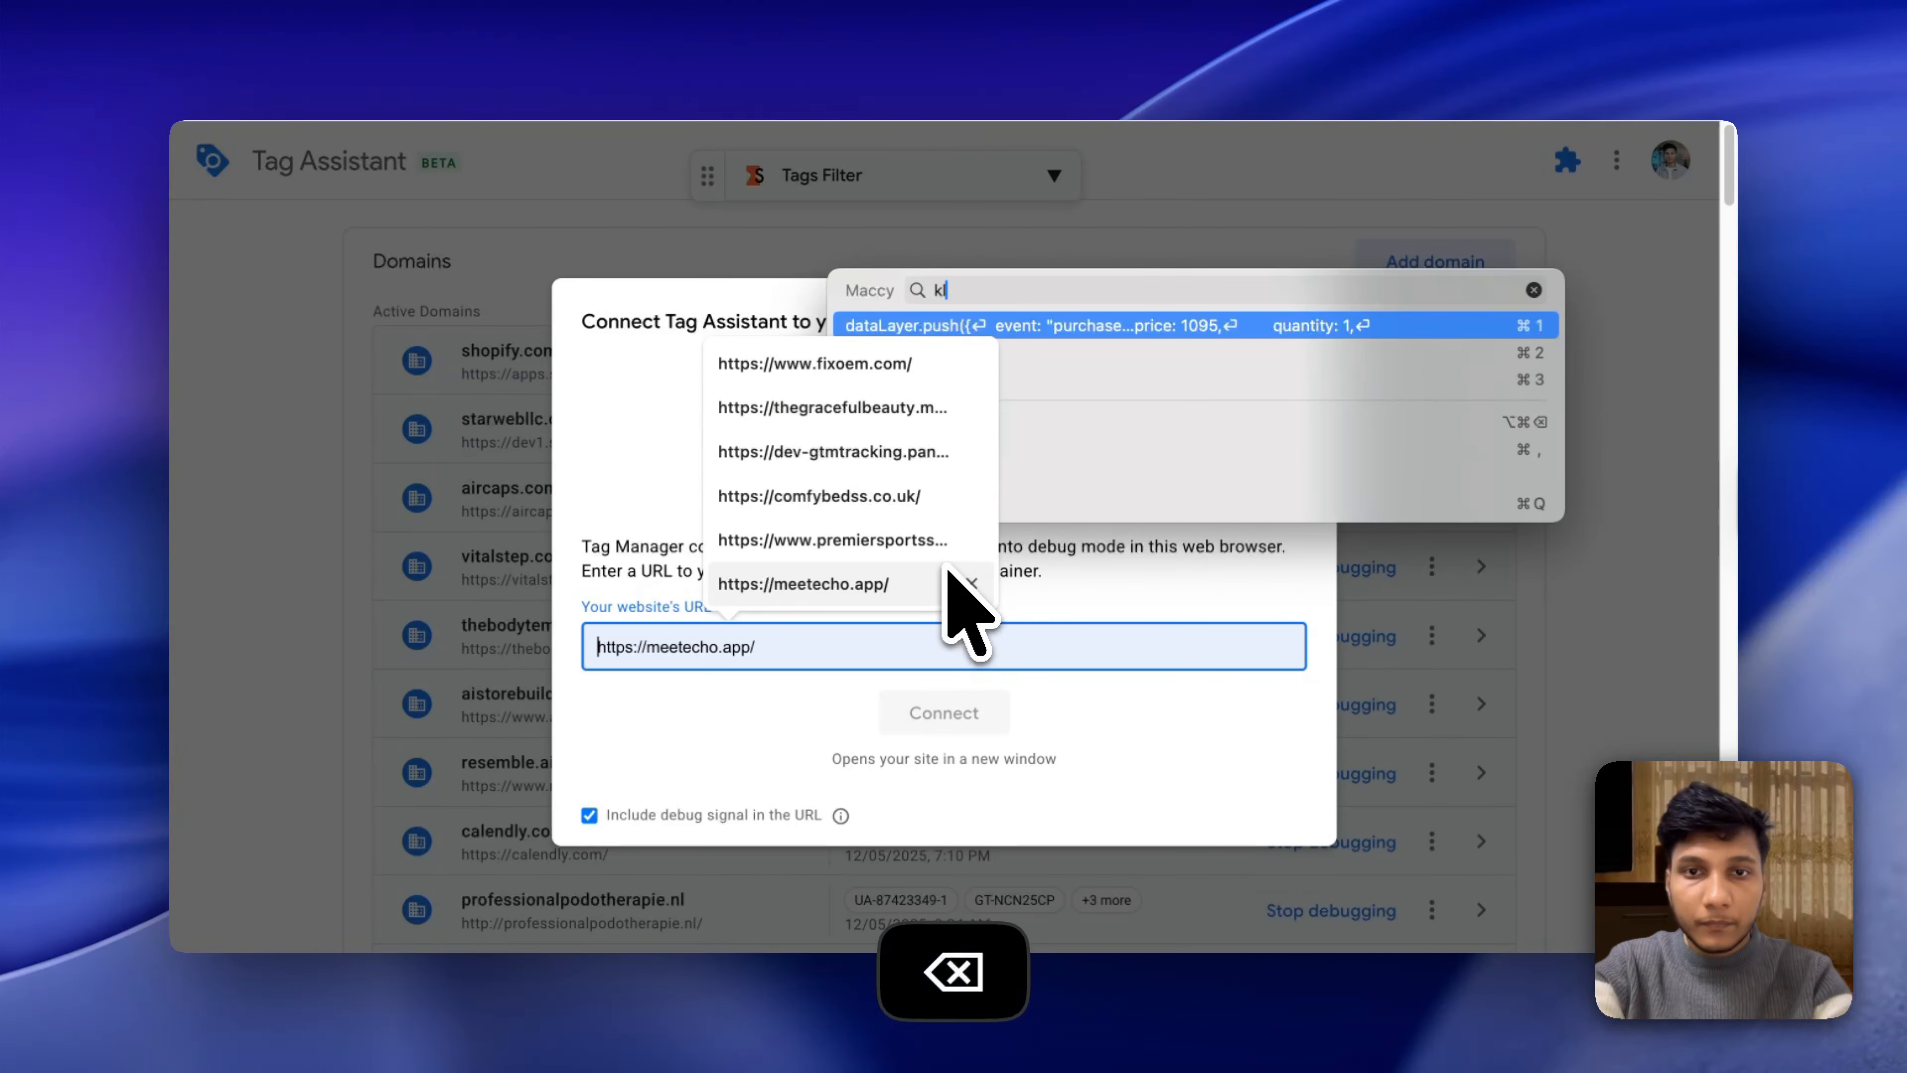
Copy the Classic Wall Clock product page URL from the KLOK store and connect Tag Assistant to that address.
key("super+shift+t")
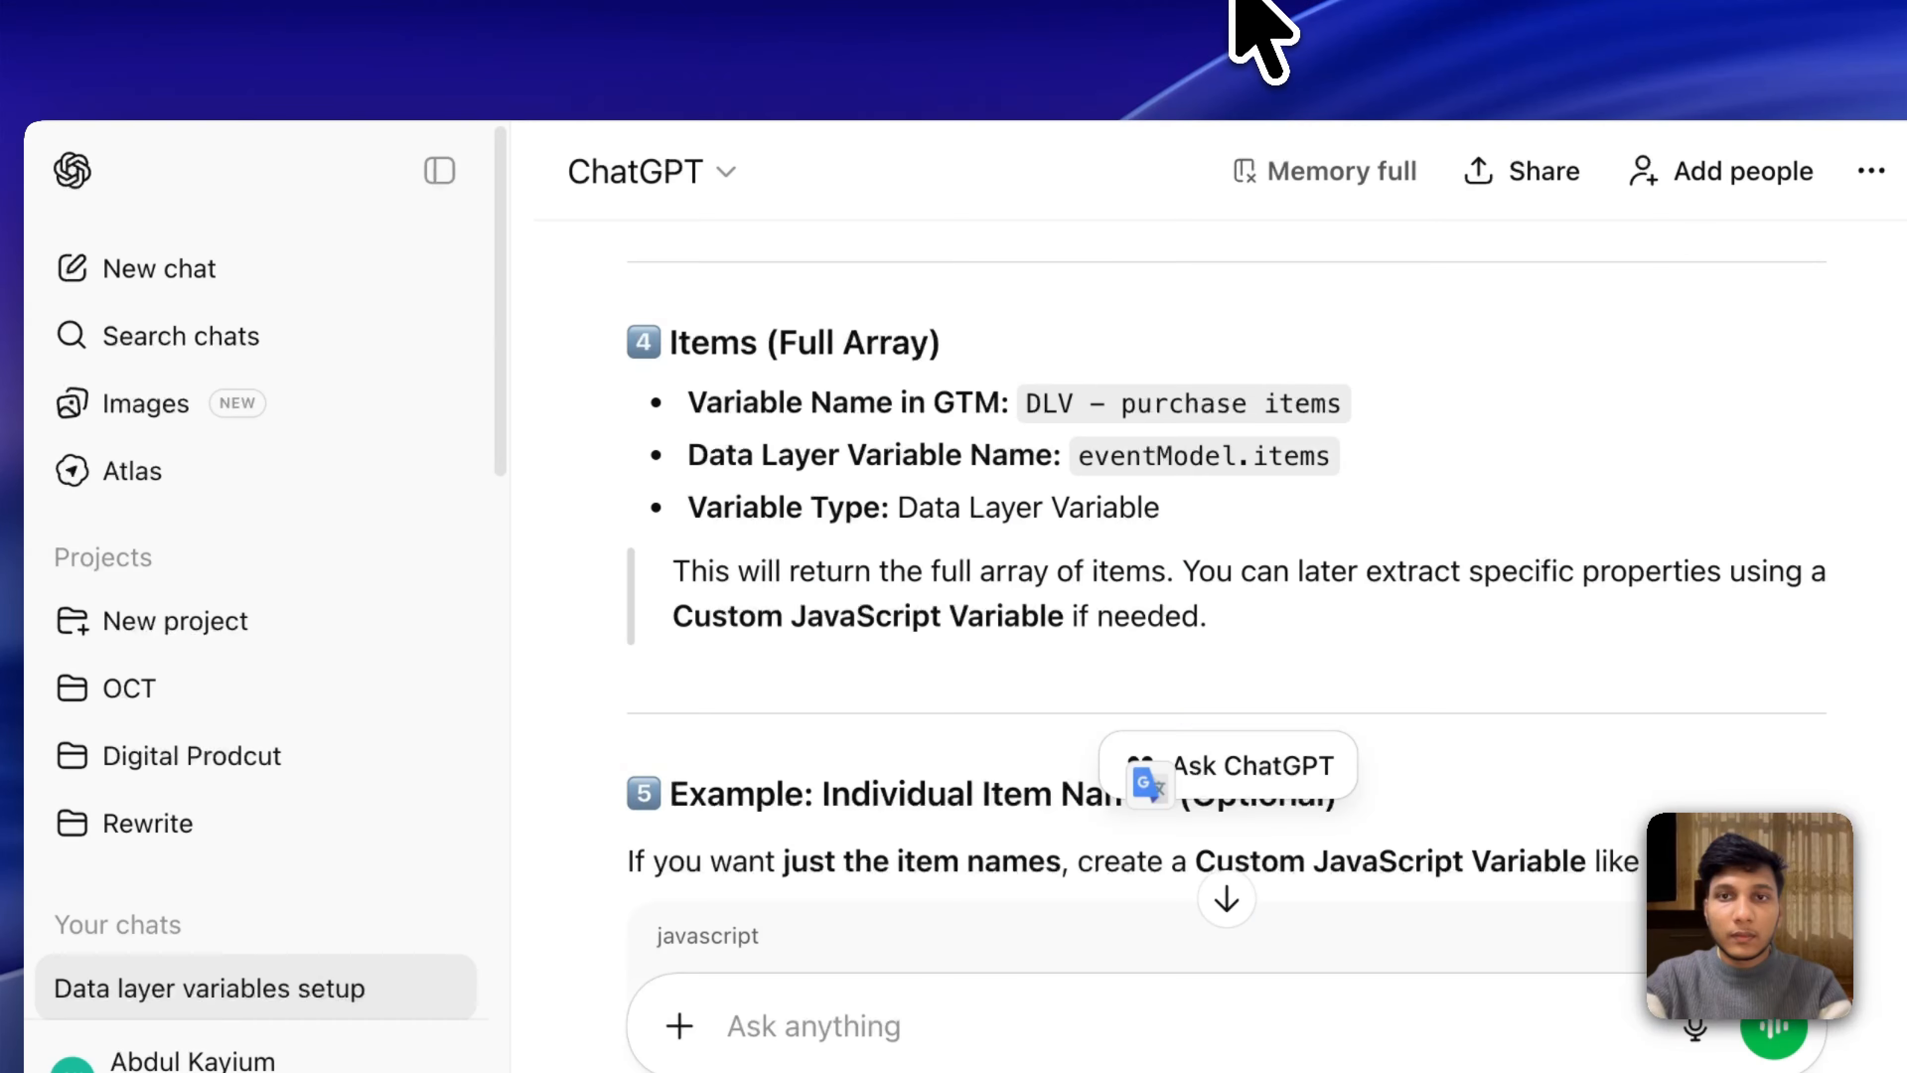
key("super+shift+t")
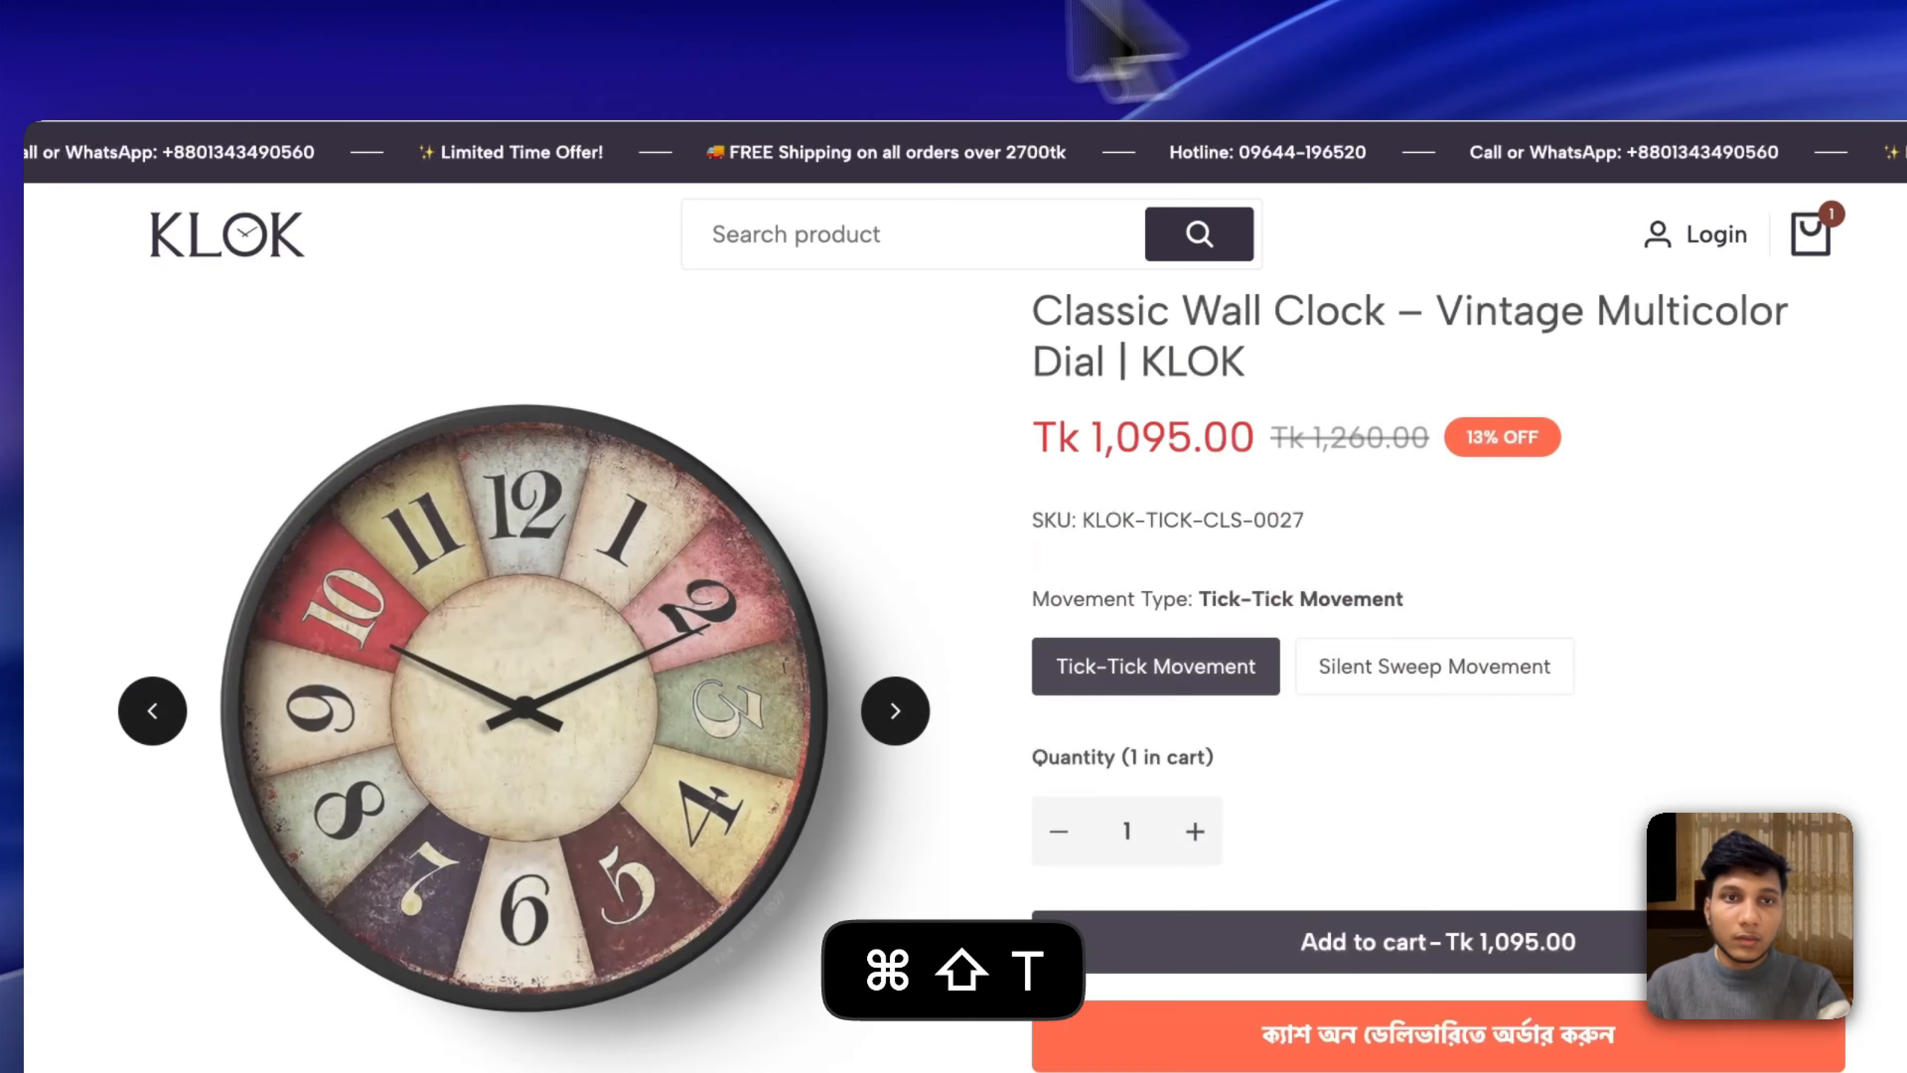
key("super+c")
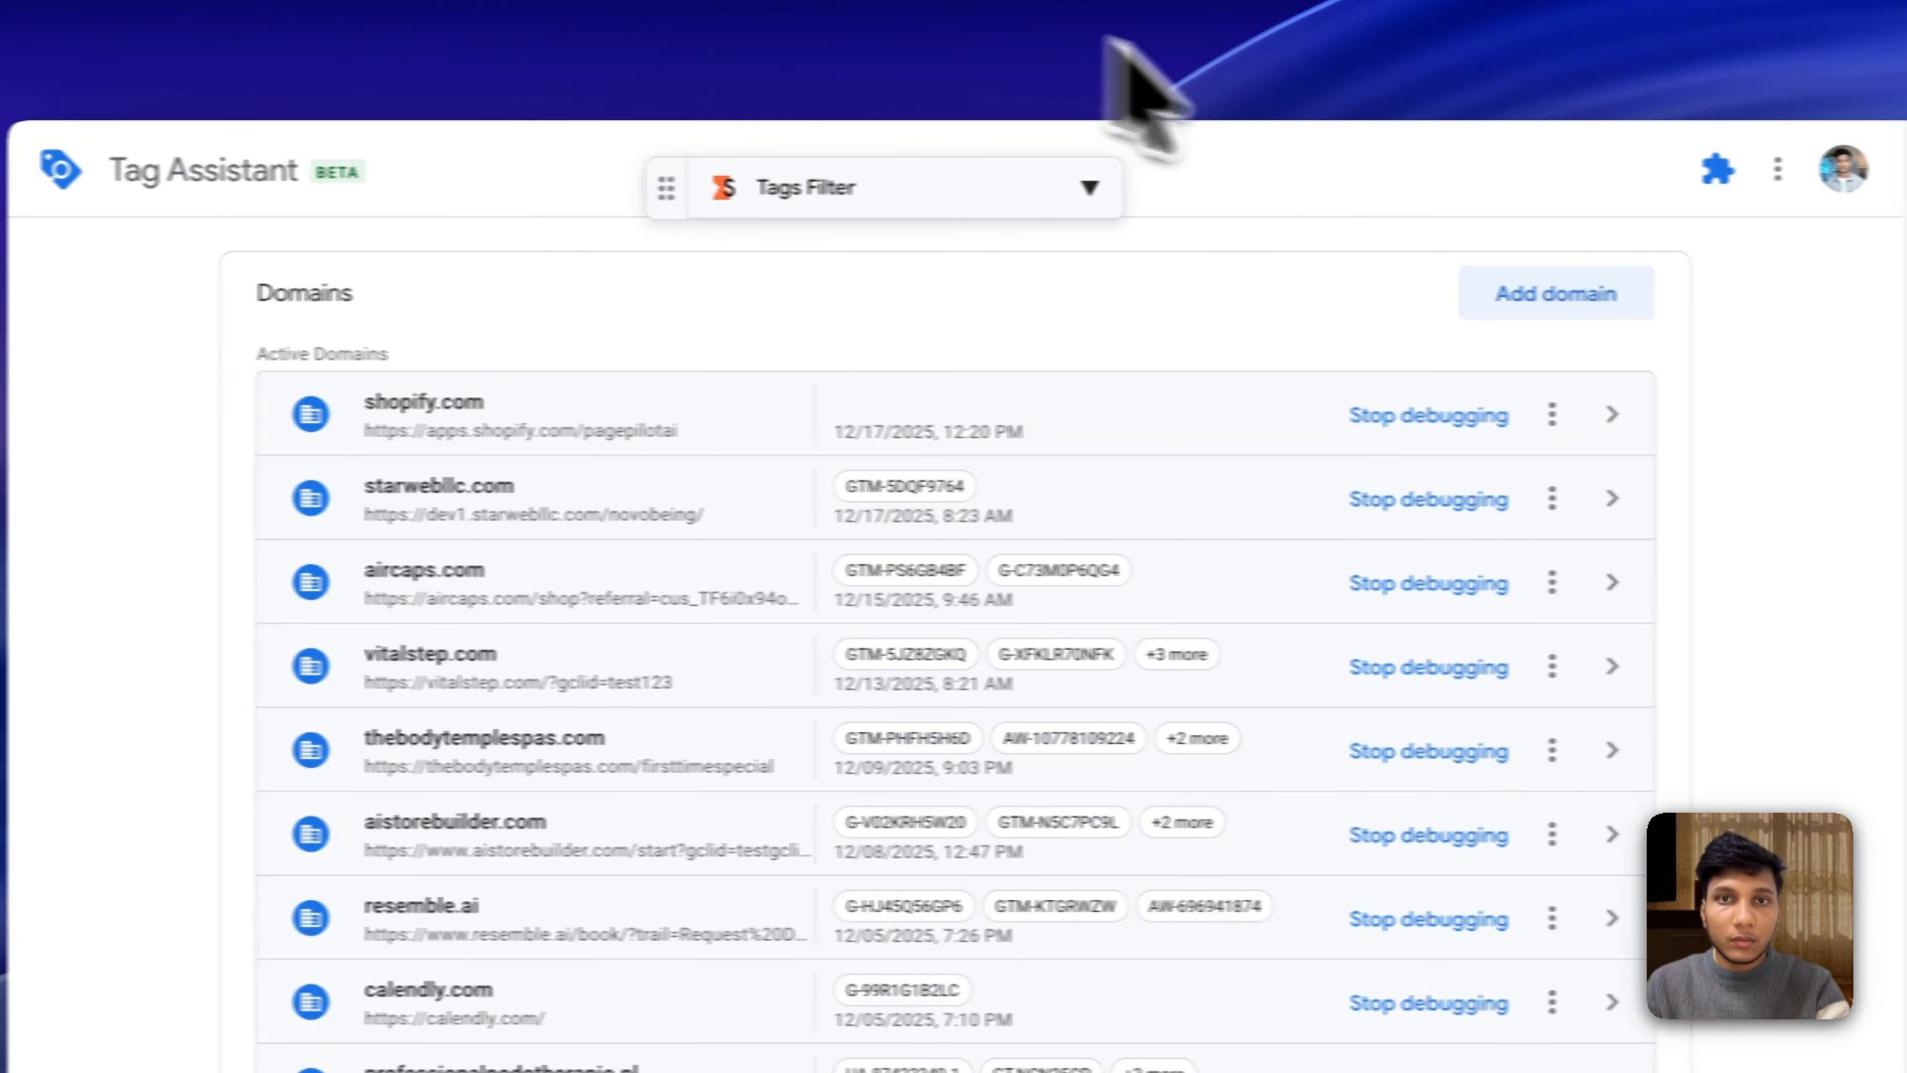
left_click(1498, 294)
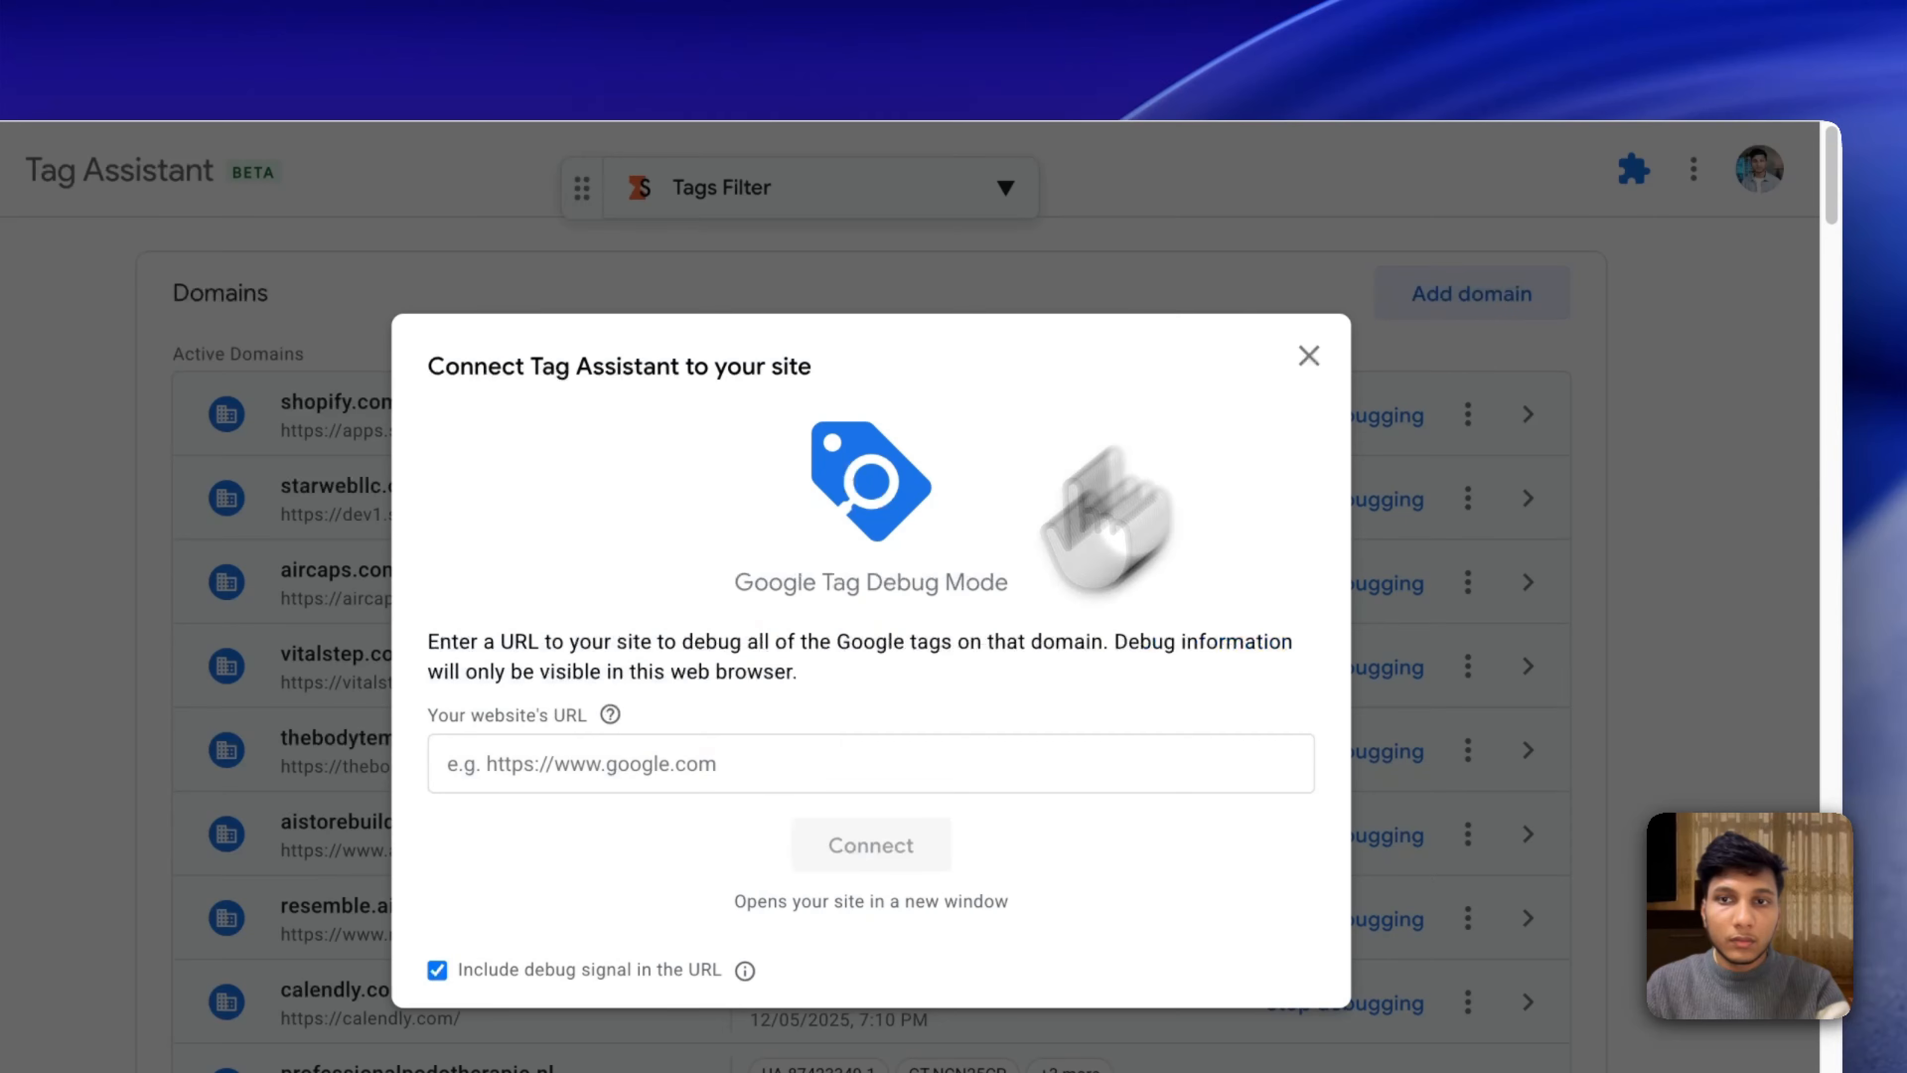
left_click(845, 751)
key("super+v")
key("Return")
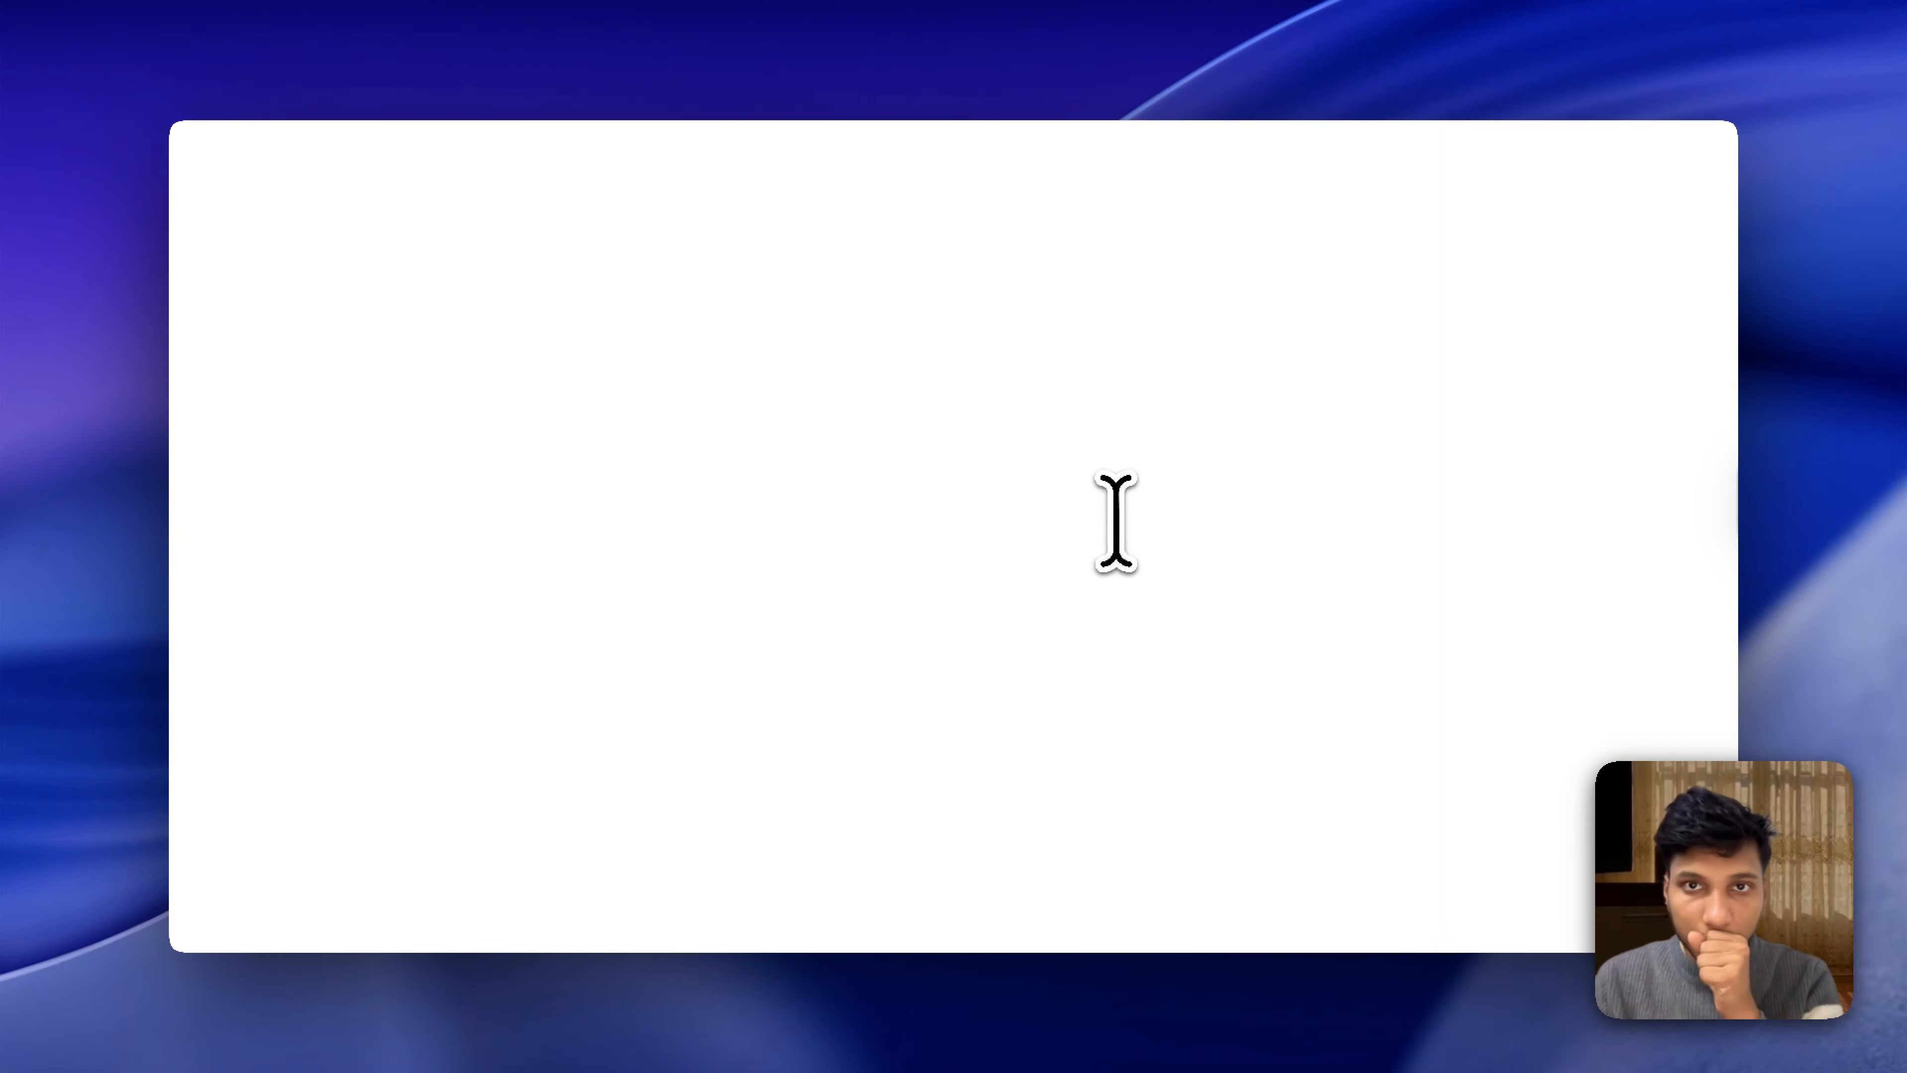
scroll(1073, 519, "down", 10)
scroll(1106, 375, "up", 10)
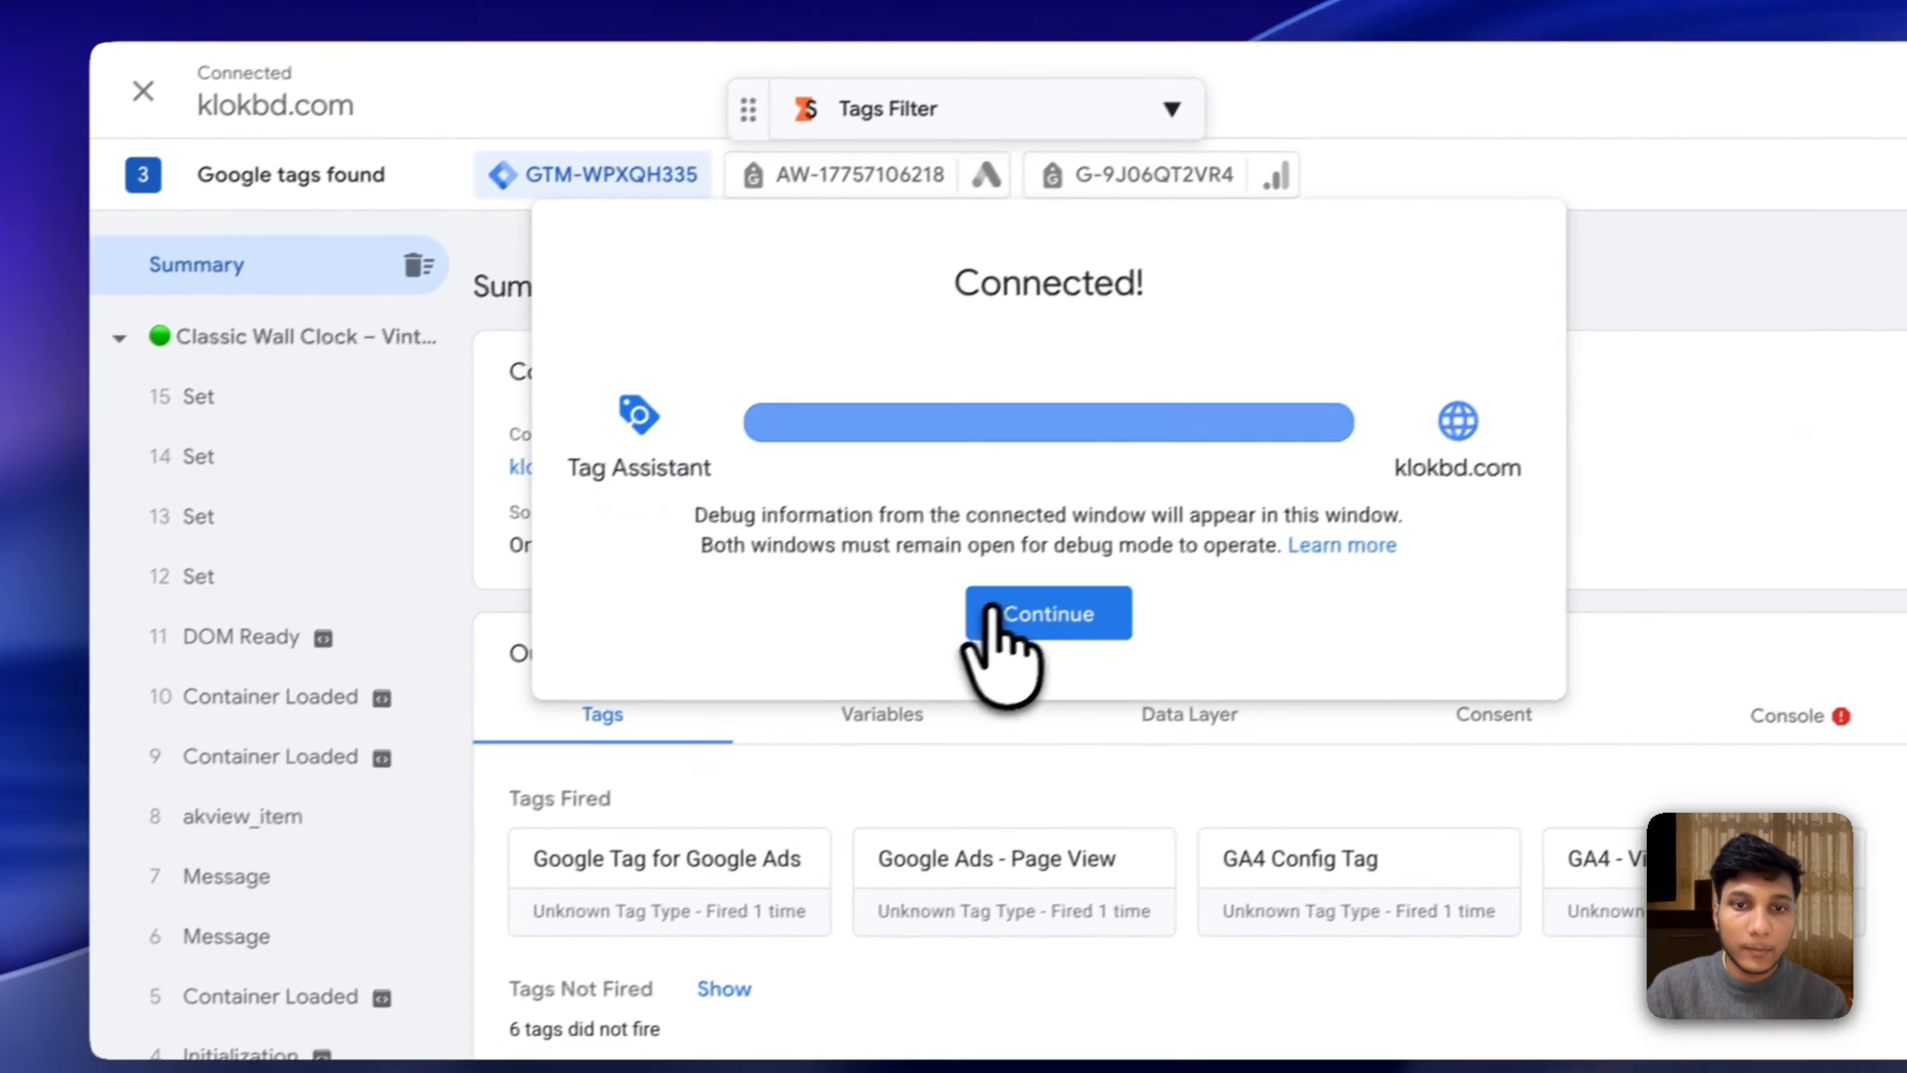
Continue into the connected debug session and inspect the tags fired on the akview_item event.
left_click(911, 690)
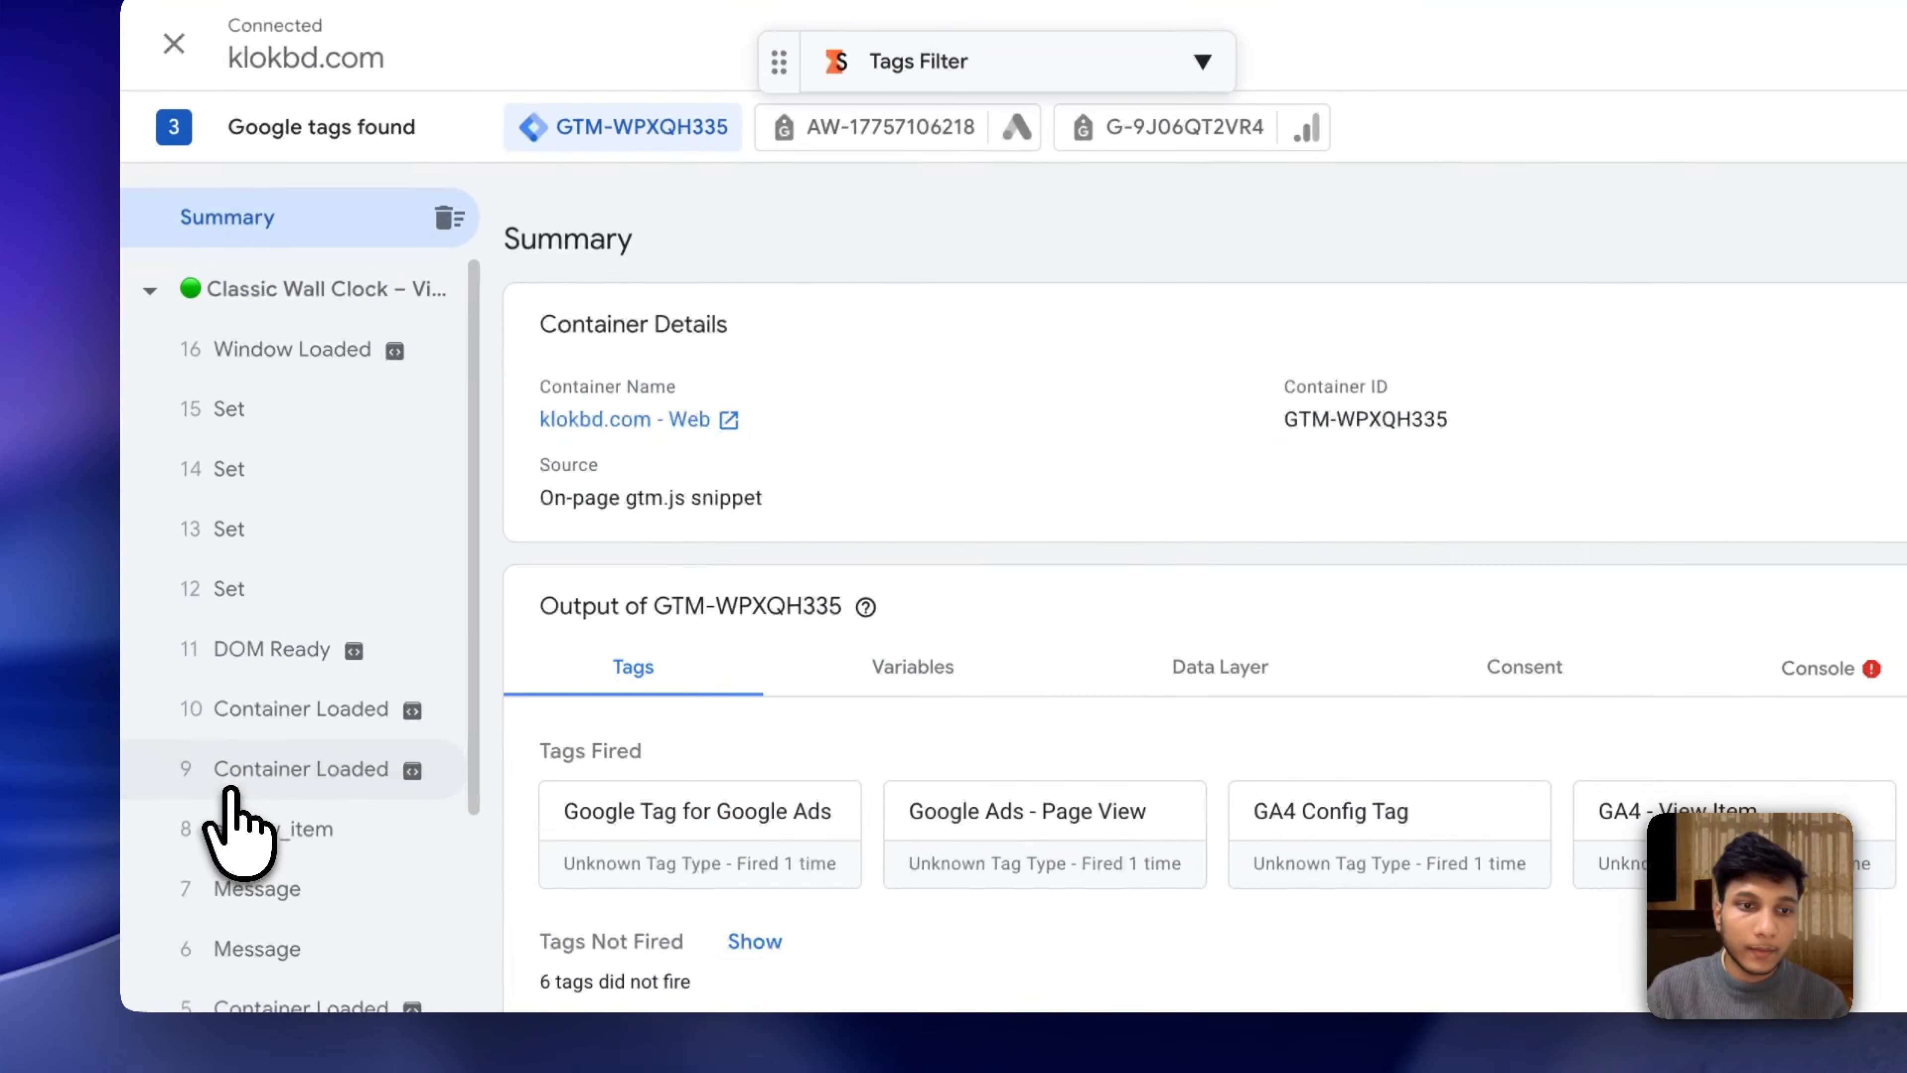
left_click(217, 736)
left_click(353, 796)
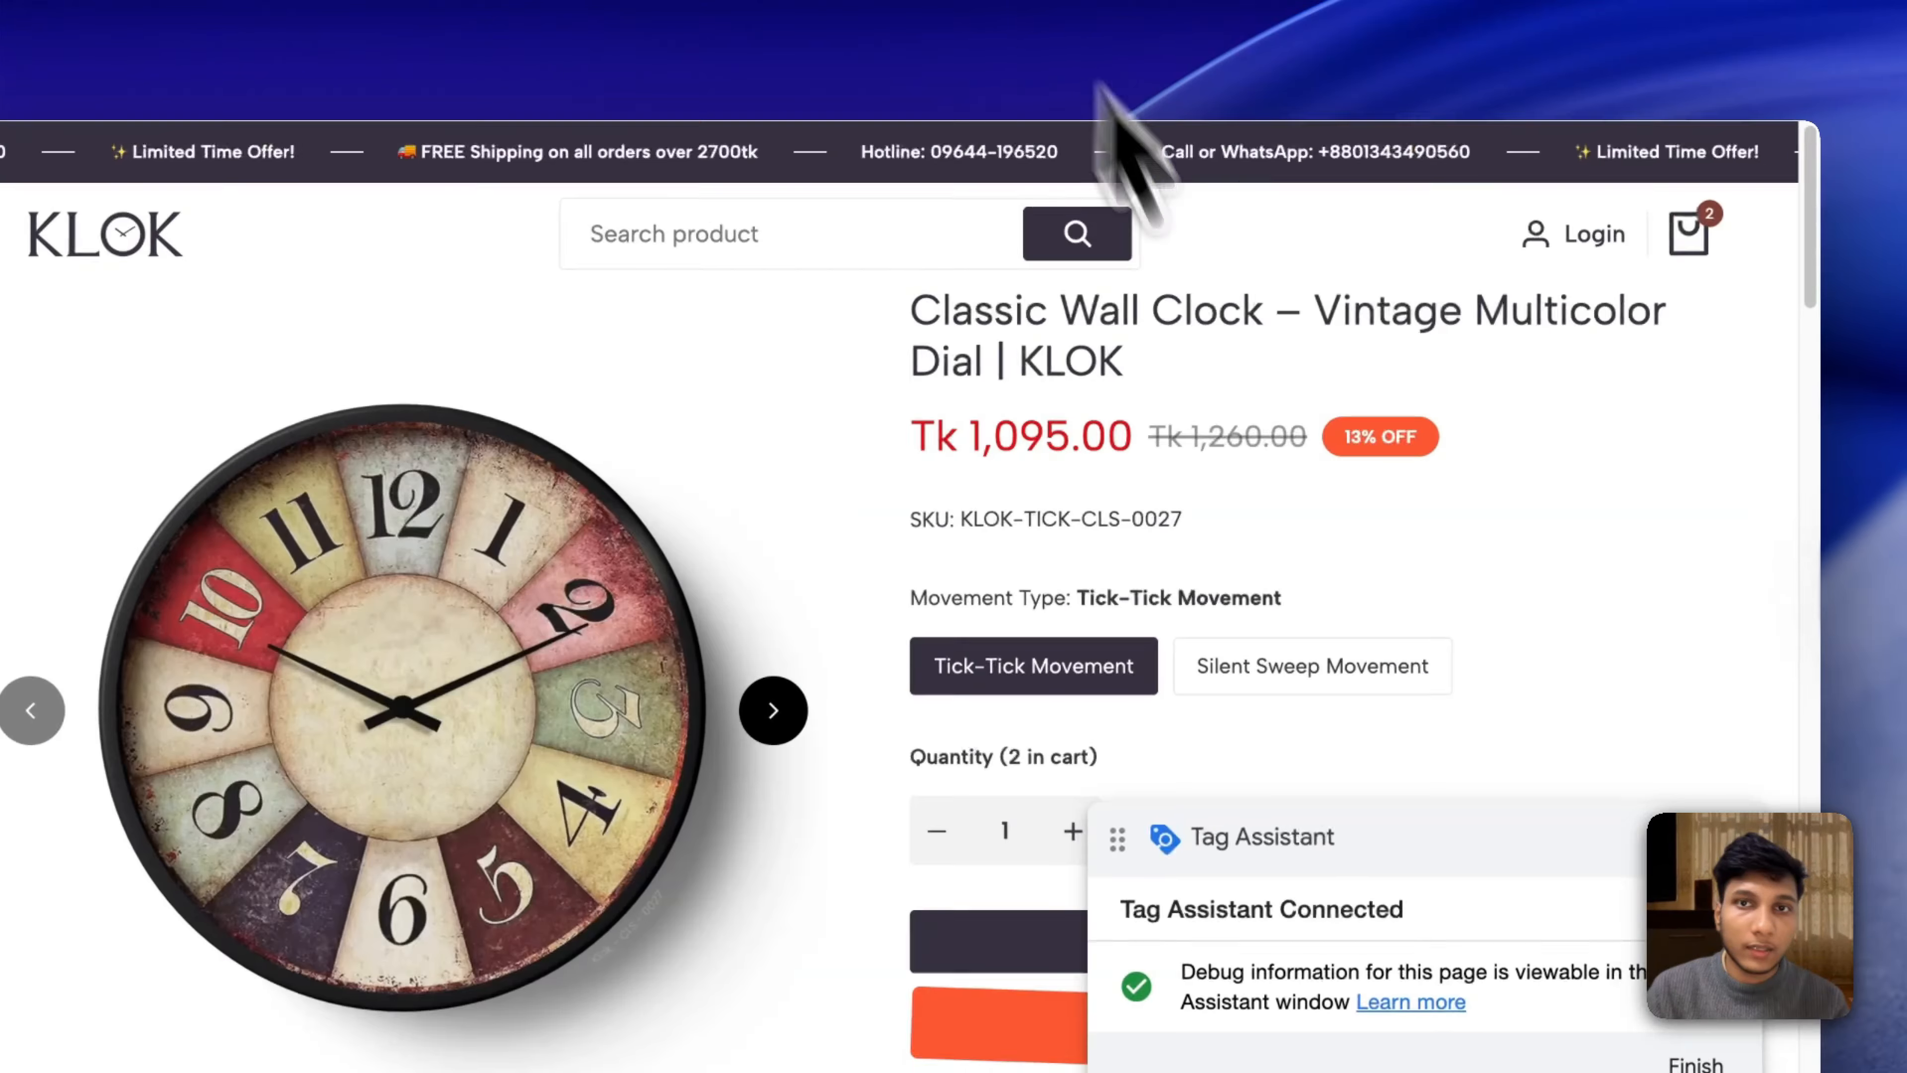
On the store's product page, add the wall clock to the cart and open the cash-on-delivery order form.
scroll(1276, 600, "down", 5)
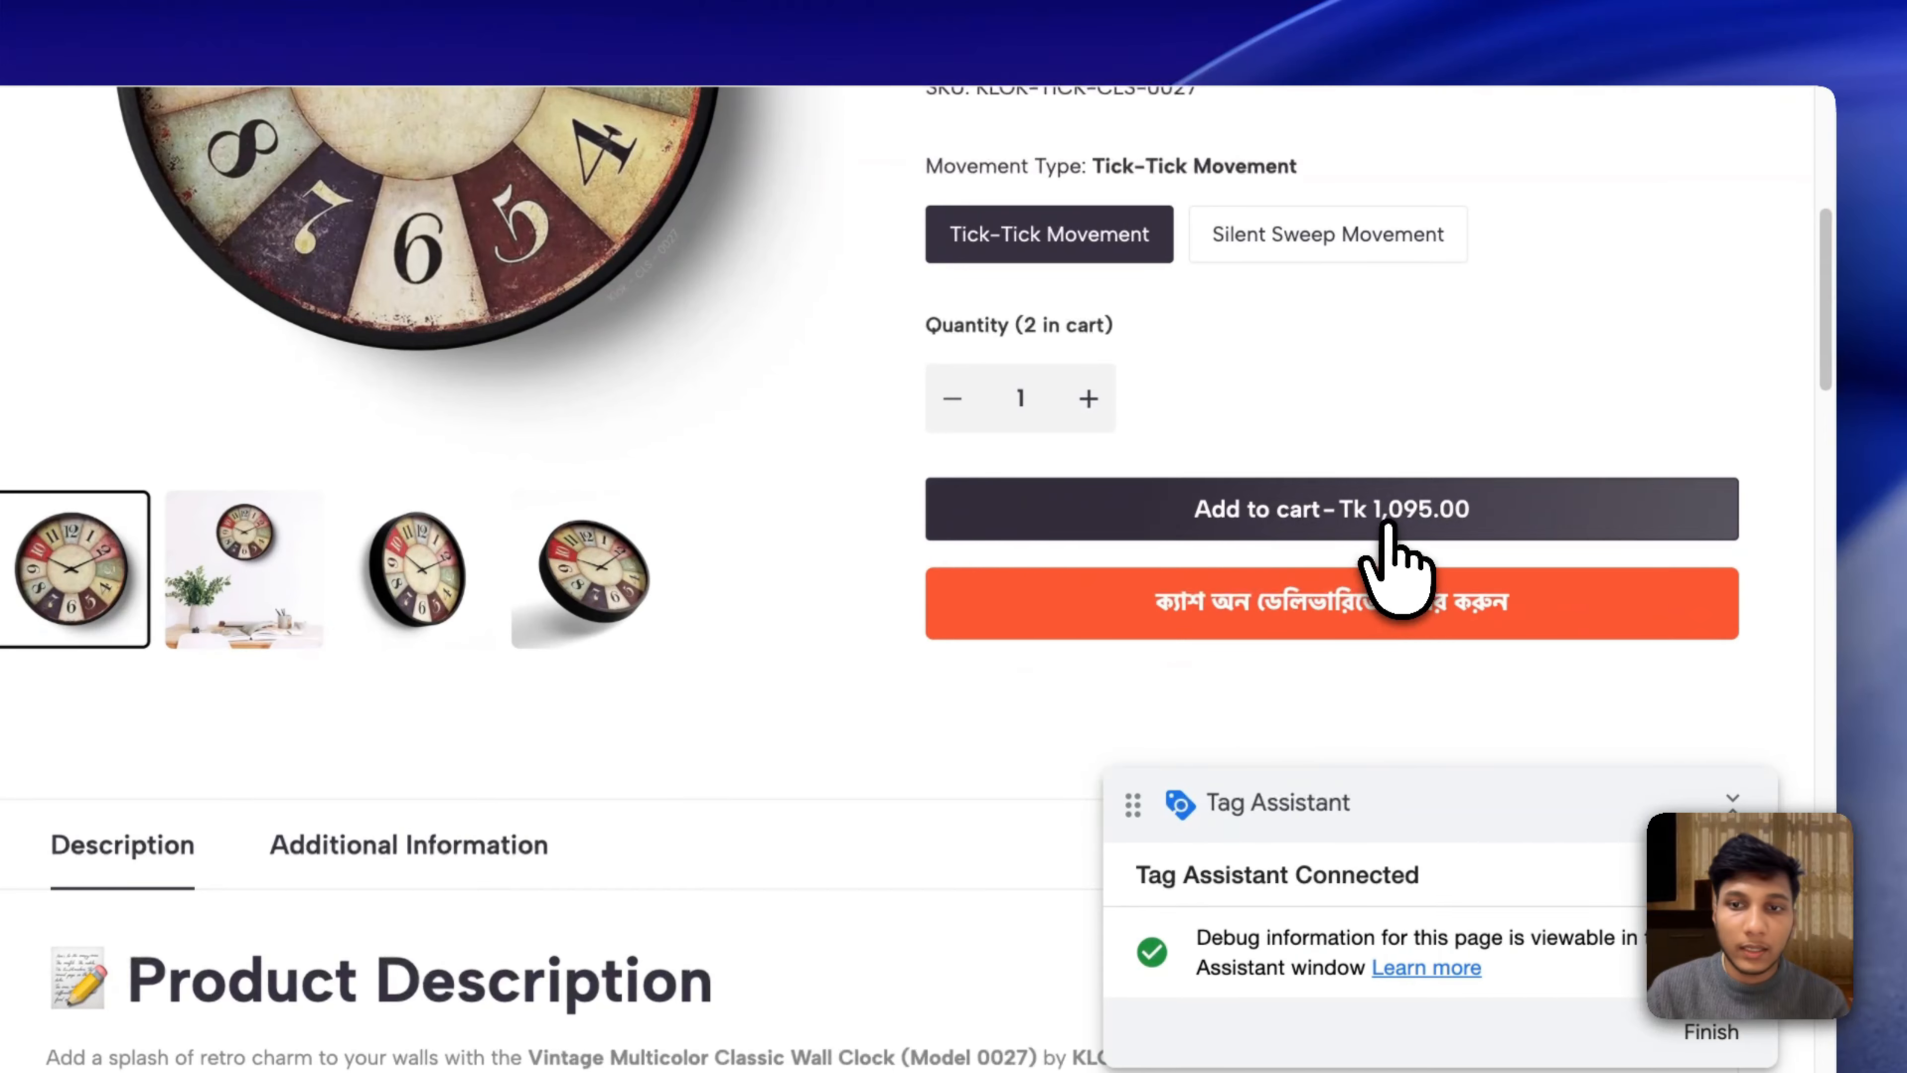
left_click(1384, 519)
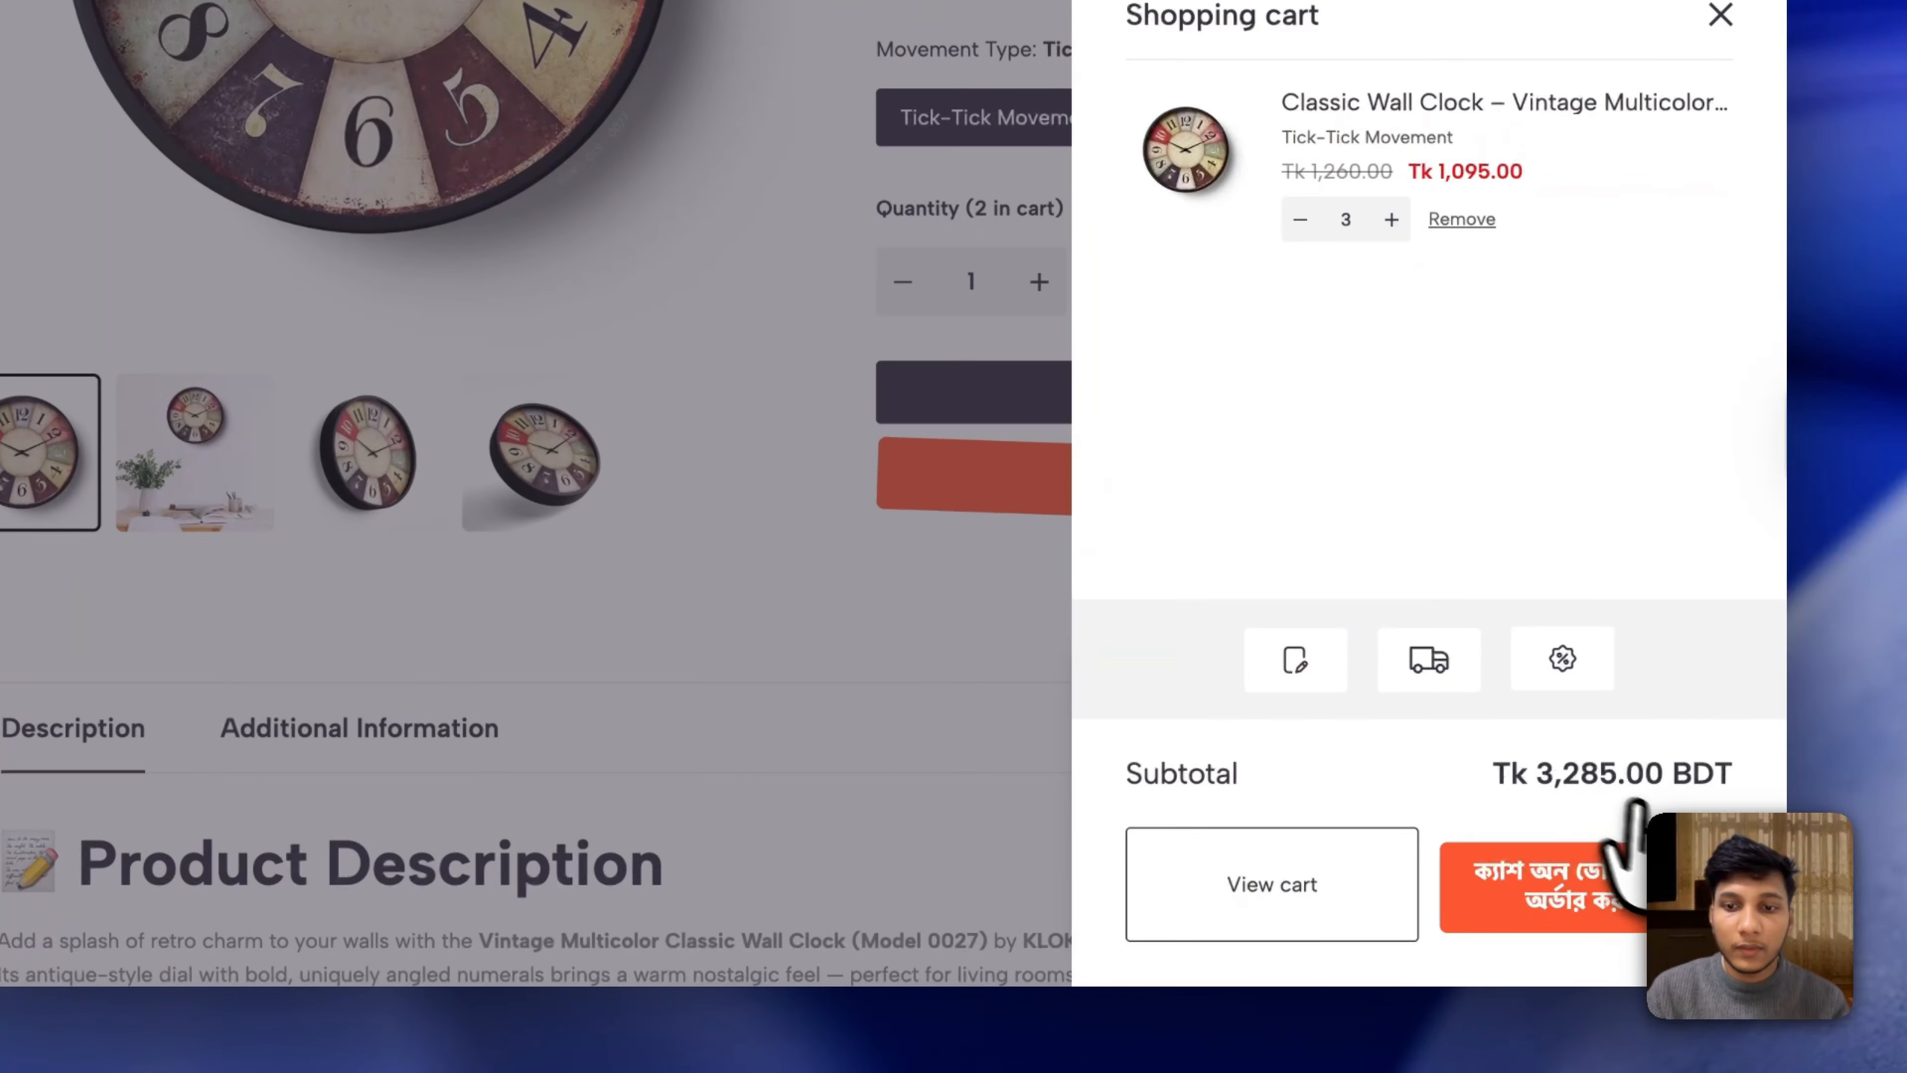
left_click(1544, 887)
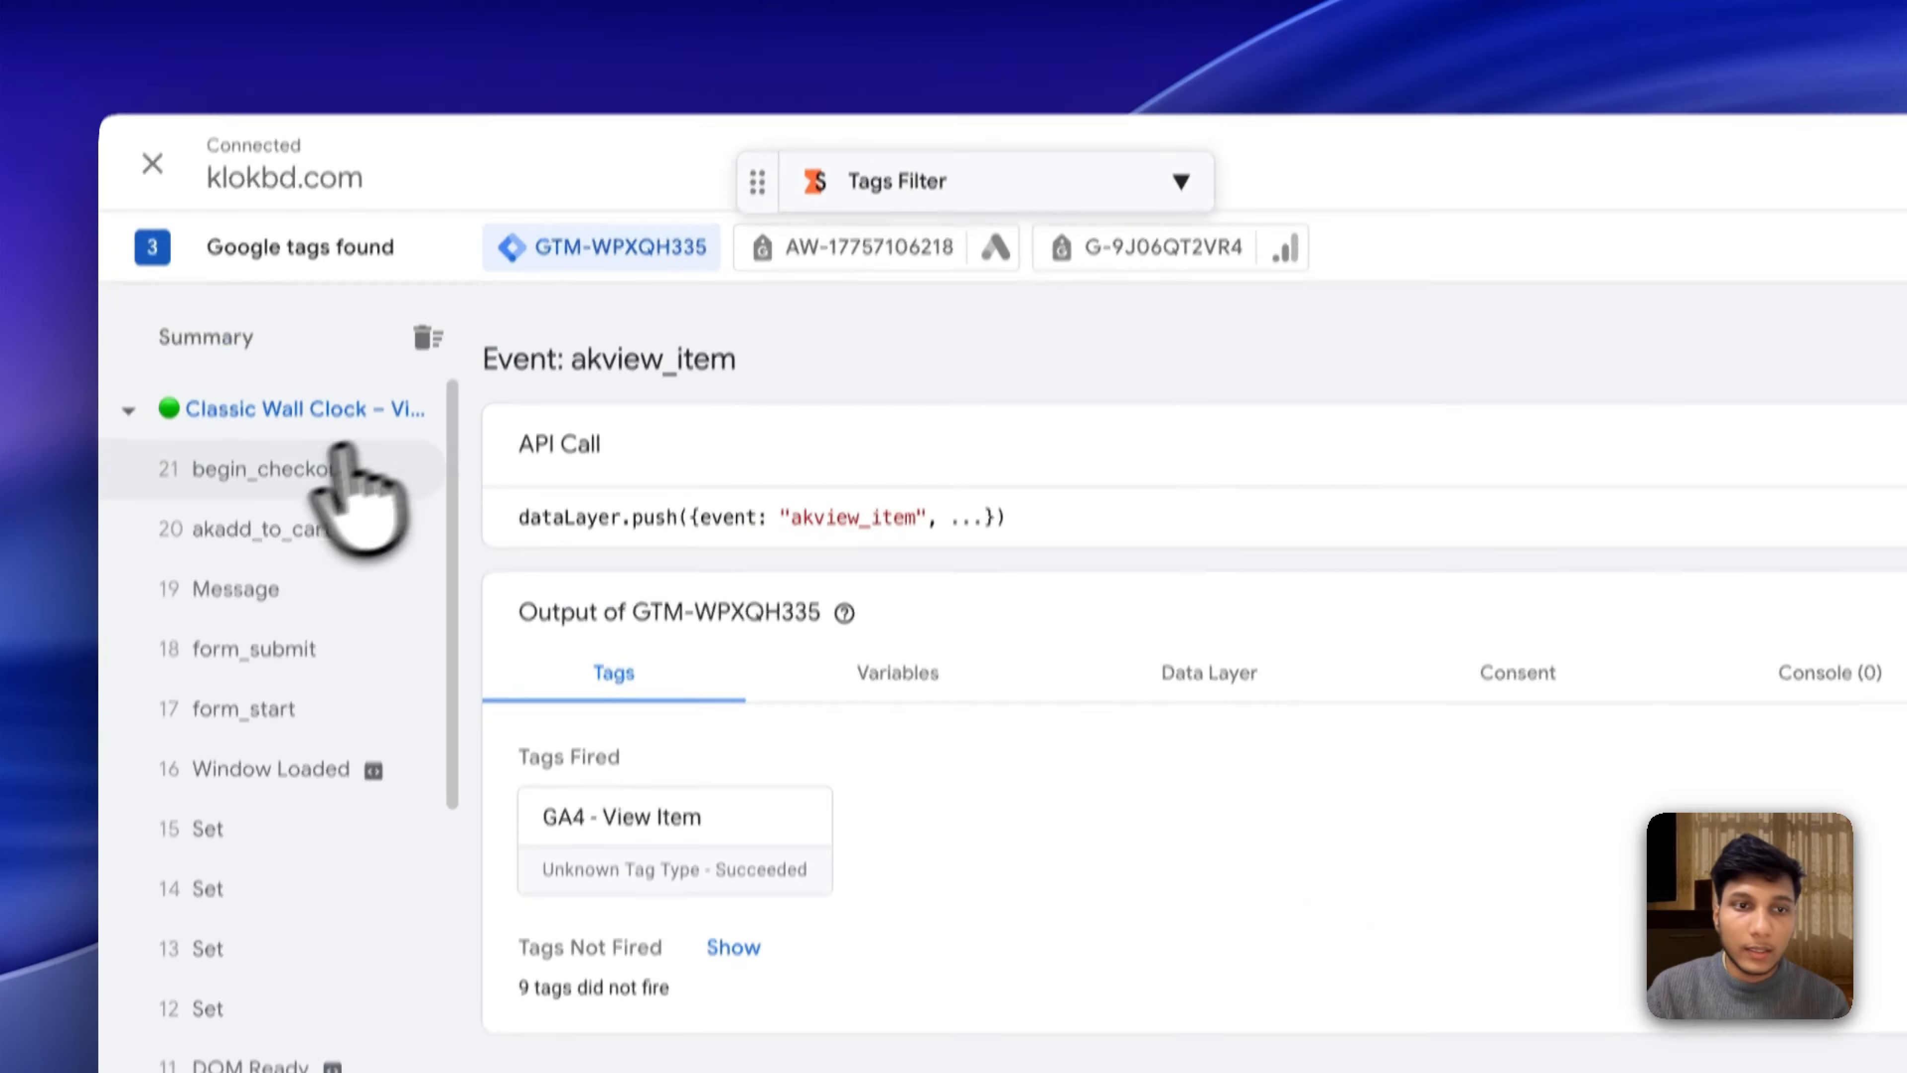
In Tag Assistant, inspect the tags fired on begin_checkout and akadd_to_cart, including the Google Ads - Add to Cart tag's details.
left_click(330, 473)
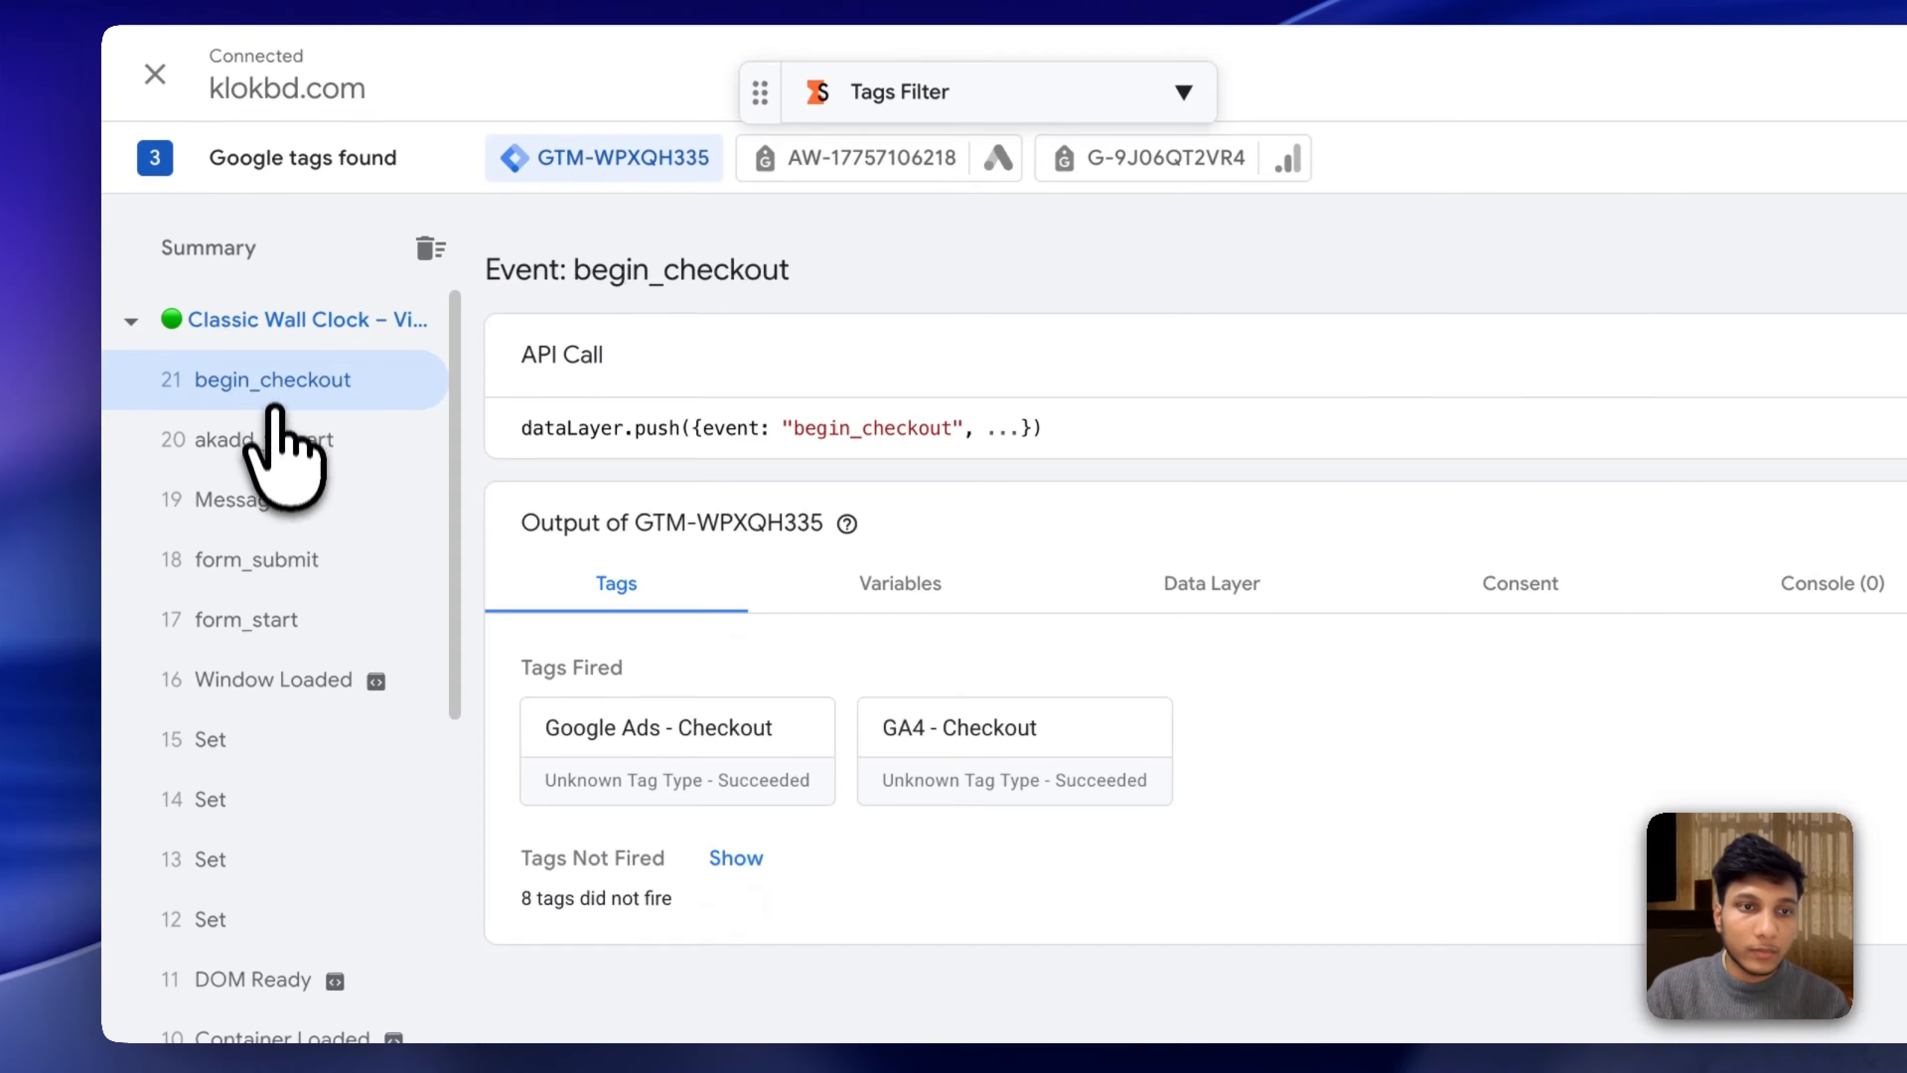
left_click(330, 532)
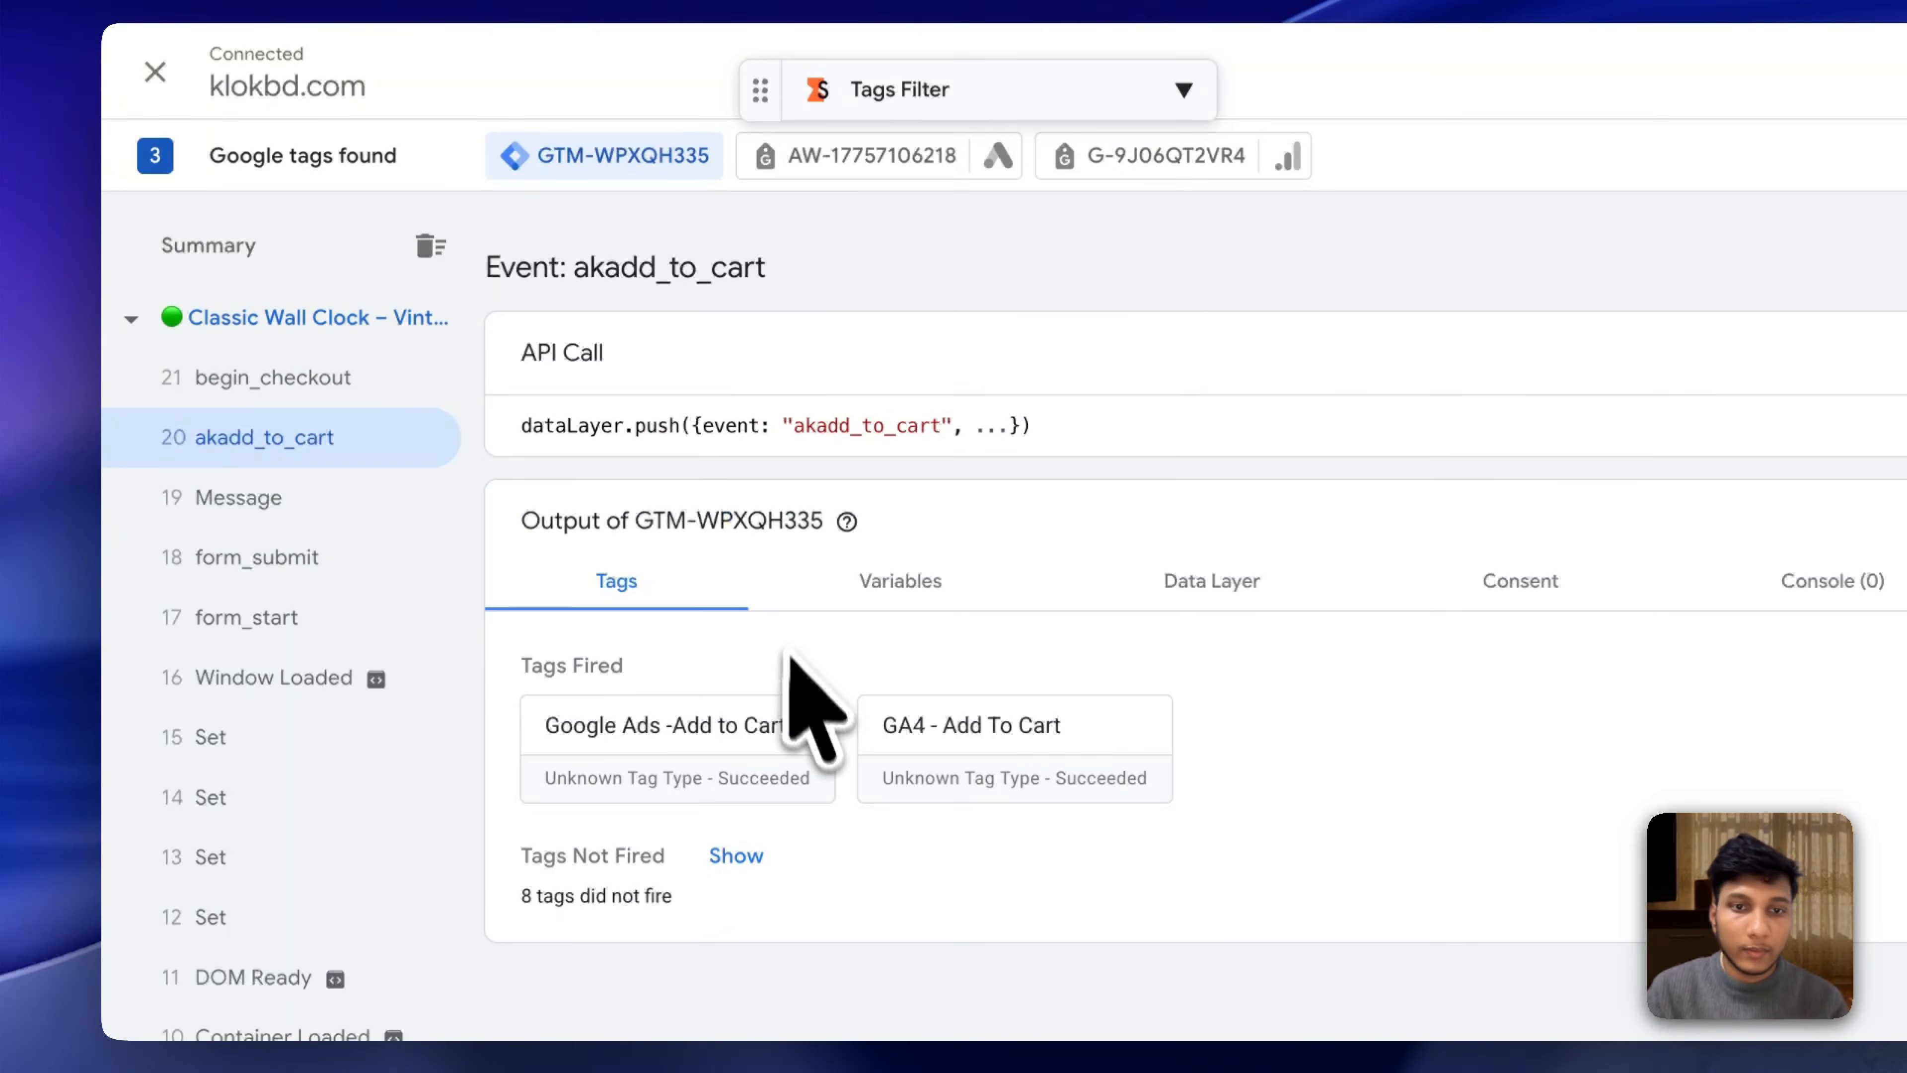
left_click(1004, 709)
left_click(259, 495)
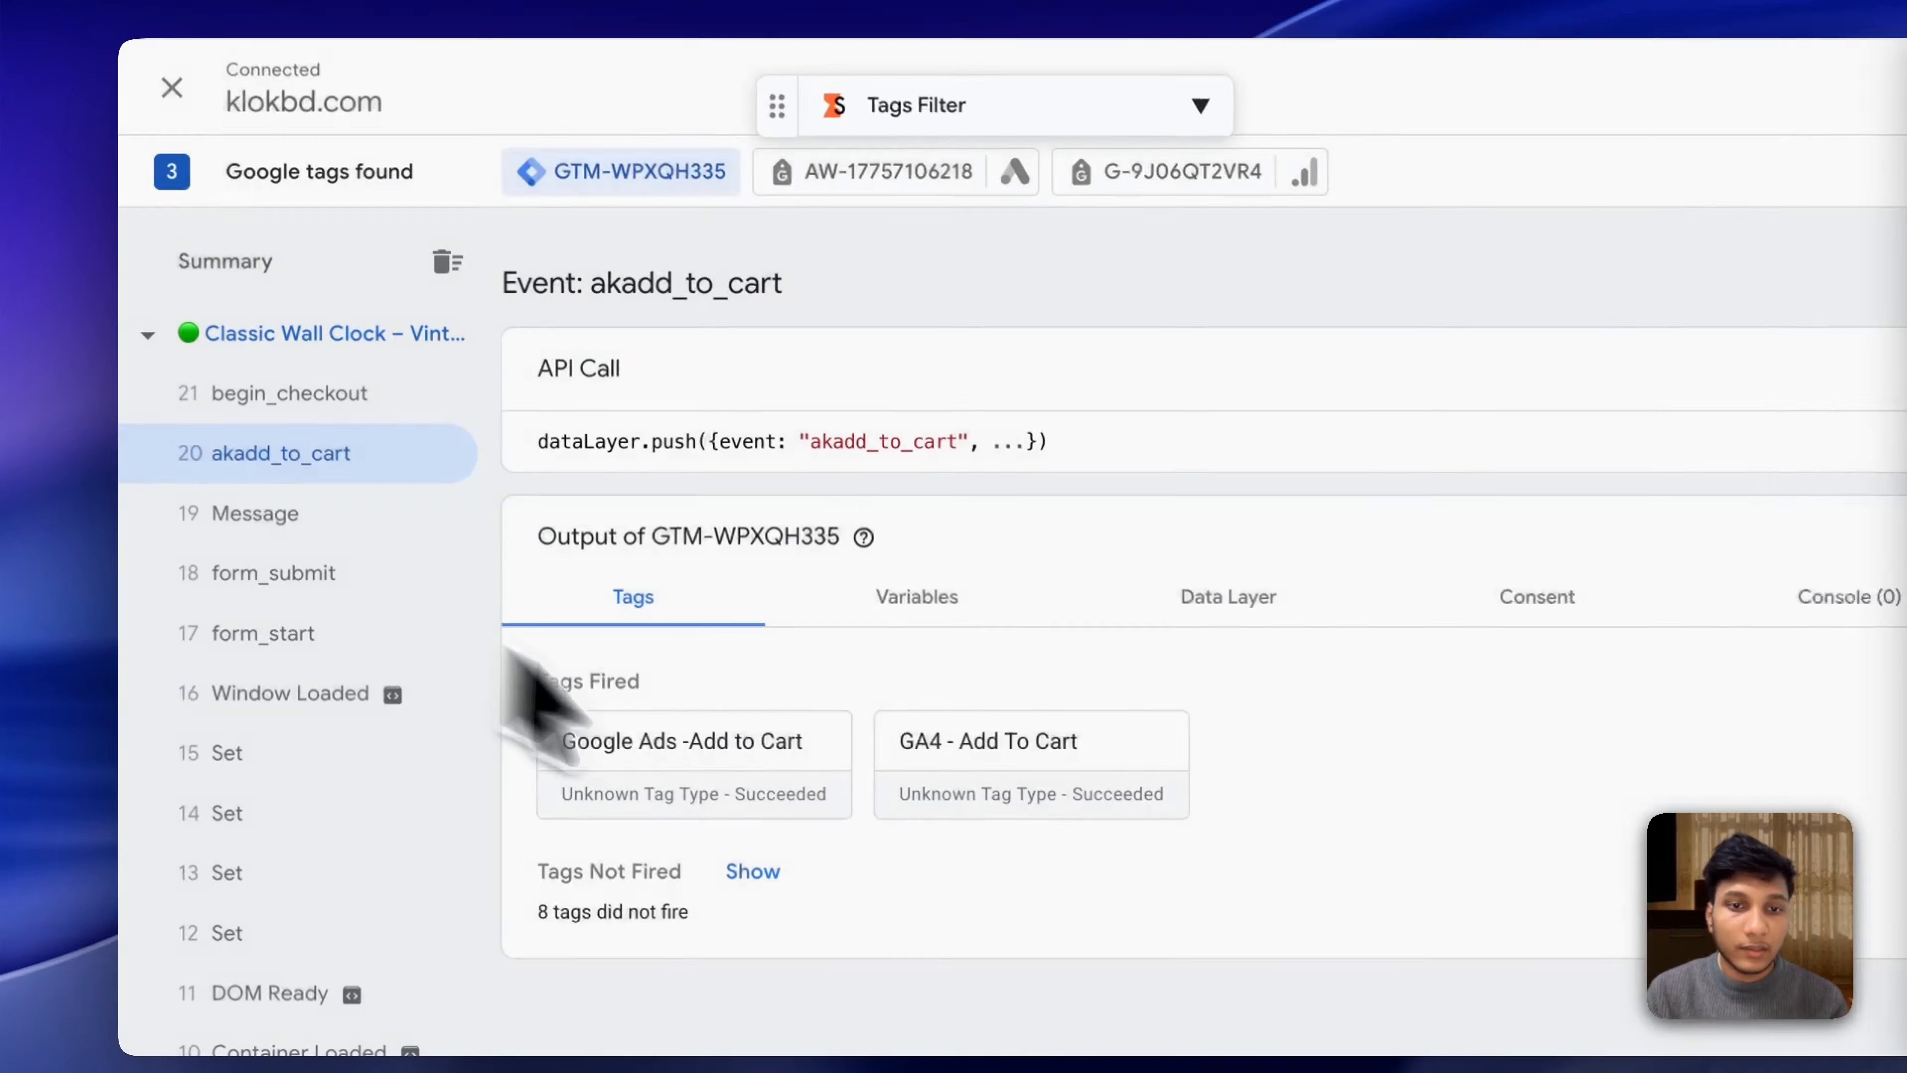
left_click(789, 781)
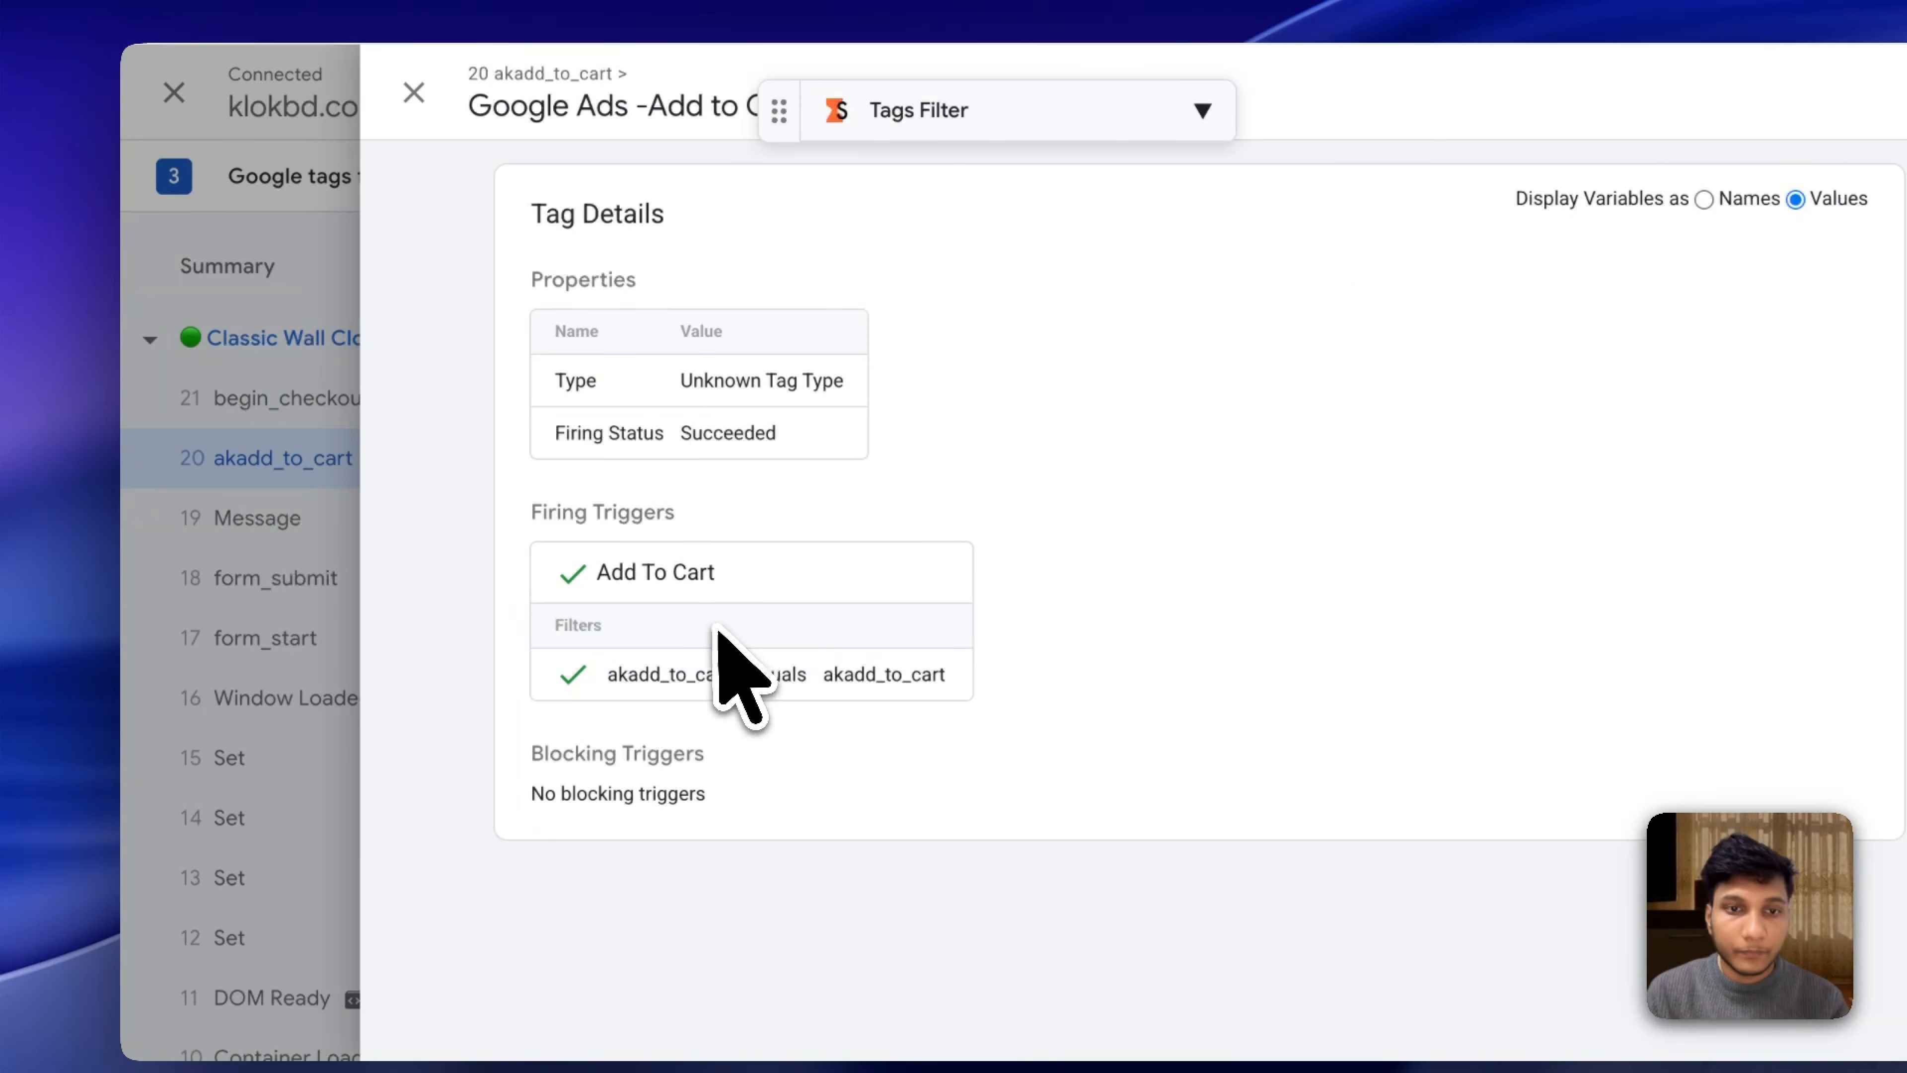
left_click(146, 443)
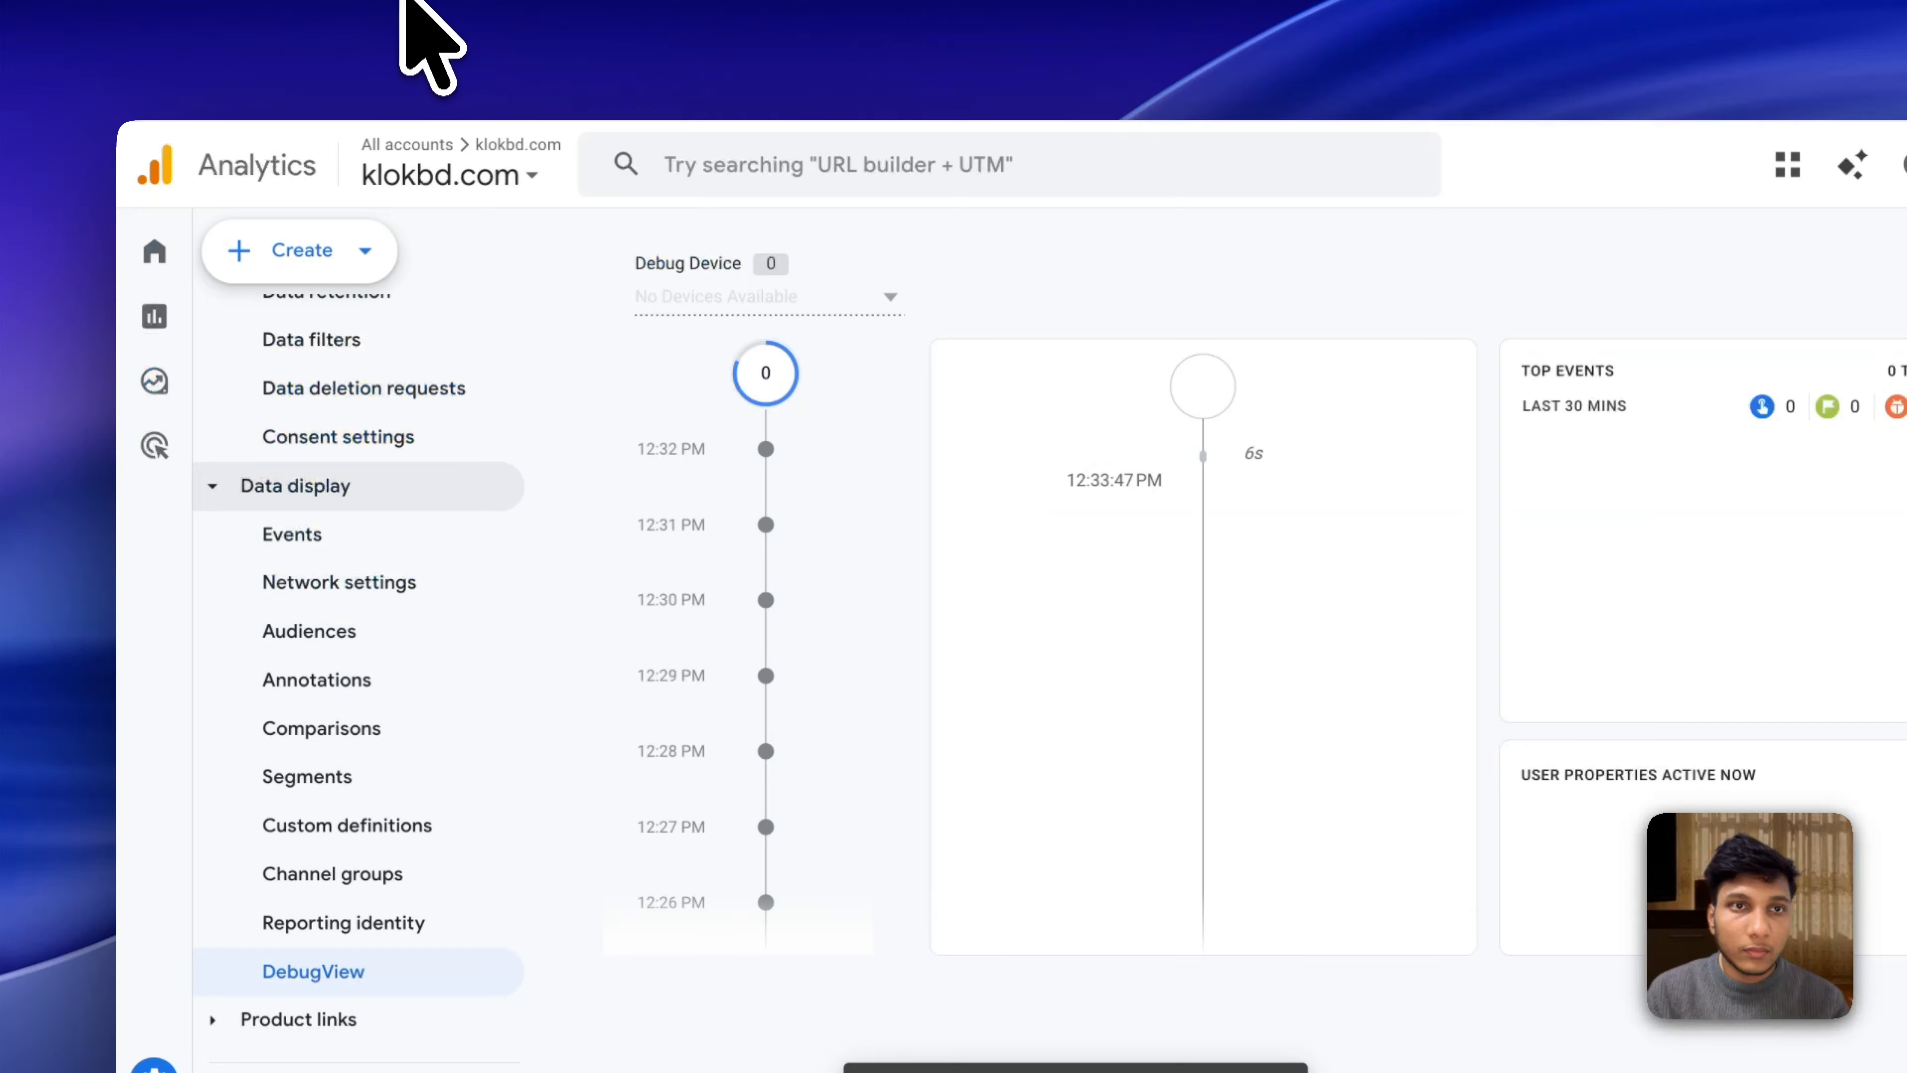
In Google Analytics, reload DebugView, select the Apple debug device and examine its event timeline.
left_click(832, 229)
left_click(833, 233)
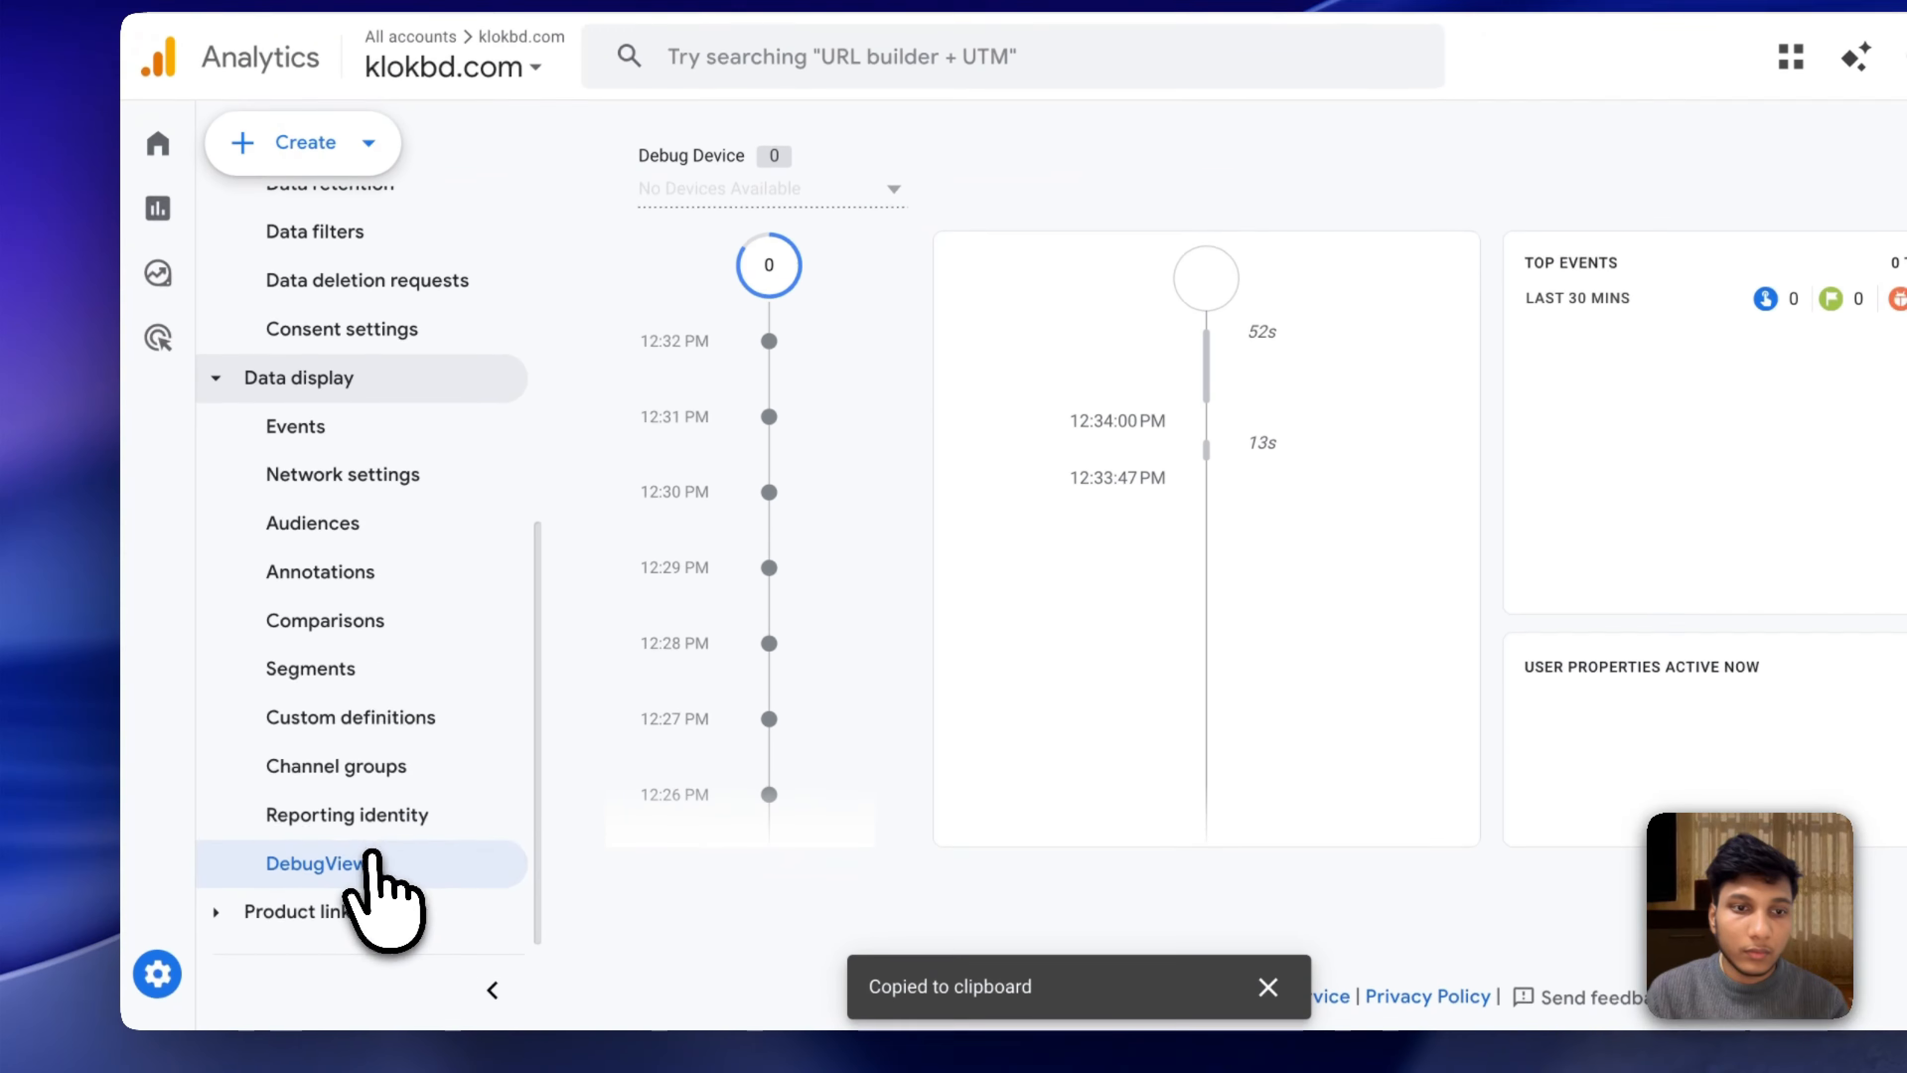
left_click(316, 900)
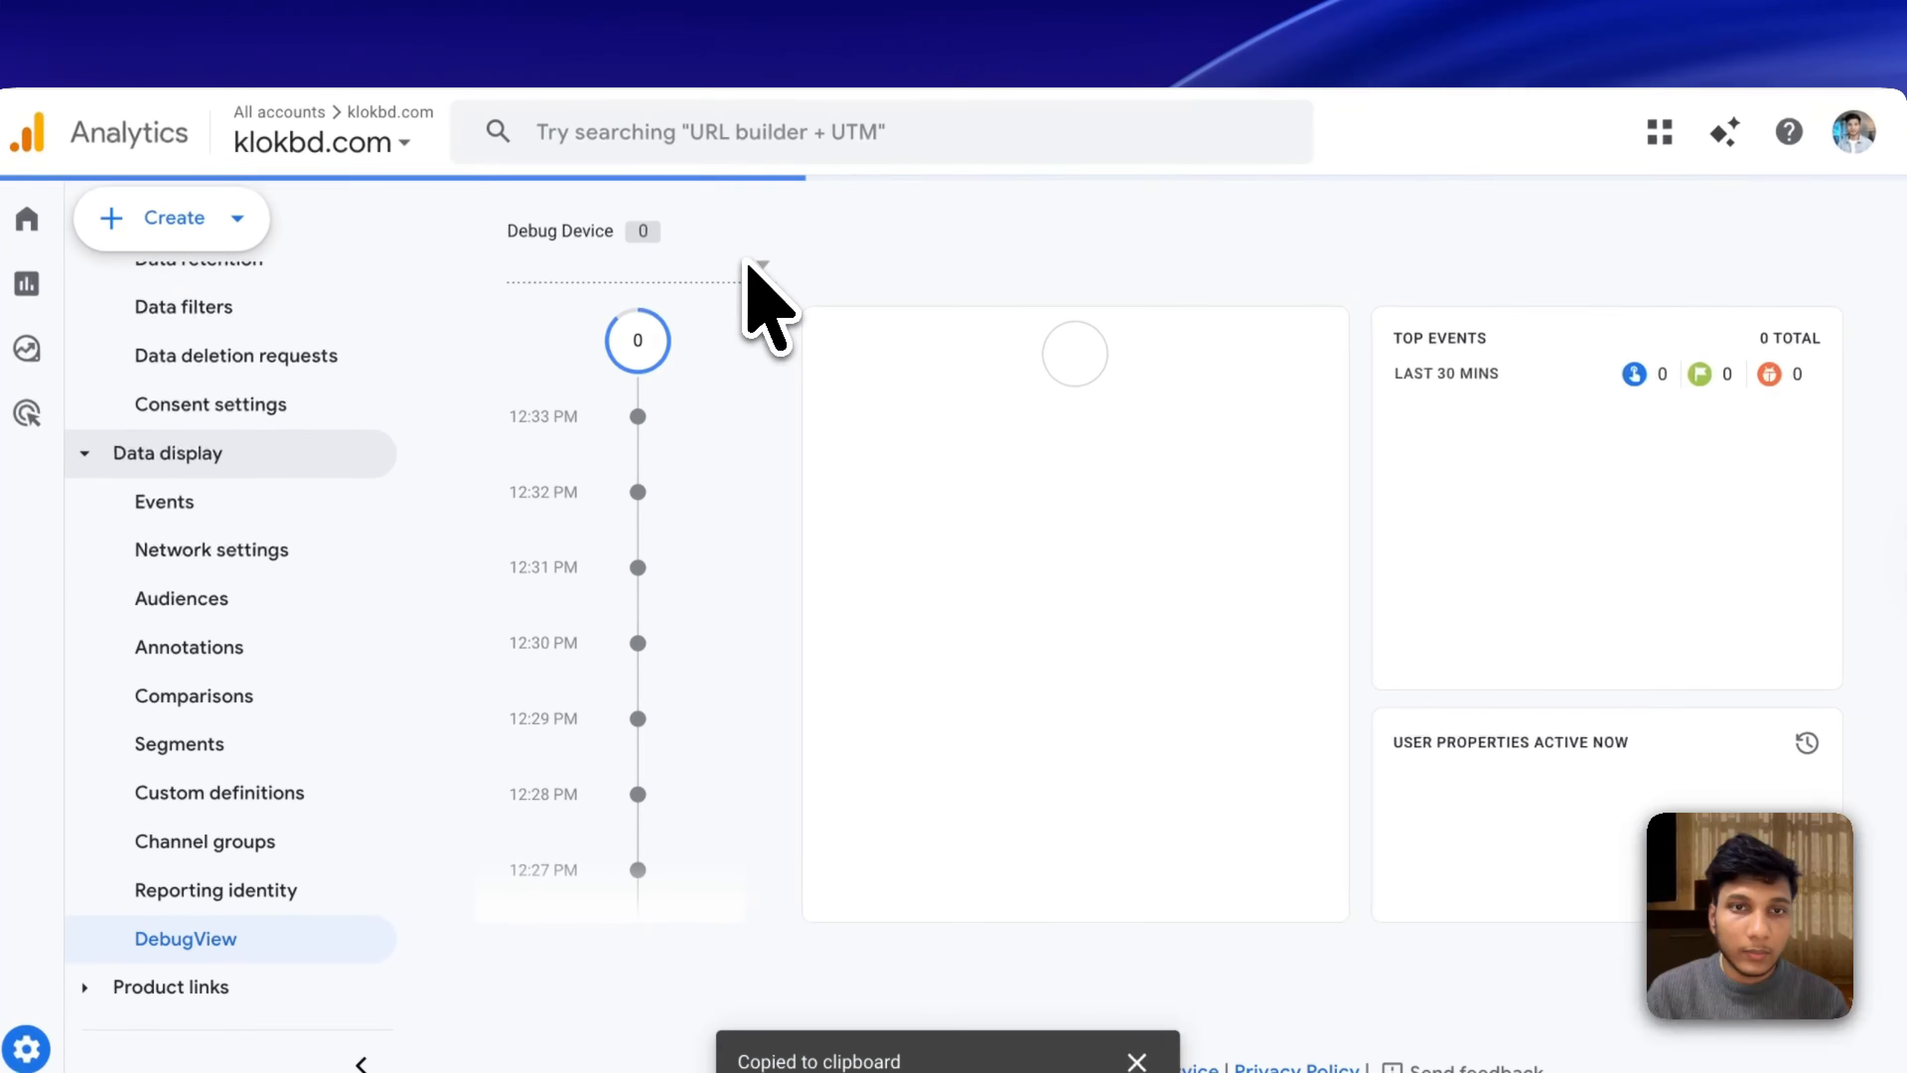
left_click(721, 275)
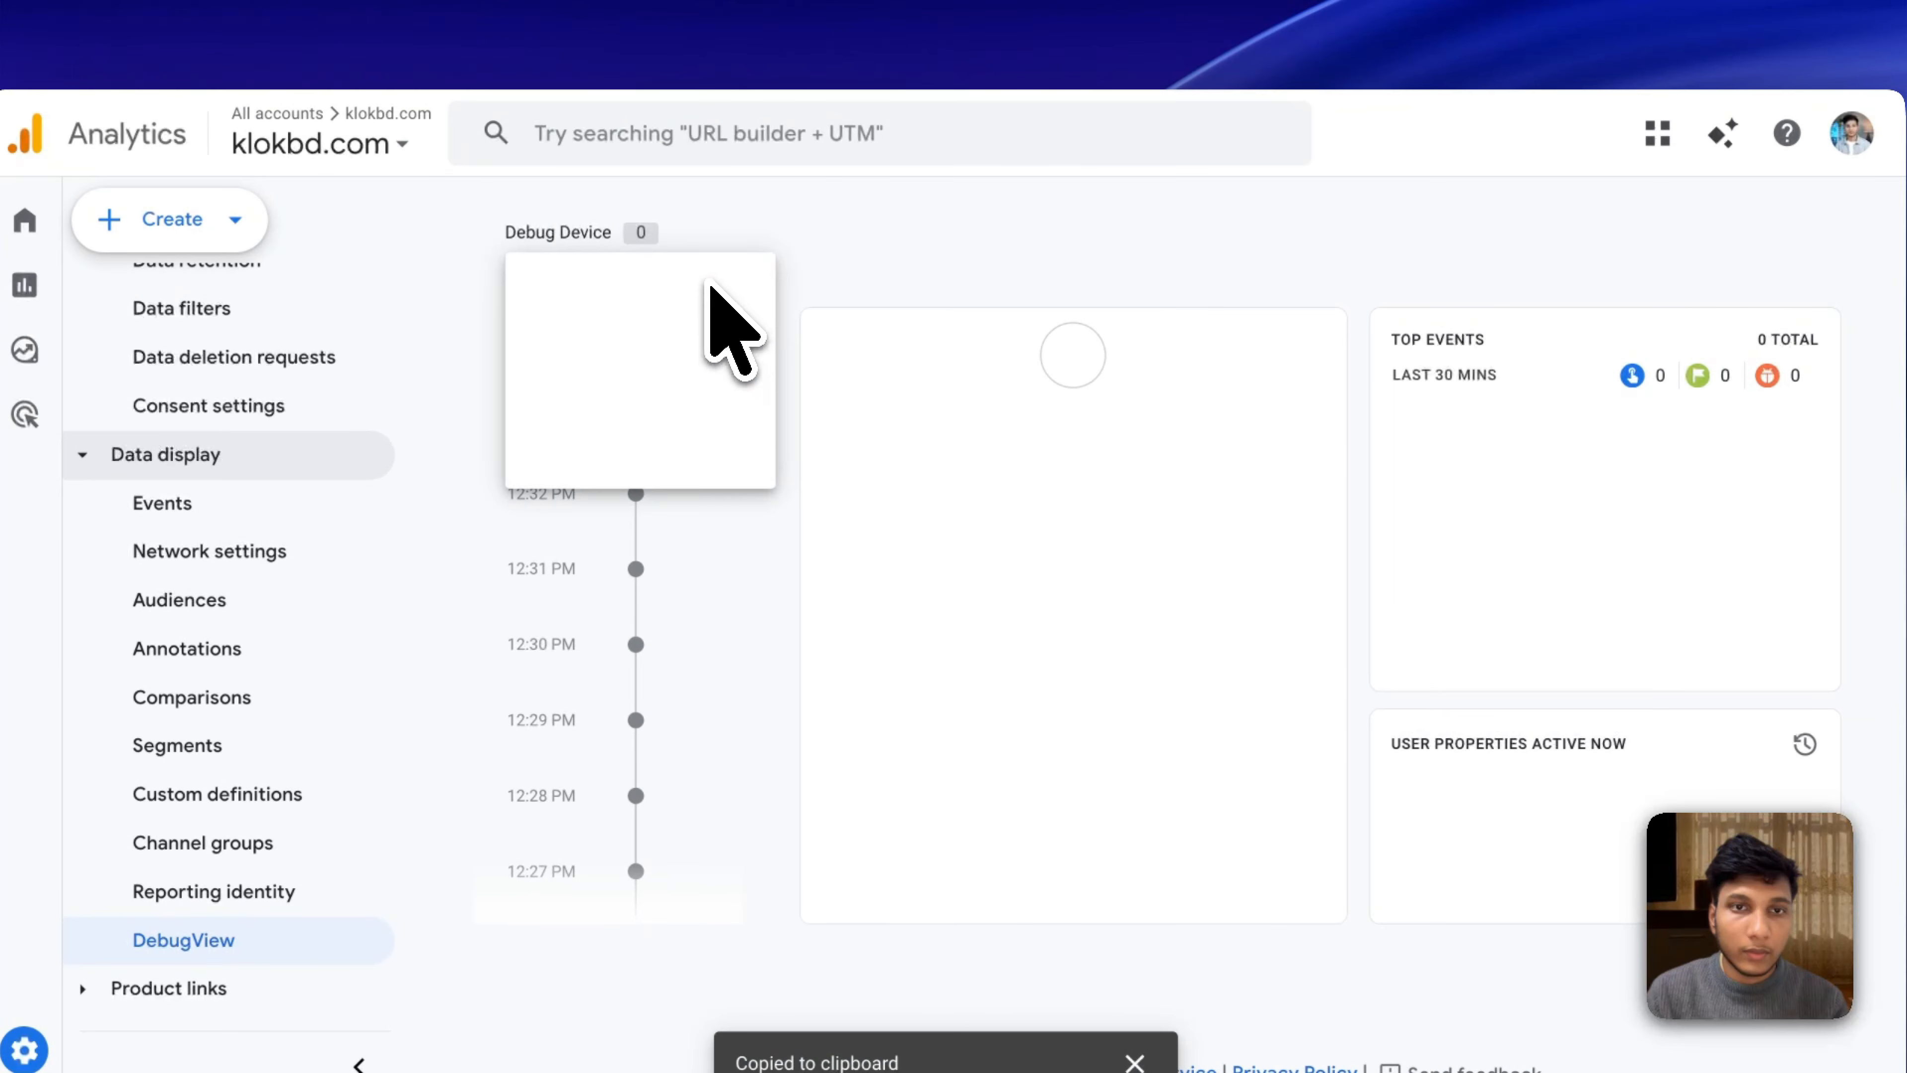
left_click(710, 282)
left_click(706, 281)
left_click(687, 277)
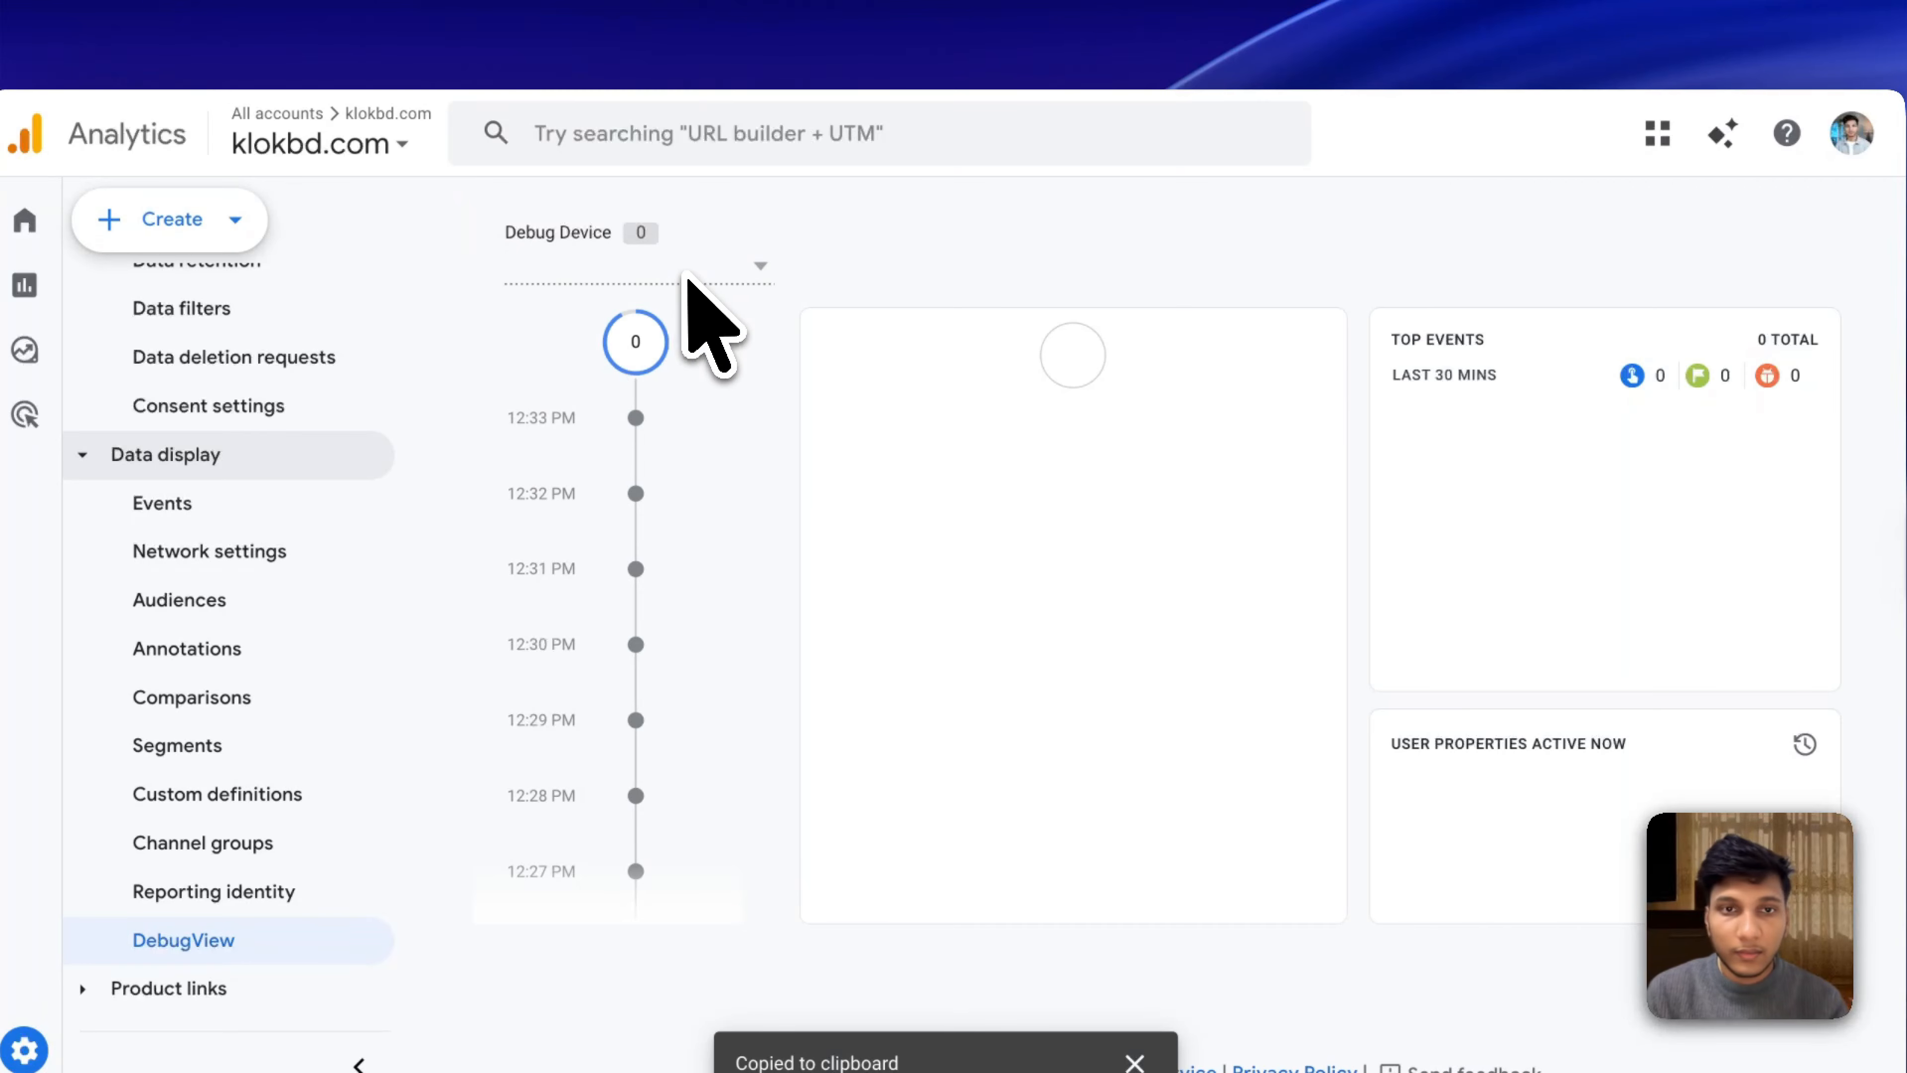
left_click(683, 276)
left_click(676, 260)
left_click(708, 267)
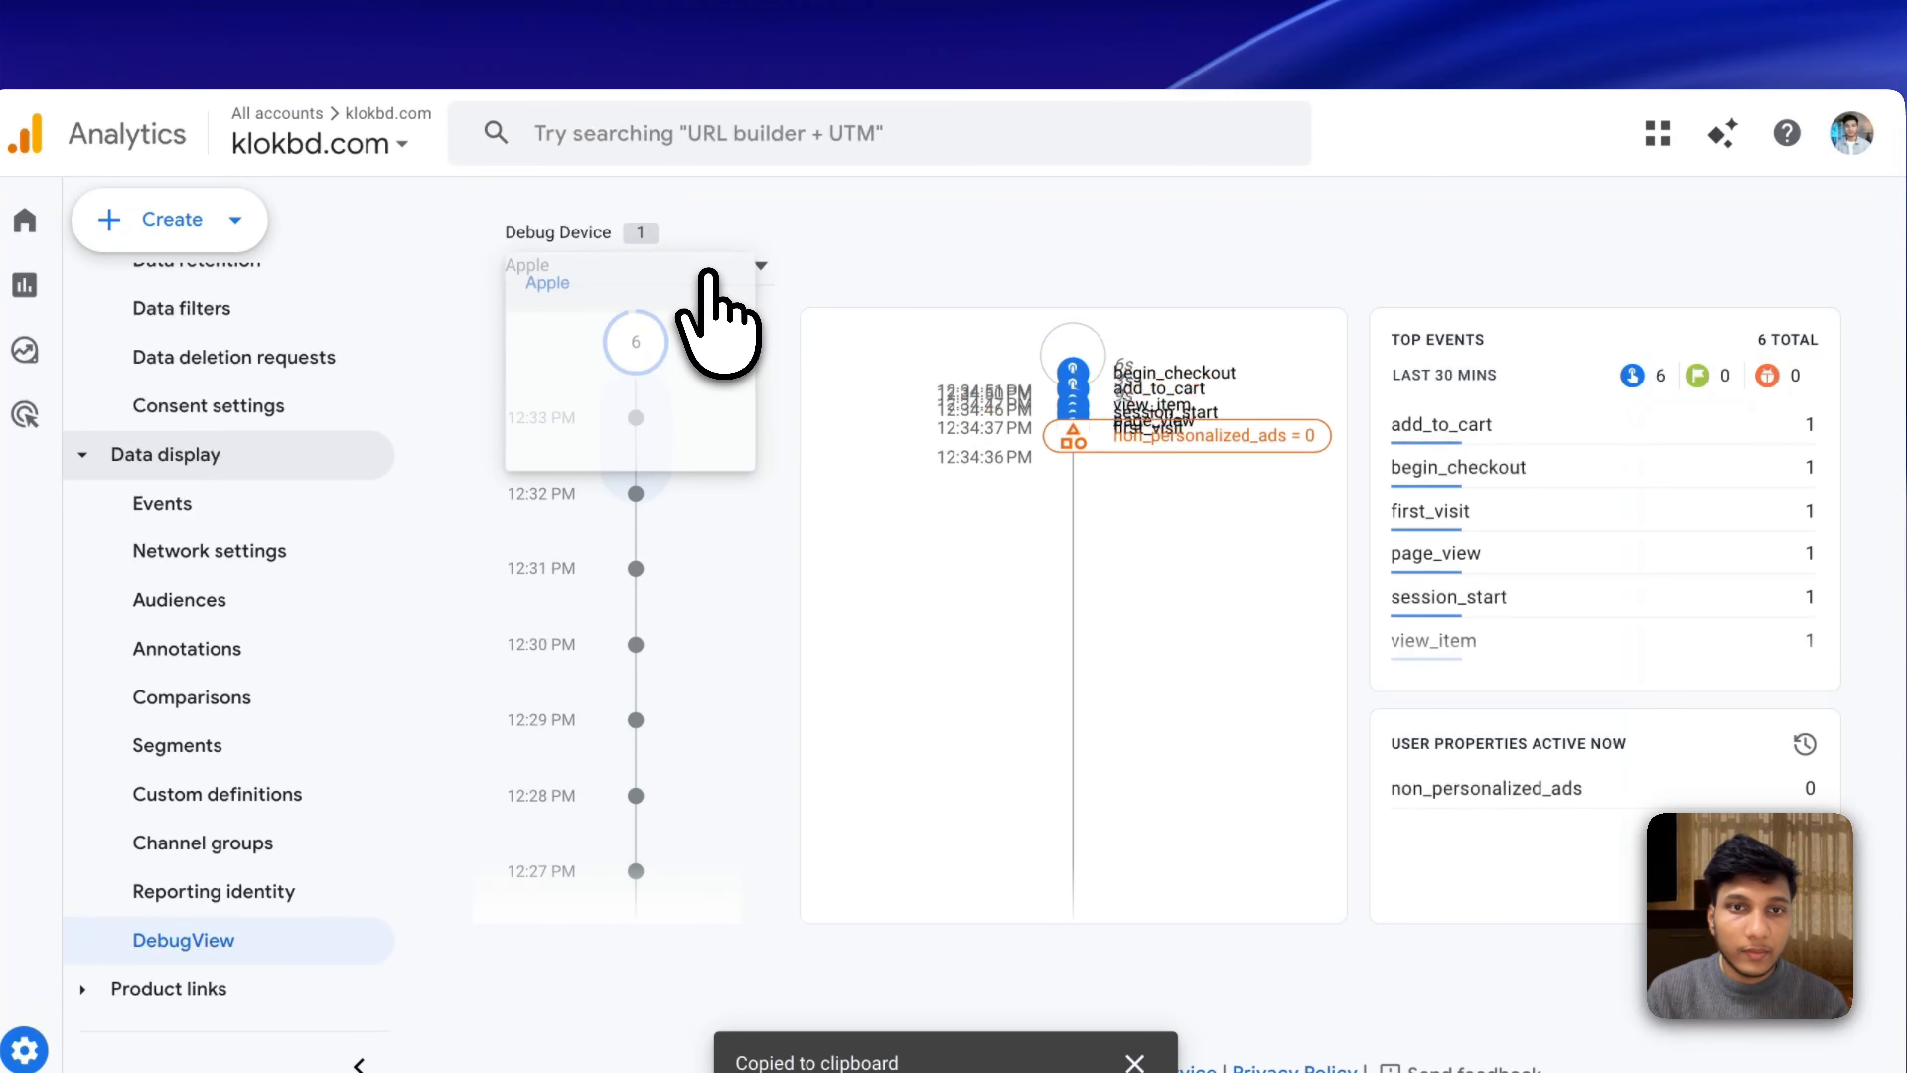
left_click(712, 277)
scroll(1231, 526, "down", 4)
scroll(1194, 654, "up", 3)
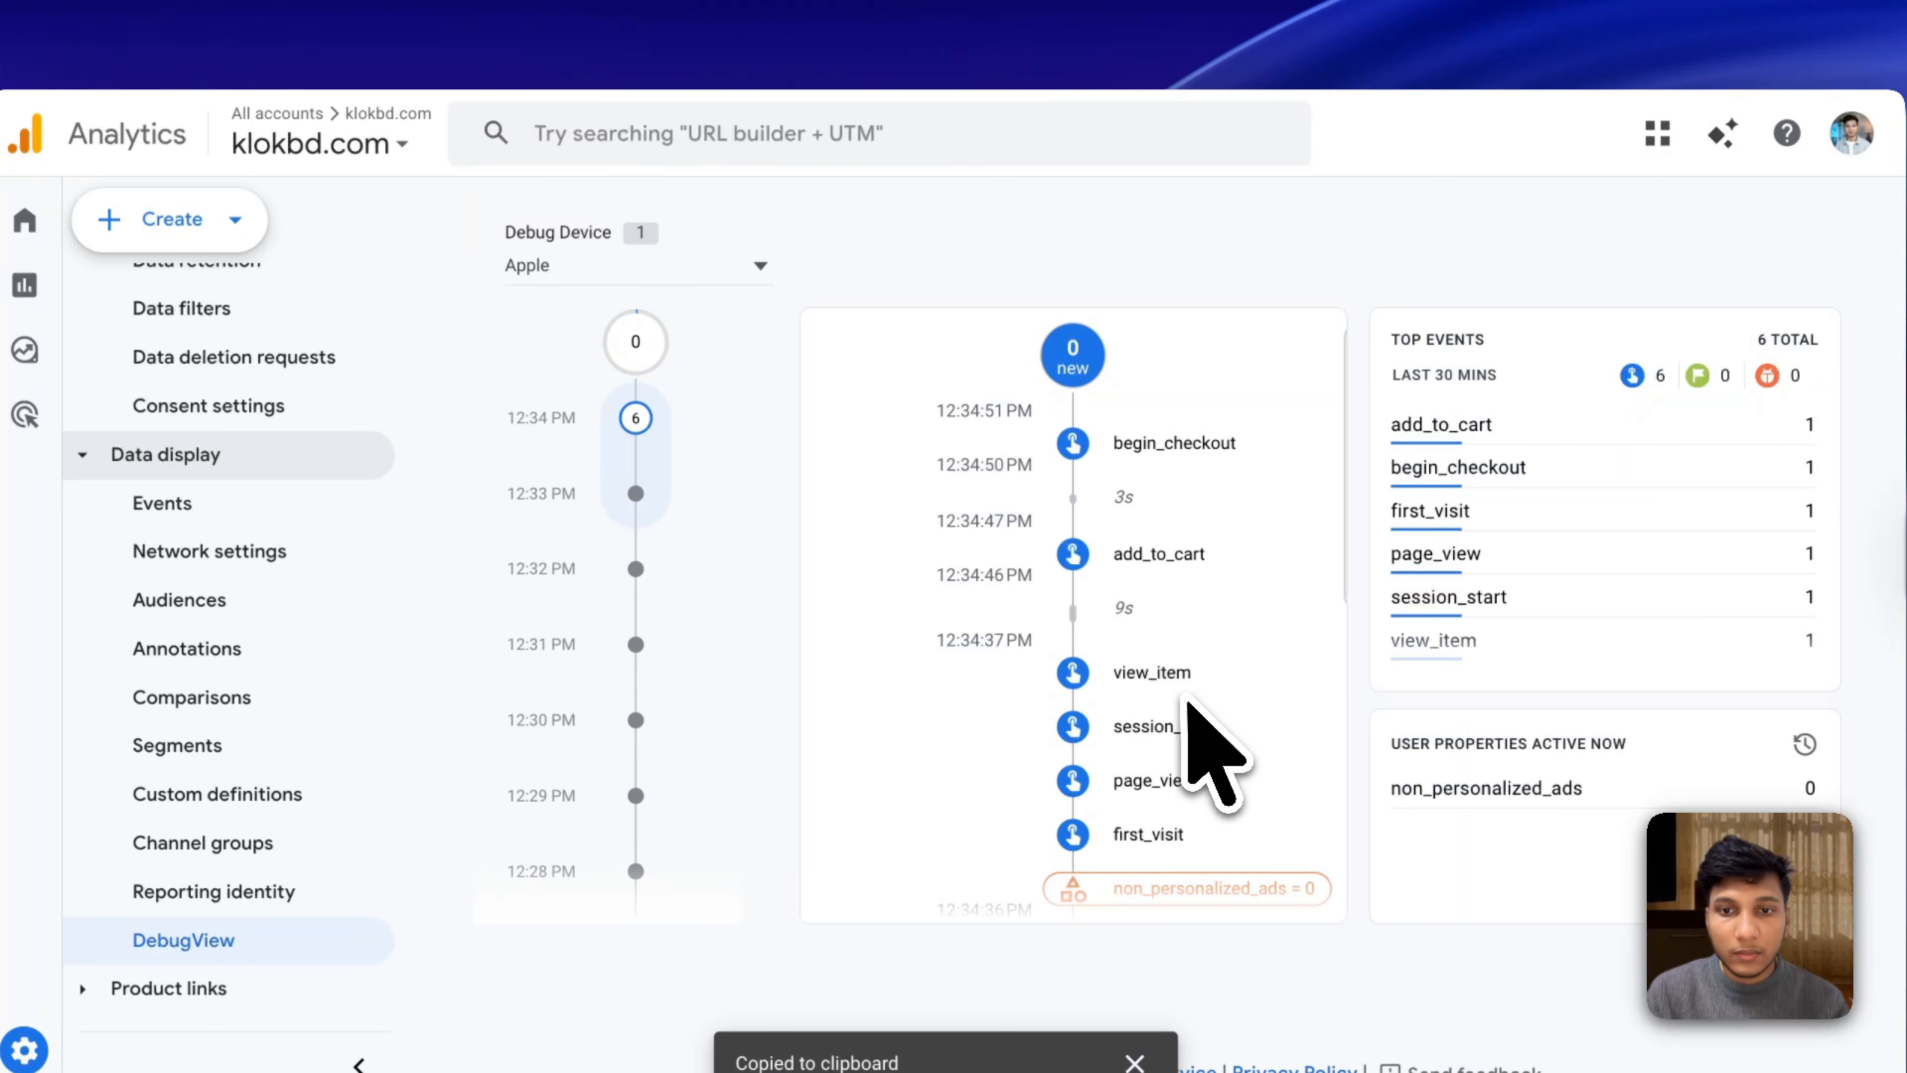
Switch to the store, fill the cash-on-delivery form with the saved test contact details and place the order.
left_click(691, 2)
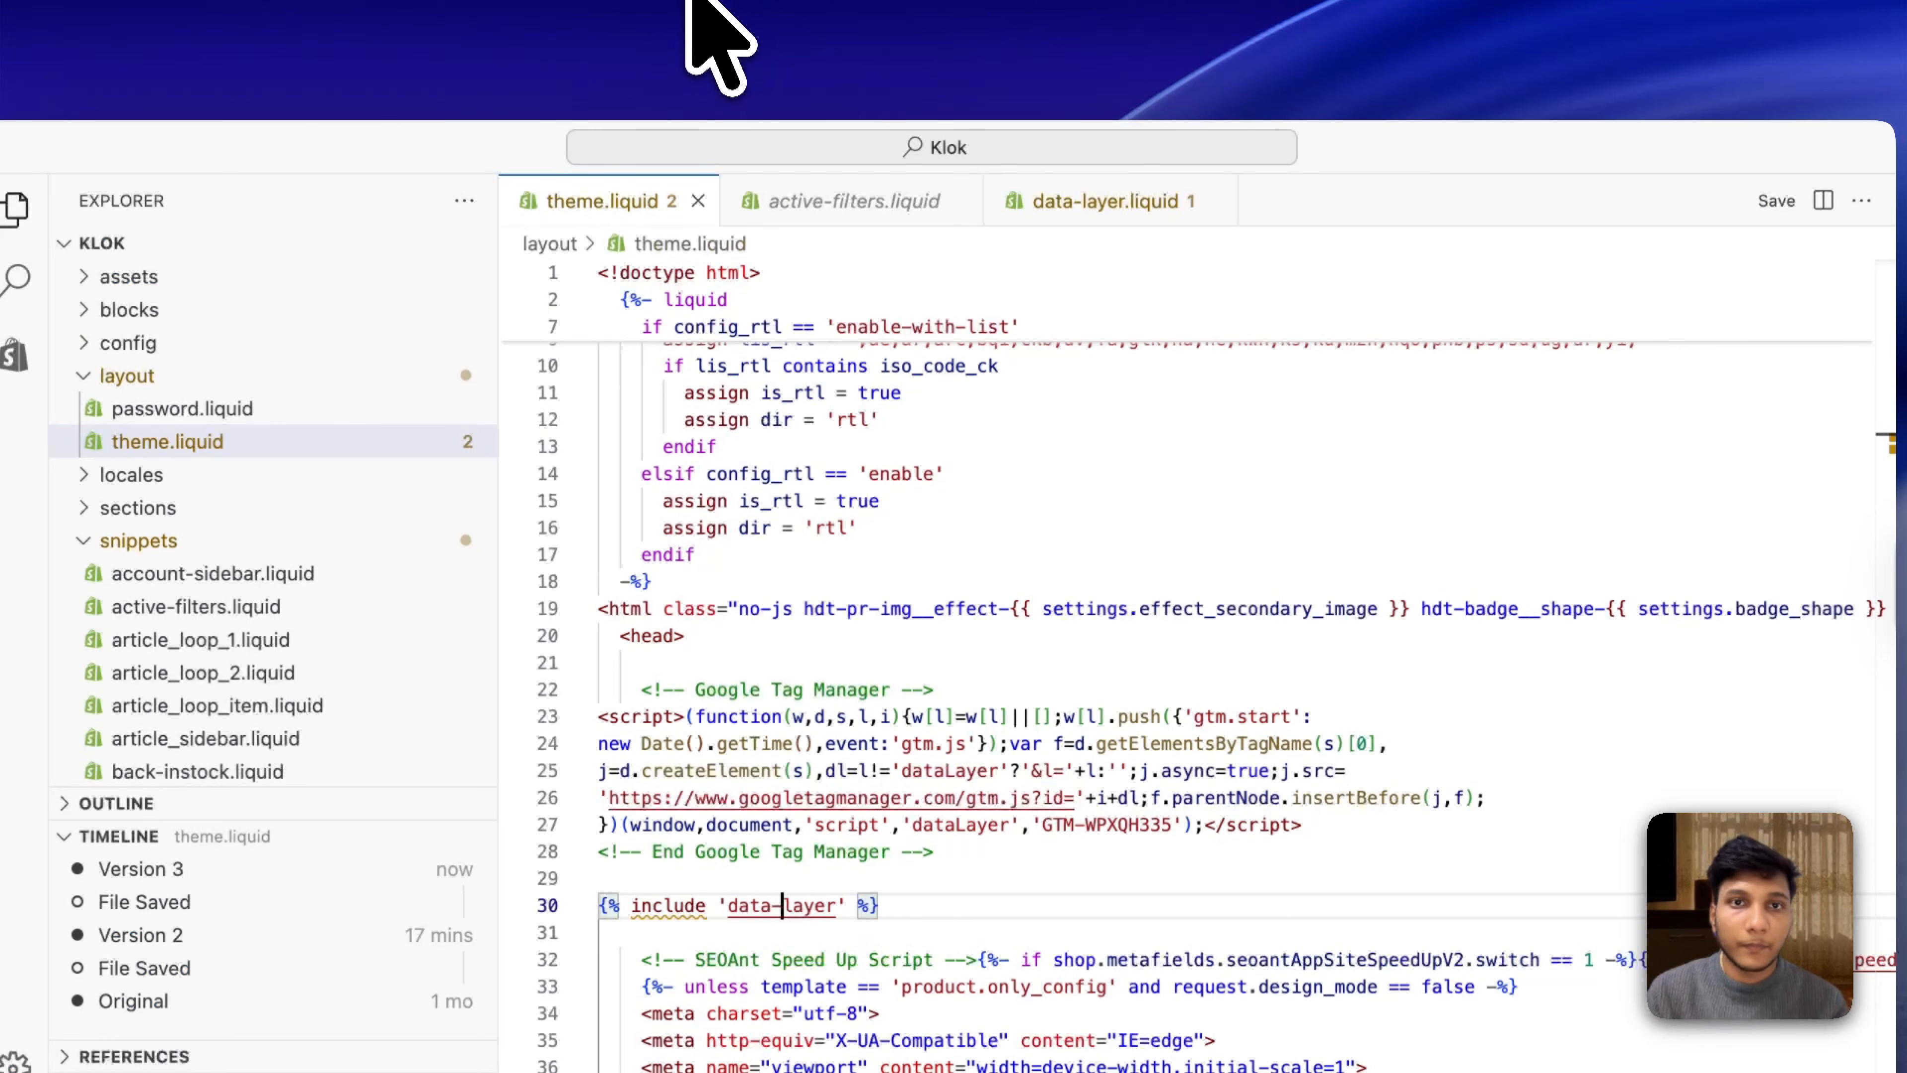
left_click(825, 1)
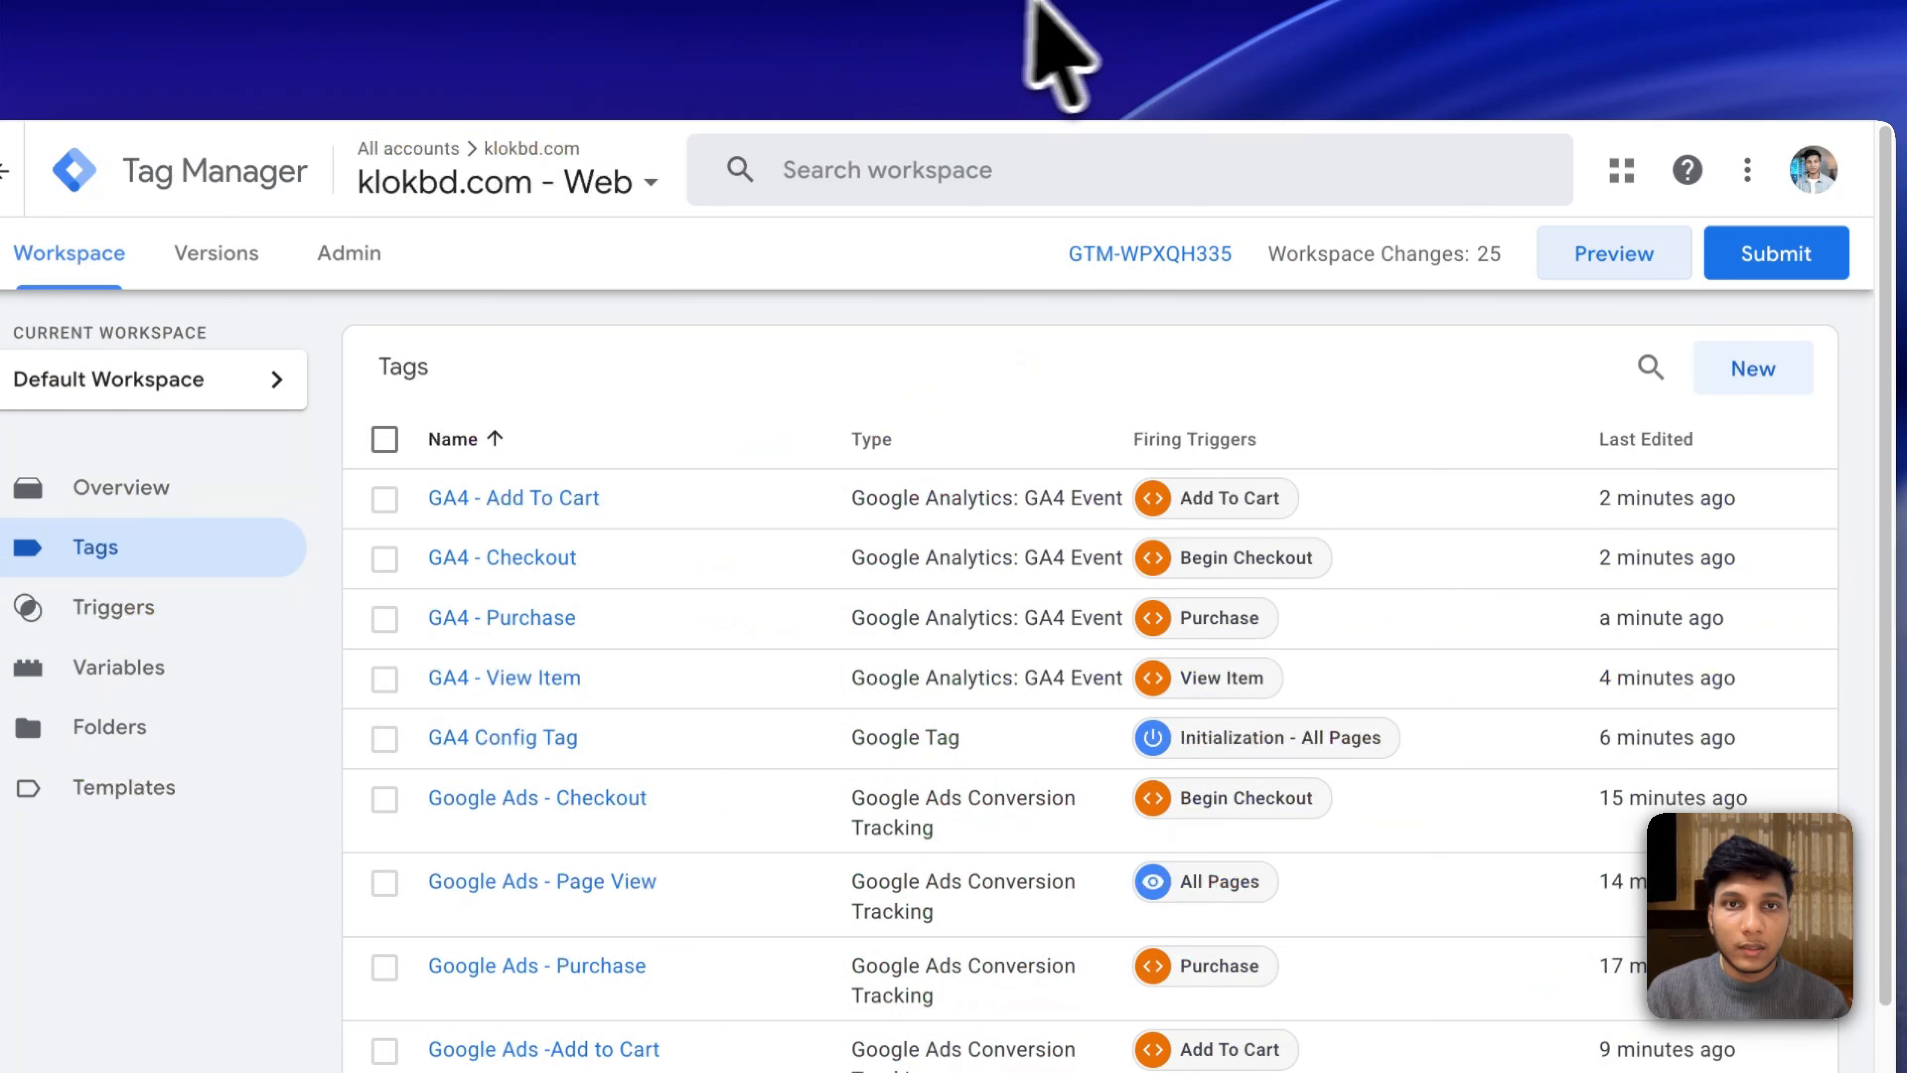
left_click(1095, 1)
left_click(1018, 329)
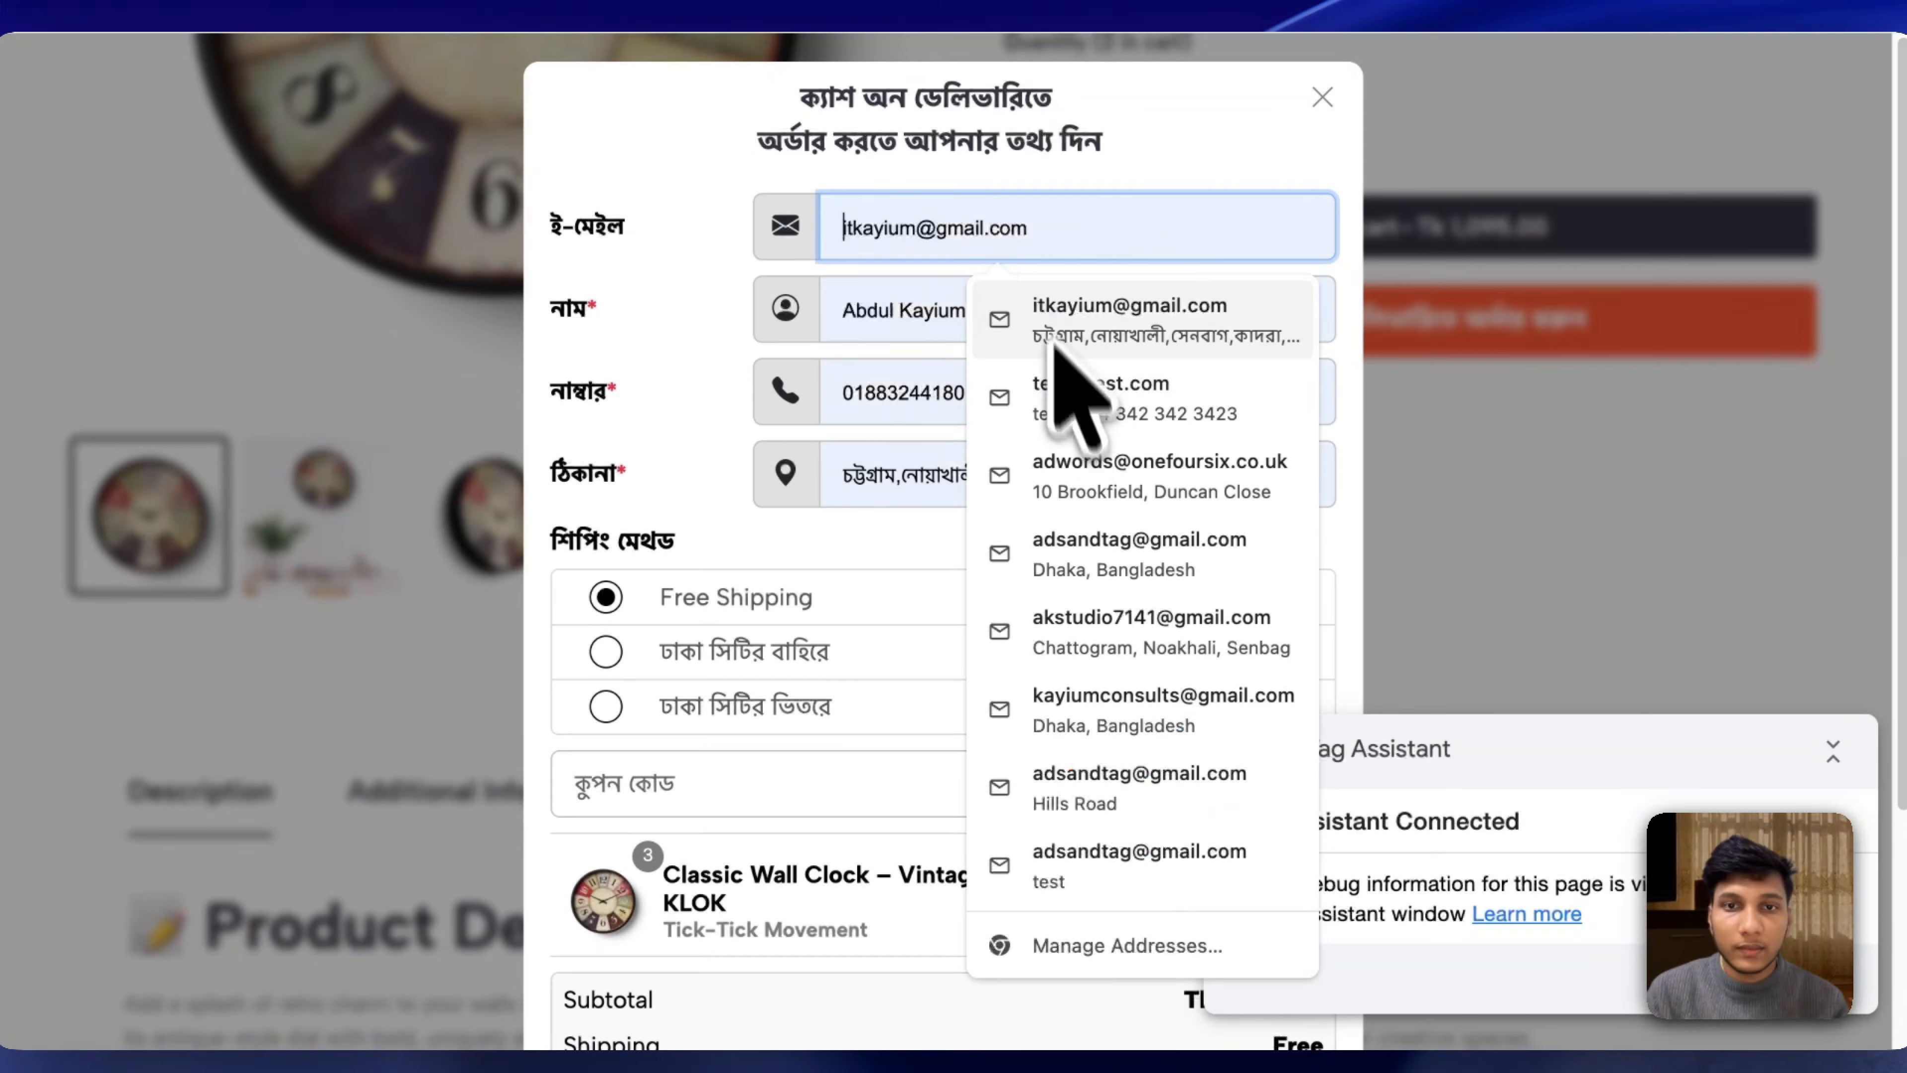
left_click(1033, 475)
scroll(976, 563, "down", 5)
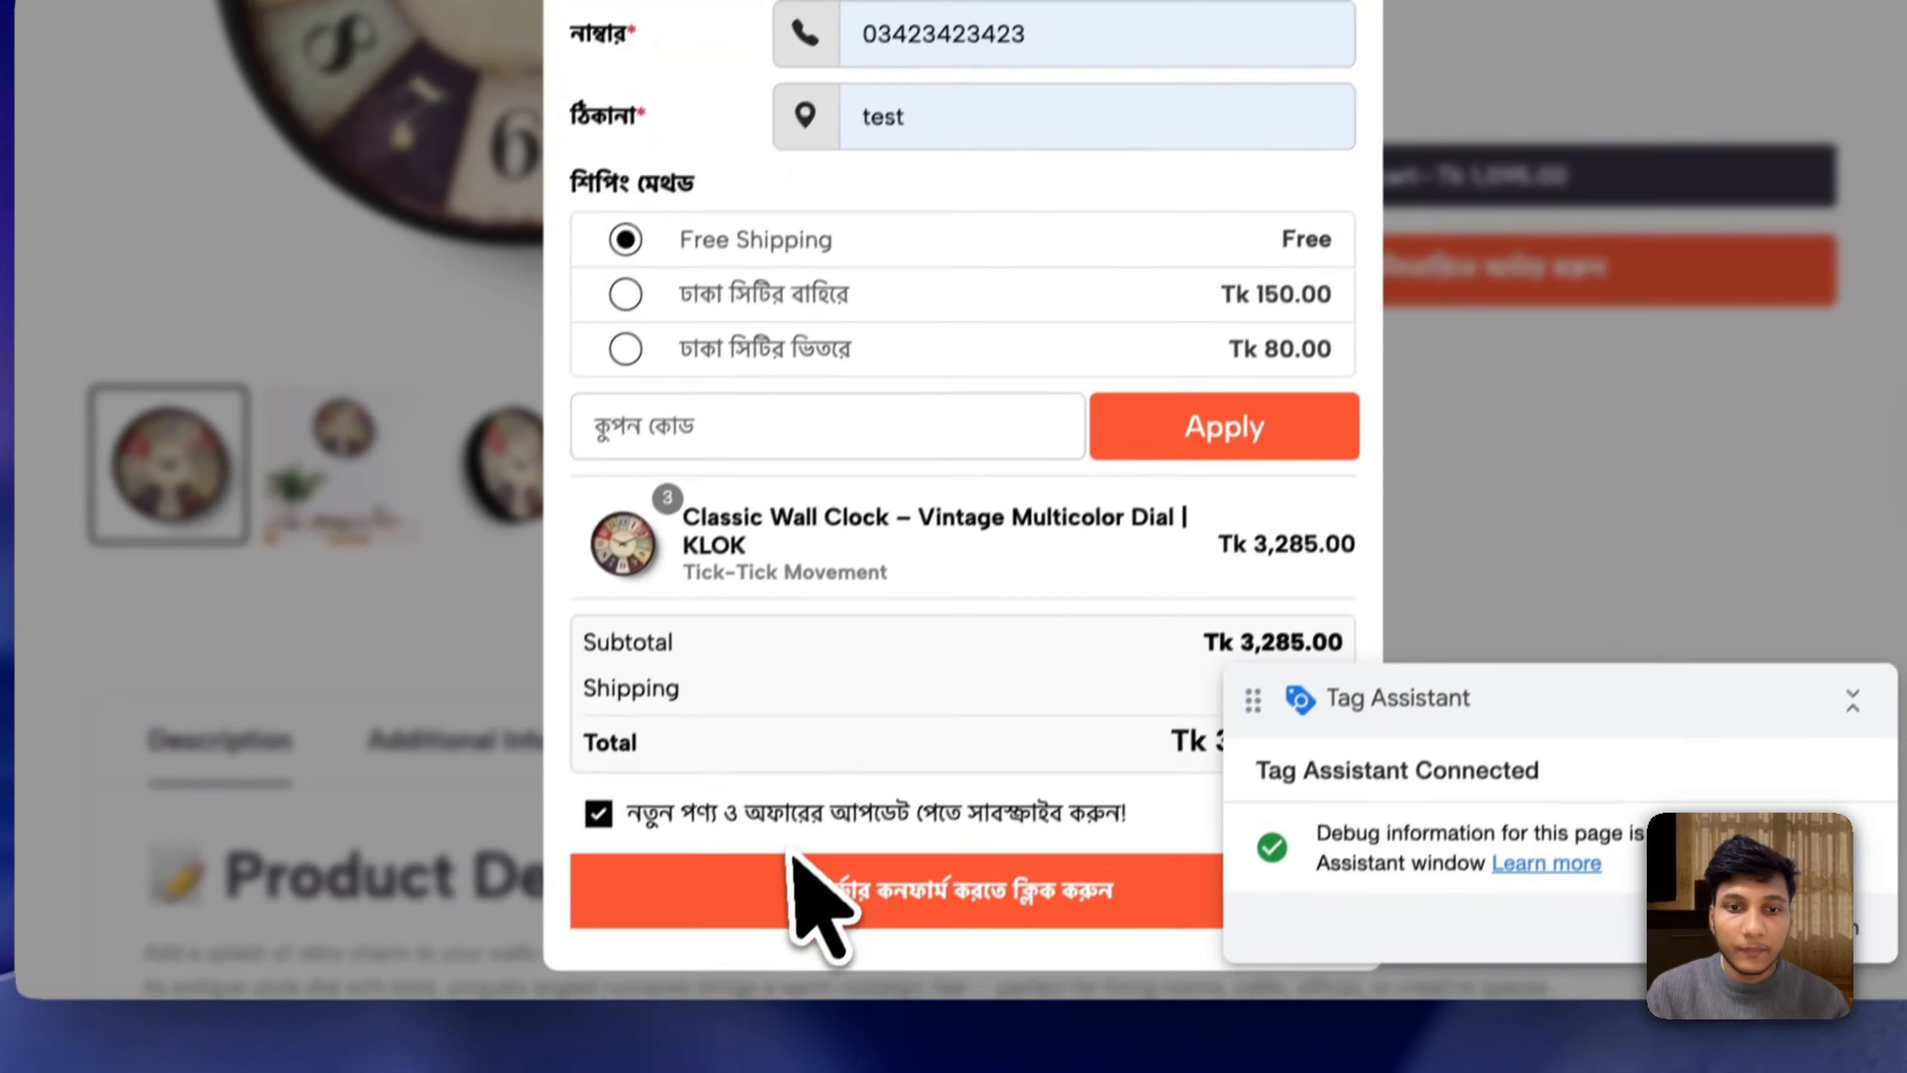
left_click(762, 920)
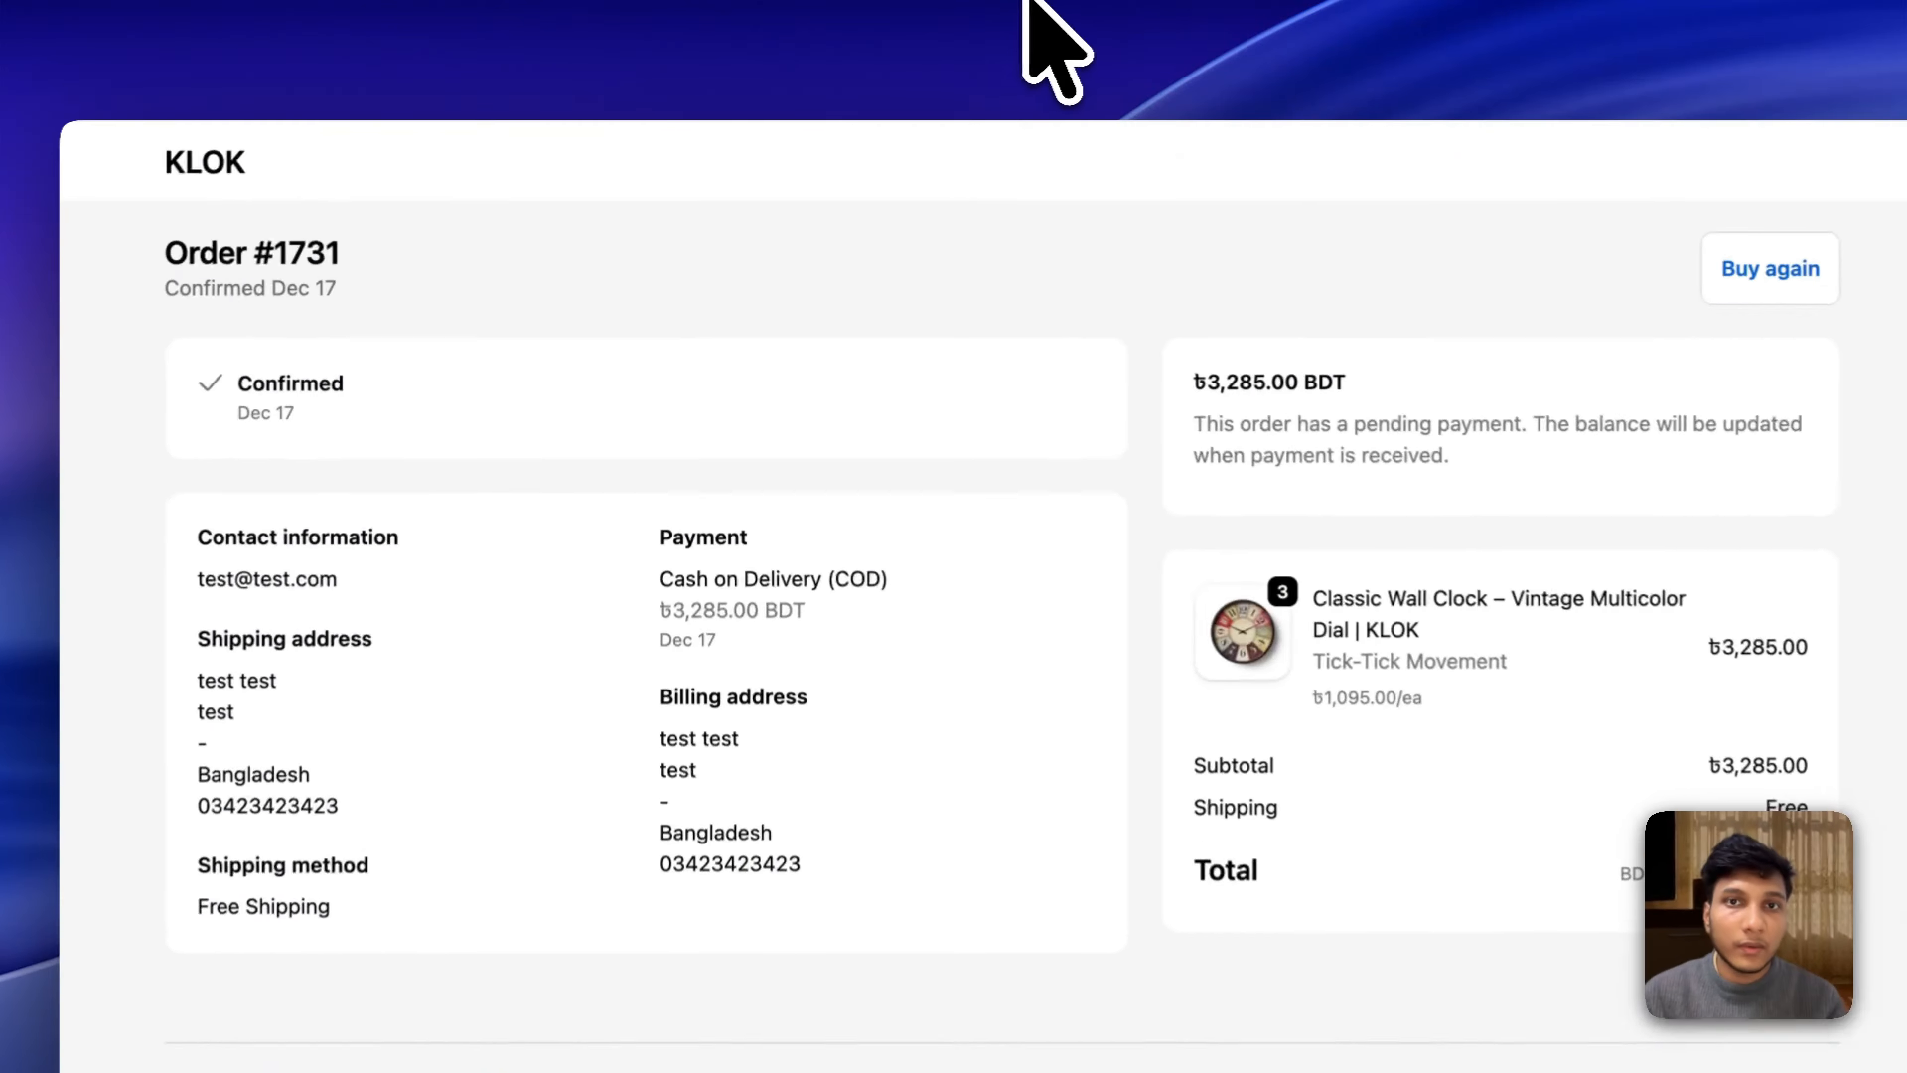
In Tag Assistant, inspect the purchase event and the details of its GA4 - Purchase tag.
left_click(1026, 5)
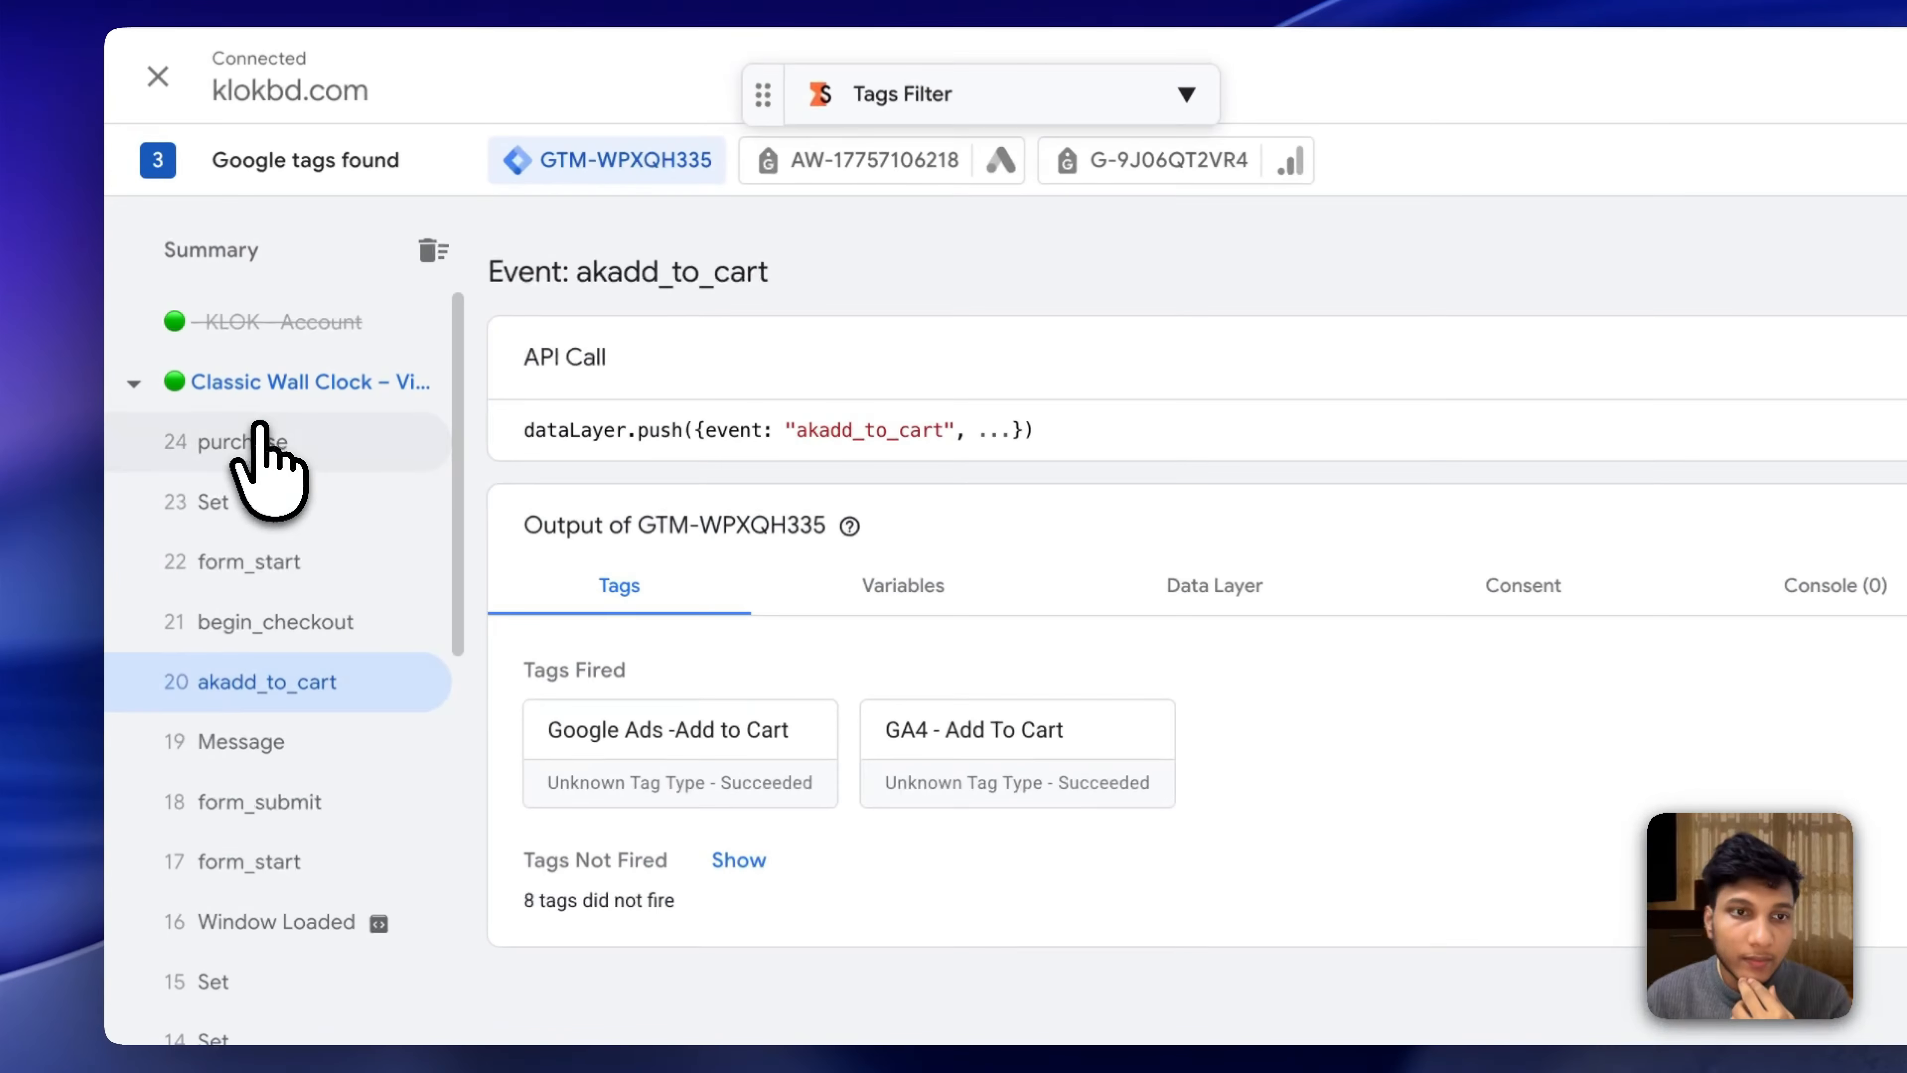
left_click(118, 407)
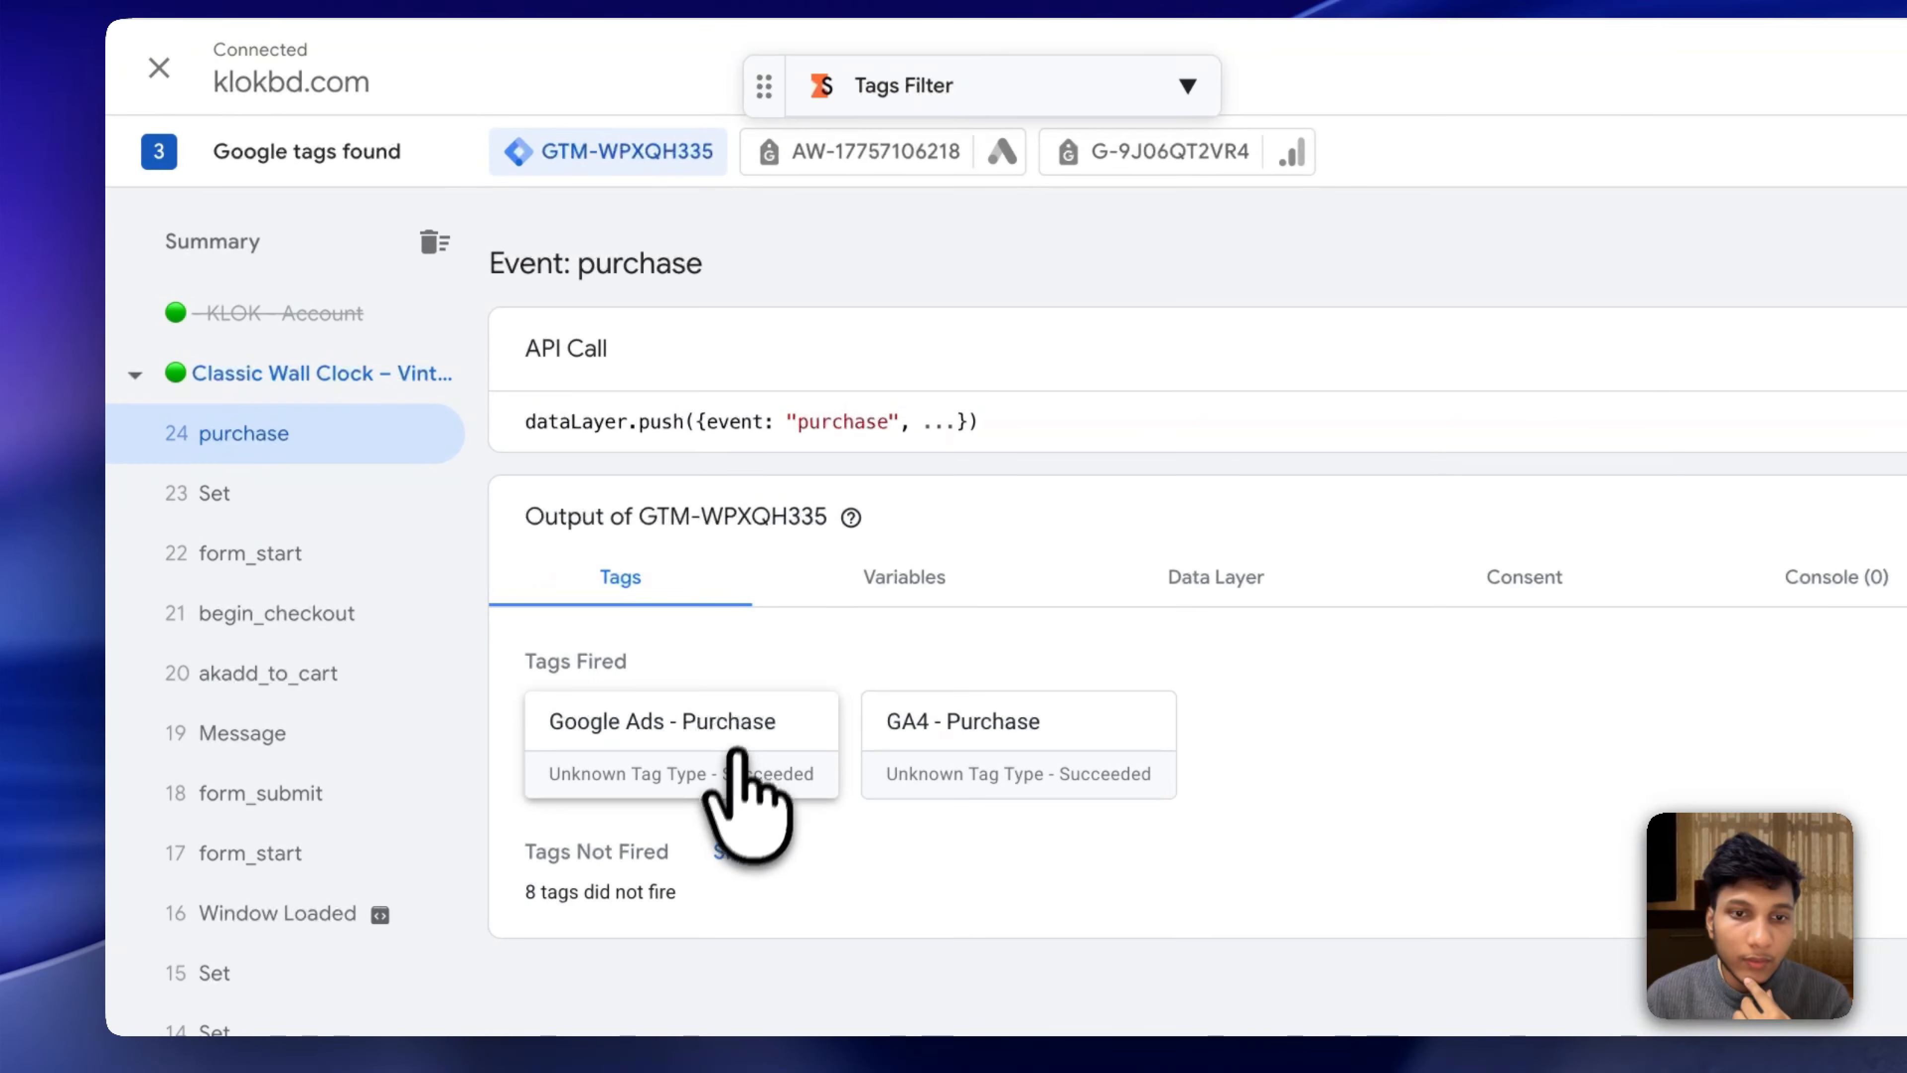
left_click(965, 774)
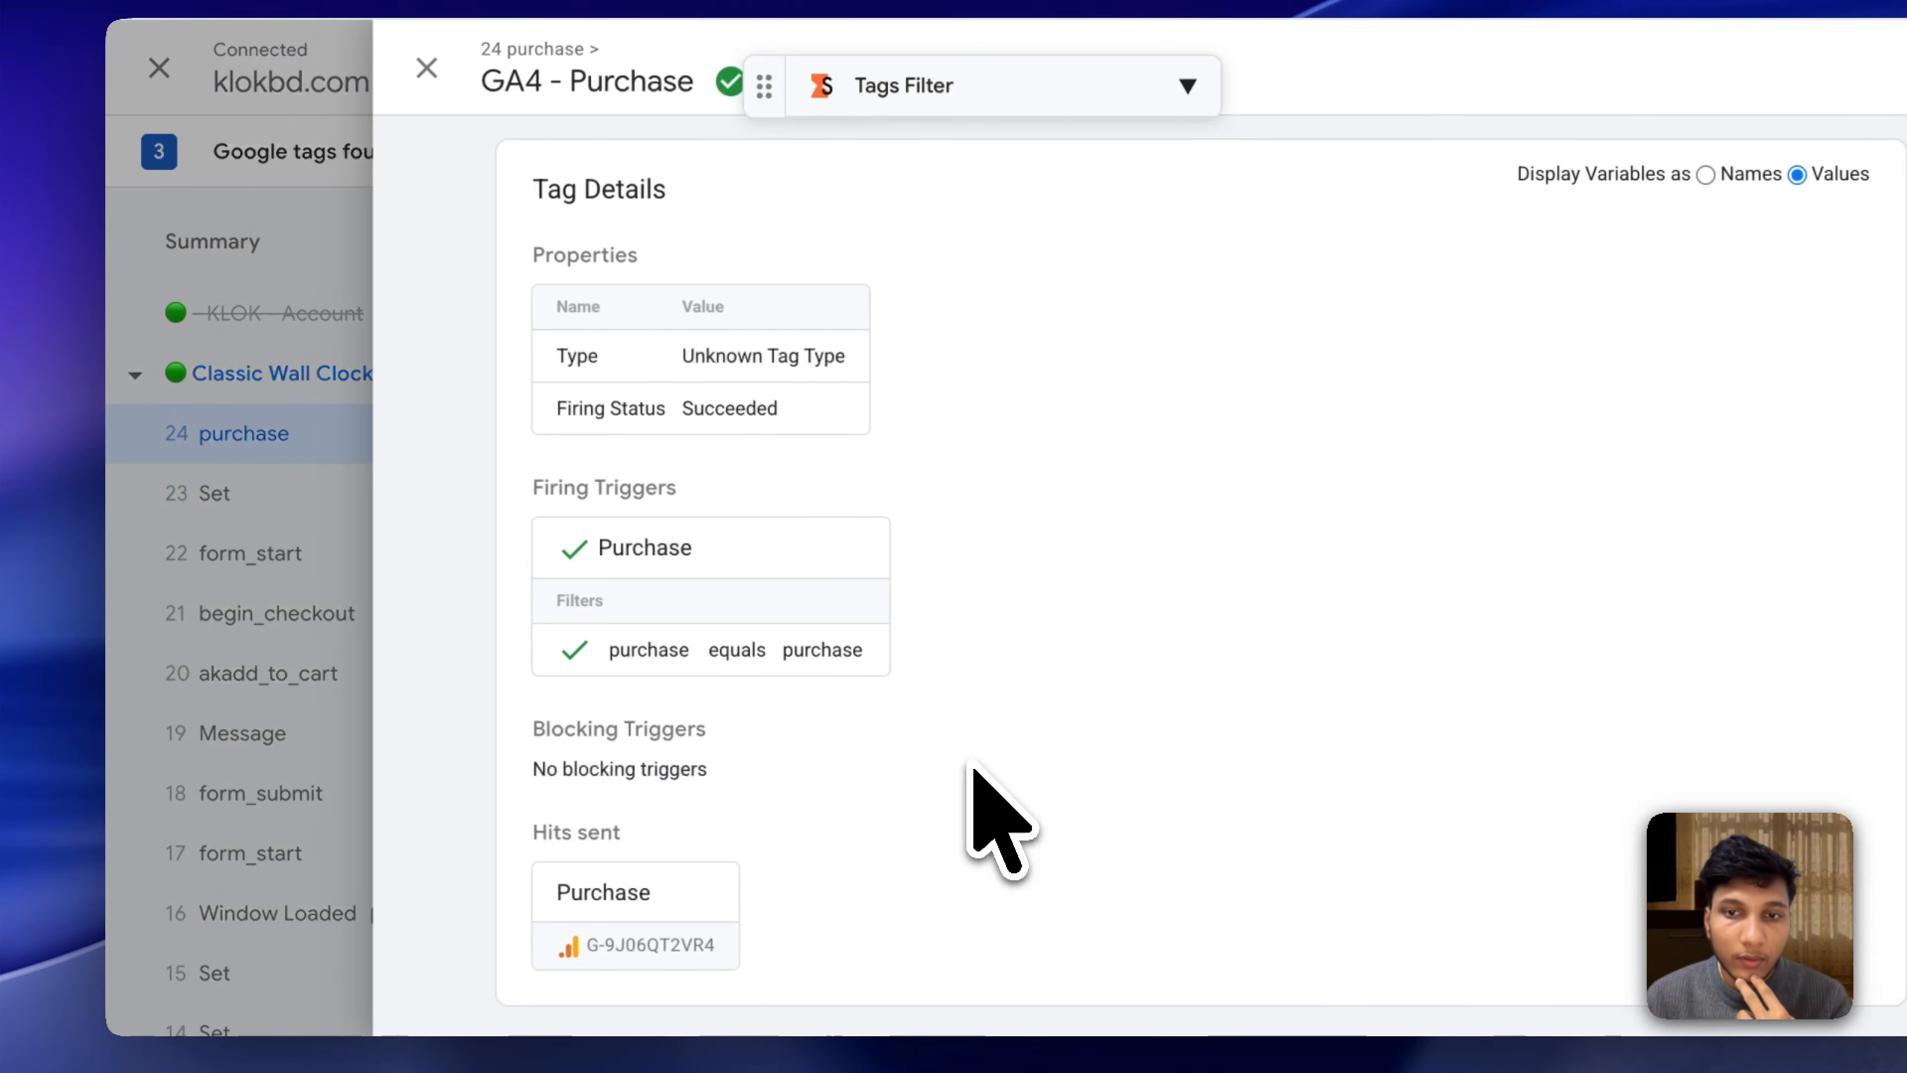
scroll(773, 601, "down", 1)
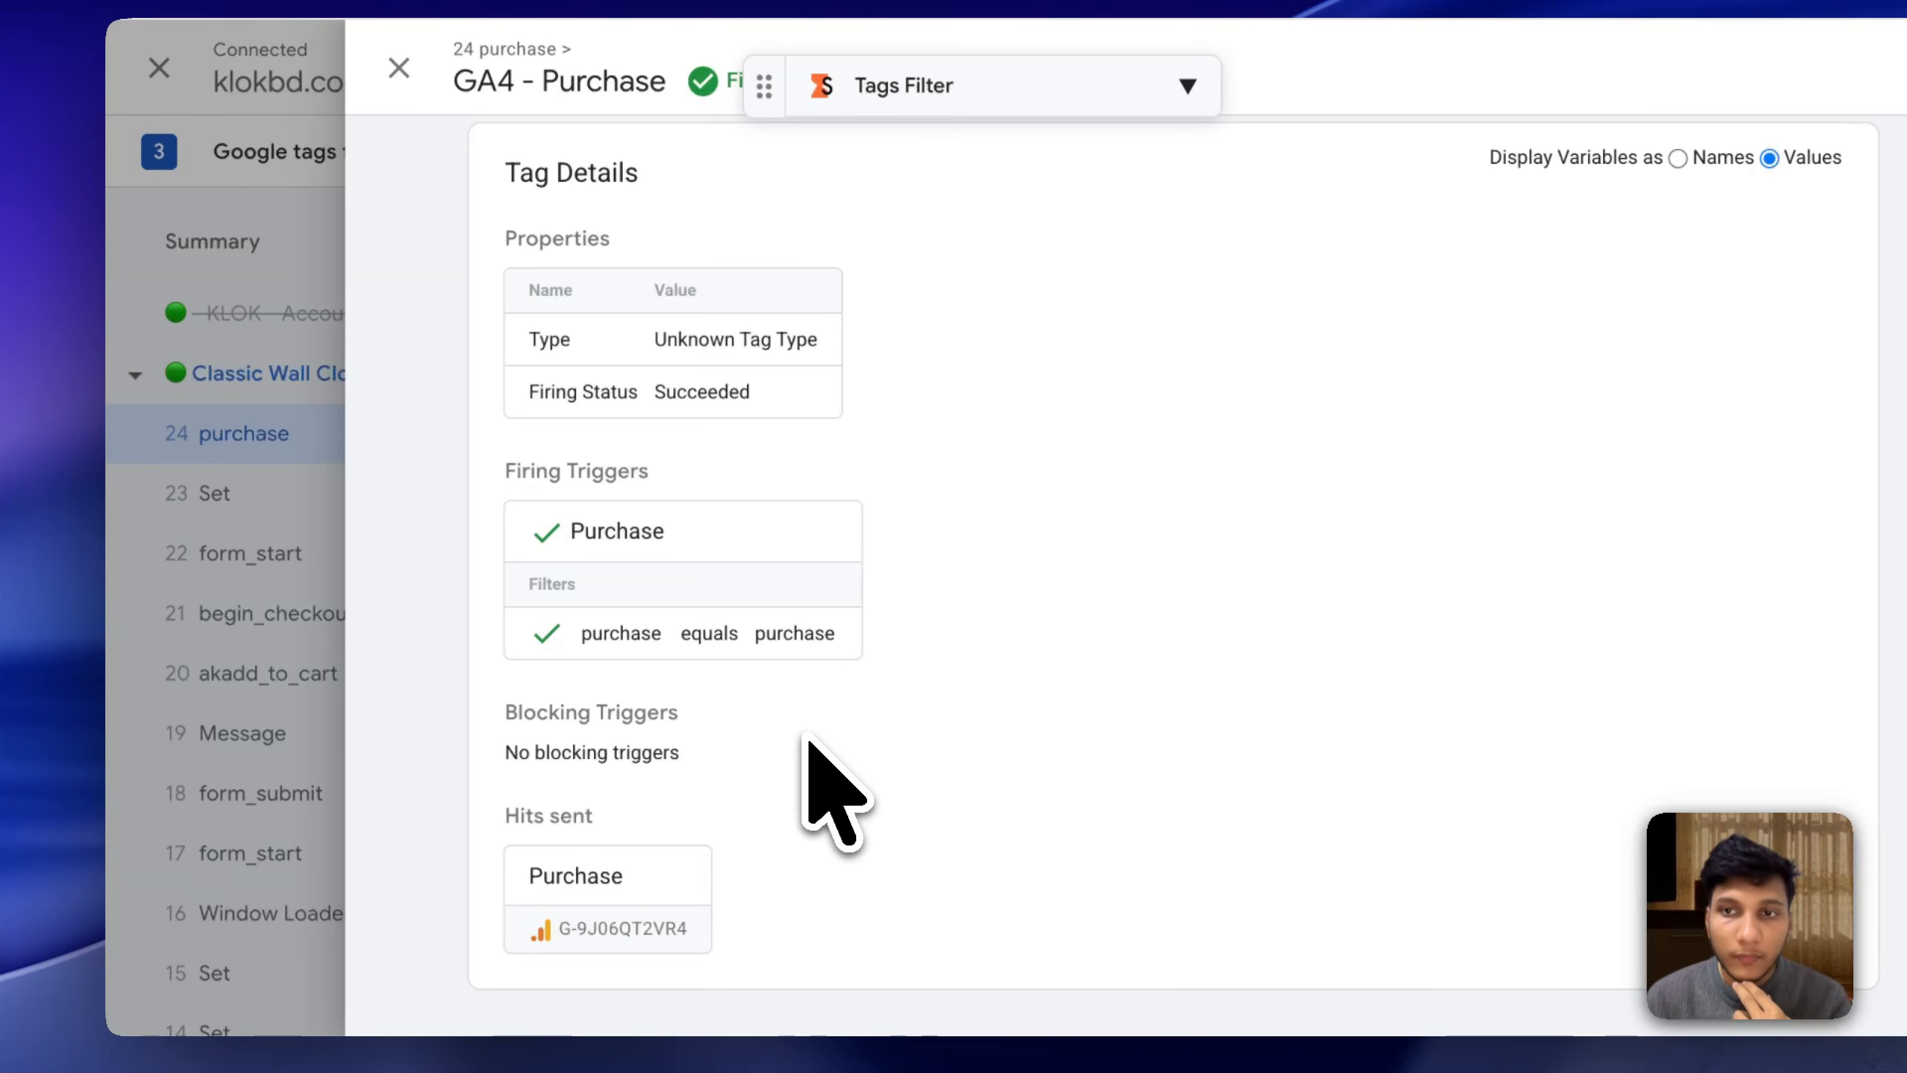
Close the GA4 - Purchase details and inspect the Google Ads - Purchase tag fired on the purchase event.
scroll(796, 751, "up", 1)
left_click(234, 341)
left_click(630, 727)
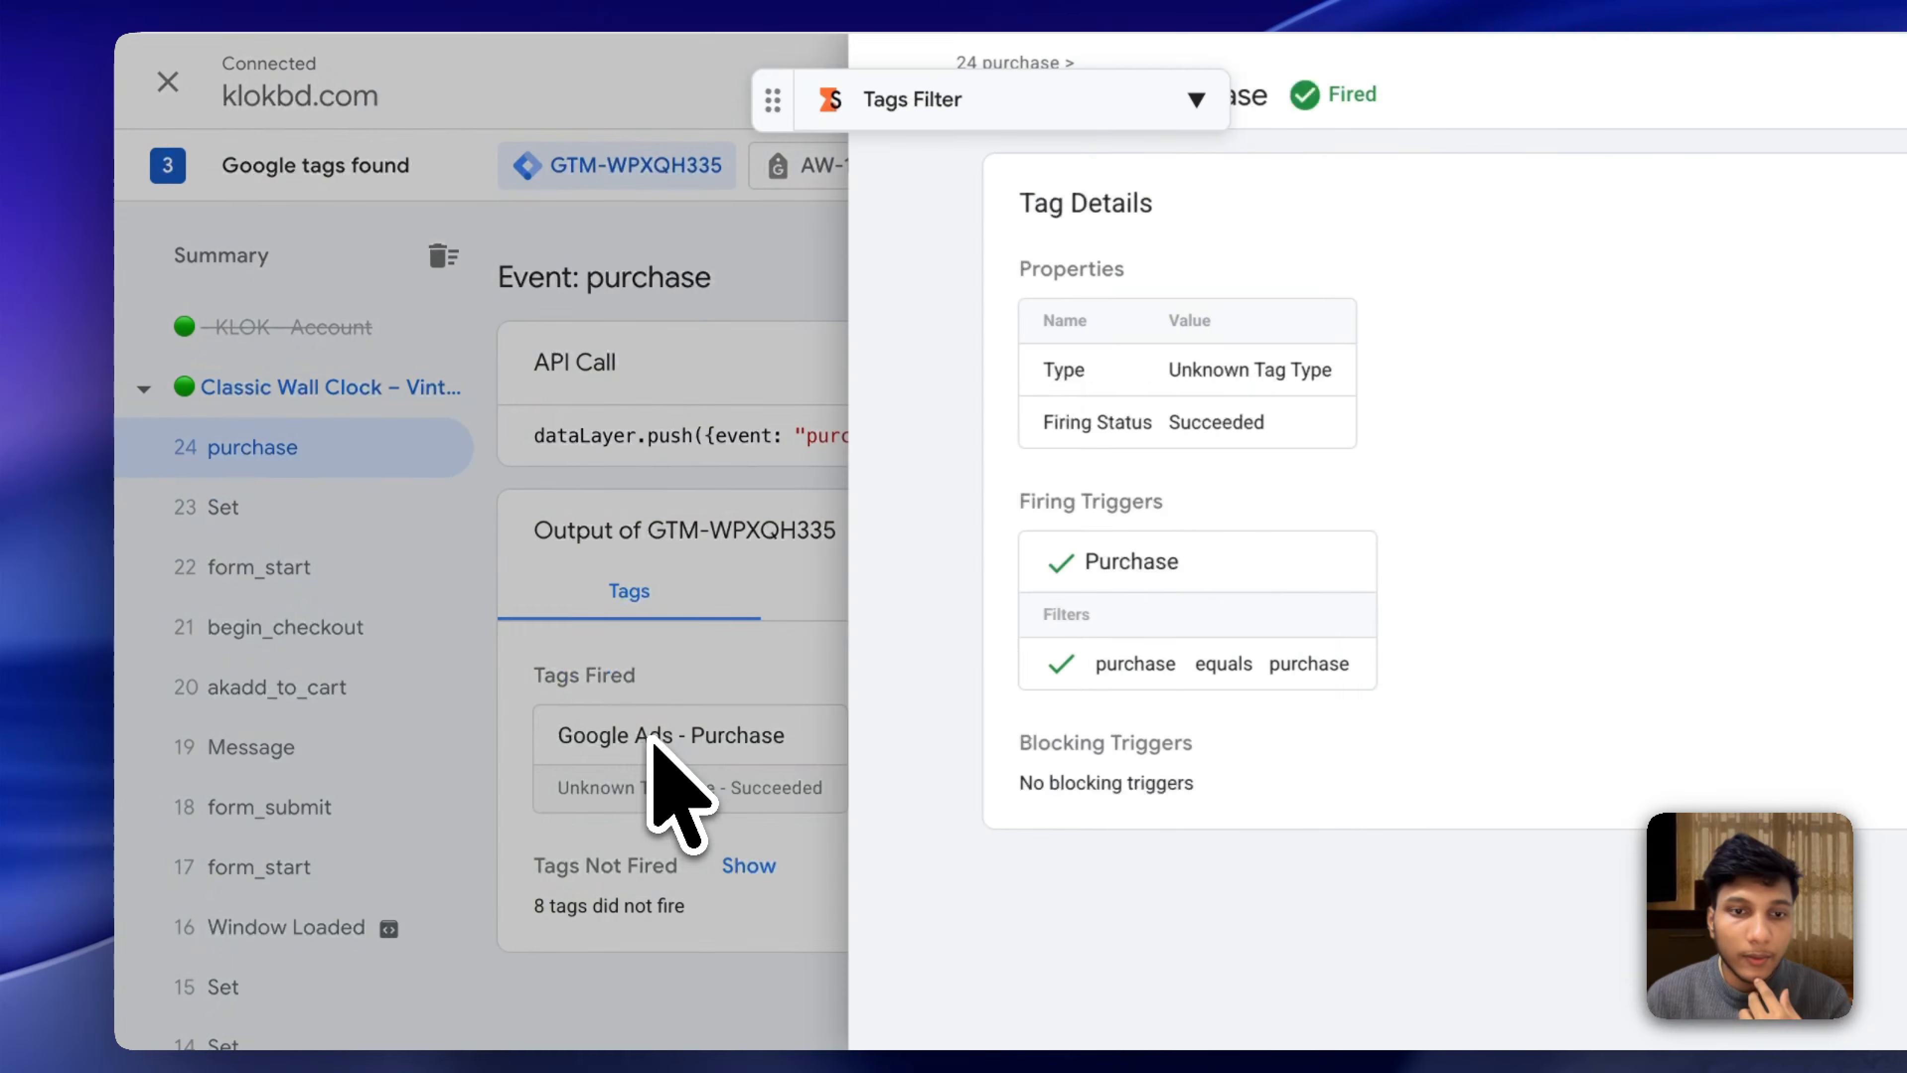
left_click(231, 389)
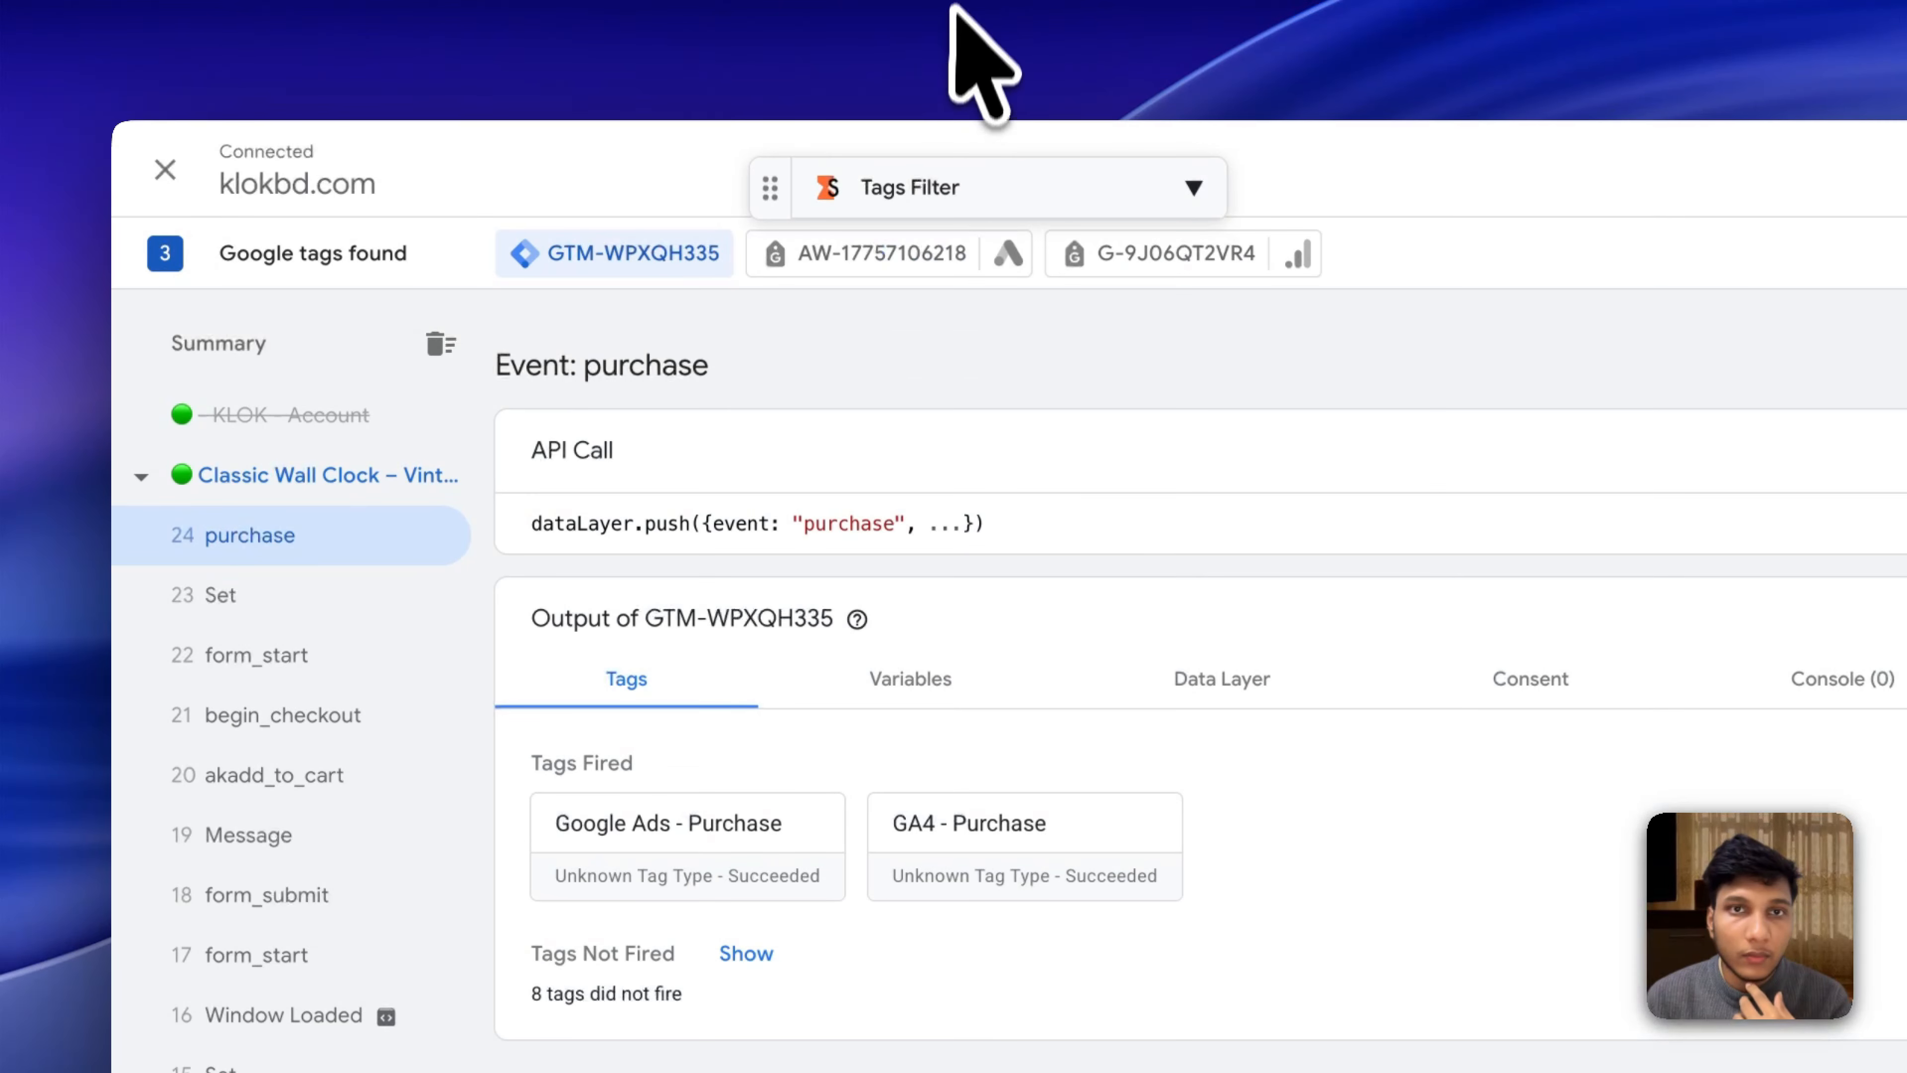
Switch to DebugView in Google Analytics, open the purchase event from the timeline and examine the details of its purchased item.
left_click(409, 2)
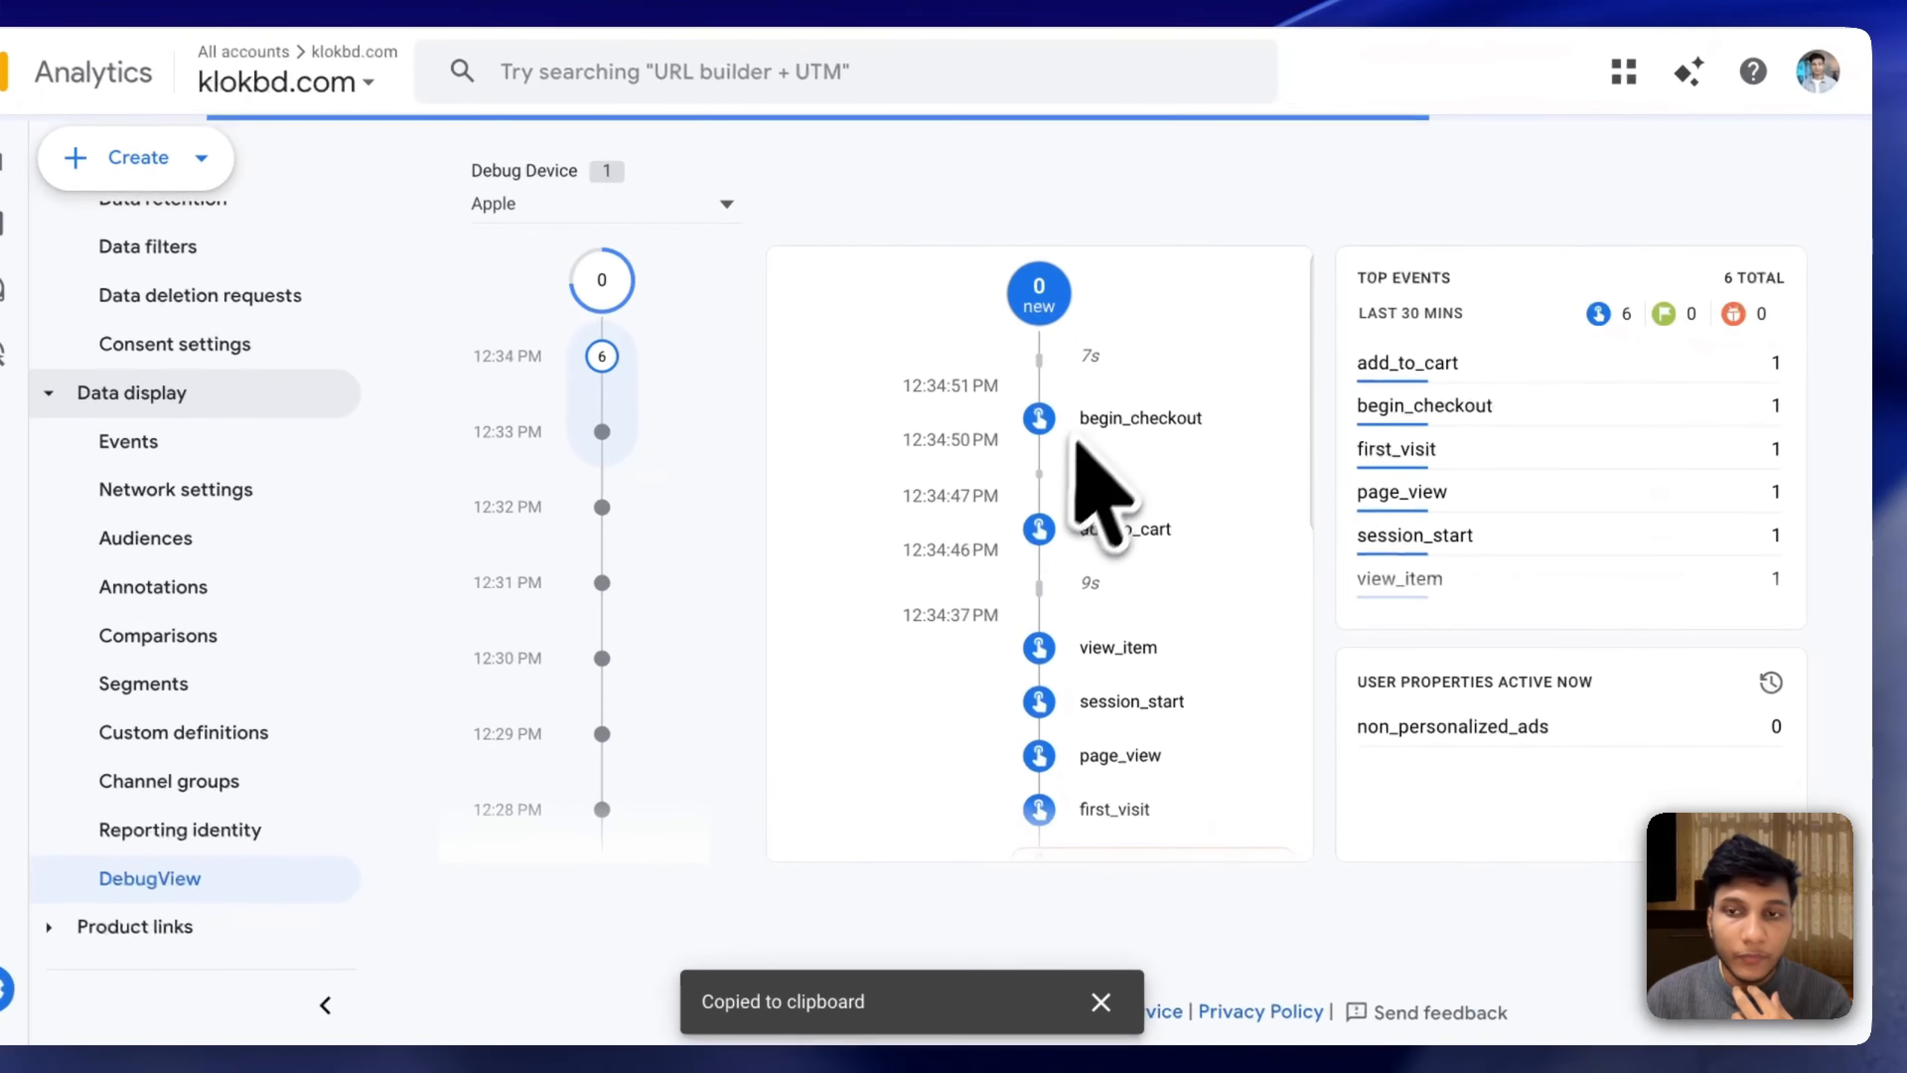
left_click(1113, 423)
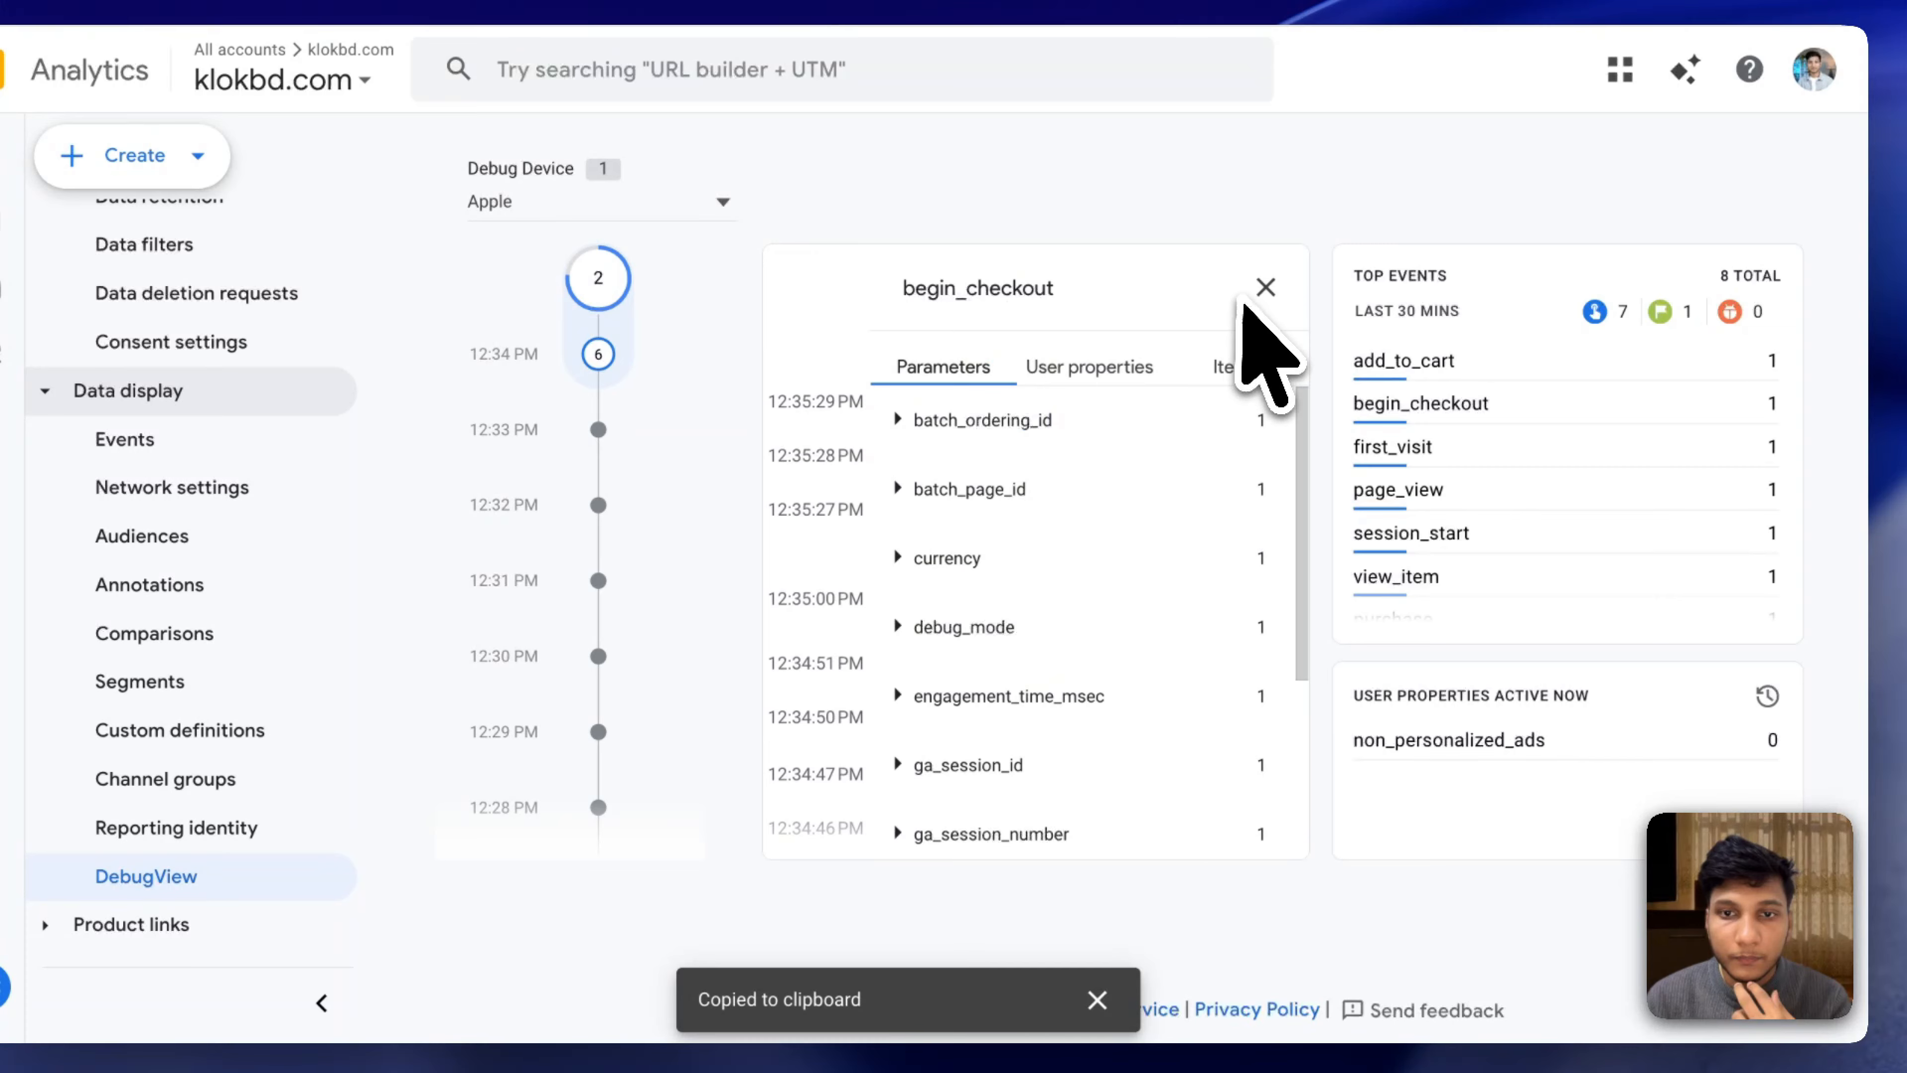
left_click(1260, 287)
left_click(1113, 486)
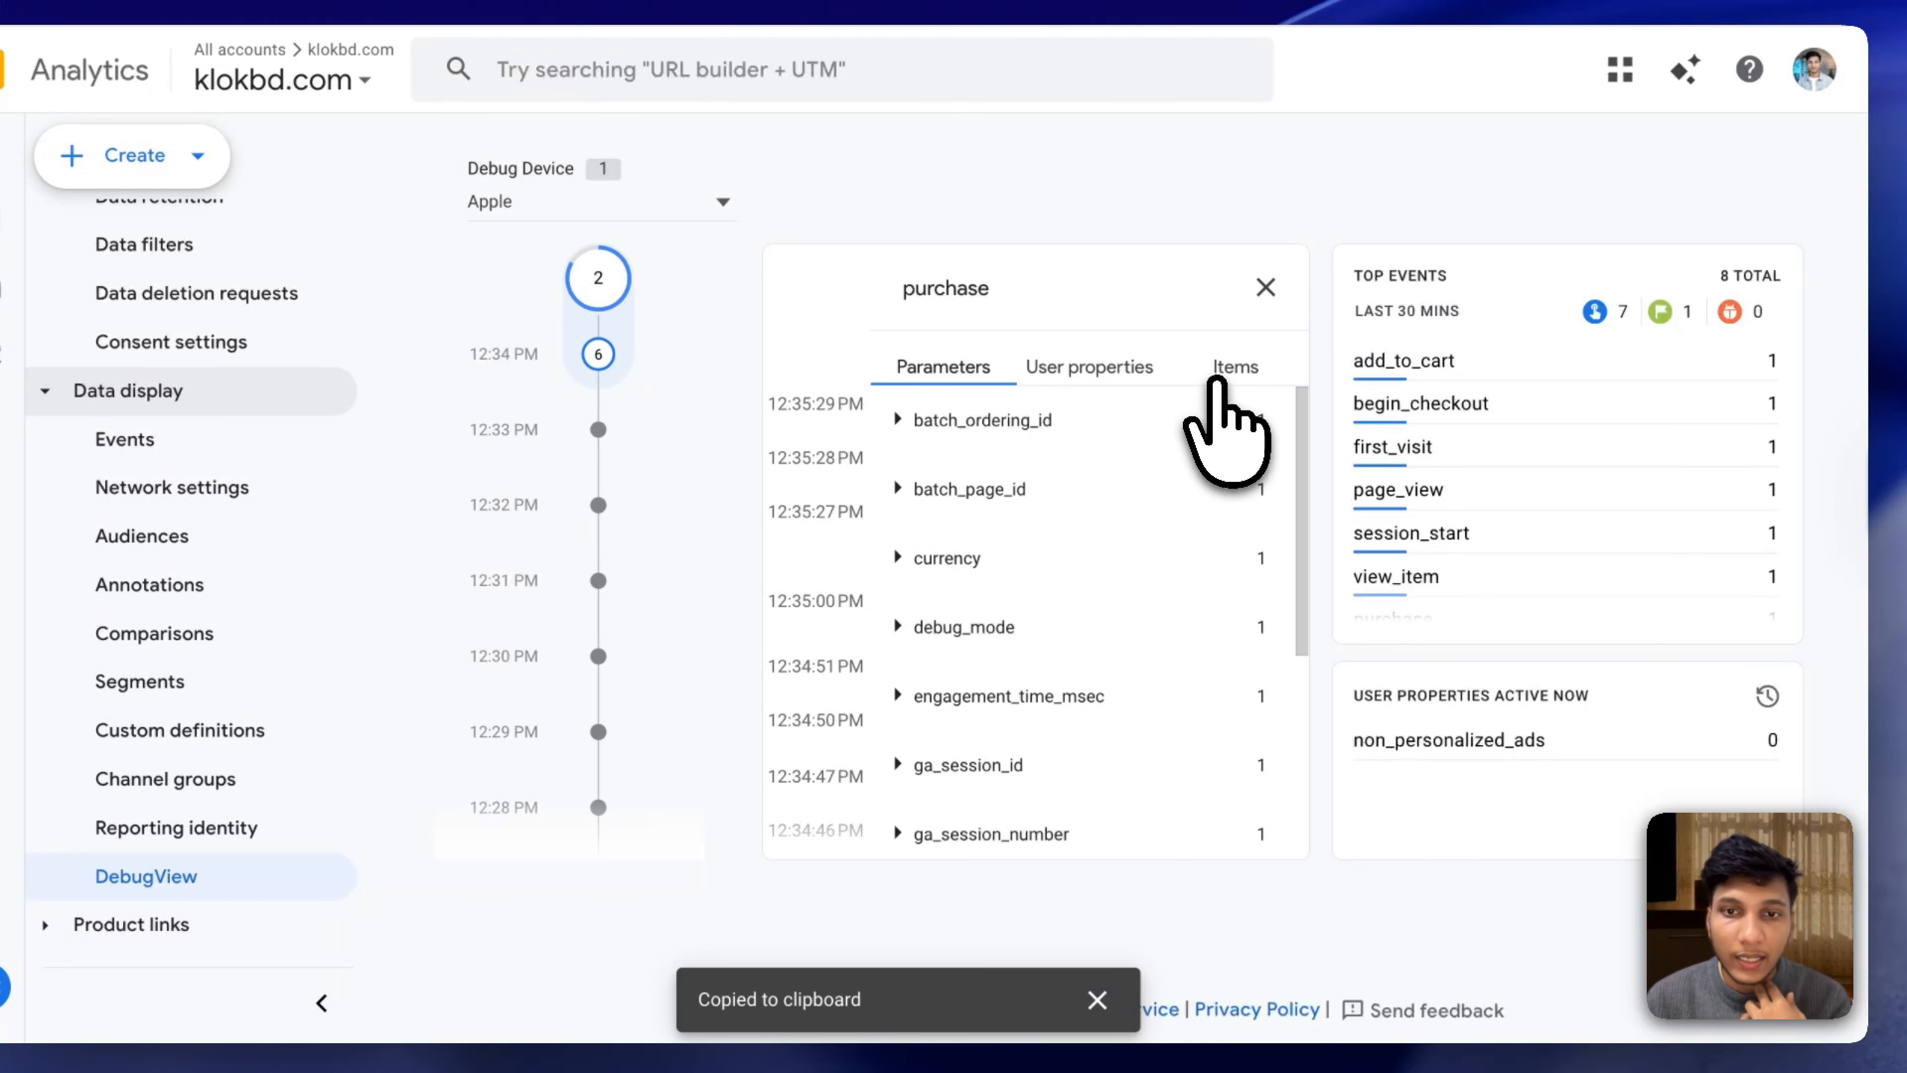
left_click(1235, 369)
left_click(1096, 421)
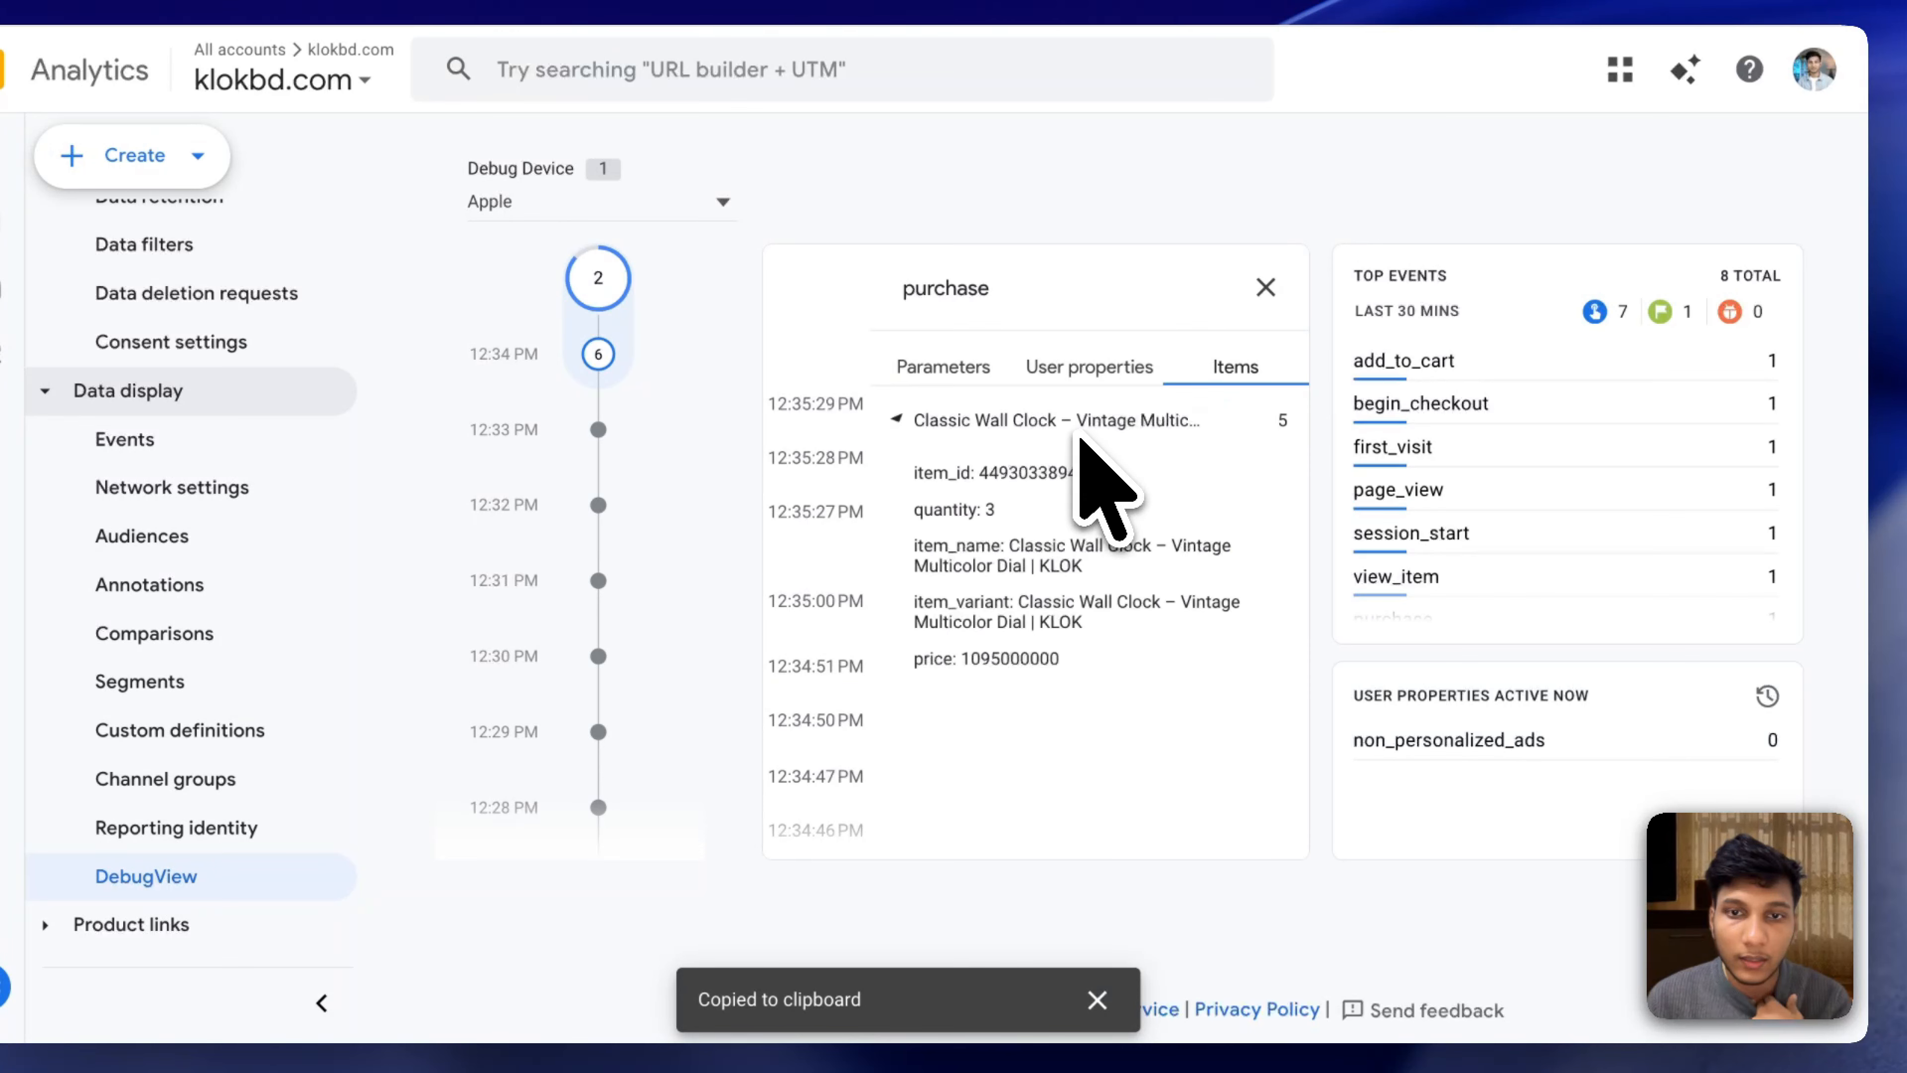
Examine the purchase event's parameters, expanding currency, batch_page_id, transaction_id and value.
left_click(940, 366)
left_click(972, 546)
scroll(1014, 586, "down", 3)
scroll(1002, 556, "up", 3)
left_click(1010, 489)
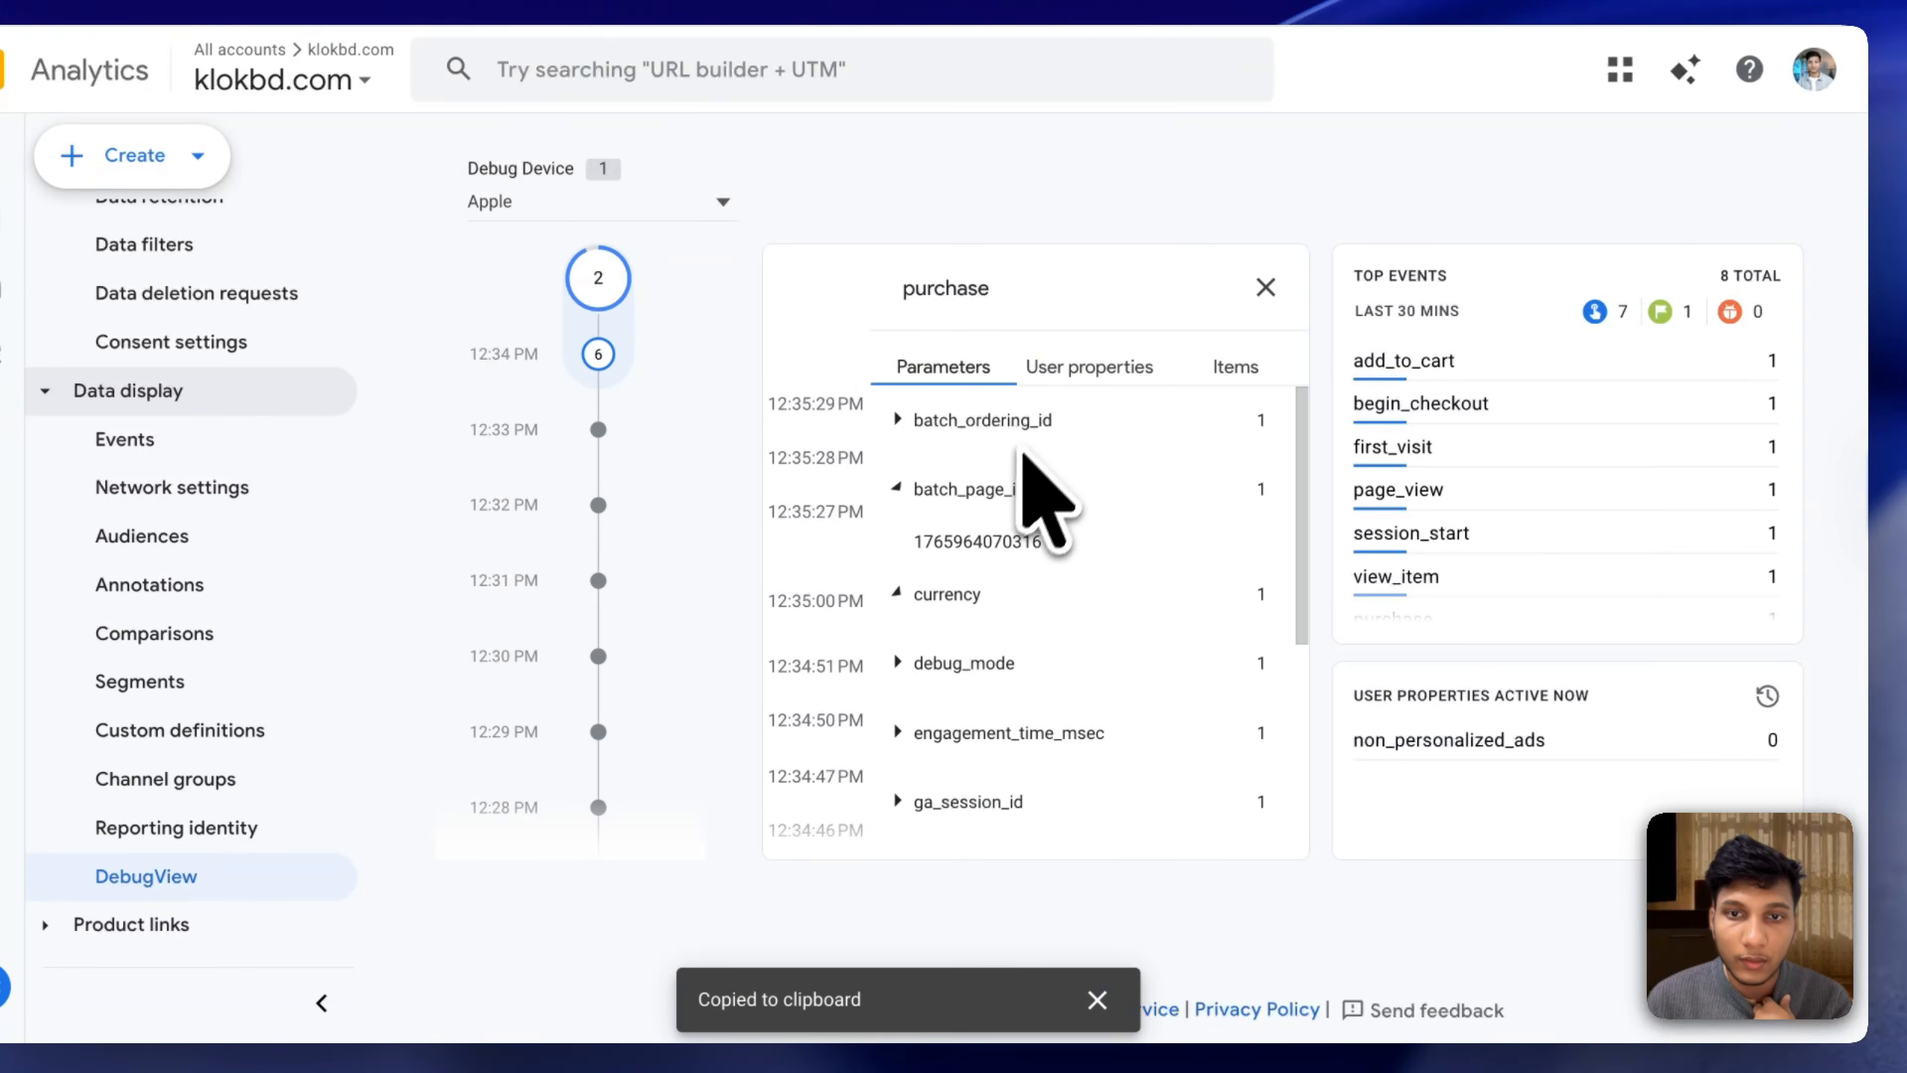
left_click(1027, 444)
scroll(1043, 682, "down", 5)
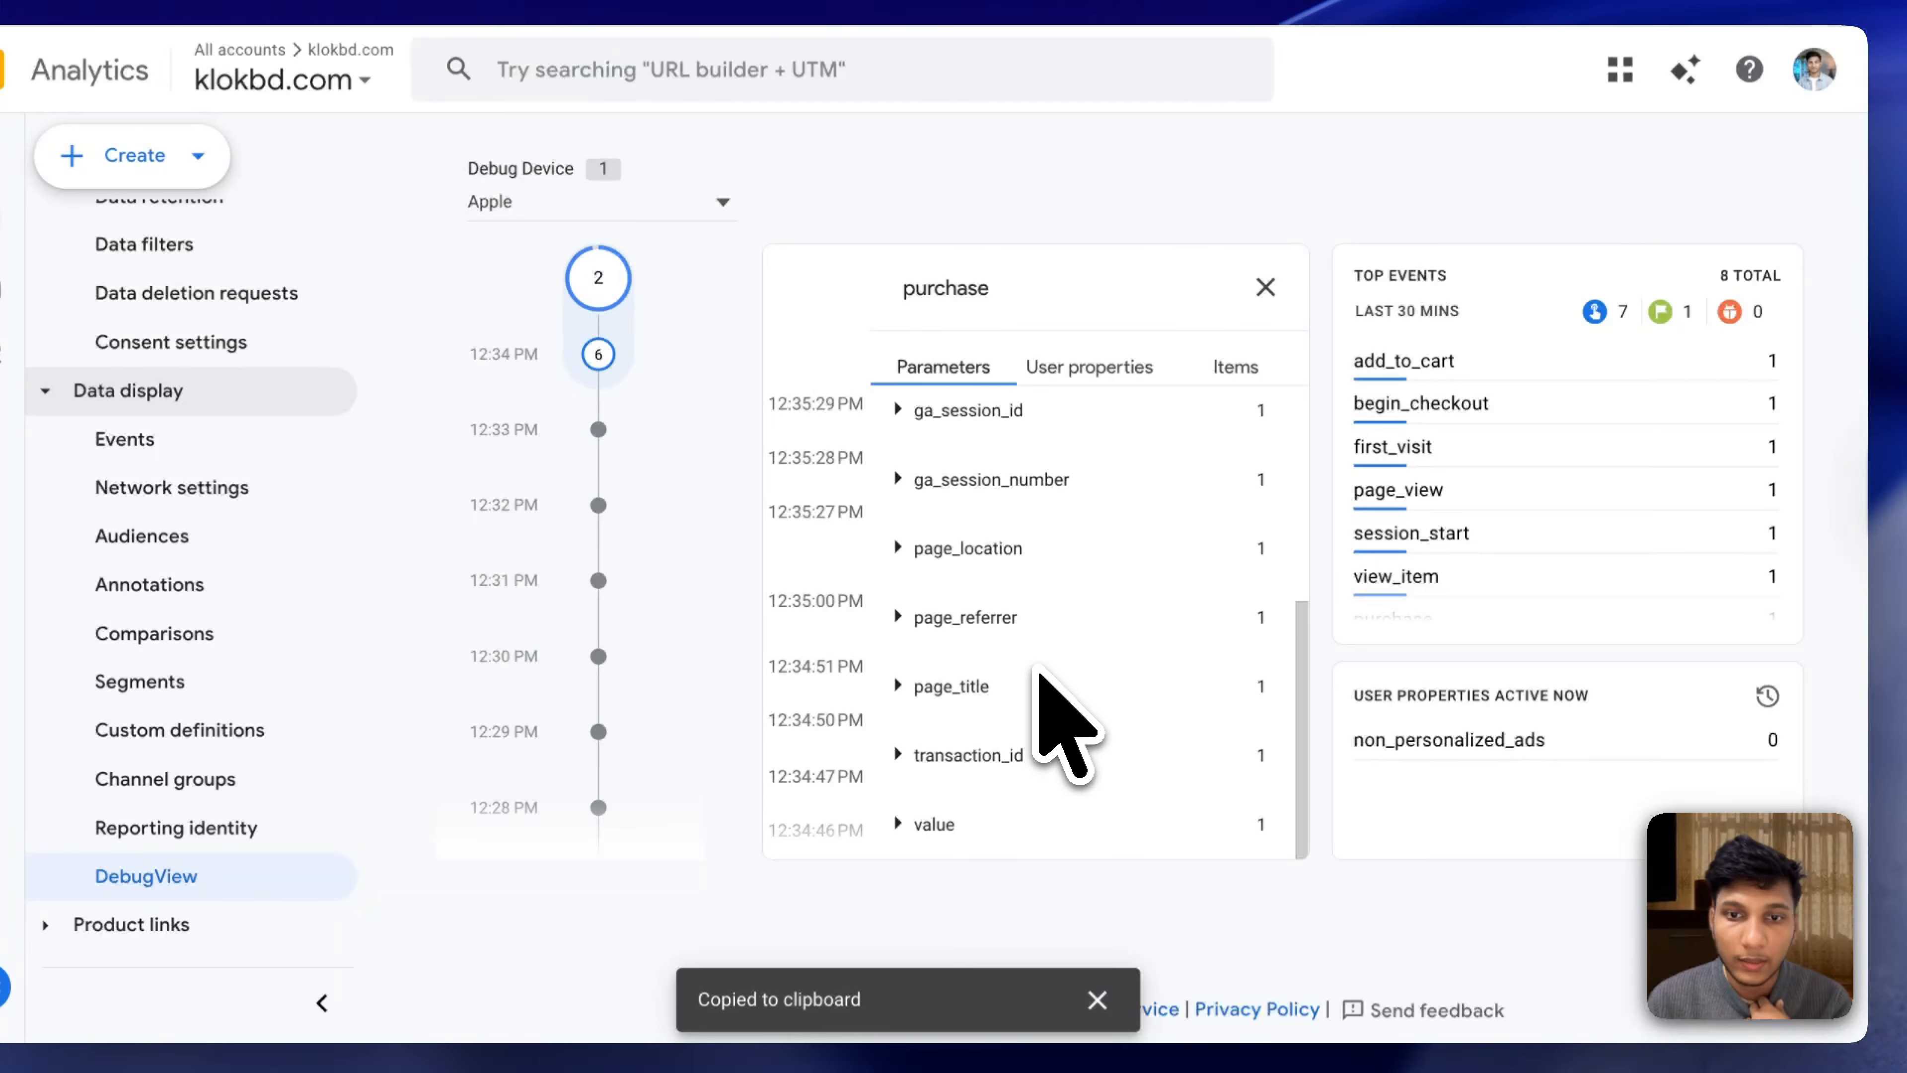
left_click(970, 756)
scroll(983, 823, "down", 1)
left_click(937, 820)
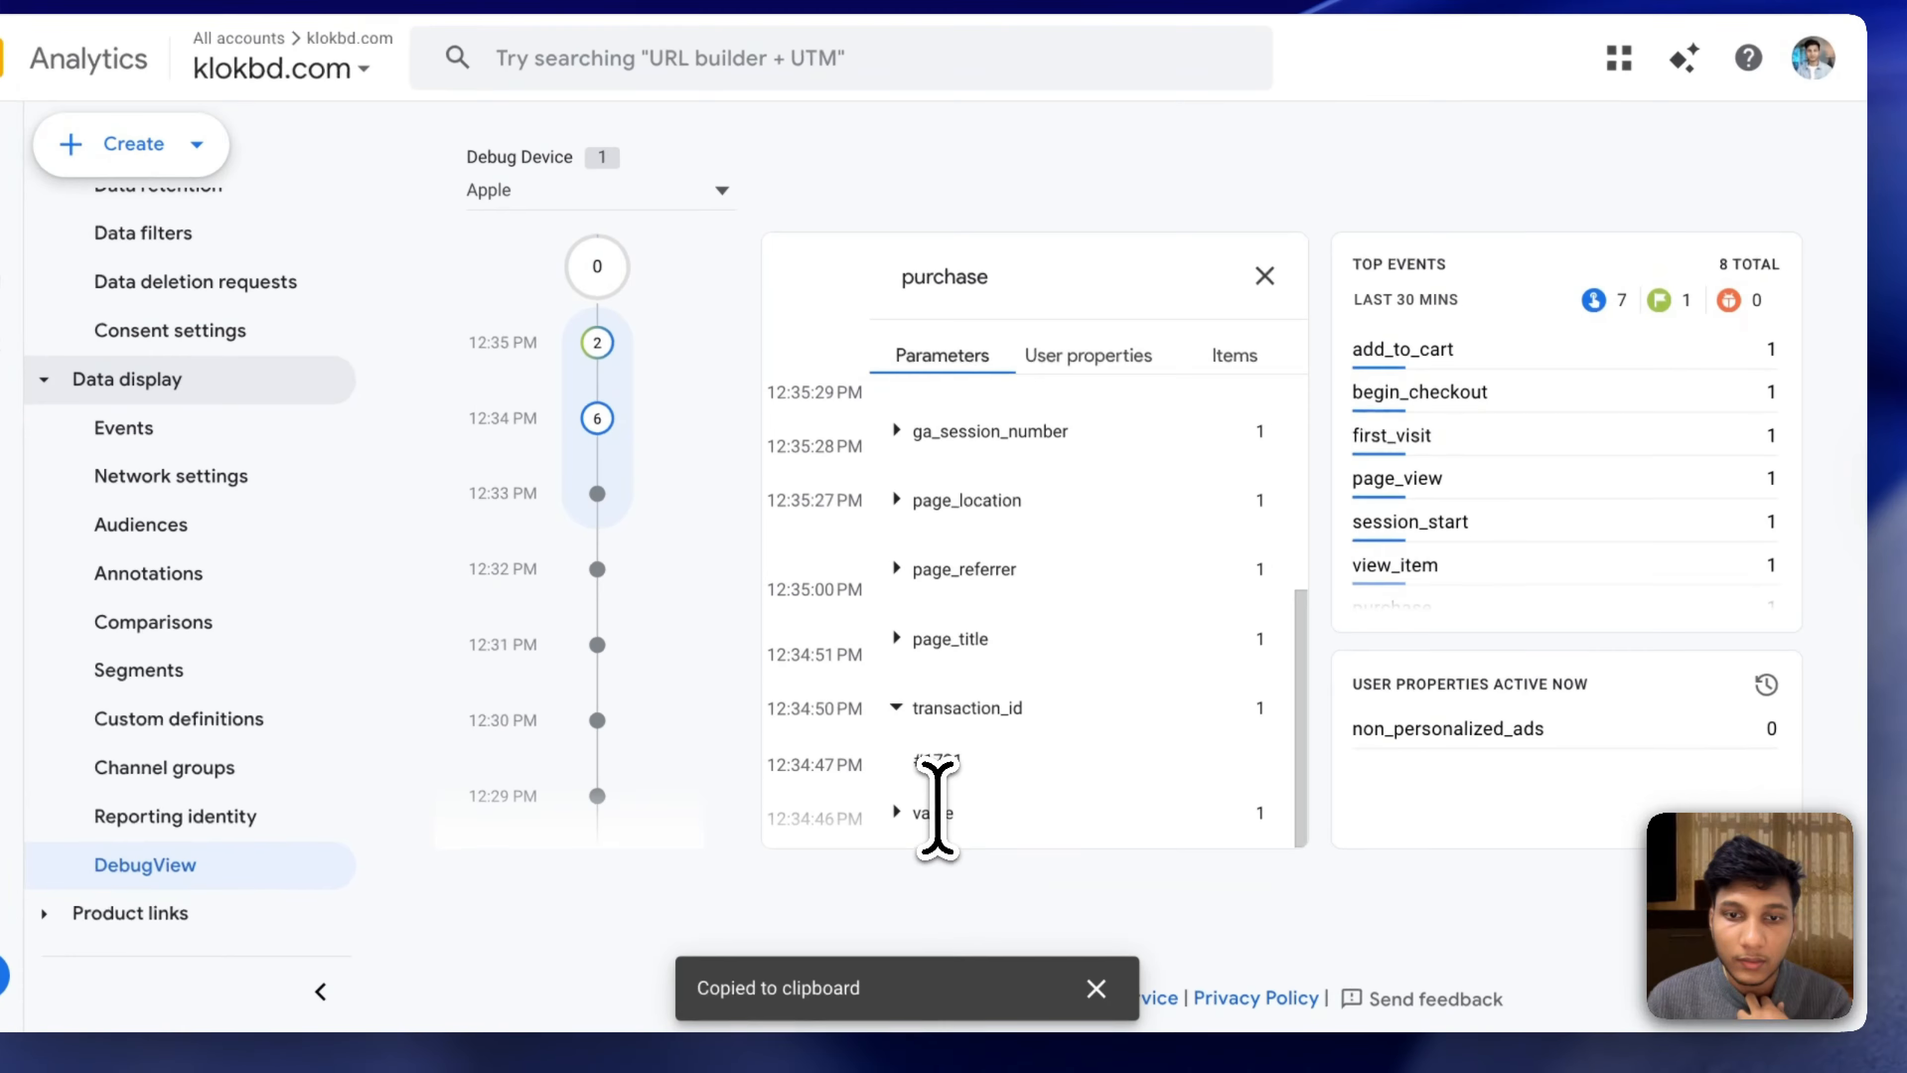